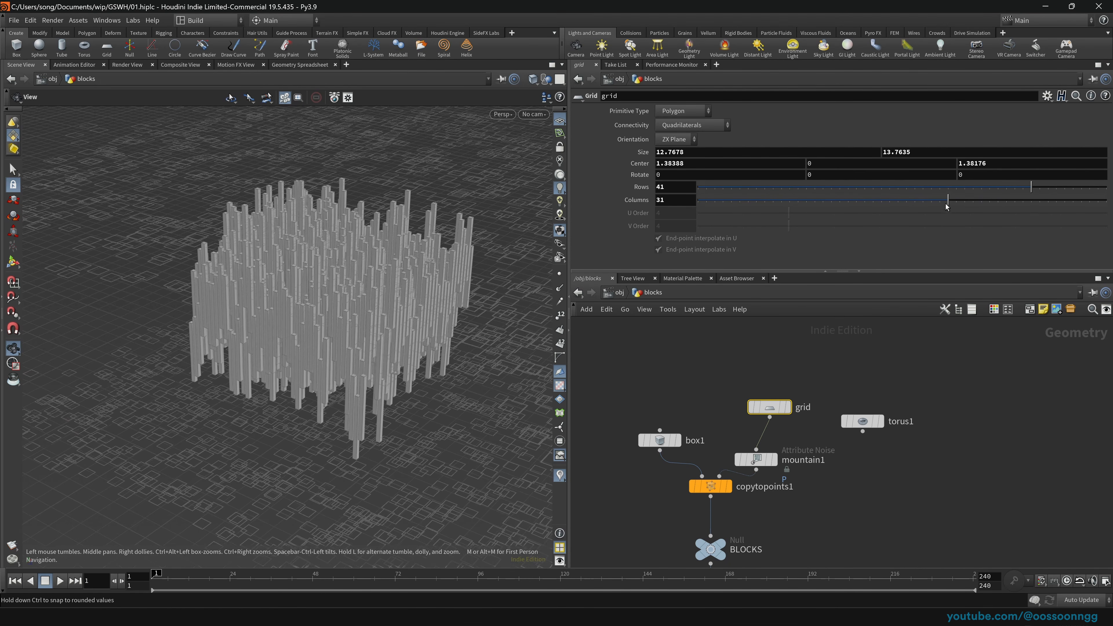
Step: Dive into the lights network, return to Objects, and select the blocks and lights objects
click(610, 294)
drag(624, 372, 745, 447)
key(Return)
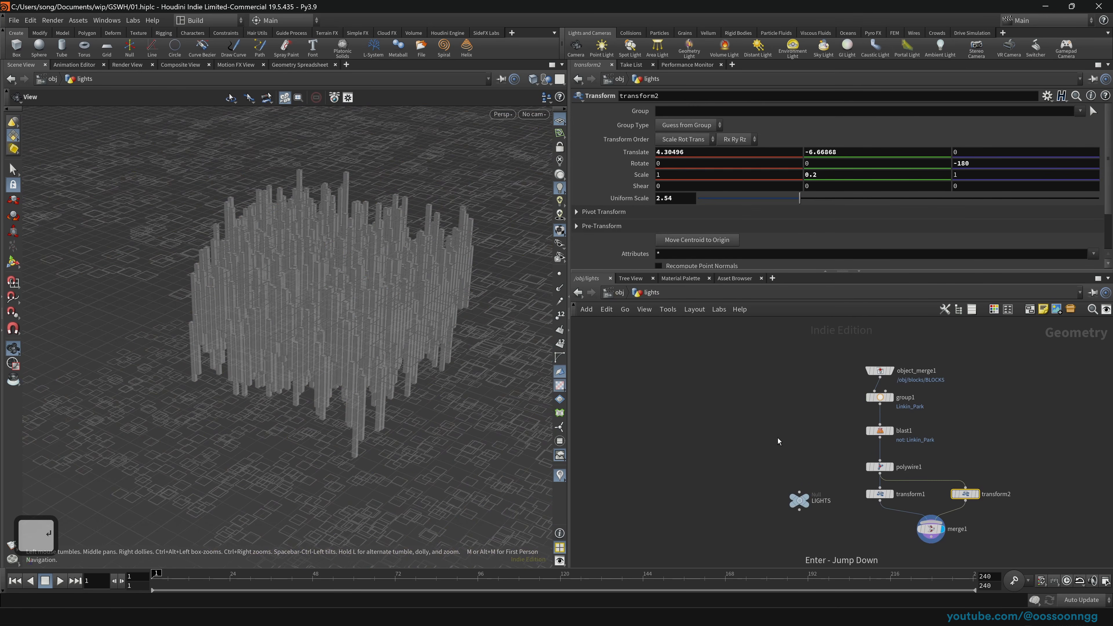
click(612, 293)
drag(758, 368, 846, 432)
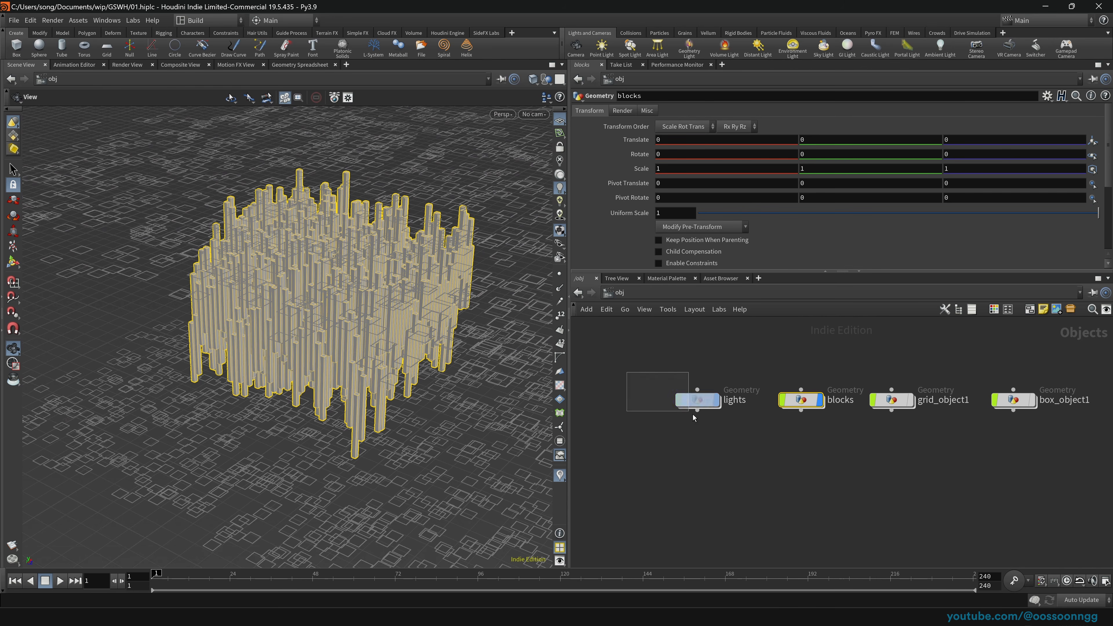
drag(693, 414, 721, 428)
drag(821, 450, 840, 364)
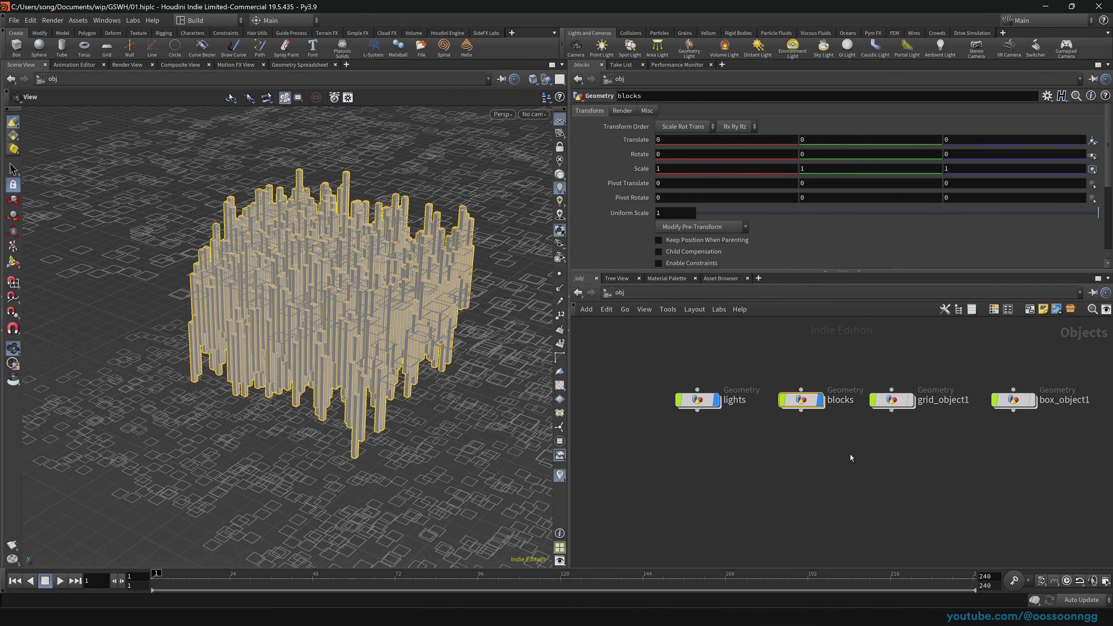
Step: Show the stage network with the viewport rendered in Karma, then save the scene
click(618, 292)
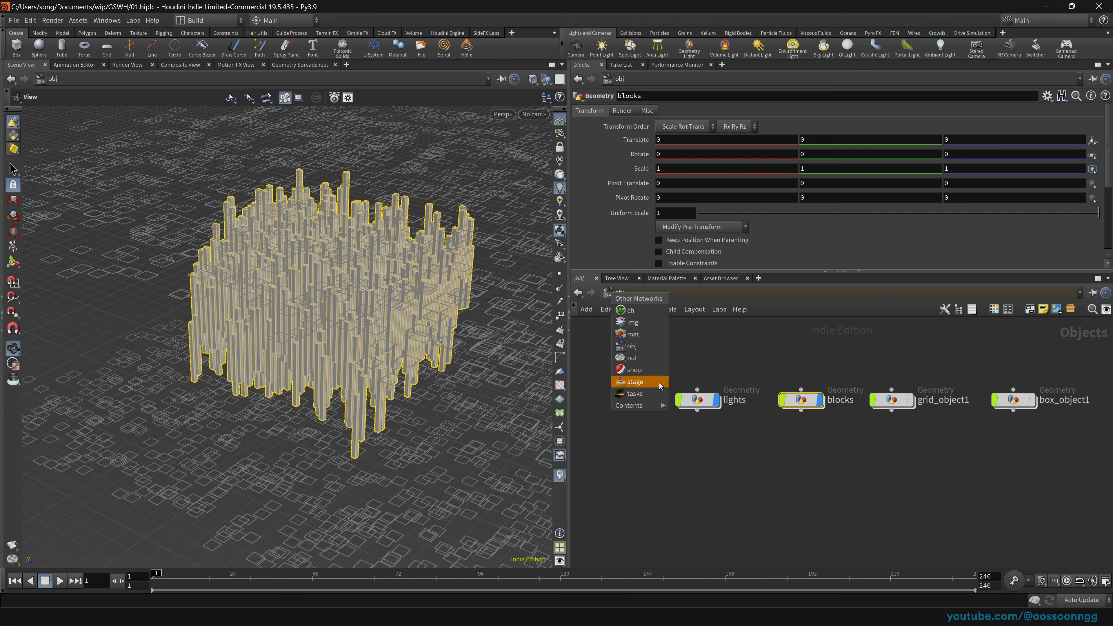
click(659, 385)
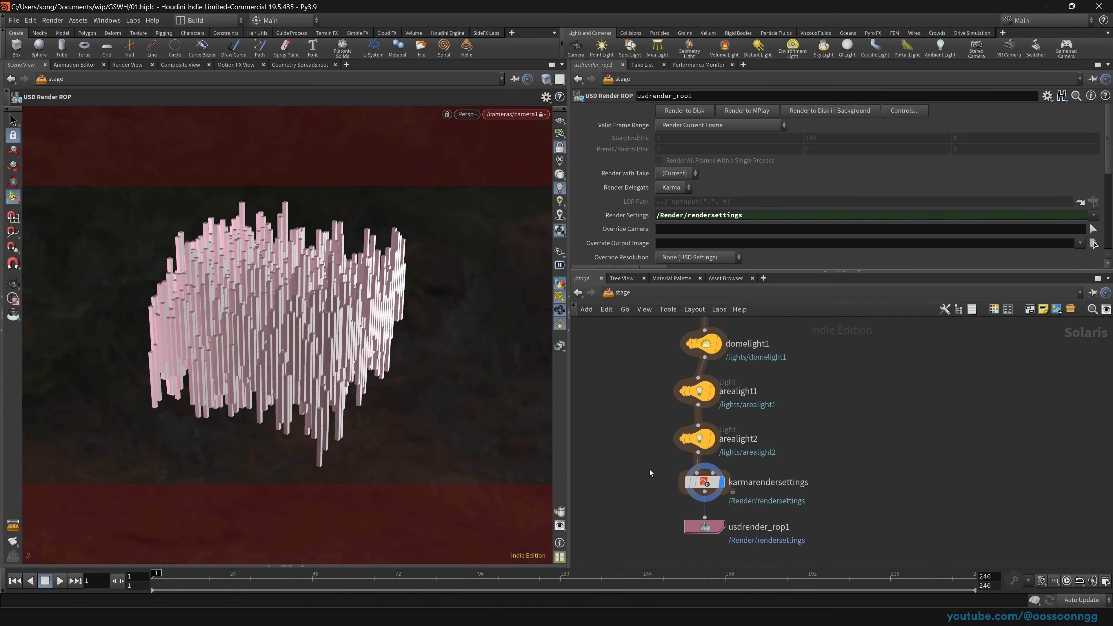
click(467, 114)
click(478, 168)
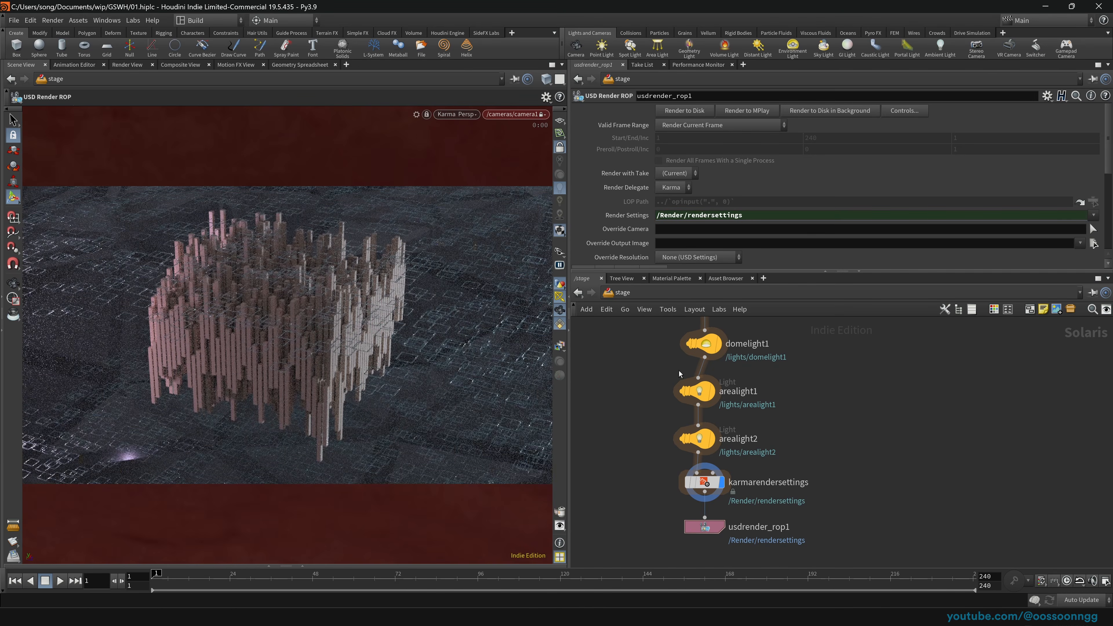
scroll(642, 424, up, 7)
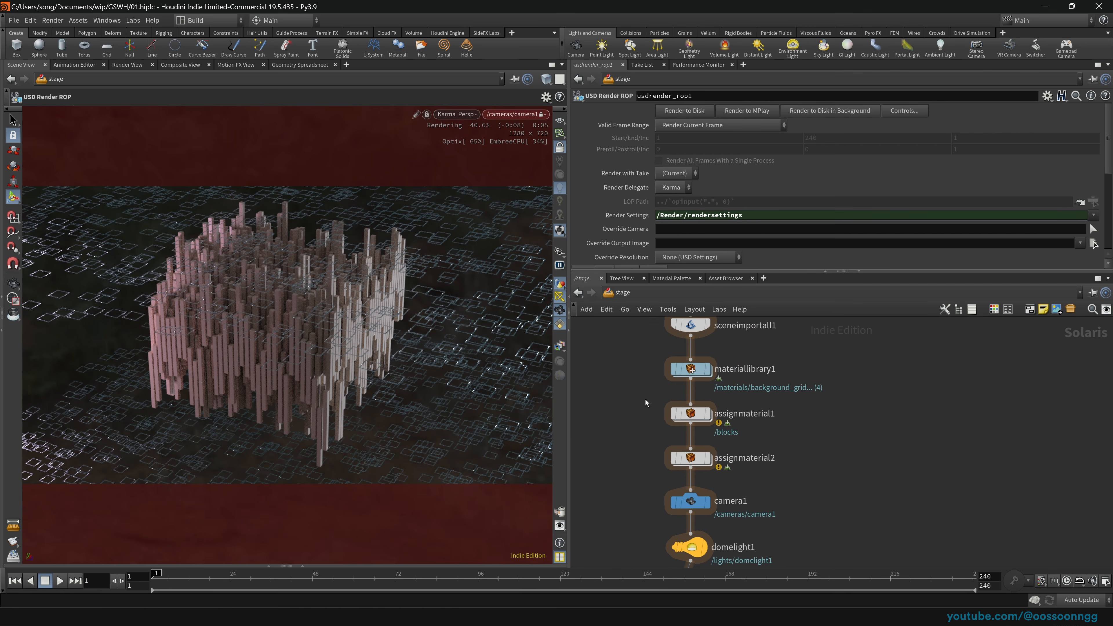
key(ctrl+s)
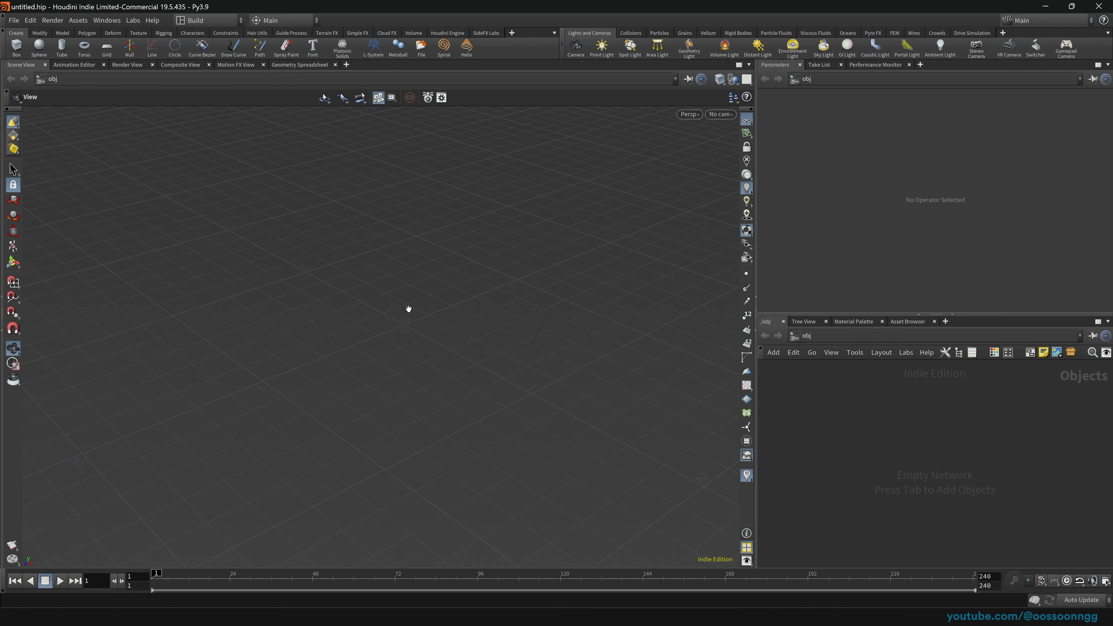
Step: Create a new project named GSWH inside the $HOME/wip/ folder and set it as job
click(13, 20)
mouse_move(29, 22)
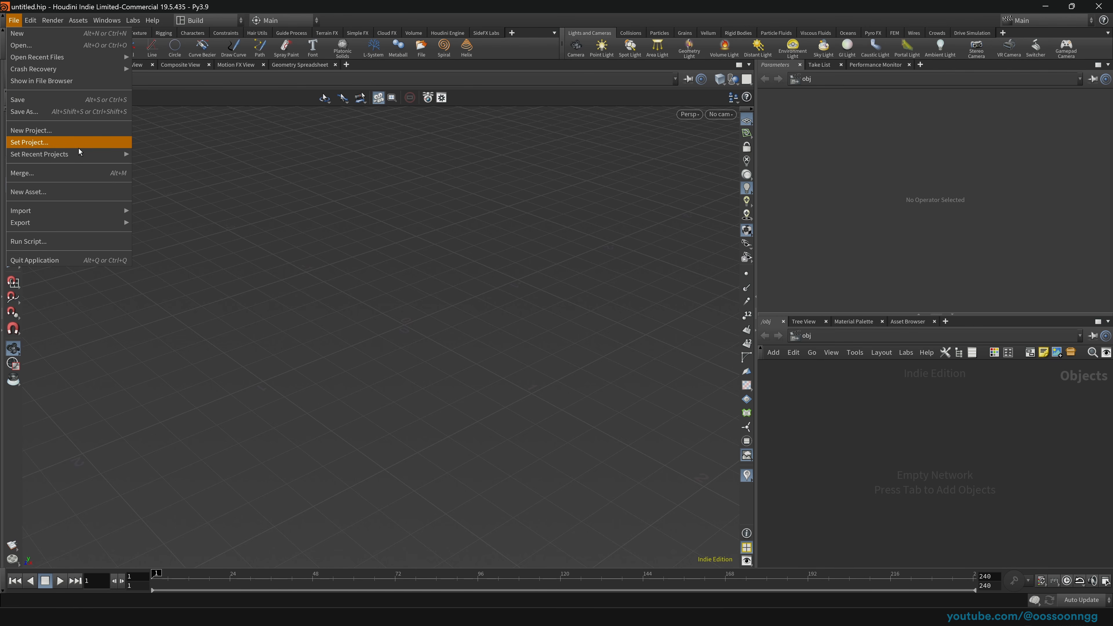
click(73, 133)
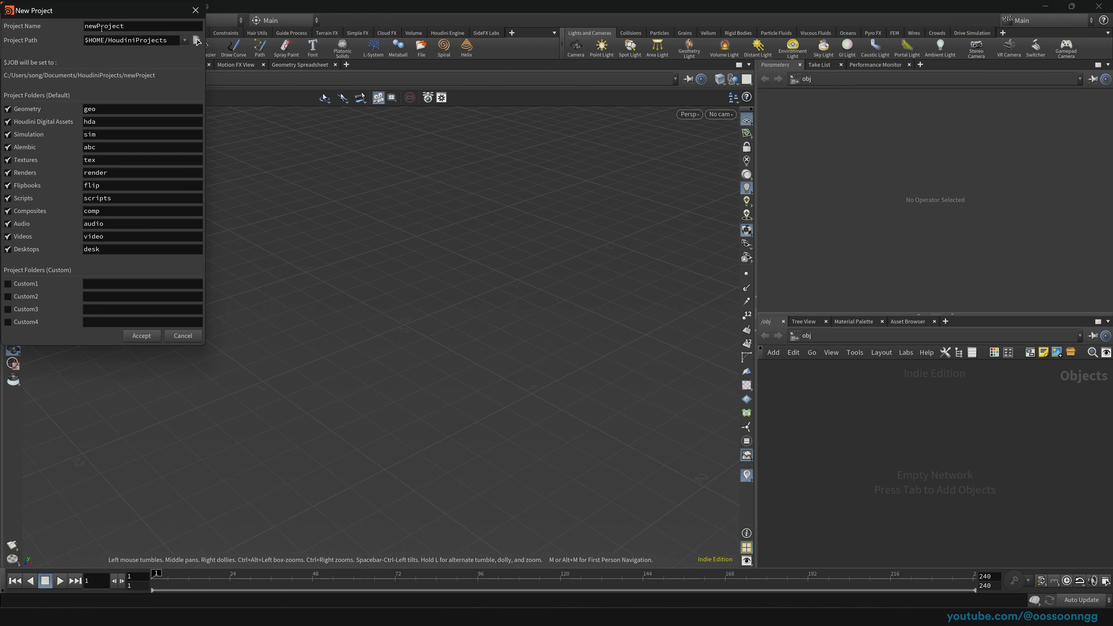
drag(180, 33, 413, 147)
click(499, 174)
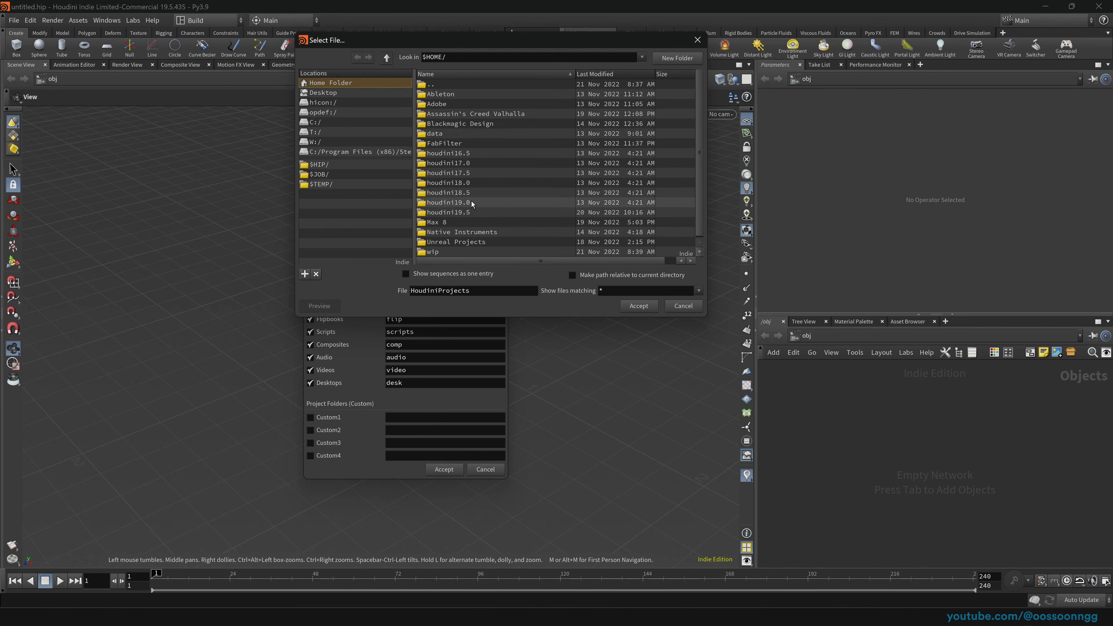
double_click(436, 252)
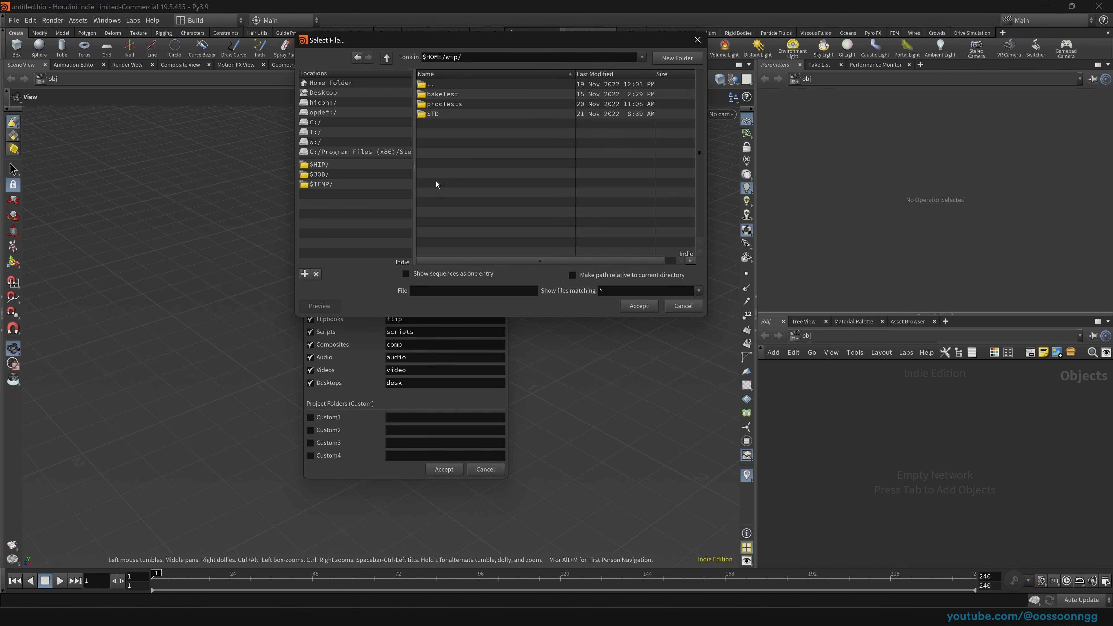
click(639, 308)
click(450, 164)
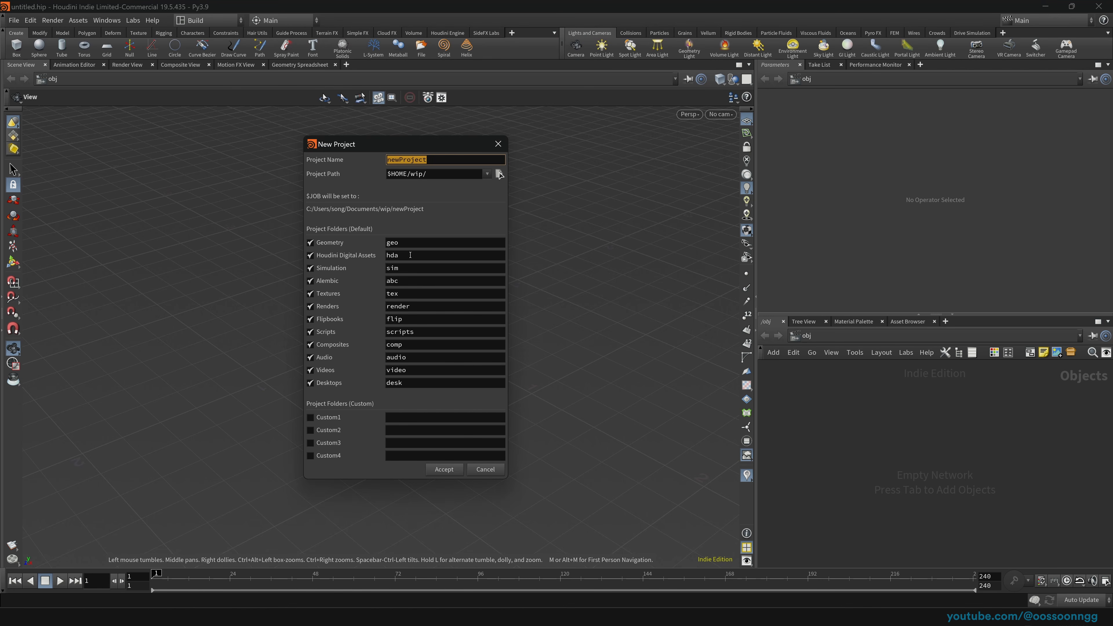
text(GSWH)
click(446, 470)
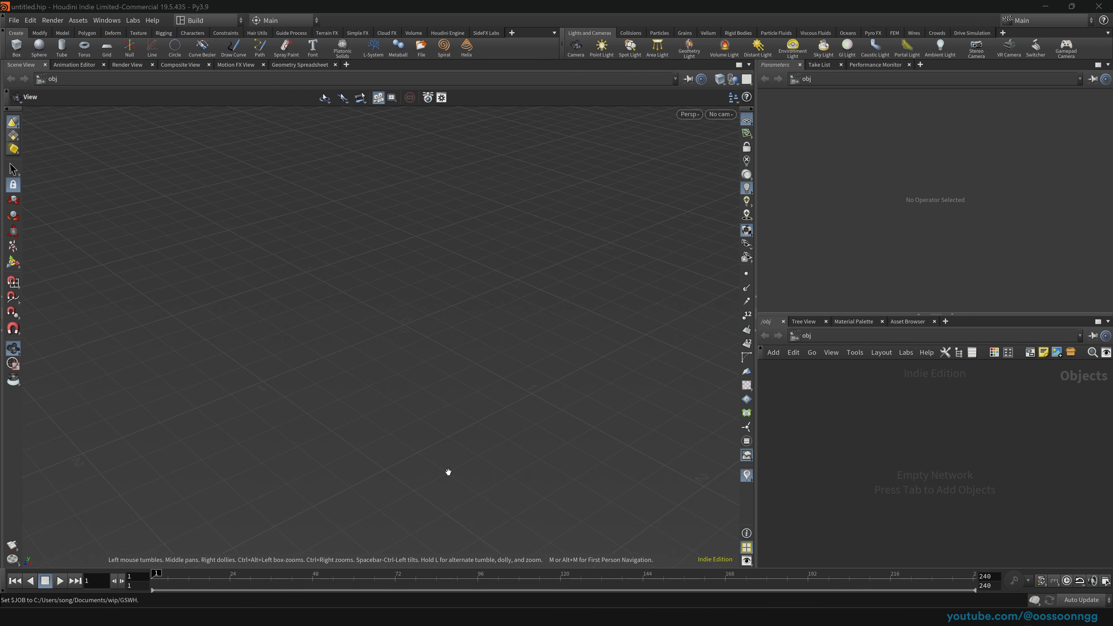
Step: Save the empty scene into the project as 01.hiplc
click(14, 20)
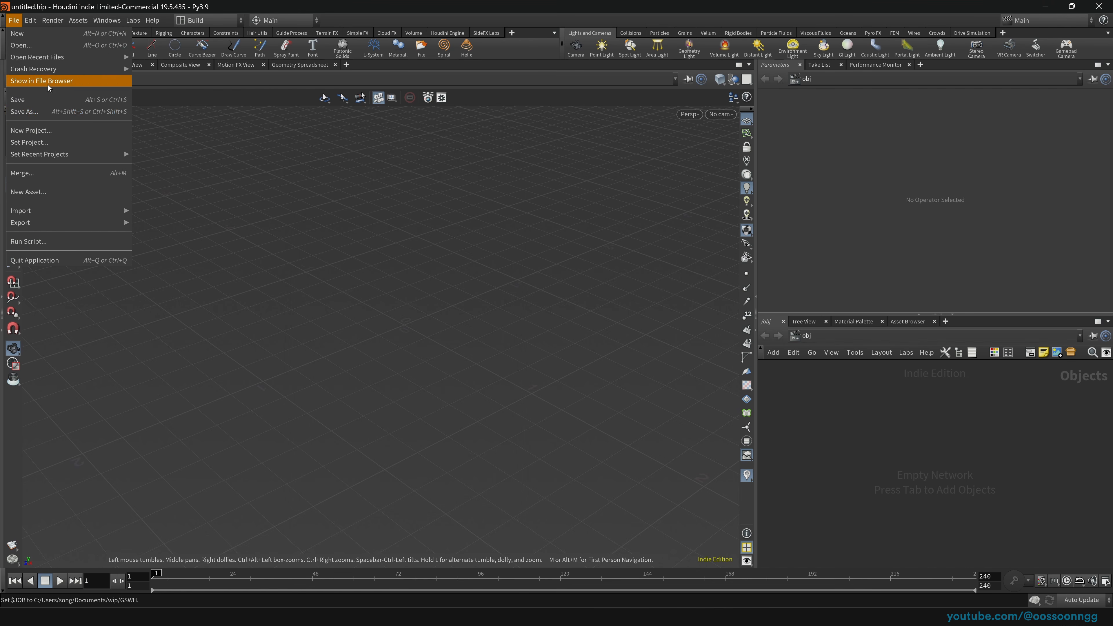
click(80, 113)
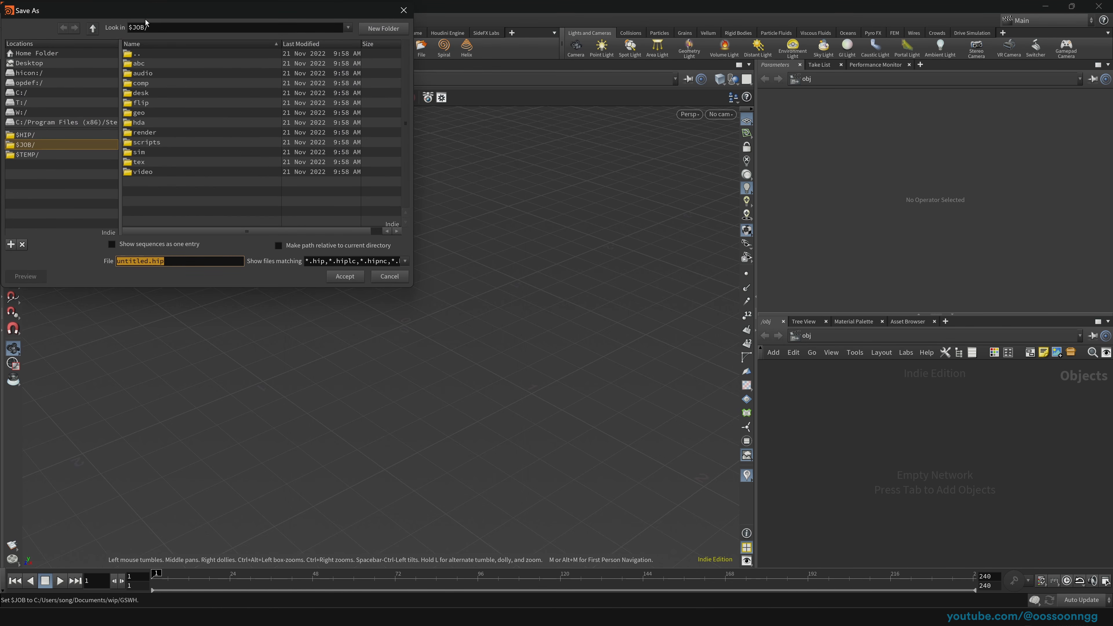
drag(146, 22, 654, 196)
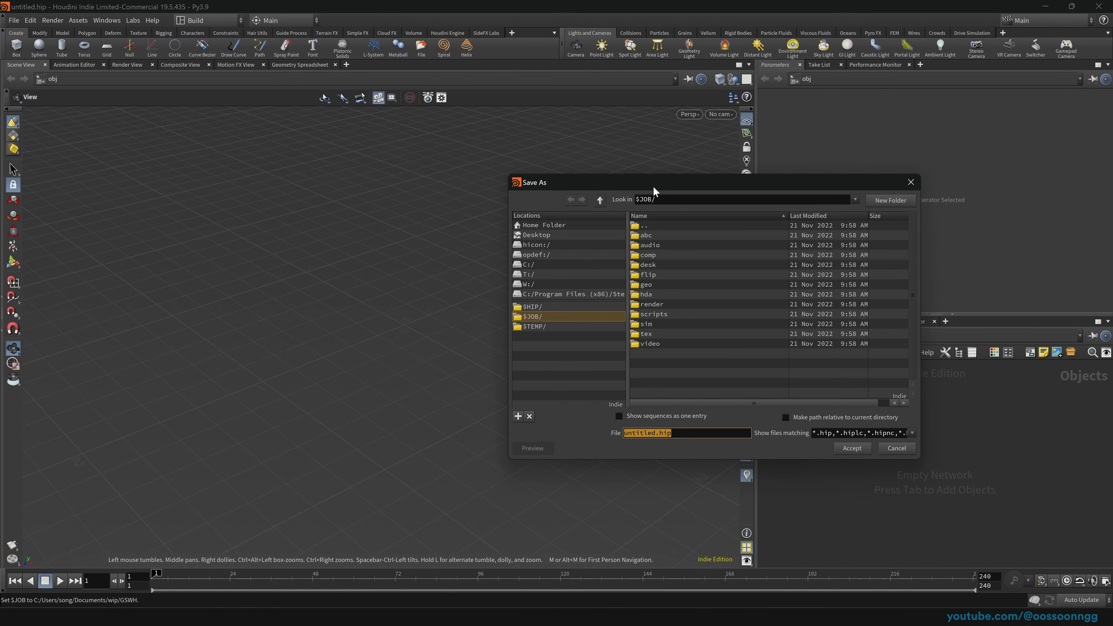
click(658, 434)
drag(656, 433, 568, 430)
text(01)
click(851, 448)
click(31, 21)
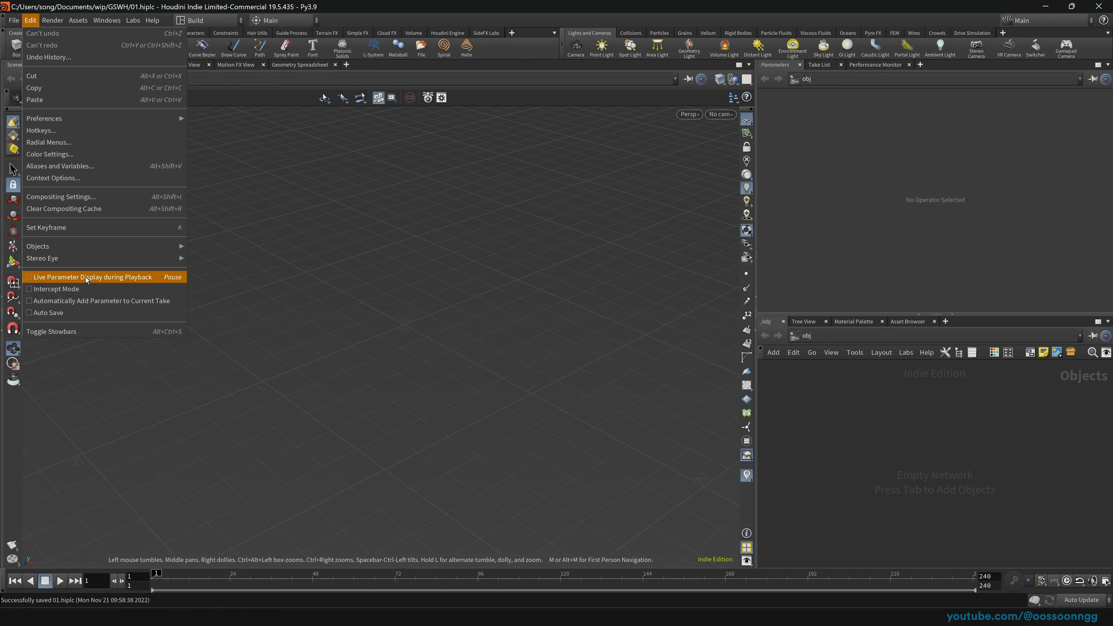
click(92, 312)
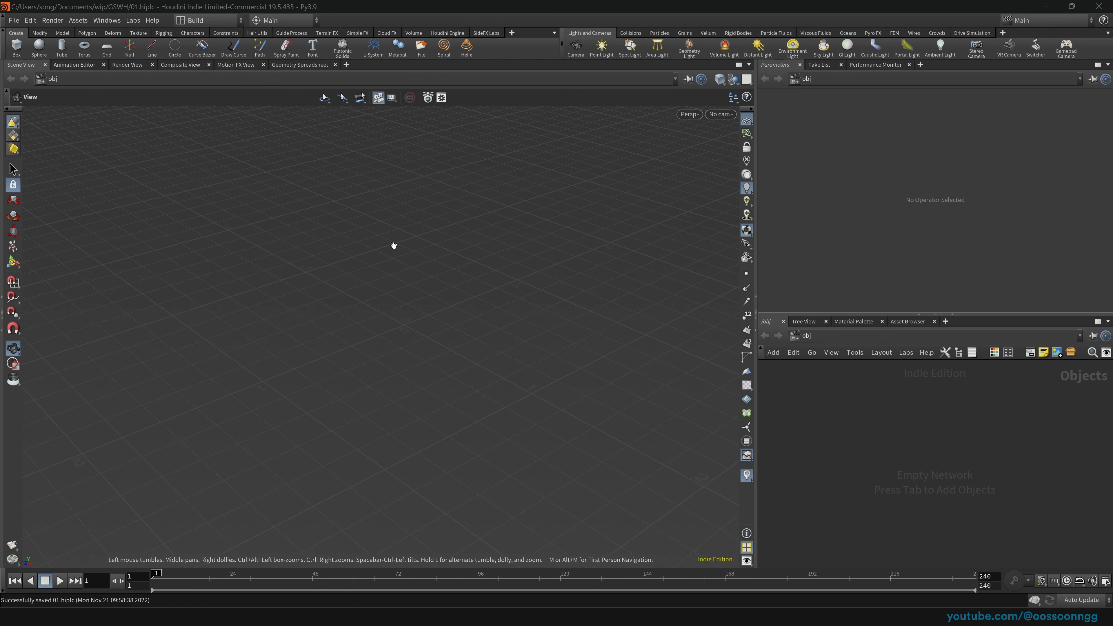
mouse_move(410, 323)
mouse_down()
mouse_move(396, 333)
mouse_move(415, 294)
mouse_move(402, 328)
mouse_up()
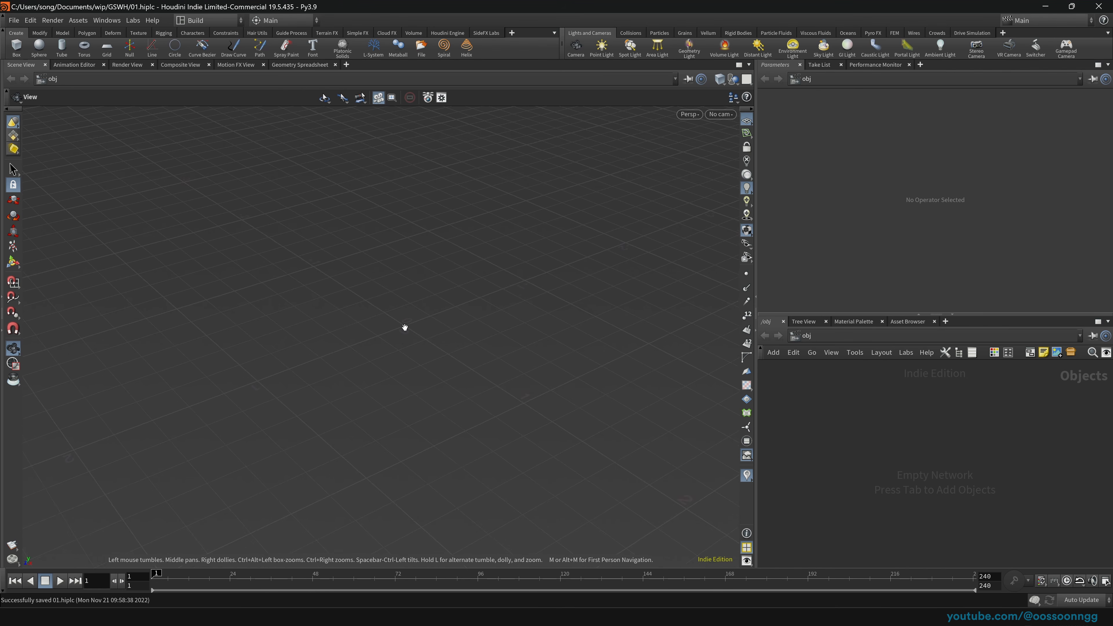
key(d)
click(386, 262)
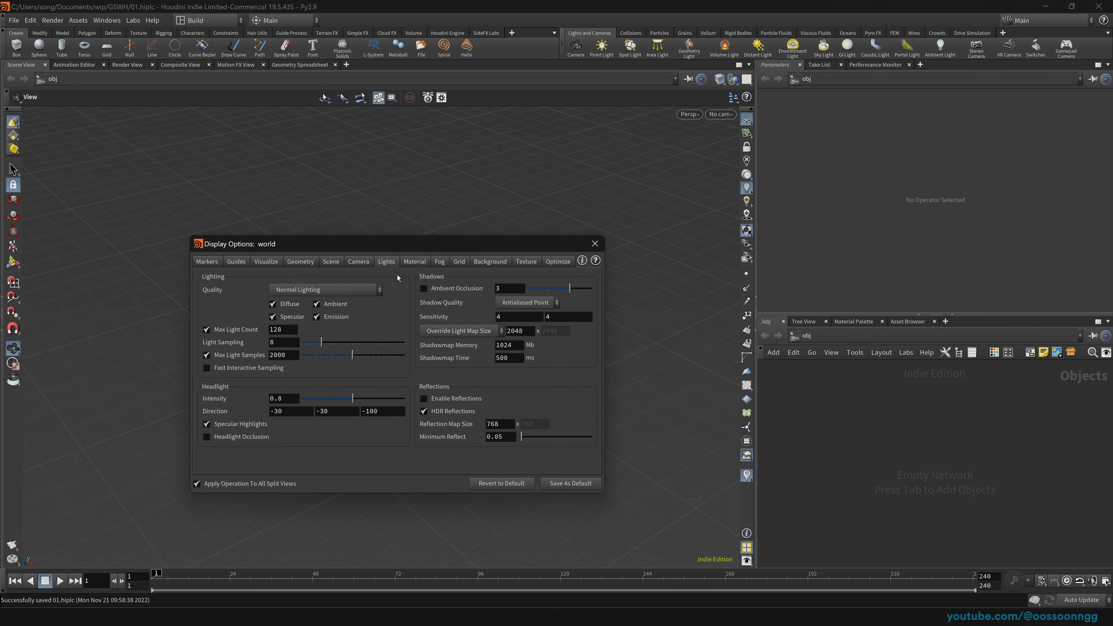
click(489, 261)
click(274, 279)
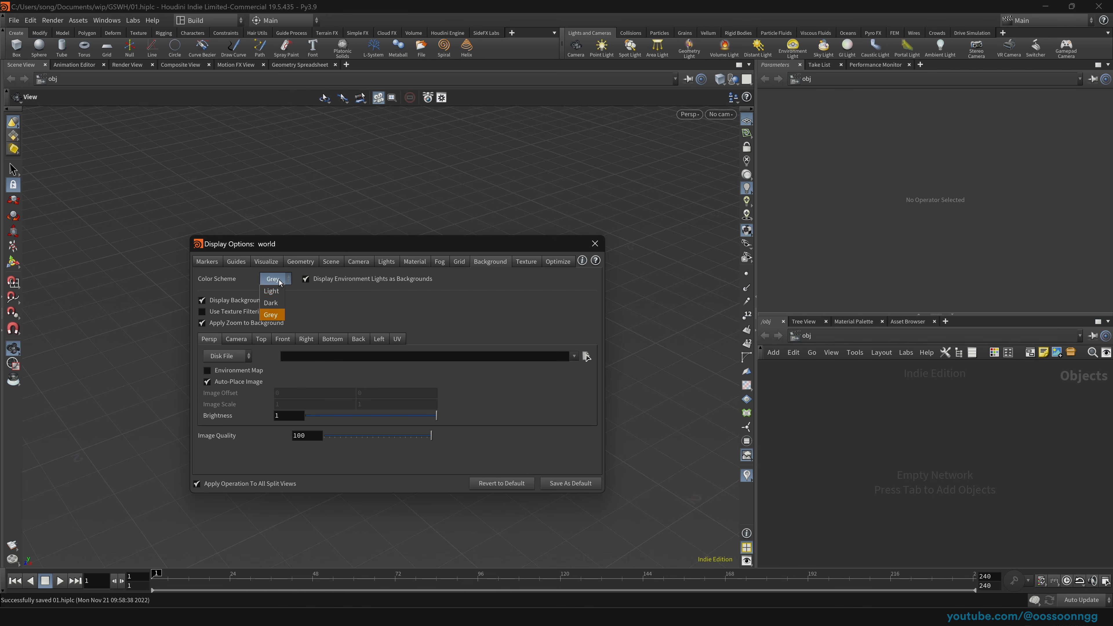
click(271, 291)
click(594, 243)
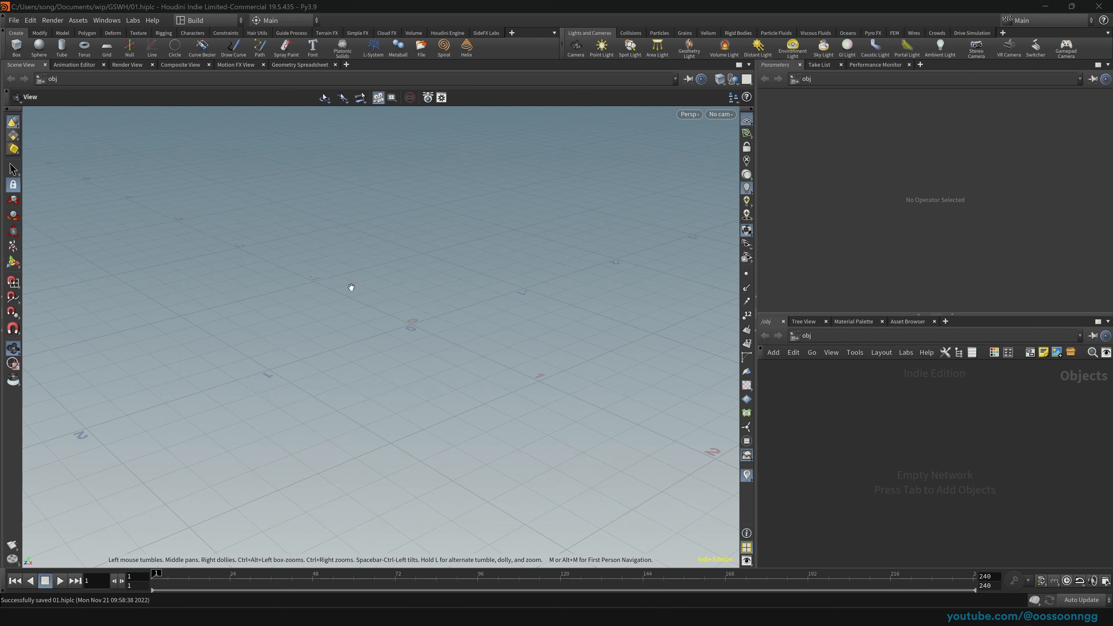
drag(407, 342, 418, 323)
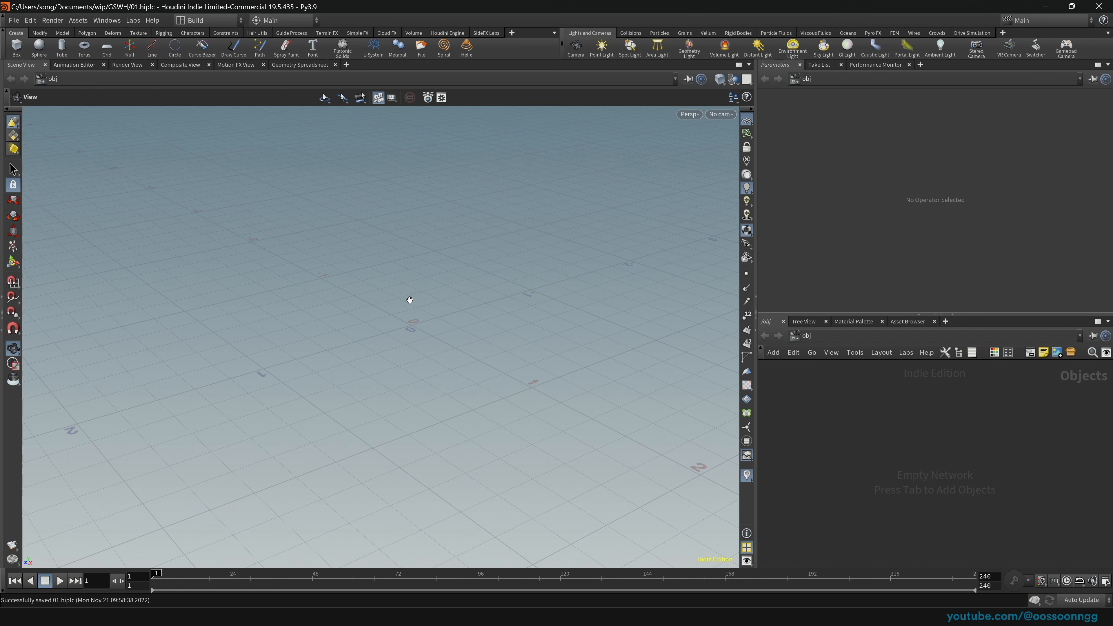
click(747, 562)
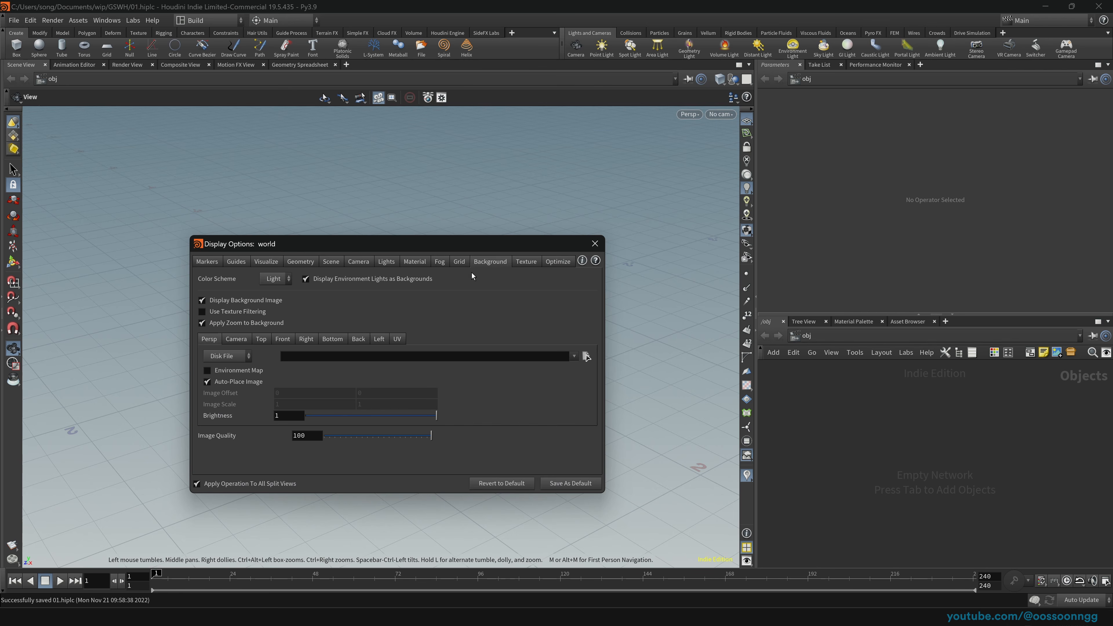
click(272, 304)
click(274, 279)
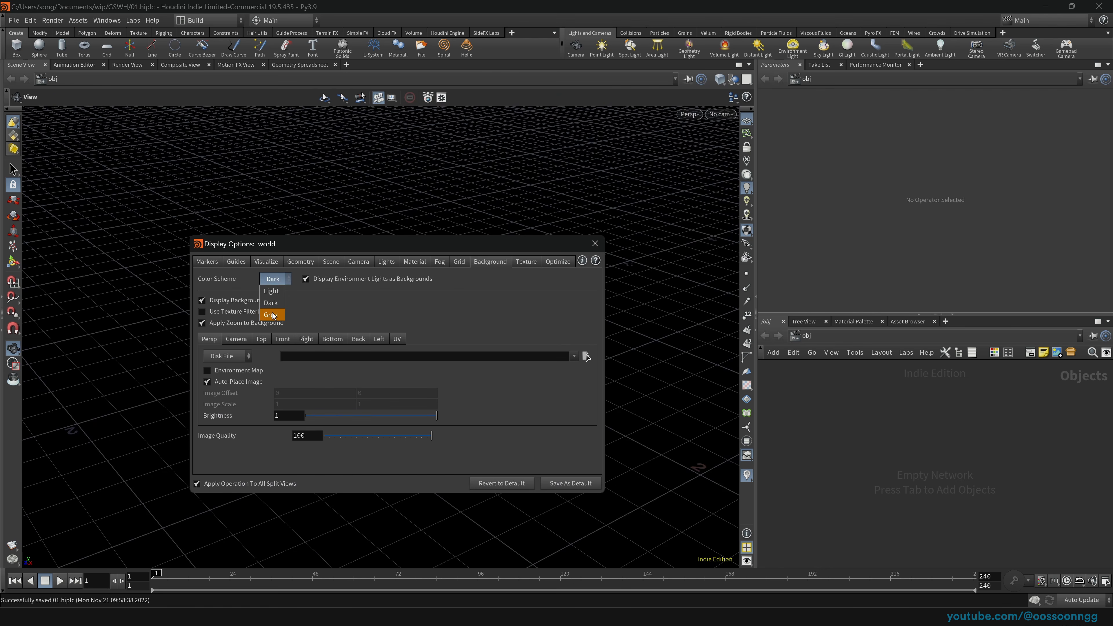
click(272, 314)
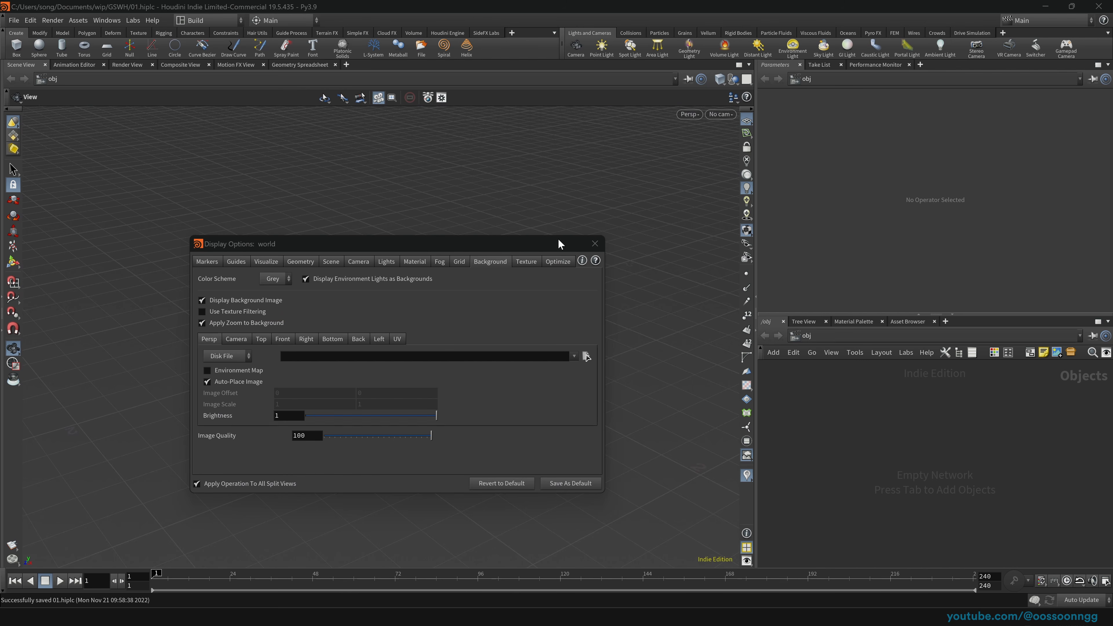
click(595, 244)
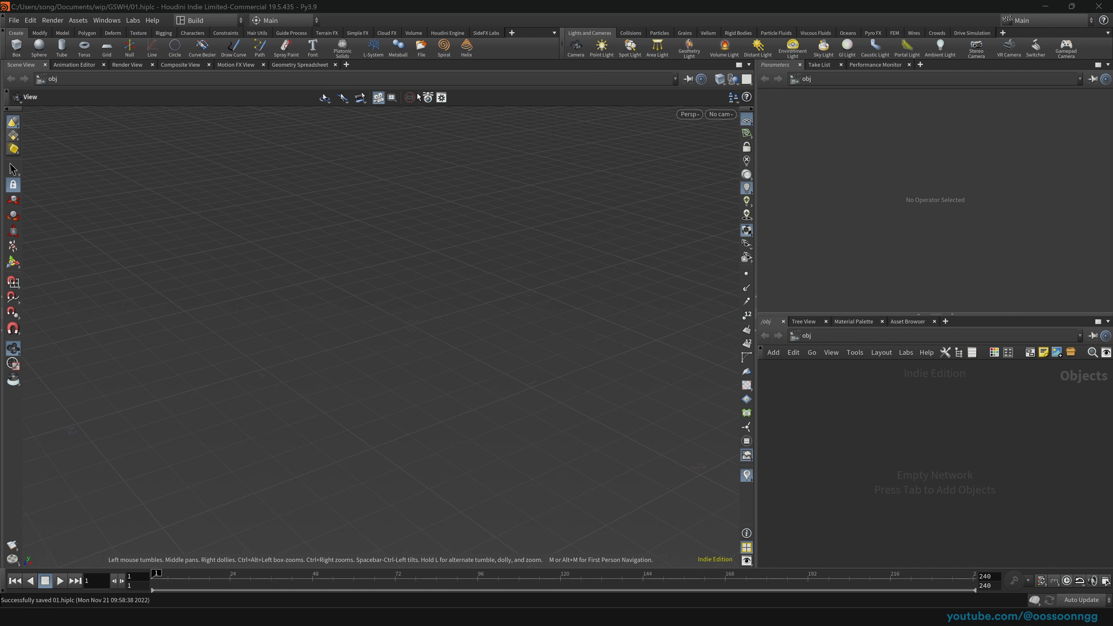
Step: Show the SideFX Labs shelf and browse the list of shelves that can be added
click(489, 34)
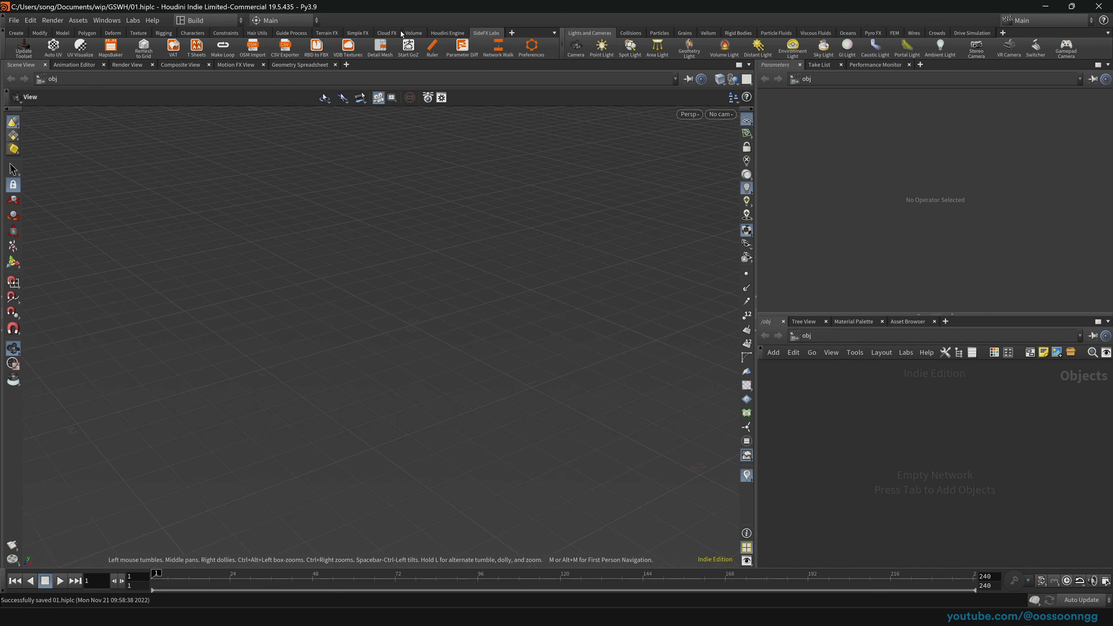
click(511, 33)
mouse_move(530, 75)
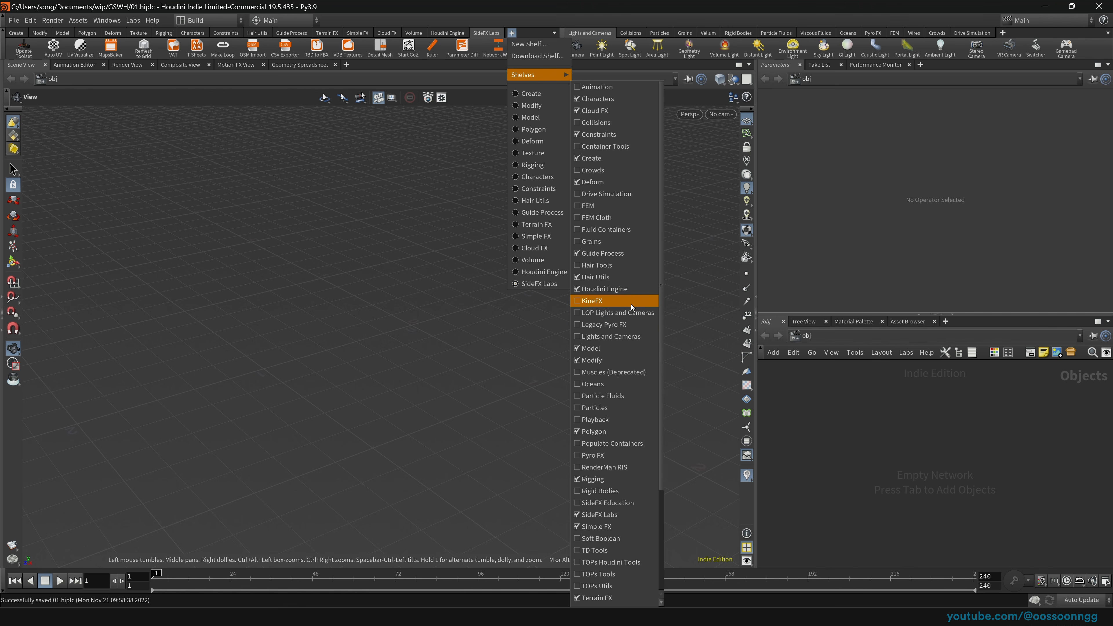
scroll(633, 328, down, 5)
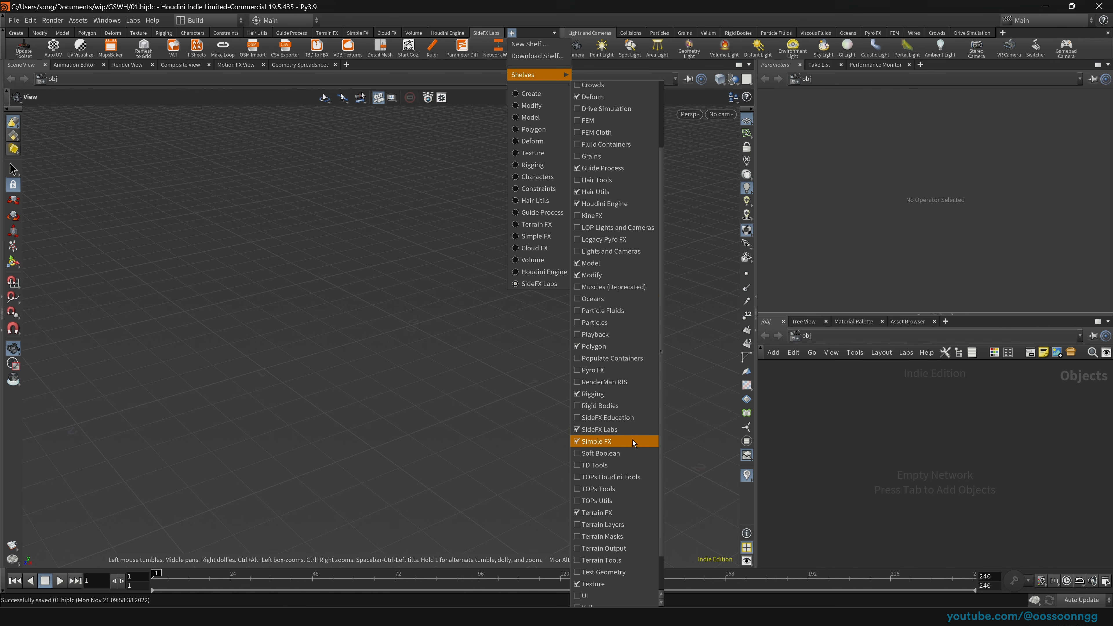
scroll(614, 417, up, 2)
click(317, 5)
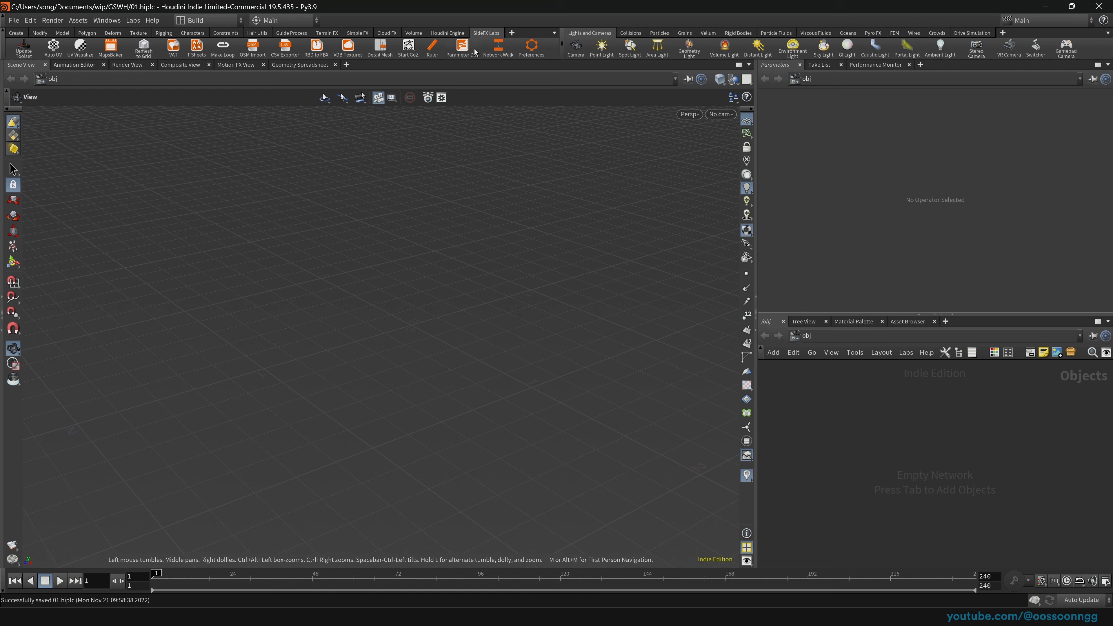
Step: Enable Viewport Alternative Grey Background in the Labs preferences and accept the change
click(531, 47)
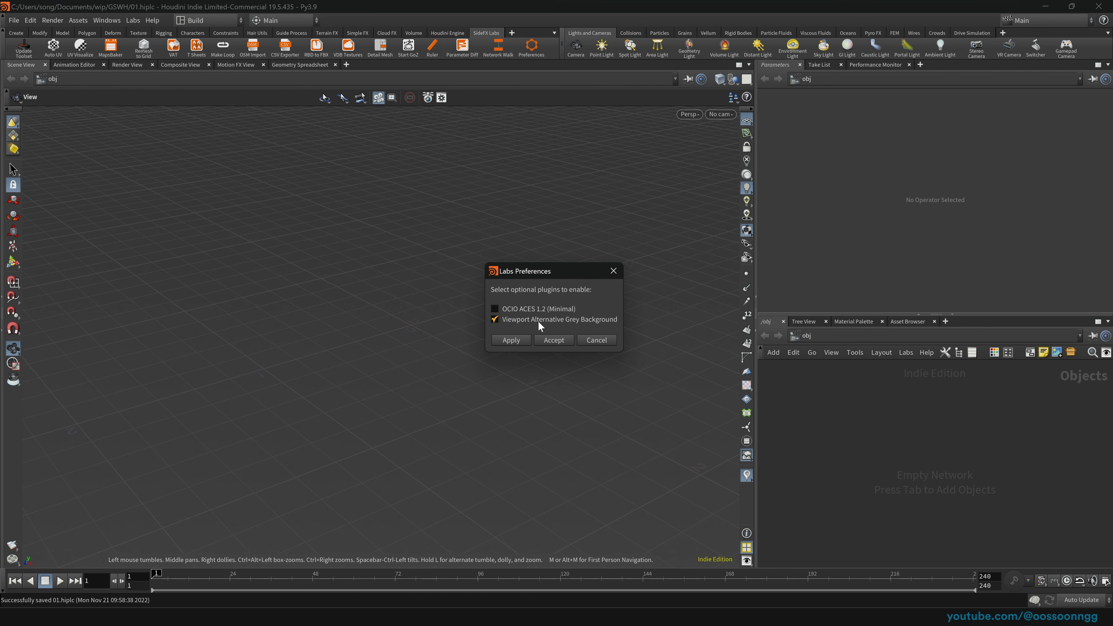
click(550, 342)
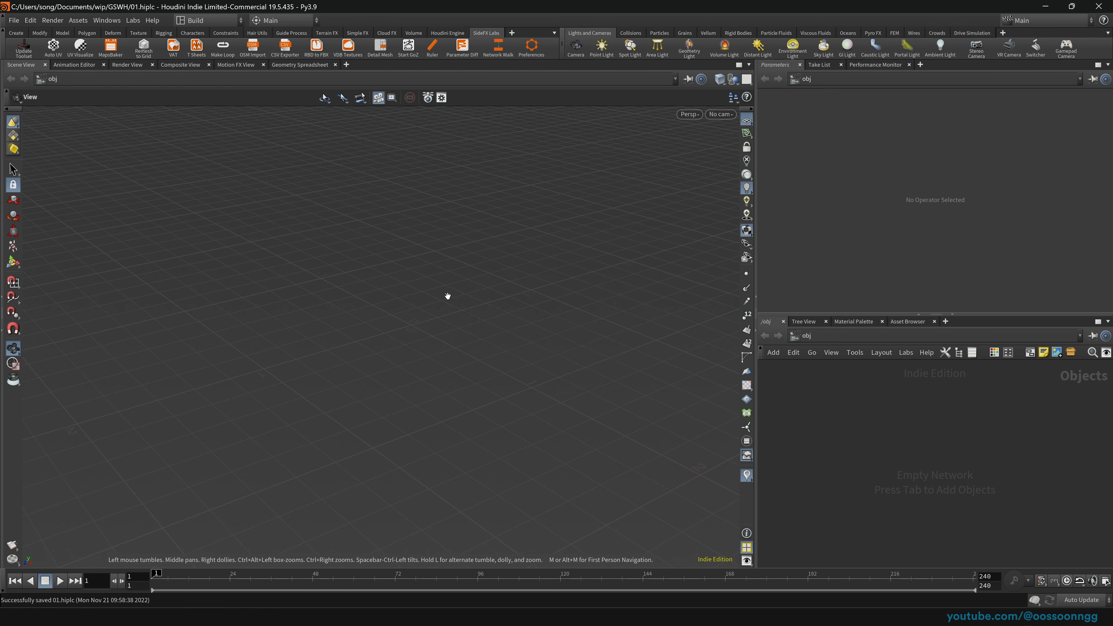
mouse_move(411, 342)
mouse_down()
mouse_move(423, 319)
mouse_move(430, 332)
mouse_up()
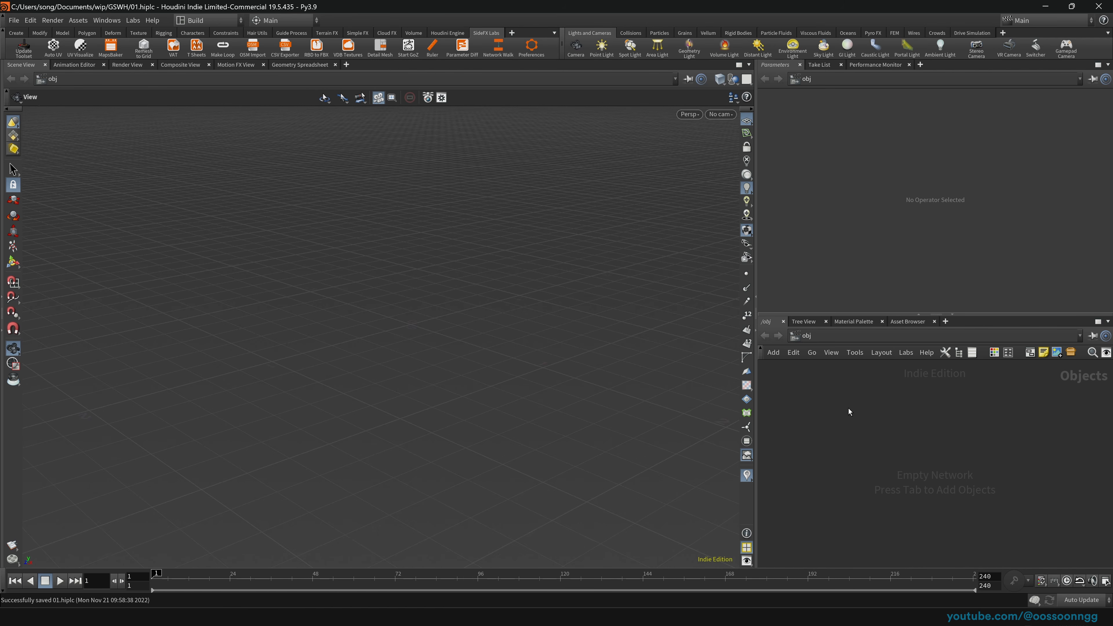
click(17, 33)
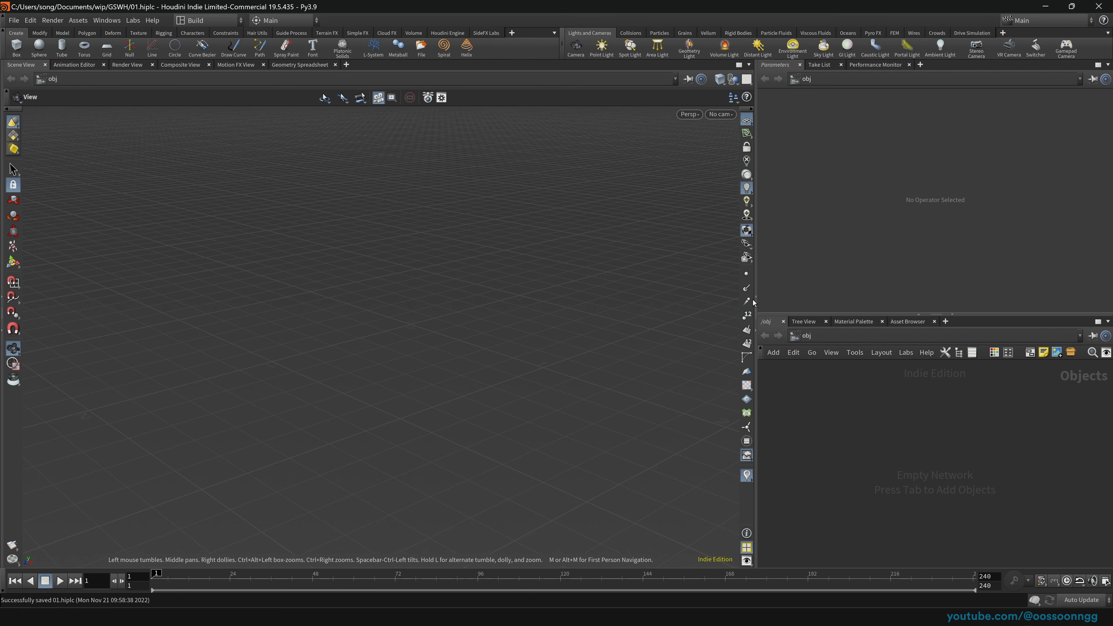
Step: Experiment with panes: add Scene View and Material Palette tabs, then a Parameter Spreadsheet
drag(743, 317, 649, 307)
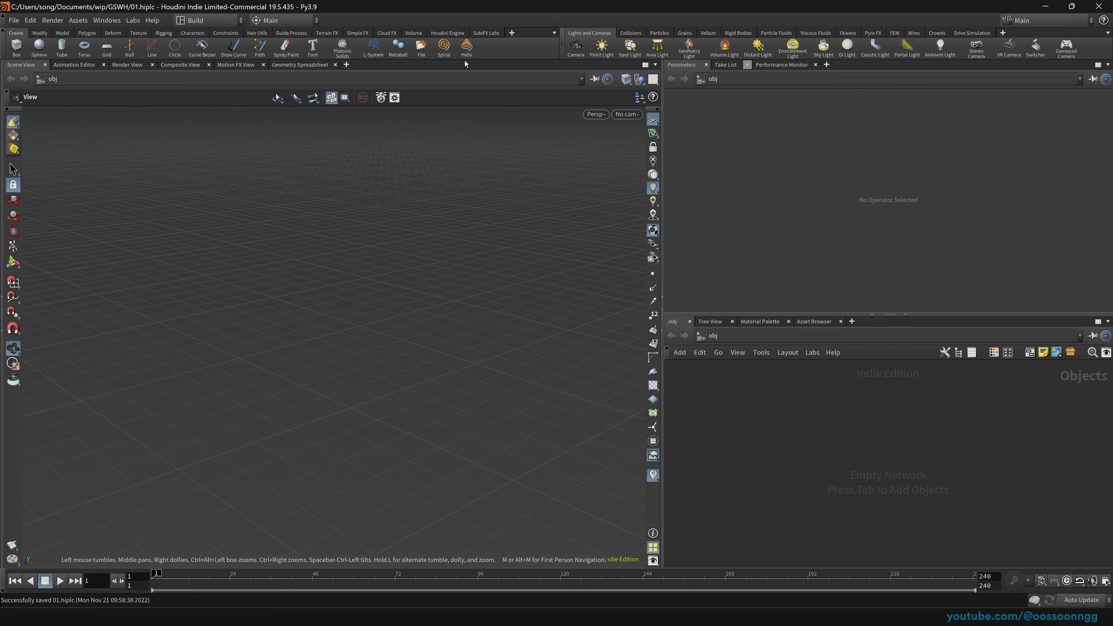
click(346, 65)
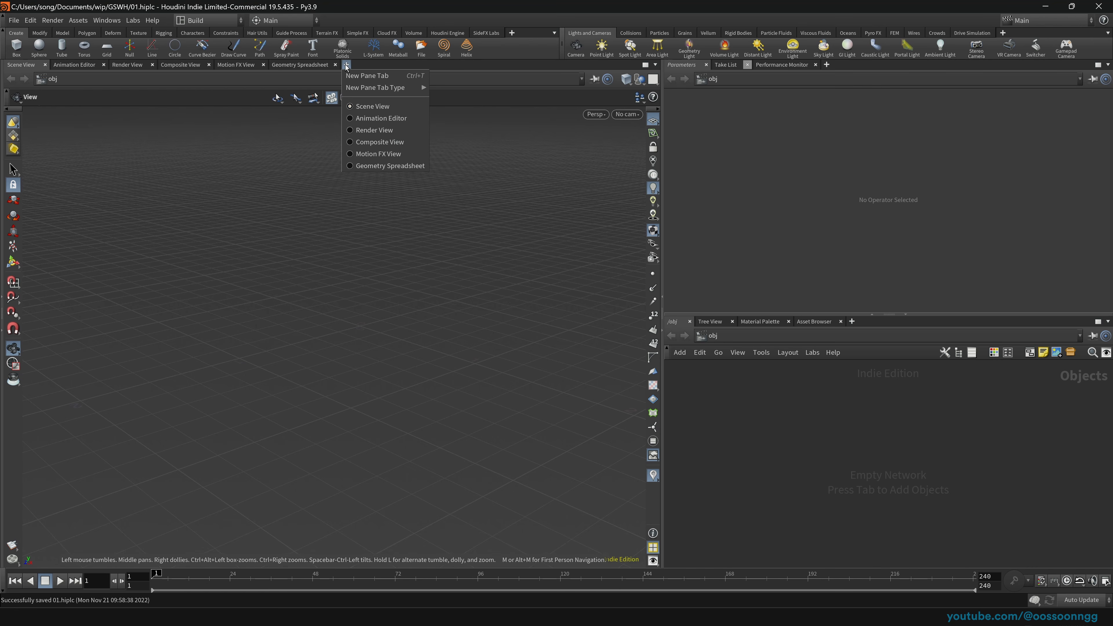
click(381, 75)
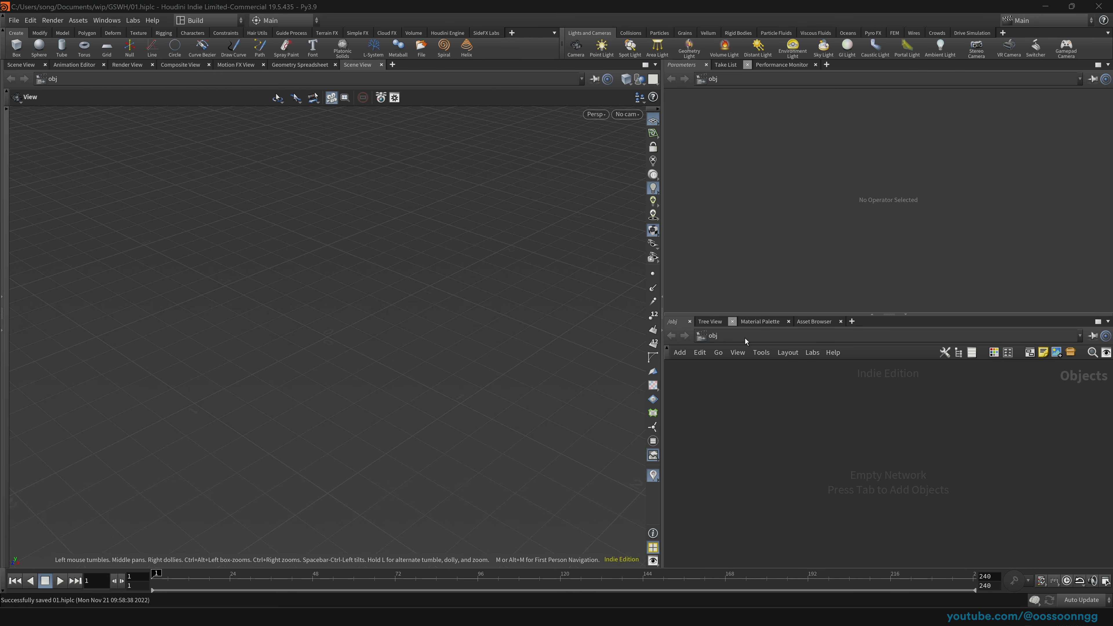
click(851, 321)
mouse_move(892, 346)
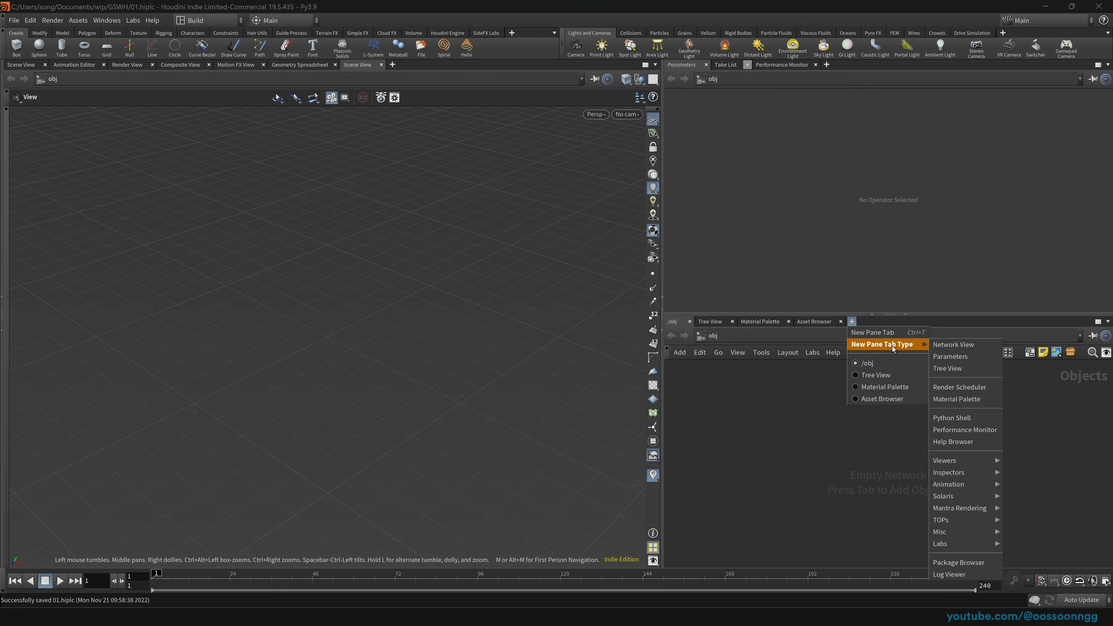
click(956, 398)
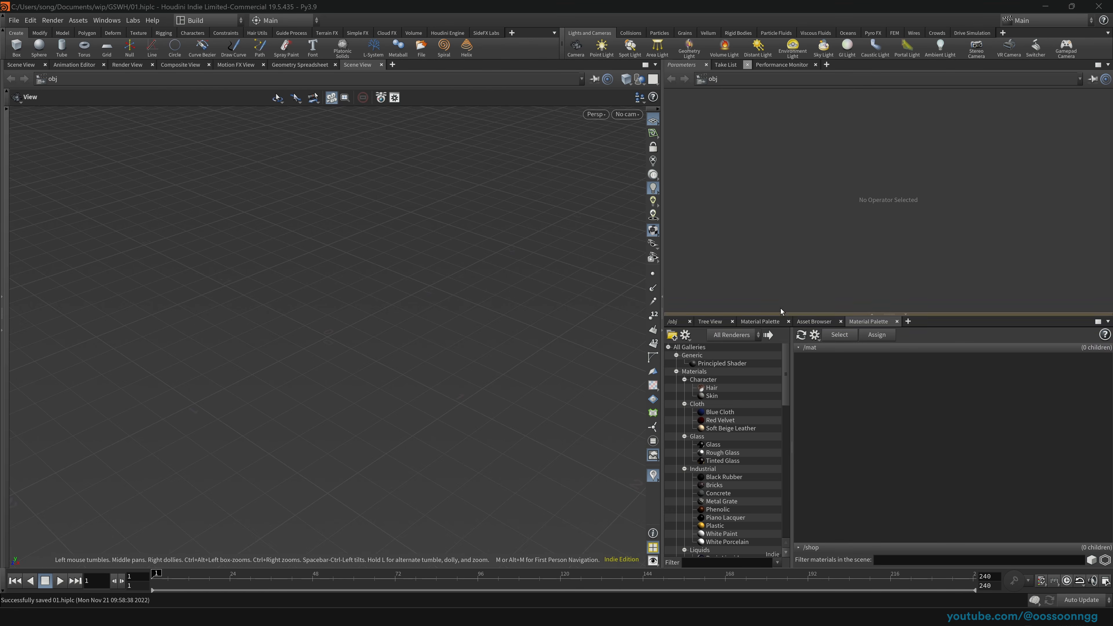
right_click(363, 71)
mouse_move(411, 195)
click(539, 212)
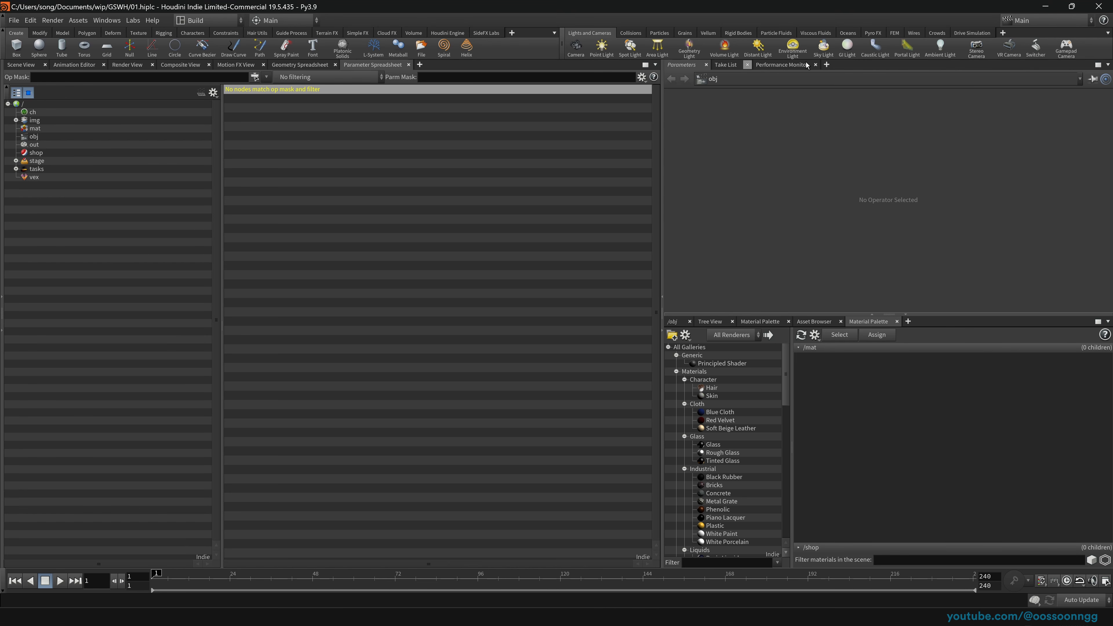
click(5, 33)
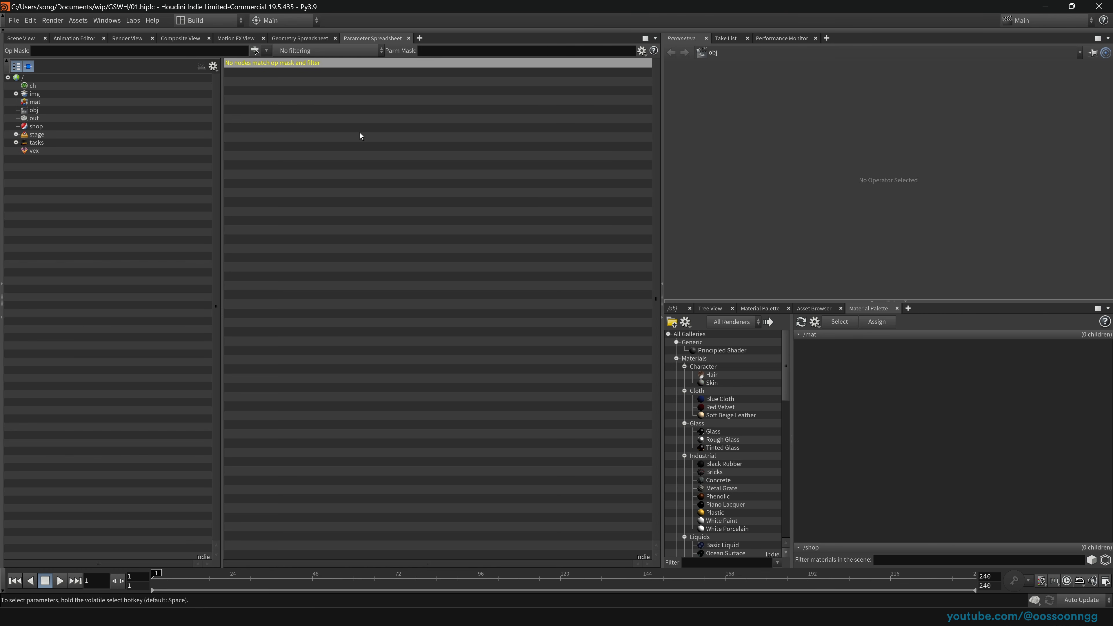
Step: Reload the current Build desktop and resize panes for a wider, taller network editor
click(229, 19)
click(79, 17)
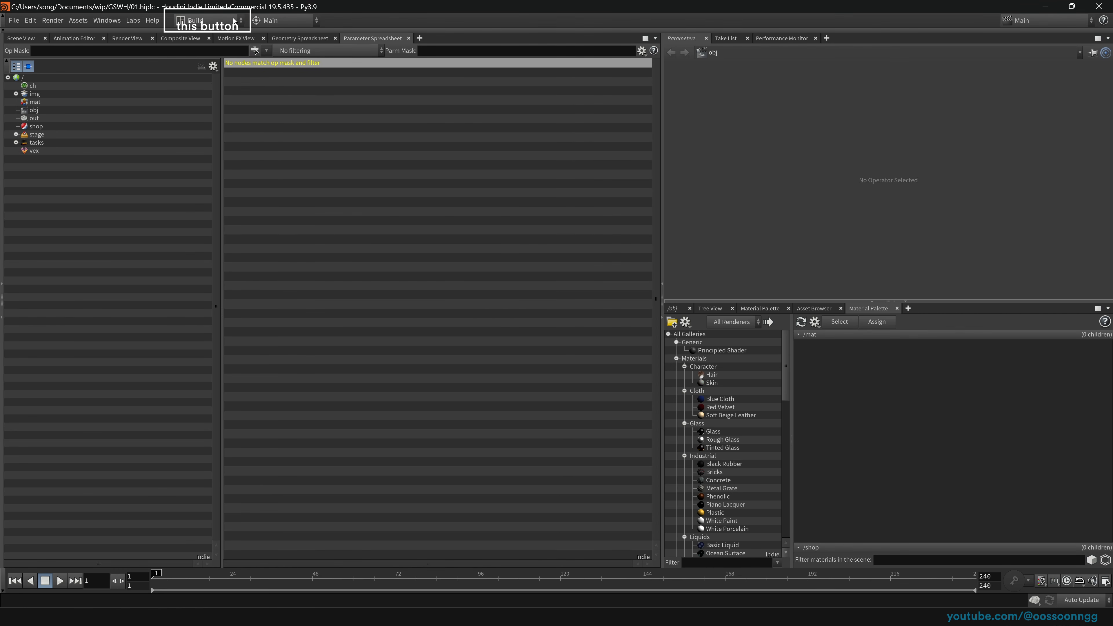
click(218, 22)
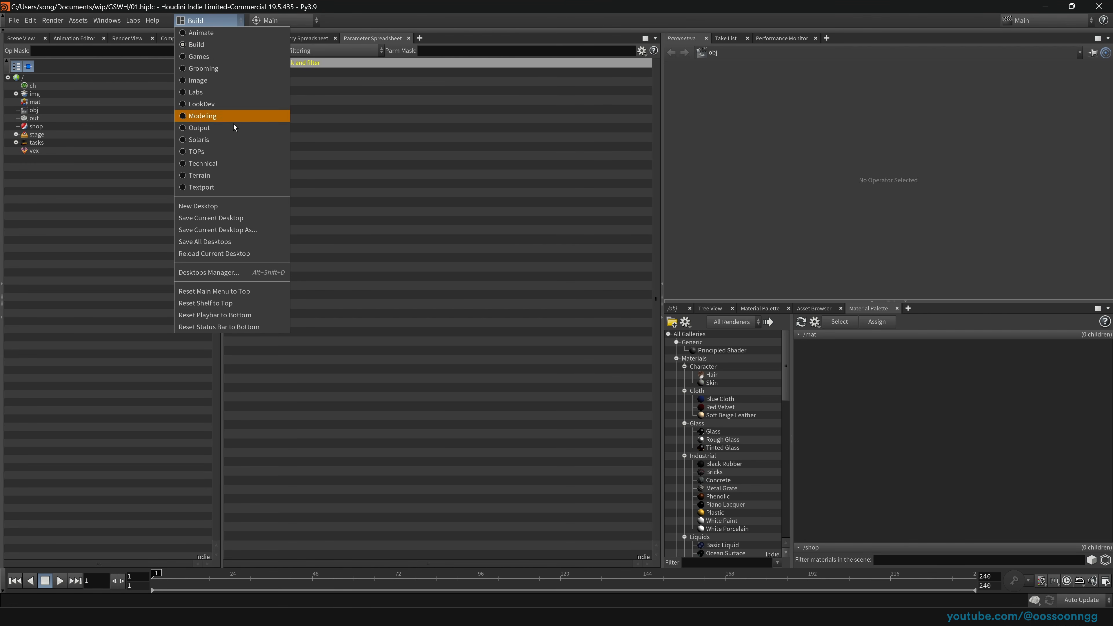
click(228, 255)
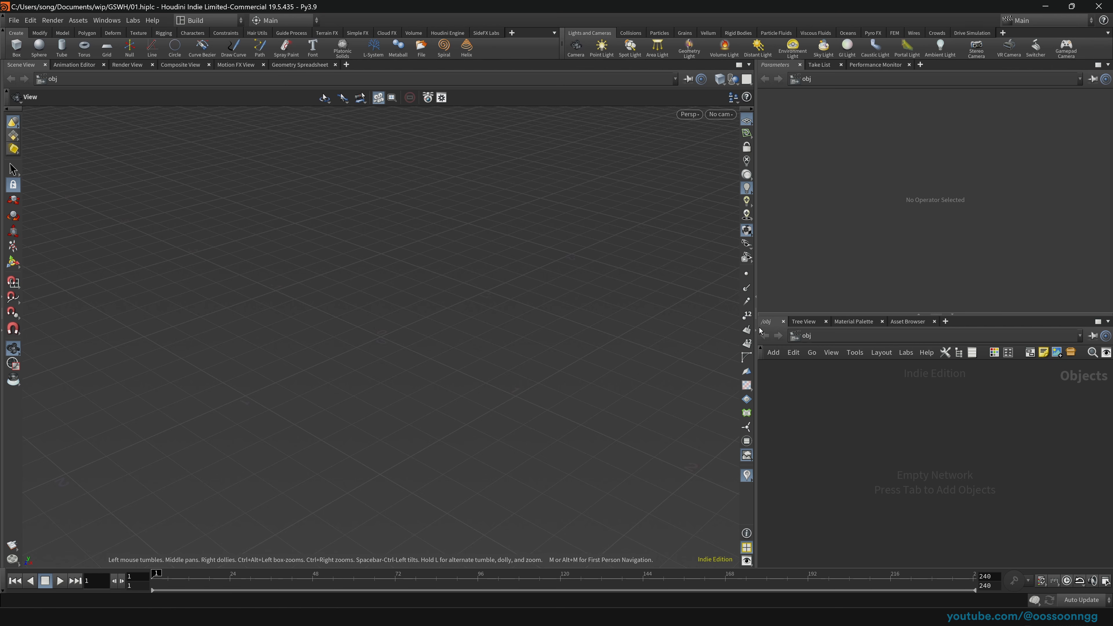
drag(756, 317, 580, 317)
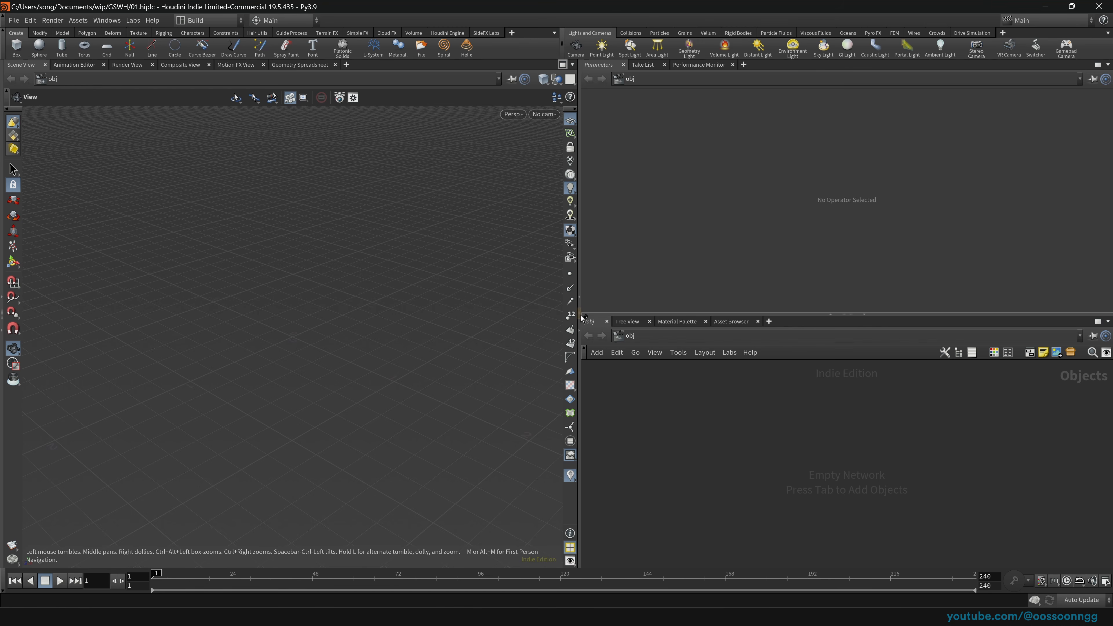
drag(581, 315, 622, 315)
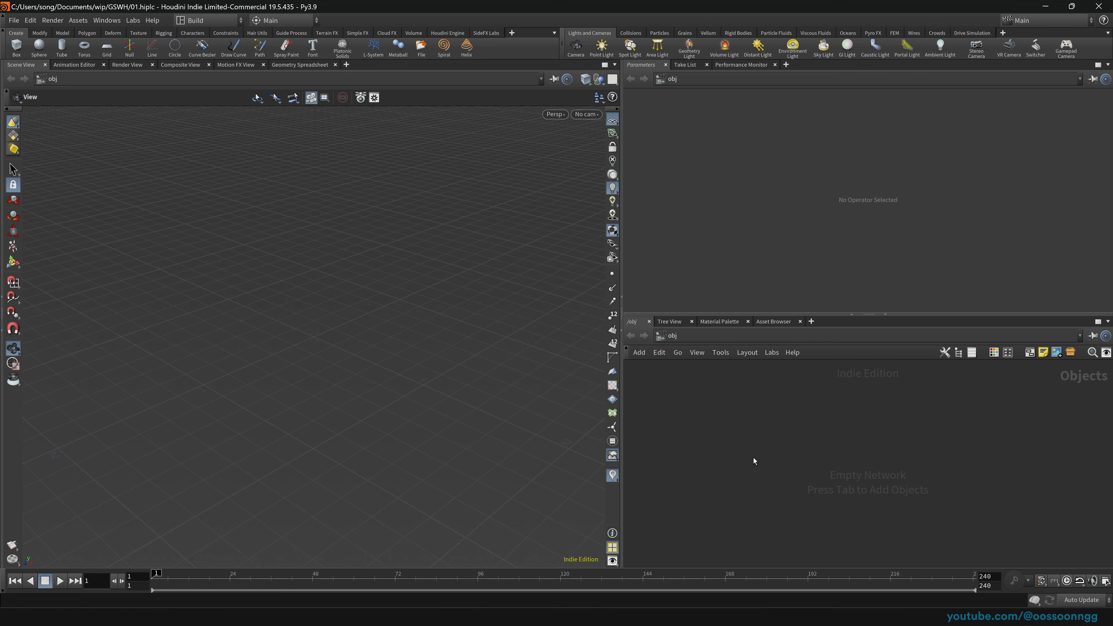
drag(872, 315, 869, 272)
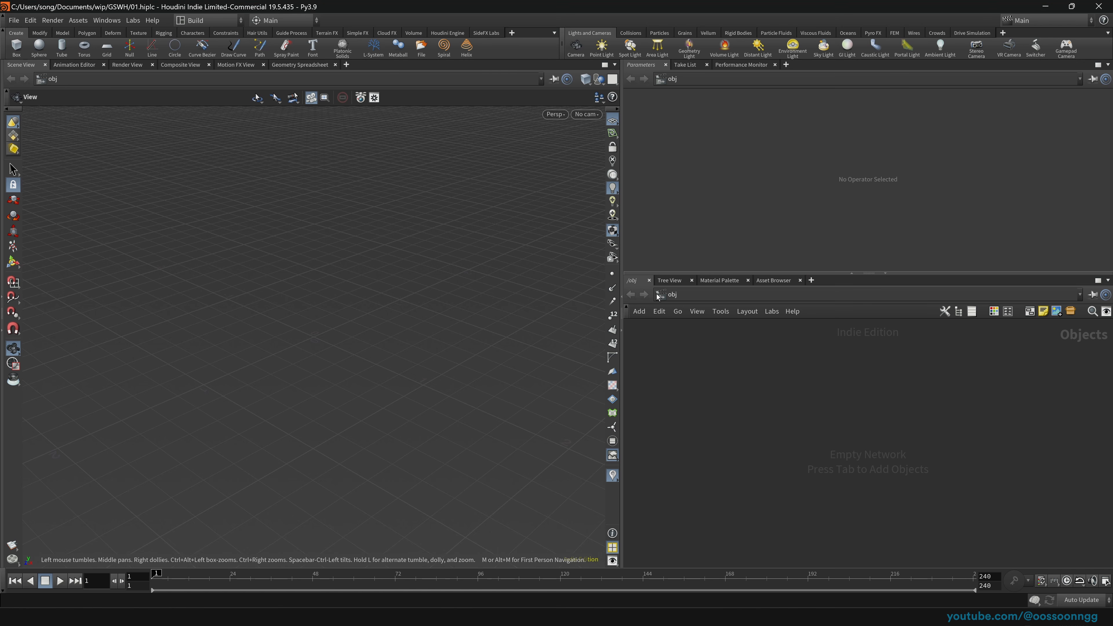
drag(624, 319, 619, 319)
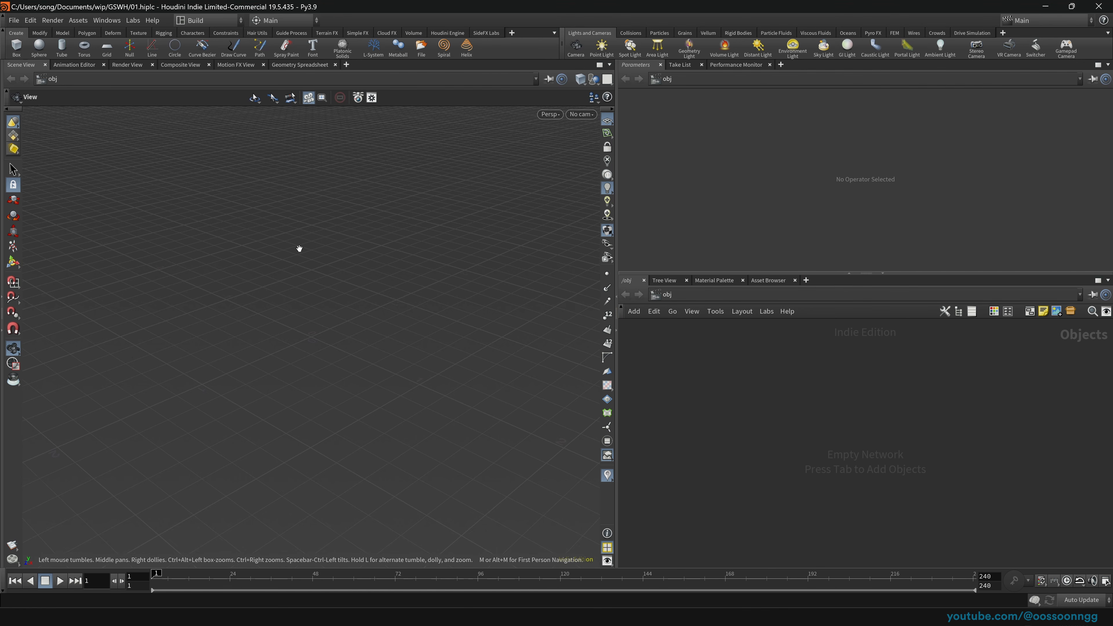
click(17, 45)
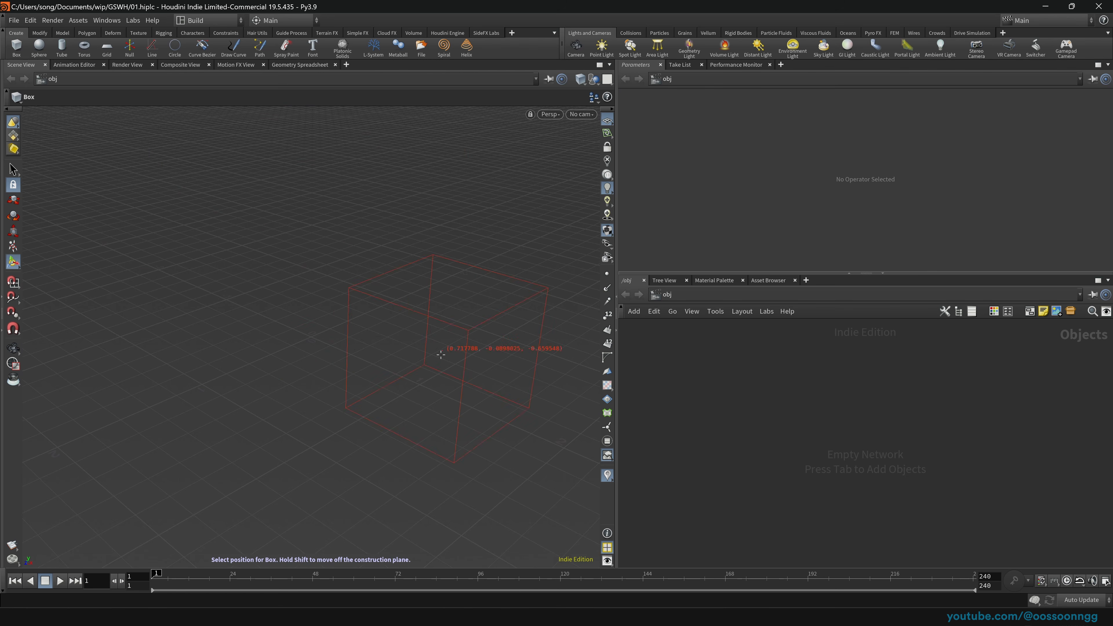
Step: Place box_object1 in the viewport and reposition its node in the network
click(158, 207)
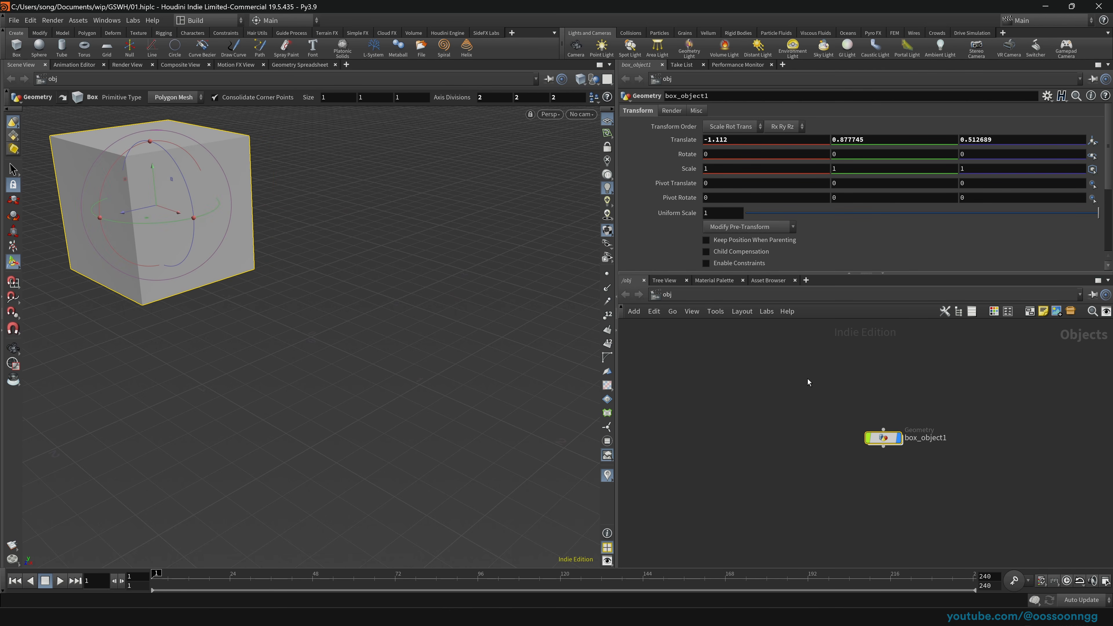
drag(884, 439, 914, 423)
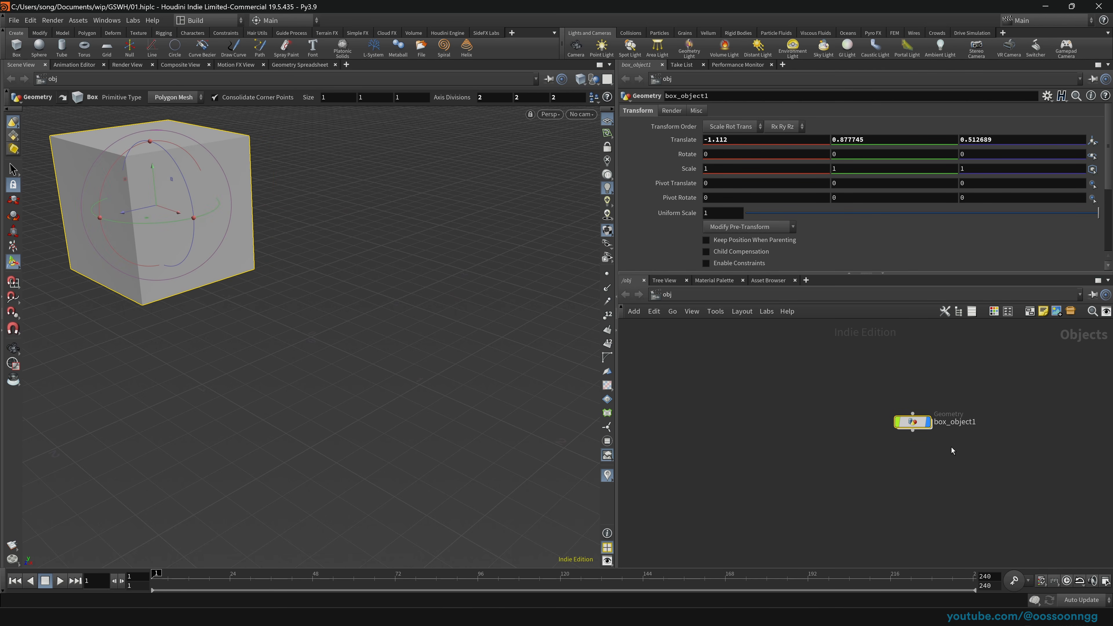
scroll(954, 434, up, 2)
scroll(988, 466, down, 2)
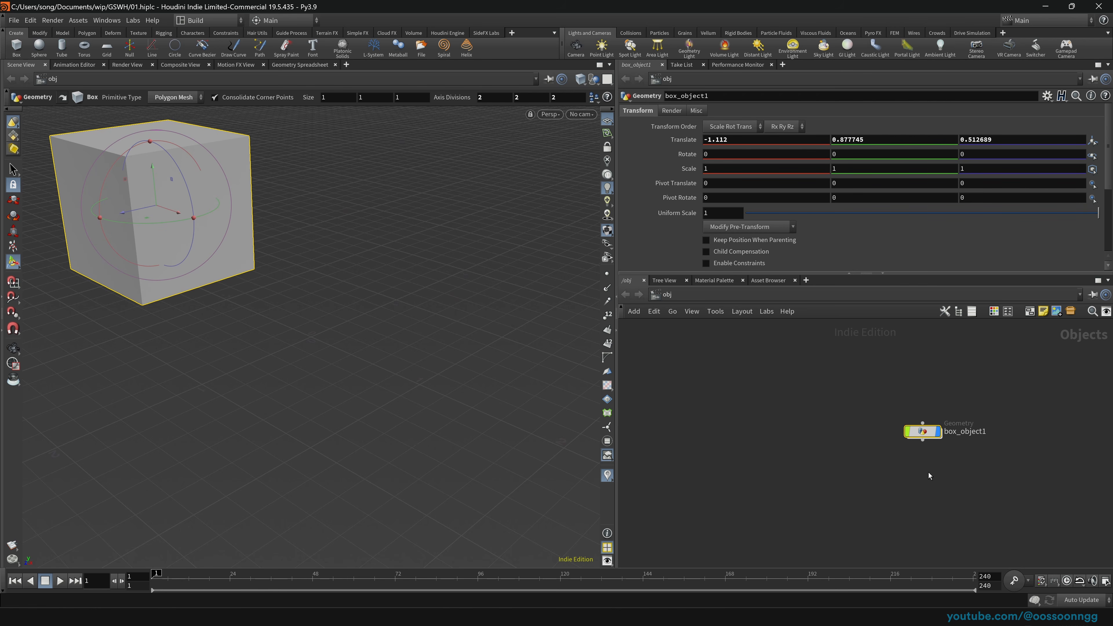
drag(852, 367, 1011, 469)
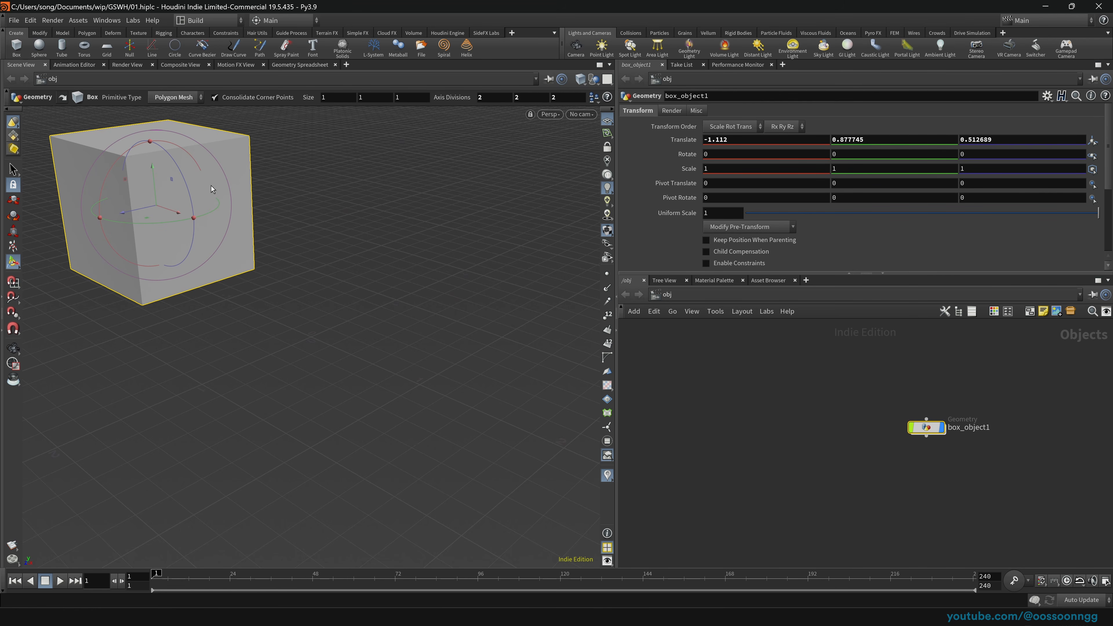
Step: Place a second box near the viewport centre, inspect both cubes, and save the scene
click(17, 46)
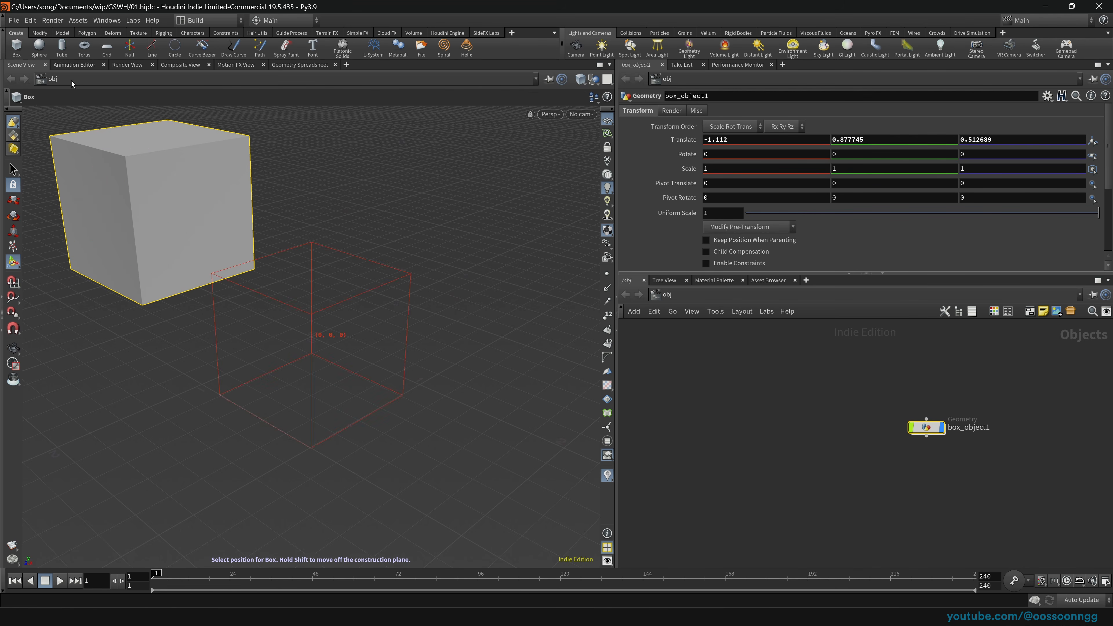
click(392, 325)
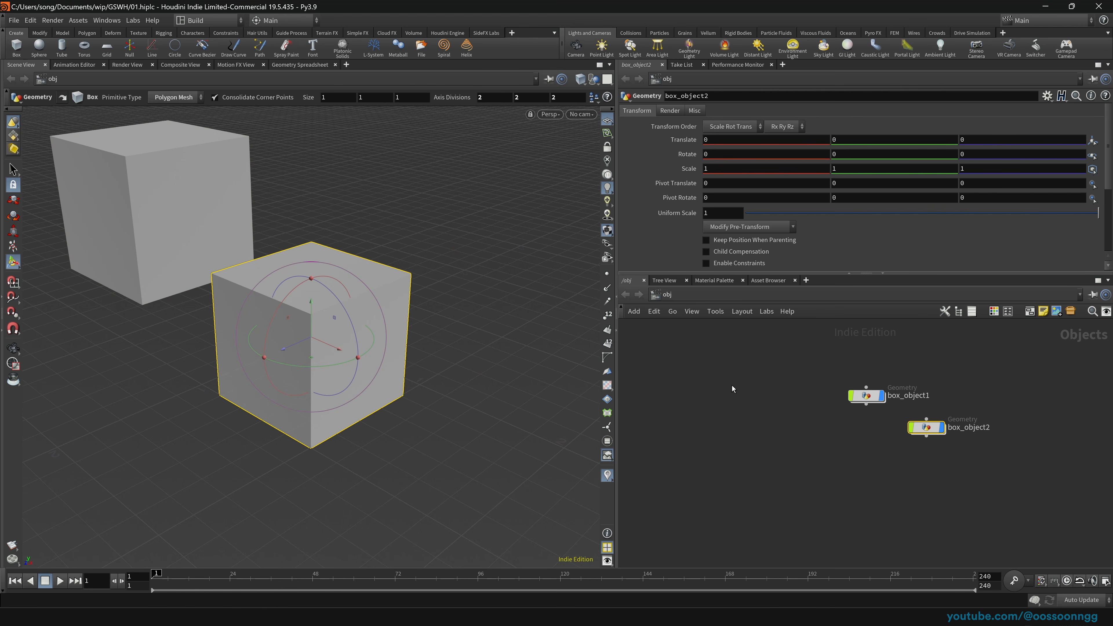
key(Escape)
drag(346, 375, 364, 329)
key(Return)
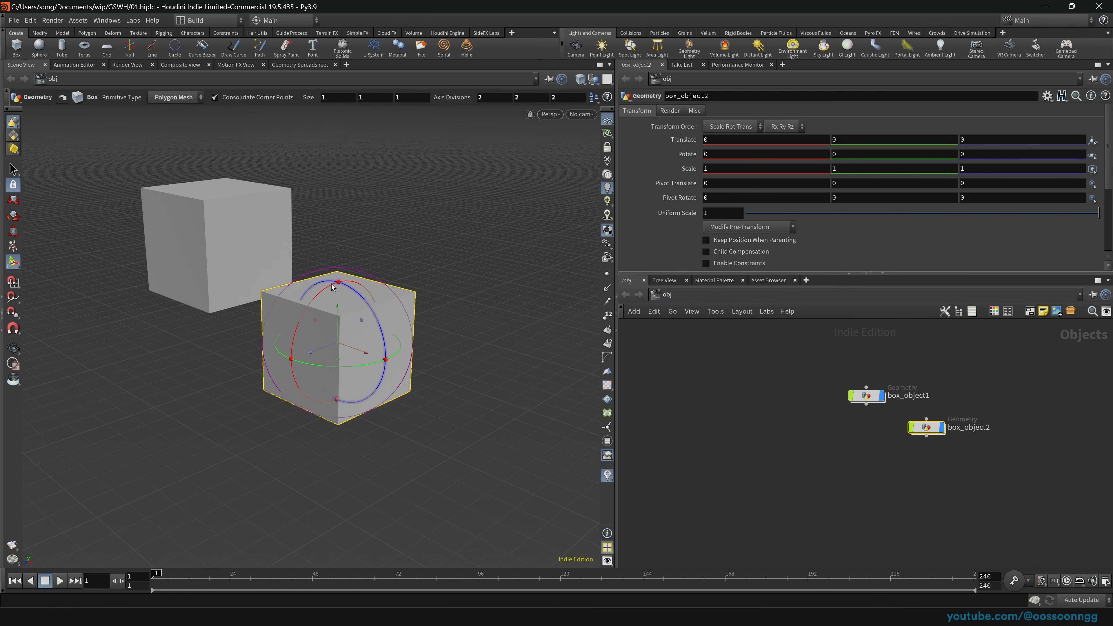
drag(765, 357, 951, 438)
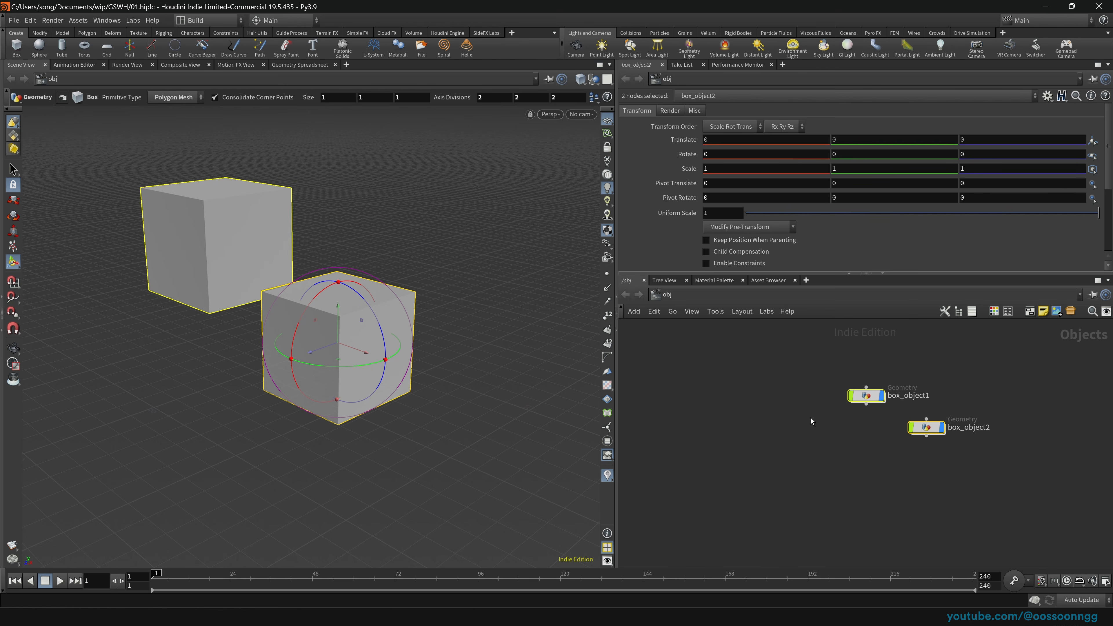
drag(843, 437, 730, 416)
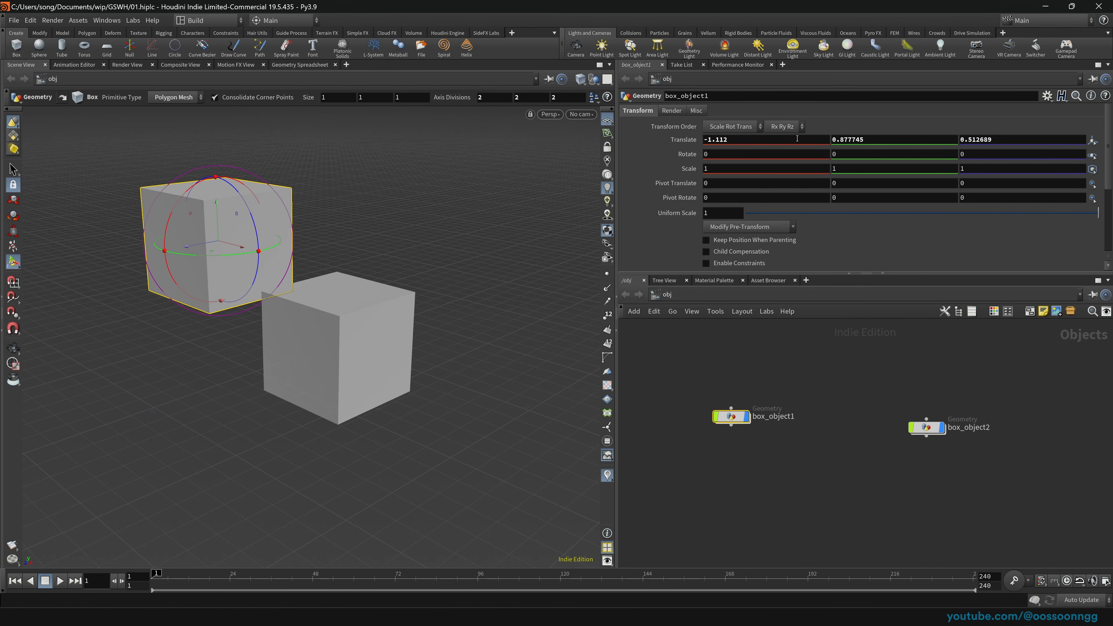
key(ctrl+s)
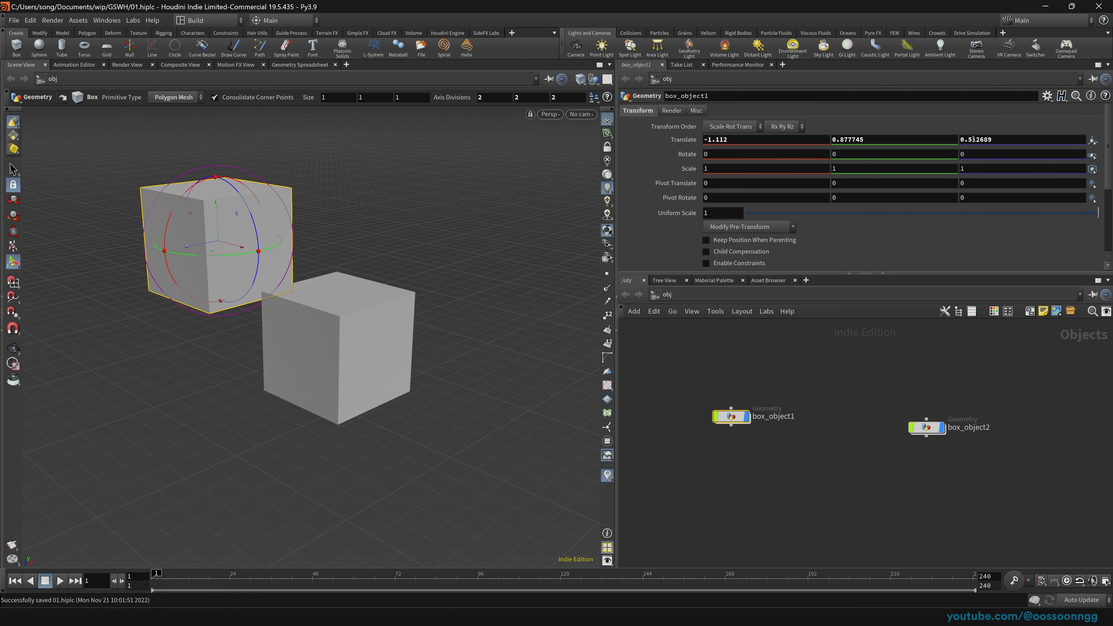
Step: Move box_object2 beside box_object1, add a third box at the origin, then delete all three
drag(824, 336, 1029, 502)
drag(923, 429, 866, 419)
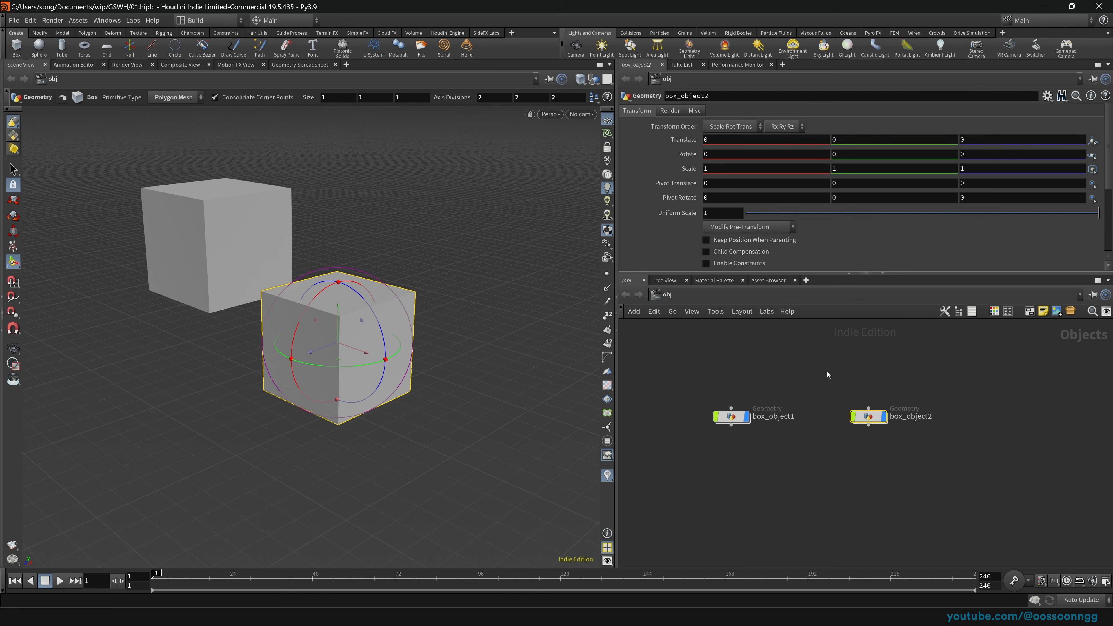
click(16, 46)
key(Return)
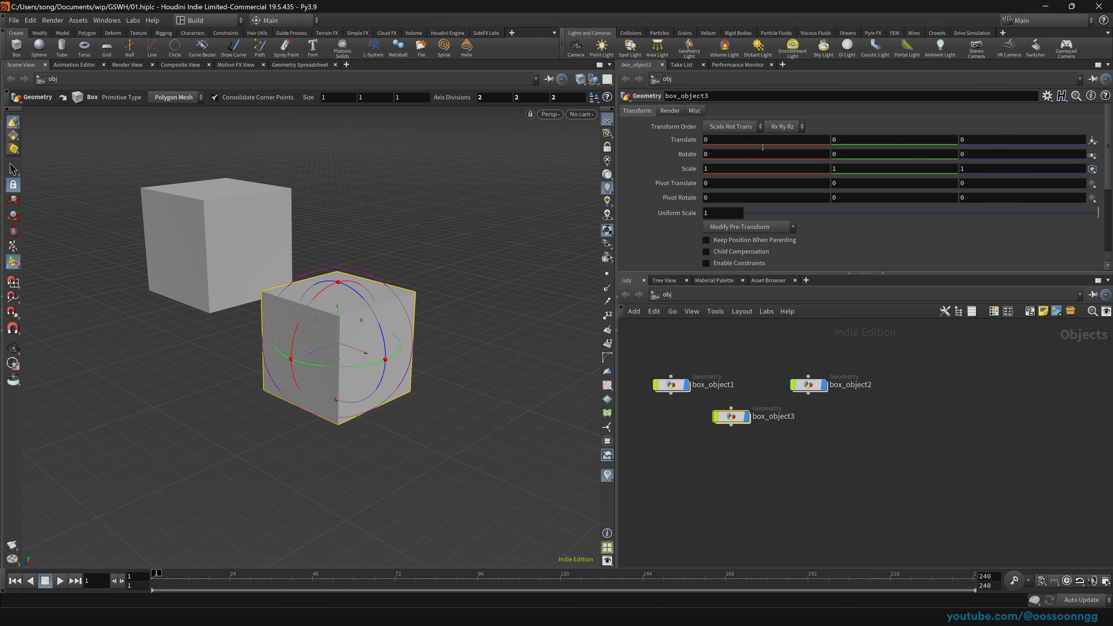
drag(724, 365, 980, 514)
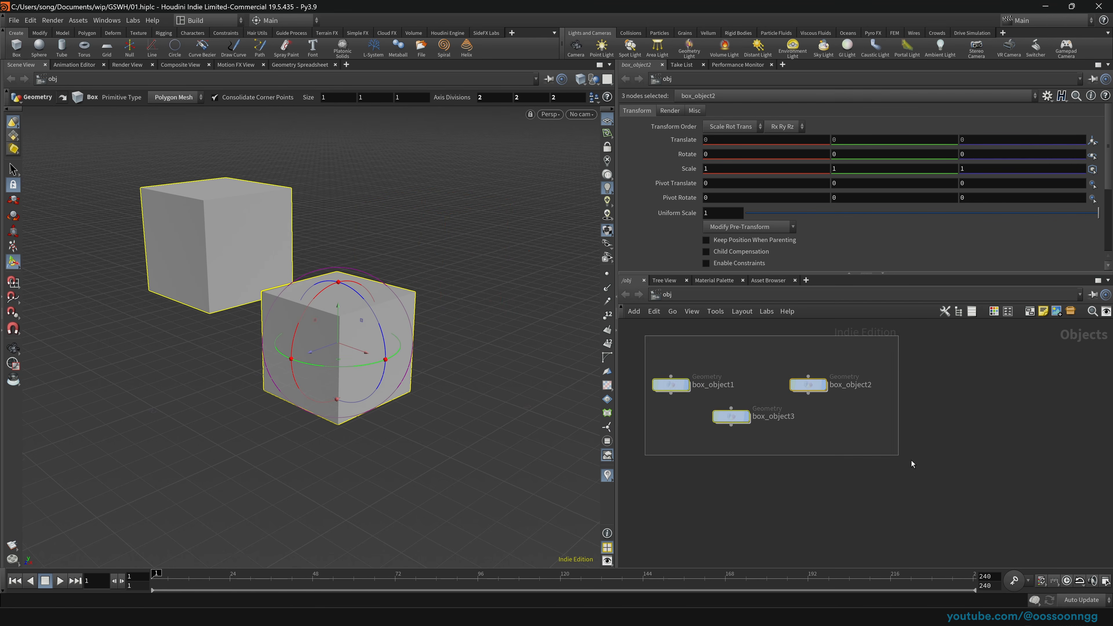
drag(743, 419, 861, 455)
drag(710, 352, 994, 503)
key(Delete)
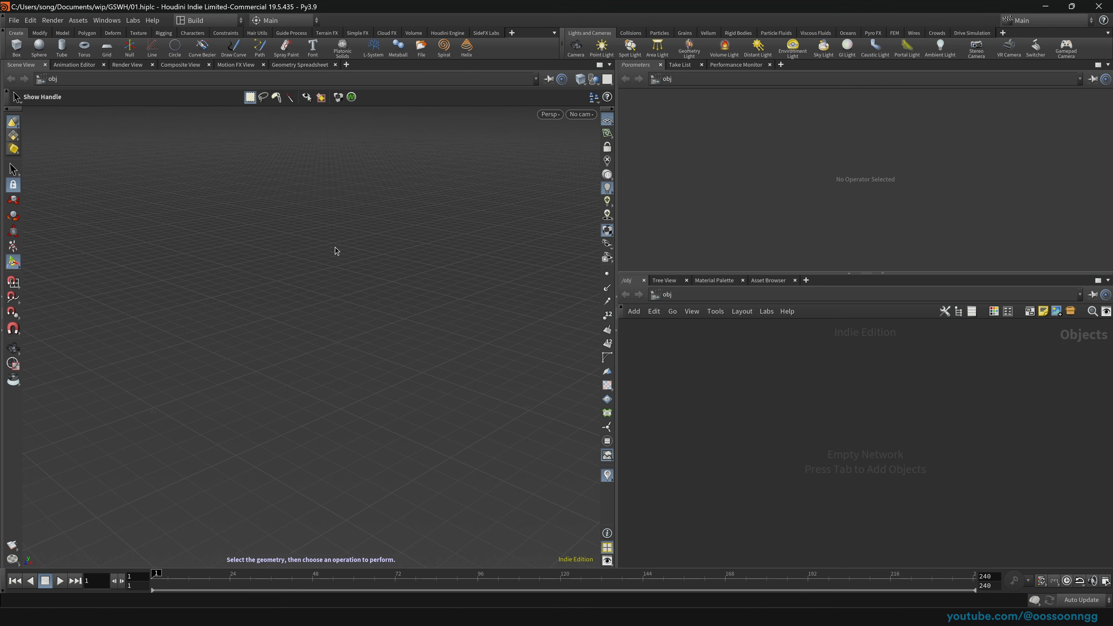
Step: Create a tube and a sphere, shift the sphere along X, then delete both
click(62, 45)
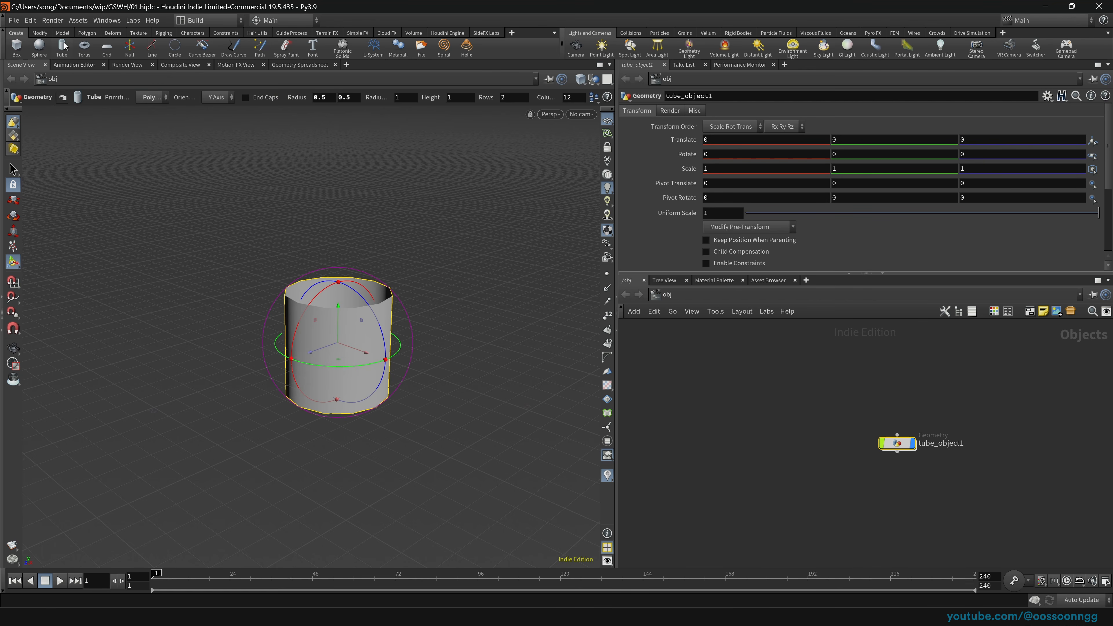
click(39, 45)
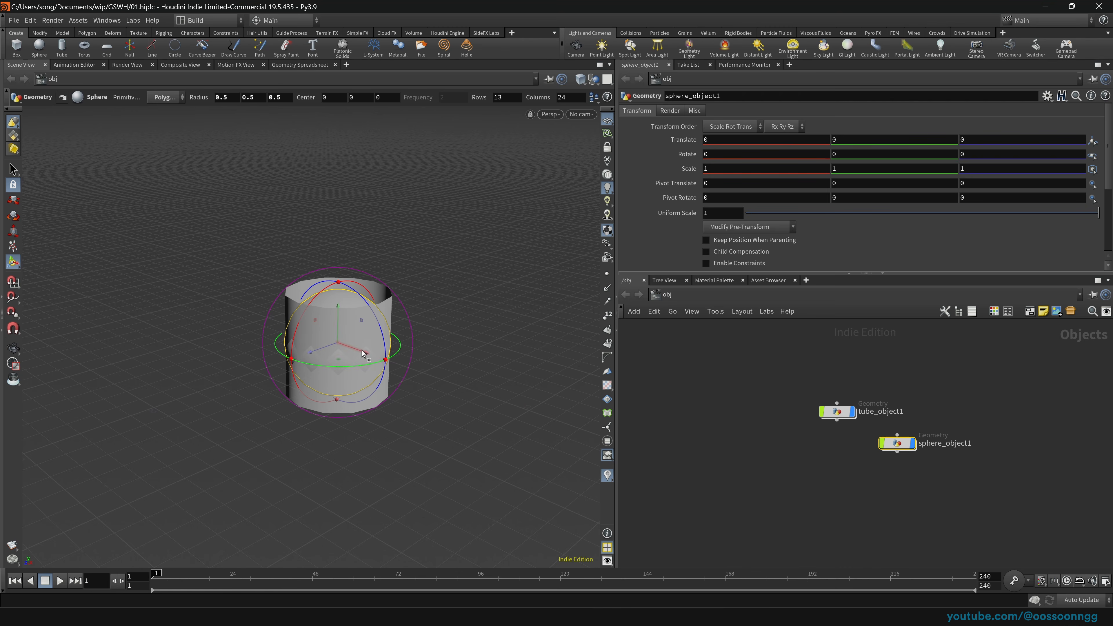
drag(363, 353, 484, 397)
drag(716, 360, 920, 480)
key(Delete)
Step: Add a Geometry object named geo1 and dive inside its empty network
key(Tab)
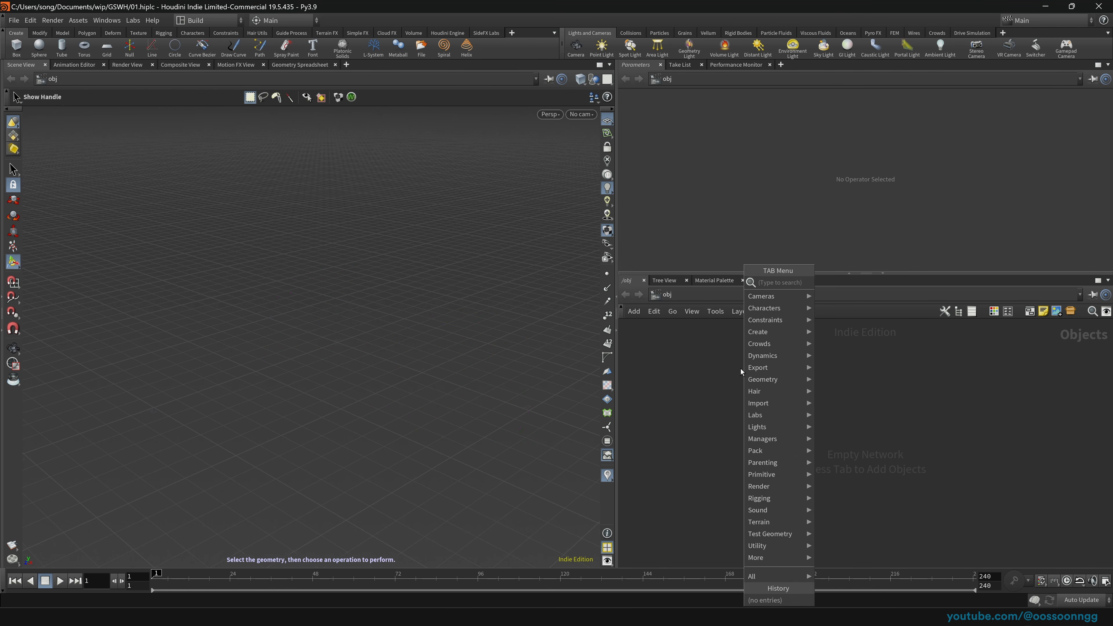
mouse_move(764, 379)
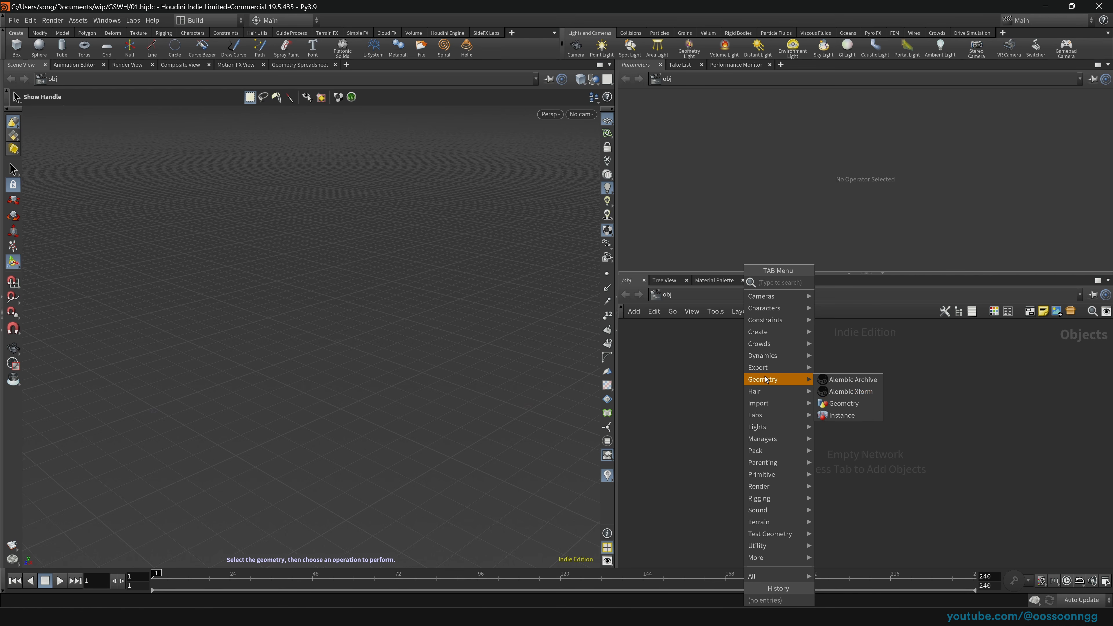
click(836, 402)
click(836, 402)
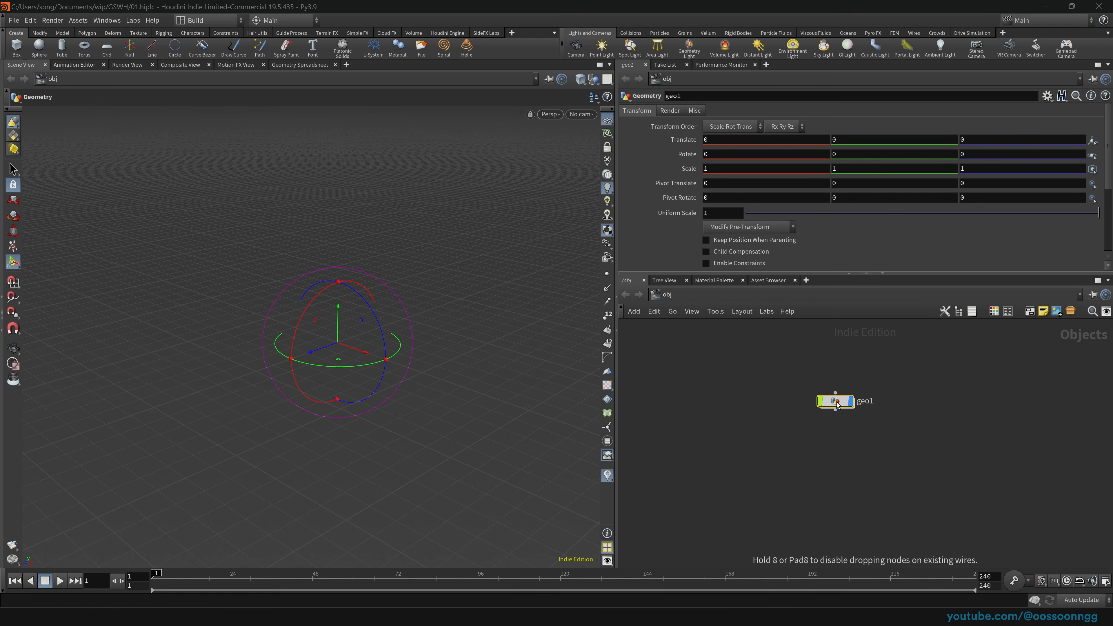
drag(733, 348, 864, 423)
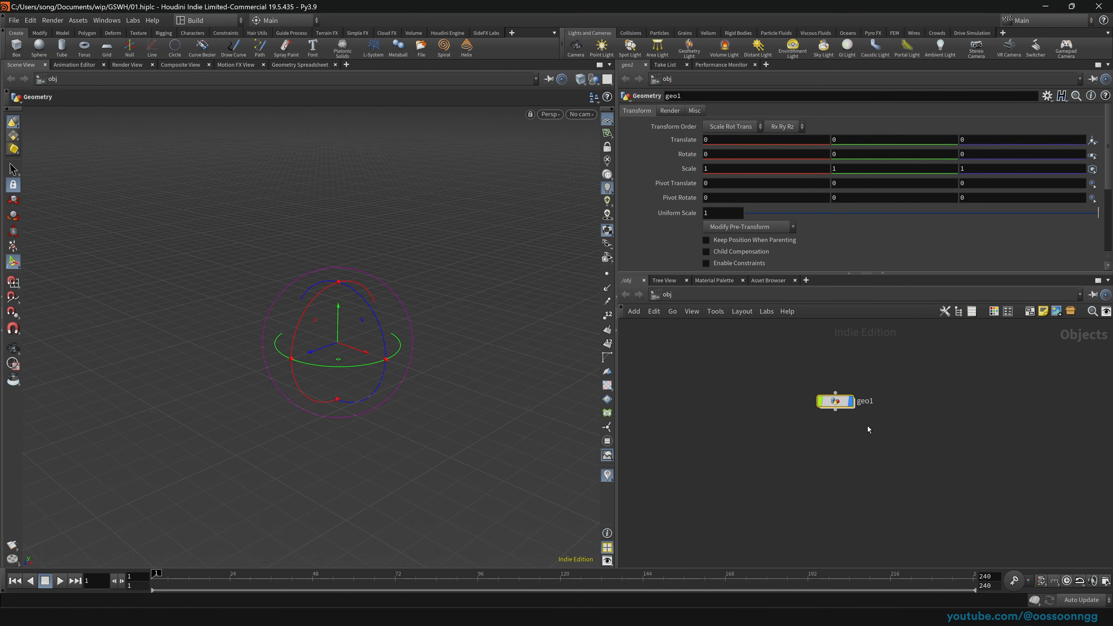
mouse_move(836, 403)
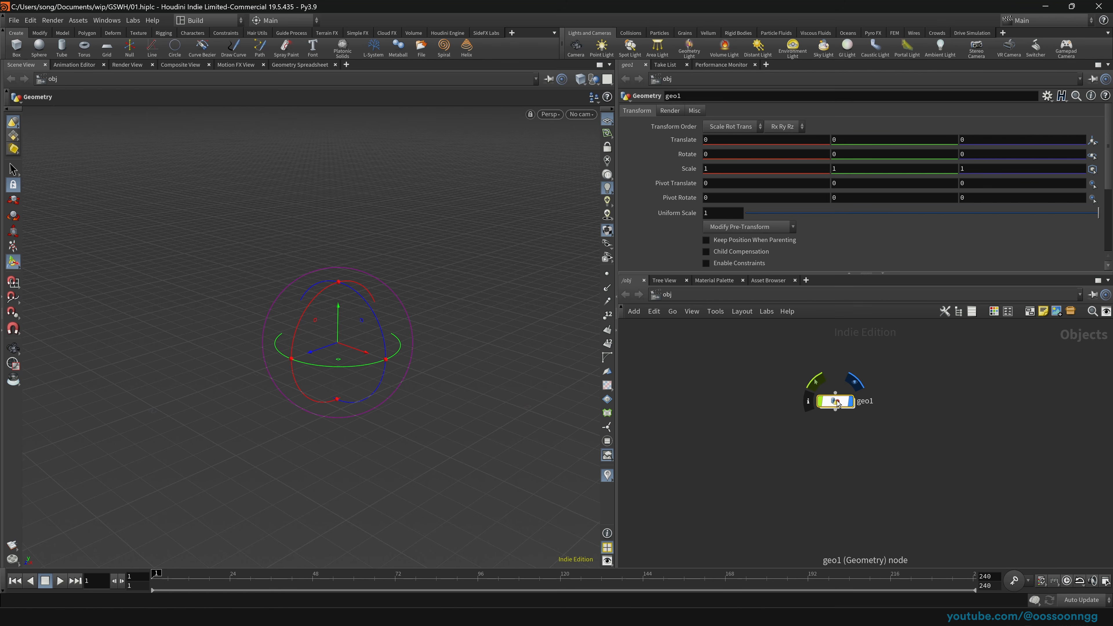
double_click(835, 401)
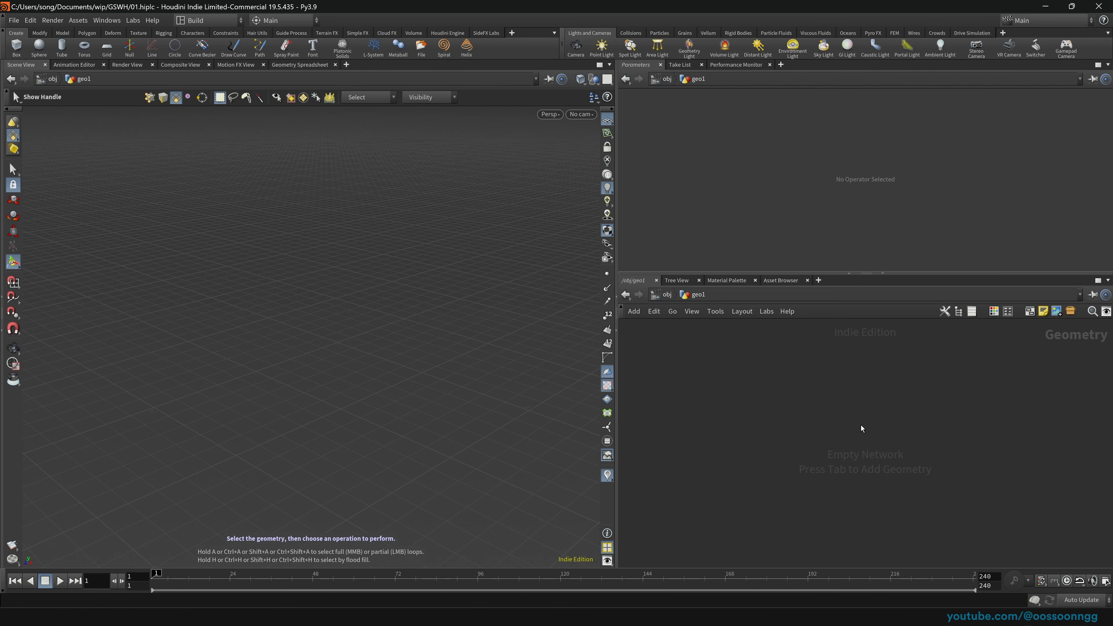
Step: Add a Box node inside geo1 via the Tab menu, then go back up to objects
key(Tab)
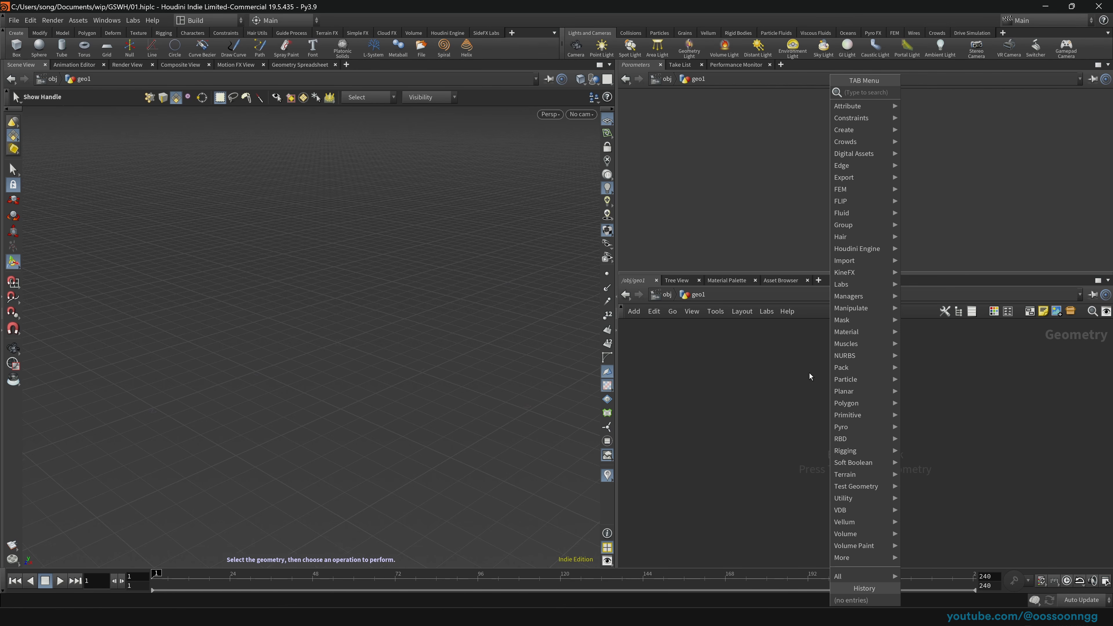
text(box)
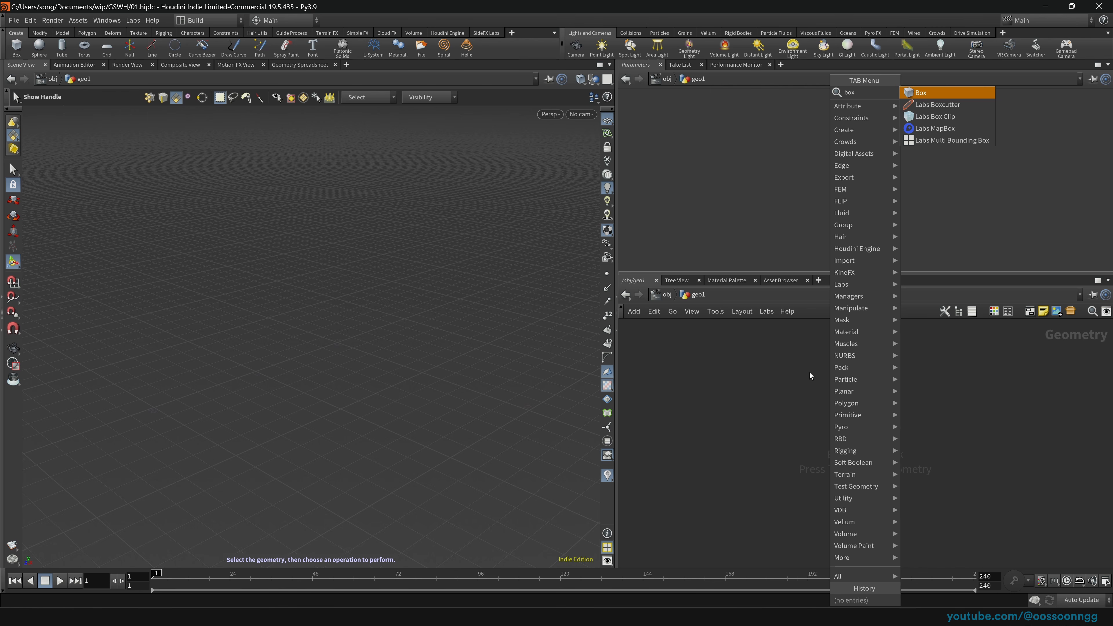
key(ctrl+s)
click(921, 92)
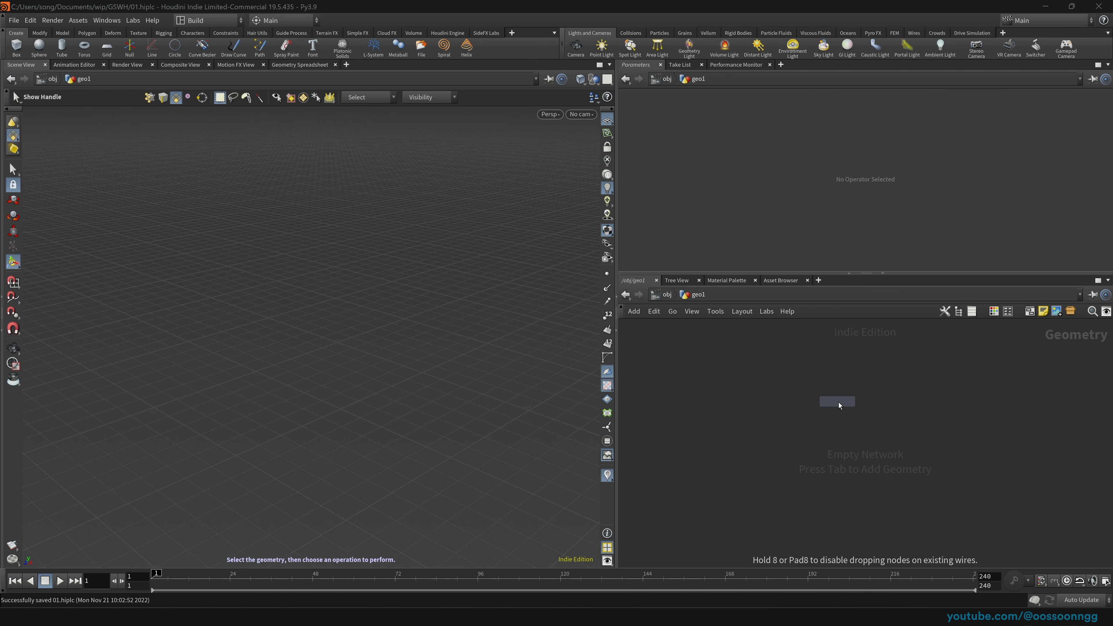
click(838, 402)
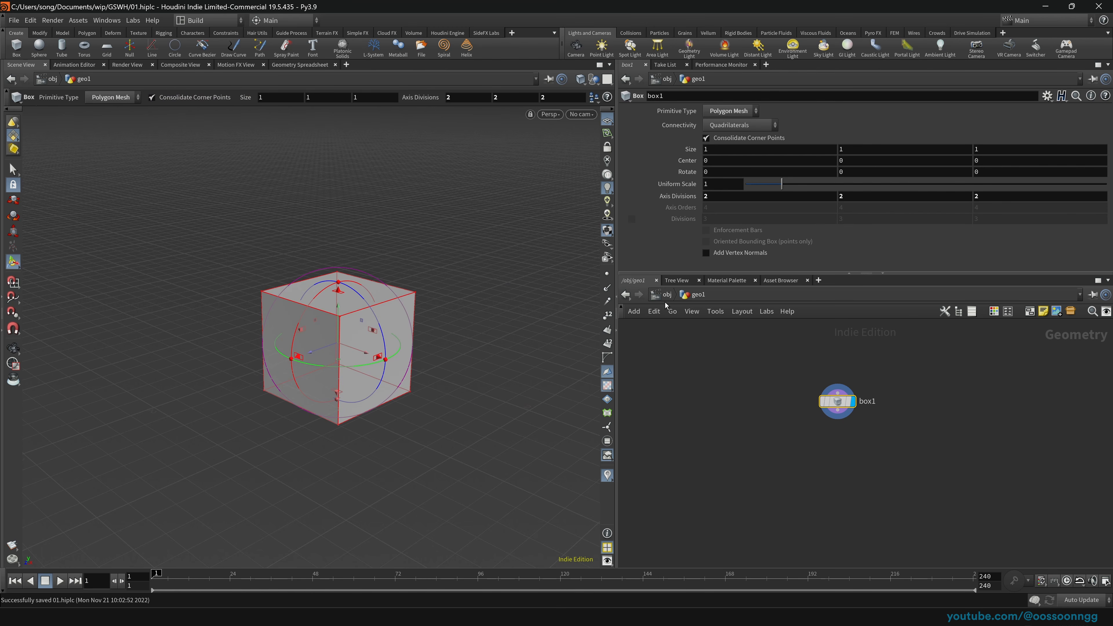
key(u)
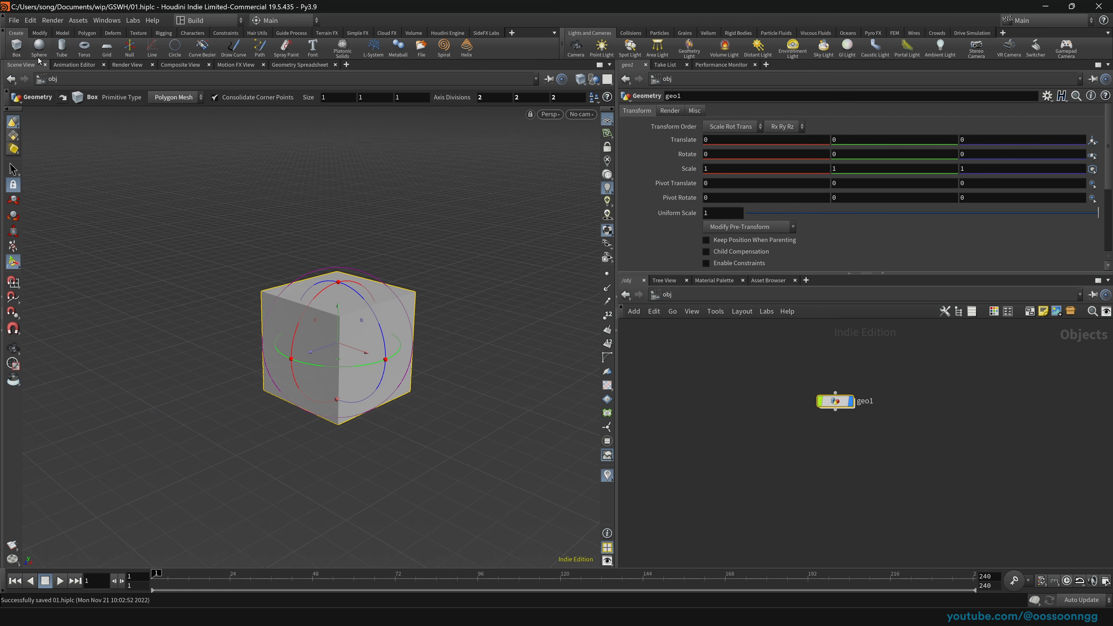
Step: Create box_object1 from the Box shelf tool, delete geo1, and reposition box_object1
click(16, 46)
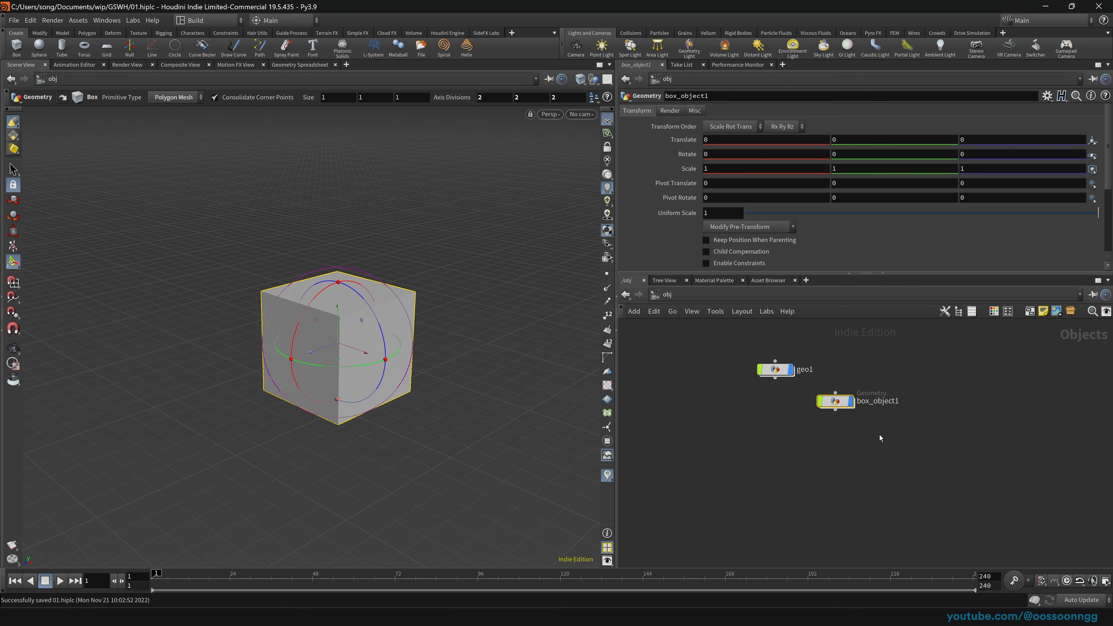
drag(838, 402, 875, 372)
drag(682, 343, 801, 411)
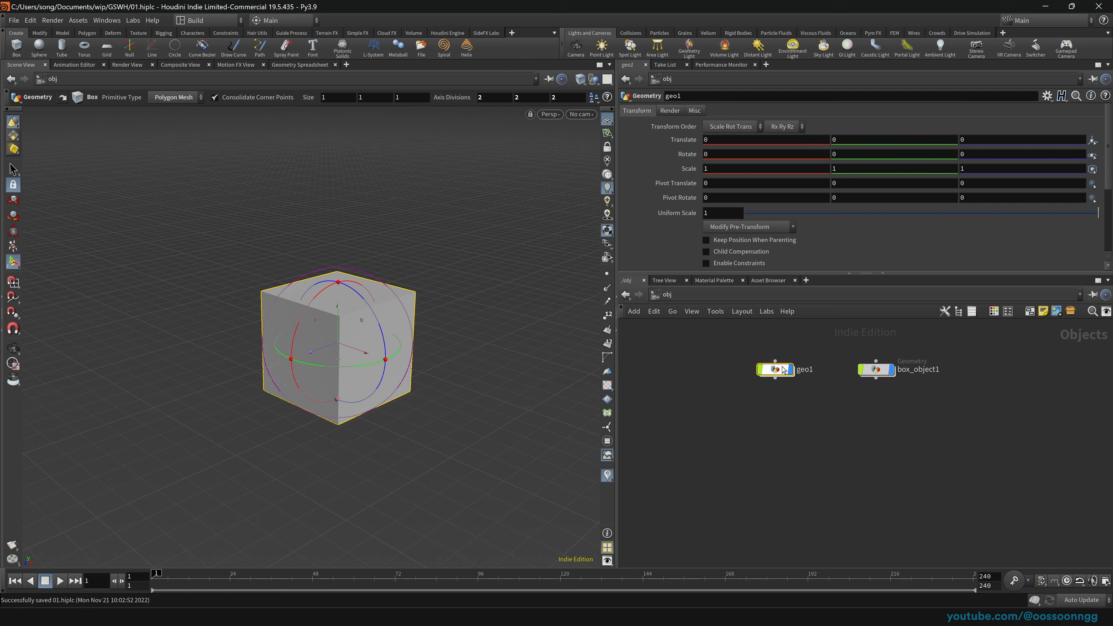
click(875, 369)
drag(733, 350, 823, 405)
key(Delete)
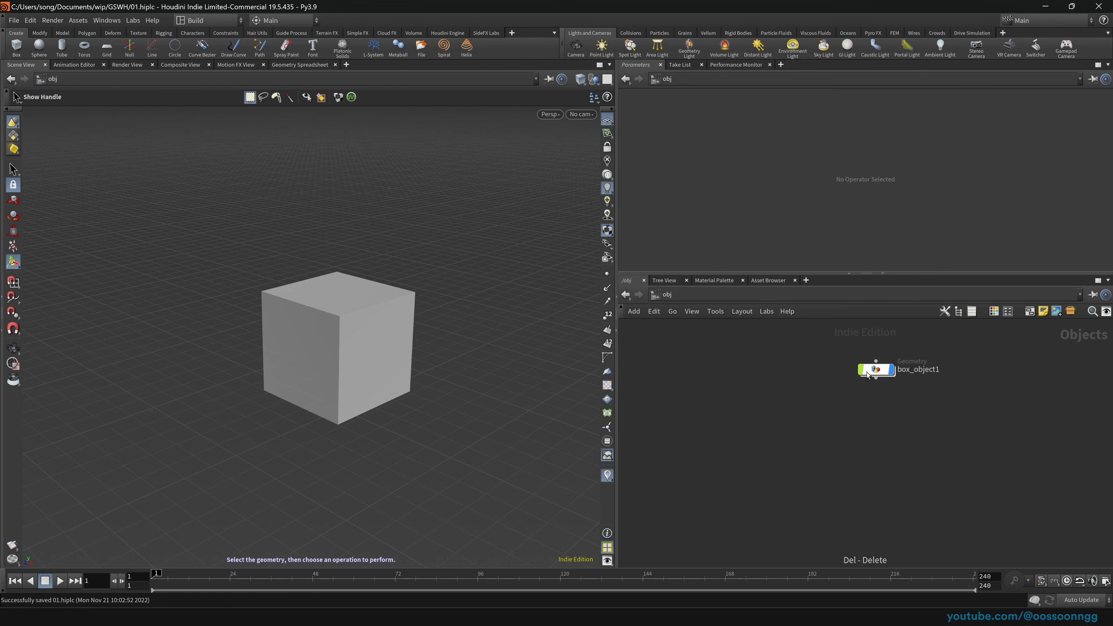
drag(874, 370, 825, 377)
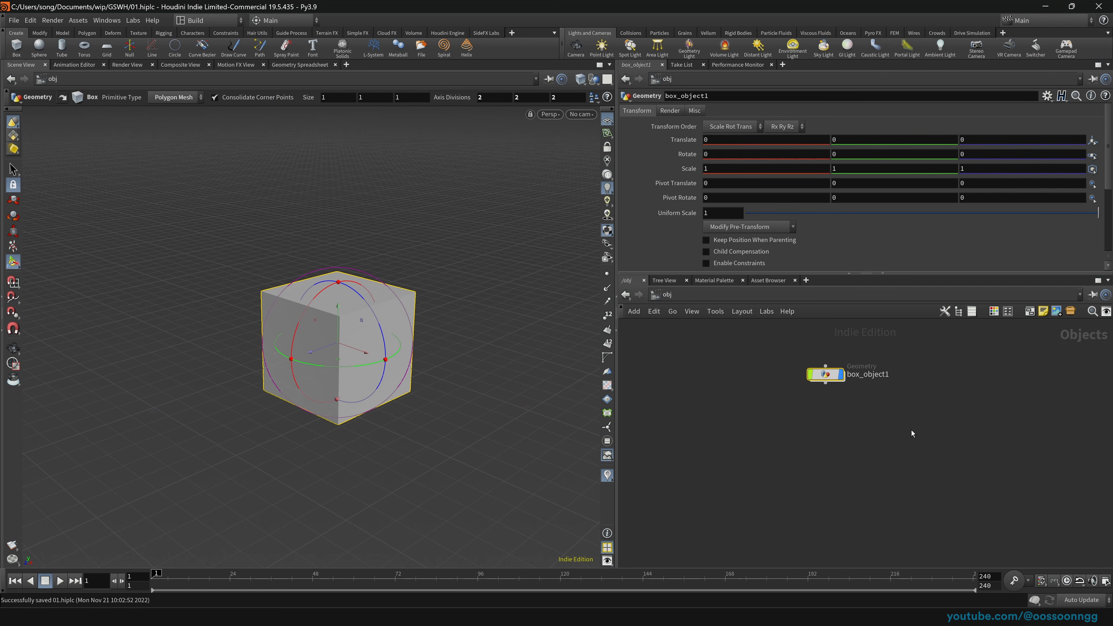
drag(756, 328, 868, 409)
drag(825, 375, 844, 407)
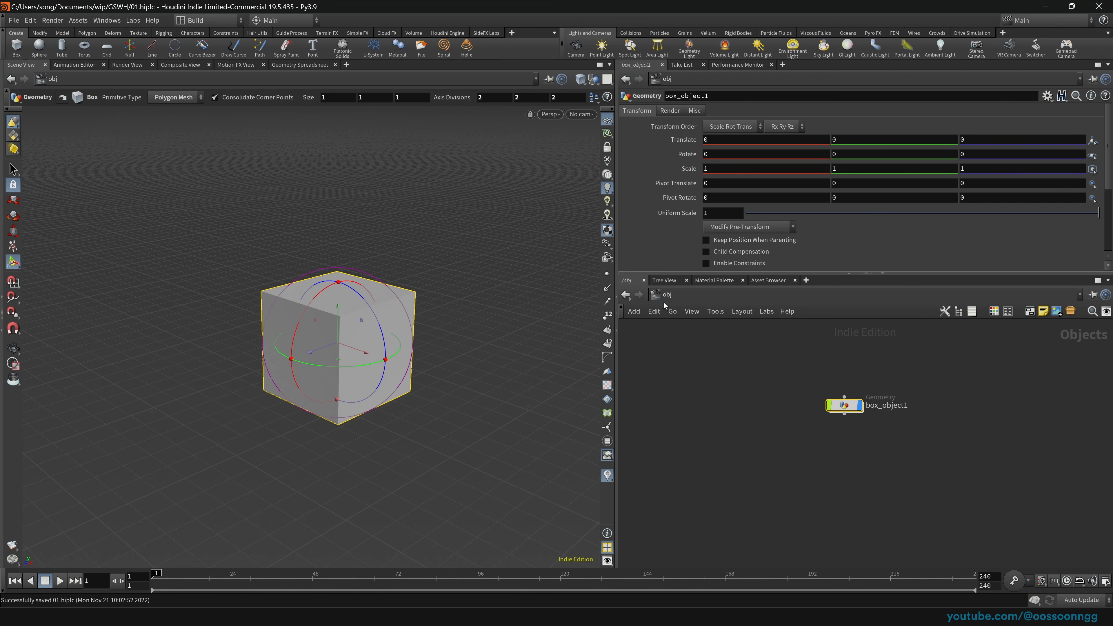
click(670, 295)
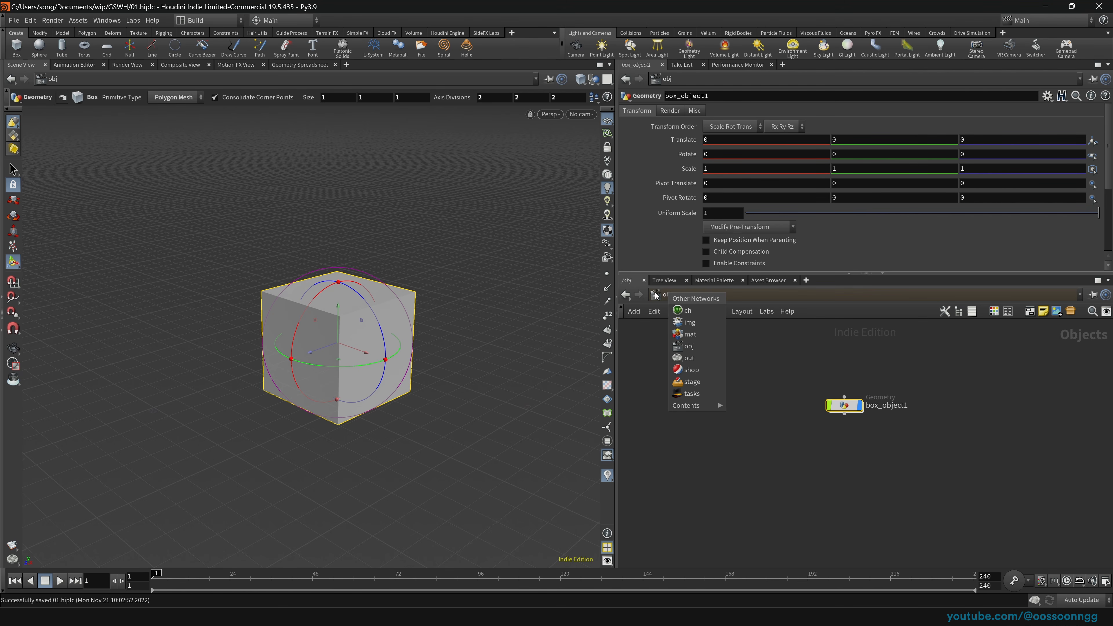
click(925, 355)
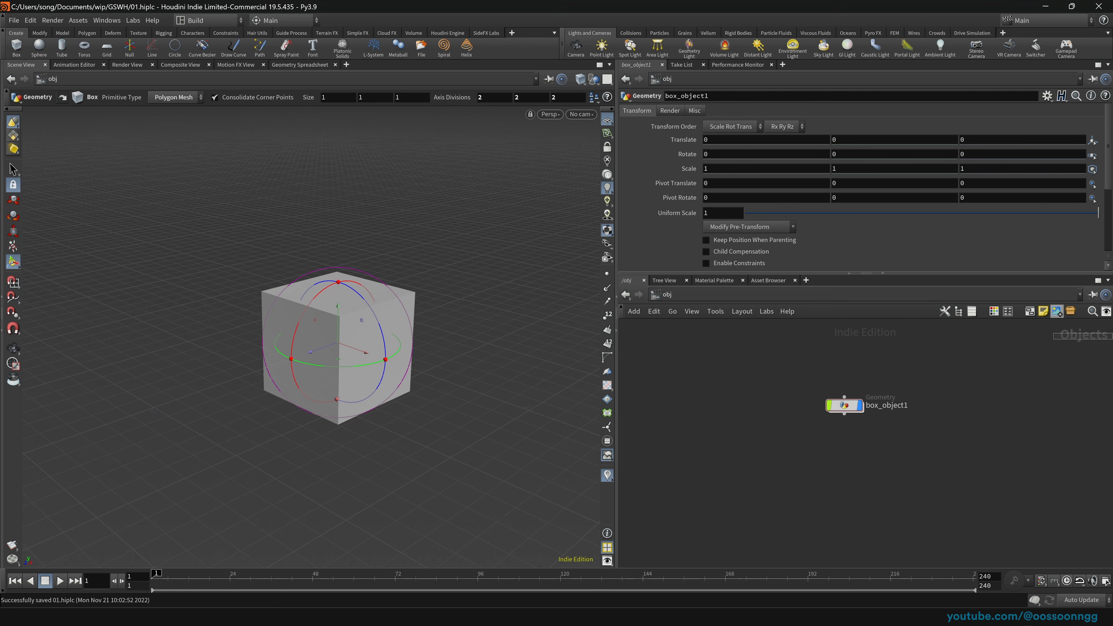
click(668, 294)
click(694, 316)
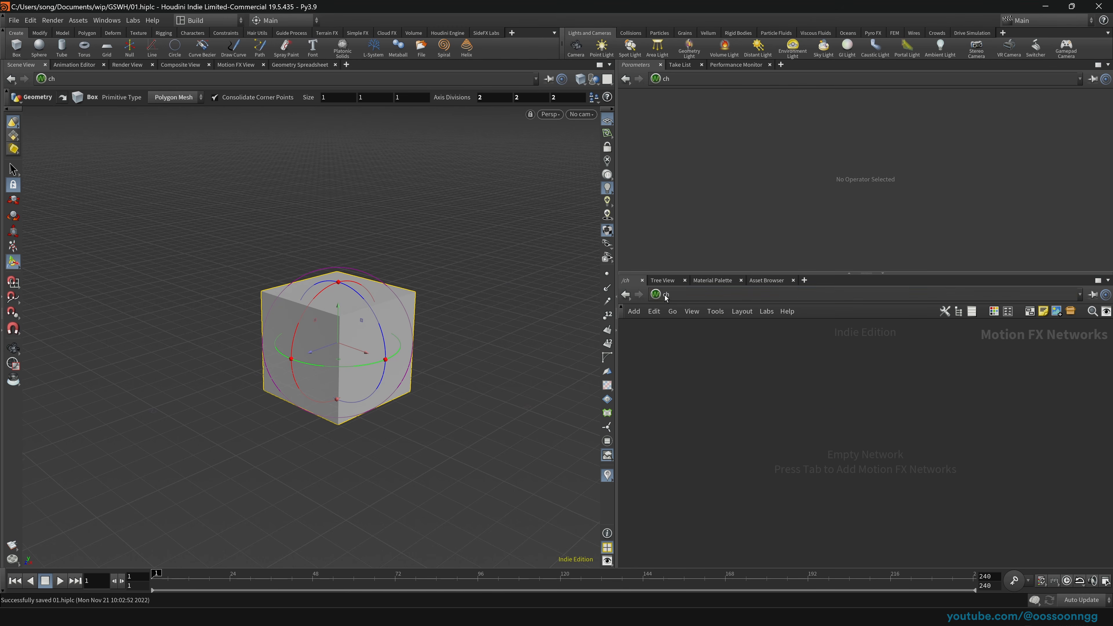
click(655, 294)
click(656, 294)
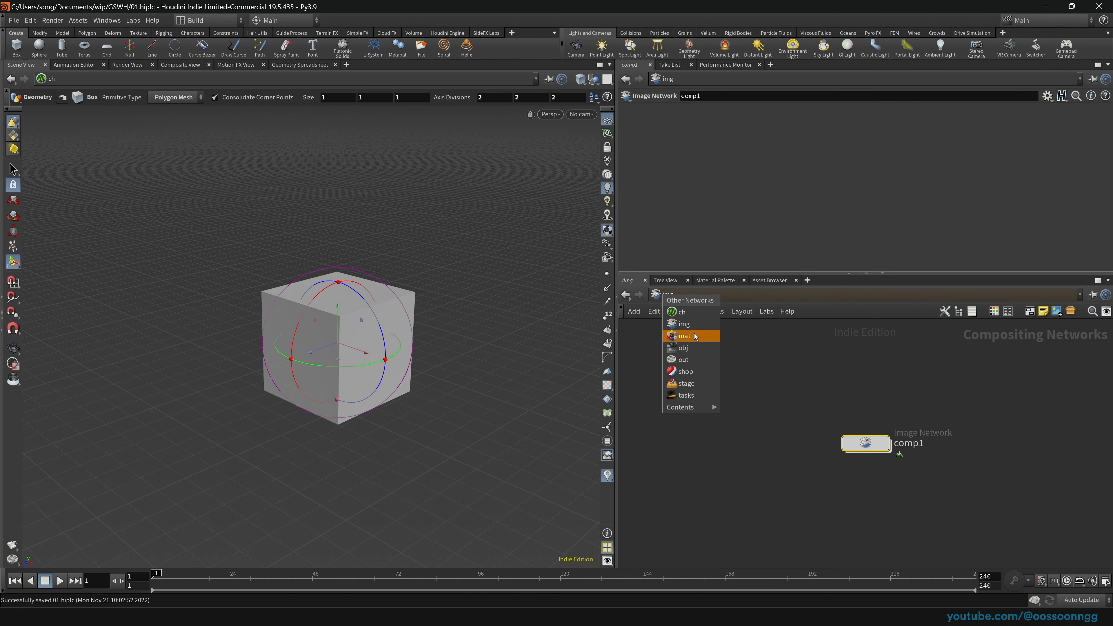
click(695, 334)
click(656, 294)
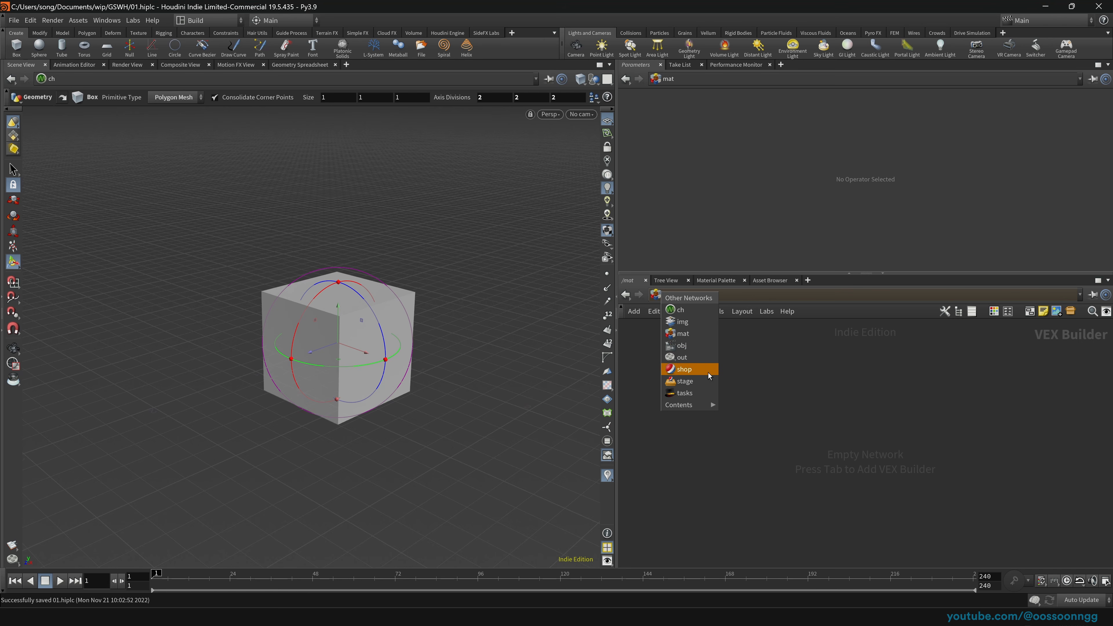
click(693, 358)
click(662, 297)
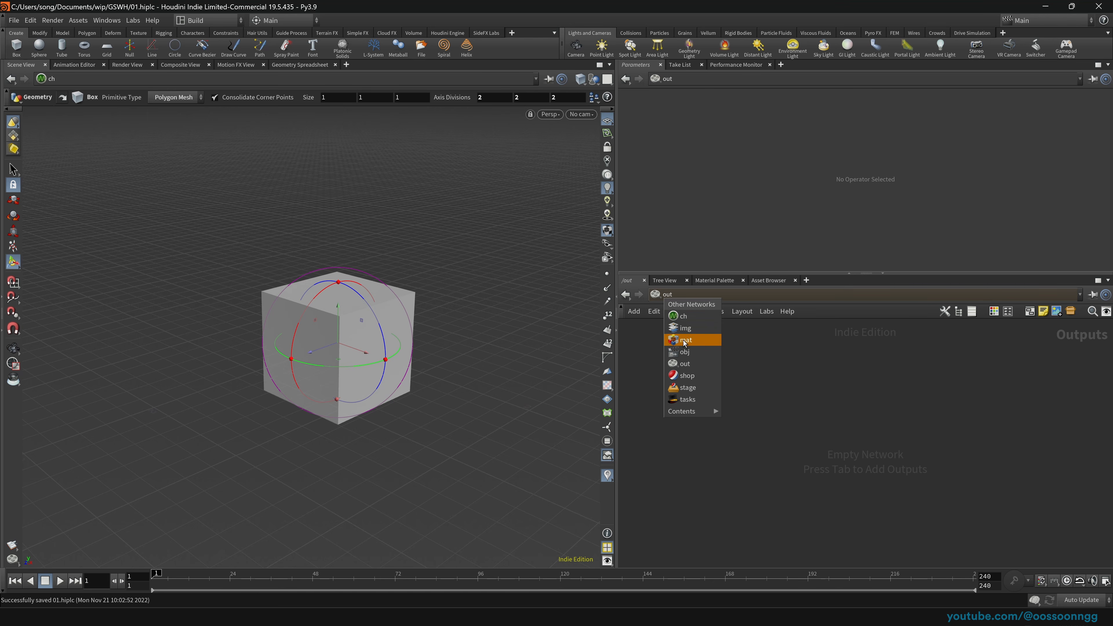
click(660, 290)
click(661, 295)
click(693, 348)
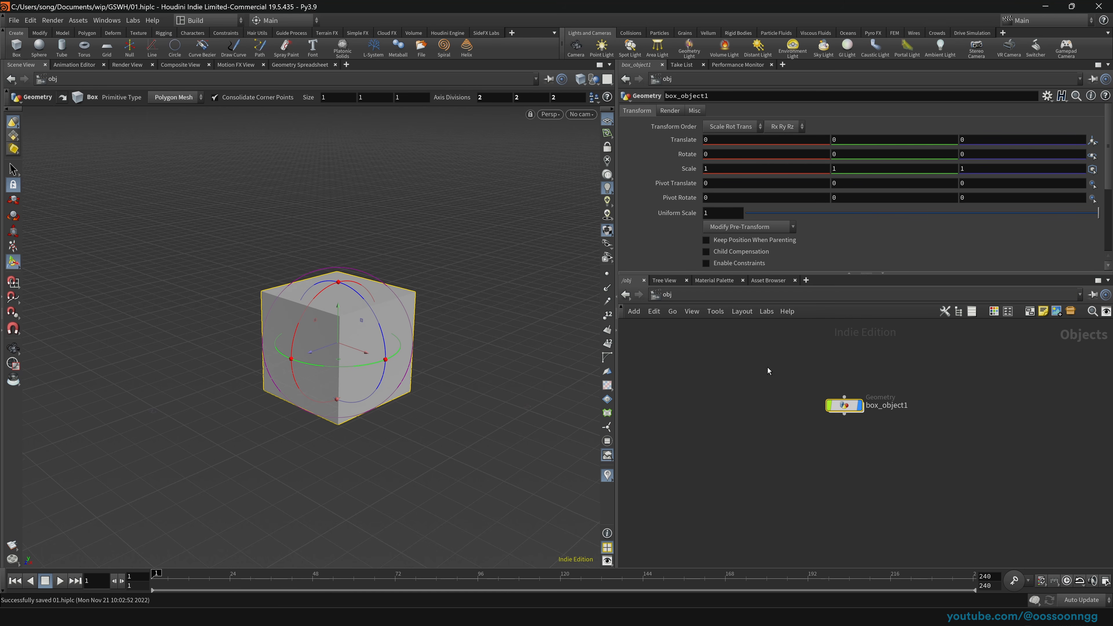
click(661, 297)
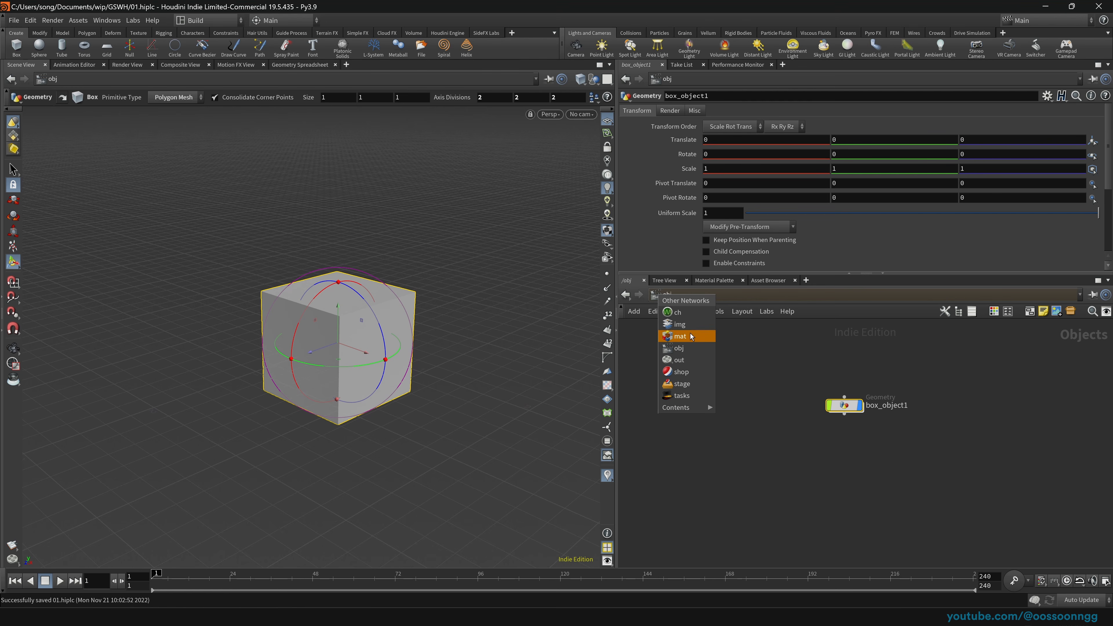
click(681, 336)
click(664, 298)
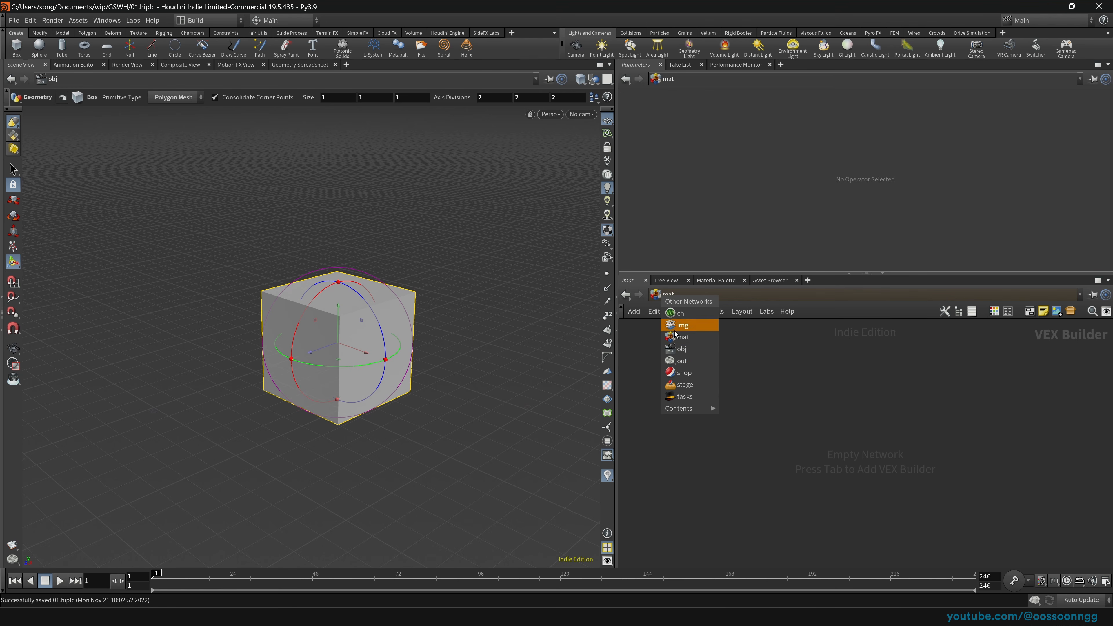
click(698, 351)
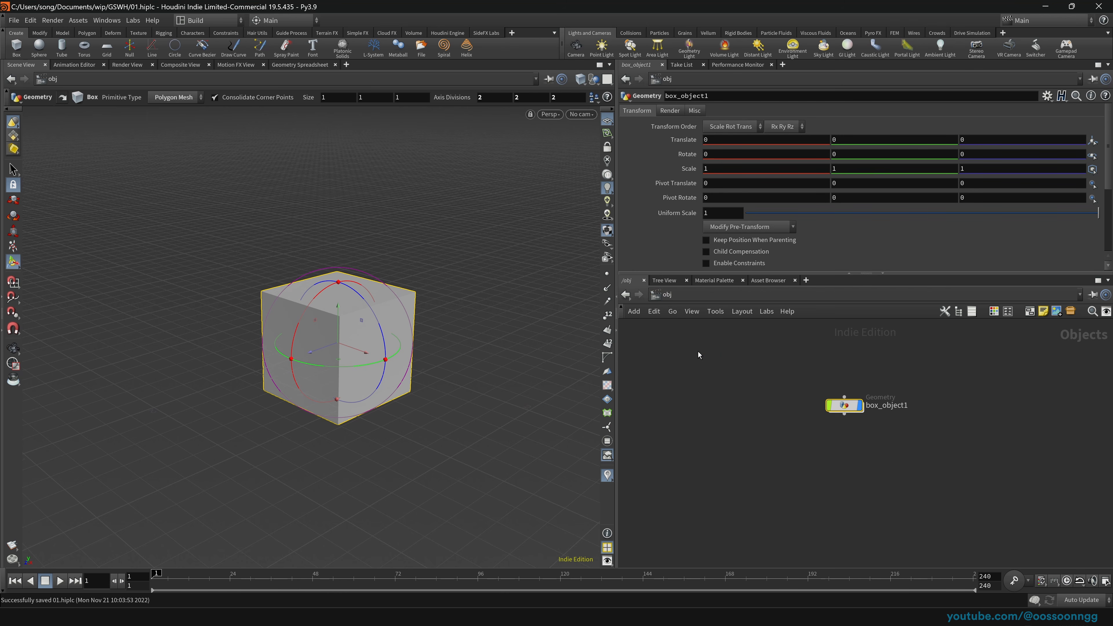
drag(708, 348, 860, 454)
click(667, 294)
click(683, 357)
click(666, 294)
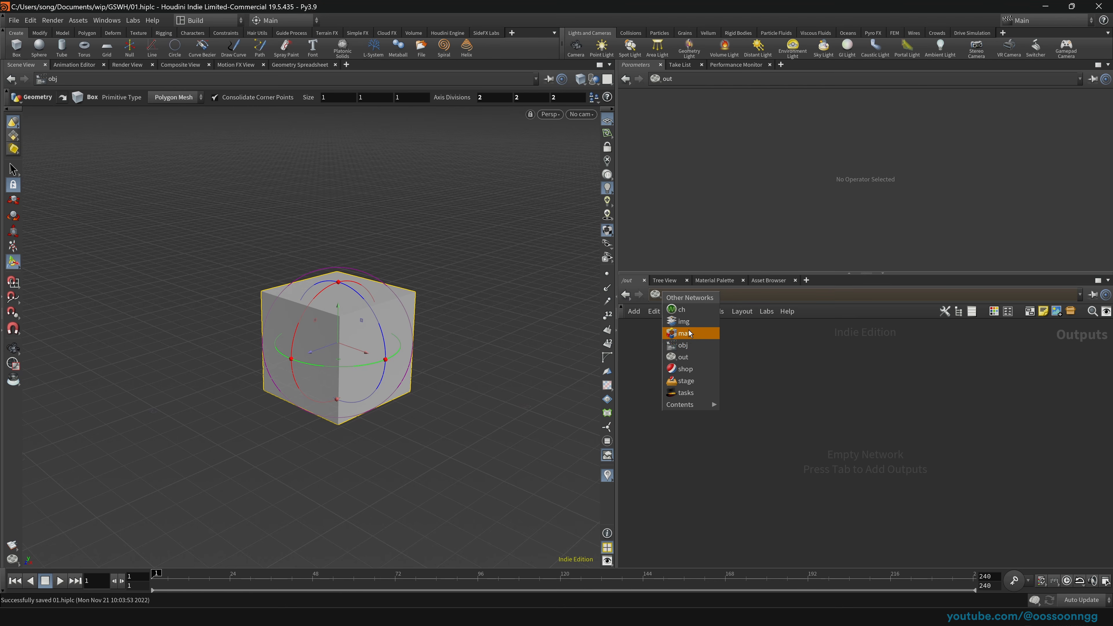
click(691, 344)
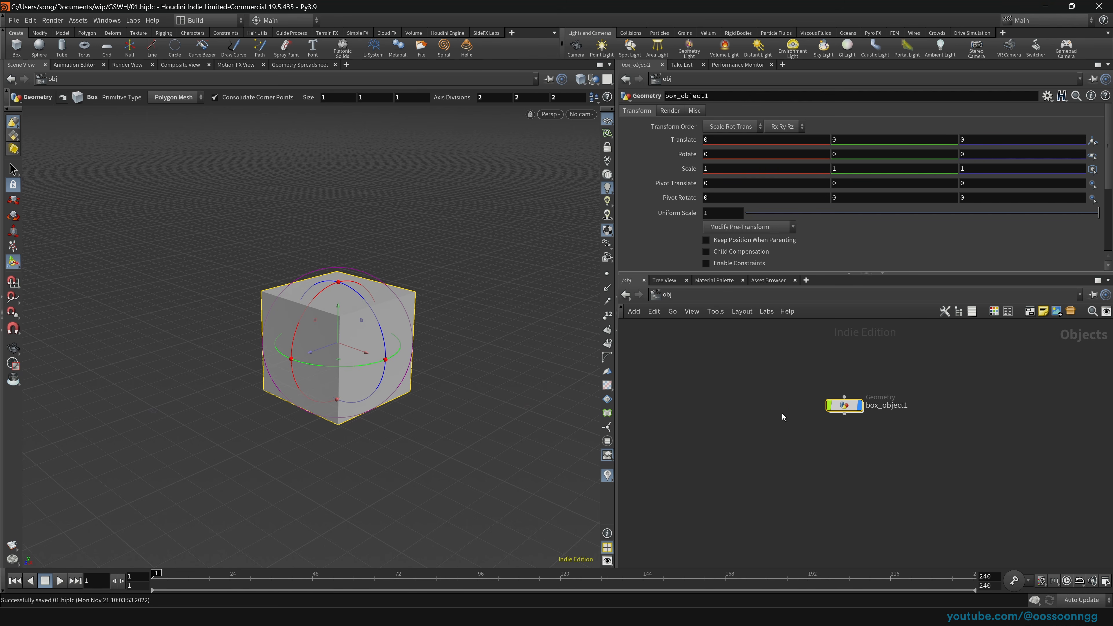
Step: Practise entering and leaving box_object1 with double-click, I, Enter and U
drag(791, 370, 921, 435)
drag(788, 379, 898, 428)
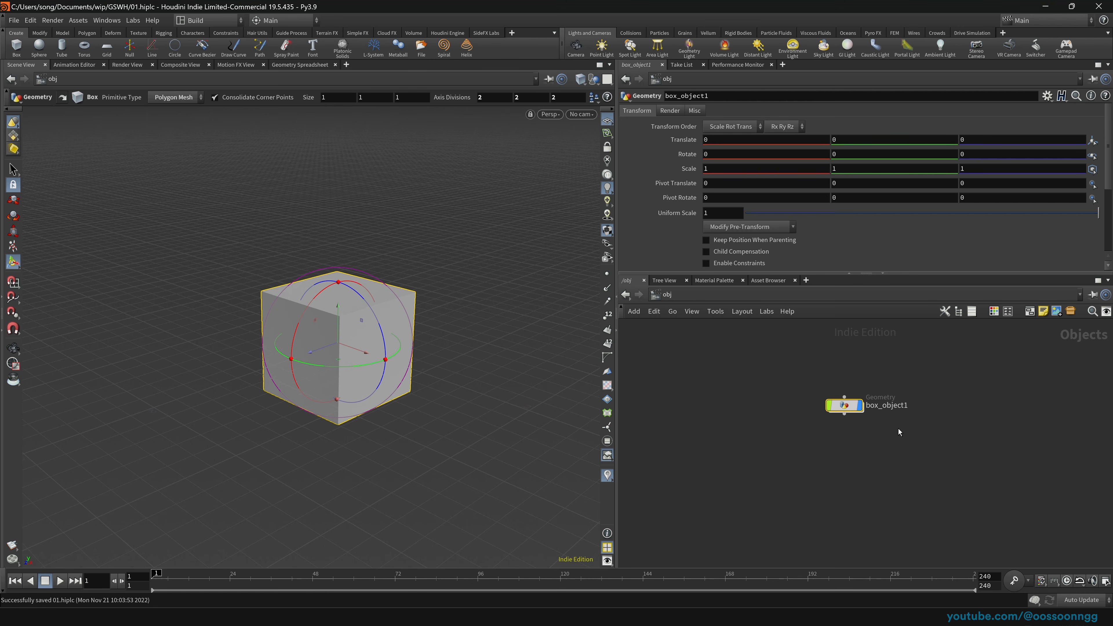
double_click(847, 408)
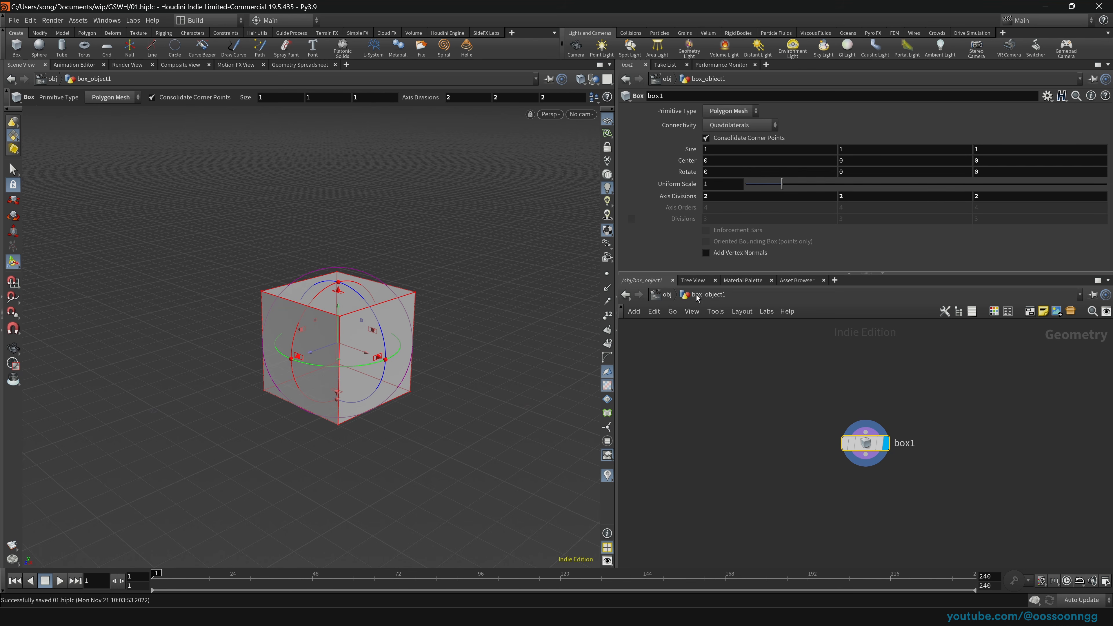
click(665, 295)
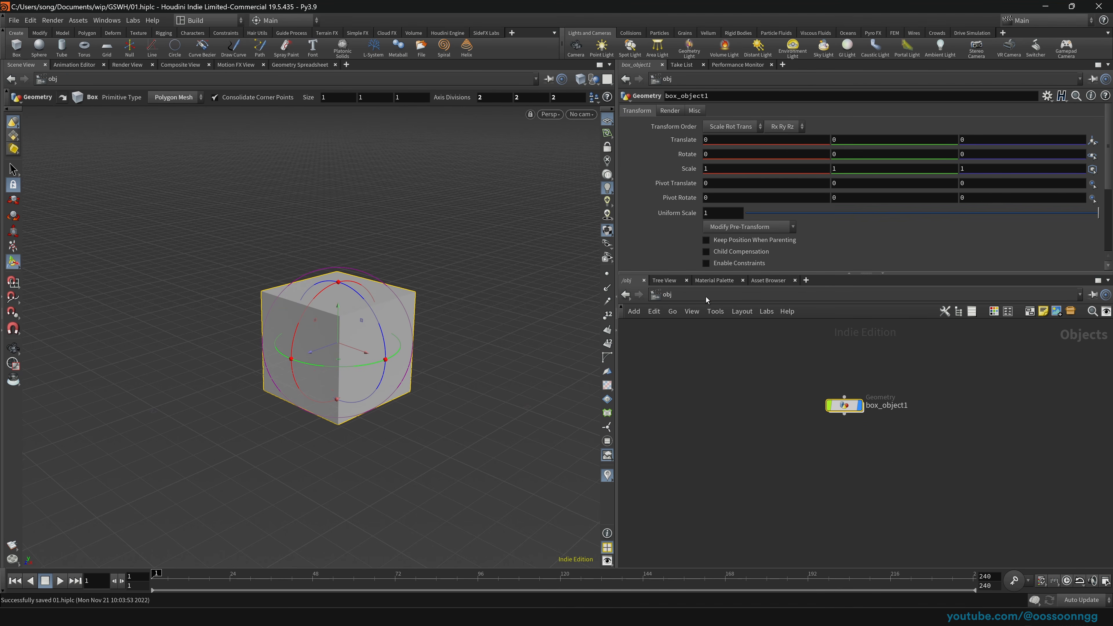
double_click(842, 405)
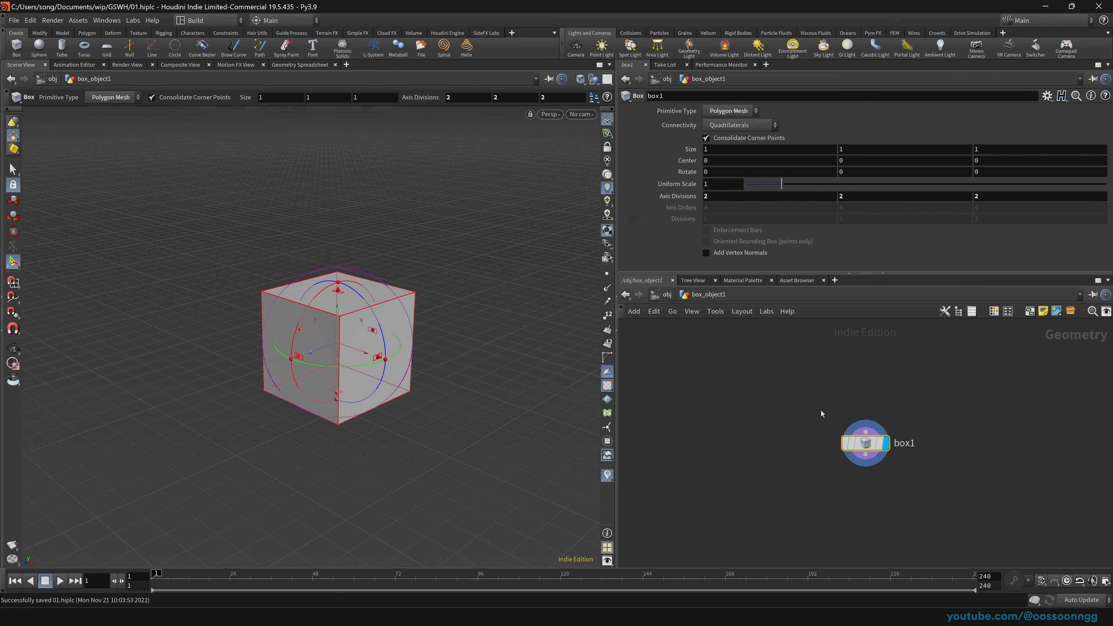
key(u)
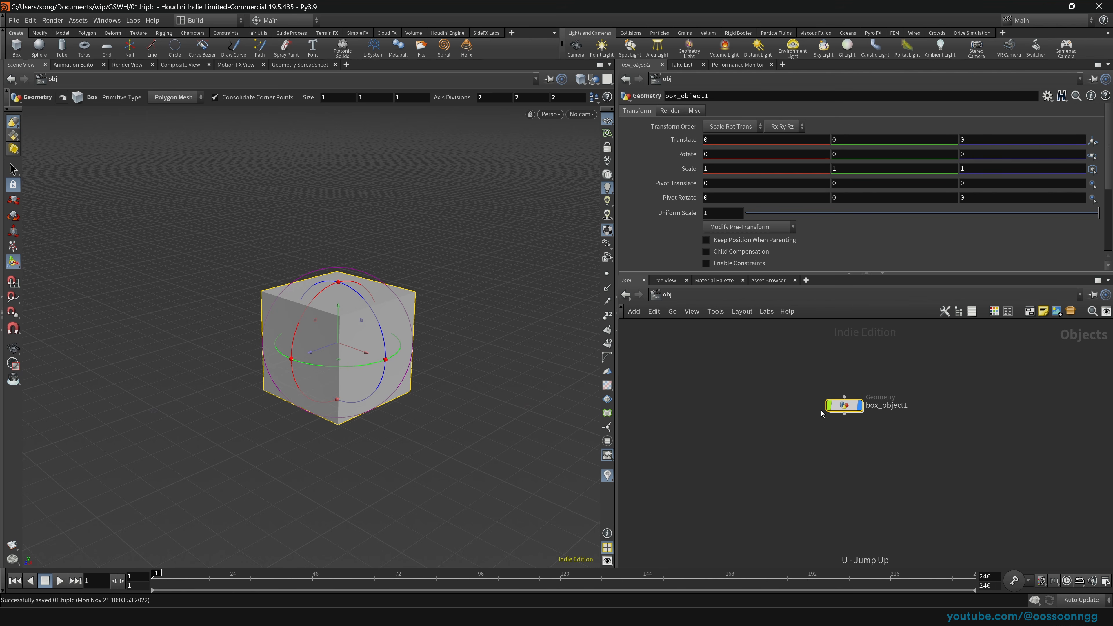
key(i)
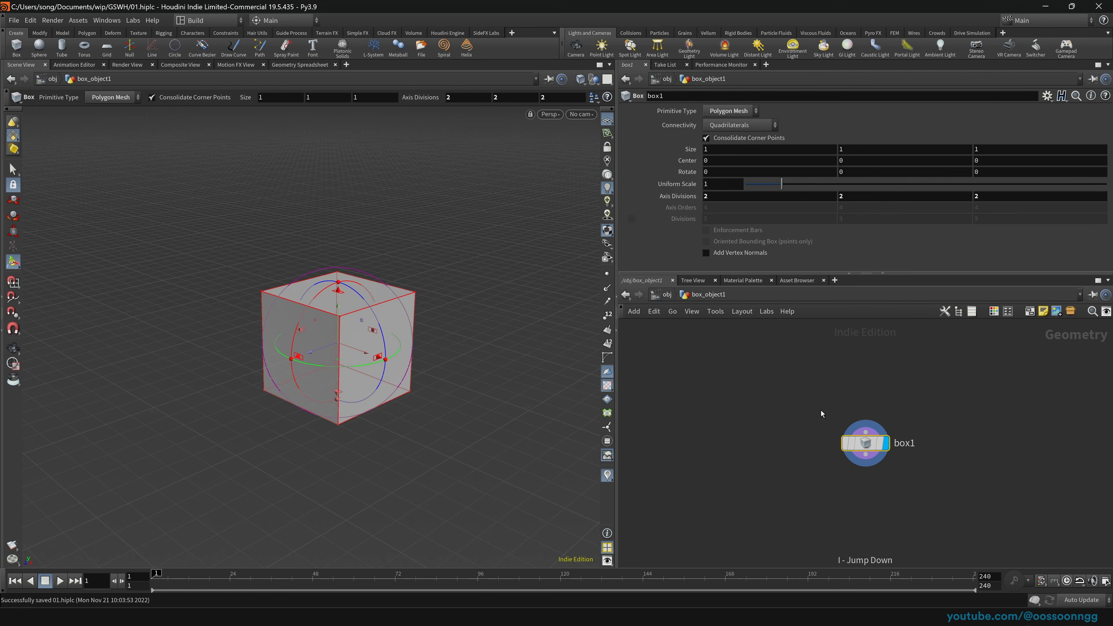
key(u)
key(Return)
key(u)
key(i)
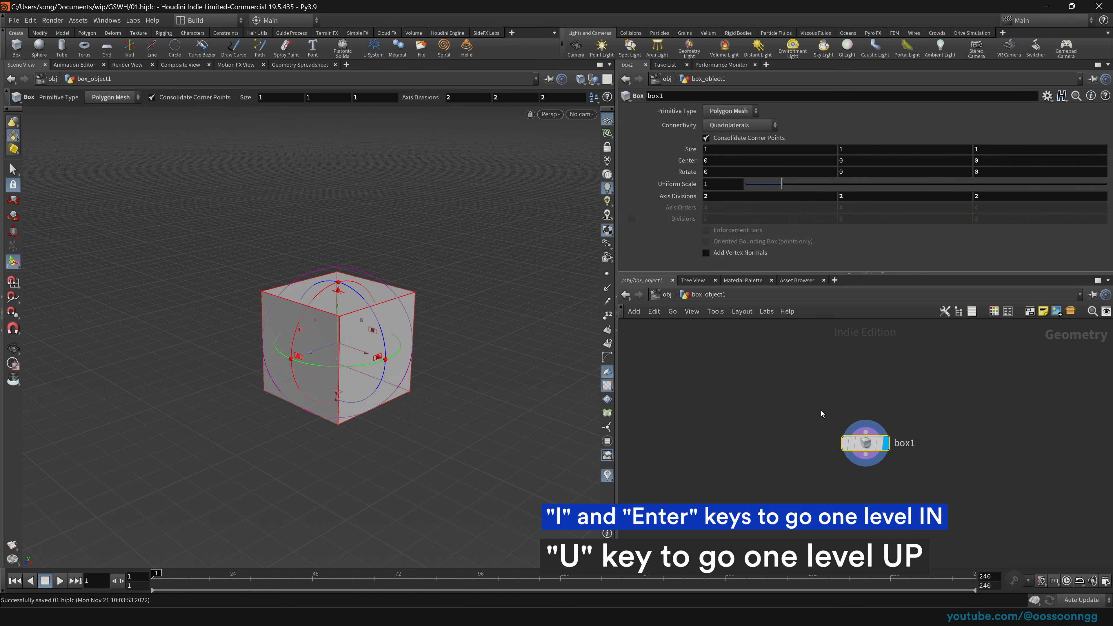
key(u)
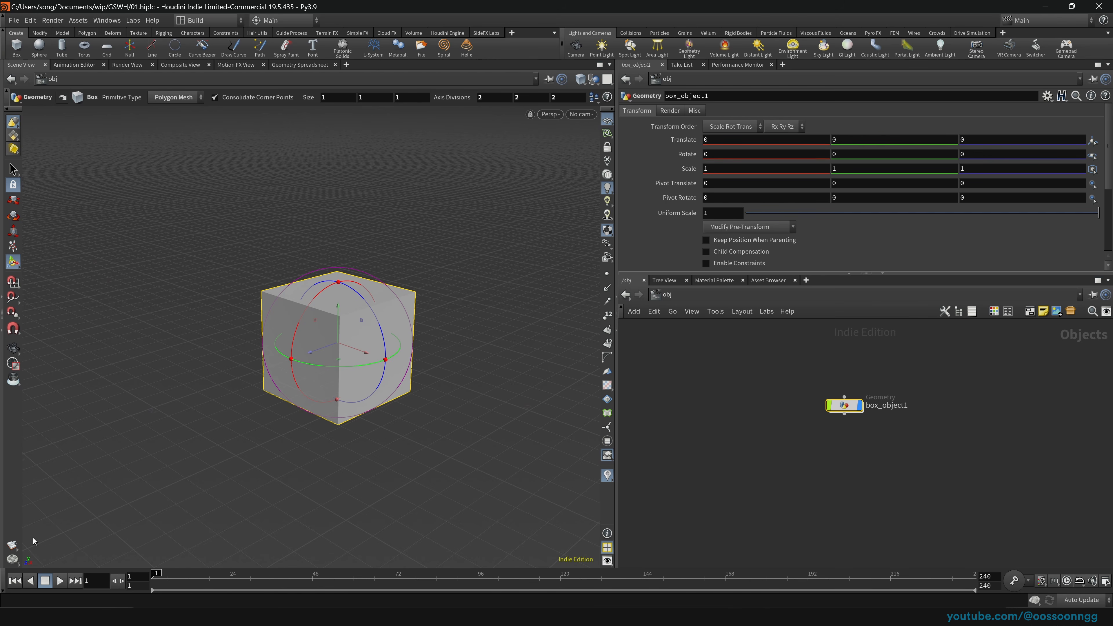
key(Return)
key(Return)
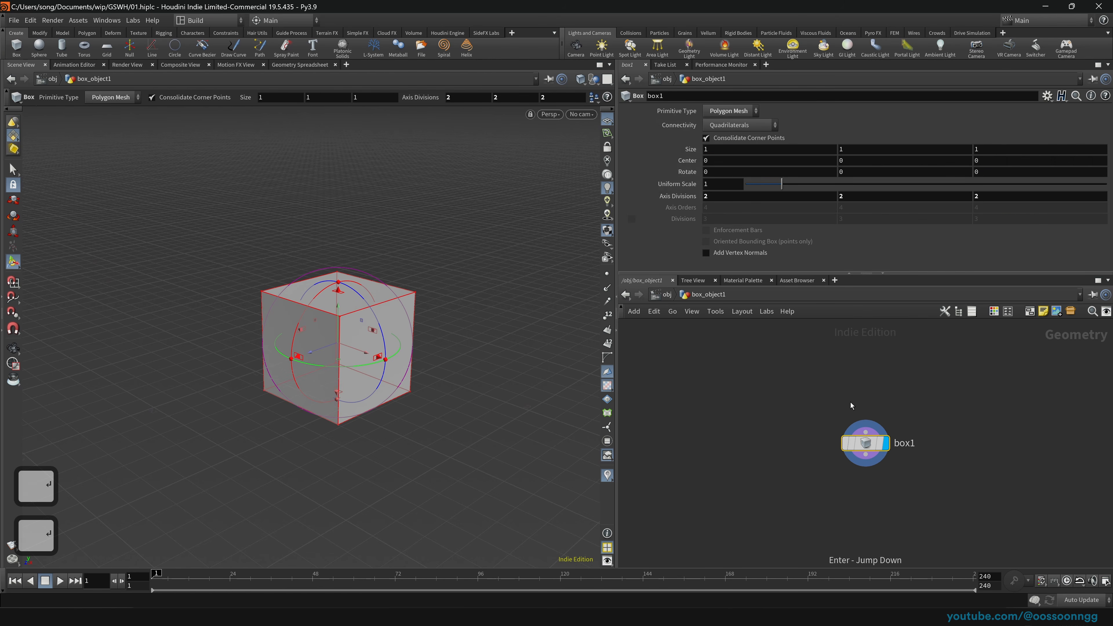
key(u)
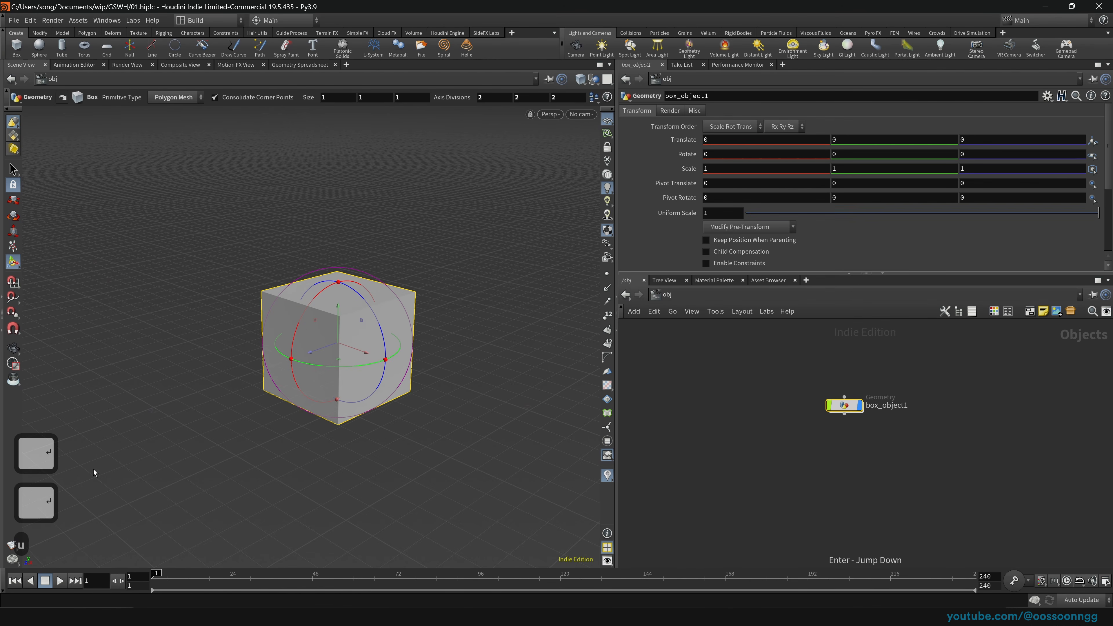
key(i)
key(u)
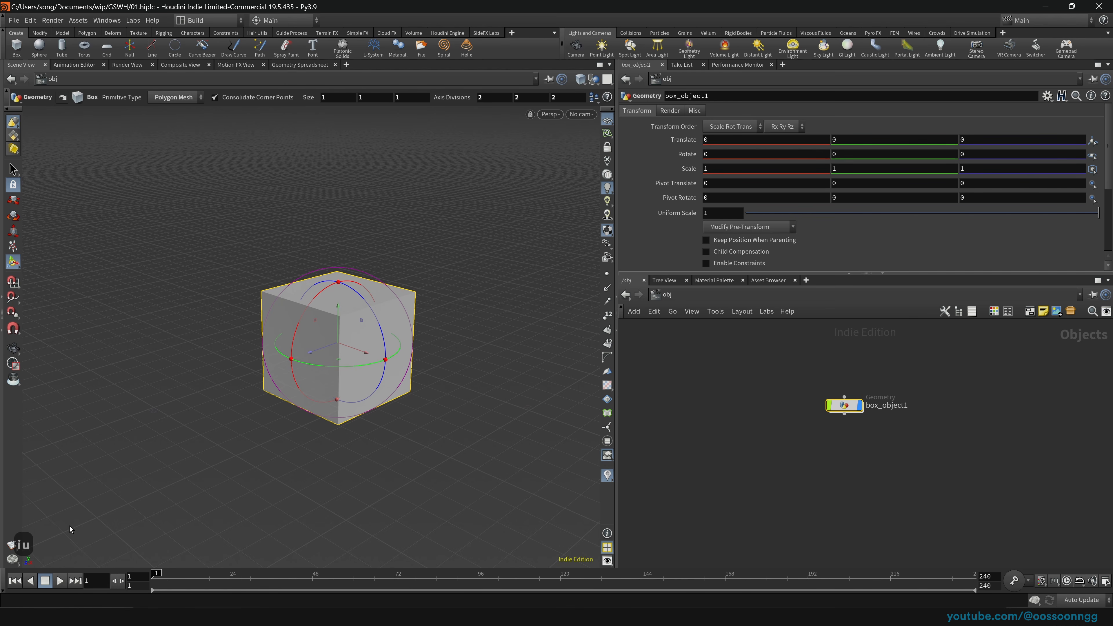
Step: Go inside box_object1 and drag the box1 node up and to the left
drag(762, 373, 937, 463)
key(Return)
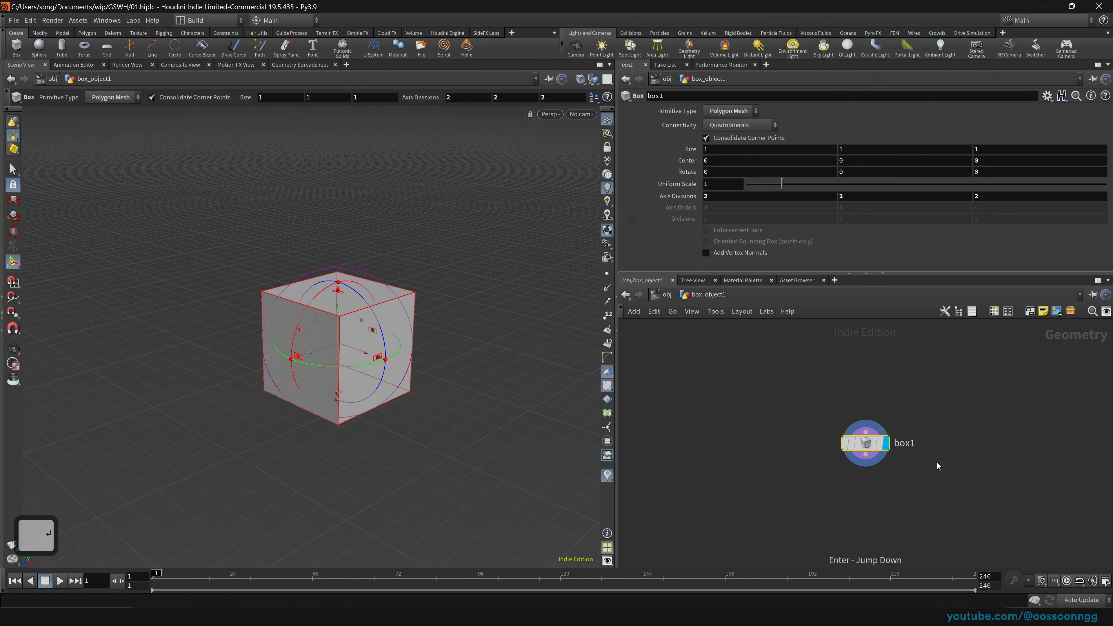
key(u)
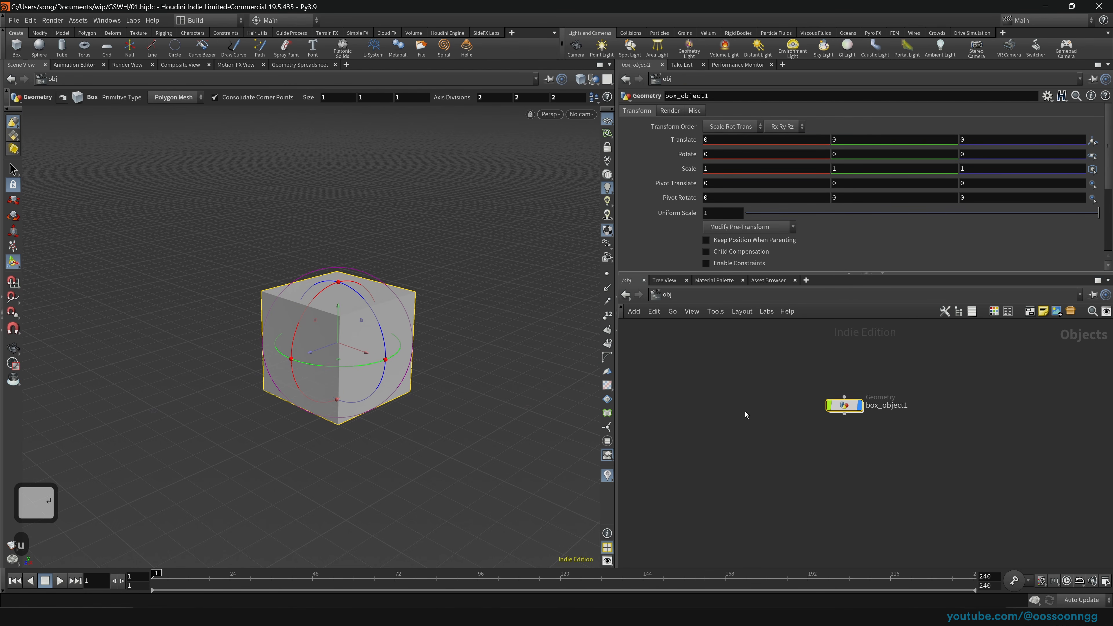
middle_drag(757, 408, 764, 417)
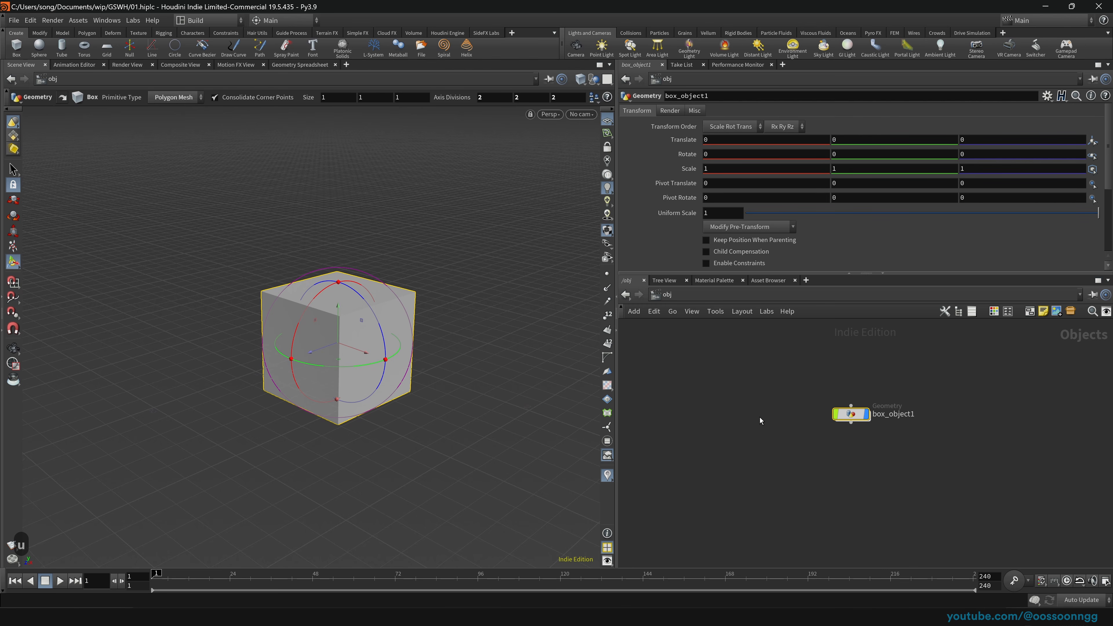
drag(770, 350, 913, 453)
double_click(857, 421)
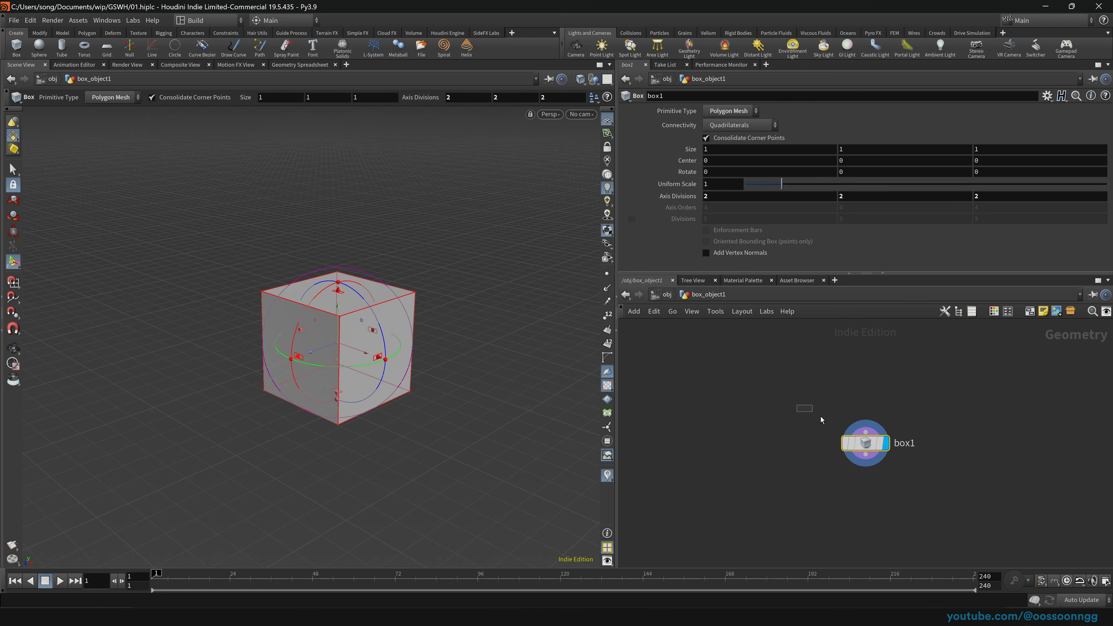
drag(858, 423, 750, 405)
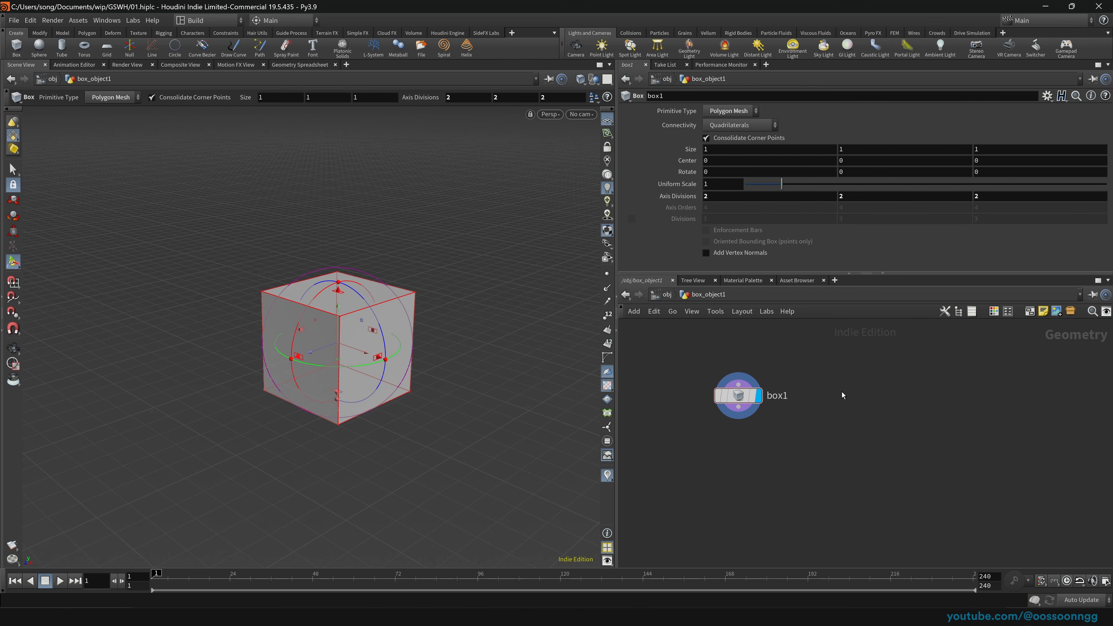
Step: Add a Sphere node, sphere1, just to the right of box1
key(Tab)
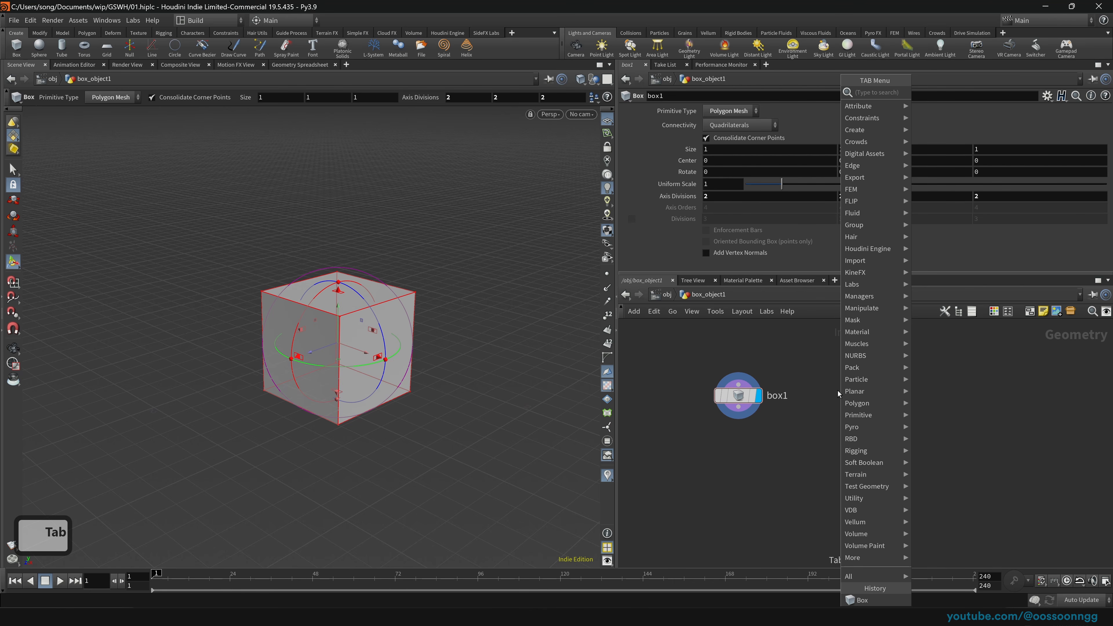
text(sphere)
key(Return)
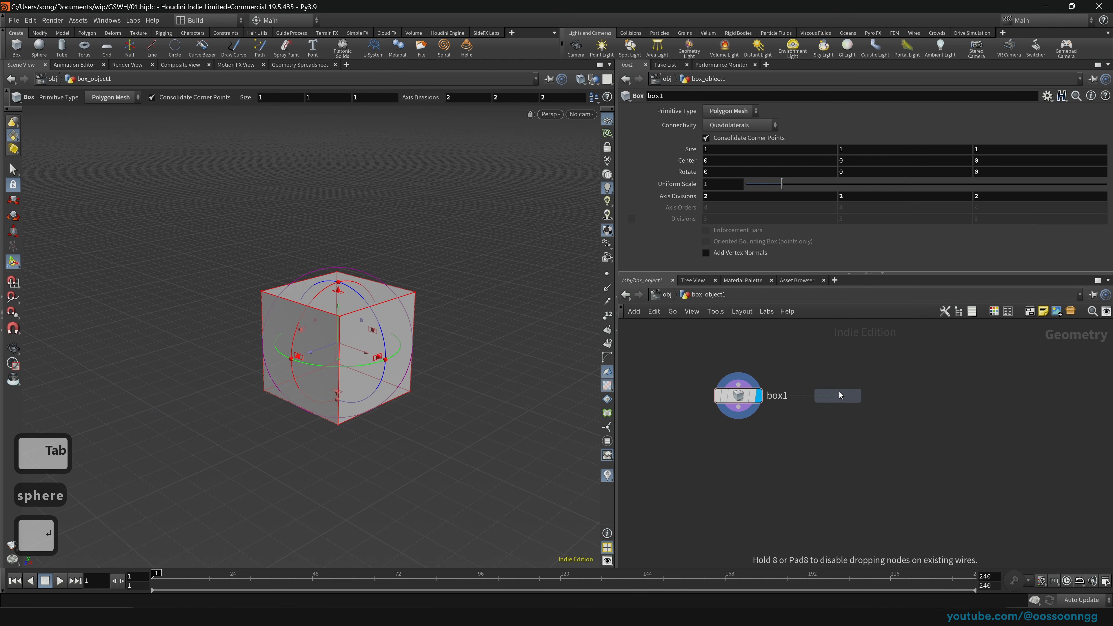
key(Return)
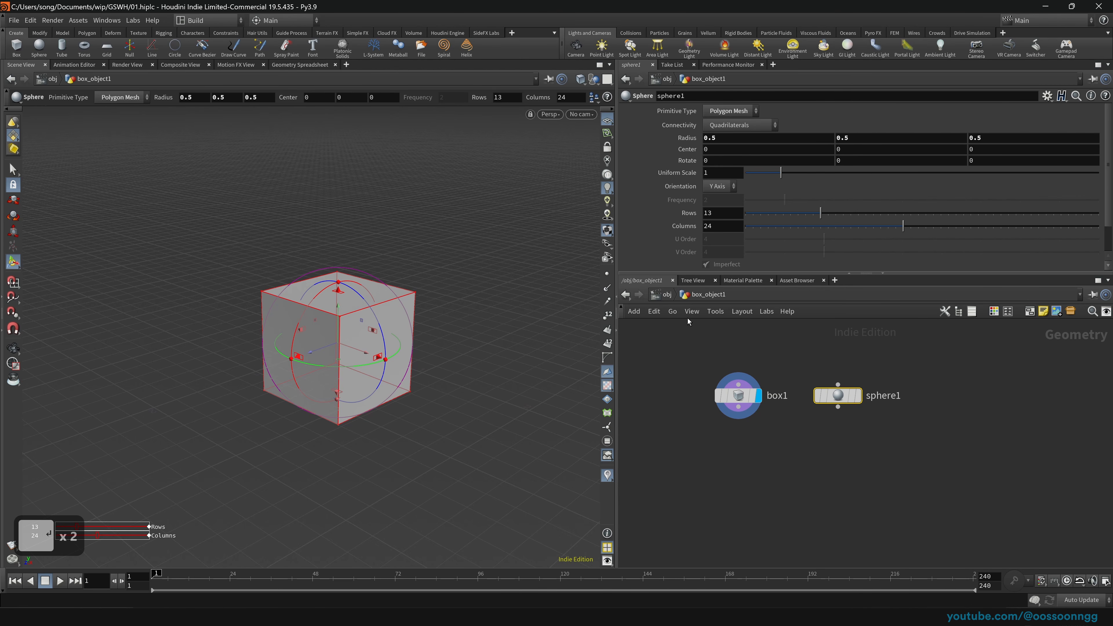
drag(835, 403, 838, 407)
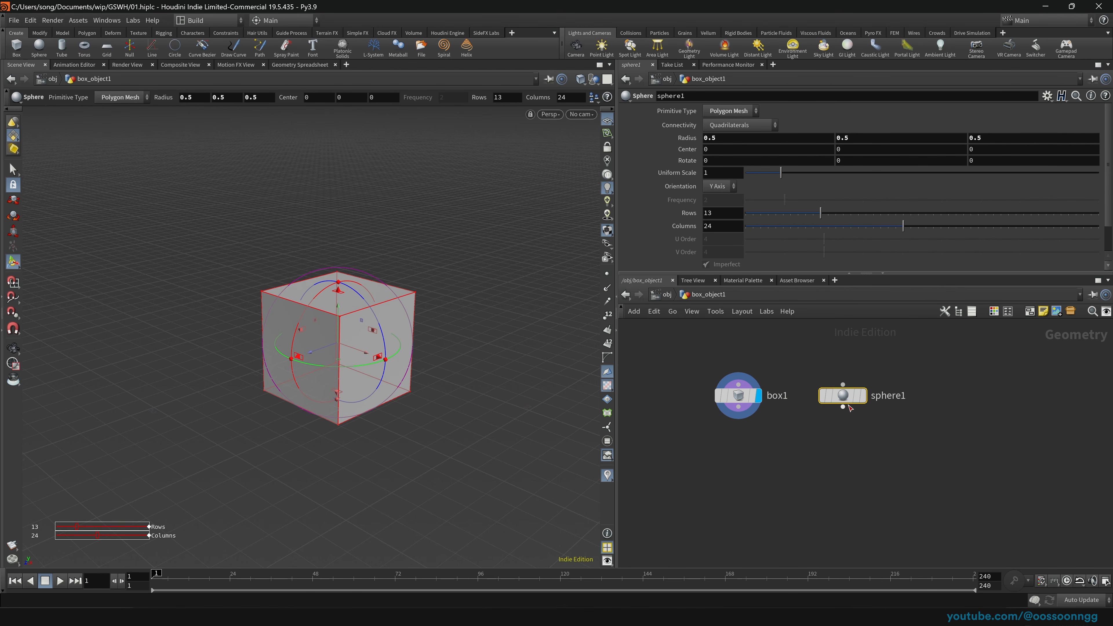
Step: Add a Torus node, torus1, in line with box1 and sphere1, with box1 still displayed
key(Tab)
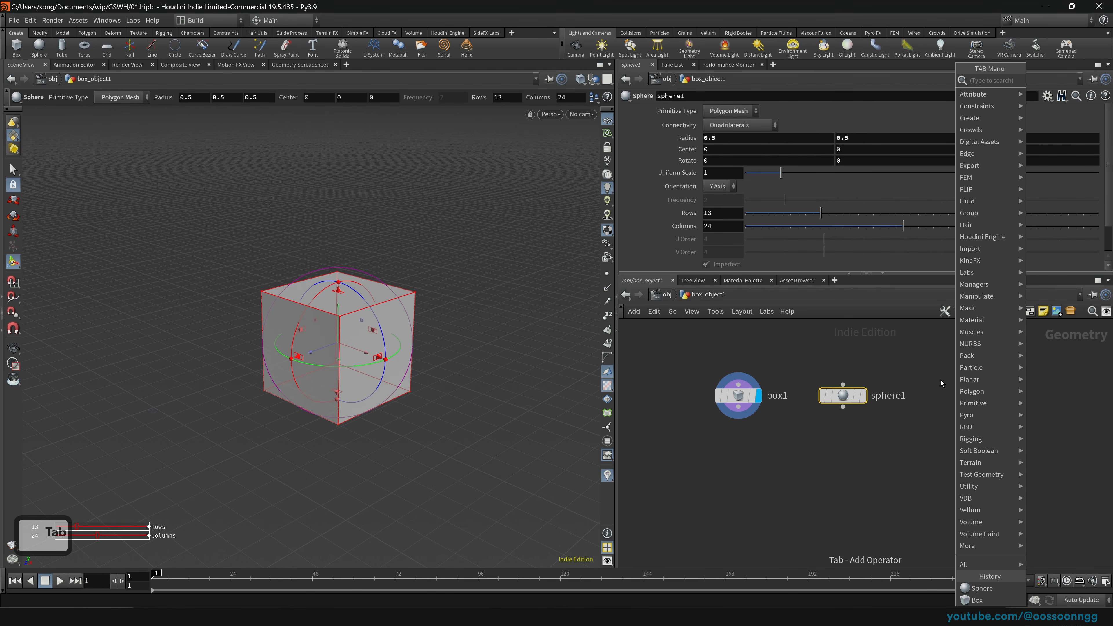
text(tor)
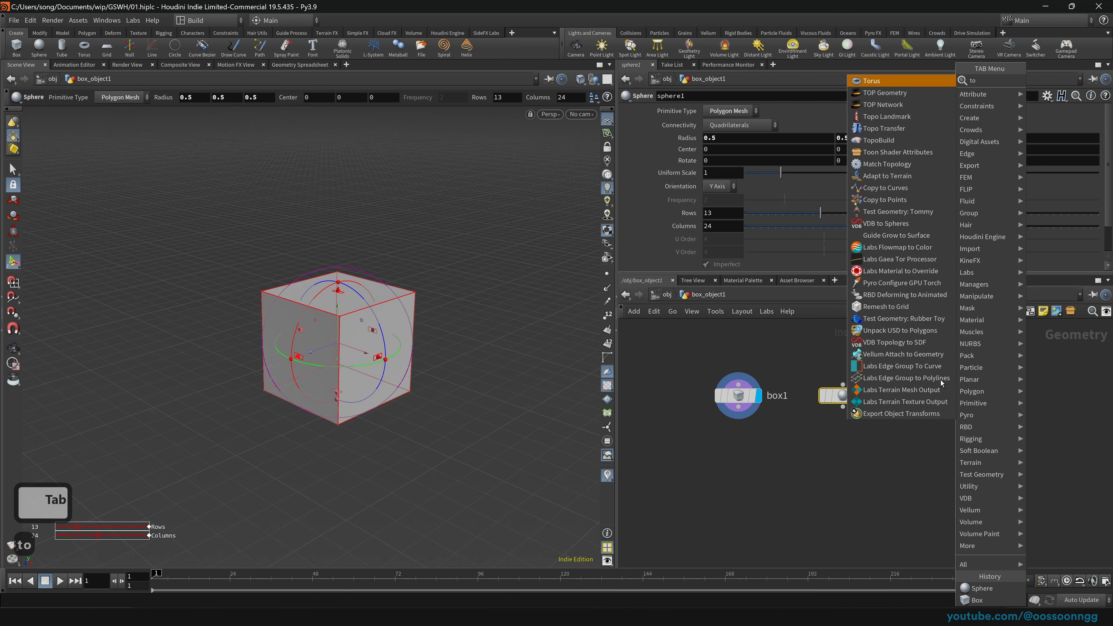
key(Return)
key(Return)
click(958, 397)
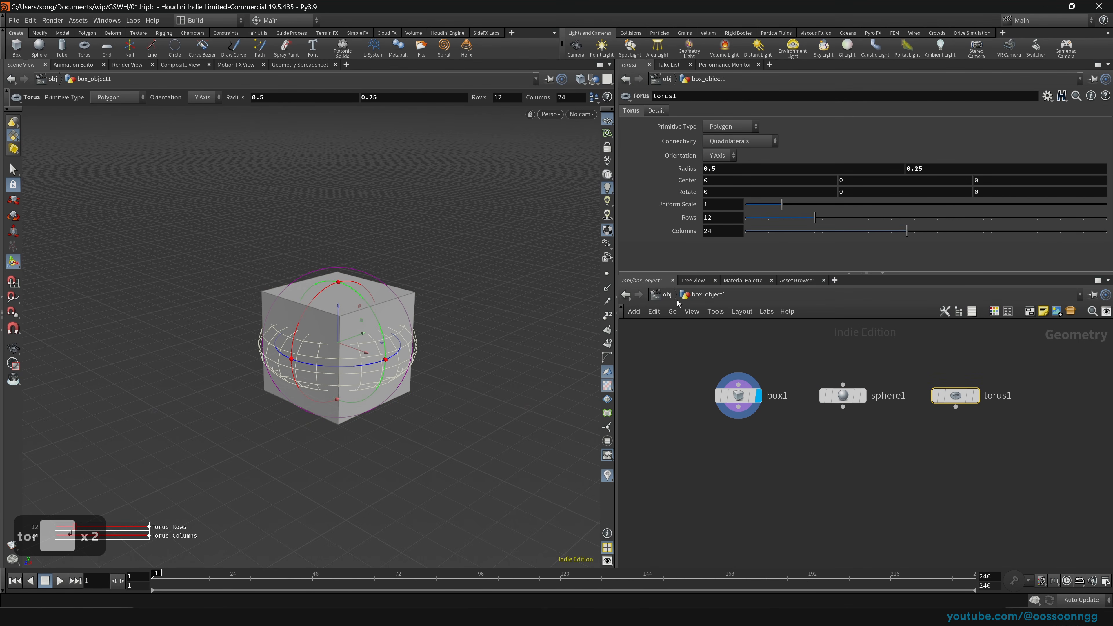
click(666, 295)
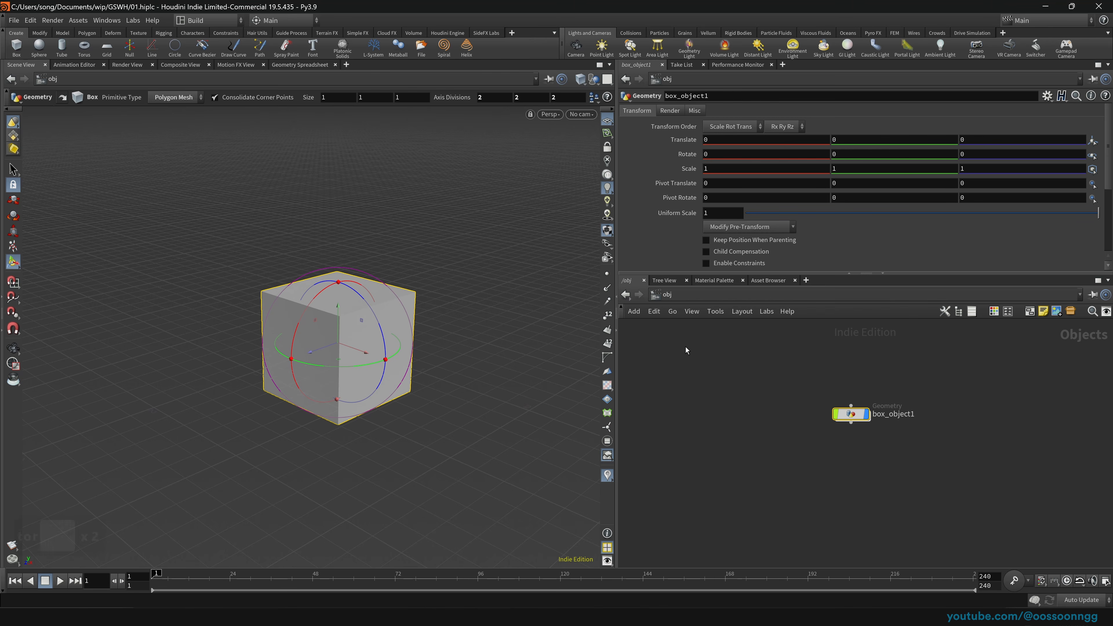
key(Return)
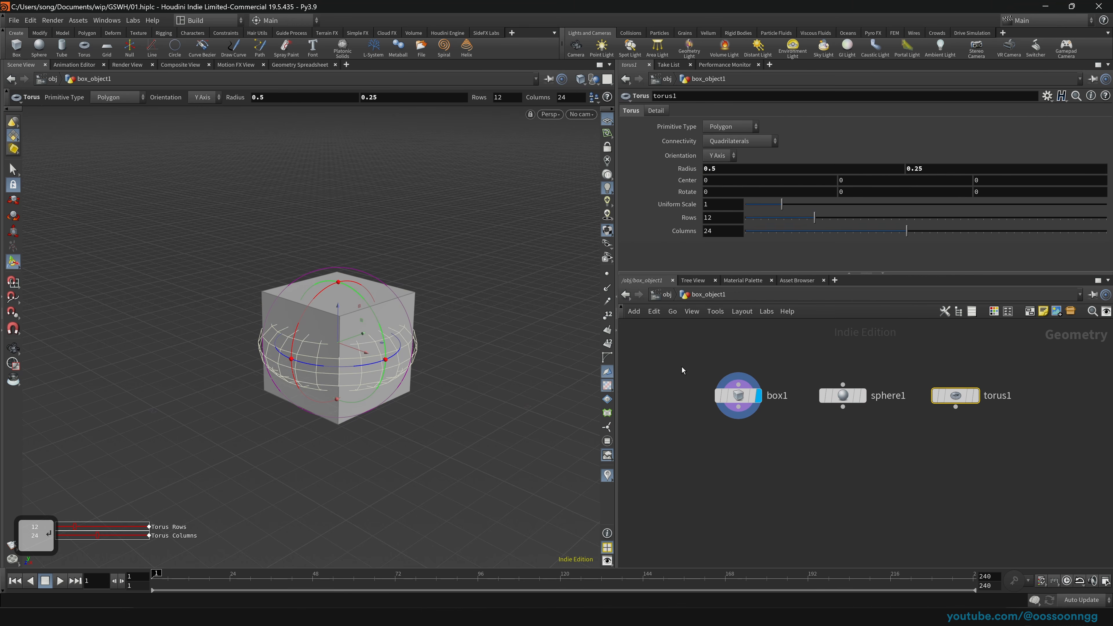
mouse_move(760, 400)
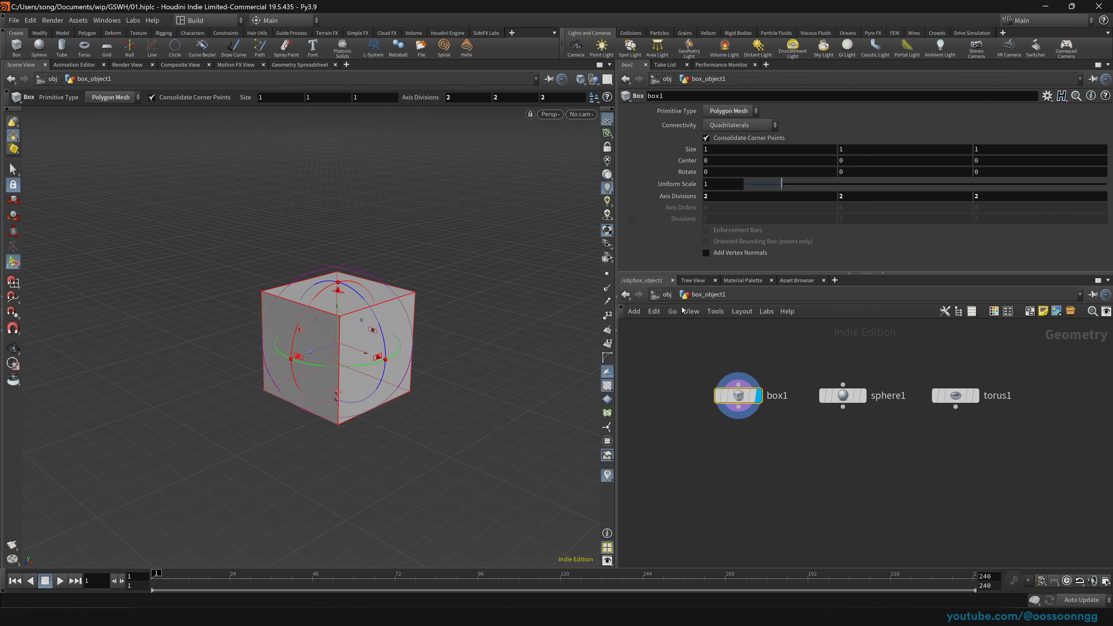
Step: Save the scene, rename box_object1 to 'arbitrary_object', and go back inside it
click(665, 294)
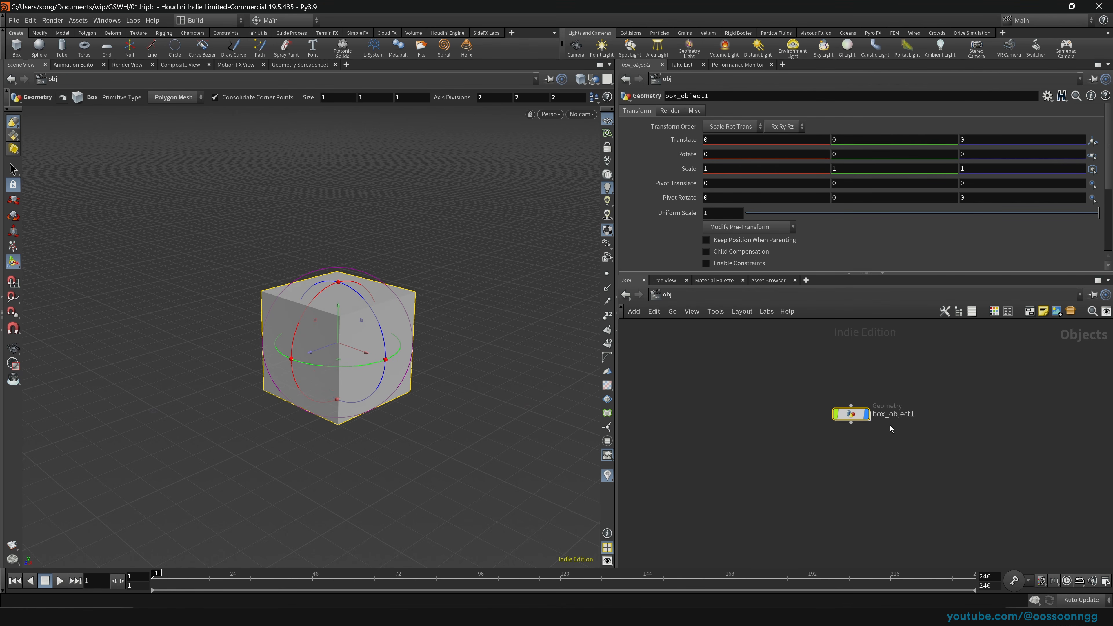
key(ctrl+s)
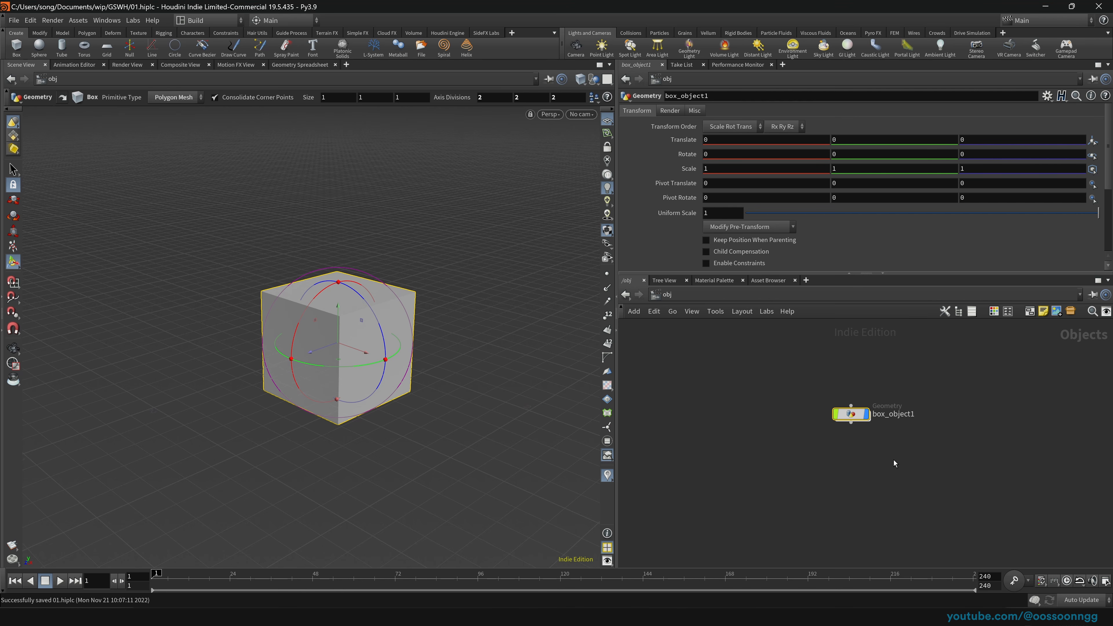
key(F2)
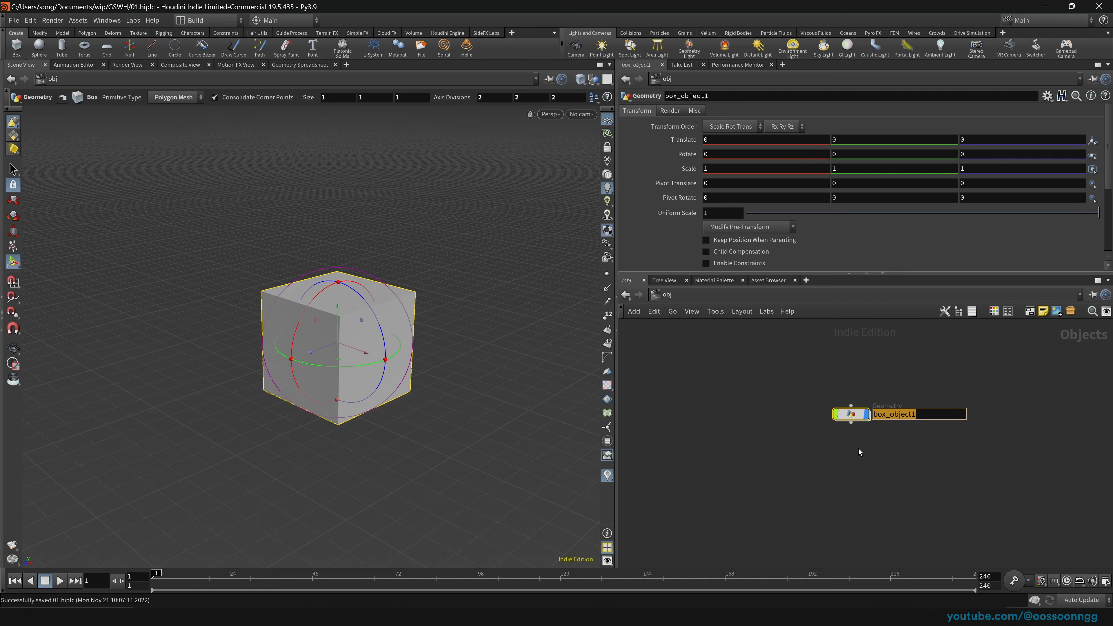
text(arbitr)
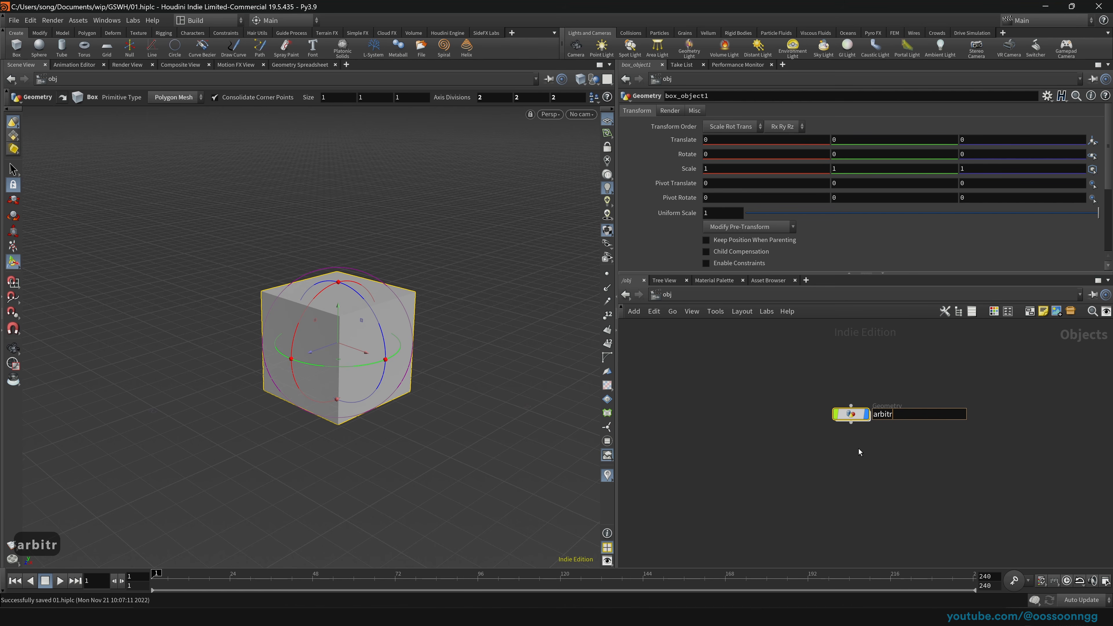
text(ary_bo)
key(BackSpace)
key(BackSpace)
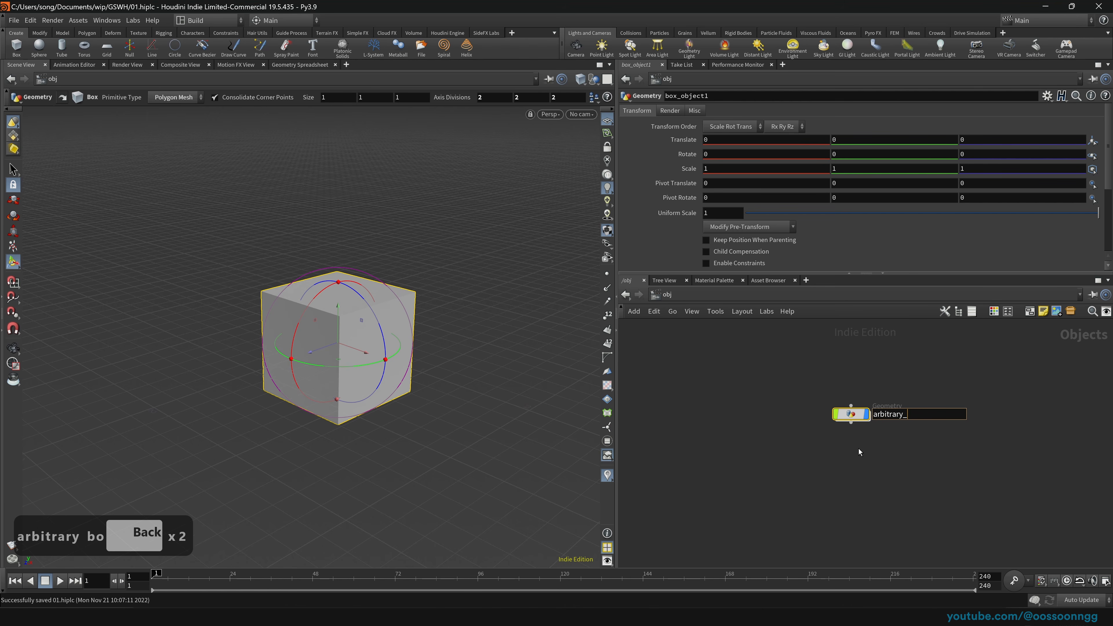
text(object)
key(Return)
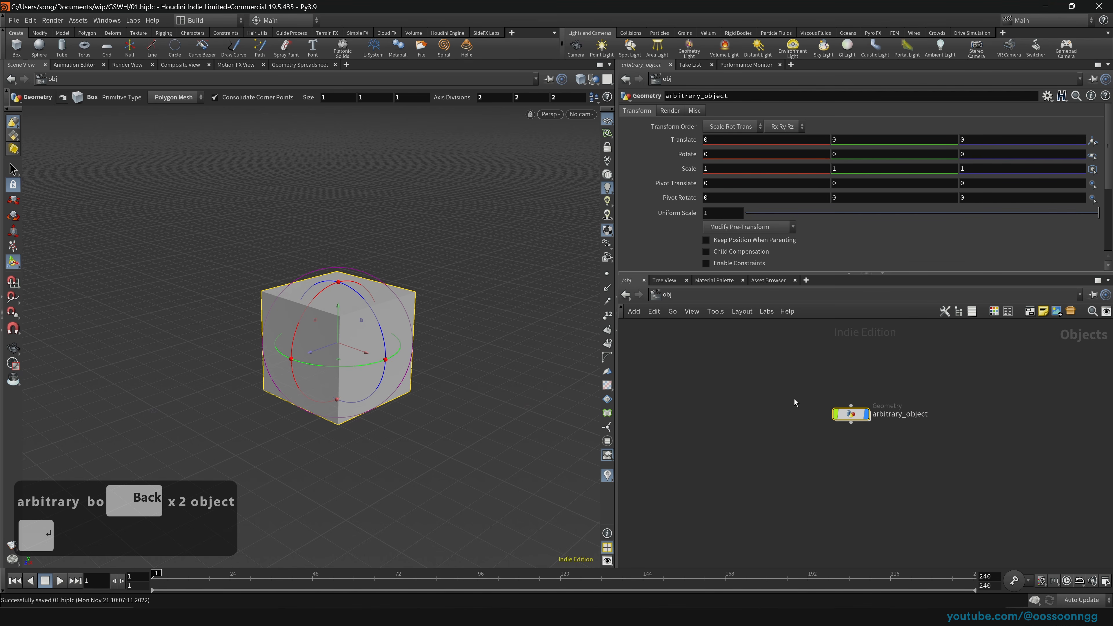
key(Return)
Step: Move the display flag from box1 to sphere1, then to torus1, and clear the selection
mouse_move(858, 399)
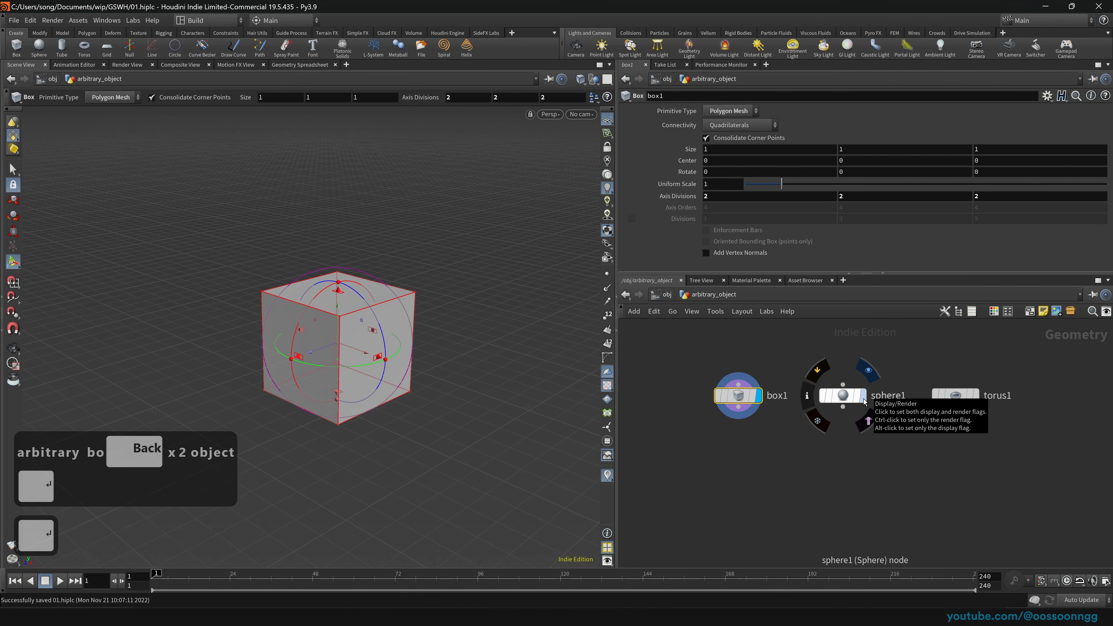
click(863, 397)
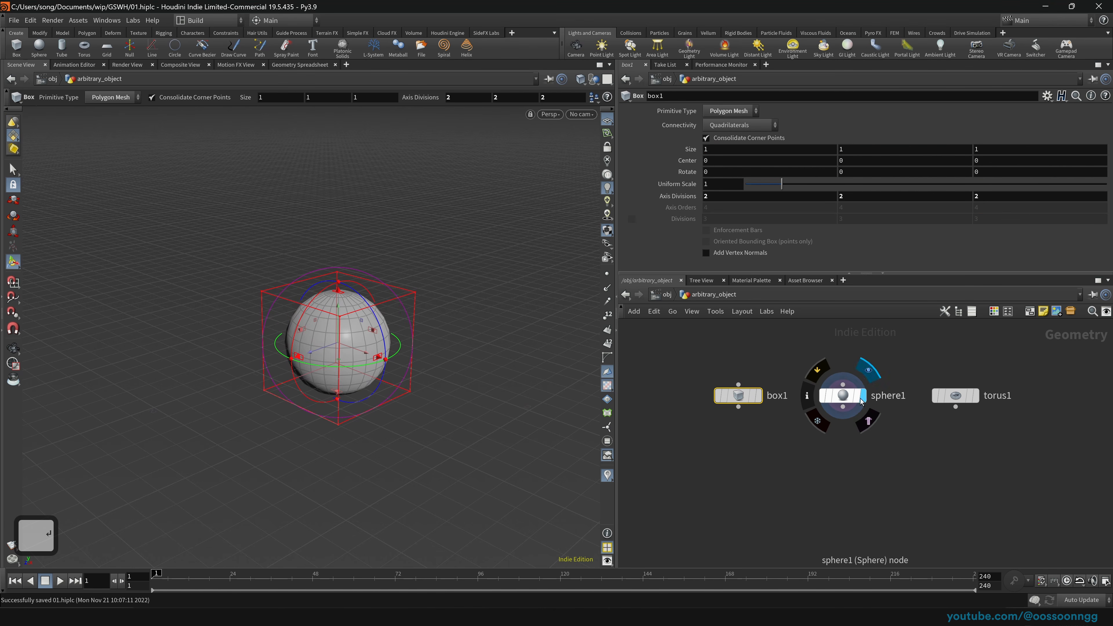
click(655, 294)
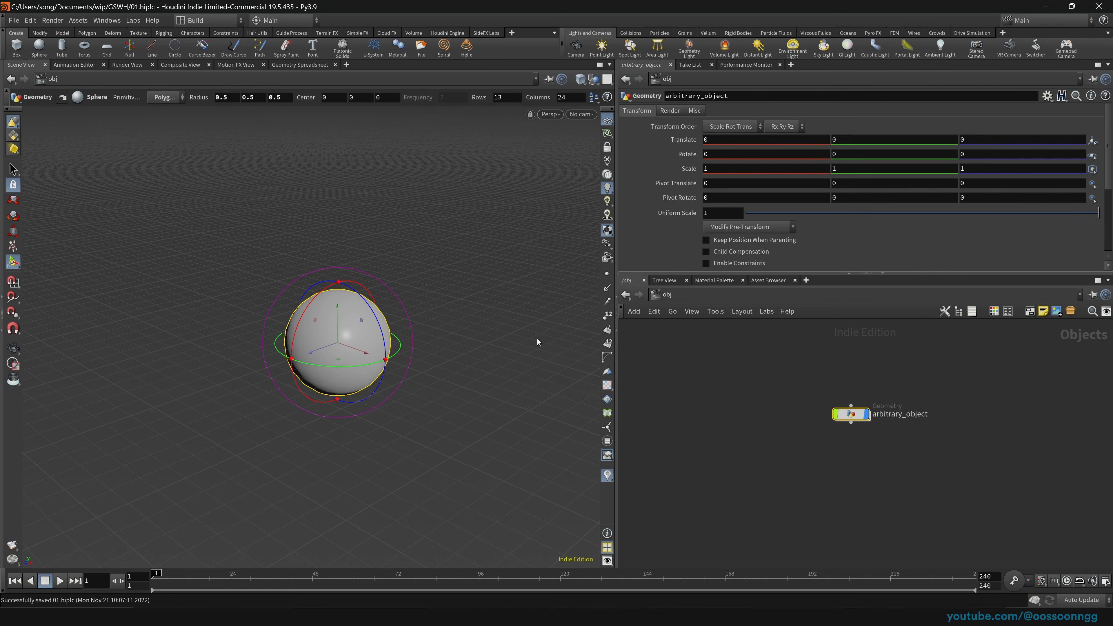
key(Return)
click(976, 397)
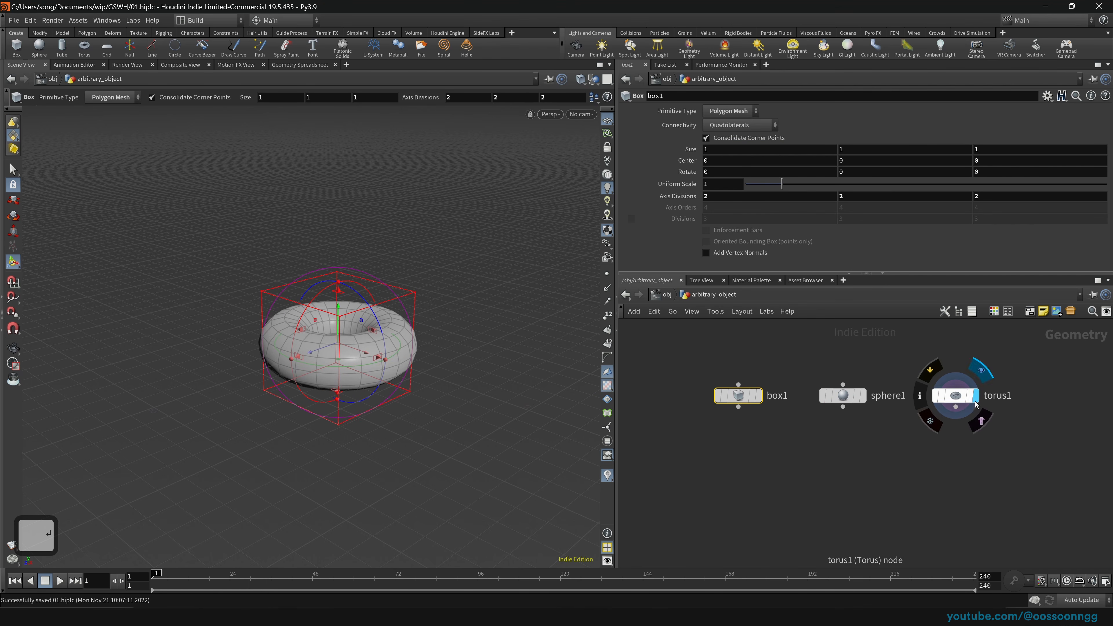
click(676, 297)
key(Return)
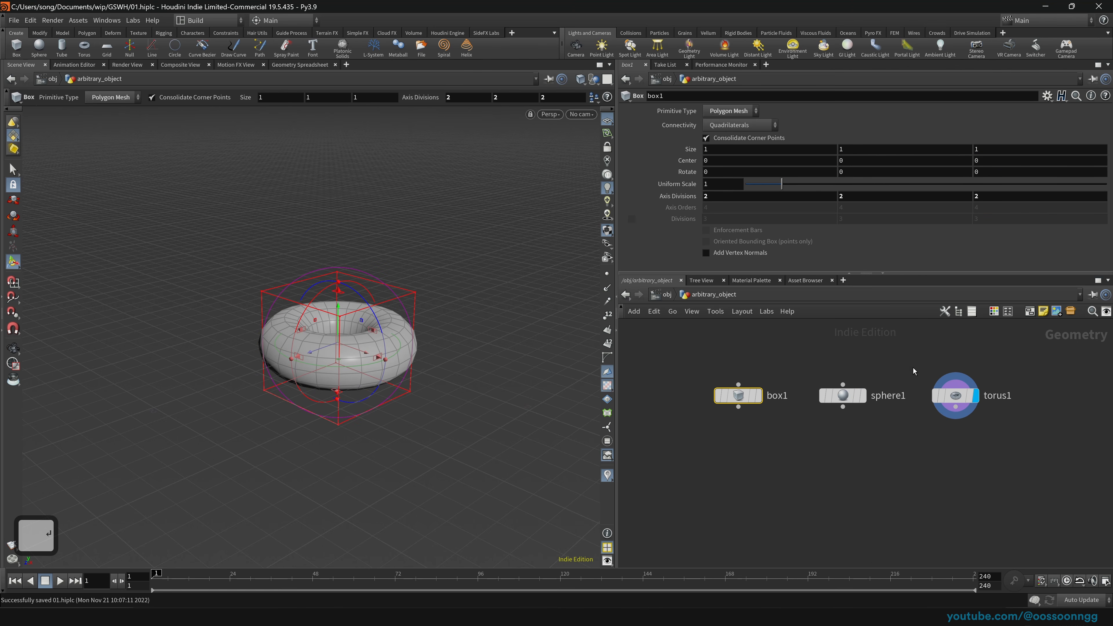
click(844, 484)
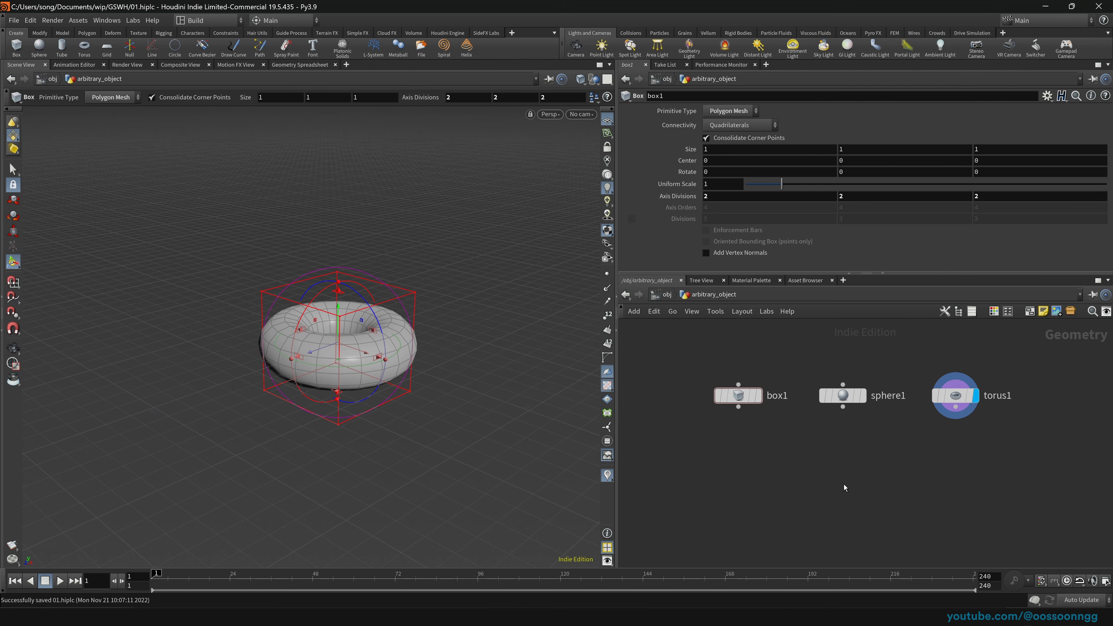
Step: Add merge1 below the shapes and wire box1, sphere1 and torus1 into it
key(Tab)
text(merge)
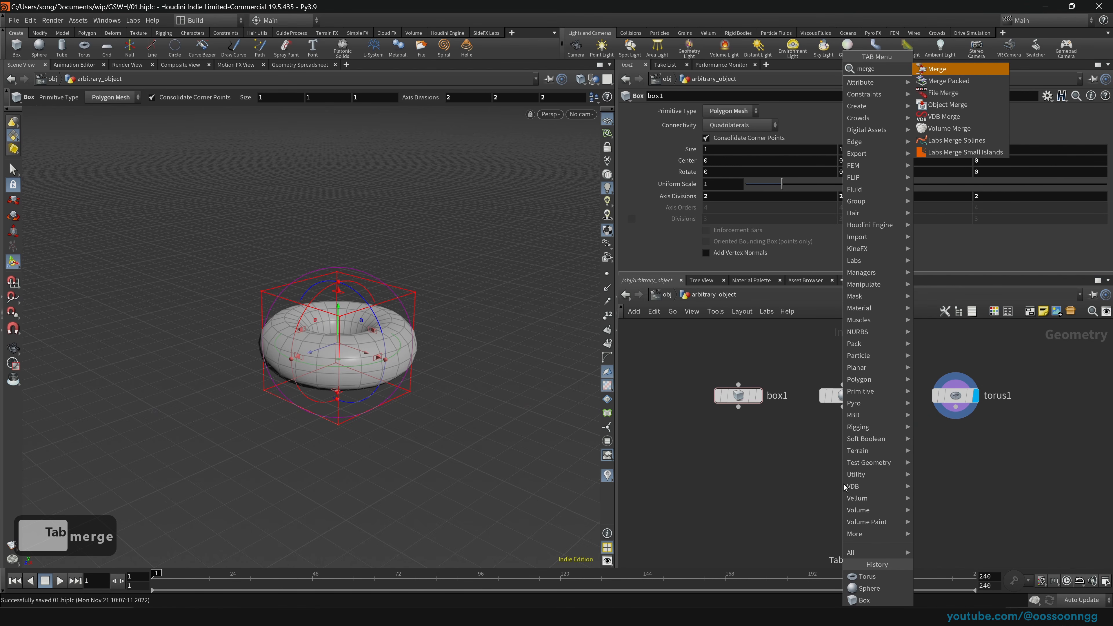
key(Return)
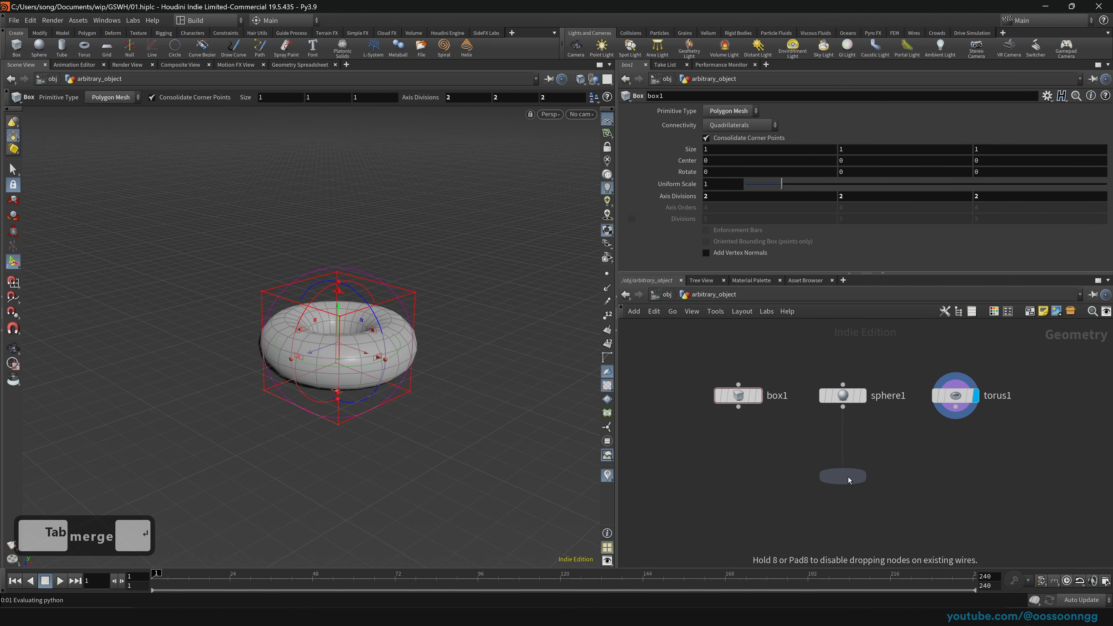
click(845, 477)
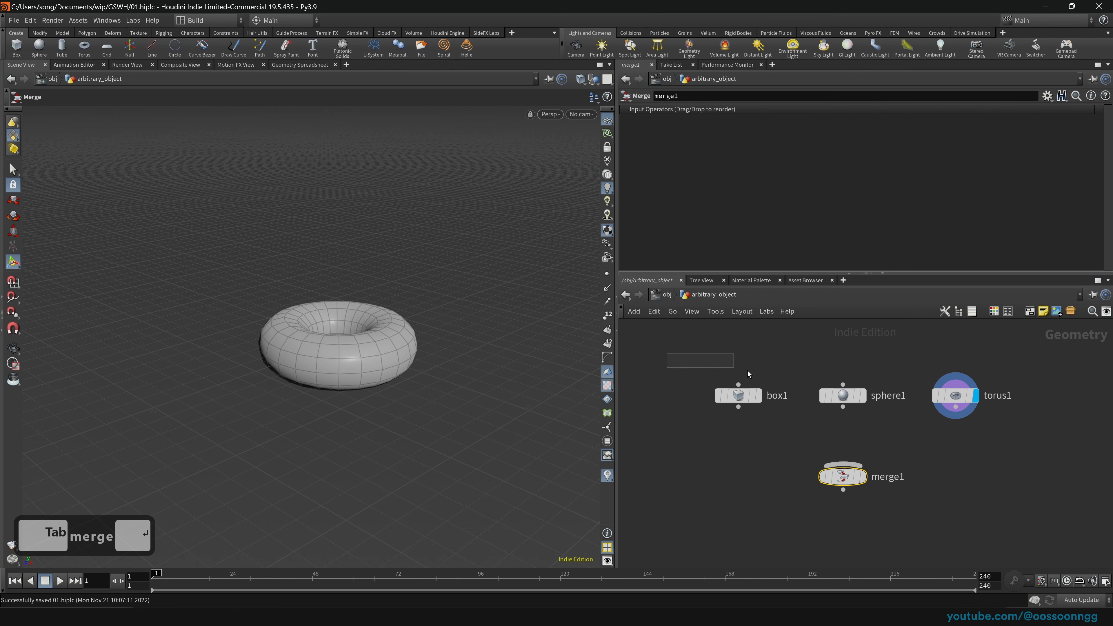
drag(748, 370, 1024, 433)
drag(738, 407, 837, 465)
Step: Set the display flag on merge1 so all three shapes show, then select box1
mouse_move(863, 481)
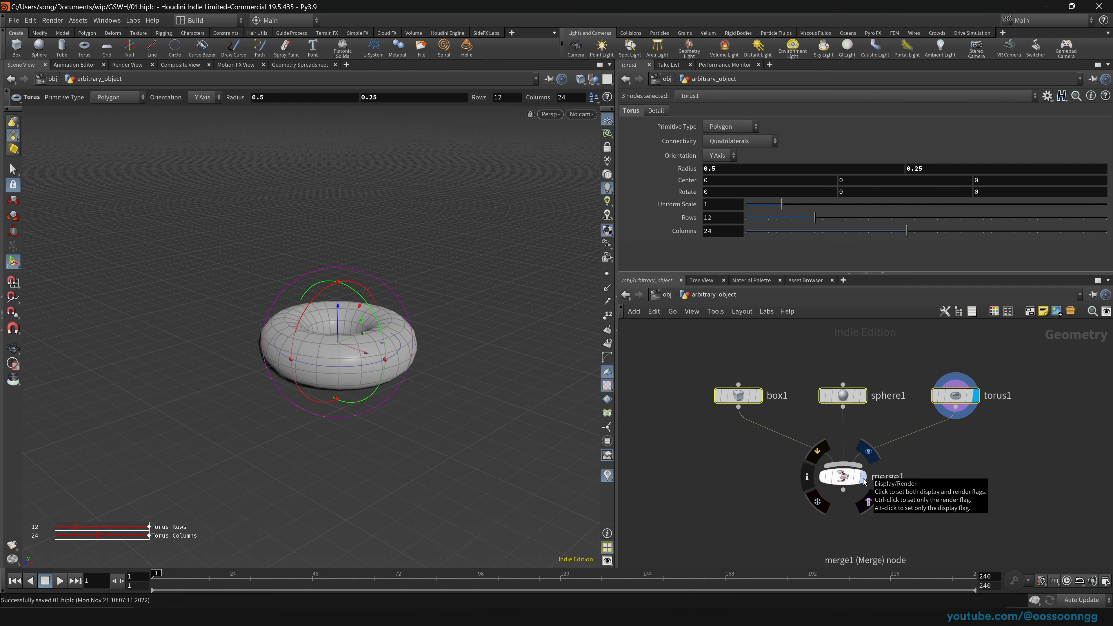
click(864, 481)
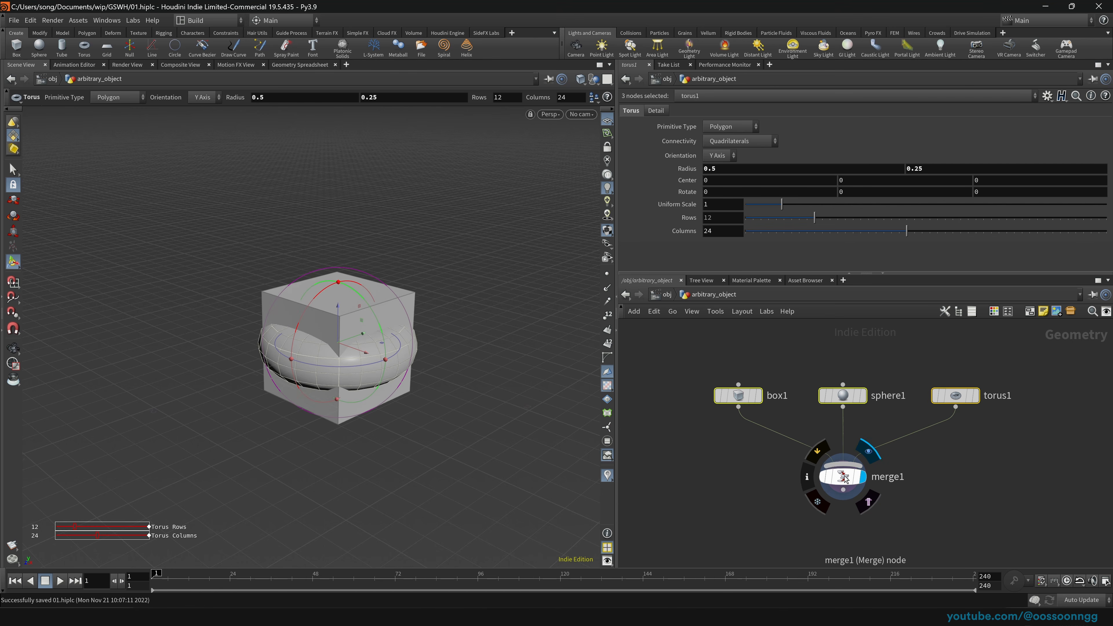
click(668, 296)
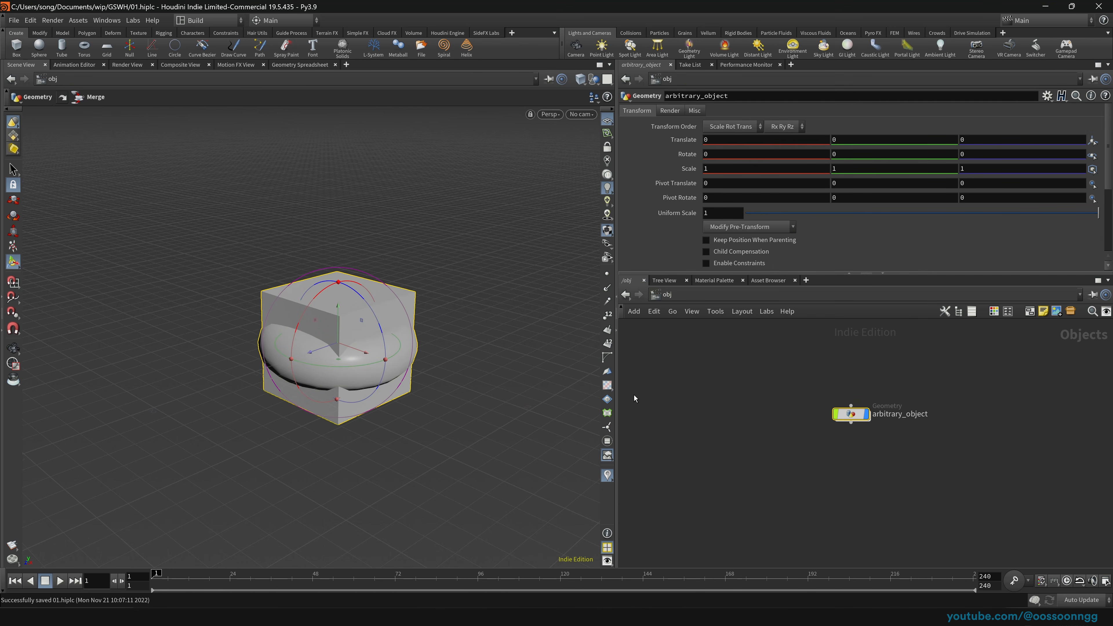
key(Return)
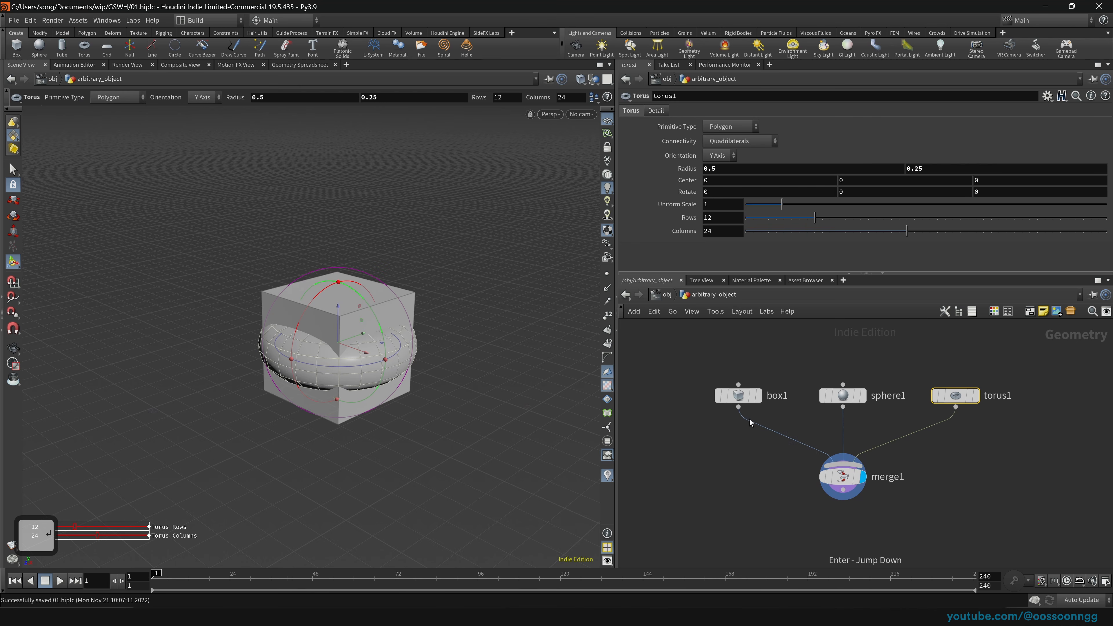
click(737, 399)
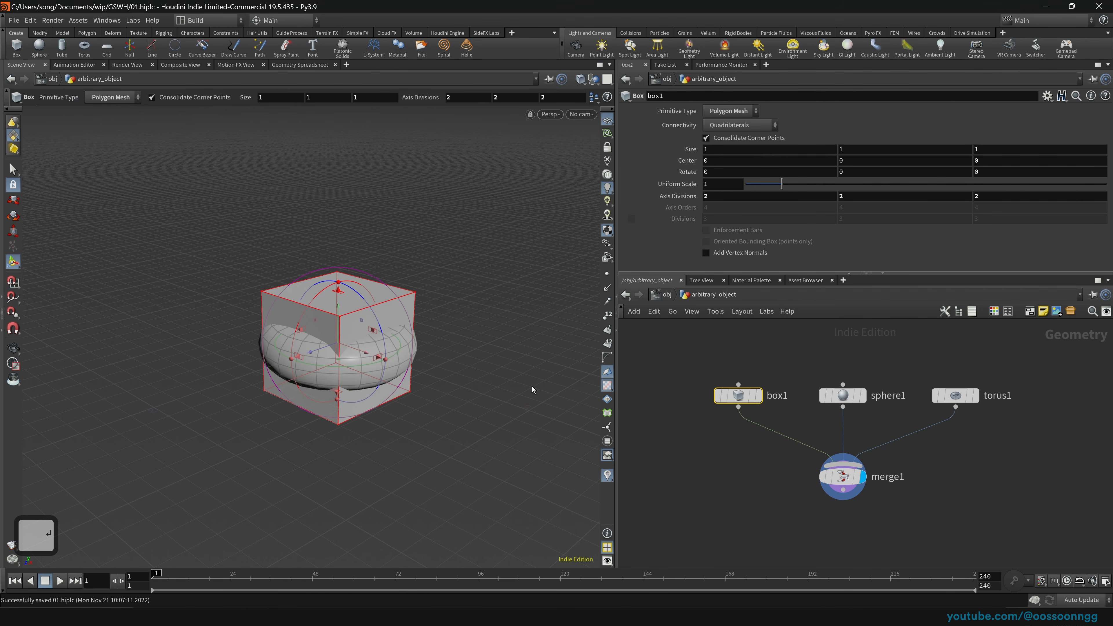
drag(656, 359, 790, 439)
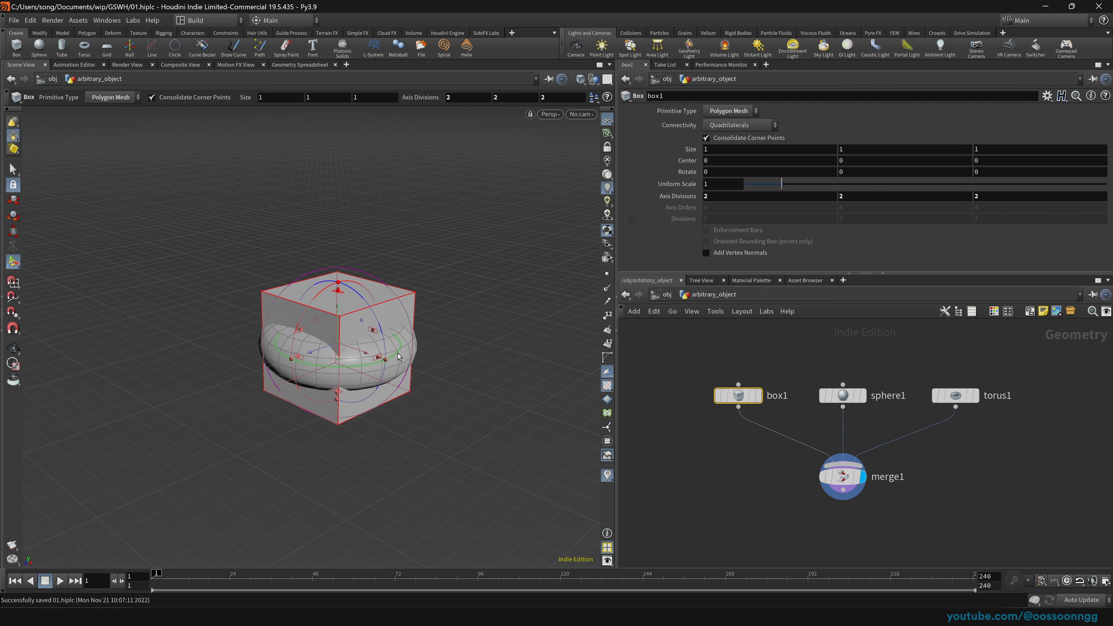
Step: Move box1 left, sphere1 right to X 1.43994, and lower torus1 to Y -0.703859
key(Return)
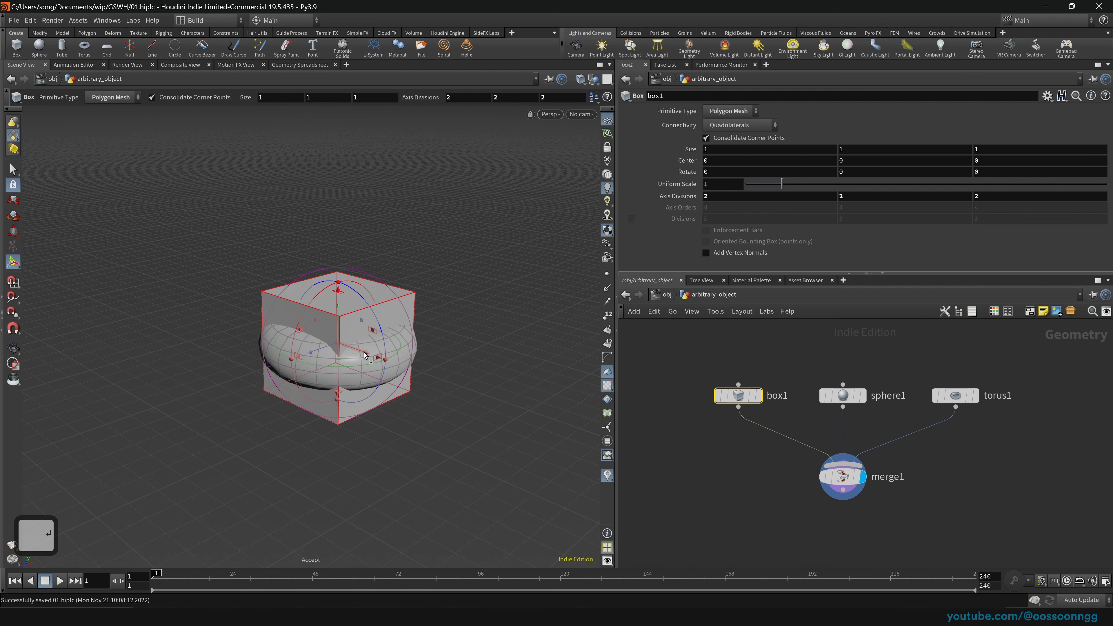
drag(364, 355, 247, 314)
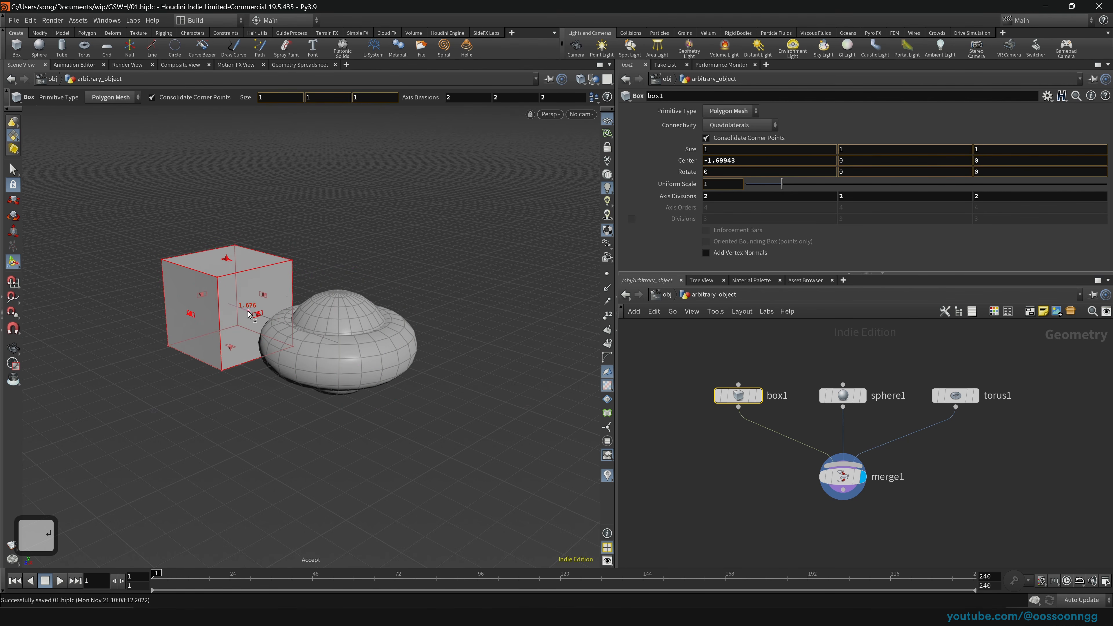
click(842, 395)
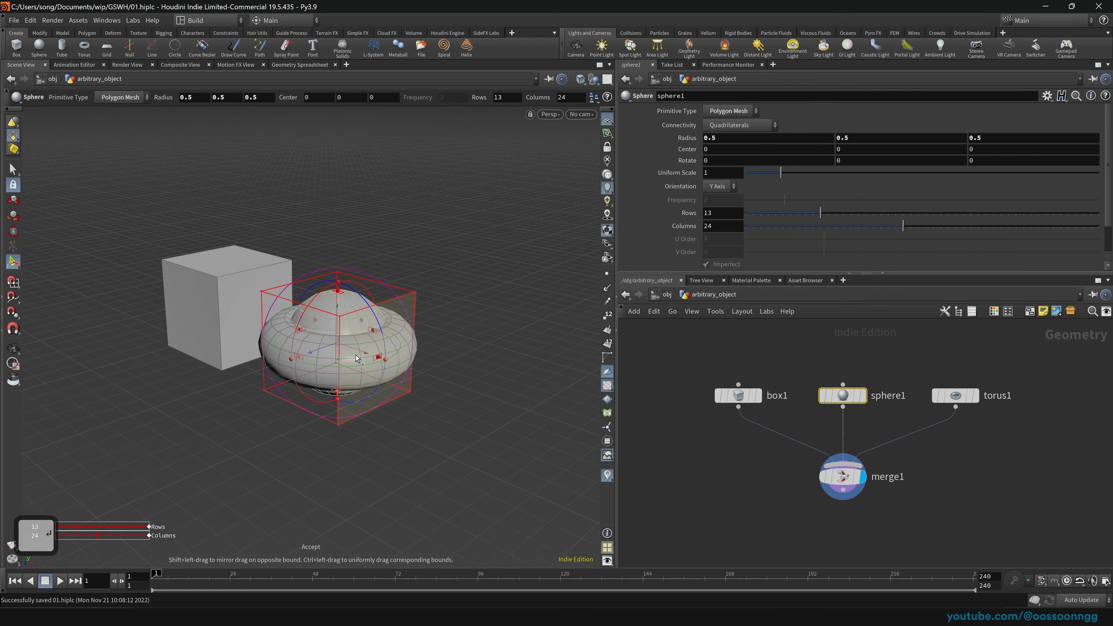
drag(365, 355, 501, 418)
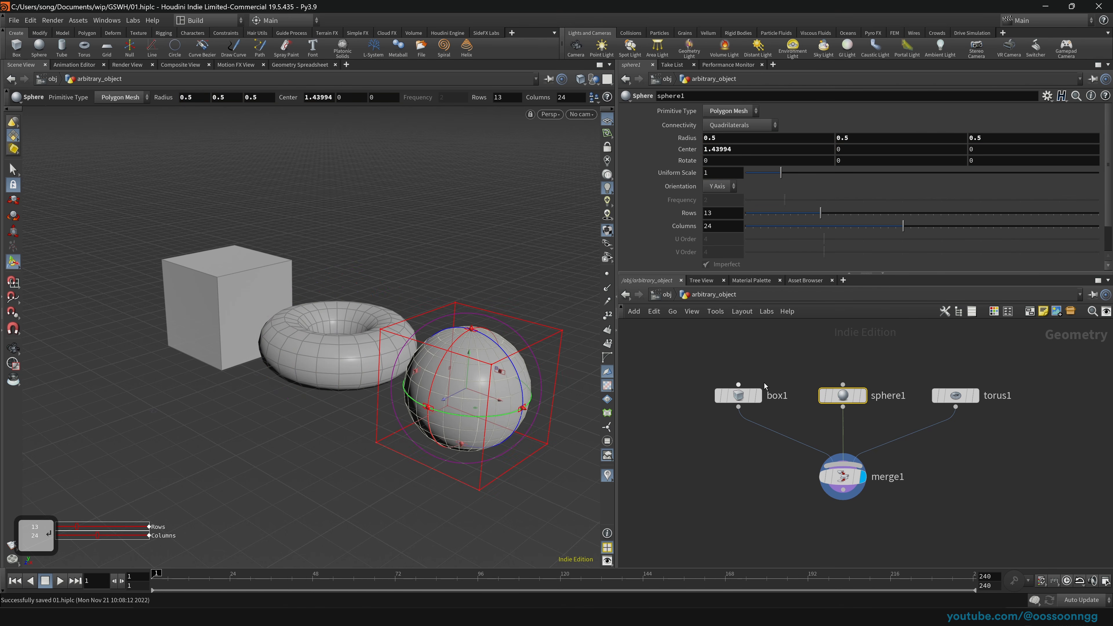
click(971, 396)
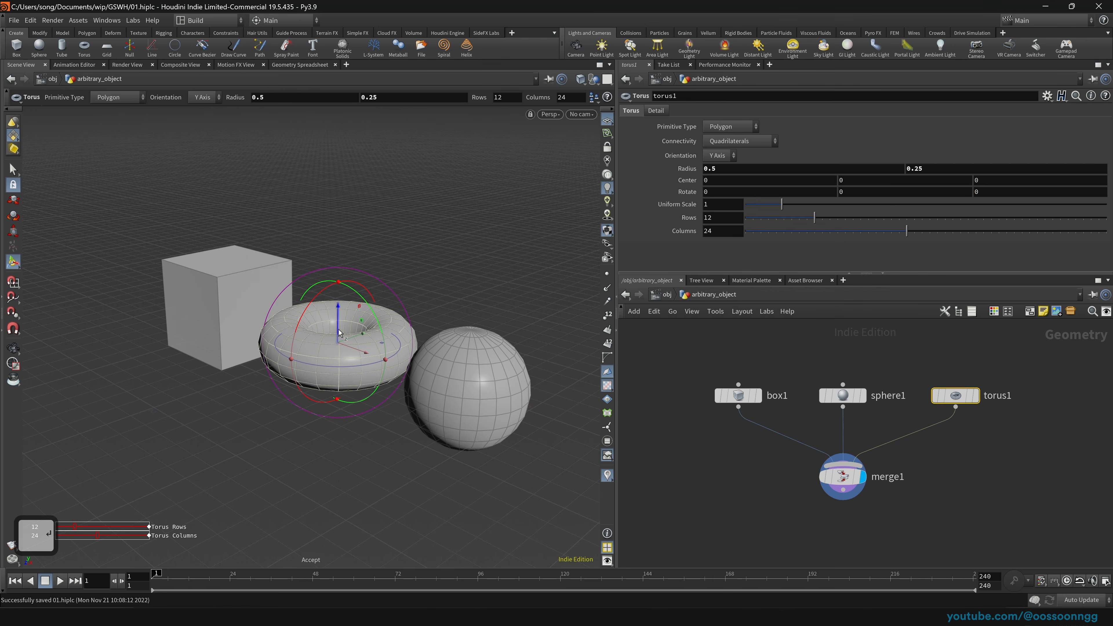
drag(344, 339, 348, 400)
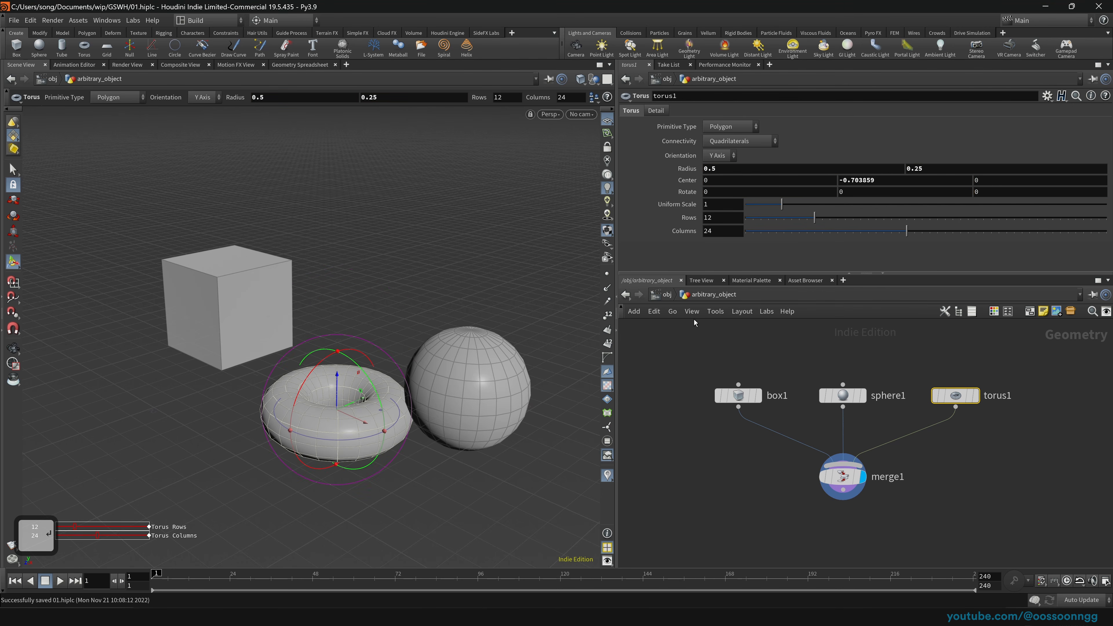
click(663, 294)
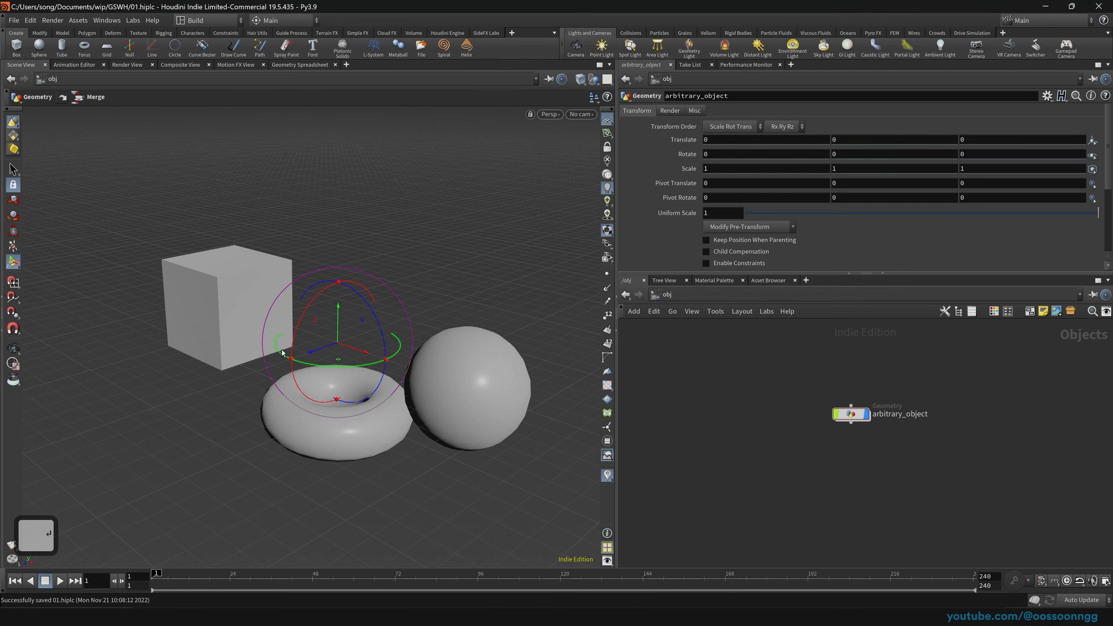
drag(775, 382, 885, 438)
key(Return)
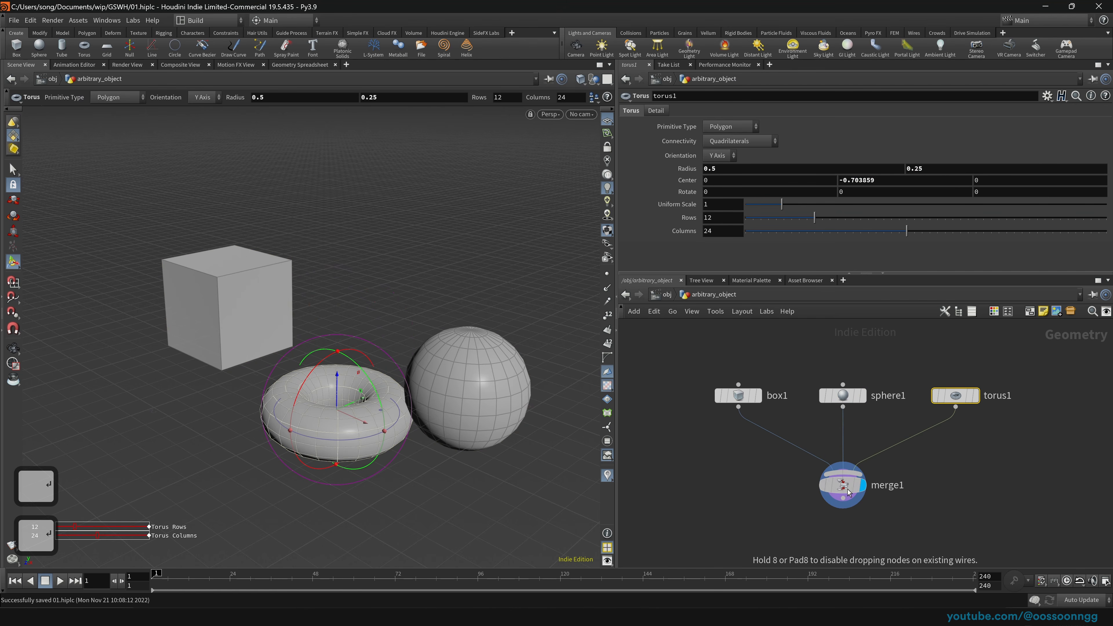
click(848, 490)
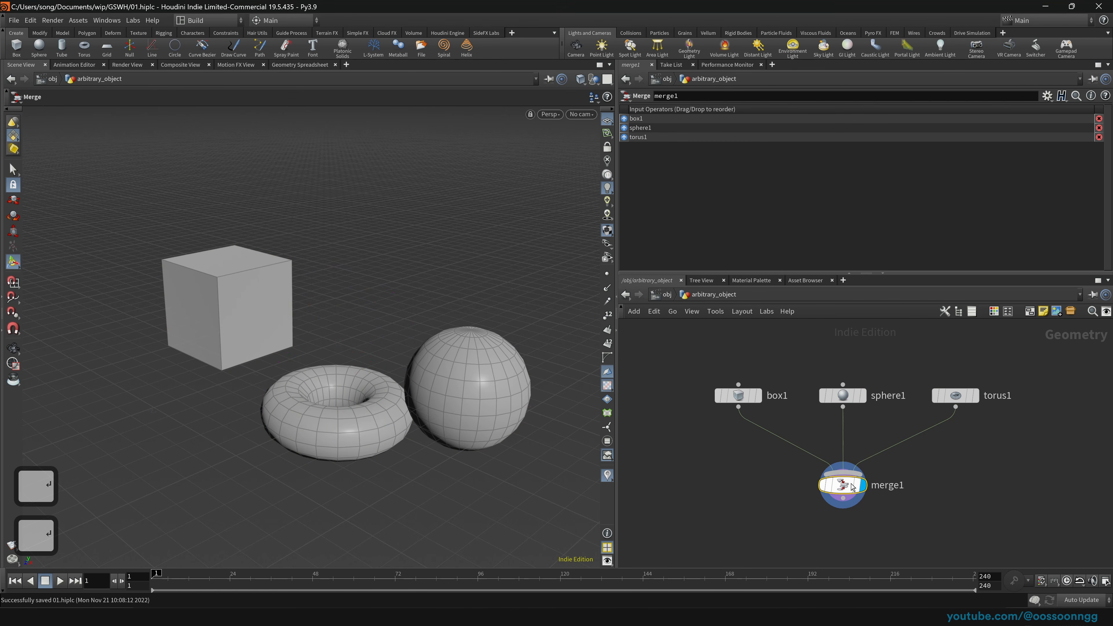
key(Return)
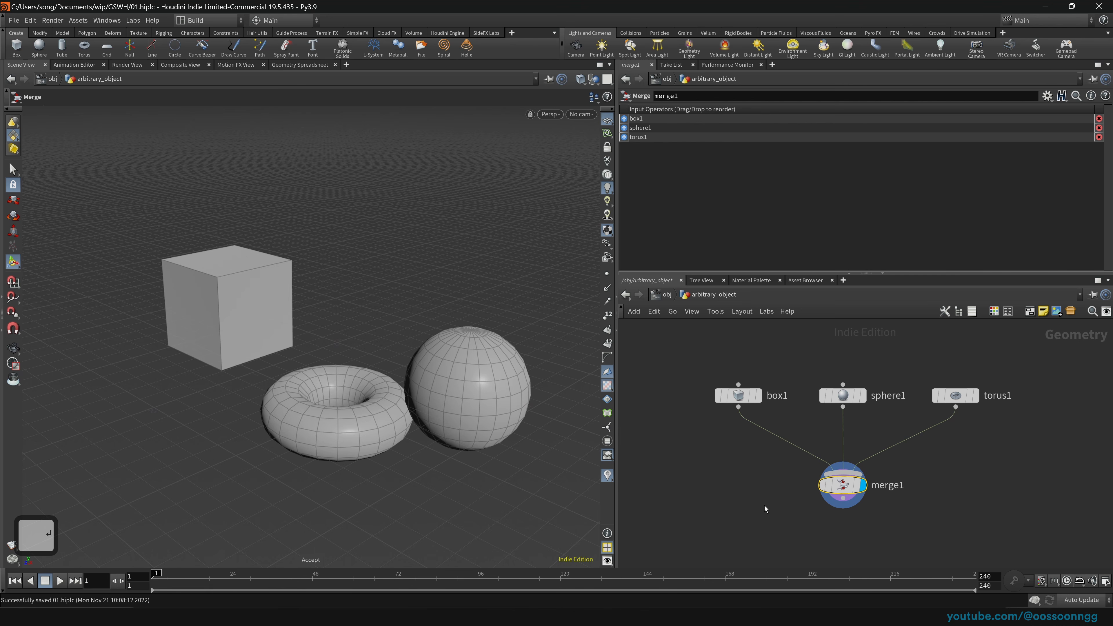
drag(764, 505, 906, 480)
middle_drag(770, 499, 766, 459)
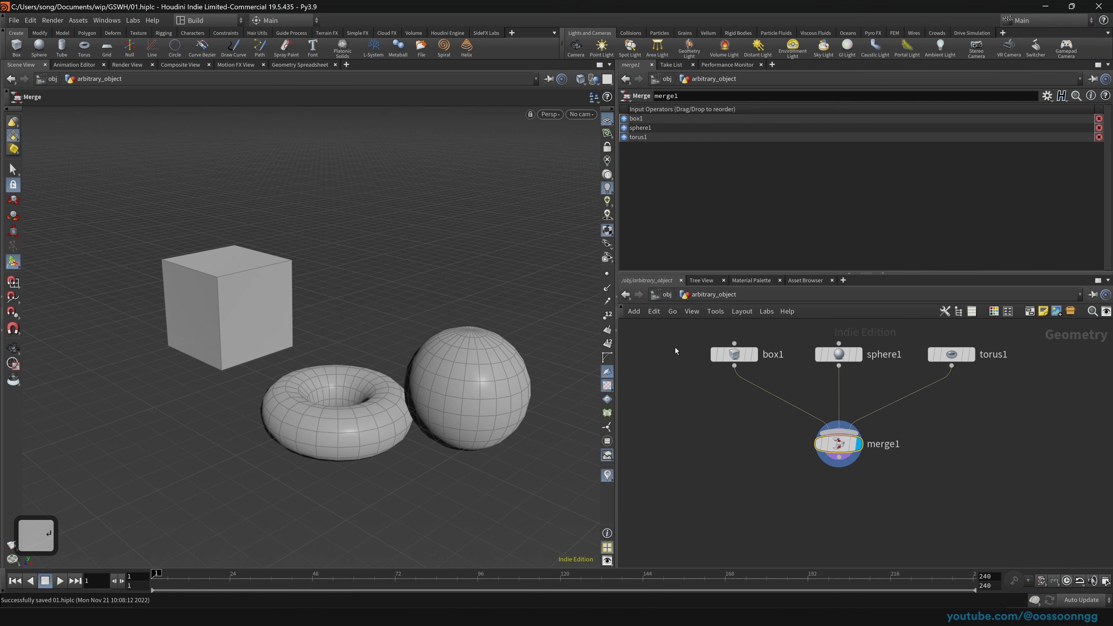
click(660, 298)
click(657, 298)
drag(743, 356, 900, 438)
mouse_move(374, 358)
mouse_down()
mouse_move(302, 333)
mouse_move(373, 350)
mouse_move(288, 343)
mouse_move(359, 369)
mouse_up()
key(ctrl+z)
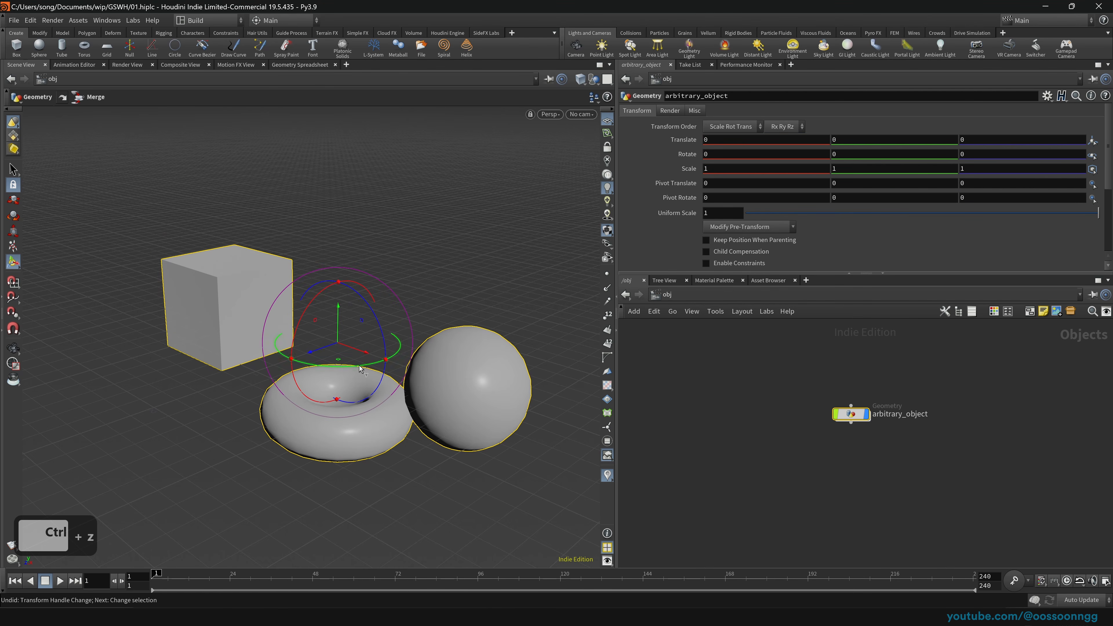
drag(740, 370, 938, 449)
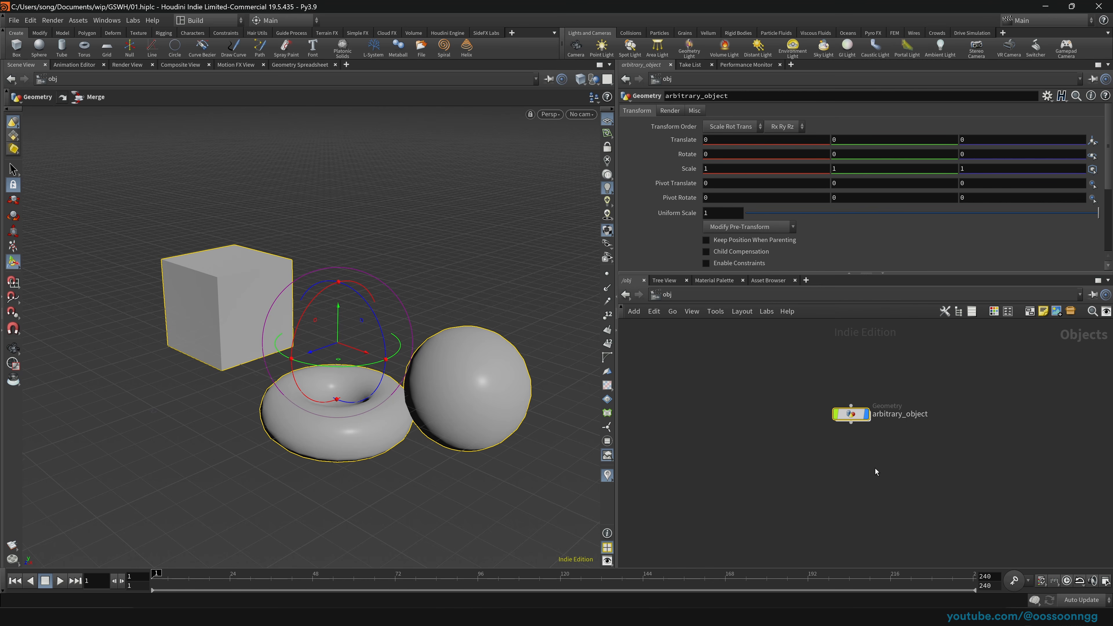
key(Return)
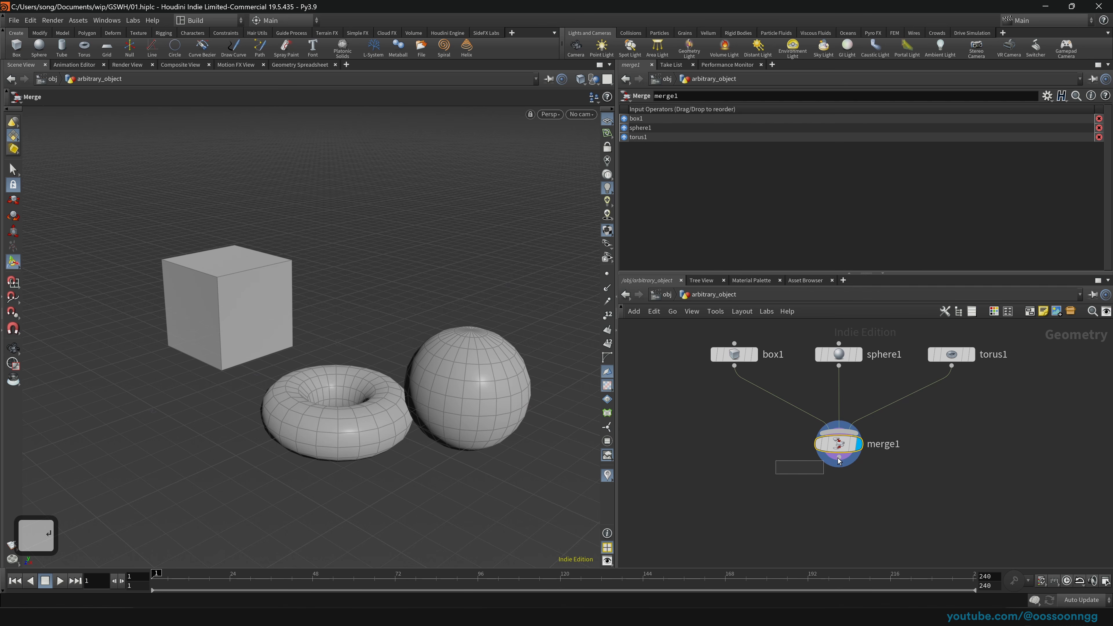
Step: Add transform1 under merge1, wire merge1's output into it, and set its display flag
key(Tab)
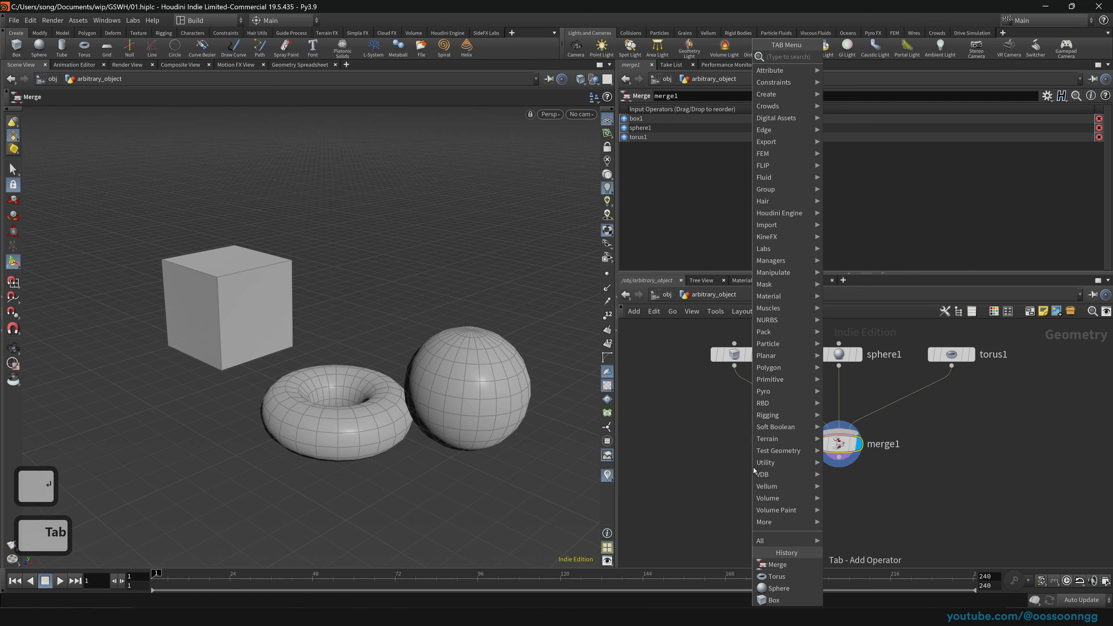
text(transf)
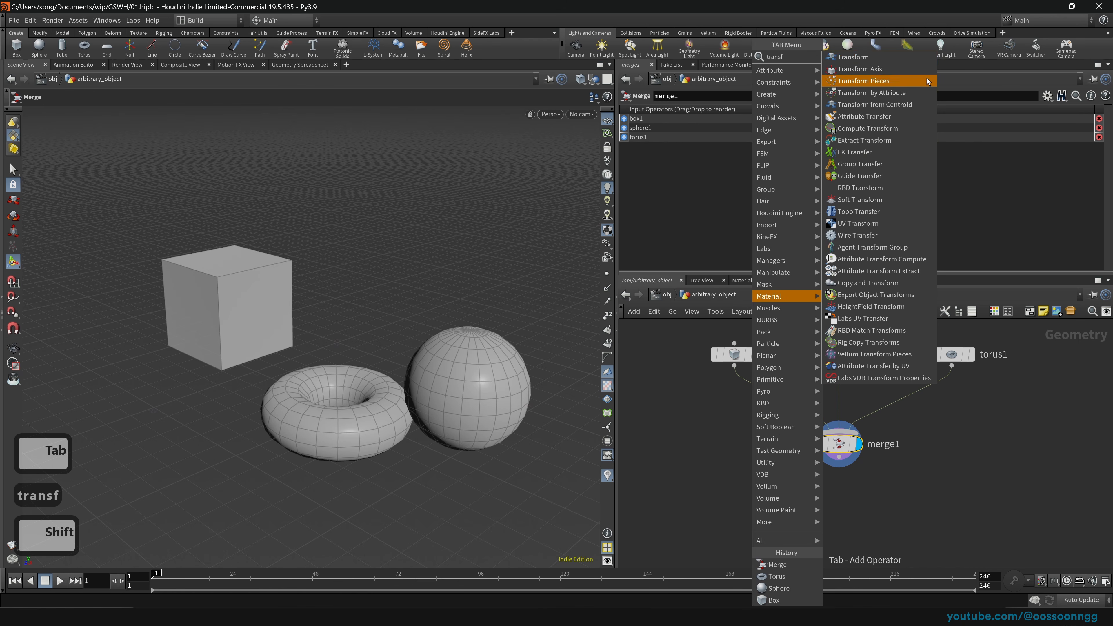
click(912, 58)
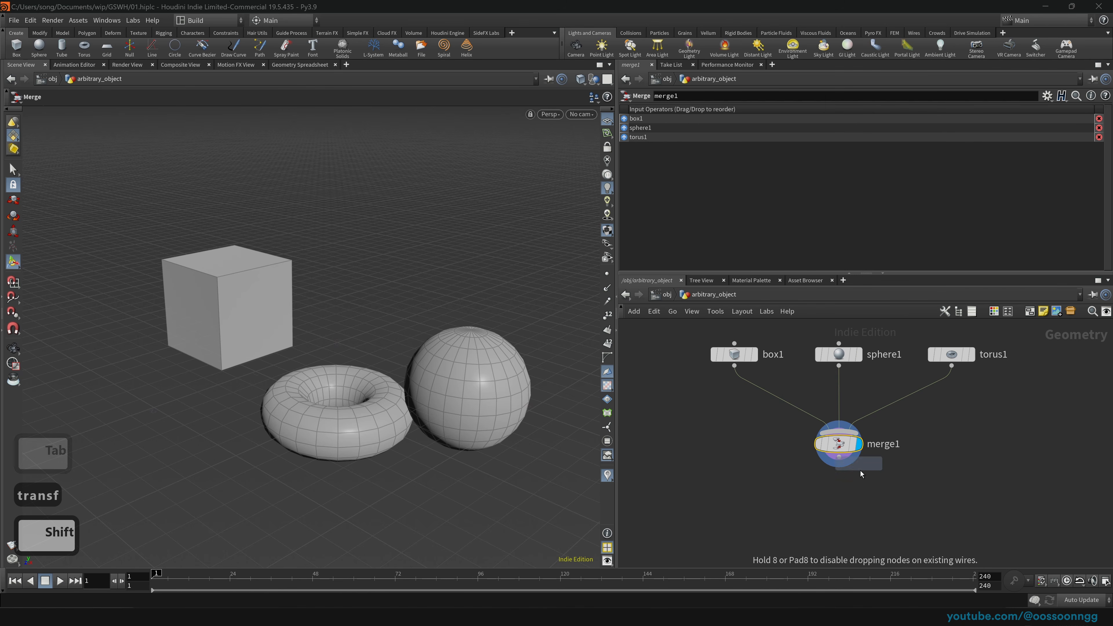
click(841, 507)
drag(842, 460, 859, 509)
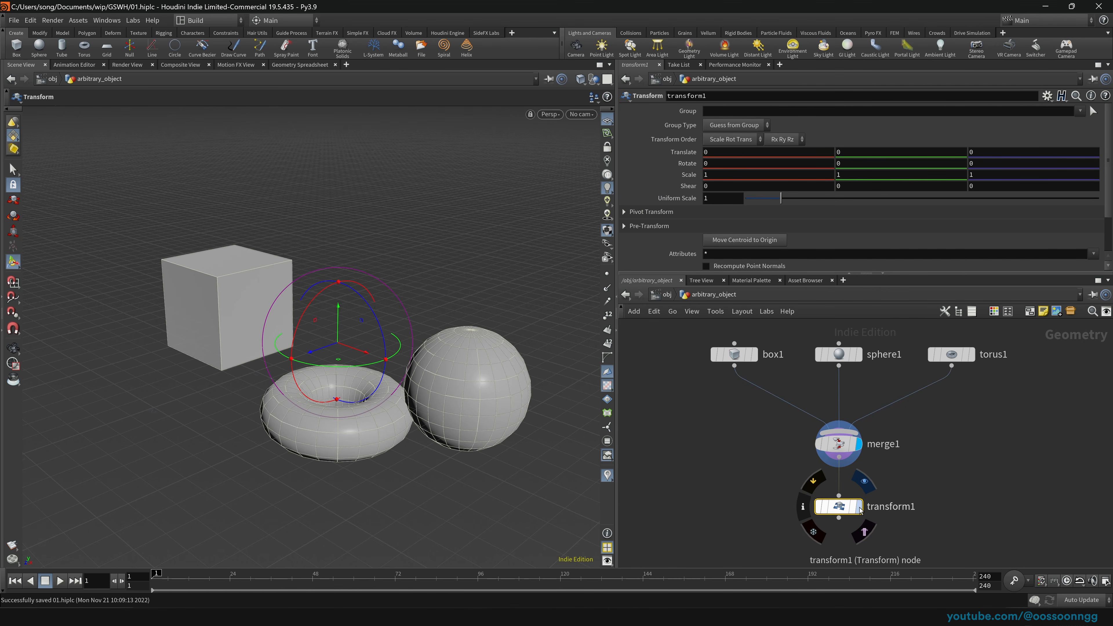
click(864, 482)
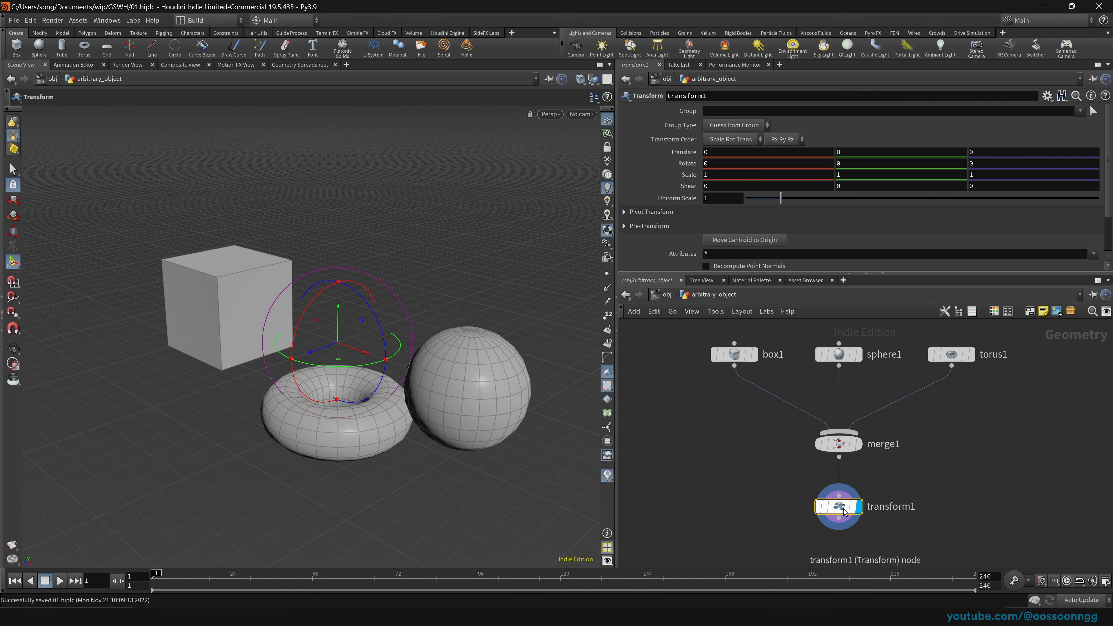
drag(762, 481, 888, 537)
mouse_move(840, 508)
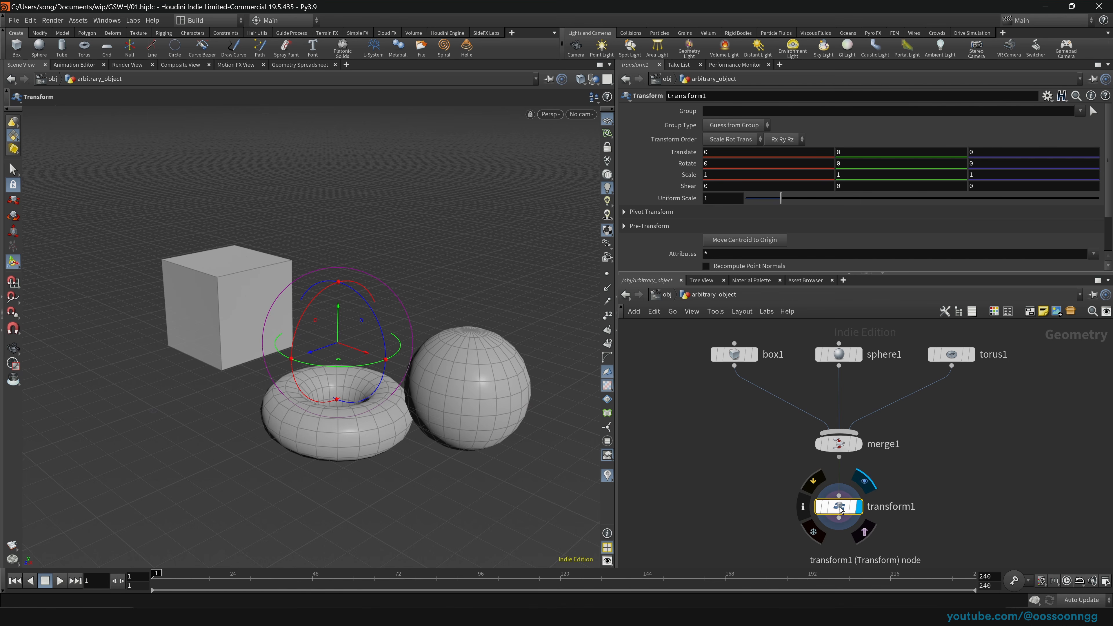
middle_drag(746, 494, 739, 451)
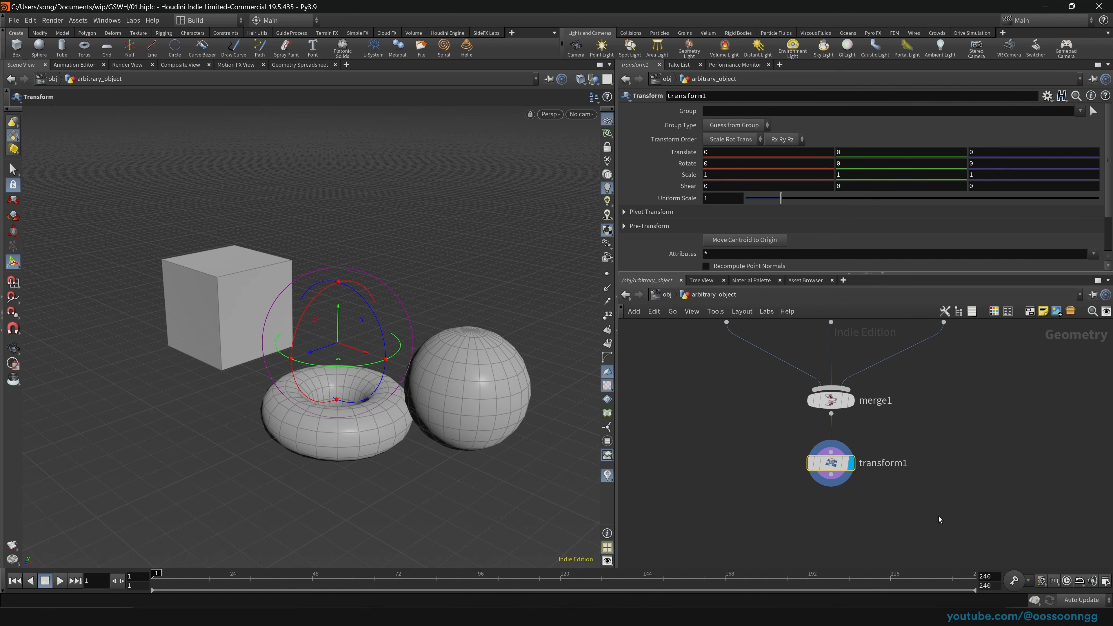
Step: Undo trial moves of the merged geometry and place transform1 to the right of merge1
drag(357, 363, 335, 371)
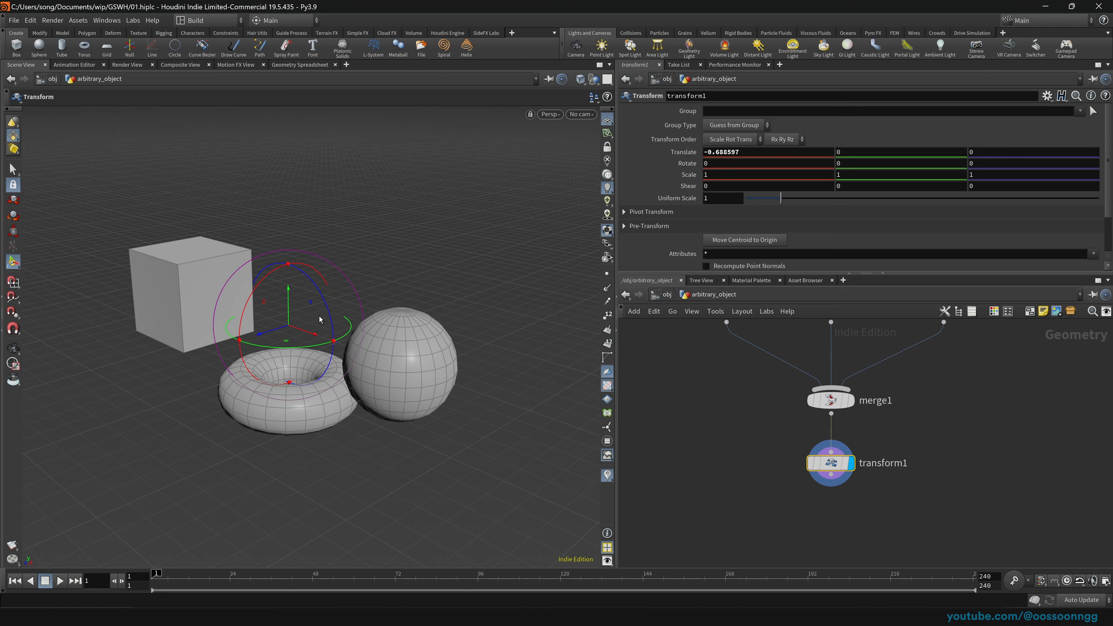
mouse_move(330, 321)
mouse_down()
mouse_move(324, 303)
mouse_move(335, 343)
mouse_up()
key(ctrl+z)
key(ctrl+z)
click(960, 508)
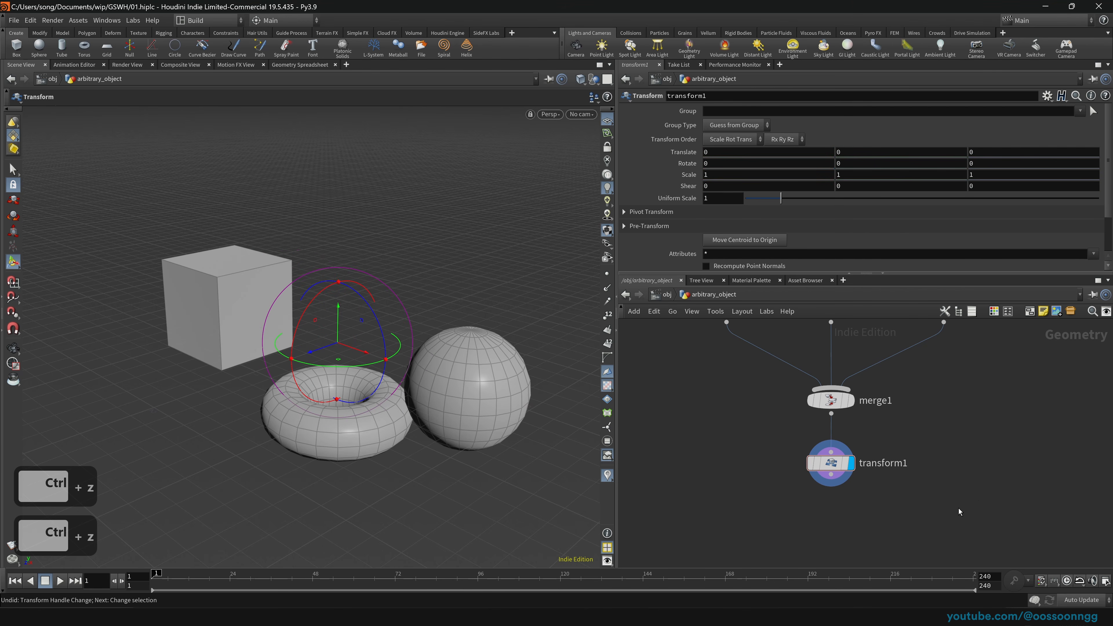
middle_drag(960, 508, 845, 525)
scroll(832, 524, down, 1)
drag(731, 490, 935, 477)
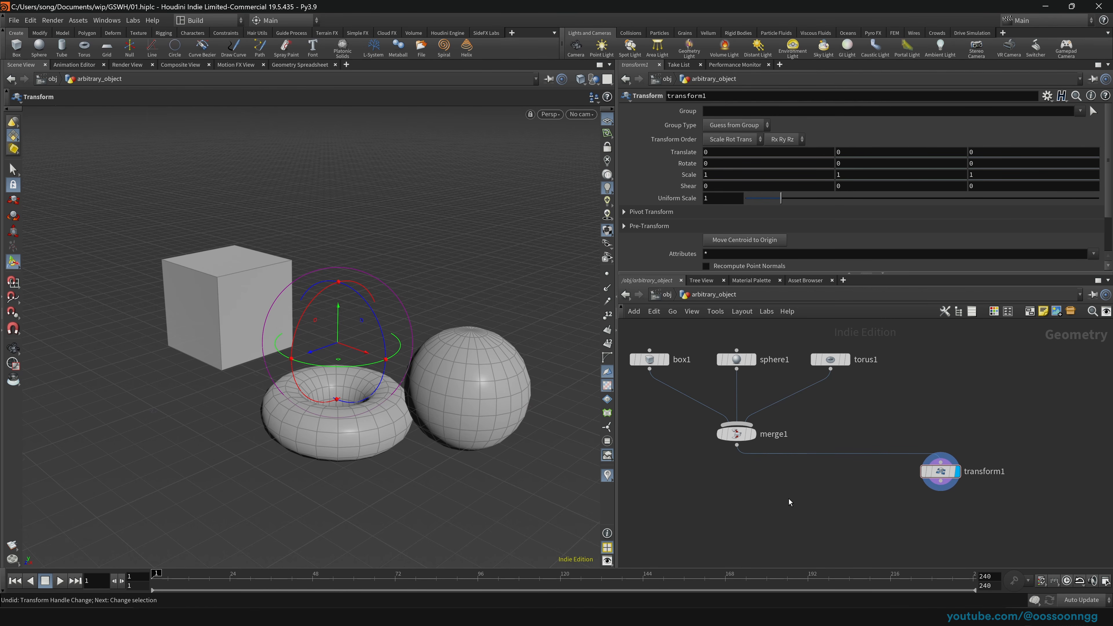
drag(789, 499, 1020, 390)
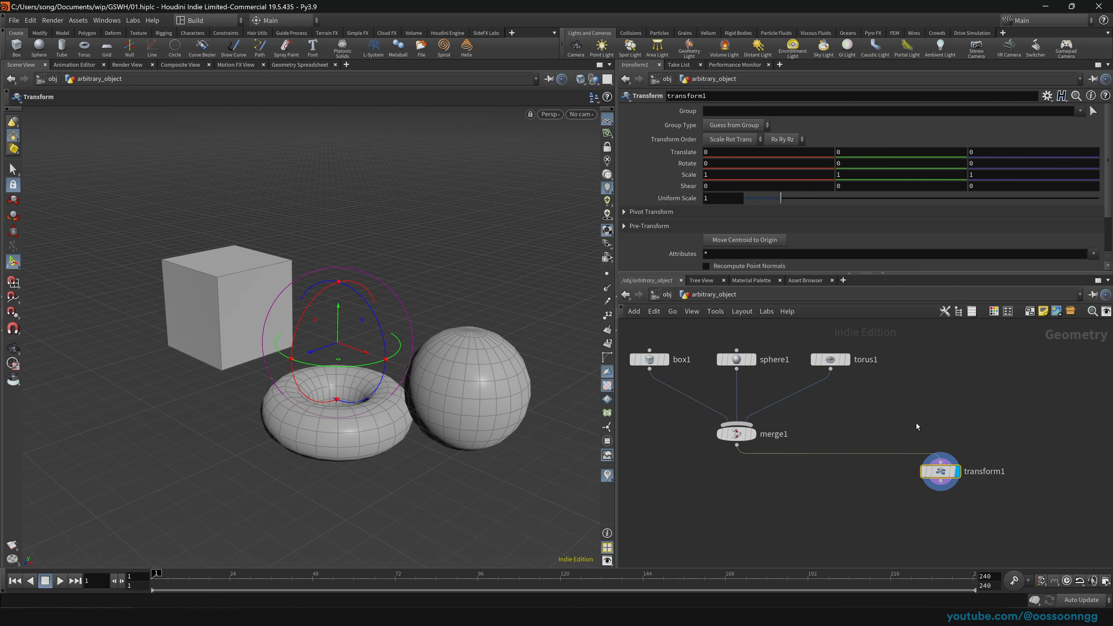
Step: Set transform1's uniform scale to 0.64 and translate X to 1.3326
drag(781, 198, 769, 204)
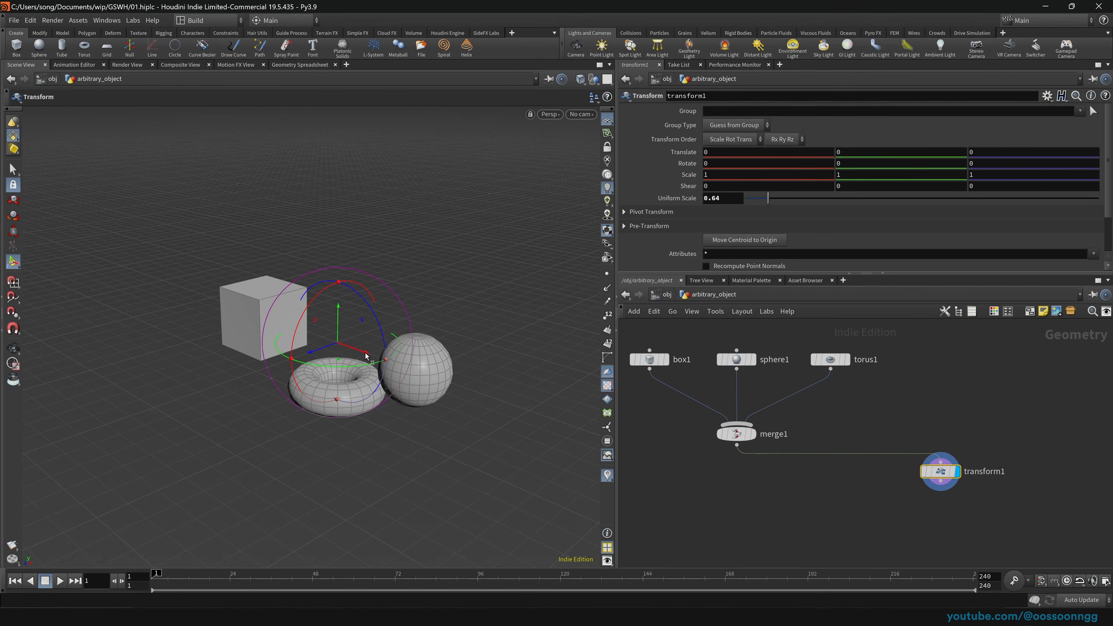
drag(367, 355, 476, 423)
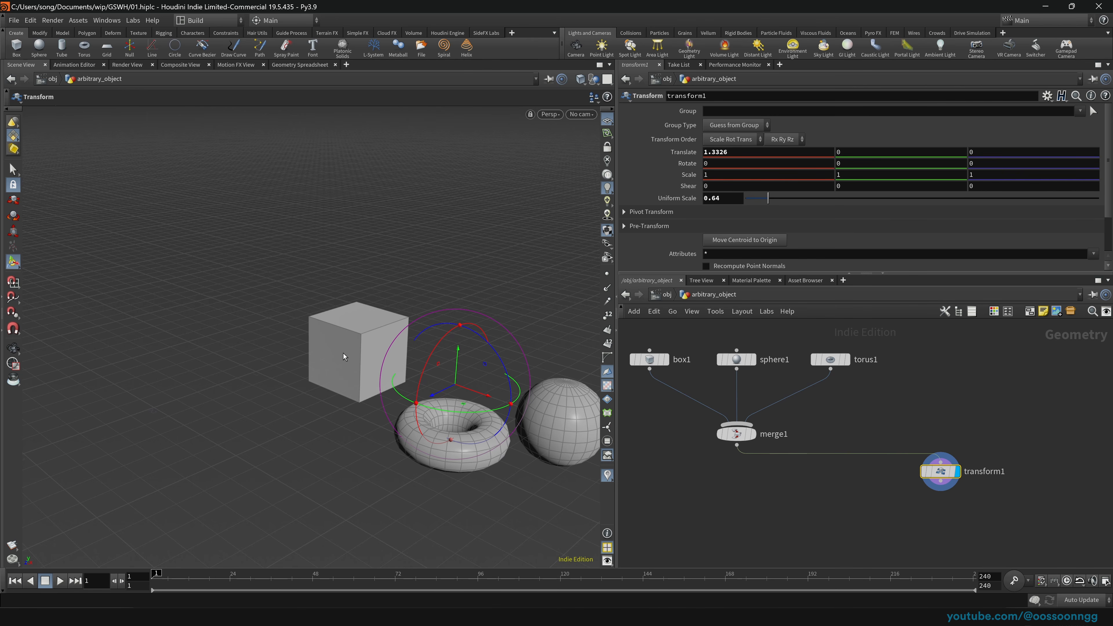
key(space)
middle_drag(344, 354, 266, 298)
mouse_move(267, 298)
mouse_down()
mouse_move(455, 282)
mouse_move(272, 315)
mouse_up()
drag(467, 343, 396, 357)
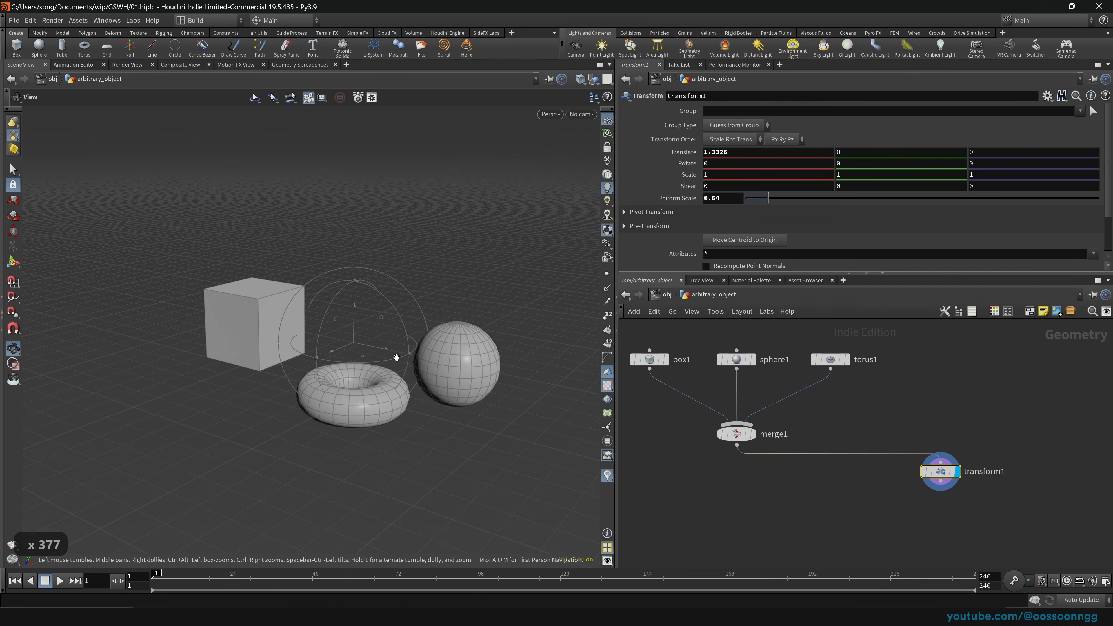
Step: Orbit, pan and dolly the viewport to inspect the scaled and shifted shapes
drag(216, 293, 279, 320)
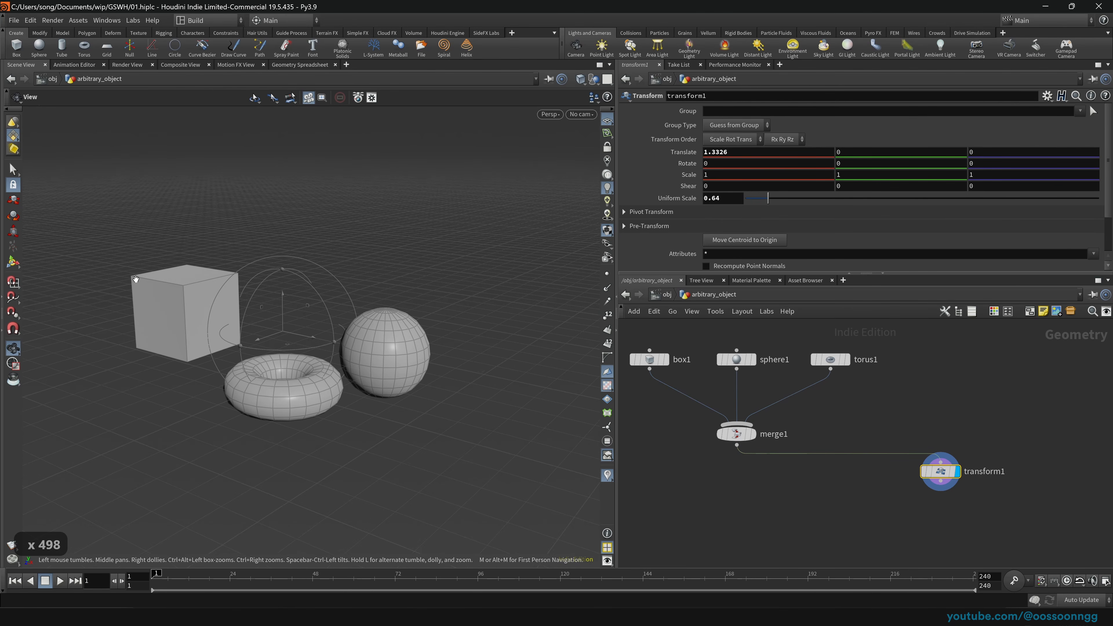
mouse_move(137, 280)
mouse_down()
mouse_move(149, 280)
mouse_move(118, 303)
mouse_move(158, 272)
mouse_move(303, 274)
mouse_move(107, 283)
mouse_move(136, 291)
mouse_up()
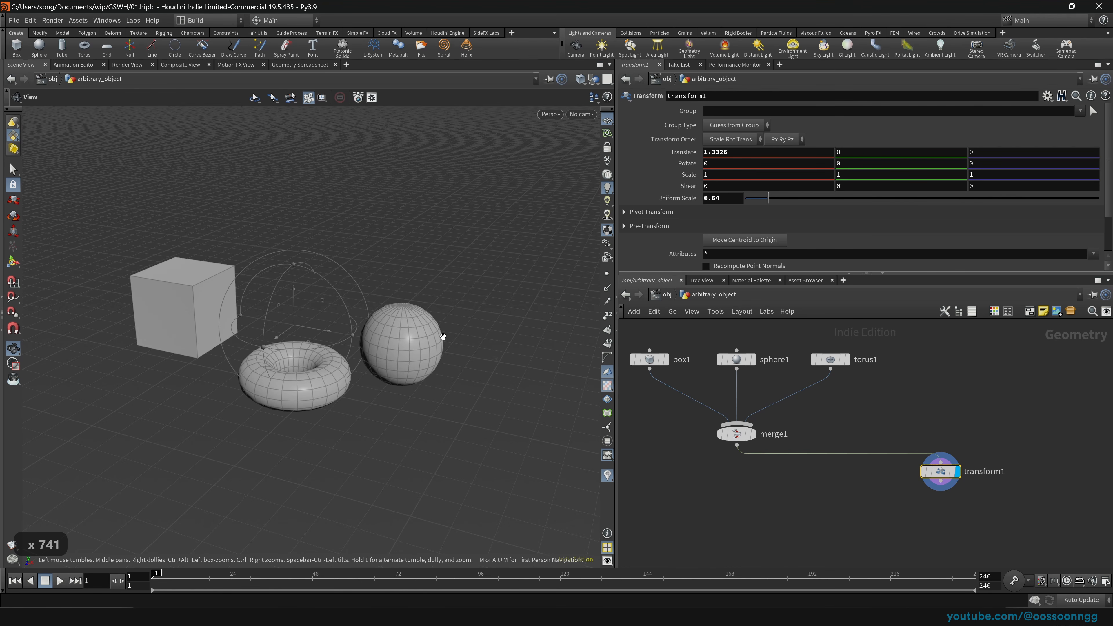
drag(439, 345, 415, 334)
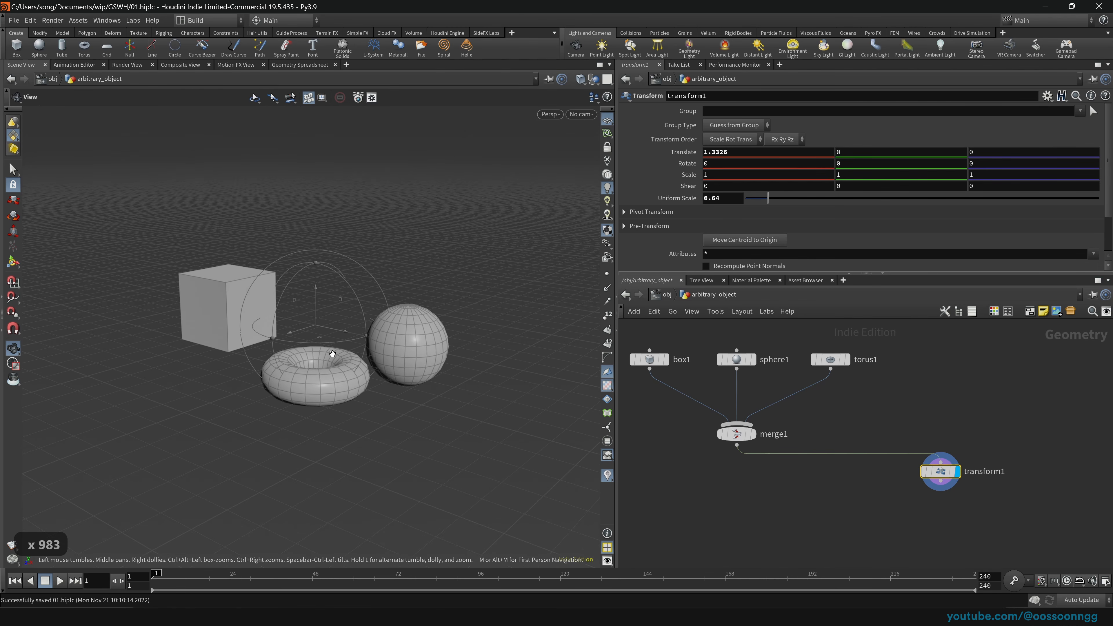
mouse_move(332, 353)
right_down()
mouse_move(497, 315)
mouse_move(387, 340)
mouse_move(372, 356)
mouse_move(513, 347)
mouse_move(236, 368)
mouse_move(648, 368)
mouse_move(402, 164)
mouse_move(414, 414)
mouse_move(434, 395)
mouse_move(547, 351)
mouse_move(458, 333)
mouse_move(330, 360)
right_up()
key(t)
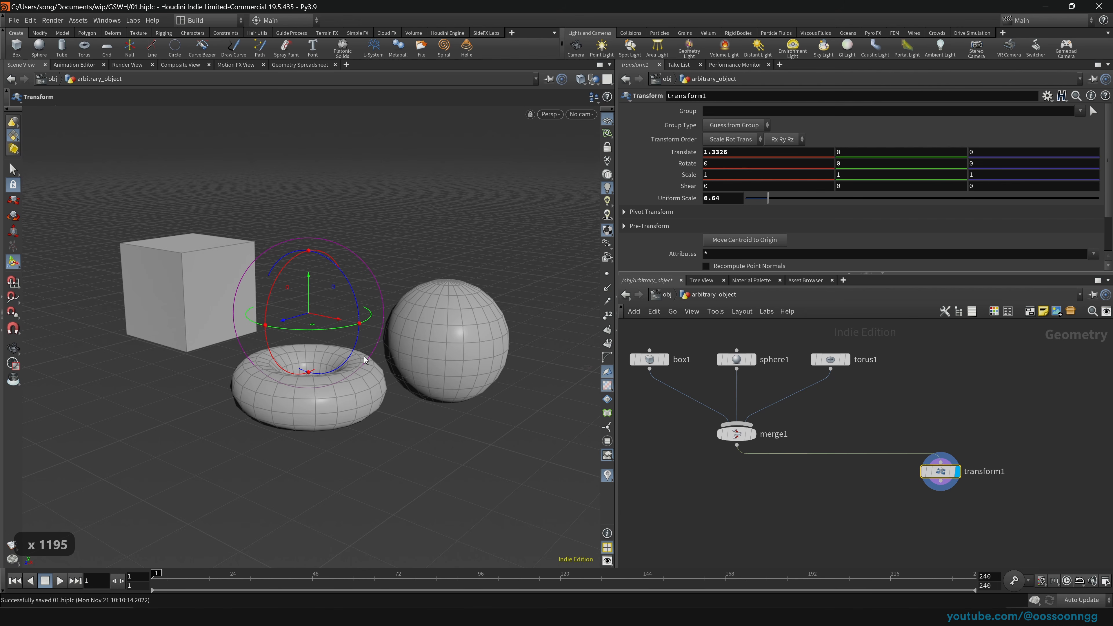
key(space)
middle_drag(365, 360, 386, 317)
drag(385, 317, 333, 353)
right_drag(333, 353, 305, 366)
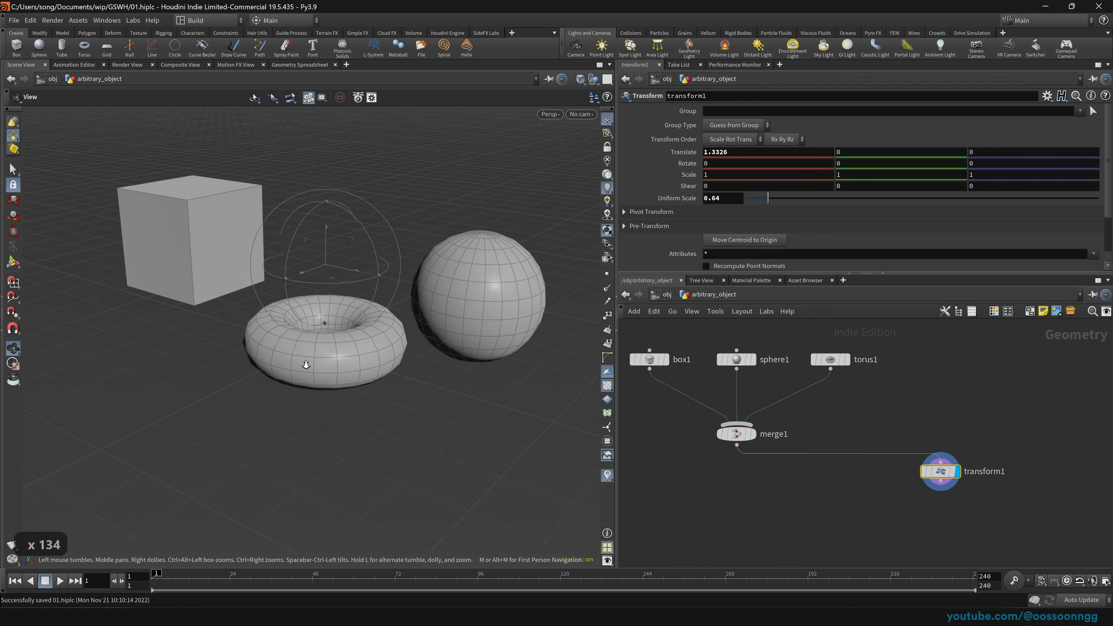
middle_drag(306, 365, 397, 377)
drag(397, 377, 355, 378)
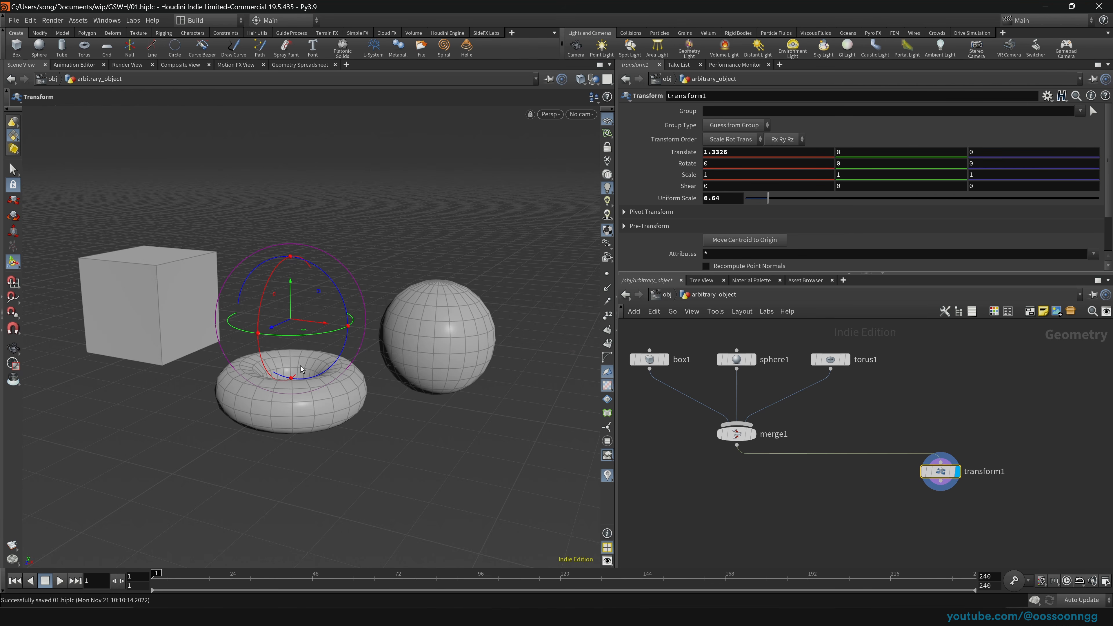
key(space)
mouse_move(299, 376)
mouse_down()
mouse_move(296, 417)
mouse_move(289, 390)
mouse_up()
mouse_move(290, 390)
right_down()
mouse_move(40, 410)
mouse_move(279, 404)
right_up()
middle_drag(278, 404, 247, 412)
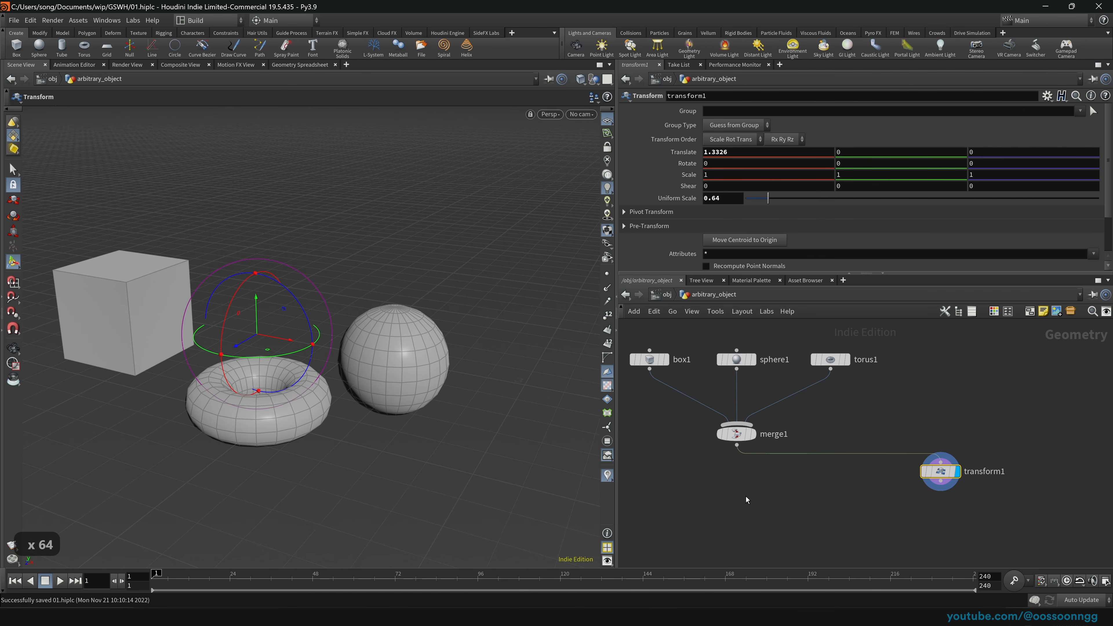
Step: Pan and zoom out the network editor, nudging transform1 slightly down
middle_drag(746, 497, 842, 507)
middle_drag(964, 488, 951, 489)
drag(1000, 477, 1002, 480)
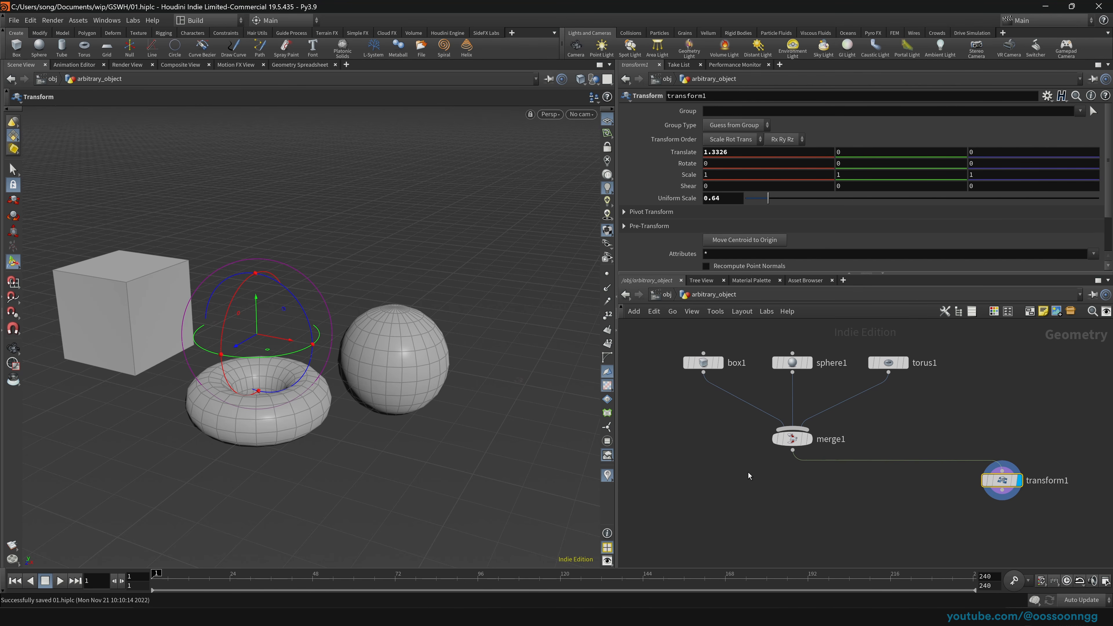
middle_drag(739, 485, 688, 465)
right_drag(859, 477, 816, 488)
middle_drag(819, 488, 815, 514)
click(667, 295)
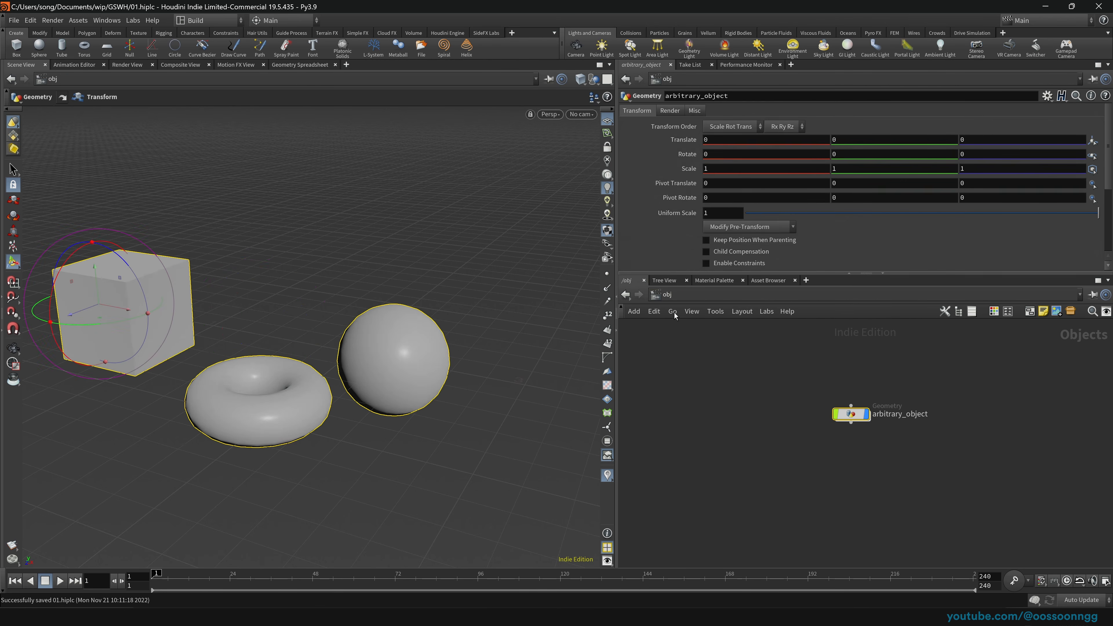
key(Return)
scroll(816, 508, down, 2)
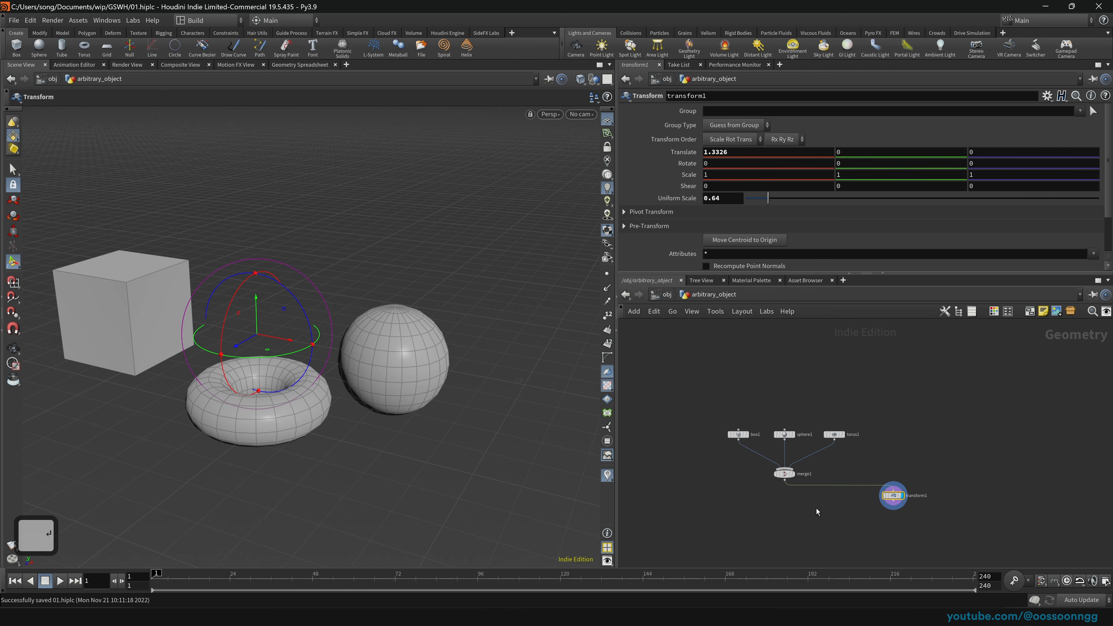
scroll(822, 508, up, 4)
middle_drag(809, 503, 831, 481)
right_drag(829, 481, 841, 482)
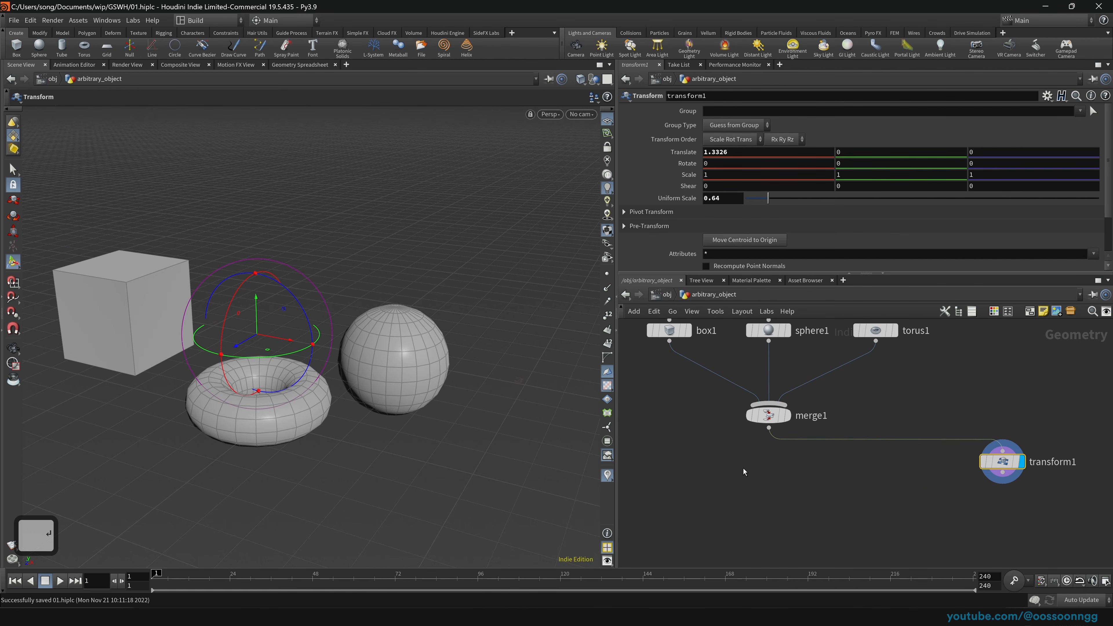
drag(1004, 468, 1032, 468)
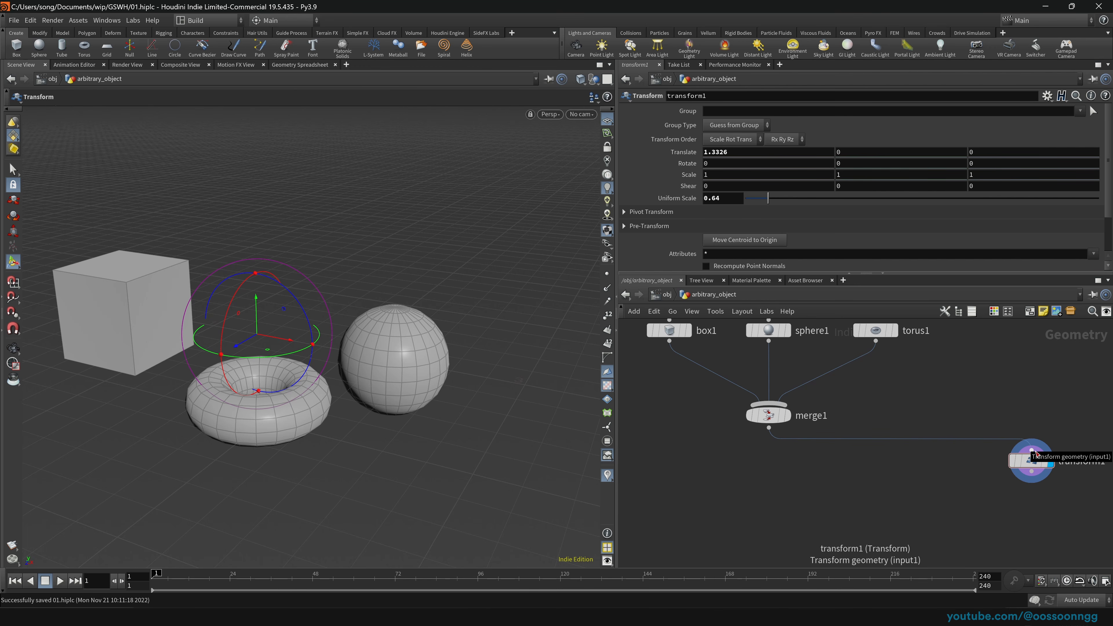
mouse_move(1033, 451)
mouse_down()
mouse_move(1027, 419)
mouse_move(1034, 453)
mouse_up()
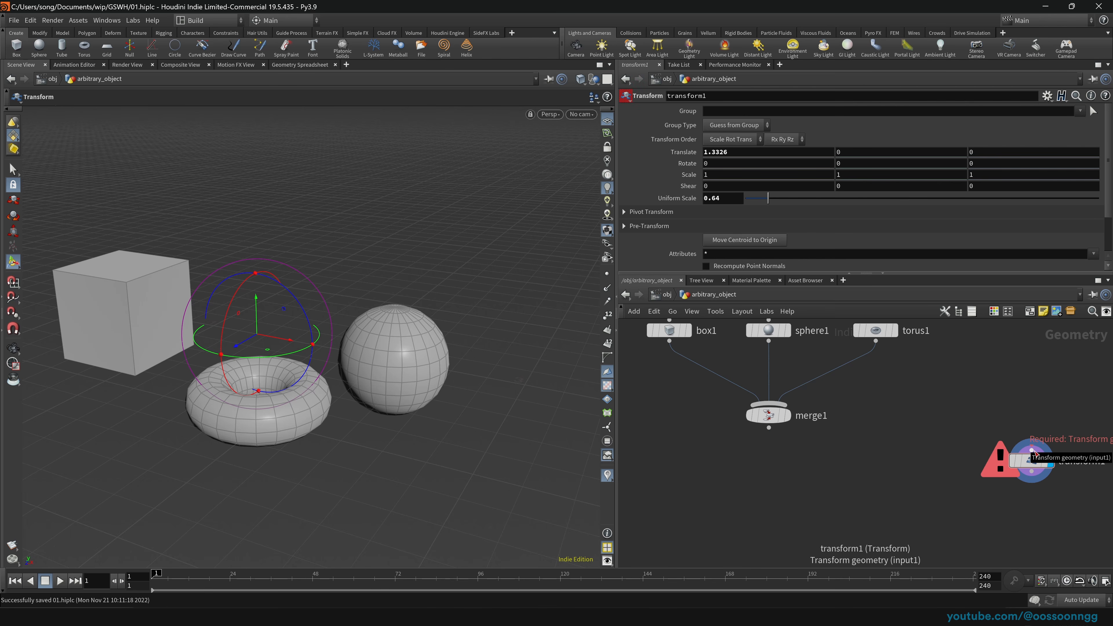
drag(1034, 452, 769, 428)
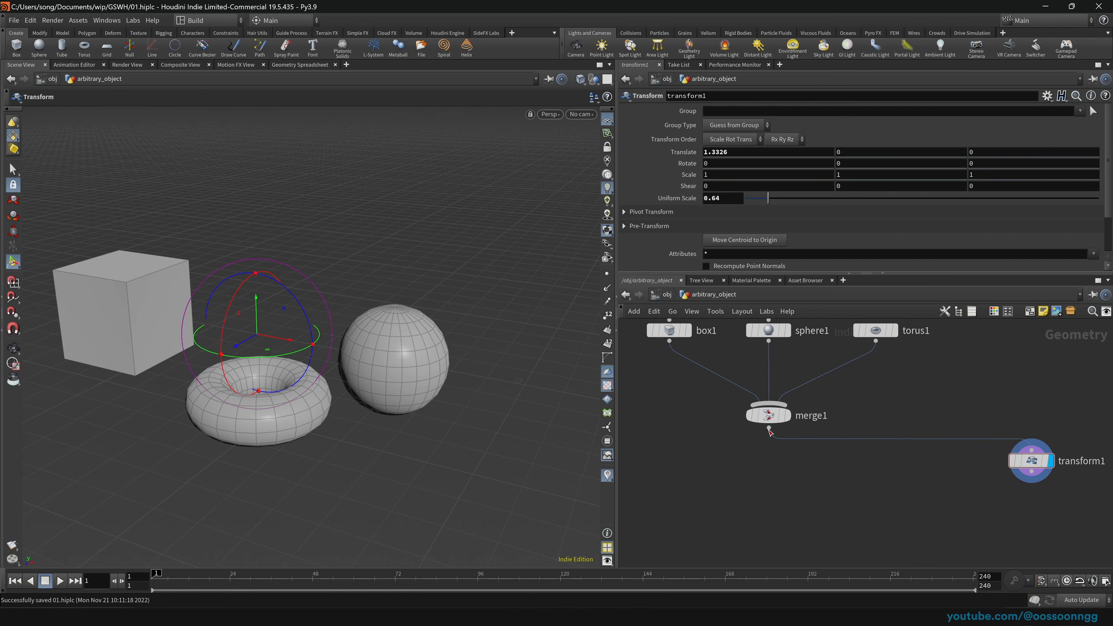
click(1018, 450)
click(977, 401)
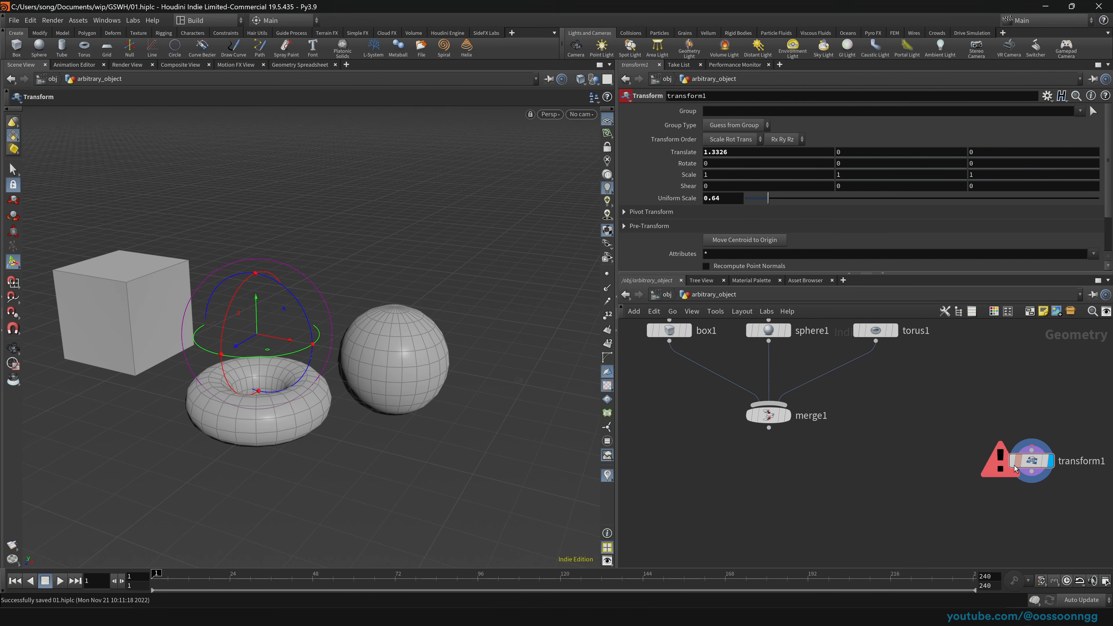
click(768, 427)
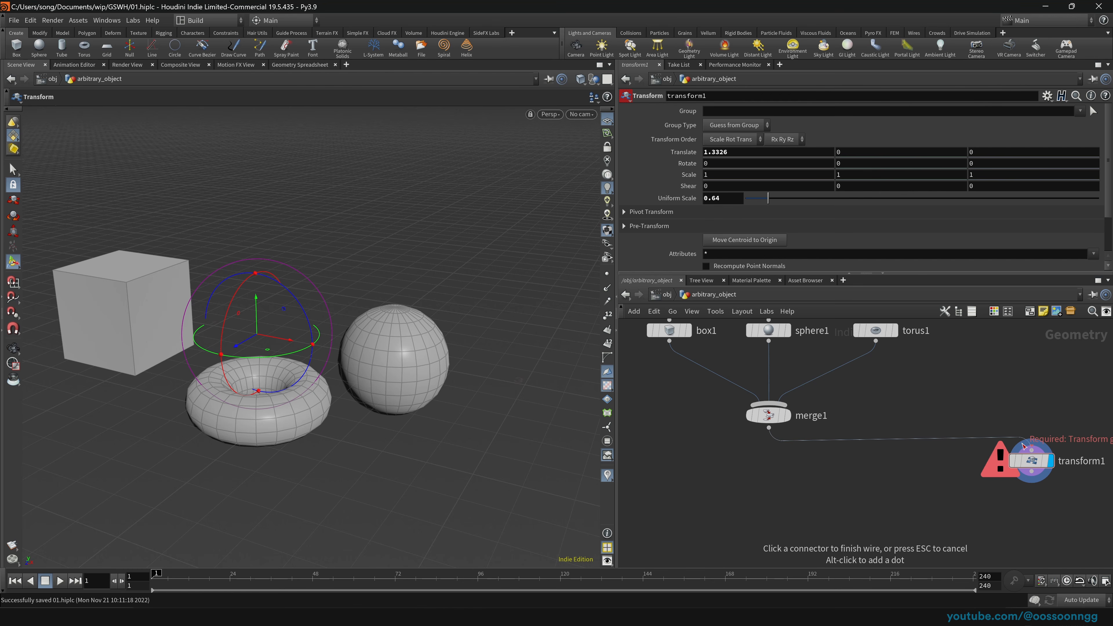
click(1031, 451)
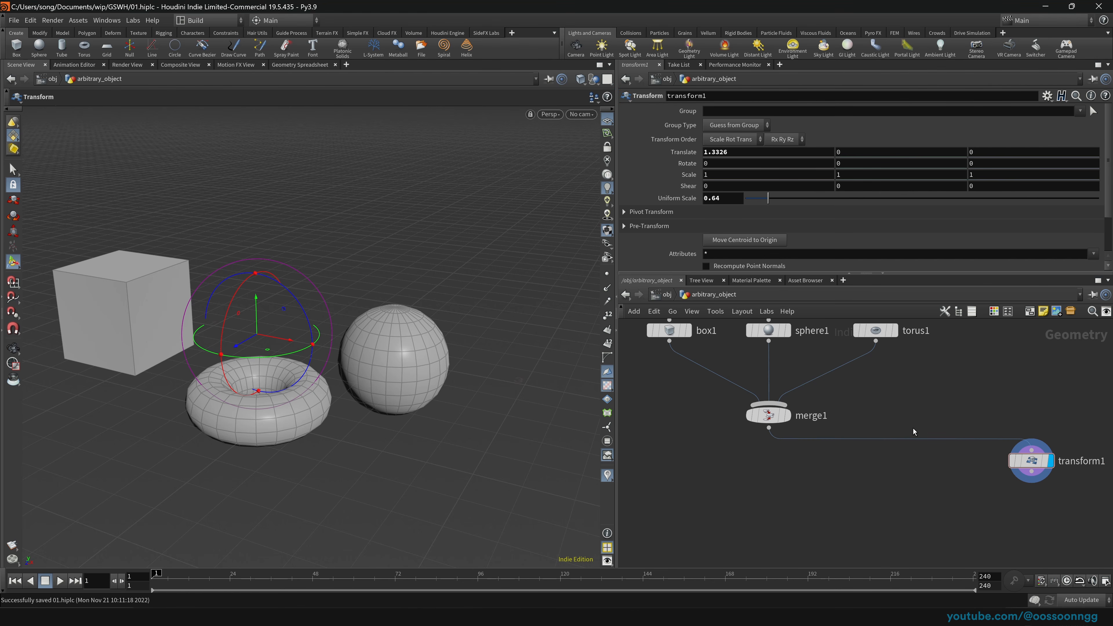
middle_drag(945, 479, 949, 487)
scroll(949, 487, down, 1)
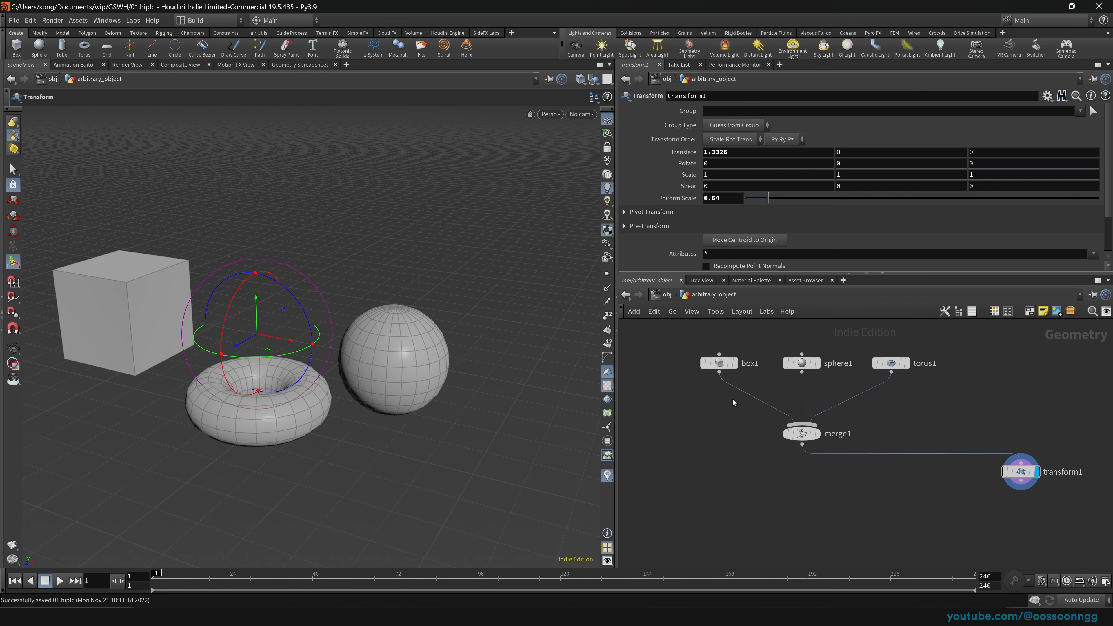
key(y)
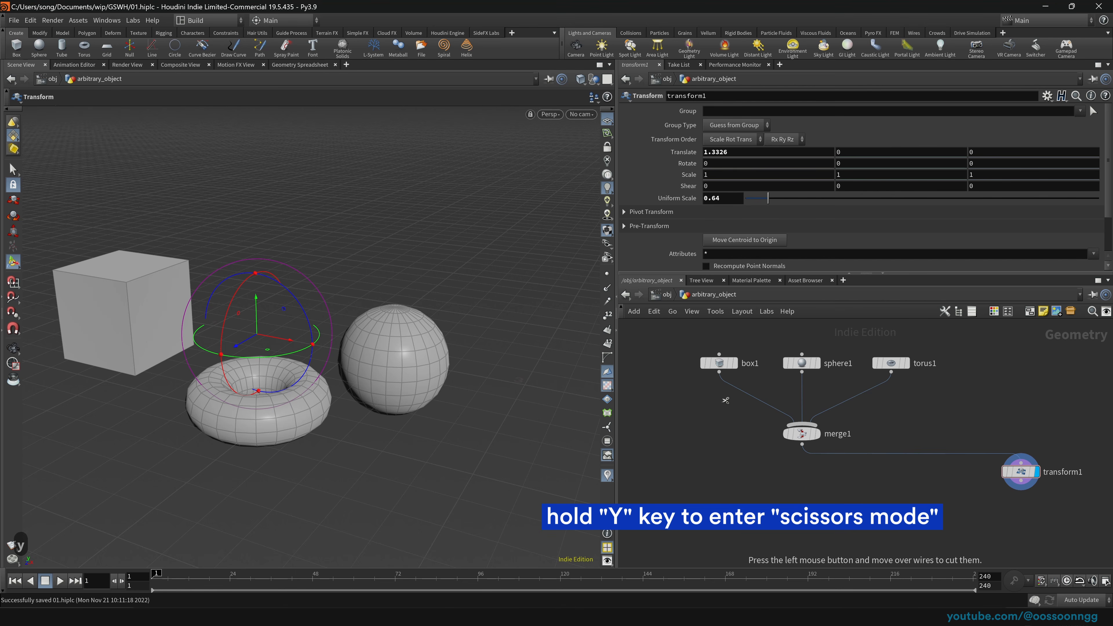
drag(687, 392, 928, 404)
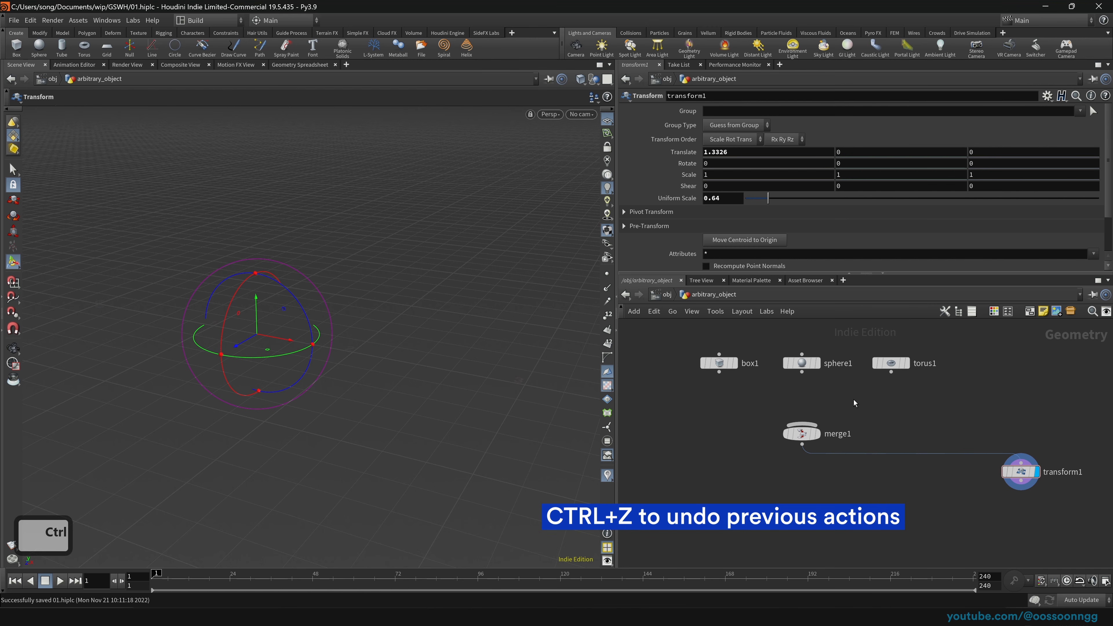
key(ctrl+z)
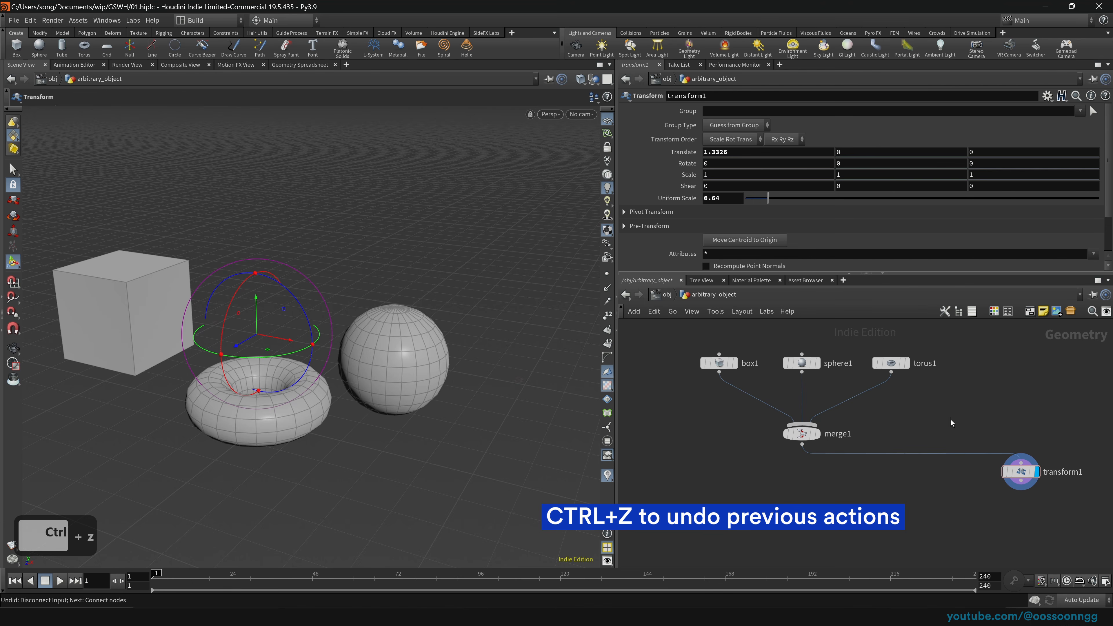
key(y)
drag(970, 411, 972, 475)
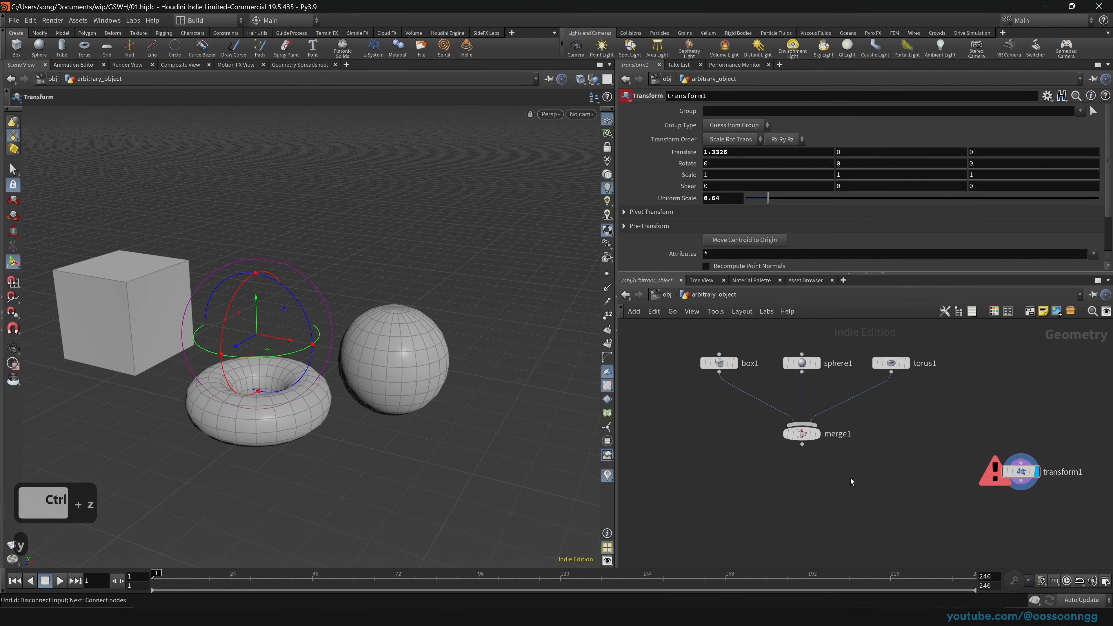
mouse_move(801, 436)
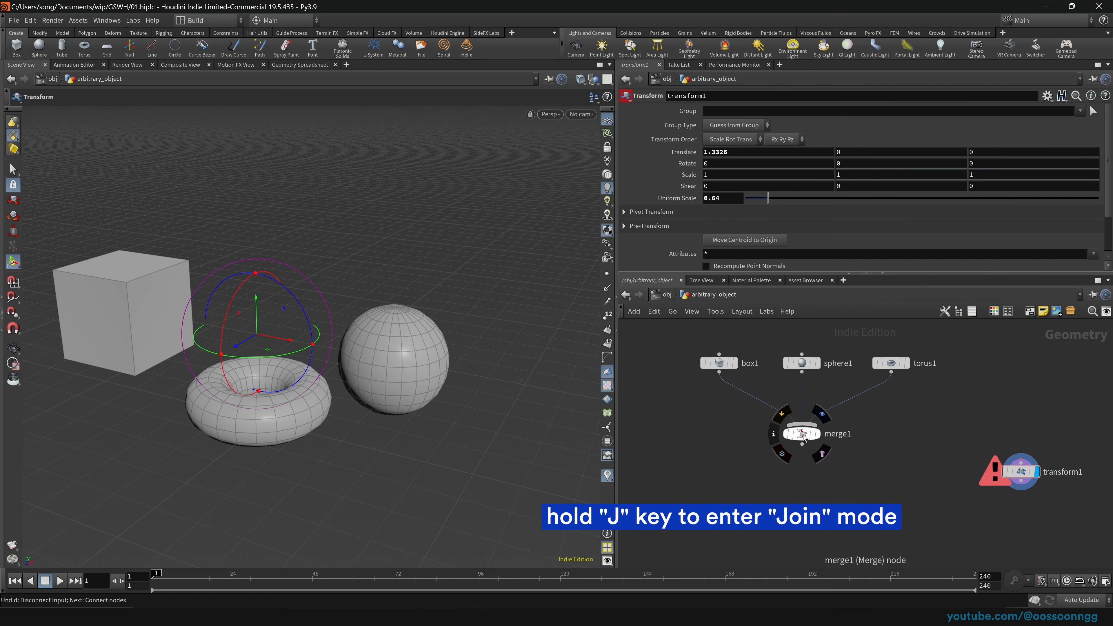
key(j)
drag(803, 437, 1012, 471)
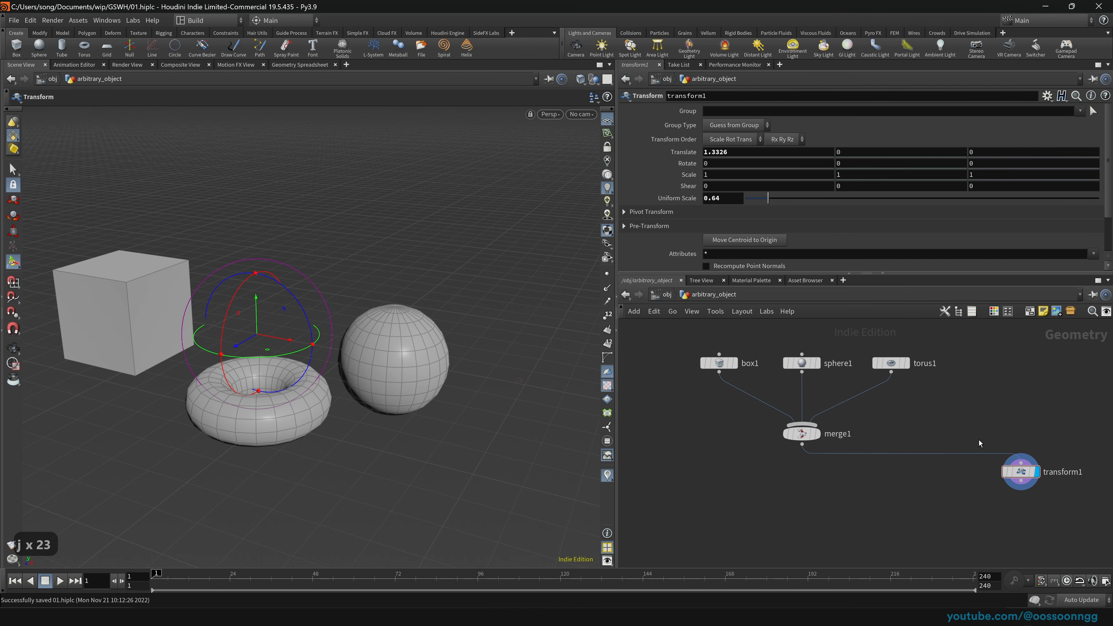
key(u)
key(i)
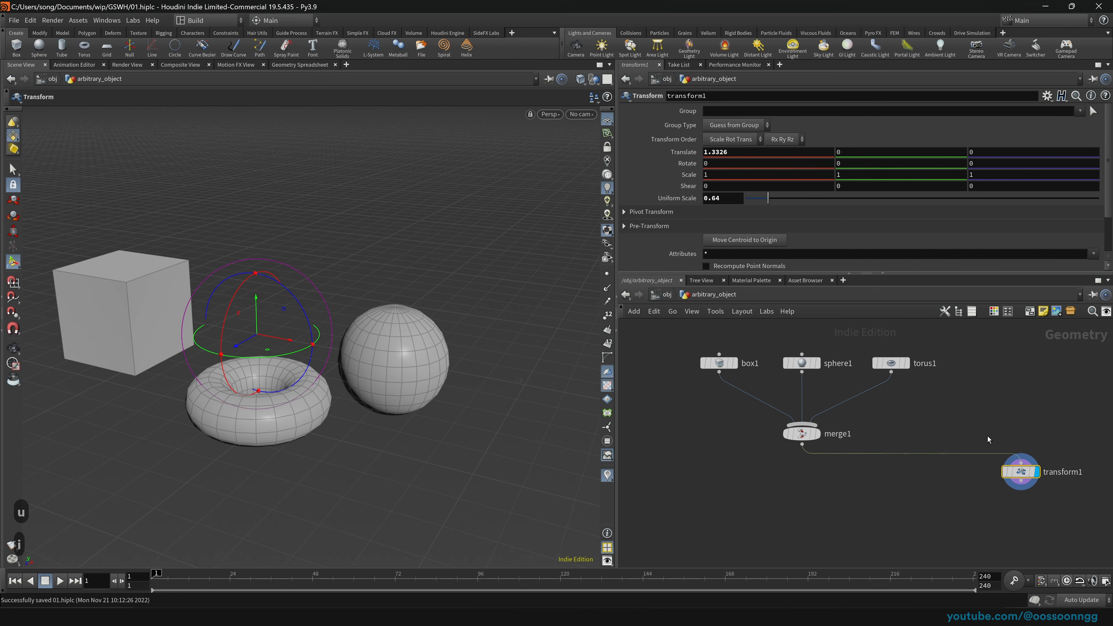
key(y)
mouse_move(987, 436)
mouse_down()
mouse_move(826, 445)
mouse_move(1016, 458)
mouse_up()
key(y)
drag(919, 439, 939, 471)
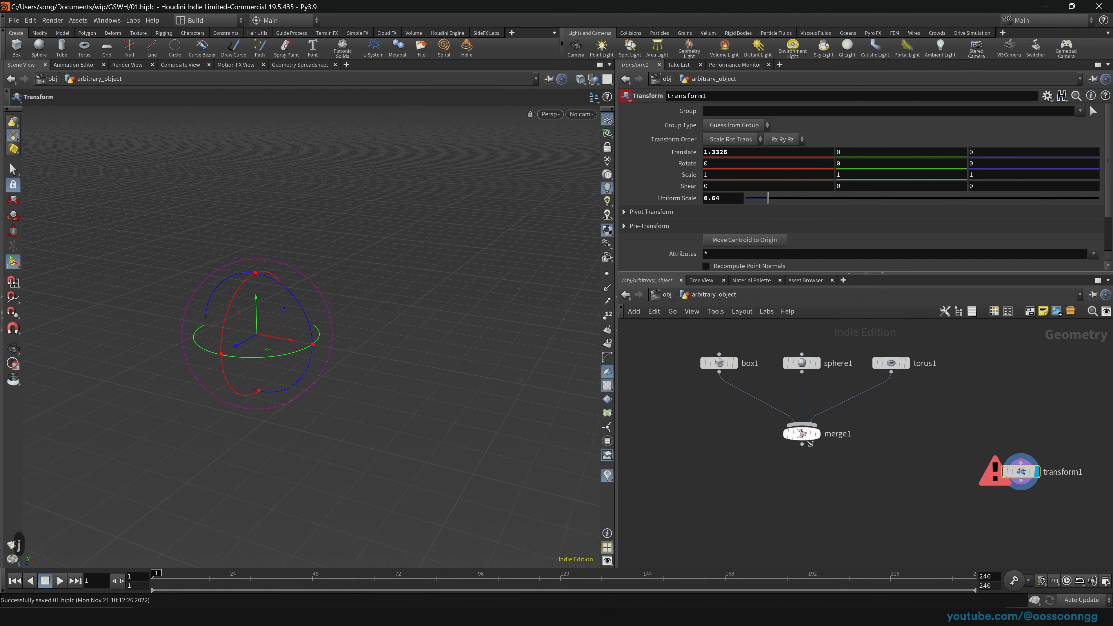
drag(802, 444, 1020, 472)
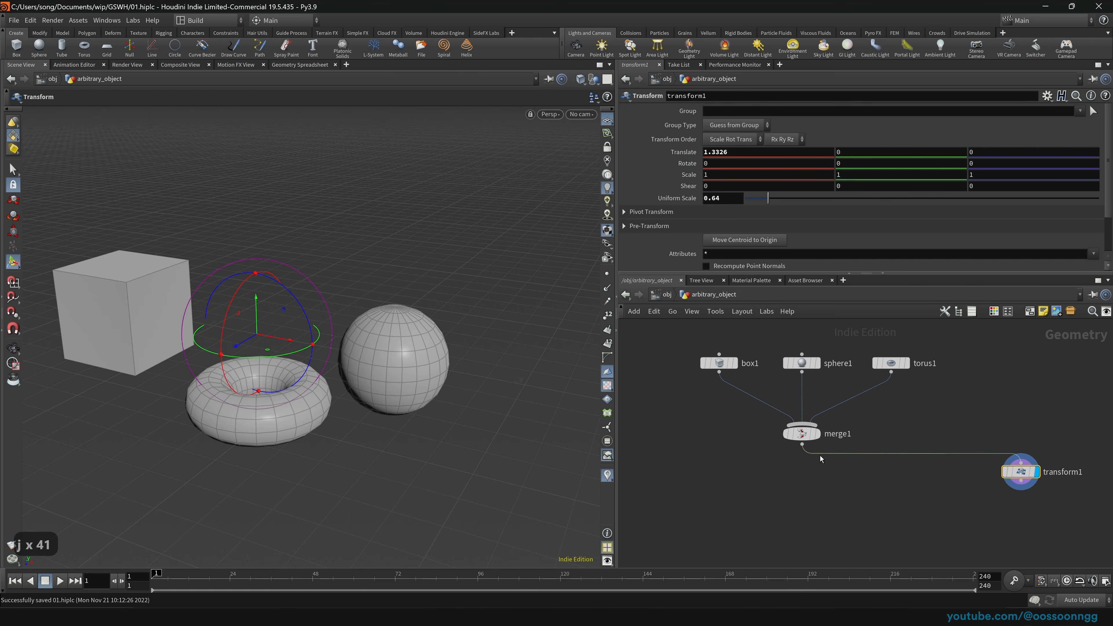
key(y)
drag(960, 439, 958, 460)
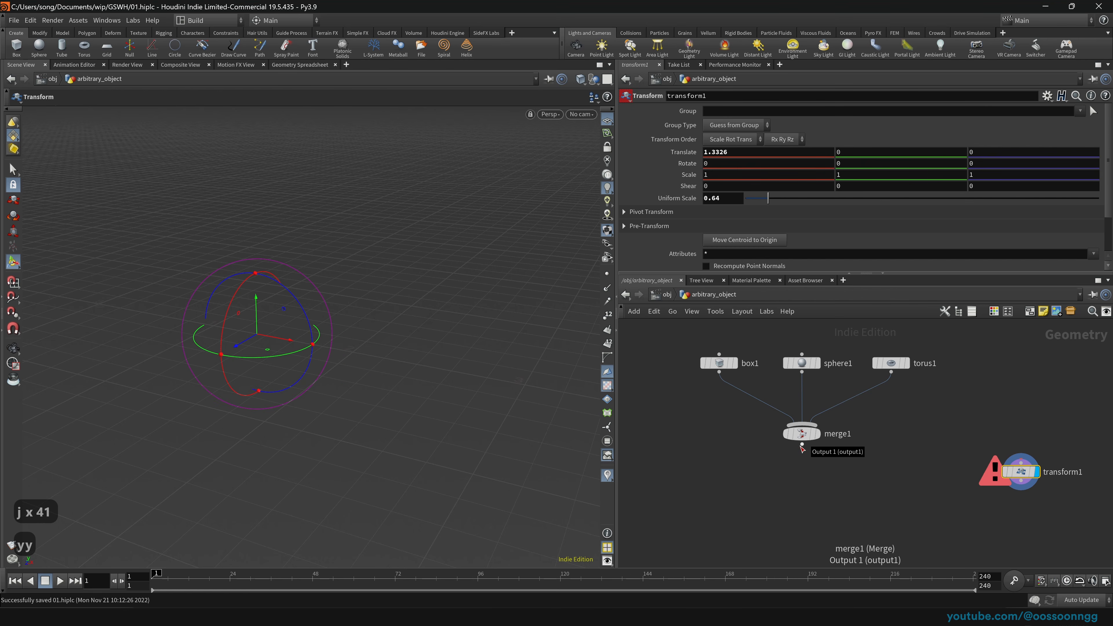
drag(802, 447, 1000, 463)
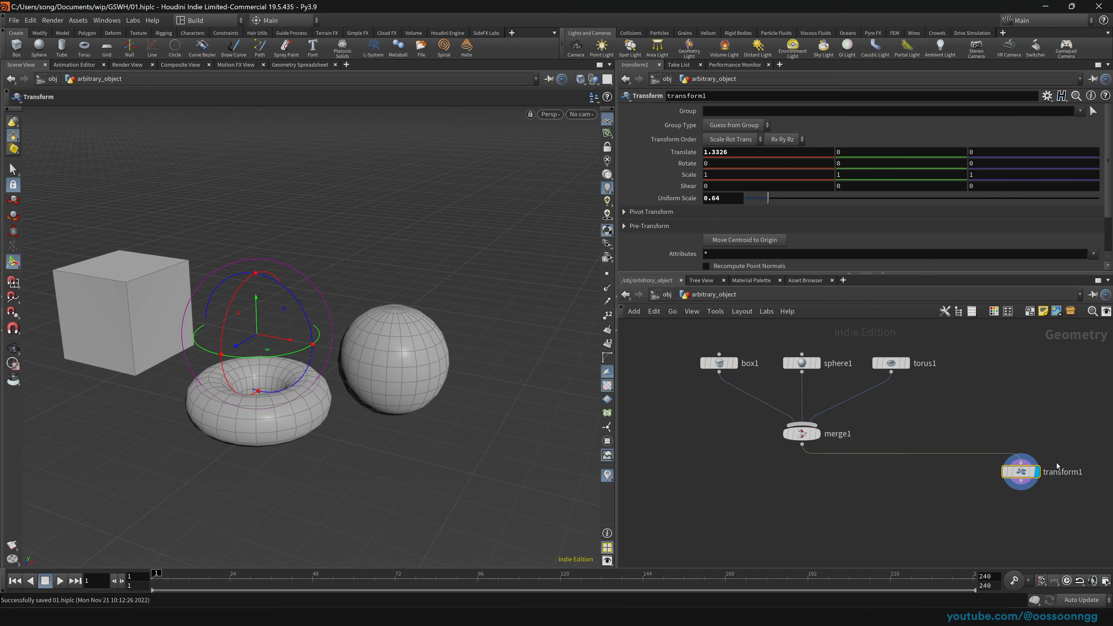
middle_drag(834, 509, 789, 474)
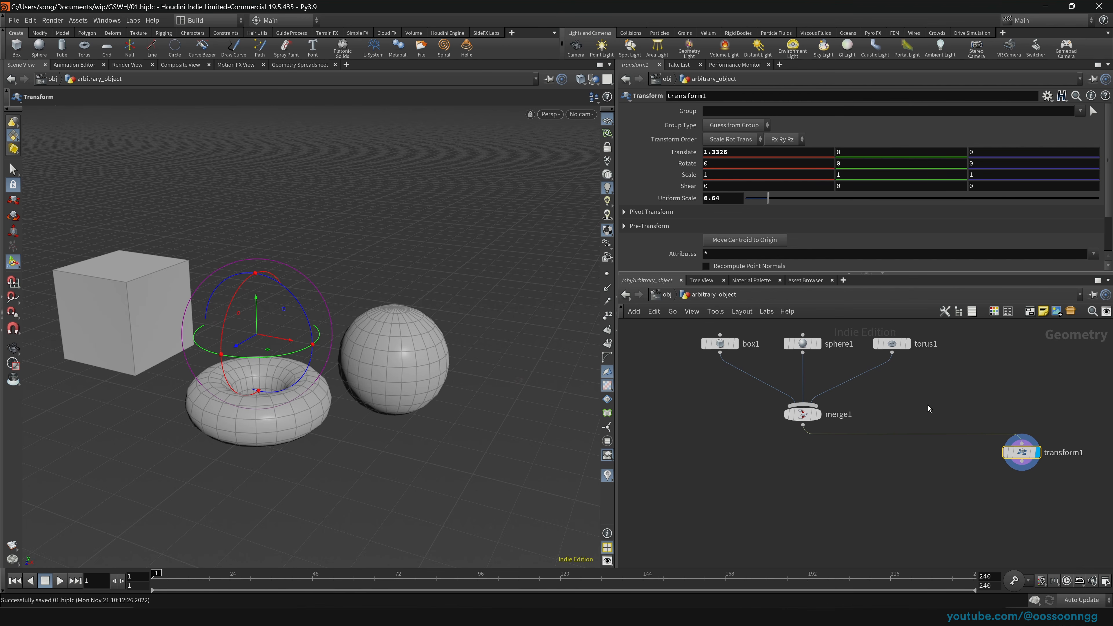
Step: Add transform2 from merge1's output, then cut its wires and move it to the right
click(802, 425)
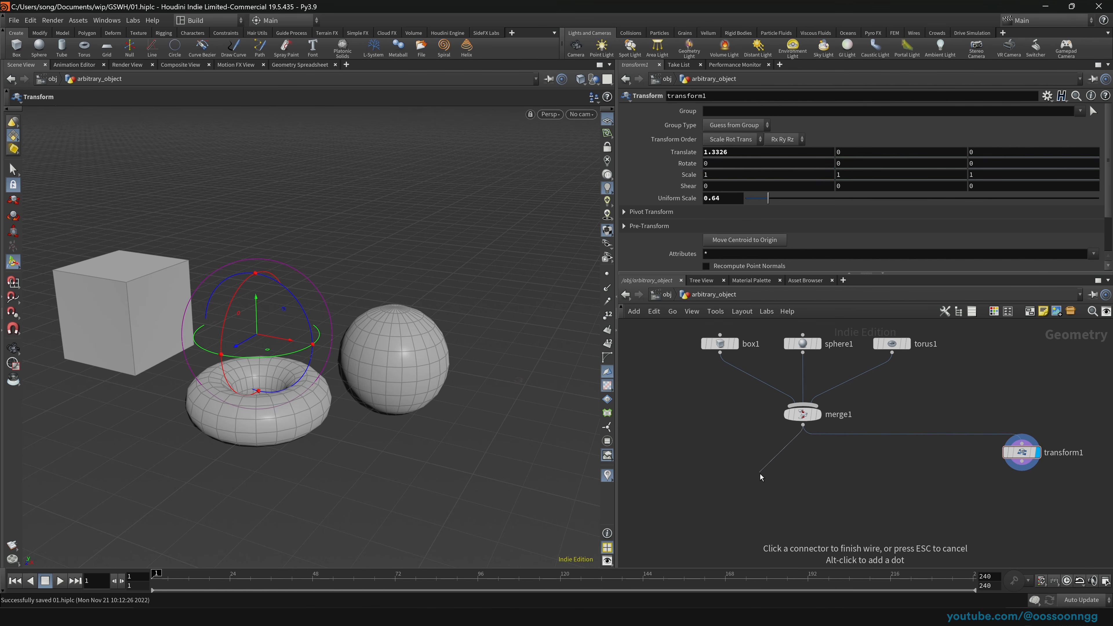
click(777, 447)
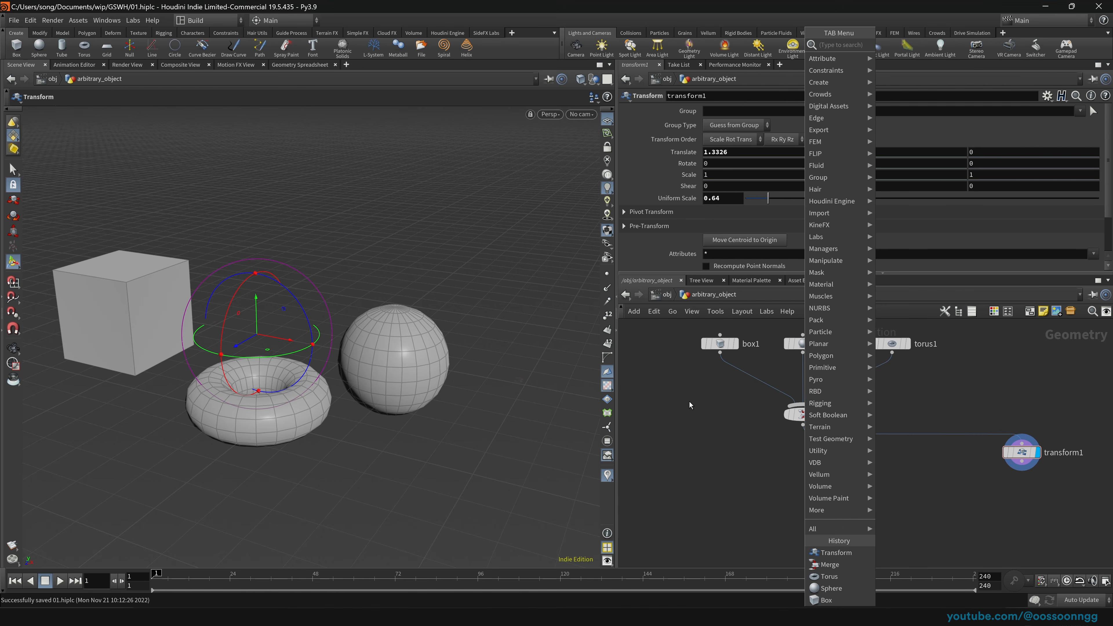
text(tra)
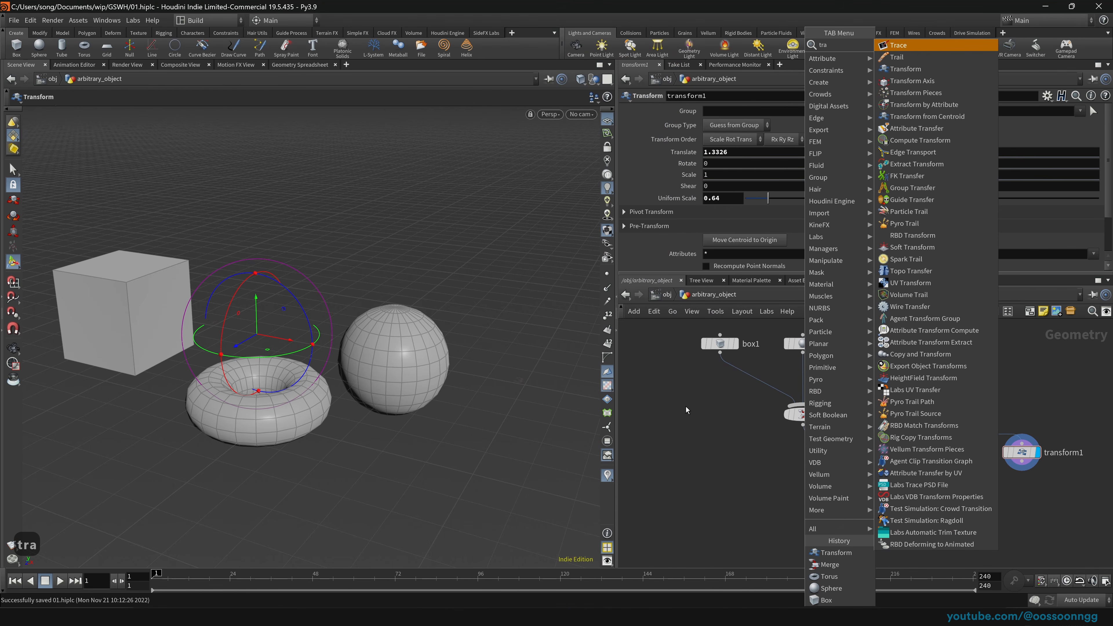
text(nsf)
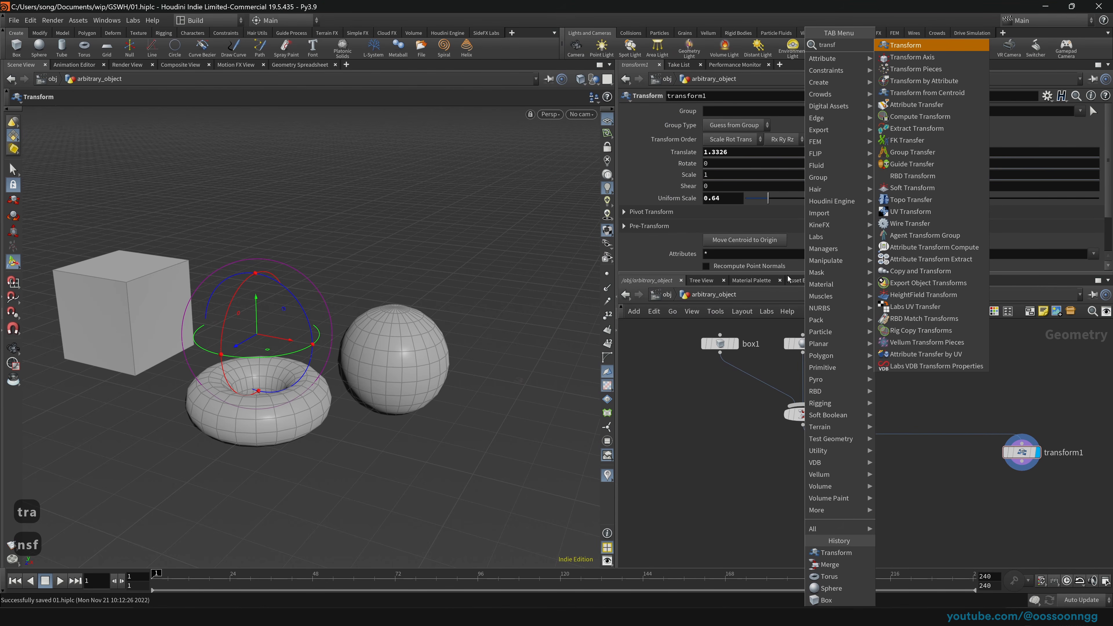
click(914, 48)
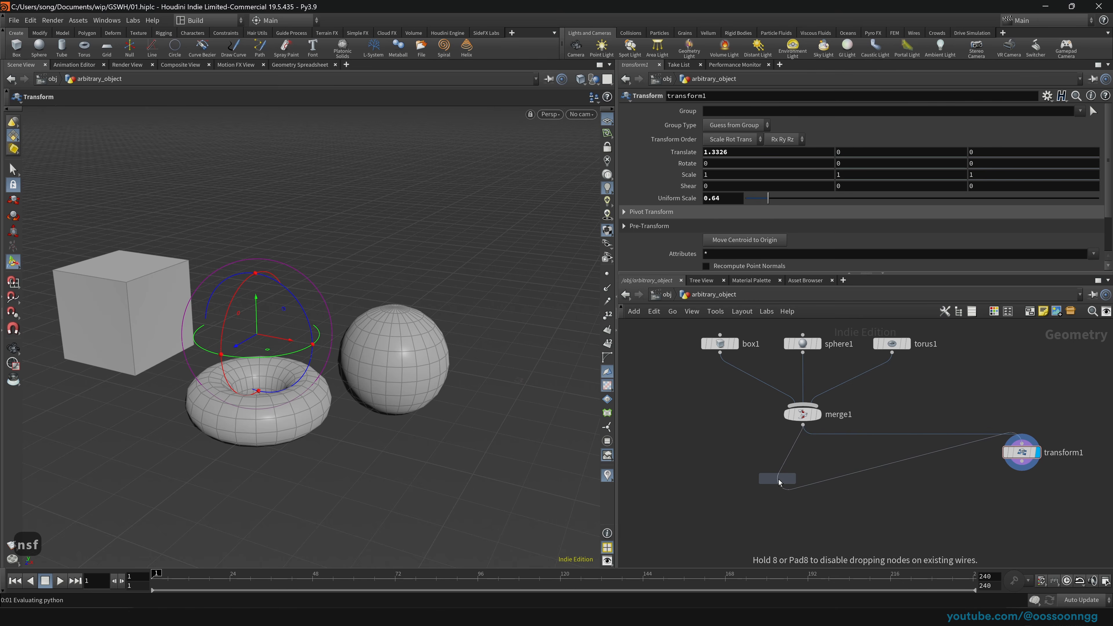
click(777, 477)
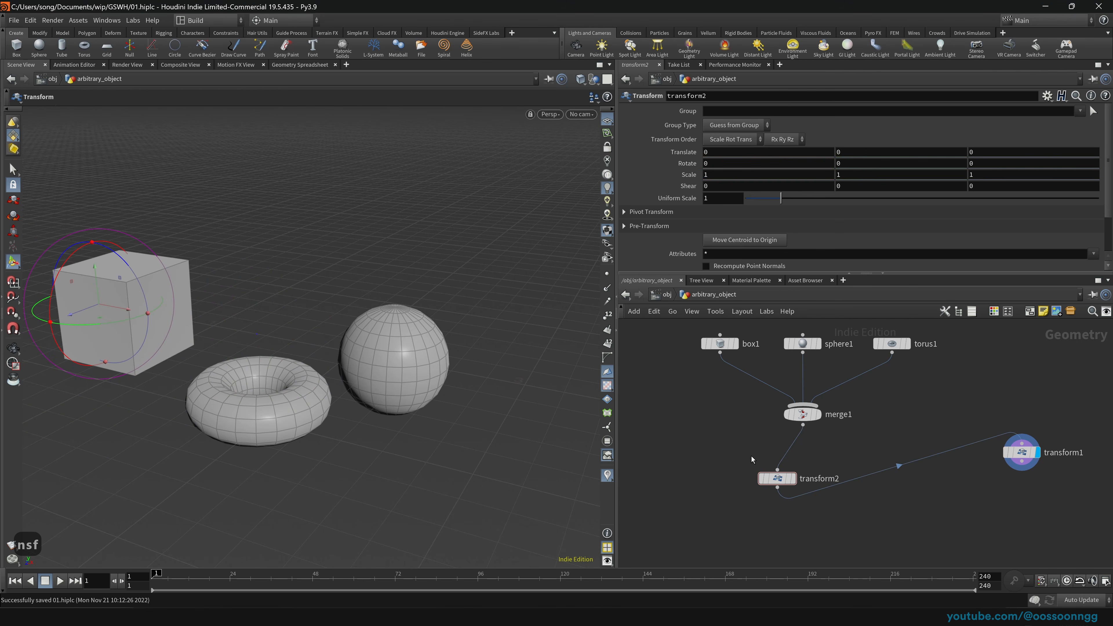
key(y)
drag(751, 456, 850, 495)
drag(769, 480, 877, 477)
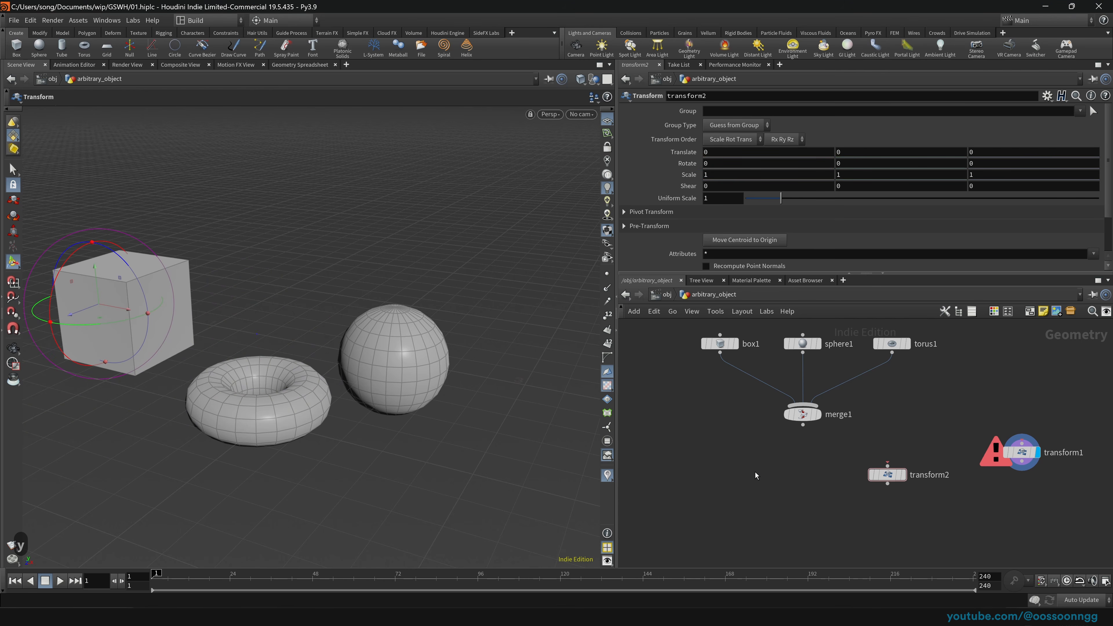
Step: Add transform3 wired from merge1, display it, save, and move it further left
key(Tab)
text(trans)
key(Return)
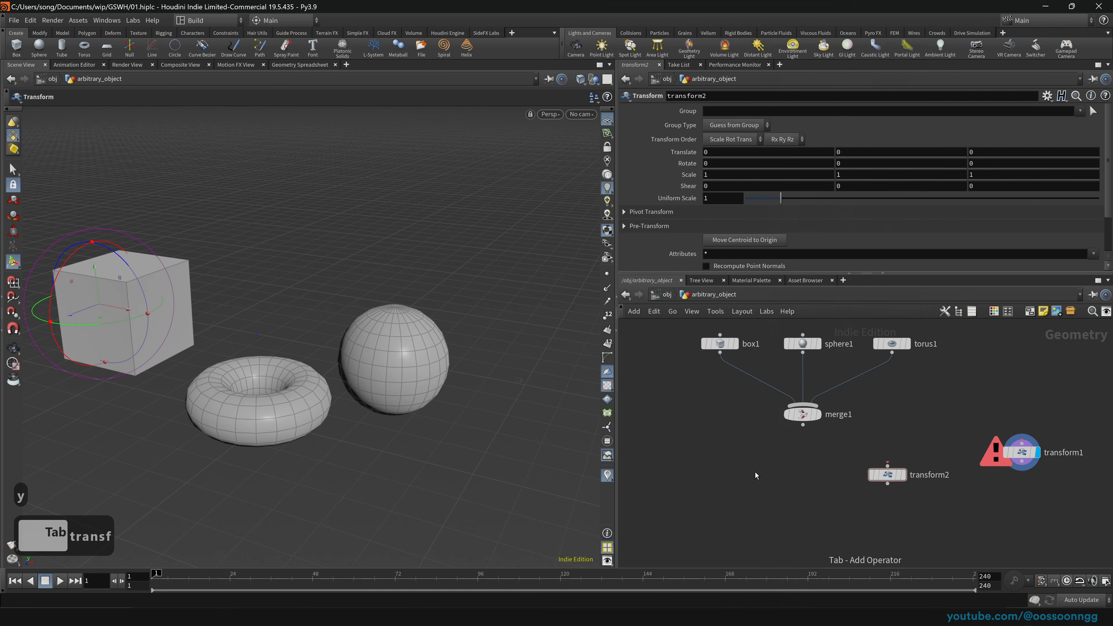
click(792, 475)
drag(788, 467, 802, 468)
click(808, 475)
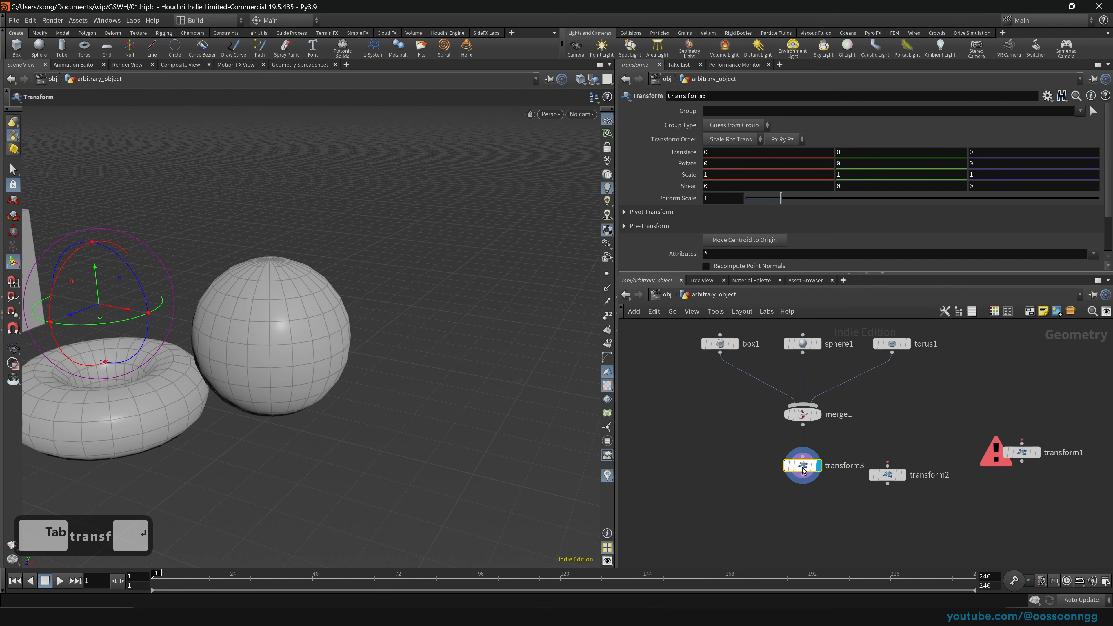
scroll(370, 386, down, 13)
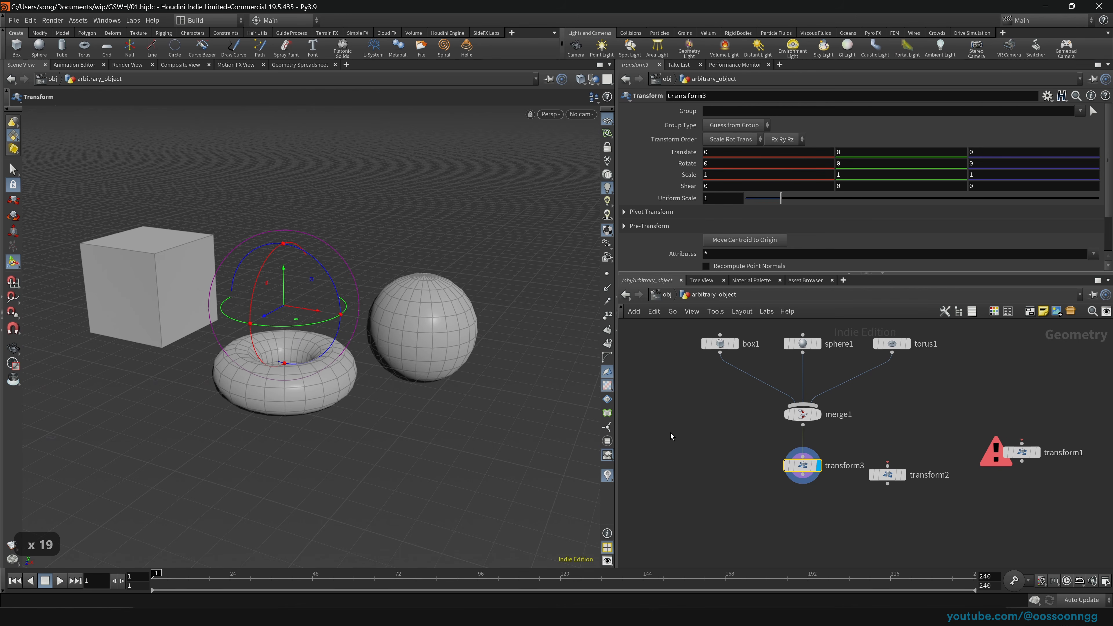
drag(716, 443, 1096, 561)
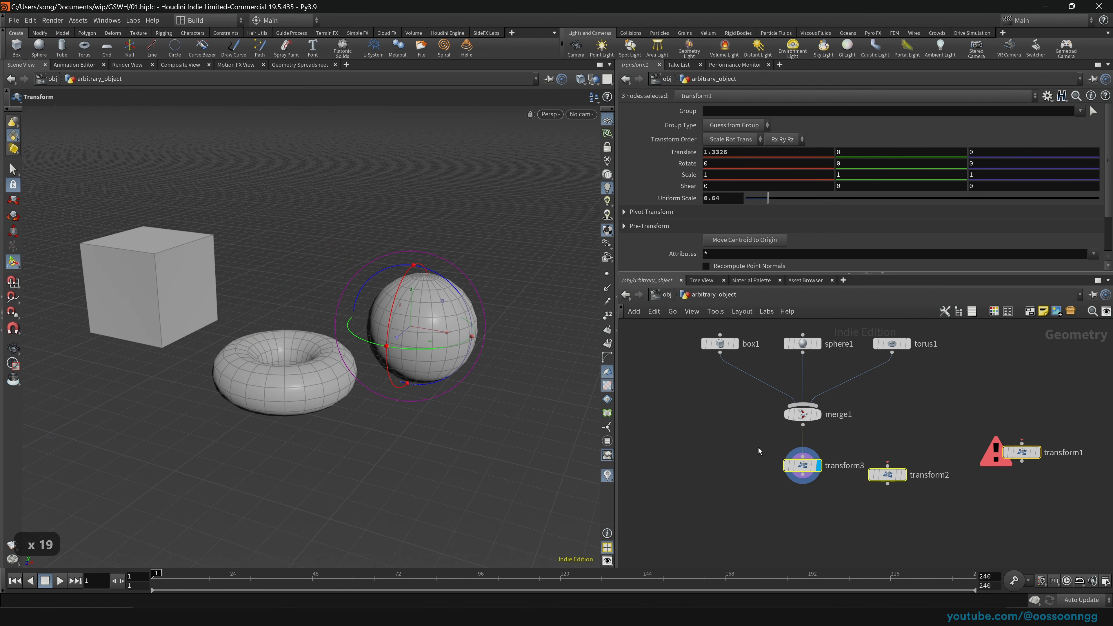
key(ctrl+s)
click(802, 465)
drag(802, 465, 682, 457)
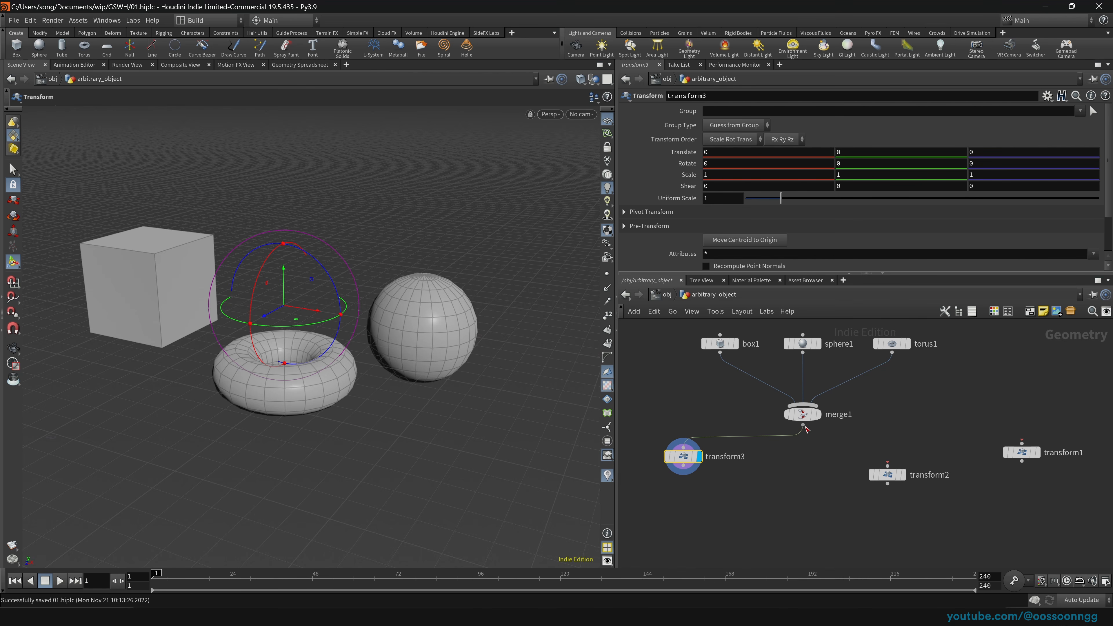
Step: Insert transform4 under merge1, then select and delete all four transform nodes
key(Tab)
text(transf)
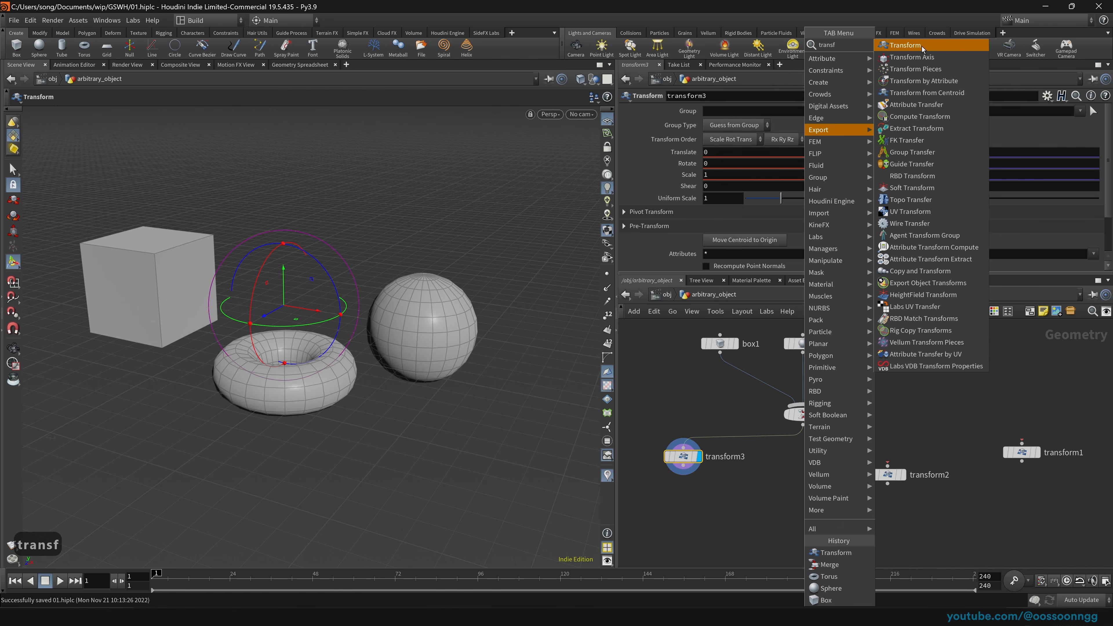
click(905, 45)
click(802, 493)
key(ctrl+s)
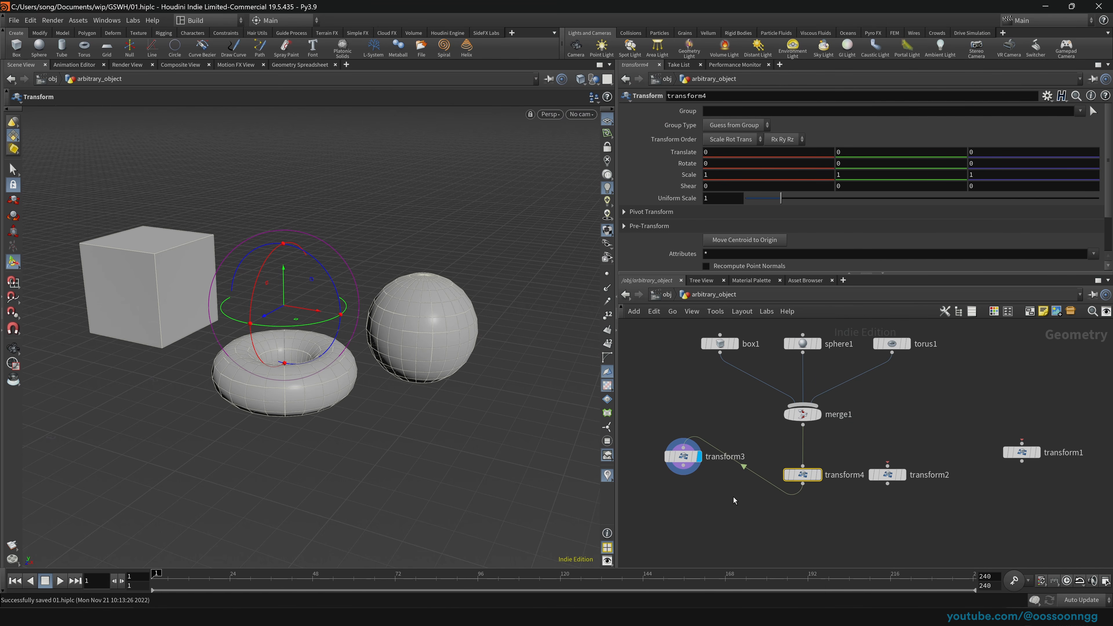
click(818, 475)
drag(667, 441, 1079, 537)
key(Delete)
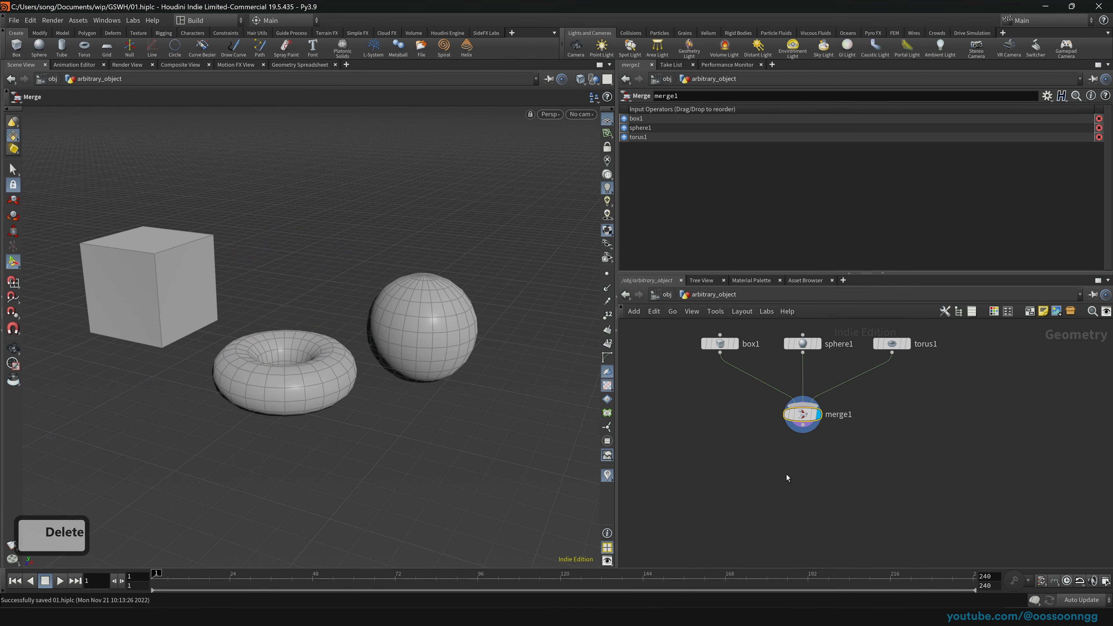
key(Tab)
text(transf)
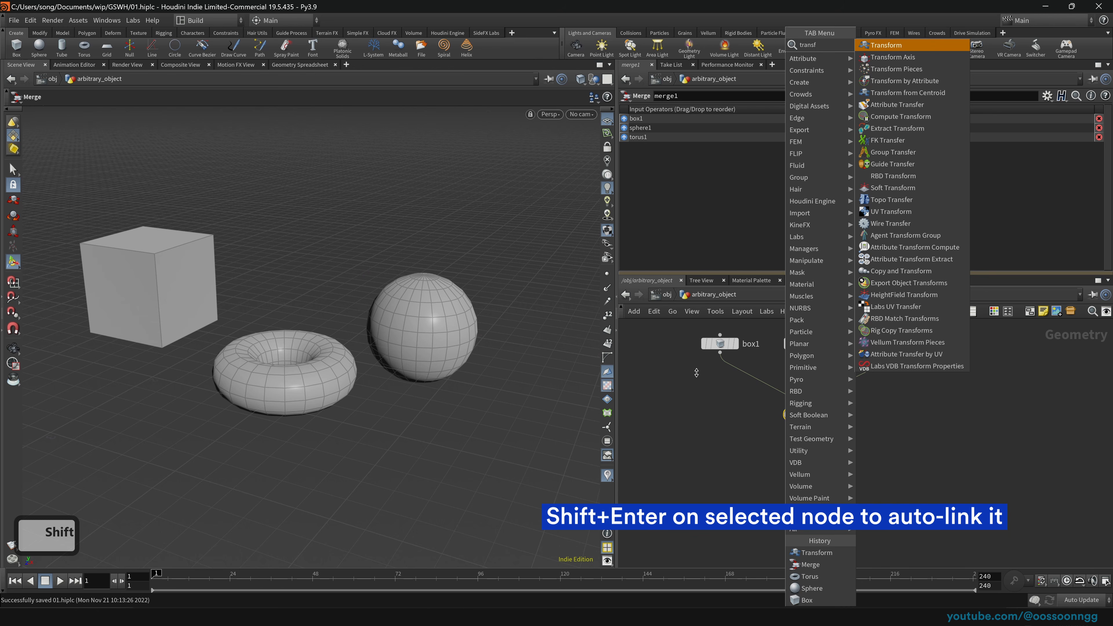
key(shift+Return)
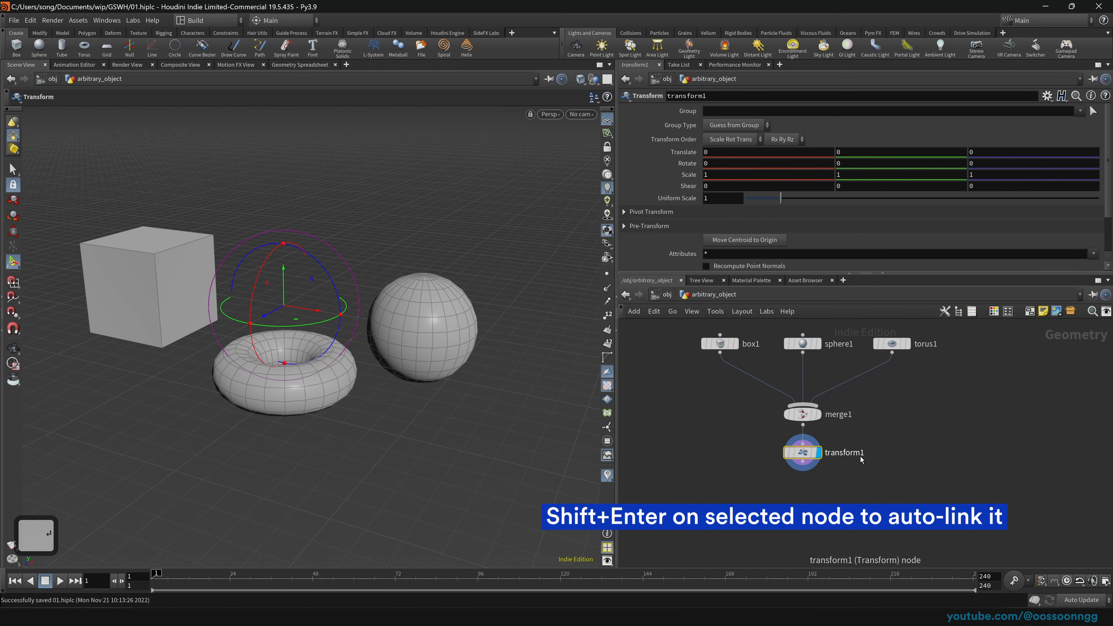
drag(688, 500, 905, 428)
key(Tab)
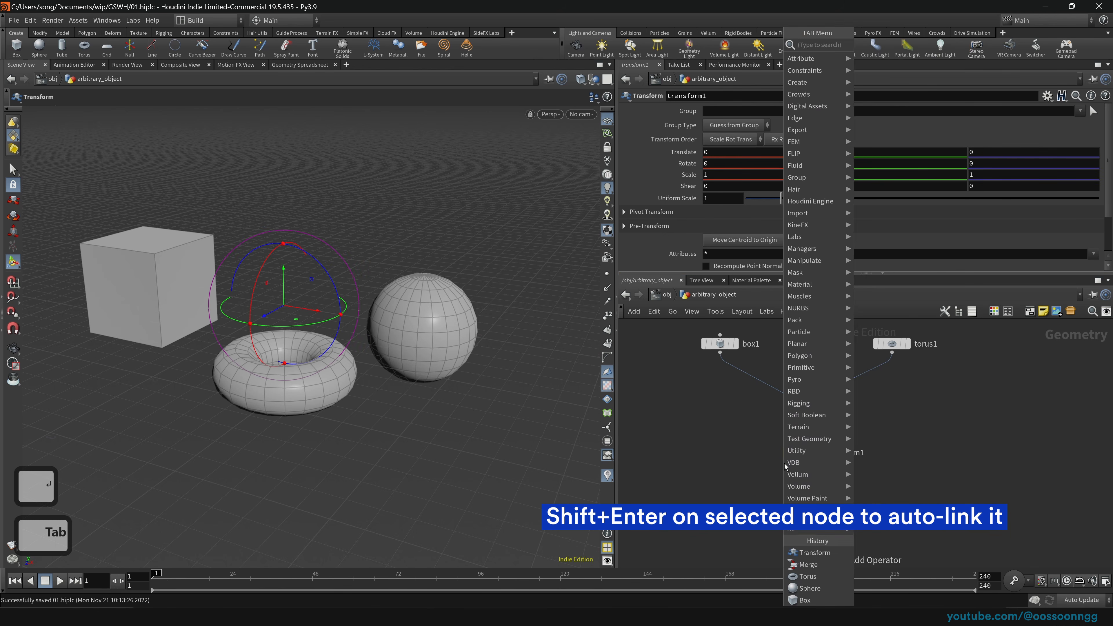
text(nul)
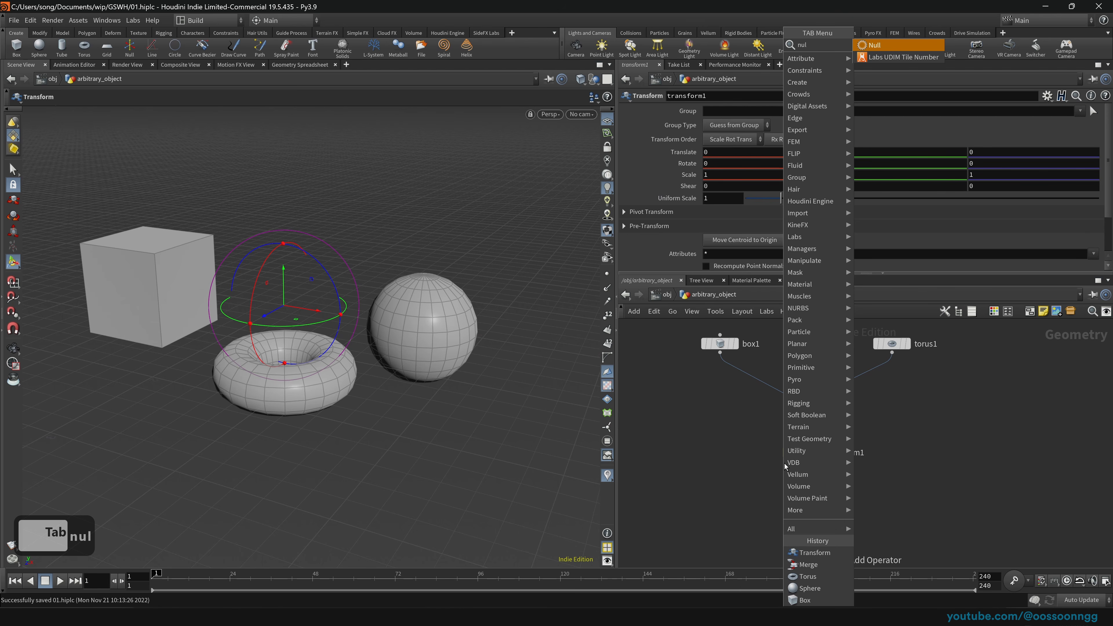
key(shift+Return)
key(Tab)
text(tr)
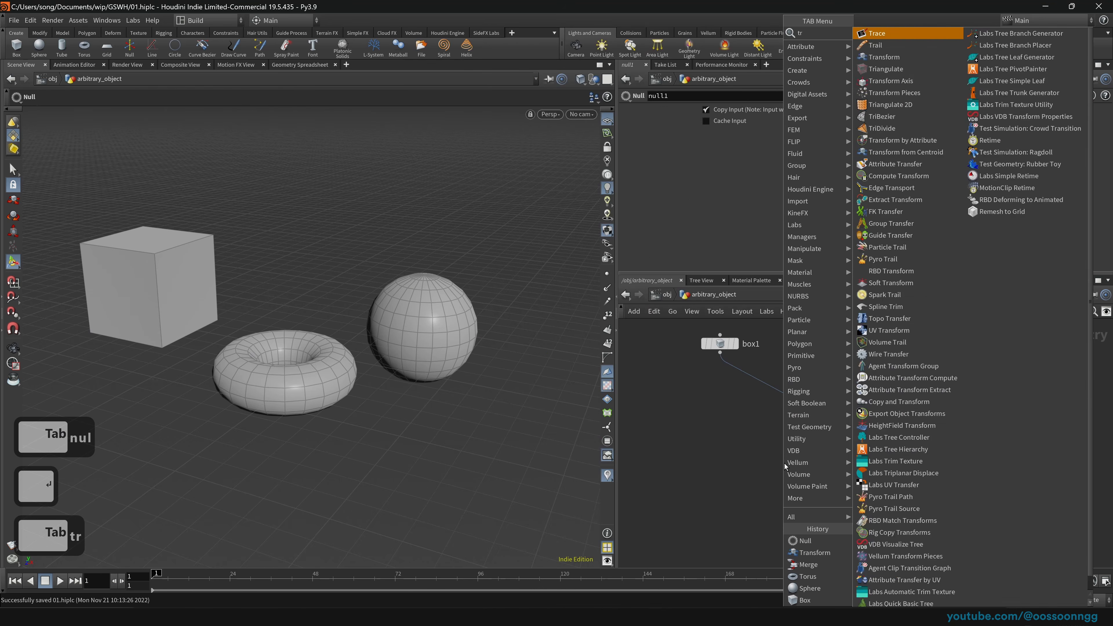
text(ansf)
key(shift+Return)
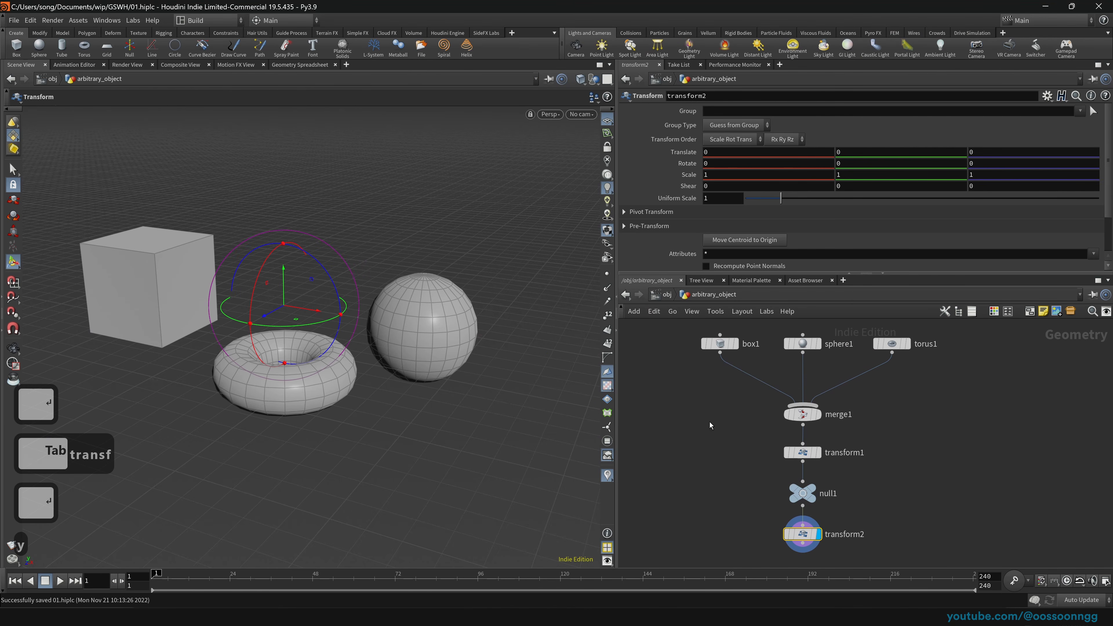
drag(729, 435, 893, 431)
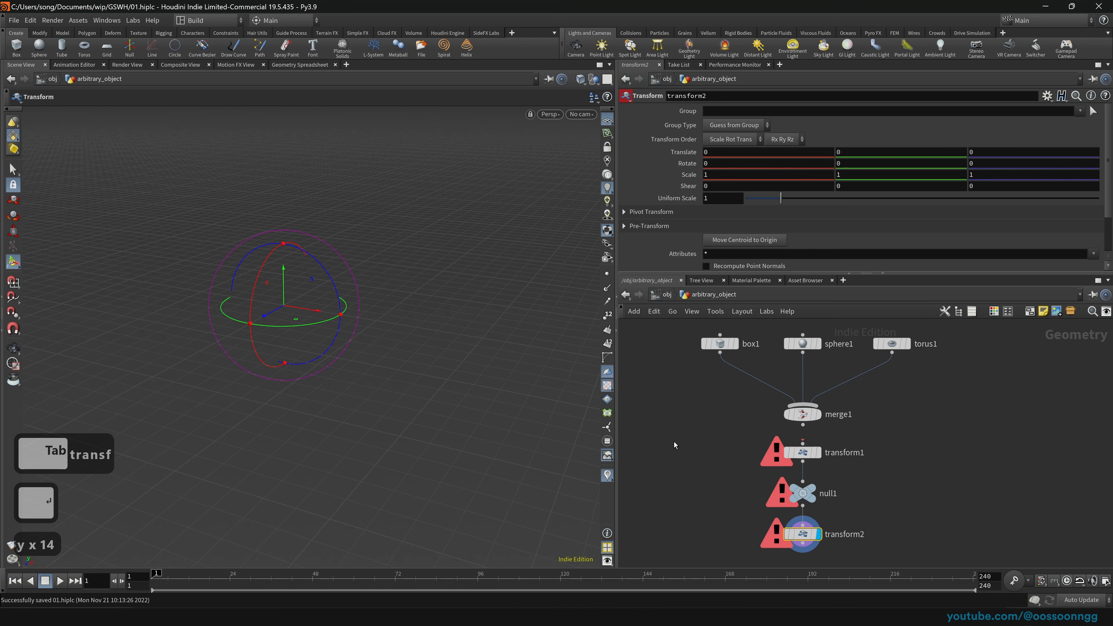
drag(674, 442, 816, 534)
key(Delete)
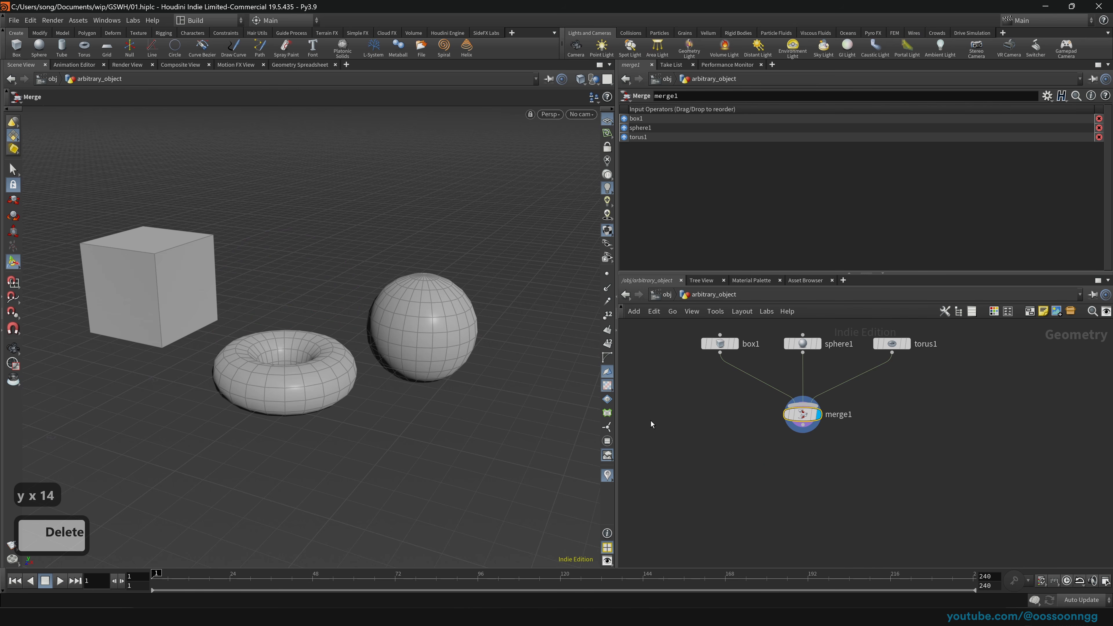
Step: Frame the network, go up to /obj, and delete the arbitrary_object node
key(h)
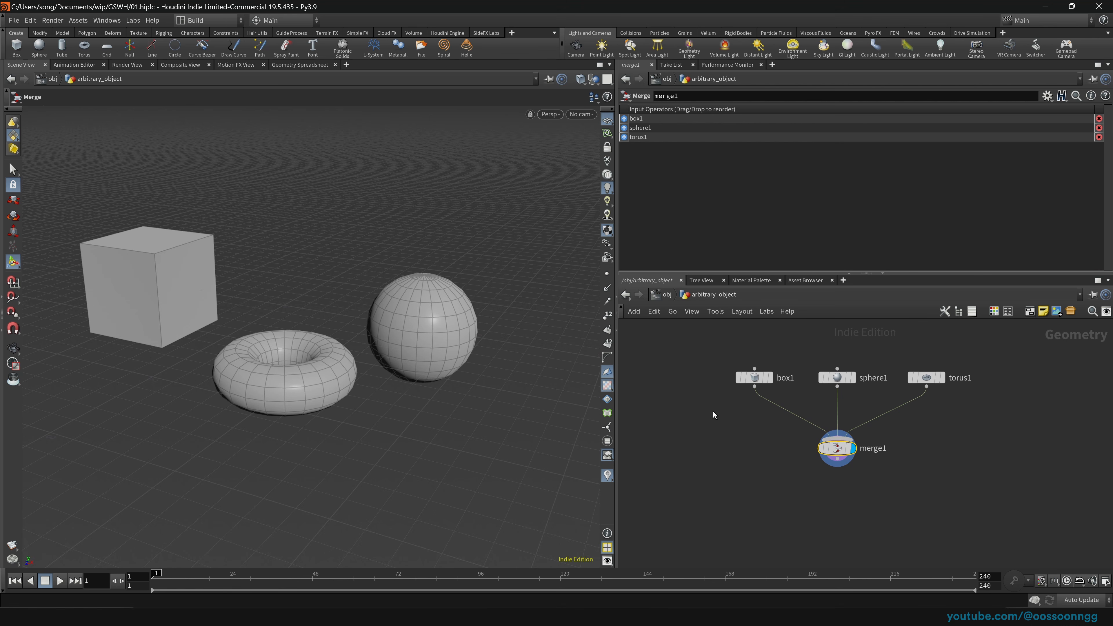
drag(648, 324, 1036, 517)
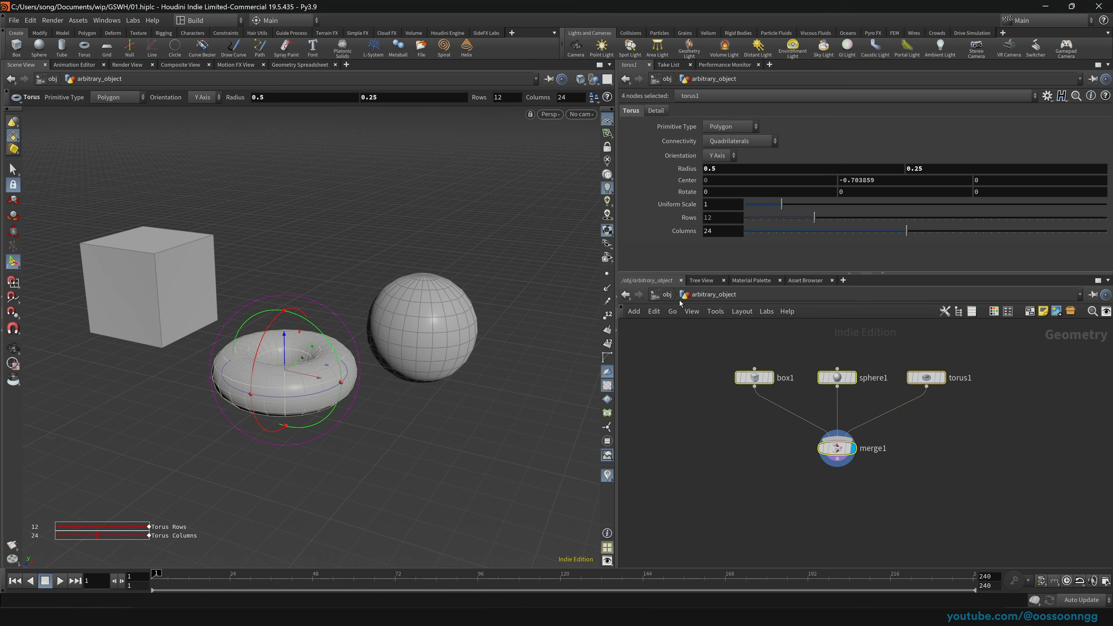
click(666, 294)
drag(696, 350, 1016, 496)
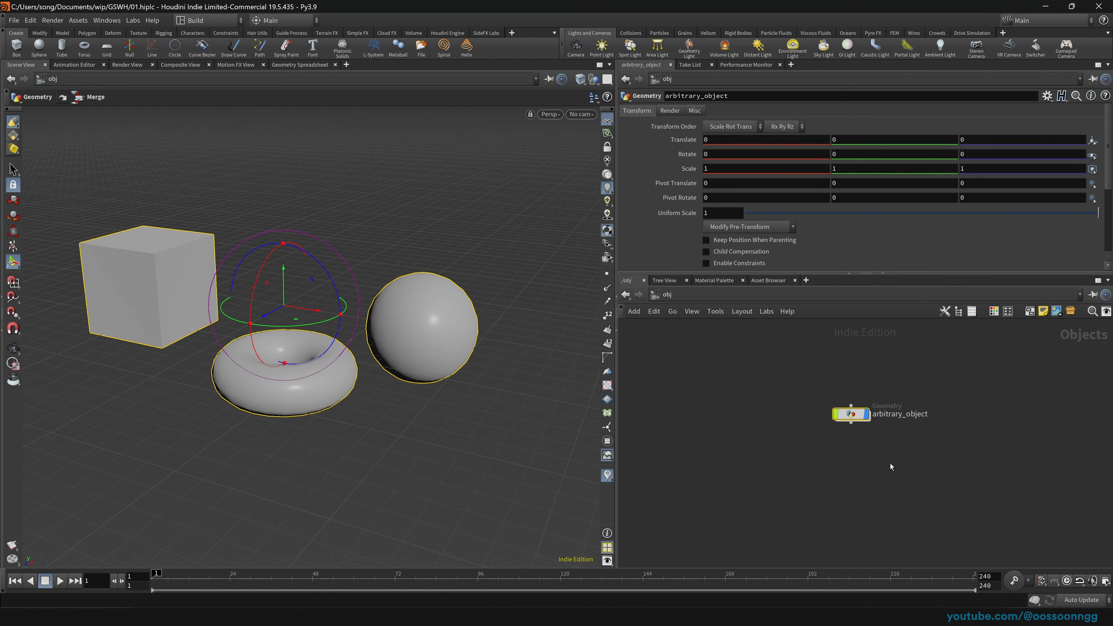
key(Delete)
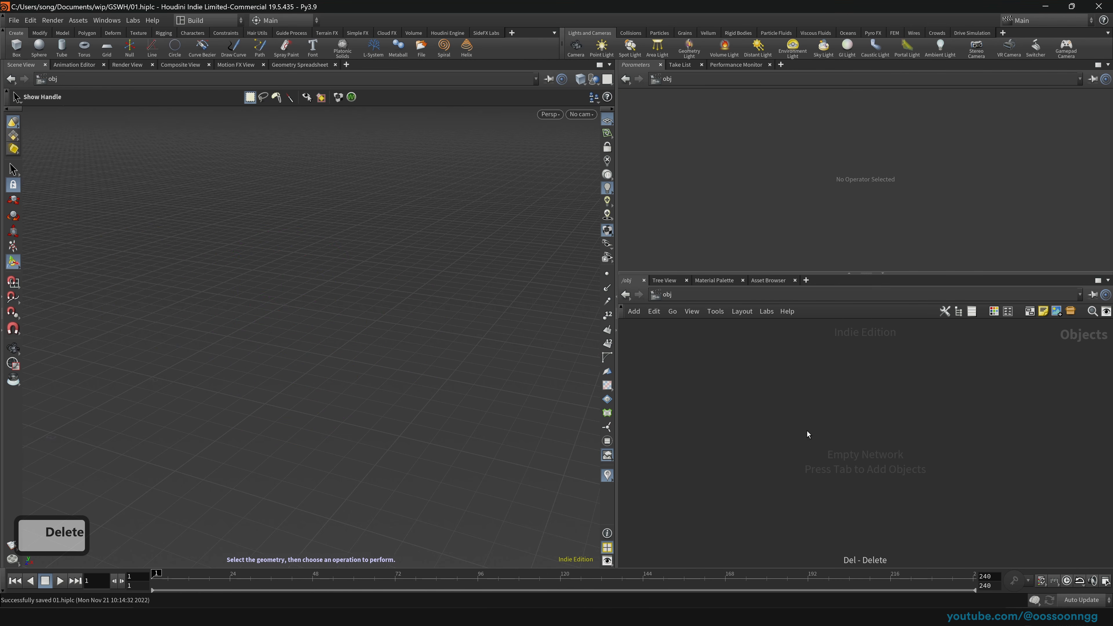
Step: Create a new Geometry object named geo1 at object level
key(Tab)
text(geo)
key(Return)
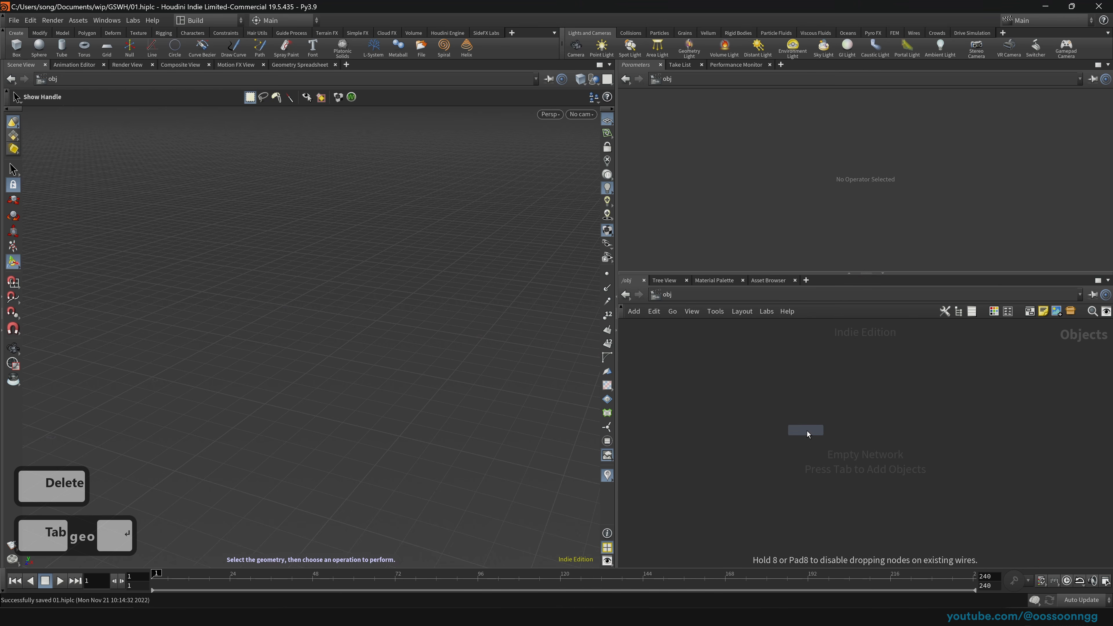
key(Return)
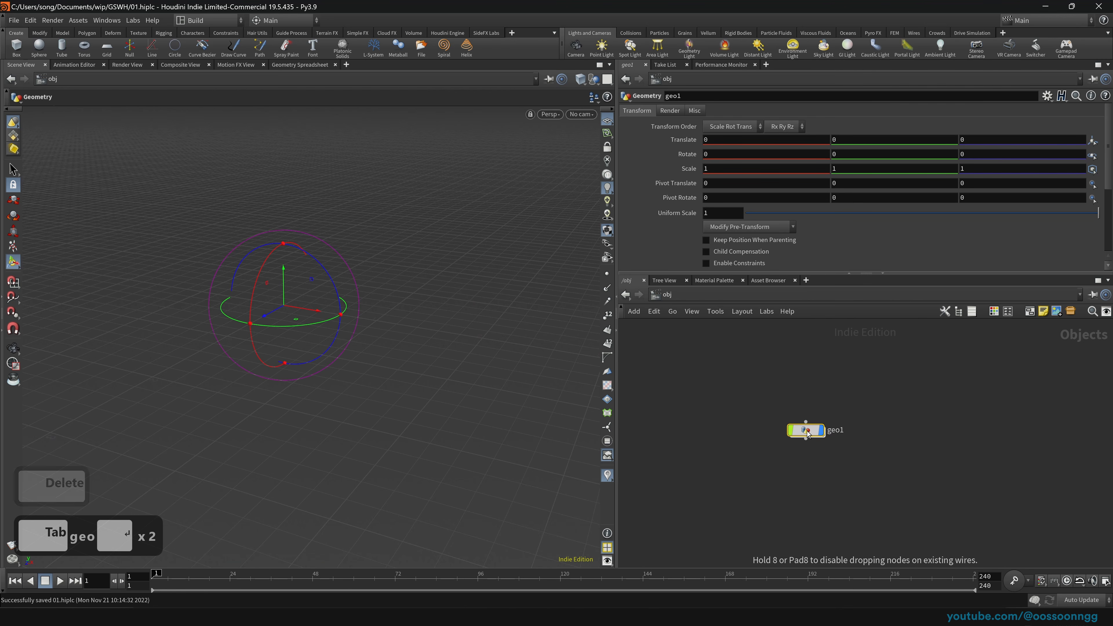
Step: Inside geo1, add a box1 node and position it in the network
key(Return)
key(Tab)
text(box)
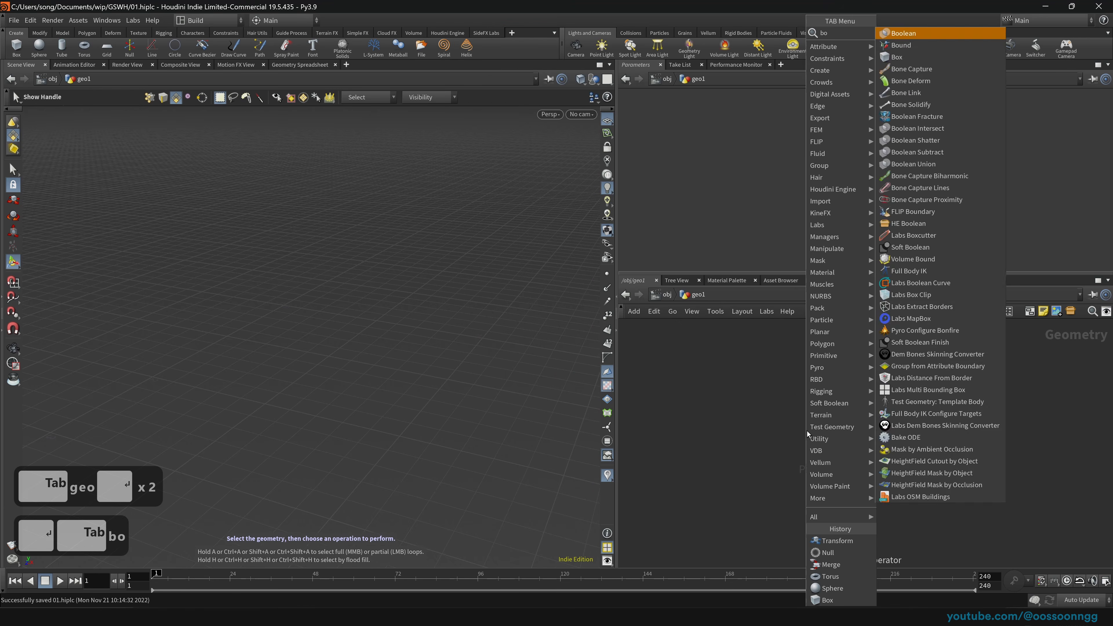
key(Return)
key(Return)
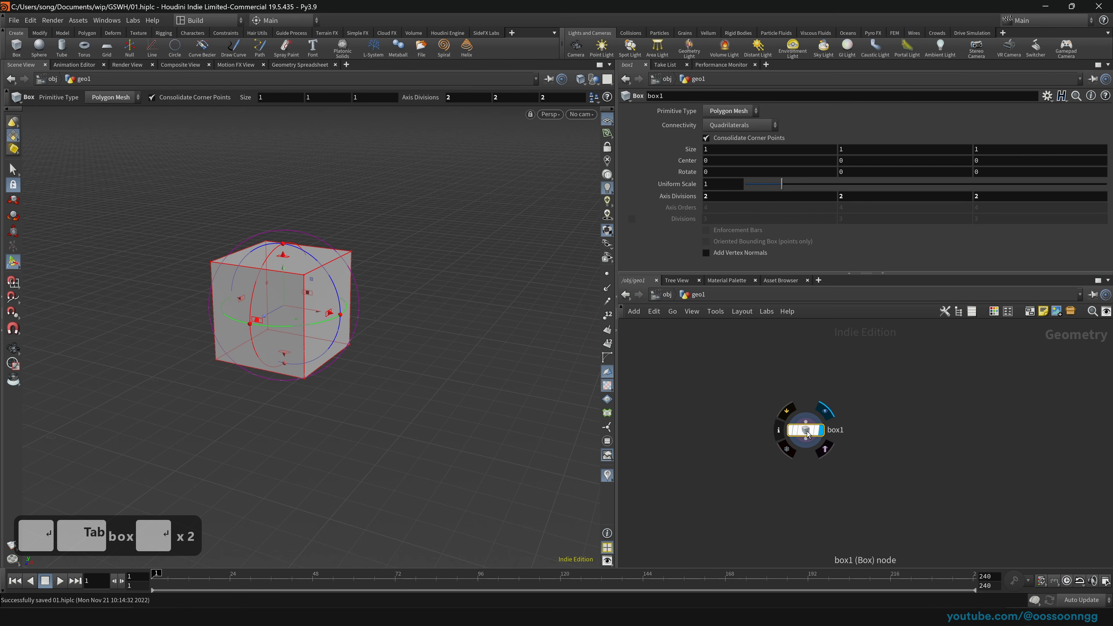
drag(807, 432, 828, 405)
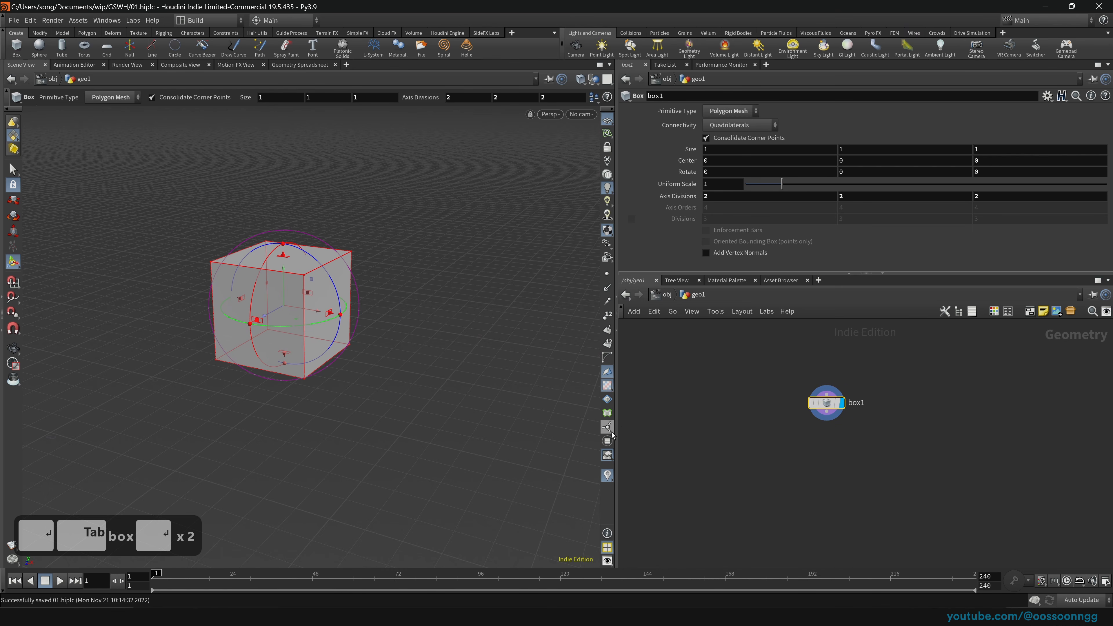
Step: Zoom the viewport on the size-1 cube and shift box1 up and left in the network
key(Escape)
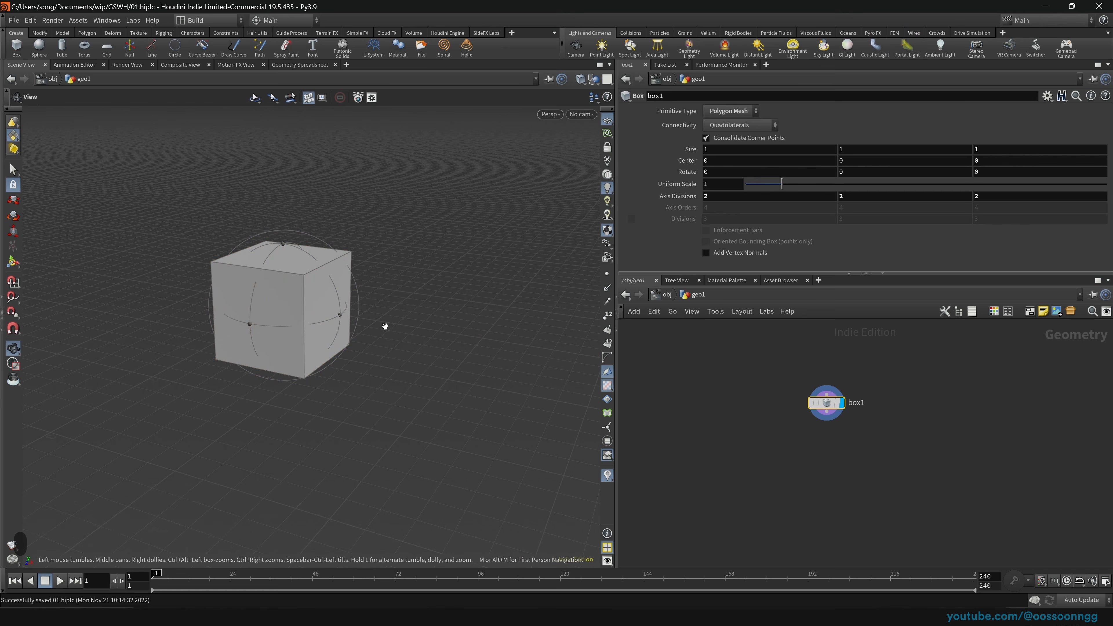
scroll(181, 365, down, 20)
scroll(322, 336, down, 20)
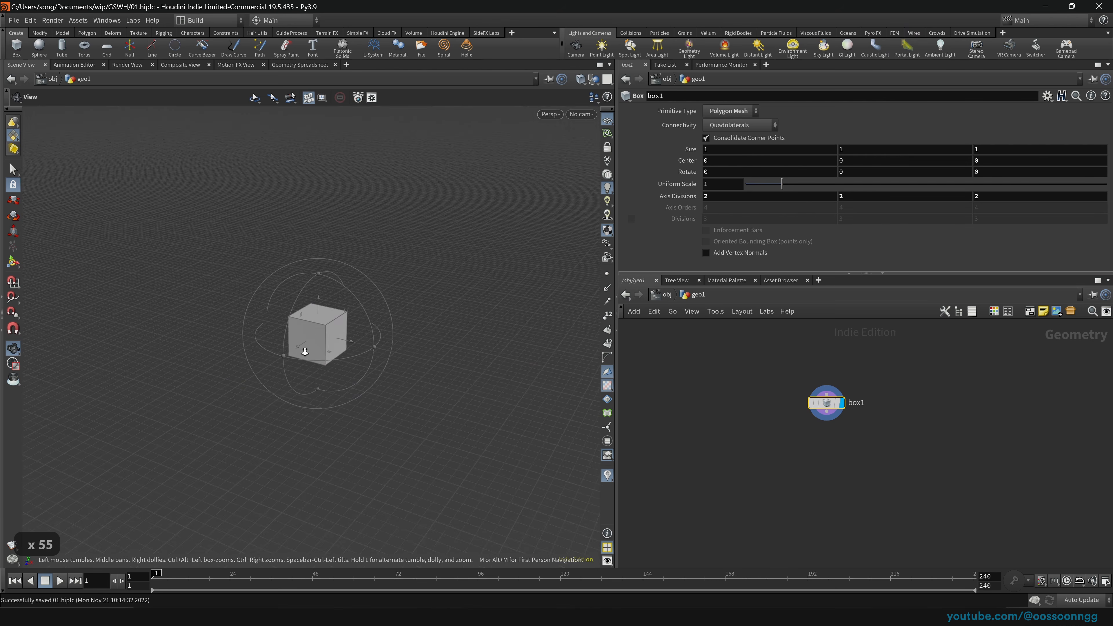
key(Return)
drag(822, 397, 747, 384)
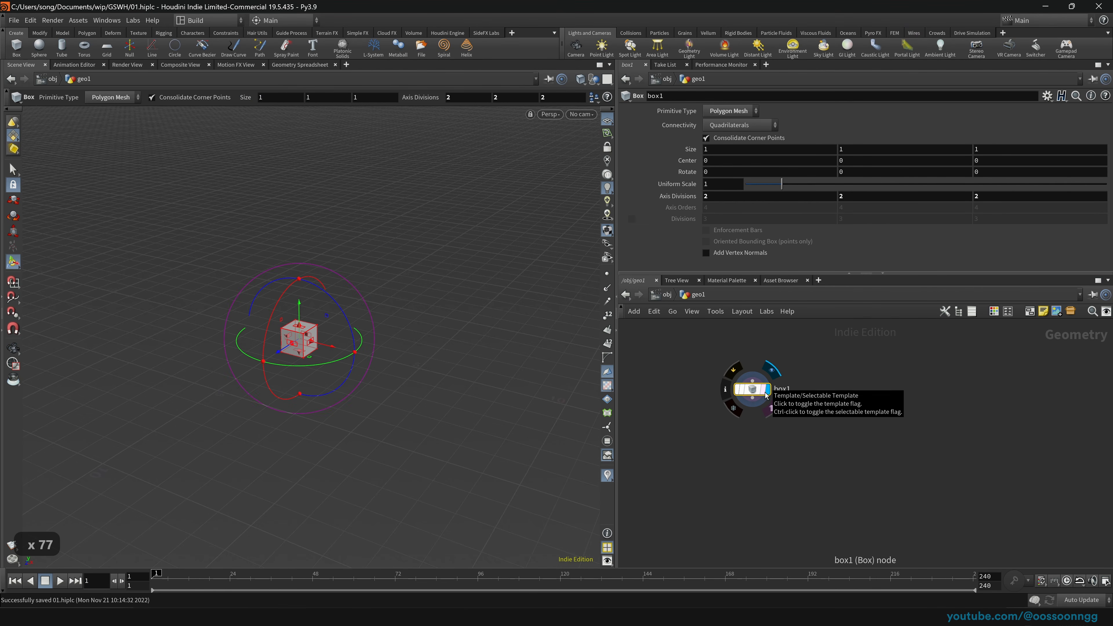
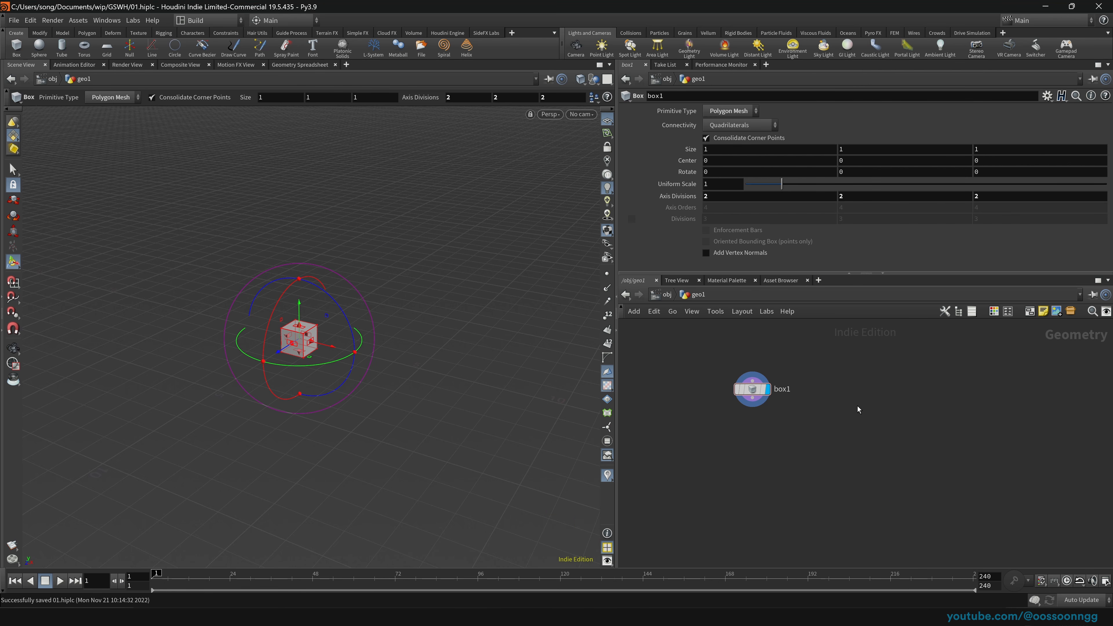
Step: Create a grid_object1 at object level, step inside it and look down on the grid
key(Tab)
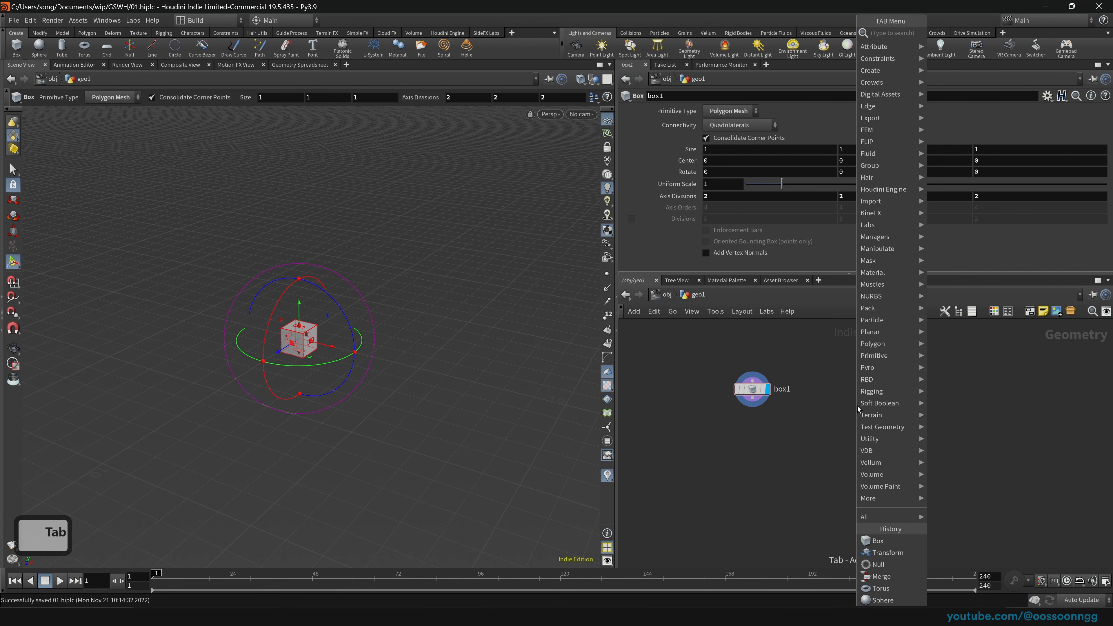
key(Escape)
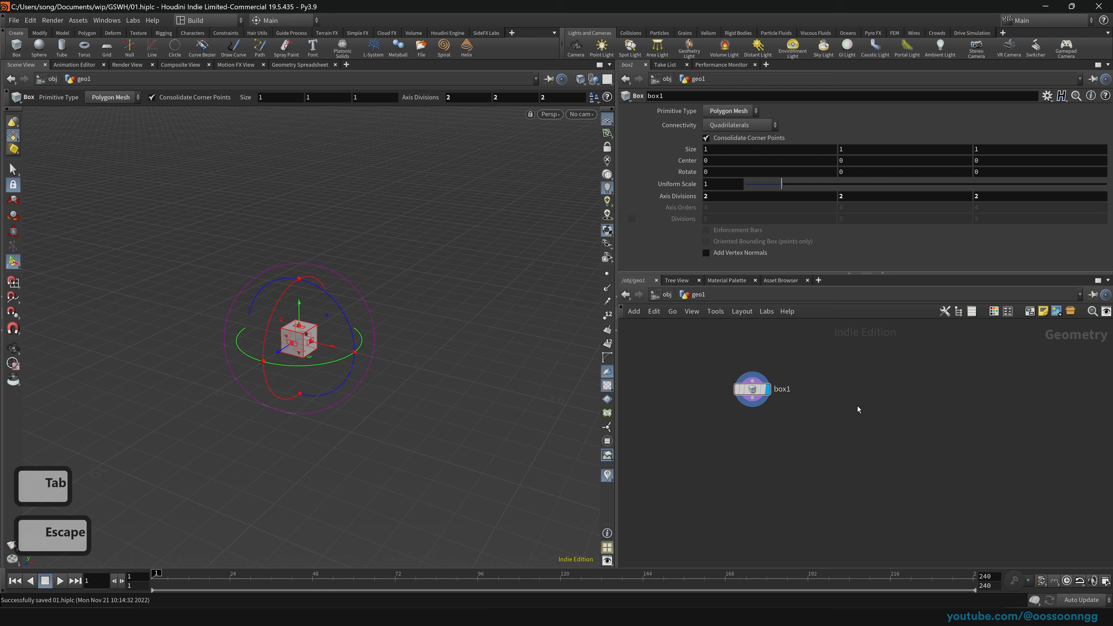
click(666, 295)
drag(648, 348, 949, 396)
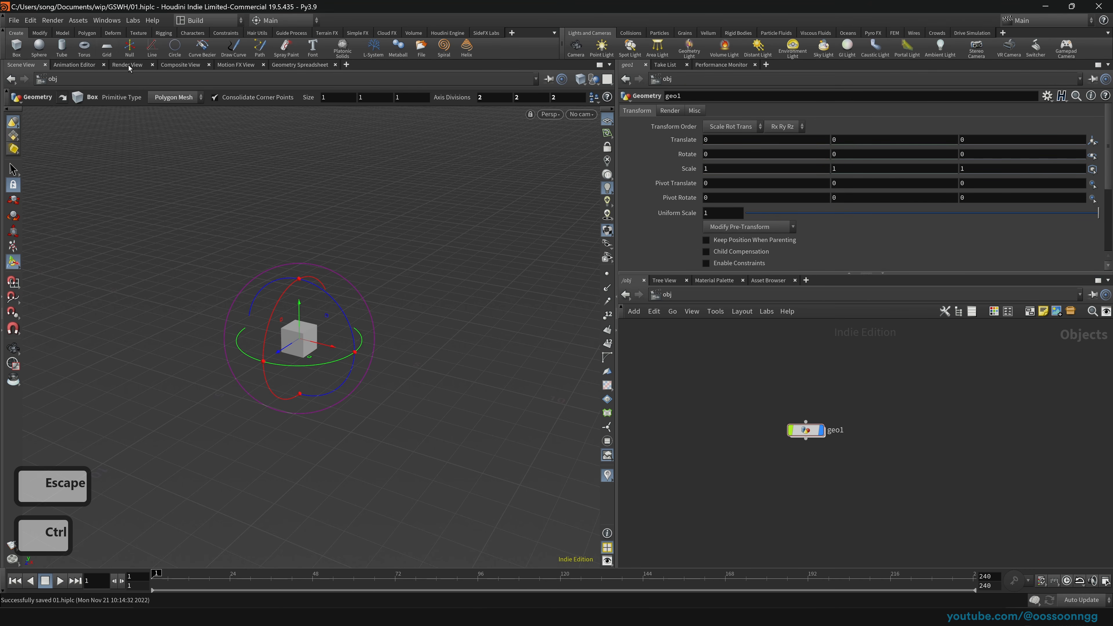
ctrl+click(107, 48)
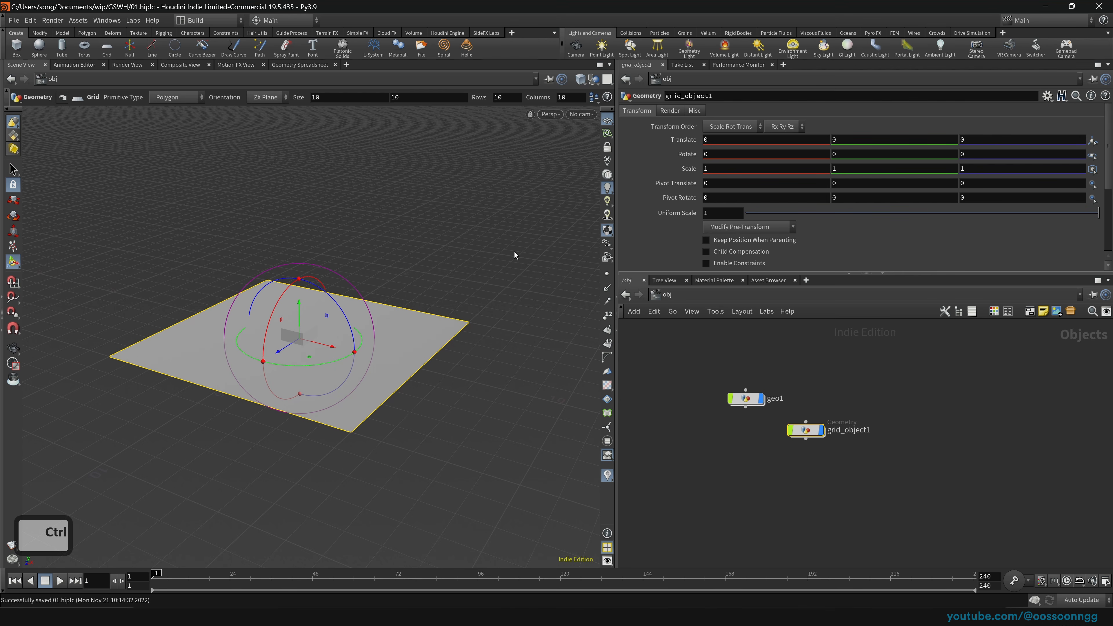
click(805, 423)
key(Escape)
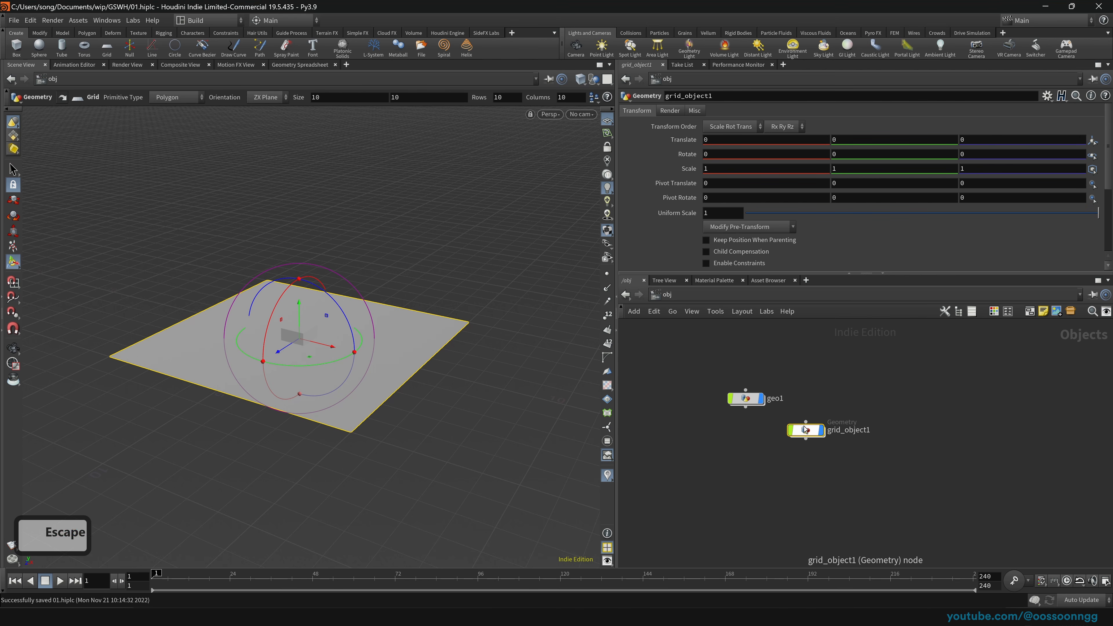
double_click(805, 429)
drag(778, 361, 866, 413)
key(Escape)
drag(262, 344, 307, 350)
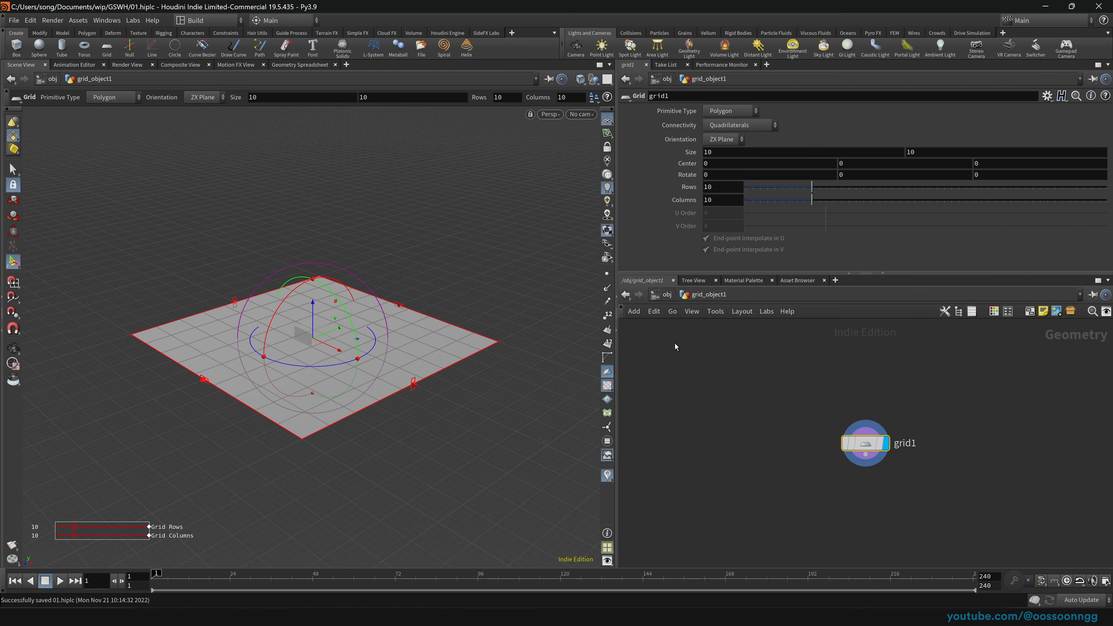
Step: Delete grid_object1 and go back inside geo1 to box1
click(666, 298)
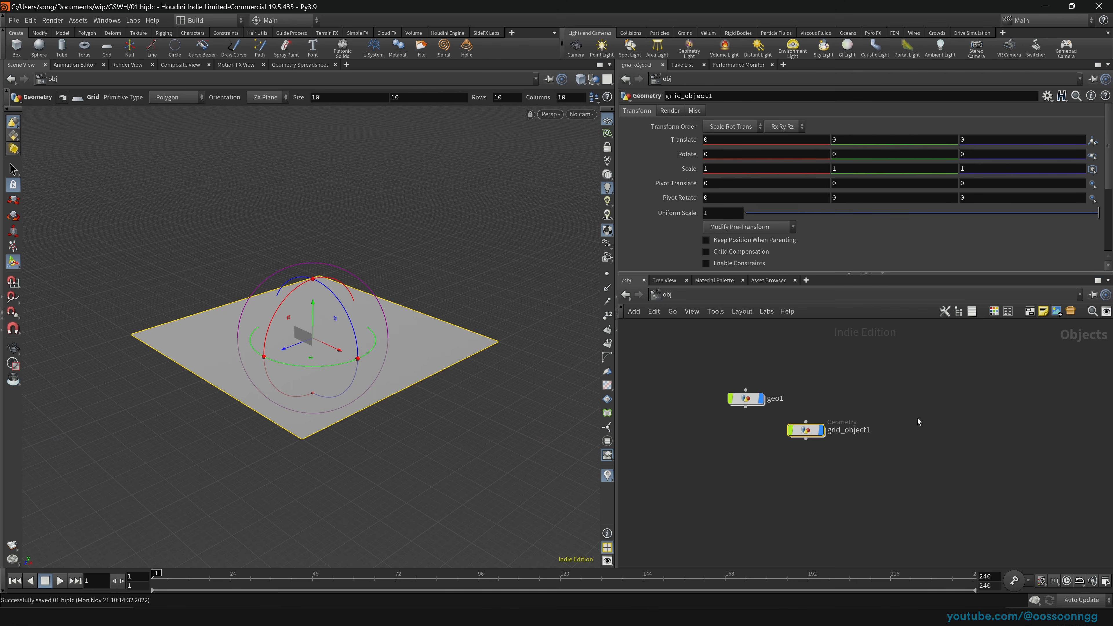
key(Delete)
click(745, 397)
key(Return)
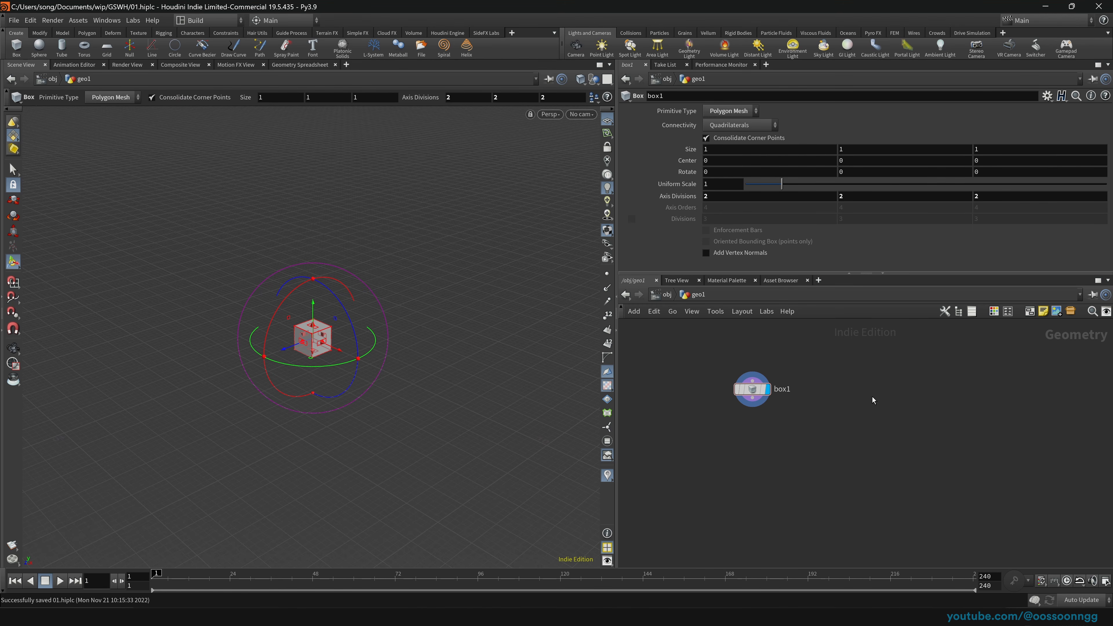
Step: Add a grid1 node beside box1, then delete it again
key(Tab)
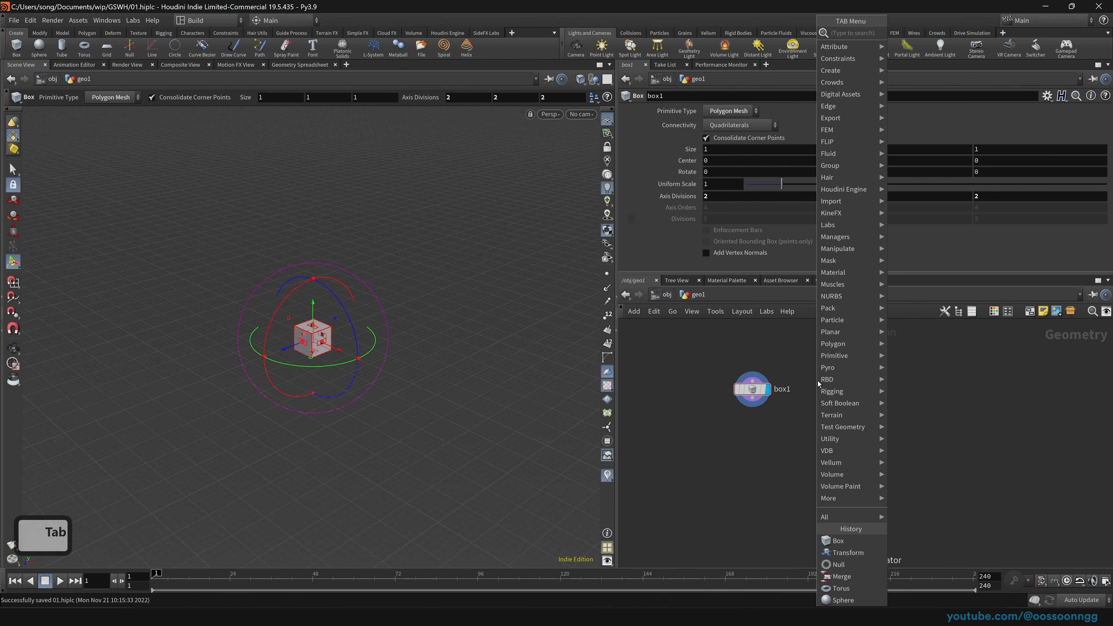
text(grid)
key(Return)
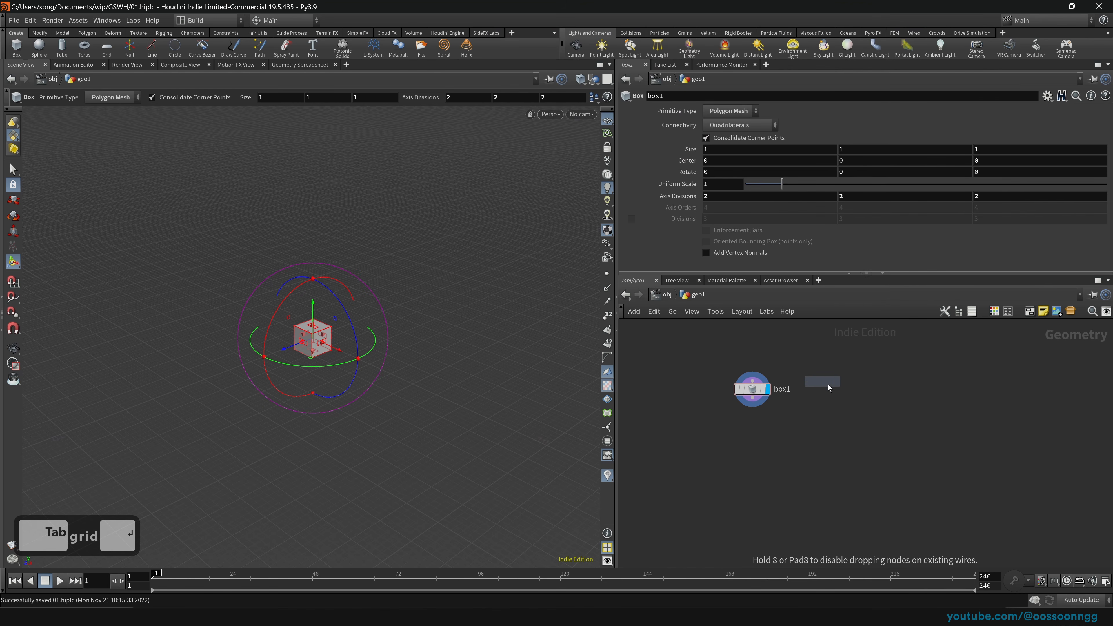
click(843, 390)
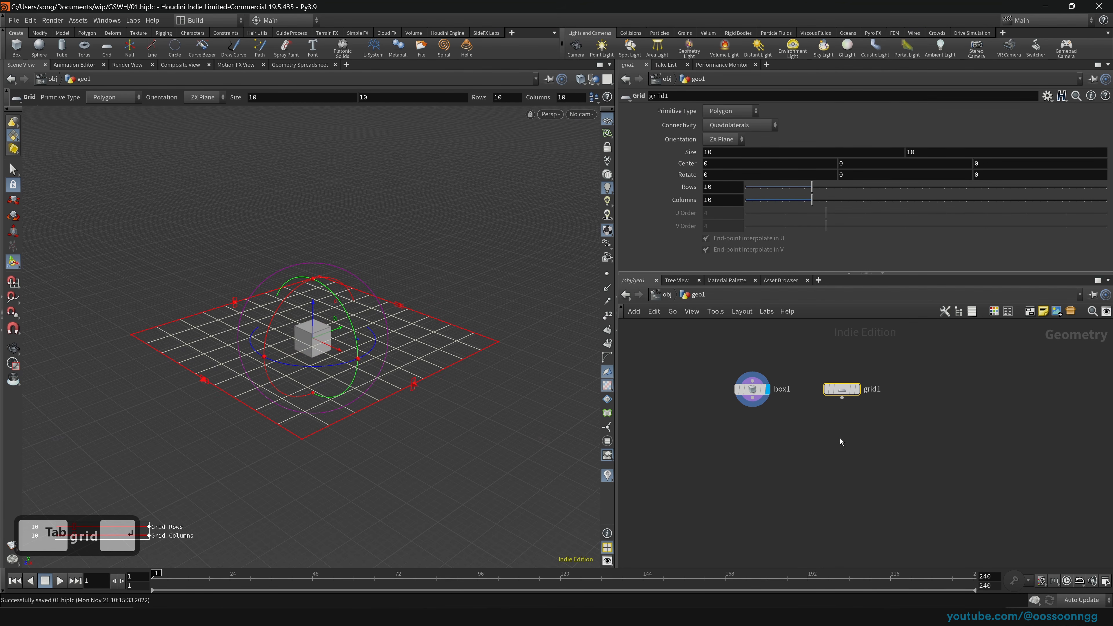
drag(807, 367, 879, 415)
key(Delete)
Step: Add a fresh grid1 node and set its display flag so the 10×10 grid shows
key(Tab)
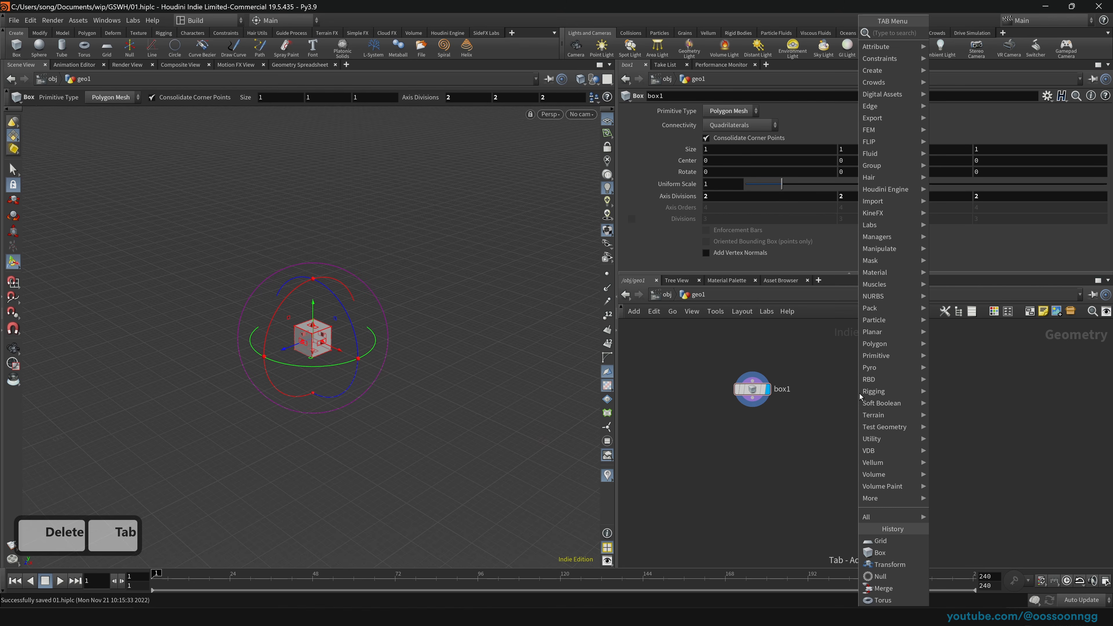
text(grid)
key(Return)
key(Return)
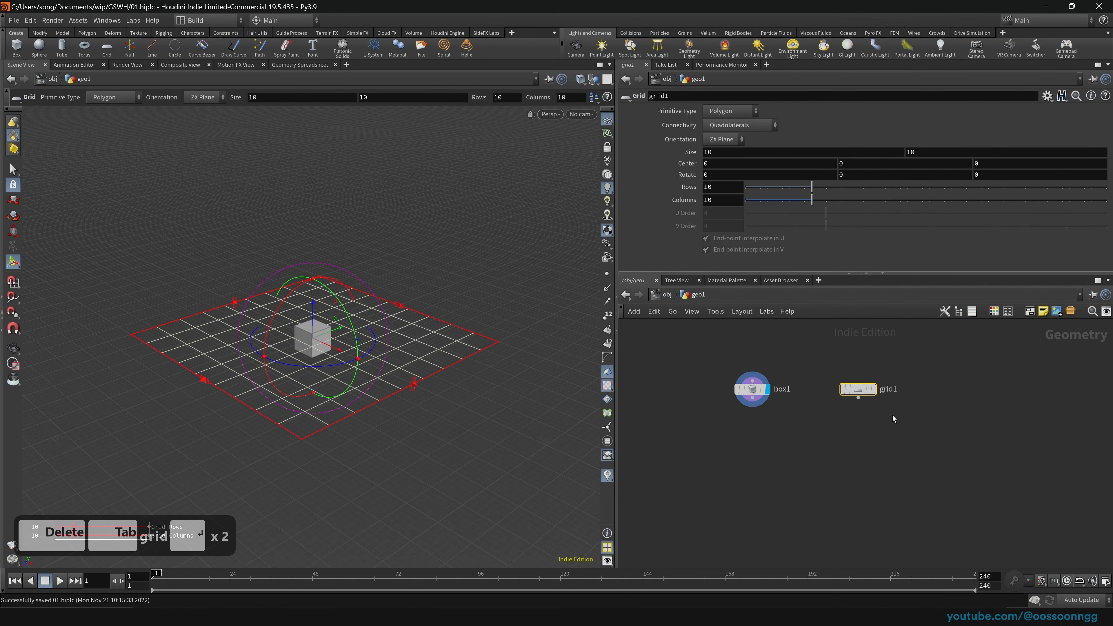
mouse_move(877, 396)
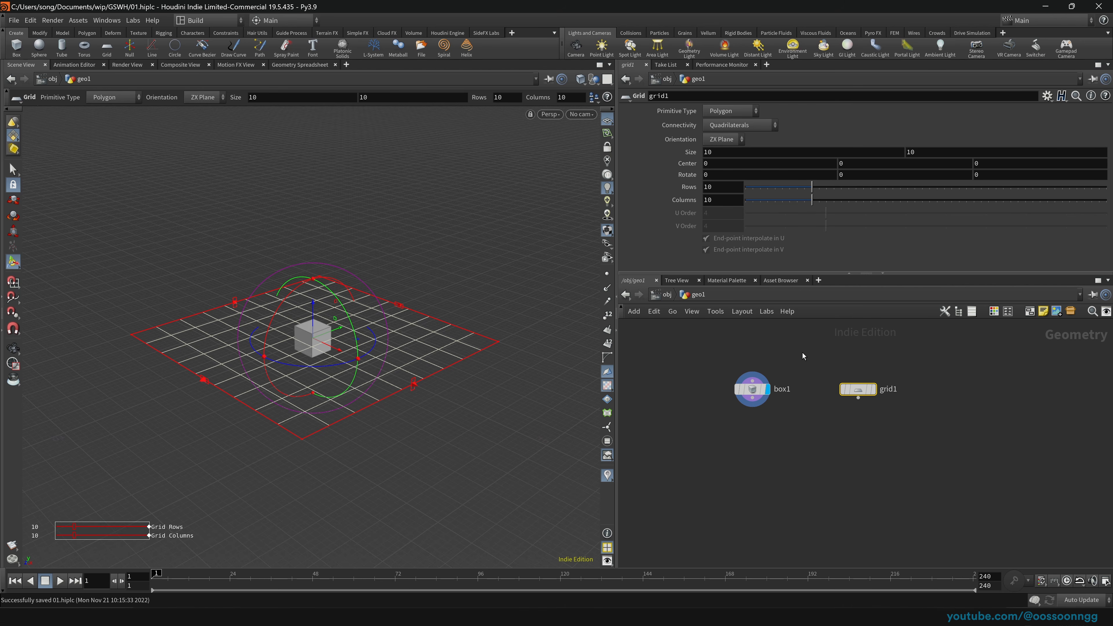
key(r)
drag(816, 368, 919, 417)
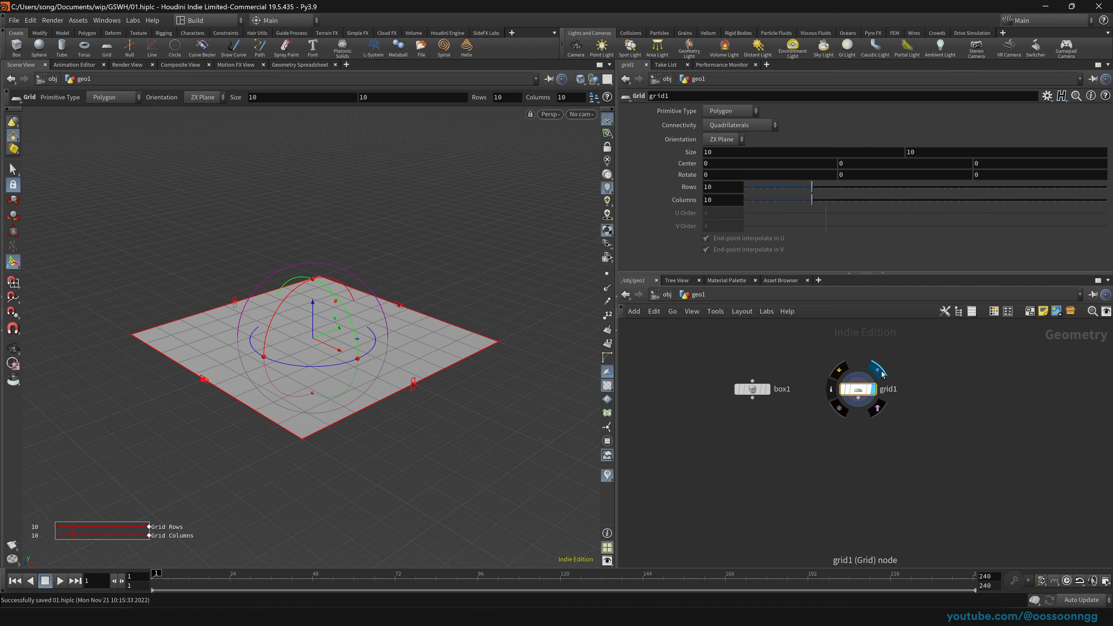
Step: Template box1 and drag the box upward to a centre of about 1.93 above the grid
key(e)
click(752, 390)
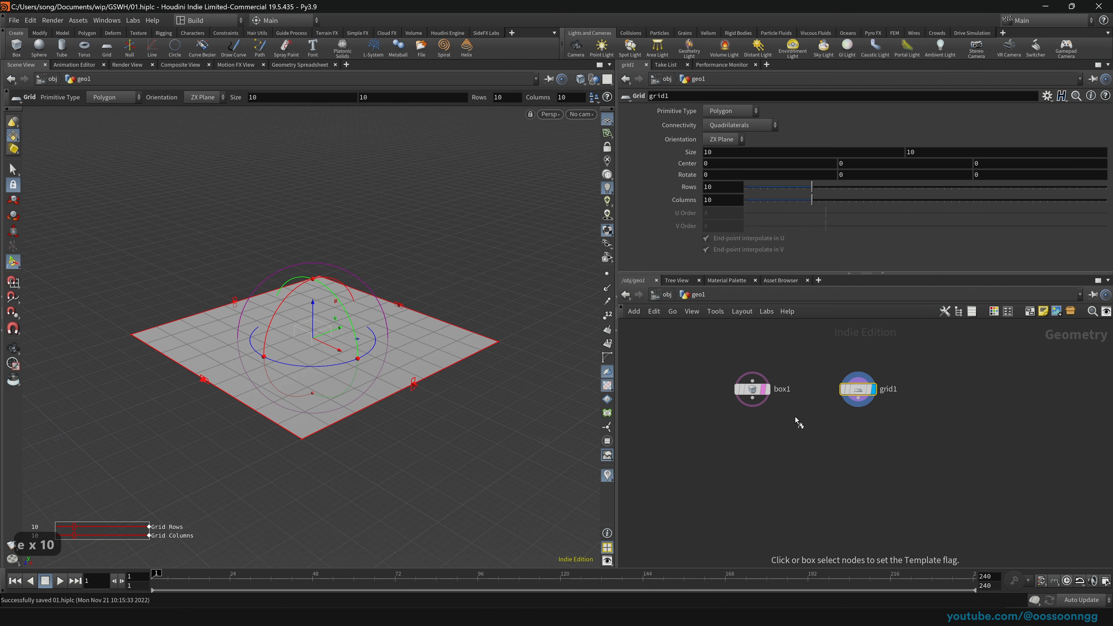
click(751, 388)
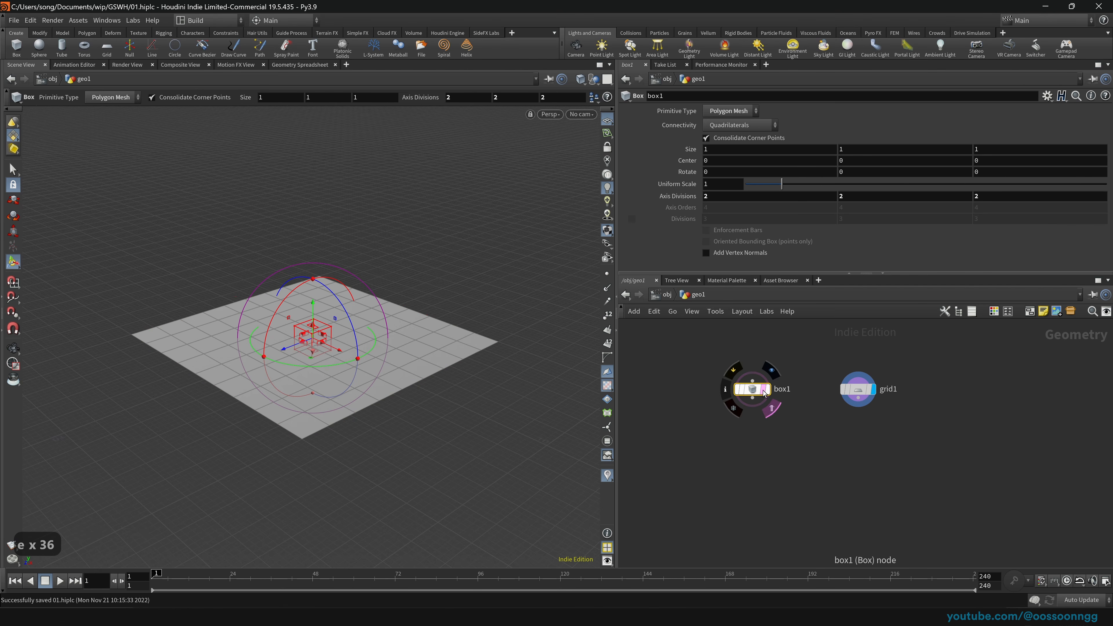
drag(312, 308, 337, 261)
drag(701, 363, 848, 442)
Step: View the scene nearly edge-on and re-apply box1's template flag beside the displayed grid1
click(751, 389)
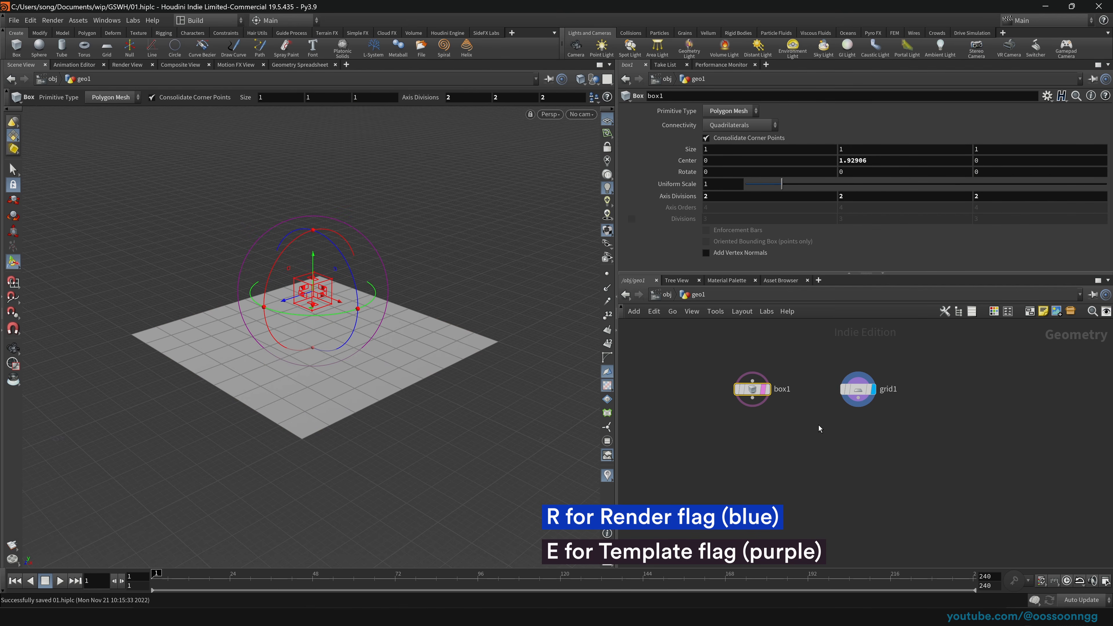
key(space)
mouse_move(323, 310)
mouse_down()
mouse_move(340, 276)
mouse_move(309, 300)
mouse_up()
mouse_move(763, 392)
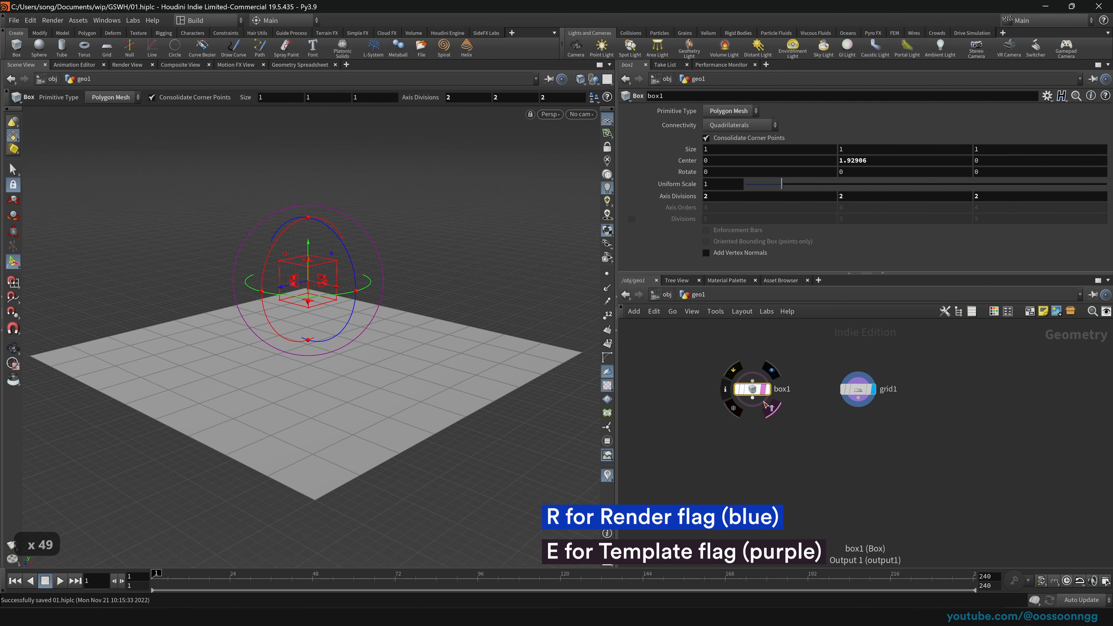
key(e)
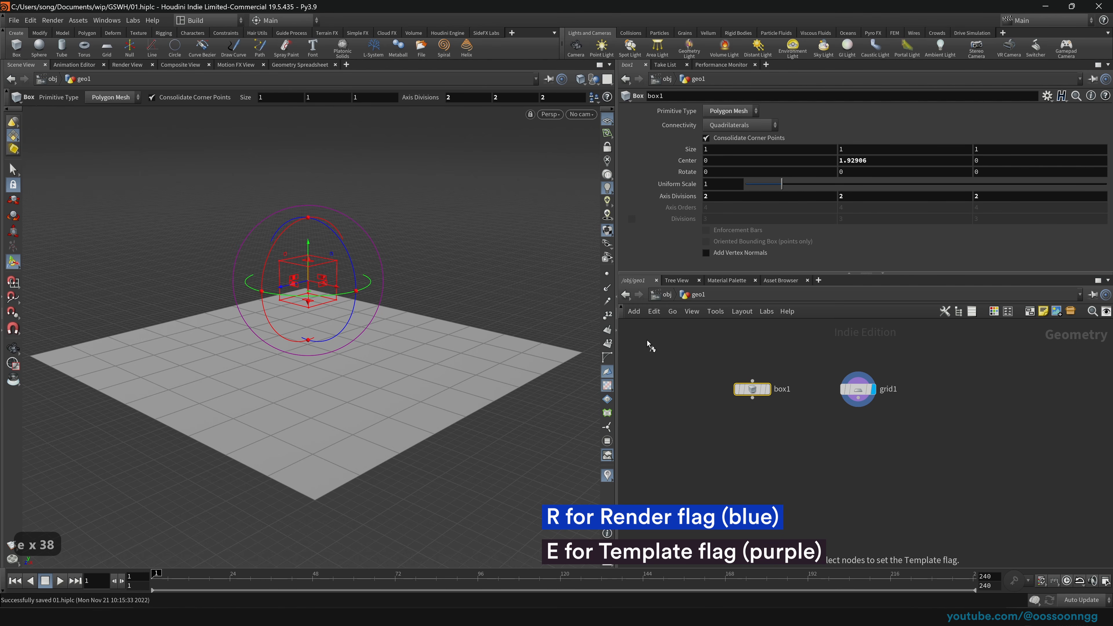
drag(806, 345, 879, 418)
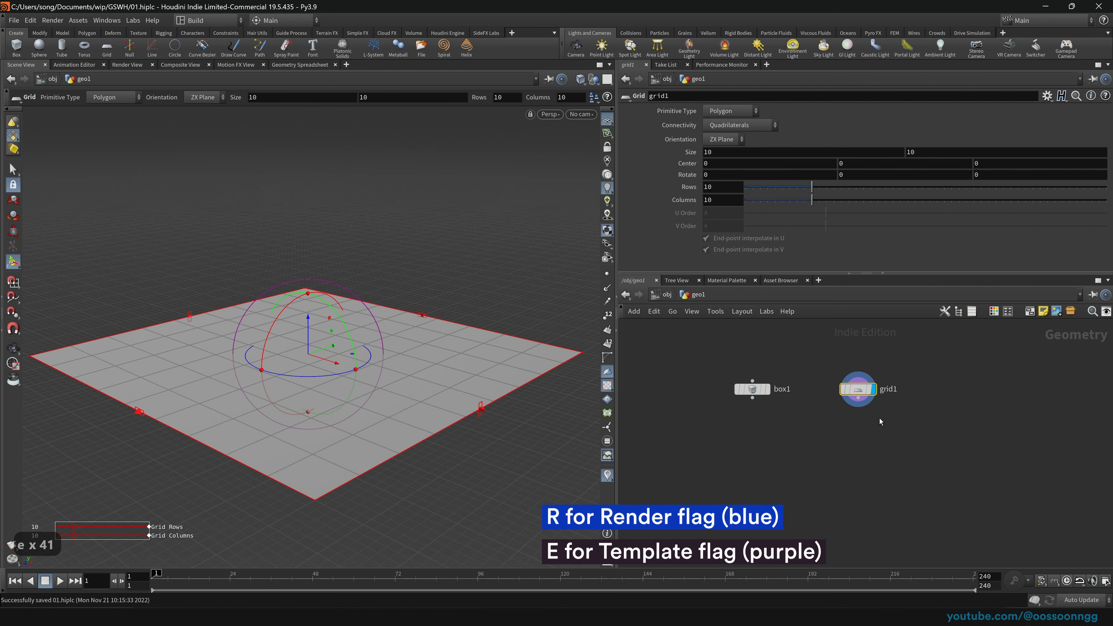
drag(815, 359, 917, 409)
key(e)
drag(712, 376, 807, 435)
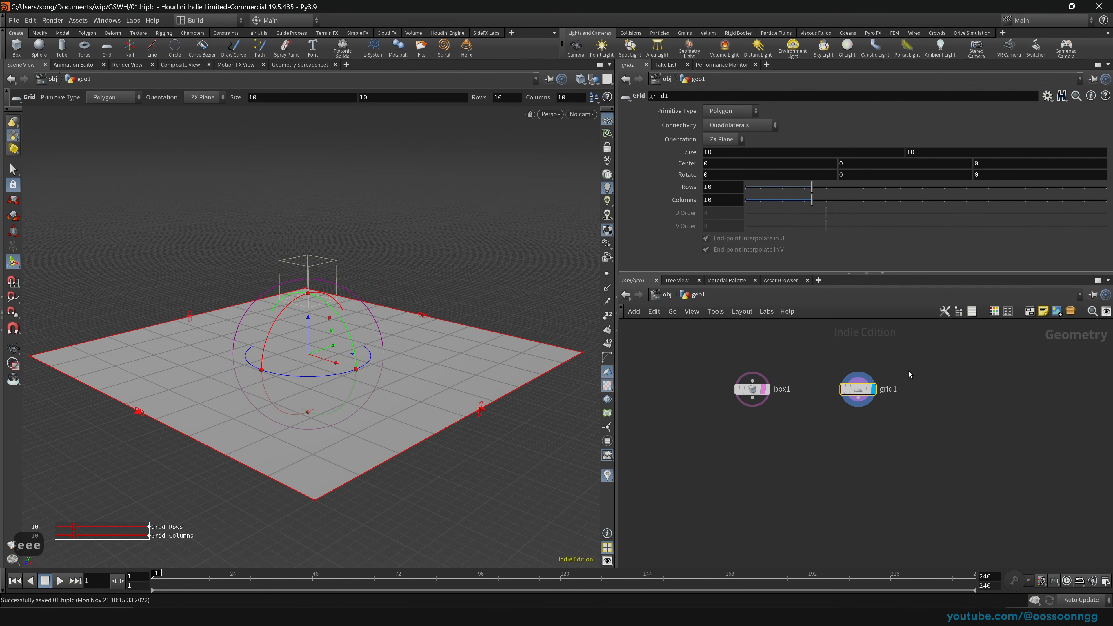
Step: Add a transform1 node below grid1, untemplate box1, then delete transform1
key(Tab)
text(transf)
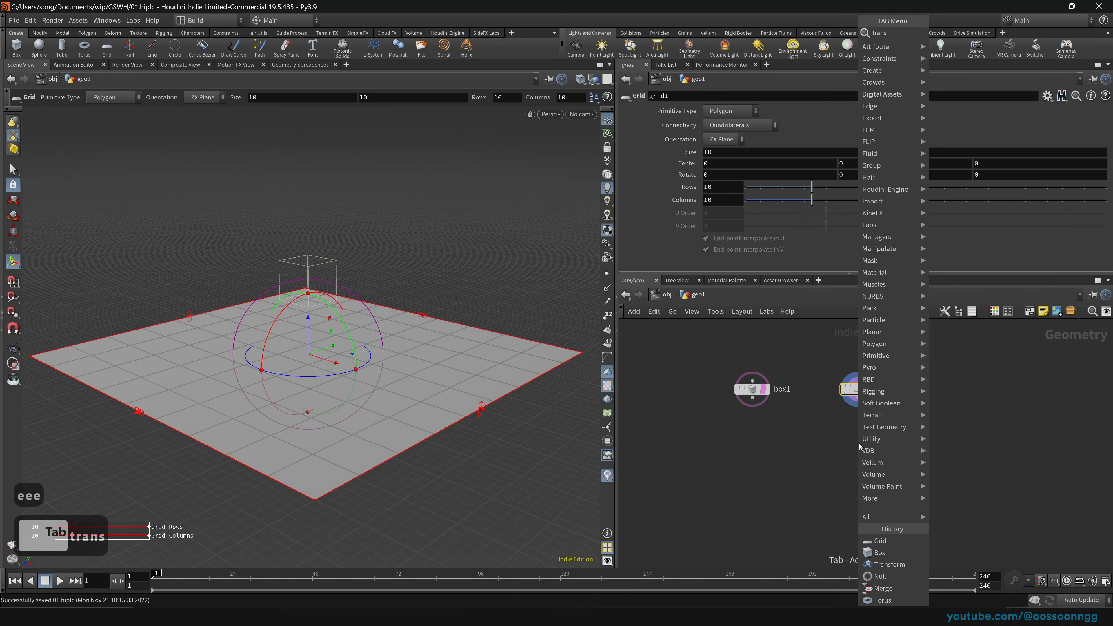
key(Return)
key(space)
drag(353, 373, 418, 382)
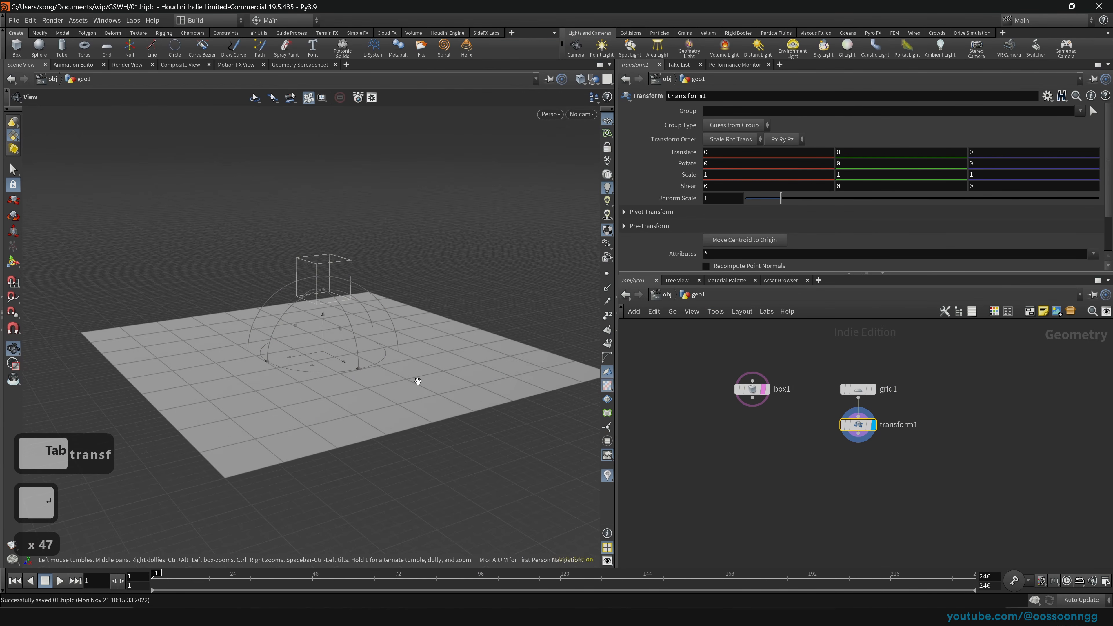
click(764, 391)
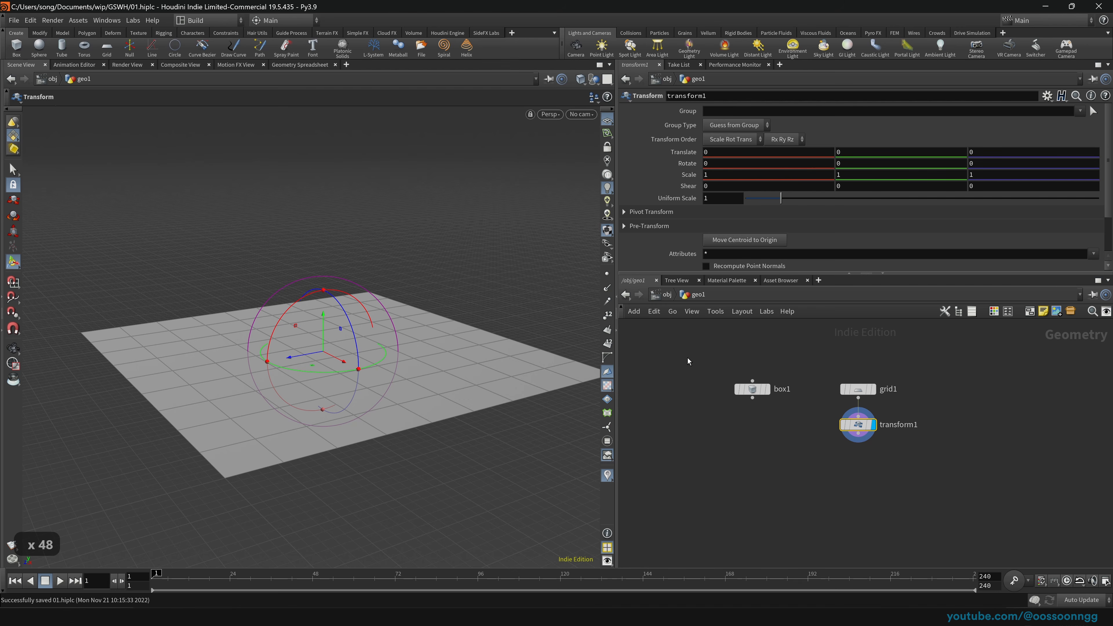
click(752, 389)
click(857, 424)
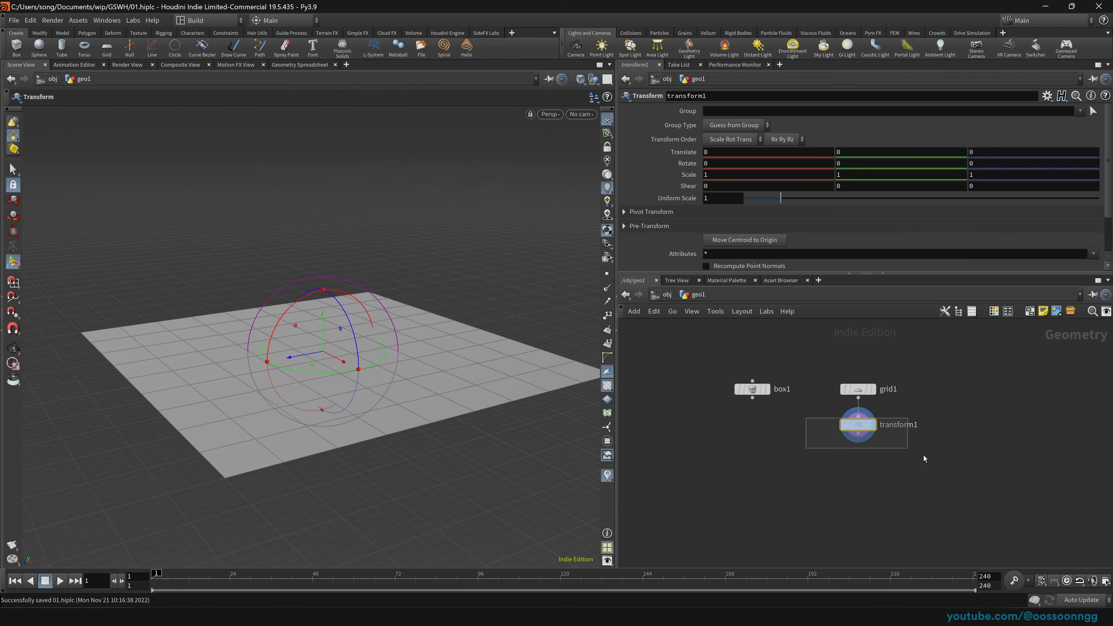
key(Delete)
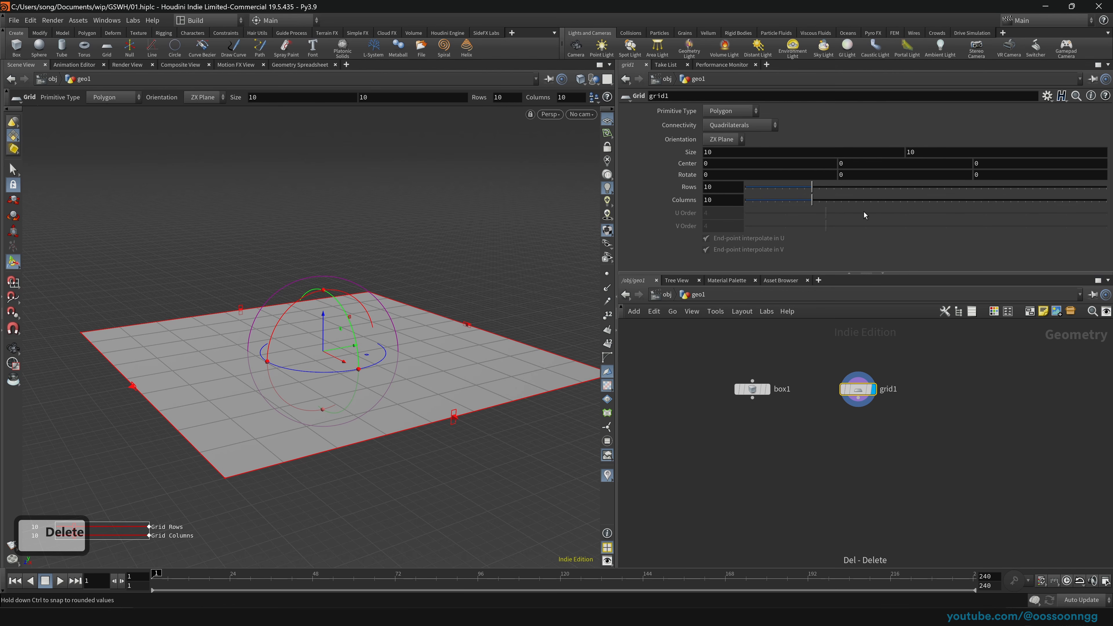
Step: Raise grid1's rows and columns to 16 for a denser grid
drag(926, 188, 856, 207)
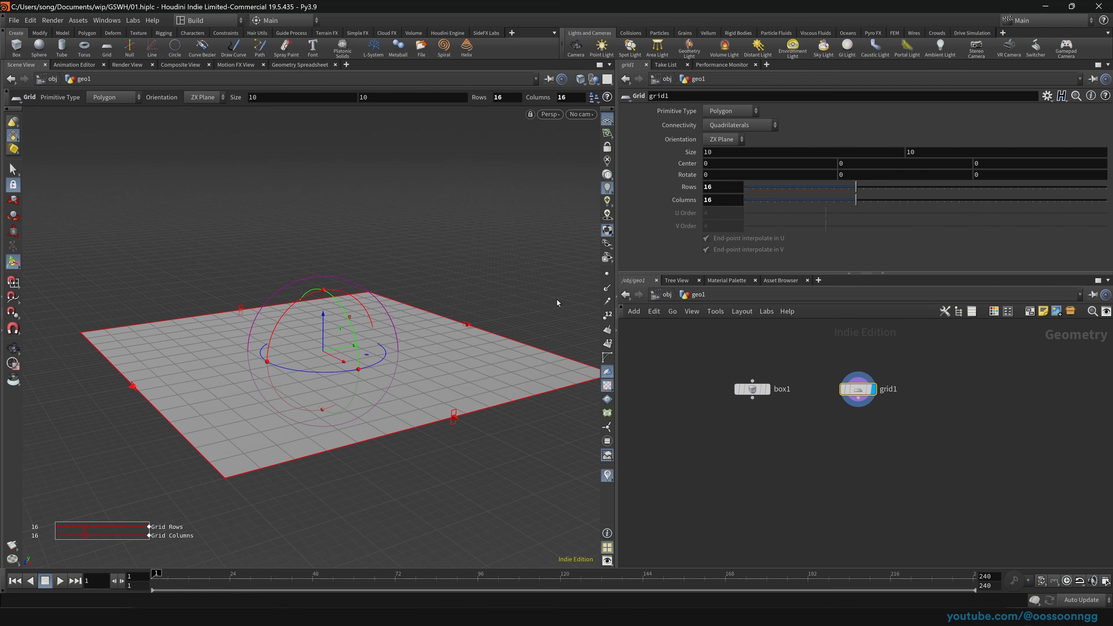
key(Escape)
drag(356, 370, 360, 368)
key(Return)
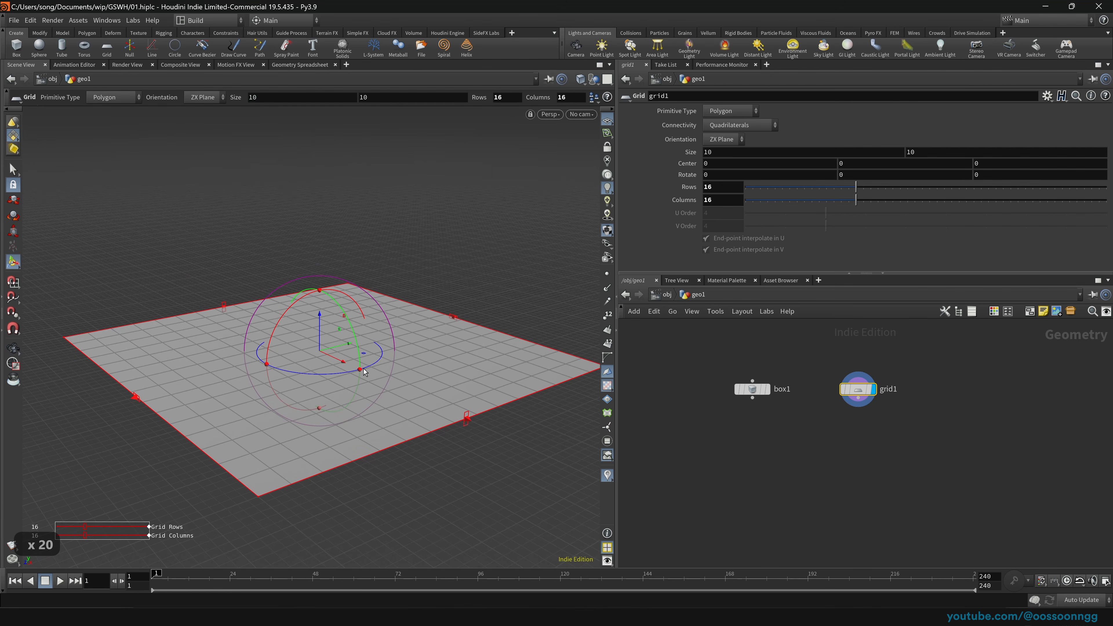
key(space)
right_drag(363, 369, 350, 372)
mouse_move(350, 371)
mouse_down()
mouse_move(370, 365)
mouse_move(346, 363)
mouse_up()
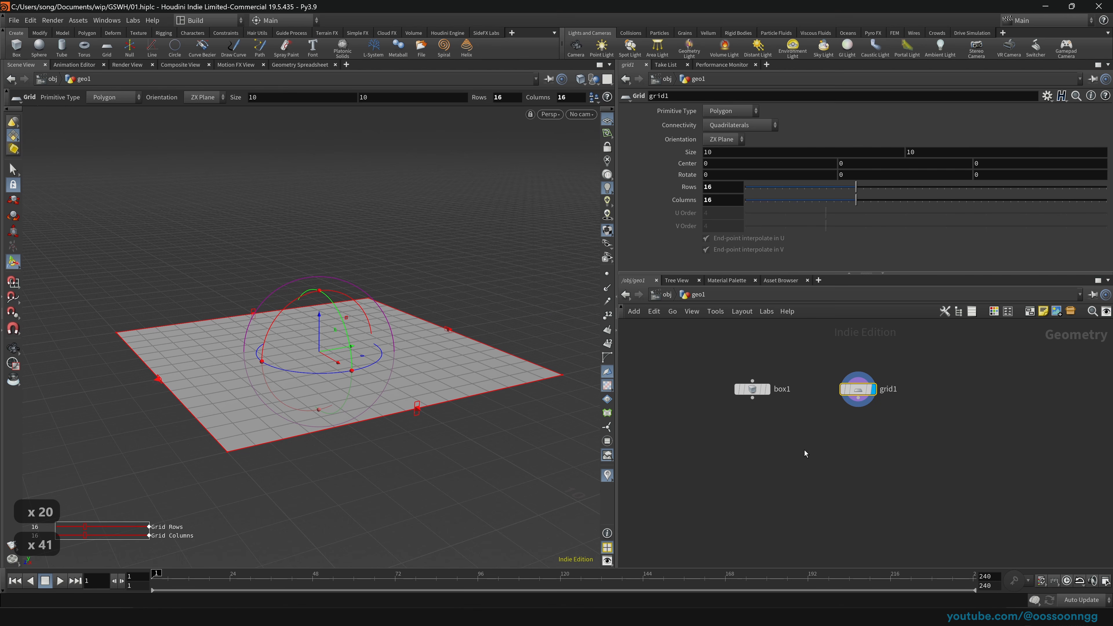
click(796, 459)
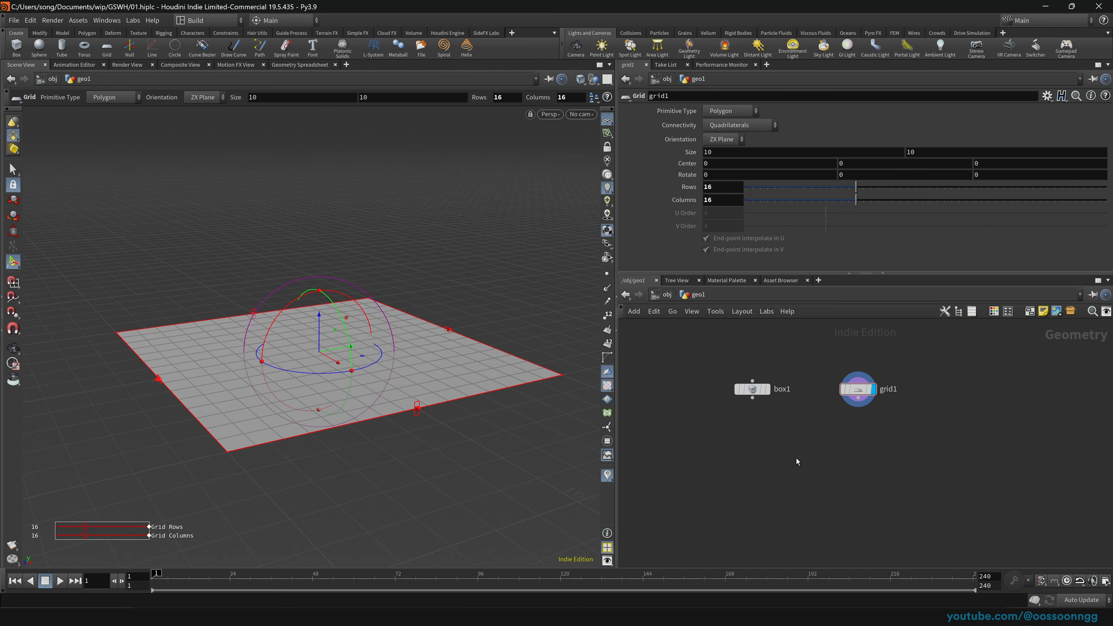
key(Tab)
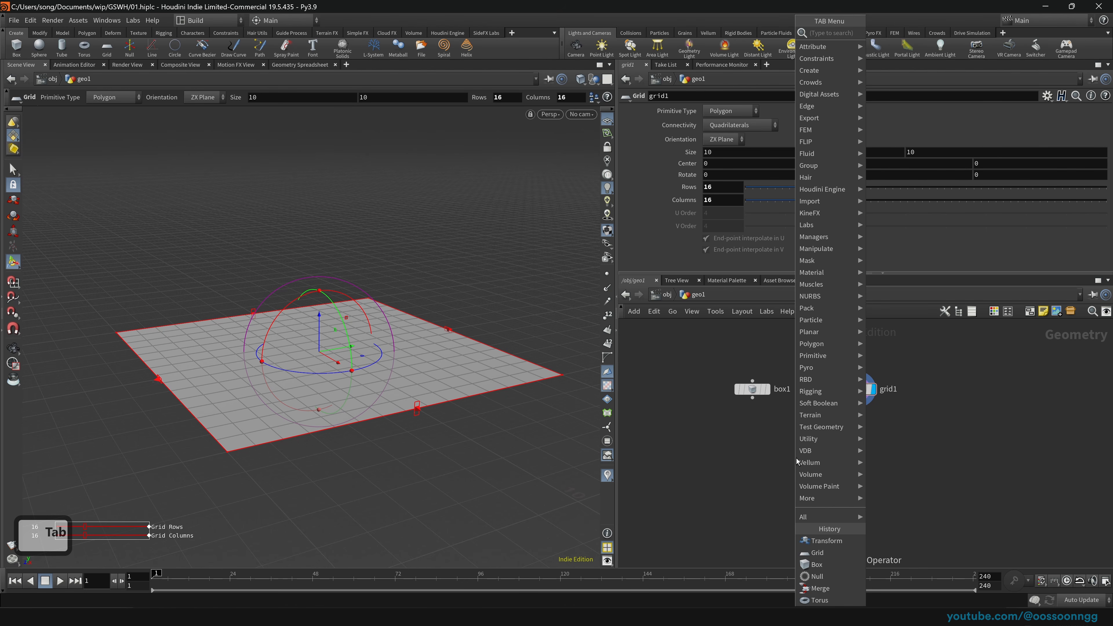
Step: Add a Copy to Points node (copytopoints1) below box1 and grid1, then select grid1
text(ctp)
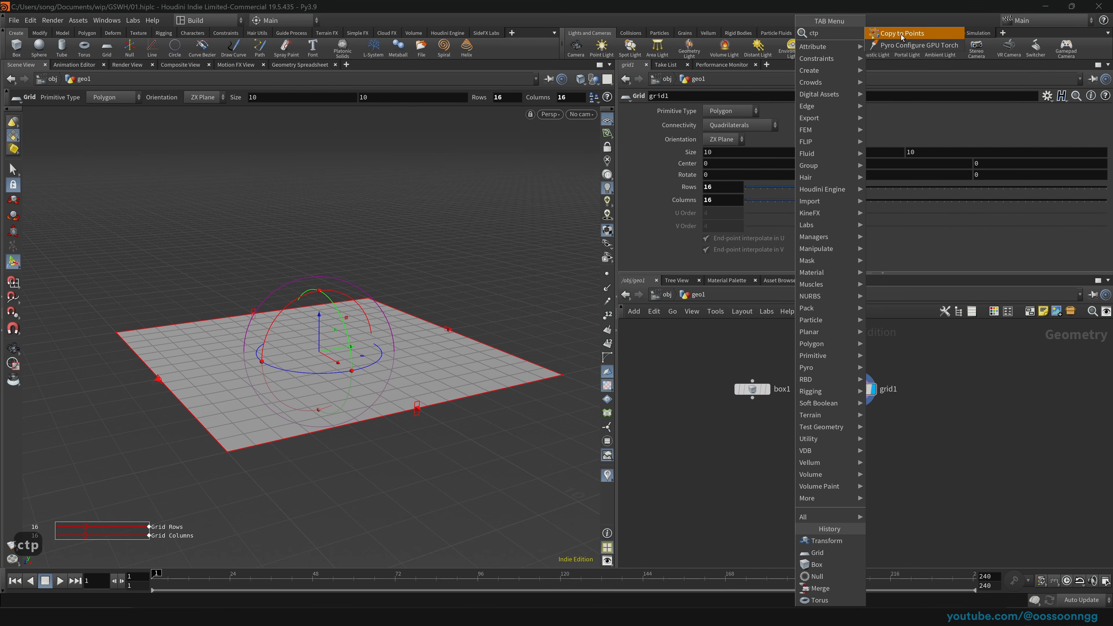
click(901, 34)
click(796, 463)
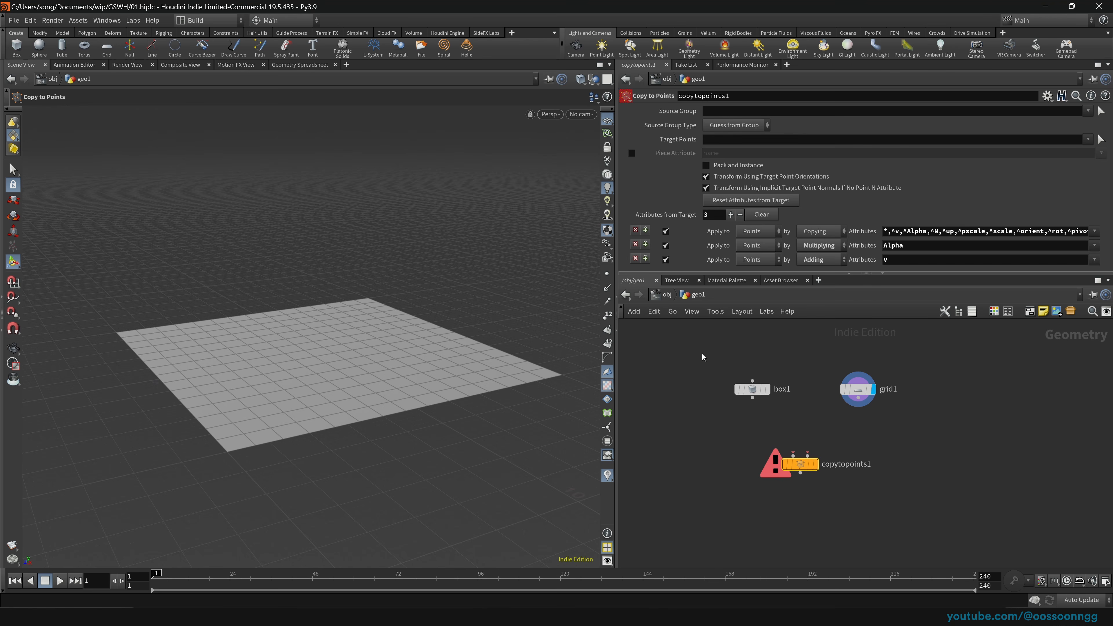
drag(752, 397, 744, 422)
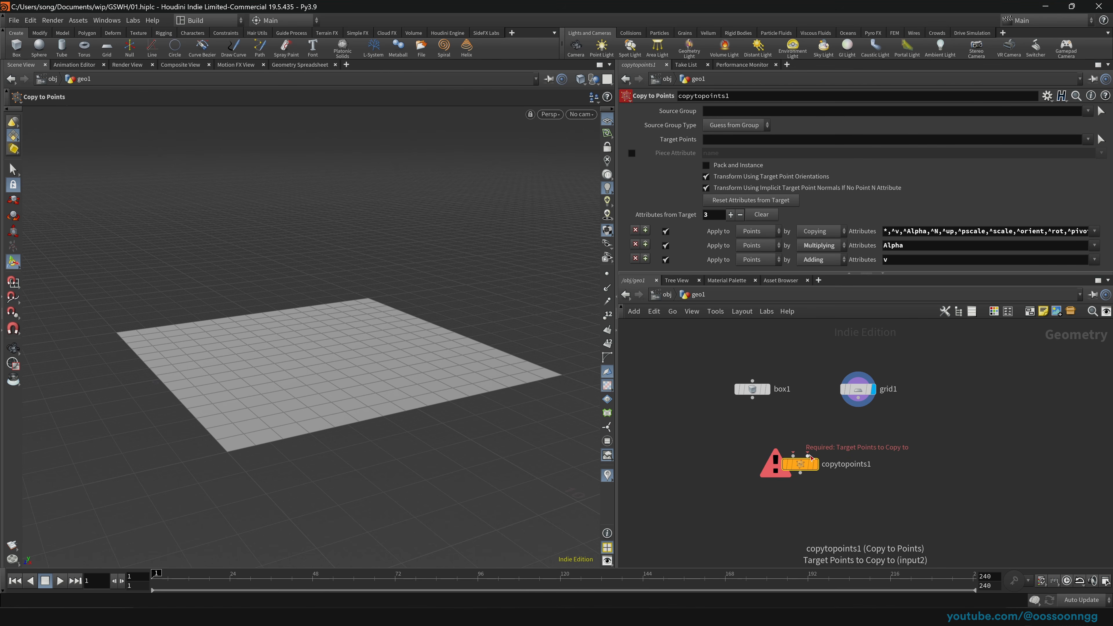
click(857, 388)
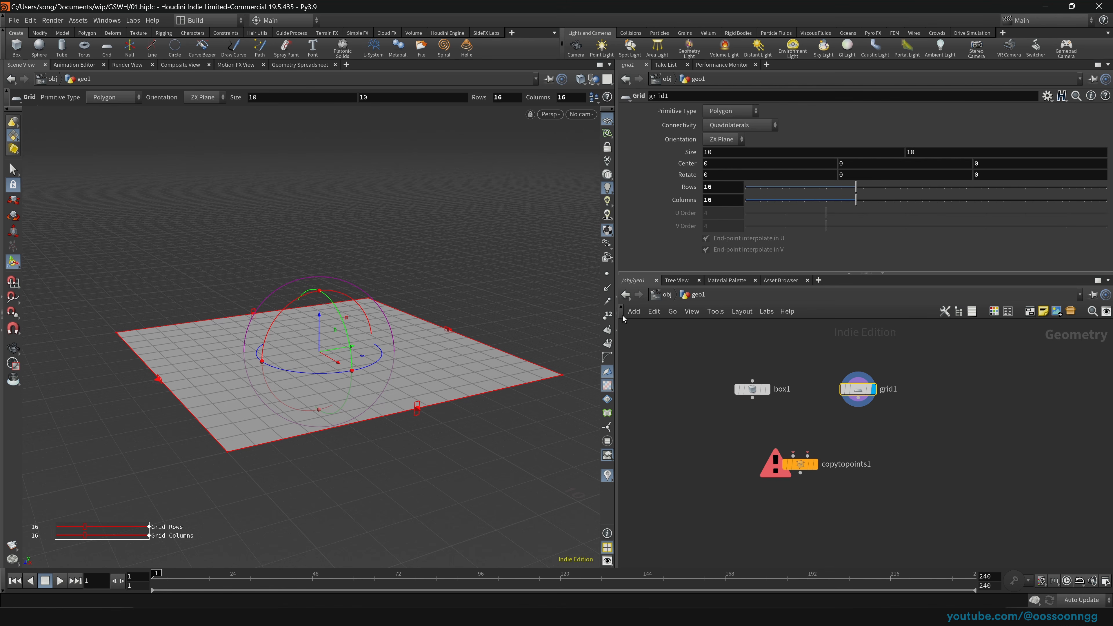
Step: Show grid1's points in the viewport and set the Guides point marker size to 5
click(607, 273)
key(Escape)
drag(462, 377, 398, 370)
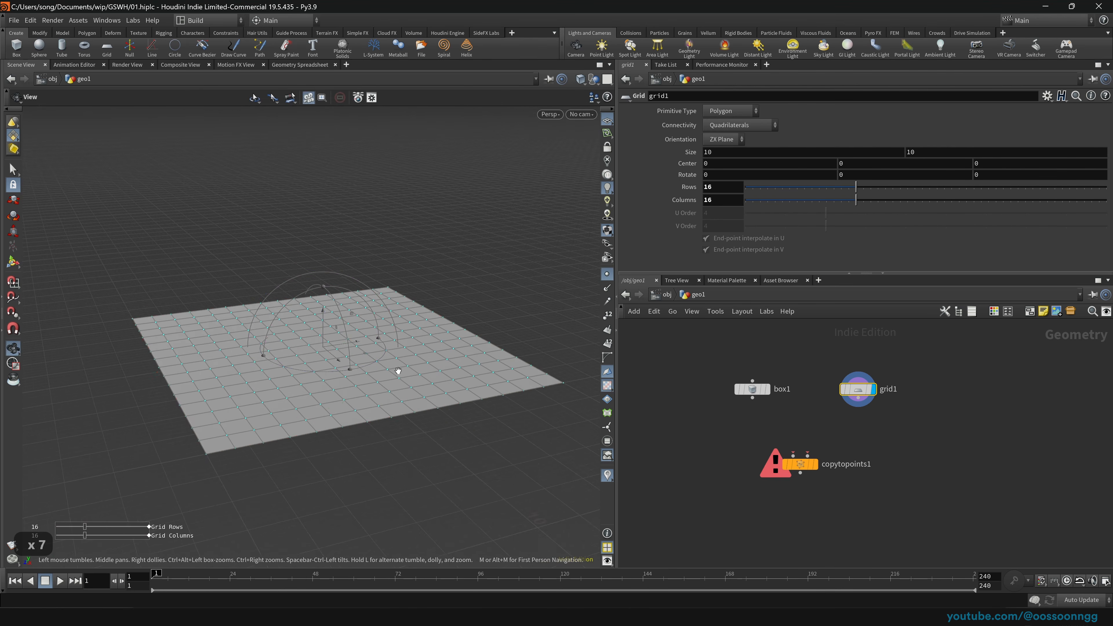
key(Return)
key(d)
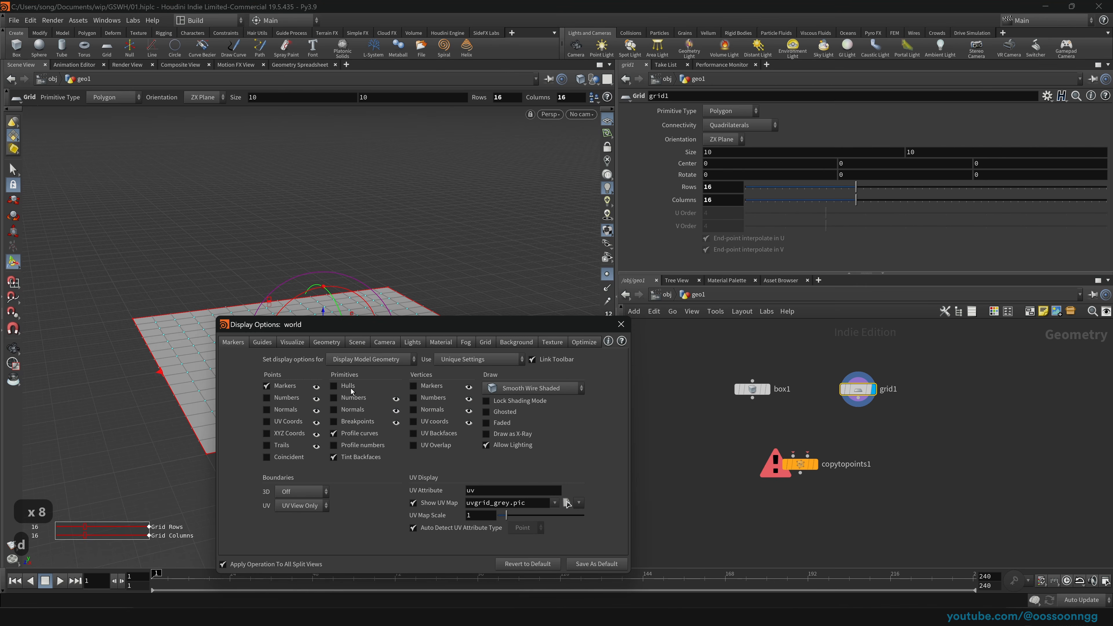
click(262, 342)
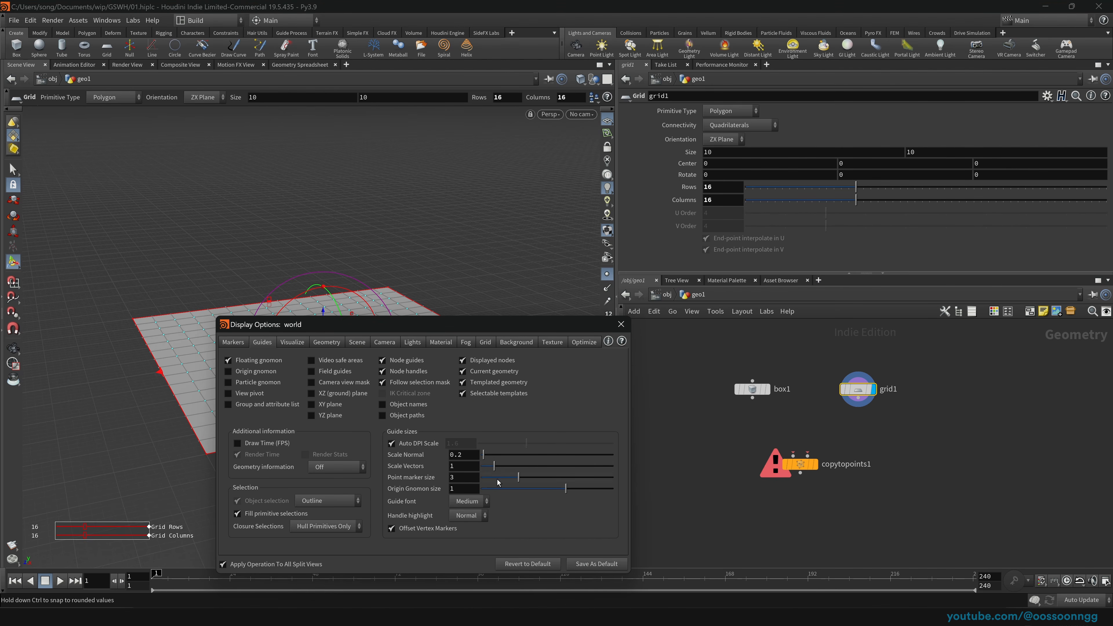
double_click(463, 477)
drag(401, 324, 632, 247)
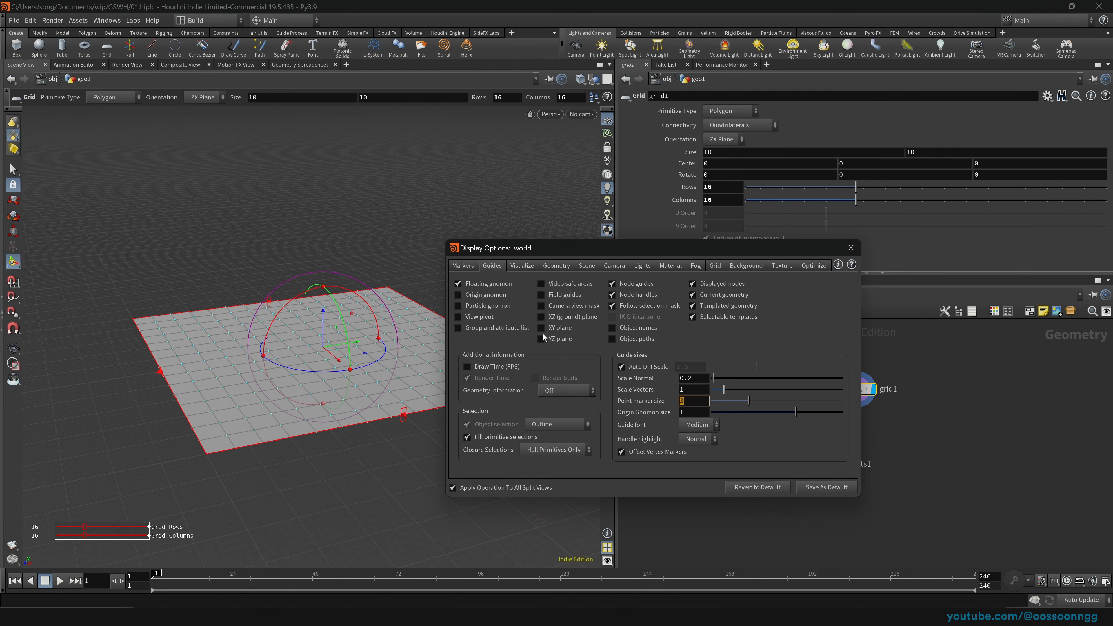
text(5)
click(699, 389)
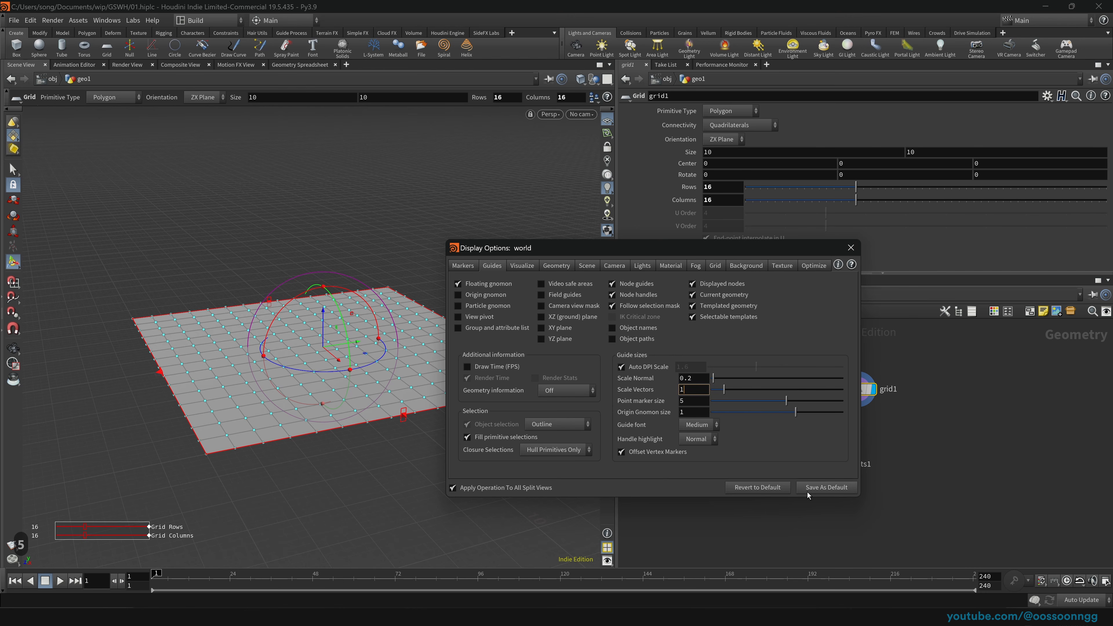
click(850, 248)
key(space)
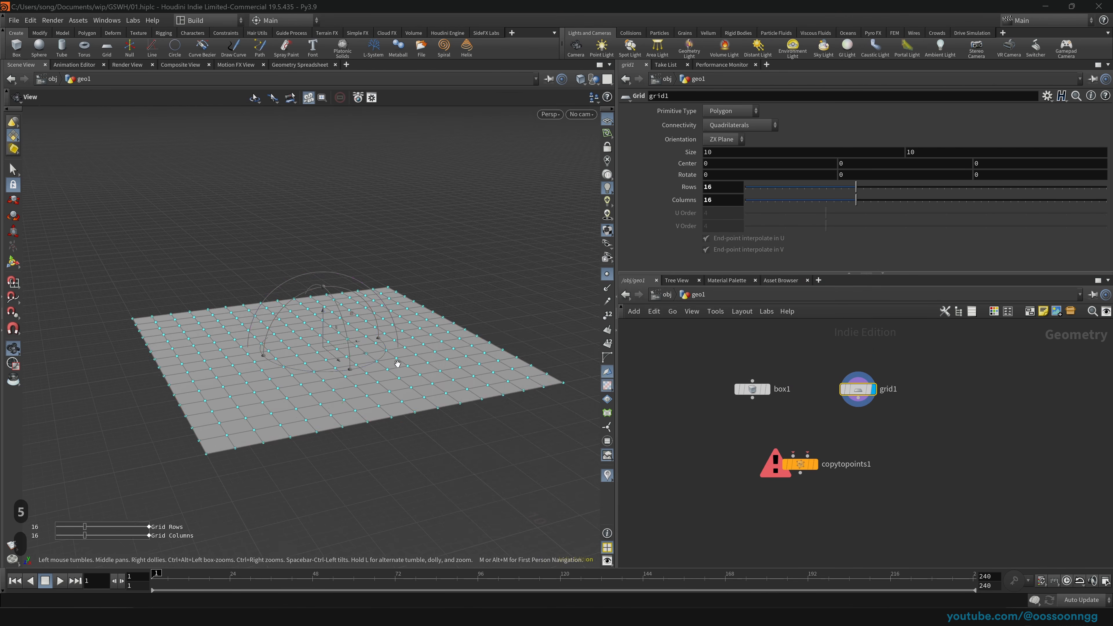
drag(397, 365, 396, 394)
right_drag(396, 394, 384, 368)
drag(389, 394, 398, 368)
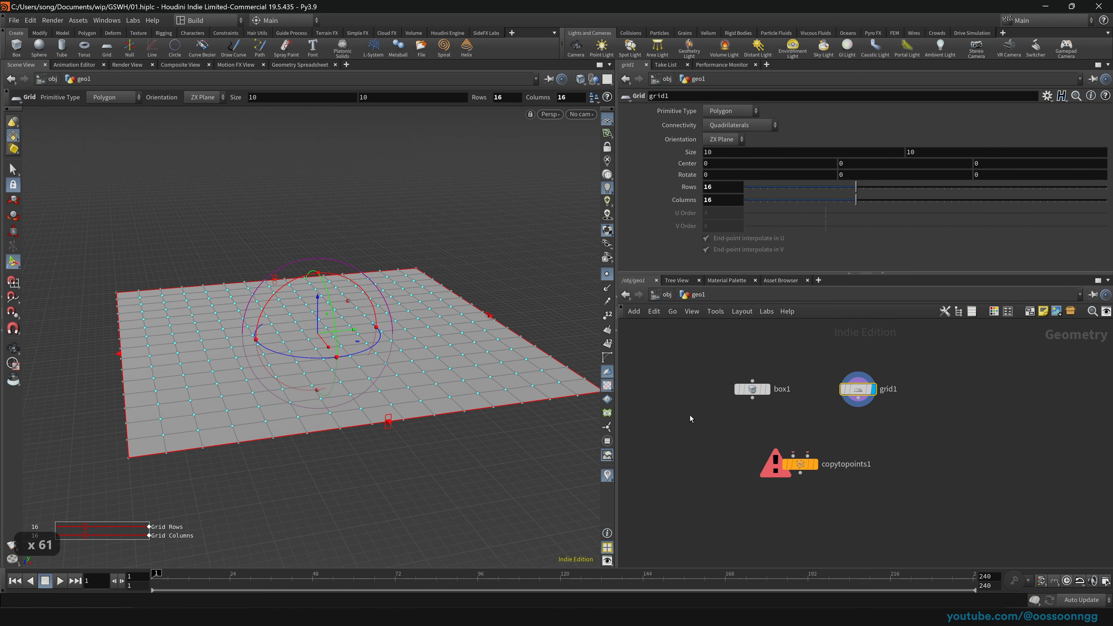
key(space)
drag(509, 402, 498, 397)
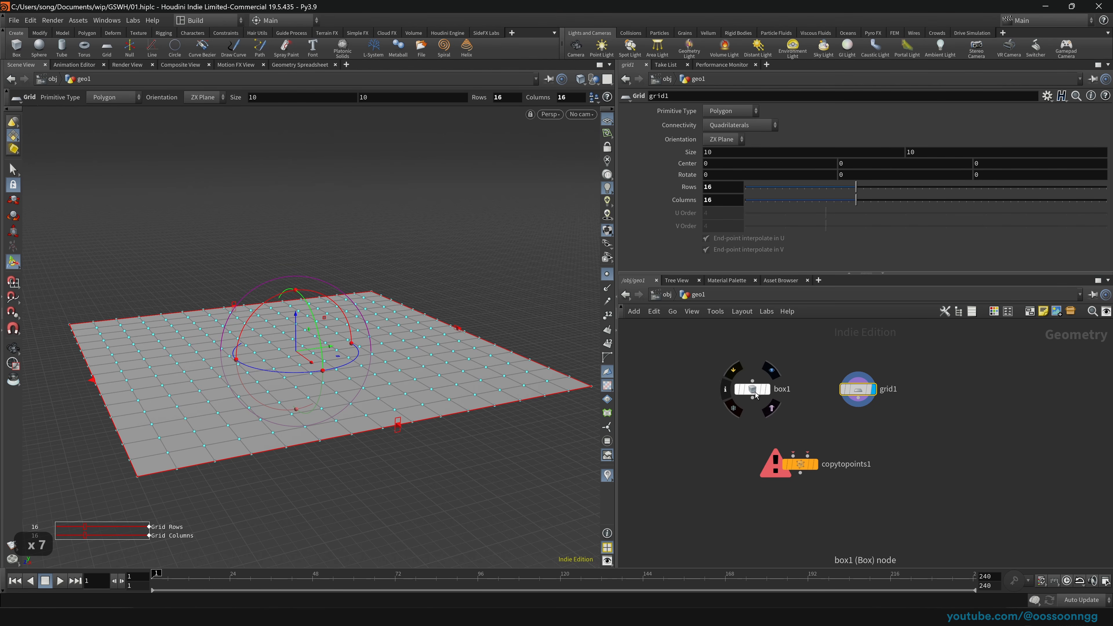
drag(755, 391, 770, 406)
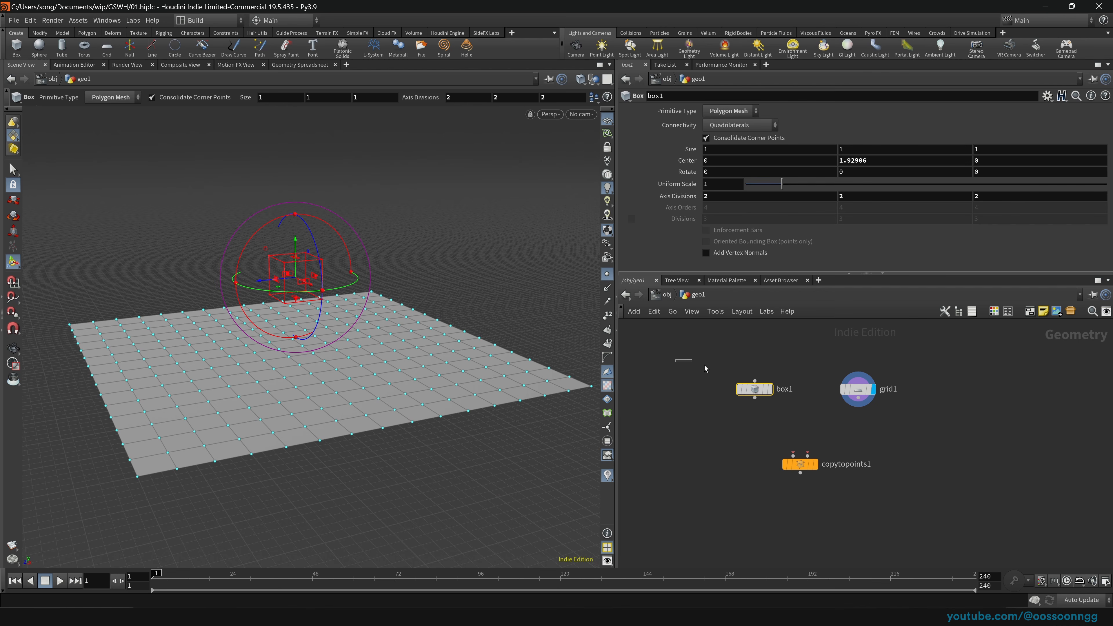
drag(675, 359, 903, 416)
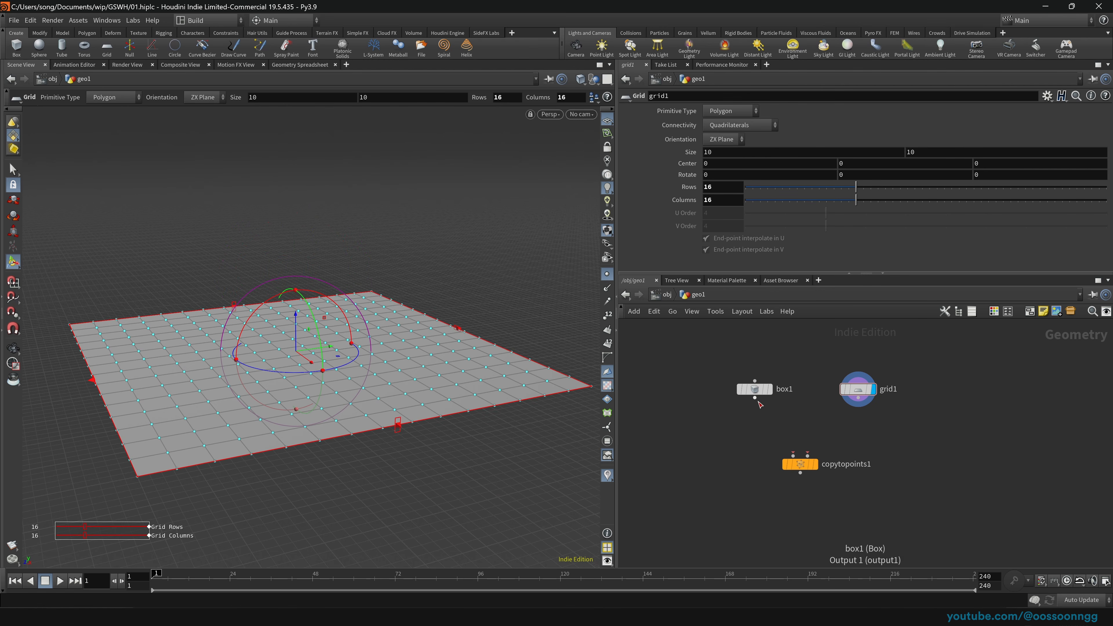
Step: Wire box1 and grid1 into copytopoints1 and display it, then cut both wires
drag(754, 398, 793, 456)
drag(857, 398, 807, 456)
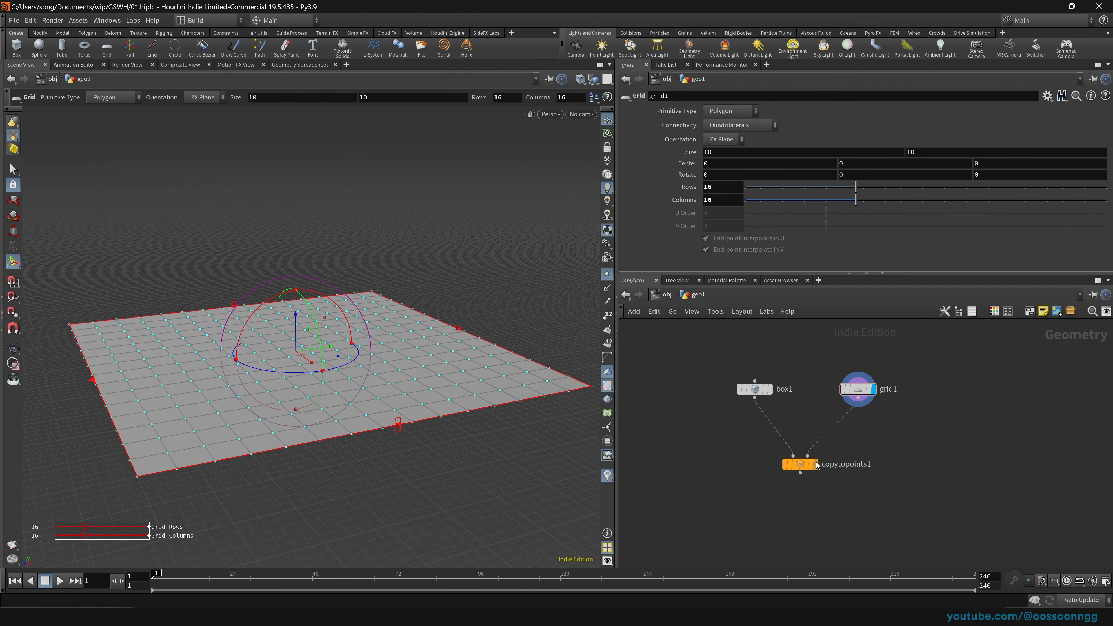
click(815, 465)
drag(730, 458, 865, 510)
drag(723, 412, 788, 363)
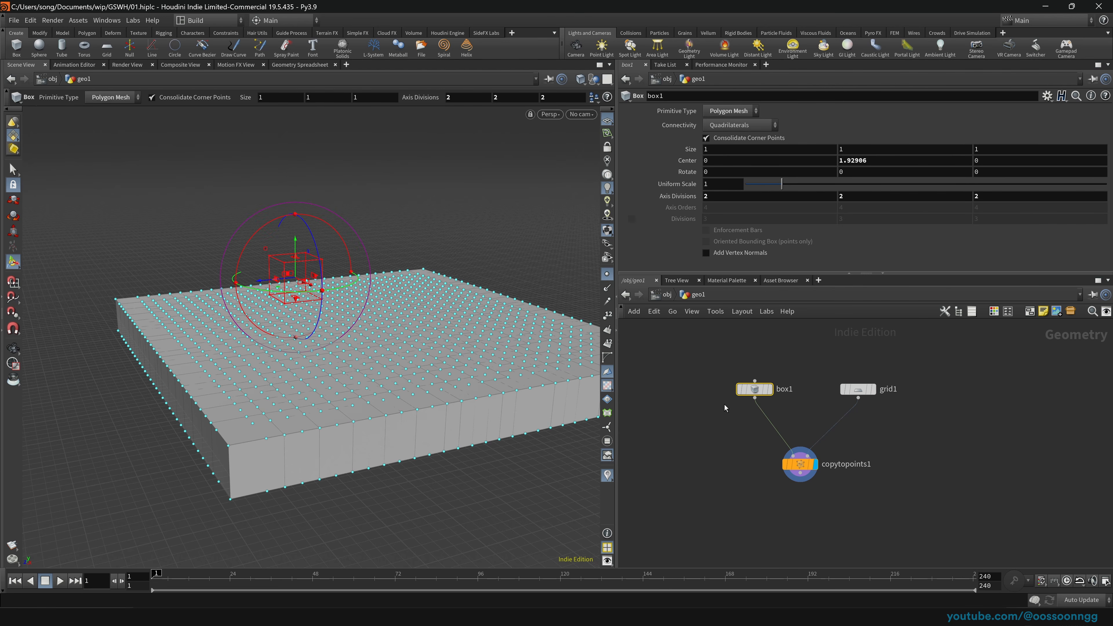
key(y)
drag(728, 432, 889, 440)
Step: Select box1 and grid1 together and wire both into copytopoints1 at once
drag(694, 360, 894, 414)
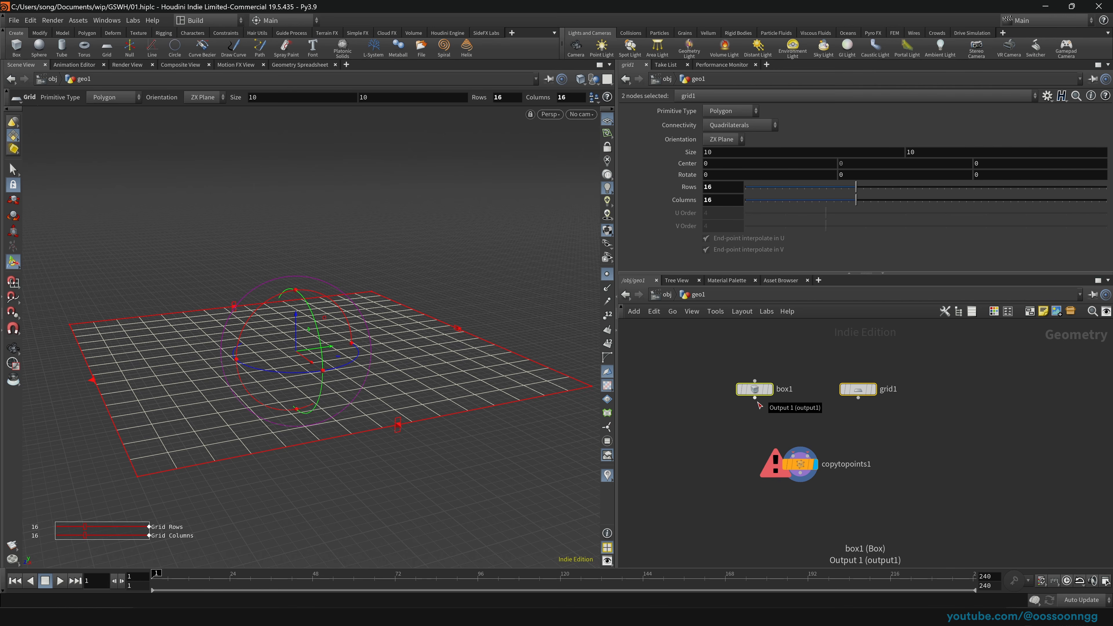
drag(687, 343, 940, 419)
drag(755, 399, 794, 449)
click(800, 464)
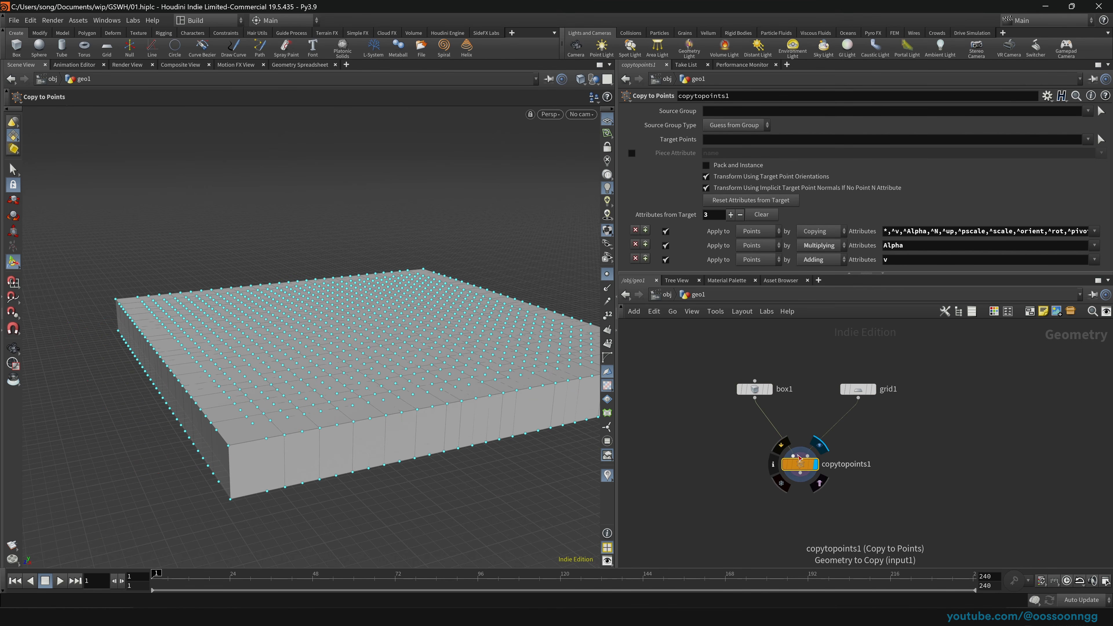
Step: Tidy box1 and grid1 above copytopoints1 and save the scene as 01.hiplc
drag(755, 396, 760, 396)
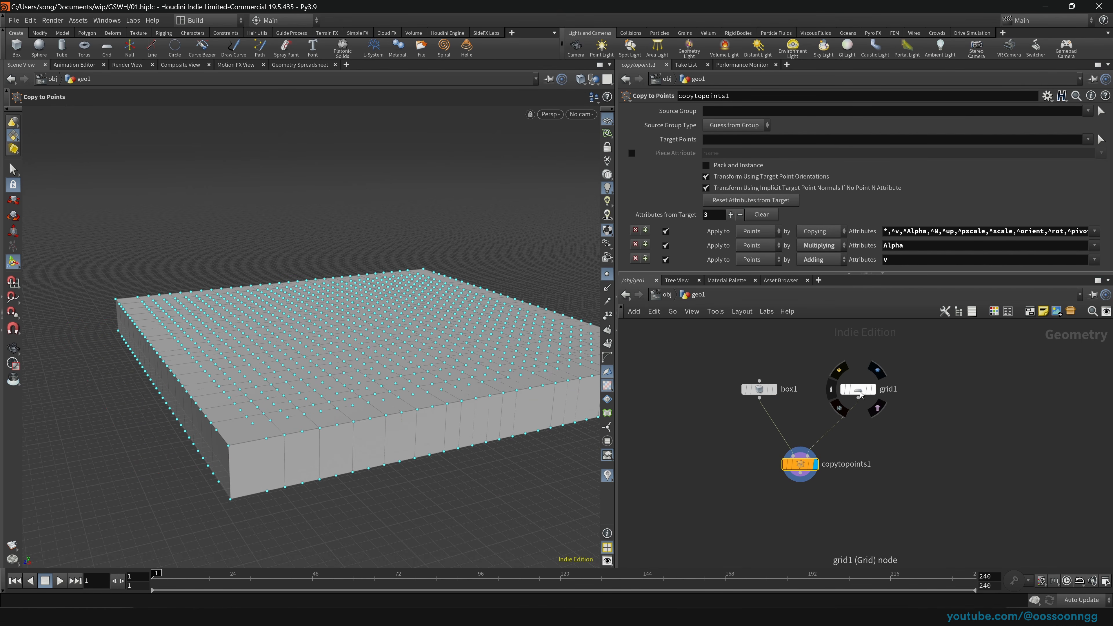
drag(857, 389, 849, 388)
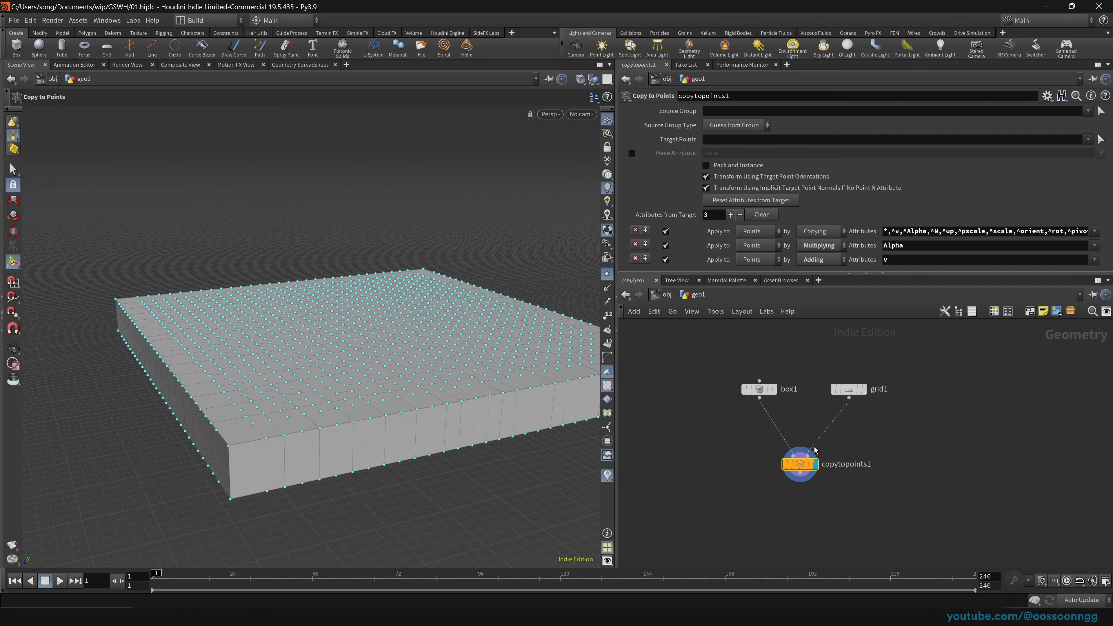
click(847, 391)
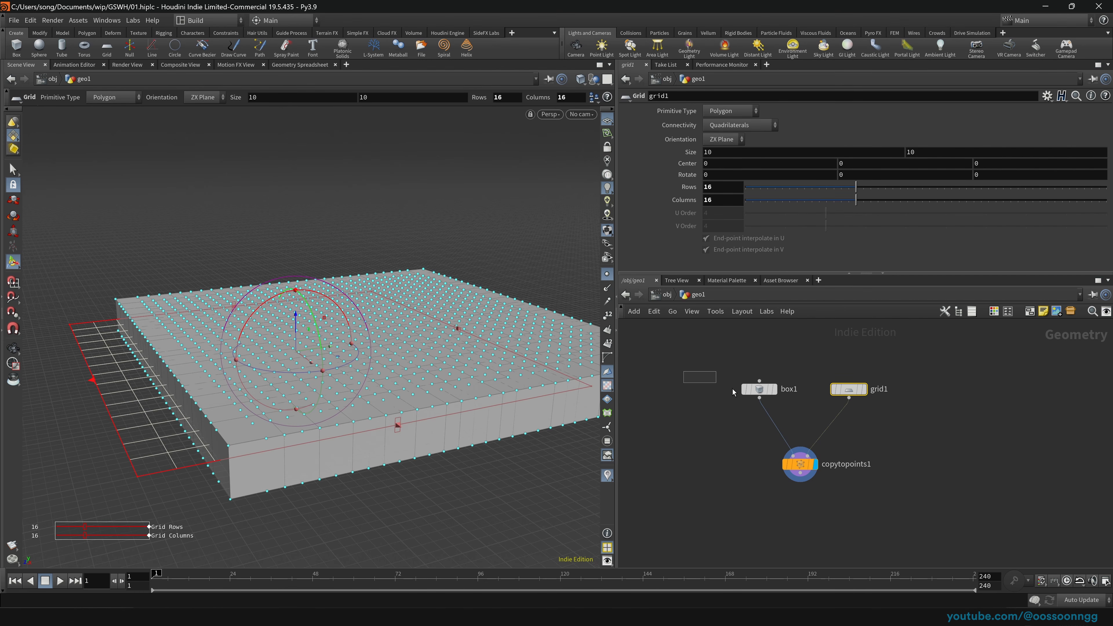
drag(778, 408, 783, 412)
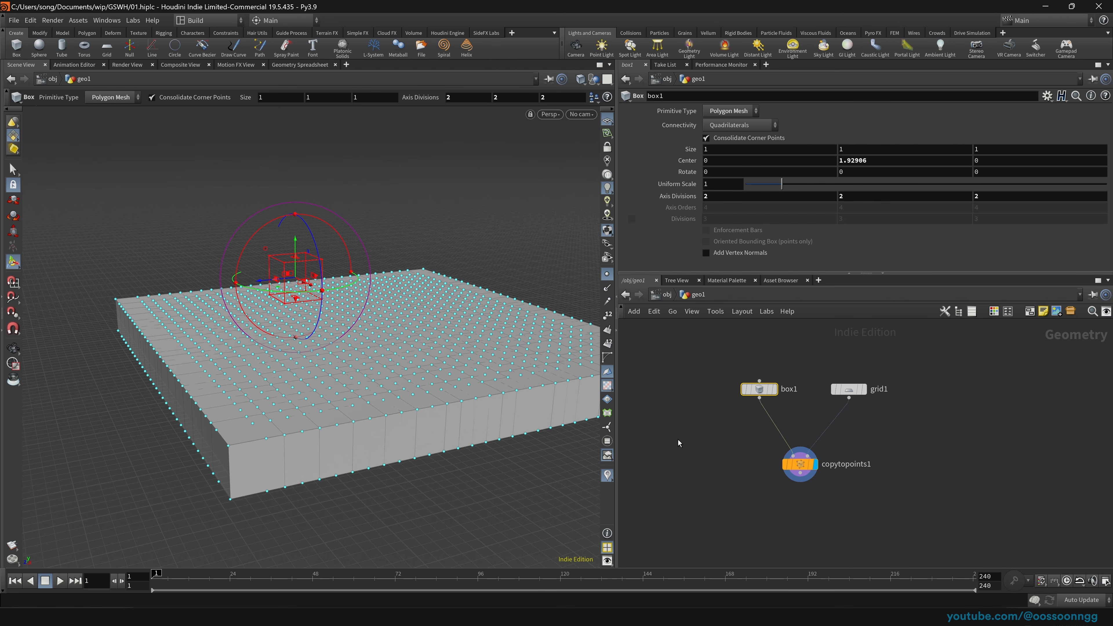
key(ctrl+s)
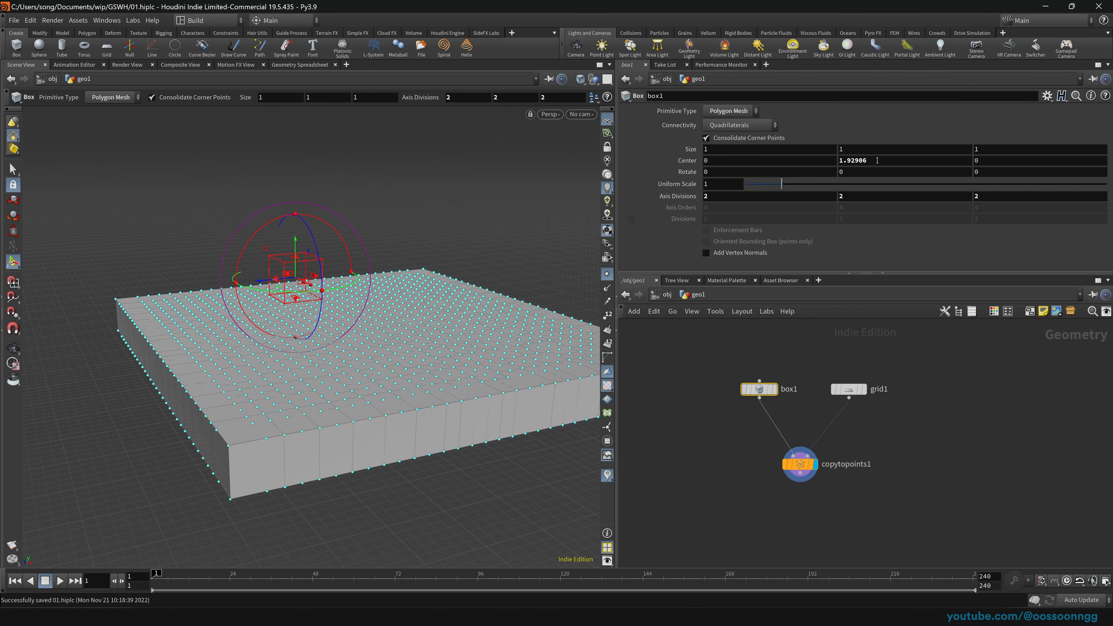
Step: Display box1 alone, set Center Y to 0, then drag the box up to about 2.25
click(775, 389)
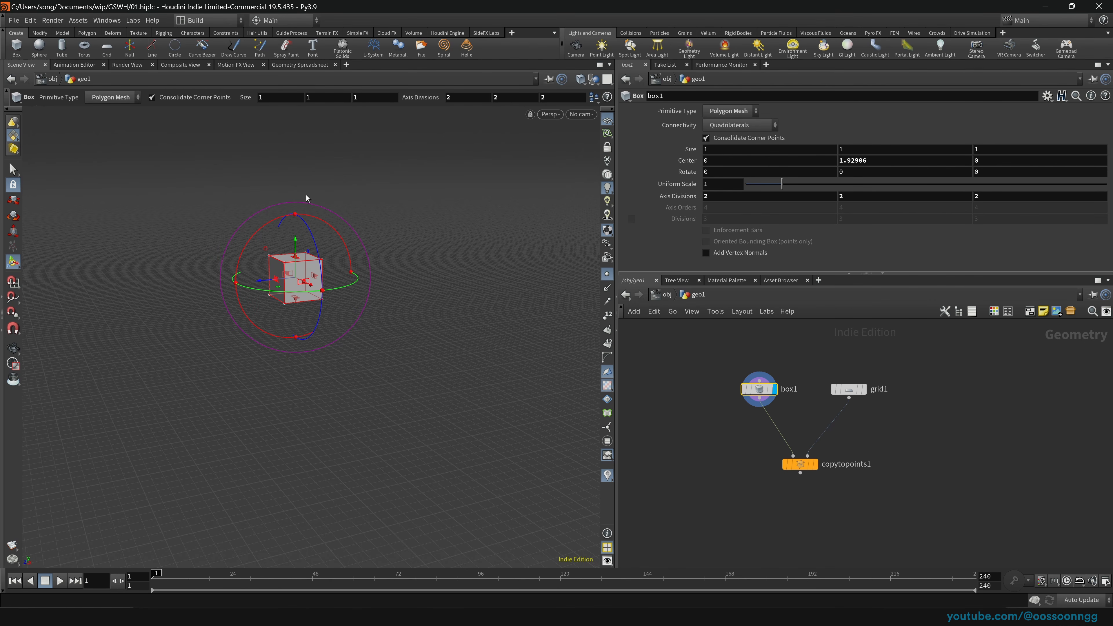
drag(296, 245, 306, 219)
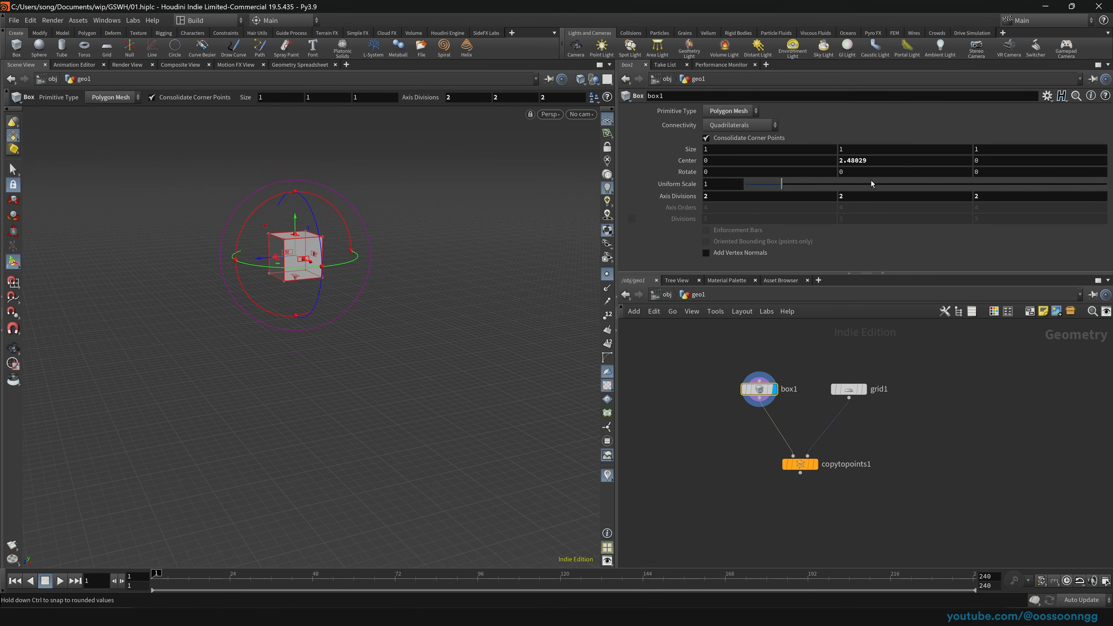
click(882, 160)
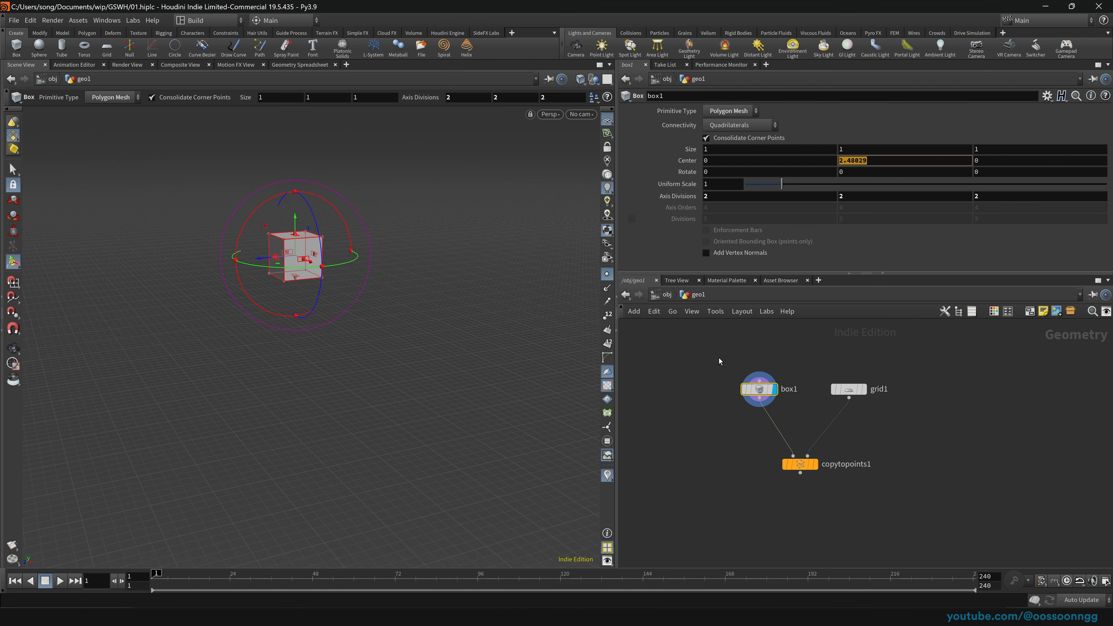
text(0)
key(Return)
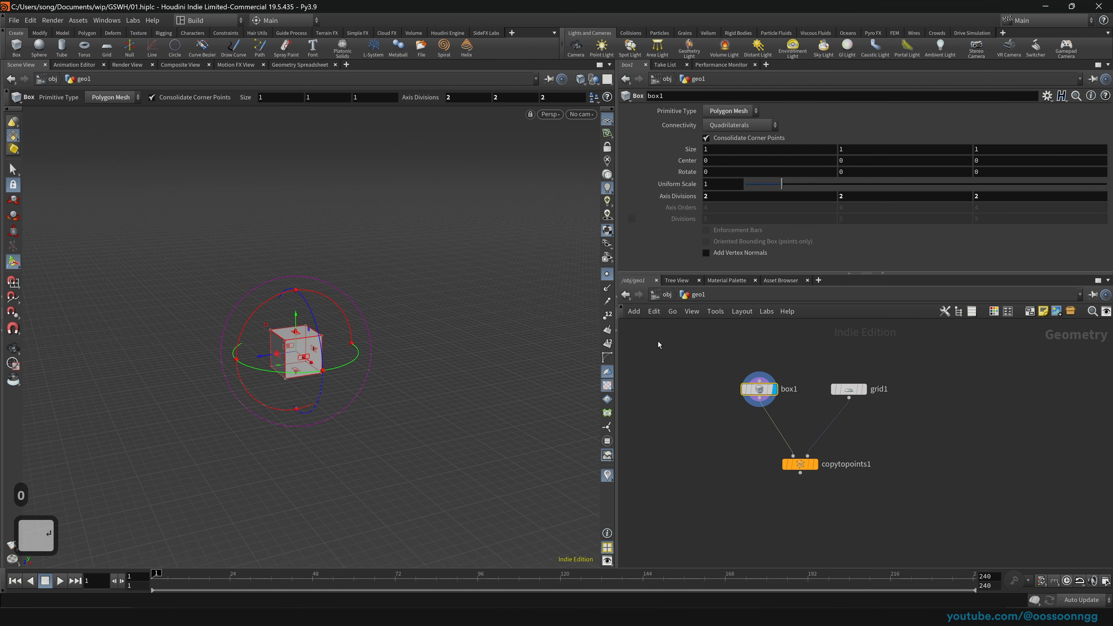
drag(297, 318, 297, 231)
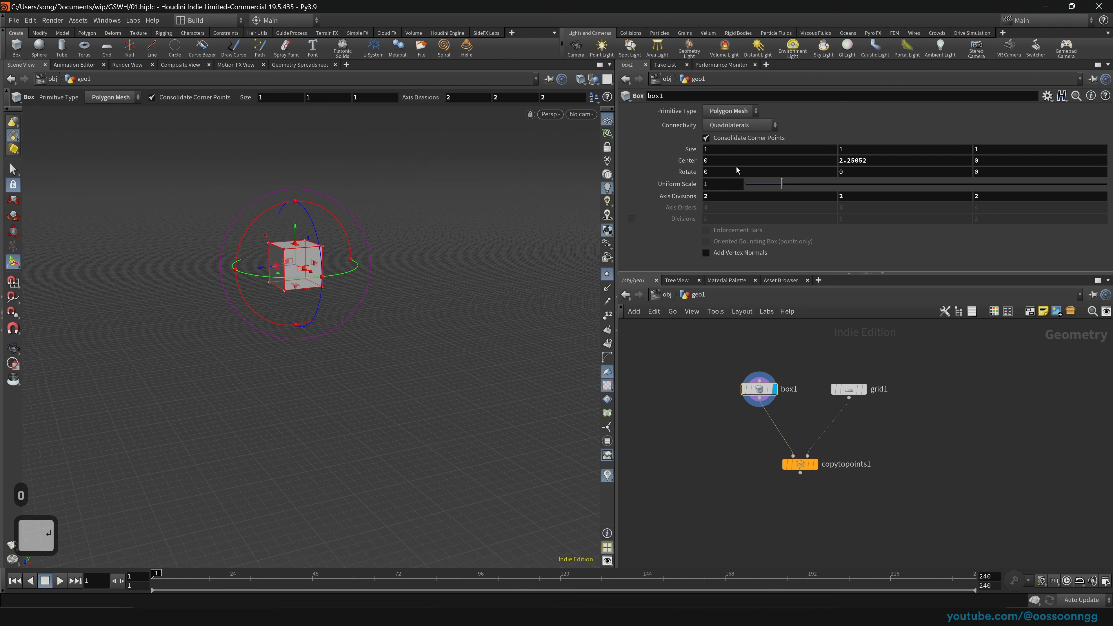
Step: Try box1 changes: Center Y reset, Z rotation, 3.5 height, more divisions, 4.083 uniform scale
ctrl+middle_click(687, 162)
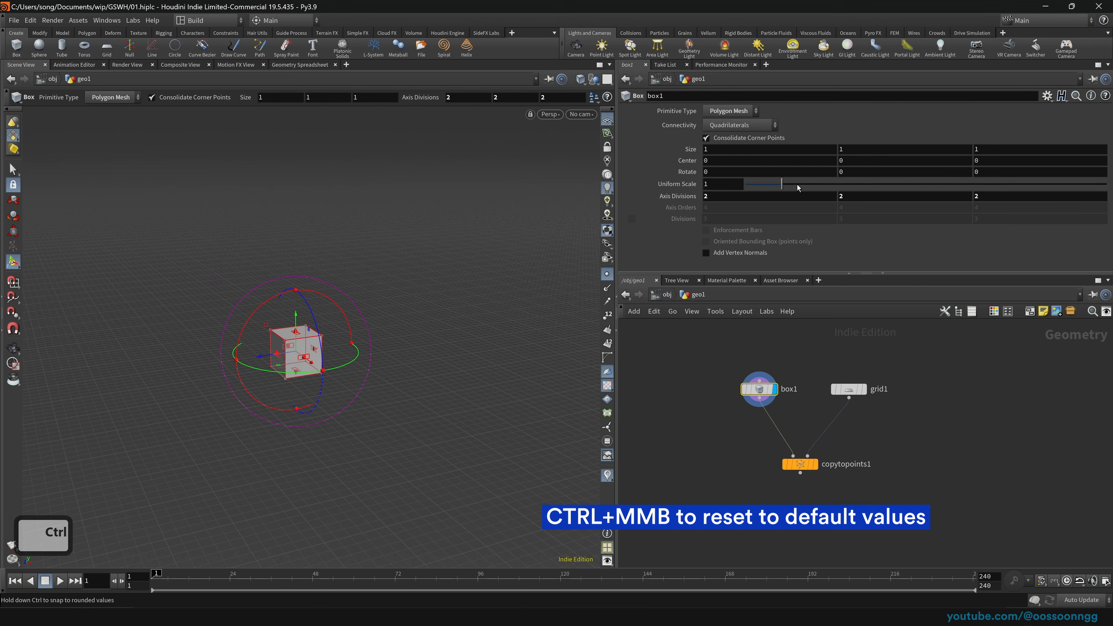
drag(790, 183, 843, 185)
middle_drag(724, 158, 881, 164)
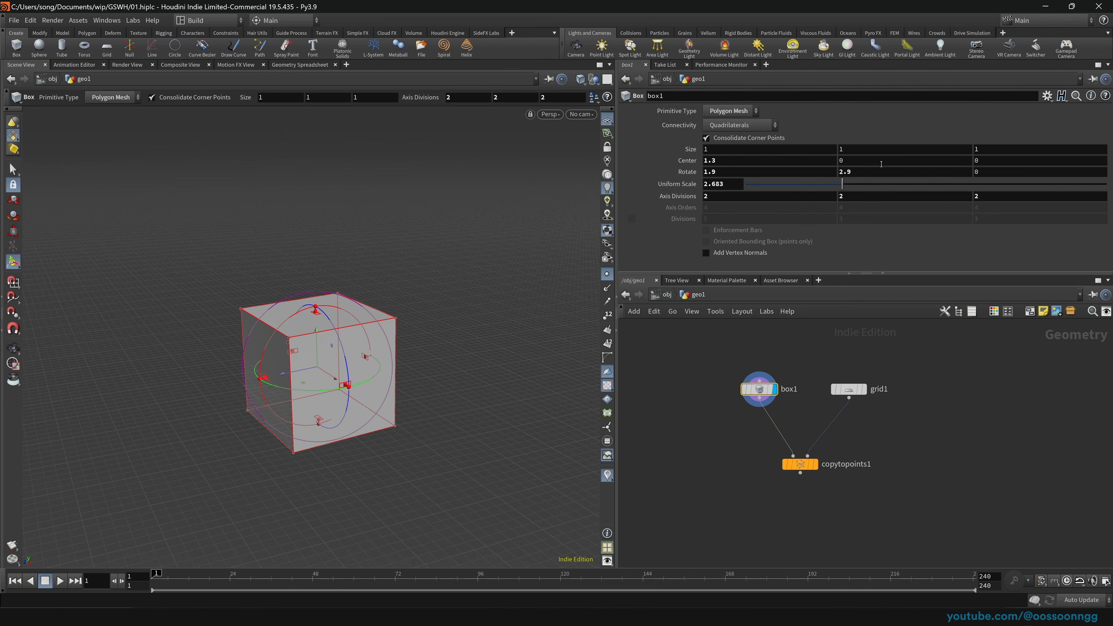
middle_drag(983, 171, 934, 149)
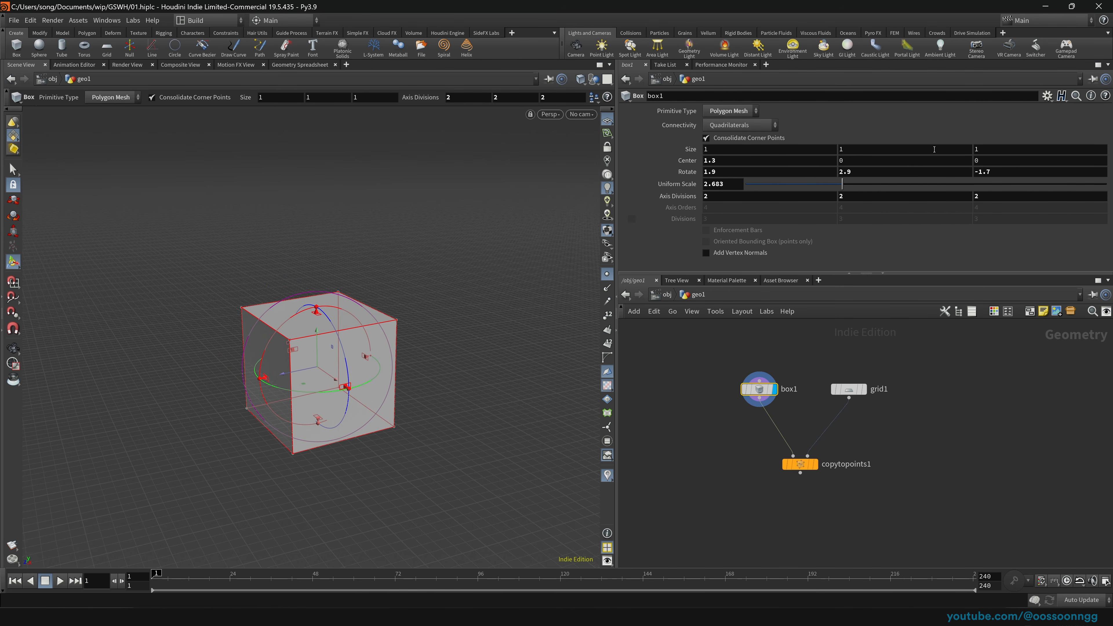
text(3.5)
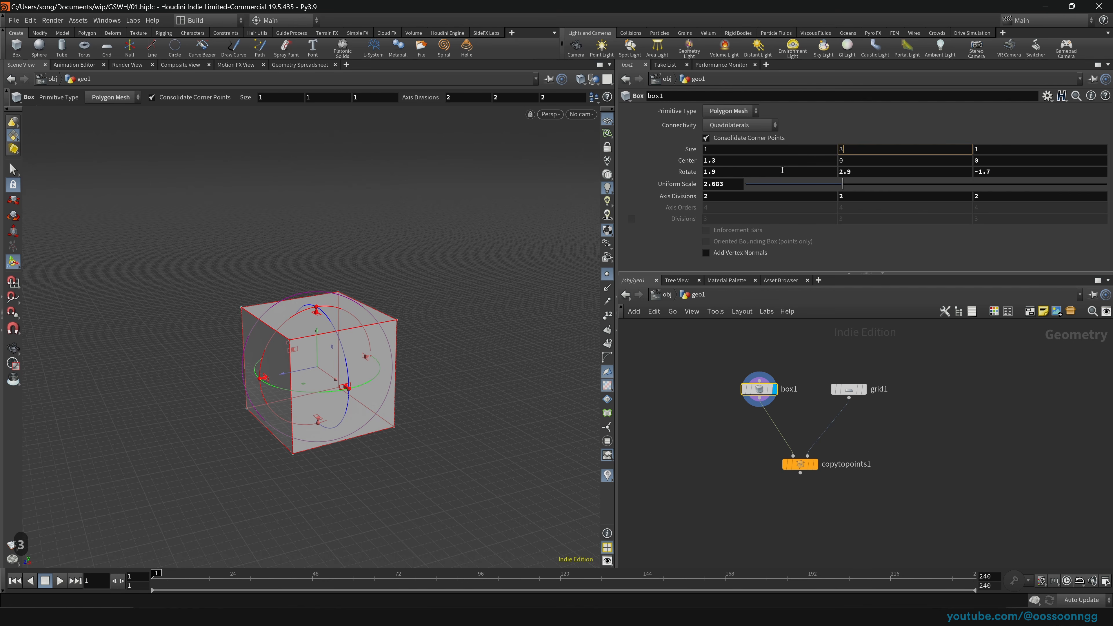
key(Return)
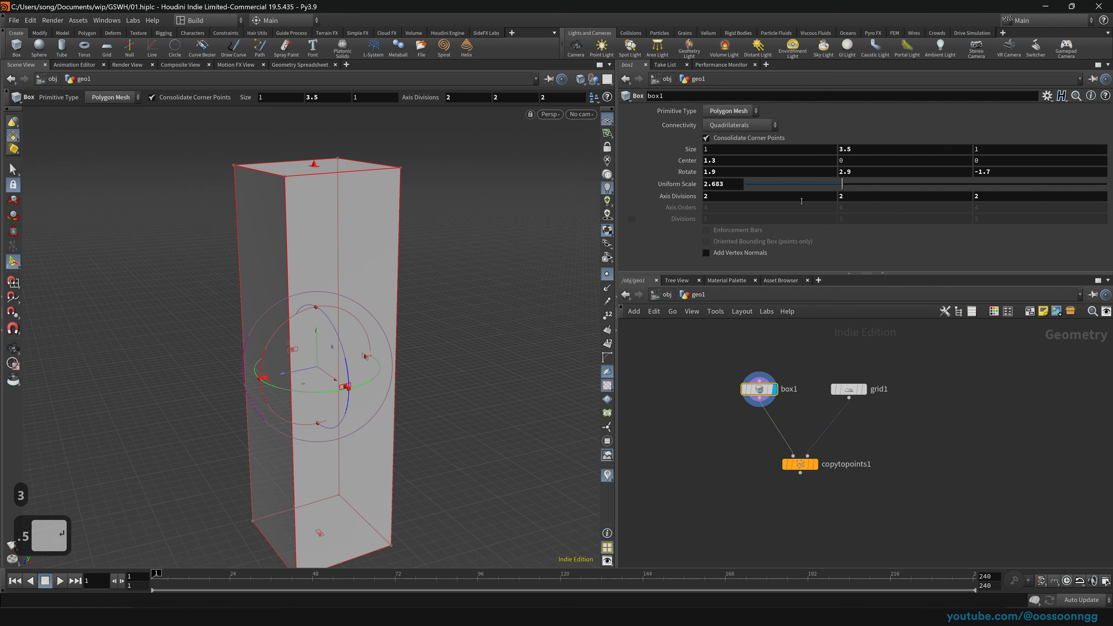
middle_drag(801, 201, 800, 195)
drag(808, 192, 835, 186)
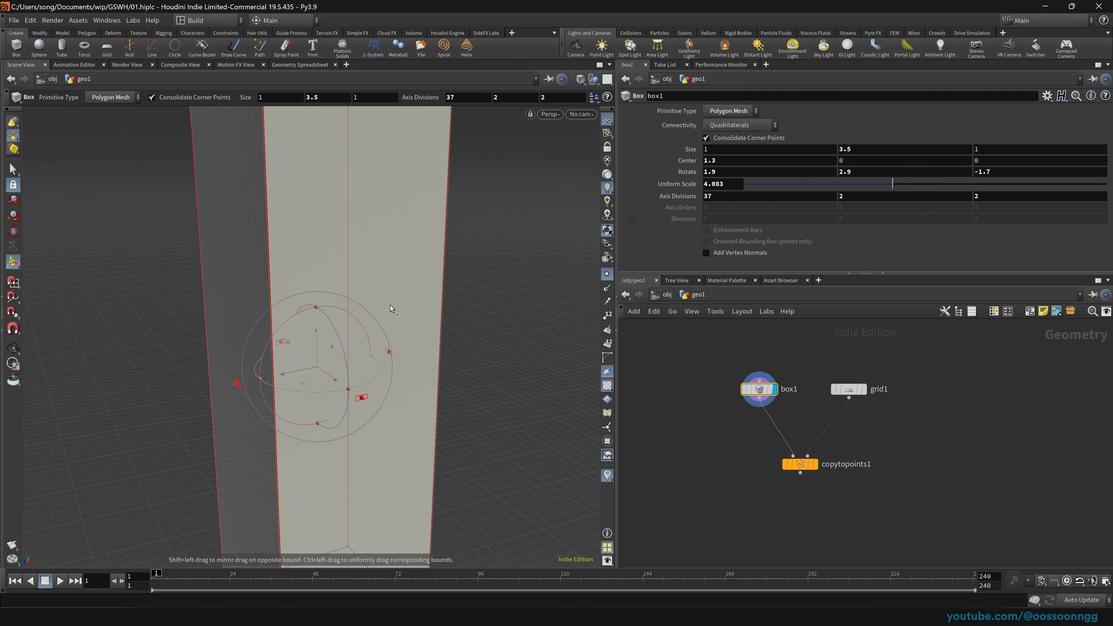
Step: Reset box1's size, rotation, uniform scale and axis divisions to their defaults
ctrl+middle_click(682, 148)
ctrl+middle_click(680, 171)
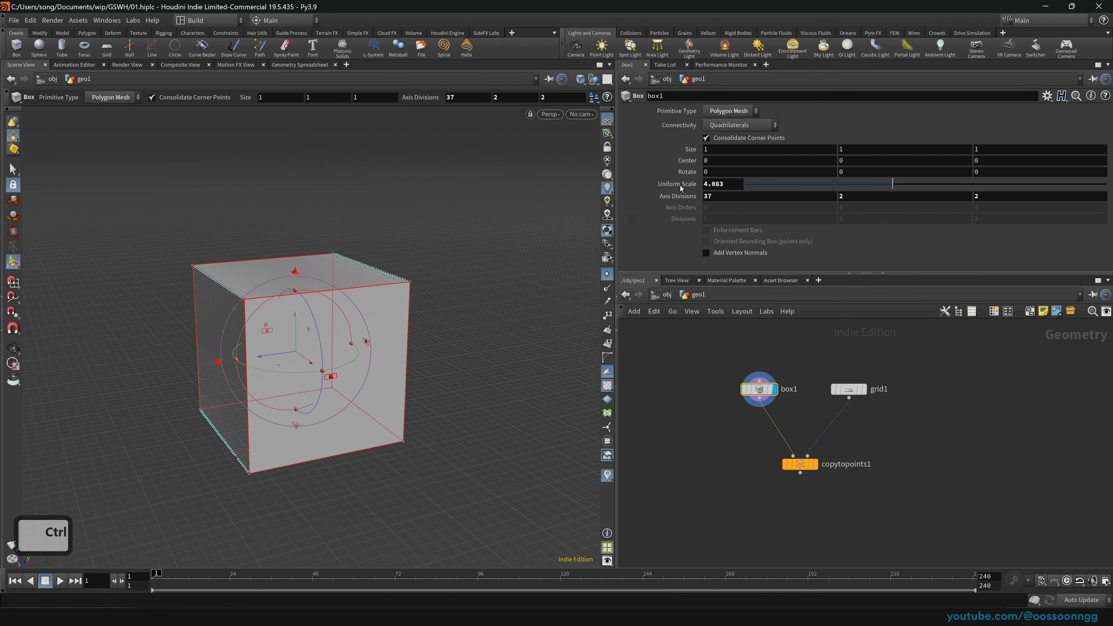
ctrl+middle_click(680, 184)
ctrl+middle_click(679, 196)
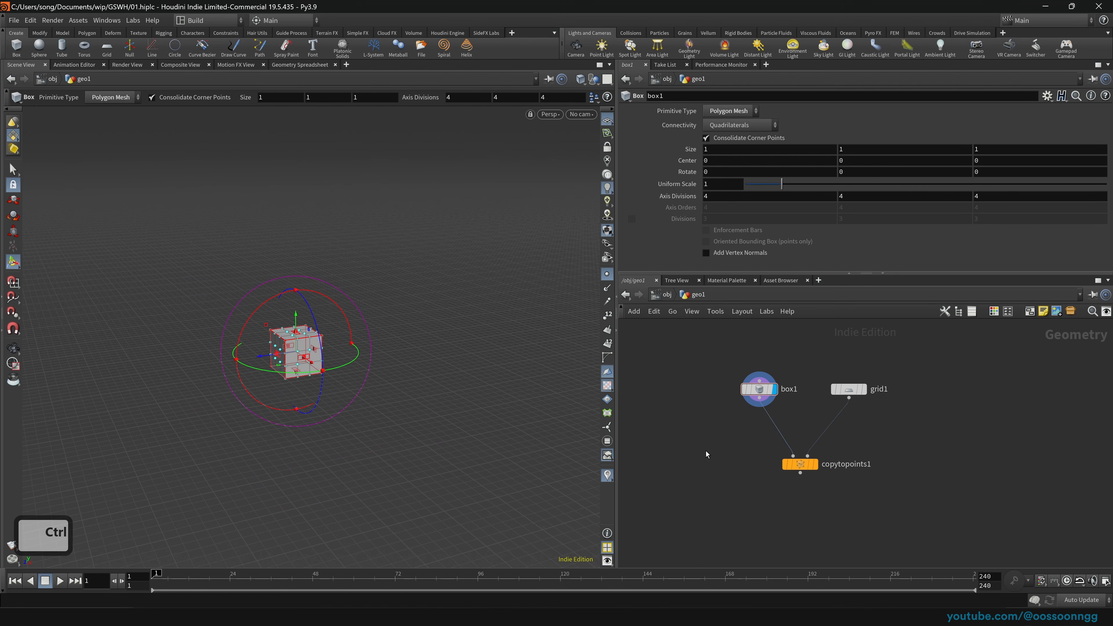
drag(693, 466, 825, 482)
click(775, 381)
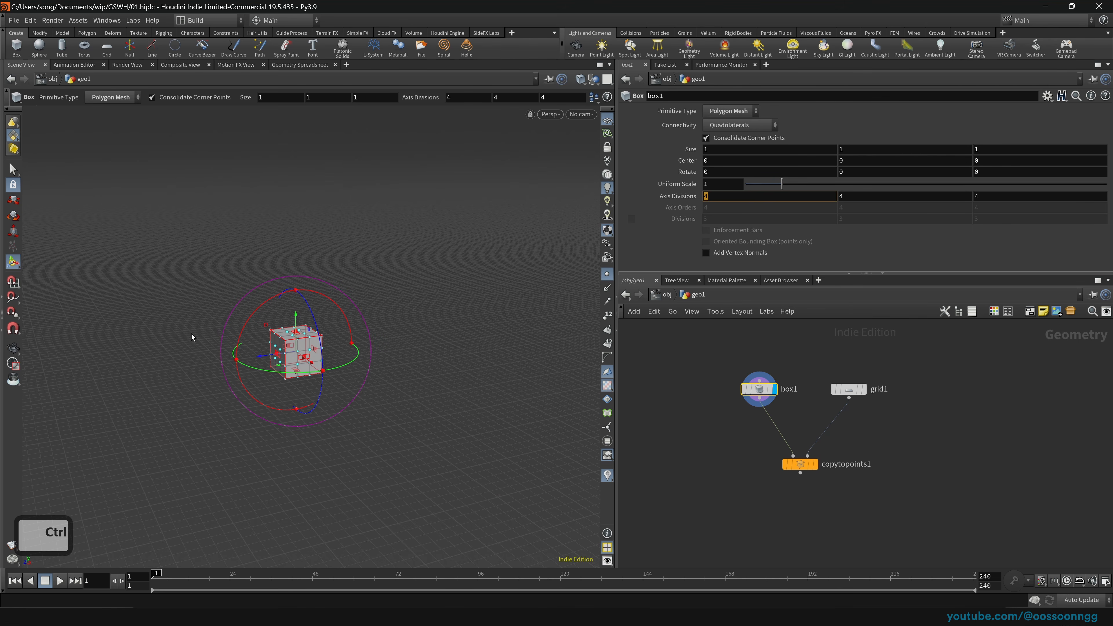
Step: Undo the accidental cube move and set box1's axis divisions to 2 on each axis
drag(299, 364, 312, 362)
key(ctrl+z)
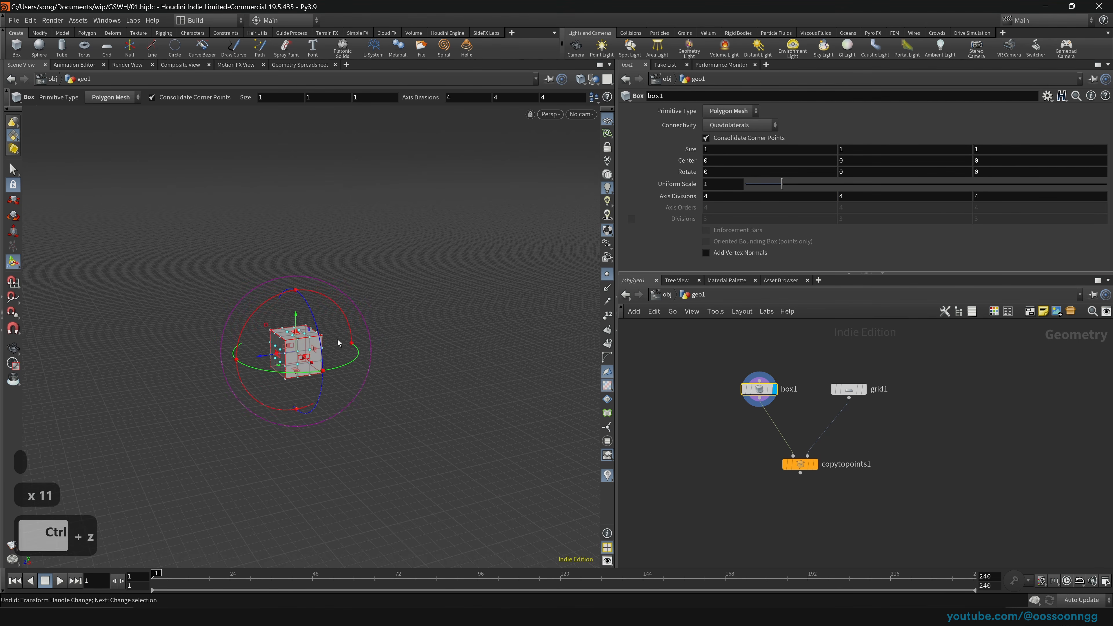
key(Escape)
scroll(362, 323, up, 10)
drag(362, 323, 366, 321)
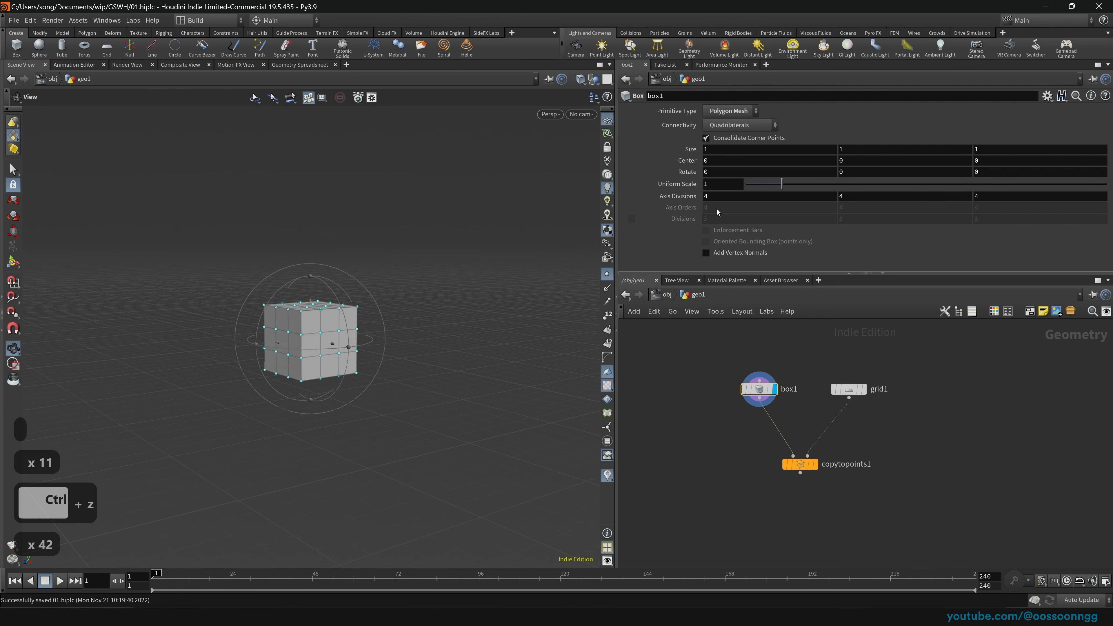
drag(717, 197, 696, 198)
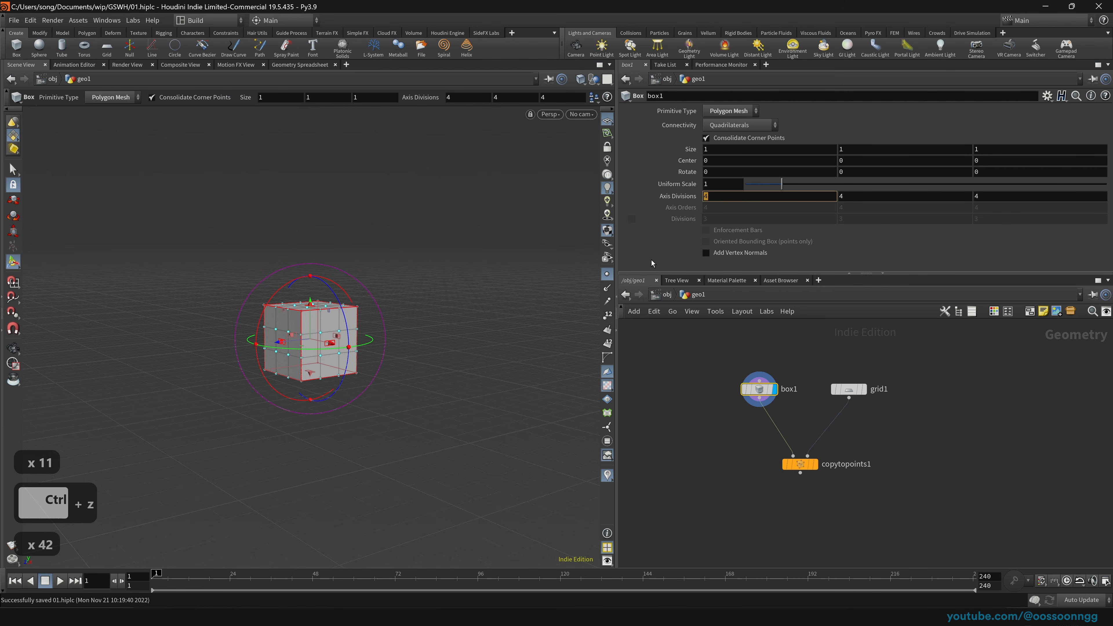
text(2)
key(Tab)
text(2)
key(Tab)
text(2)
key(Tab)
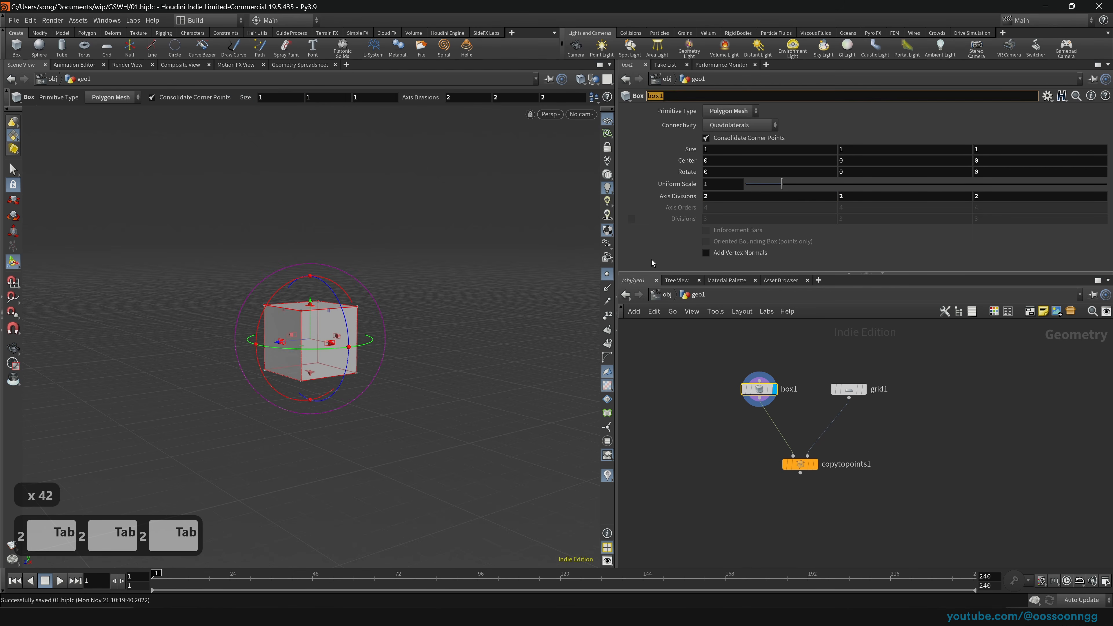
drag(903, 521, 711, 438)
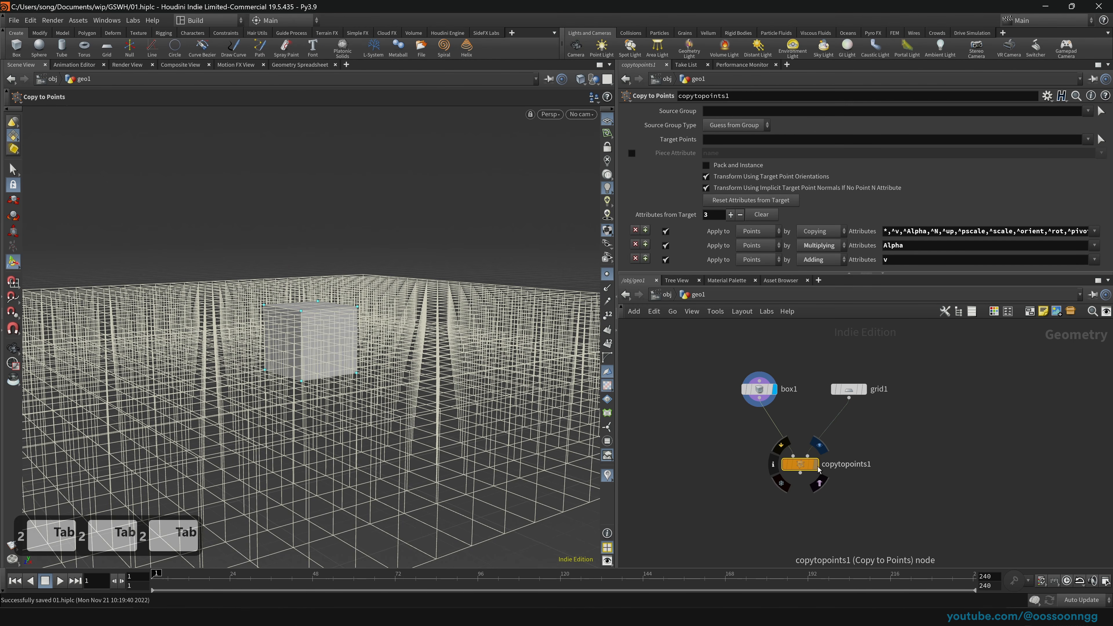
Step: Template copytopoints1 and reduce box1's uniform scale to 0.289 so the cubes separate
click(759, 389)
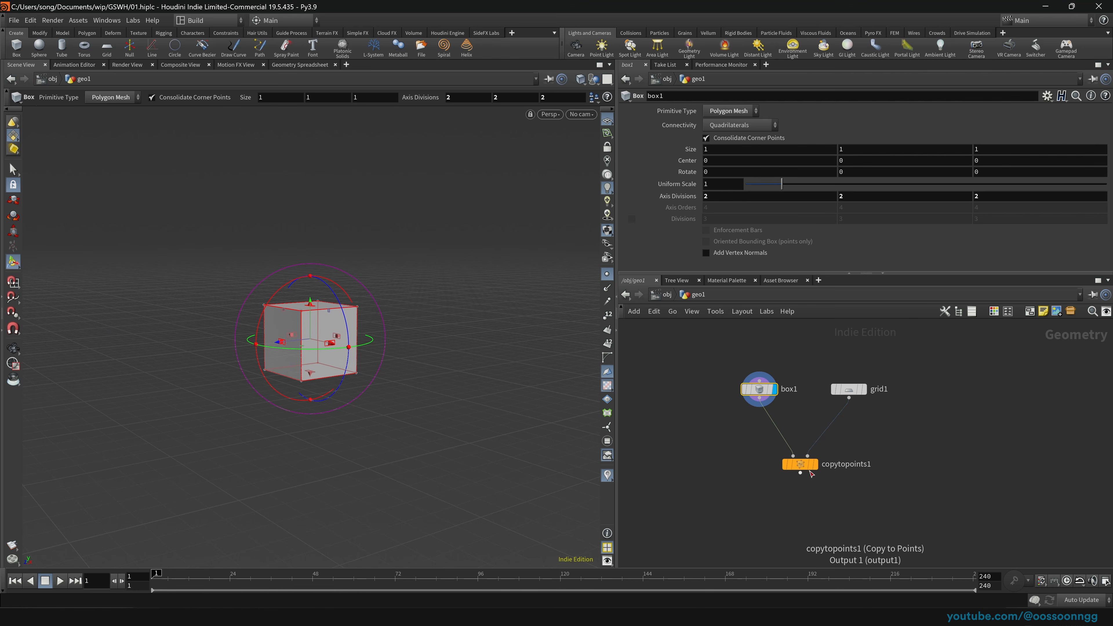
mouse_move(800, 470)
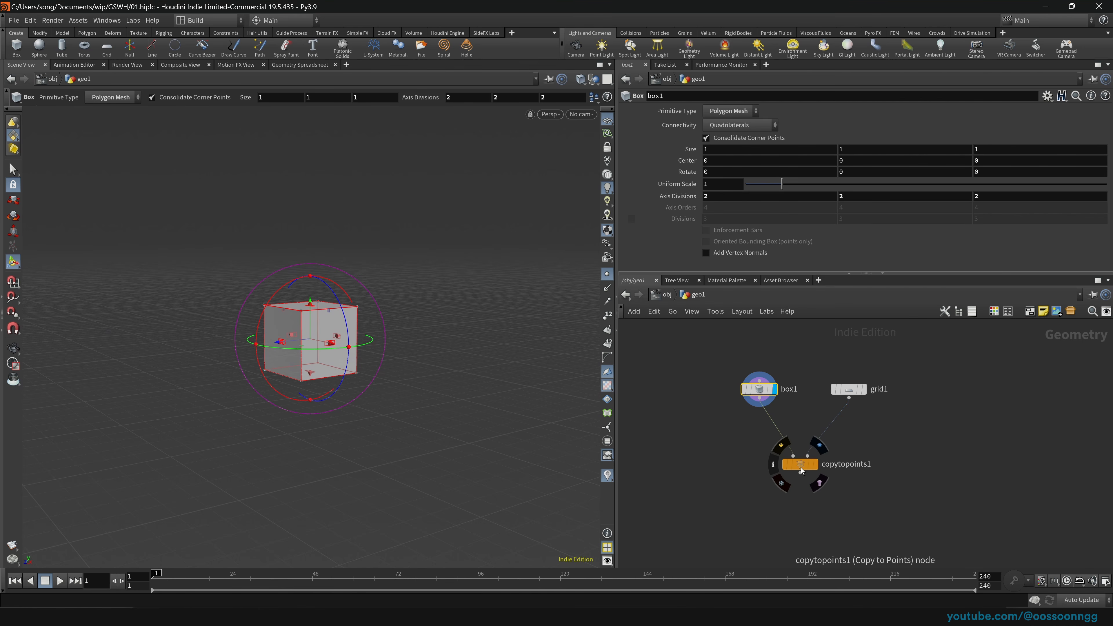
click(805, 465)
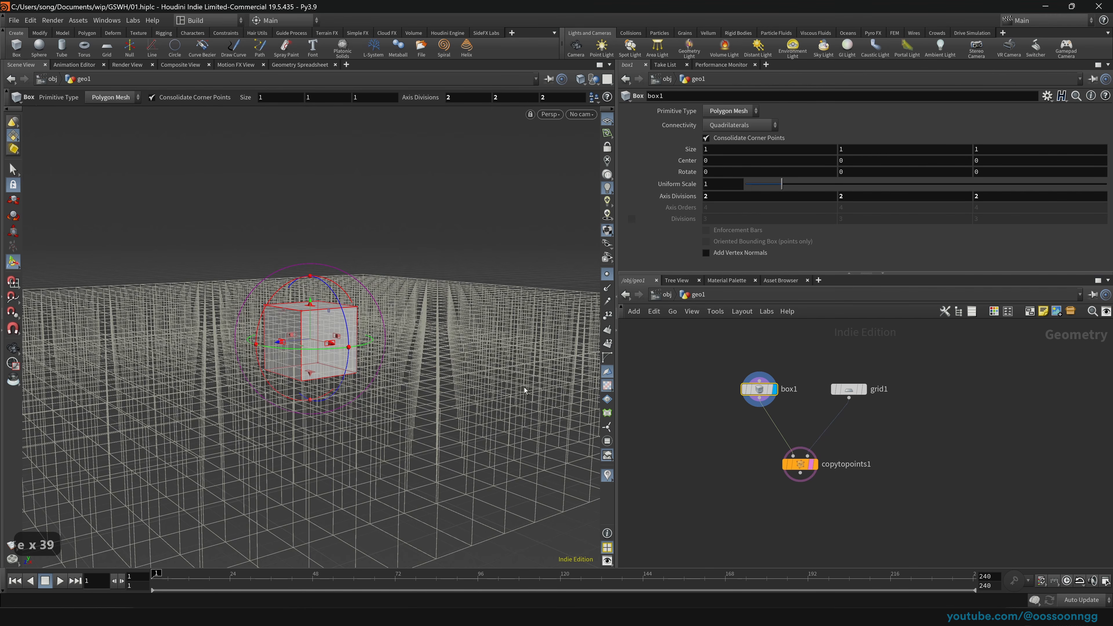
drag(524, 387, 469, 381)
right_drag(470, 380, 385, 422)
drag(385, 423, 397, 405)
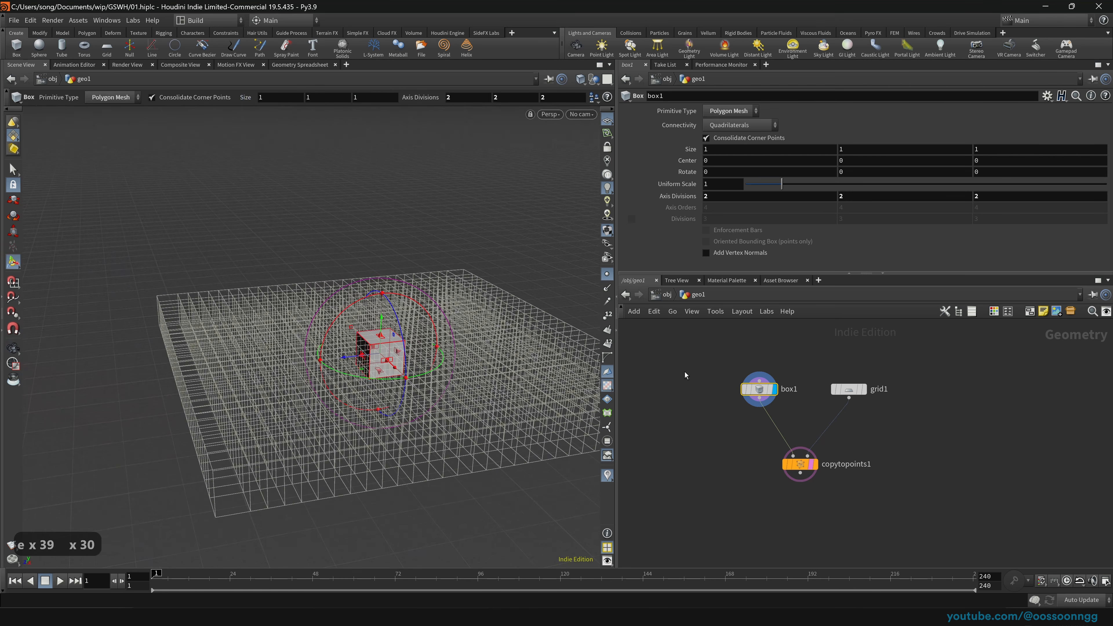
drag(785, 186, 757, 187)
mouse_move(481, 390)
mouse_down()
mouse_move(470, 454)
mouse_move(479, 398)
mouse_up()
key(Return)
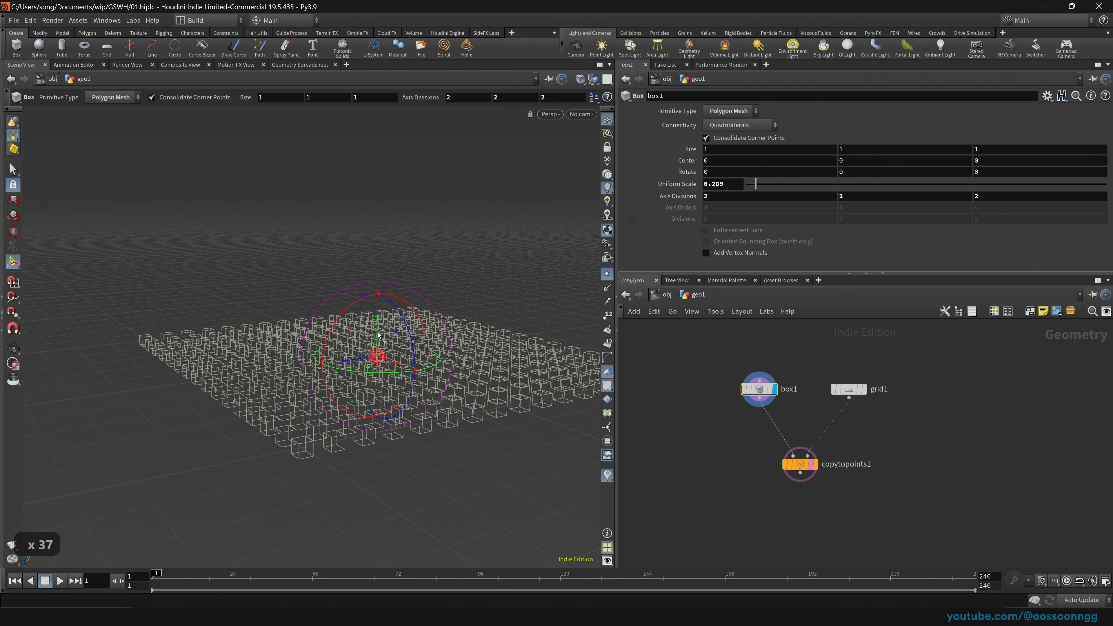
Step: Pull box1's top handle upward to make the box taller
key(Escape)
scroll(377, 356, up, 20)
scroll(499, 354, down, 20)
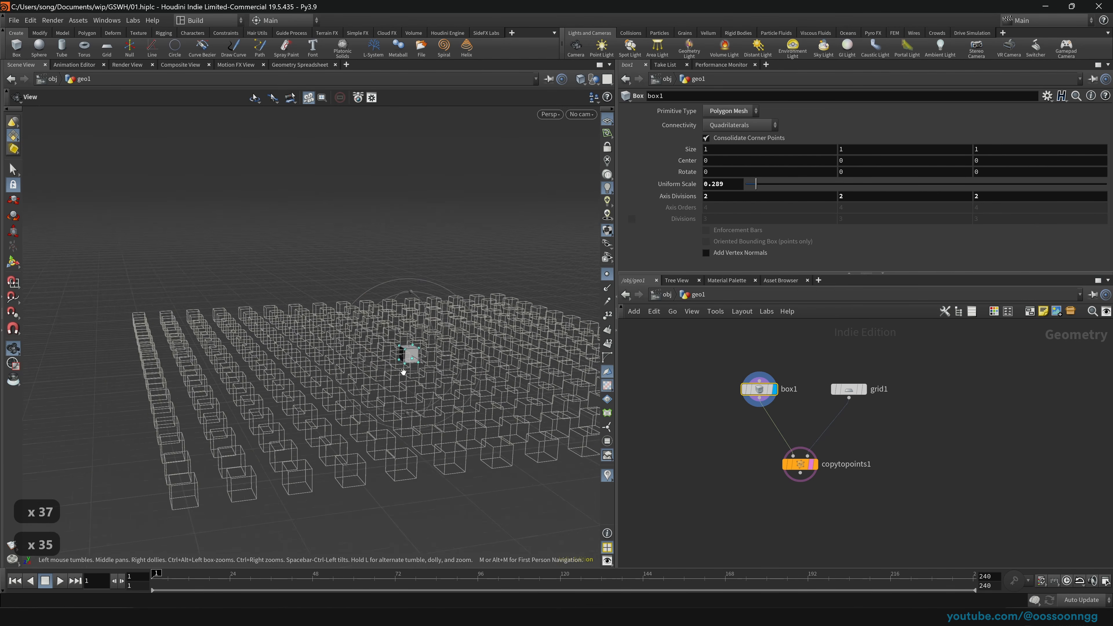
key(Return)
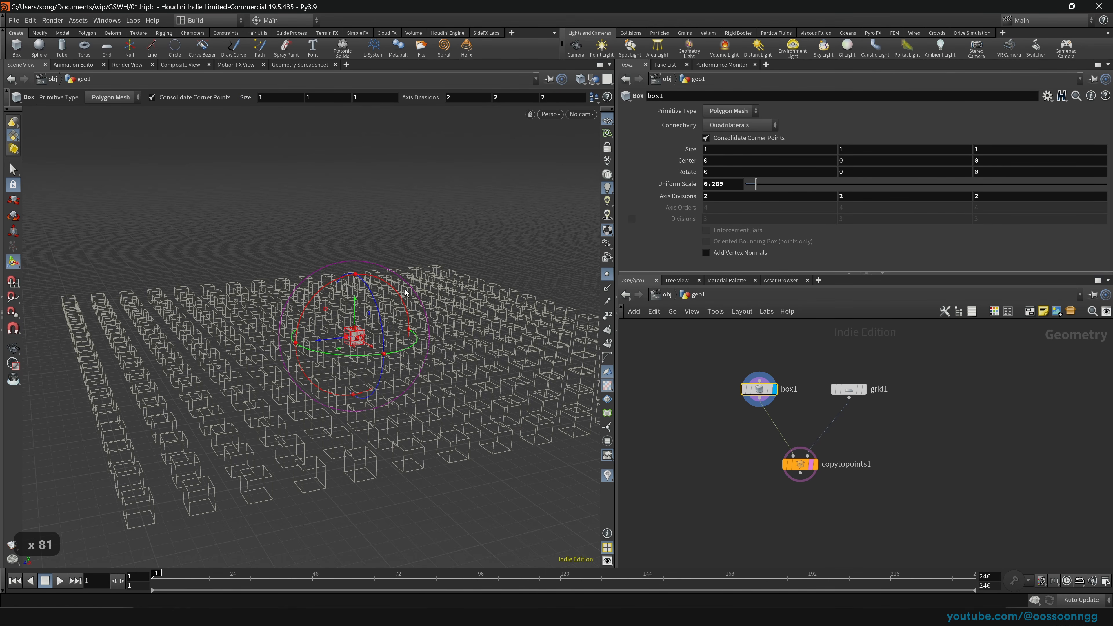
scroll(336, 334, up, 7)
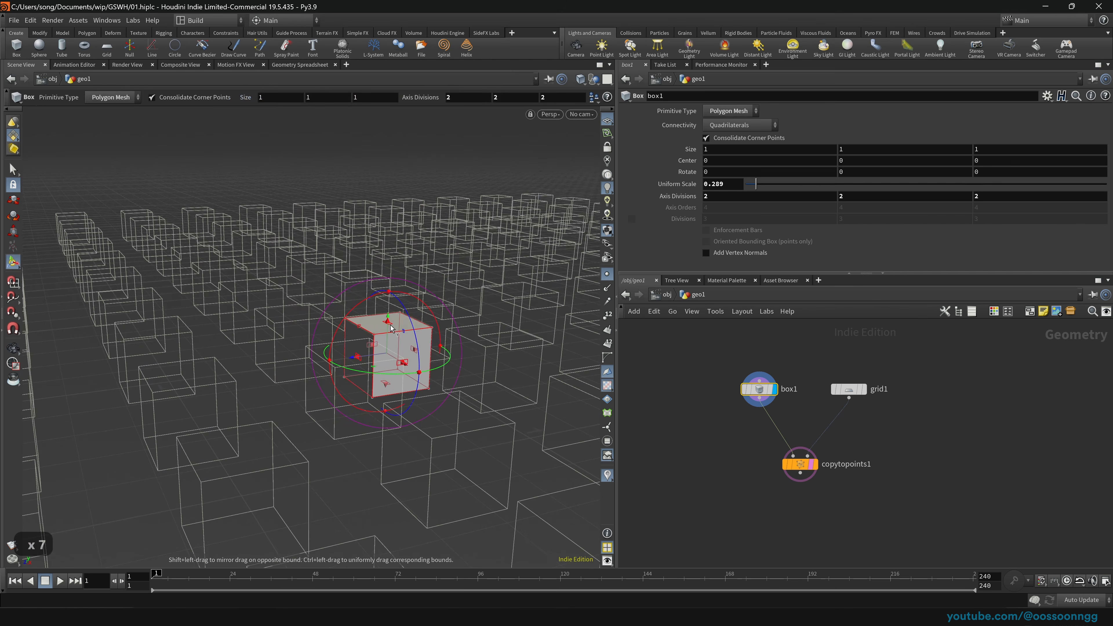
drag(392, 314, 404, 202)
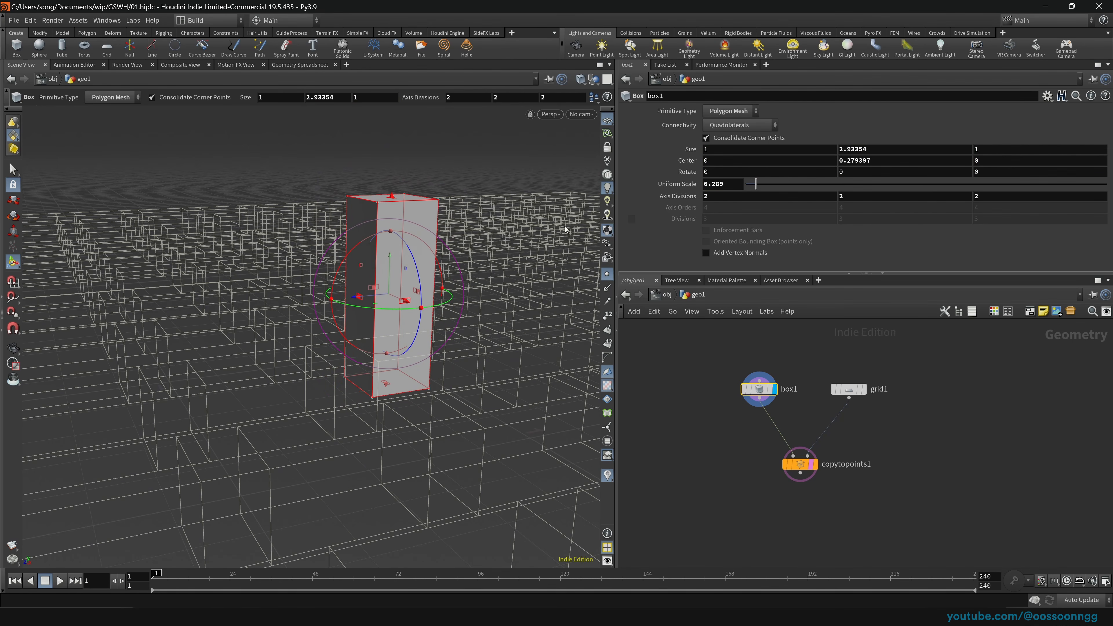
scroll(273, 285, down, 15)
Step: Set box1 Size Y to 9.73354 with the value ladder, save, and set Center Y to 0
middle_click(888, 149)
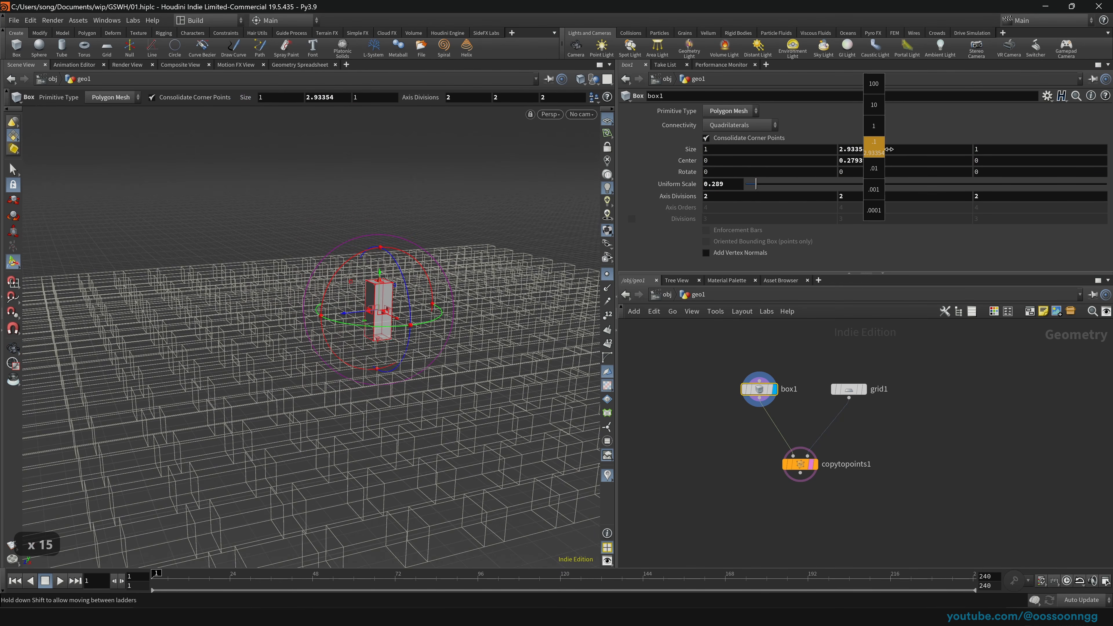
mouse_move(888, 149)
middle_down()
mouse_move(937, 149)
mouse_move(872, 151)
middle_up()
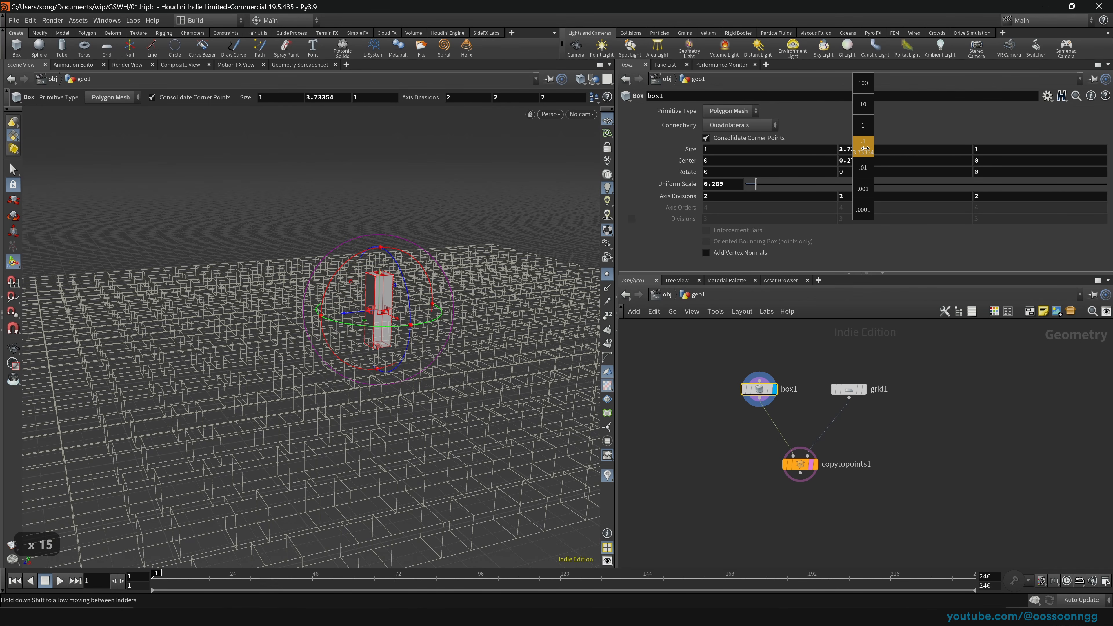
click(874, 148)
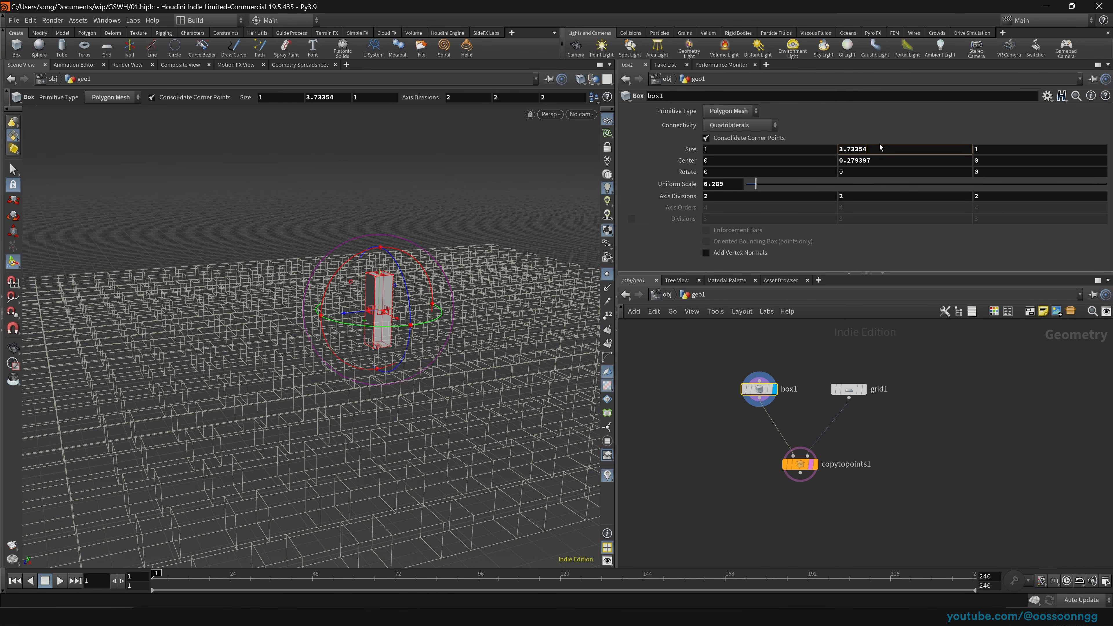
middle_drag(872, 149, 910, 129)
key(ctrl+s)
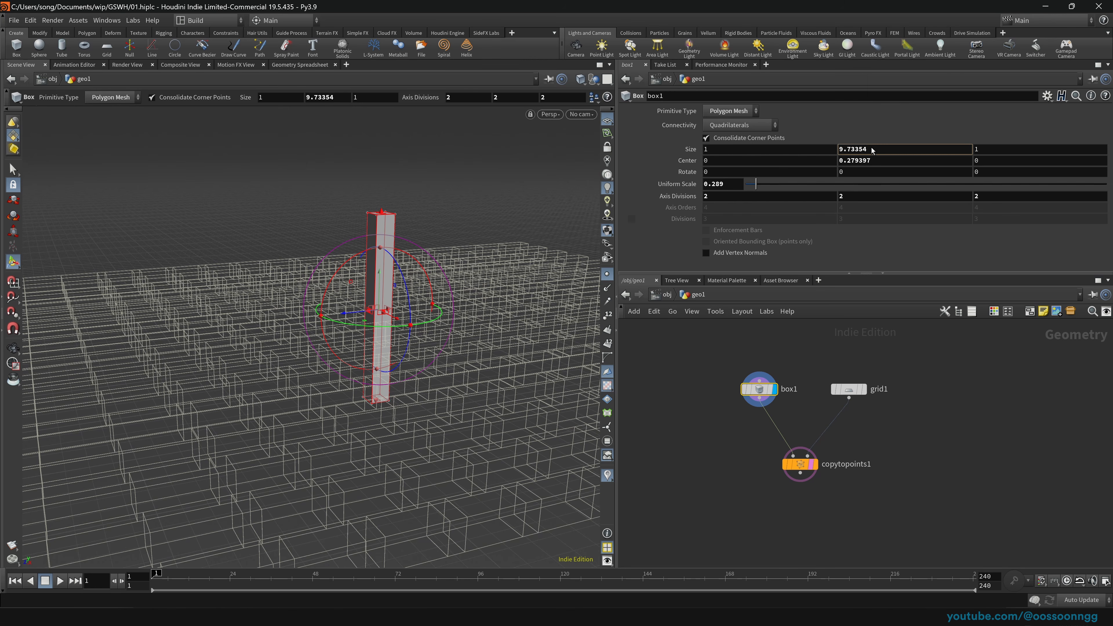
drag(896, 162, 758, 173)
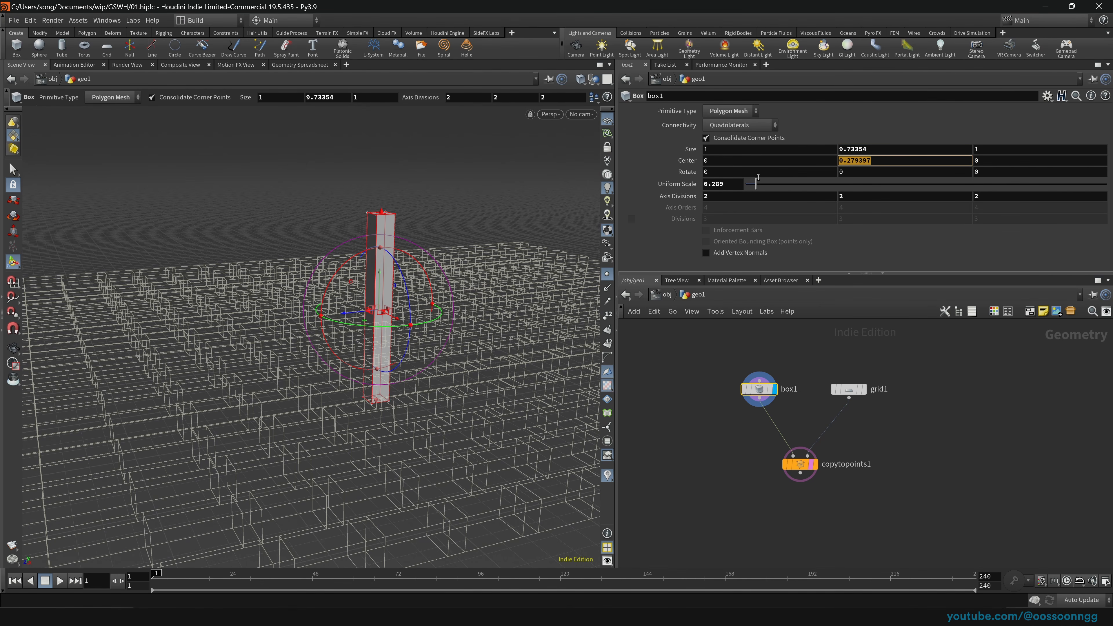
text(0)
key(Return)
Step: Display the copytopoints1 result and hide the point markers in the viewport
click(791, 466)
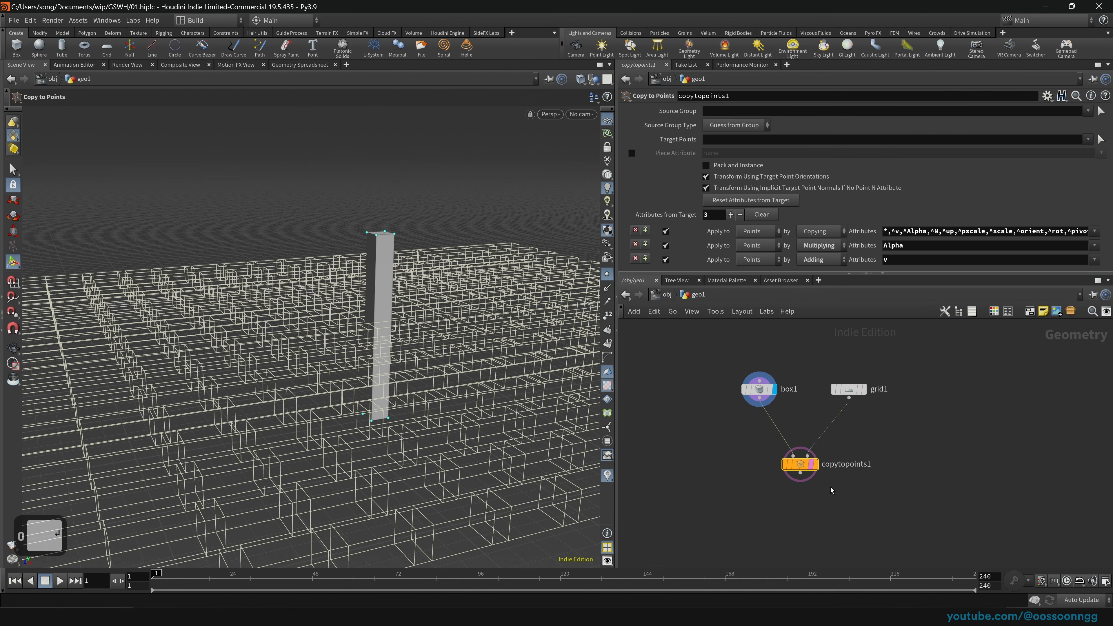
key(r)
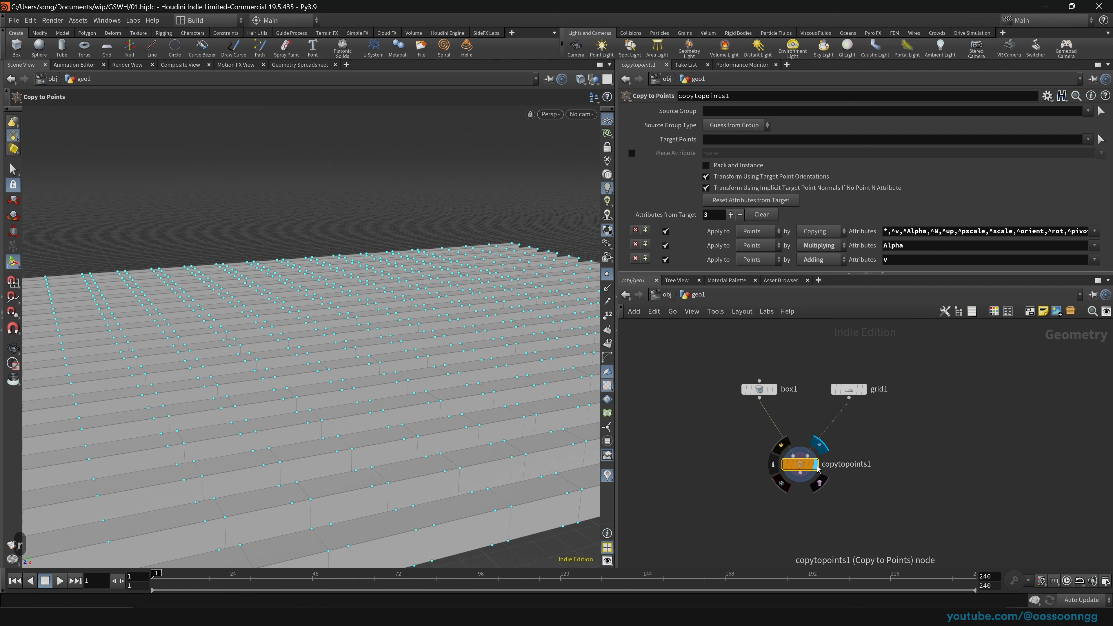
scroll(525, 406, down, 15)
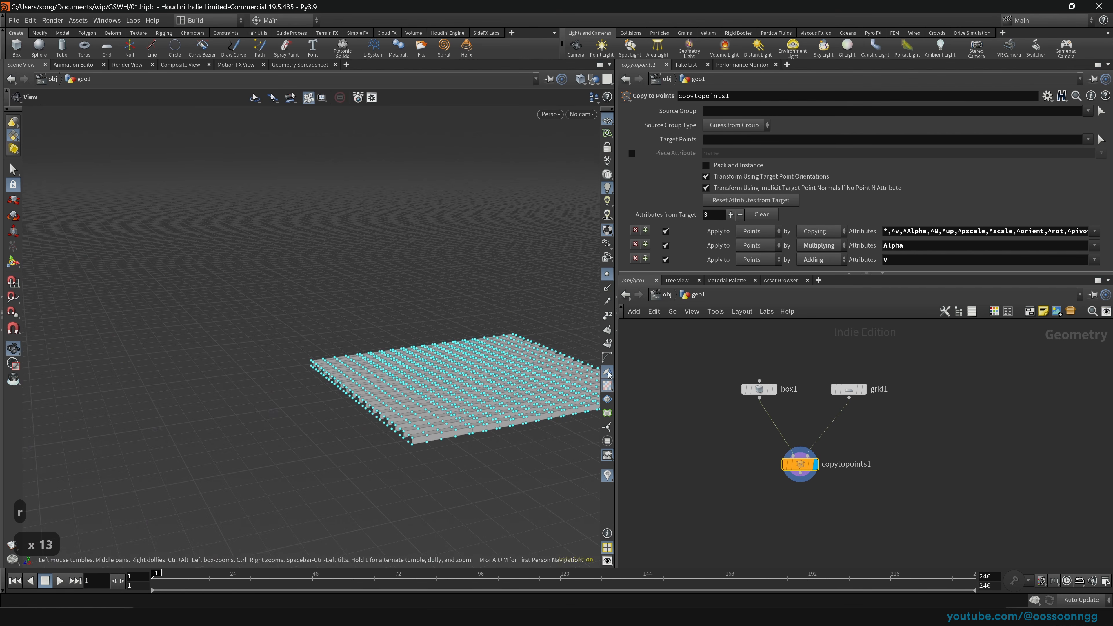
click(608, 274)
key(Escape)
scroll(428, 421, up, 20)
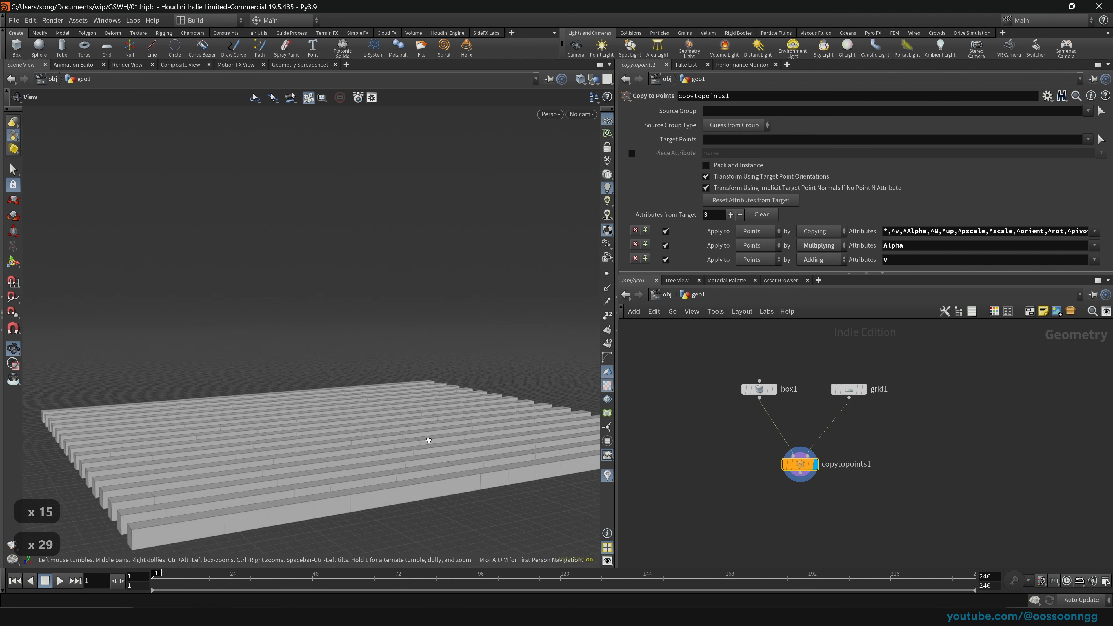
scroll(428, 440, up, 20)
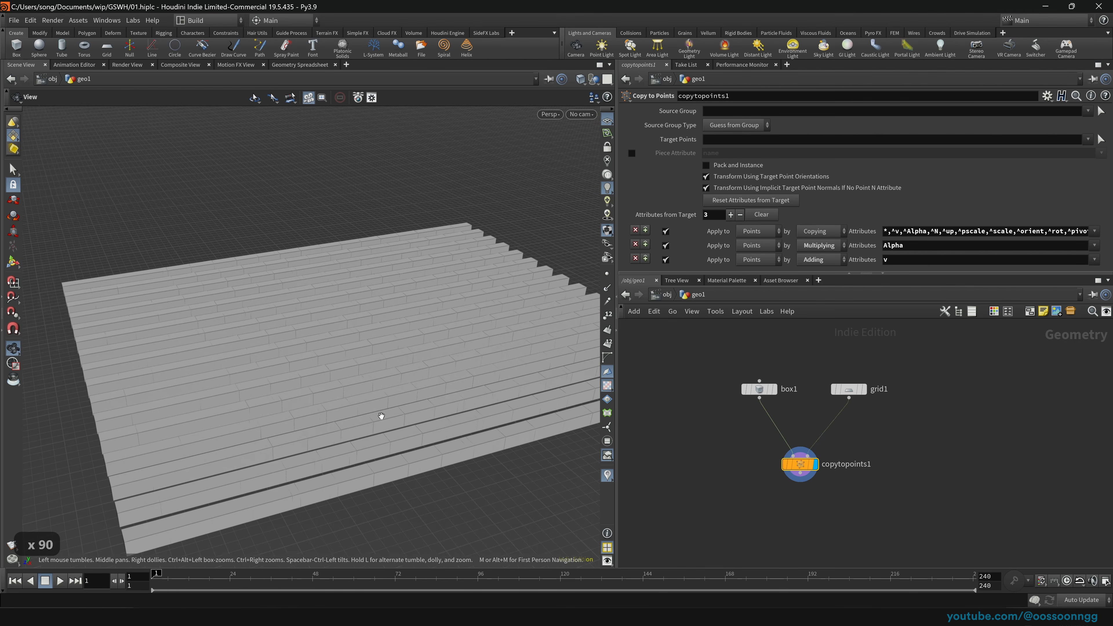
scroll(381, 416, up, 1)
key(Return)
Step: Select box1, orbit around the copies, then move copytopoints1 slightly lower and deselect
click(759, 389)
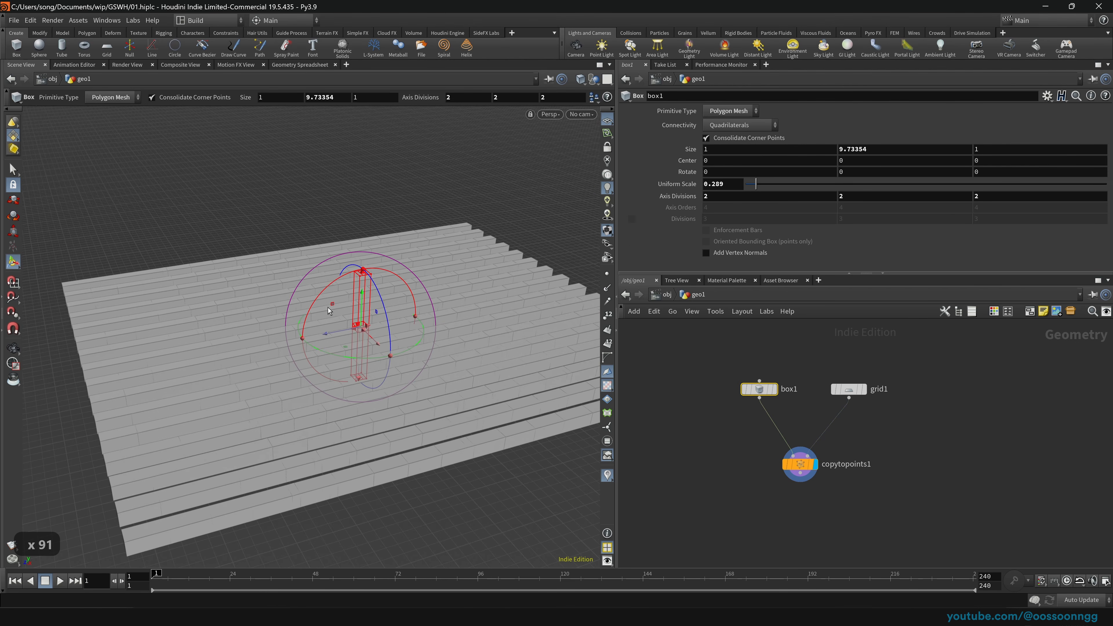
key(space)
mouse_move(344, 387)
mouse_down()
mouse_move(405, 323)
mouse_move(375, 302)
mouse_move(345, 369)
mouse_move(357, 398)
mouse_up()
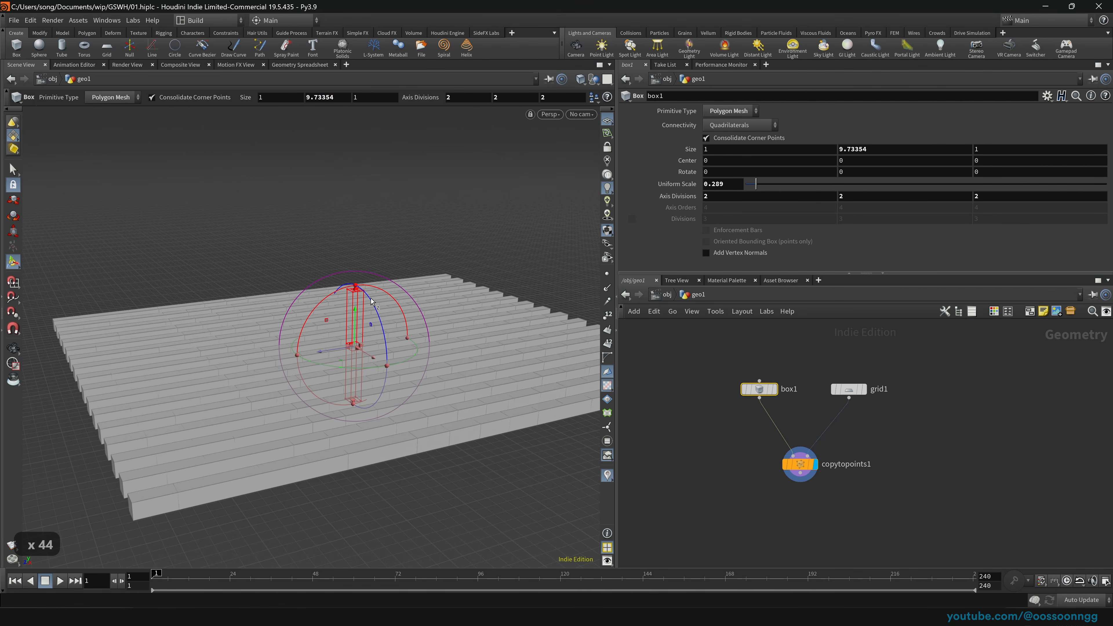
drag(277, 453, 300, 464)
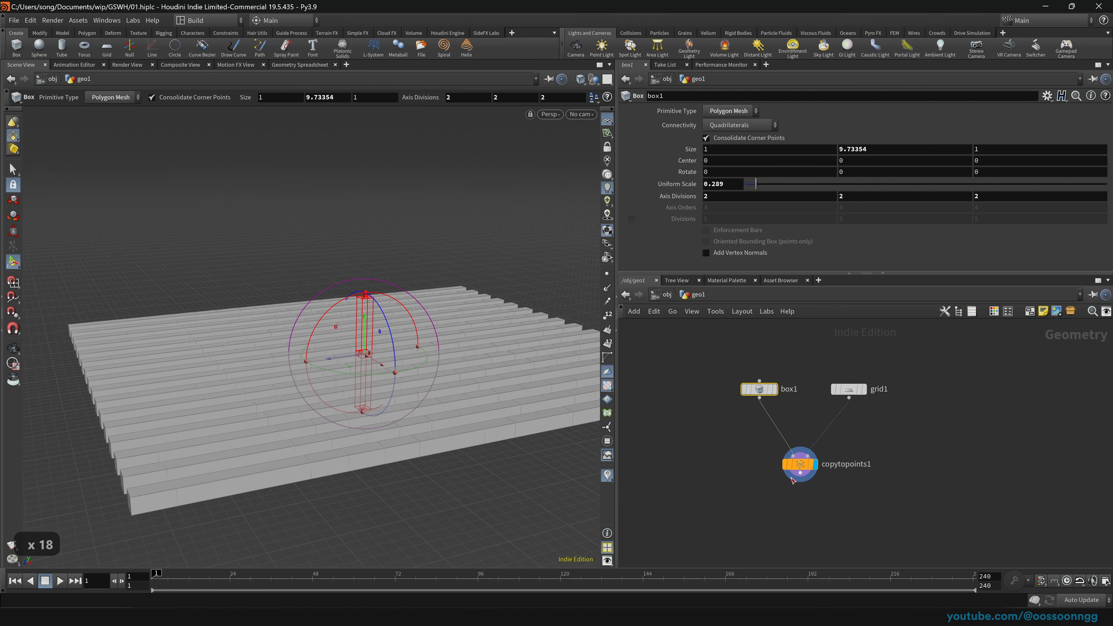
drag(802, 473, 802, 480)
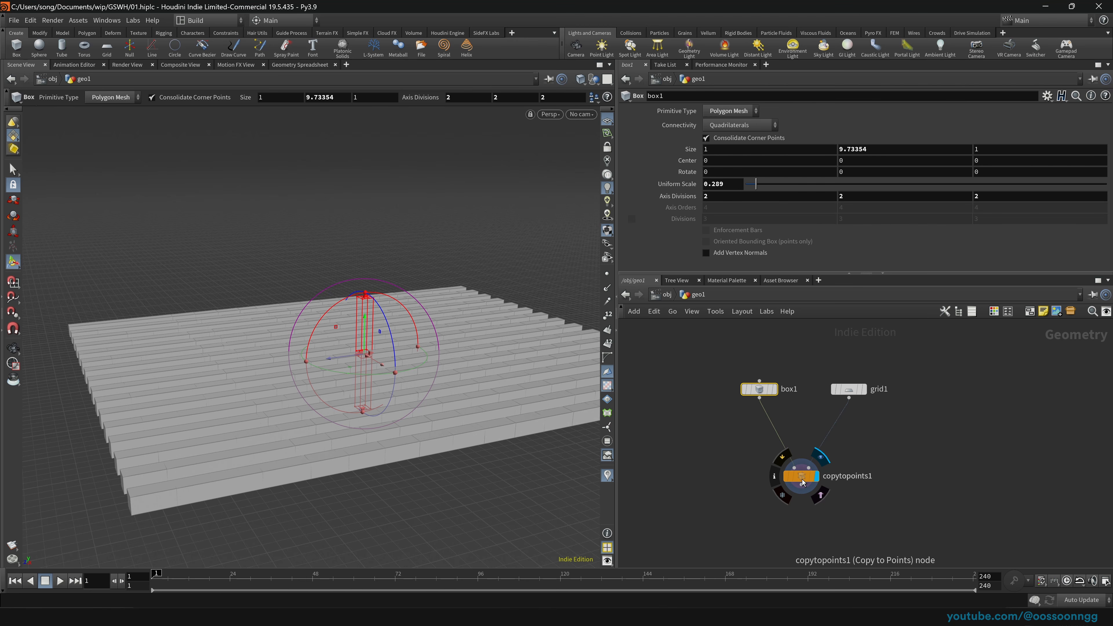
click(727, 454)
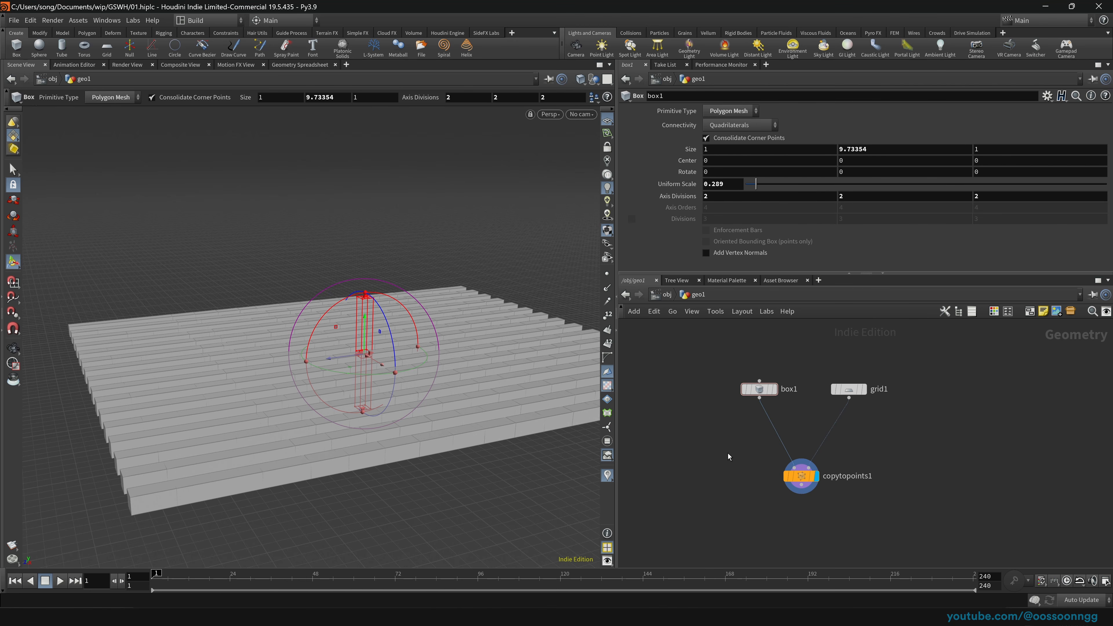
Step: Insert a transform1 node below box1 and rotate the box 90 degrees on X
key(Tab)
text(tra)
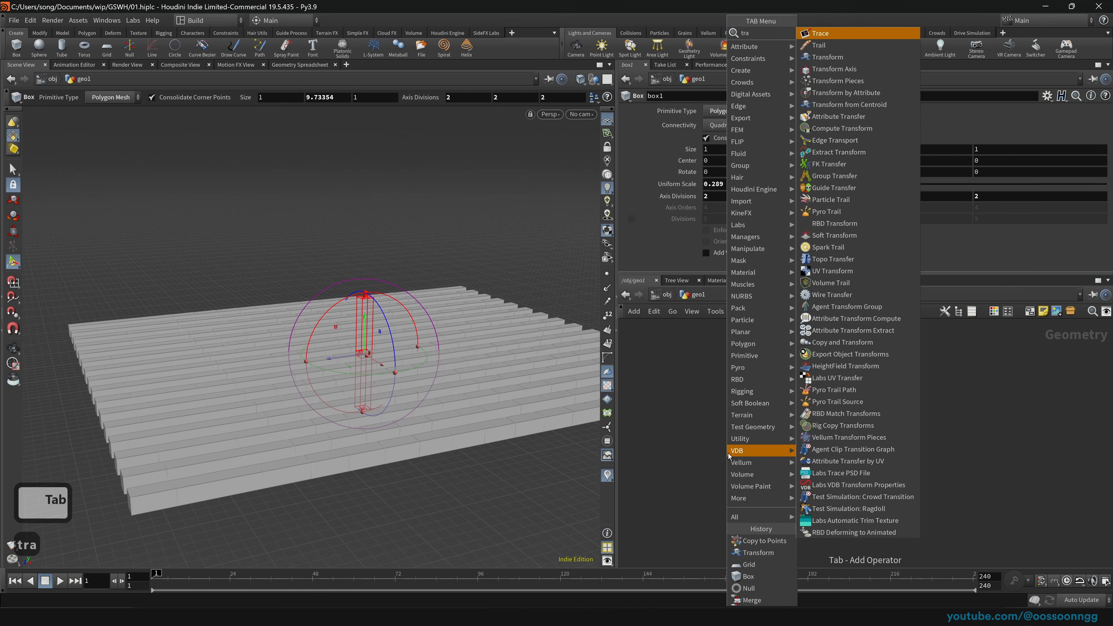
text(nsf)
key(Return)
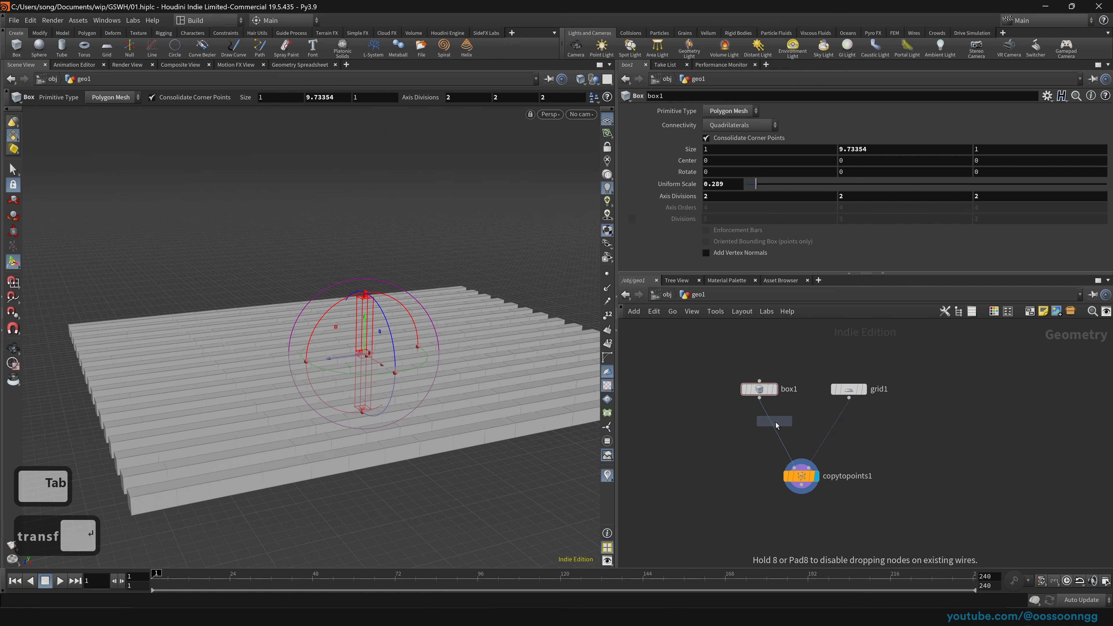
click(766, 428)
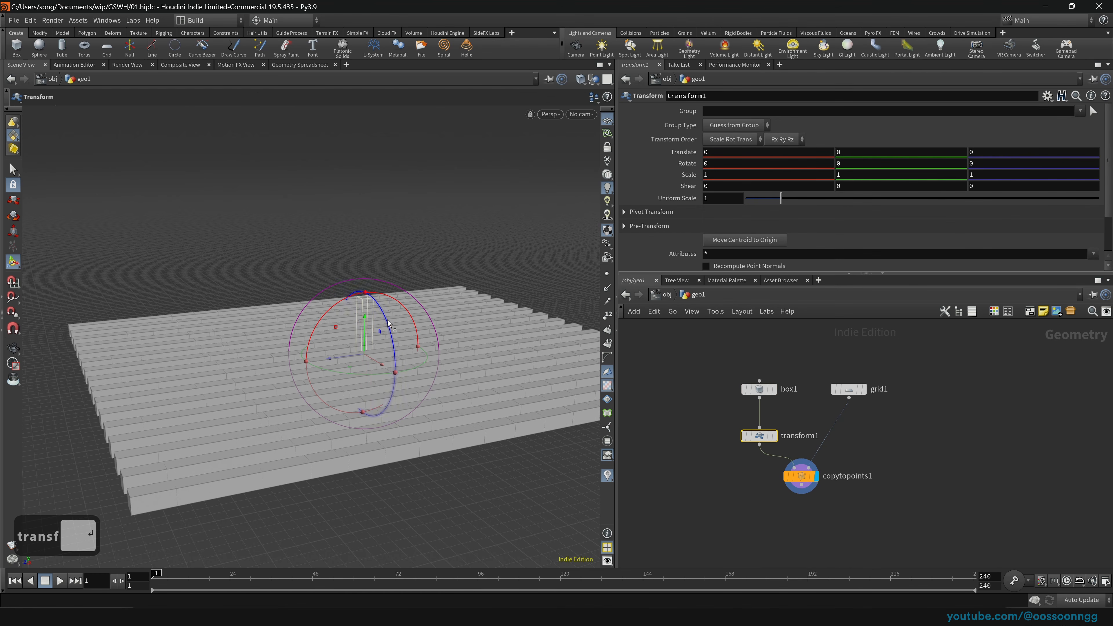
drag(384, 299, 324, 317)
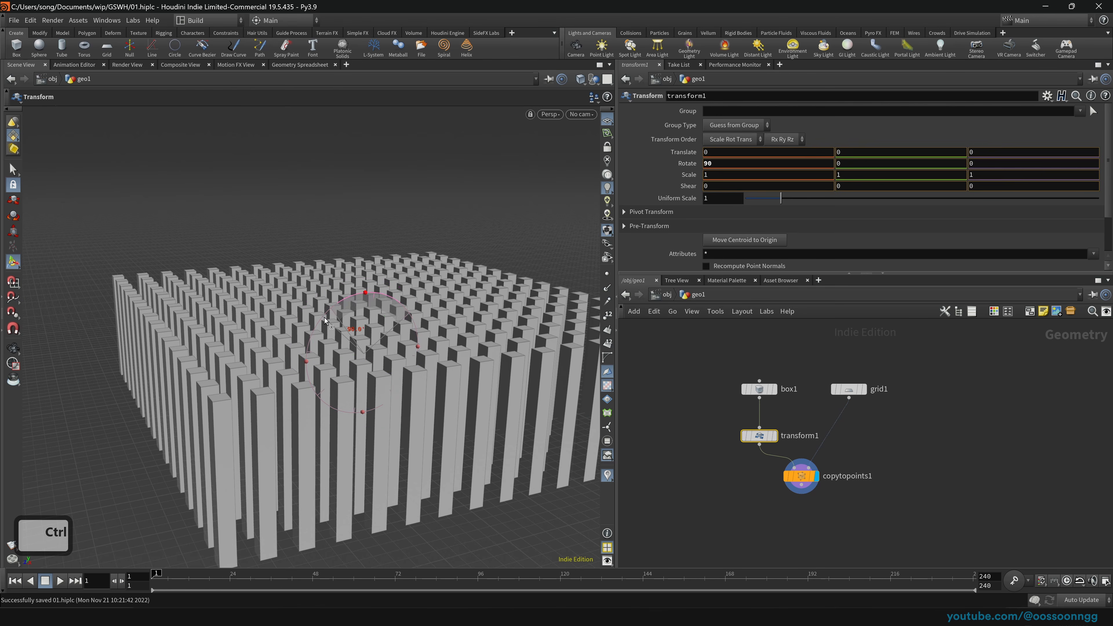
Step: View the upright pillar copies from copytopoints1, then select grid1
click(795, 478)
scroll(375, 367, up, 5)
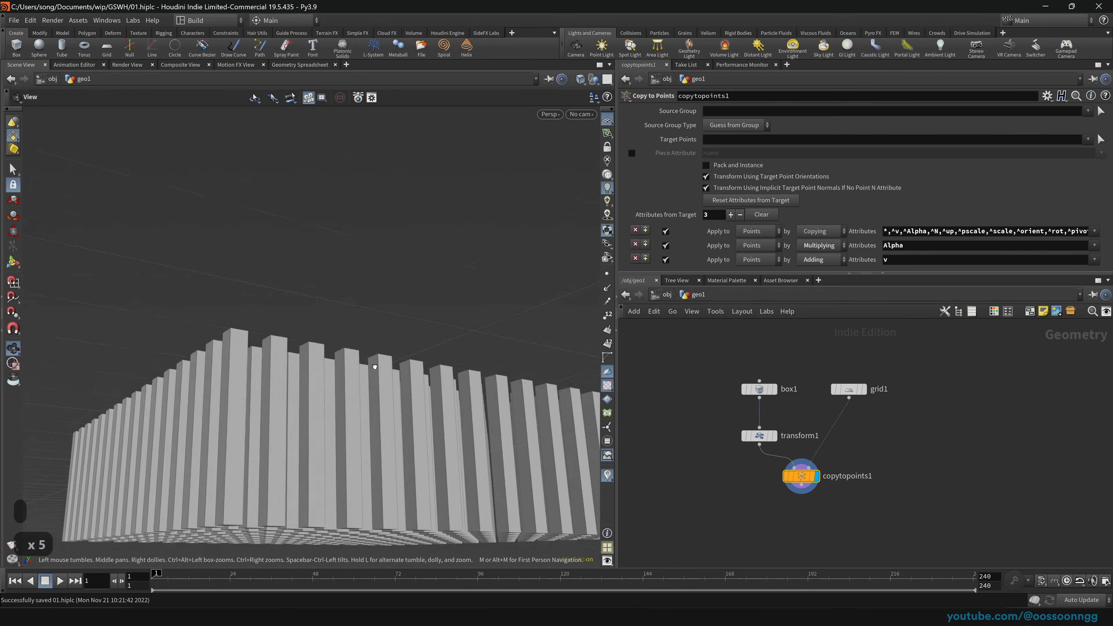
scroll(374, 366, down, 20)
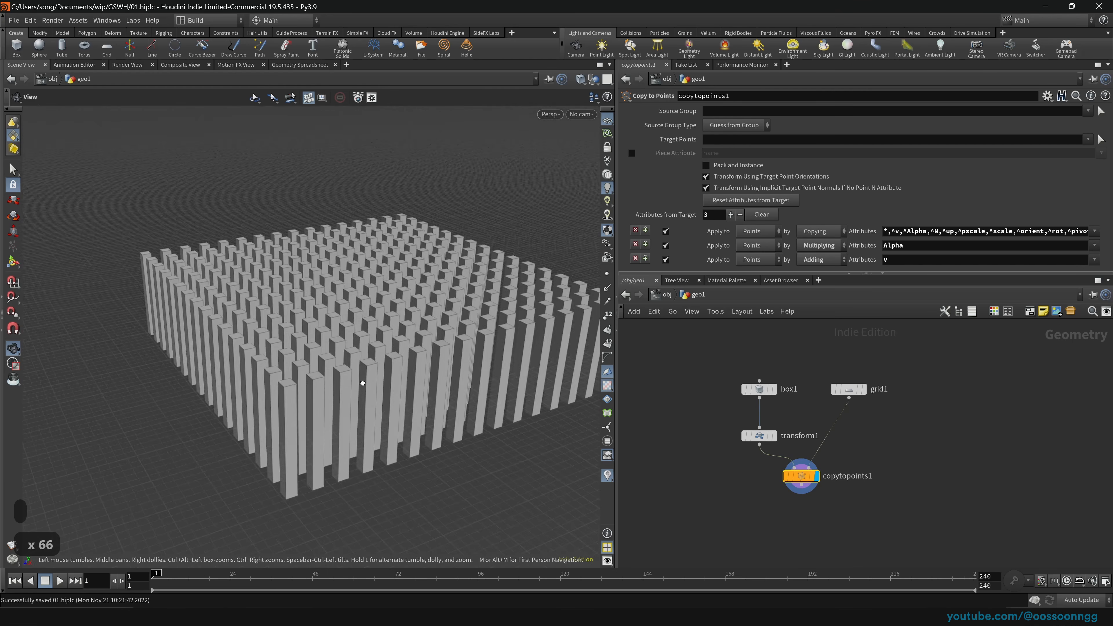
scroll(363, 383, down, 16)
click(848, 389)
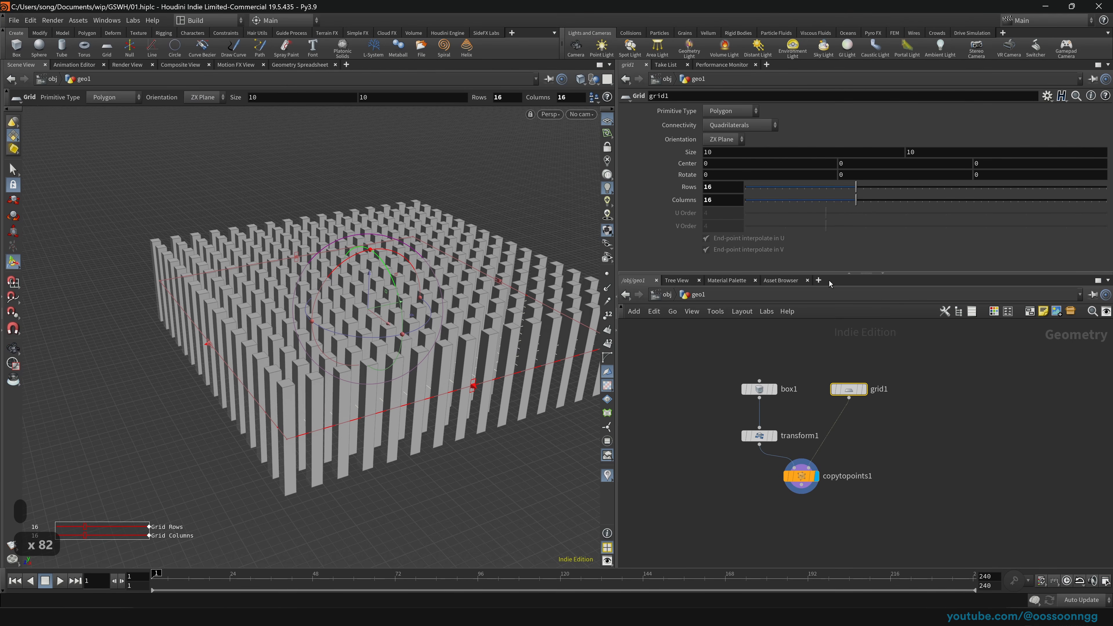
Step: Tuck transform1 under box1, shift both up, and orbit around the pillar block
drag(731, 441, 762, 420)
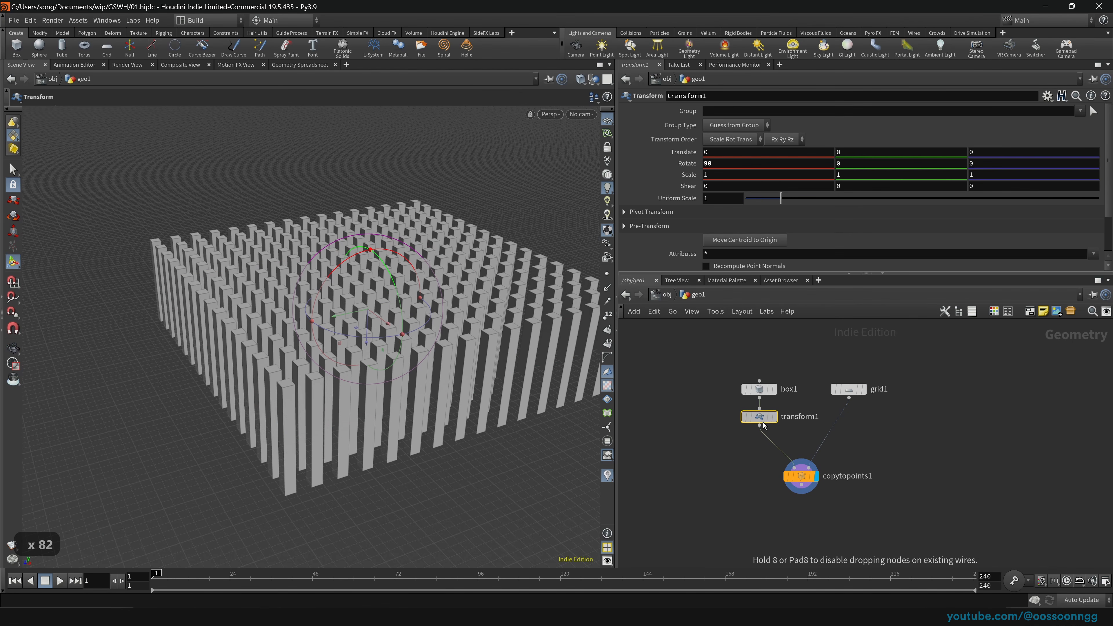
drag(717, 380, 763, 394)
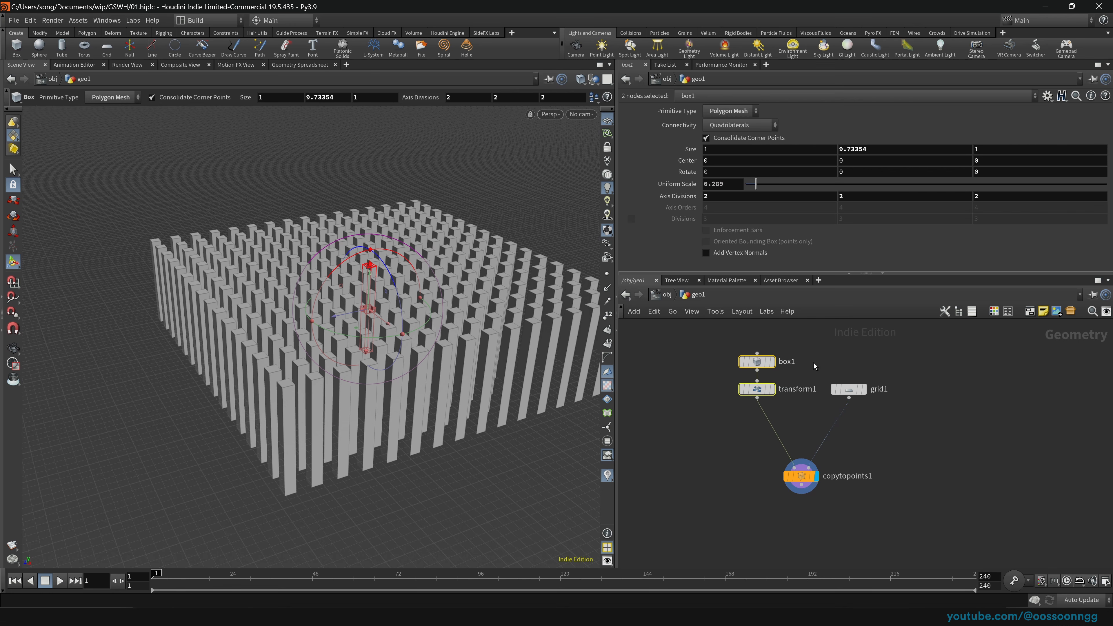
drag(847, 358, 937, 431)
click(812, 479)
key(space)
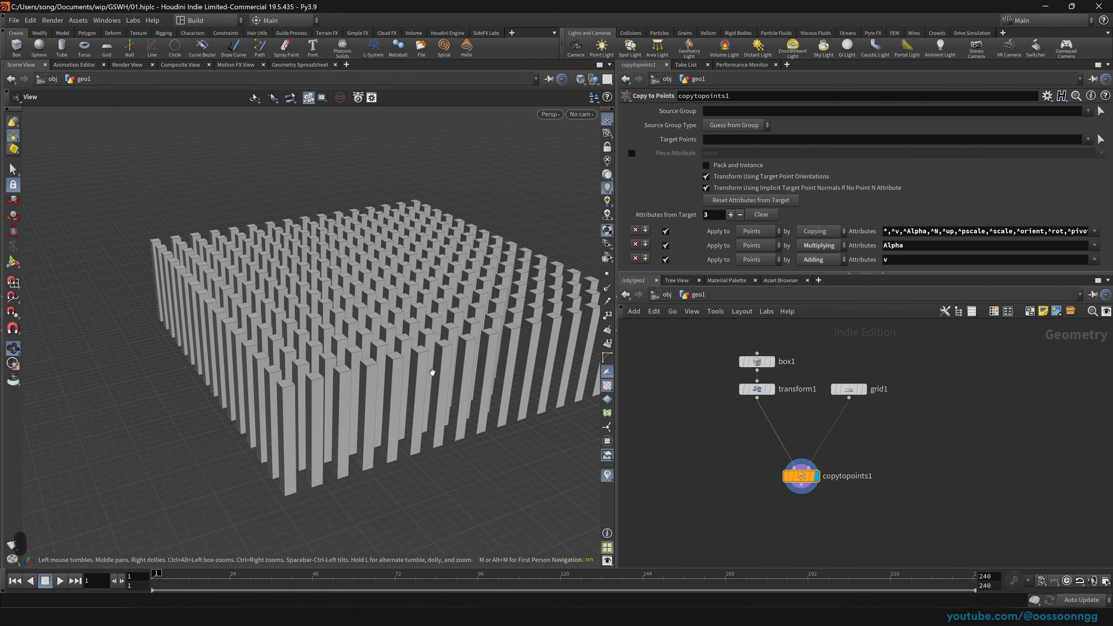
drag(432, 370, 439, 348)
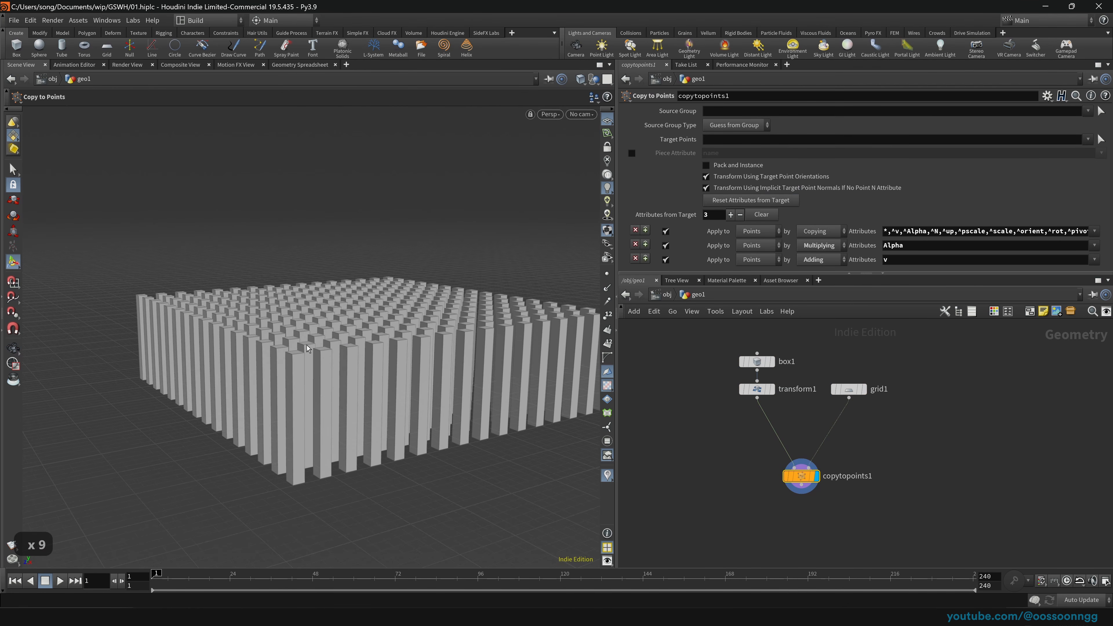
drag(201, 427, 357, 420)
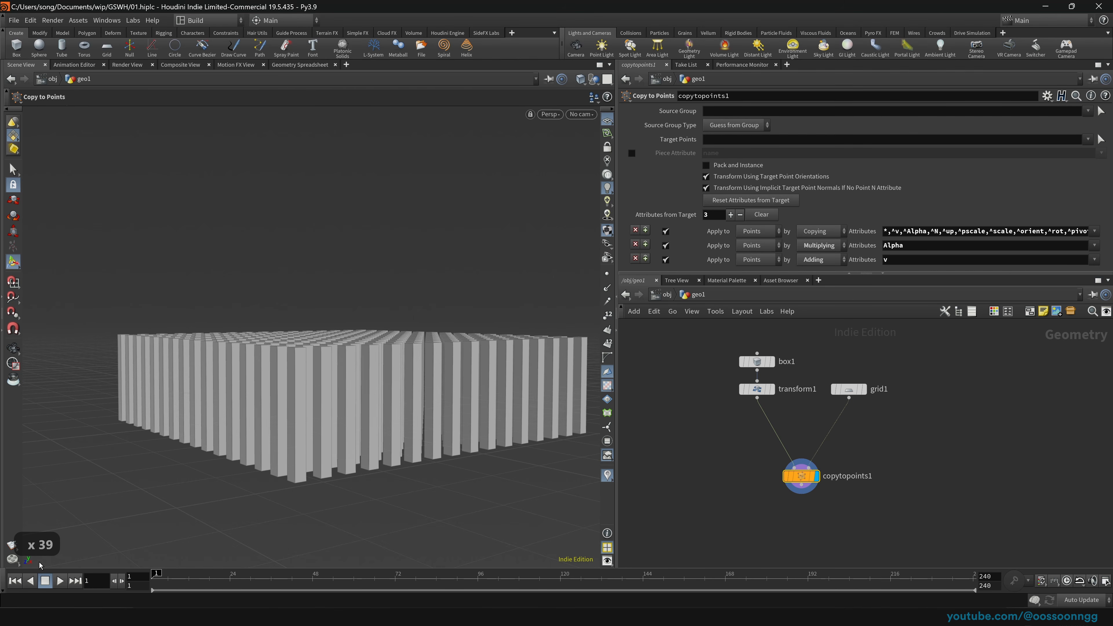
key(space)
drag(383, 404, 316, 395)
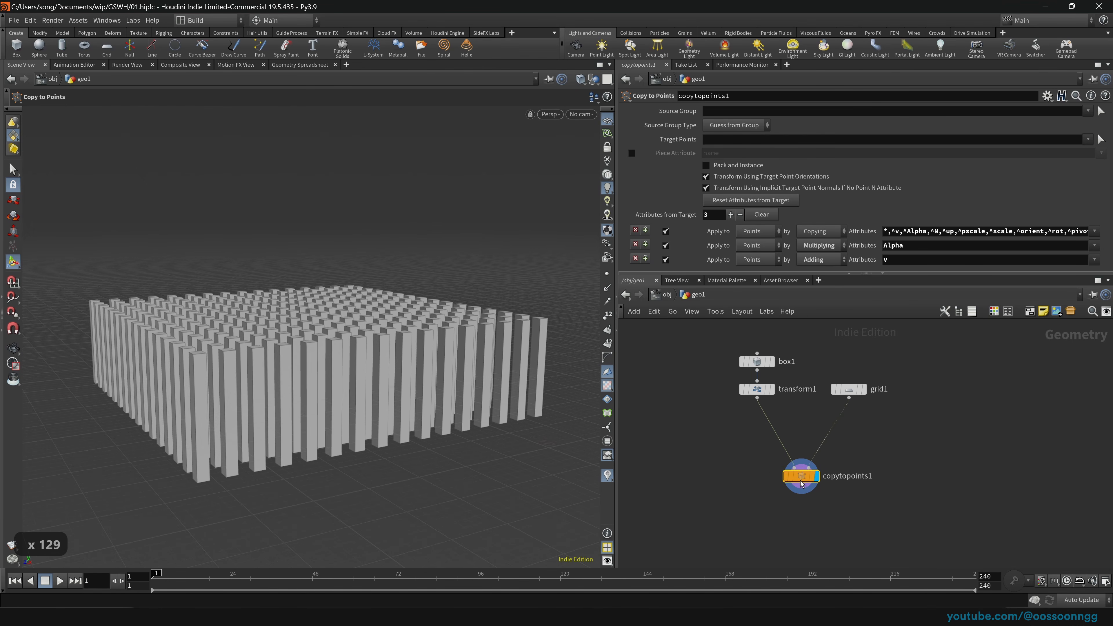
Step: Move copytopoints1 down-left, set grid1's display flag, and nudge grid1 right
drag(803, 483, 772, 502)
click(857, 389)
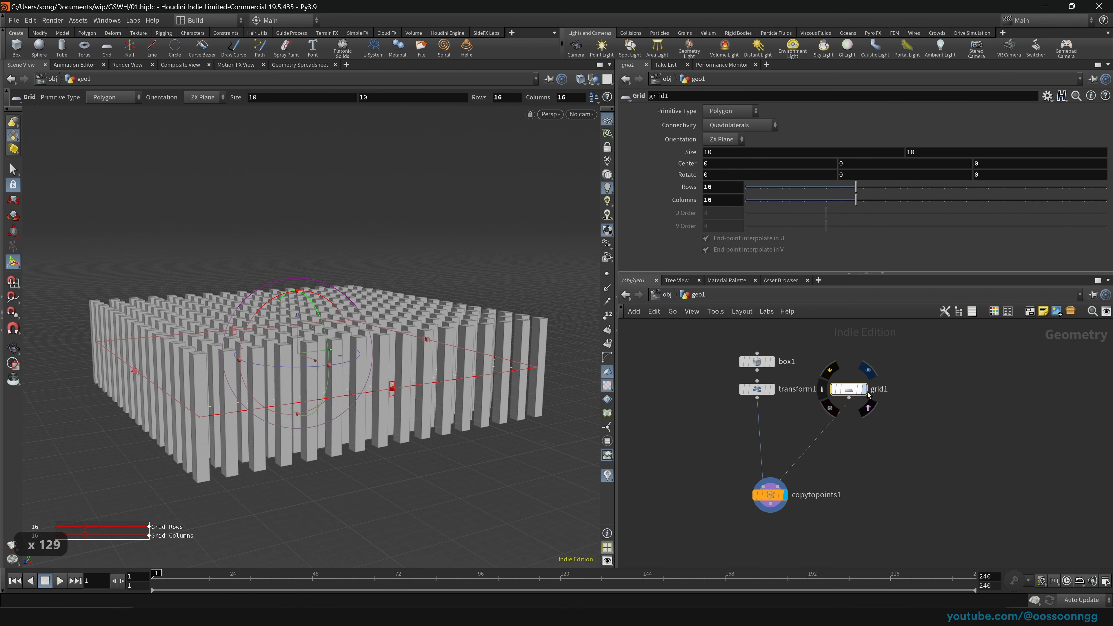
click(863, 390)
drag(852, 390, 864, 390)
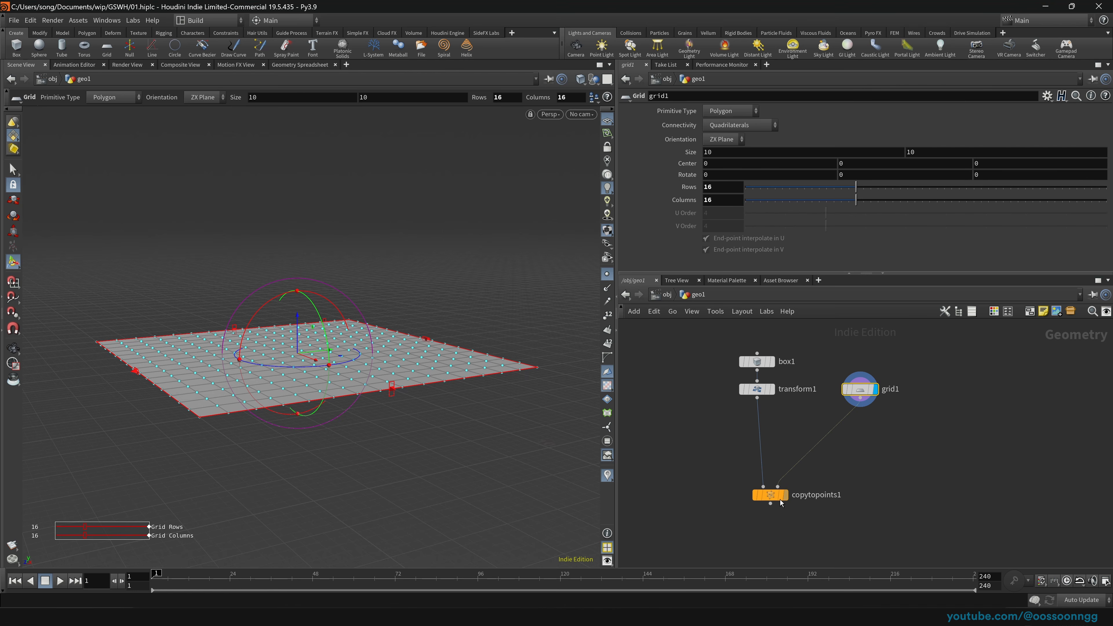
drag(780, 502, 773, 505)
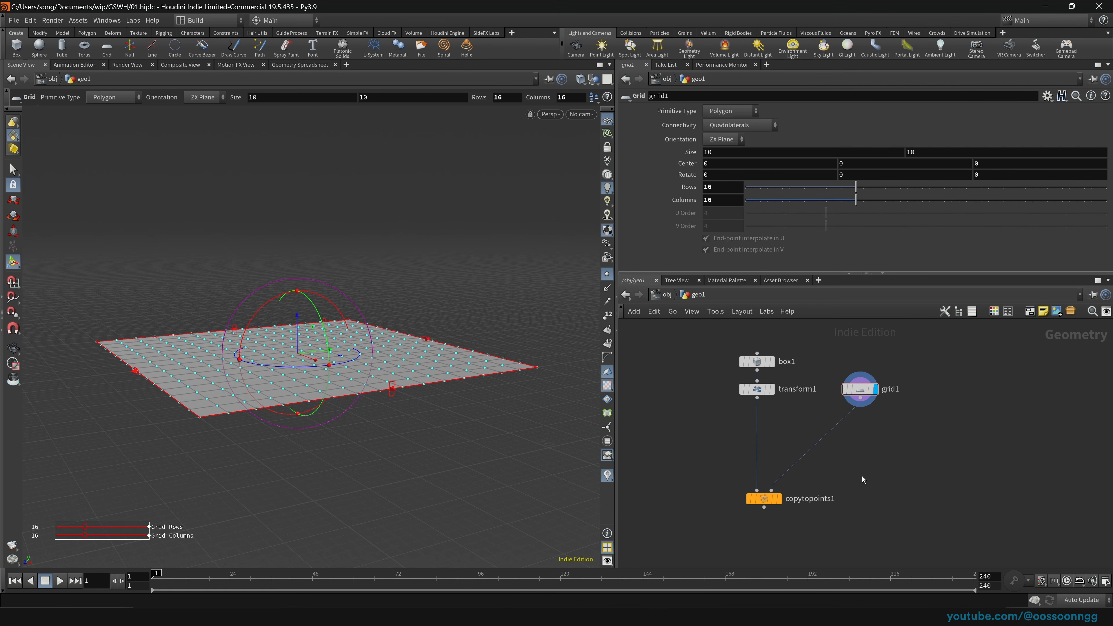
Step: Add a mountain1 noise node on the grid1 wire and orbit around the noisy grid
key(Tab)
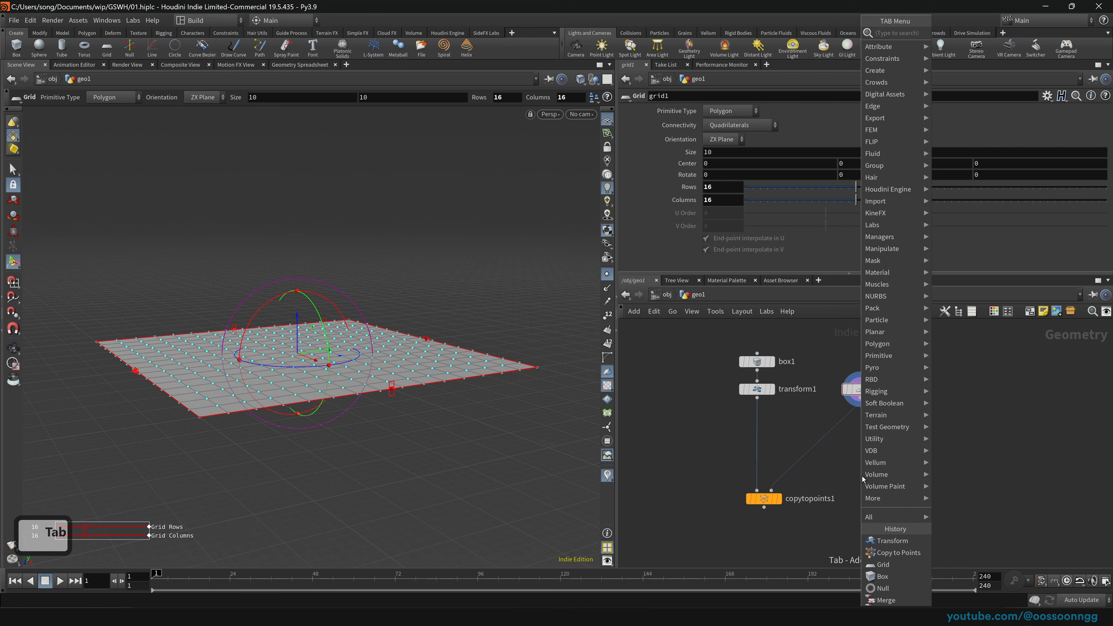
text(moun)
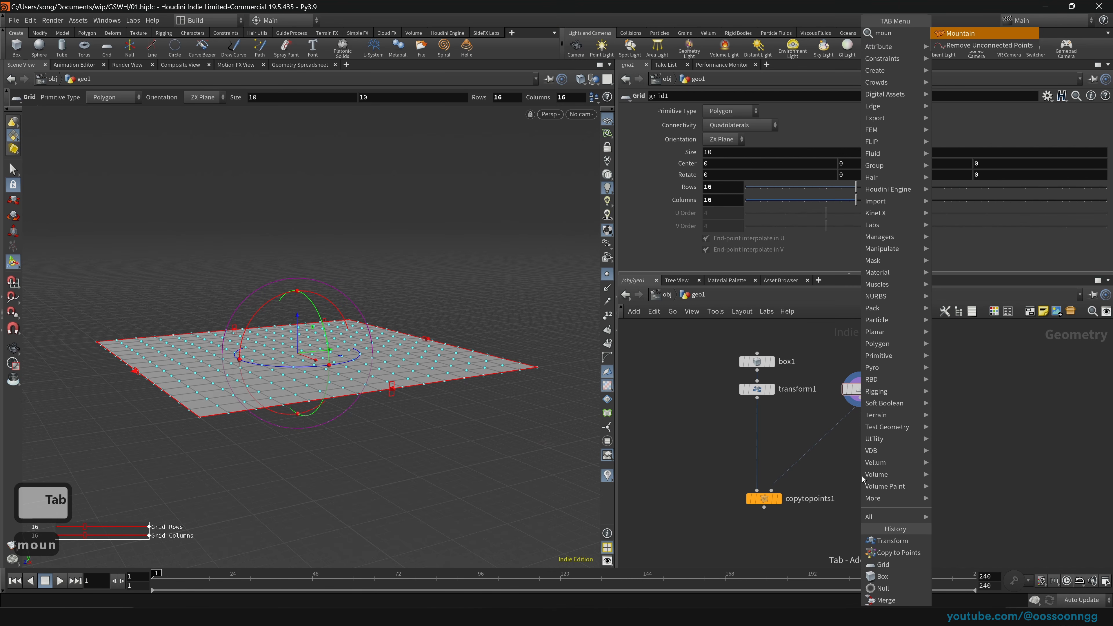
key(Return)
click(860, 436)
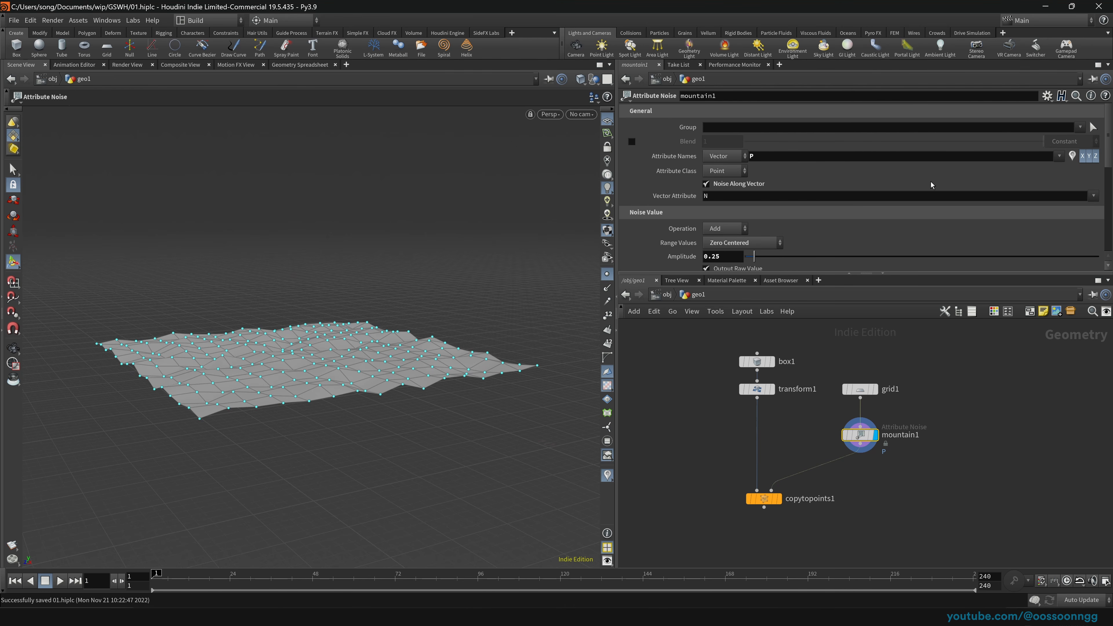
scroll(1111, 157, down, 3)
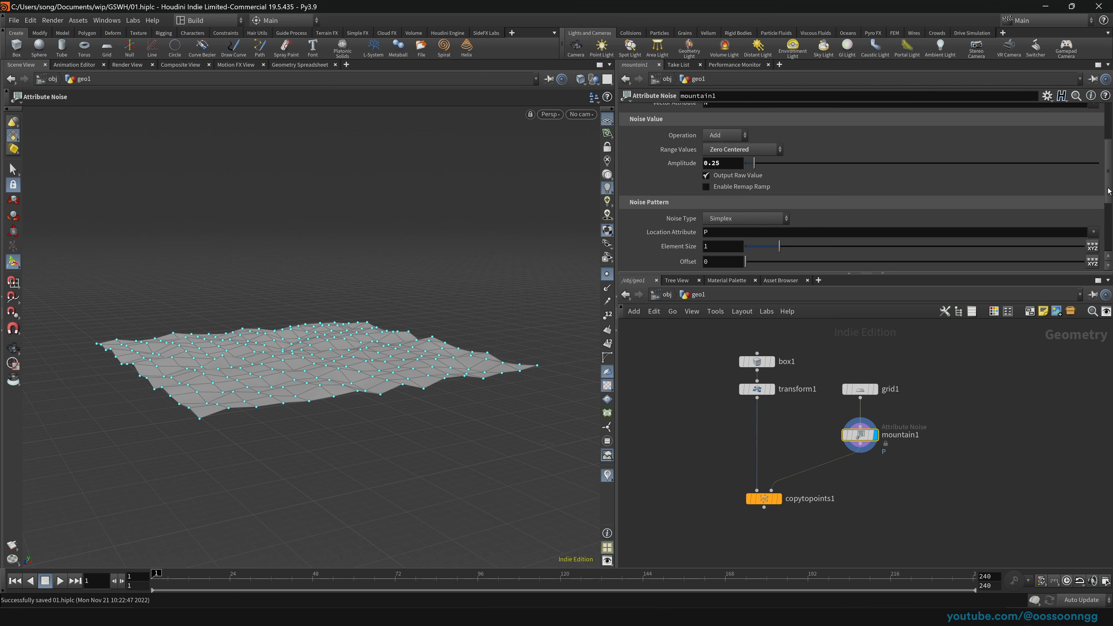
scroll(1111, 157, up, 3)
key(Escape)
drag(463, 365, 325, 365)
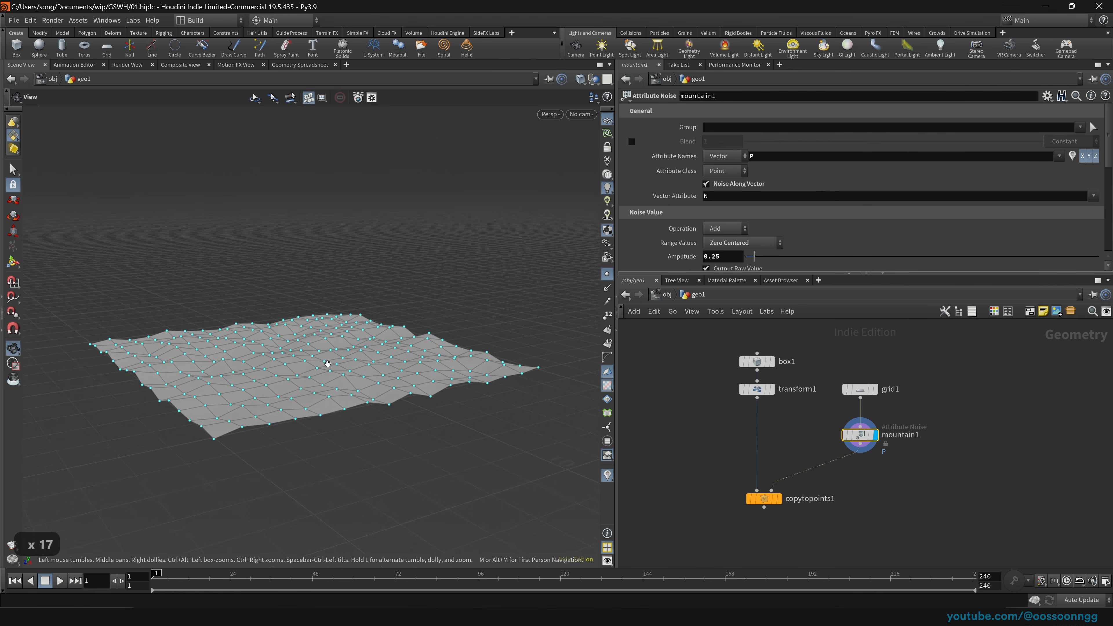
right_drag(325, 365, 439, 346)
drag(495, 337, 463, 371)
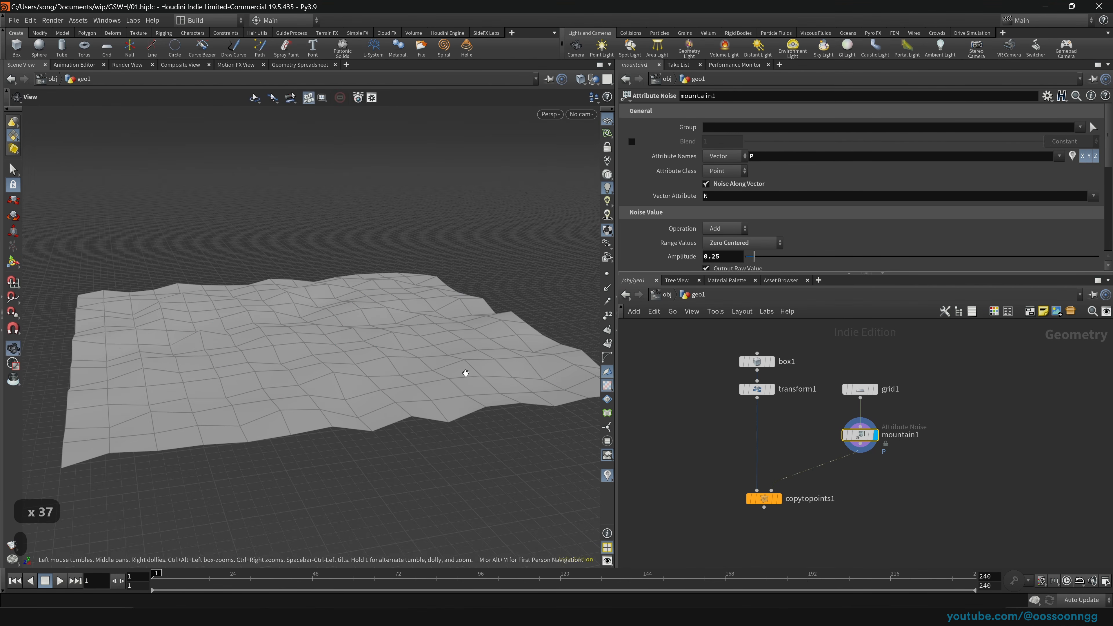
Step: Set grid1's Rows and Columns to 150
click(860, 385)
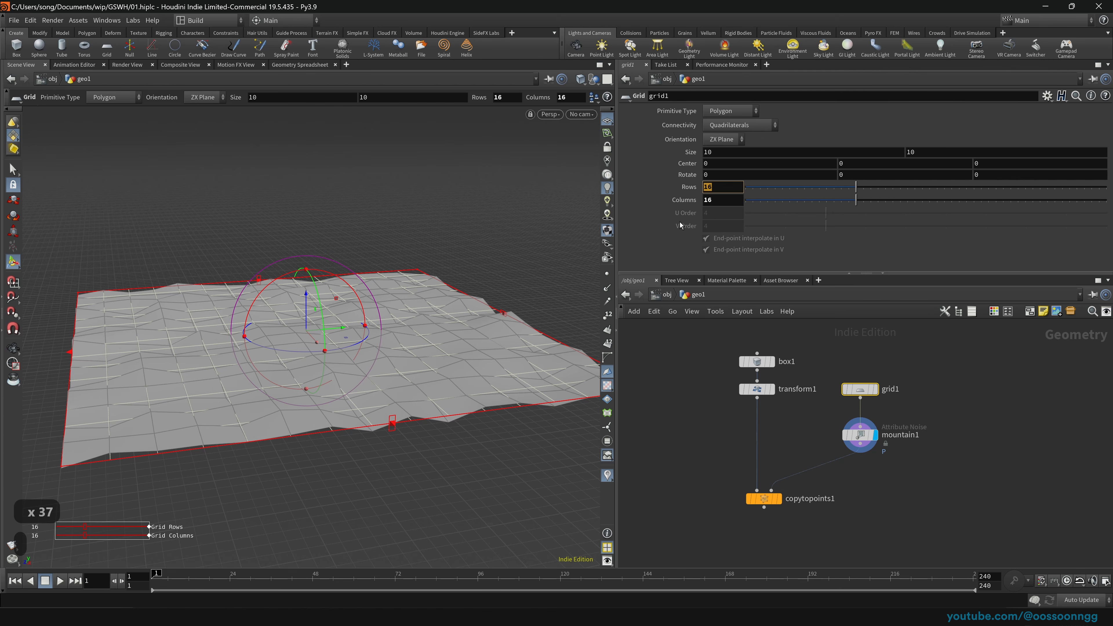
text(150)
key(Tab)
text(150)
key(Tab)
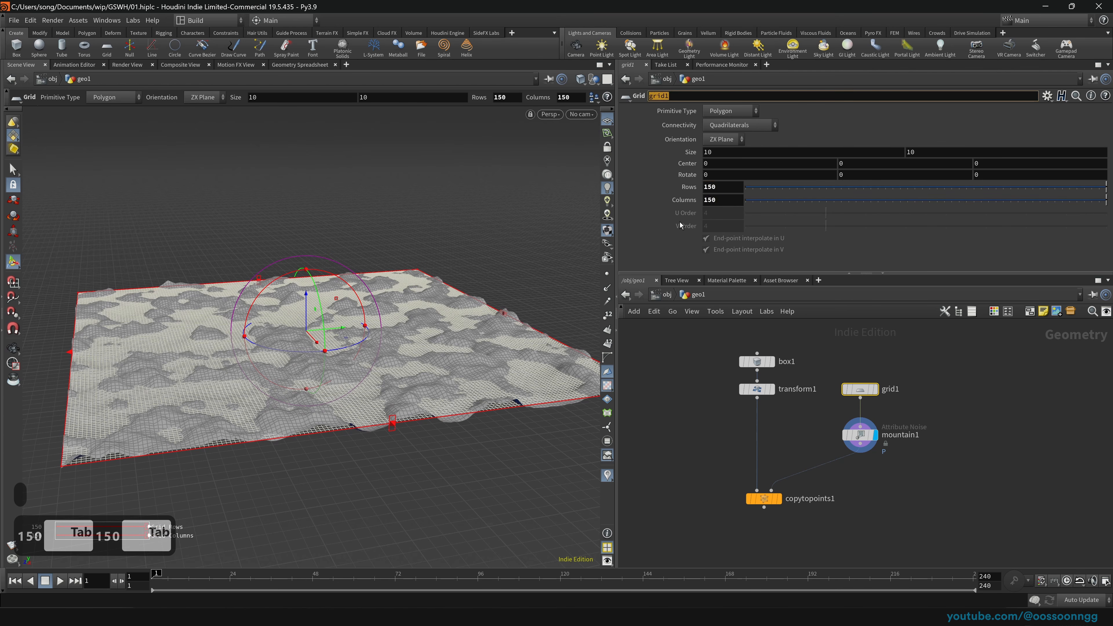
Step: Inspect the mountain1 terrain, then begin raising grid1's columns to 250
click(852, 435)
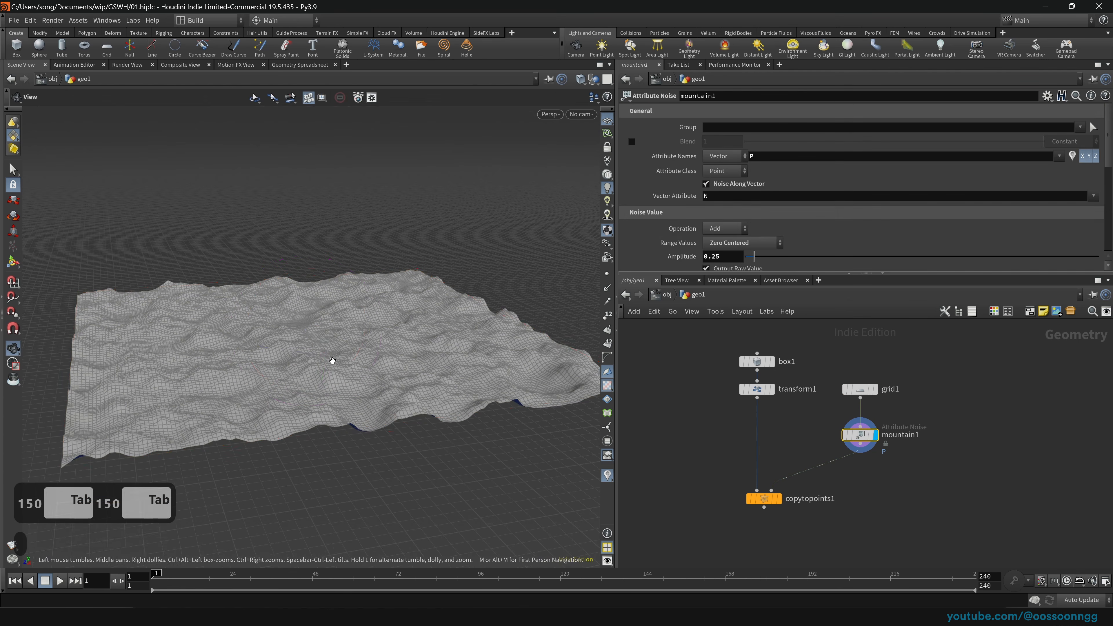
scroll(342, 362, up, 20)
drag(350, 361, 341, 338)
scroll(341, 338, up, 20)
scroll(329, 352, up, 20)
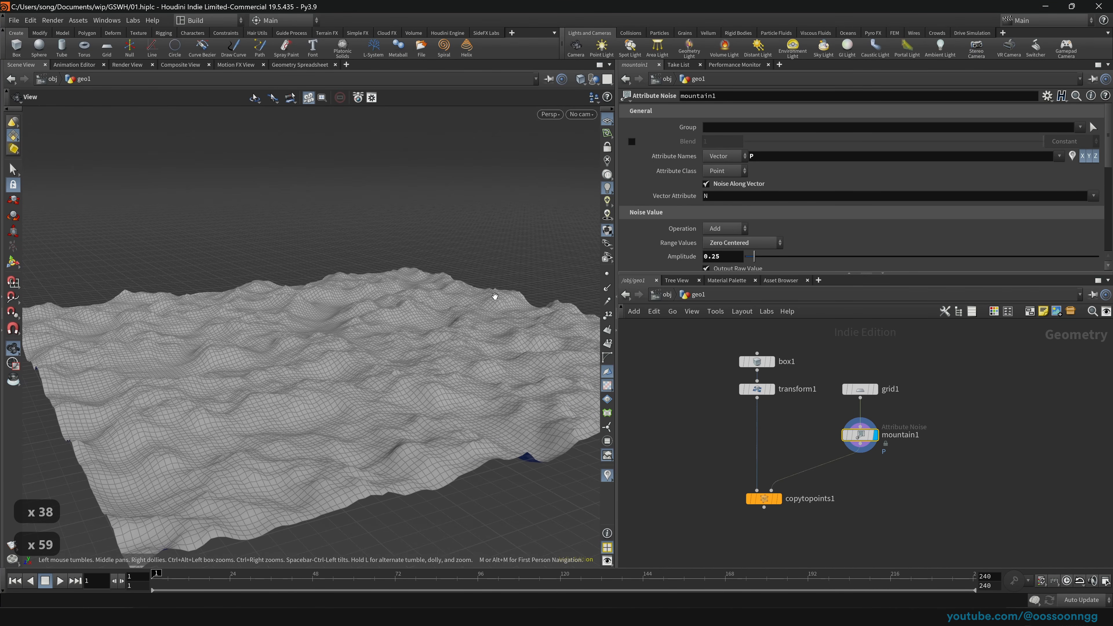
drag(845, 373, 908, 403)
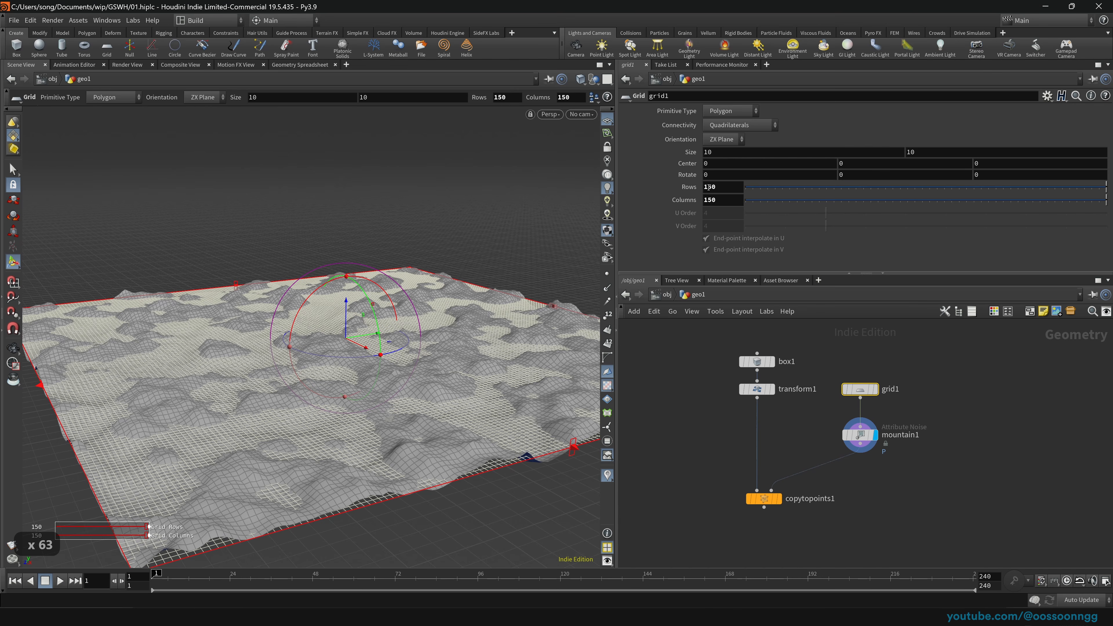
text(2)
drag(709, 201, 701, 202)
Step: Confirm the 250 grid resolution, then set mountain1 Amplitude to 0.386 and Element Size to 0.993
text(2)
click(684, 398)
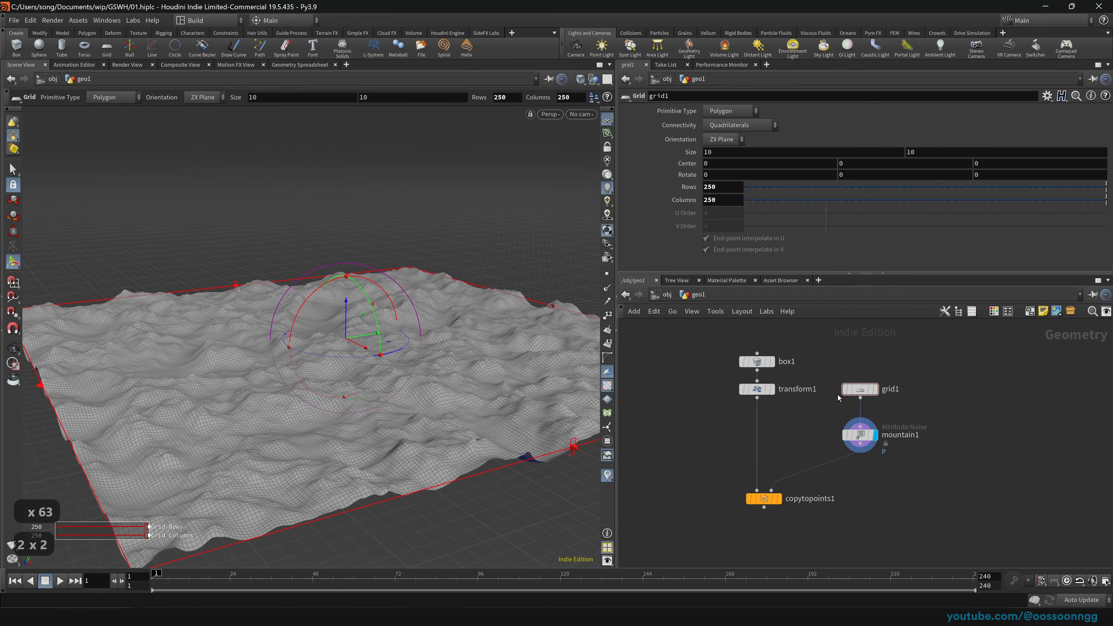
click(859, 434)
scroll(380, 390, down, 17)
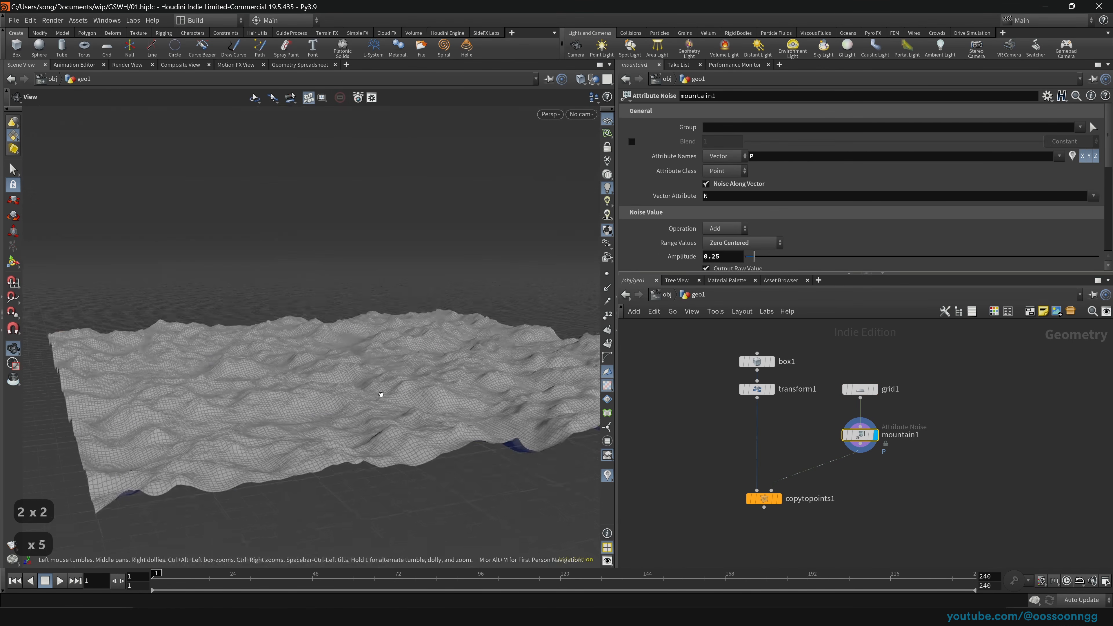
mouse_move(753, 258)
mouse_down()
mouse_move(764, 261)
mouse_move(743, 264)
mouse_move(779, 263)
mouse_move(761, 266)
mouse_up()
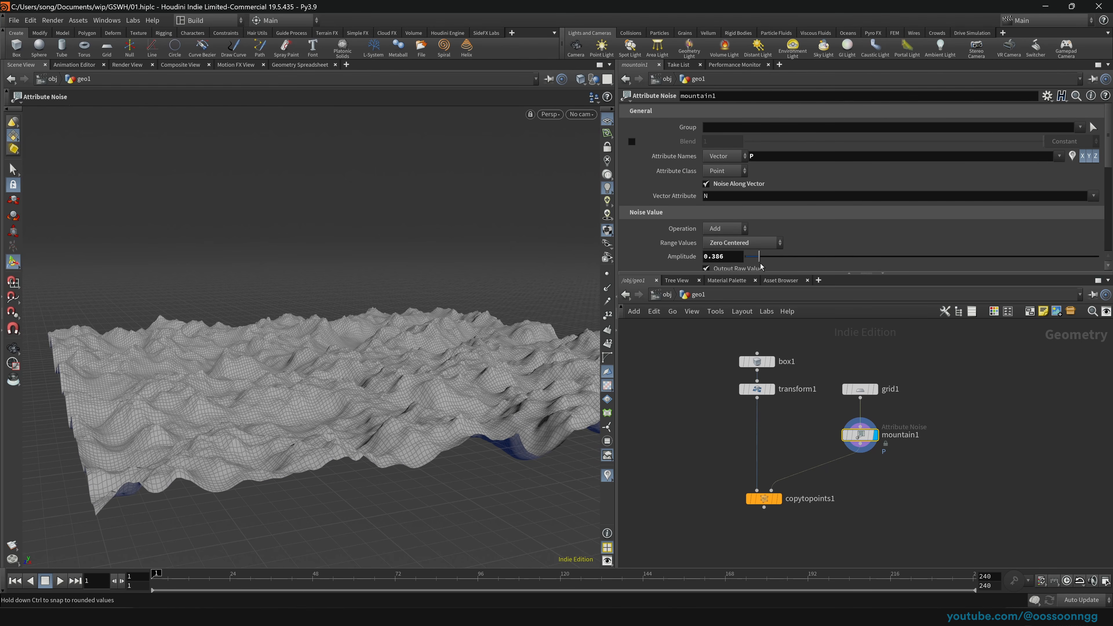
scroll(657, 195, down, 6)
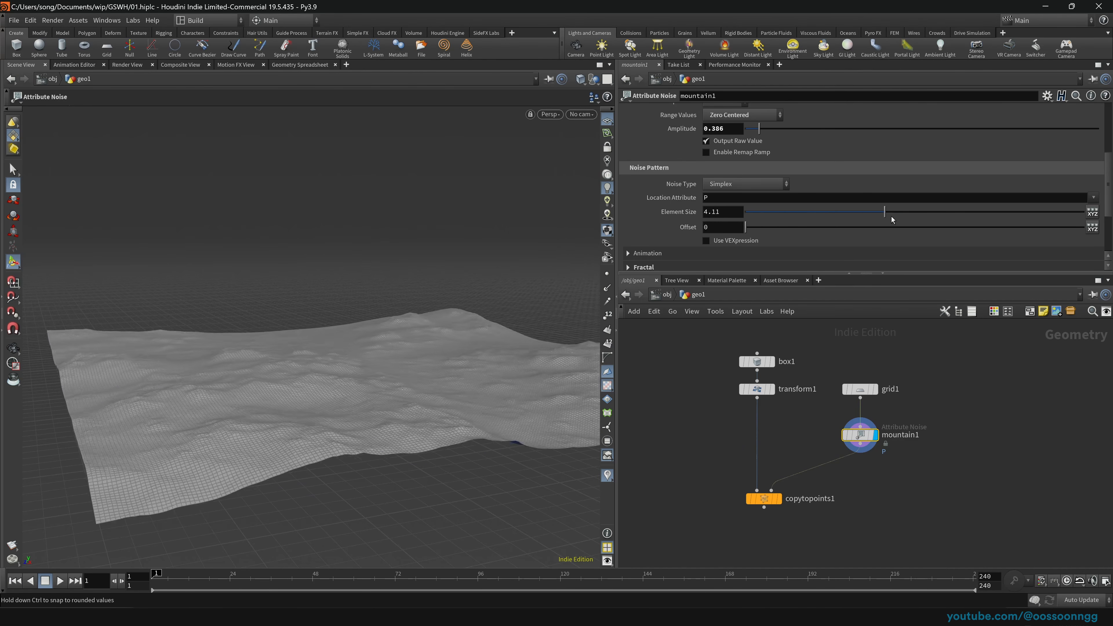
drag(891, 216, 779, 216)
Step: Expand Fractal and set Max Octaves 7.49, Lacunarity 1.773, Roughness 0.4433, saving the scene
scroll(652, 213, down, 1)
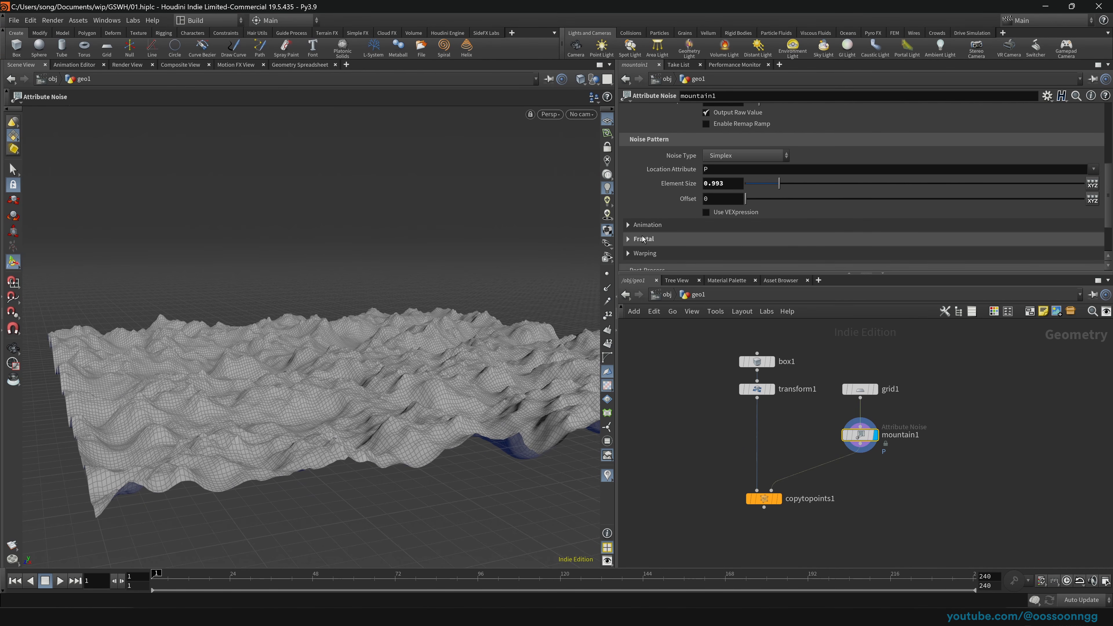
click(627, 239)
scroll(641, 185, down, 3)
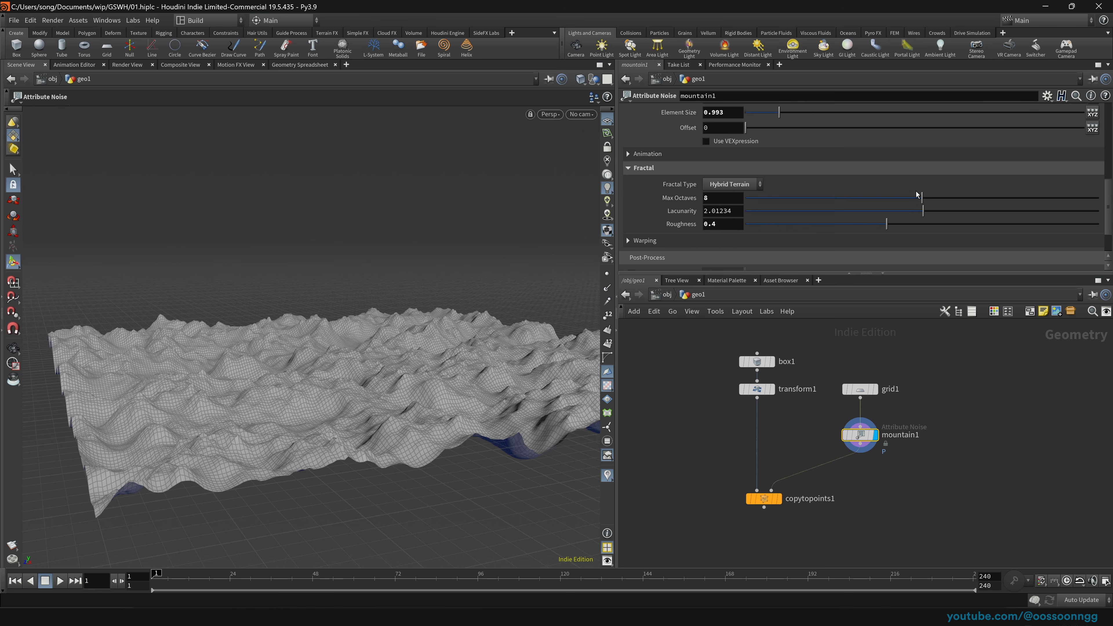
drag(917, 194, 917, 204)
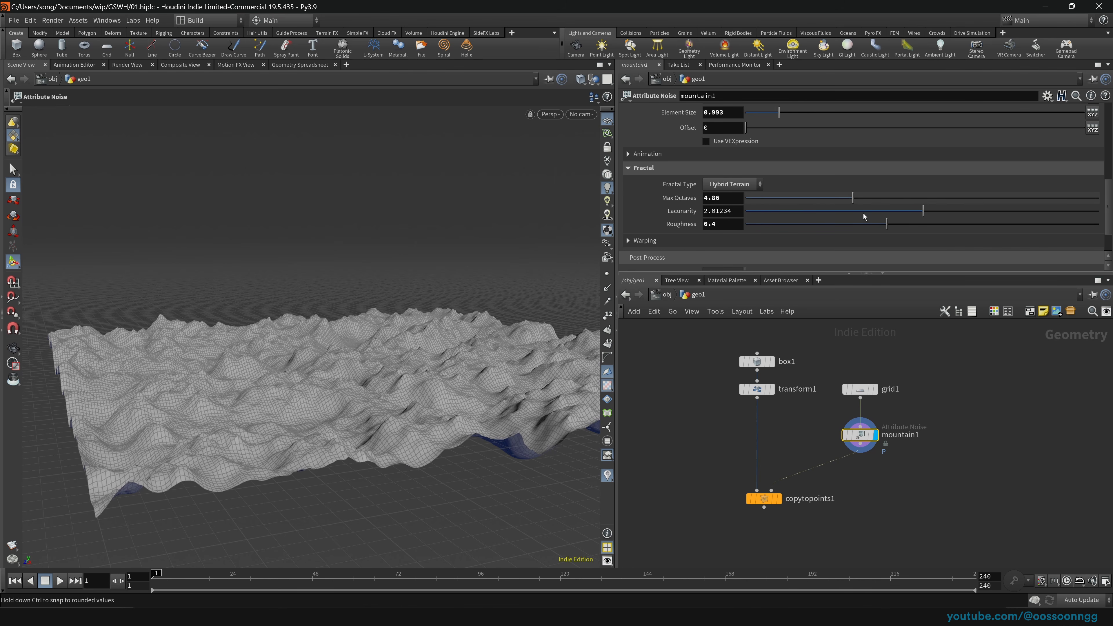
mouse_move(887, 225)
mouse_down()
mouse_move(790, 225)
mouse_move(915, 236)
mouse_move(851, 232)
mouse_move(892, 231)
mouse_up()
key(ctrl+s)
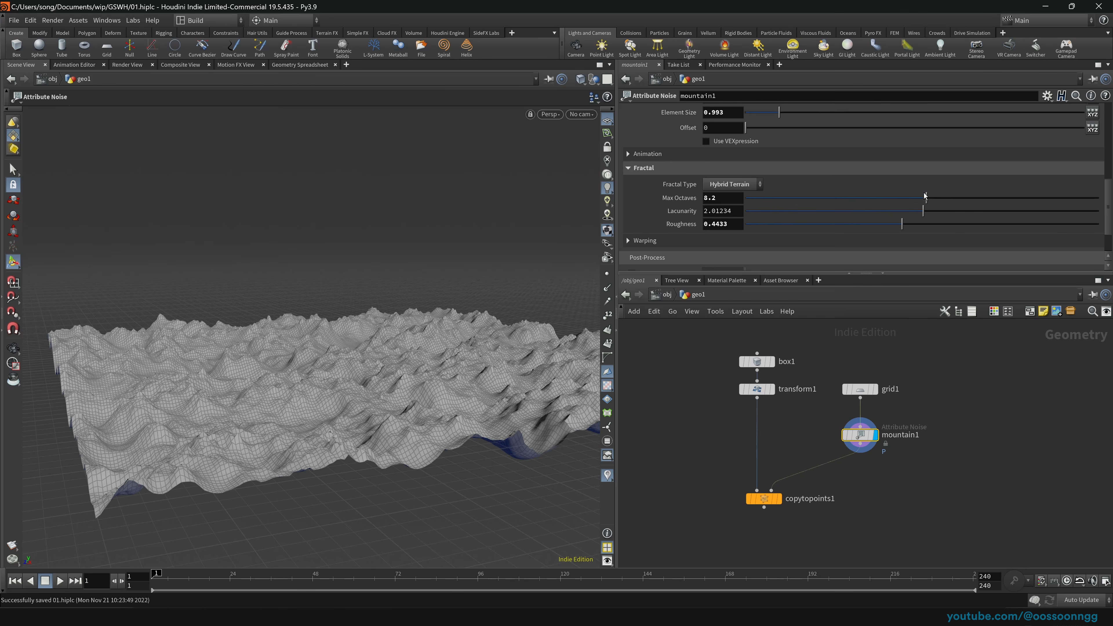
drag(924, 194, 903, 220)
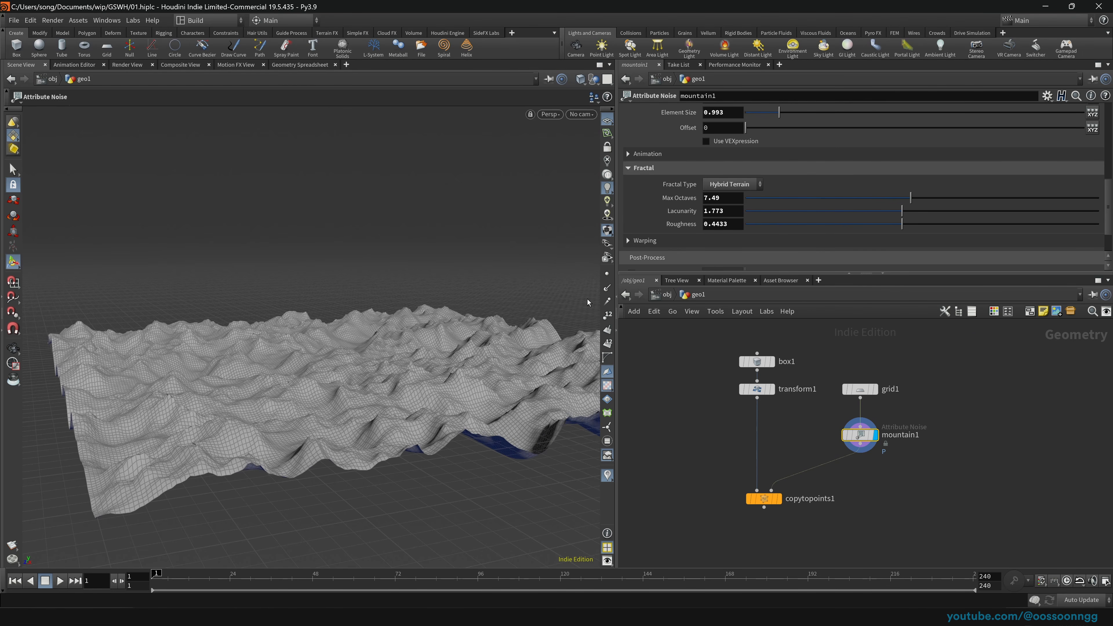
key(Escape)
scroll(391, 381, up, 11)
scroll(390, 381, up, 20)
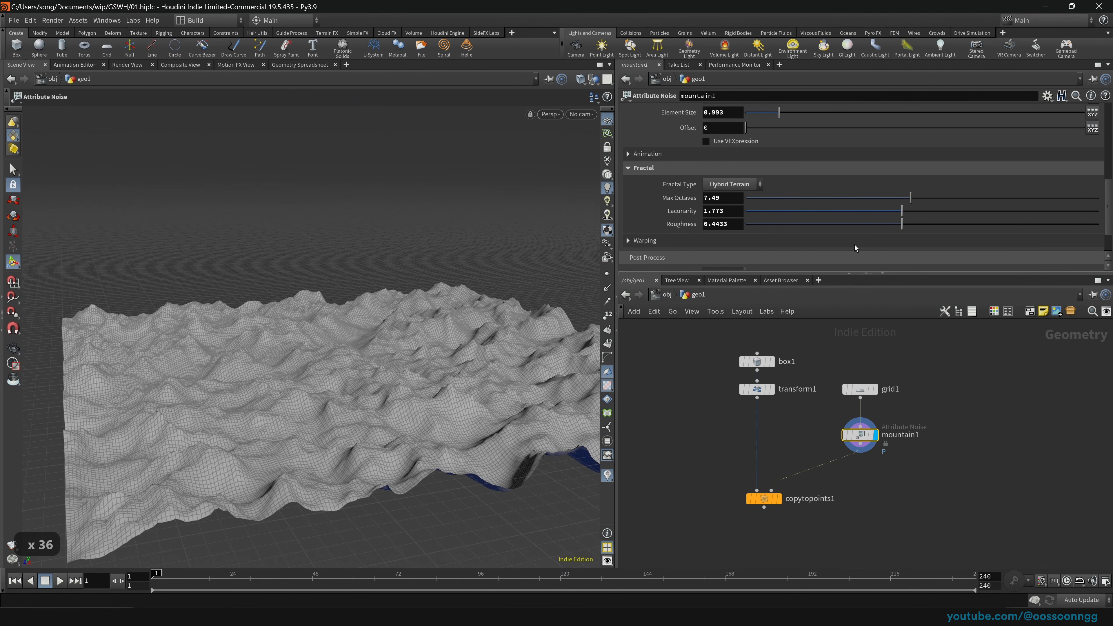
scroll(643, 174, up, 8)
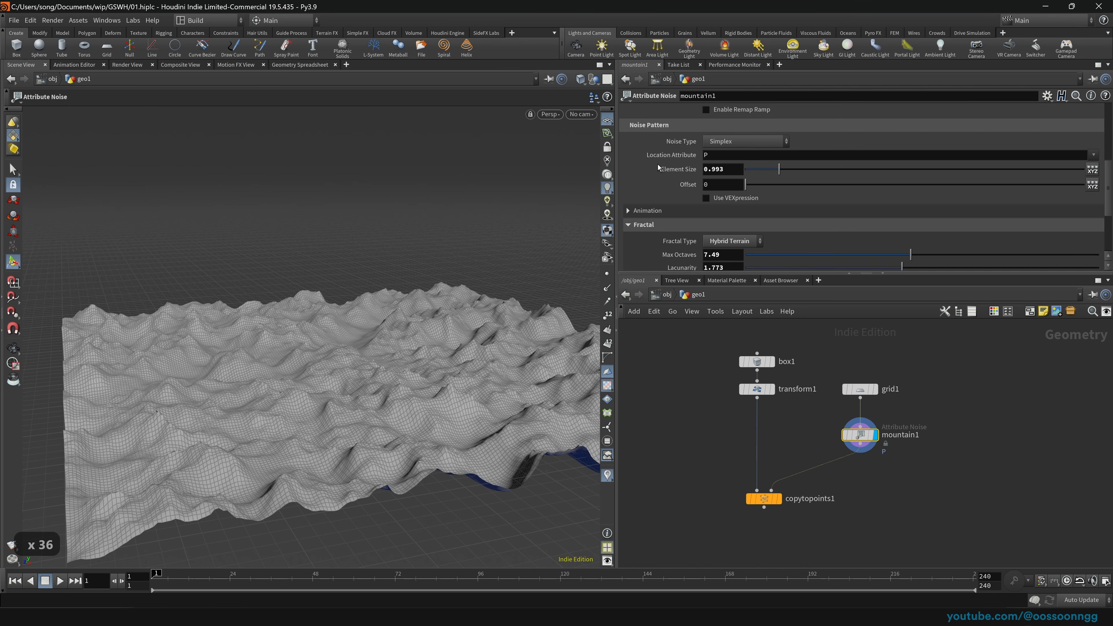
Step: Set grid1's Rows and Columns to 20, undoing an accidental center shift
click(860, 388)
double_click(728, 188)
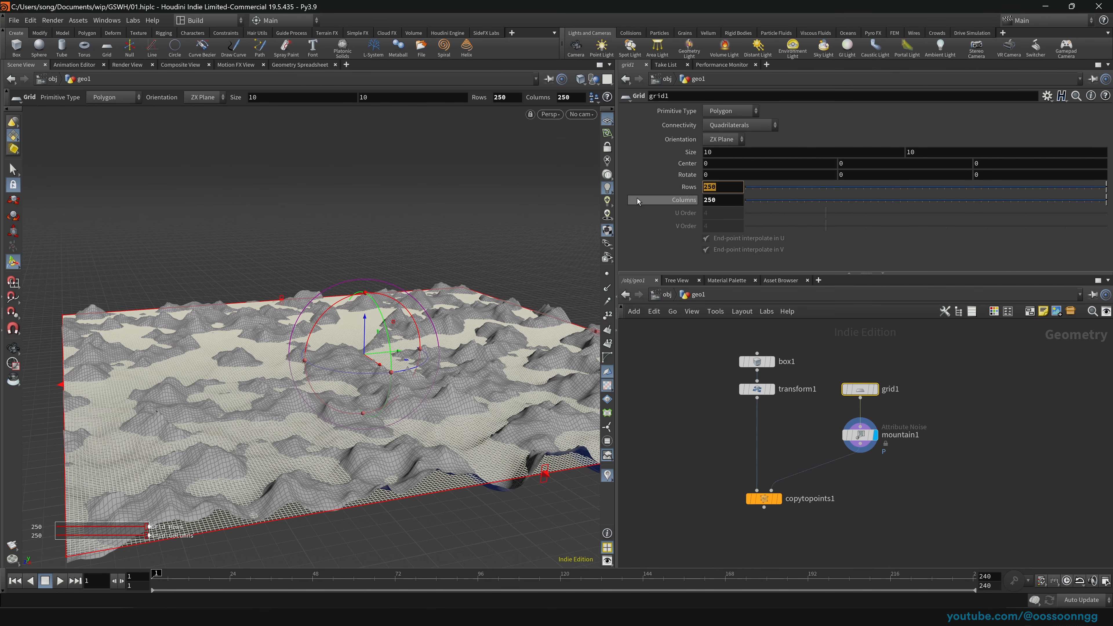
text(20)
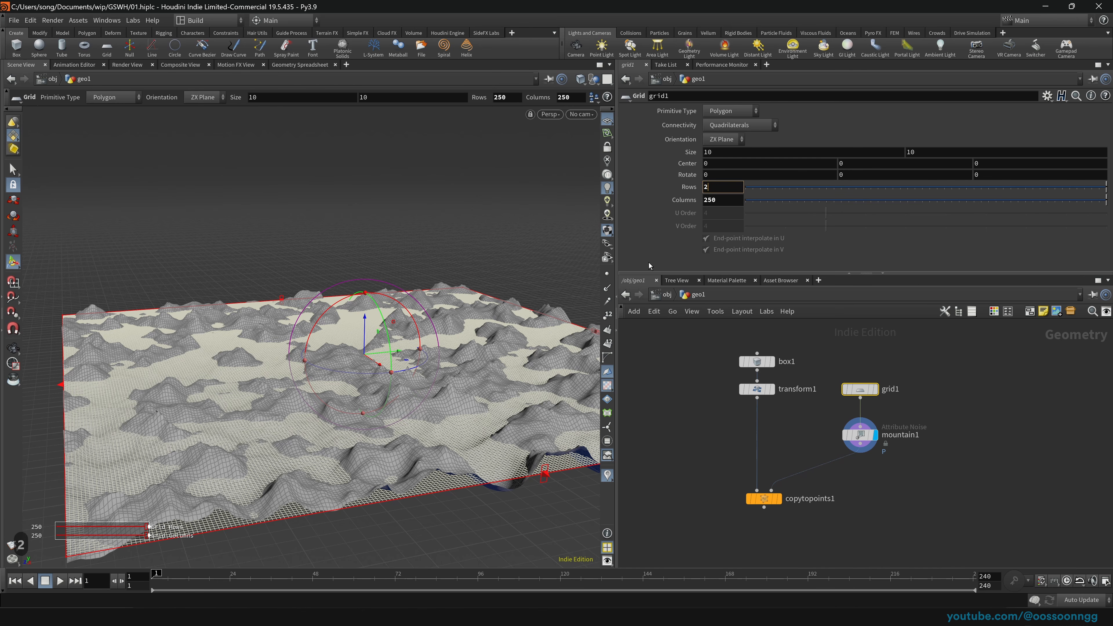
key(Tab)
text(20)
key(Tab)
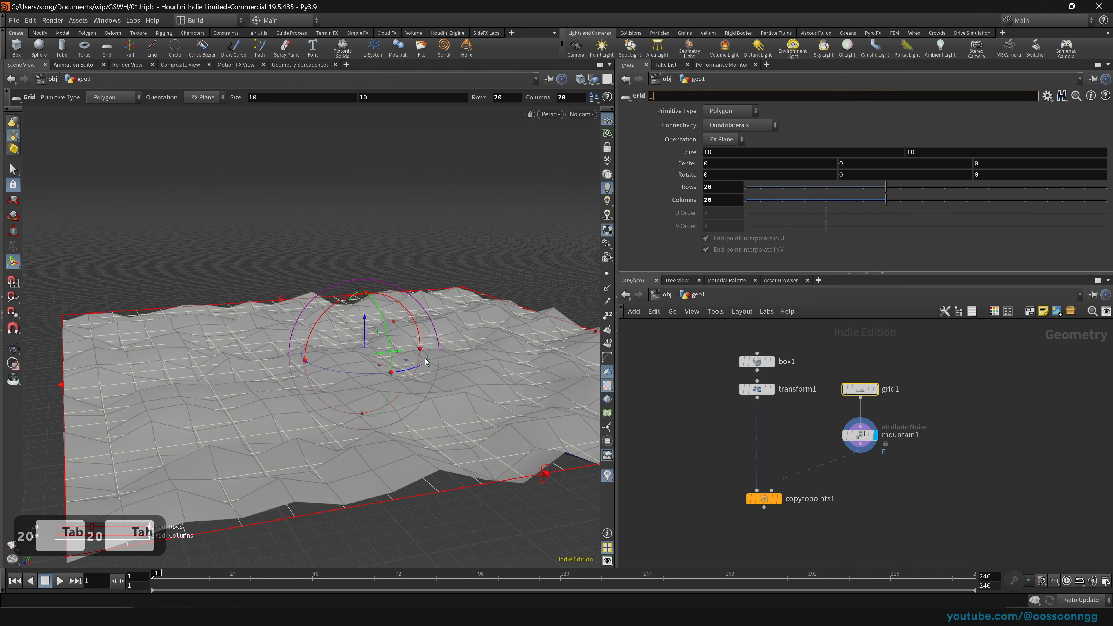
middle_drag(397, 447, 416, 428)
key(ctrl+z)
key(ctrl+z)
key(ctrl+z)
key(ctrl+z)
key(ctrl+z)
key(ctrl+z)
key(ctrl+z)
key(ctrl+z)
key(ctrl+z)
key(ctrl+z)
key(ctrl+z)
key(ctrl+z)
key(ctrl+z)
key(ctrl+z)
key(ctrl+z)
key(ctrl+z)
key(ctrl+z)
key(ctrl+z)
key(ctrl+z)
key(ctrl+z)
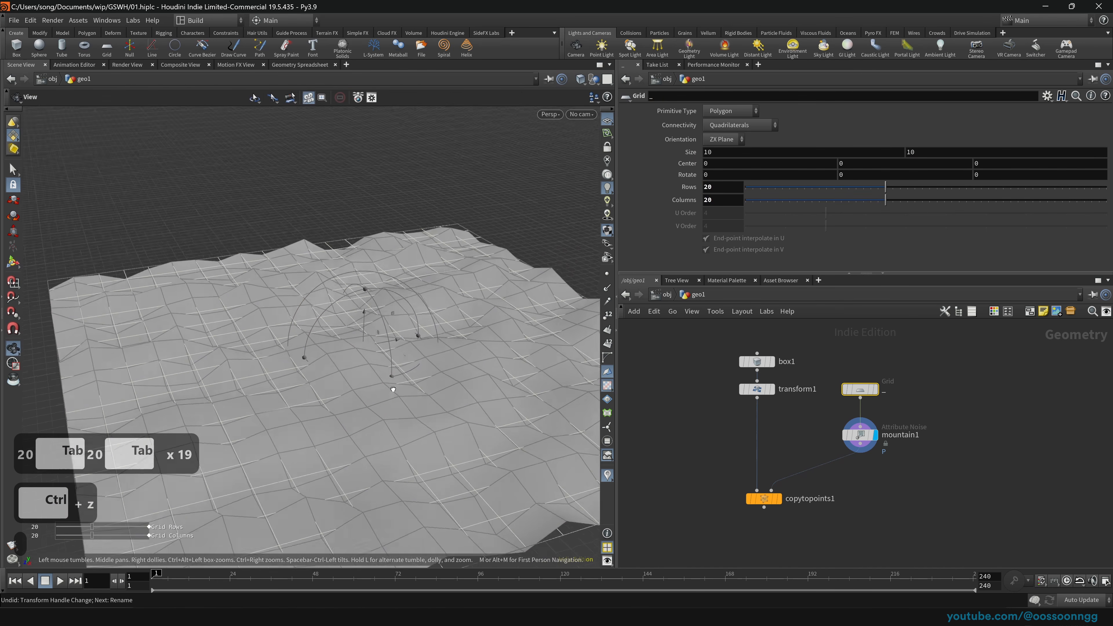
Step: Raise mountain1 Amplitude to 0.952 and display the copytopoints1 result
click(862, 436)
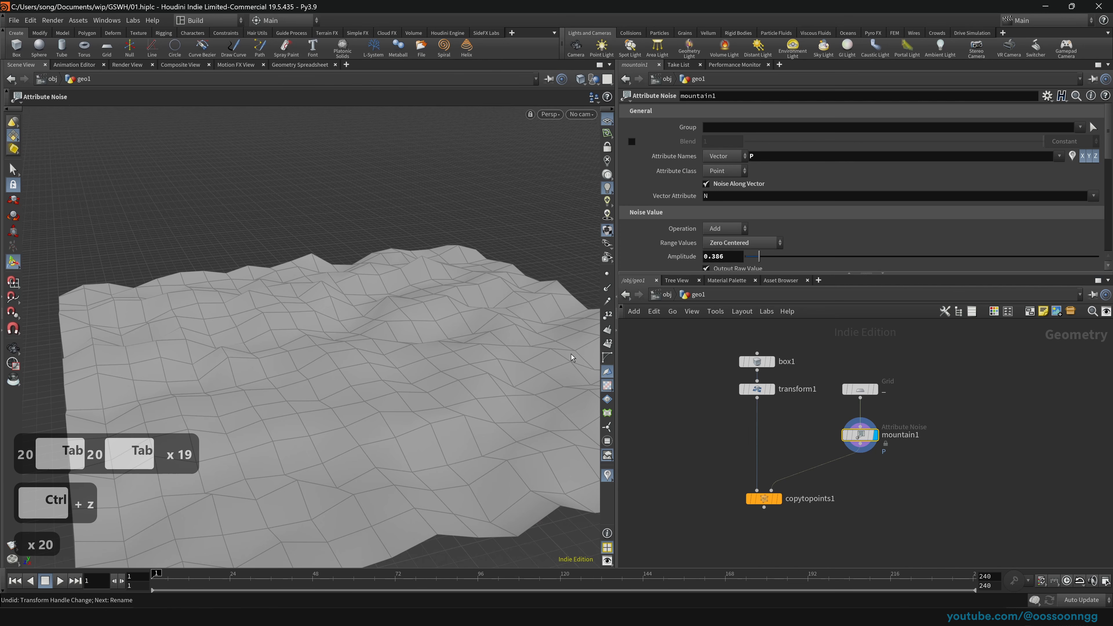
mouse_move(761, 258)
mouse_down()
mouse_move(846, 256)
mouse_move(779, 256)
mouse_up()
middle_drag(674, 439, 686, 394)
scroll(468, 376, down, 20)
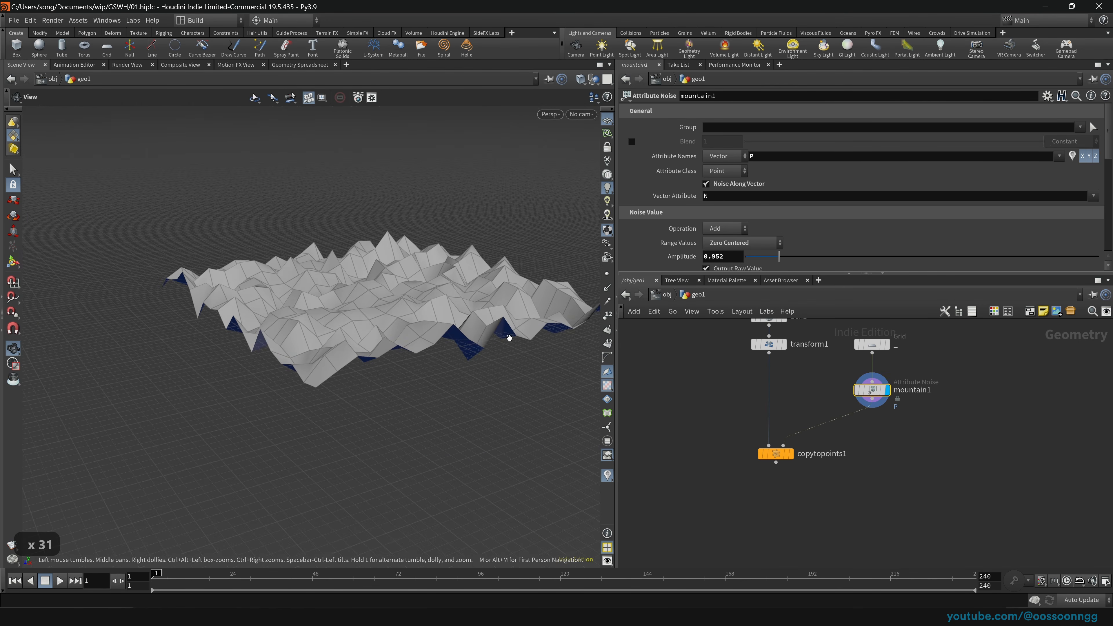
click(789, 453)
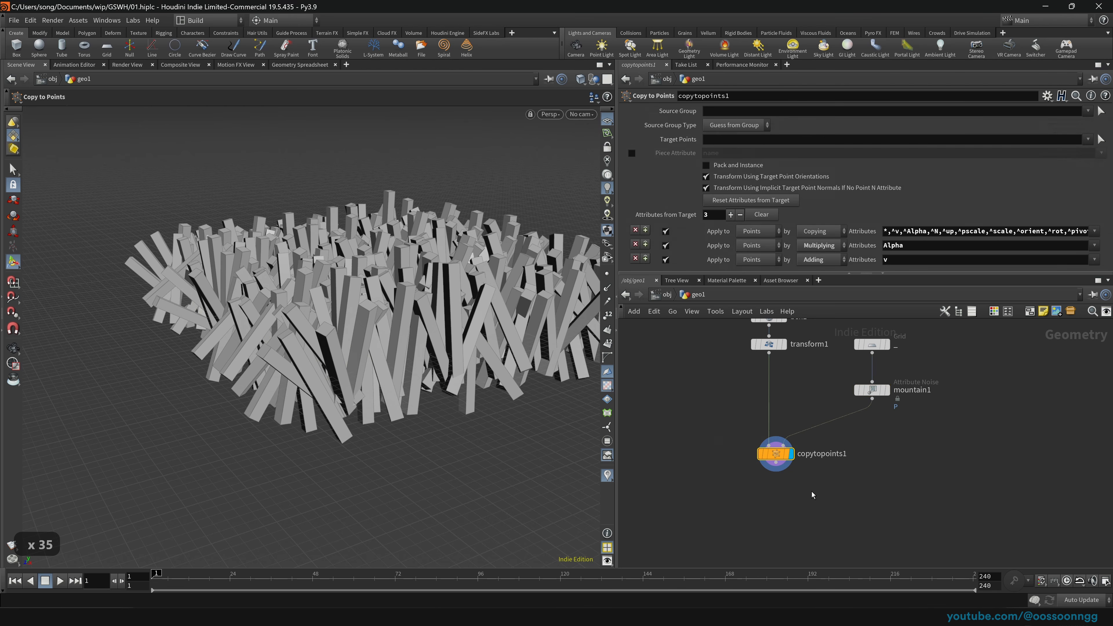
Step: Move mountain1 up closer to the grid in the network and save the scene
middle_drag(717, 400, 684, 429)
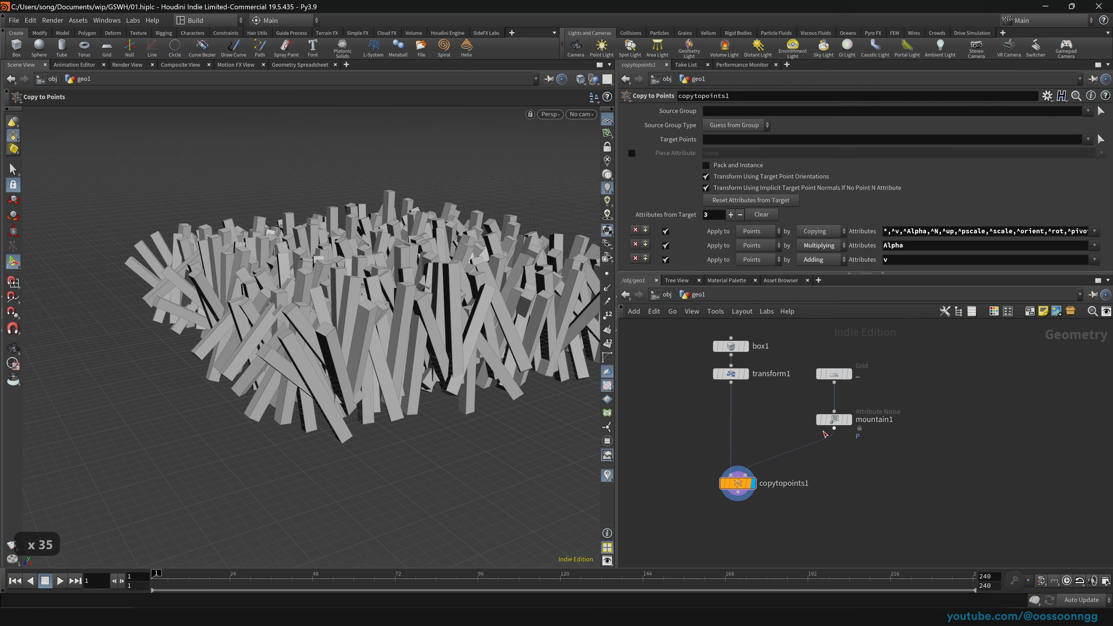
key(Escape)
scroll(450, 384, up, 9)
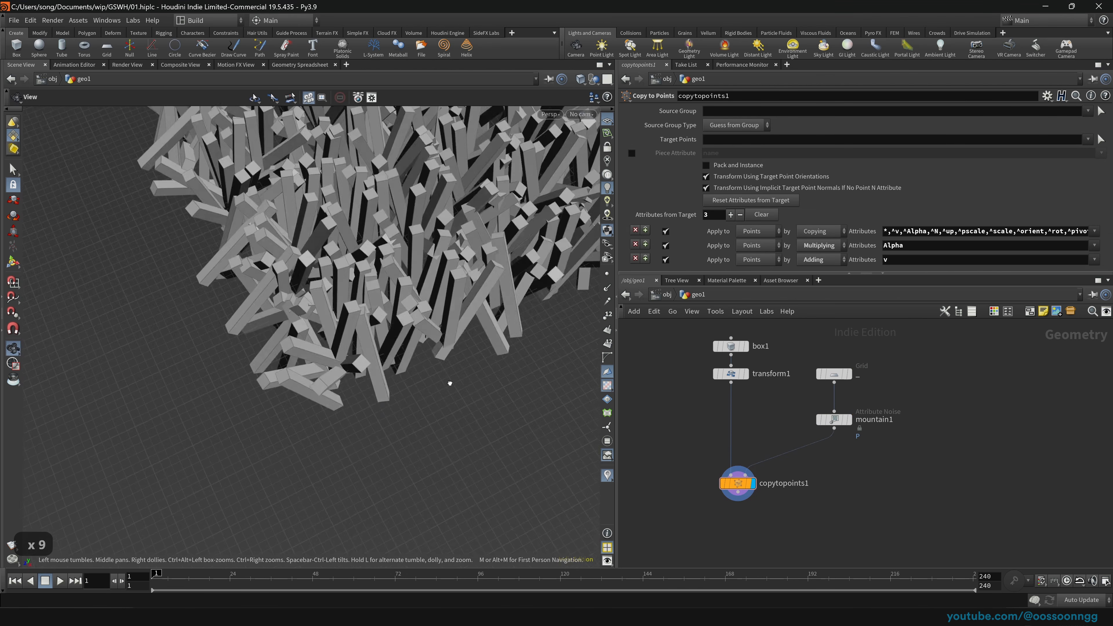
scroll(450, 384, down, 20)
click(834, 422)
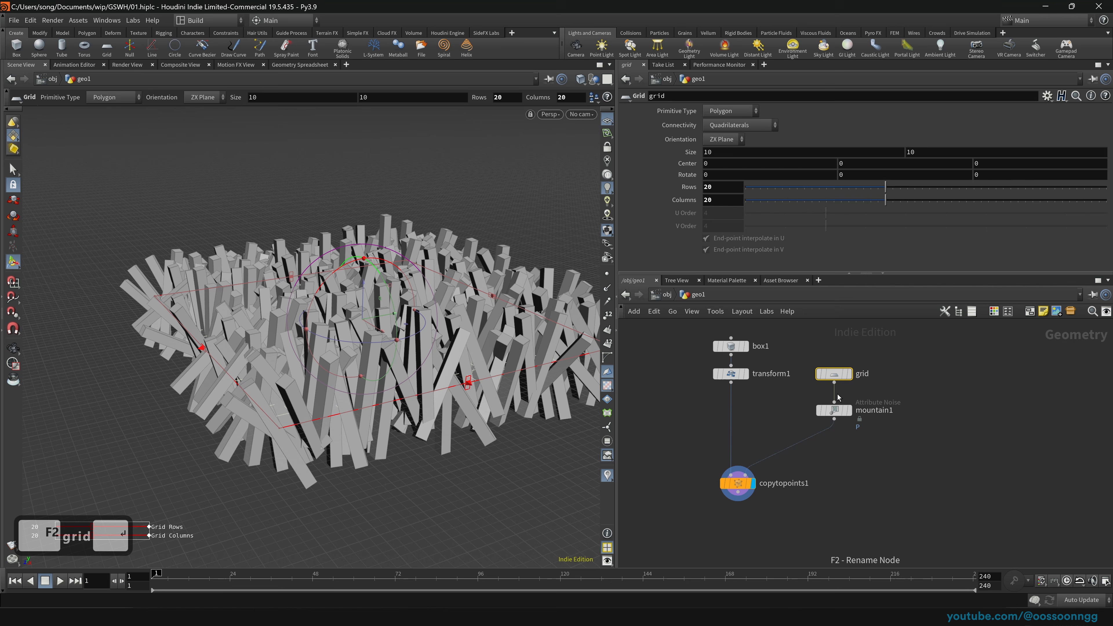
click(834, 411)
drag(678, 483, 824, 531)
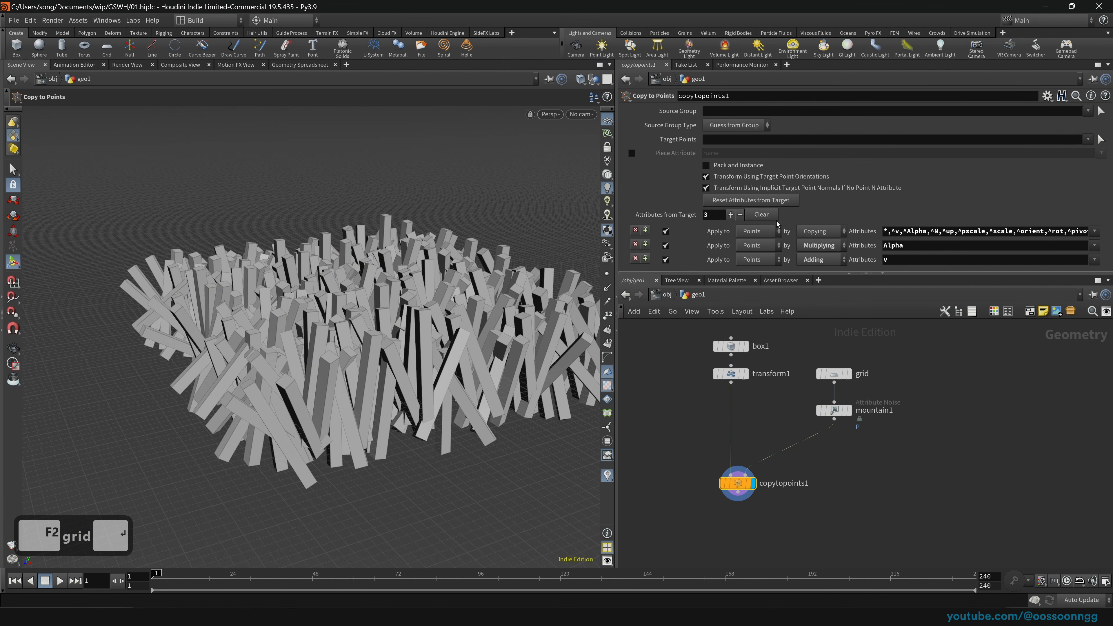
key(ctrl+s)
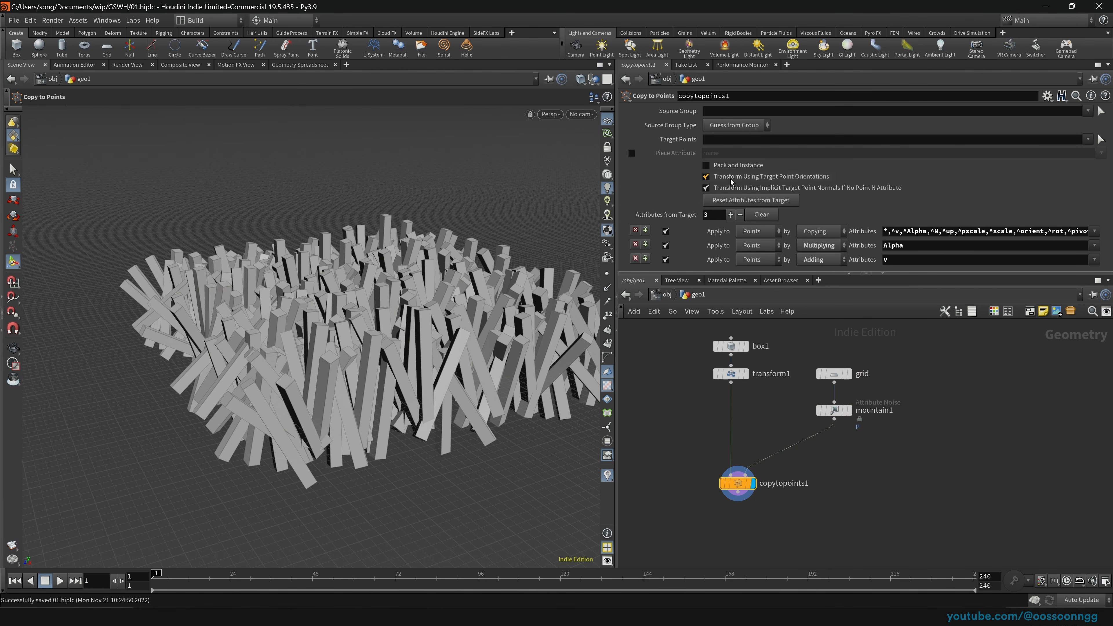
Step: Turn off target point orientations, try resetting transform1's 90° X rotation, then undo it
click(743, 178)
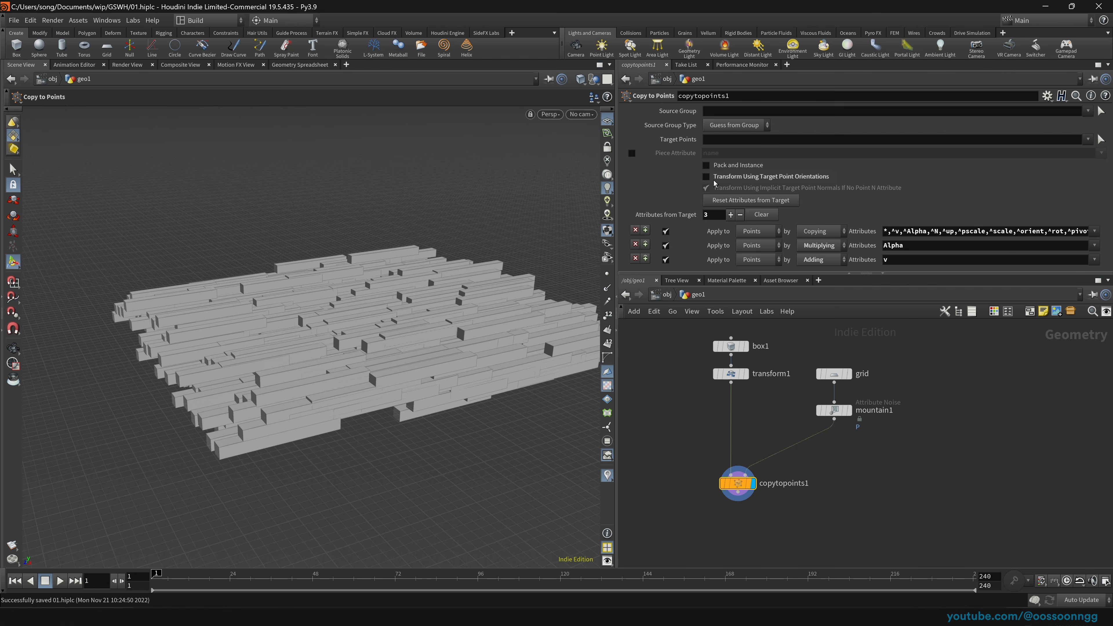
drag(731, 374, 731, 399)
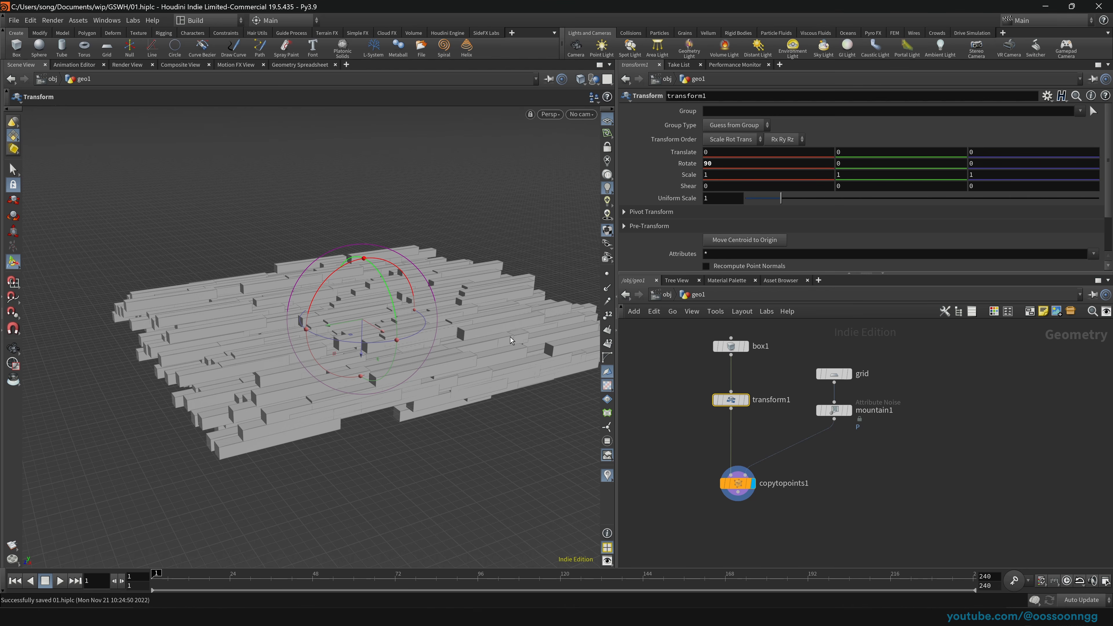
mouse_move(734, 405)
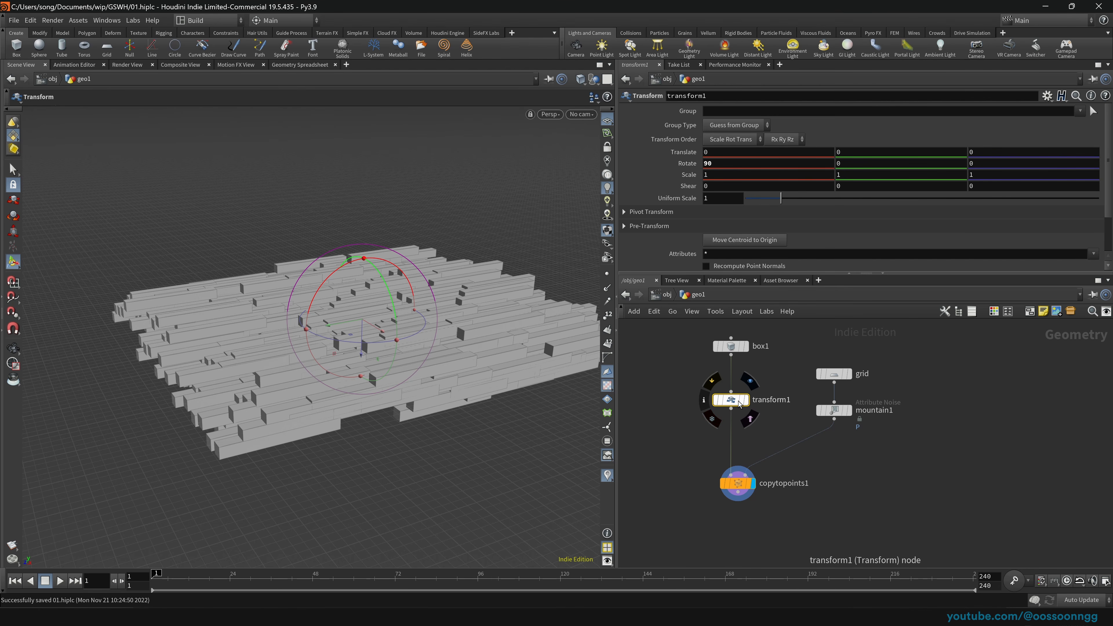
drag(726, 165, 688, 161)
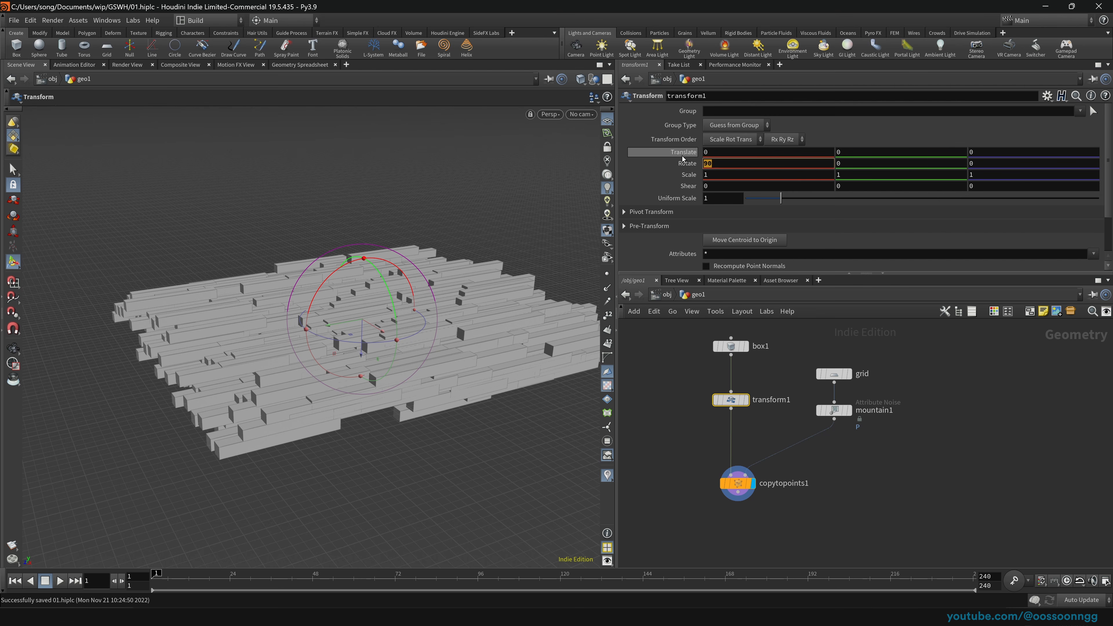
ctrl+middle_click(682, 167)
ctrl+middle_click(682, 167)
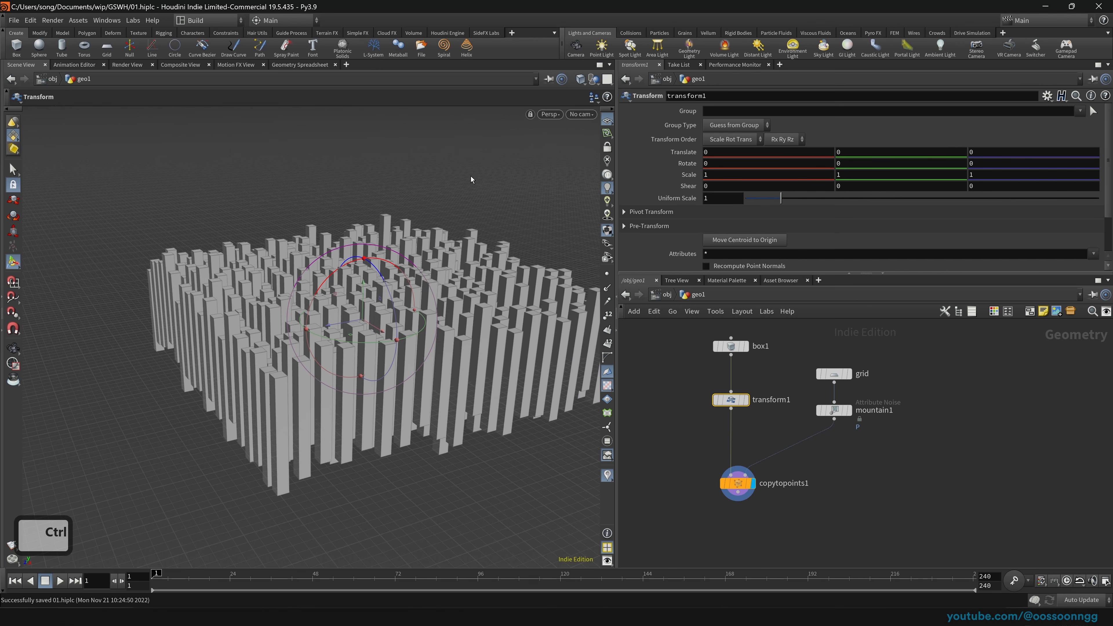
key(space)
mouse_move(405, 351)
mouse_down()
mouse_move(400, 323)
mouse_move(404, 362)
mouse_up()
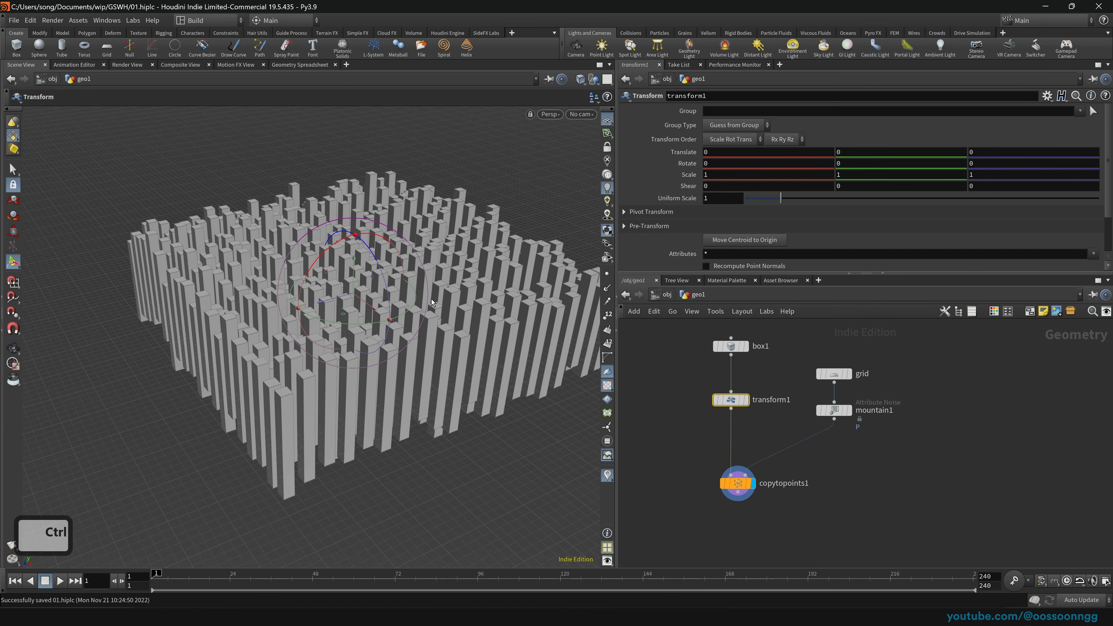
key(ctrl+z)
mouse_move(733, 400)
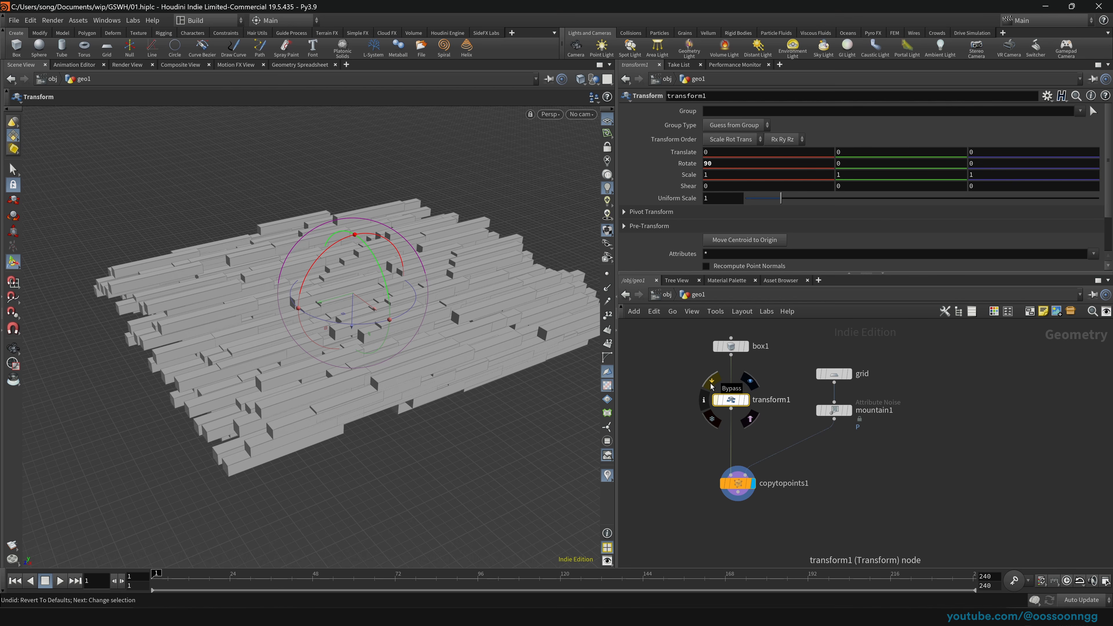
Step: Toggle transform1's bypass on and off, leaving it active, and move transform1 to the left
click(712, 384)
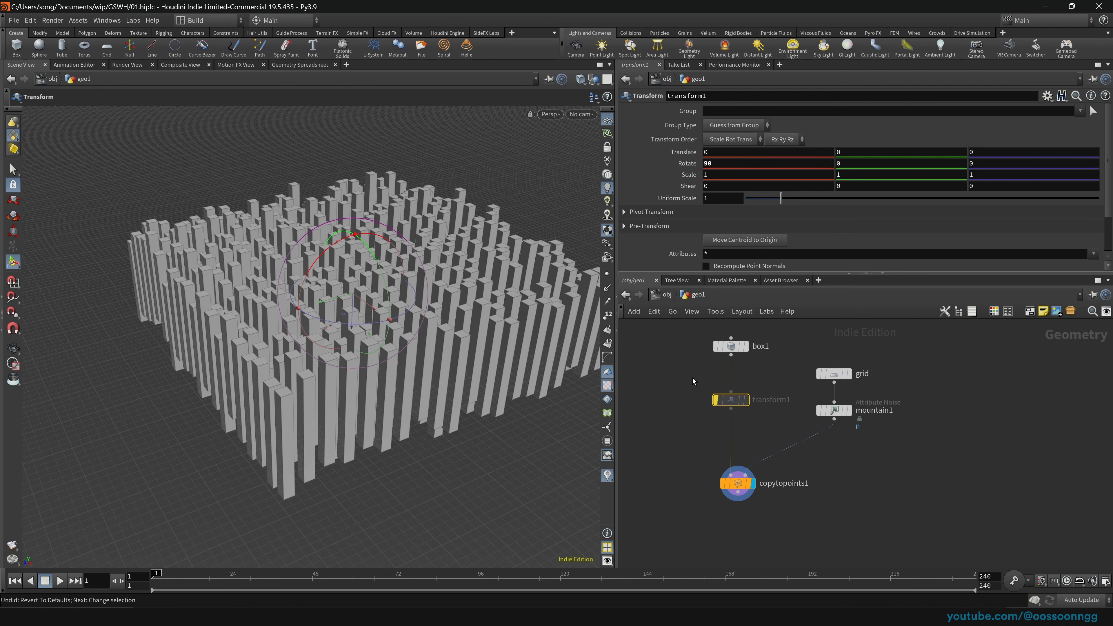
drag(676, 445, 801, 515)
mouse_move(730, 399)
mouse_down()
mouse_move(755, 368)
mouse_move(730, 417)
mouse_up()
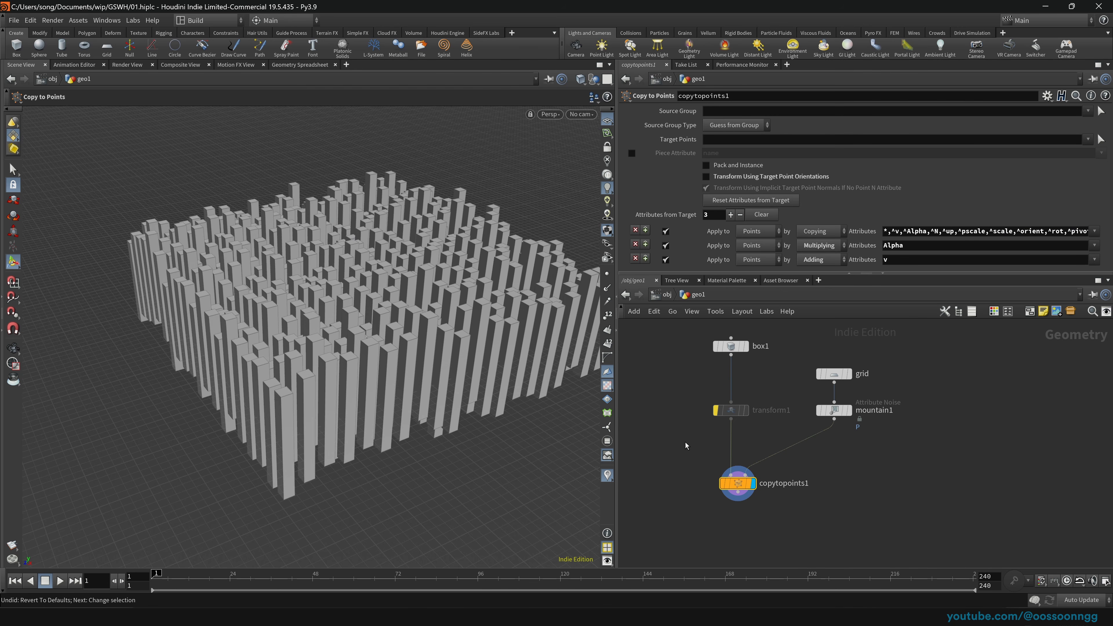
drag(740, 489, 733, 469)
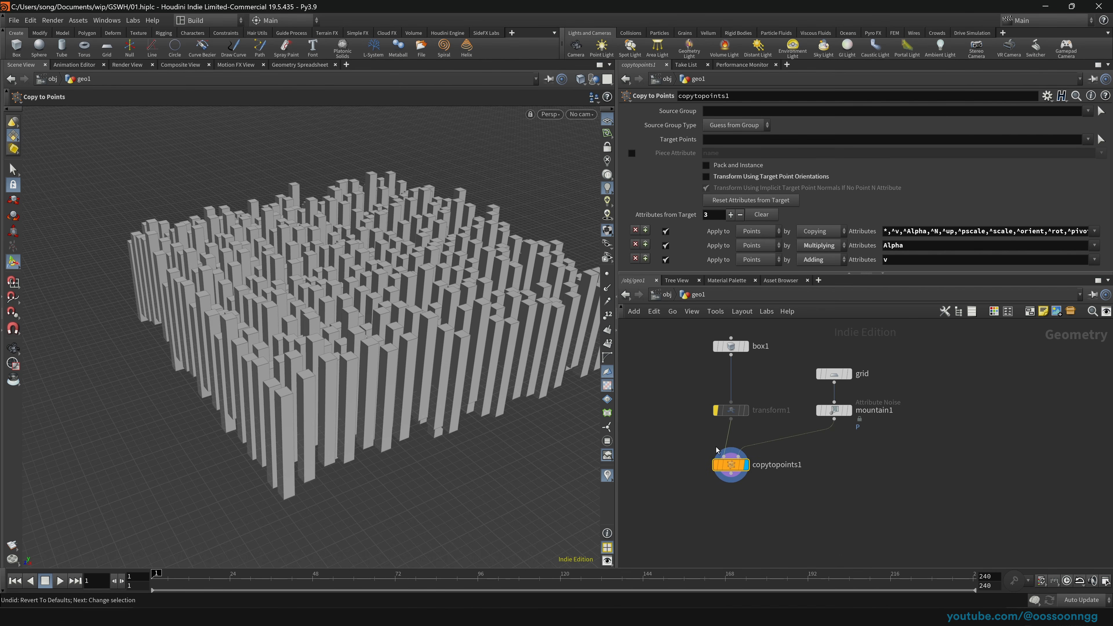
click(727, 410)
click(712, 391)
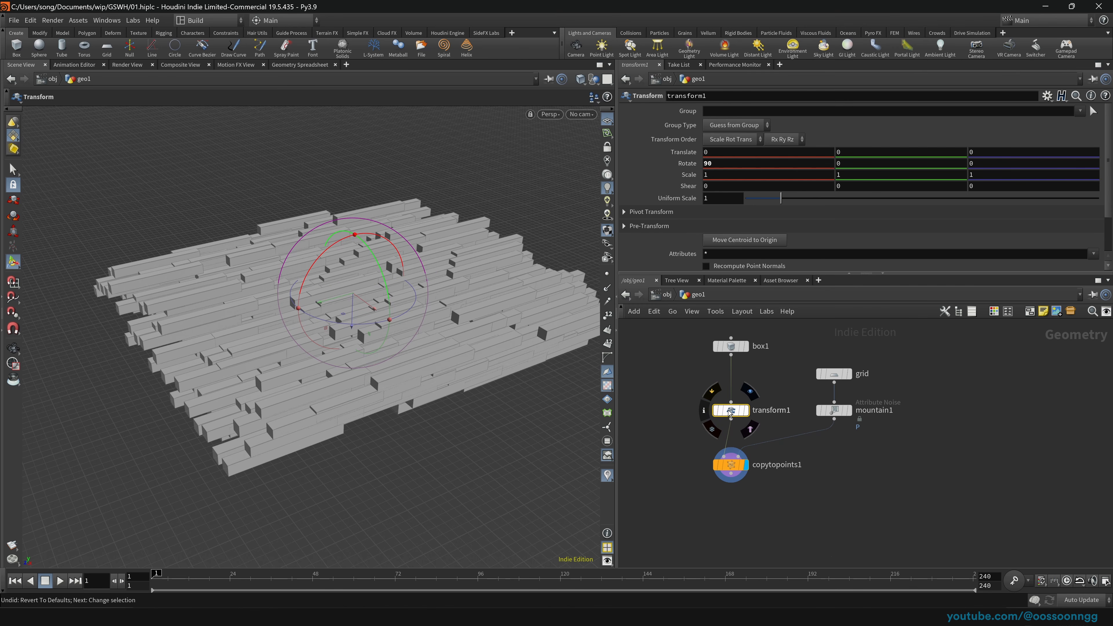
click(712, 391)
click(711, 391)
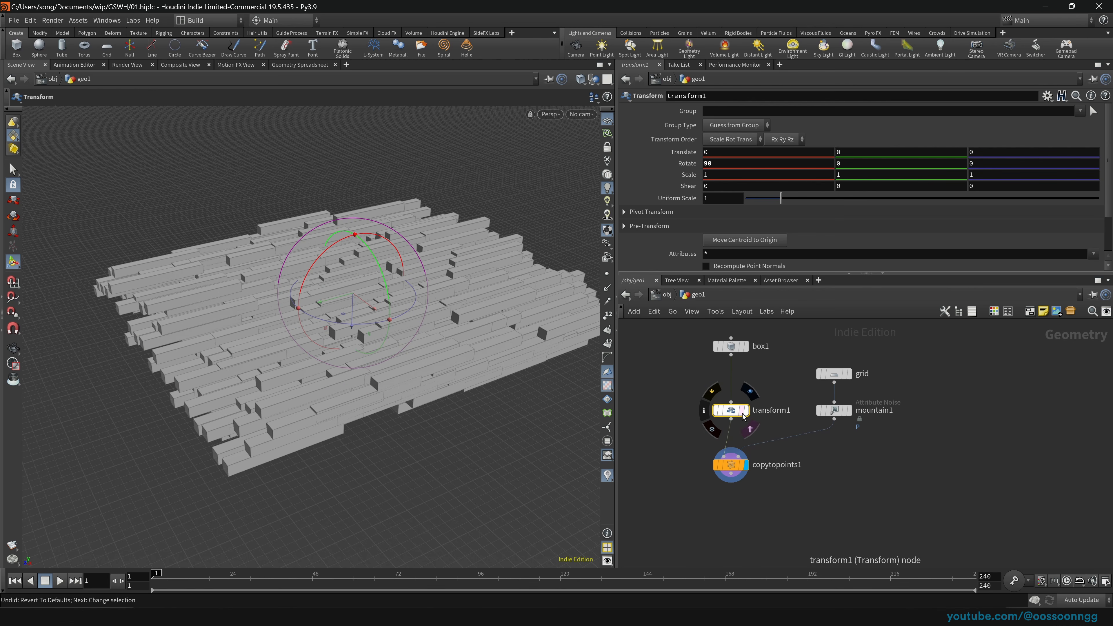
drag(732, 412, 665, 405)
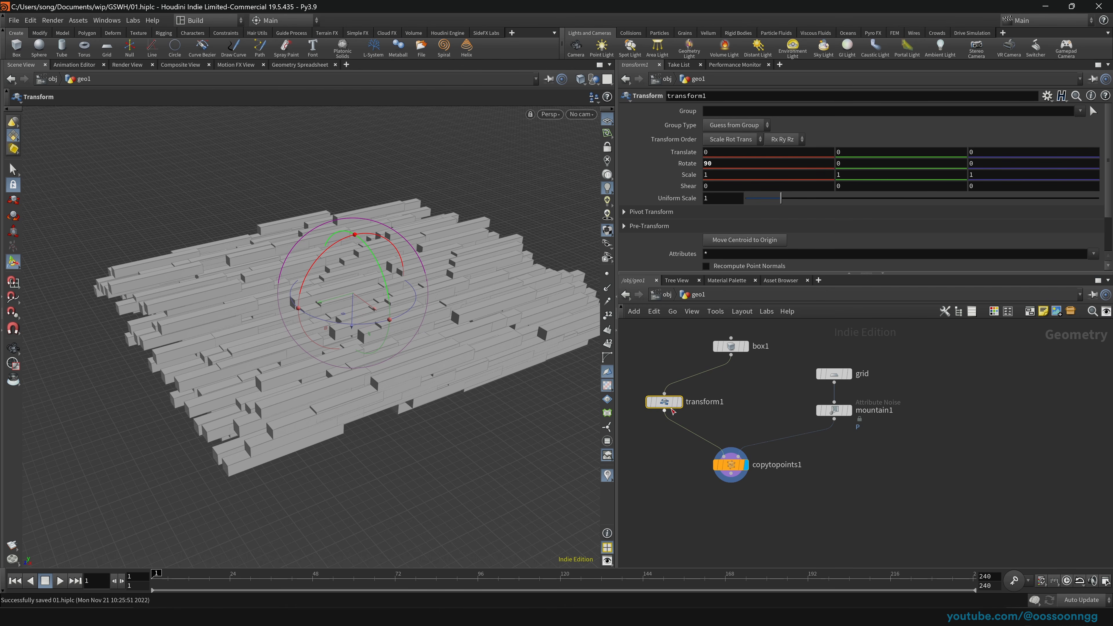
Step: Move transform1 to the left of the node chain and select it
mouse_move(671, 407)
mouse_down()
mouse_move(732, 401)
mouse_move(676, 406)
mouse_up()
middle_drag(755, 414, 802, 424)
scroll(805, 423, down, 1)
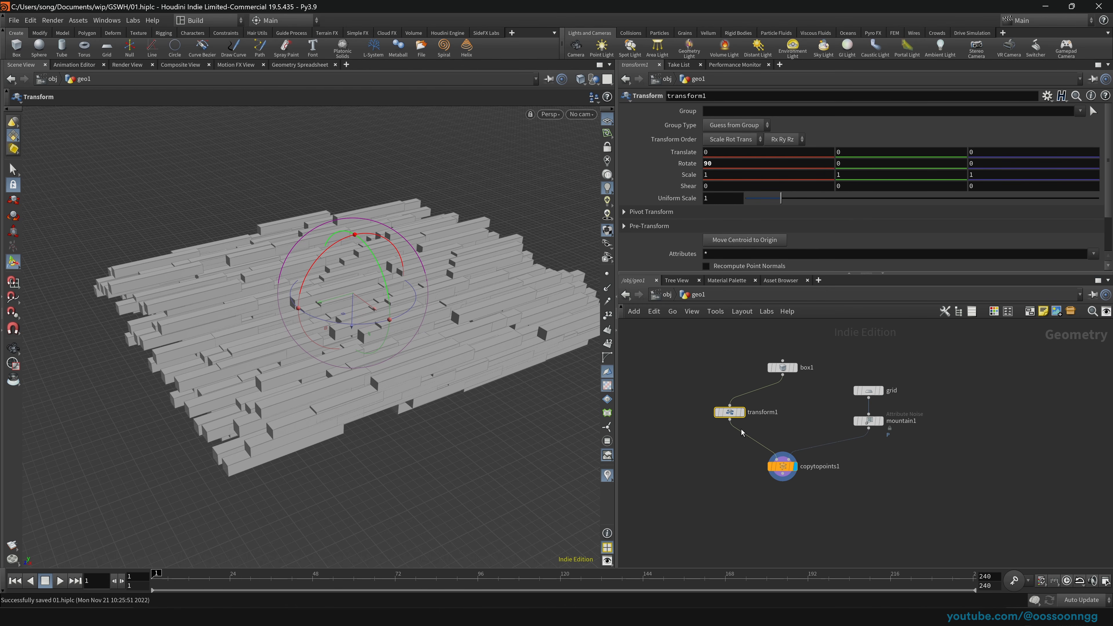
scroll(801, 417, up, 2)
drag(683, 409, 691, 409)
drag(630, 365, 717, 459)
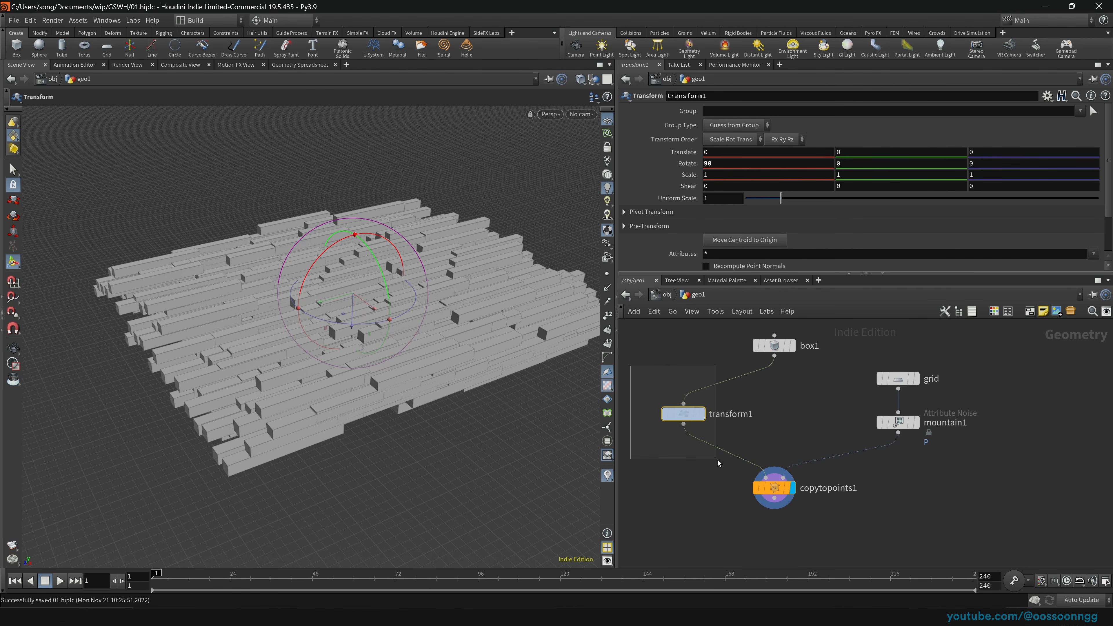
Step: Wire box1 directly into copytopoints1's first input and nudge the nodes into place
drag(773, 416, 767, 476)
click(774, 494)
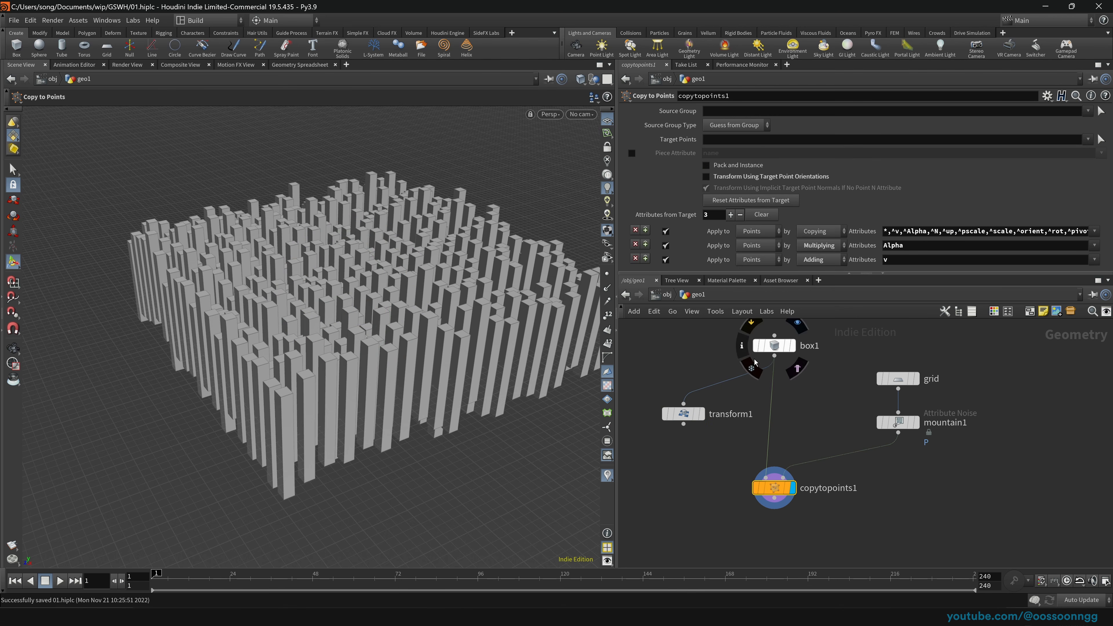
drag(685, 417, 658, 371)
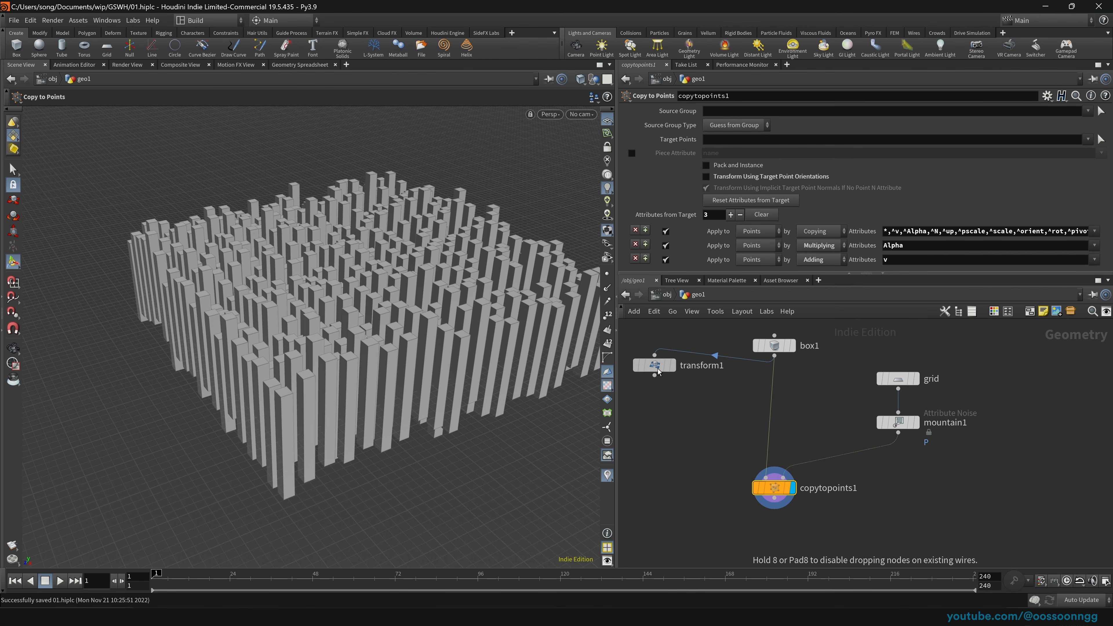
drag(773, 491, 773, 485)
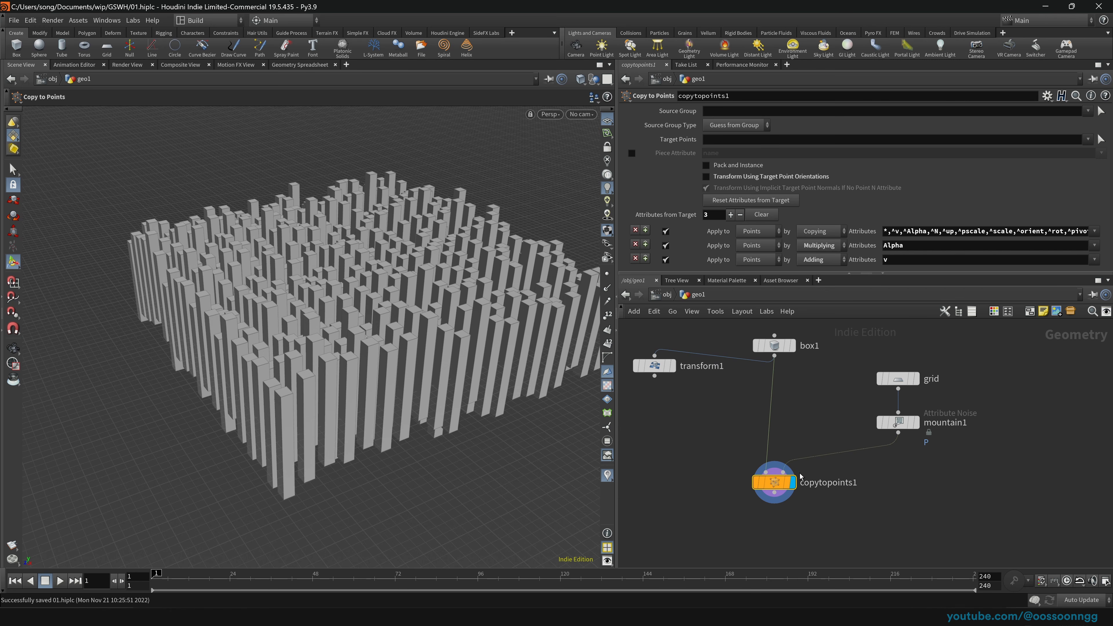
Step: Select box1, lower transform1, and wire transform1's output into copytopoints1
click(774, 345)
drag(655, 371, 662, 406)
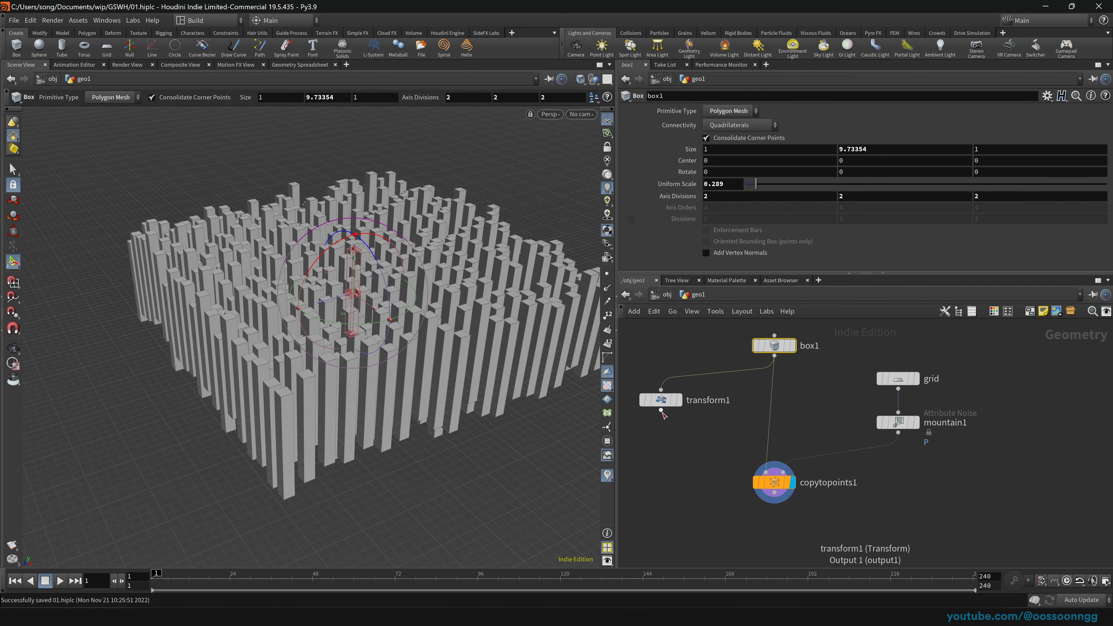
drag(661, 411, 766, 473)
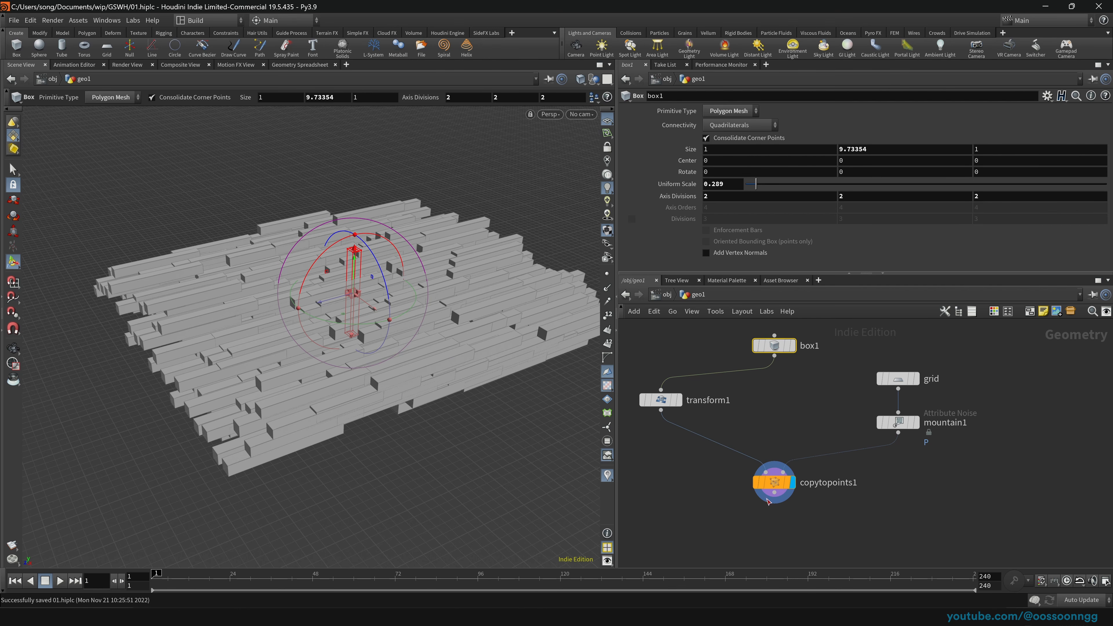
Step: Route box1 straight into copytopoints1 and move transform1 up and left
drag(674, 411, 698, 412)
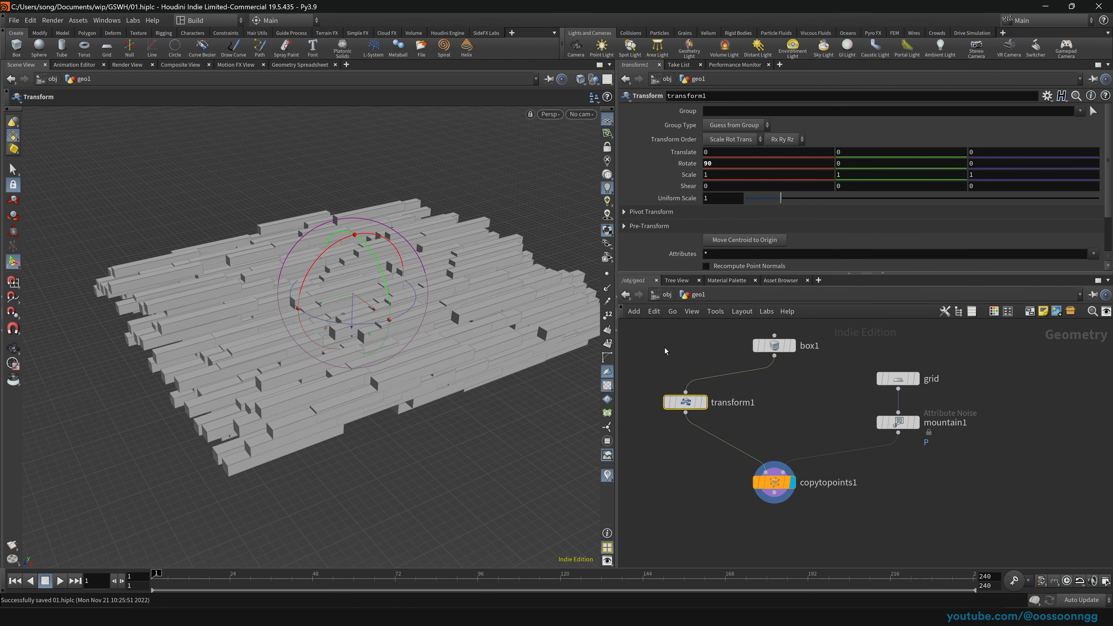
mouse_move(660, 402)
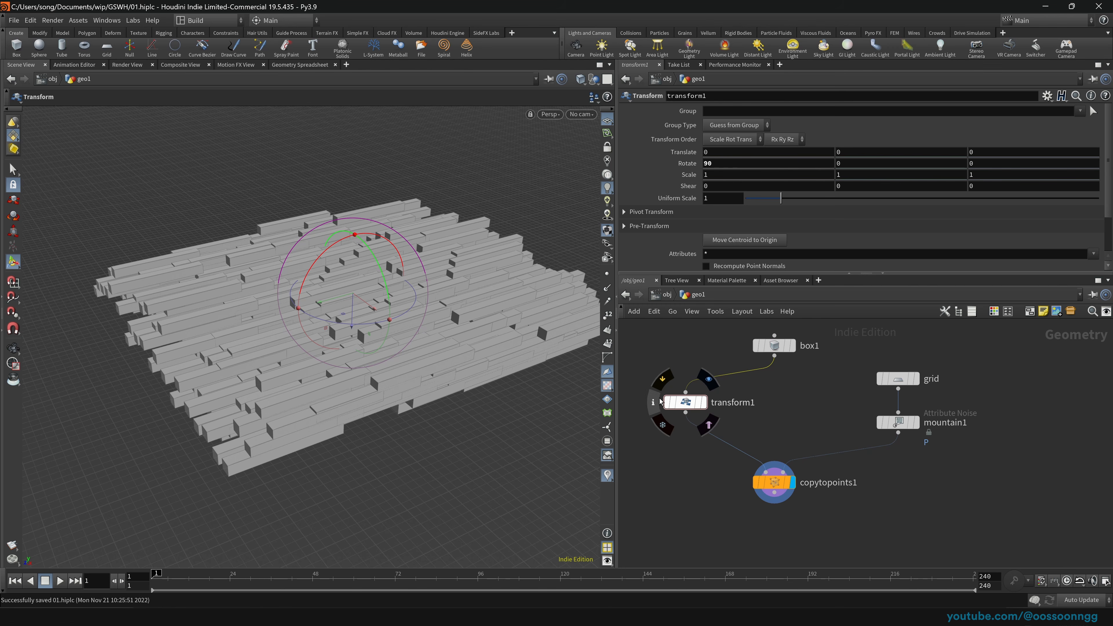
mouse_move(684, 405)
mouse_down()
mouse_move(767, 407)
mouse_move(674, 409)
mouse_up()
drag(774, 355, 765, 472)
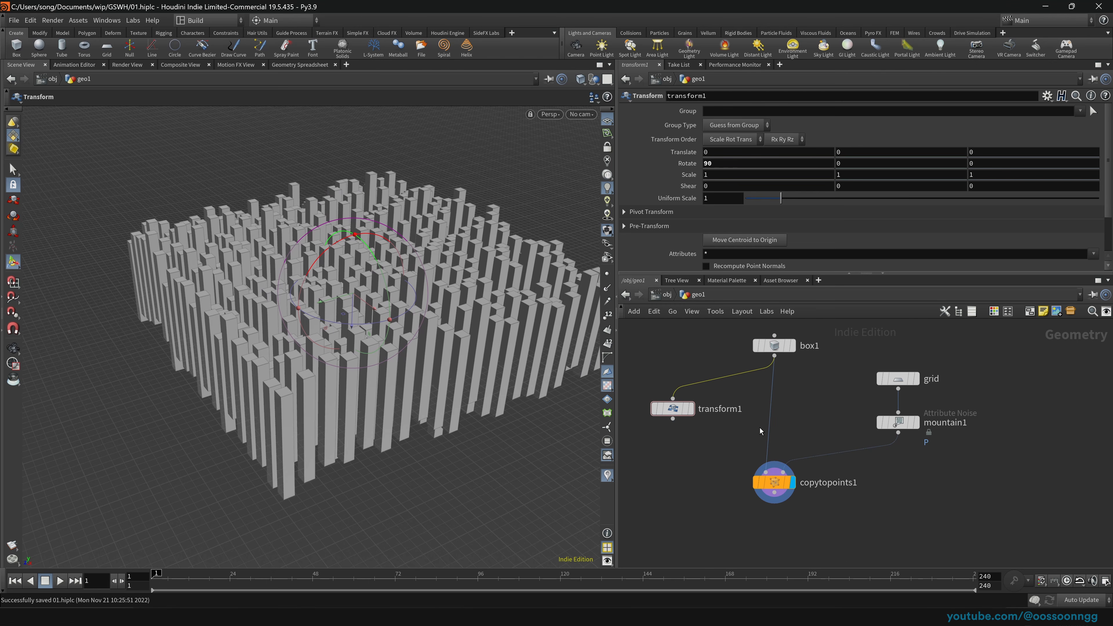
drag(673, 414, 665, 385)
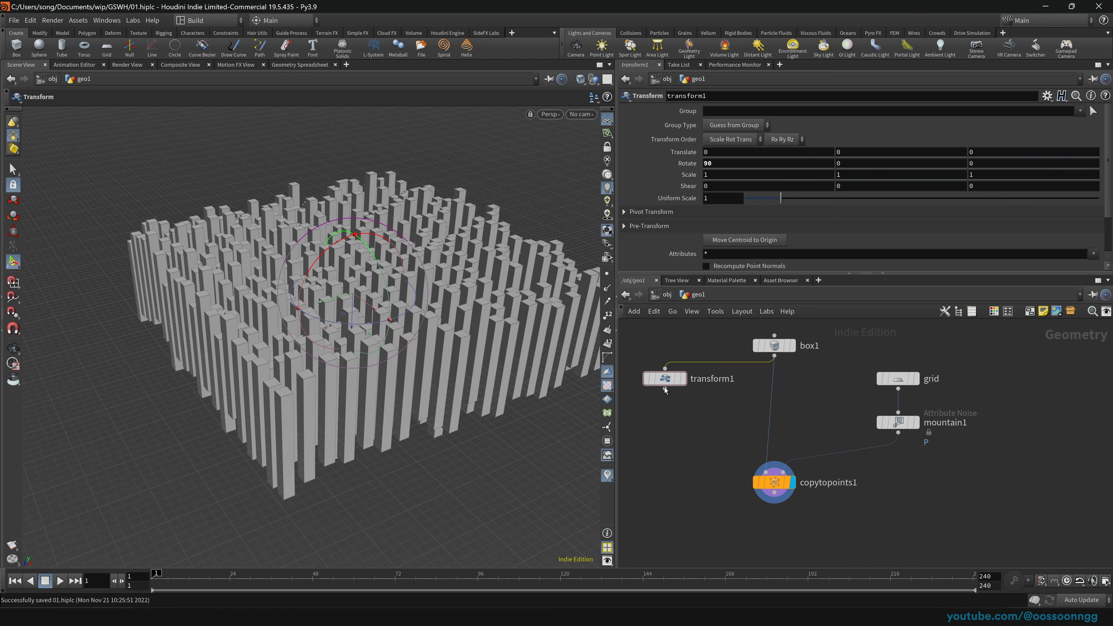
Step: Cut the box1 connection, reinsert transform1, then shake it loose from all wires
key(y)
mouse_move(713, 348)
mouse_down()
mouse_move(673, 423)
mouse_move(766, 471)
mouse_up()
drag(675, 424, 774, 412)
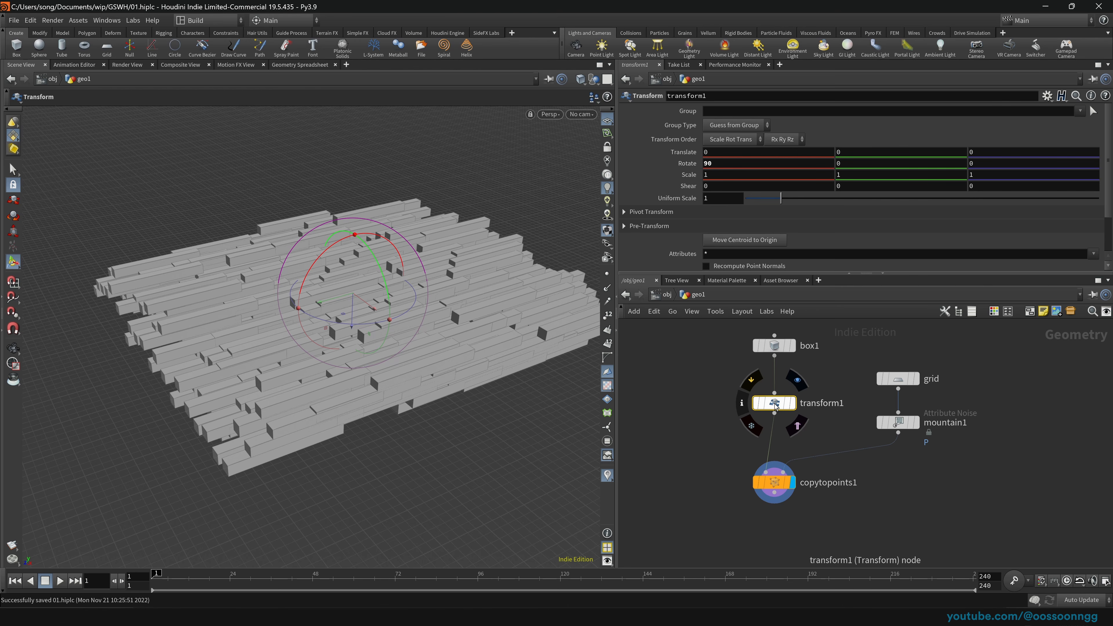
drag(775, 405, 713, 394)
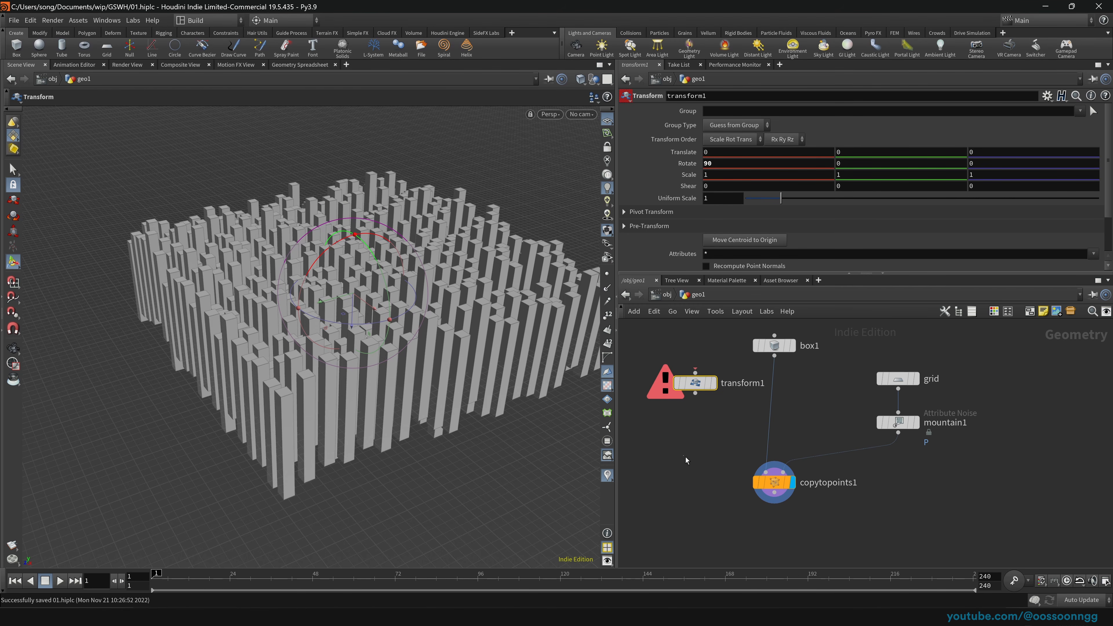
Step: Select copytopoints1 and set transform1 aside, outside the chain
click(787, 479)
mouse_move(698, 391)
mouse_down()
mouse_move(774, 413)
mouse_move(684, 387)
mouse_up()
mouse_move(775, 415)
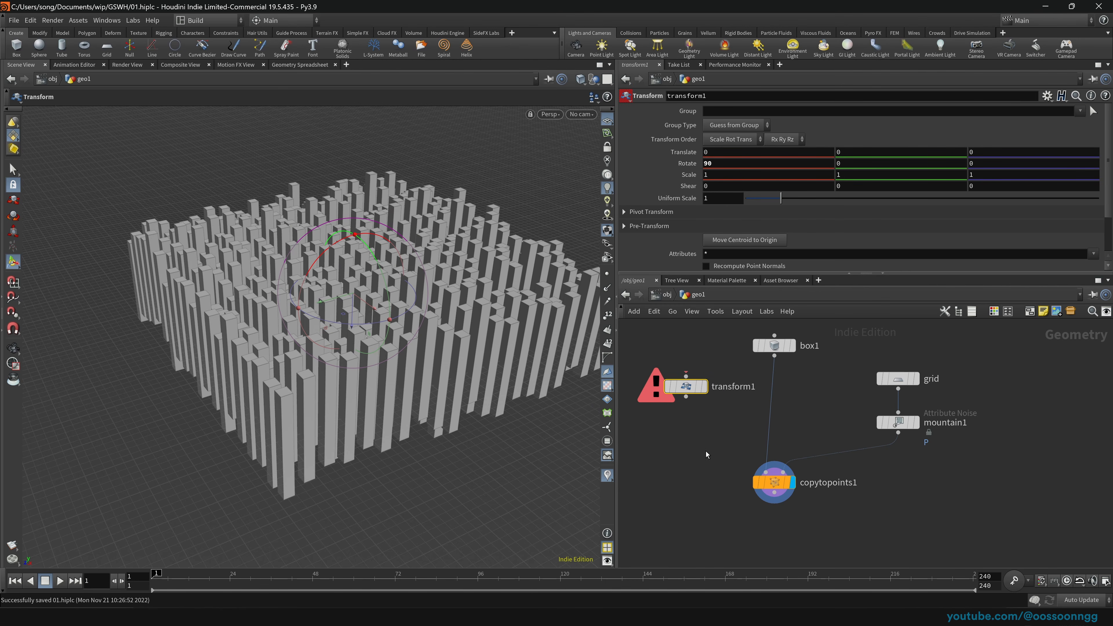
click(774, 482)
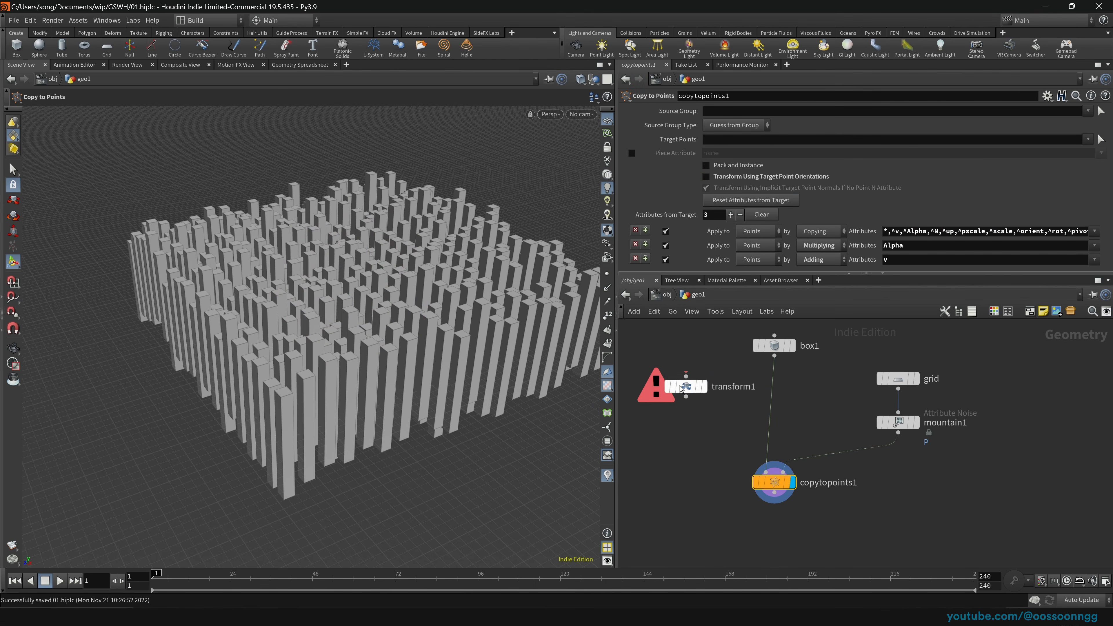
mouse_move(680, 385)
mouse_down()
mouse_move(721, 396)
mouse_move(677, 395)
mouse_up()
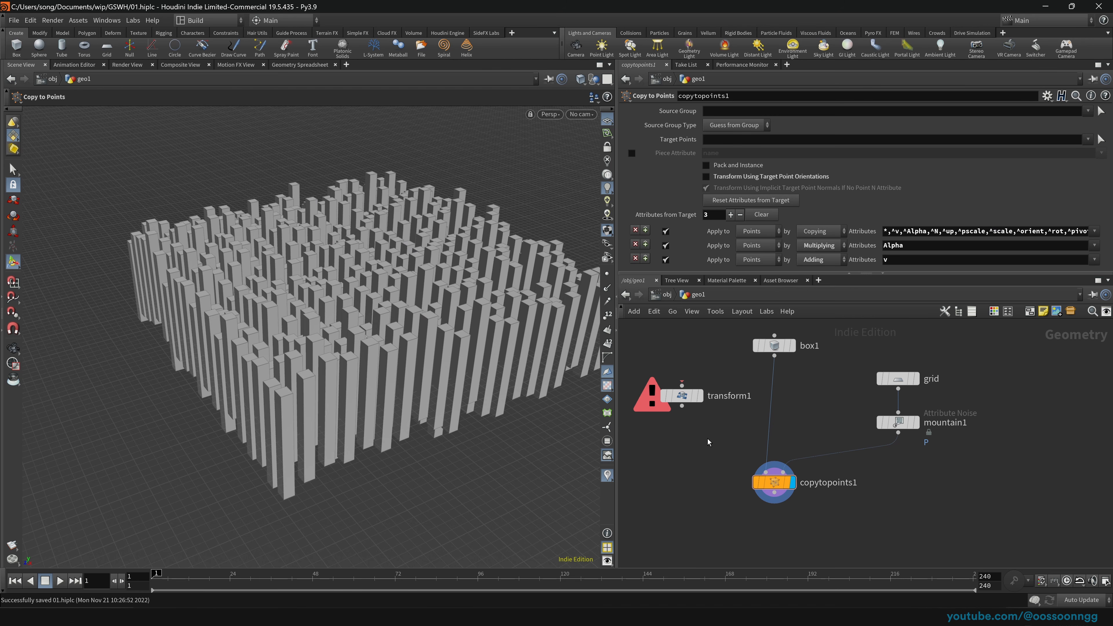
scroll(434, 355, down, 14)
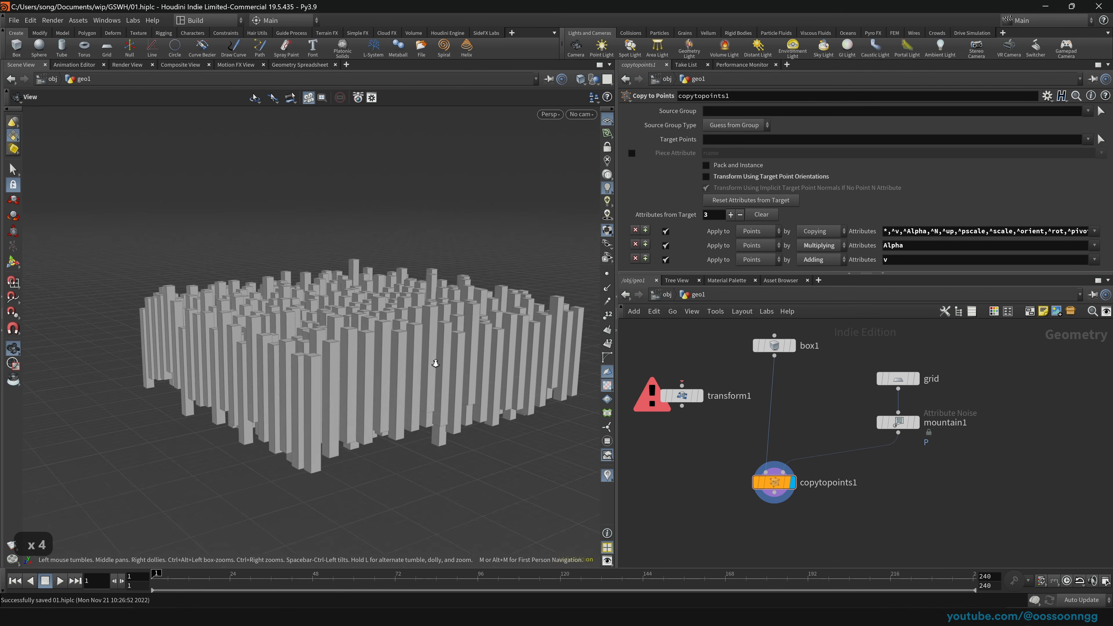
Step: Select the grid and raise its rows and columns to 27
click(895, 423)
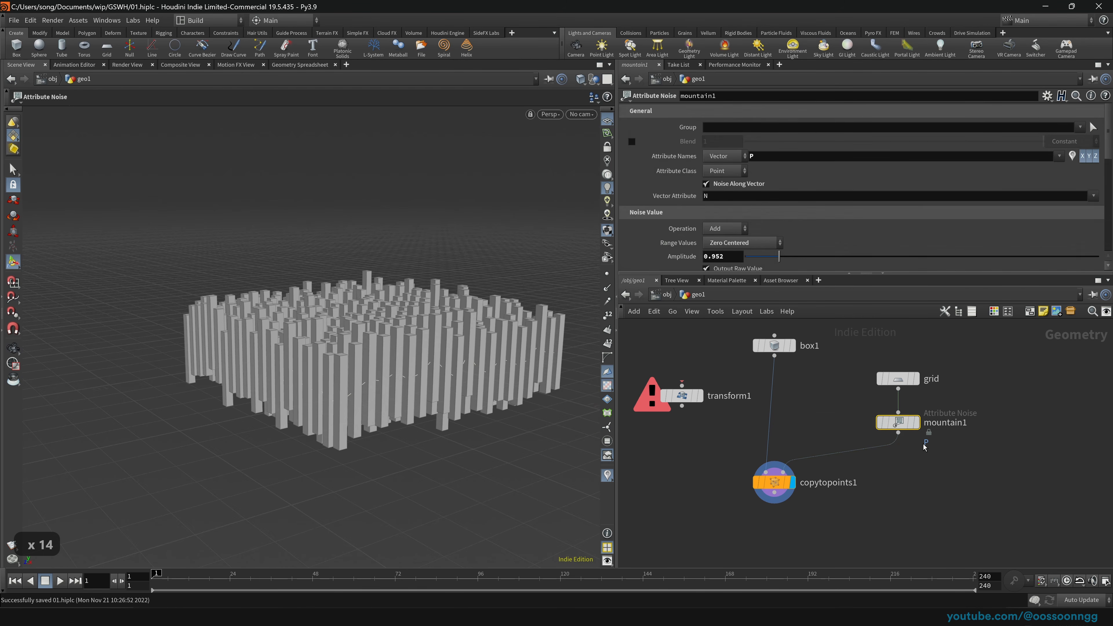
drag(908, 373, 906, 372)
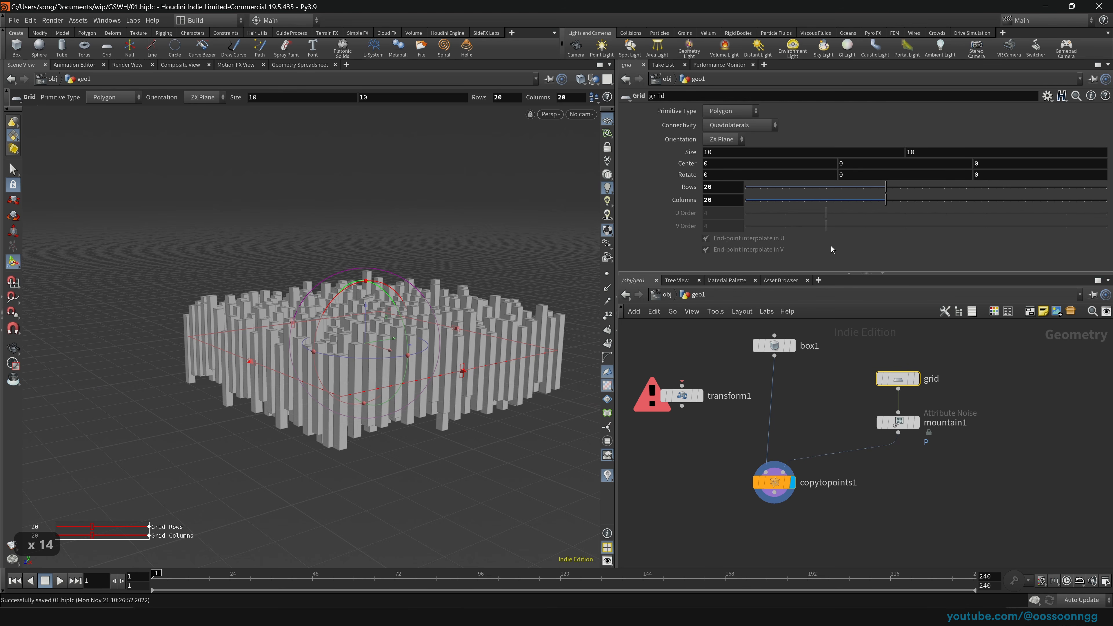
scroll(368, 351, up, 20)
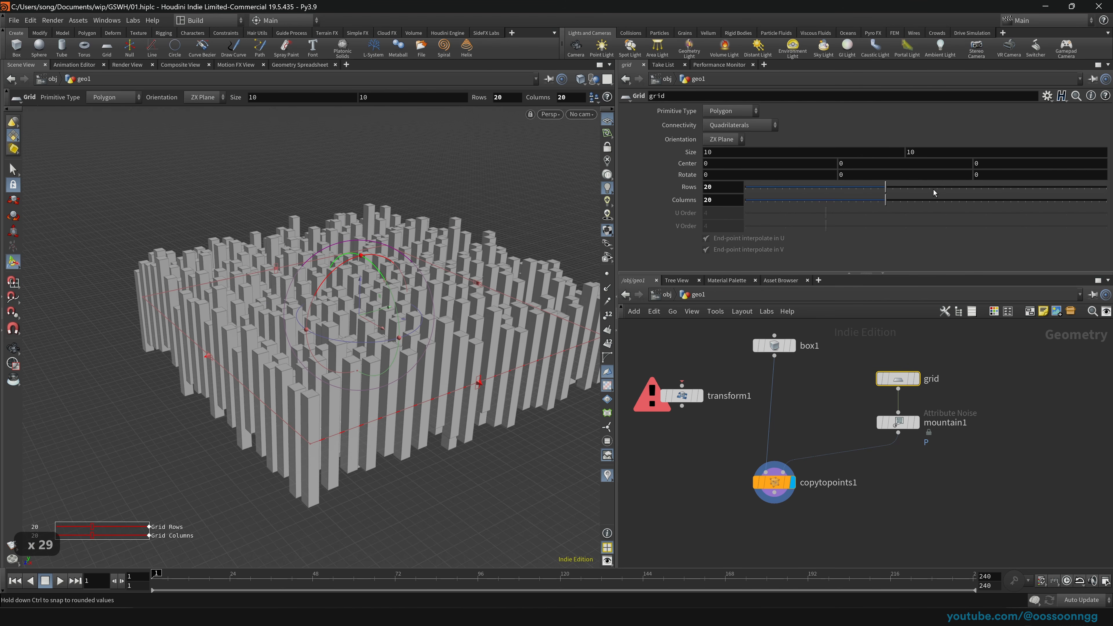
drag(934, 192, 939, 194)
click(936, 202)
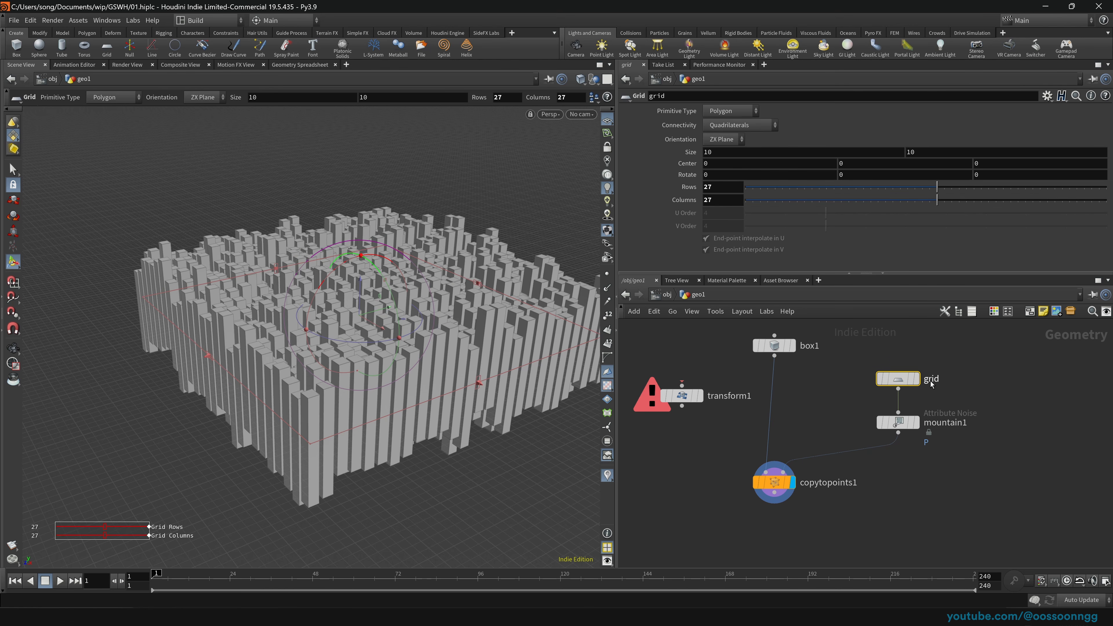
Step: Stretch the grid larger in X and Z with its viewport handles and Z size
key(Escape)
scroll(392, 381, down, 18)
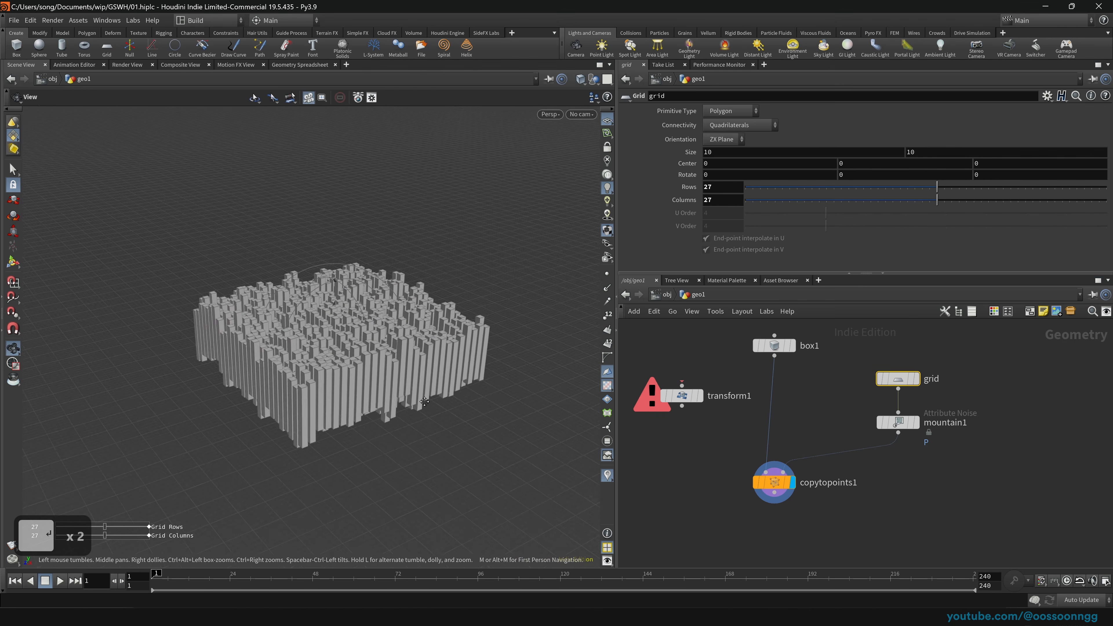
key(Return)
drag(392, 382, 431, 410)
drag(238, 385, 186, 410)
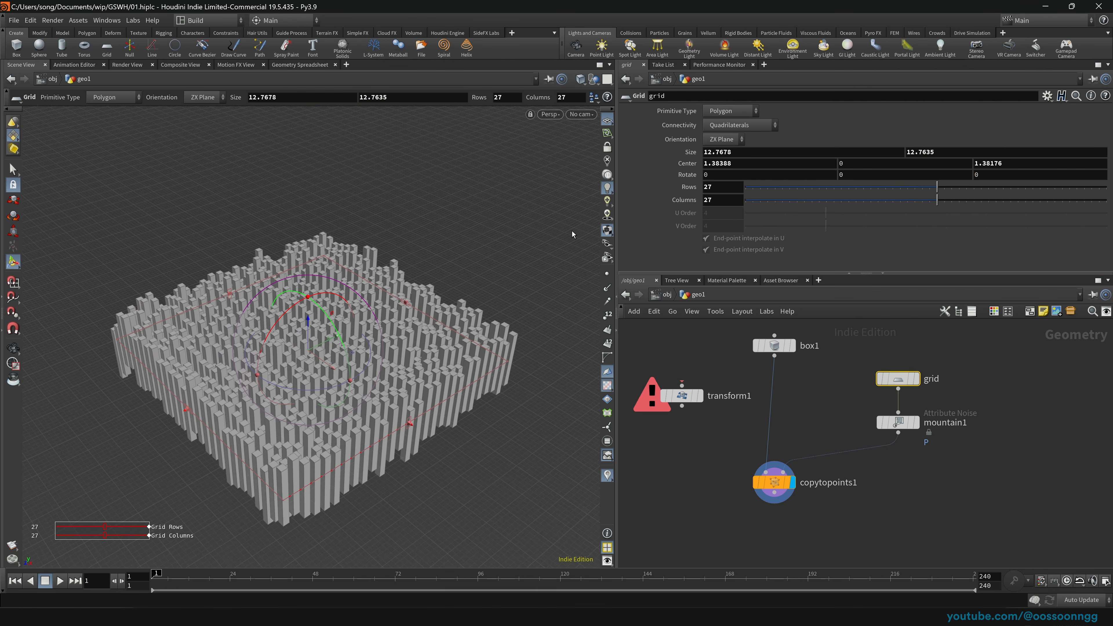
middle_drag(918, 148, 937, 131)
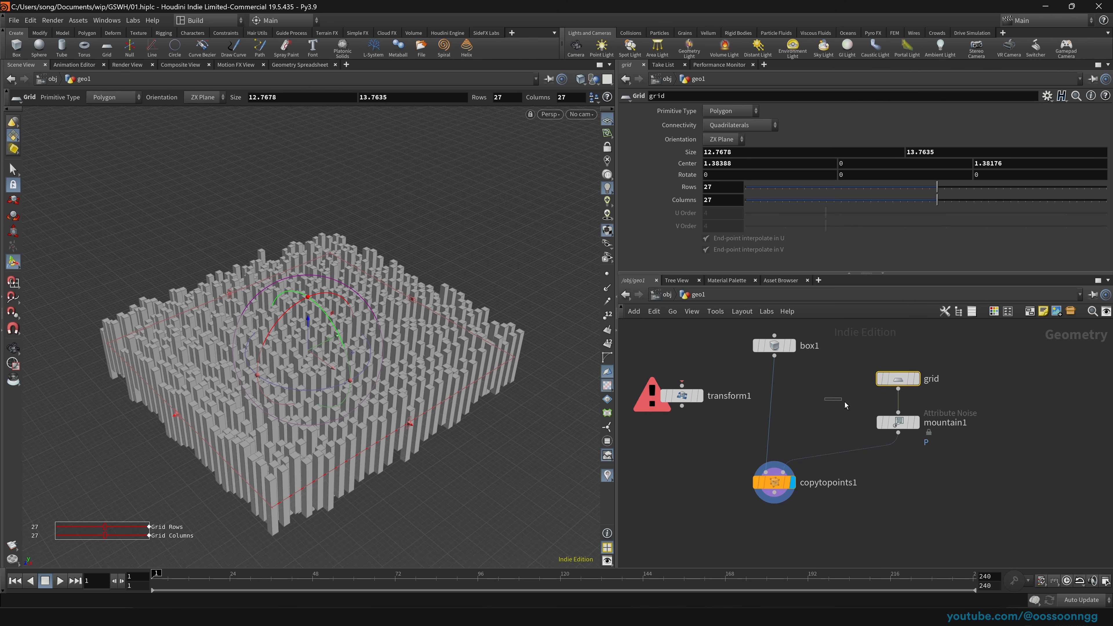
Step: Check mountain1's noise result, then display copytopoints1 and save the scene
click(896, 422)
click(915, 423)
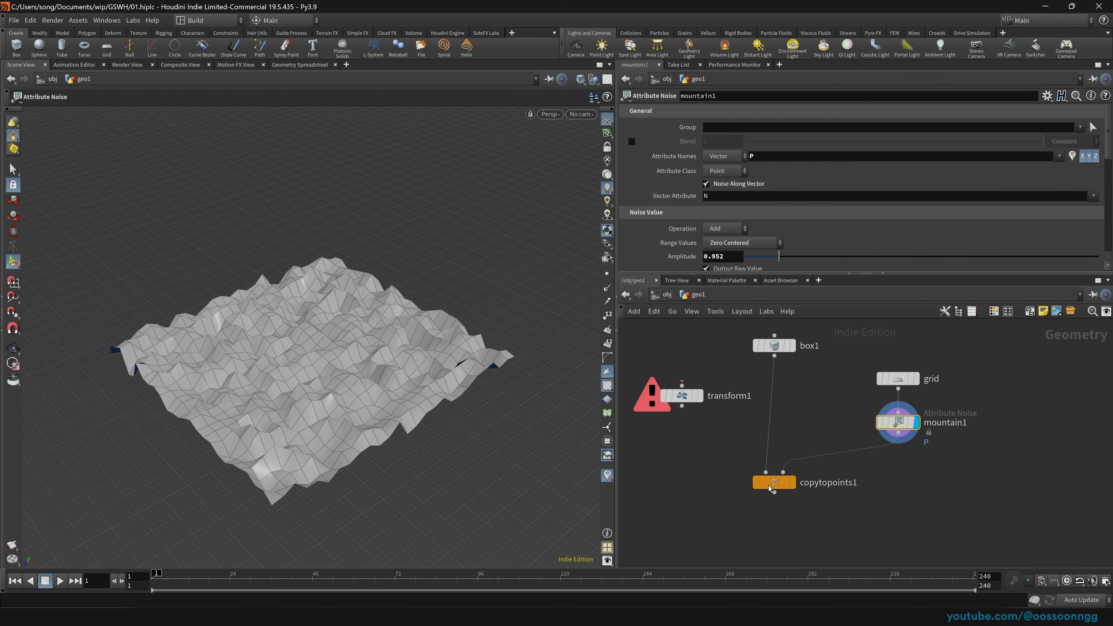
drag(686, 465, 807, 494)
click(791, 485)
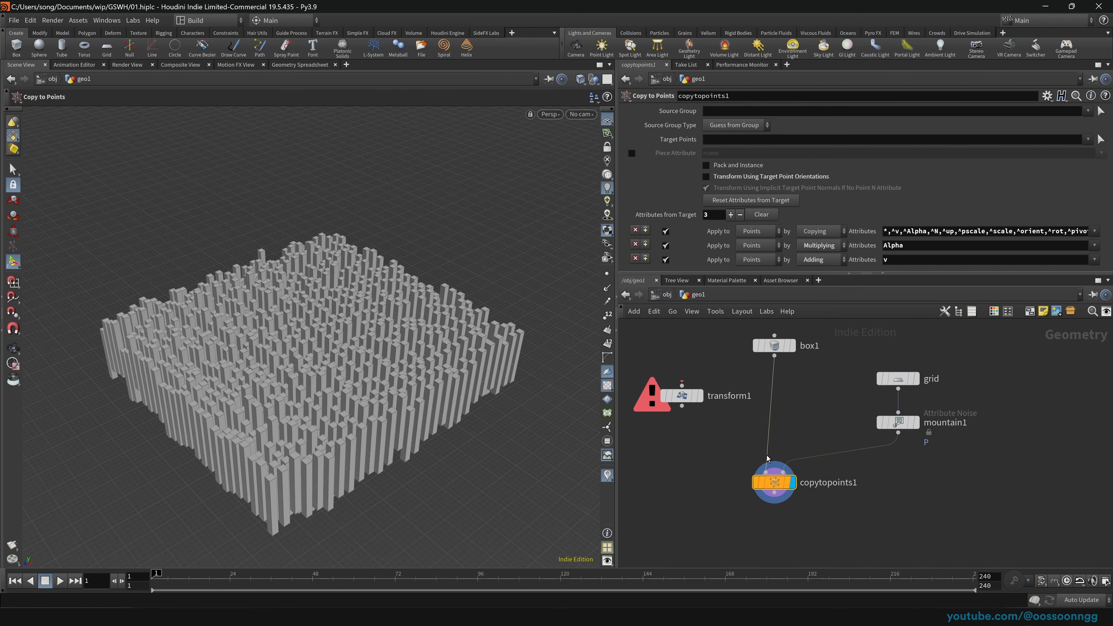
key(ctrl+s)
Step: Set the grid to 28 rows and 26 columns
click(897, 378)
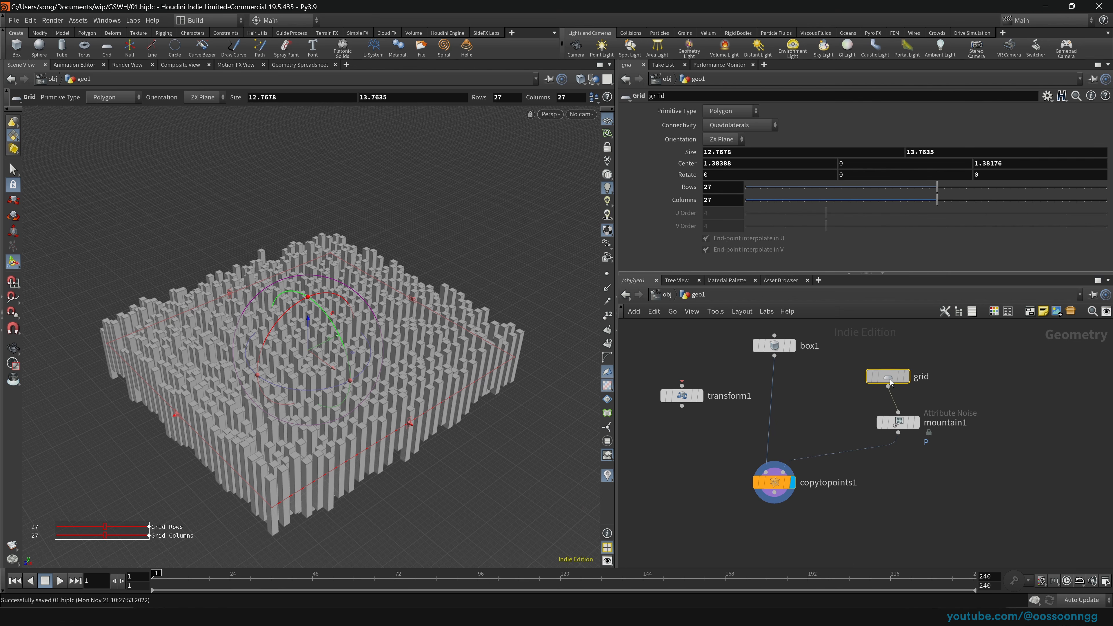
drag(897, 384, 897, 379)
middle_drag(981, 398, 896, 391)
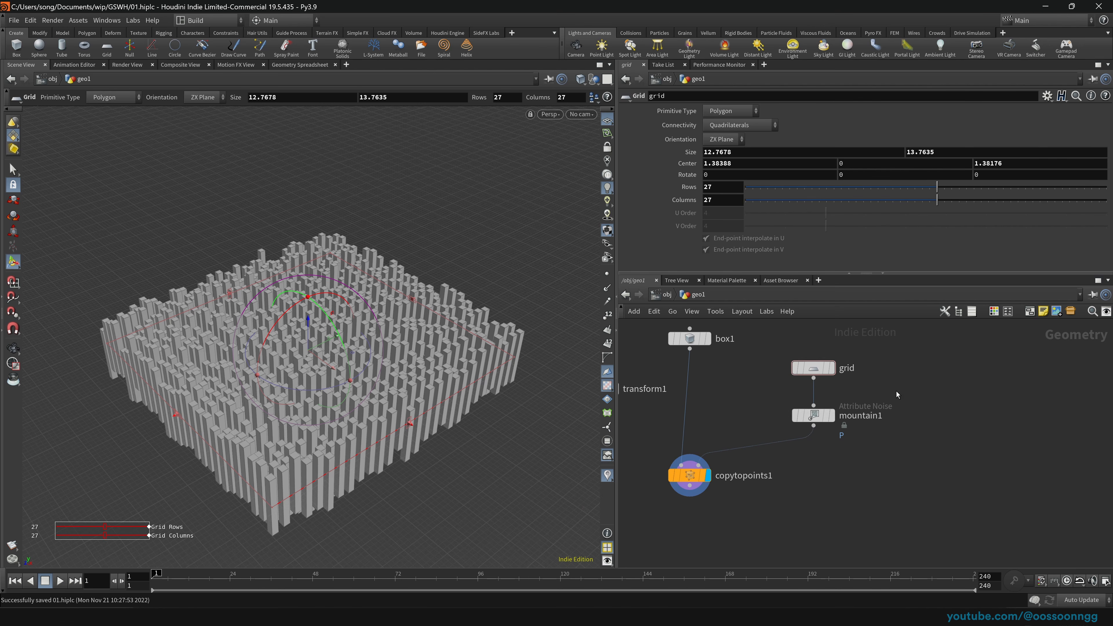
mouse_move(808, 365)
drag(832, 190, 928, 203)
Step: Add a torus1 node, feed it into mountain1, and enlarge its radius to 5.8 and 5.55
key(Tab)
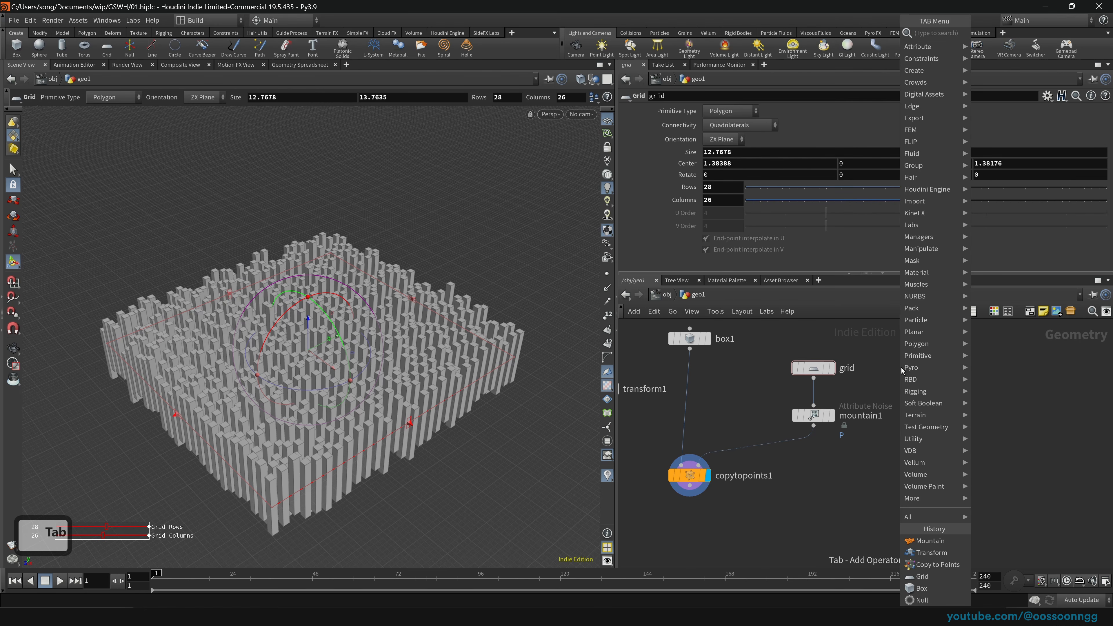
text(toru)
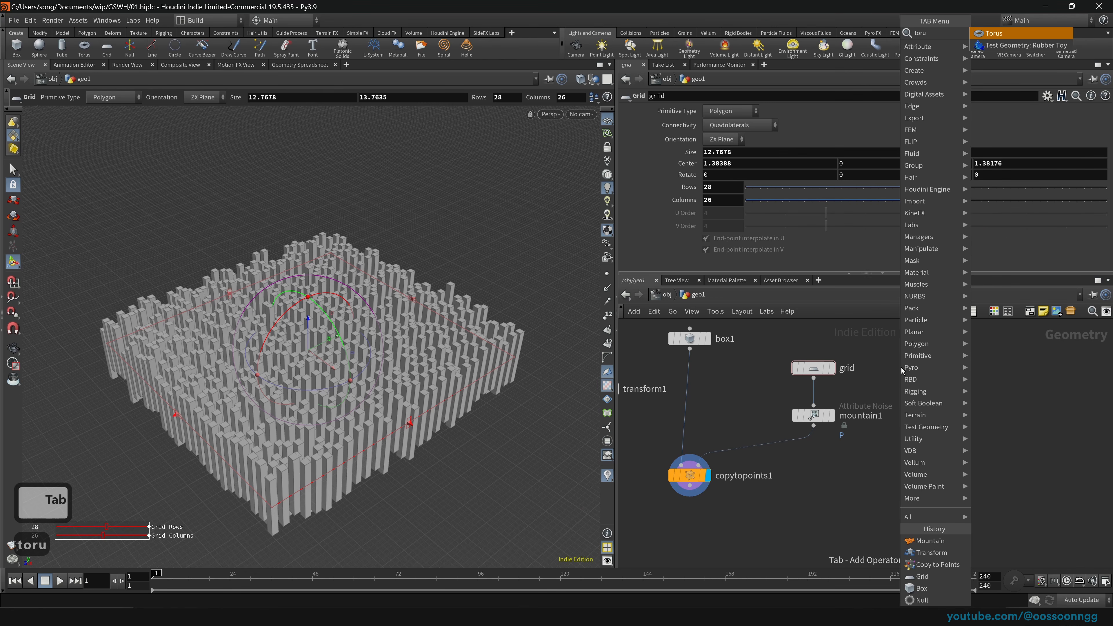
key(Return)
click(928, 367)
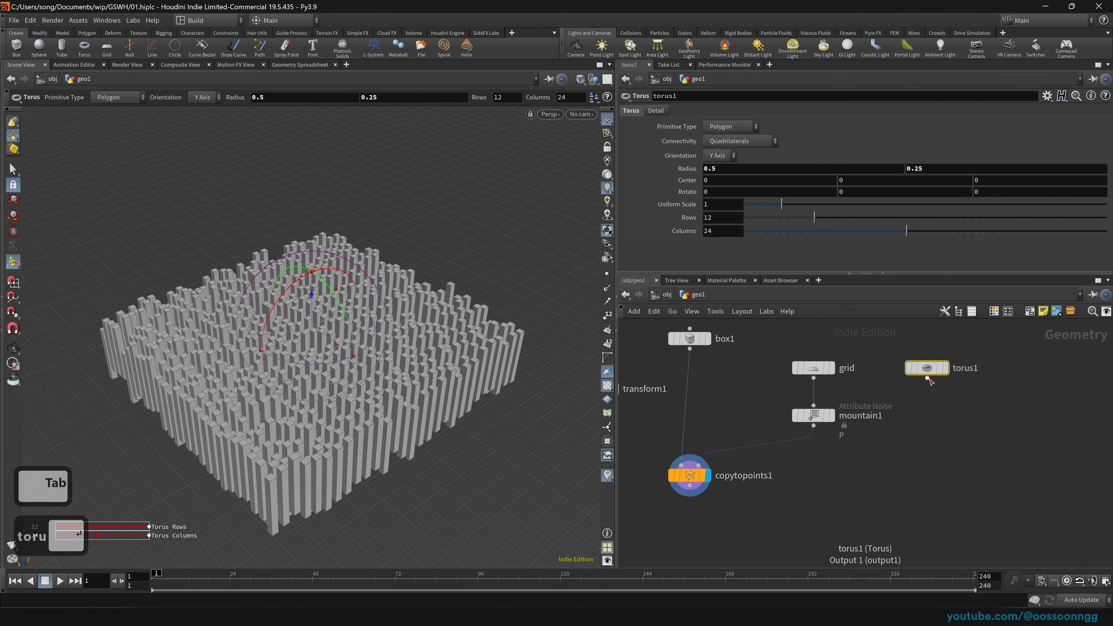
drag(927, 377, 813, 404)
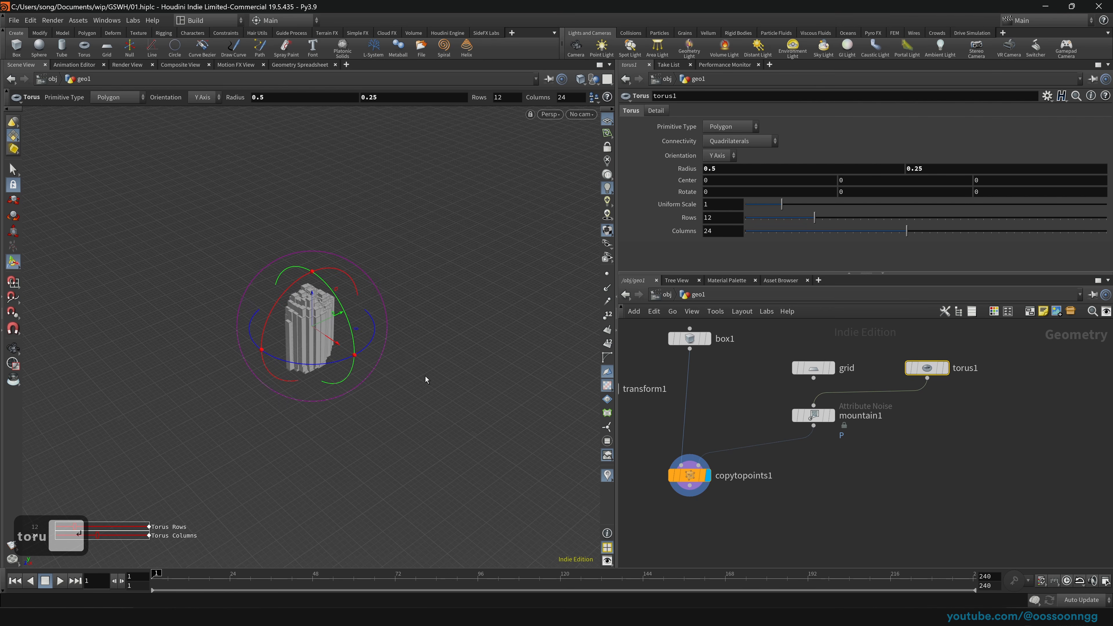
drag(422, 375, 309, 326)
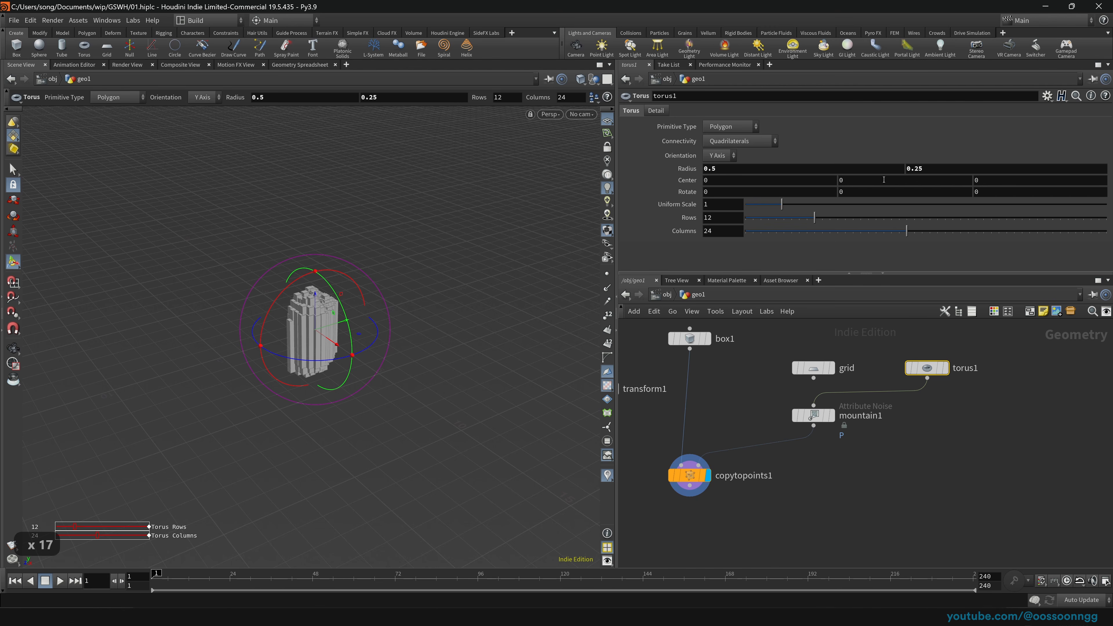
middle_drag(659, 168, 917, 171)
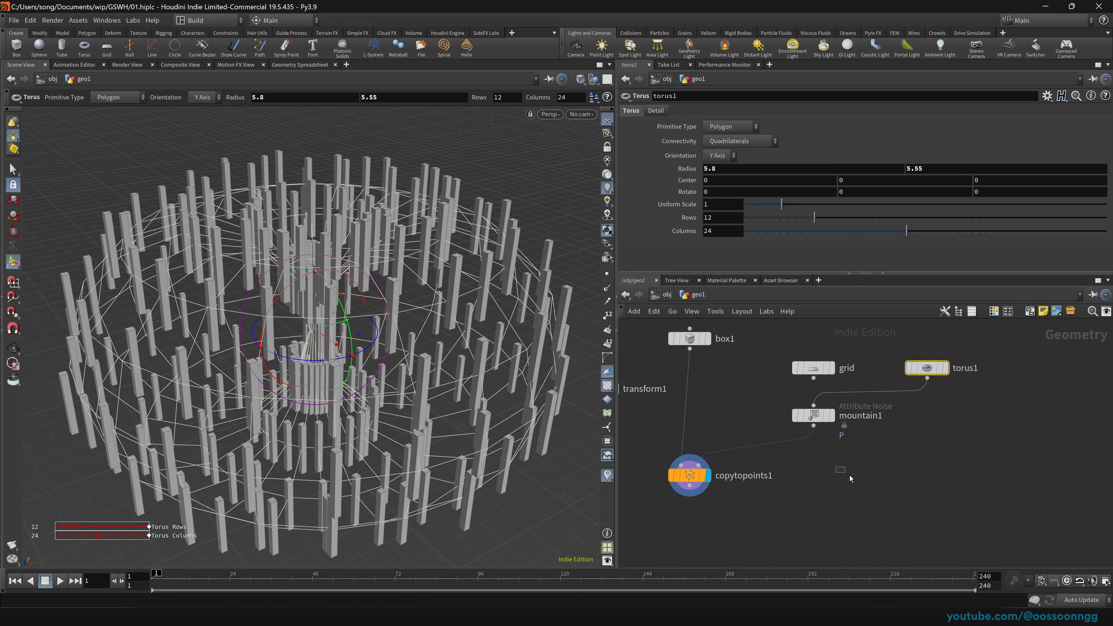
Step: Select copytopoints1 and orbit around the ring of pillars
drag(849, 475, 652, 487)
key(space)
drag(398, 363, 306, 272)
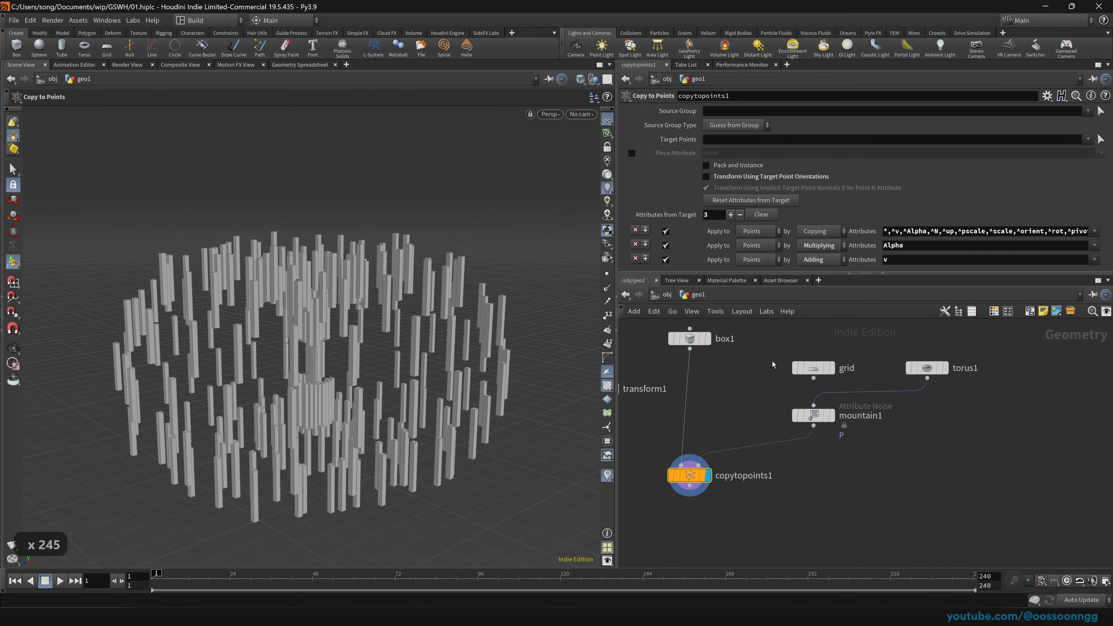
Step: Rearrange grid, mountain1 and torus1, keeping torus1 wired into mountain1
drag(810, 368, 770, 339)
drag(811, 415, 776, 434)
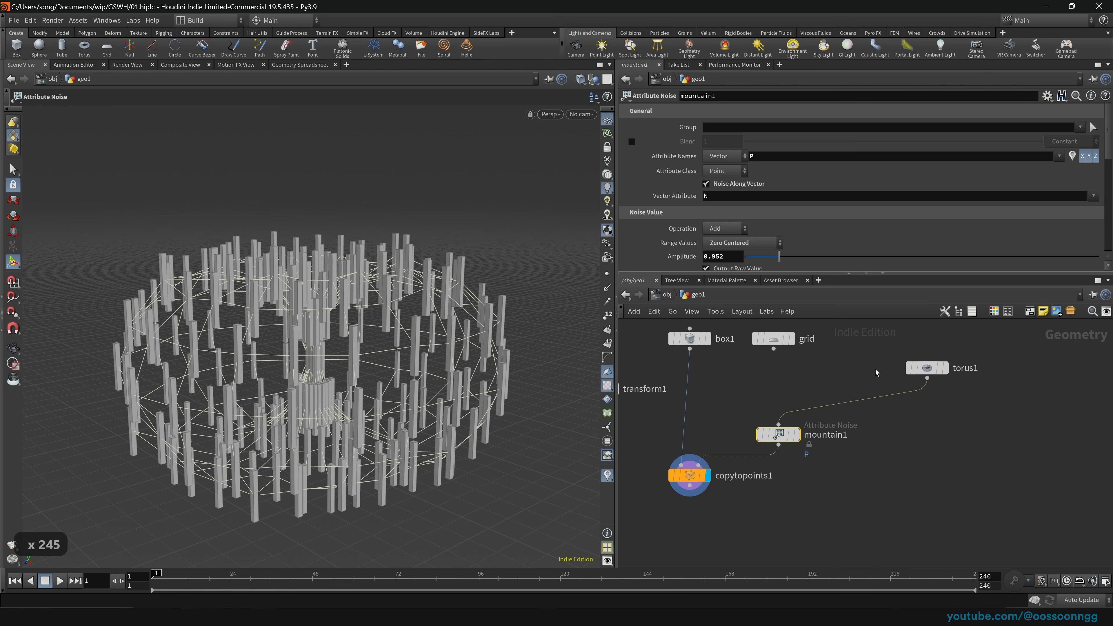
drag(924, 368, 859, 372)
drag(773, 348, 780, 425)
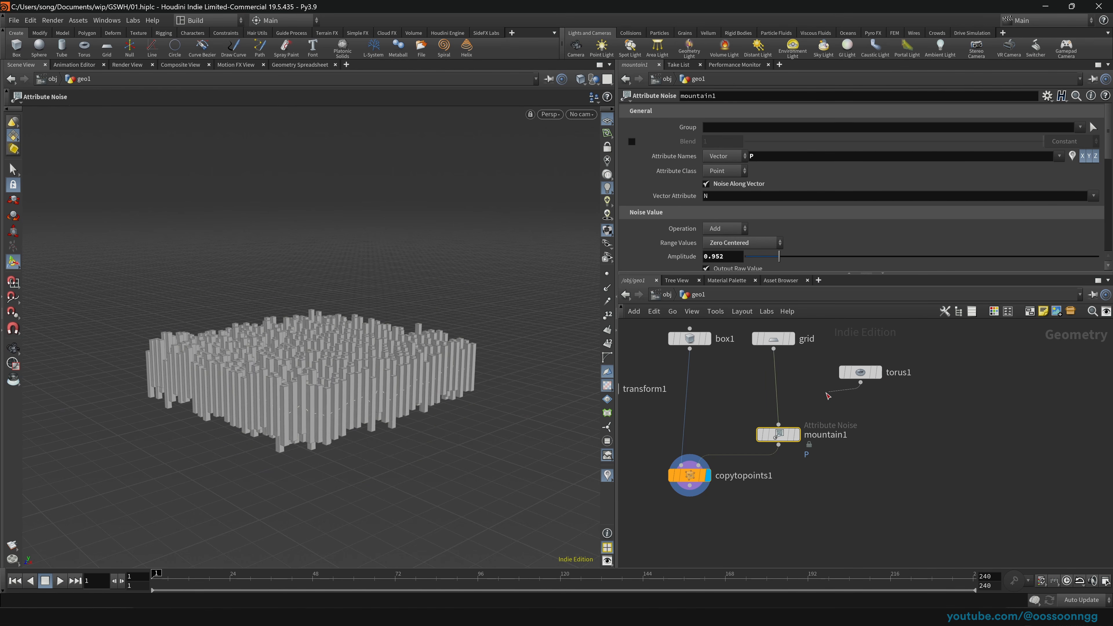
drag(826, 395, 778, 425)
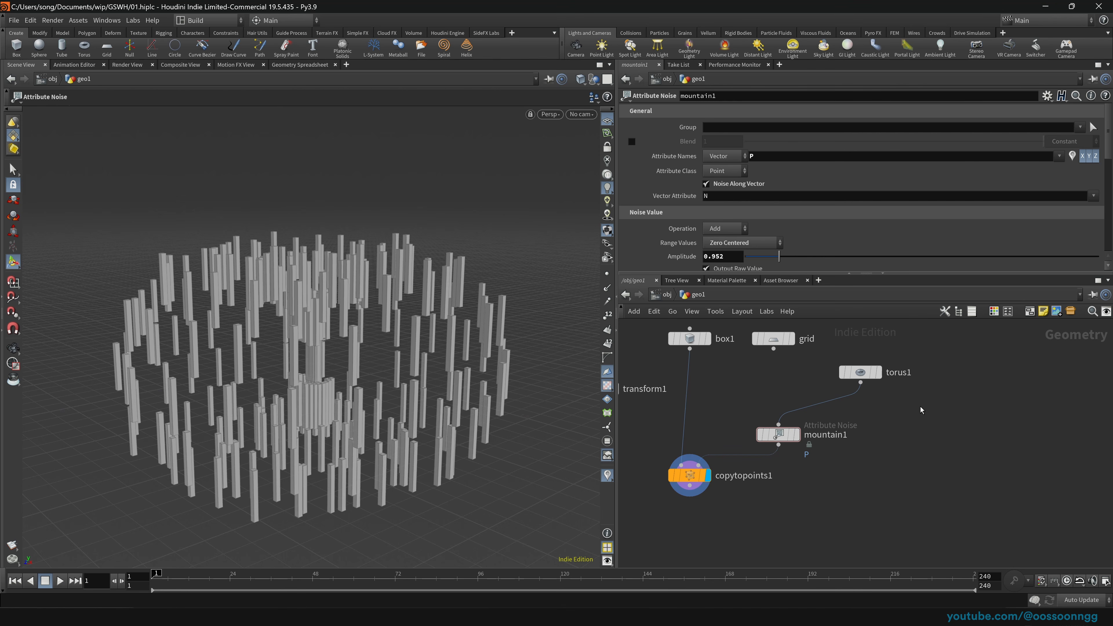
Step: Add Test Geometry: Squab, wire it into mountain1, scale it to 10, and orbit the result
key(Tab)
text(sq)
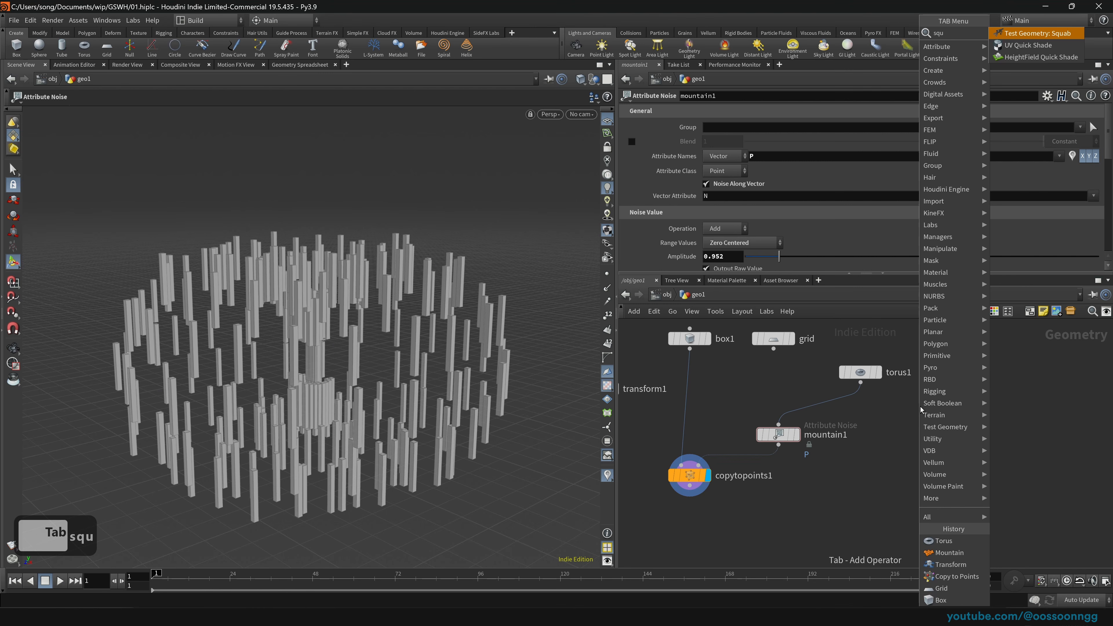
text(u)
key(Return)
click(979, 378)
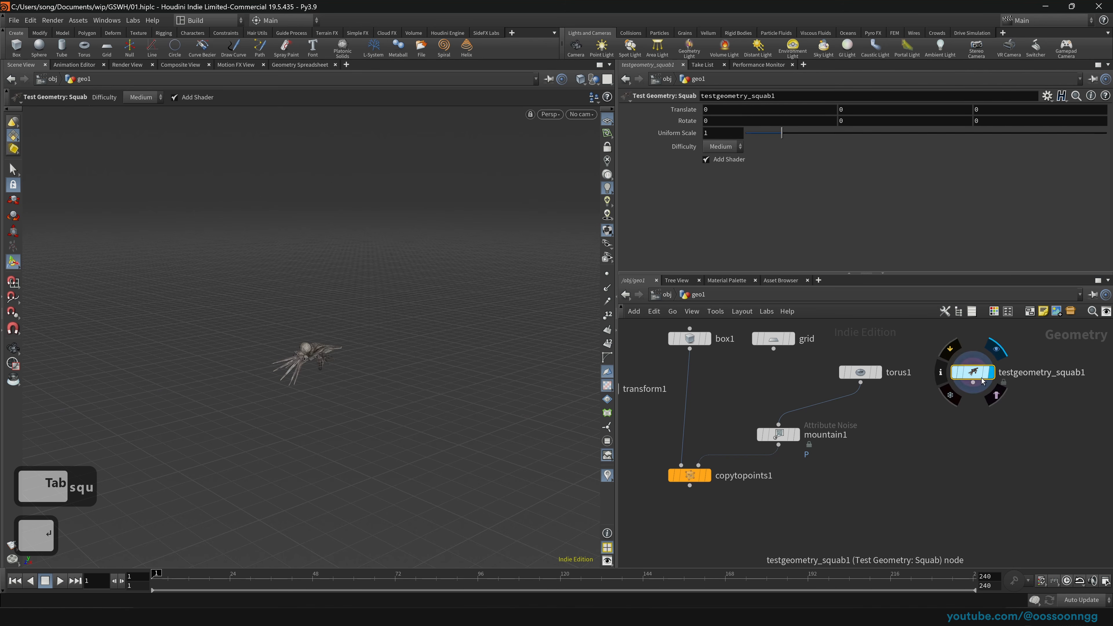
drag(981, 378, 778, 425)
click(709, 476)
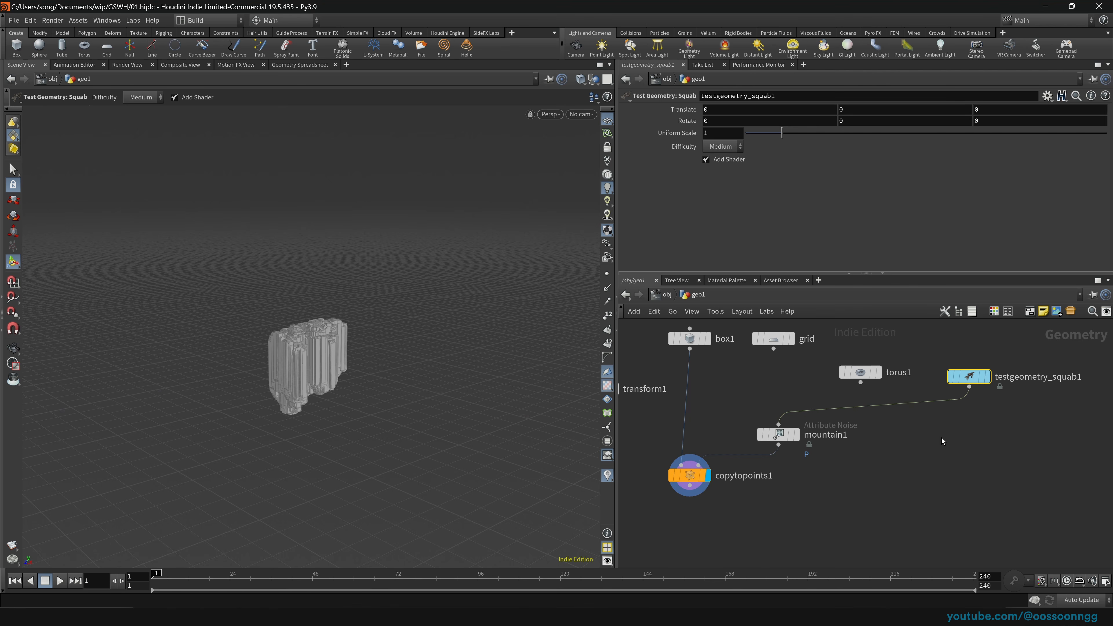
drag(773, 135, 1106, 134)
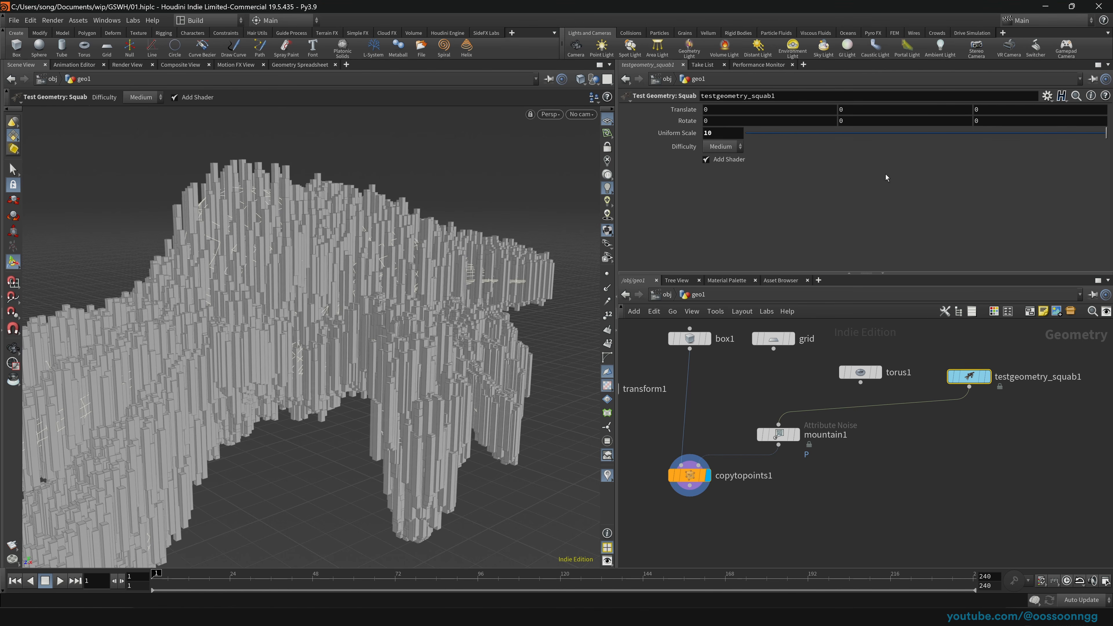
key(Escape)
scroll(272, 361, up, 7)
drag(315, 368, 265, 310)
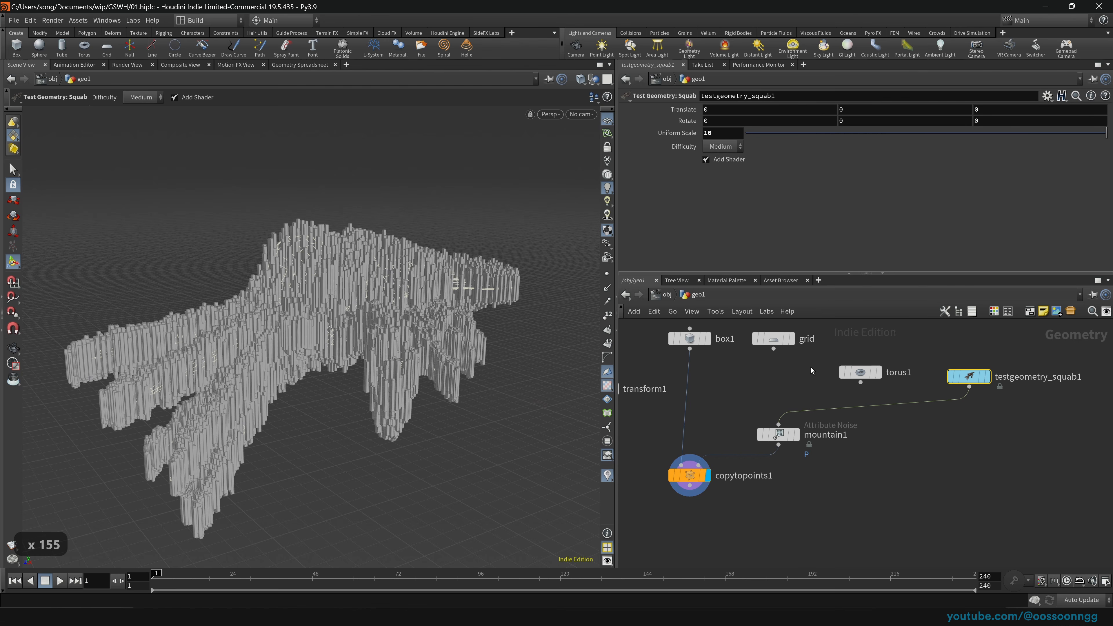
middle_drag(801, 374, 807, 395)
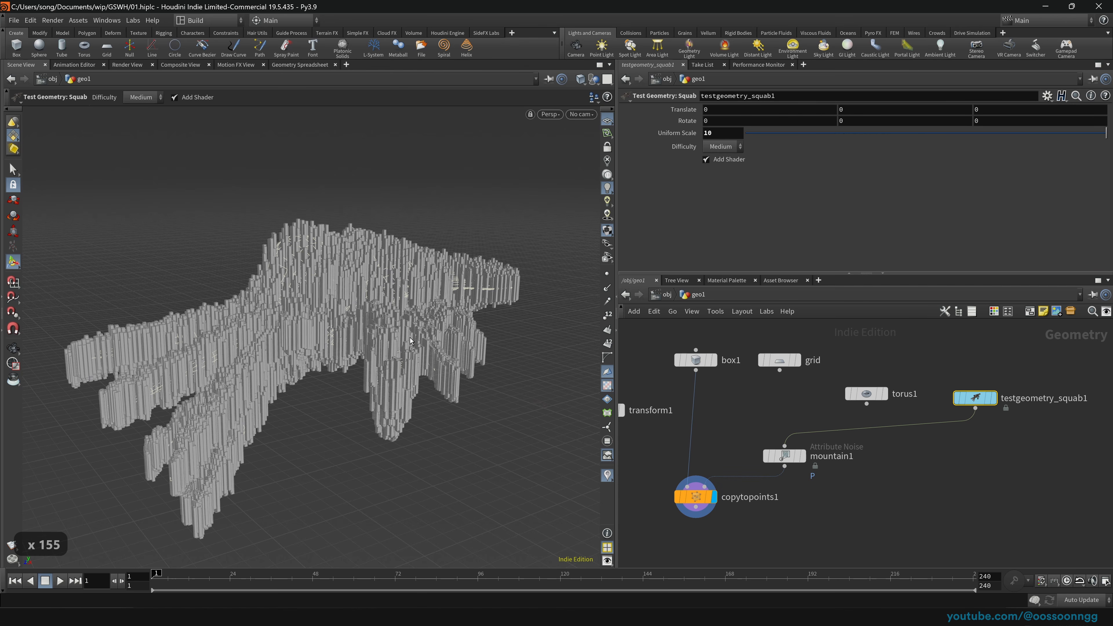
Step: Set box1's Size Y to 4.93354, tilt copies with transform1 at Rotate X 13, then pull transform1 out
click(696, 360)
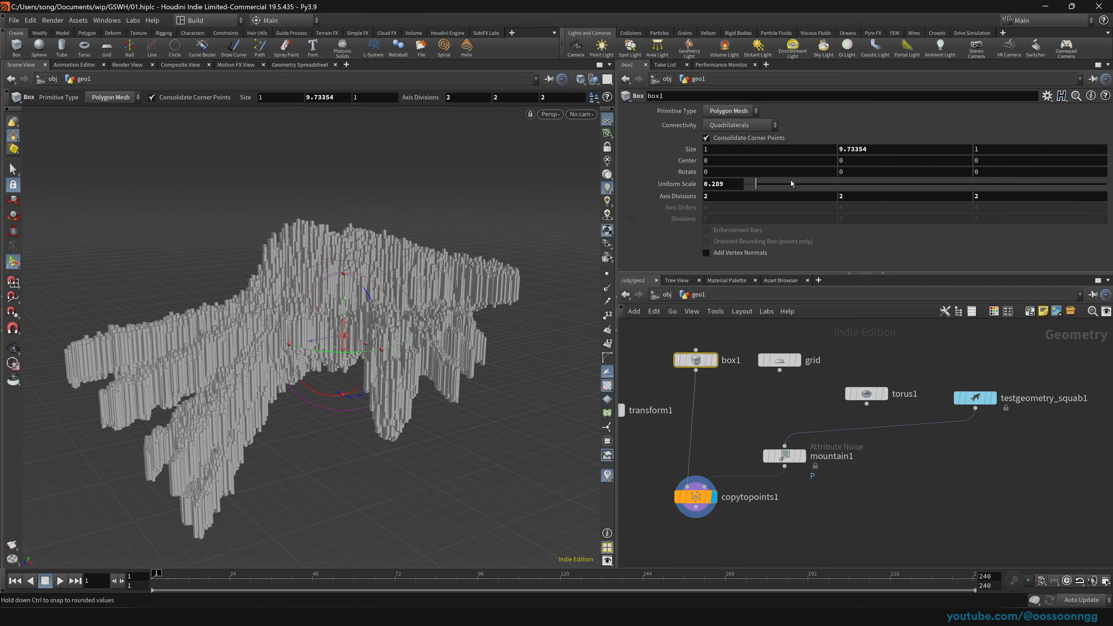
middle_drag(906, 149, 657, 167)
middle_drag(696, 411, 795, 418)
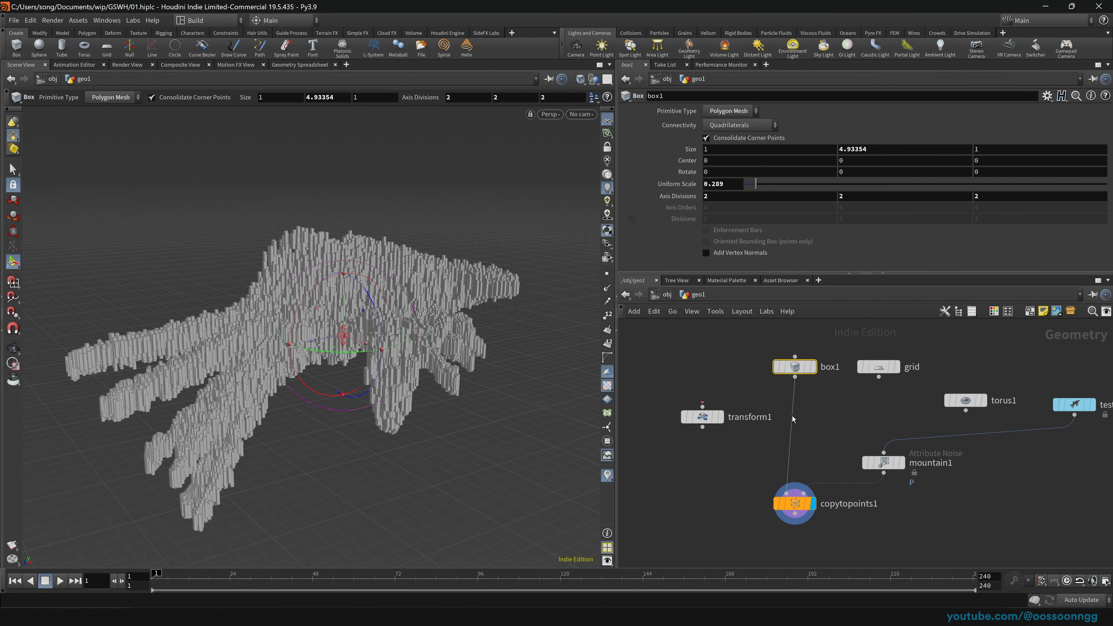
drag(690, 423, 776, 425)
click(776, 422)
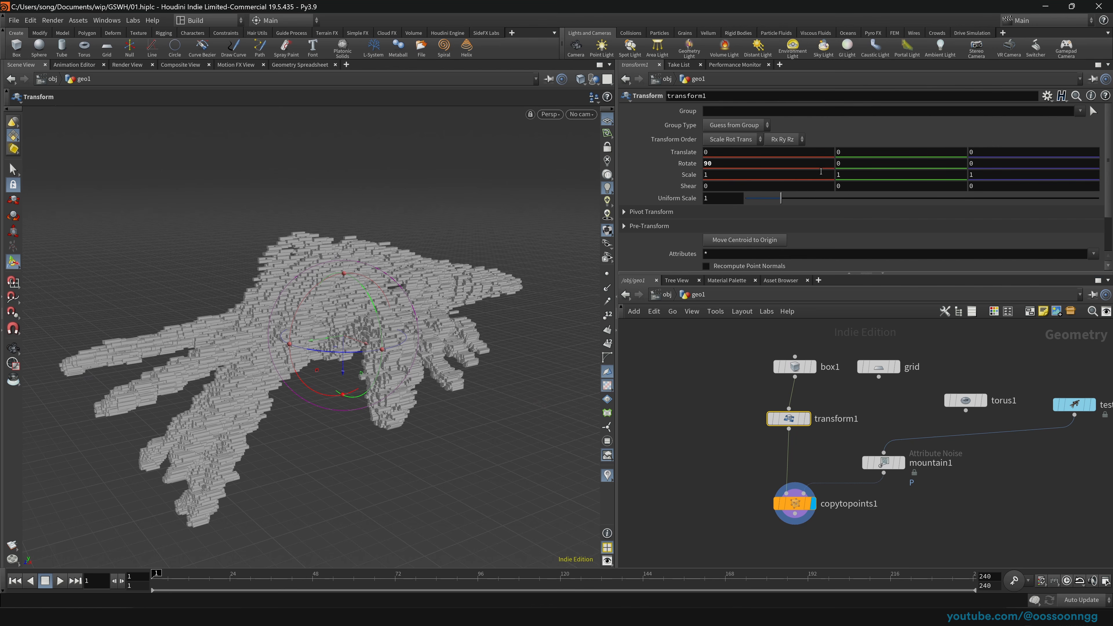
middle_drag(742, 166, 333, 131)
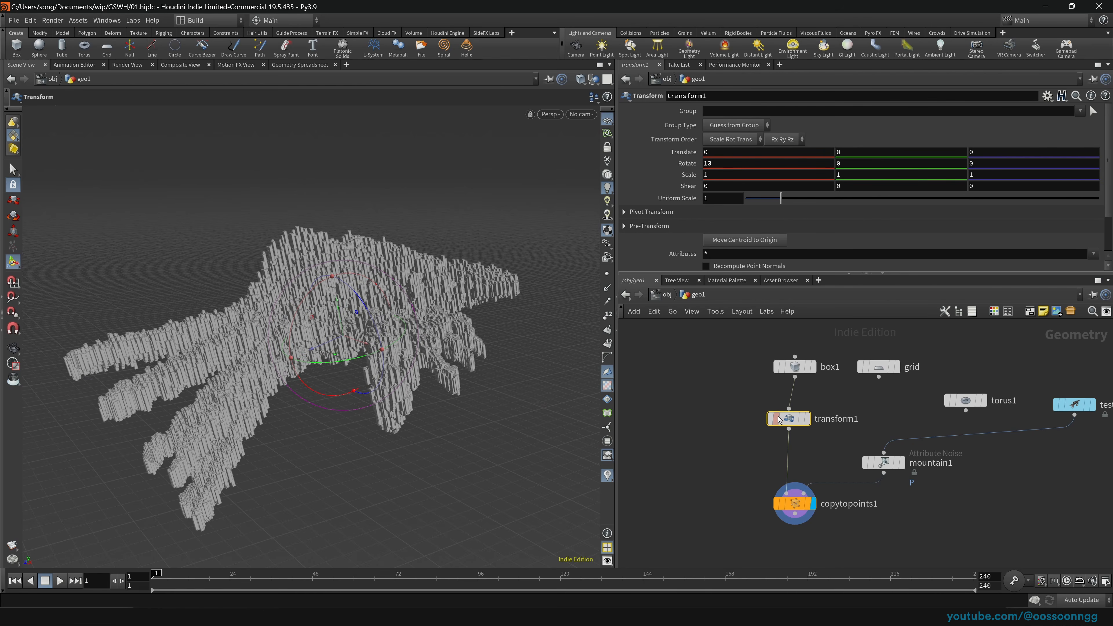
drag(813, 423, 723, 437)
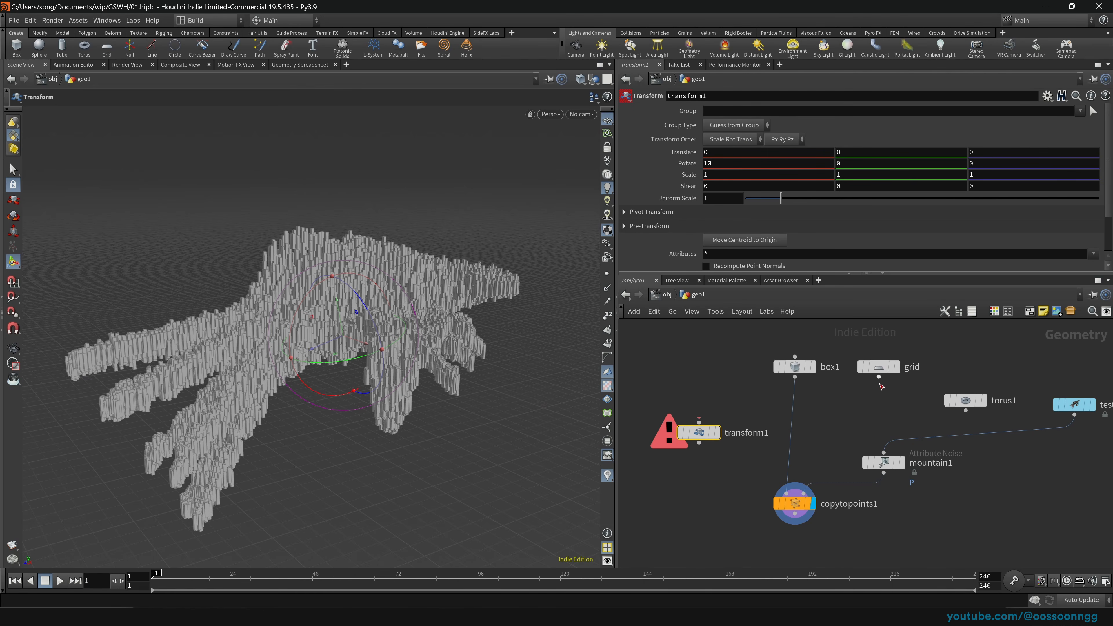
Step: Wire the grid back into mountain1 and raise its noise amplitude to 5.263
drag(879, 378, 884, 453)
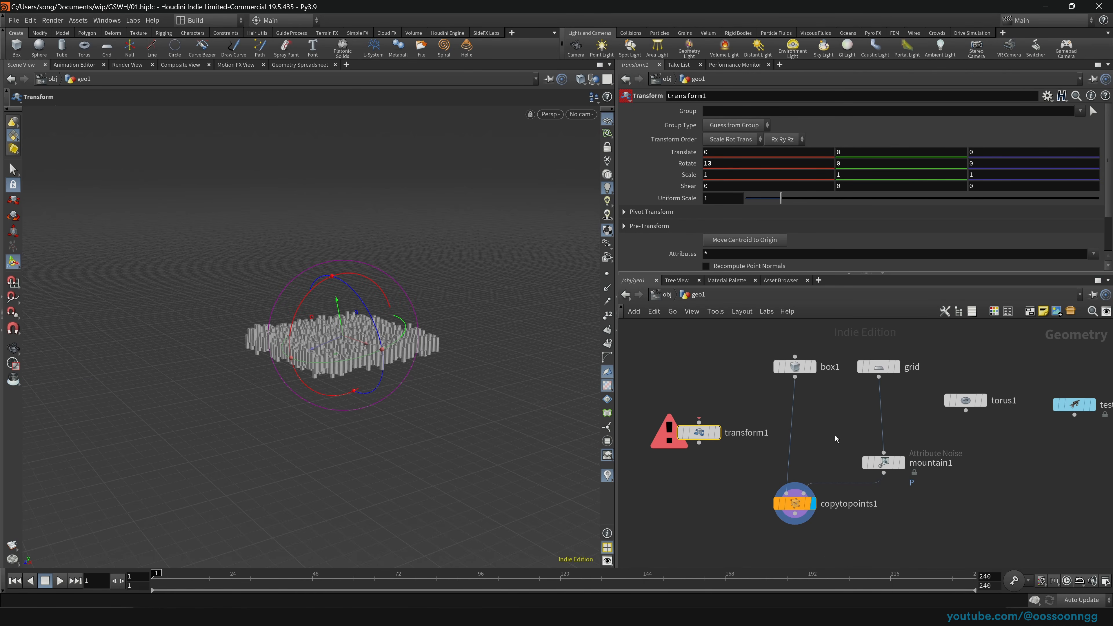
drag(879, 367, 888, 372)
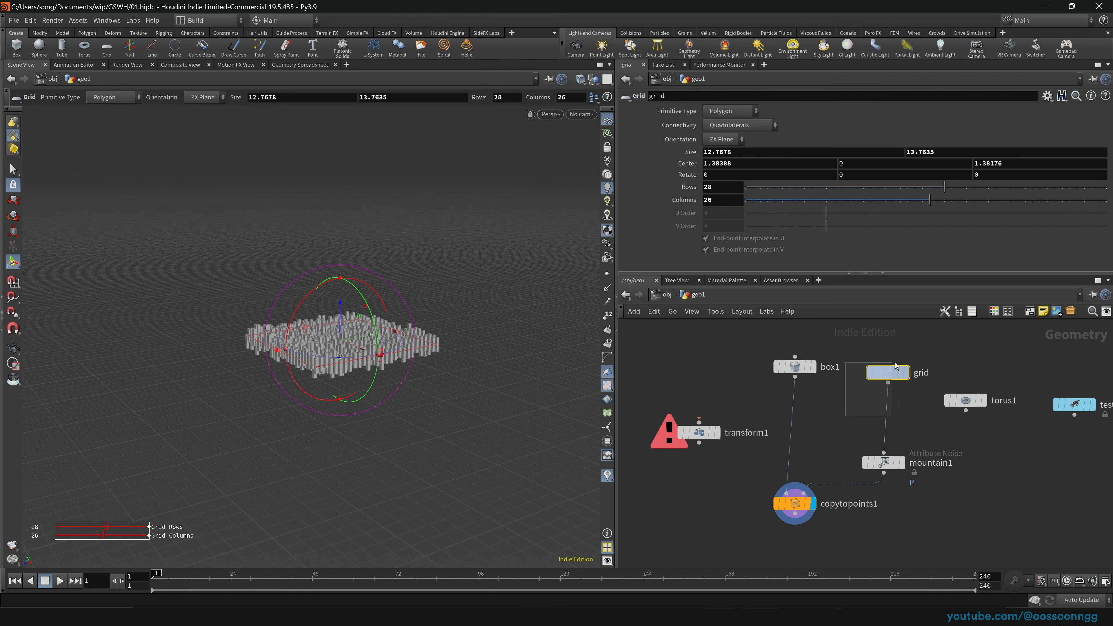
click(884, 463)
scroll(774, 248, down, 3)
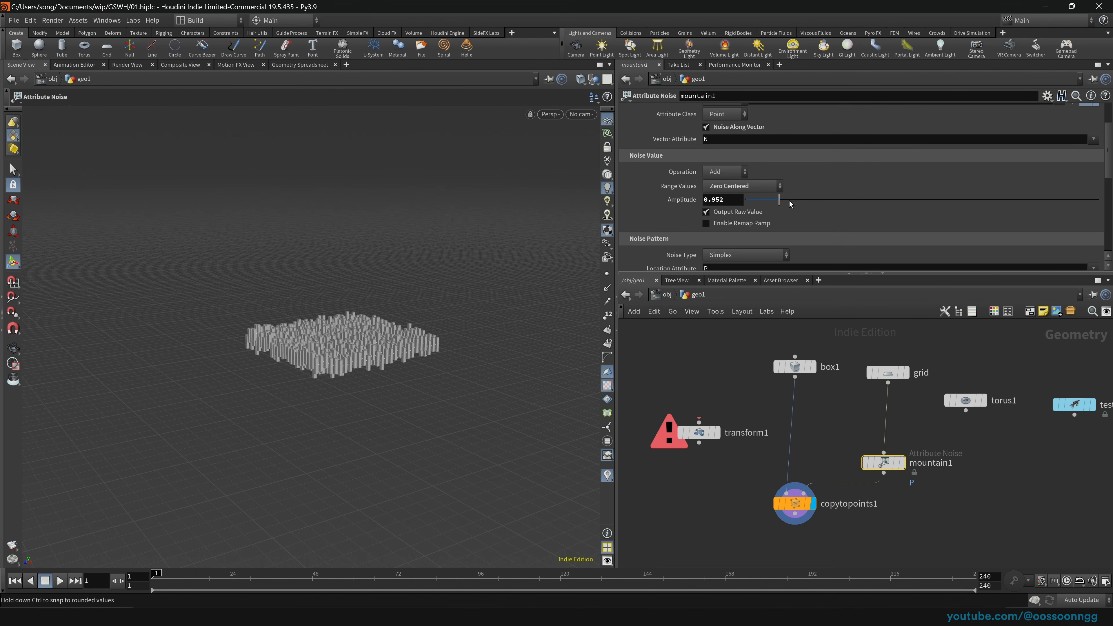
drag(779, 200, 932, 201)
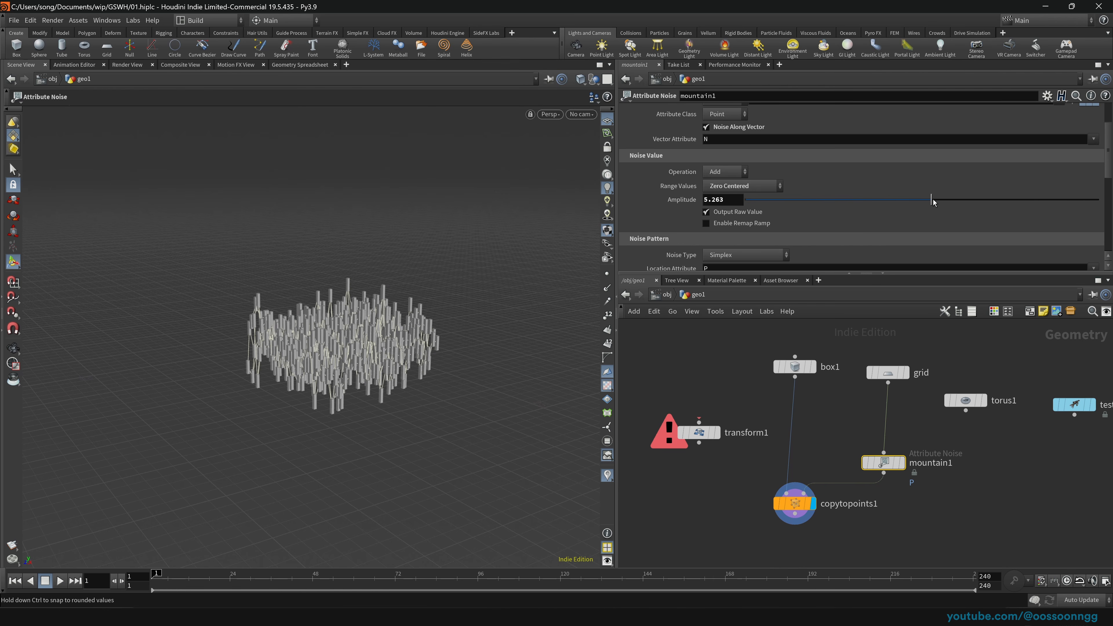
Step: Inspect the spiky noise-displaced grid alone, briefly toggling point markers on and off
click(903, 464)
mouse_move(416, 354)
alt+mouse_down()
mouse_move(370, 390)
mouse_move(408, 342)
mouse_move(423, 351)
alt+mouse_up()
mouse_move(822, 508)
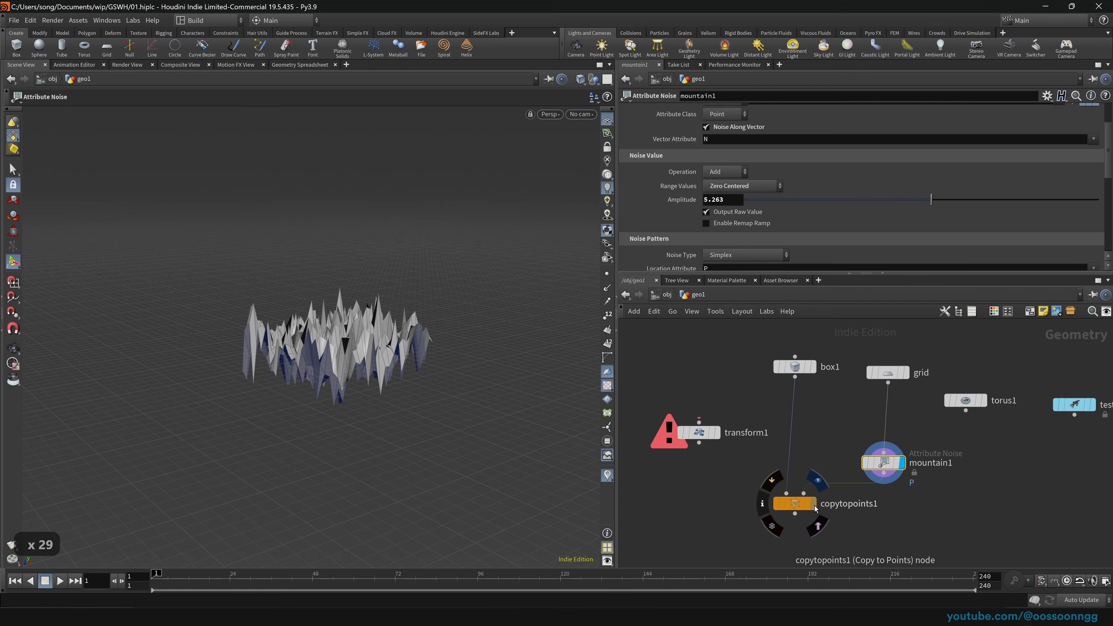
click(608, 274)
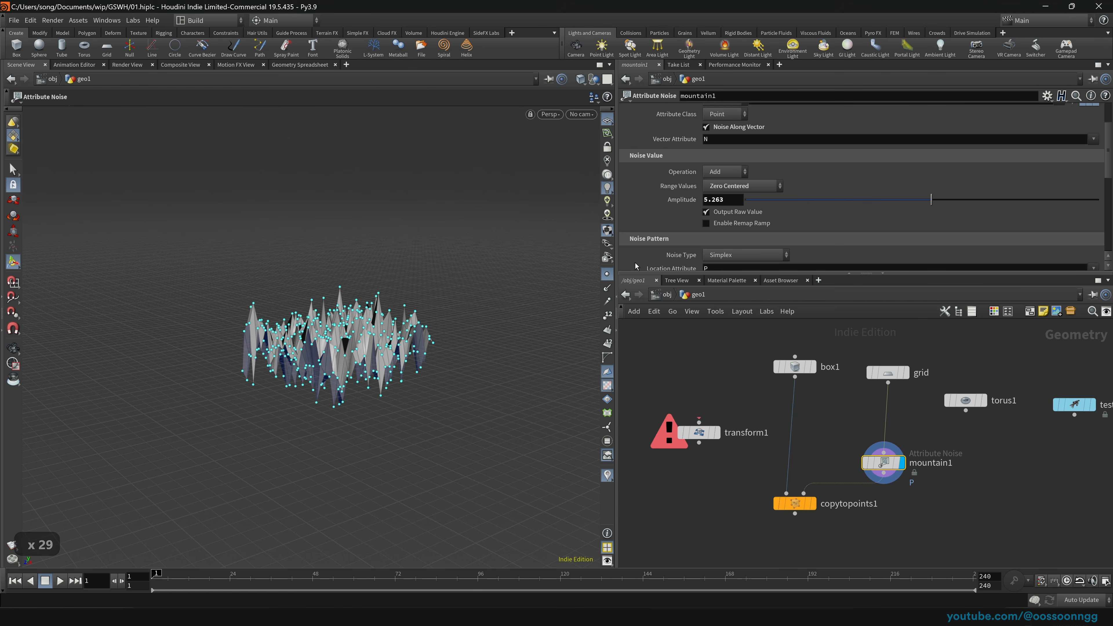
click(606, 274)
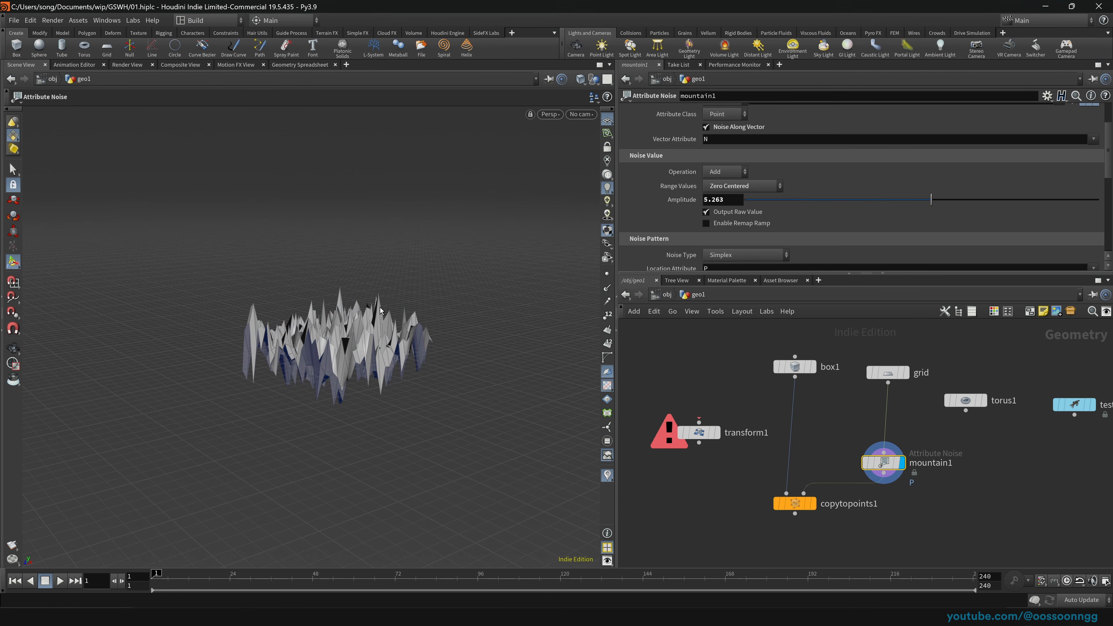
Step: Display copytopoints1 again and orbit closer to the pillar block
click(811, 503)
drag(730, 517, 797, 498)
key(space)
mouse_move(407, 368)
mouse_down()
mouse_move(331, 417)
mouse_move(395, 338)
mouse_move(433, 357)
mouse_move(395, 358)
mouse_up()
scroll(394, 338, up, 5)
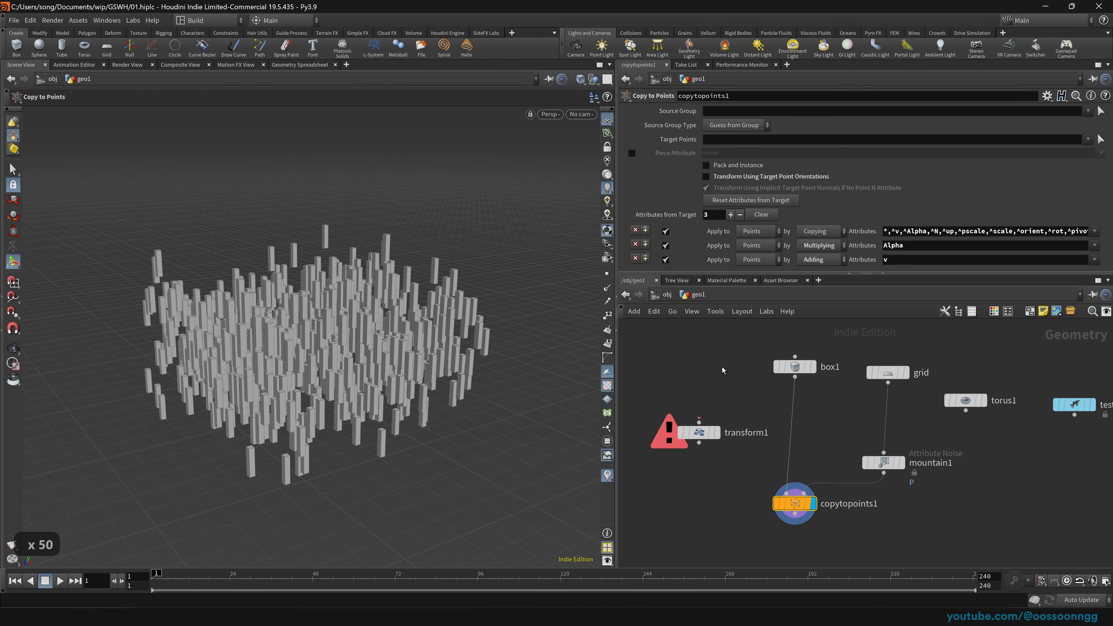
Step: Stretch box1's Size Y to about 15.6335 and orbit around the taller pillars
click(794, 367)
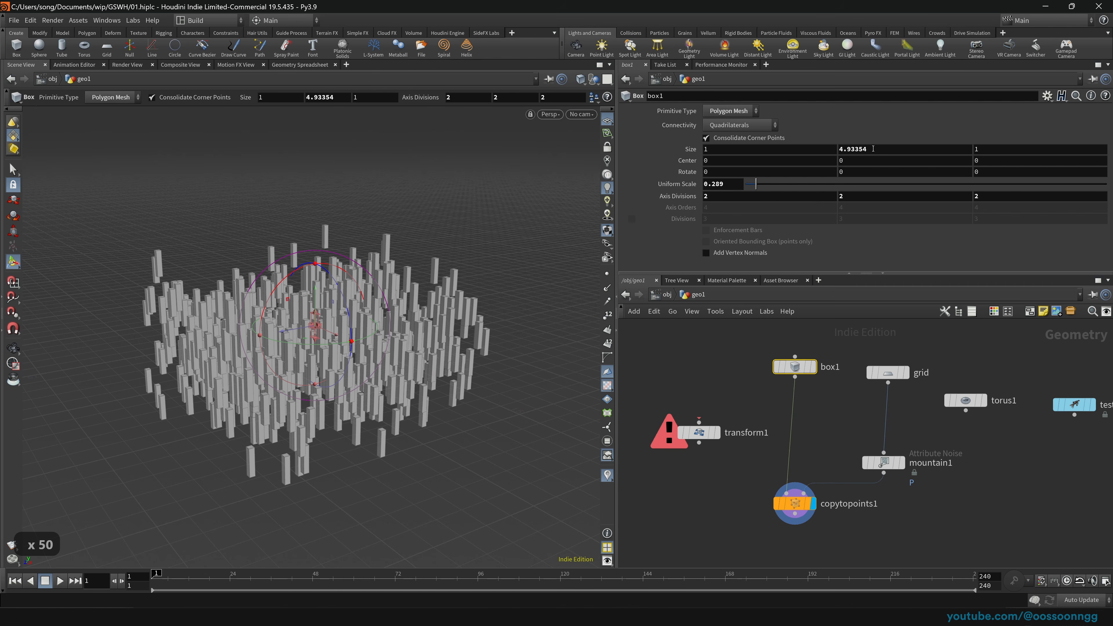
middle_drag(868, 151, 248, 164)
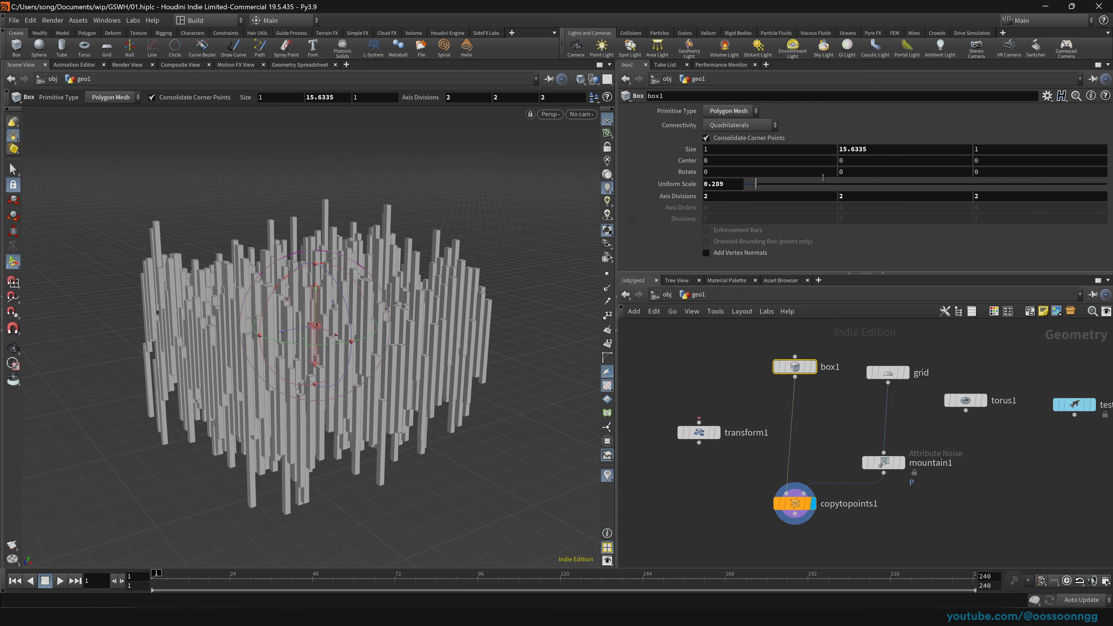
key(space)
drag(376, 350, 303, 342)
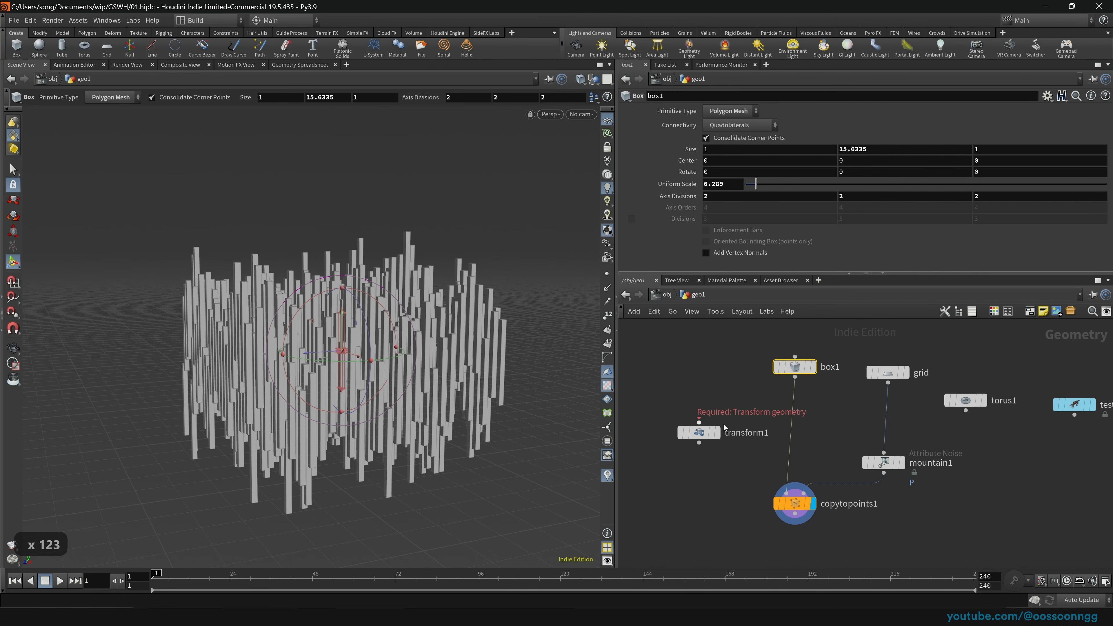
Step: Set the grid to 35 rows by 35 columns and shift transform1 and box1 left
click(887, 372)
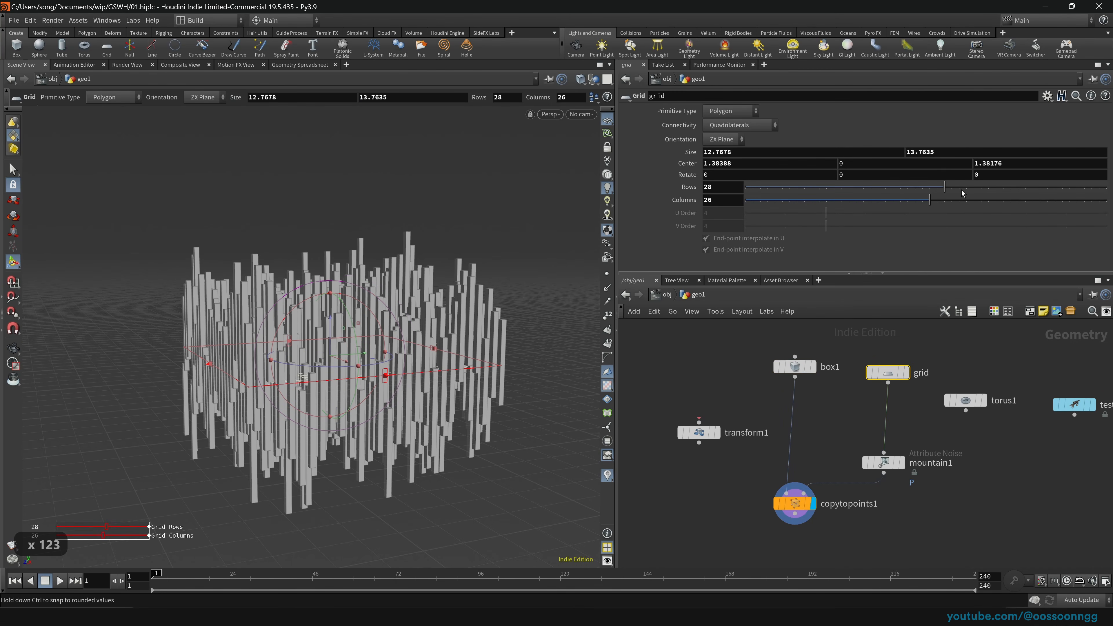
click(995, 199)
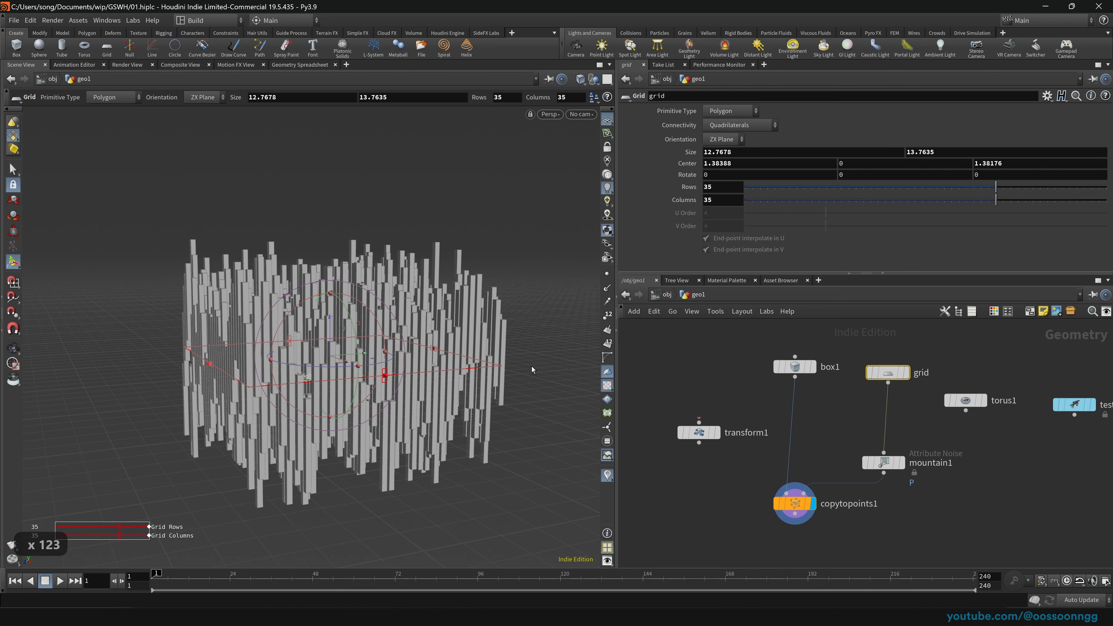
key(Escape)
drag(335, 369, 410, 363)
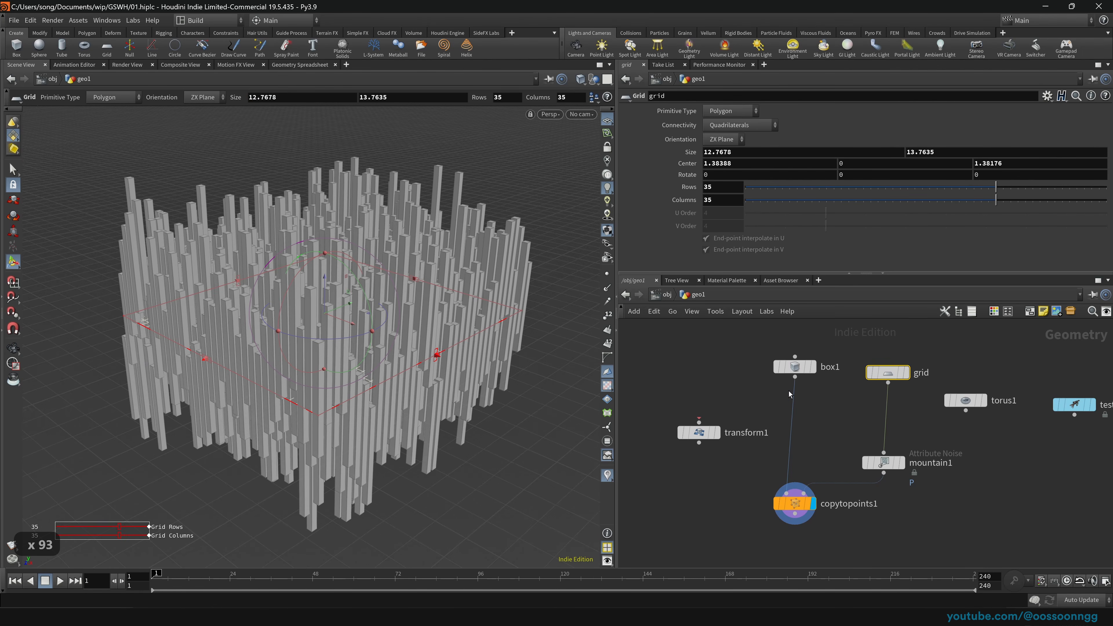
drag(701, 432, 650, 428)
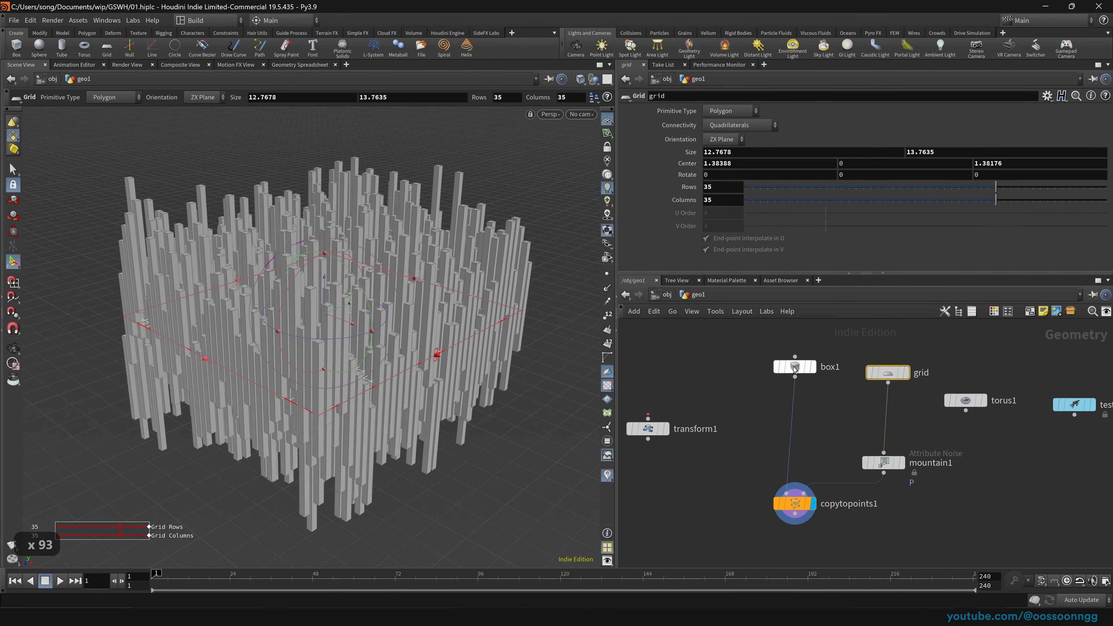
drag(794, 369, 773, 393)
Step: Delete the torus1, test geometry and transform1 nodes
drag(979, 389, 1067, 483)
scroll(1068, 483, down, 3)
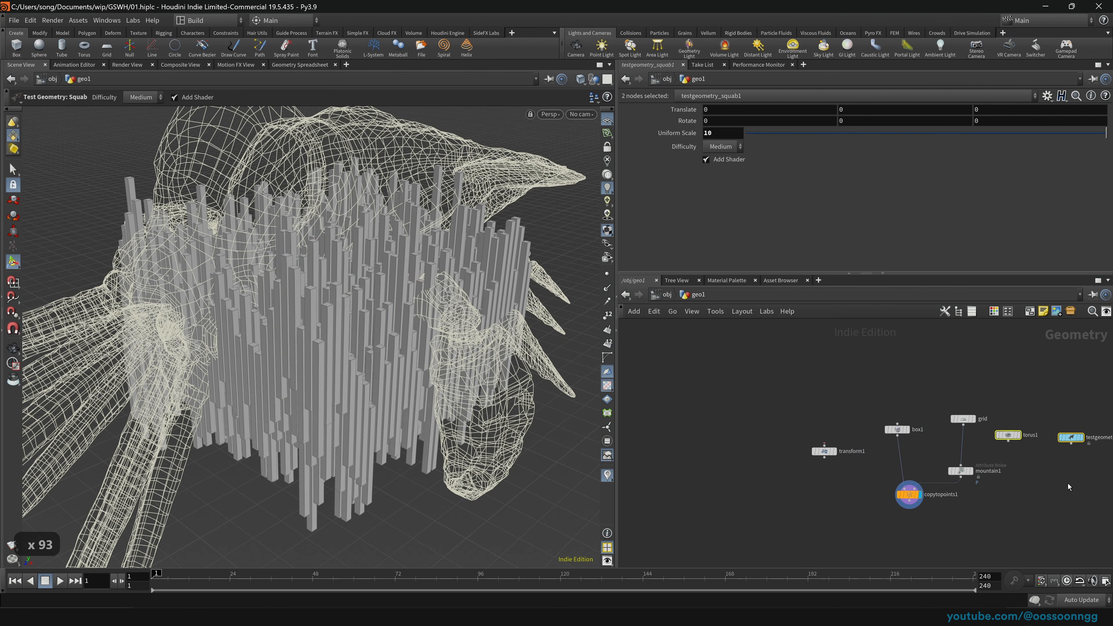
middle_drag(1067, 483, 988, 461)
key(Delete)
drag(710, 395, 807, 463)
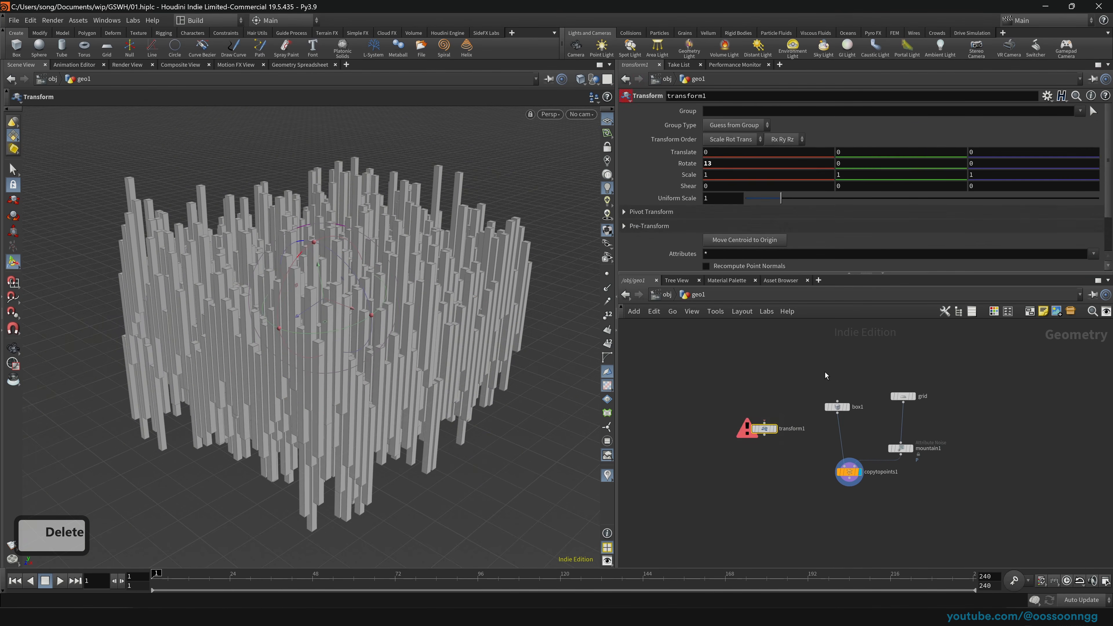
key(Delete)
Step: Frame the remaining nodes and auto-lay them out with L
scroll(764, 393, up, 3)
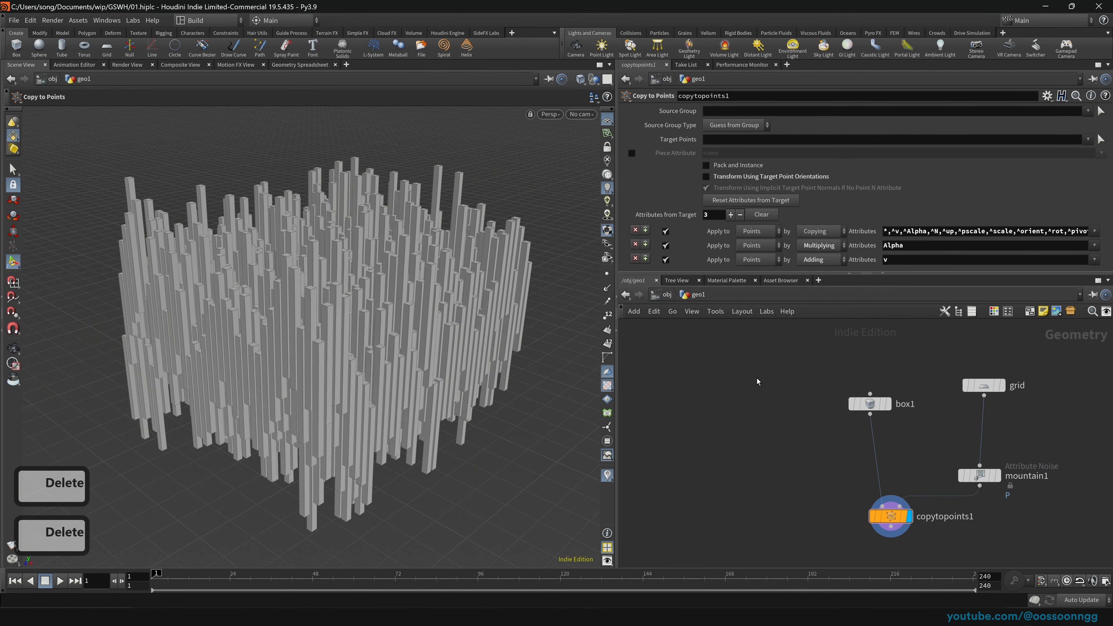
middle_drag(756, 378, 693, 346)
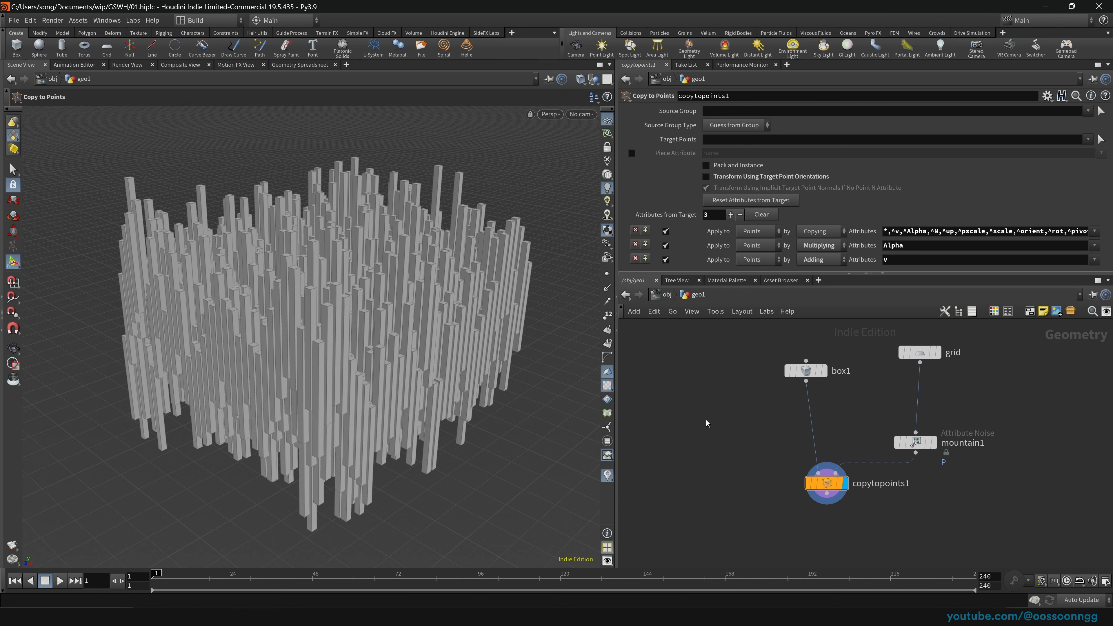
key(l)
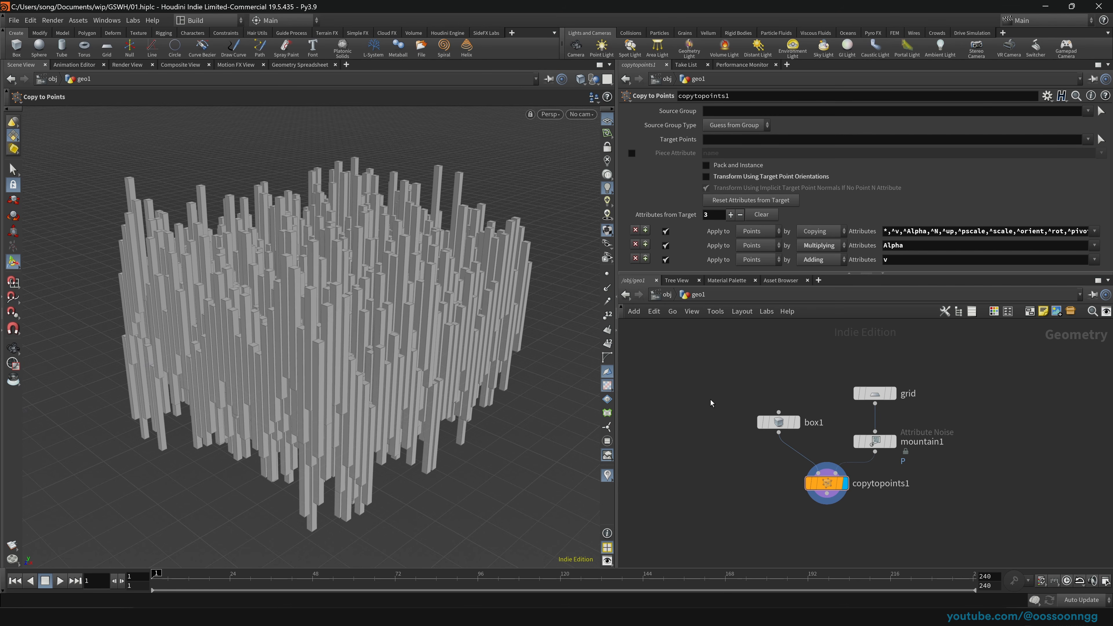
key(l)
Step: At object level, duplicate geo1 into geo2, geo3 and geo4 and lay them out
click(673, 300)
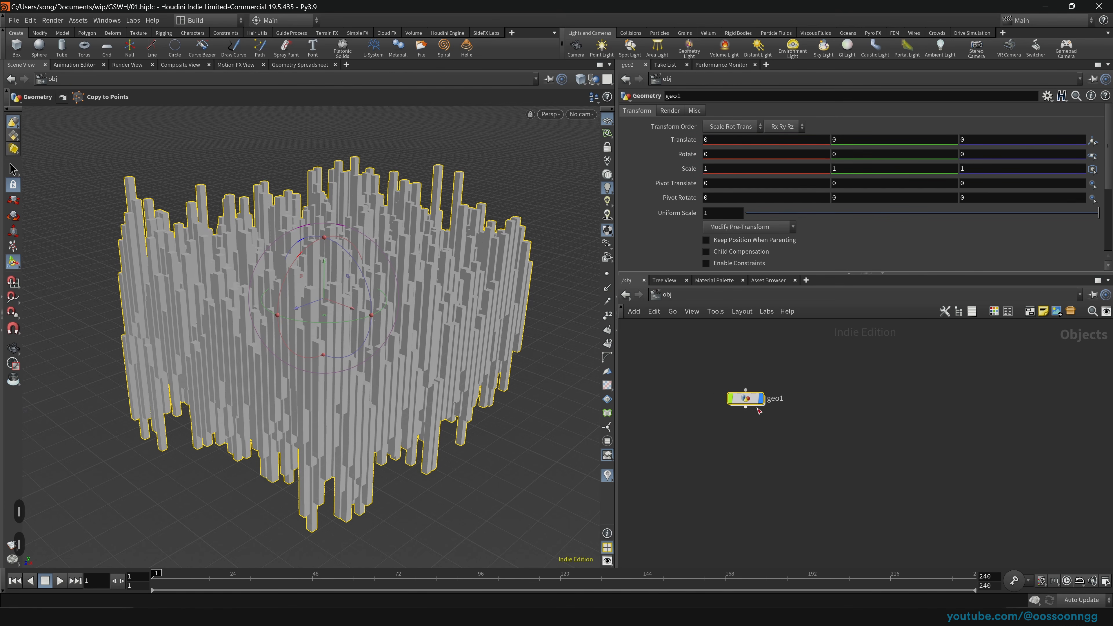
alt+drag(758, 408, 856, 393)
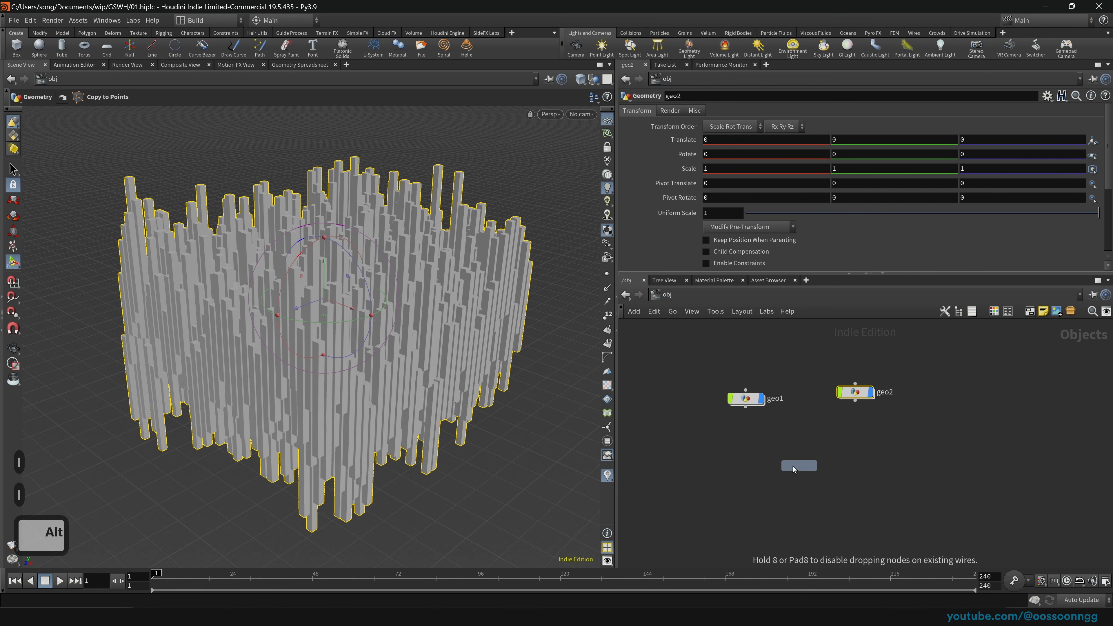
alt+drag(793, 466, 793, 466)
alt+drag(795, 465, 932, 500)
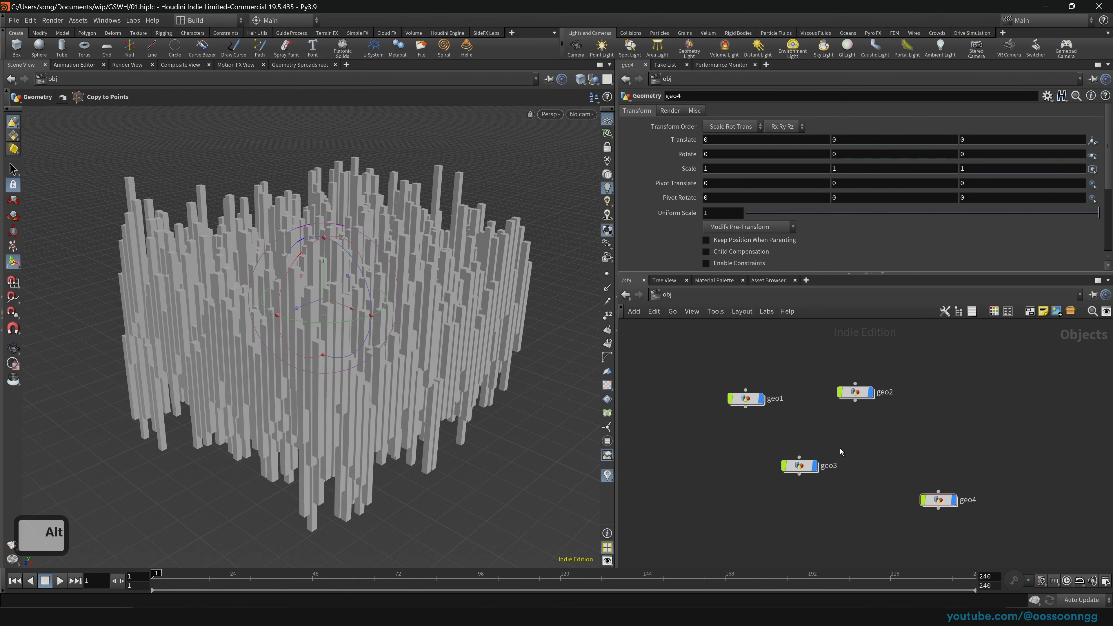
key(l)
Step: Delete geo2–geo4, go back inside geo1, and move copytopoints1 beneath box1
drag(696, 421, 967, 518)
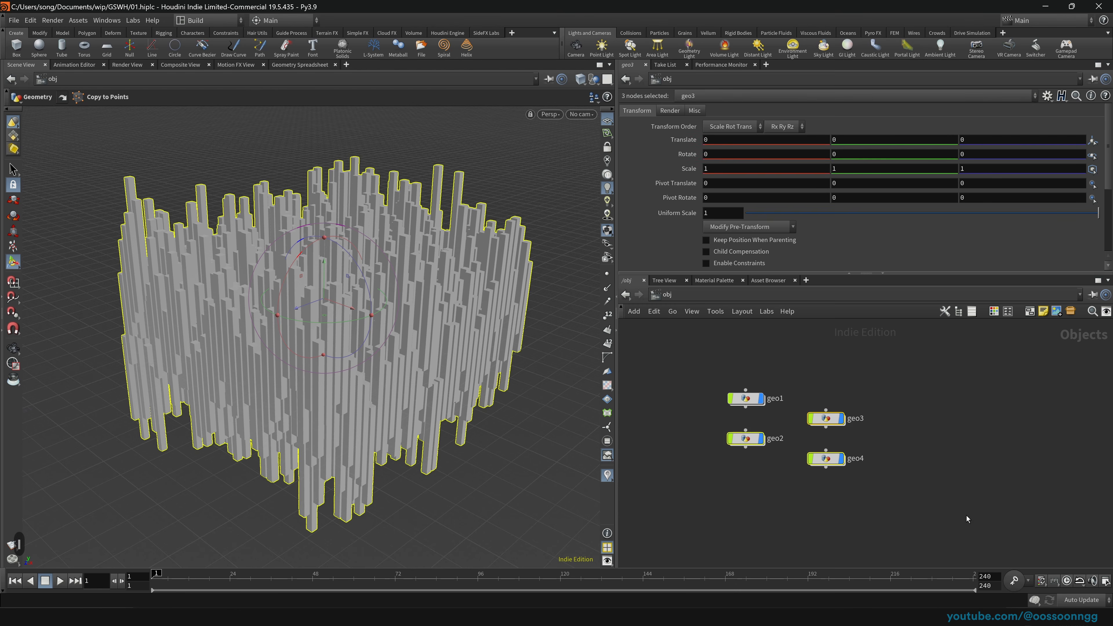
key(Delete)
drag(654, 341, 845, 447)
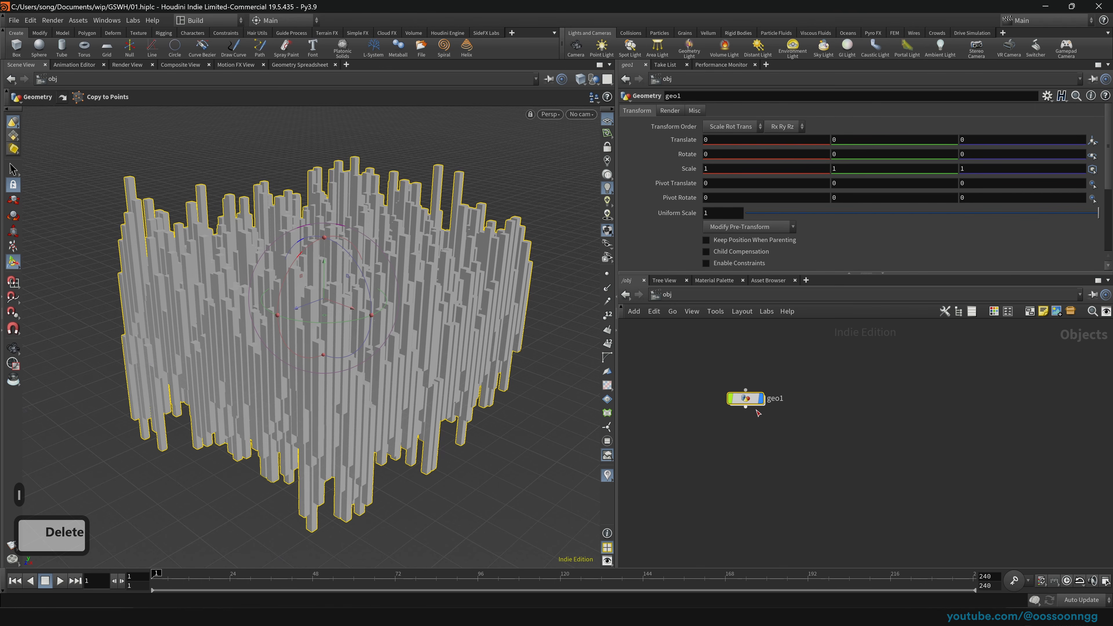
key(Return)
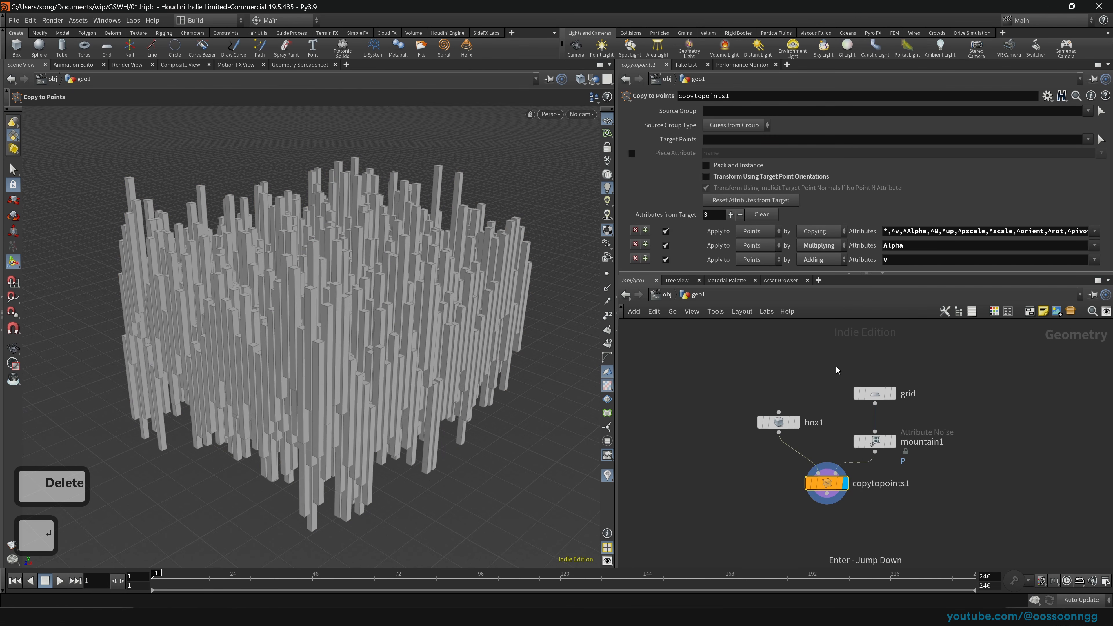
drag(826, 482, 789, 490)
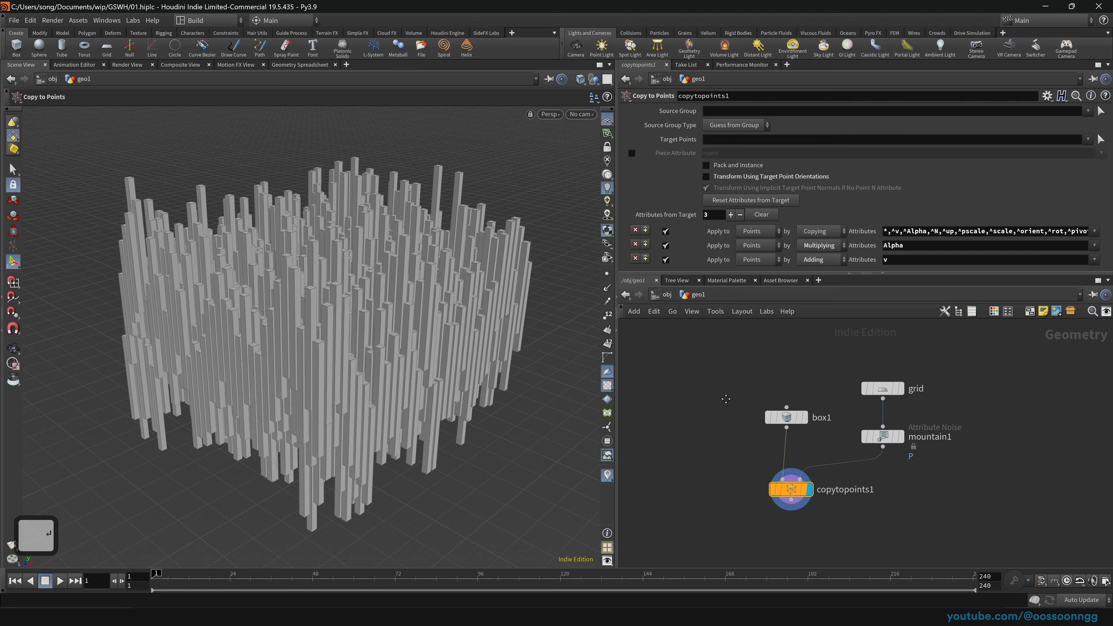
middle_drag(725, 398, 721, 348)
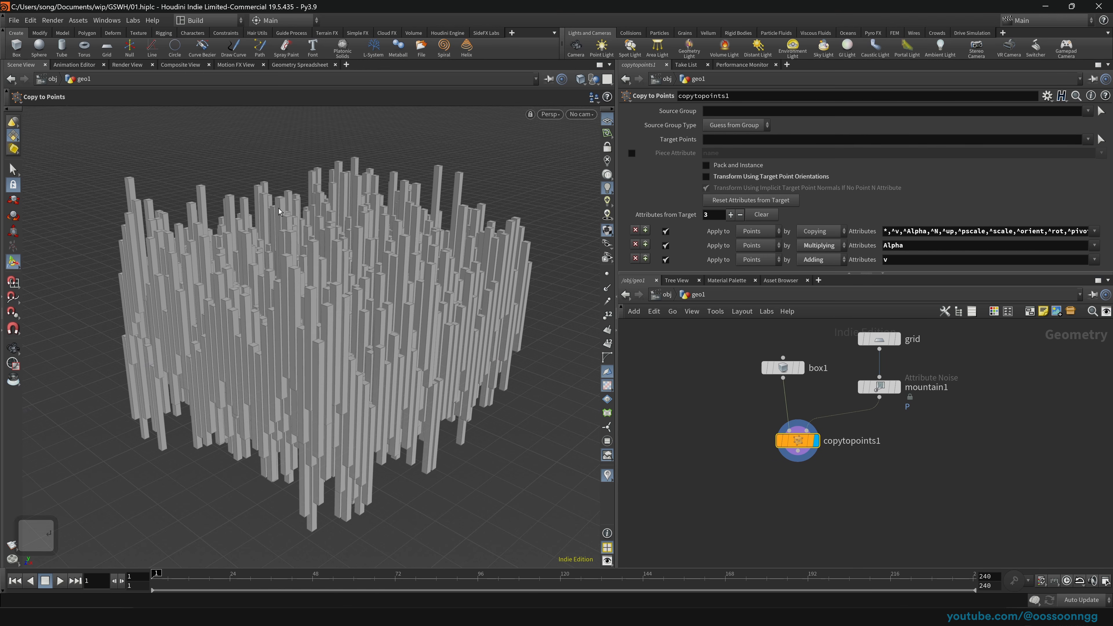
Step: Snap copytopoints1 directly beneath box1 in the network
key(space)
drag(332, 198, 385, 323)
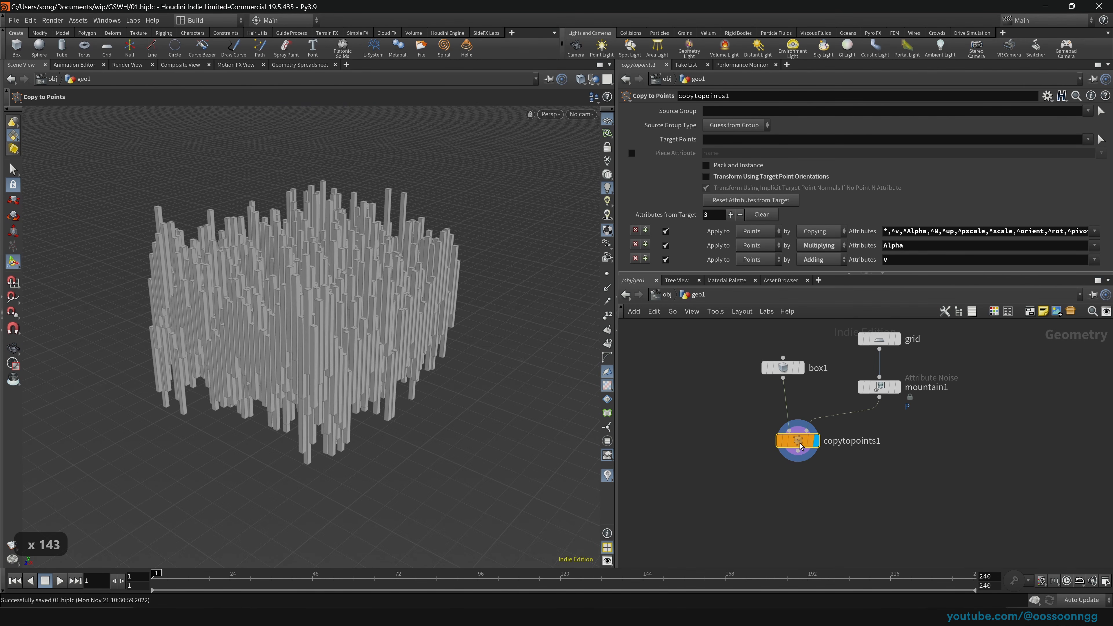
drag(795, 443, 780, 430)
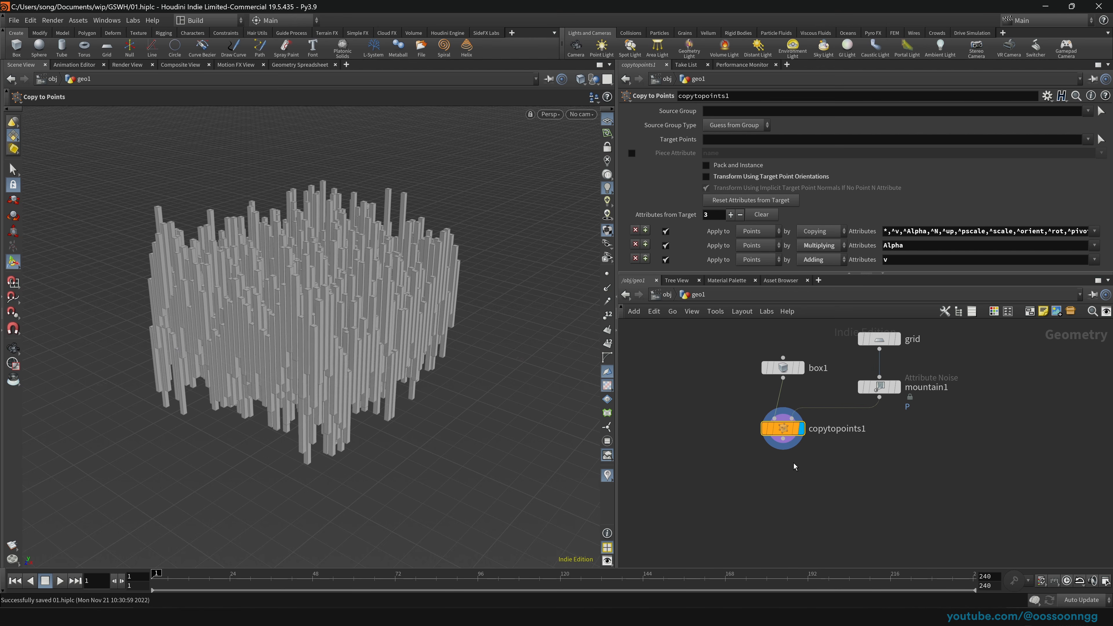
Step: Orbit to a high, close-up view of the tall pillar block
key(space)
drag(366, 280, 308, 308)
right_drag(308, 308, 266, 343)
mouse_move(265, 343)
mouse_down()
mouse_move(275, 328)
mouse_move(267, 337)
mouse_up()
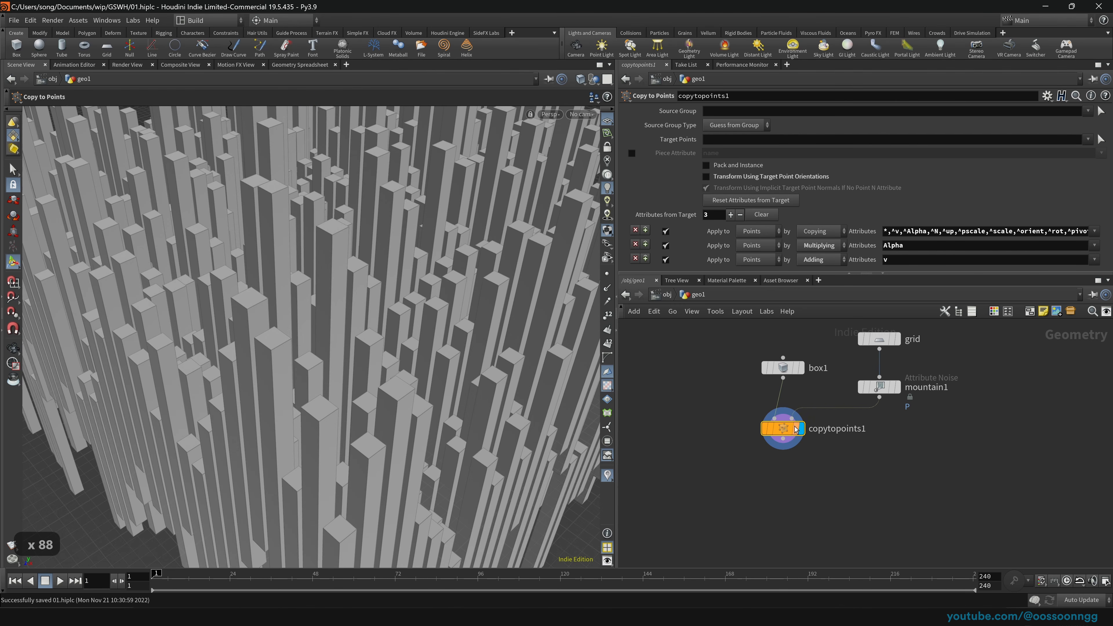
Step: Search 'gro' in the node menu and insert a Group Create node, group1, under copytopoints1
key(Tab)
text(gro)
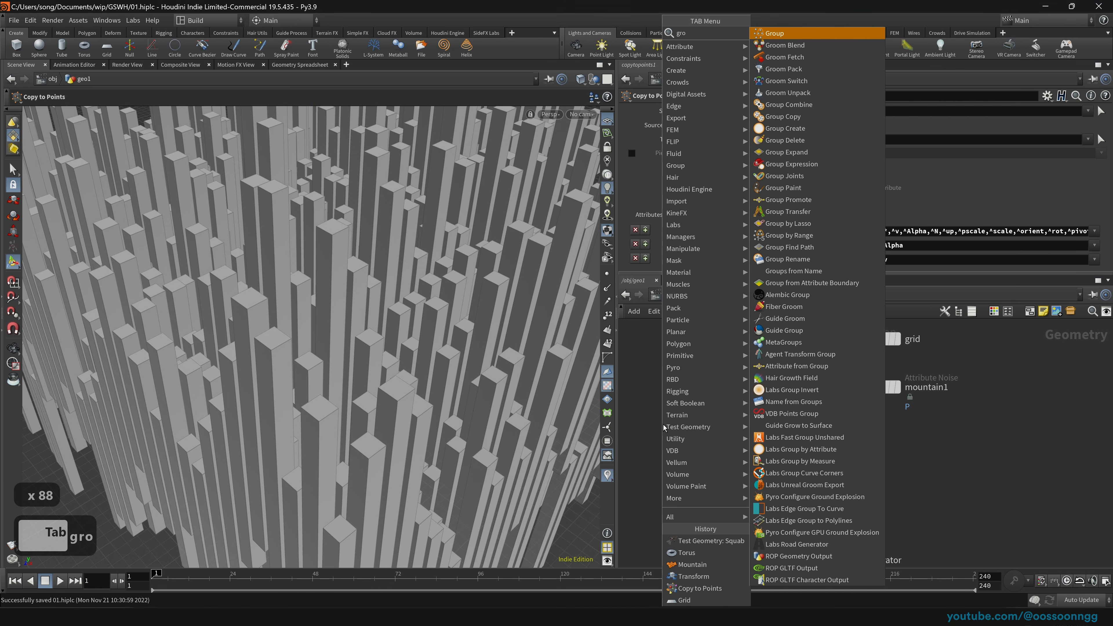
key(Escape)
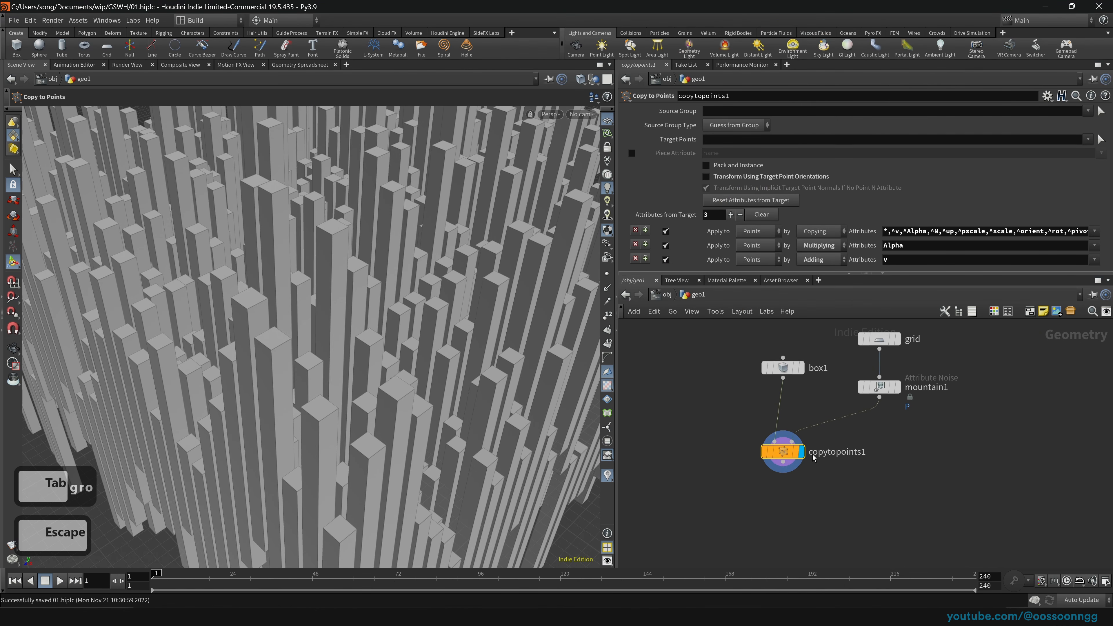
key(Tab)
text(gro)
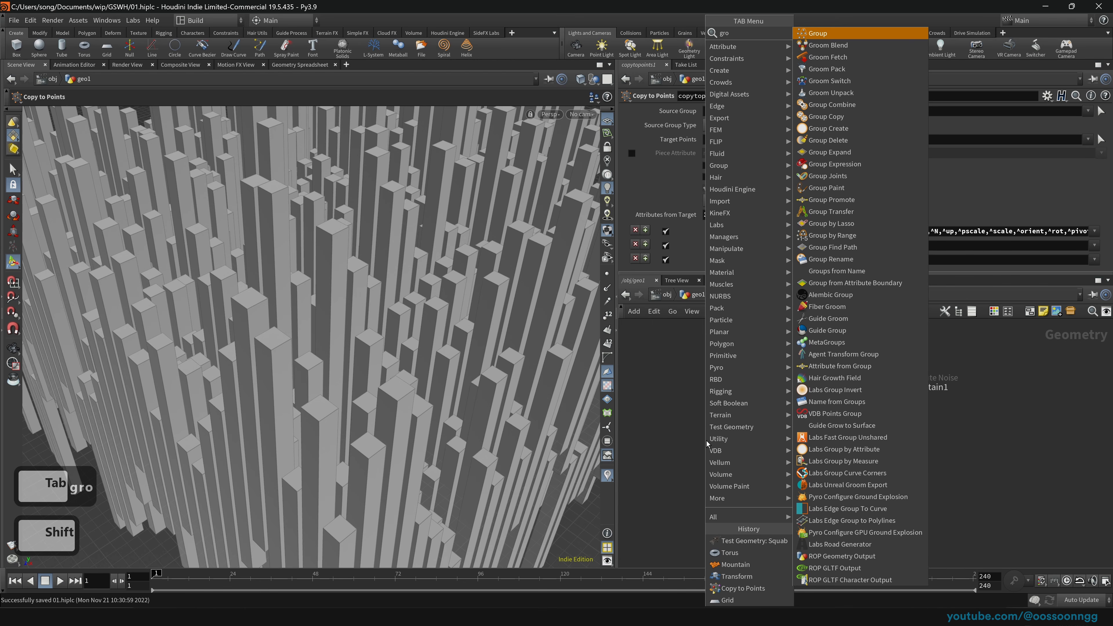
key(shift+Return)
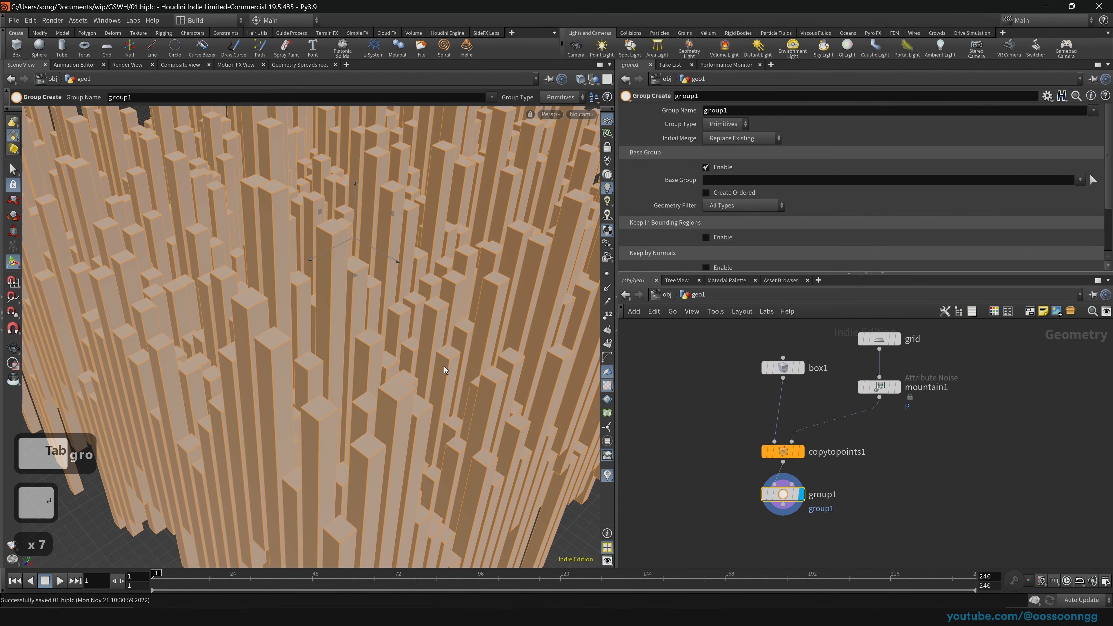
Step: Orbit to a lower, wider view of the pillar block and enlarge the group1 parameter pane
key(space)
right_drag(443, 363, 289, 346)
drag(289, 373, 455, 370)
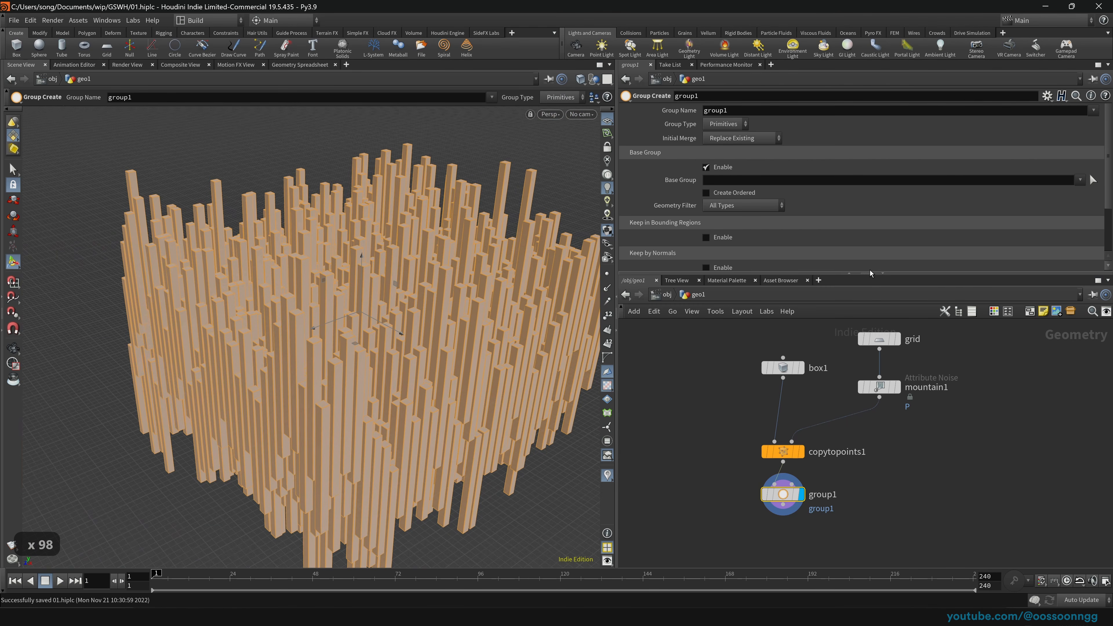
drag(869, 273, 859, 357)
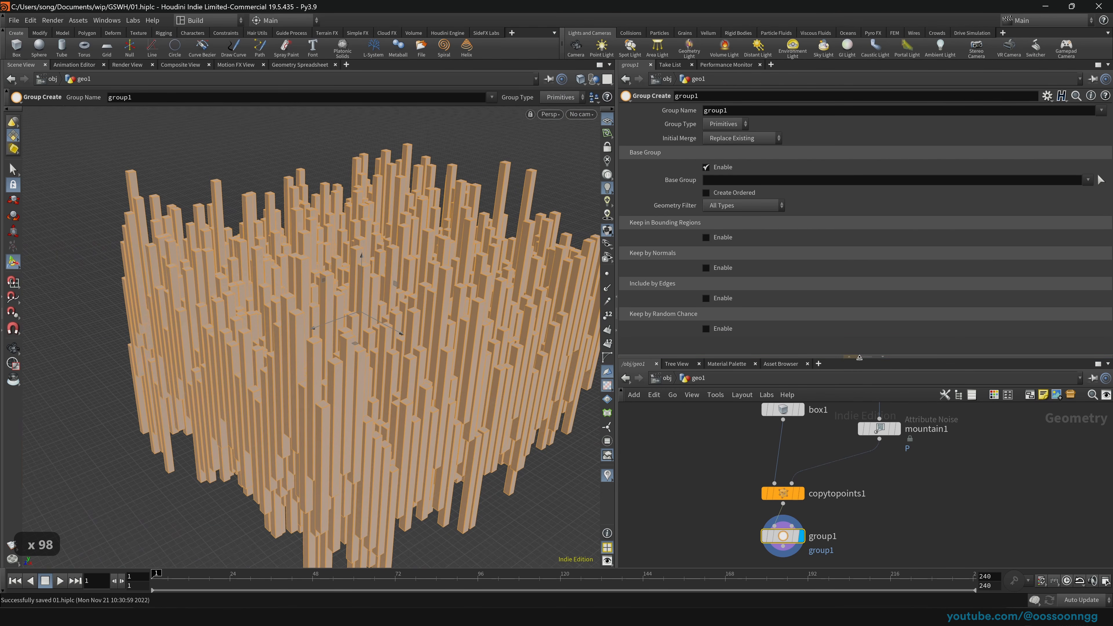
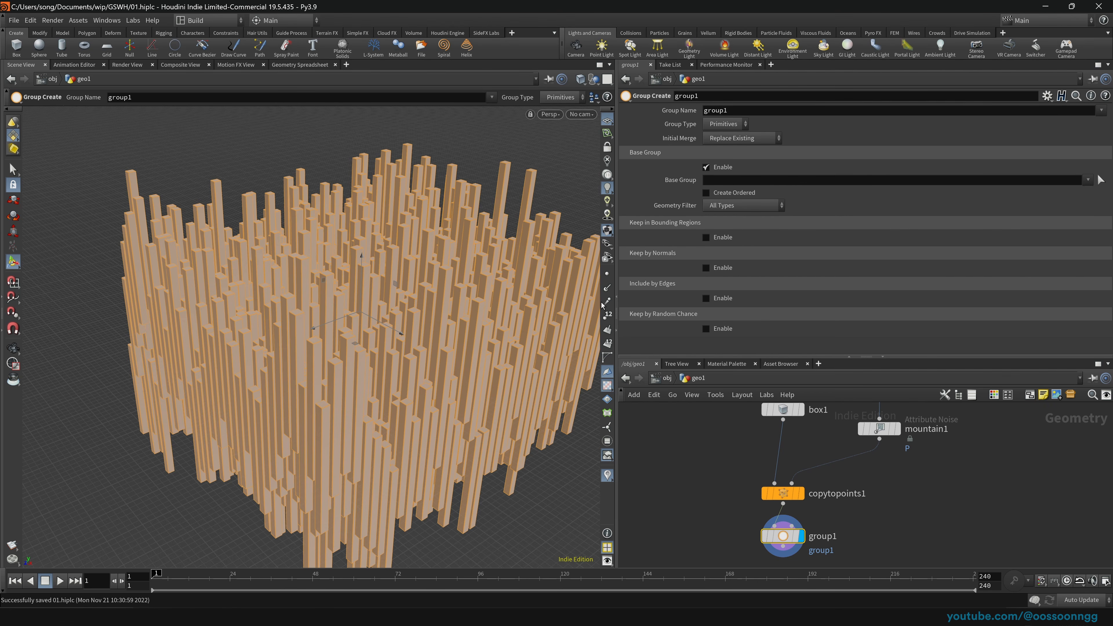
Step: Turn on primitive normals and display the copytopoints1 towers from a low side view
click(609, 330)
key(Up)
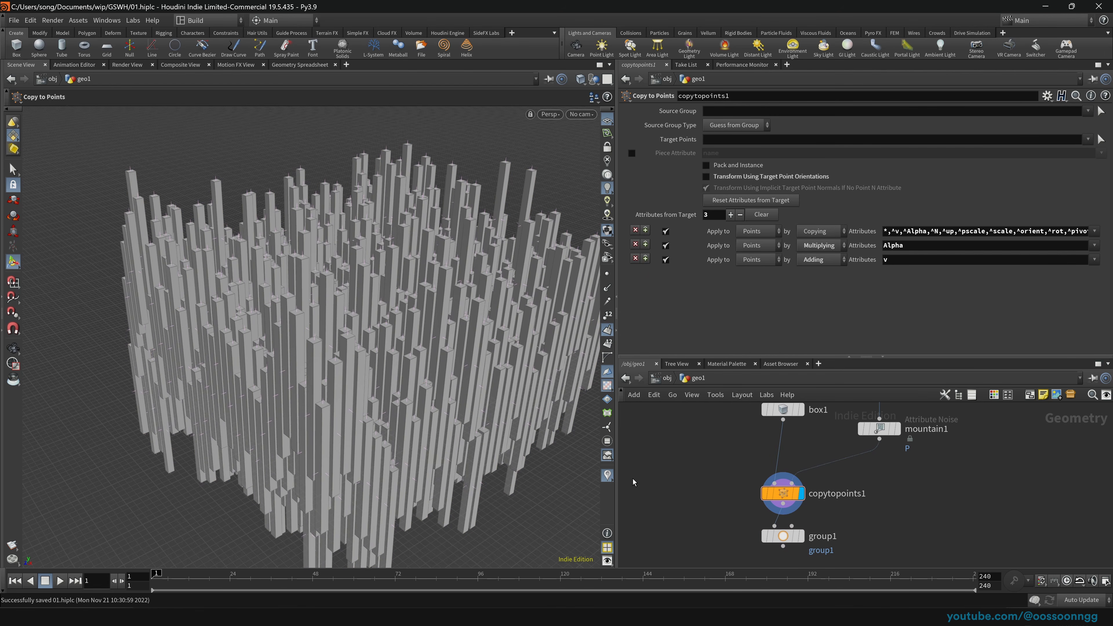
key(space)
drag(495, 427, 219, 388)
scroll(276, 372, up, 4)
drag(286, 318, 308, 334)
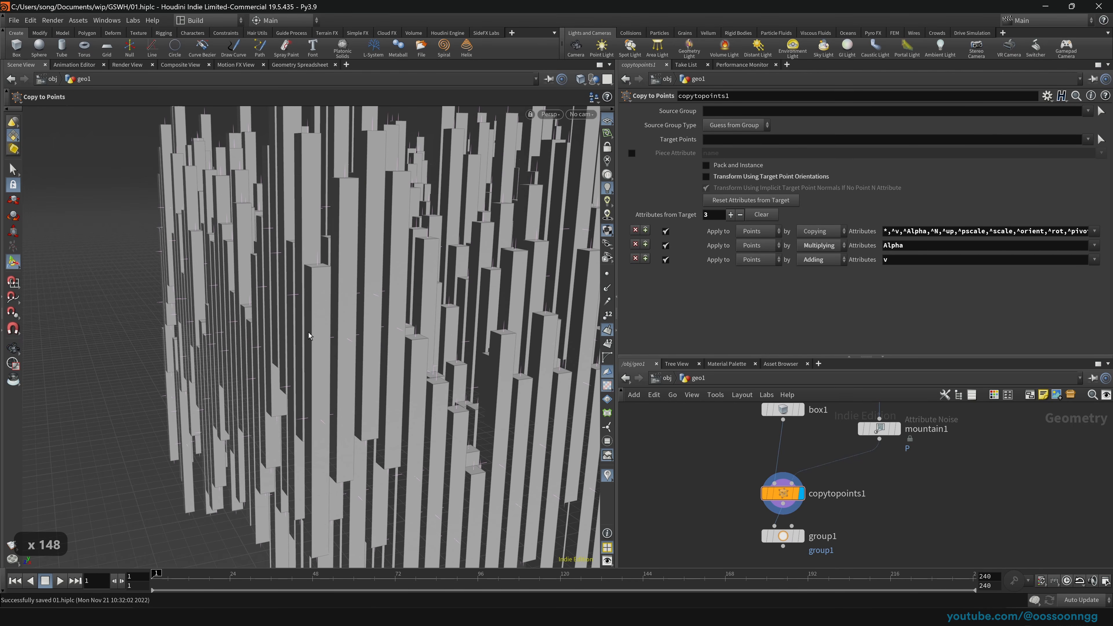
Step: Raise Scale Normal to 1.36 and lengthen vectors in Display Options, then inspect the towers closely
key(d)
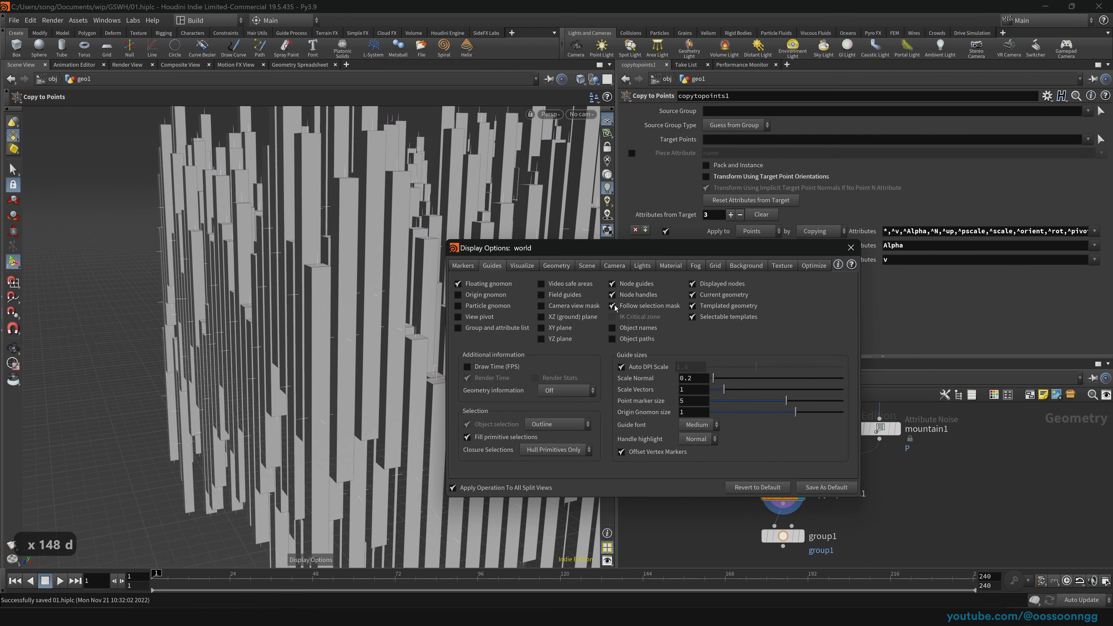
mouse_move(735, 390)
mouse_down()
mouse_move(804, 390)
mouse_move(731, 382)
mouse_up()
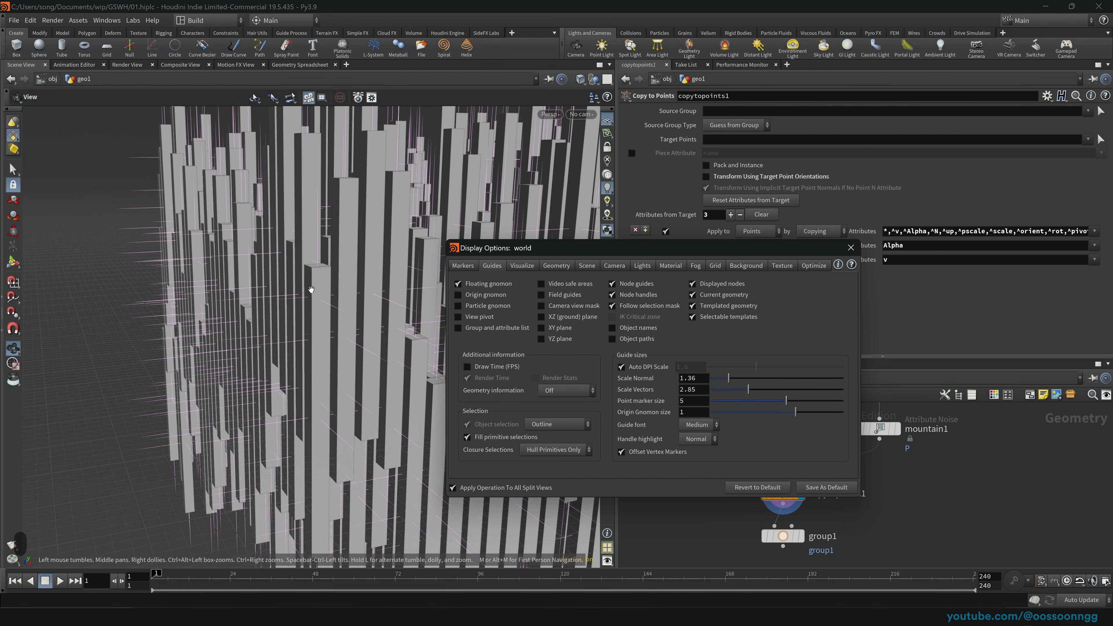
right_drag(372, 333, 315, 338)
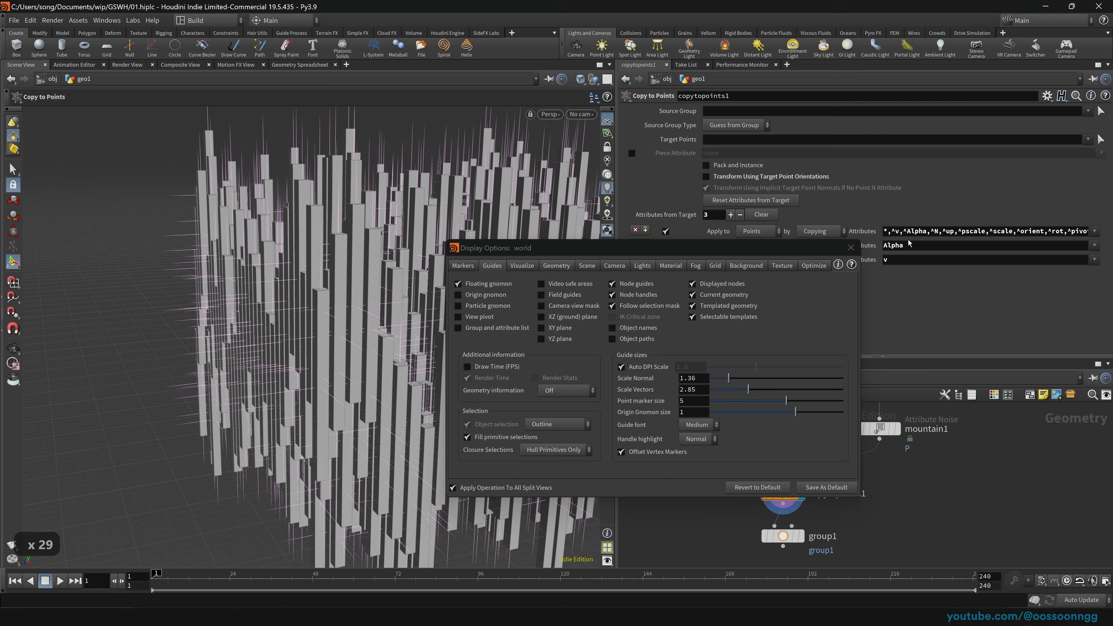
click(851, 248)
right_drag(411, 324, 470, 300)
drag(470, 300, 377, 274)
right_drag(377, 273, 559, 455)
drag(559, 455, 376, 338)
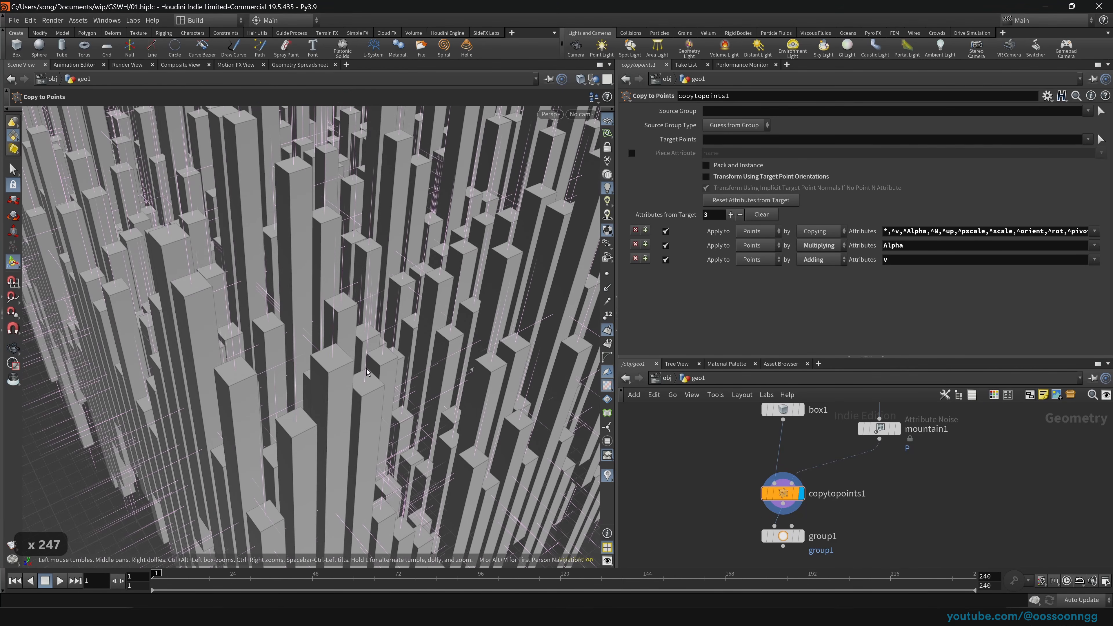
drag(370, 375, 331, 369)
key(Return)
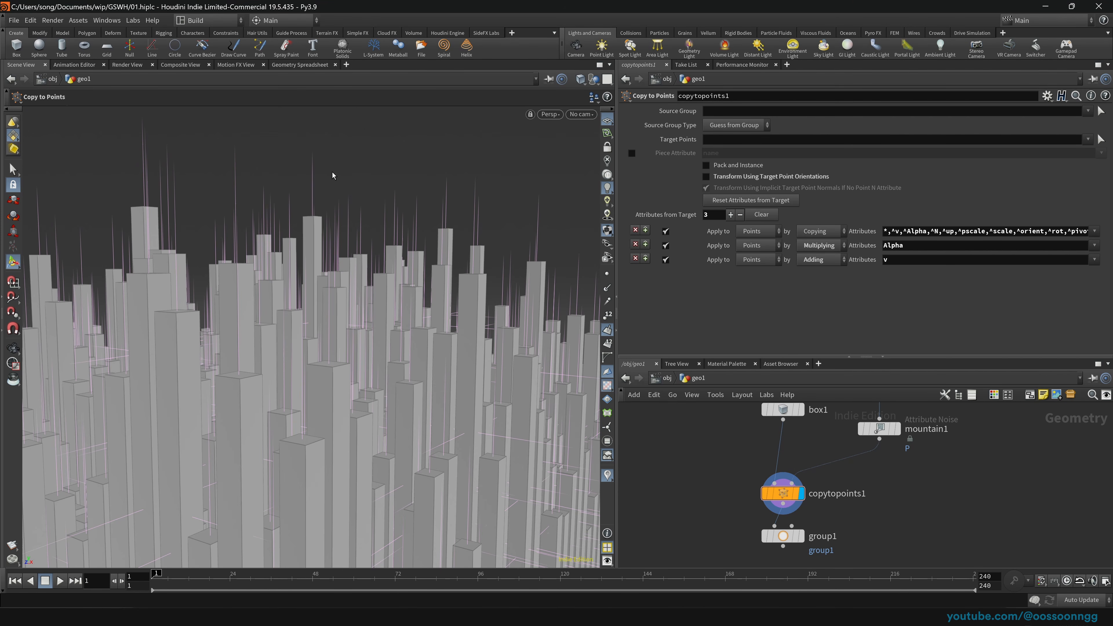
scroll(345, 336, up, 17)
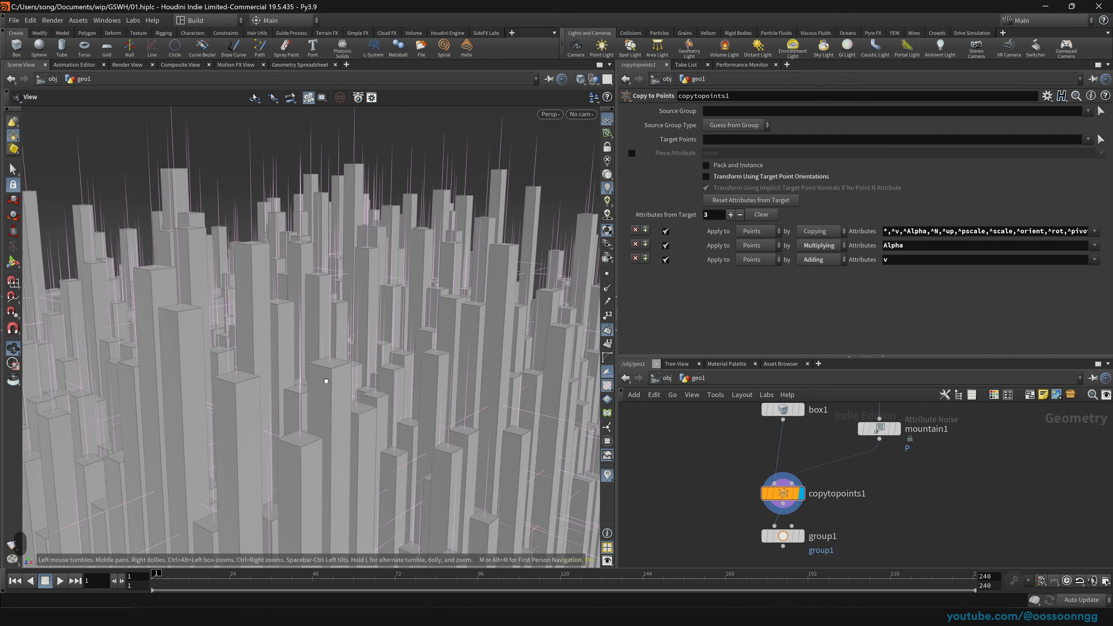
Step: Display group1, name its group Linkin_Park, and enable Keep by Normals
drag(723, 519, 826, 554)
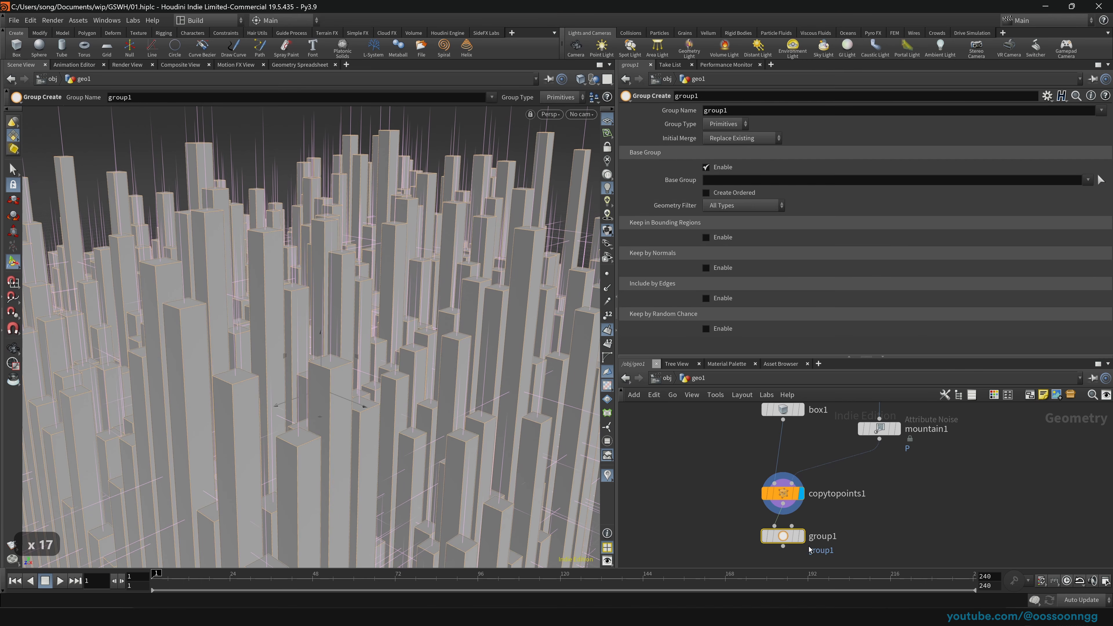
click(801, 537)
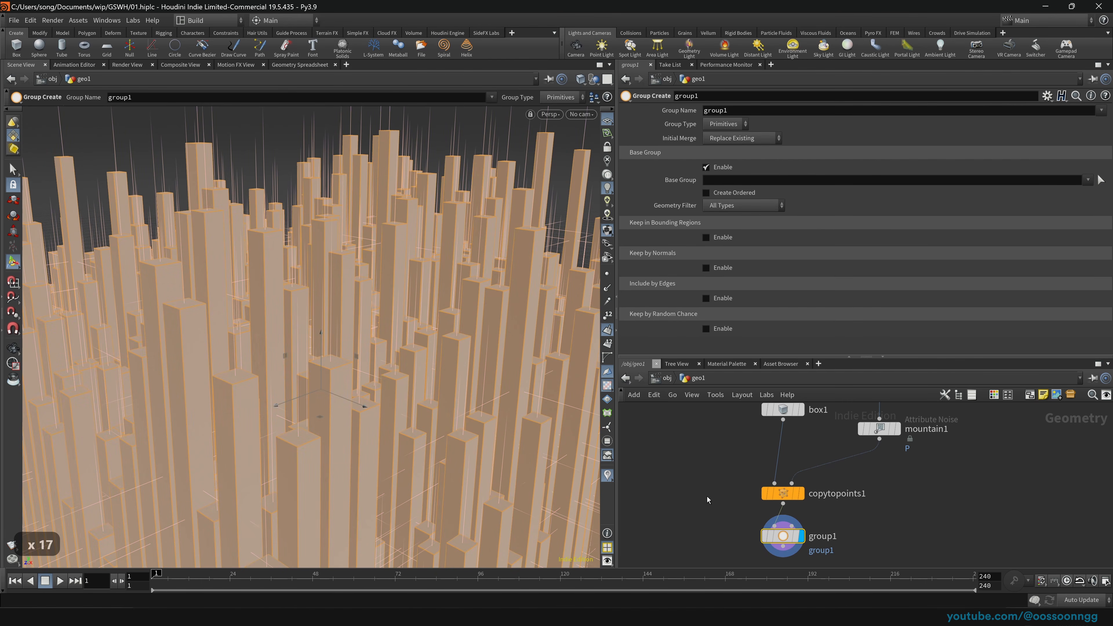
scroll(385, 368, down, 5)
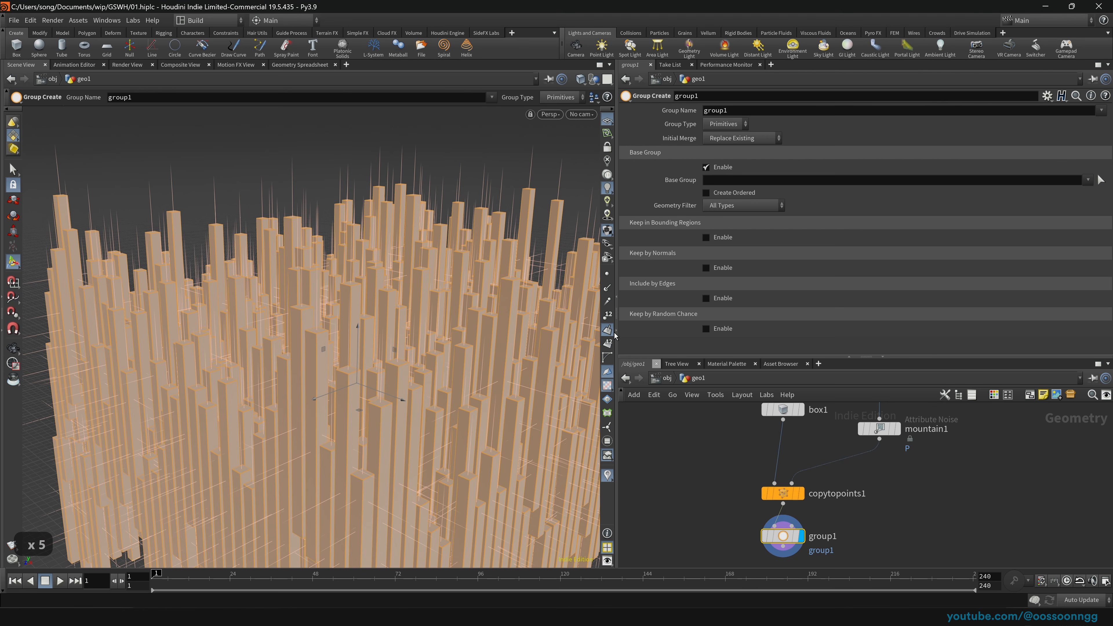
middle_drag(695, 461, 684, 416)
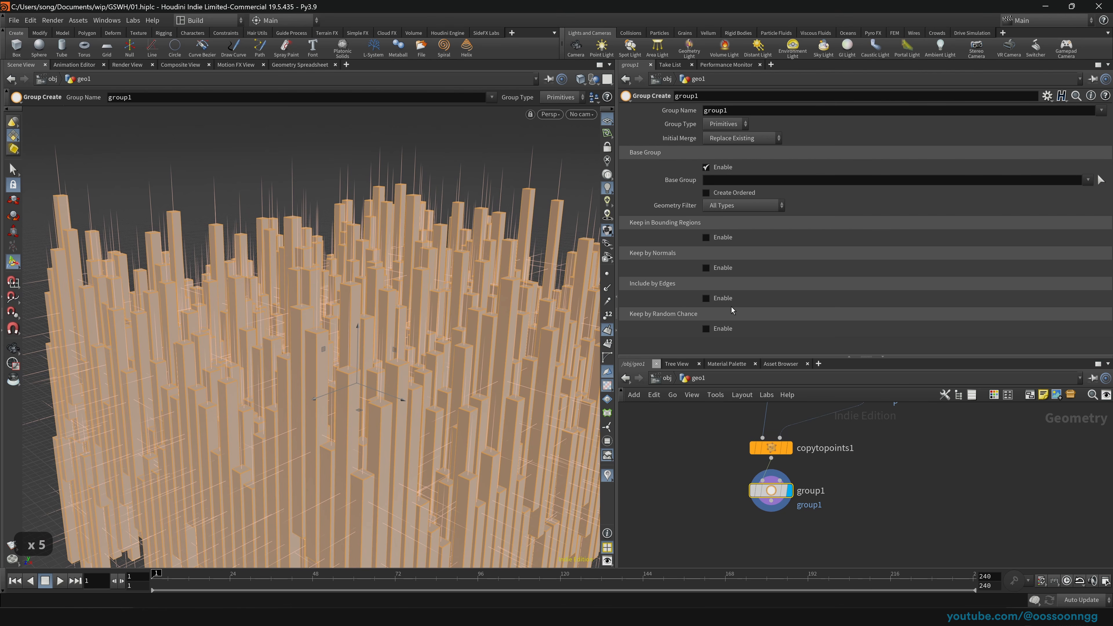
double_click(761, 111)
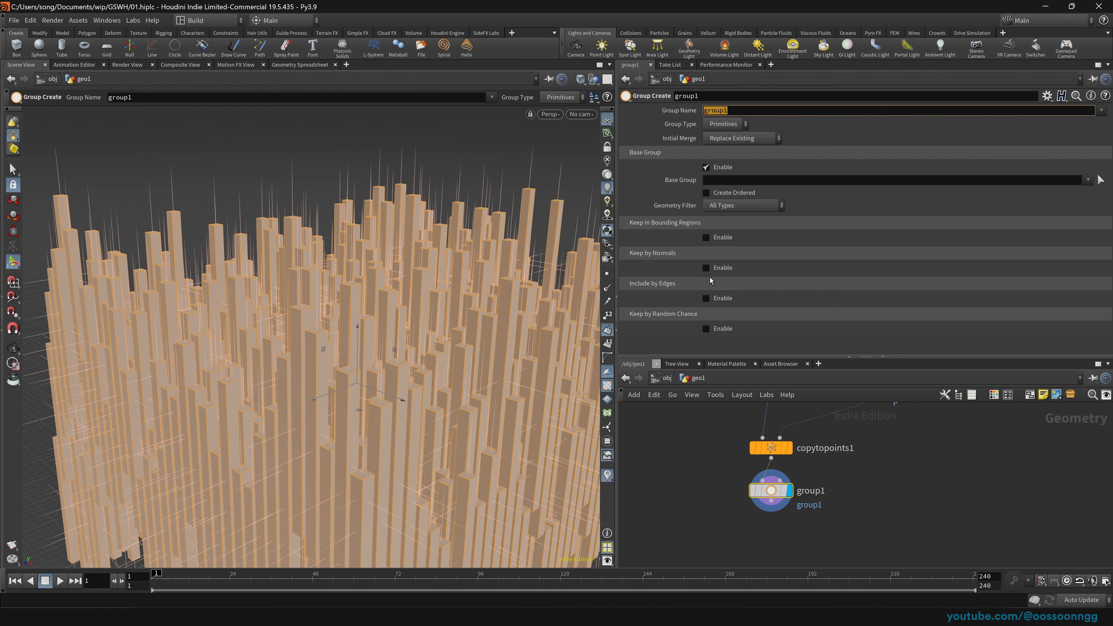
text(Linkin_Park)
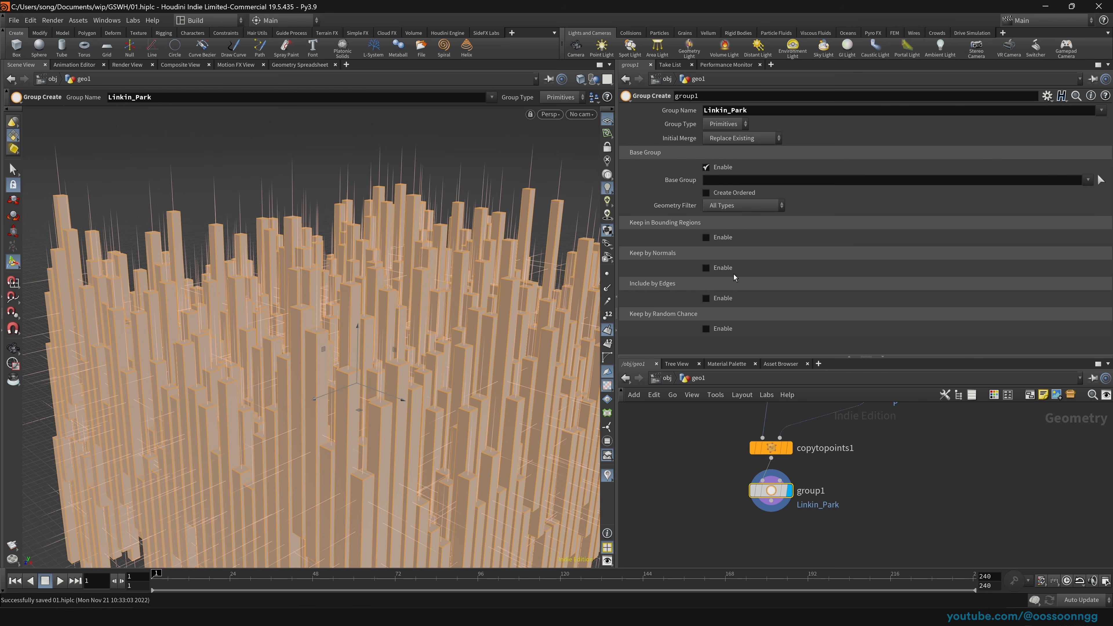
click(715, 269)
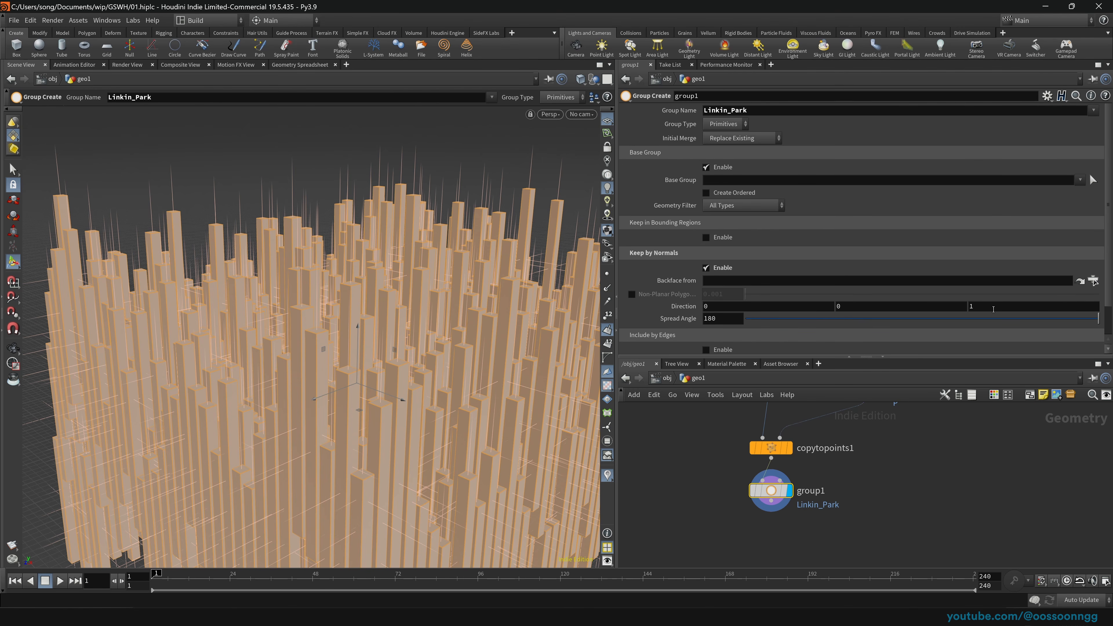
Step: Reduce the Spread Angle from 180 to 73.7 and then 57.2, checking the grouped faces
key(Escape)
scroll(125, 508, up, 20)
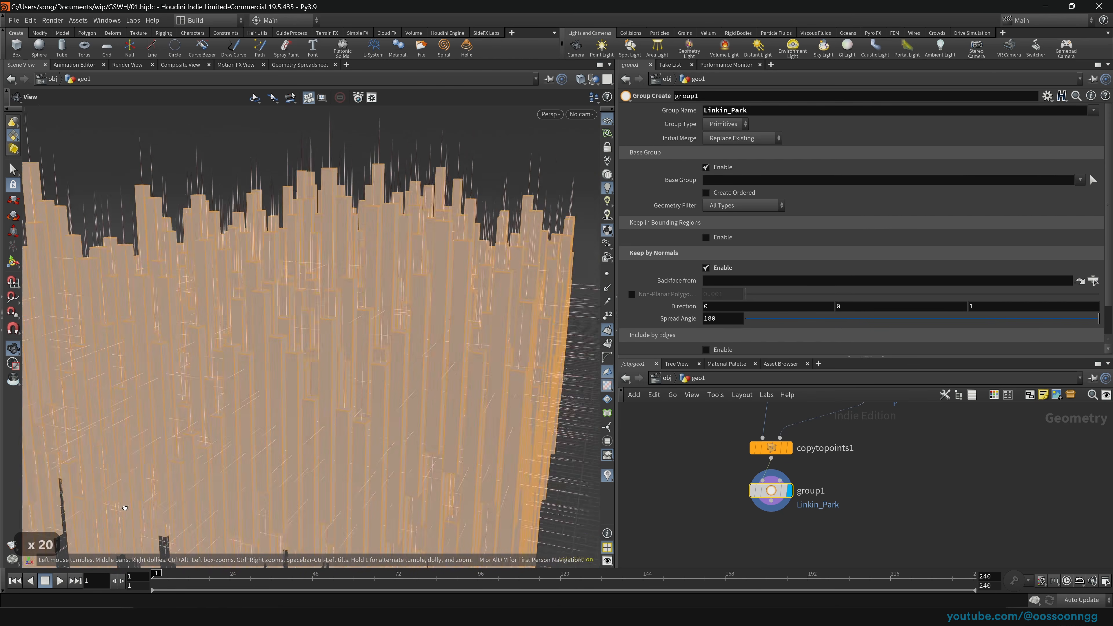
scroll(125, 508, down, 20)
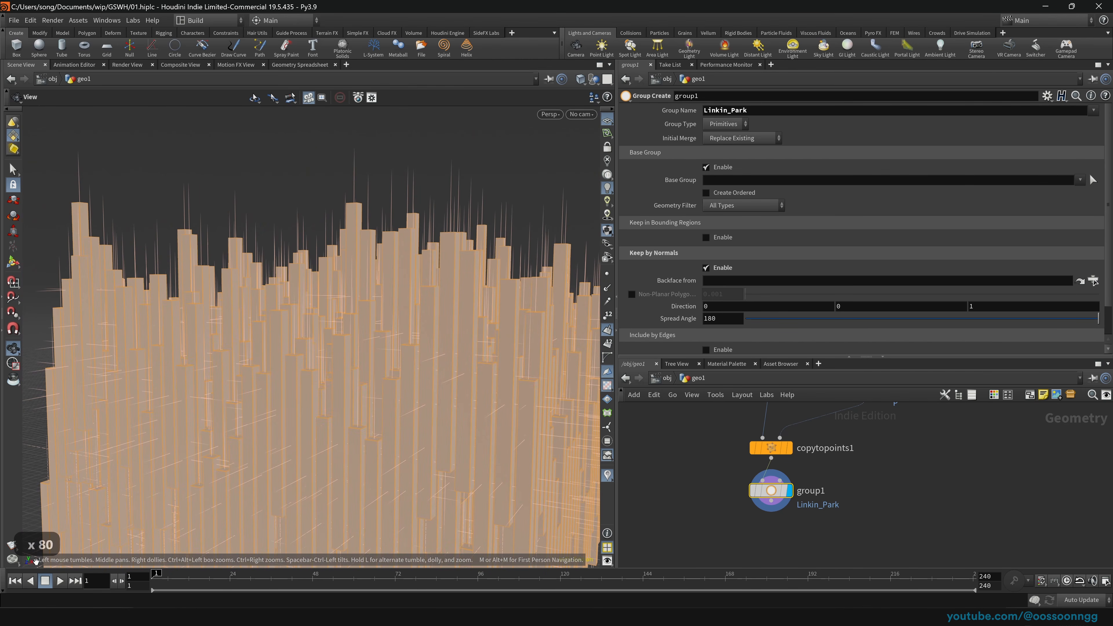
scroll(36, 561, down, 20)
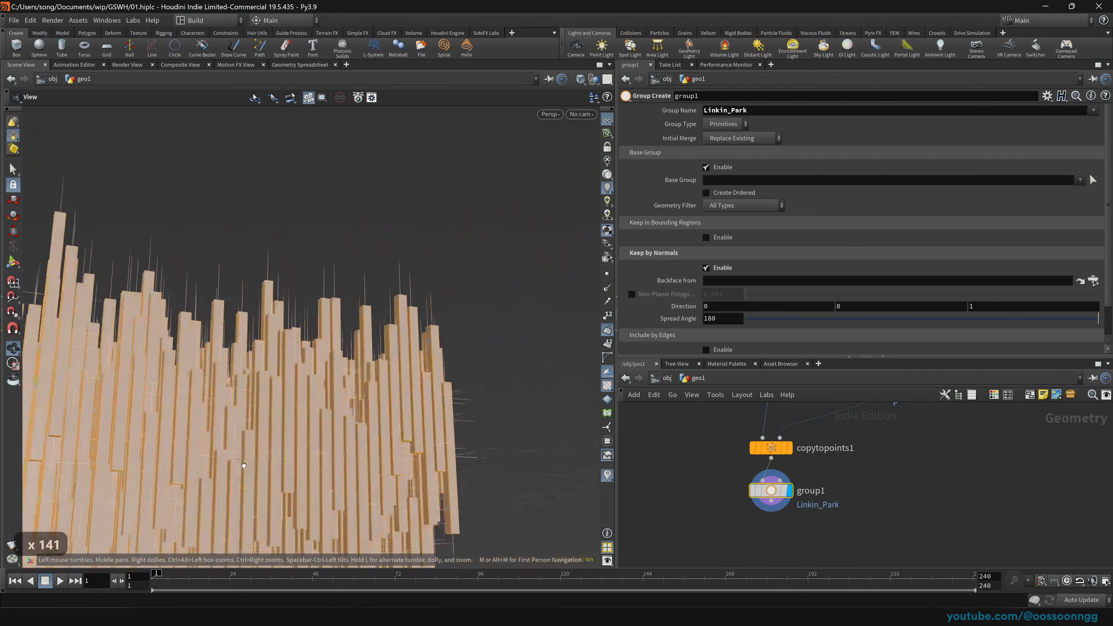
scroll(243, 465, up, 20)
key(Return)
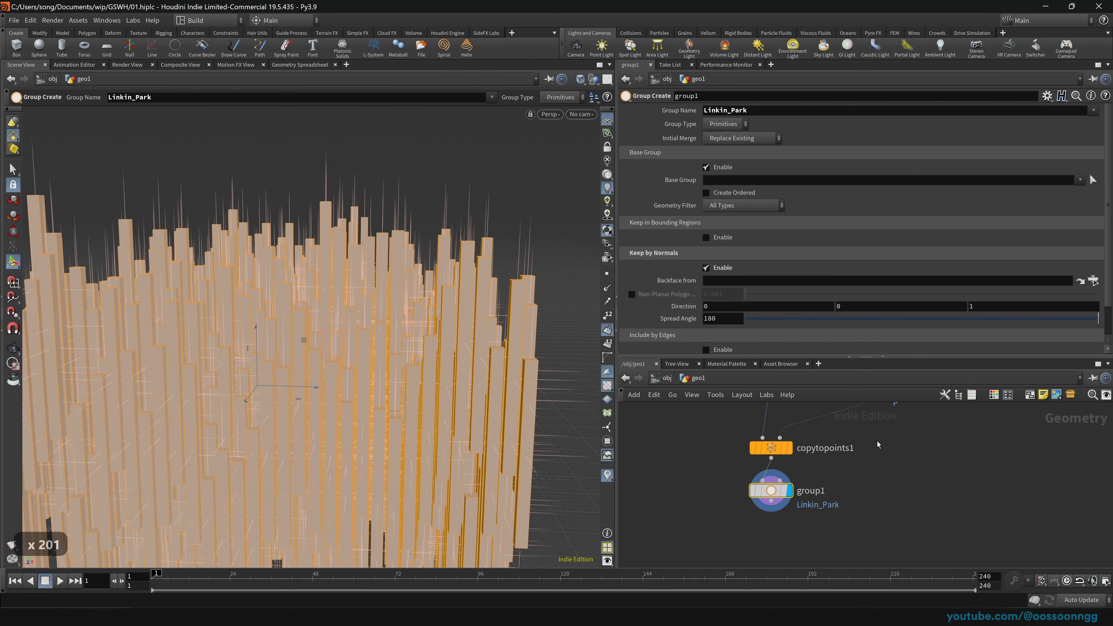
scroll(636, 275, down, 1)
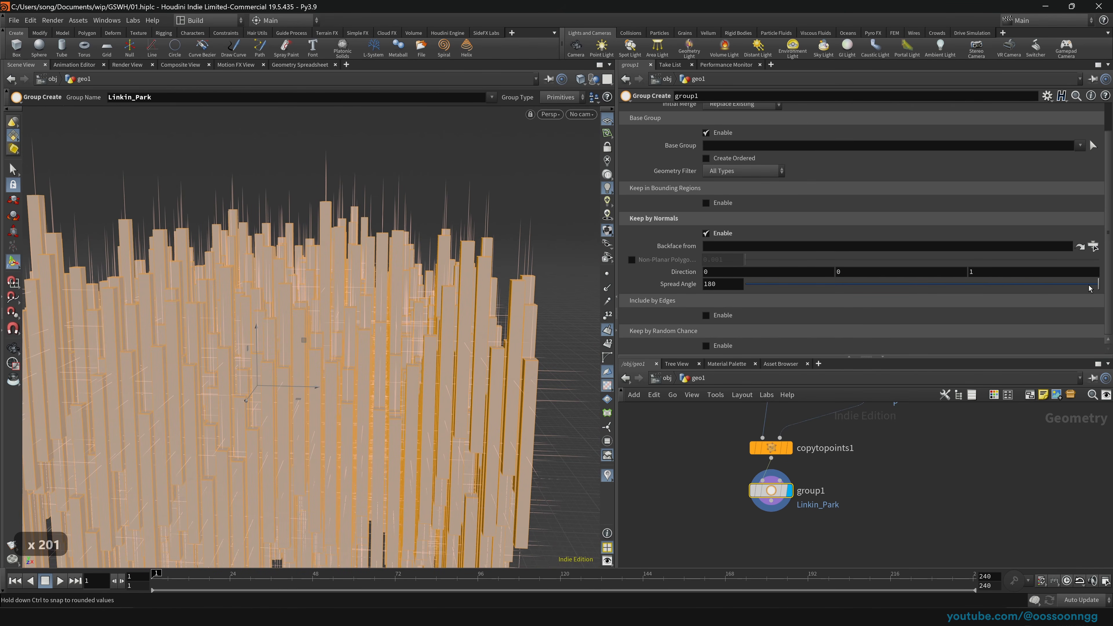
drag(1089, 287, 890, 284)
key(Escape)
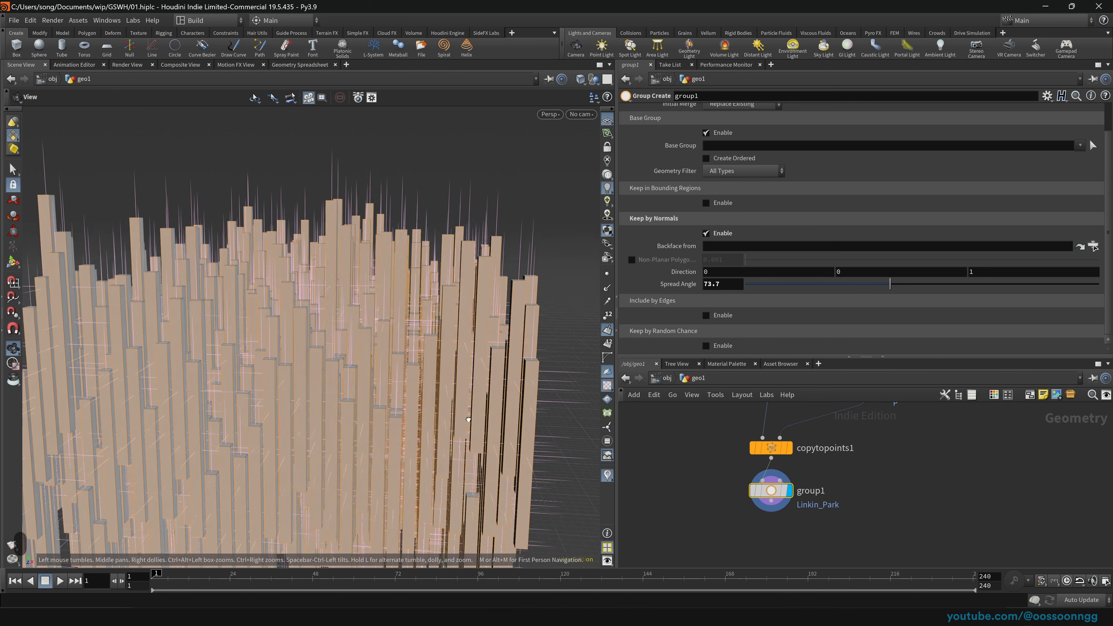
scroll(468, 420, down, 20)
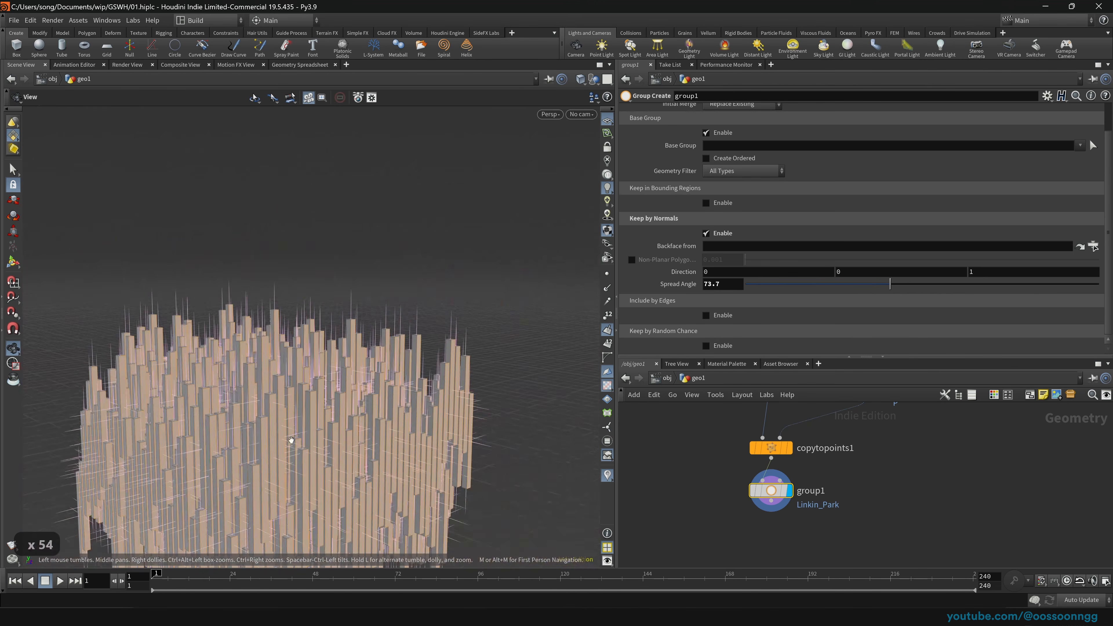
middle_drag(291, 440, 405, 408)
drag(404, 407, 85, 298)
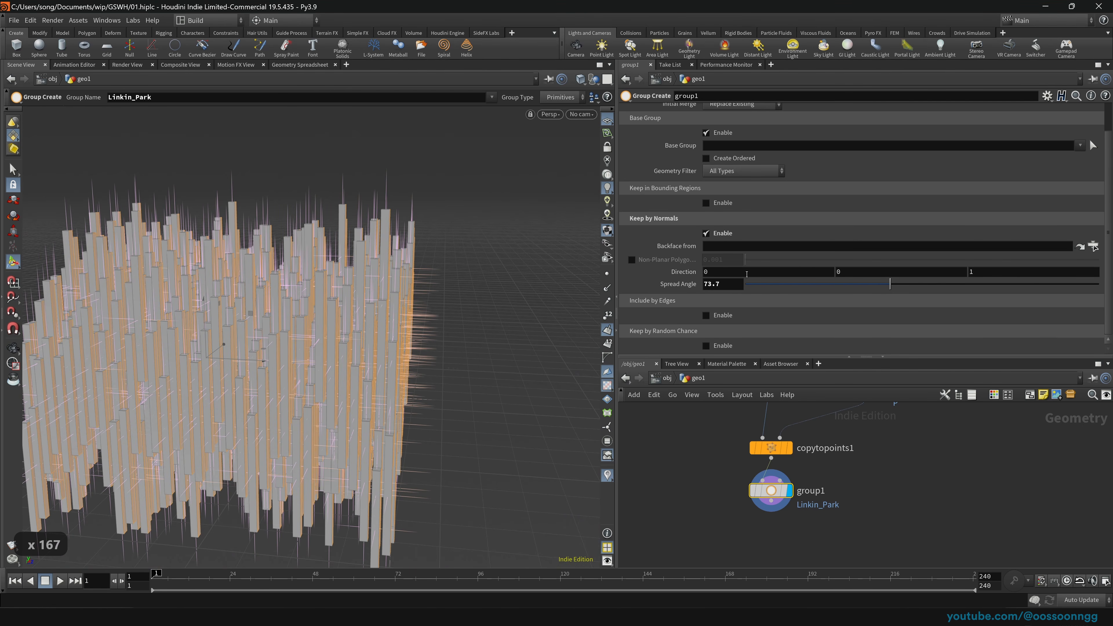
drag(890, 284, 857, 284)
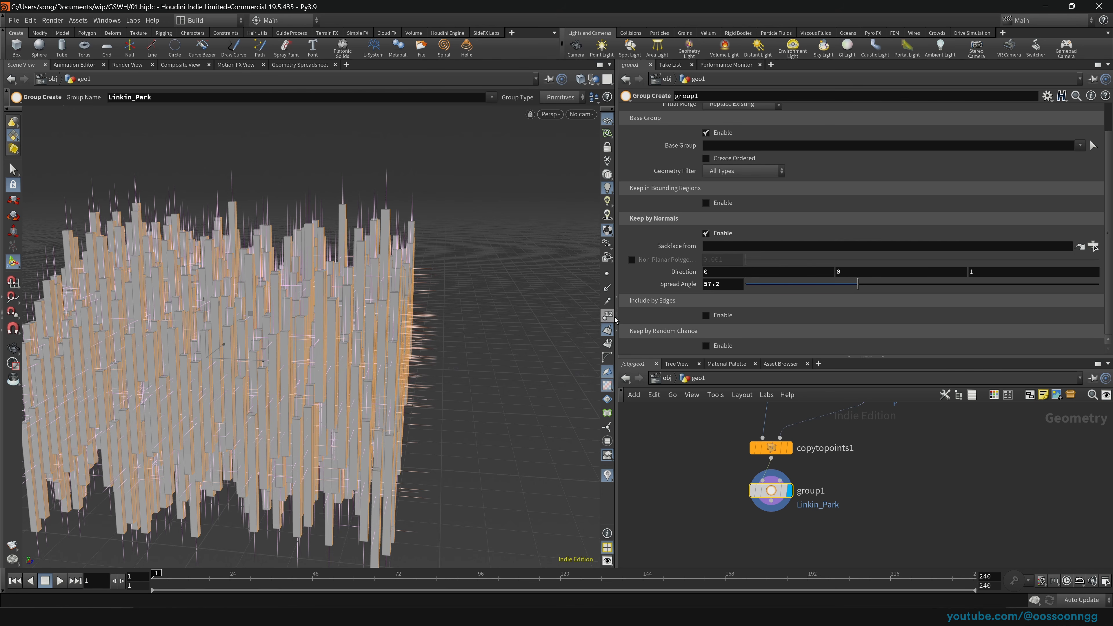
drag(421, 361, 473, 377)
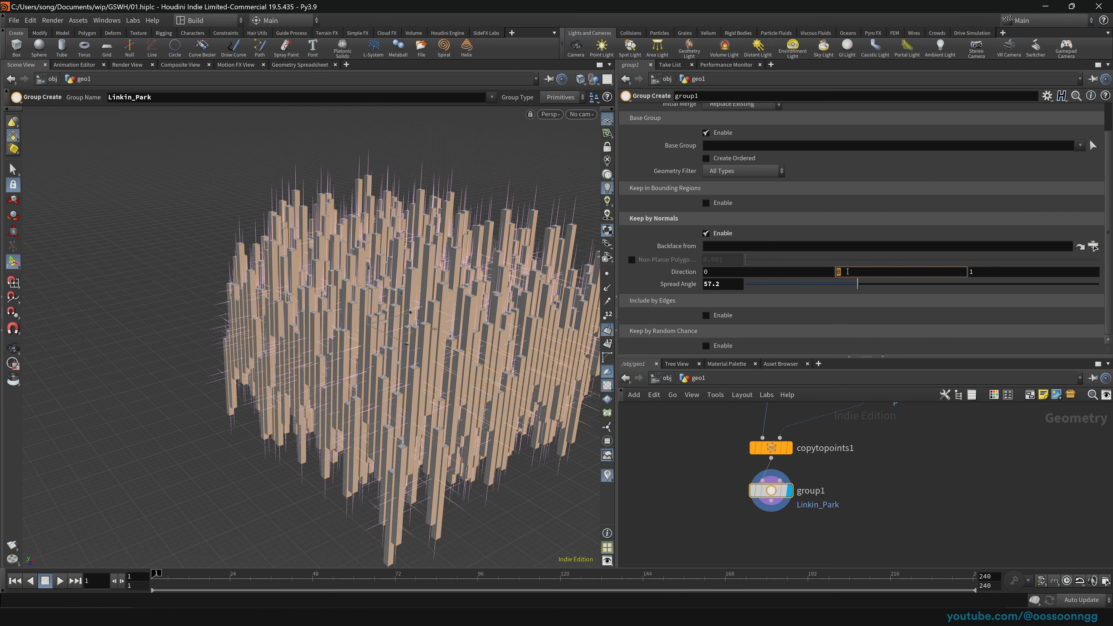
Step: Set the normal Direction to 0 1 0 and confirm only the tower tops are grouped
text(1)
key(Tab)
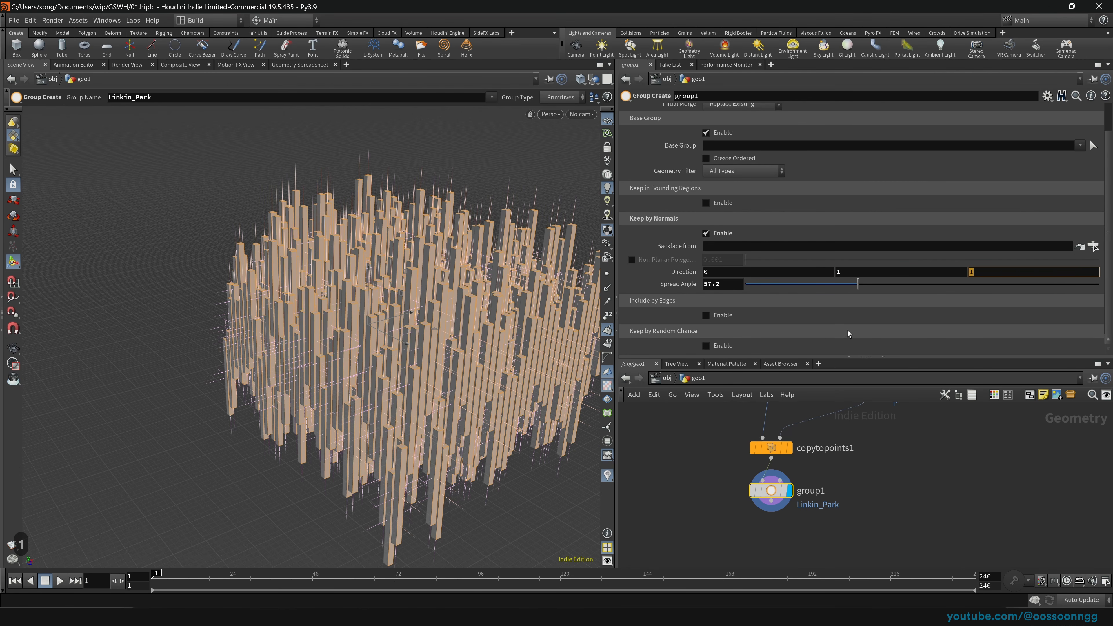
text(0)
key(Return)
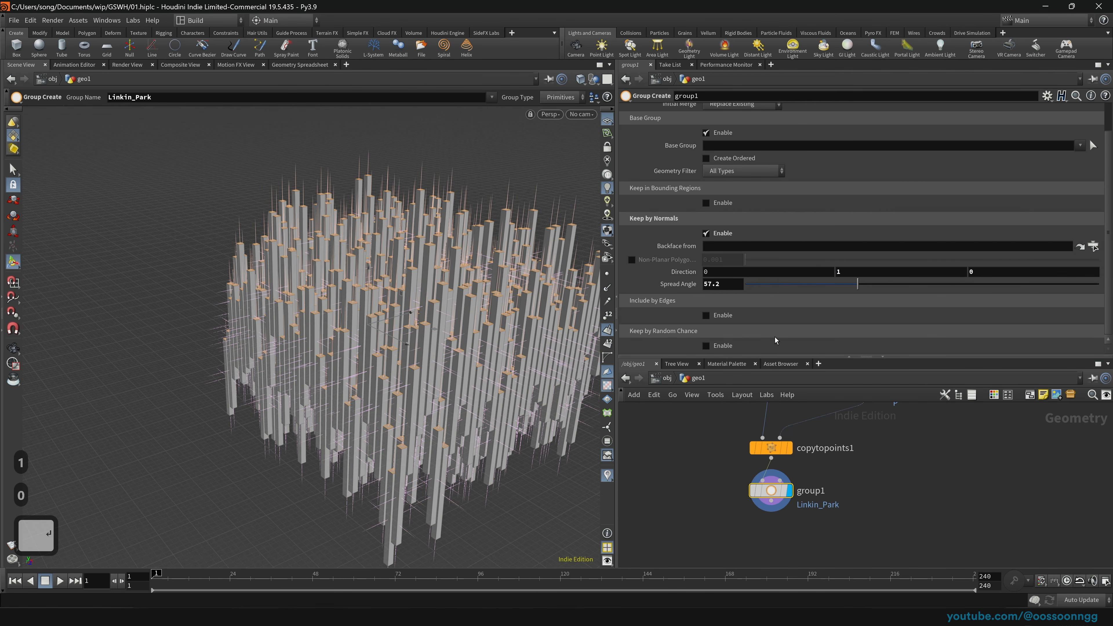
key(space)
drag(371, 379, 363, 347)
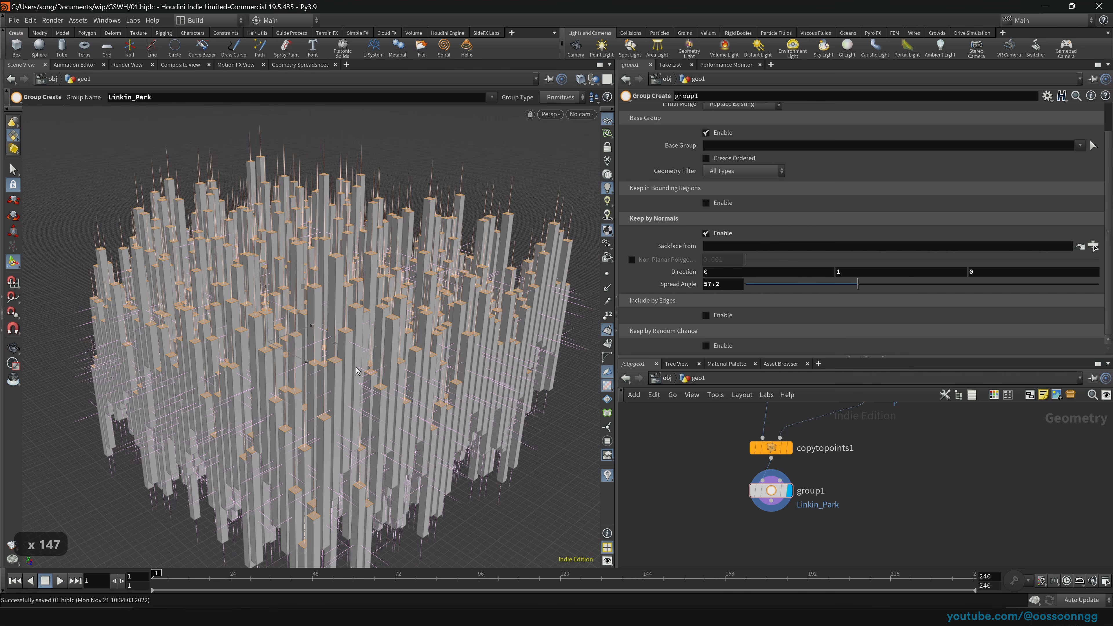
scroll(781, 207, up, 2)
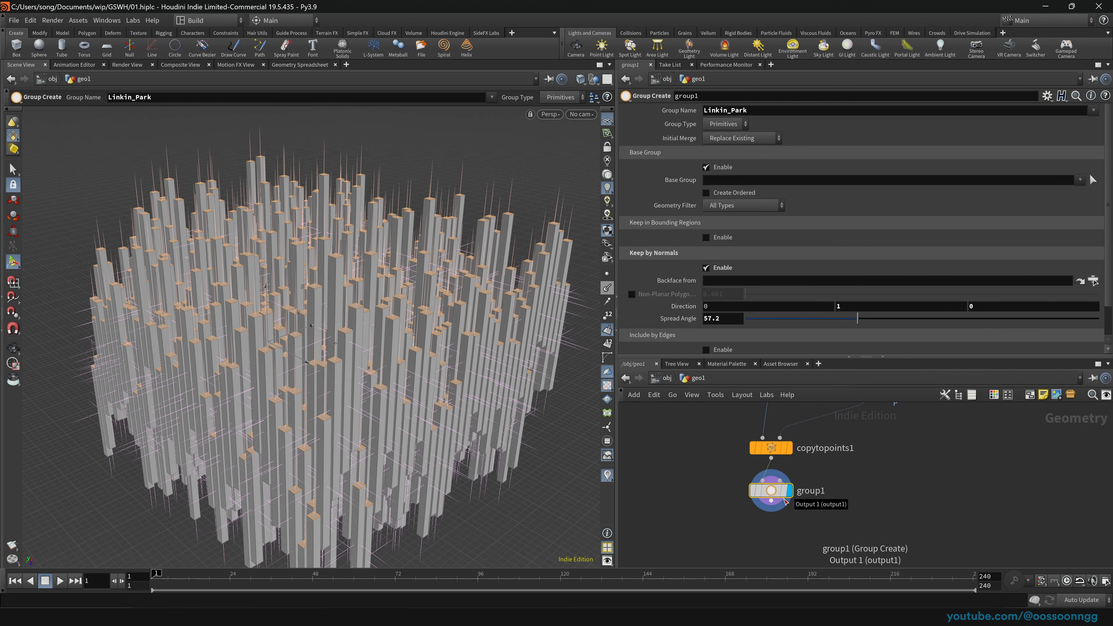
click(762, 495)
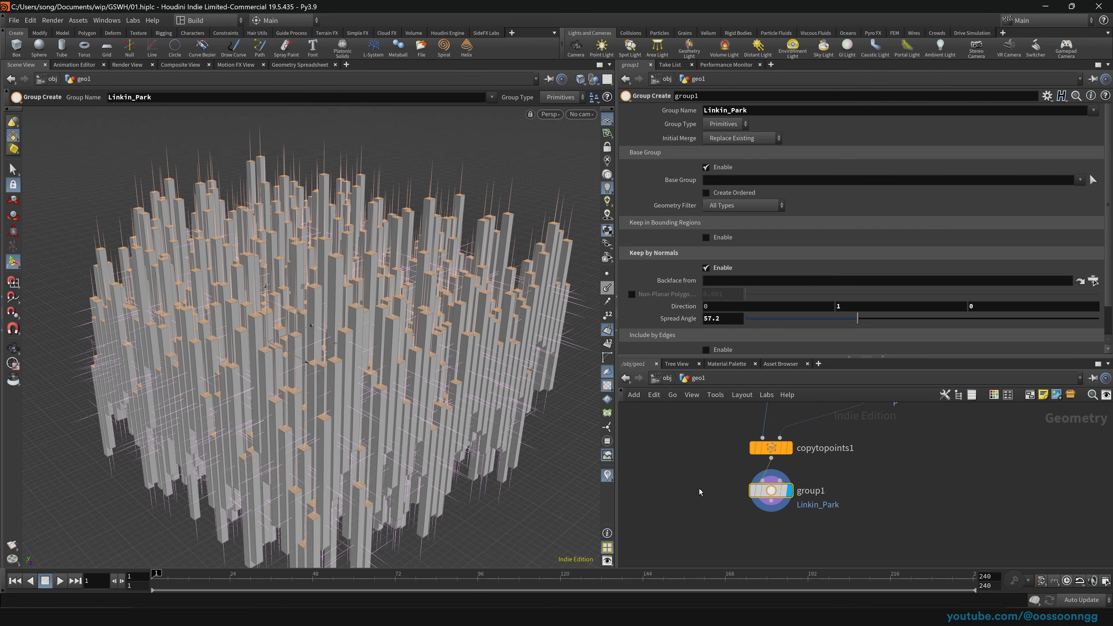
Step: Add blast1 with Group Linkin_Park and Delete Non Selected enabled
key(Tab)
text(b)
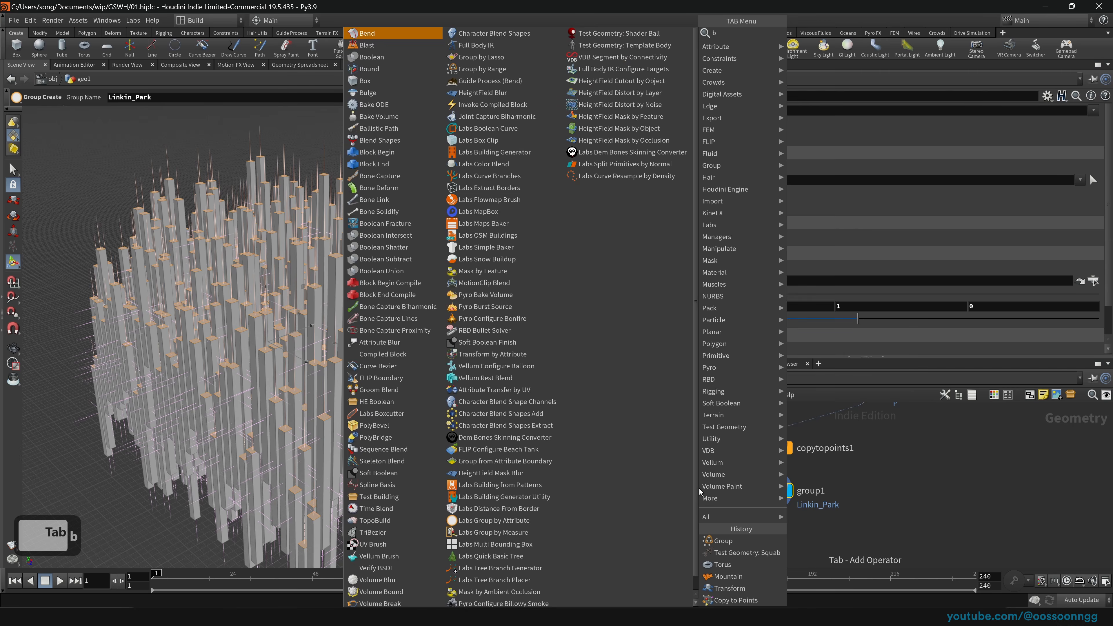
text(last)
key(Return)
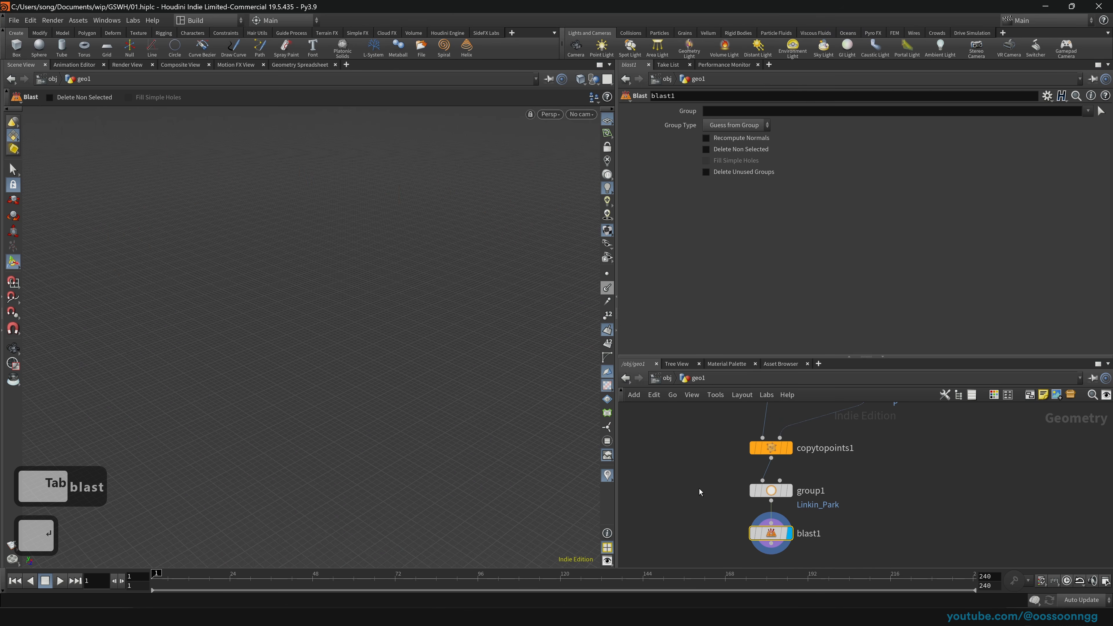
click(1086, 110)
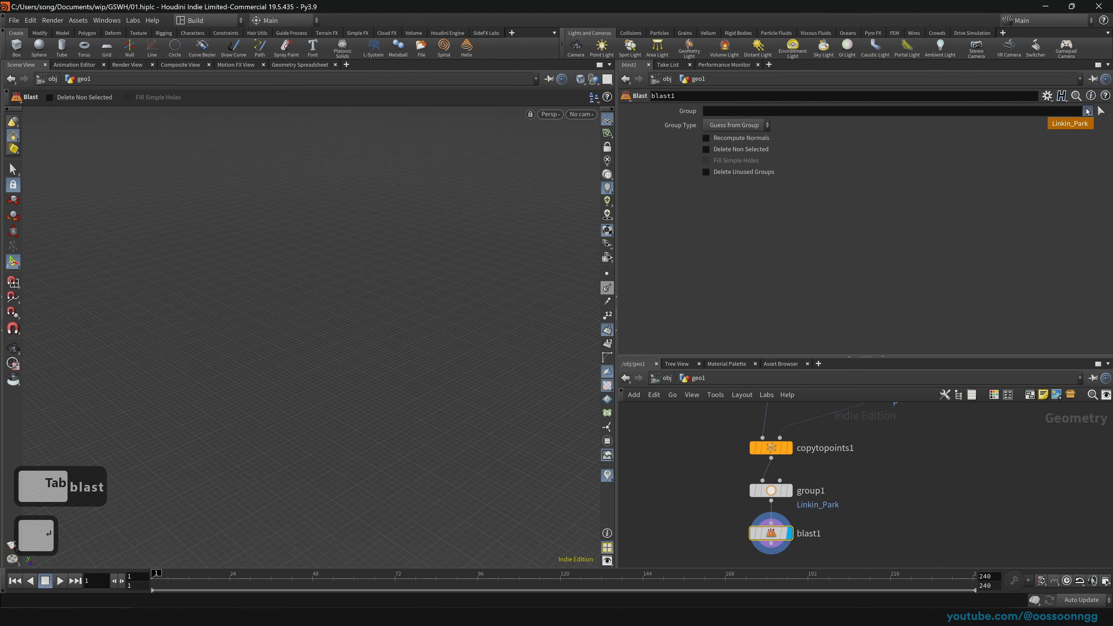
click(1085, 125)
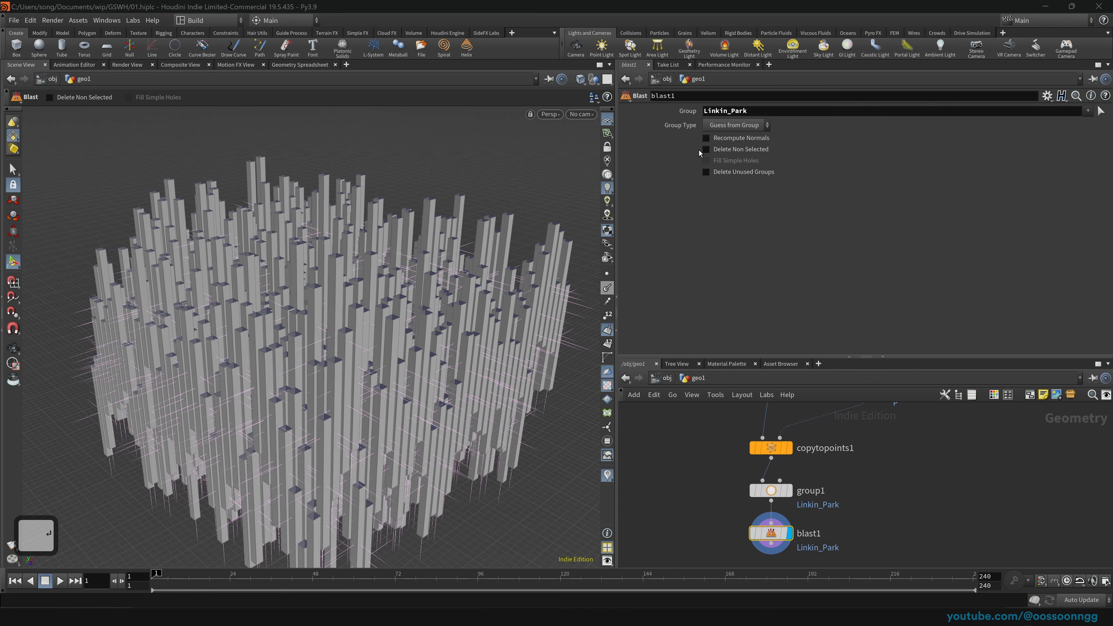
click(744, 152)
Step: Hide the primitive normals and orbit around the remaining flat squares
click(648, 462)
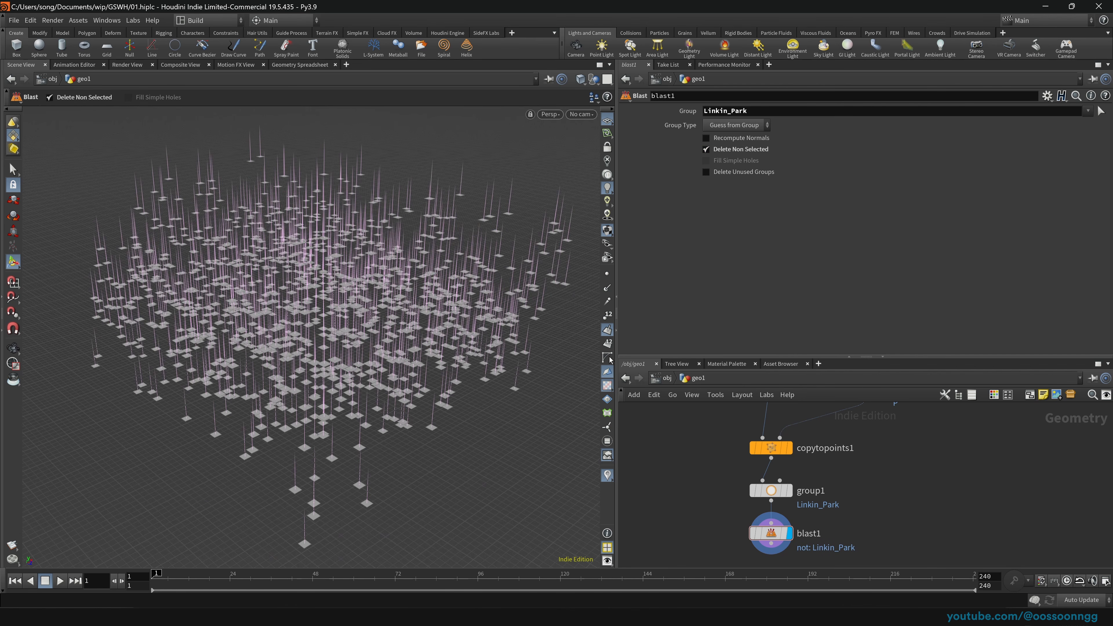
click(607, 330)
key(space)
drag(385, 416, 408, 342)
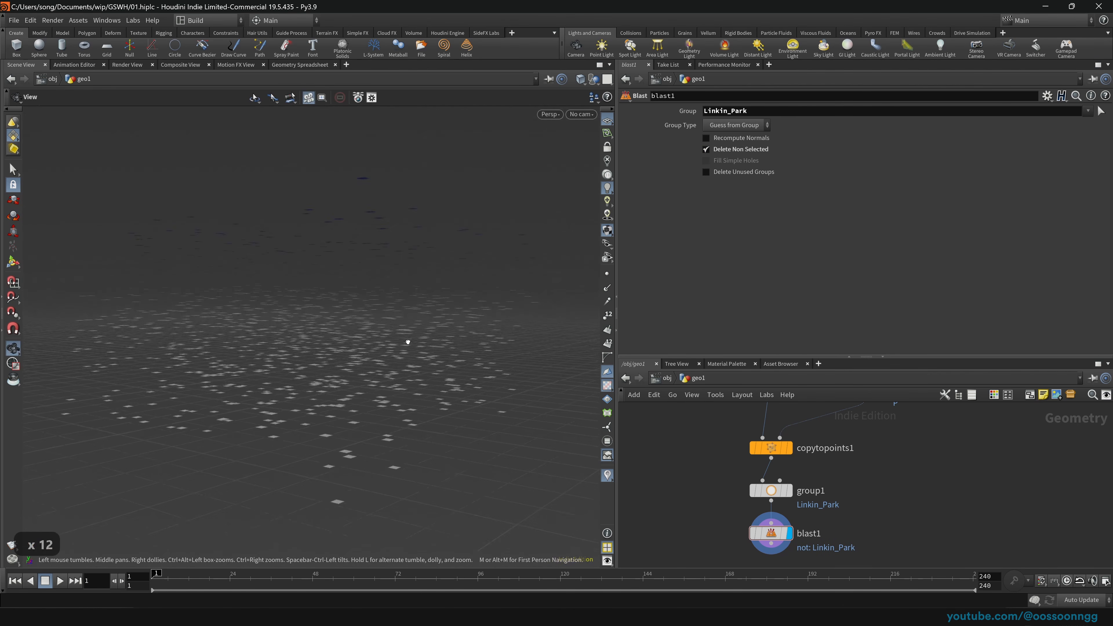
scroll(408, 342, up, 20)
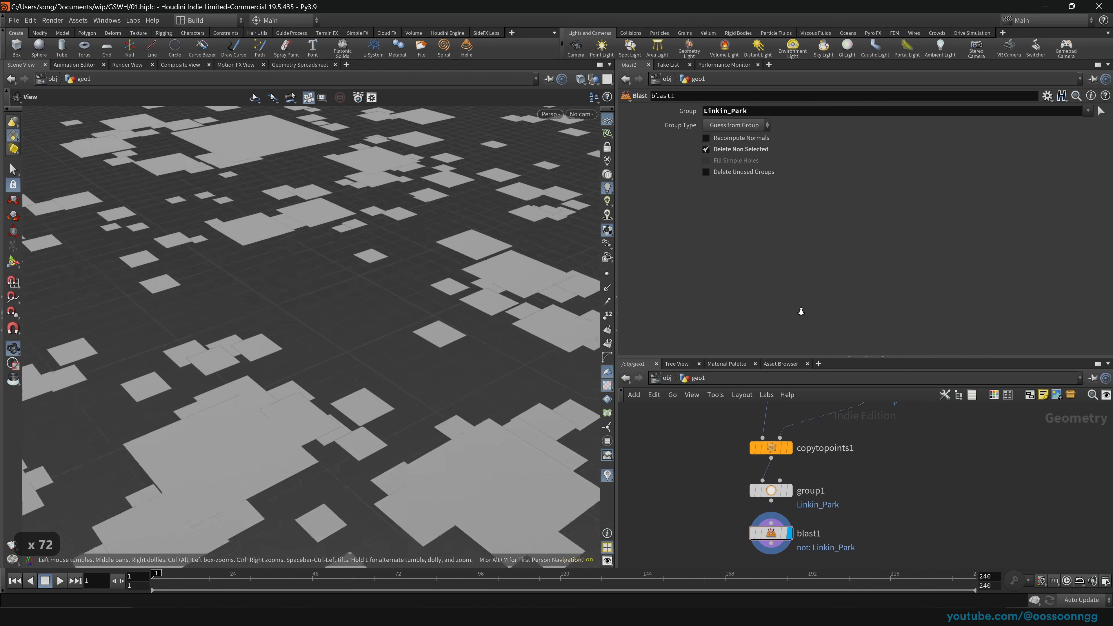
scroll(303, 326, down, 20)
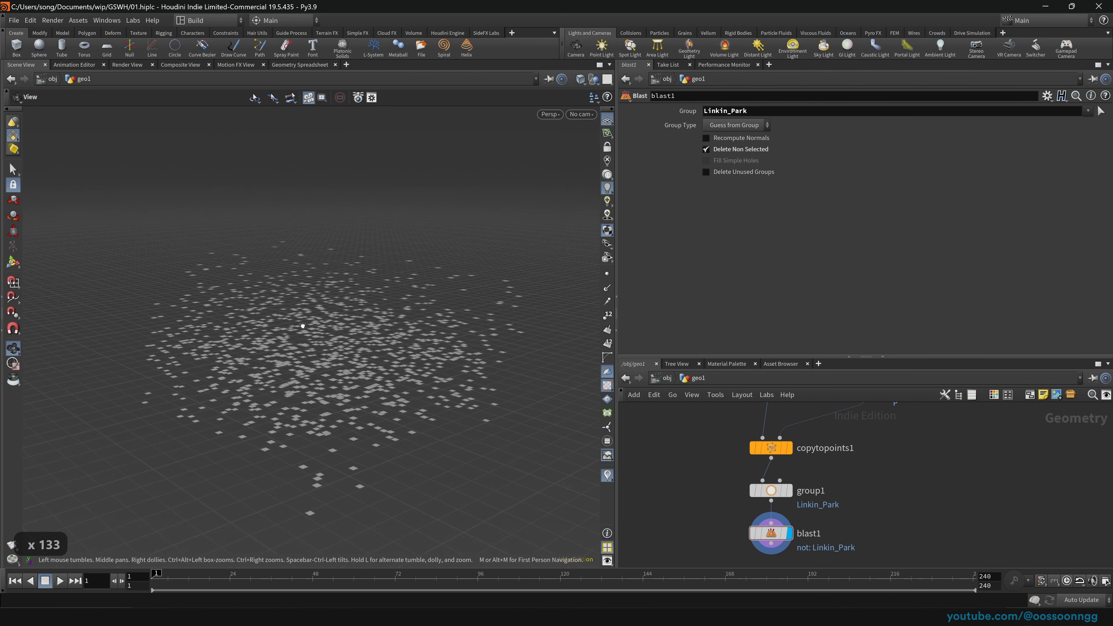
drag(363, 341, 402, 340)
drag(339, 356, 378, 388)
Step: Move blast1 to the left of group1 and begin searching for a wire node
drag(776, 534, 675, 521)
middle_drag(832, 544, 901, 490)
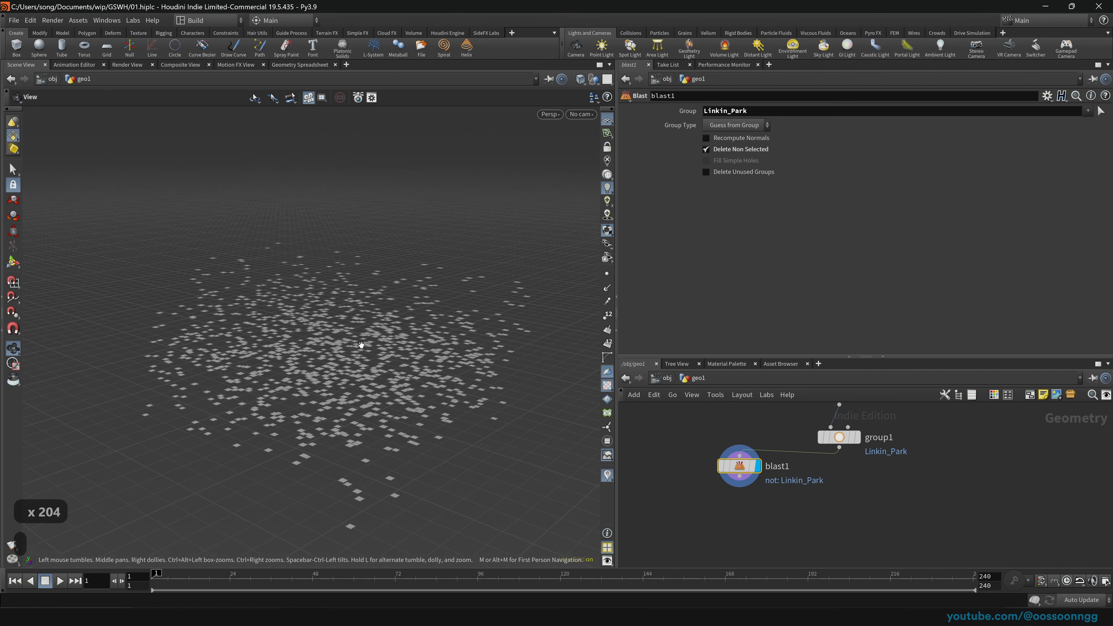
drag(361, 345, 353, 355)
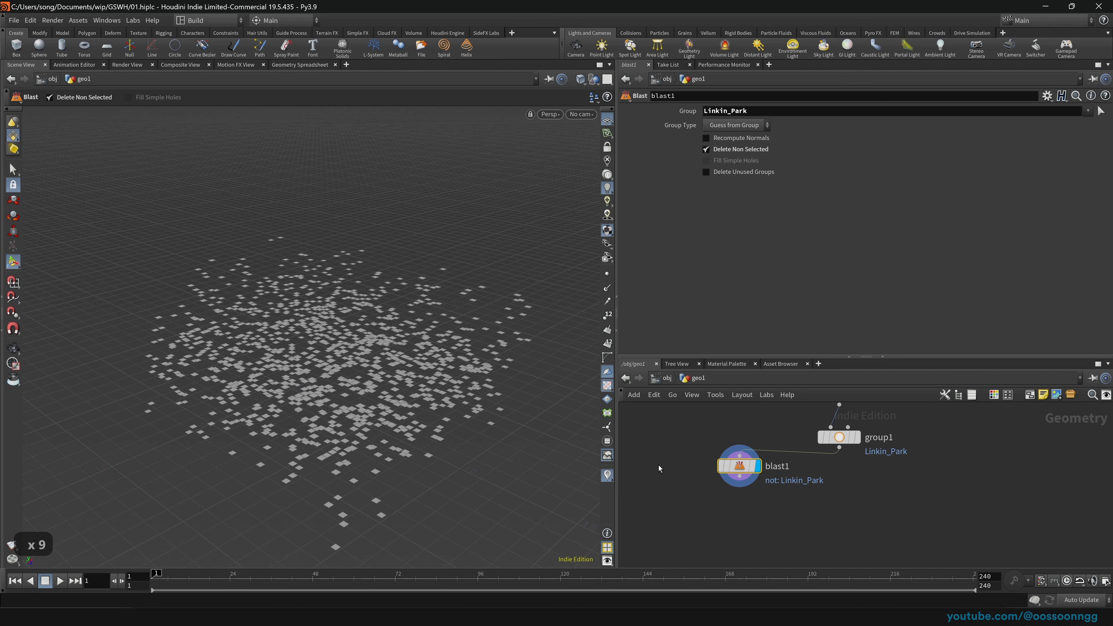
key(Tab)
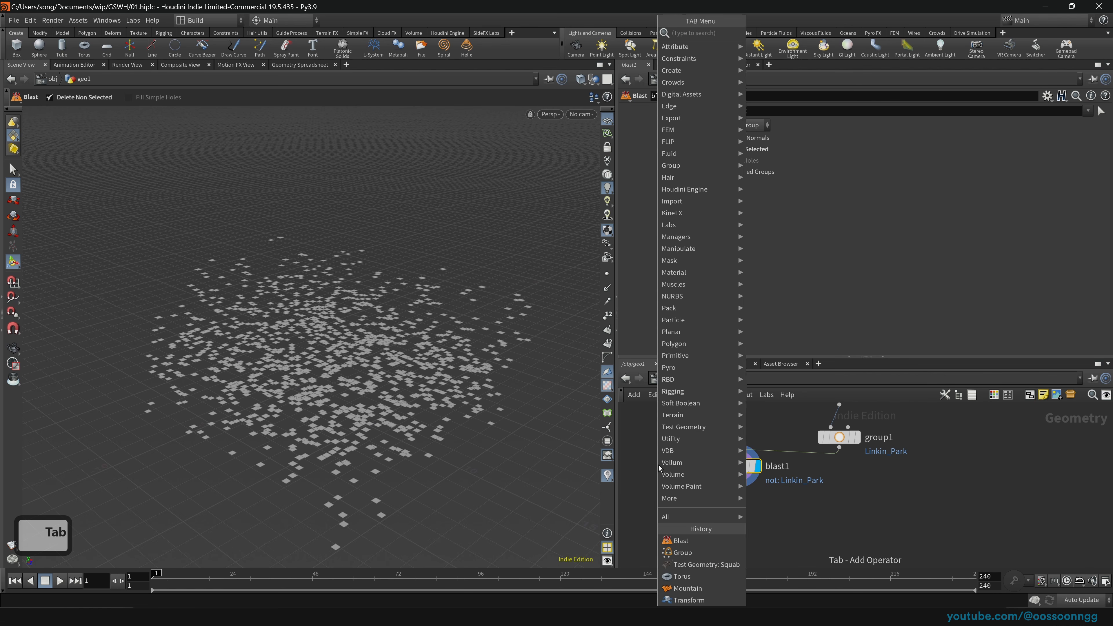
text(wire)
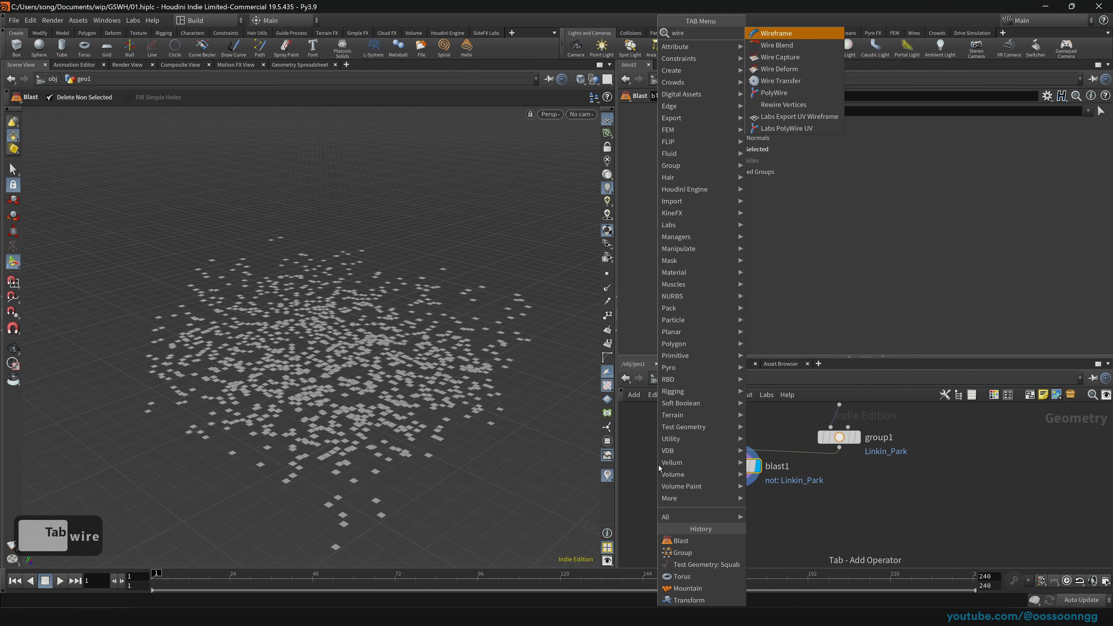
Step: Search 'pwi' and add a PolyWire node, polywire1, below blast1
key(Down)
key(Down)
key(Down)
key(Down)
key(Down)
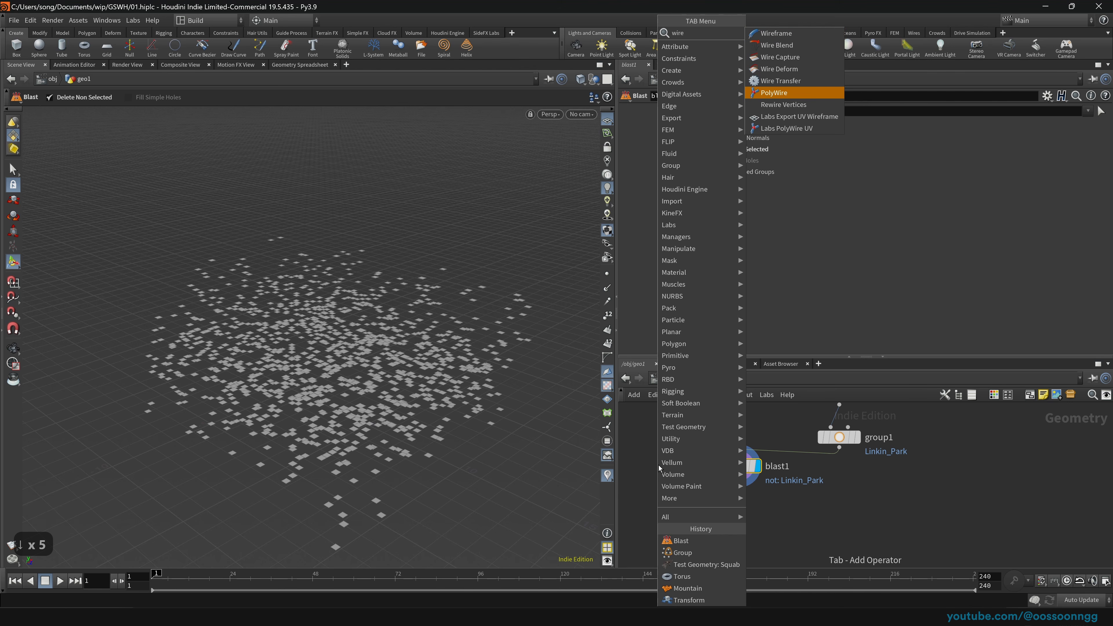
key(BackSpace)
key(BackSpace)
key(BackSpace)
key(BackSpace)
key(BackSpace)
key(BackSpace)
key(BackSpace)
key(BackSpace)
key(BackSpace)
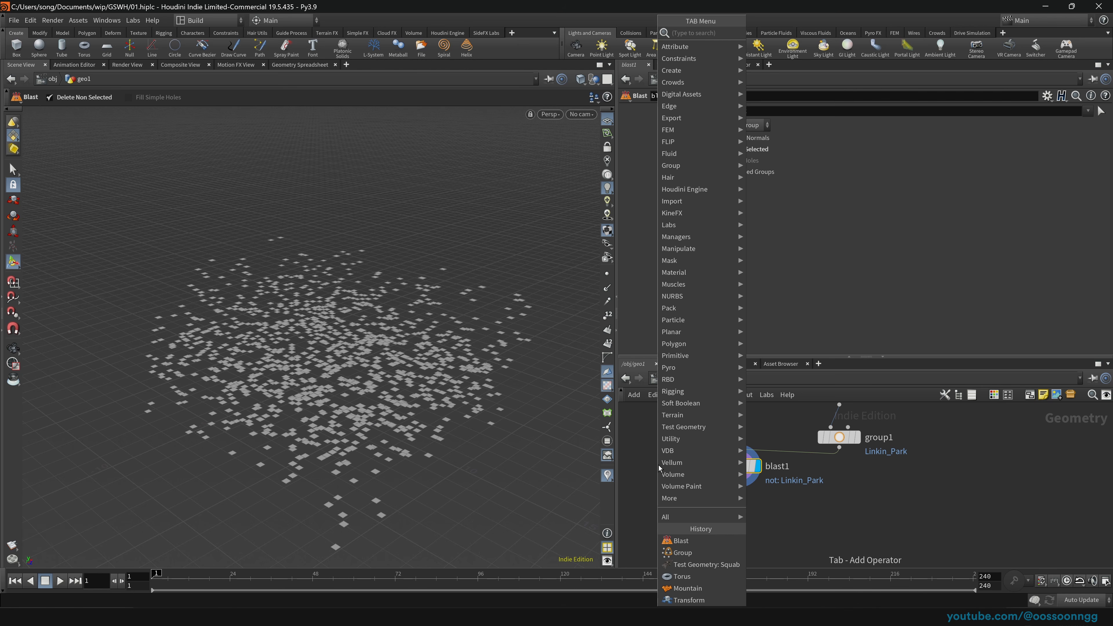
text(pwi)
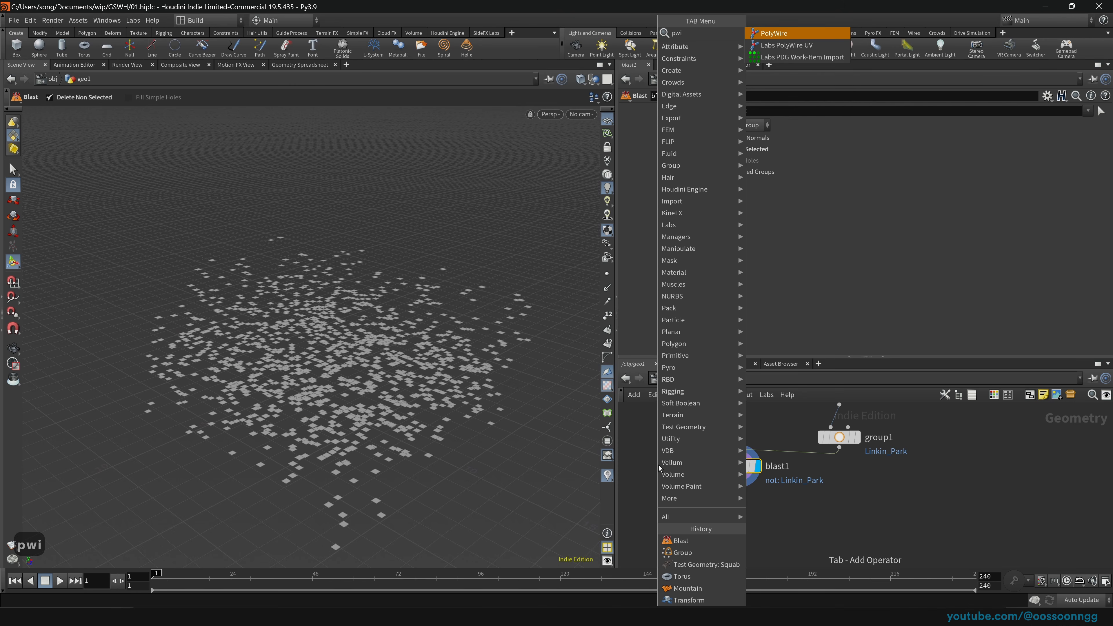
key(Return)
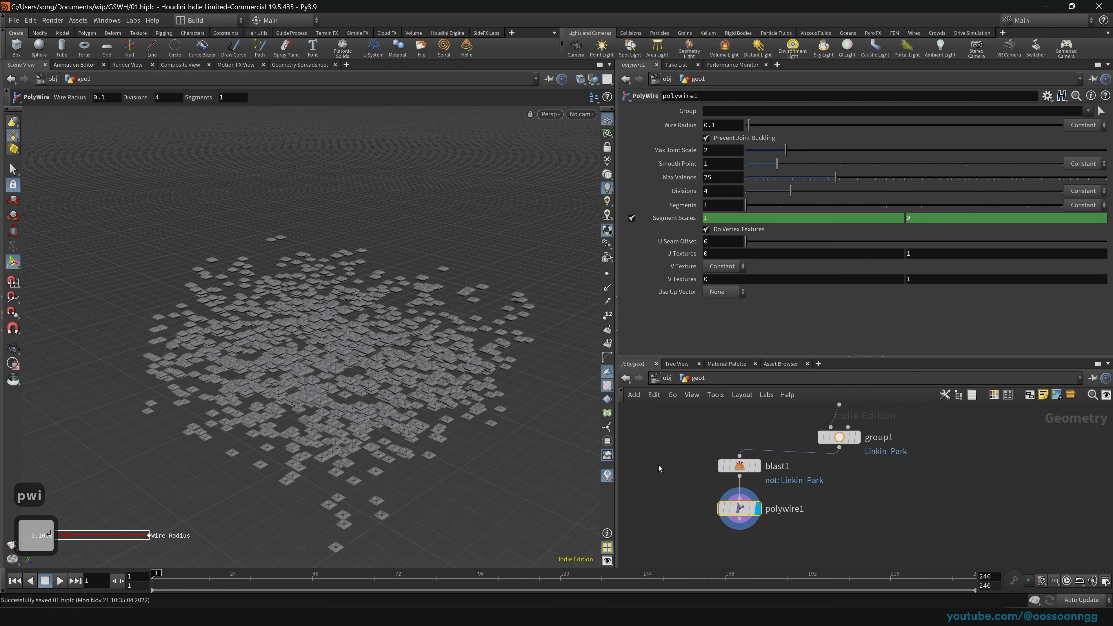
Step: Set polywire1's Wire Radius to 0.01
key(Escape)
scroll(427, 380, up, 20)
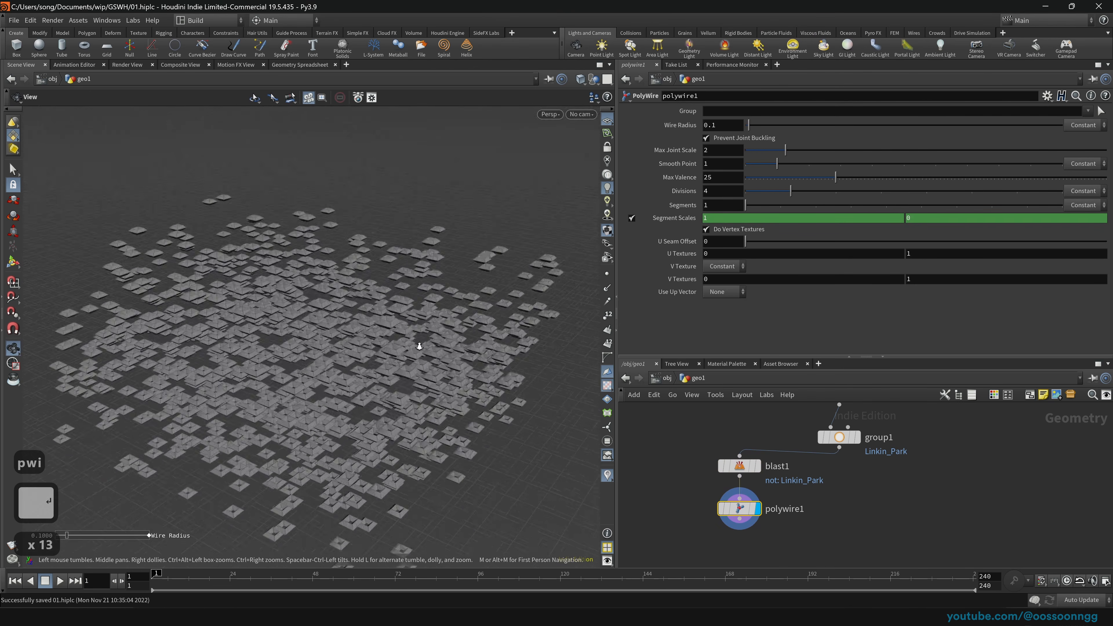
scroll(401, 356, up, 20)
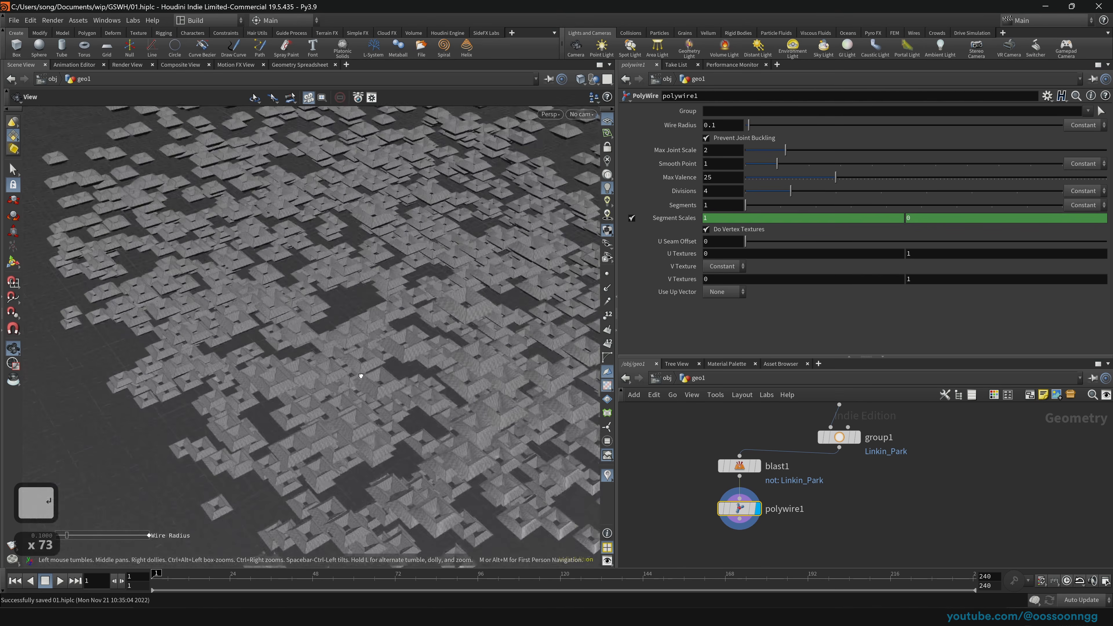
key(Return)
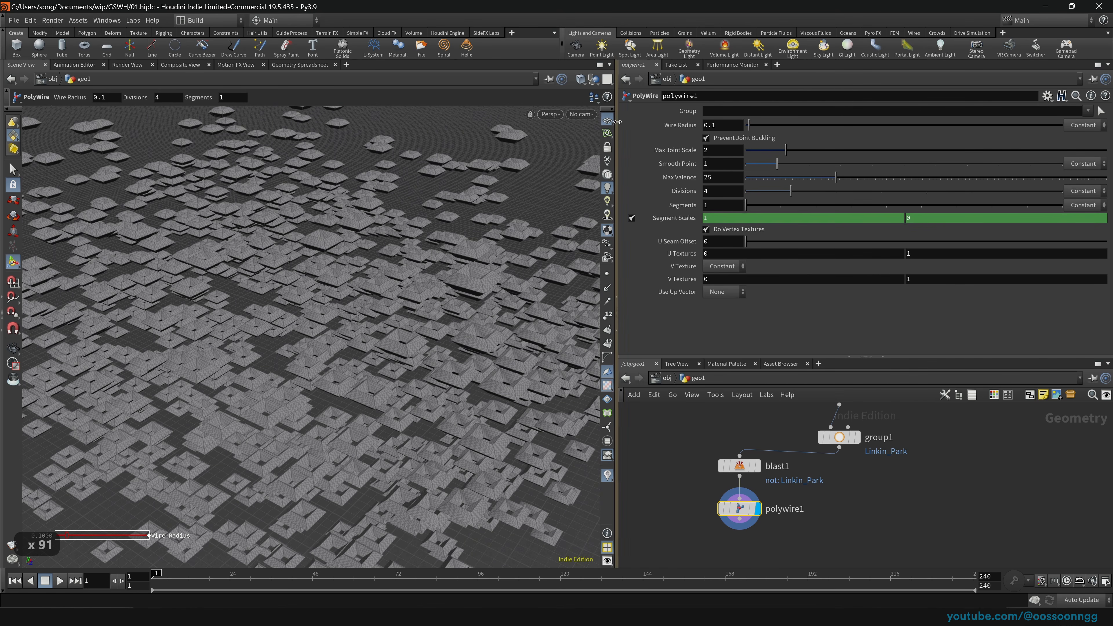
middle_drag(722, 126, 673, 139)
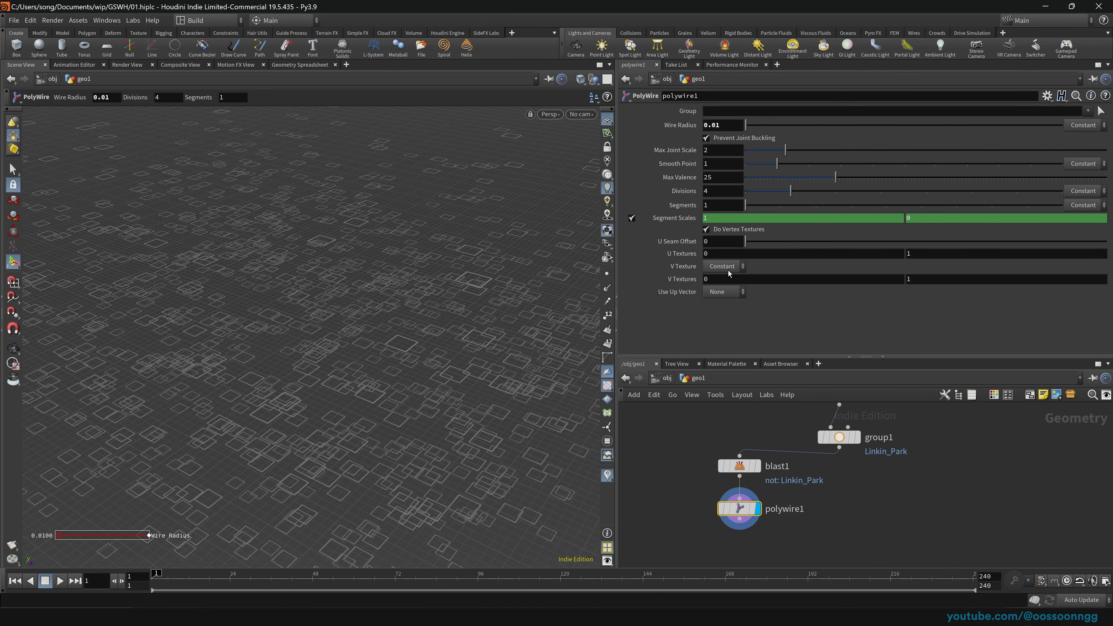
scroll(368, 337, up, 20)
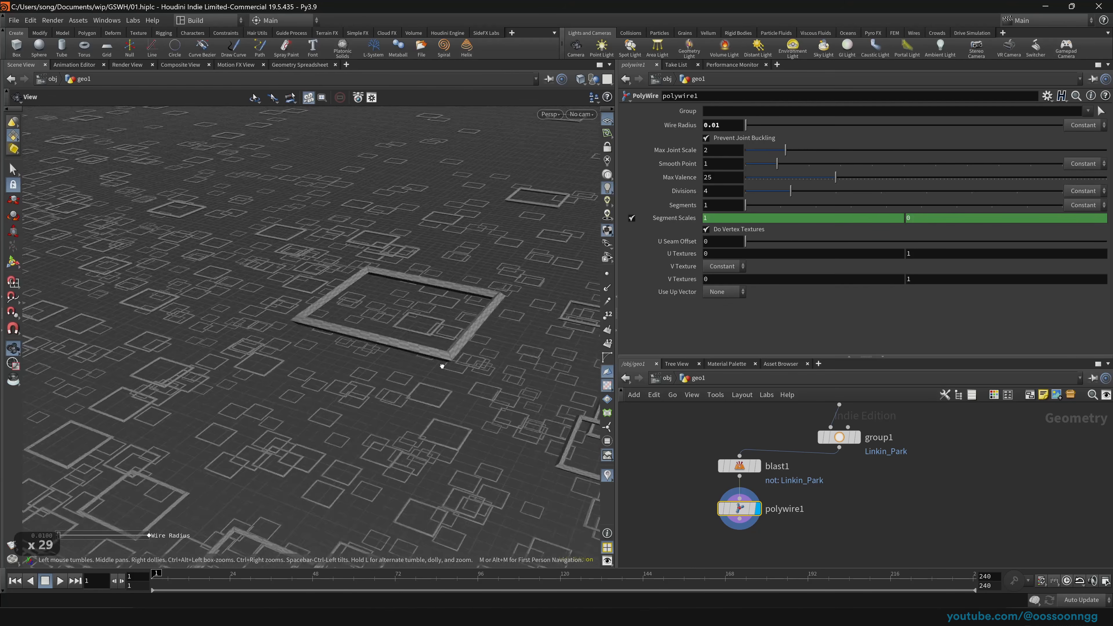
scroll(461, 330, down, 20)
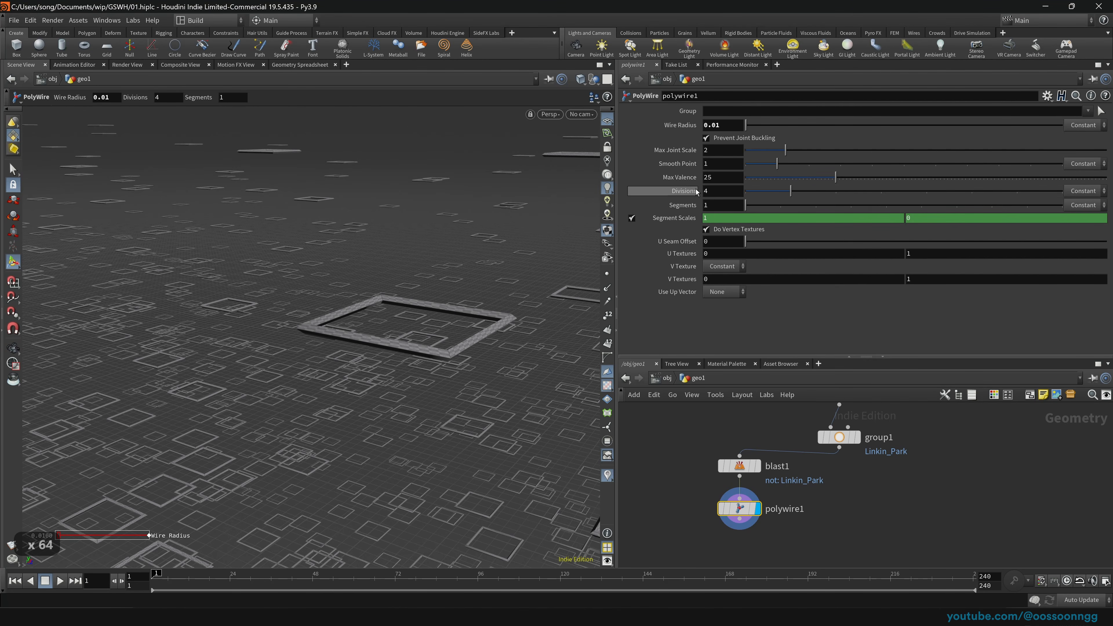
Step: Raise Divisions to 10 and inspect the rounded tubes on the big square
drag(790, 192, 1065, 205)
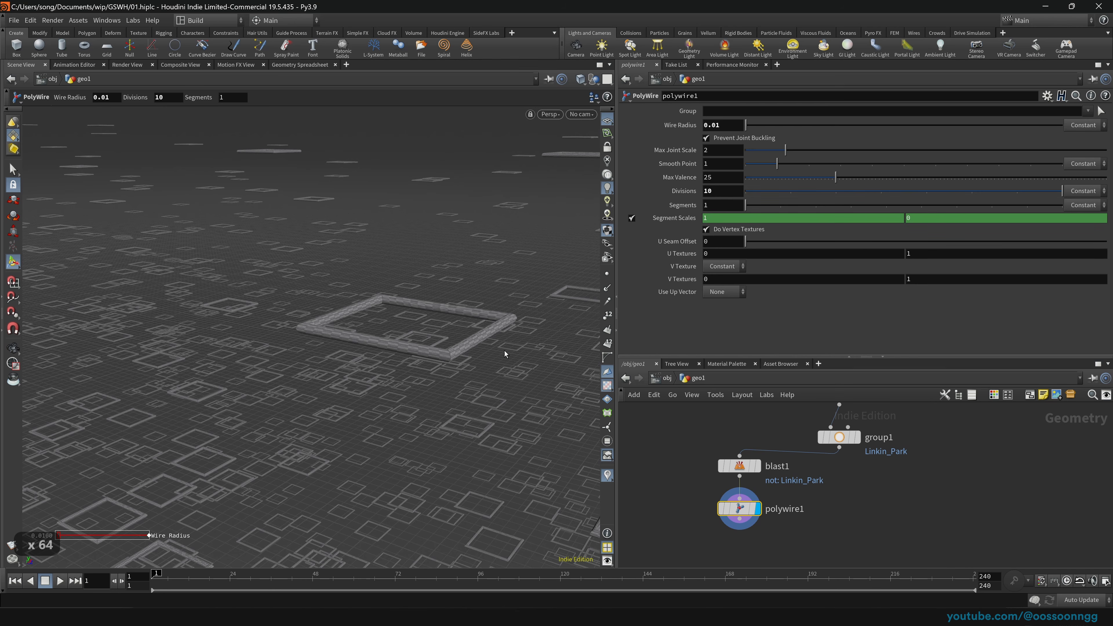
scroll(504, 346, up, 11)
scroll(533, 318, down, 20)
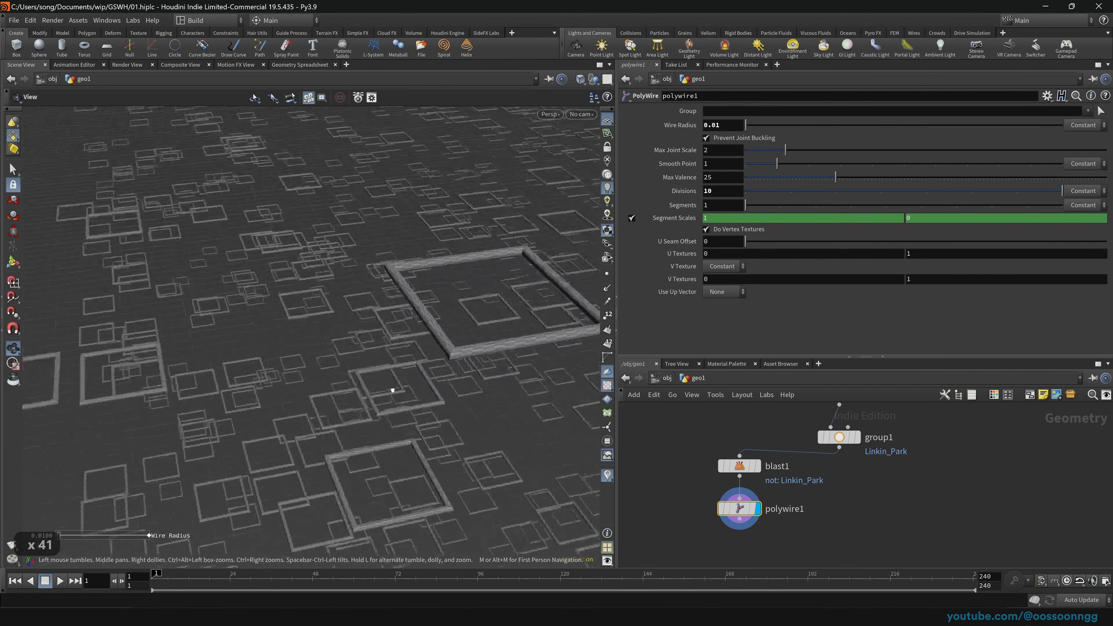
drag(386, 367, 430, 335)
right_drag(429, 335, 726, 341)
drag(441, 370, 473, 366)
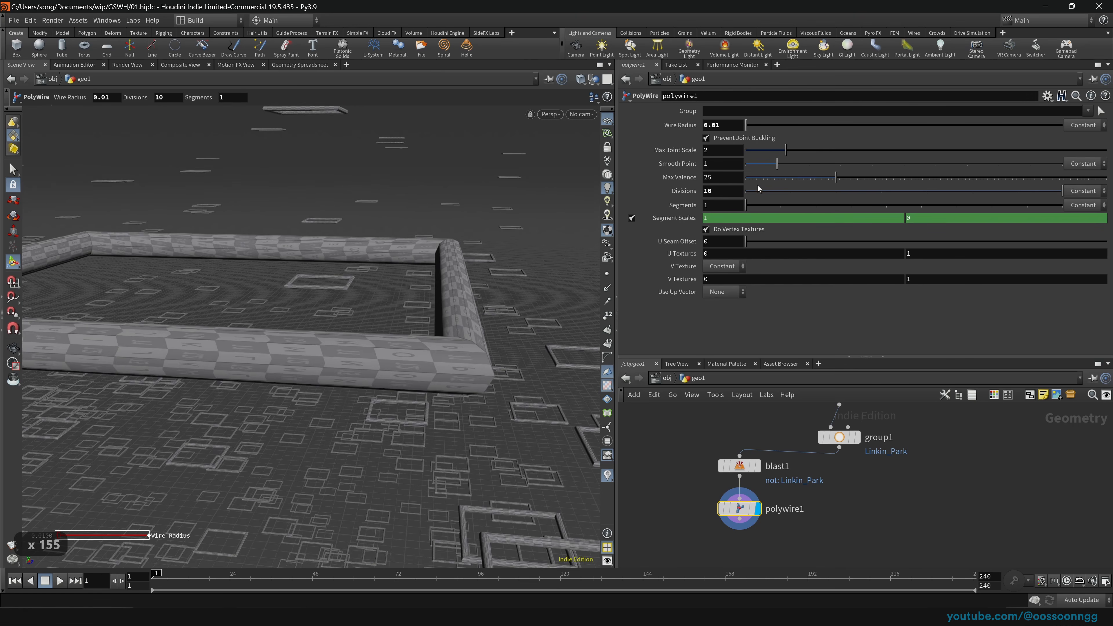
drag(763, 192, 811, 205)
drag(482, 309, 414, 313)
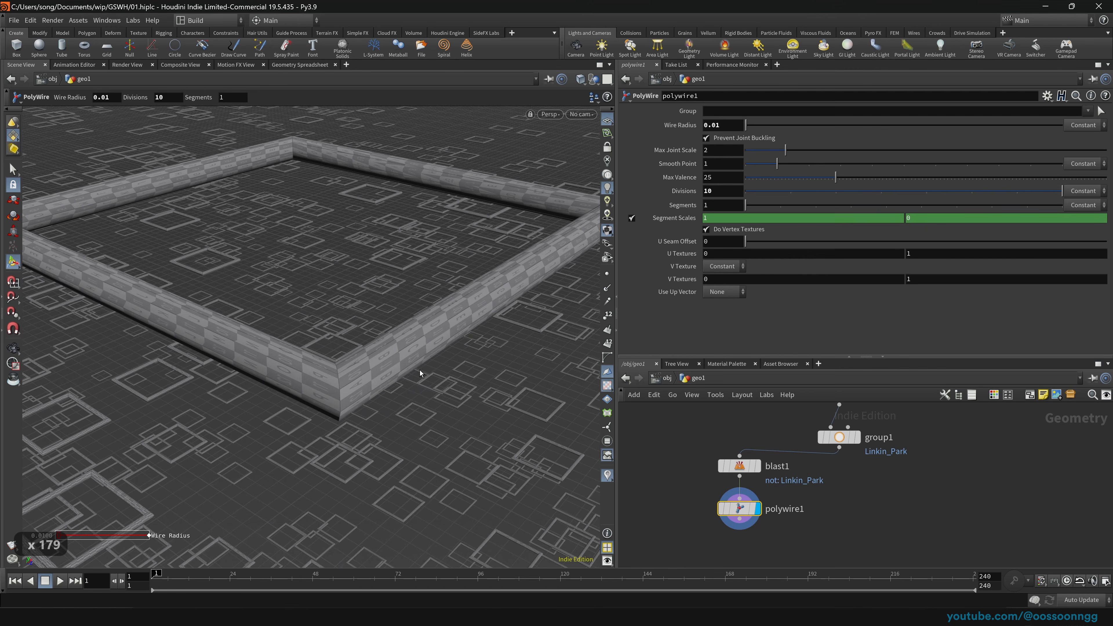
Step: Pull the view far back to see all the thin wire squares at a low angle
key(space)
right_drag(459, 342, 215, 372)
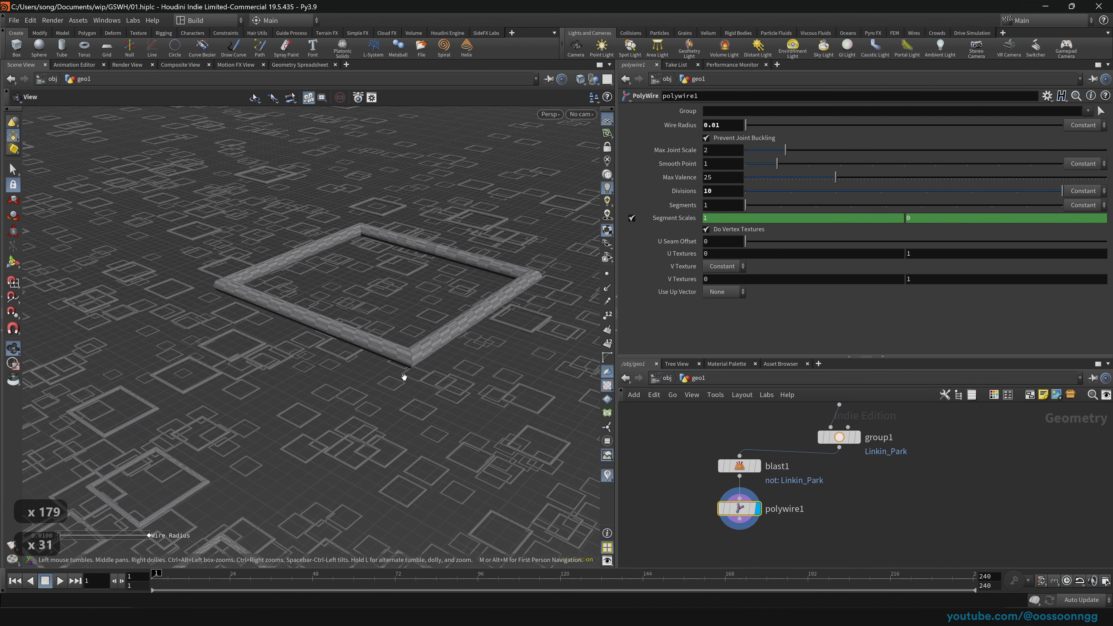
right_drag(433, 368, 215, 398)
drag(377, 412, 407, 371)
right_drag(408, 370, 245, 398)
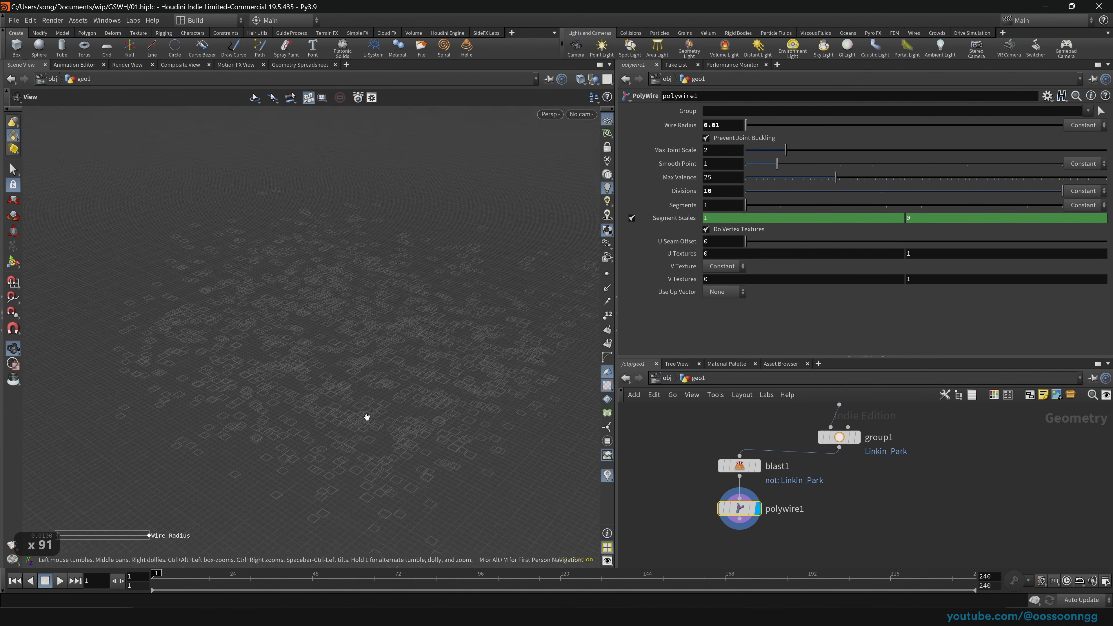
drag(365, 418, 484, 447)
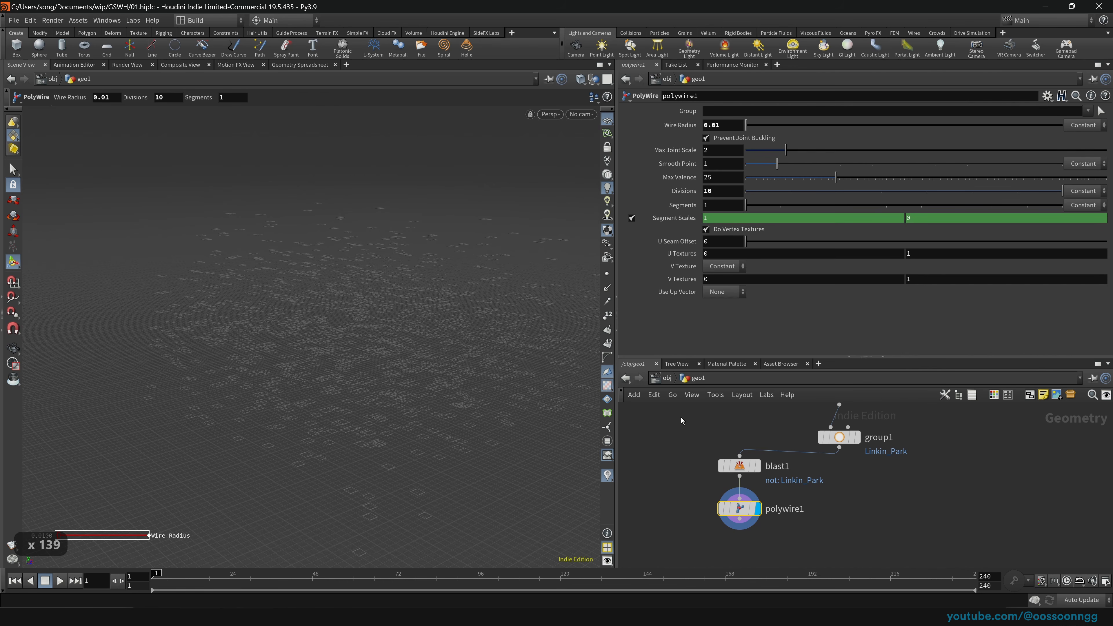
middle_drag(908, 489, 844, 507)
scroll(845, 506, down, 1)
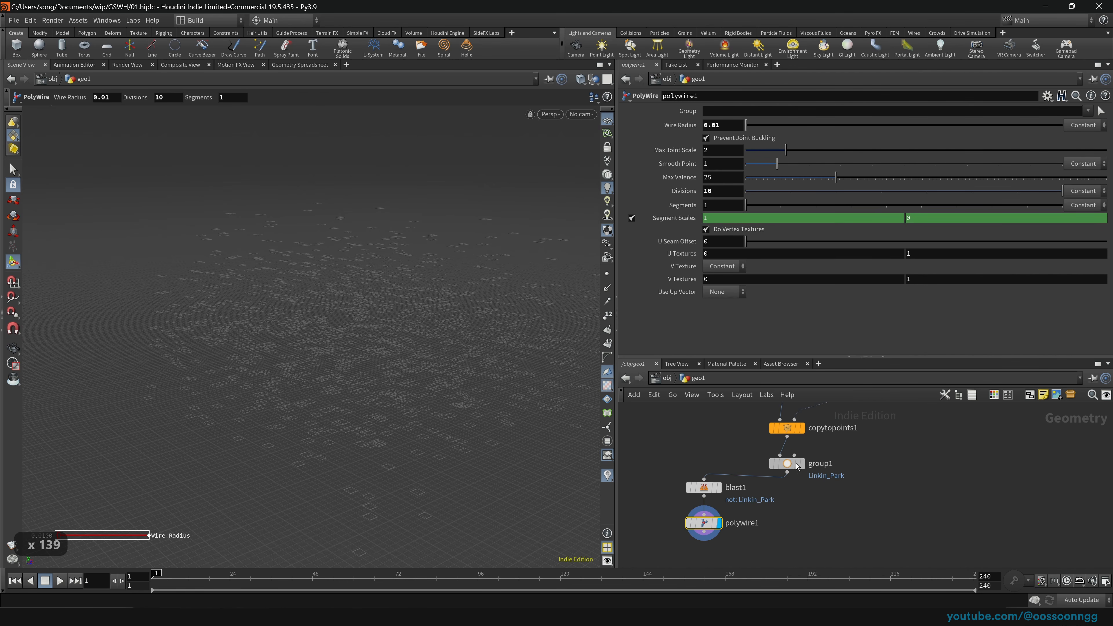
Step: Shift group1 right and toggle the display between group1's boxes and the polywire result
drag(793, 460, 822, 462)
click(853, 466)
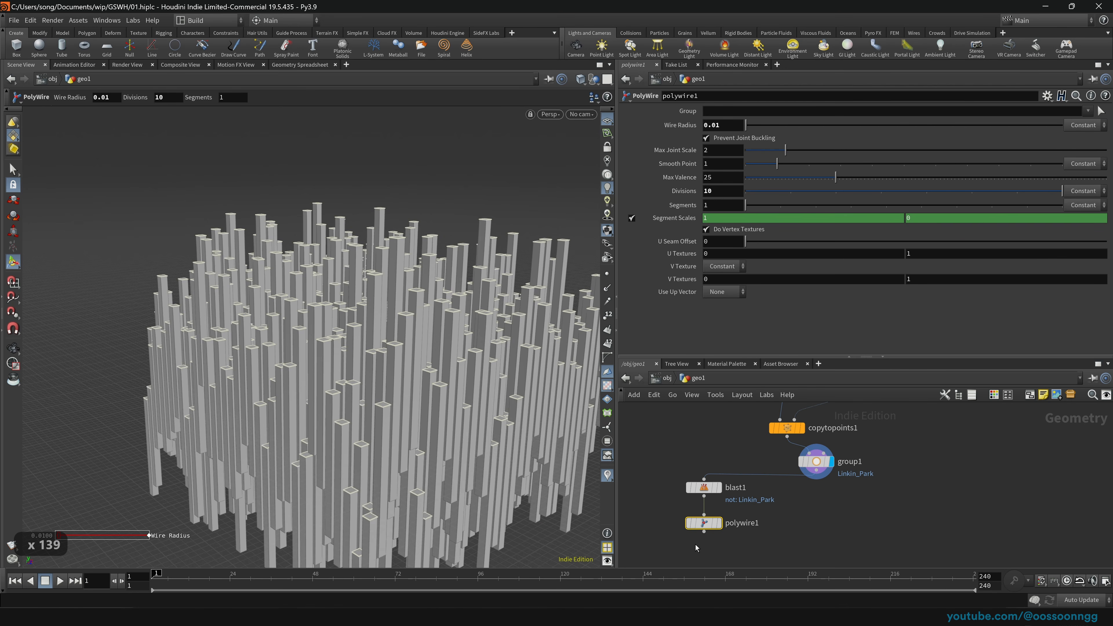
click(719, 523)
click(829, 461)
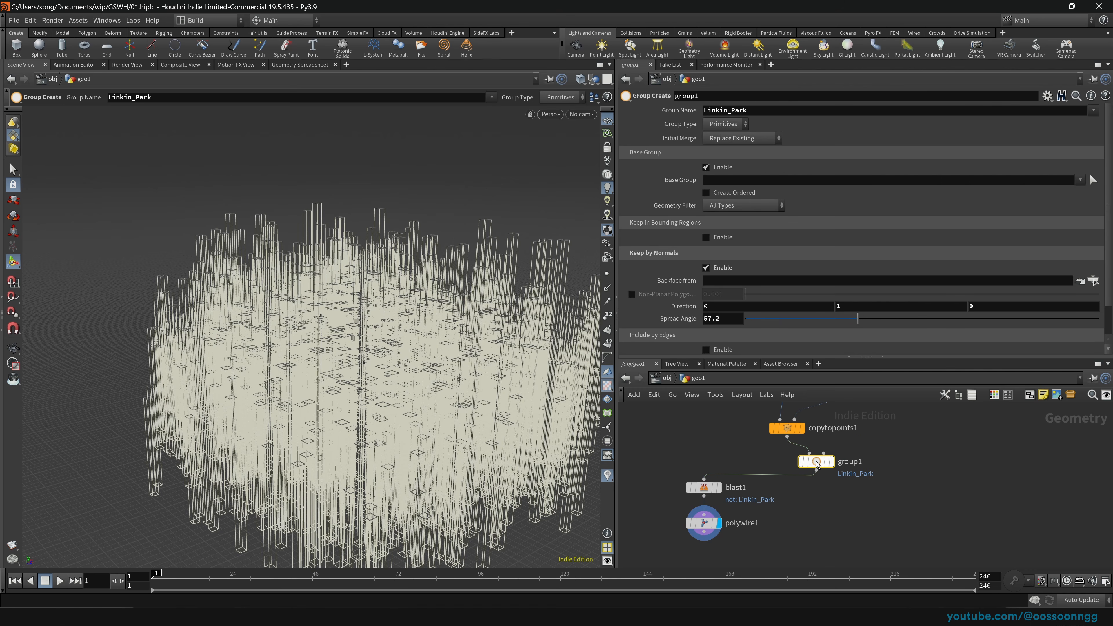
middle_drag(885, 517, 875, 492)
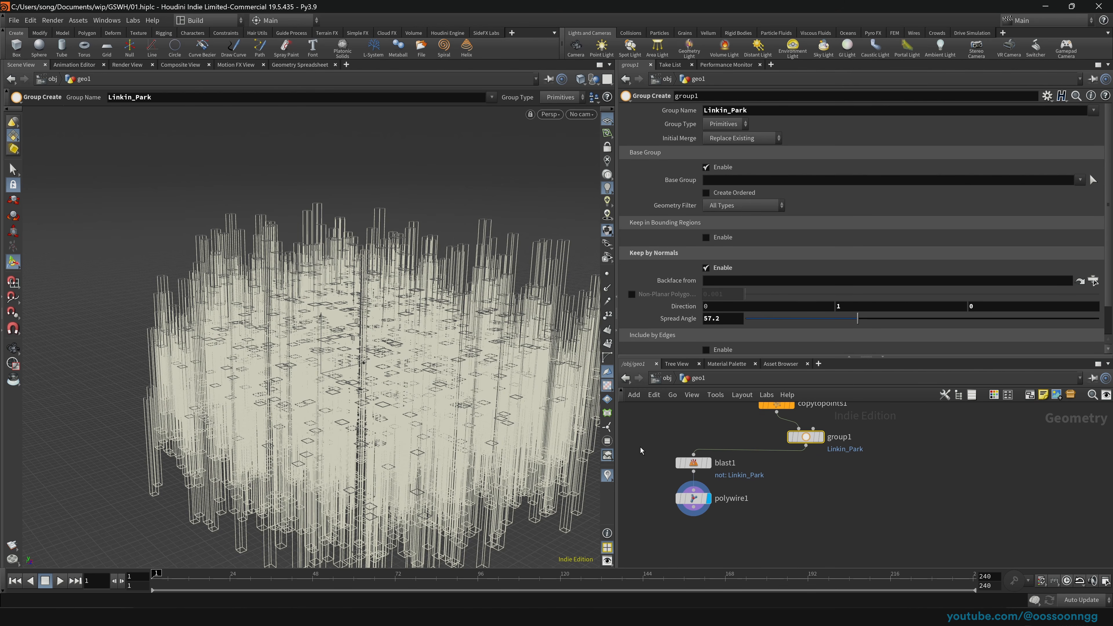
Step: Move blast1 up-left, polywire1 directly beneath it, and group1 down-right
click(692, 463)
middle_drag(740, 485, 775, 516)
drag(727, 494, 709, 453)
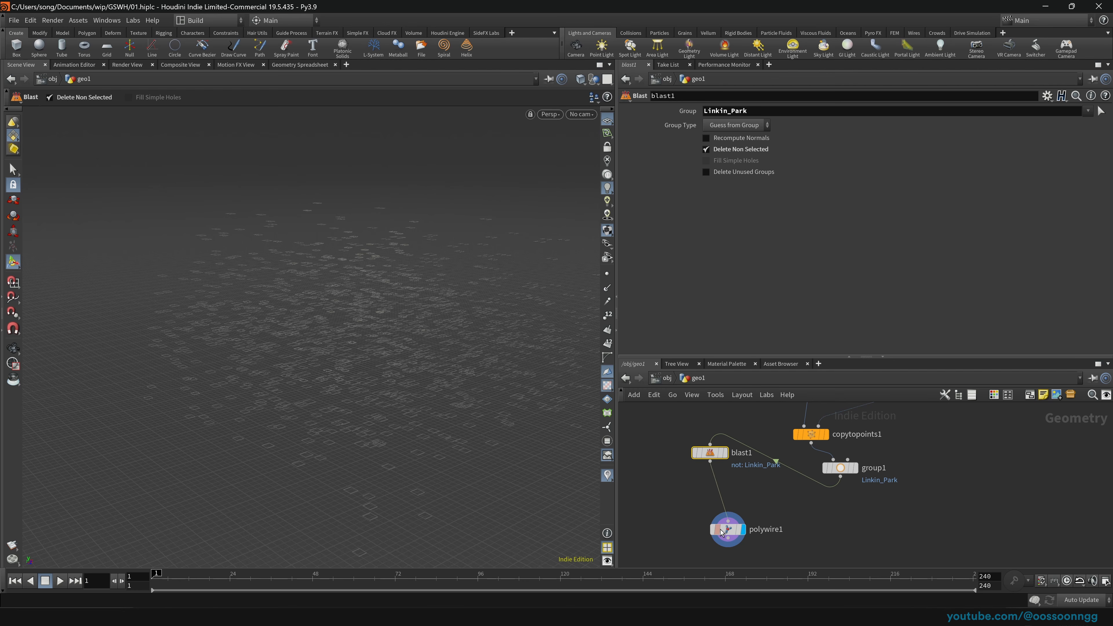
drag(722, 532, 705, 502)
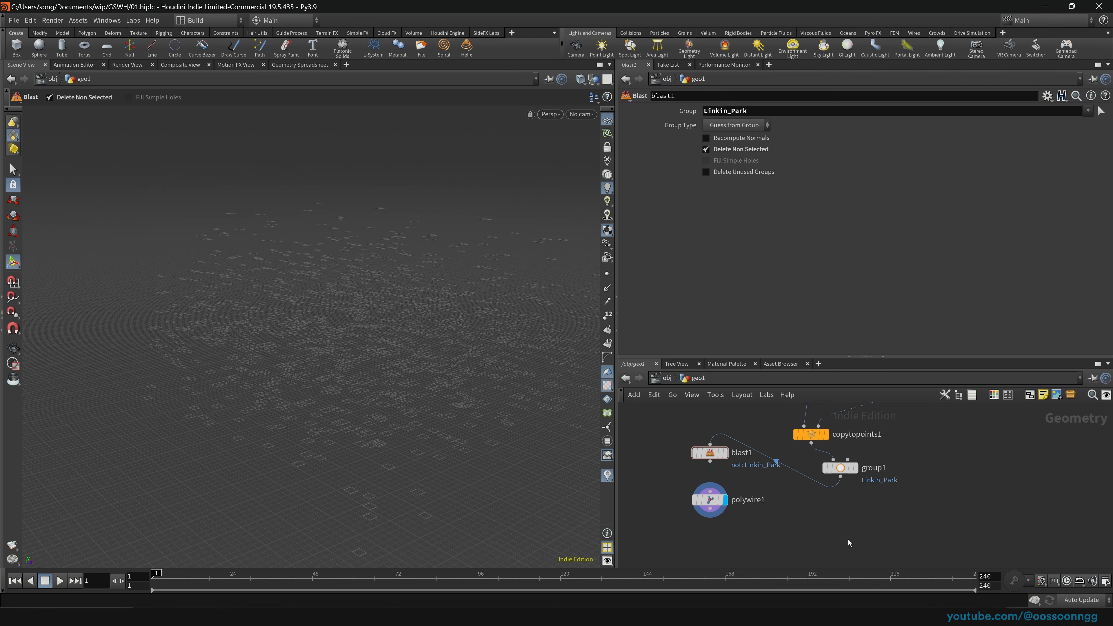
drag(838, 468, 867, 489)
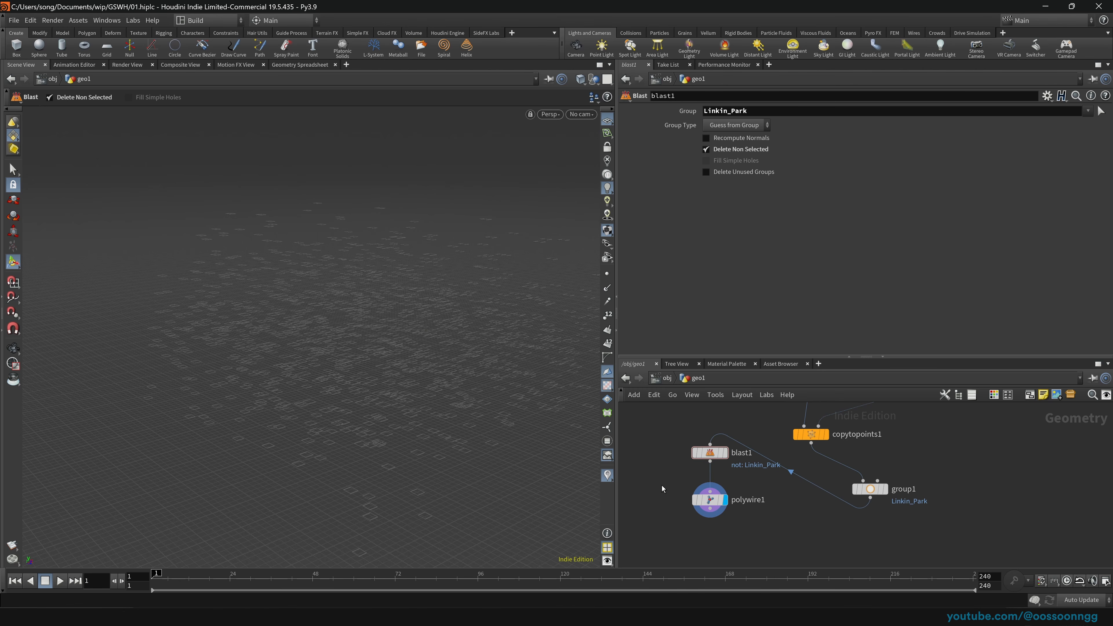
Step: Save the scene, then add merge1 fed by polywire1 and group1 and display it
key(ctrl+s)
key(Tab)
text(merge)
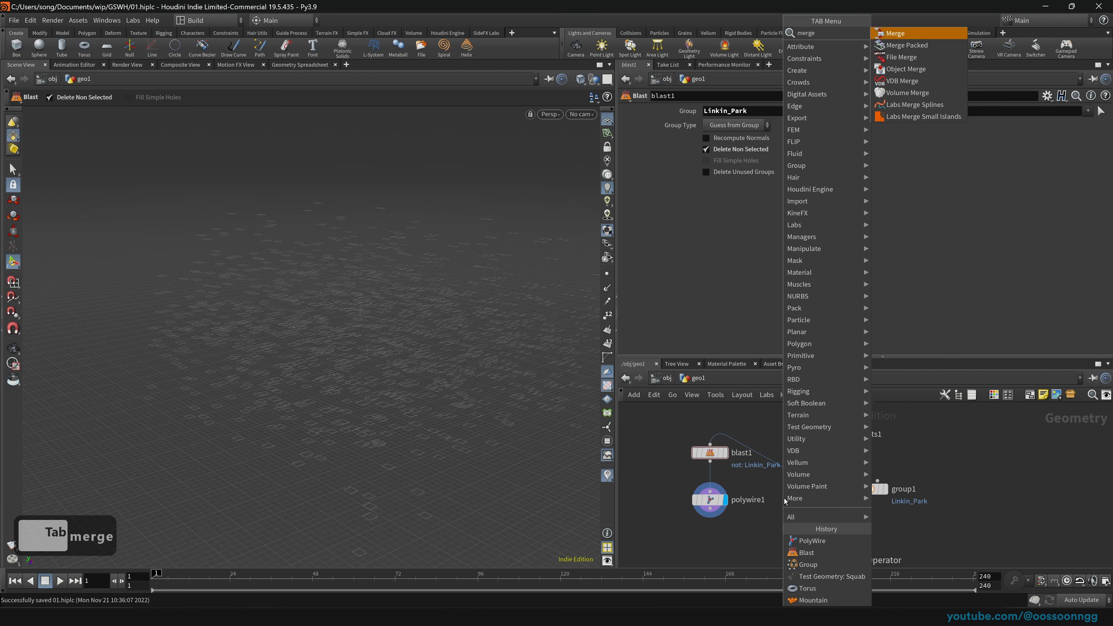
key(Return)
click(826, 532)
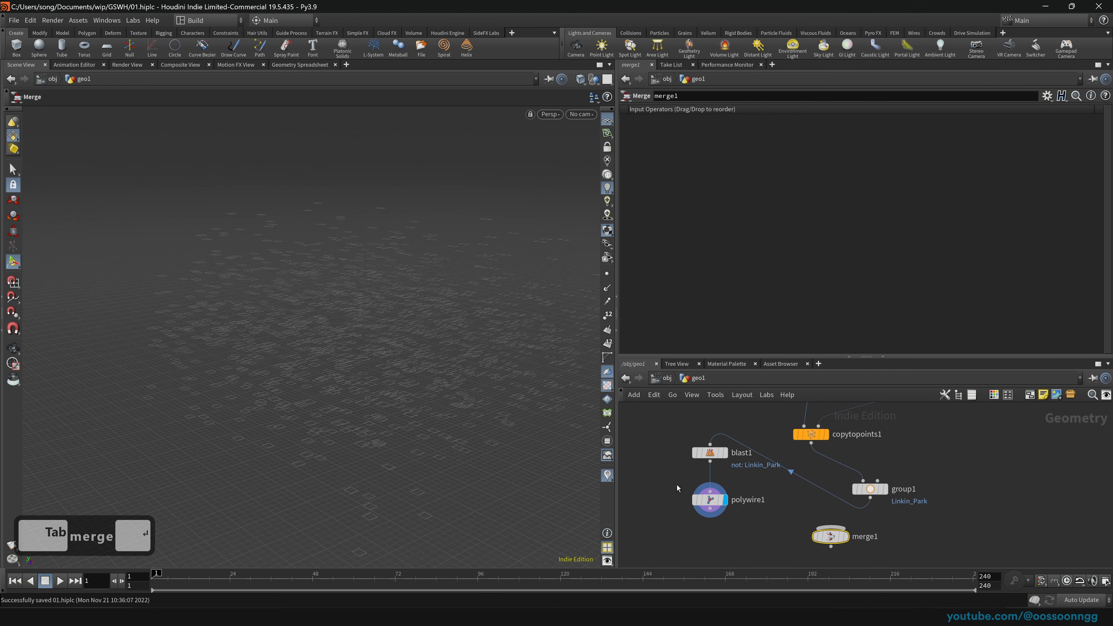
drag(675, 479, 893, 507)
drag(870, 498, 830, 529)
click(847, 538)
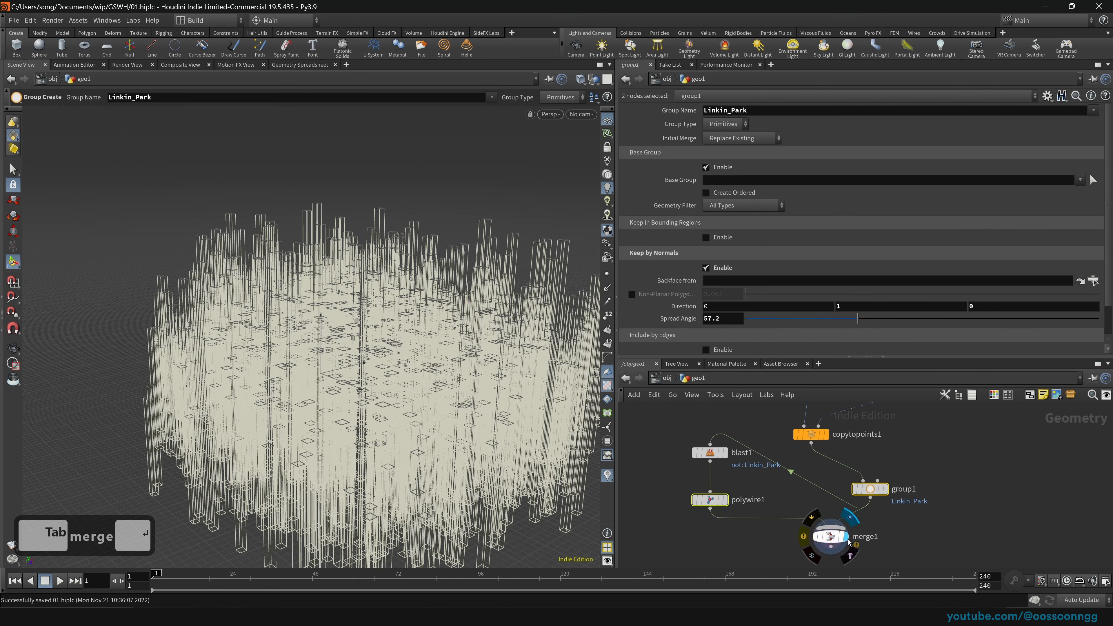
Step: Redo the merge: rewire polywire1 and group1 into merge1 and display the combined result
drag(736, 549, 850, 531)
middle_drag(932, 547, 929, 517)
drag(877, 540, 818, 508)
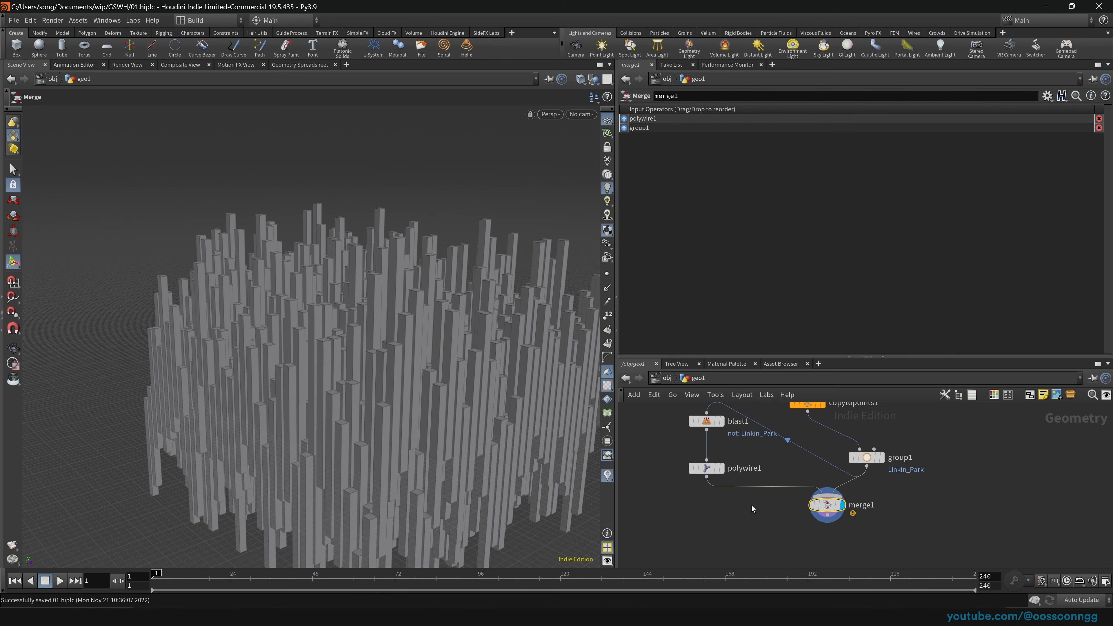
key(Delete)
drag(674, 438, 873, 486)
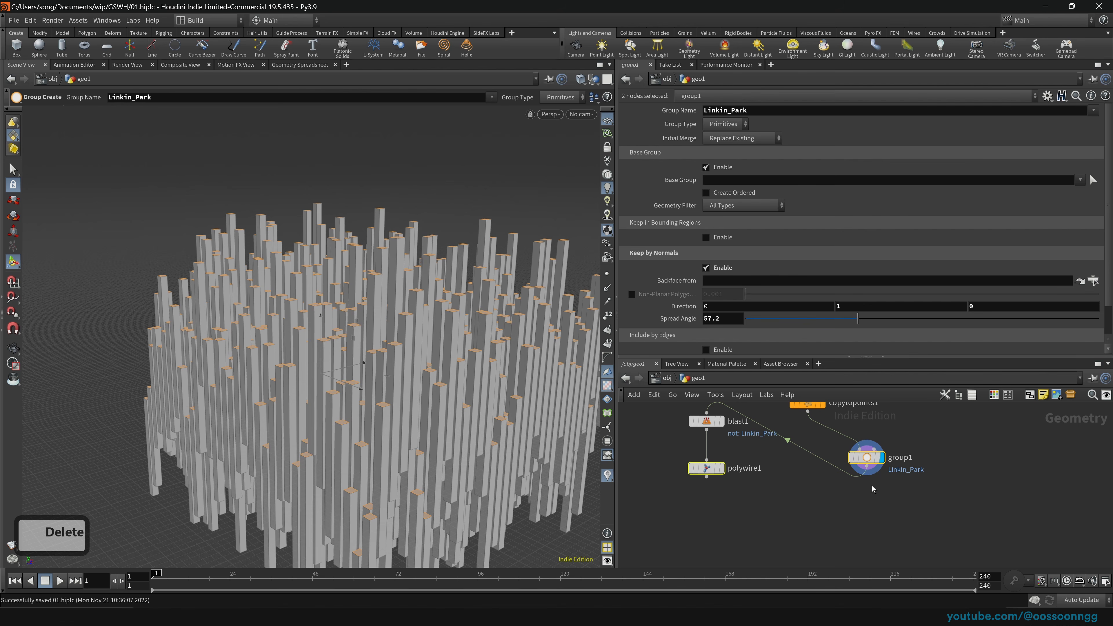
alt+drag(866, 466, 819, 520)
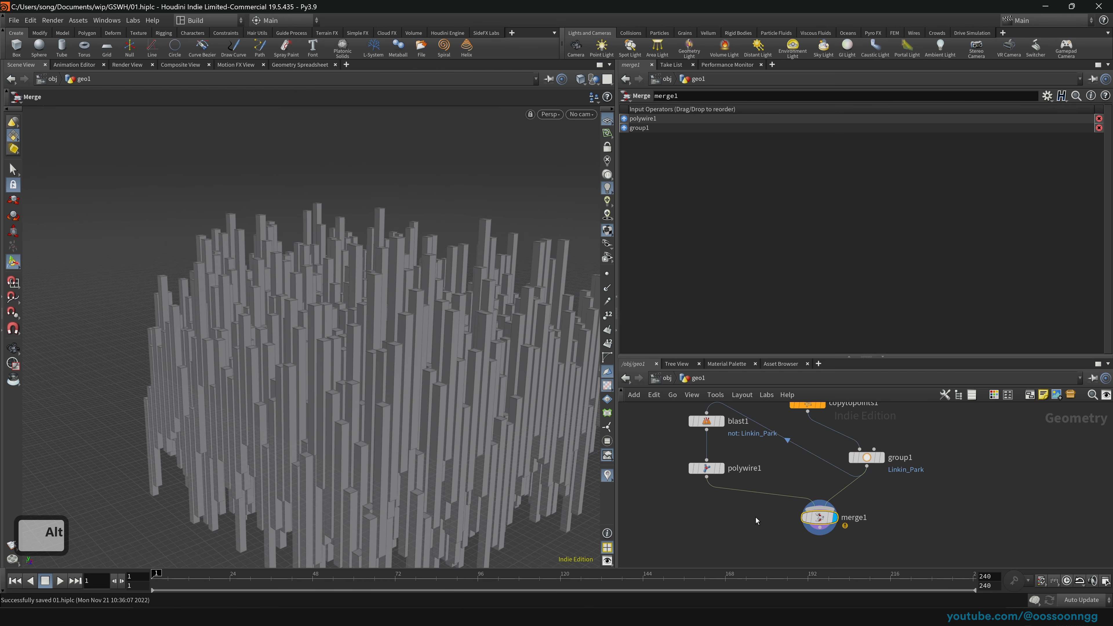
click(710, 469)
middle_drag(767, 475, 766, 494)
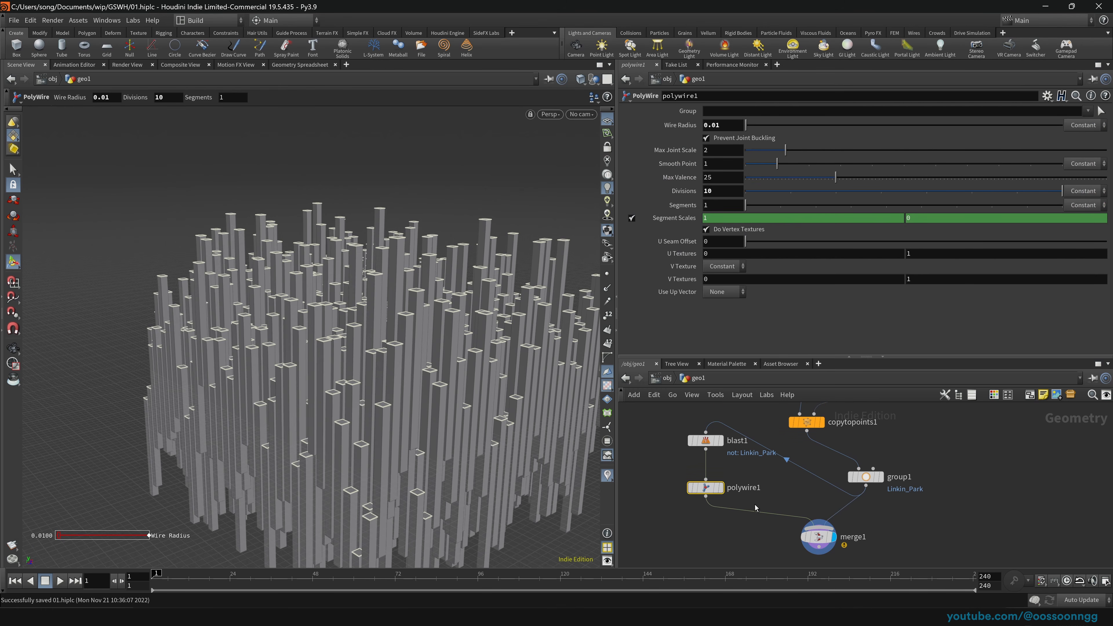
click(720, 487)
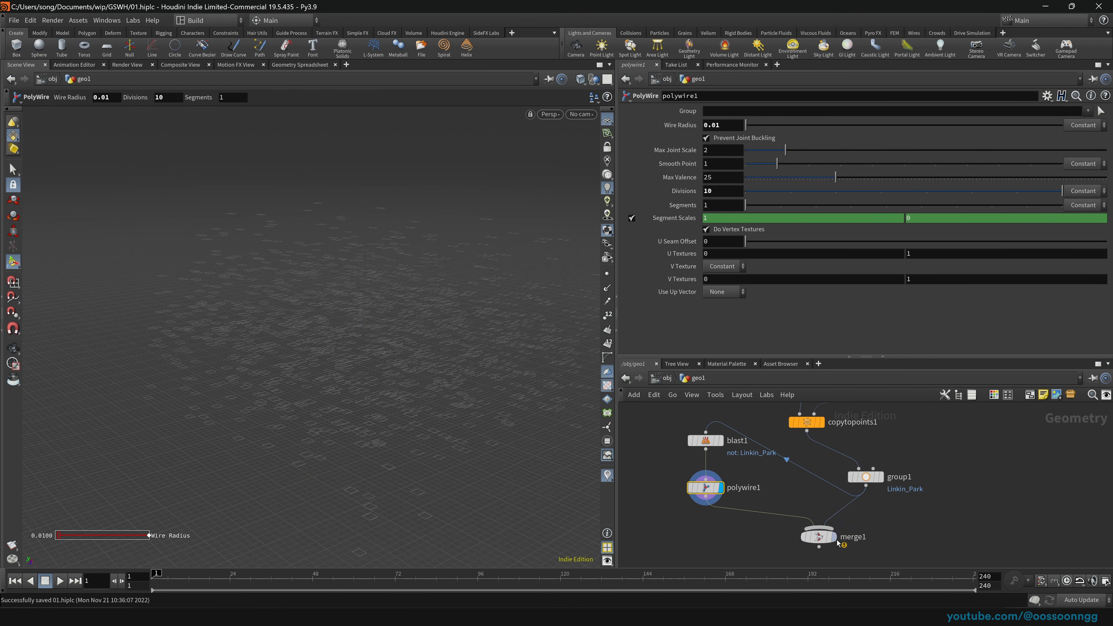
click(832, 537)
click(815, 536)
middle_drag(729, 535, 730, 485)
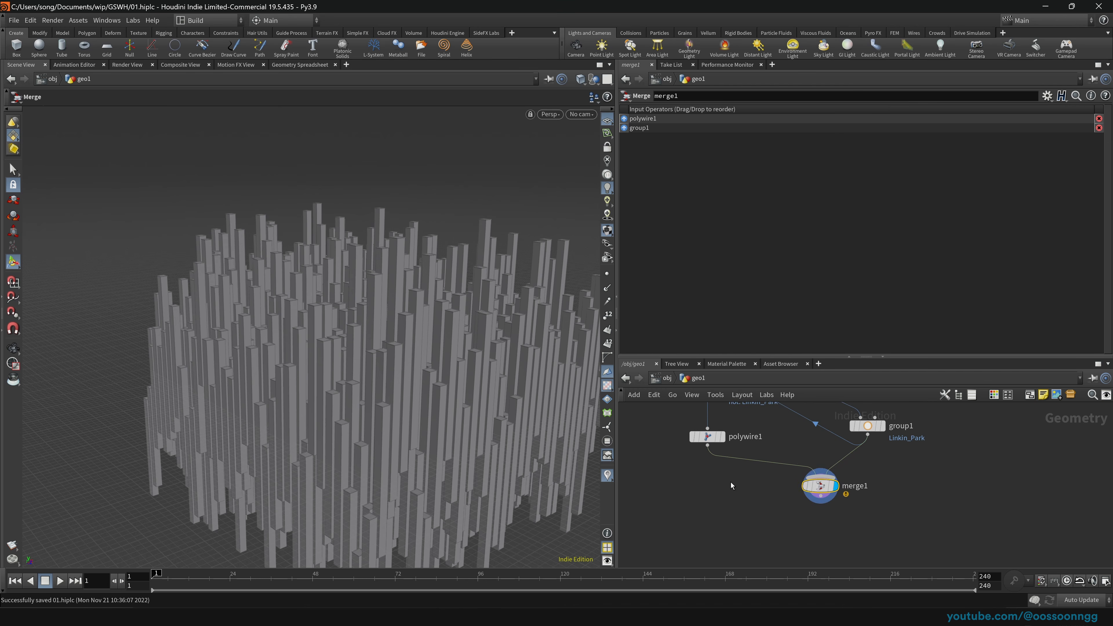
drag(820, 486, 815, 506)
Step: Insert transform1 between polywire1 and merge1 and raise the wires to Translate Y 2.46585
key(Tab)
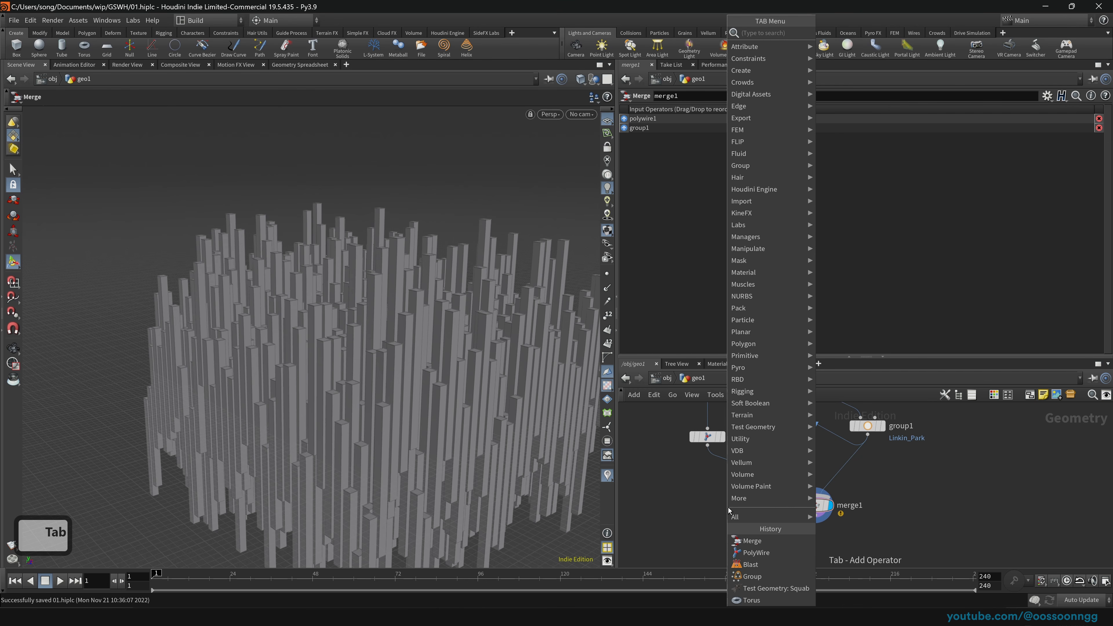
text(transf)
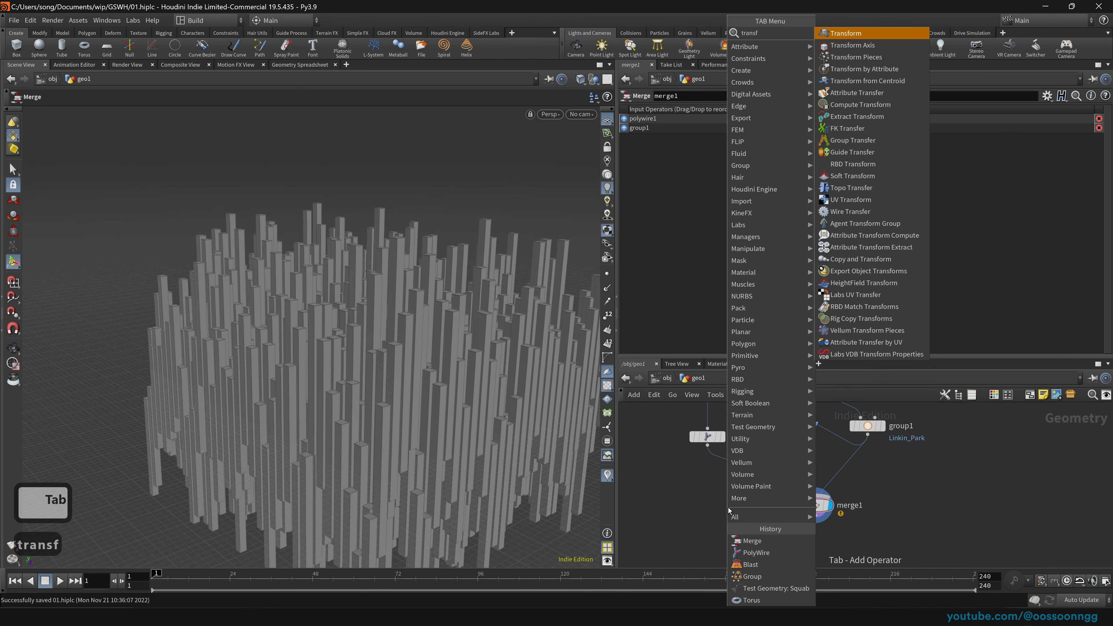
key(Return)
click(739, 481)
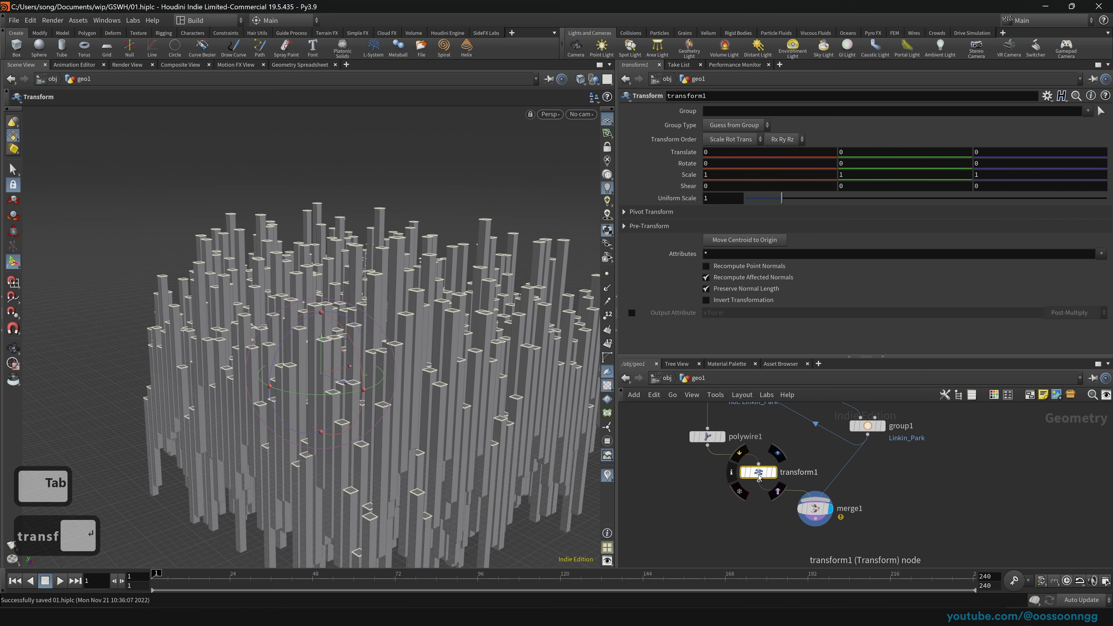
drag(329, 355, 331, 311)
mouse_move(417, 294)
mouse_down()
mouse_move(482, 289)
mouse_move(438, 293)
mouse_up()
Step: Rearrange merge1 and transform1, inspect the raised tubes, and return to the object level
click(815, 509)
drag(819, 516, 864, 520)
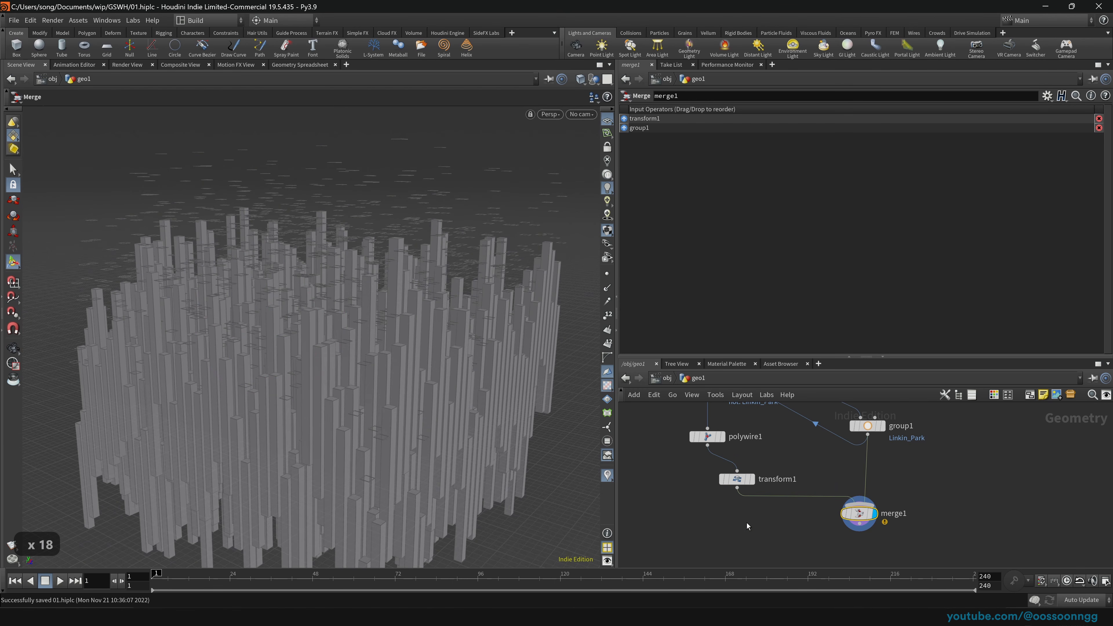
drag(688, 513, 721, 485)
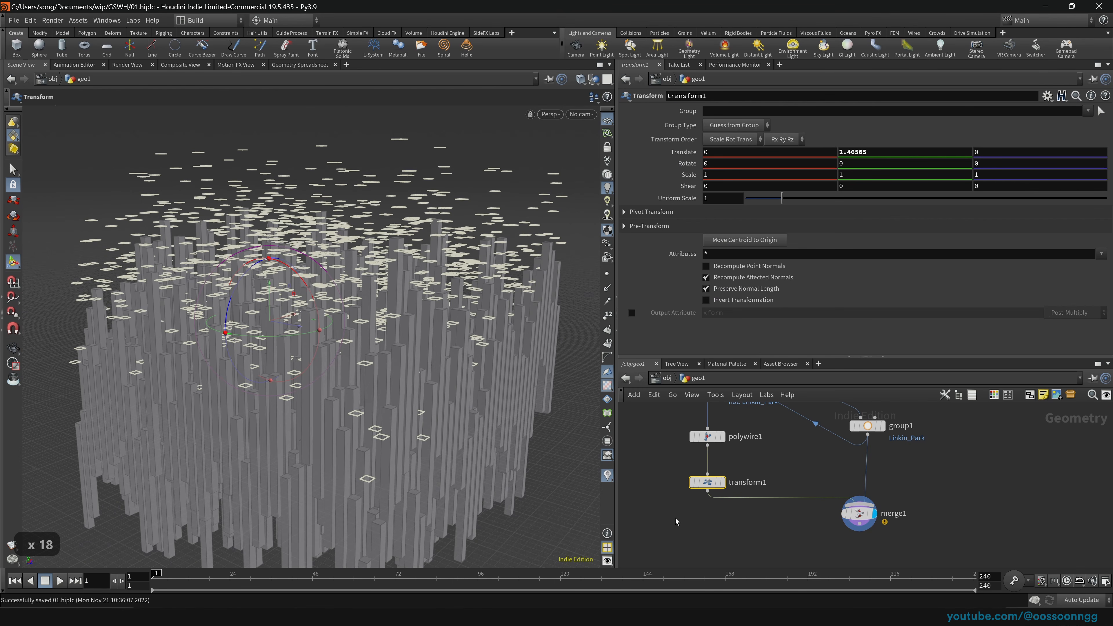
click(757, 468)
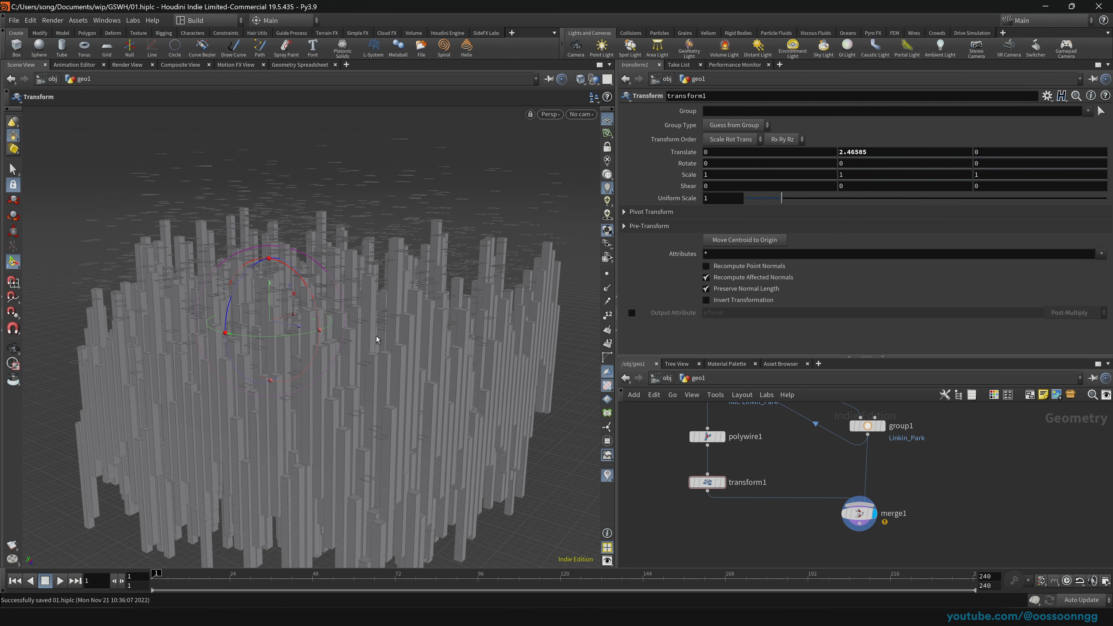
key(space)
drag(437, 311, 453, 369)
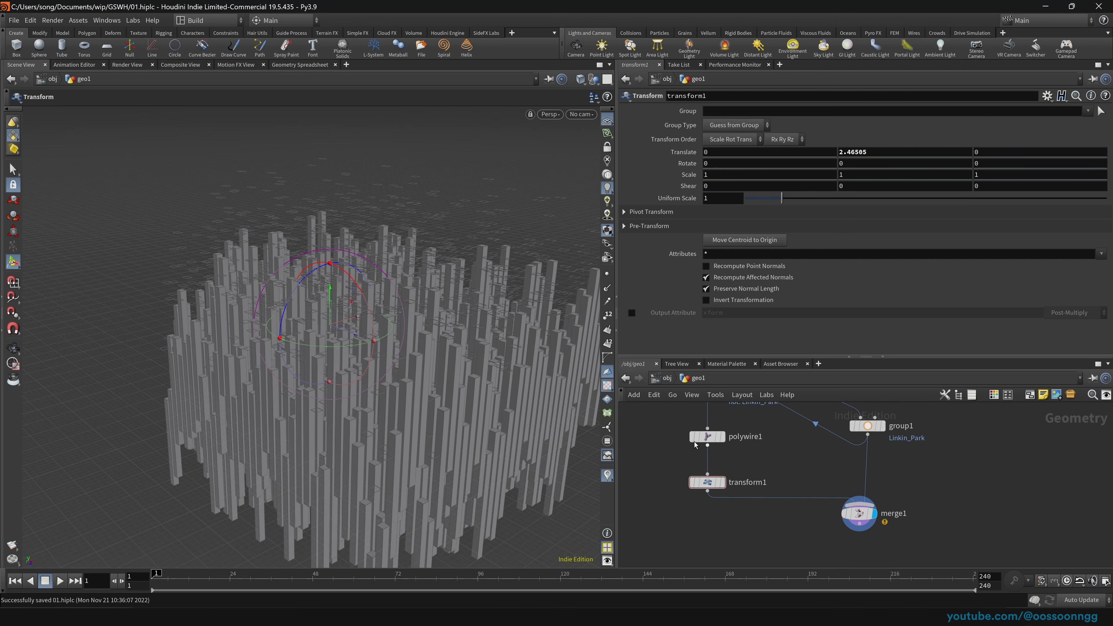
middle_drag(800, 465, 788, 497)
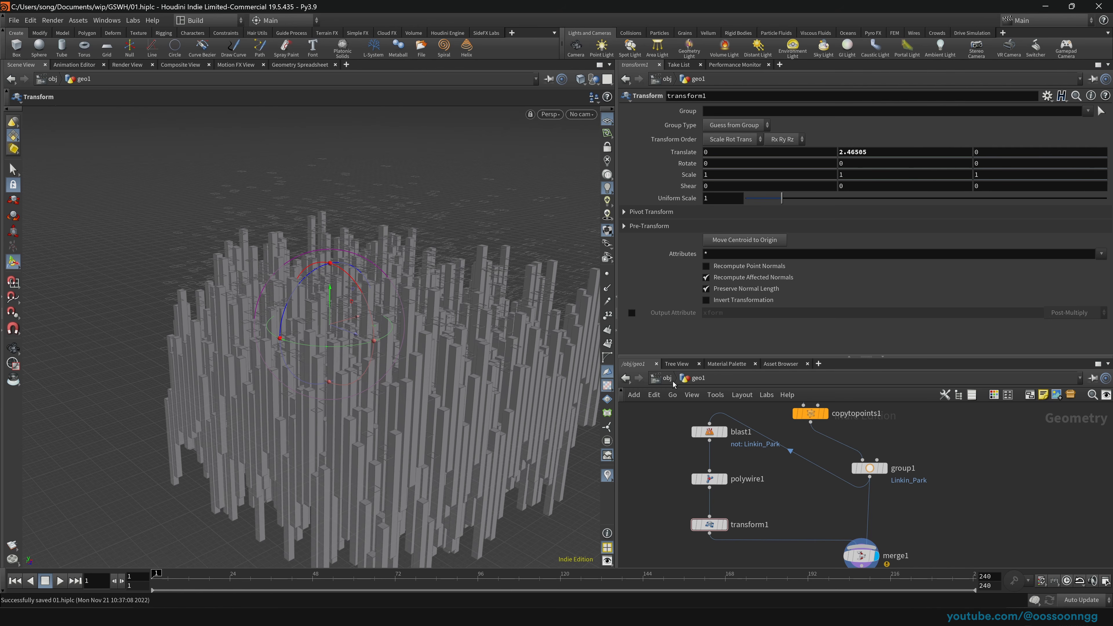
drag(865, 358, 744, 272)
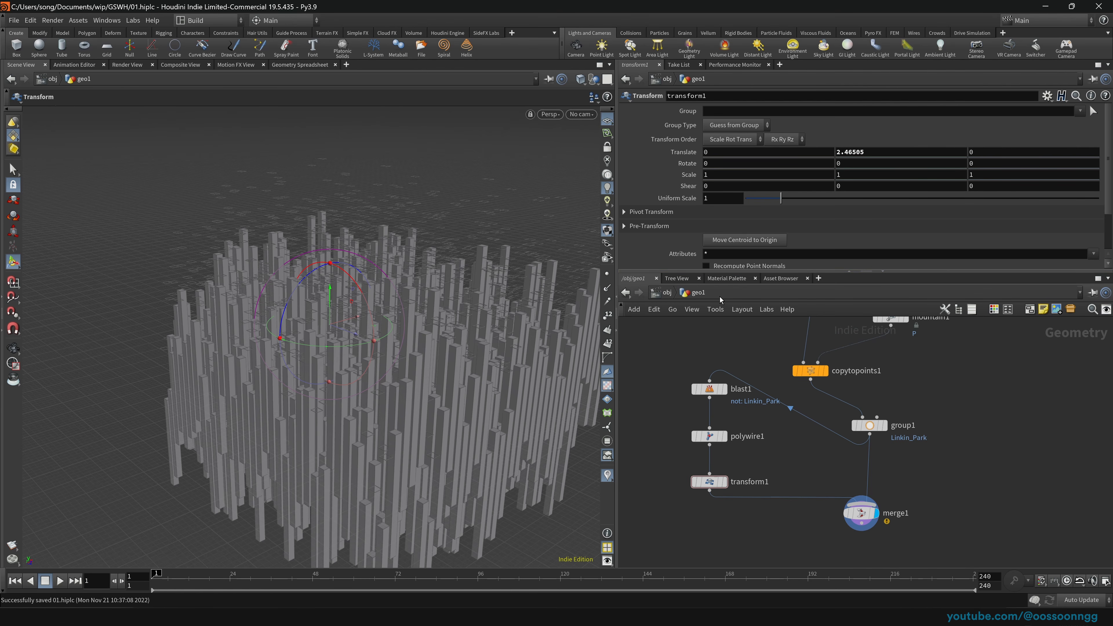
click(667, 293)
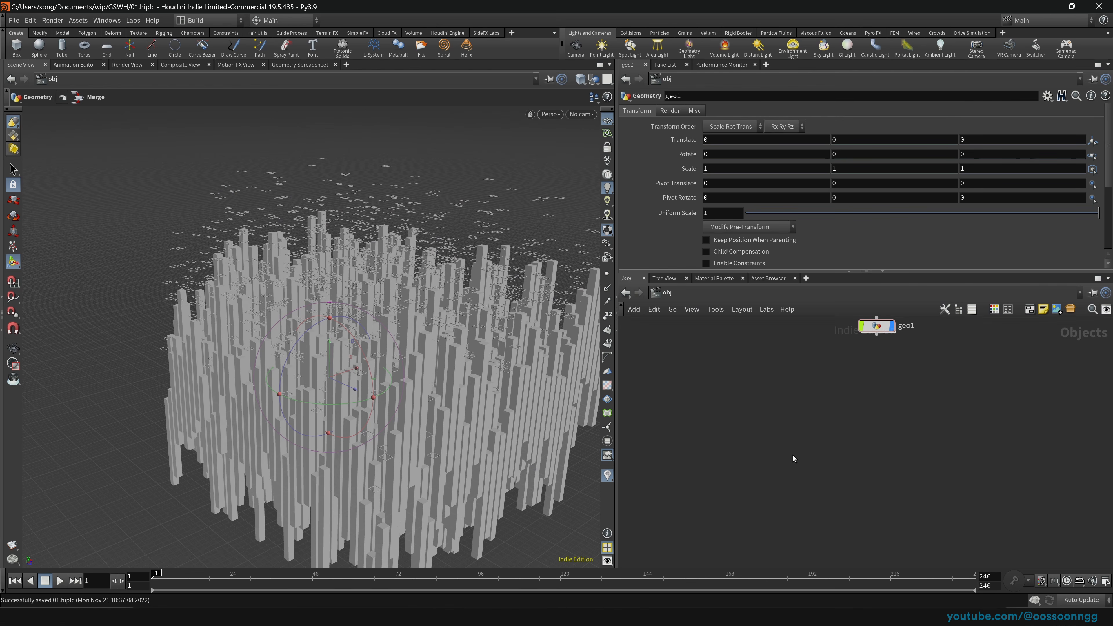
Step: Frame all nodes at the object level and frame the whole geometry in the viewport
key(h)
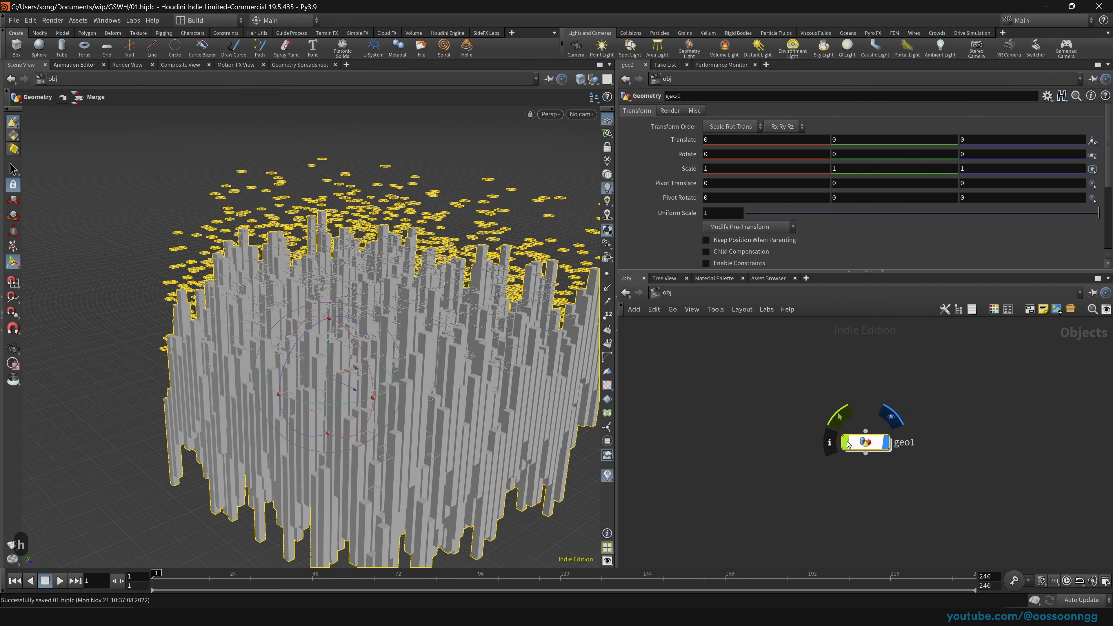
key(Escape)
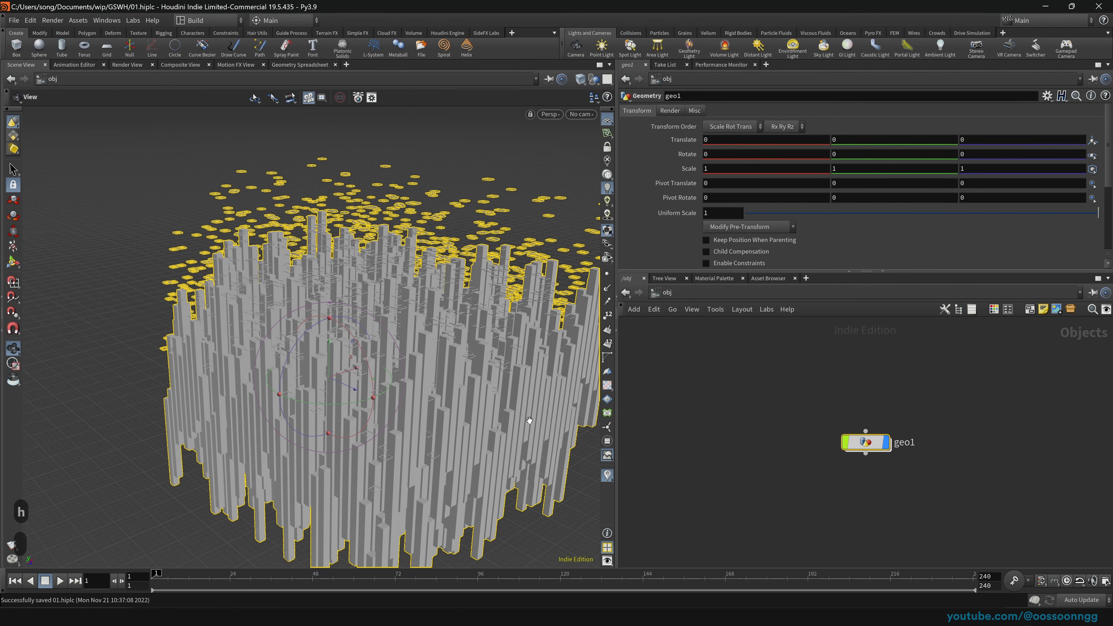
scroll(330, 390, down, 20)
scroll(362, 422, up, 20)
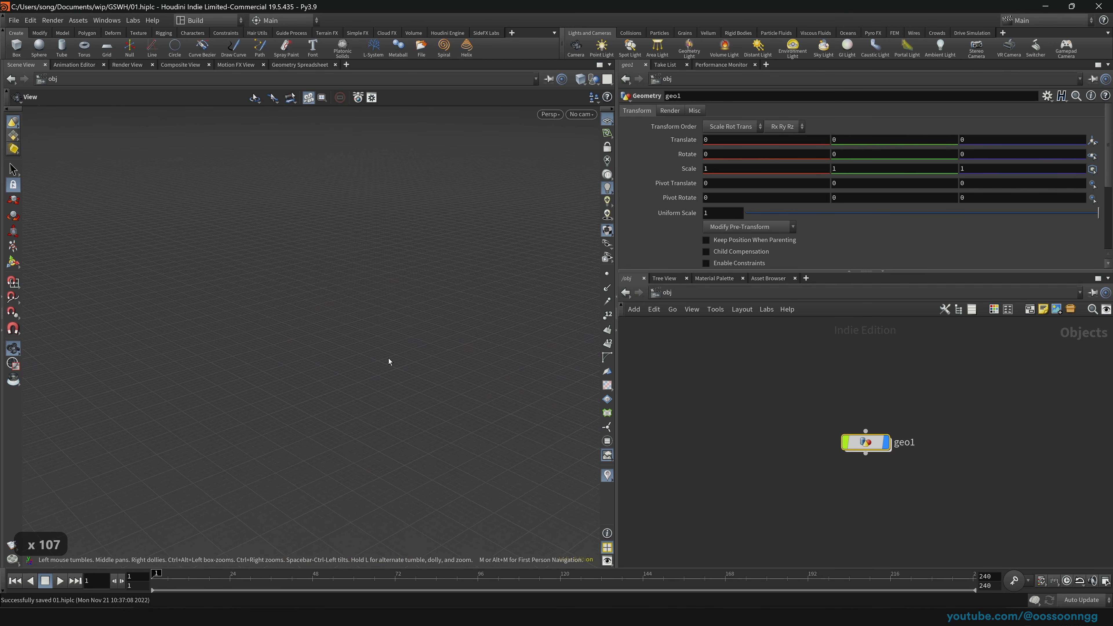
key(space)
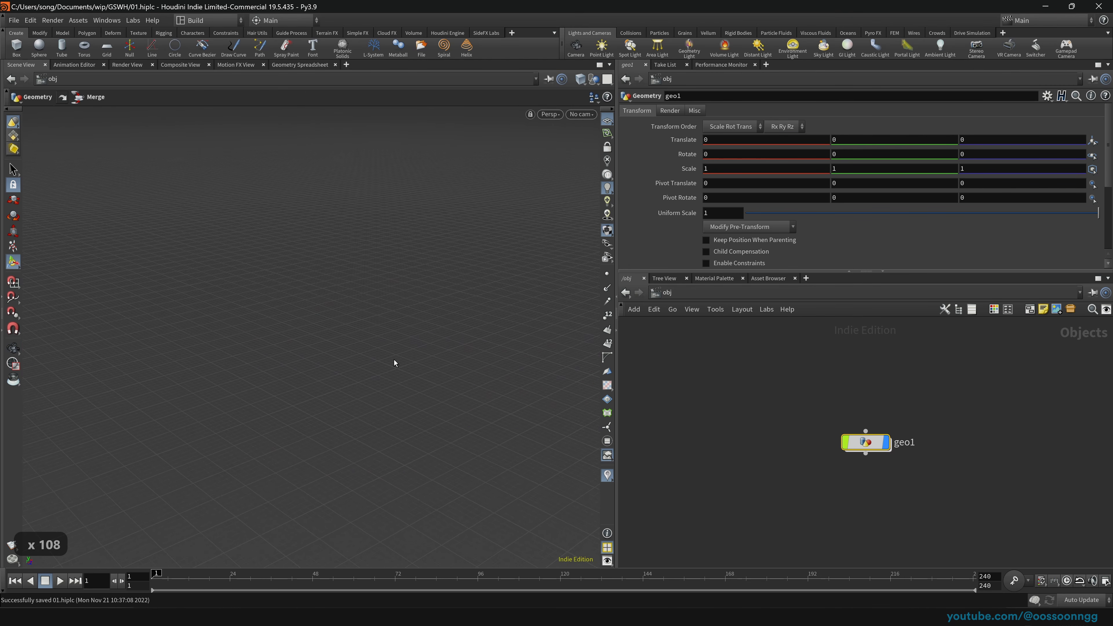
key(space)
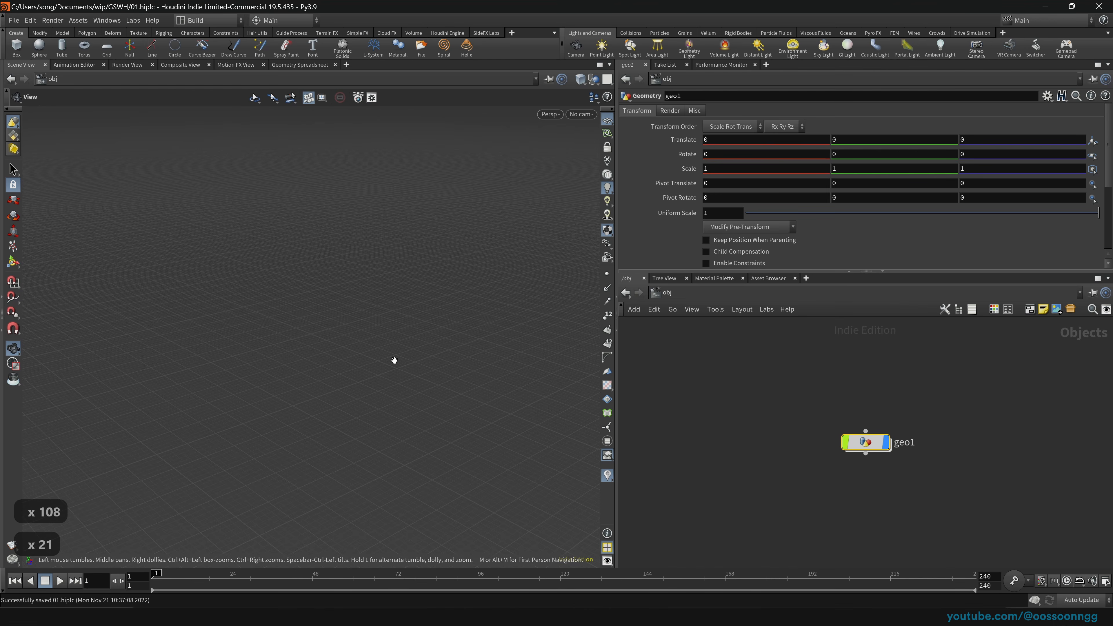
key(h)
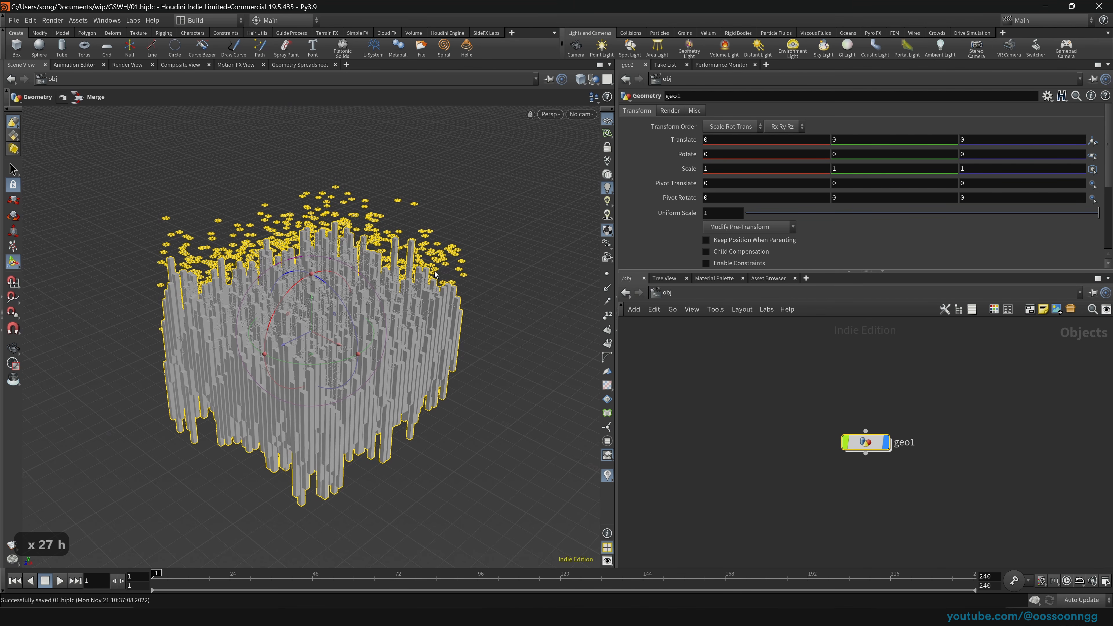
Step: Clear the selections, then move the geo1 node up and to the right and select it
drag(867, 367, 740, 430)
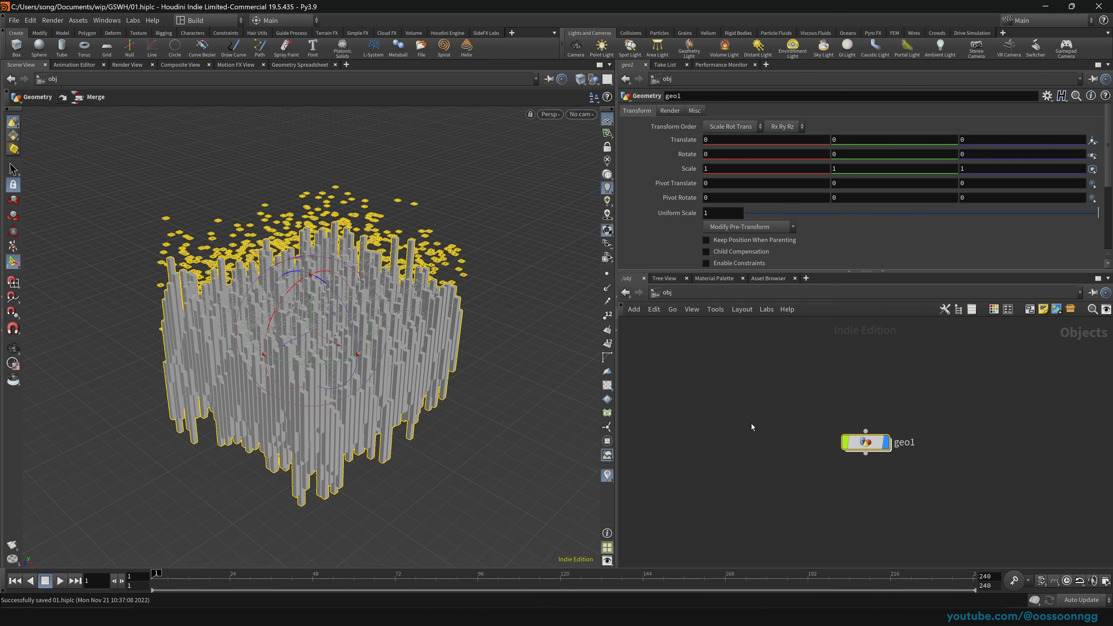
click(765, 432)
drag(865, 446, 898, 421)
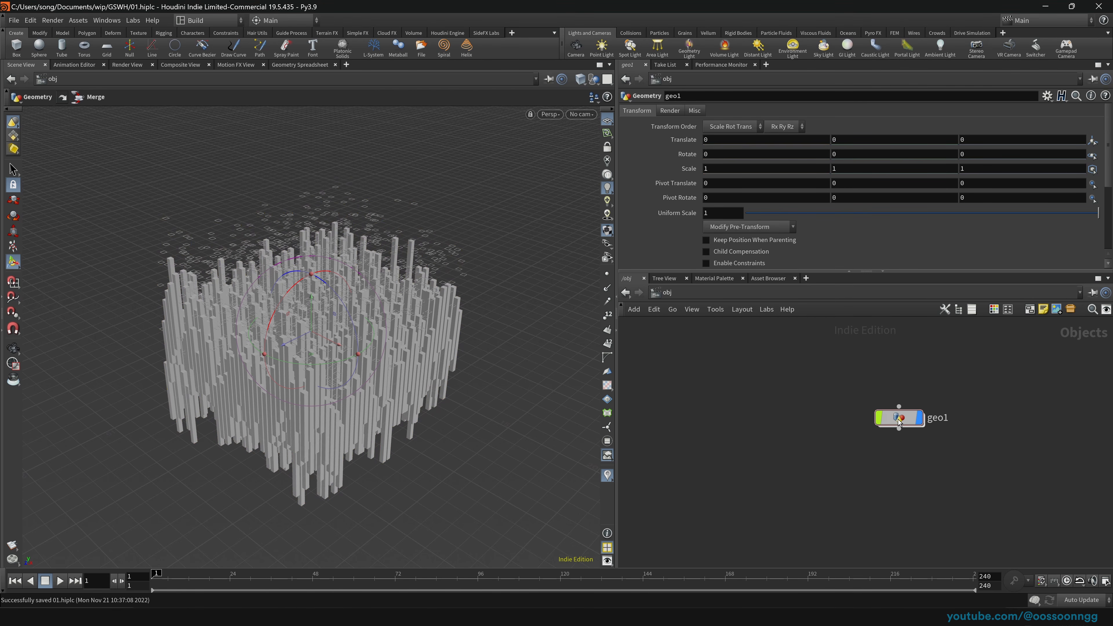
click(898, 422)
Step: Rename the geo1 object to blocks
key(F2)
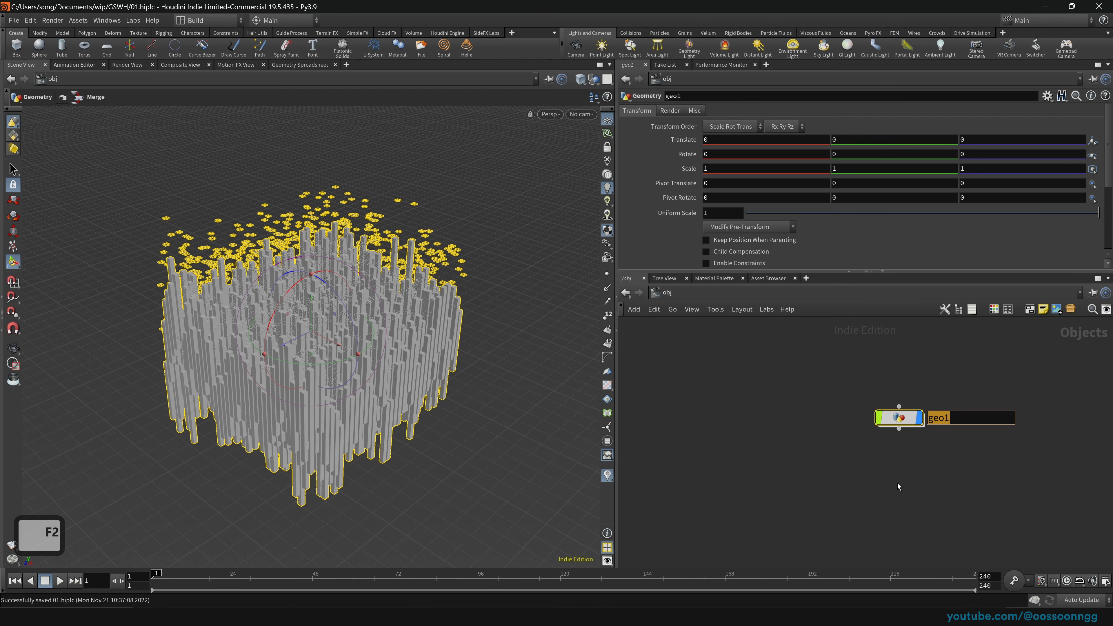
text(blocks)
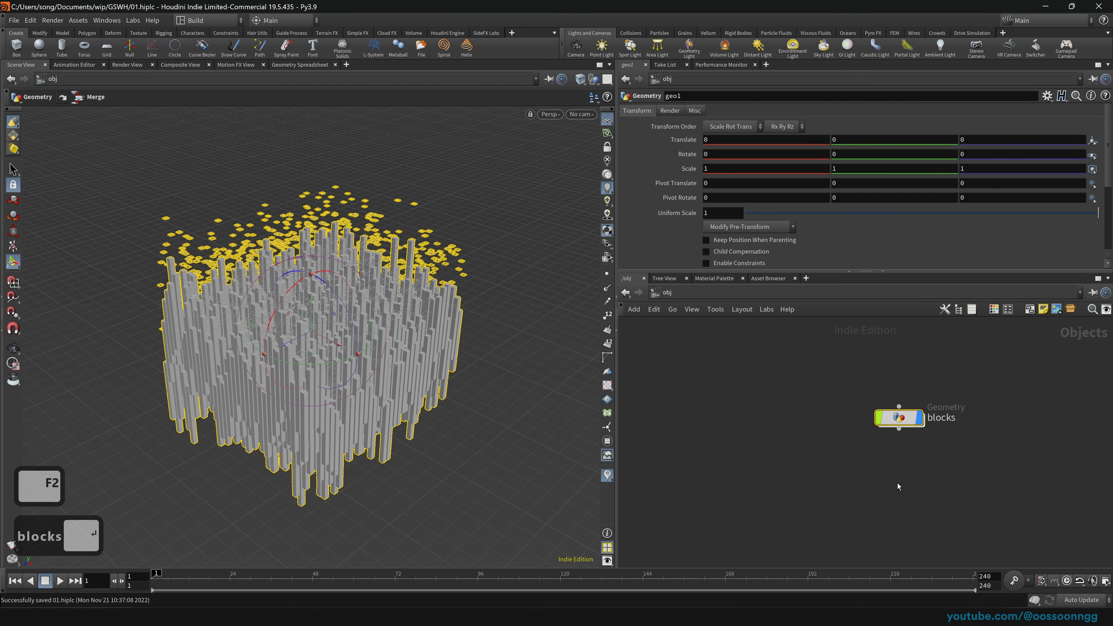
key(Return)
Step: Add a new Geometry object and name it lights
key(Tab)
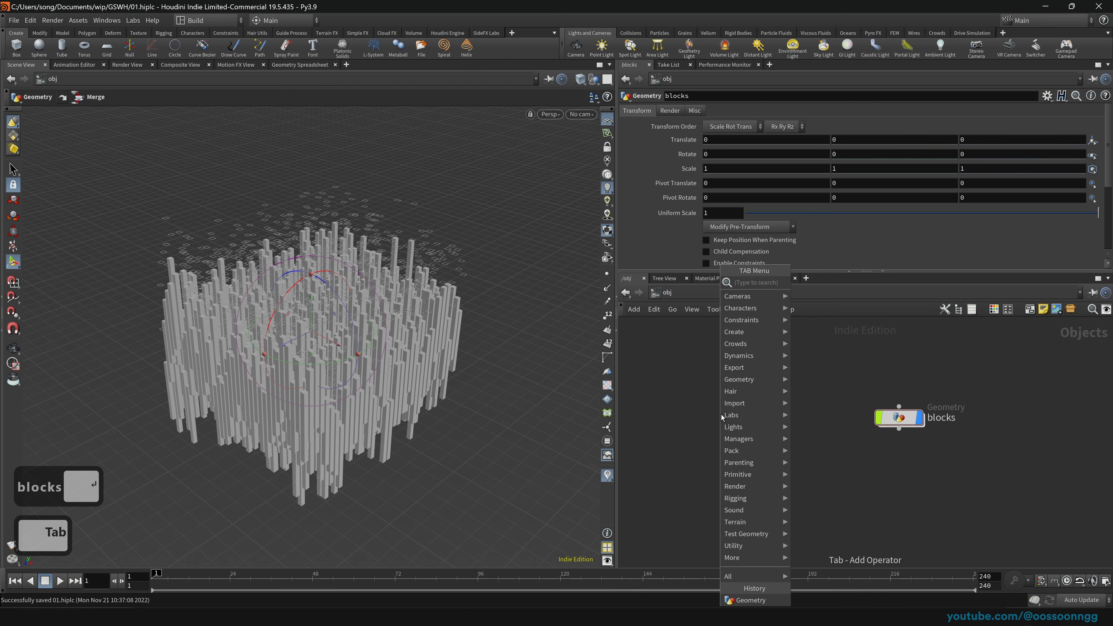
text(geo)
key(Return)
key(Return)
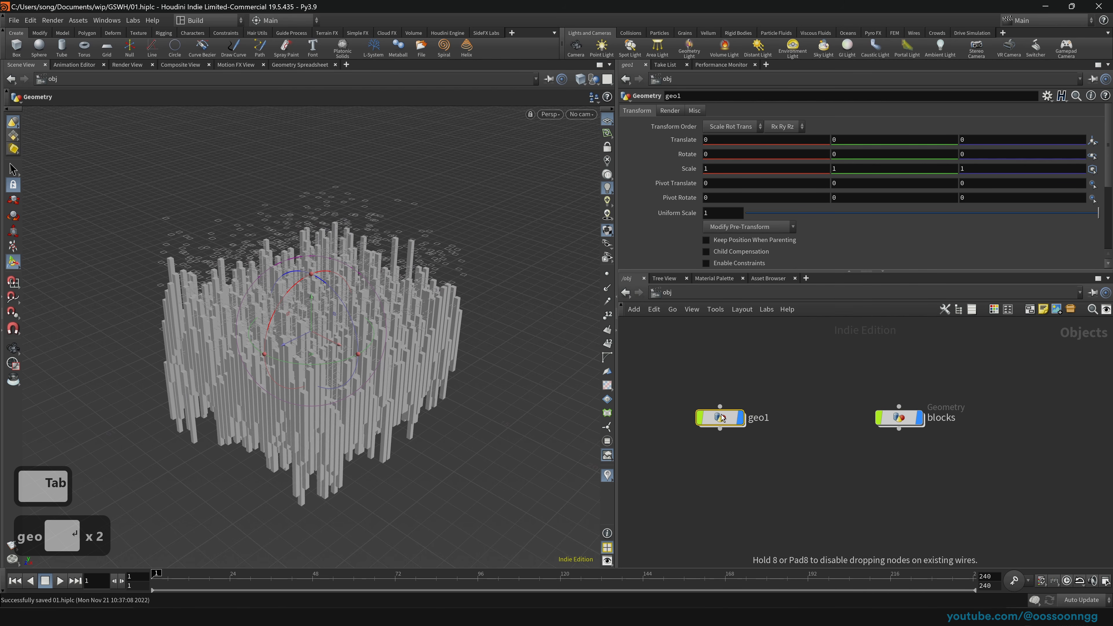
key(F2)
text(lights)
key(Return)
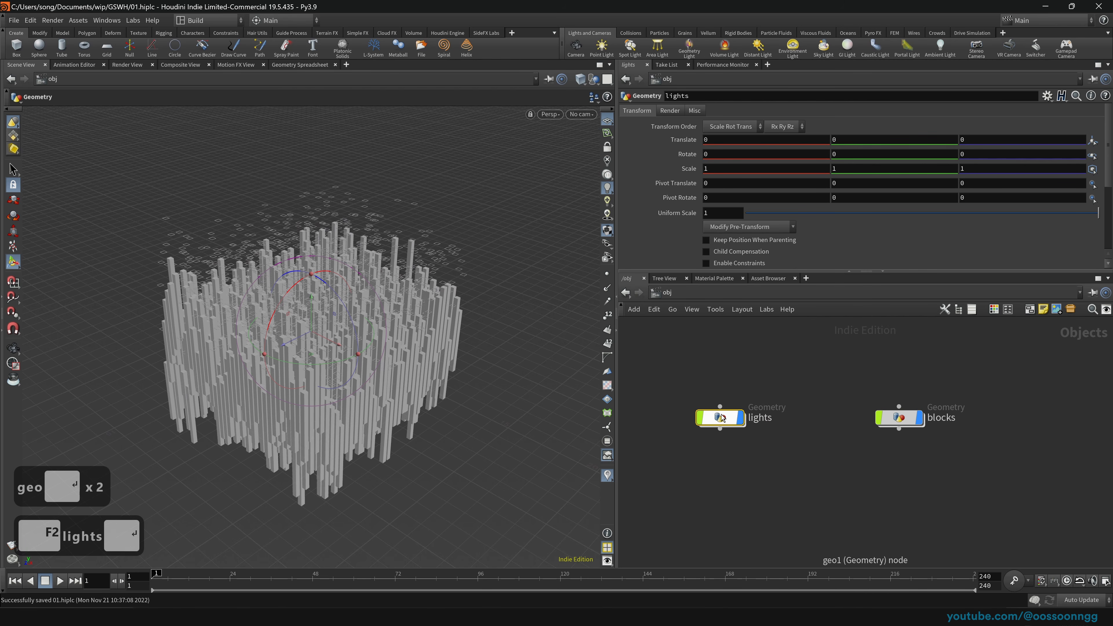
key(Return)
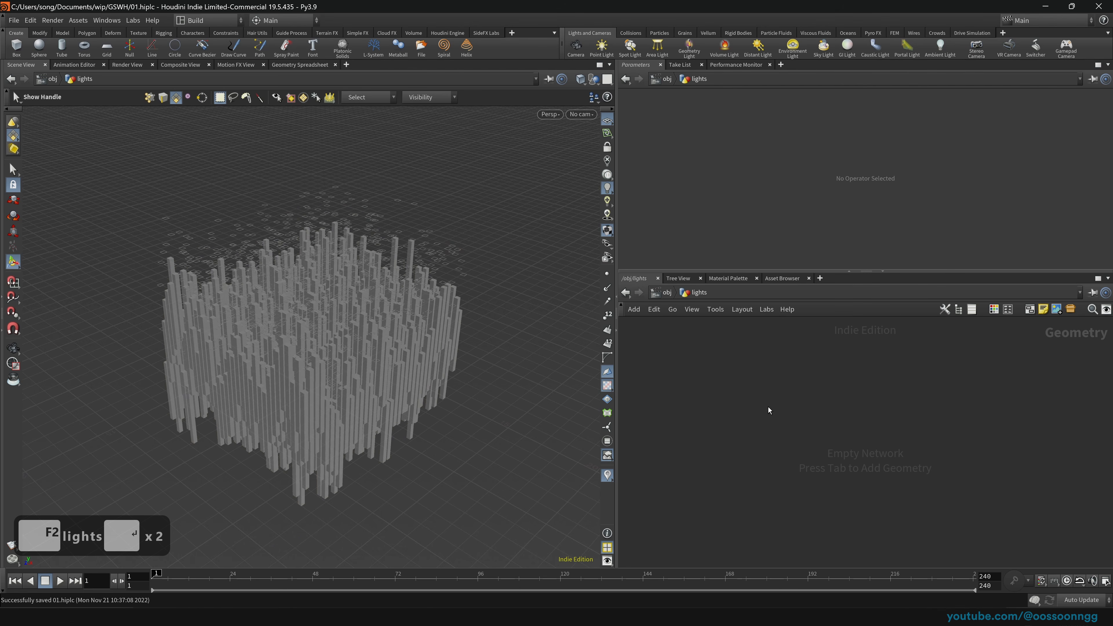
Step: Place an Object Merge node inside the lights object
key(Tab)
text(merge)
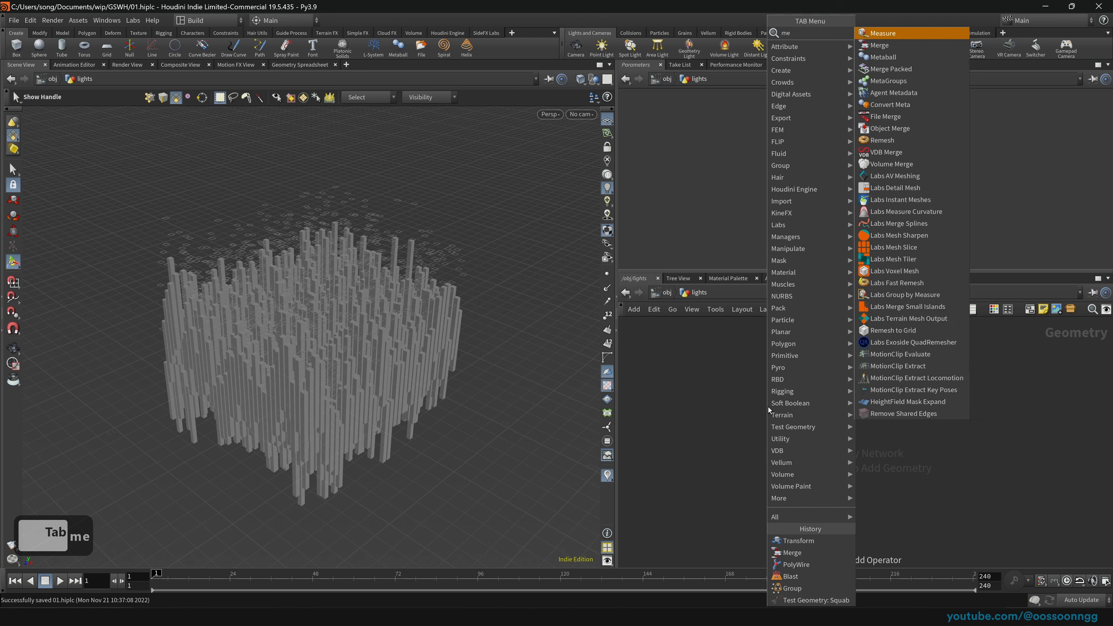
key(Down)
key(Down)
key(Down)
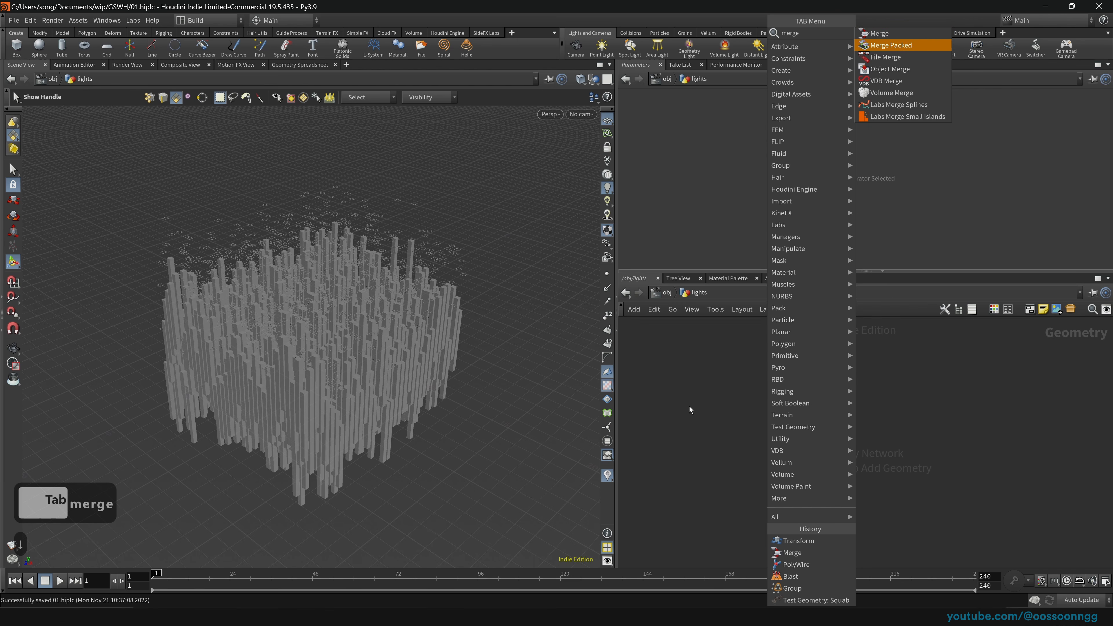
key(Return)
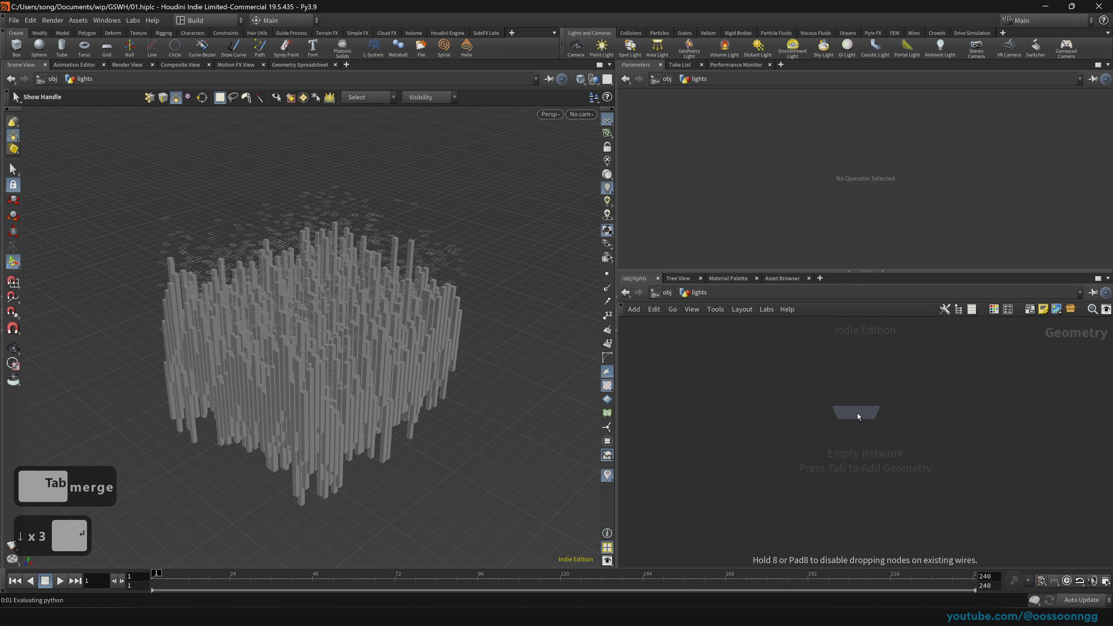
click(856, 413)
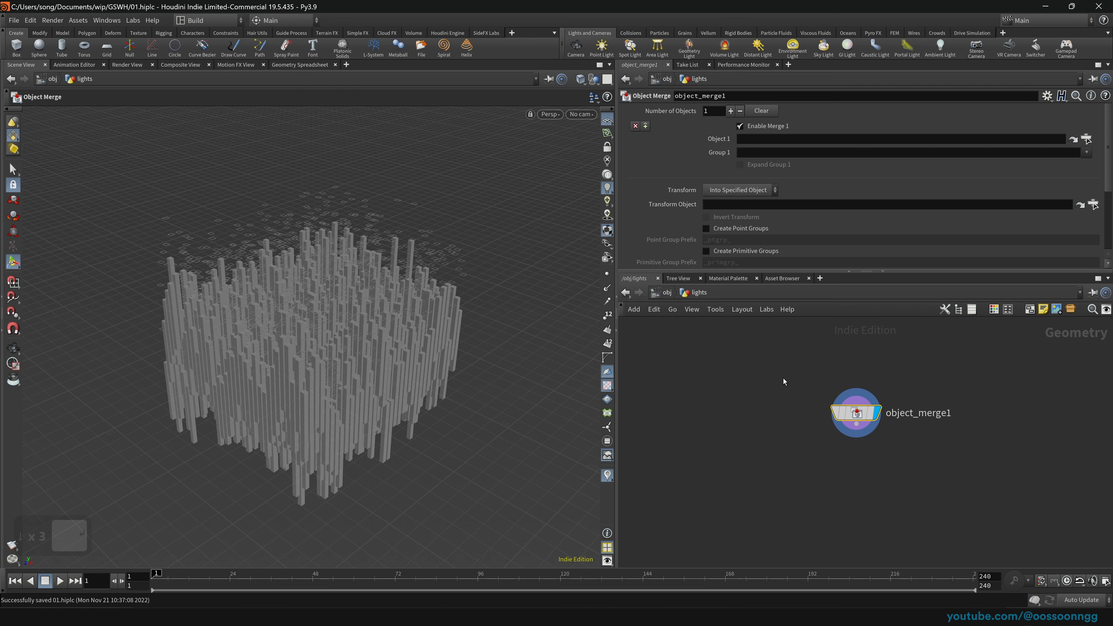
Step: Move the lights object to the right and dive into the blocks object
click(667, 295)
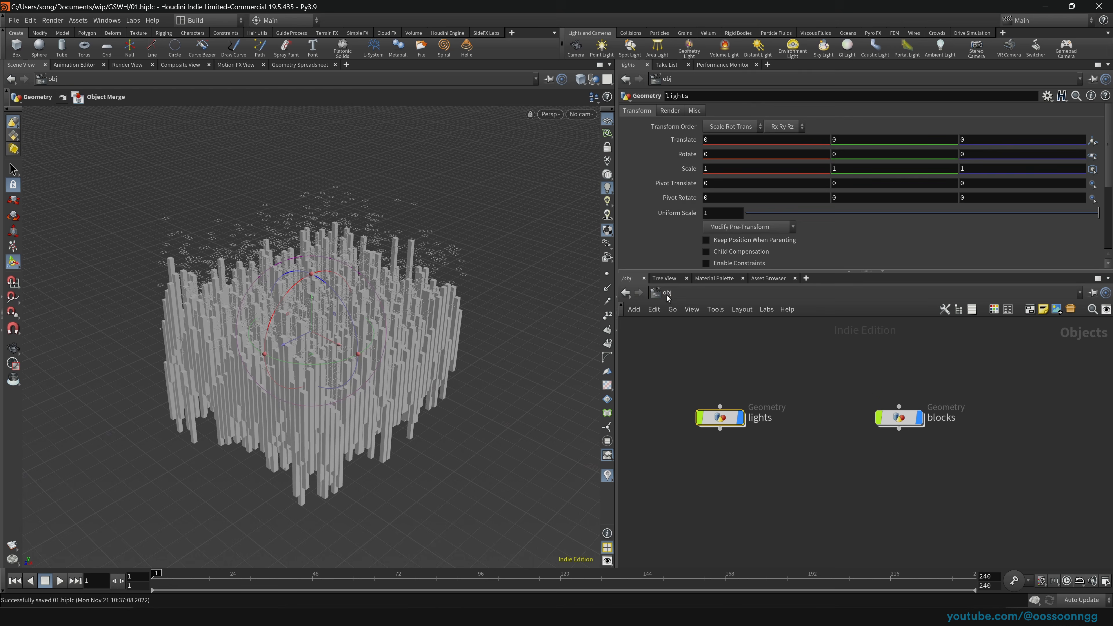
click(898, 417)
drag(722, 415, 751, 415)
drag(676, 352, 825, 454)
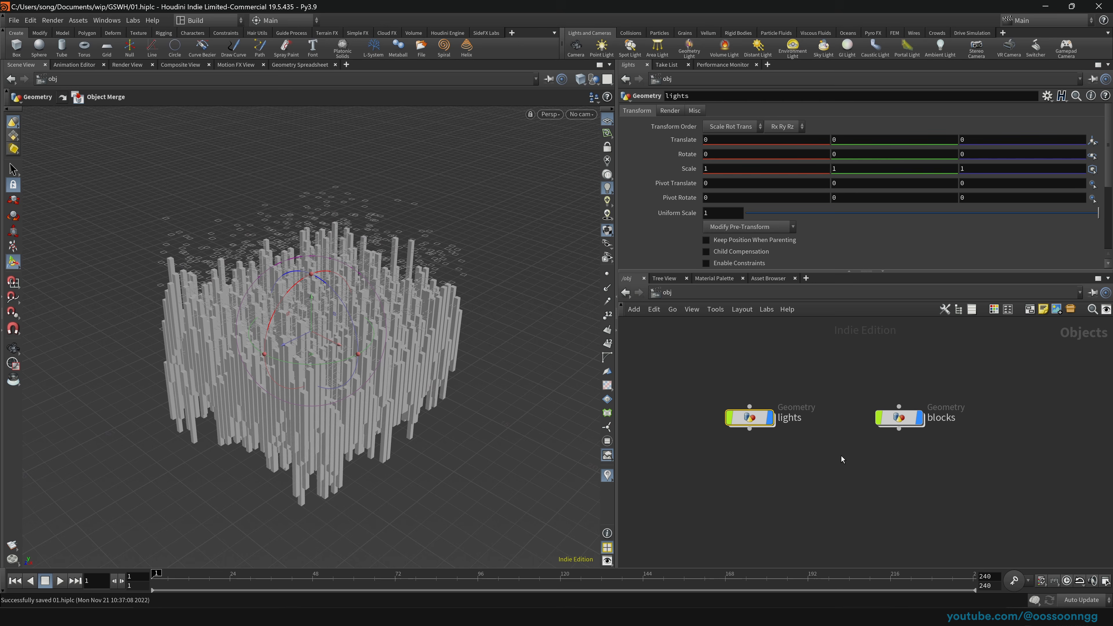
double_click(899, 417)
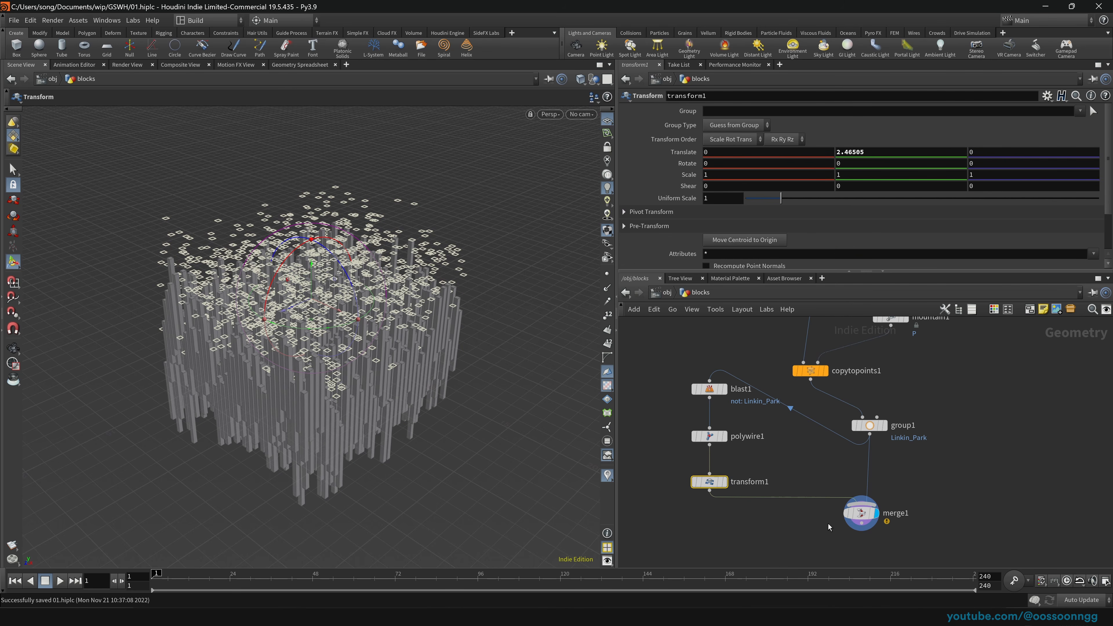
Step: Shake merge1 loose and rearrange group1 and copytopoints1, displaying copytopoints1
drag(876, 524, 891, 503)
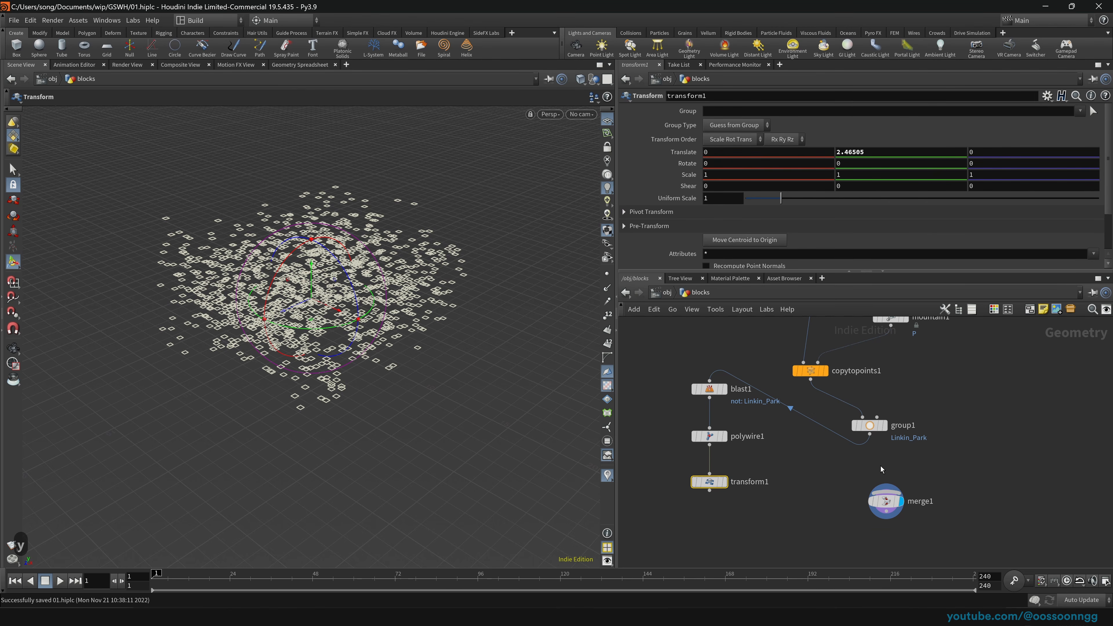
click(889, 427)
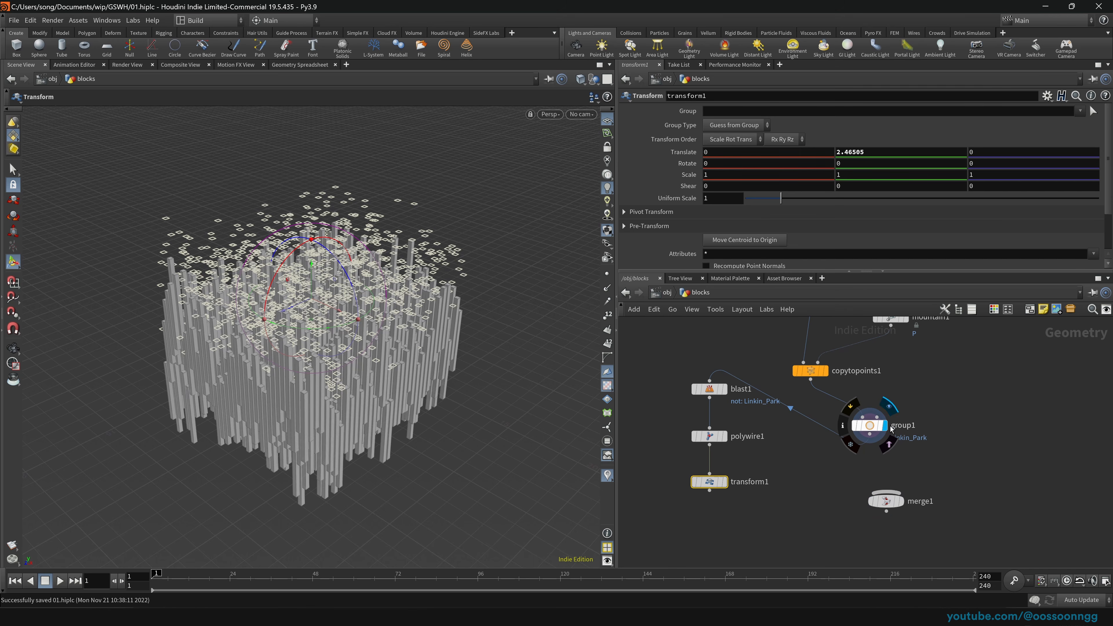
drag(876, 425, 896, 400)
drag(973, 437, 869, 388)
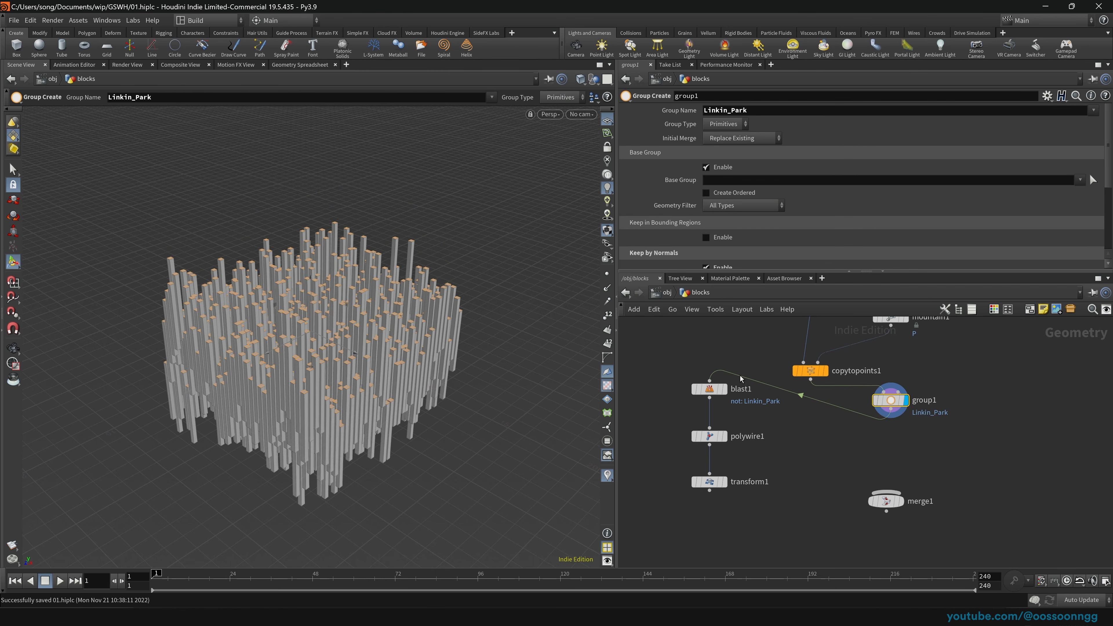
middle_drag(987, 398, 892, 467)
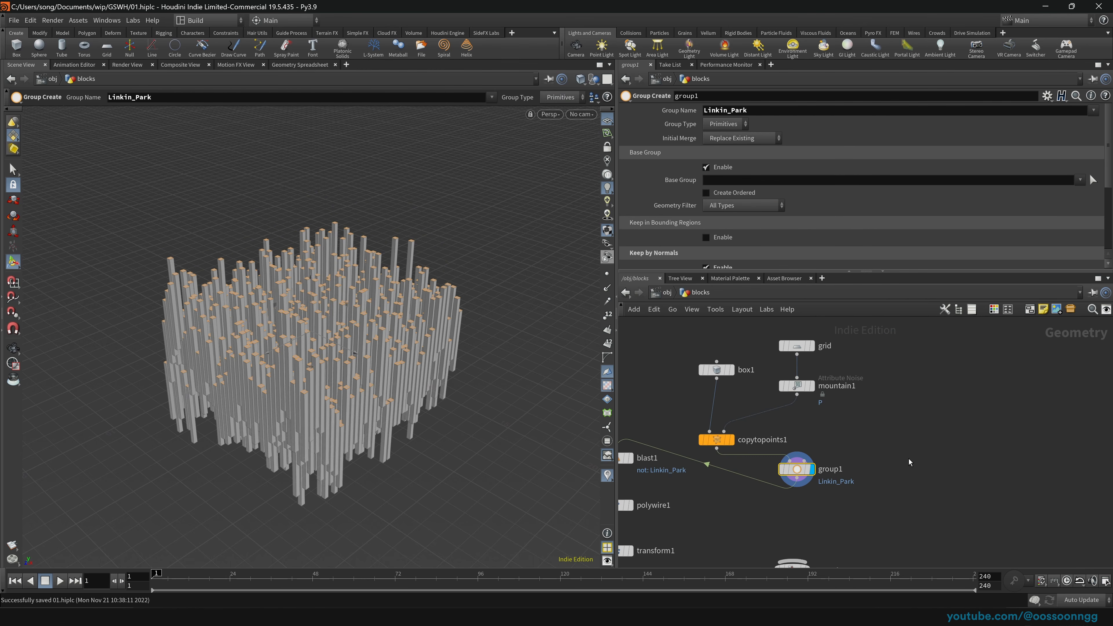
drag(725, 442, 879, 442)
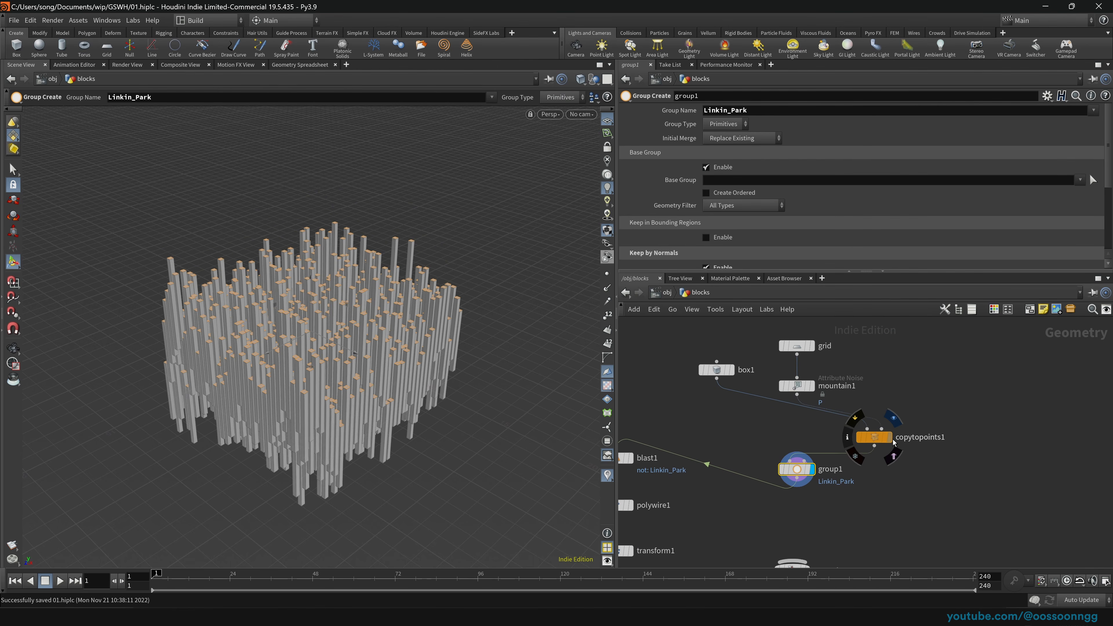
click(890, 437)
drag(940, 468, 847, 417)
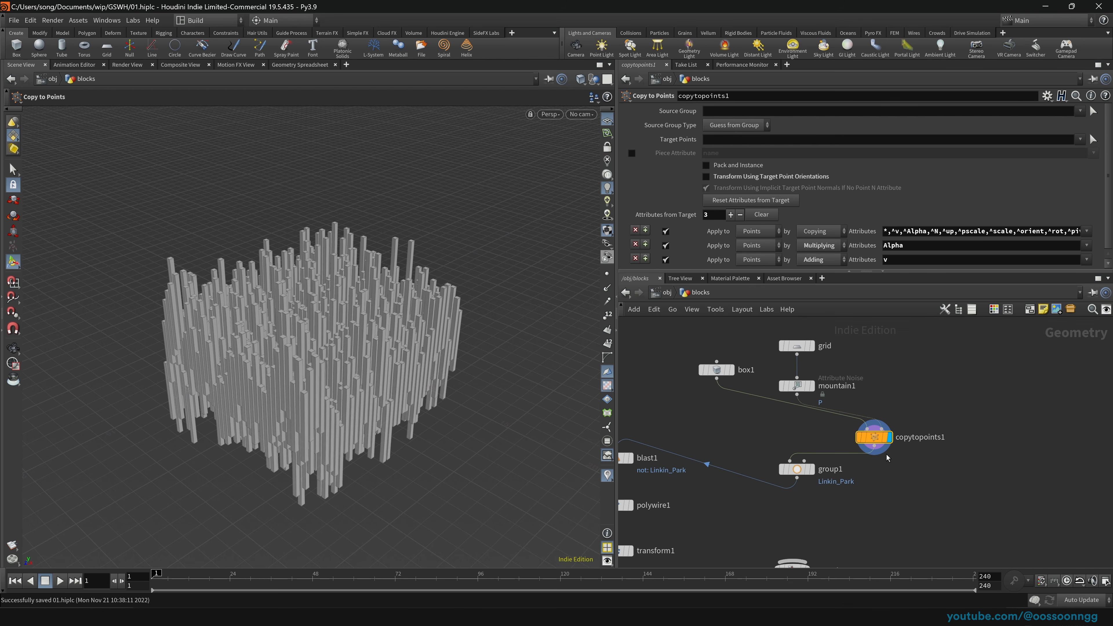
middle_drag(934, 480, 929, 448)
Step: Add a Null fed by copytopoints1, rename it BLOCKS, and set its display flag
key(Tab)
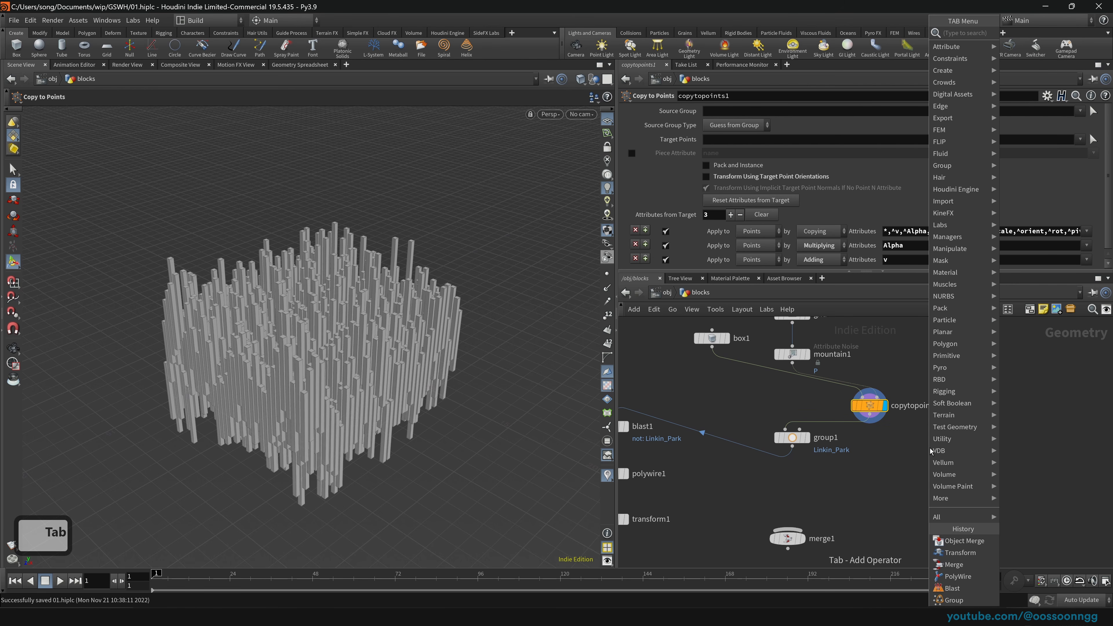
text(null)
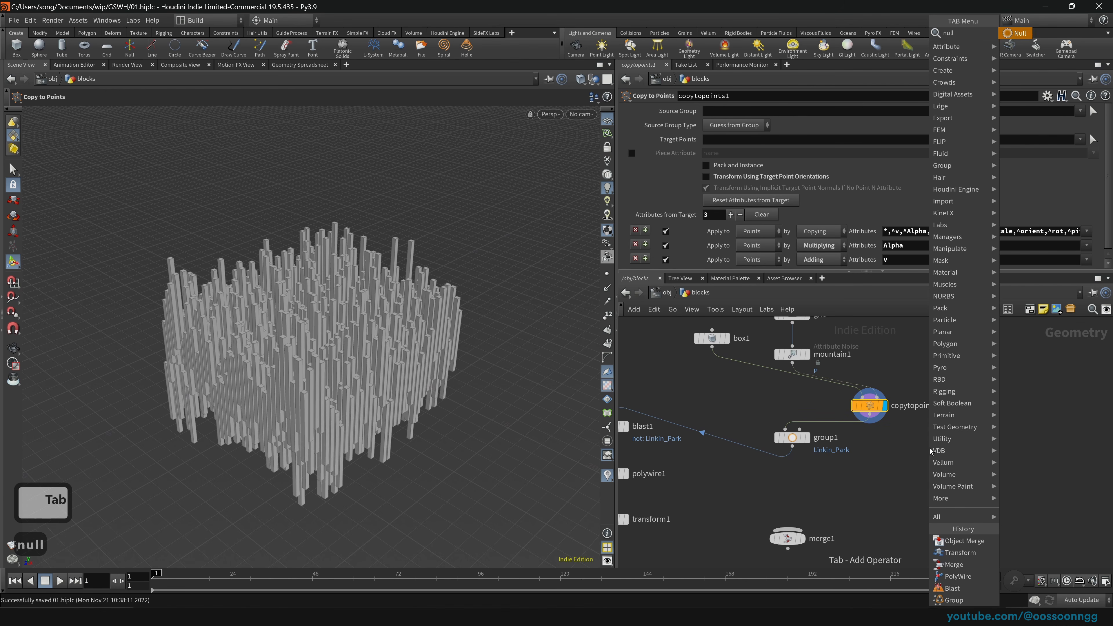
key(Return)
click(929, 448)
drag(869, 414, 929, 436)
drag(928, 447, 885, 461)
click(913, 462)
key(ctrl+a)
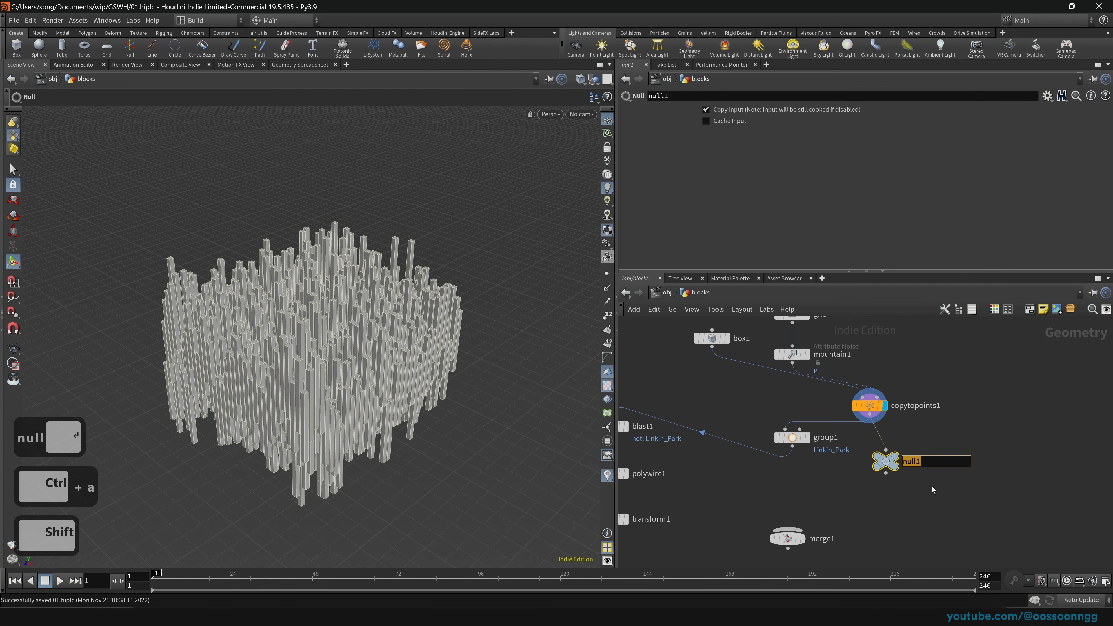
text(BLOCKS)
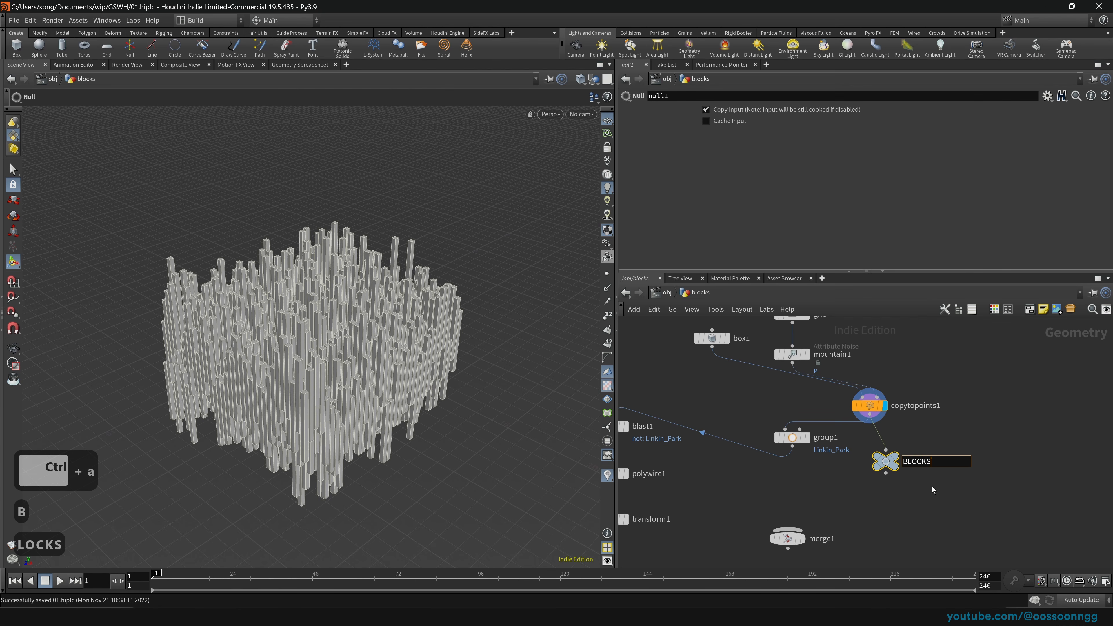
key(Return)
drag(887, 455, 871, 454)
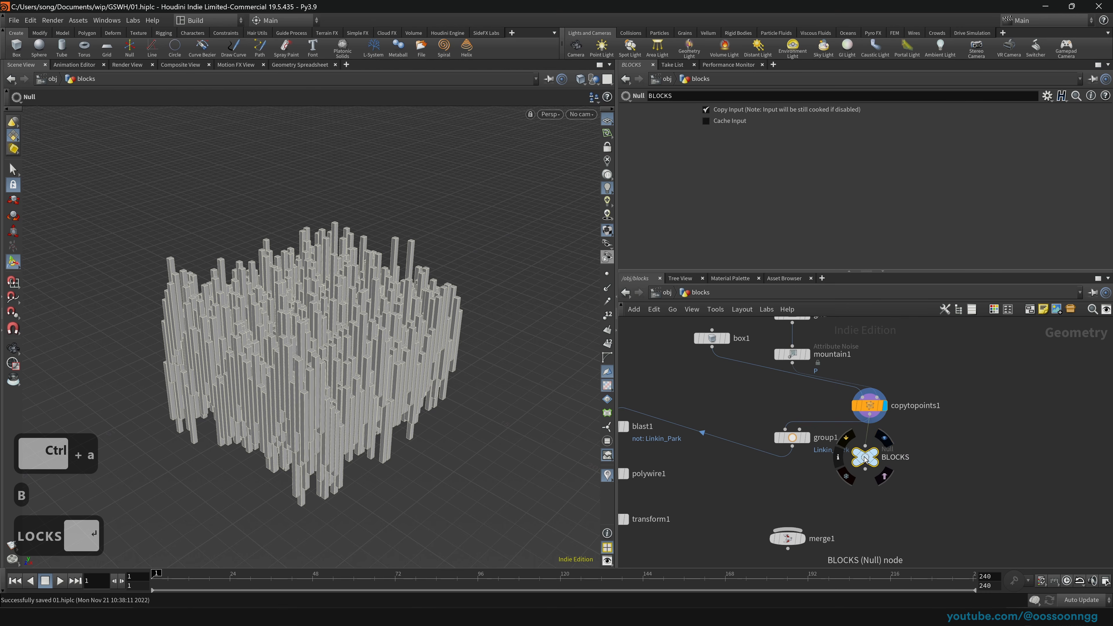
click(889, 441)
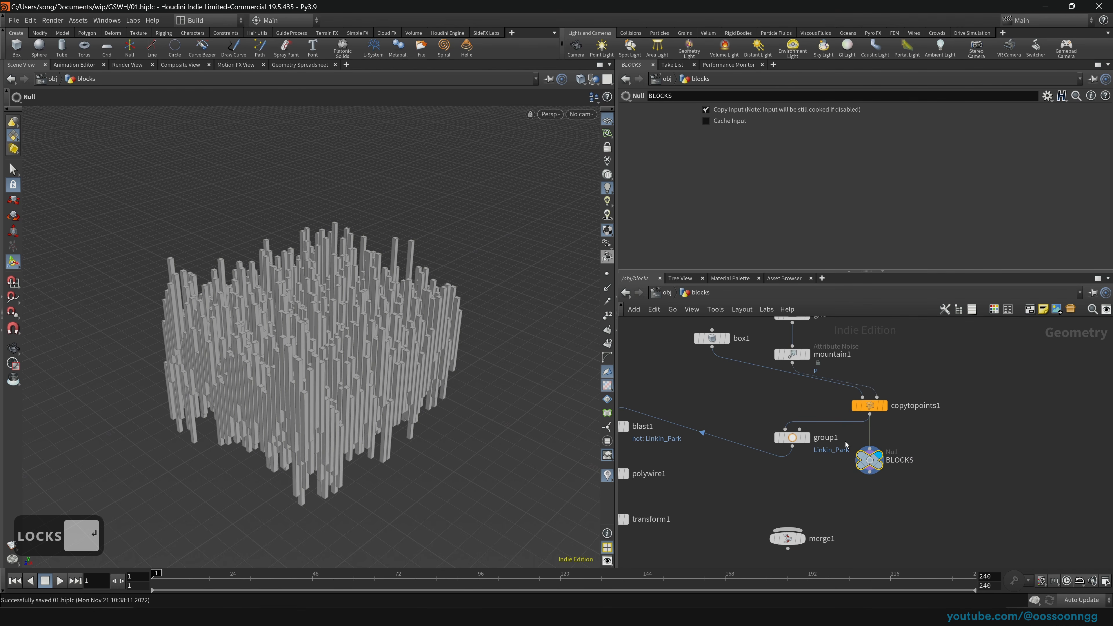
Step: Move the group1, blast1, polywire1 and transform1 chain beside copytopoints1 and delete merge1
middle_drag(670, 458, 782, 408)
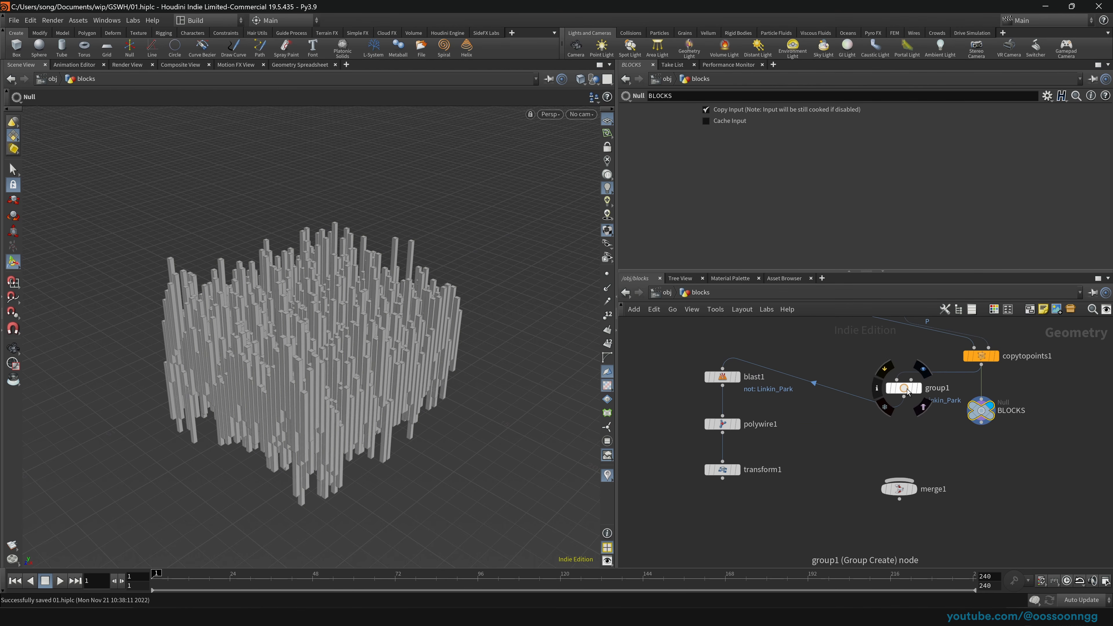
drag(911, 393, 727, 349)
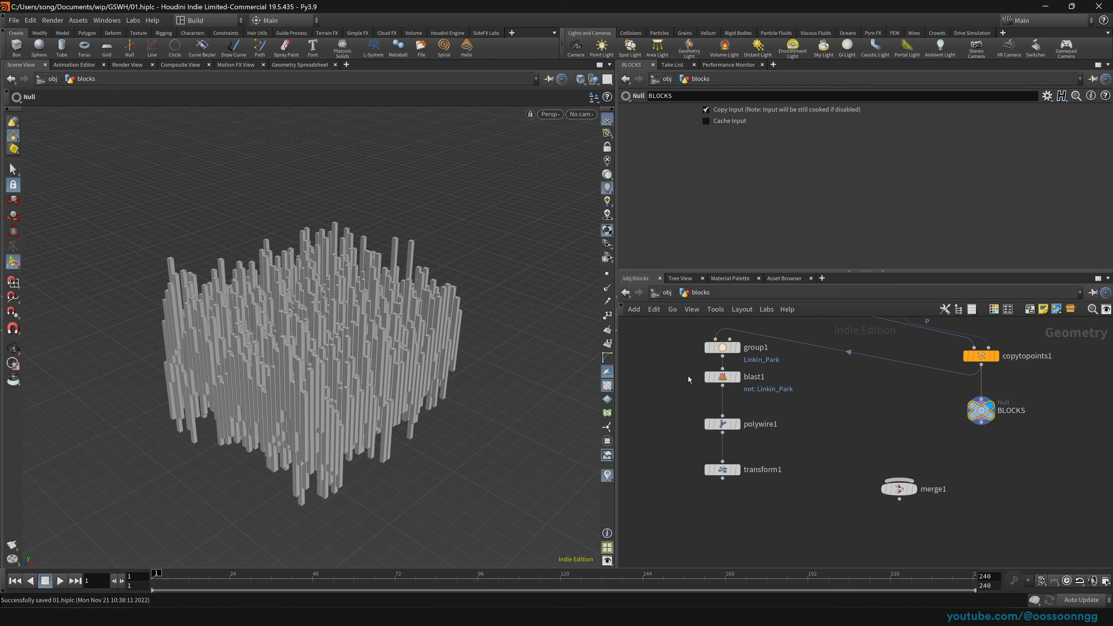
middle_drag(687, 375, 671, 424)
drag(648, 359, 732, 529)
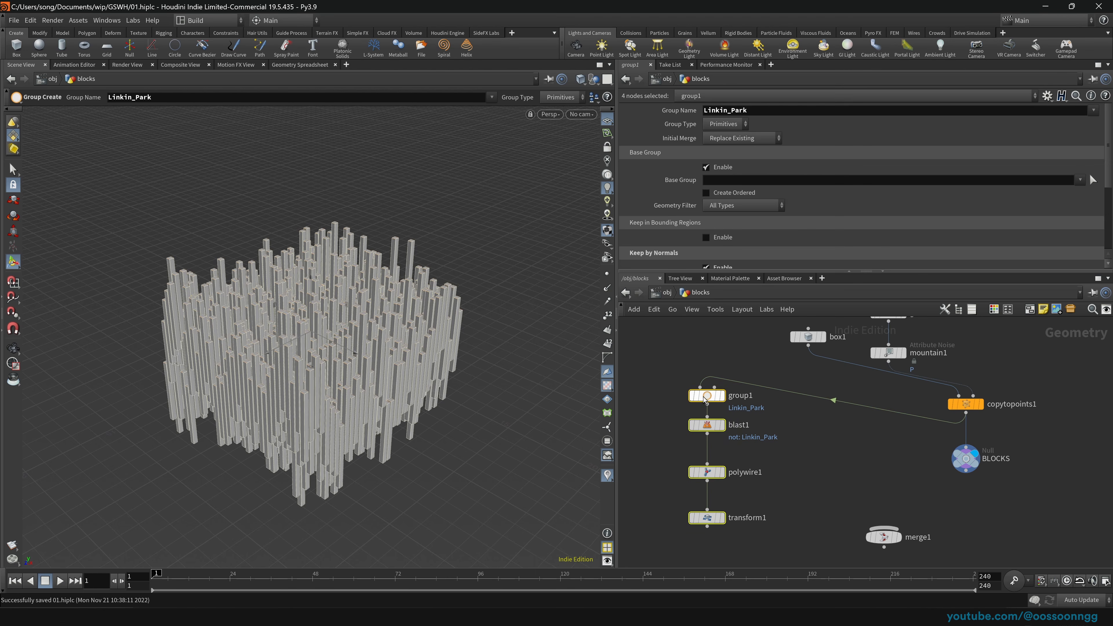
drag(706, 399, 783, 408)
drag(901, 535, 883, 549)
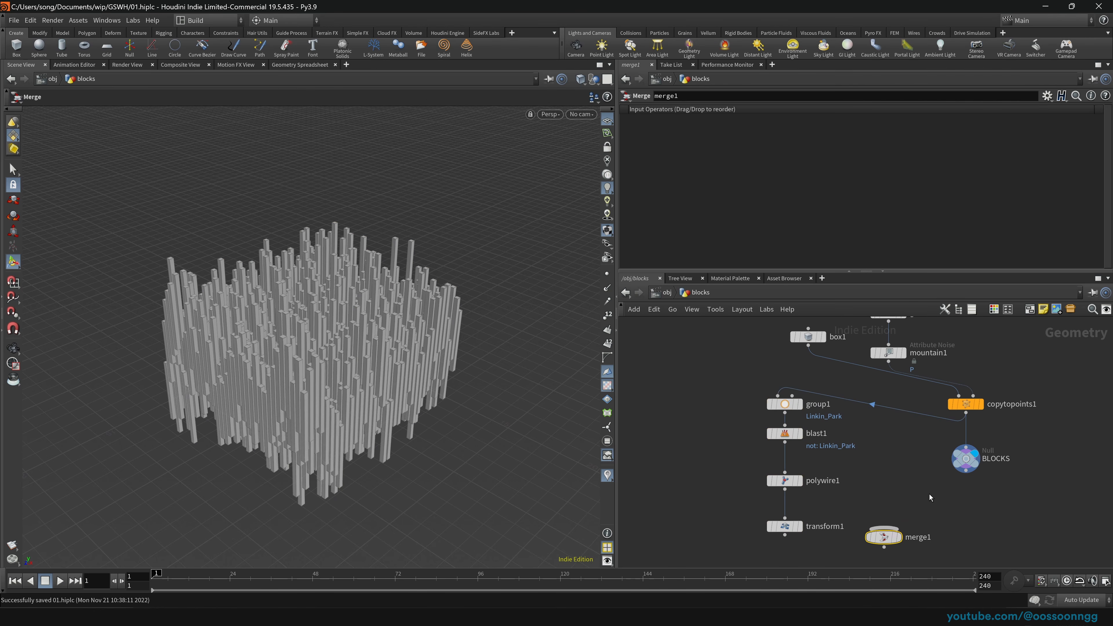
key(Delete)
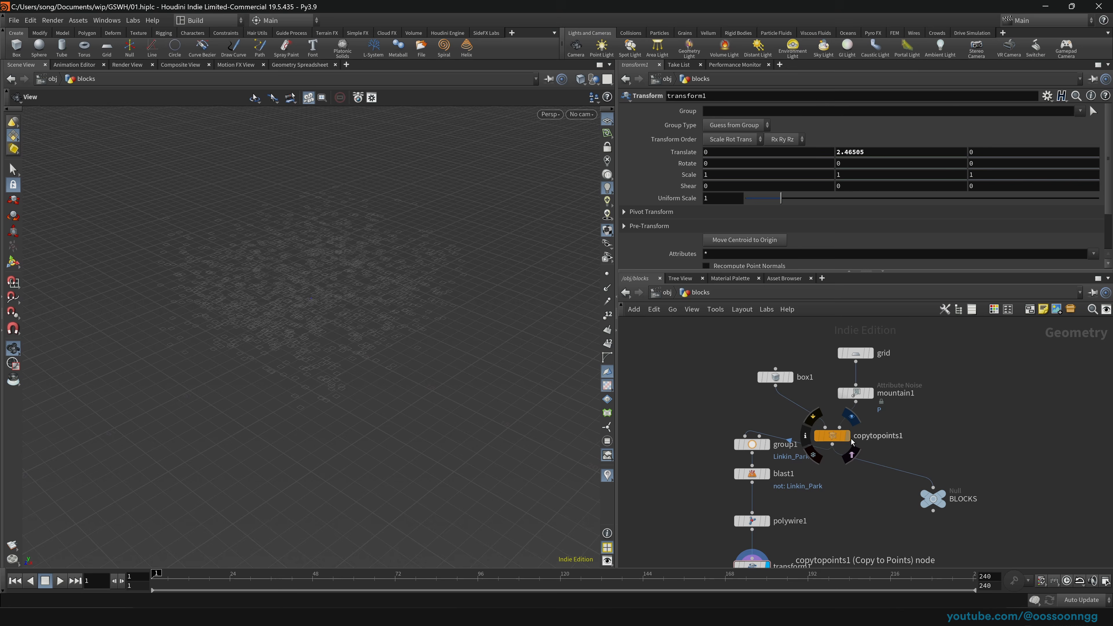
Step: Move copytopoints1 higher, then display blast1's flat tiles and show its parameters
click(847, 436)
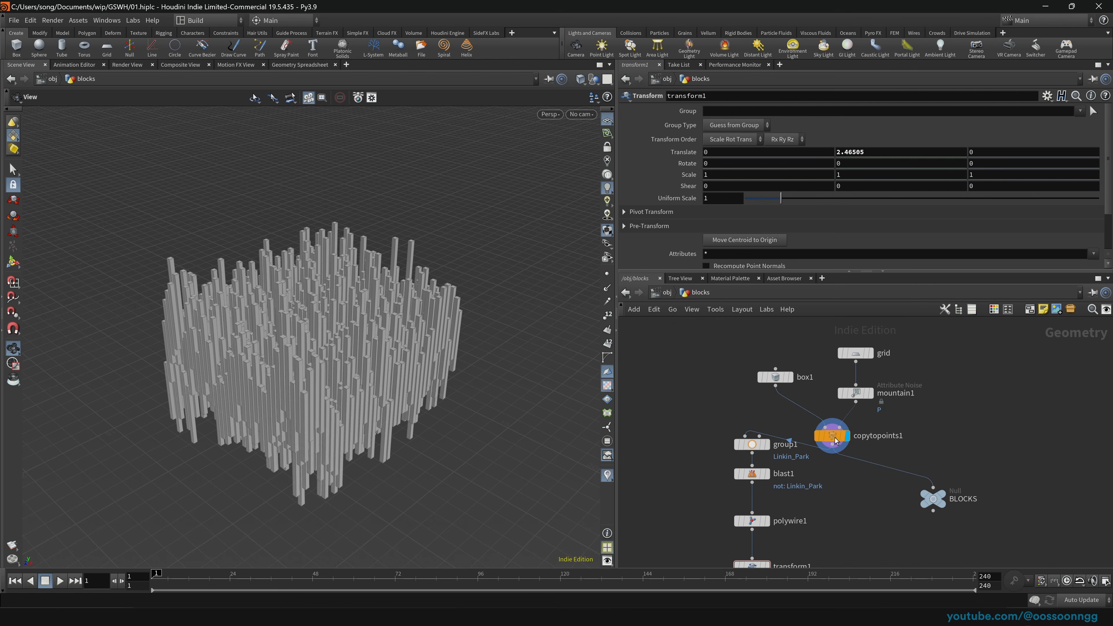
drag(832, 435, 831, 425)
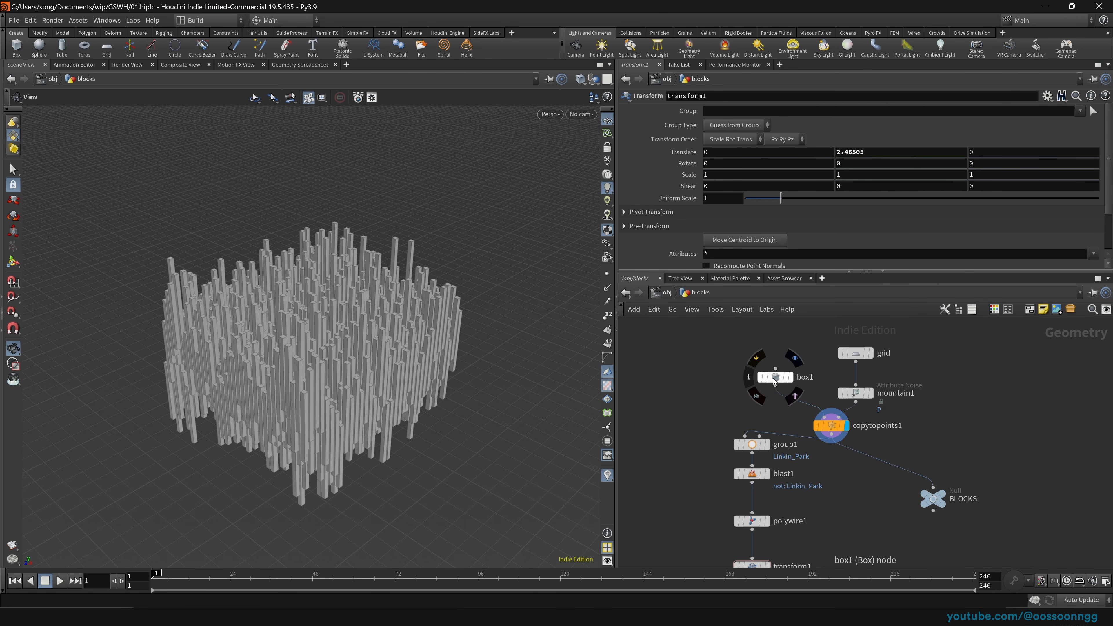
drag(832, 431, 818, 421)
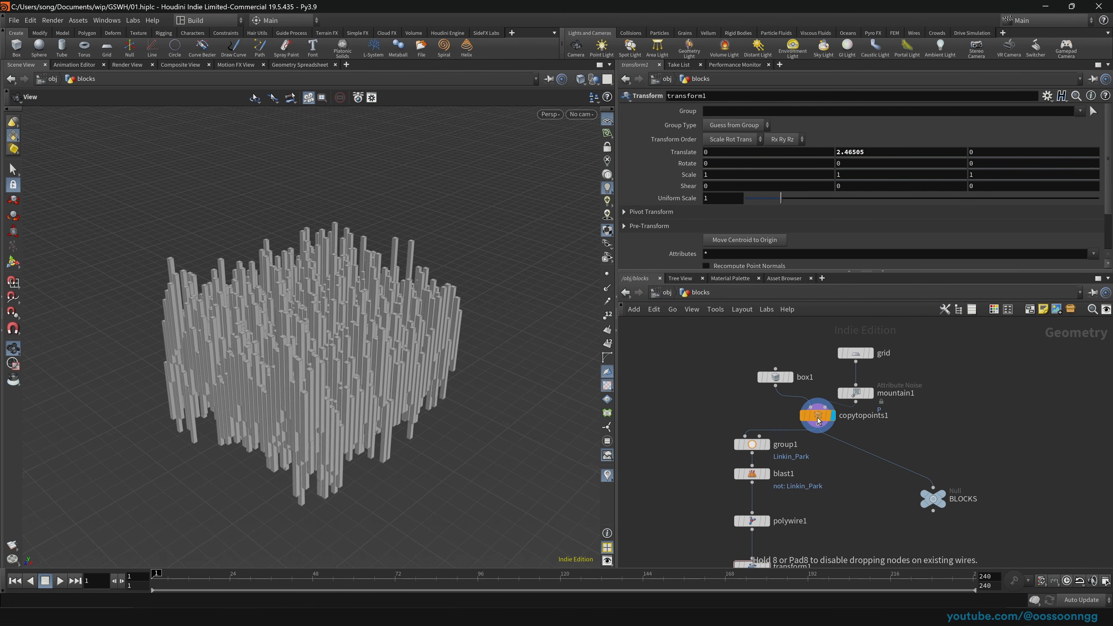
click(752, 444)
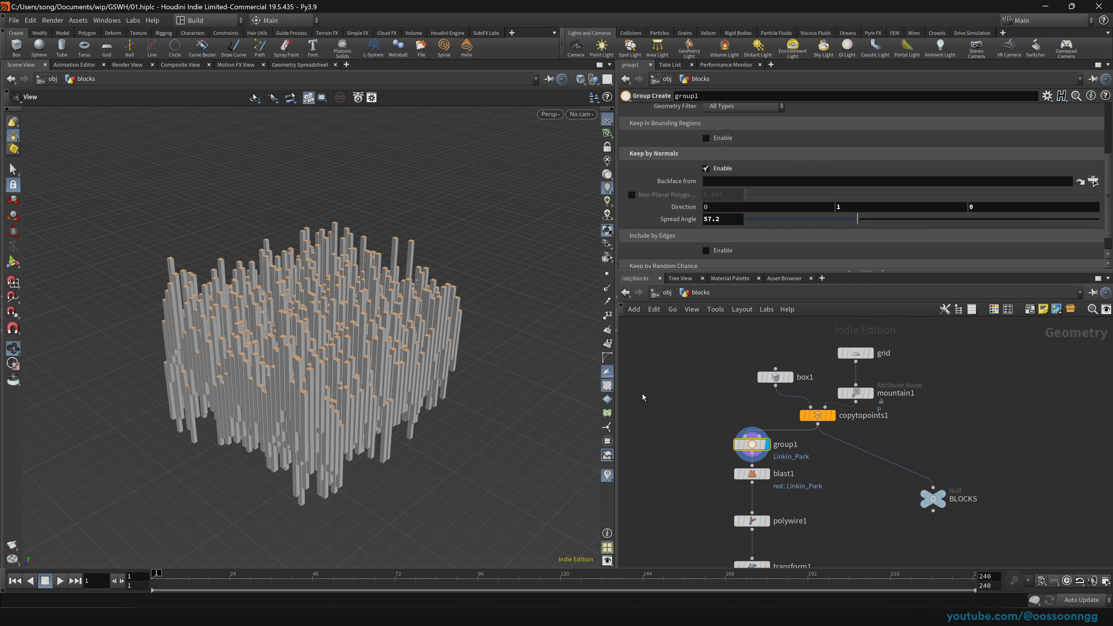
click(768, 473)
click(751, 474)
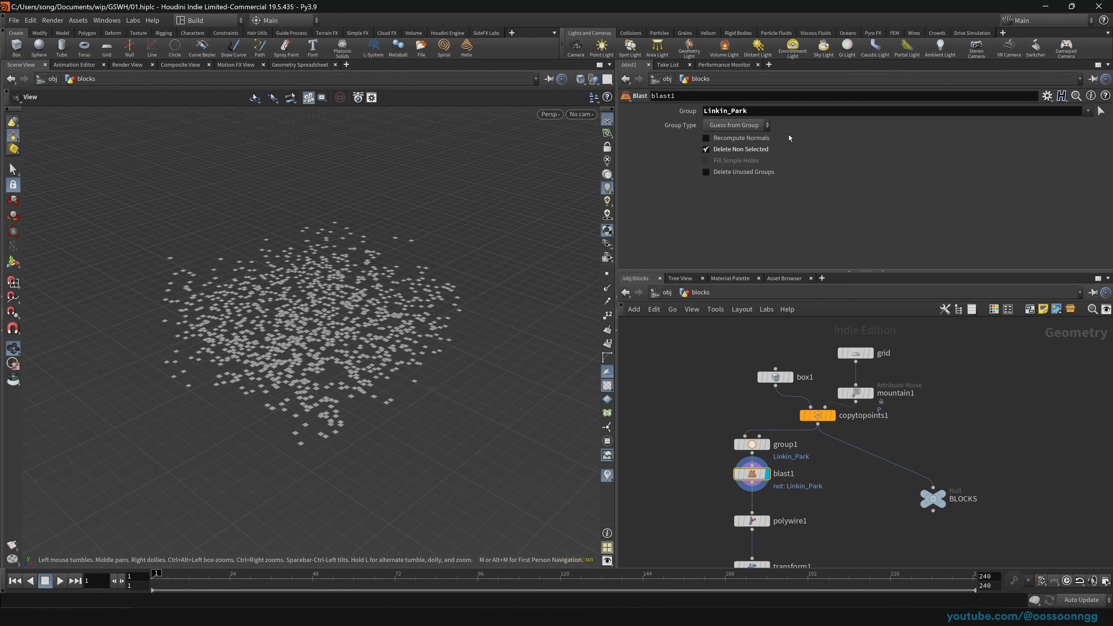
middle_drag(687, 427, 677, 356)
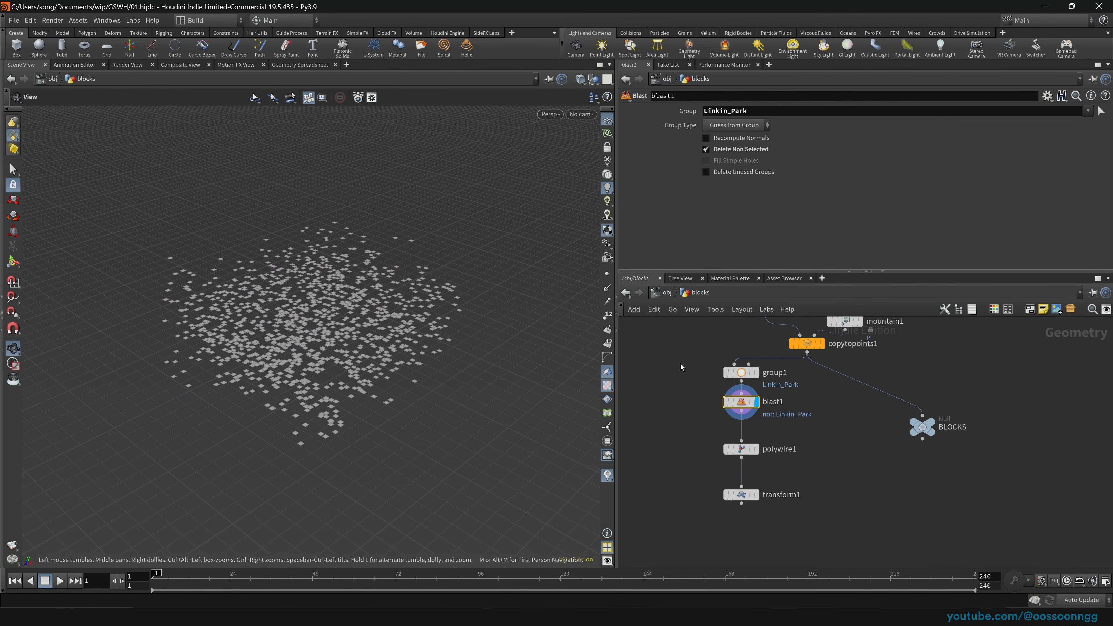
Step: Check the polywire1 and transform1 results, then delete transform1
click(754, 448)
drag(677, 433, 794, 475)
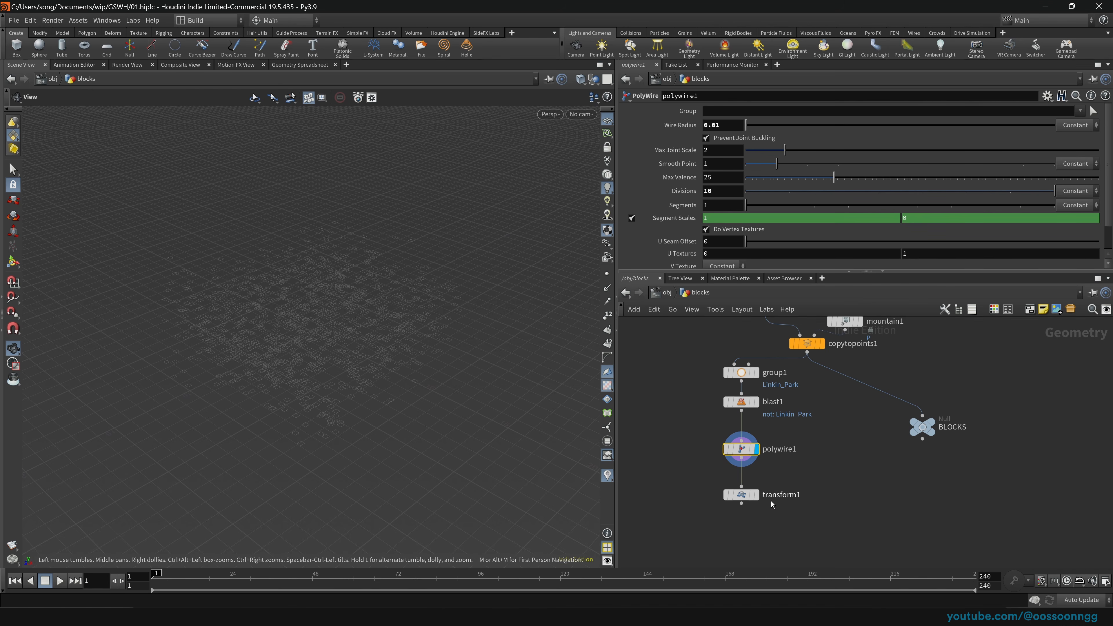
click(756, 494)
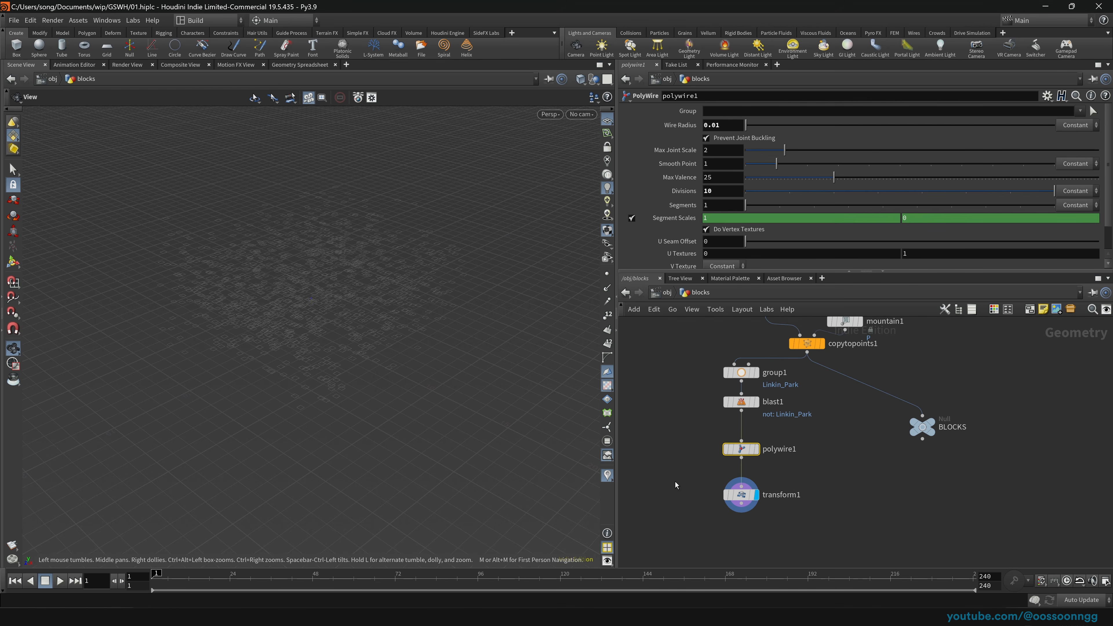
drag(675, 484, 825, 524)
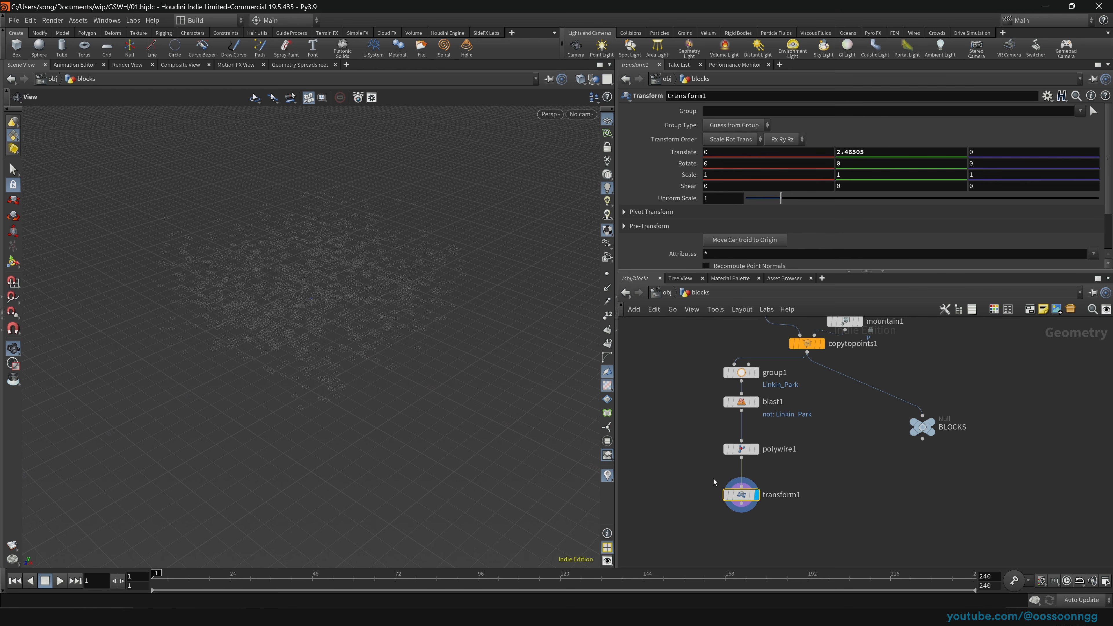
key(Delete)
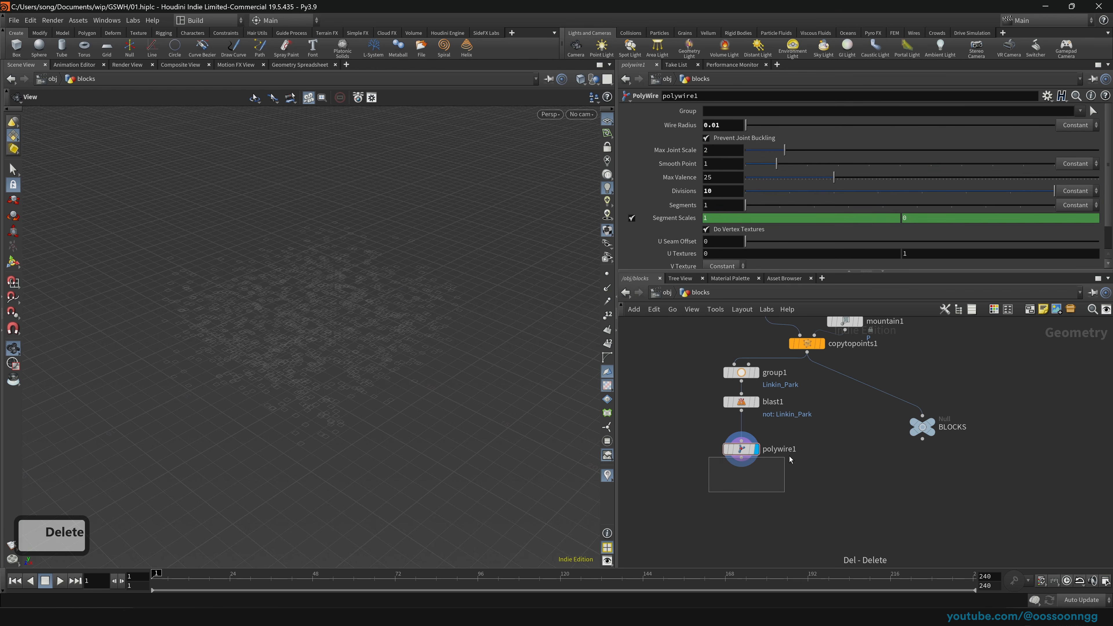
Step: Add a null named LIGHTS below polywire1 and go back to the object level
key(Tab)
text(null)
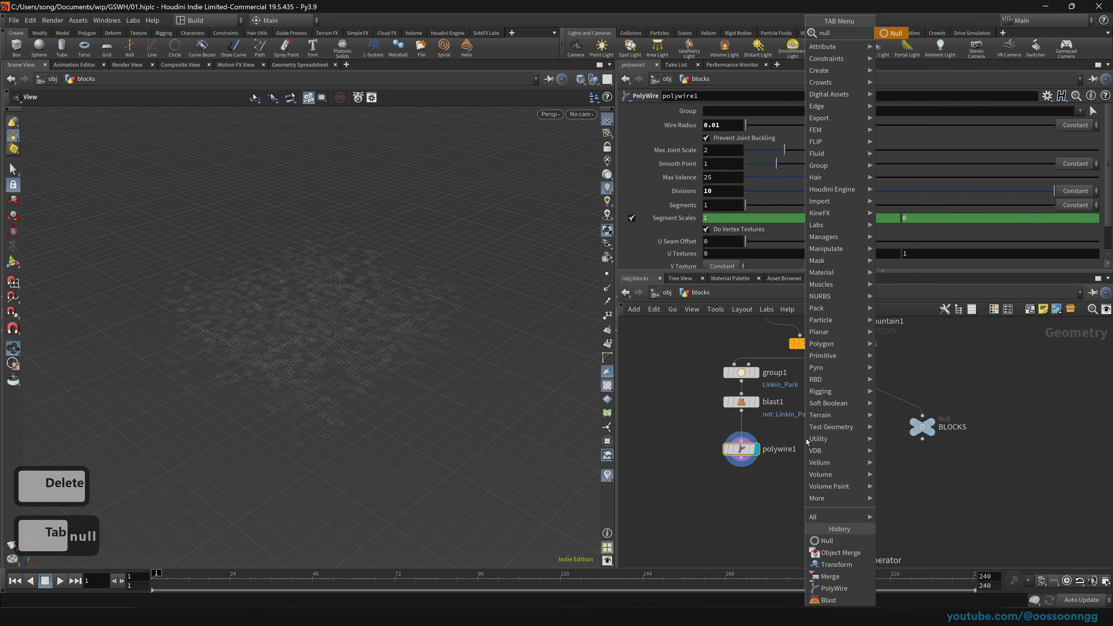
key(Return)
key(F2)
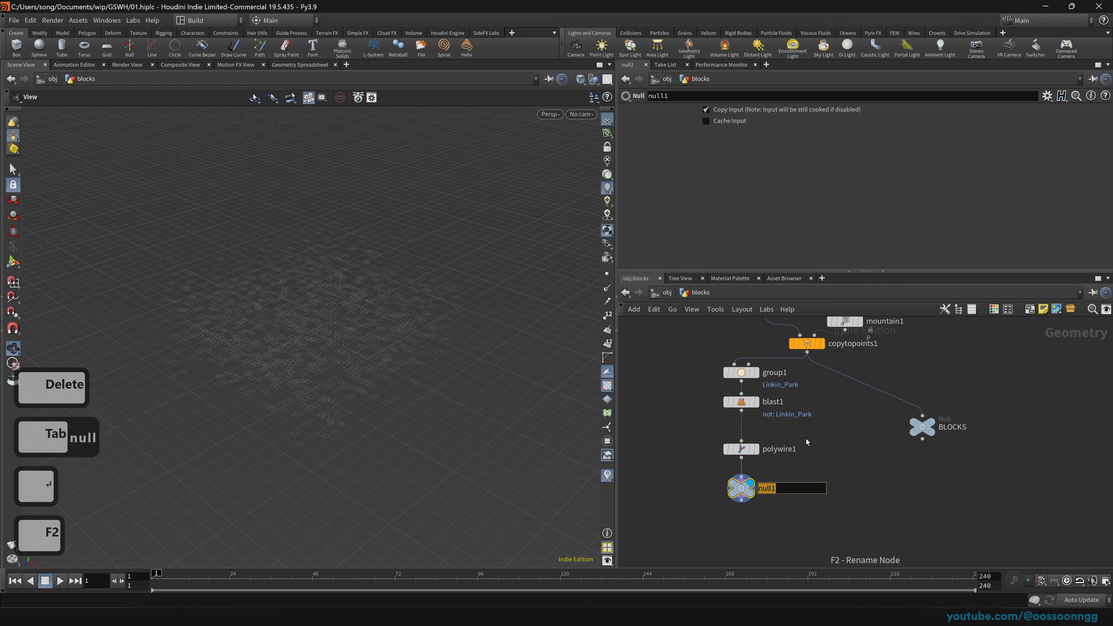
text(LIGHTS)
key(Return)
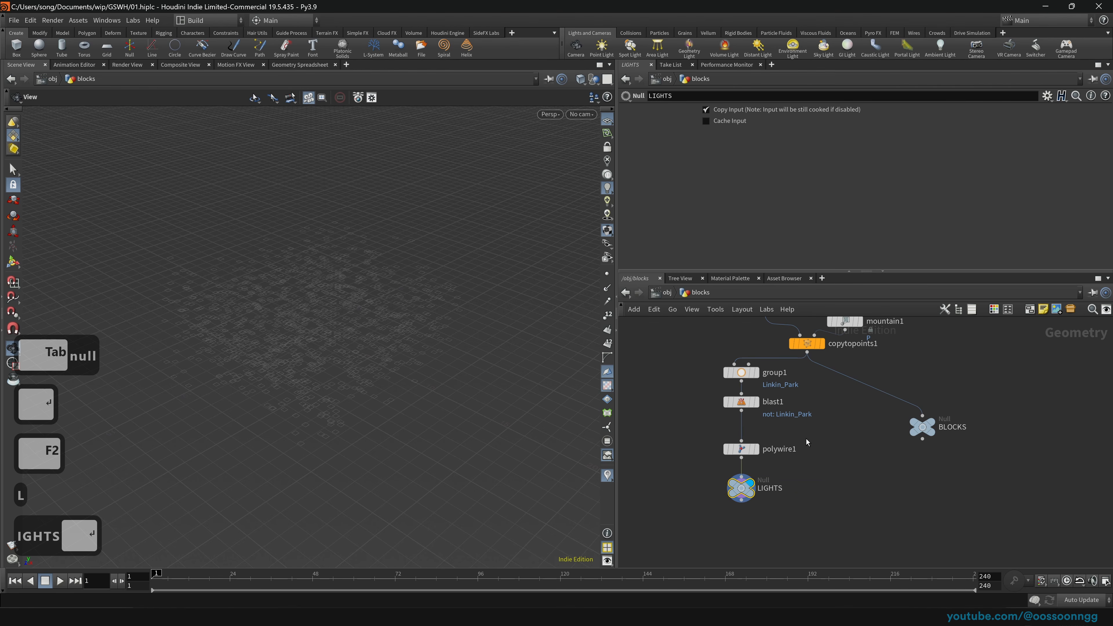
click(665, 296)
click(665, 293)
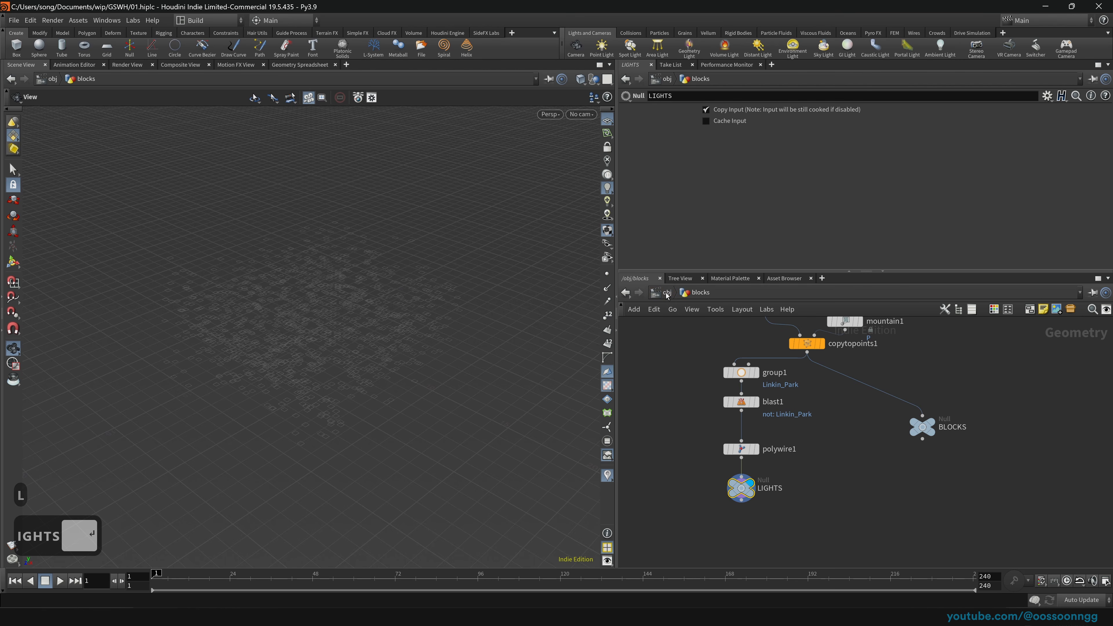
click(666, 293)
Step: Inside lights, set object_merge1's Object 1 to /obj/blocks/LIGHTS
click(767, 420)
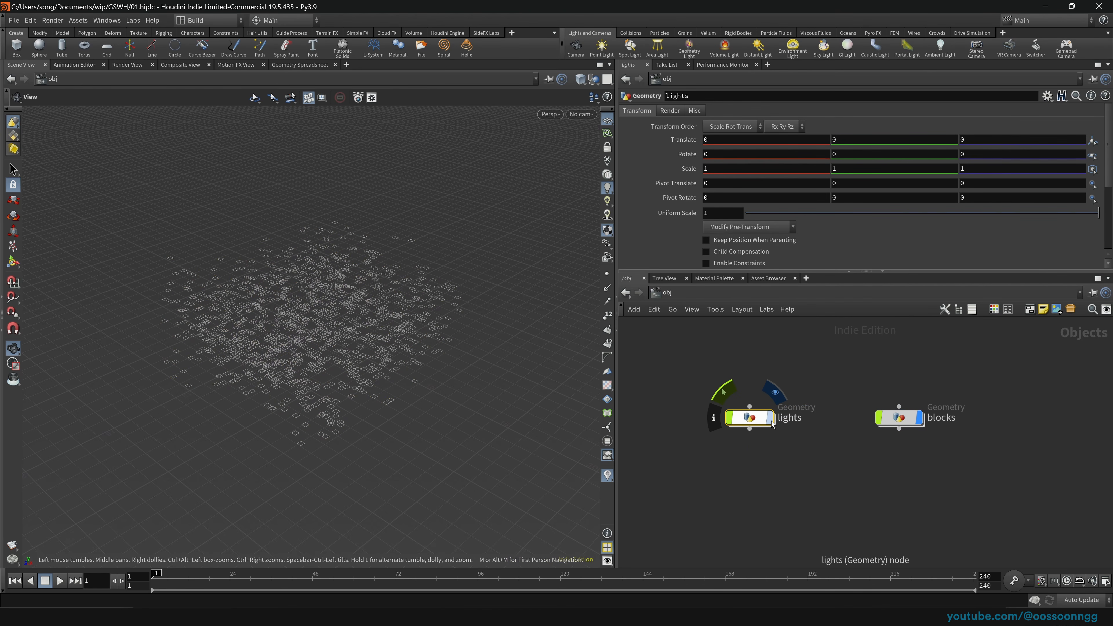
double_click(750, 418)
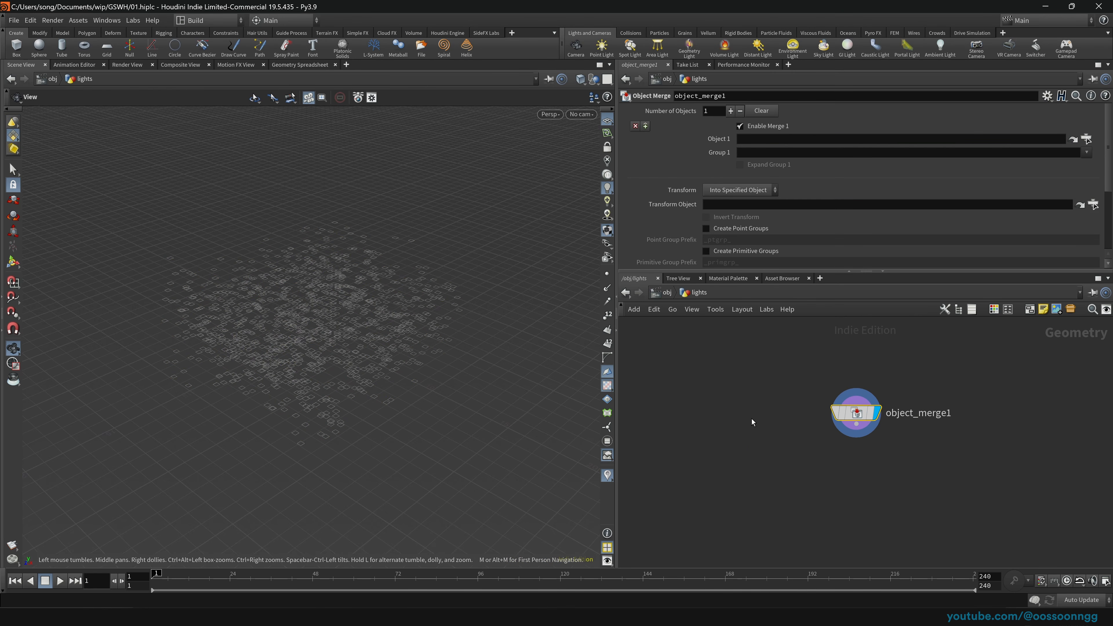
click(1086, 139)
click(993, 79)
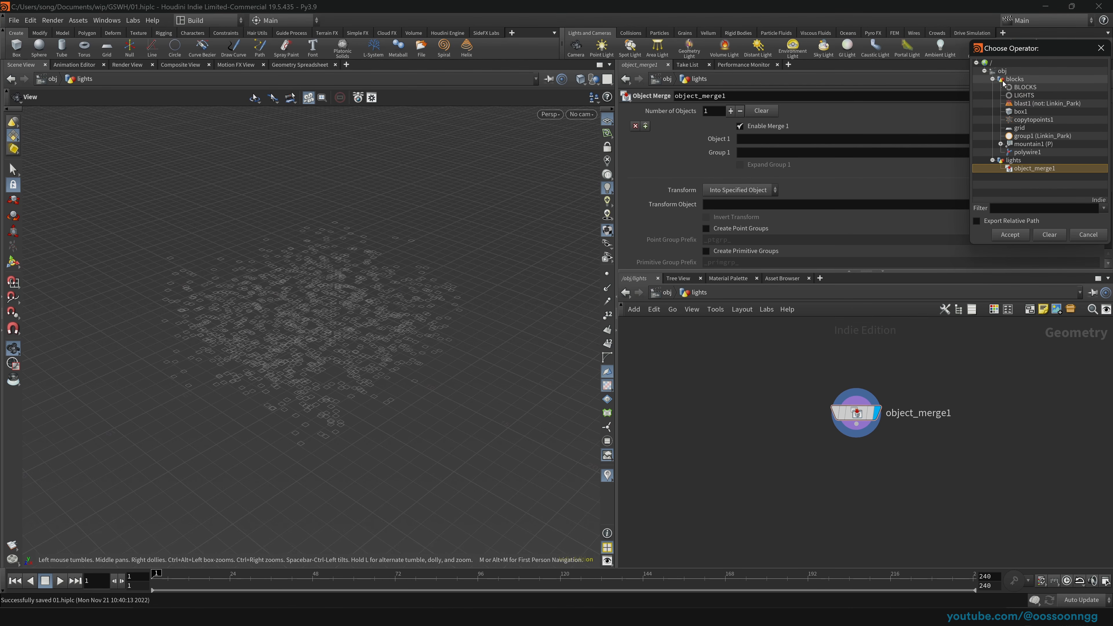
click(1021, 95)
click(1010, 235)
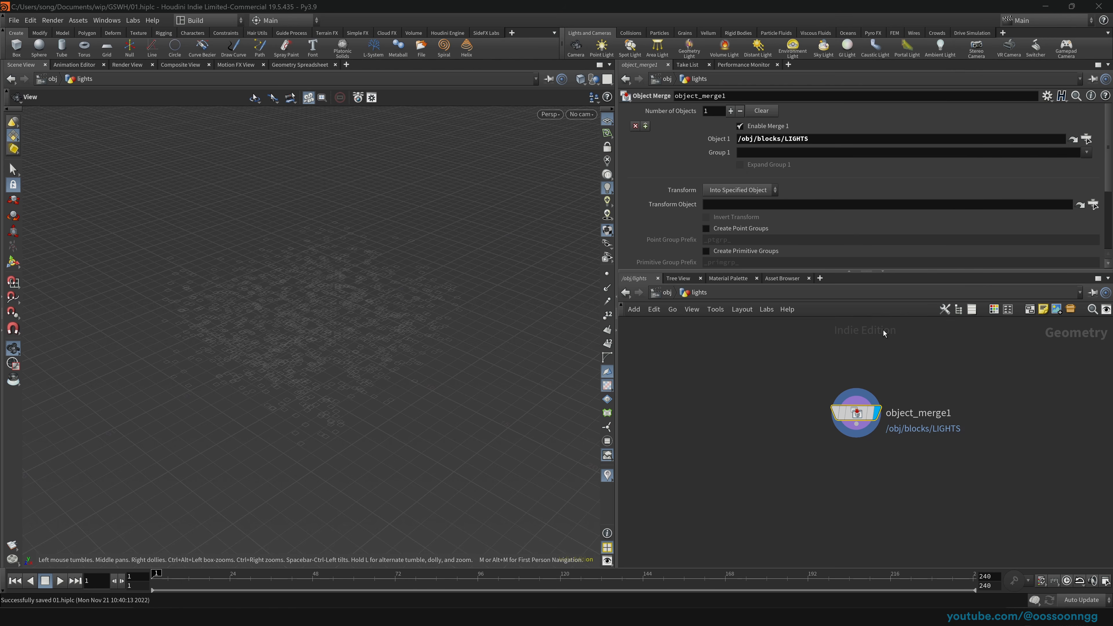
Step: Go back up and dive into the blocks object
click(667, 293)
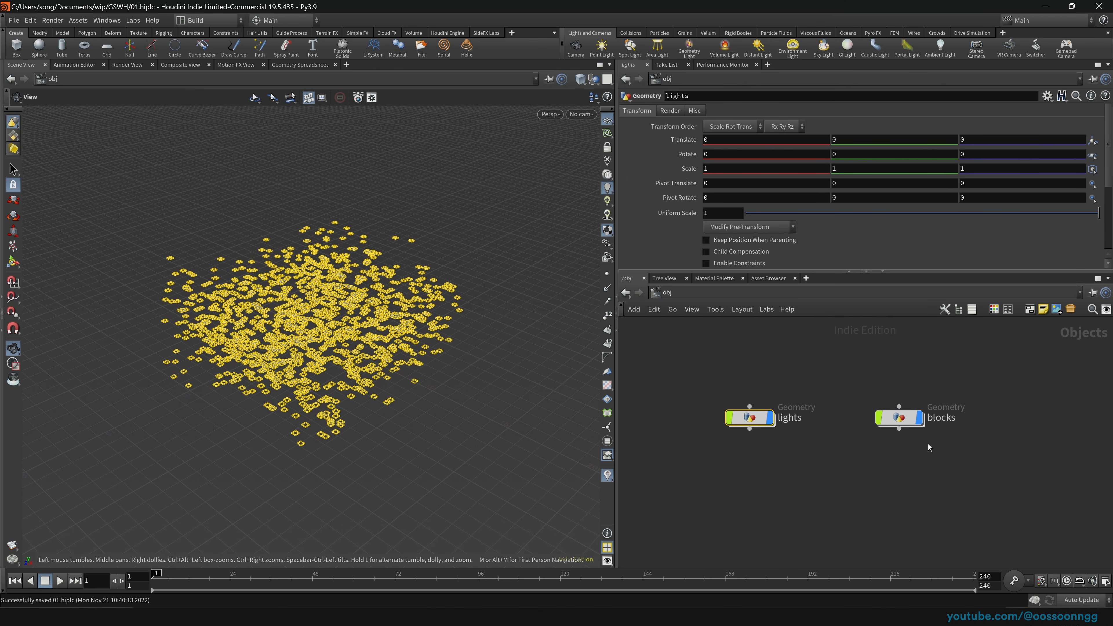
click(908, 420)
double_click(908, 421)
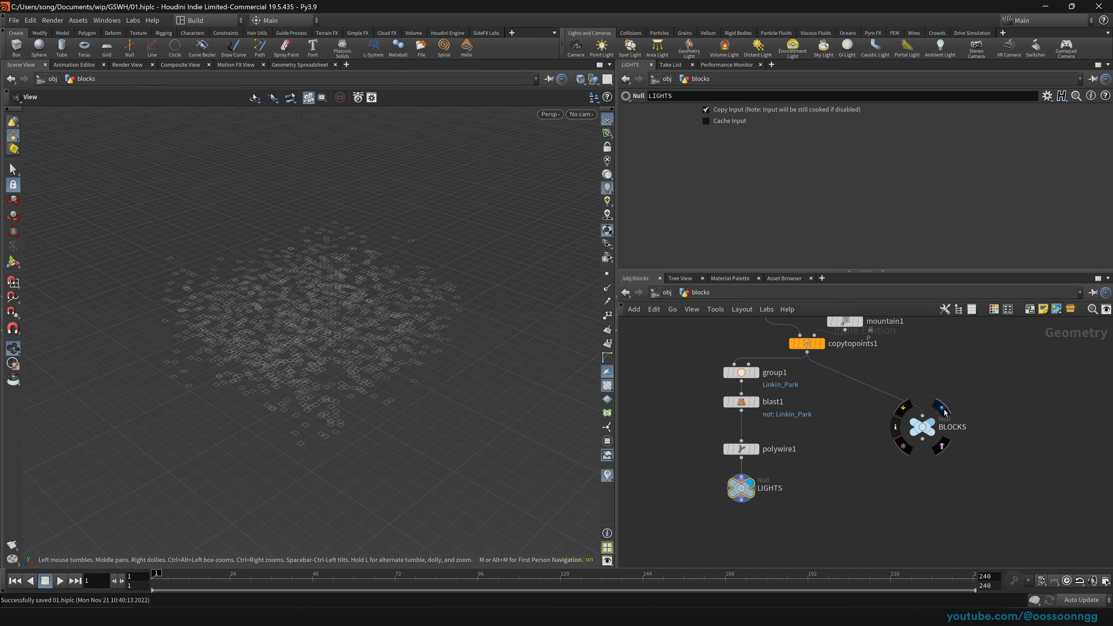
Step: Display the BLOCKS null and move the group1-to-LIGHTS chain up-left out of the way
click(942, 409)
drag(848, 476, 966, 406)
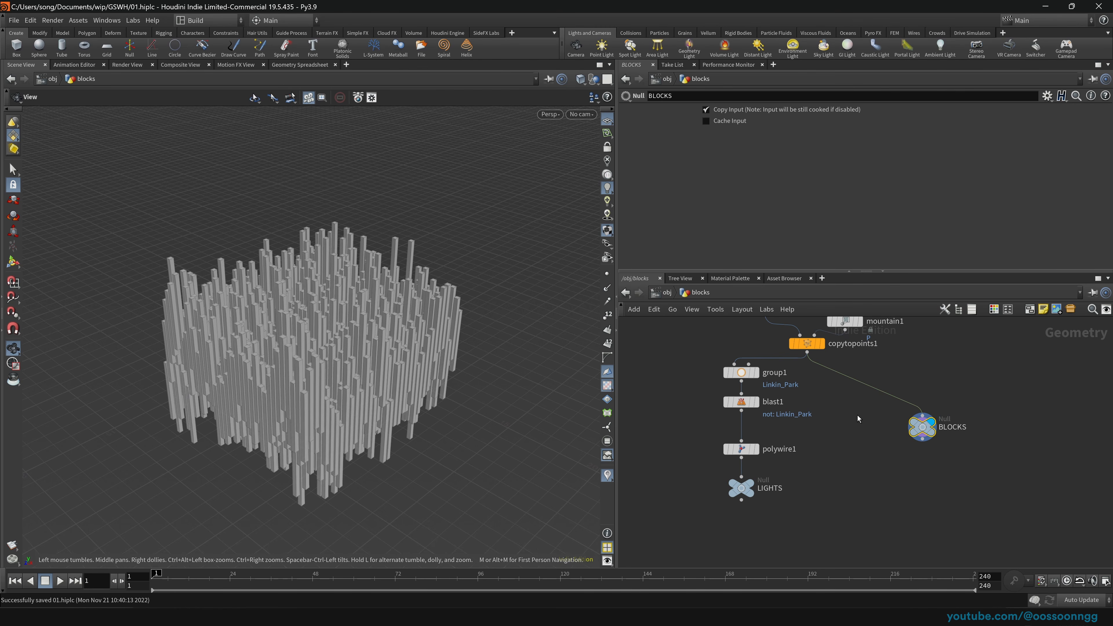
middle_drag(857, 416, 847, 447)
drag(663, 377, 772, 530)
drag(731, 412, 686, 411)
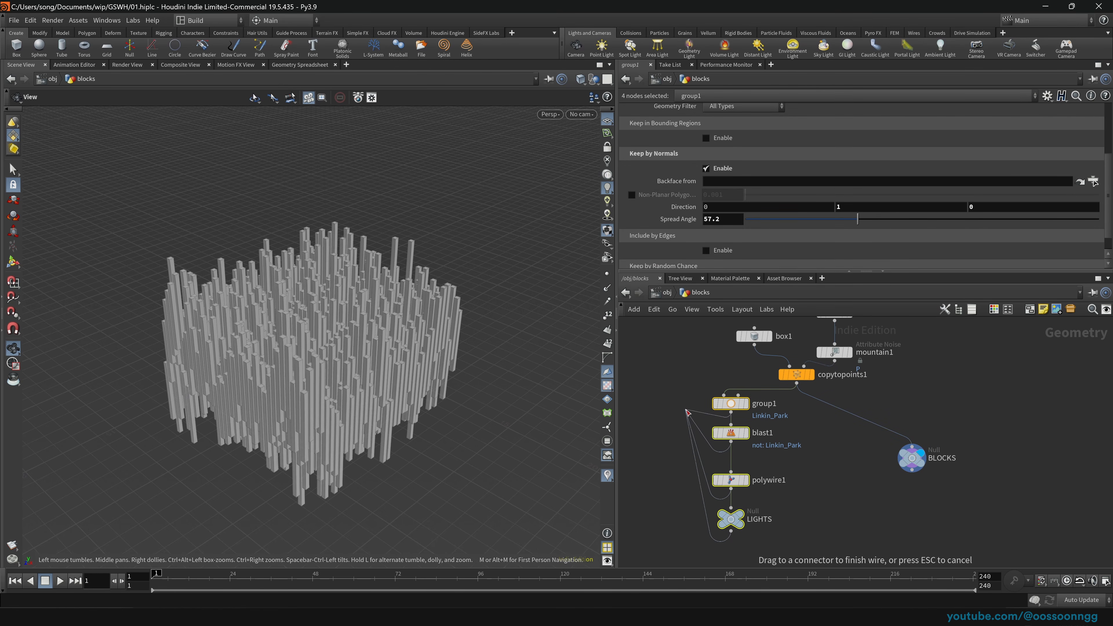
key(Escape)
drag(731, 519, 674, 502)
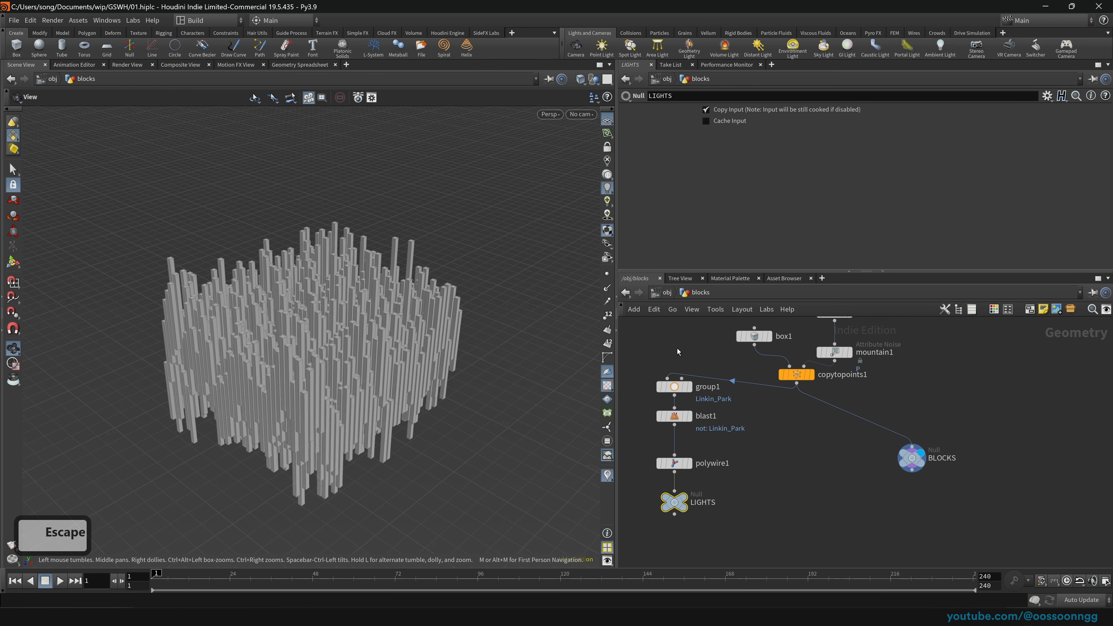
Step: Inside lights, add a Transform after object_merge1 raising the wires about 3 units in Y
click(660, 295)
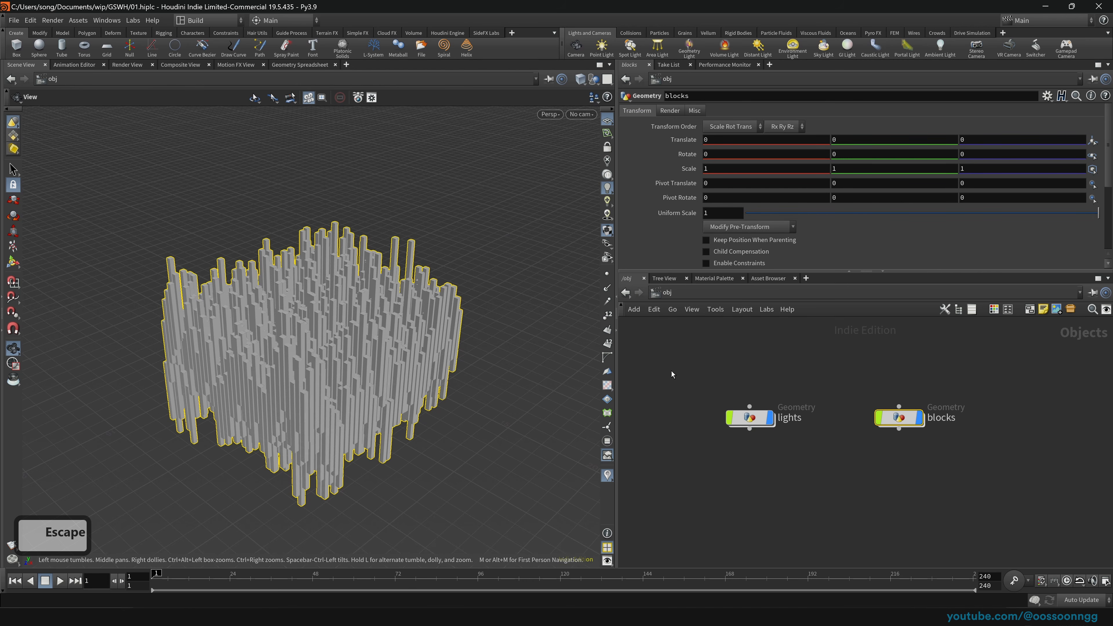
click(748, 417)
double_click(728, 419)
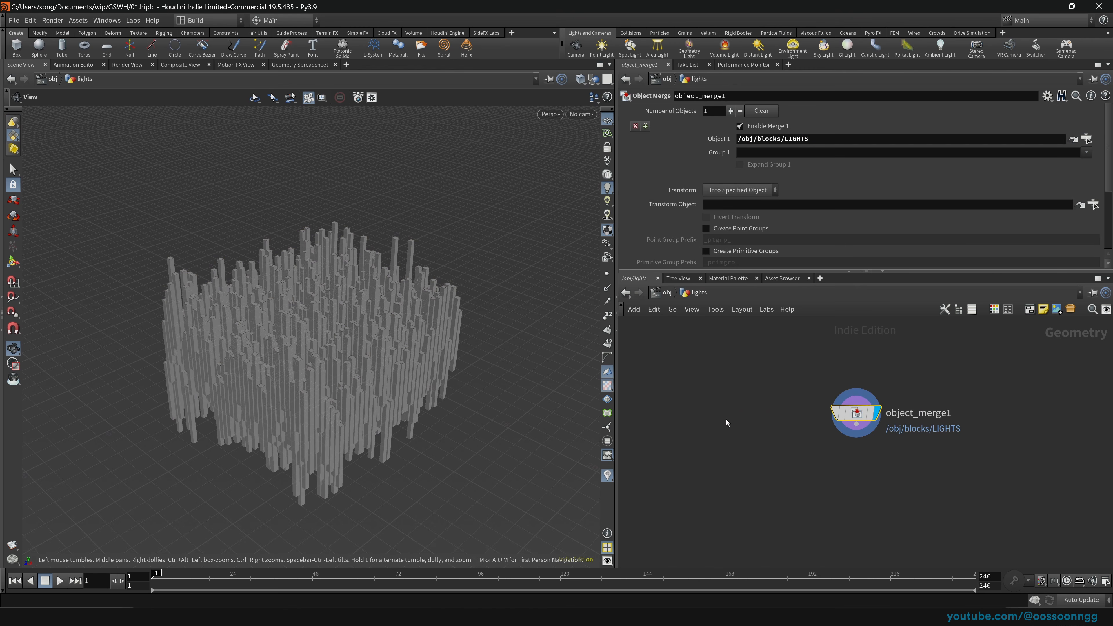
key(Tab)
text(transf)
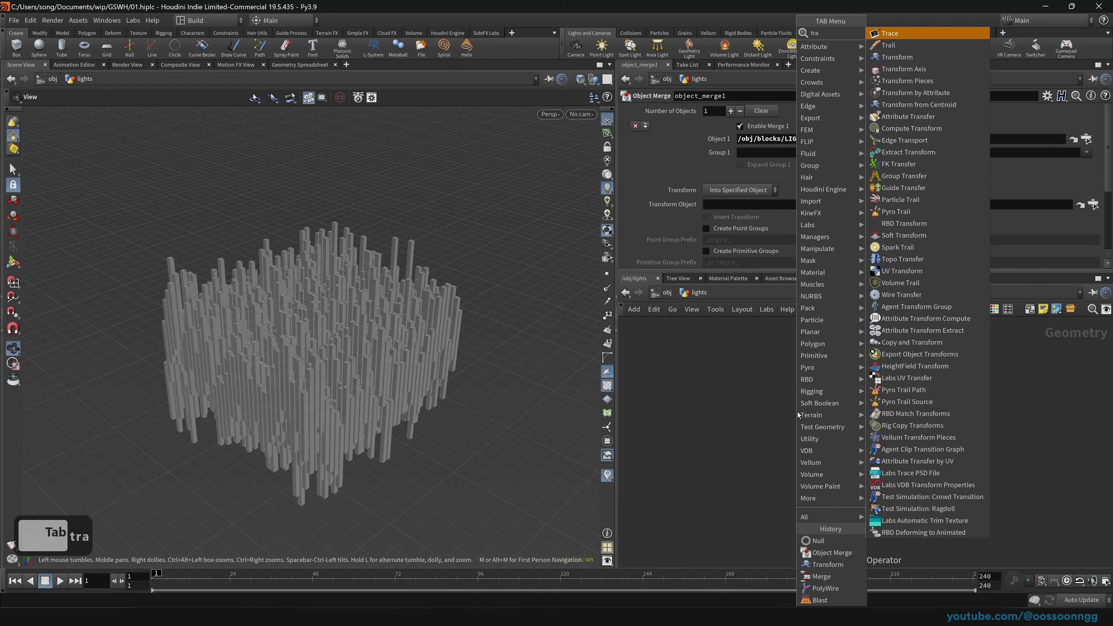
key(Return)
key(Return)
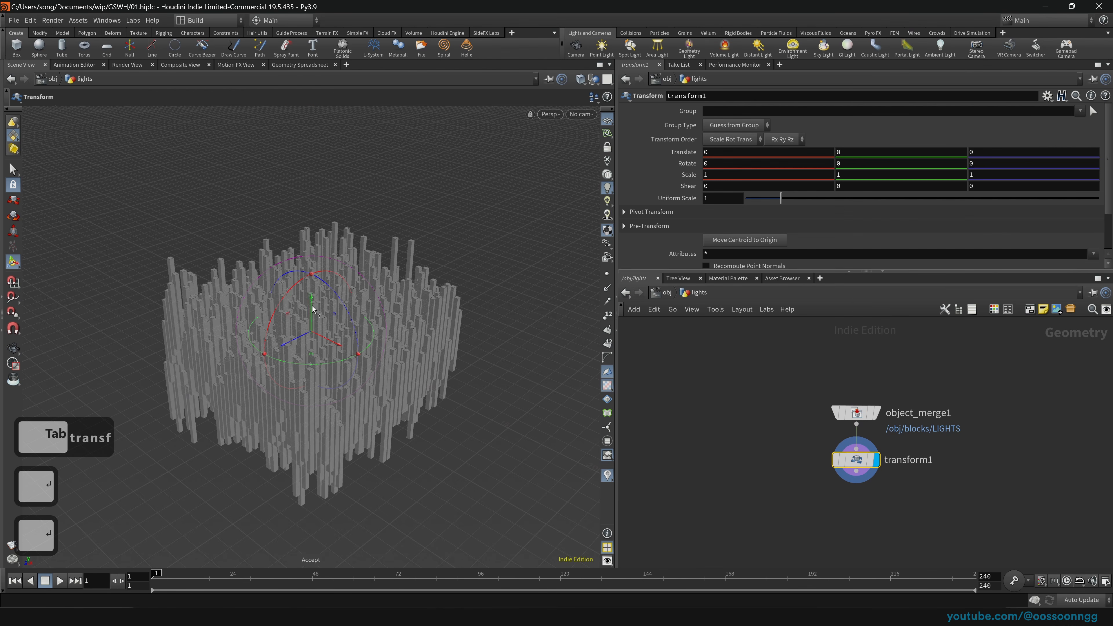
drag(312, 306, 312, 263)
key(space)
drag(351, 314, 408, 311)
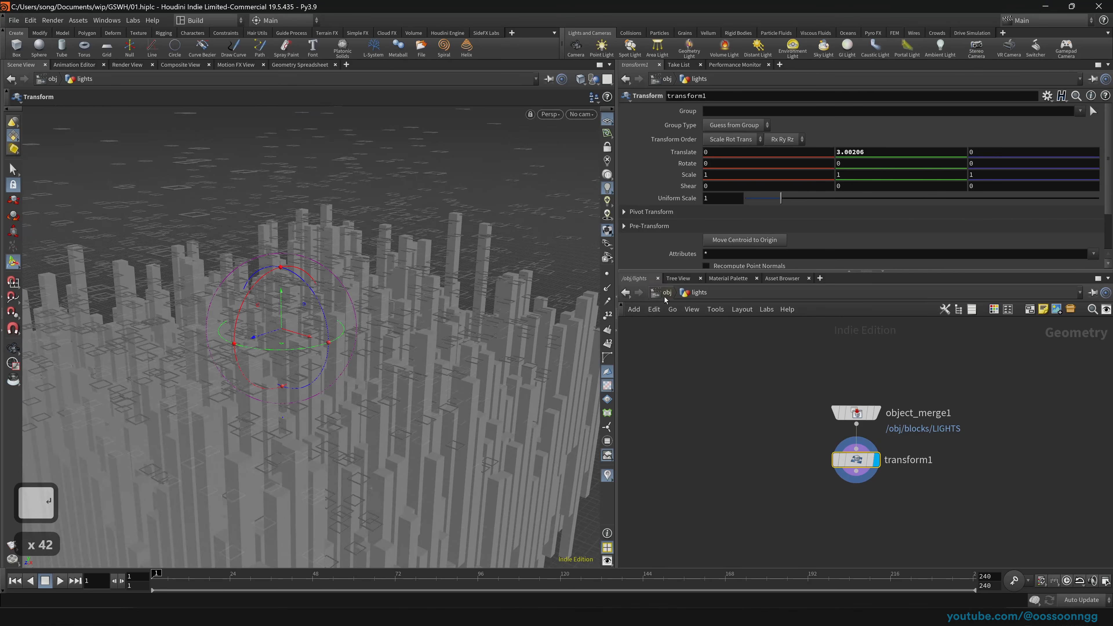
Step: Return to the object level and dive back into the blocks network
click(664, 297)
double_click(741, 417)
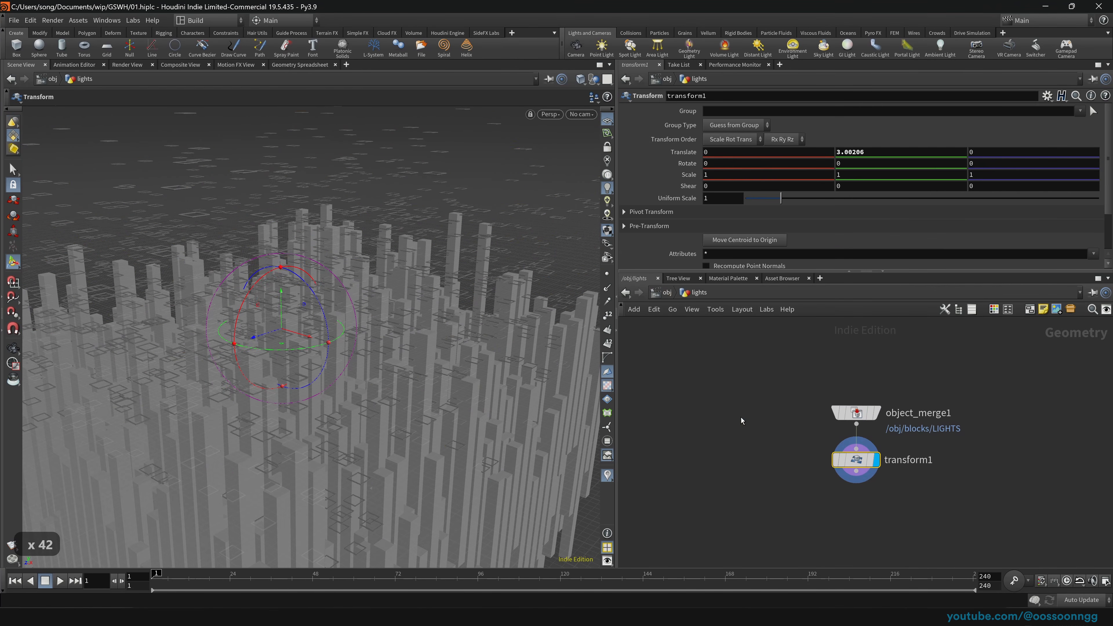
click(667, 293)
click(896, 419)
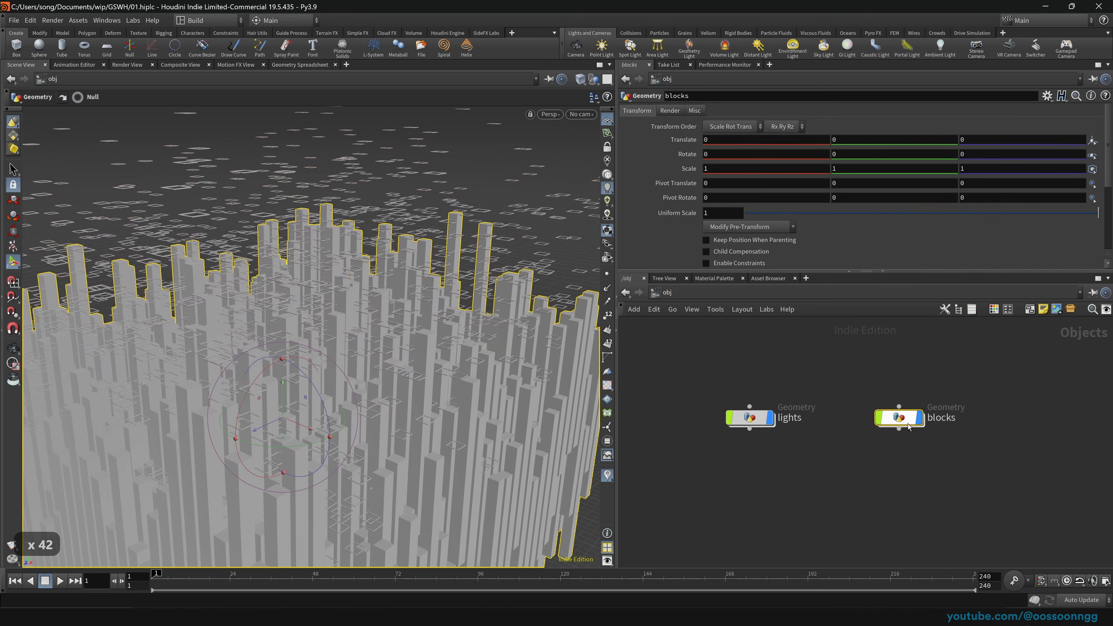
double_click(898, 420)
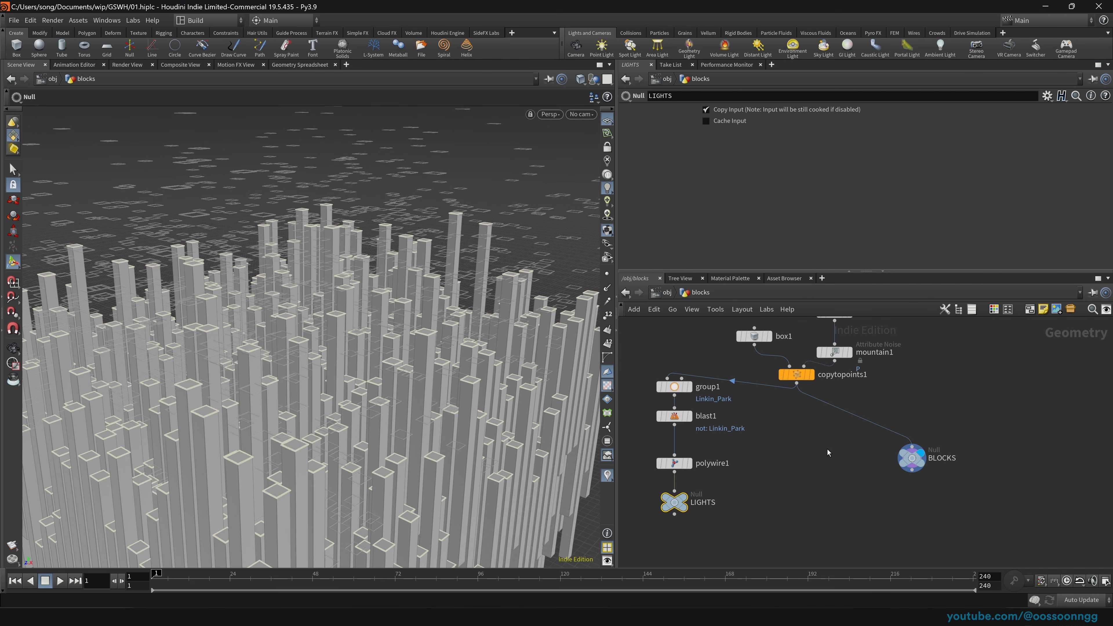
Step: Place BLOCKS directly under copytopoints1 and shift the four-node chain down-left
click(911, 457)
drag(913, 458, 797, 428)
drag(650, 345, 715, 543)
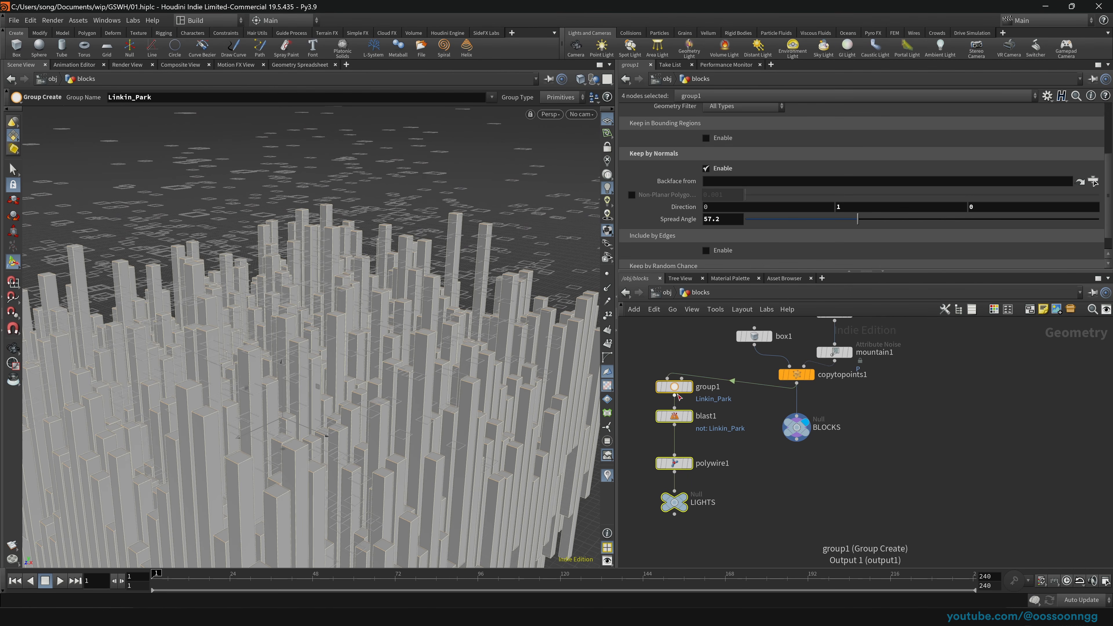
drag(675, 389, 646, 404)
click(693, 381)
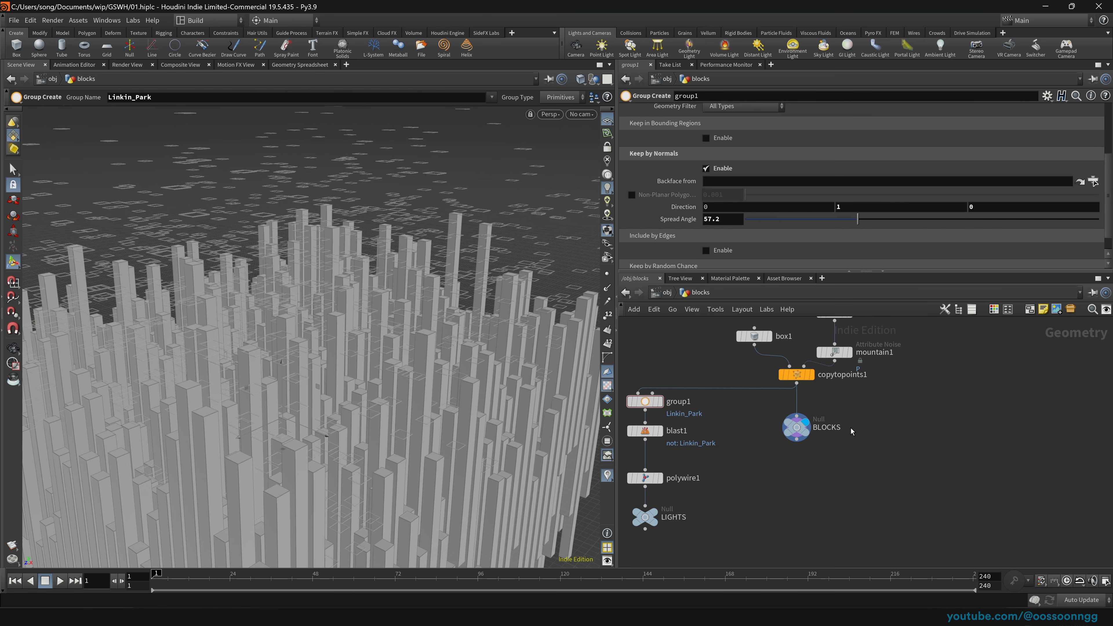
Step: Tighten the group1, blast1, polywire1 and LIGHTS chain into a neat column and select it
middle_drag(671, 350, 750, 348)
drag(670, 376, 763, 546)
click(716, 366)
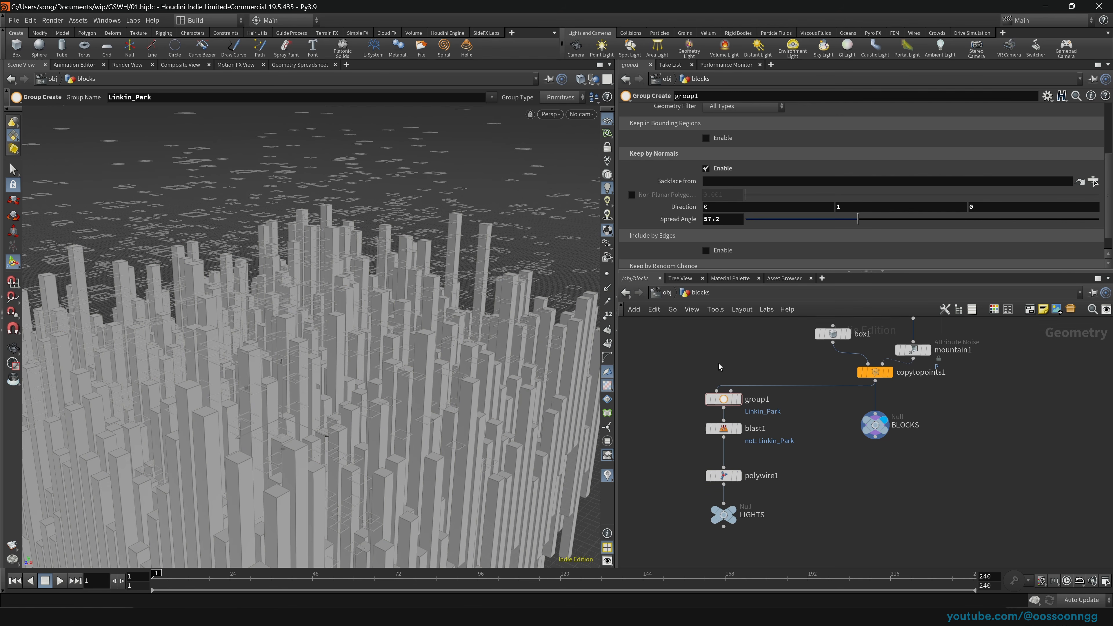
drag(698, 426, 758, 542)
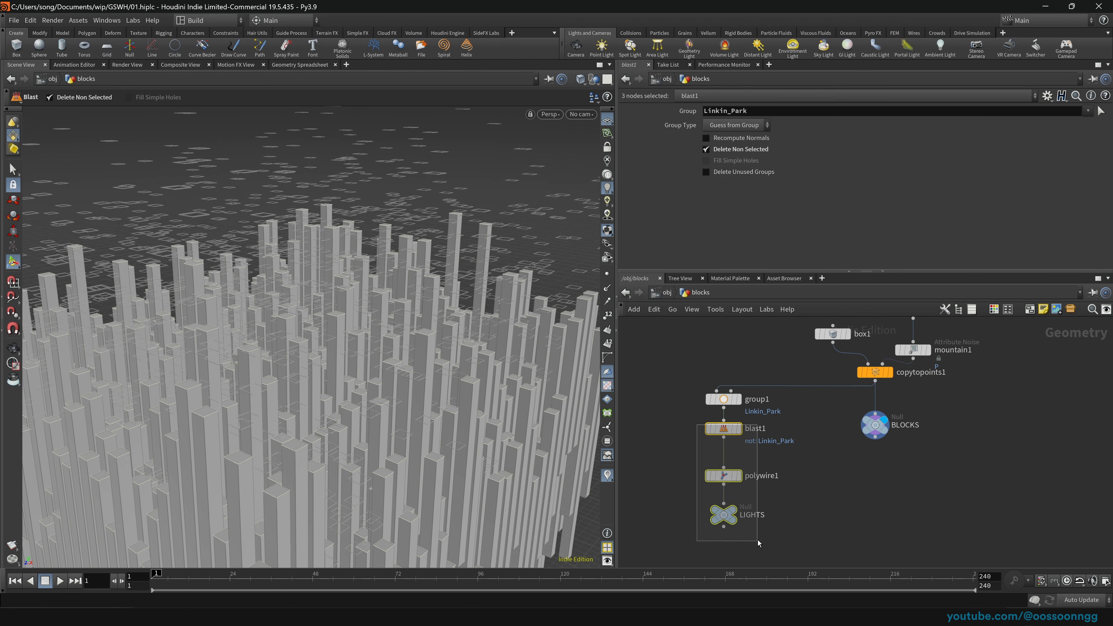
drag(724, 429, 724, 469)
drag(724, 400, 724, 425)
click(701, 381)
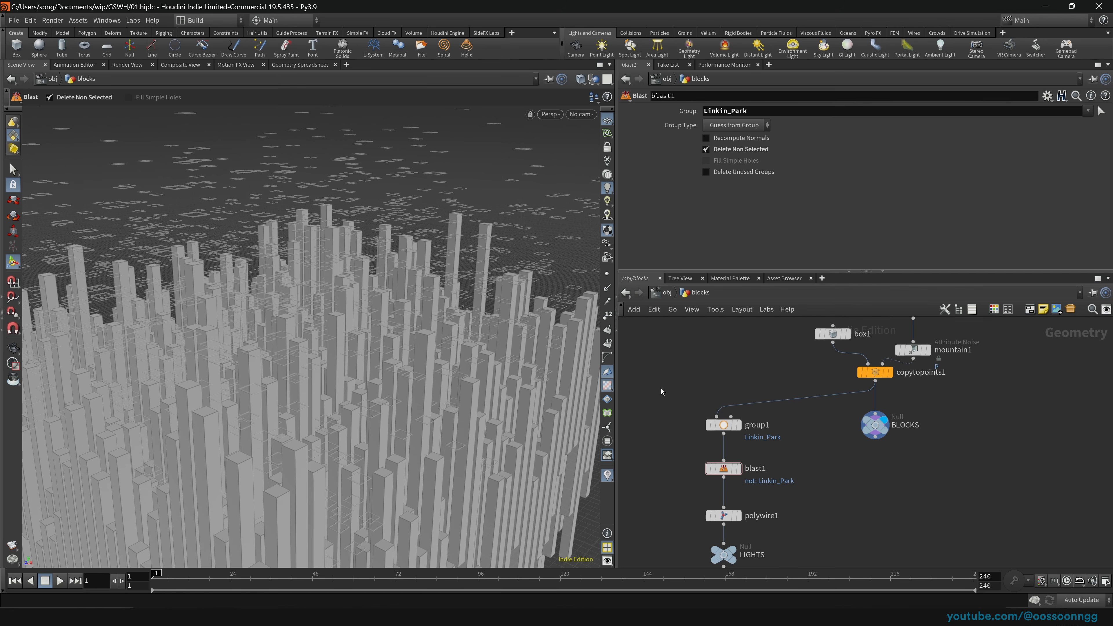
middle_drag(661, 388, 670, 361)
drag(643, 364, 768, 523)
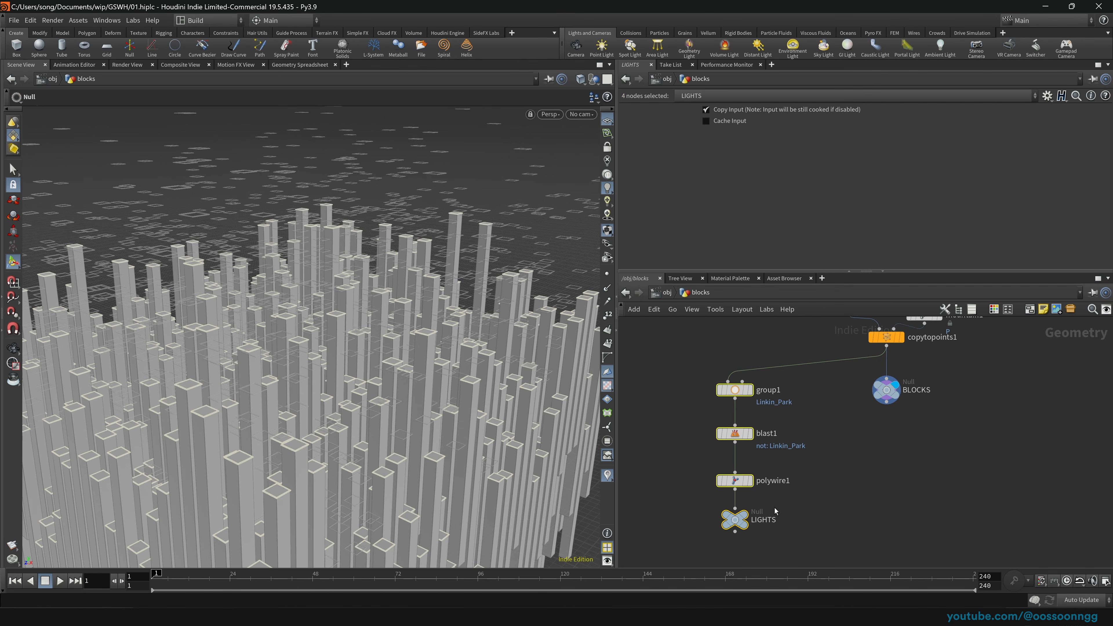
Step: Cut the group1, blast1, polywire1 and LIGHTS nodes and paste them inside the lights object
key(ctrl+x)
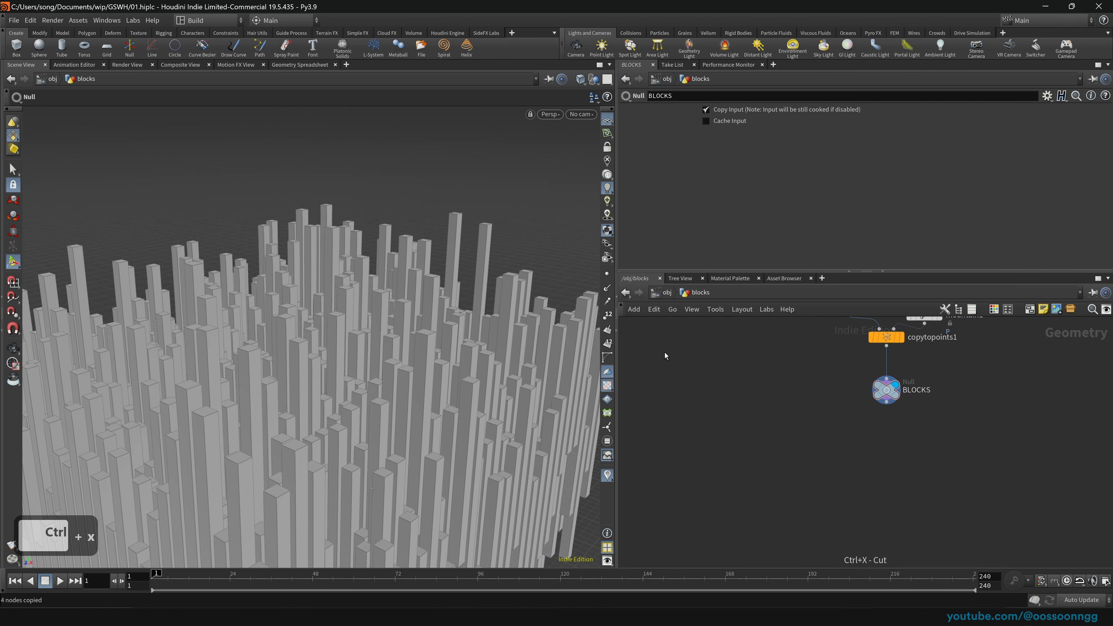
click(666, 298)
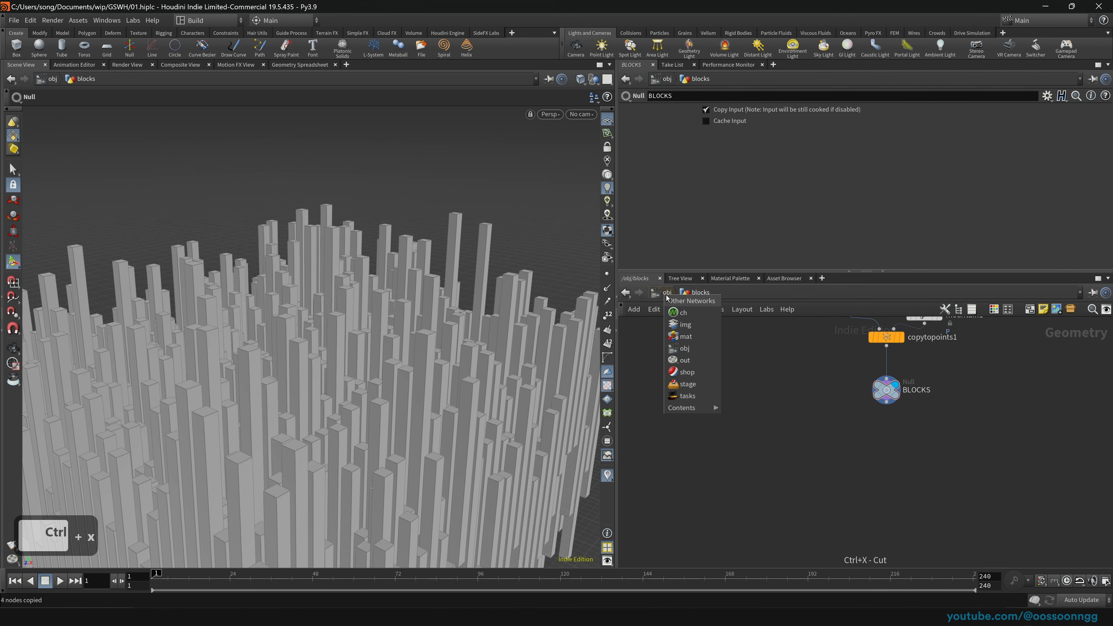
key(ctrl+s)
click(667, 297)
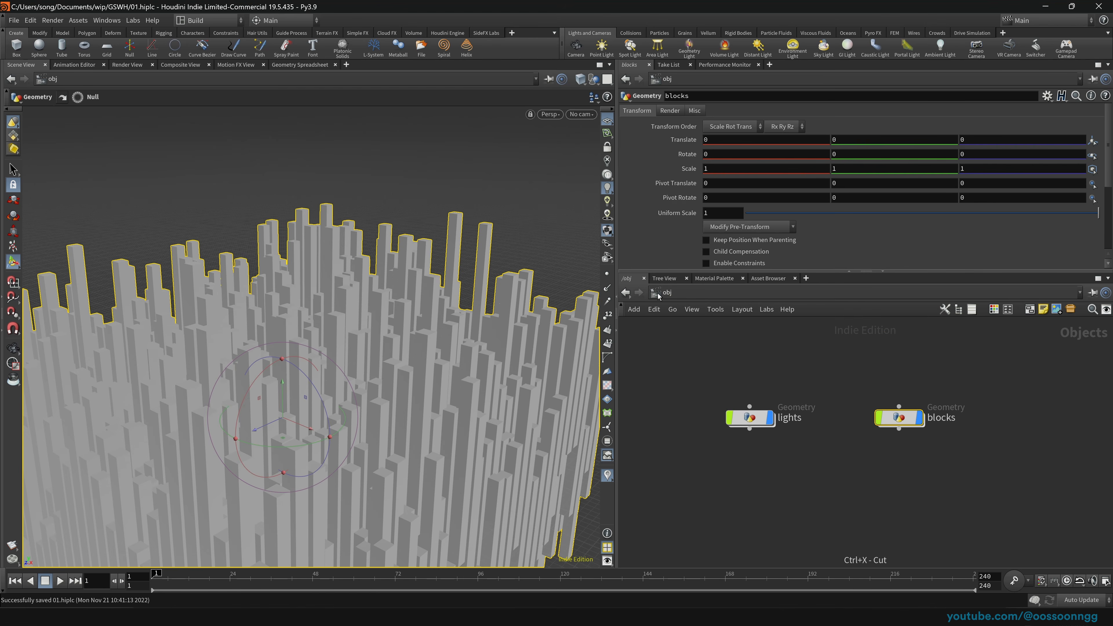
double_click(744, 419)
key(ctrl+v)
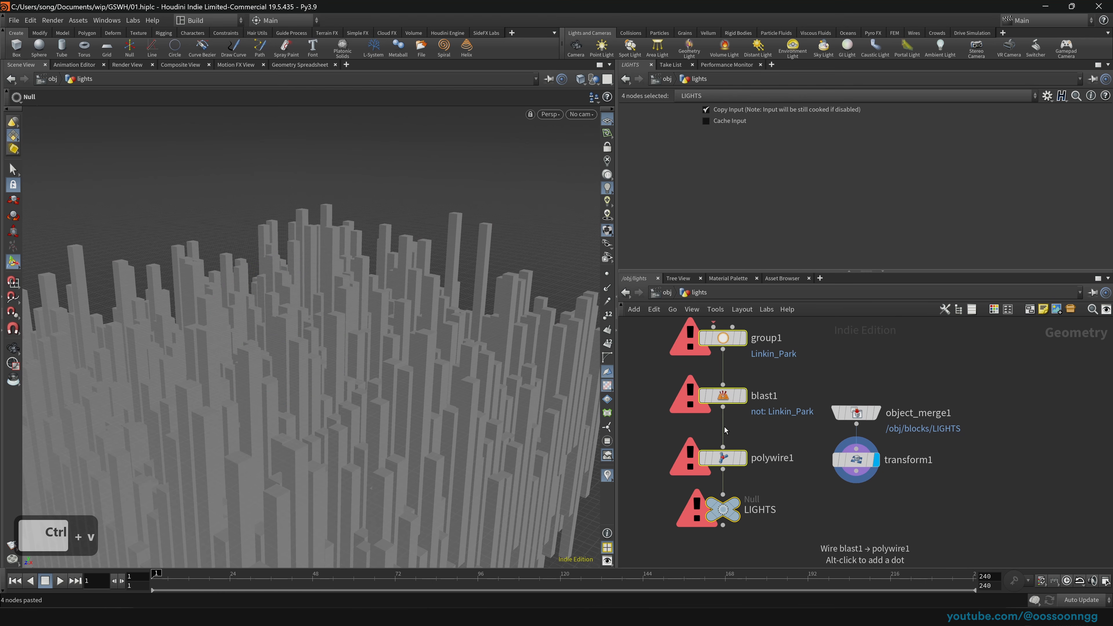
drag(724, 341, 711, 415)
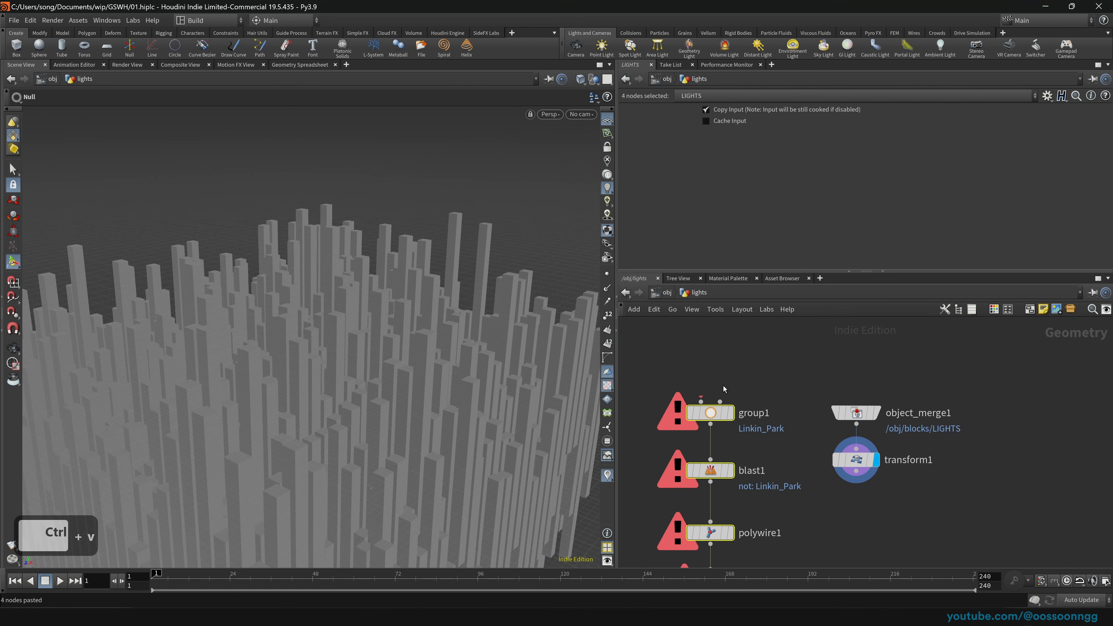
Step: Set object_merge1's Object 1 to /obj/blocks/BLOCKS and wire it into group1
drag(856, 412, 855, 378)
click(1087, 139)
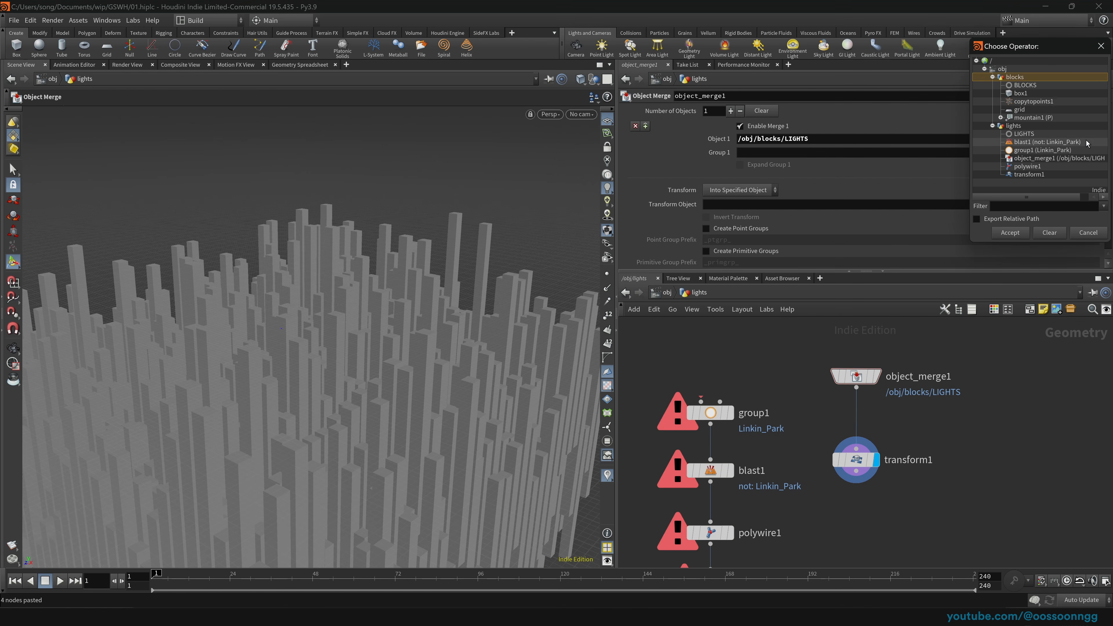
click(1024, 85)
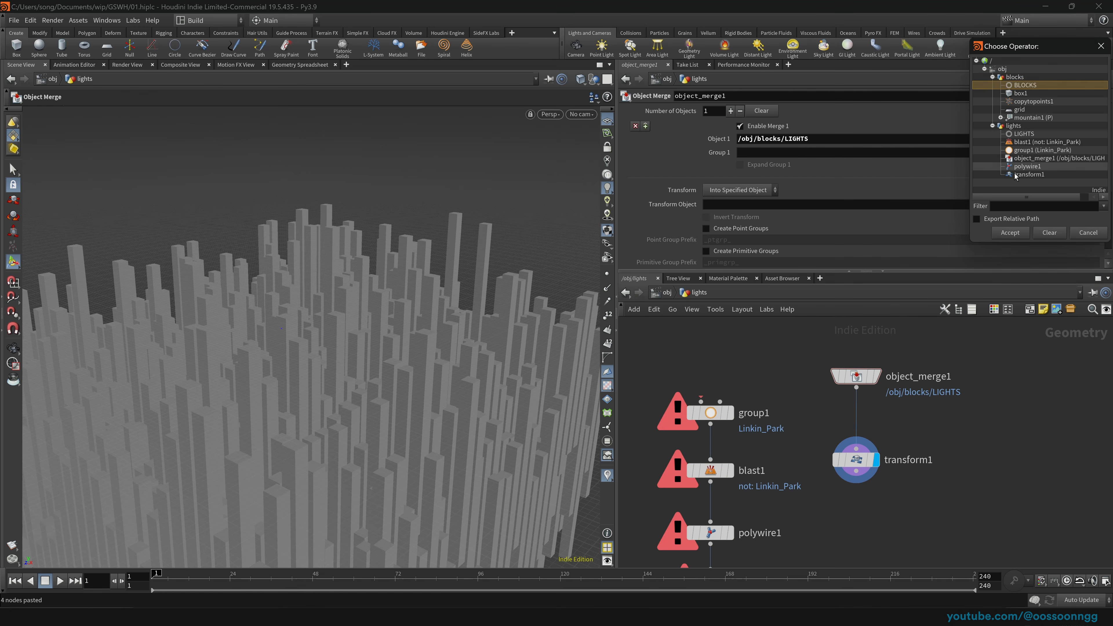
click(1010, 233)
click(876, 372)
drag(856, 388, 712, 402)
Step: Check each pasted node's output, delete transform1, and line the chain up under object_merge1
click(730, 413)
scroll(787, 429, down, 3)
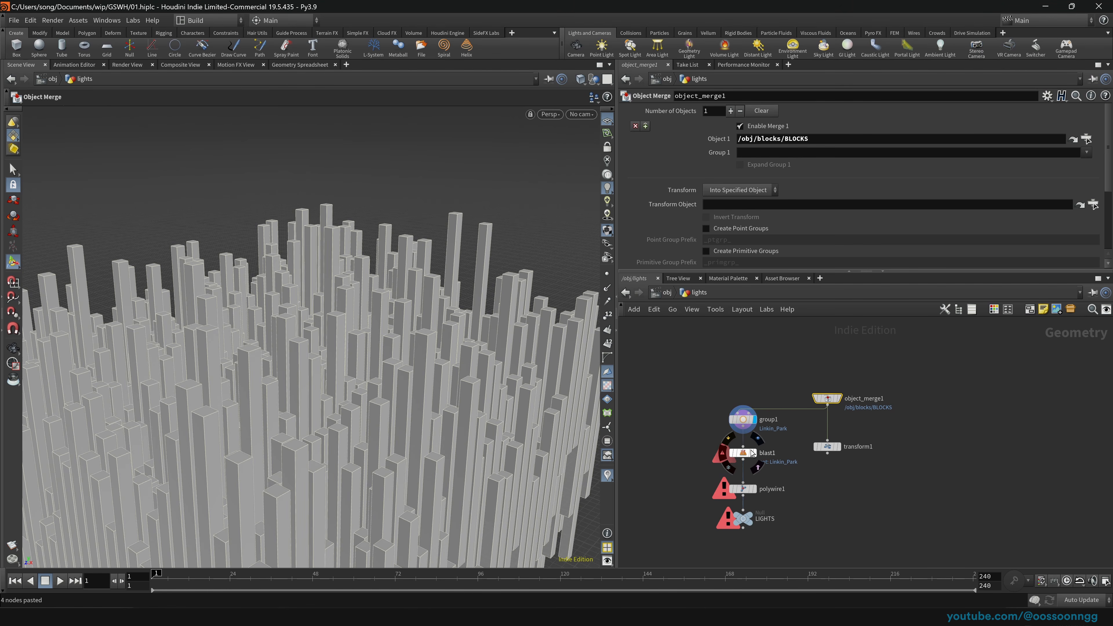
click(755, 454)
drag(693, 443, 767, 470)
click(754, 490)
drag(698, 480, 789, 537)
click(750, 516)
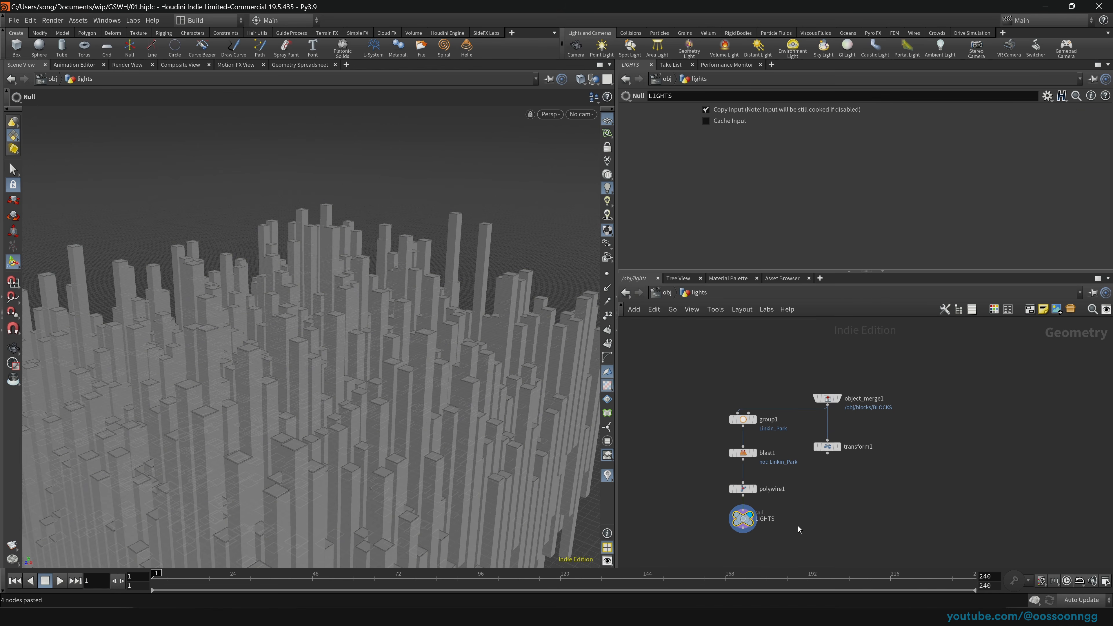
key(Delete)
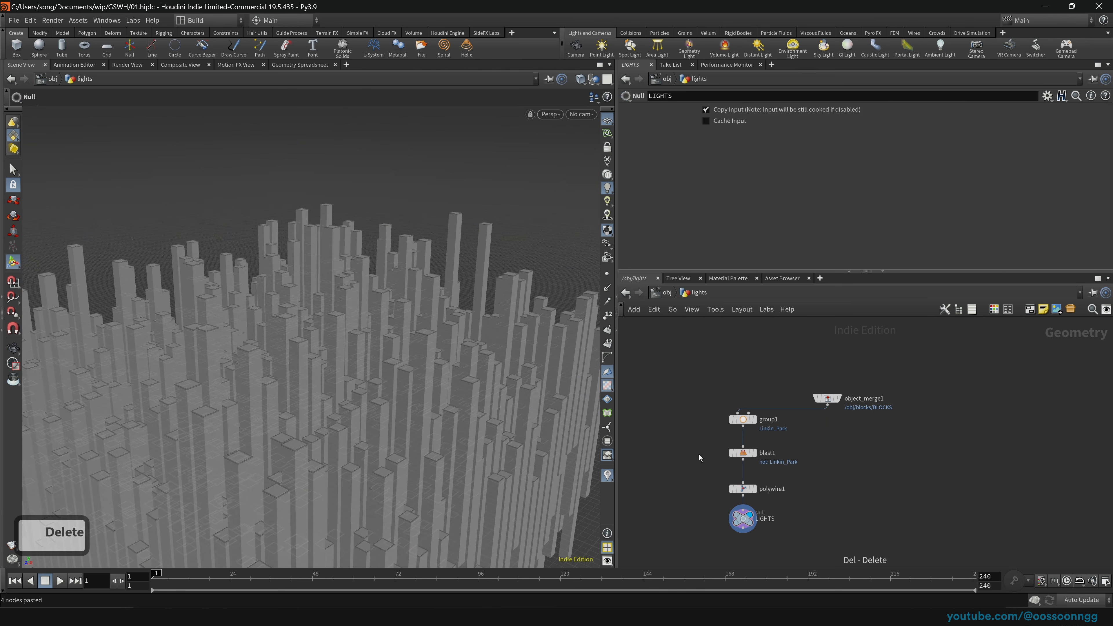
drag(699, 404, 786, 542)
drag(745, 421, 827, 426)
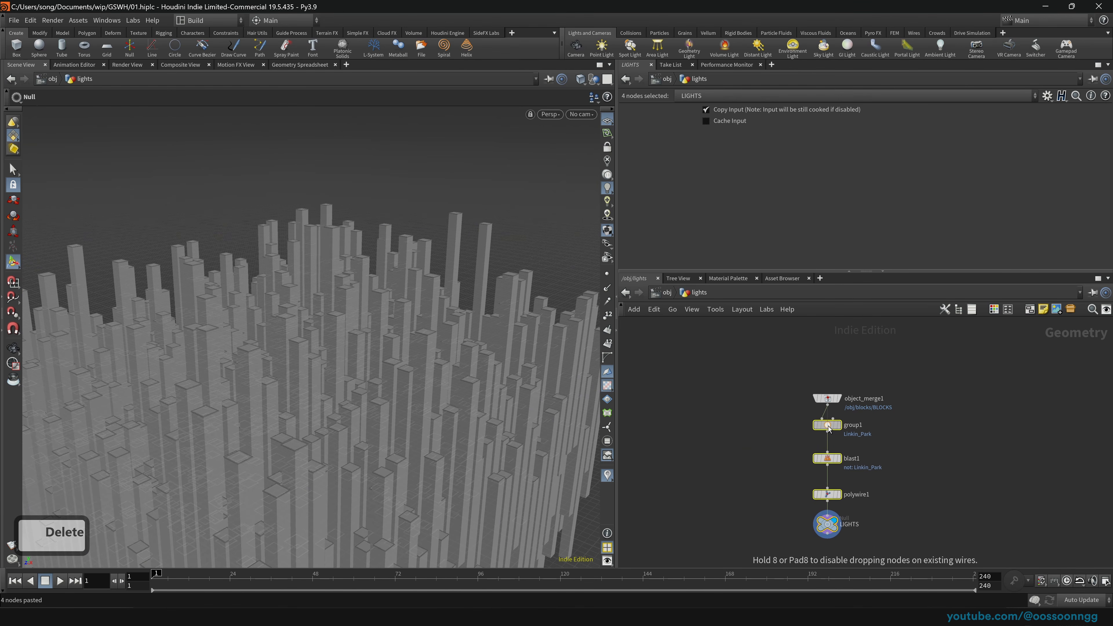
click(730, 395)
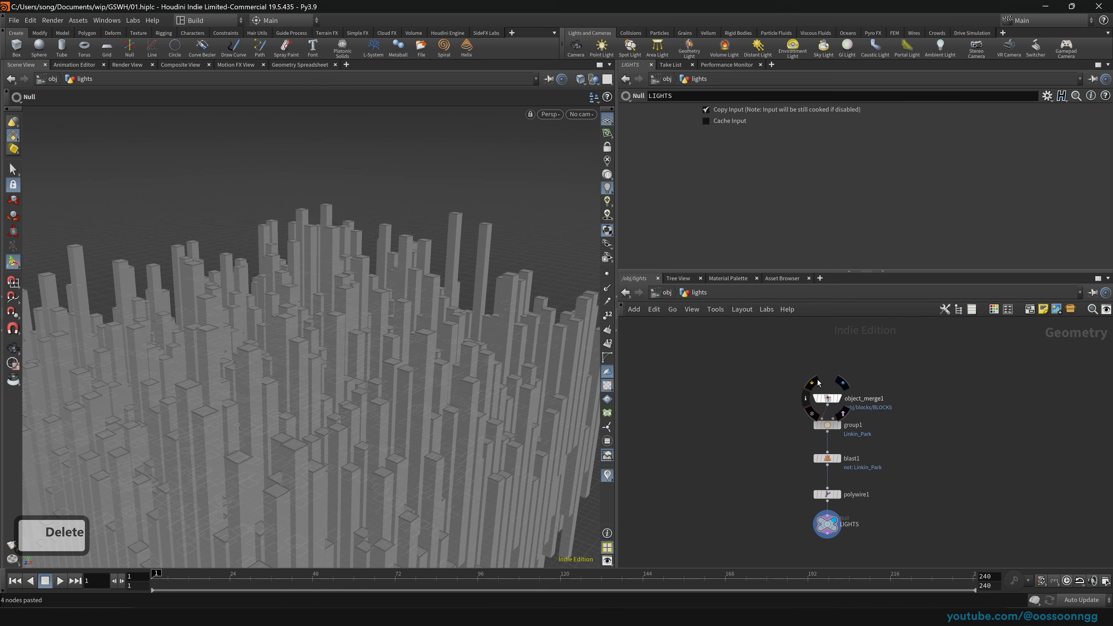
Step: Nudge the lights object right at object level, then return inside to view object_merge1's blocks
key(u)
key(Return)
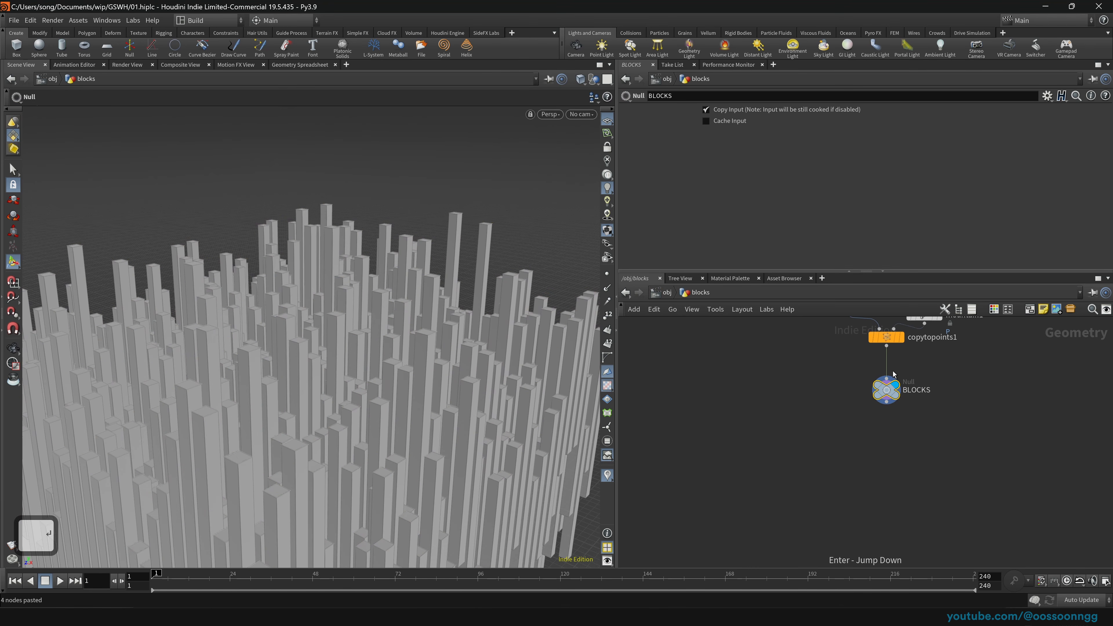
click(667, 292)
drag(708, 373, 769, 420)
double_click(770, 422)
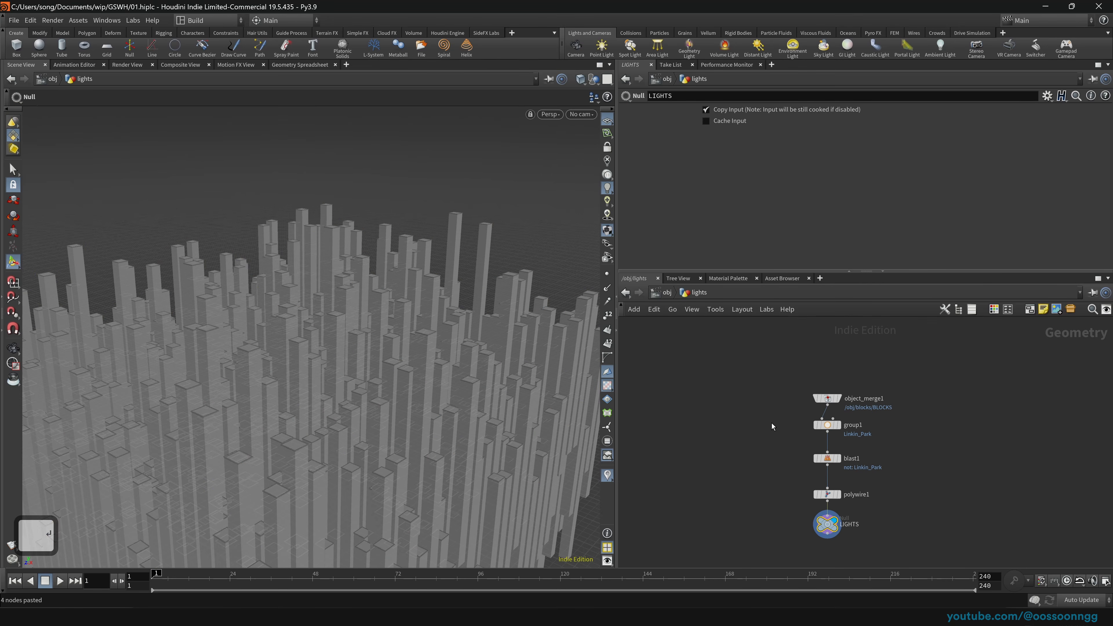
click(828, 399)
click(839, 398)
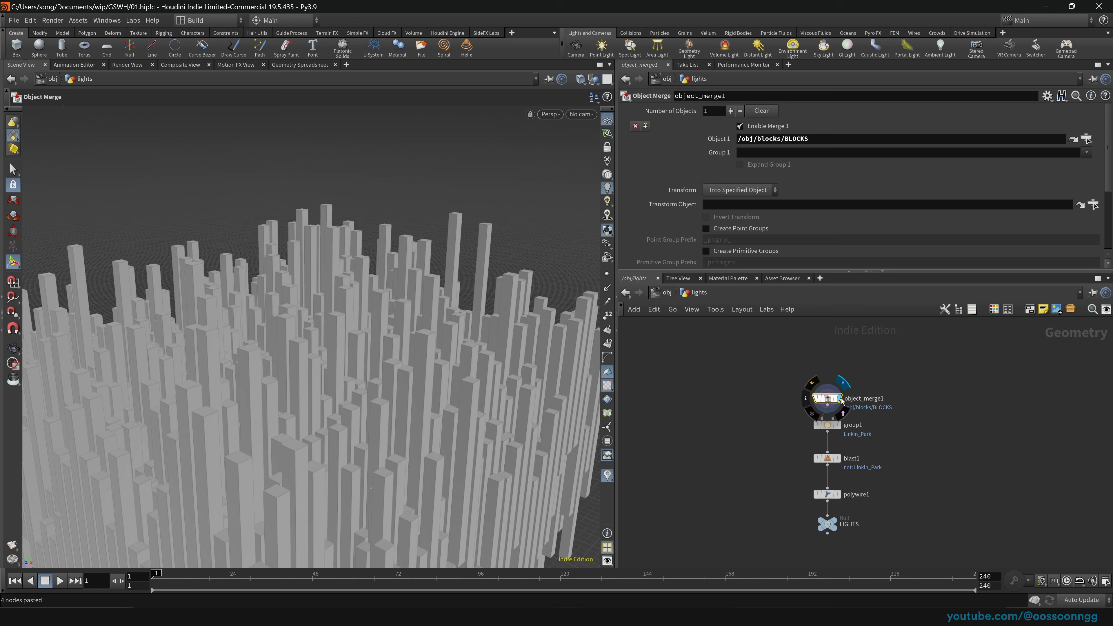
Step: Step through the group1, blast1, polywire1 and LIGHTS outputs in the viewport
click(839, 425)
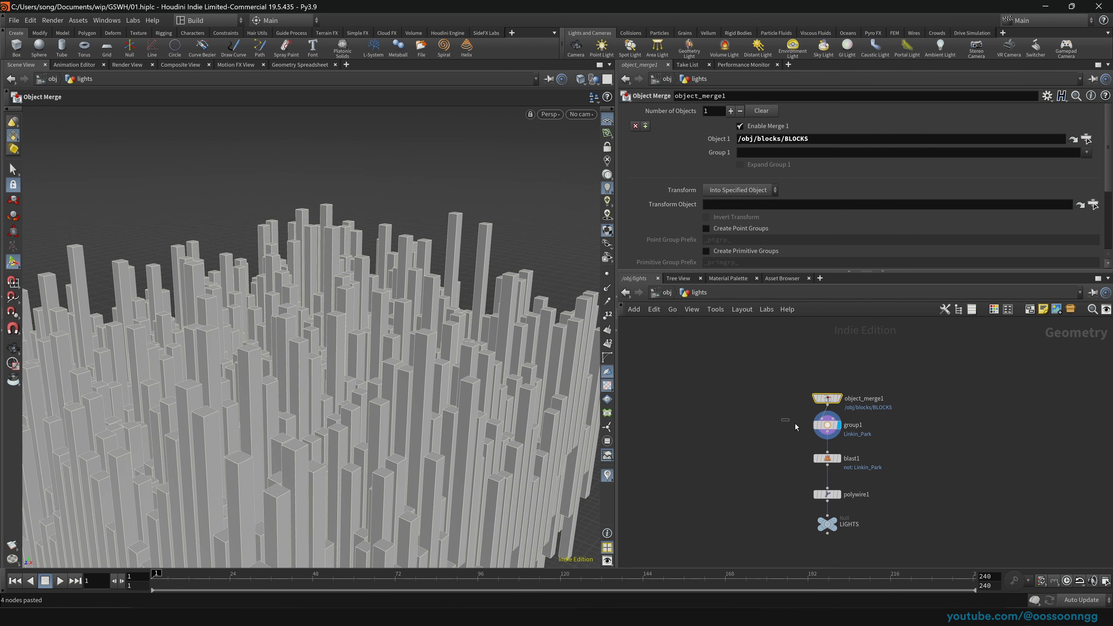
drag(793, 423, 881, 449)
key(Return)
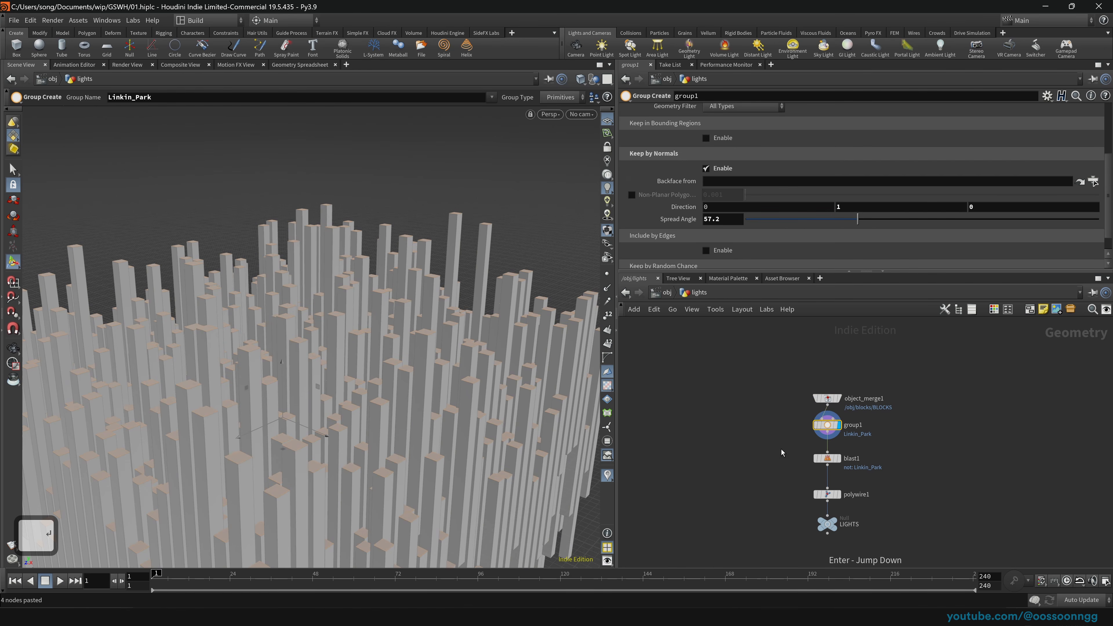
click(837, 458)
click(837, 494)
click(834, 524)
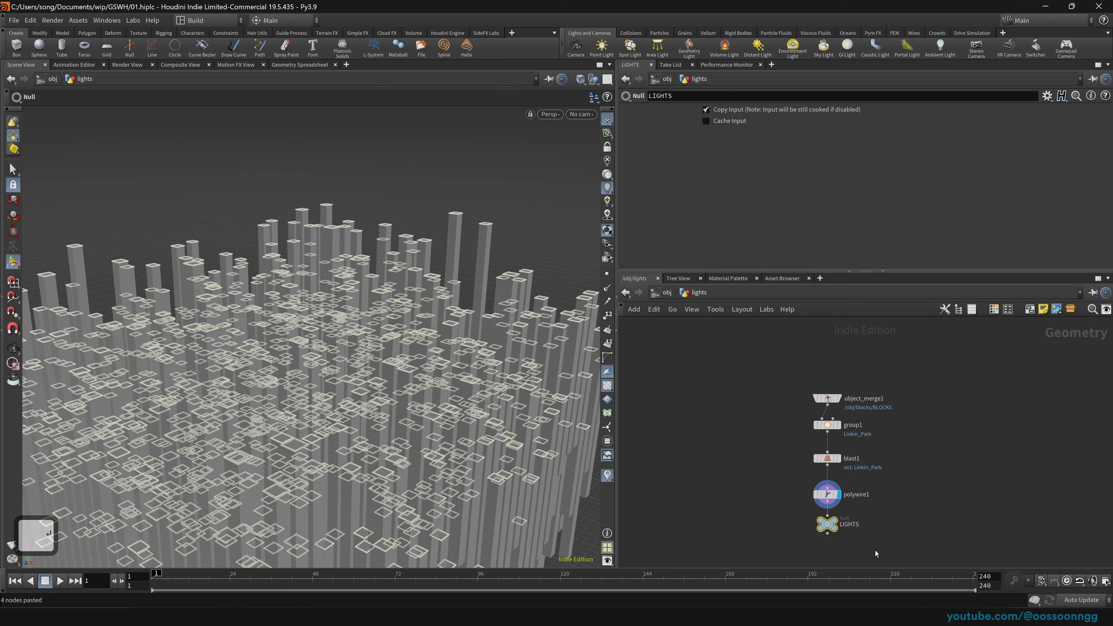
Step: Move the LIGHTS null aside and cut its input wire from polywire1 with Y
drag(827, 525, 747, 527)
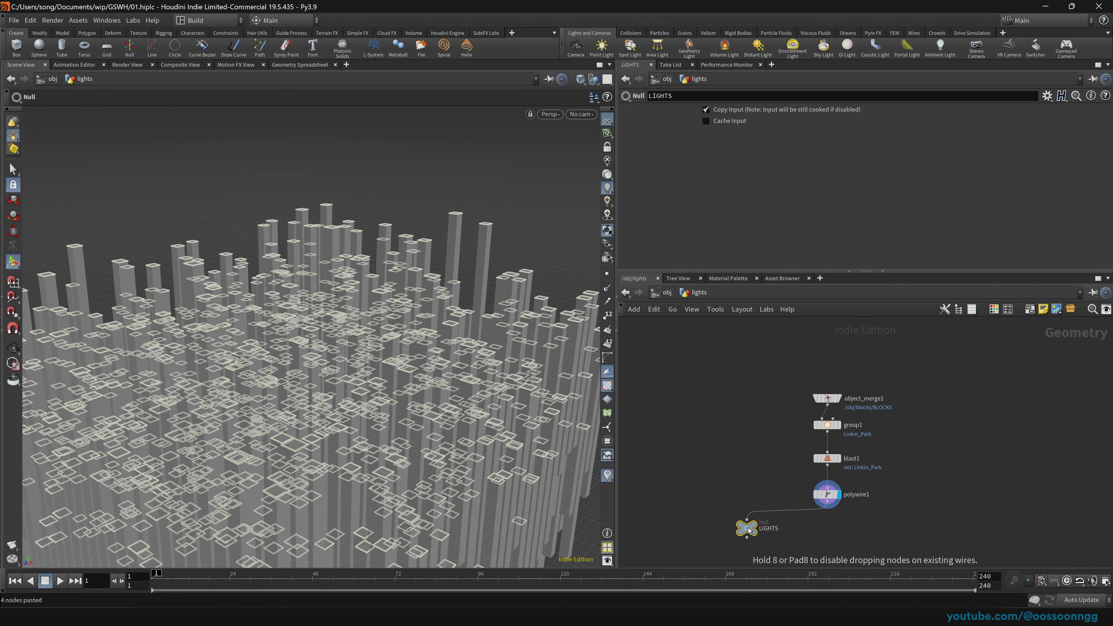
middle_drag(763, 465, 743, 433)
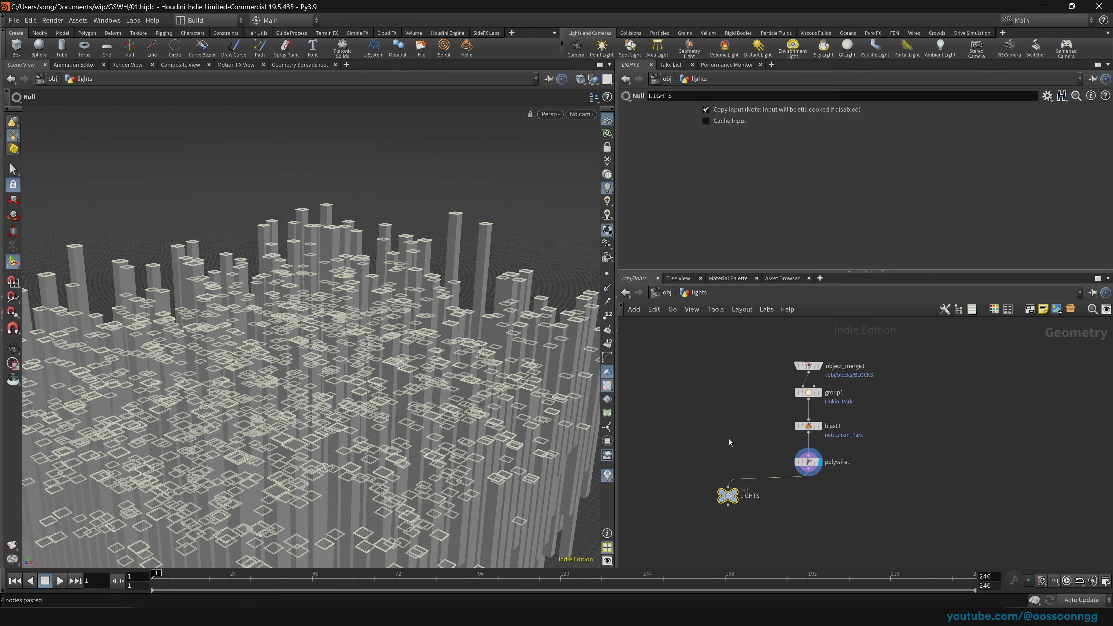
key(y)
drag(745, 457, 734, 487)
Step: Set the viewport's other objects to Ghost while inspecting the group1, blast1 and polywire1 geometry
click(808, 461)
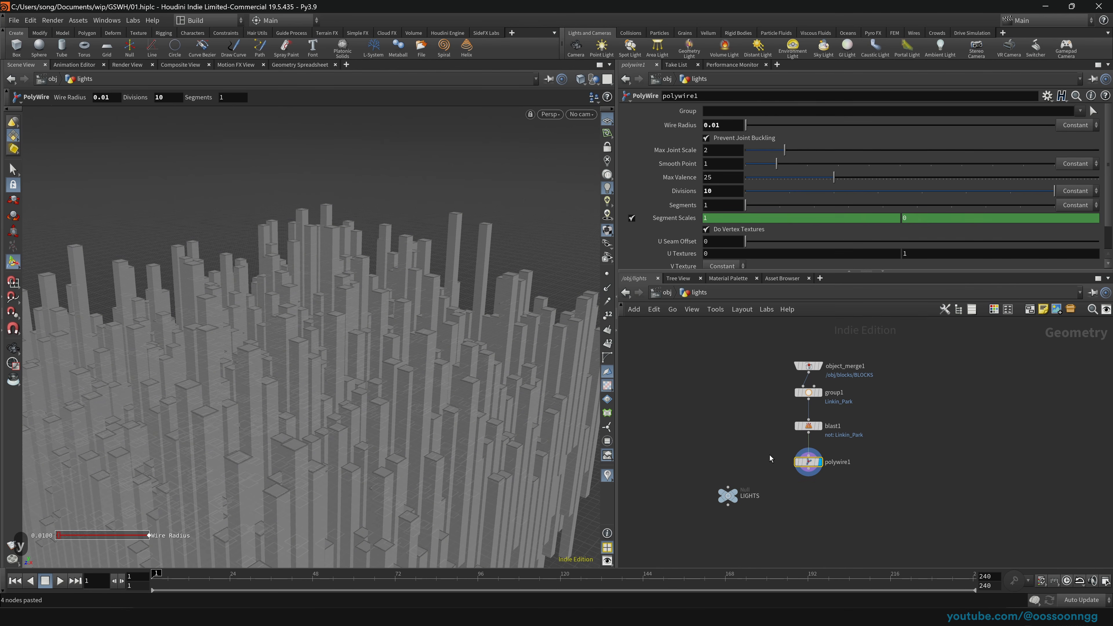
mouse_move(429, 379)
alt+mouse_down()
mouse_move(422, 413)
mouse_move(429, 365)
alt+mouse_up()
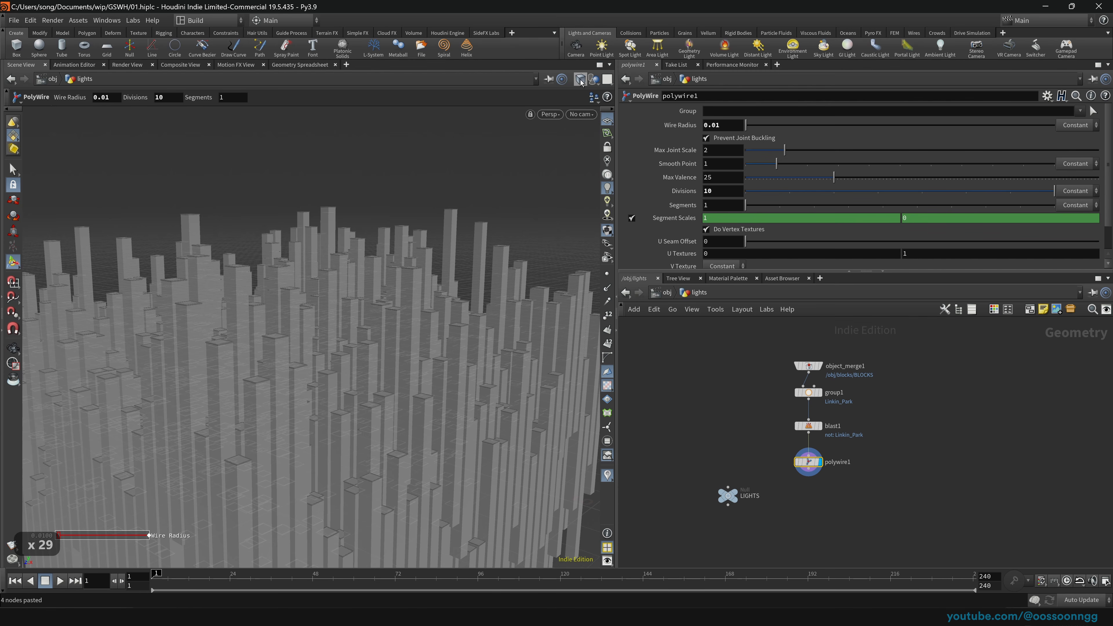
click(596, 82)
click(612, 105)
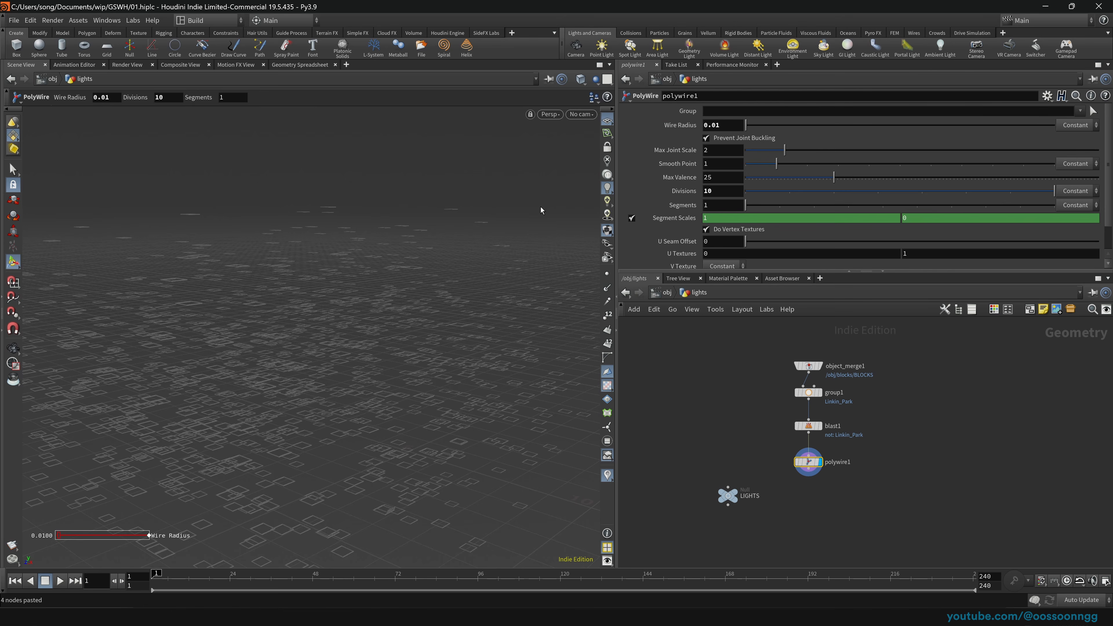
key(Escape)
scroll(289, 396, down, 20)
key(Return)
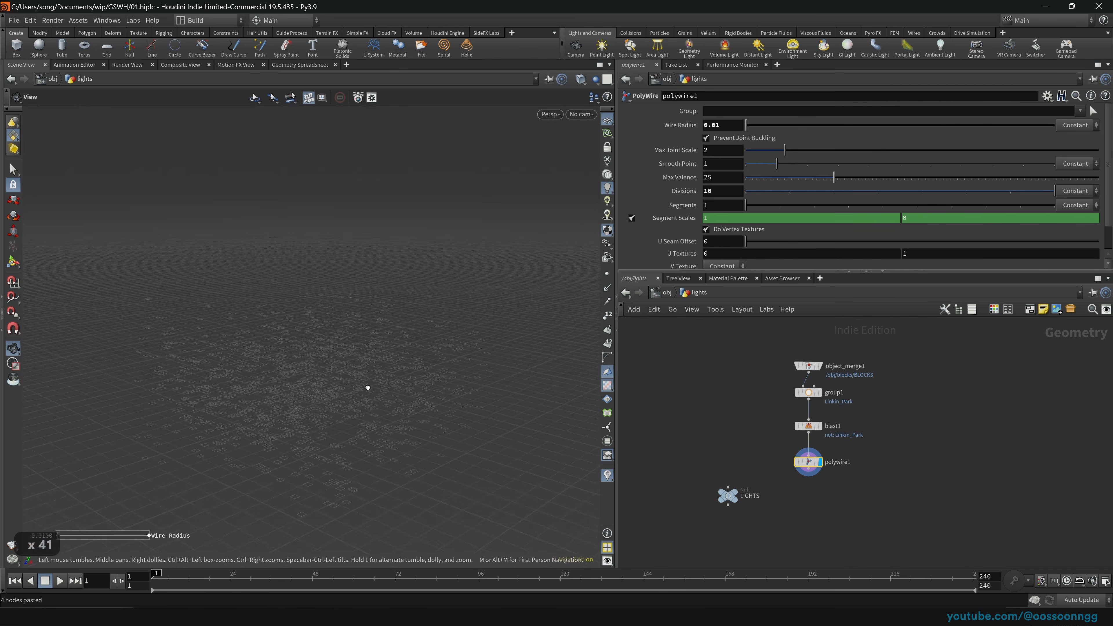
drag(762, 385, 822, 480)
click(595, 79)
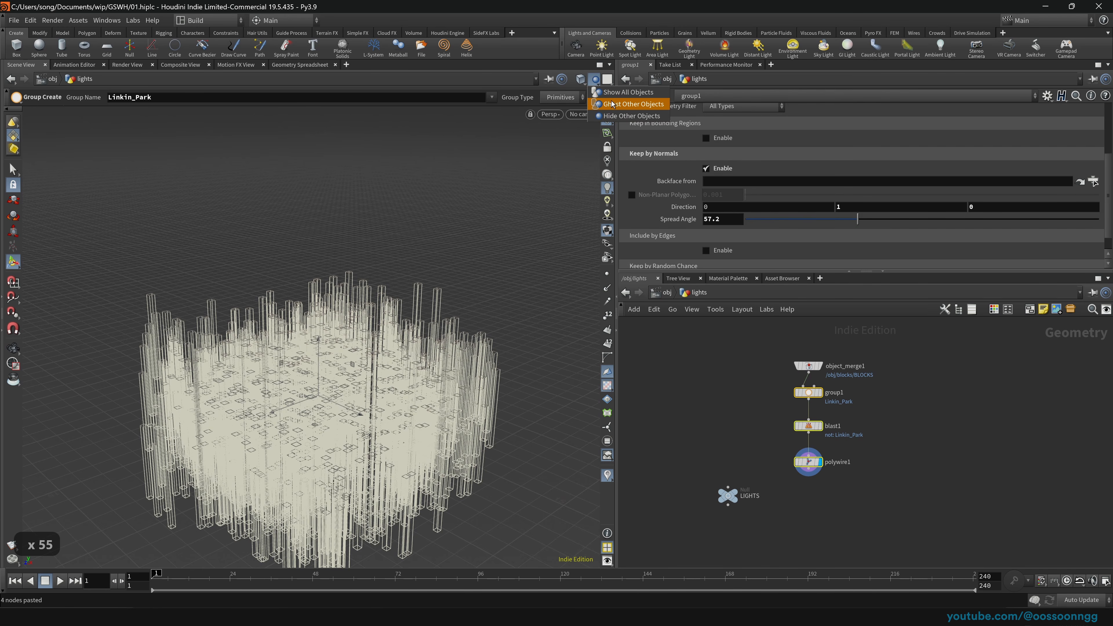
click(615, 105)
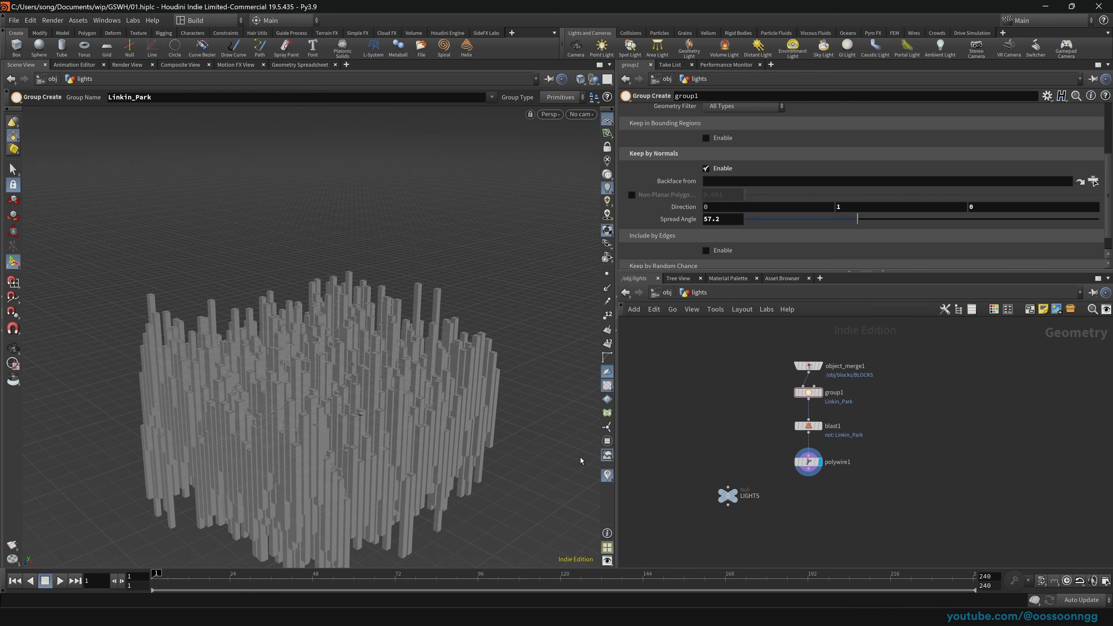
drag(710, 434, 870, 503)
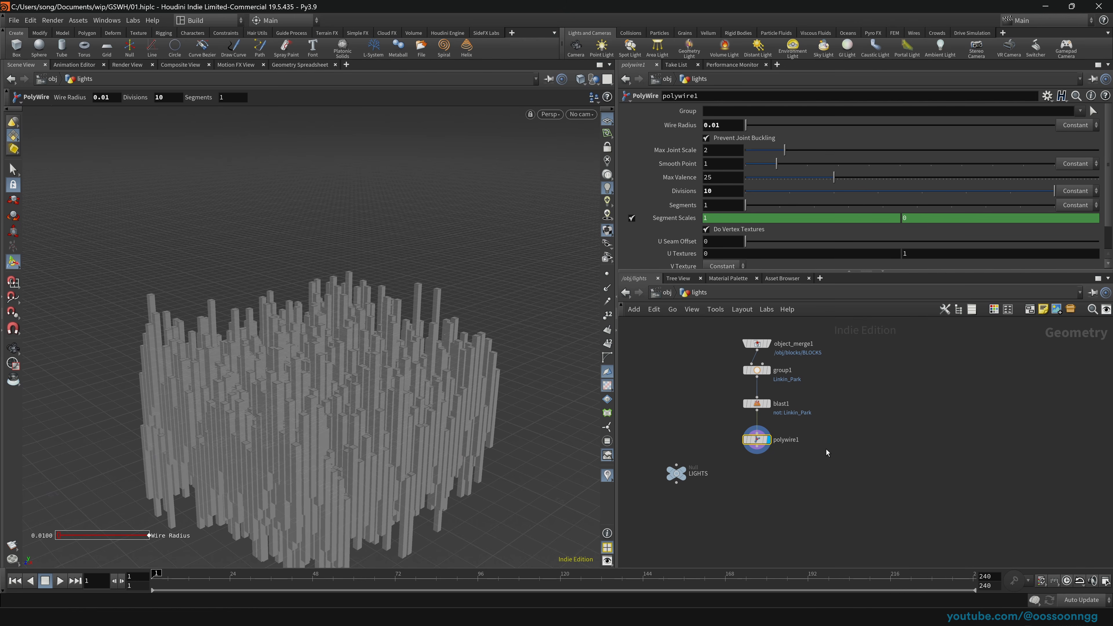
Step: Add a transform after polywire1, raising the wires to Y 2.25815, scaling 1.445 and flattening Y
key(Tab)
text(transf)
key(Return)
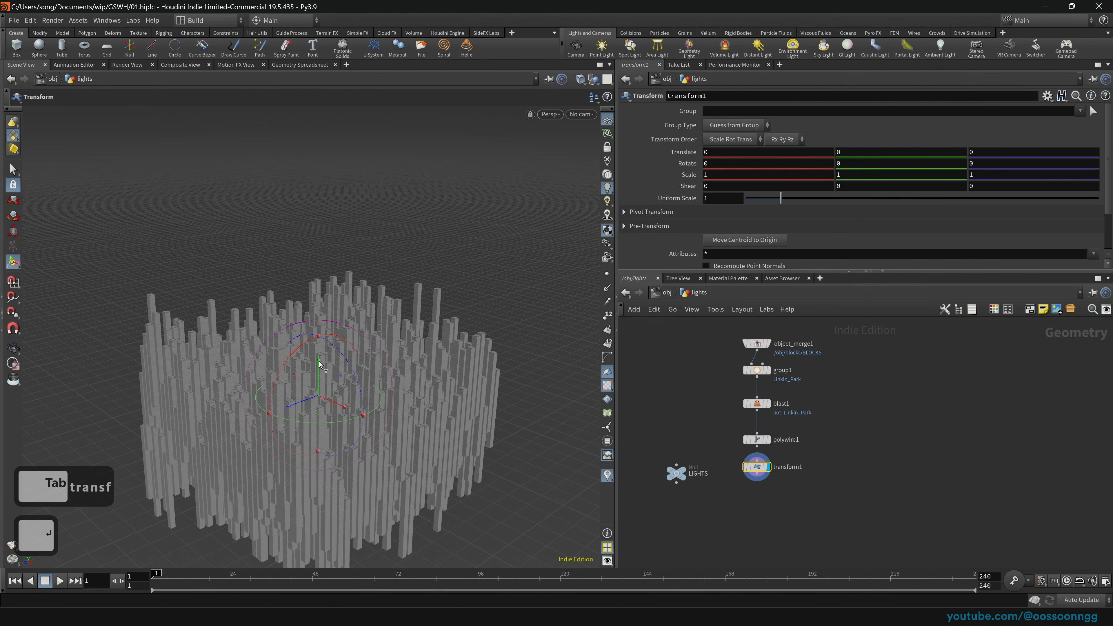
drag(319, 363, 323, 333)
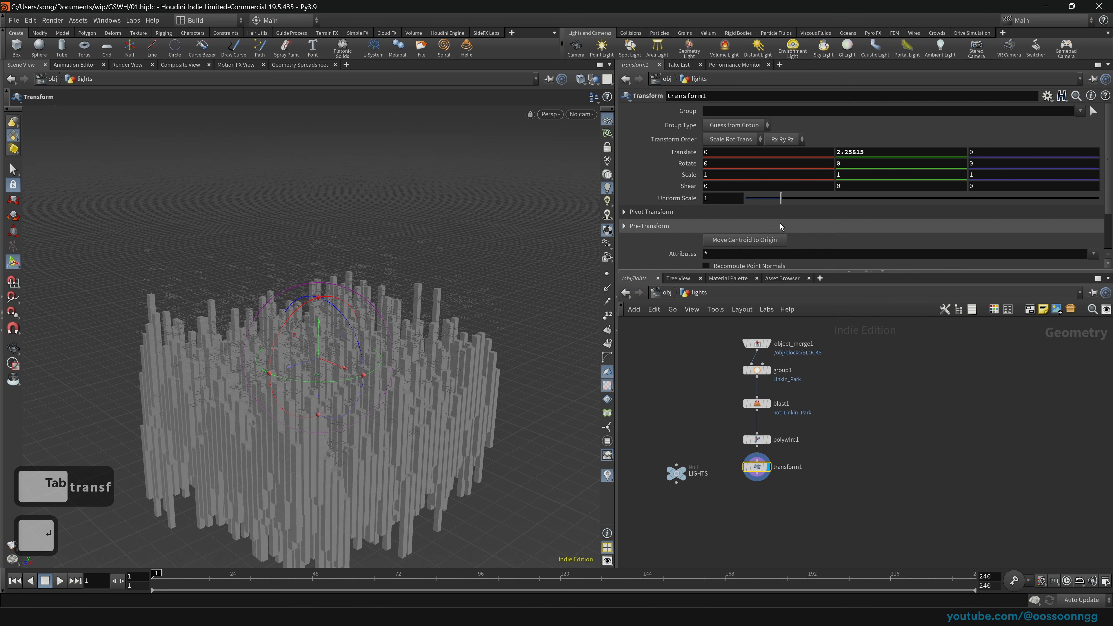
drag(782, 199, 795, 200)
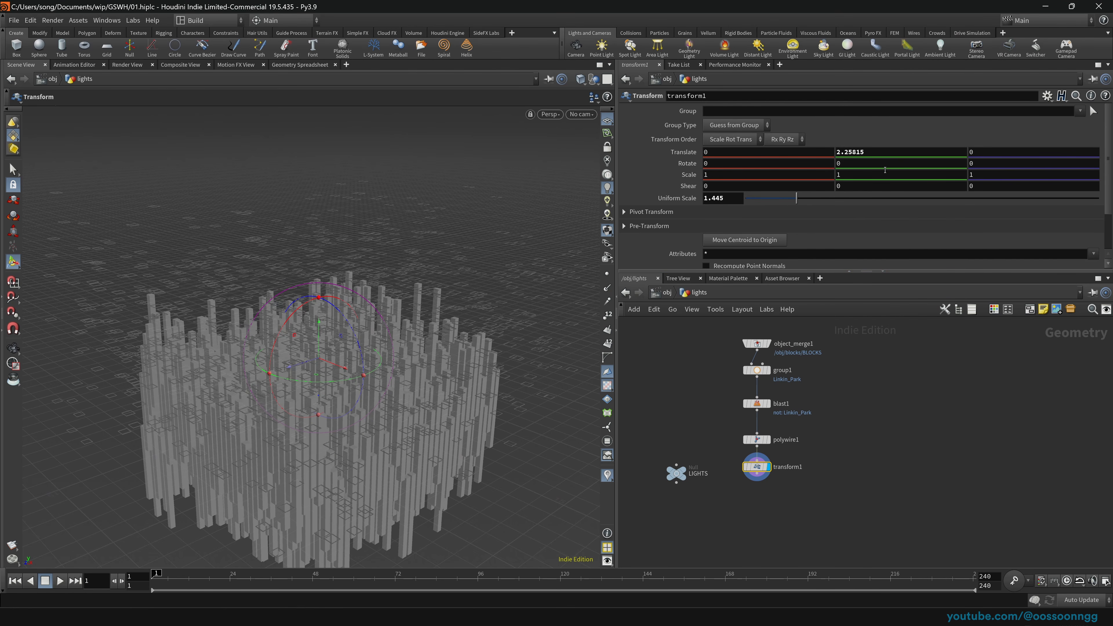
middle_drag(881, 176, 853, 175)
alt+drag(431, 414, 411, 384)
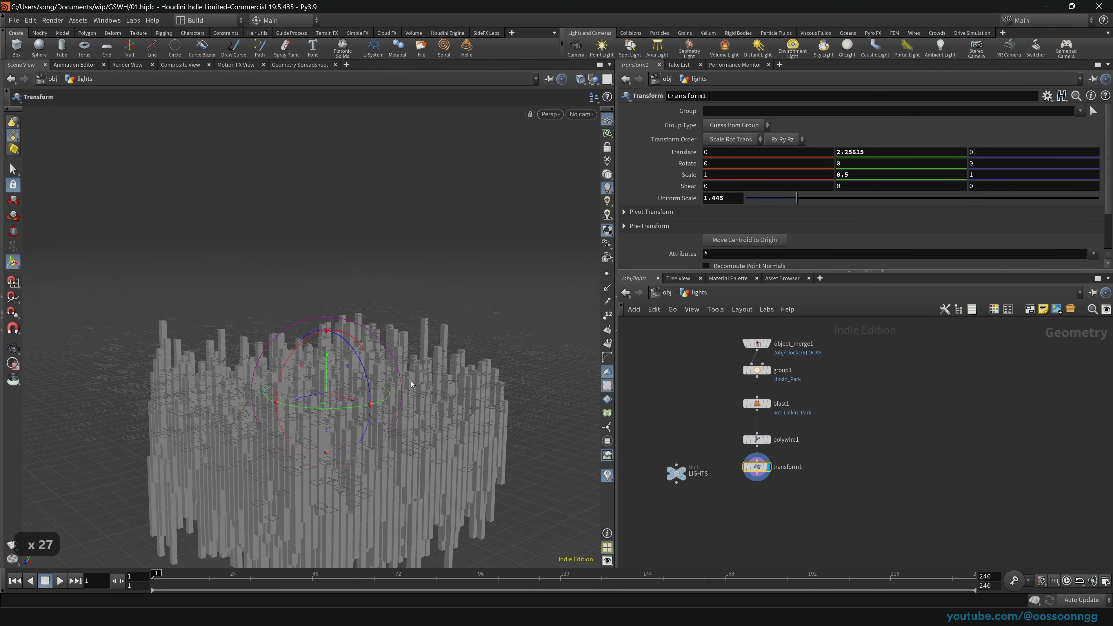
Step: Set the wires to Translate Y 6.17982, Scale Y 0.2, uniform scale 1.847, and duplicate as transform2
drag(321, 383, 321, 332)
middle_drag(873, 175, 848, 174)
alt+drag(457, 368, 330, 395)
drag(332, 323, 332, 304)
drag(797, 201, 810, 196)
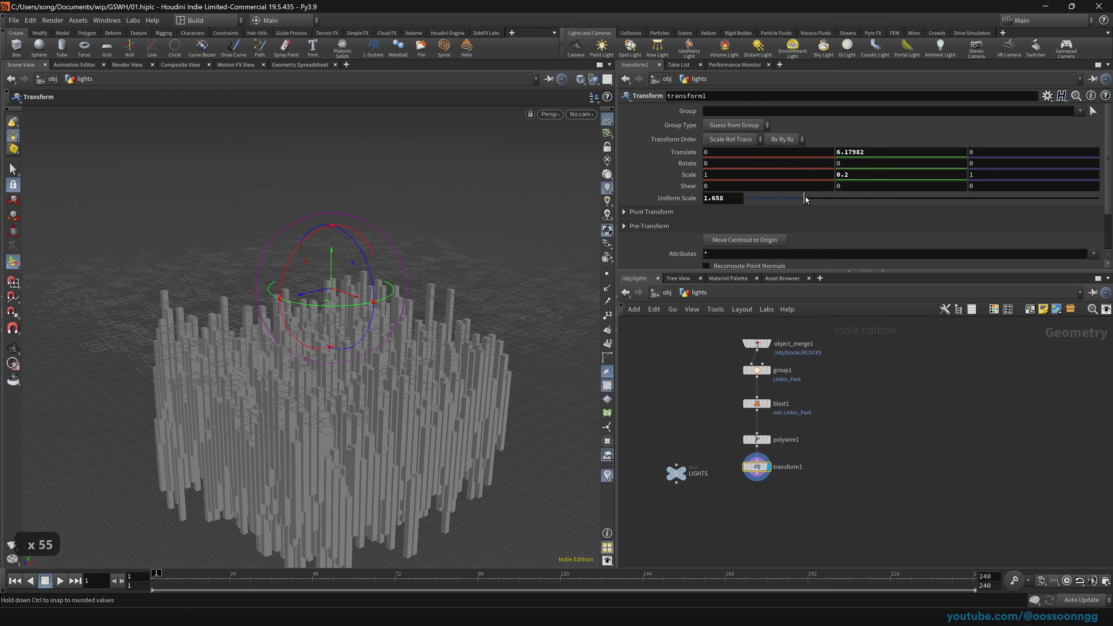
alt+drag(410, 291, 372, 323)
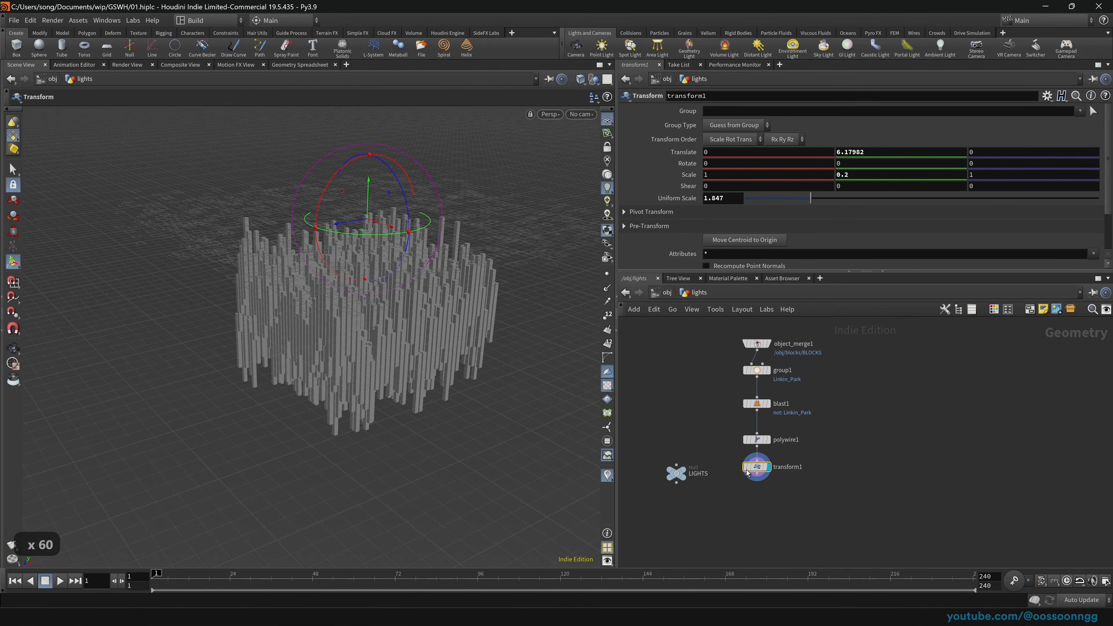
mouse_move(759, 471)
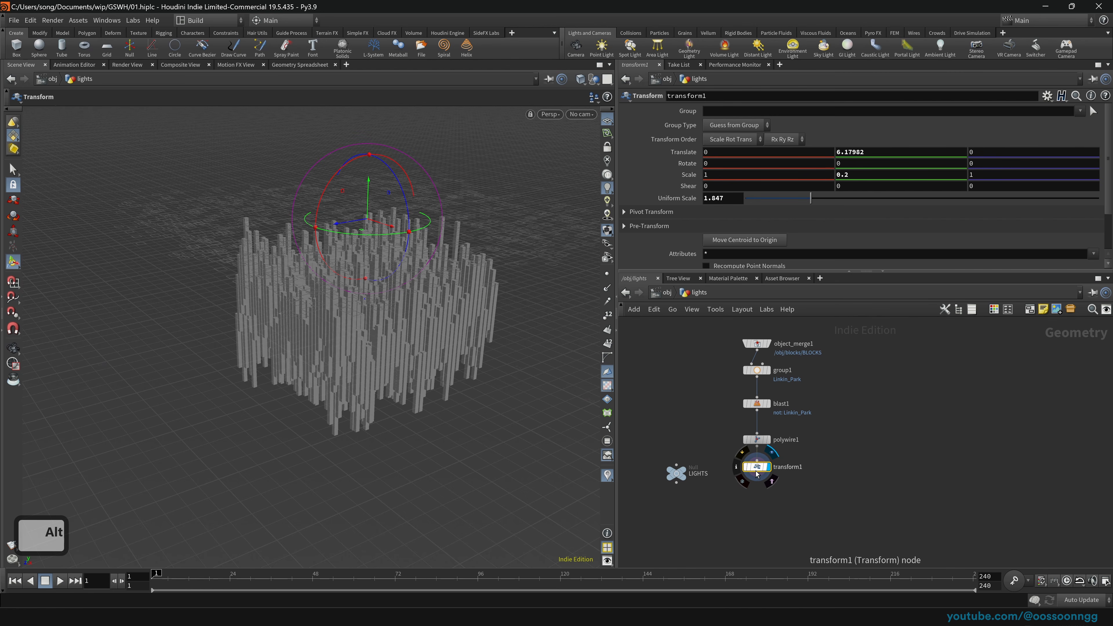
alt+drag(757, 474, 842, 479)
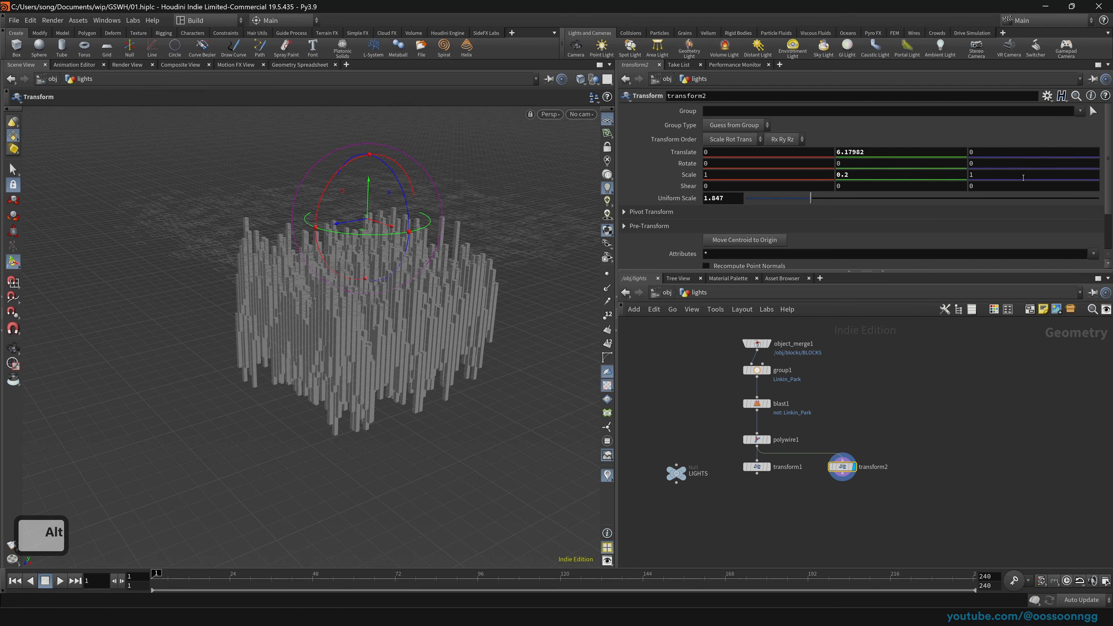
Step: Rotate the transform2 copy to -180 around Z, undoing a stray move
drag(401, 189, 309, 292)
ctrl+drag(304, 287, 412, 308)
key(space)
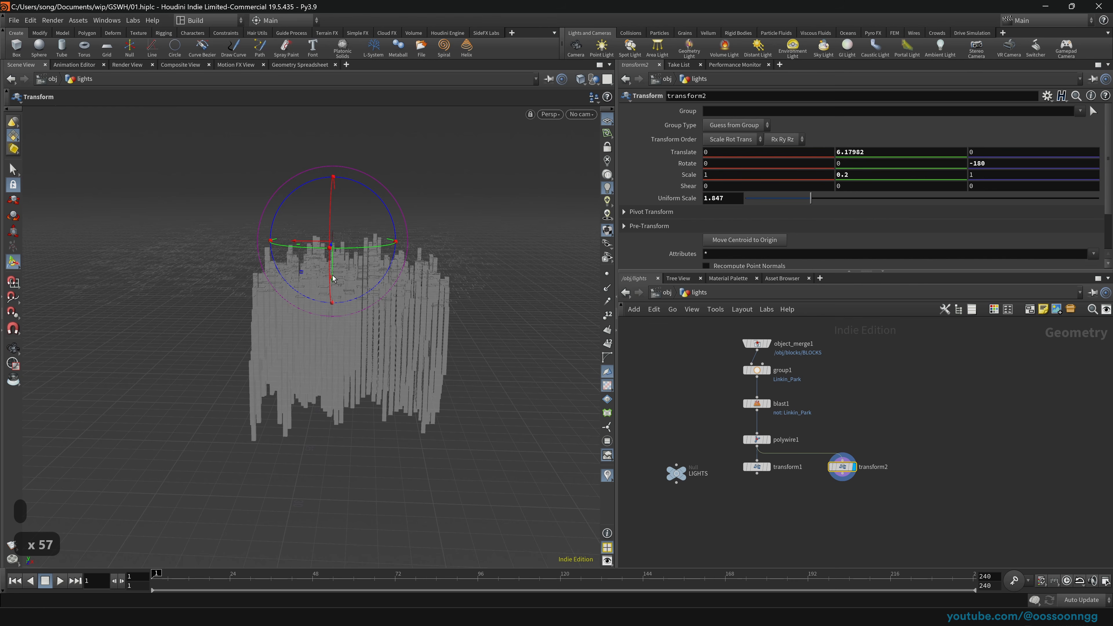
drag(333, 279, 382, 369)
key(ctrl+z)
key(space)
key(space)
scroll(547, 327, down, 4)
middle_drag(547, 341, 394, 285)
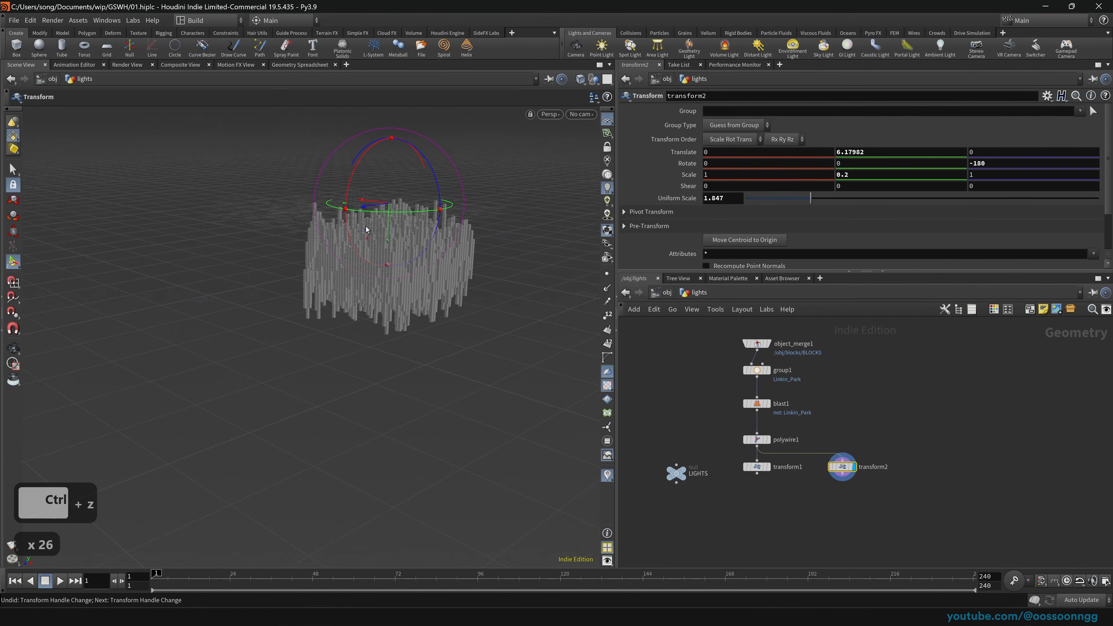
Step: Move the flipped copy to X 4.30496, Y -6.66868 and compare it with transform1's output
drag(388, 238, 397, 402)
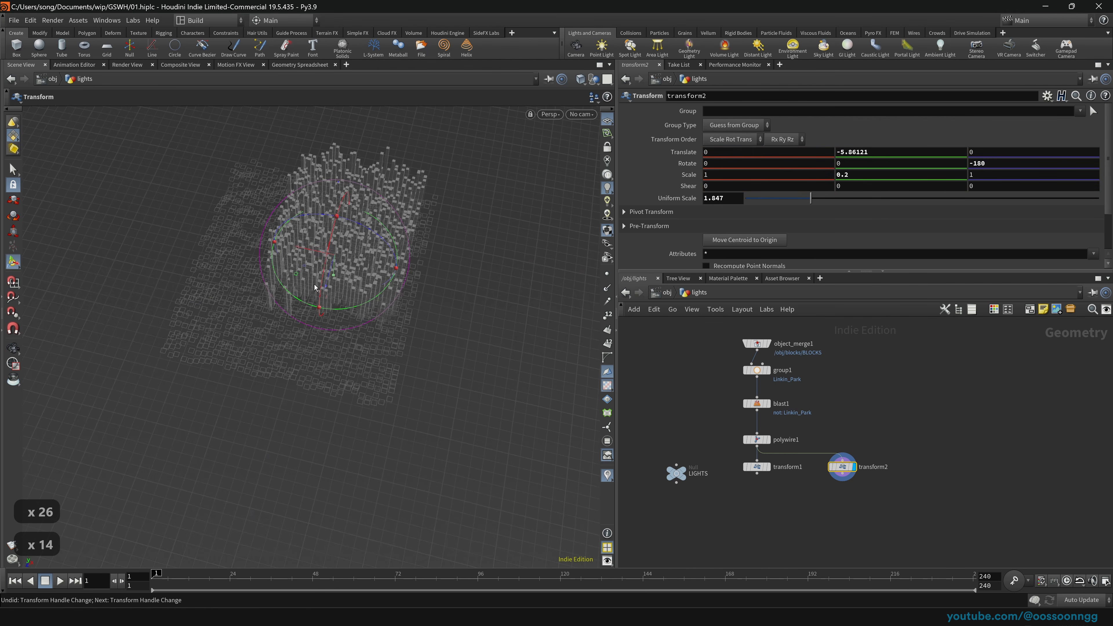
drag(302, 254, 385, 268)
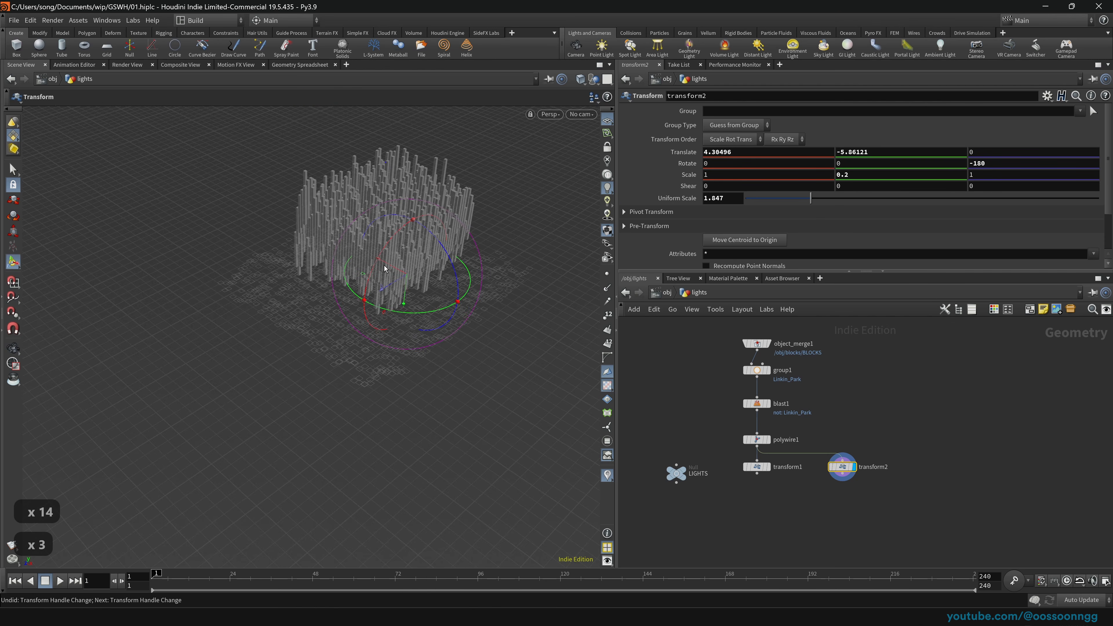
drag(404, 308, 428, 299)
key(Escape)
key(Escape)
key(Return)
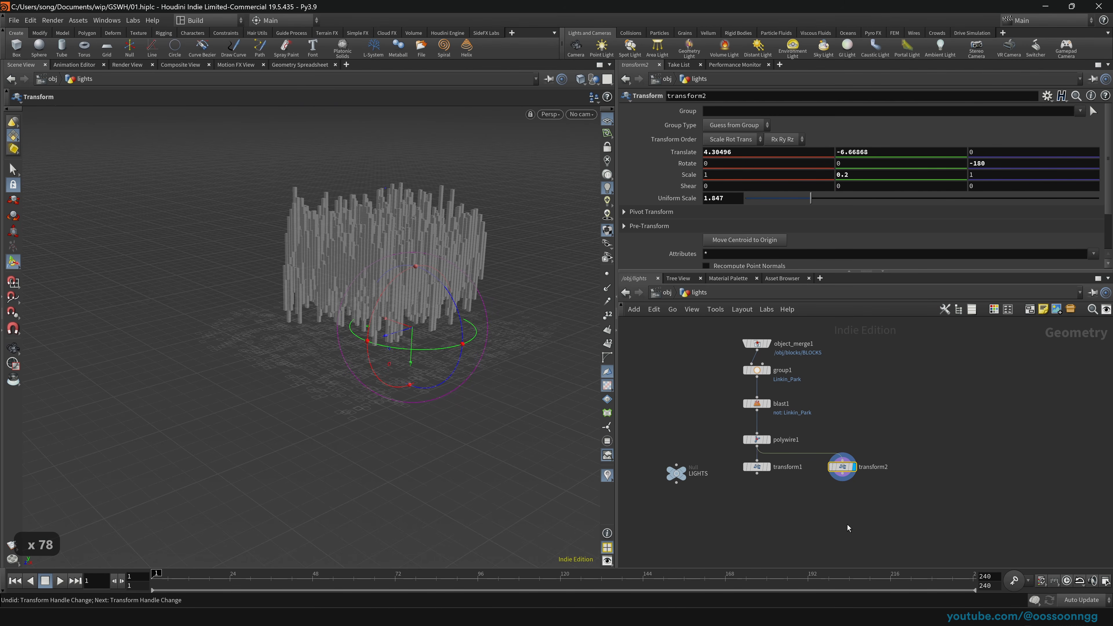
click(768, 466)
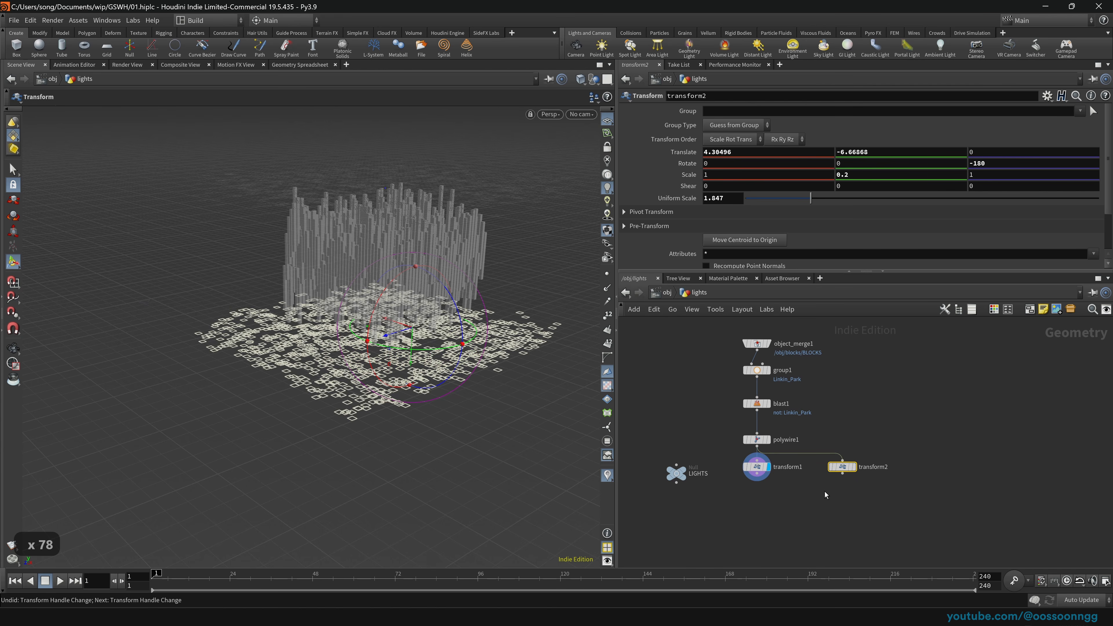
click(766, 517)
click(756, 467)
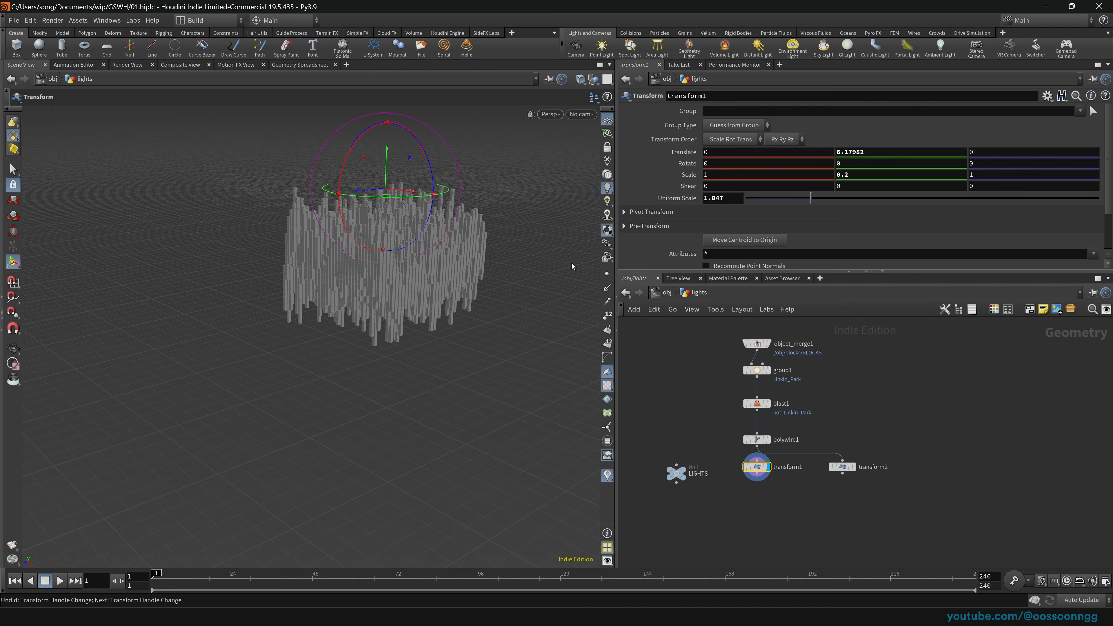
drag(836, 474, 808, 501)
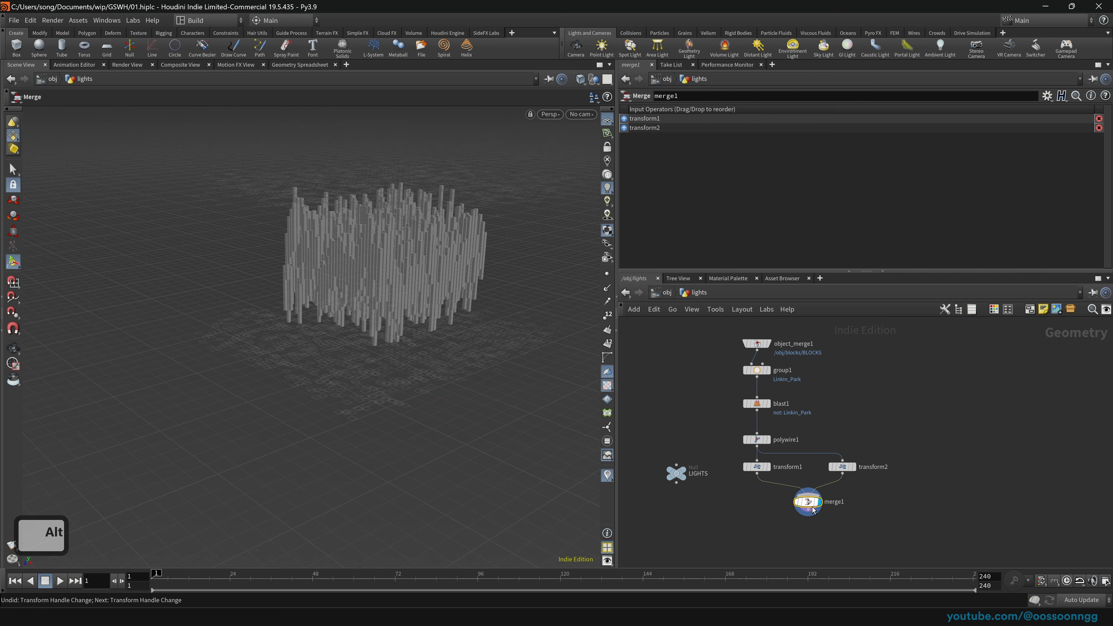
Step: Orbit to a side-on view, go up to /obj, and drag the lights and blocks nodes left
key(space)
drag(391, 397, 417, 358)
right_drag(416, 357, 358, 376)
drag(357, 377, 403, 333)
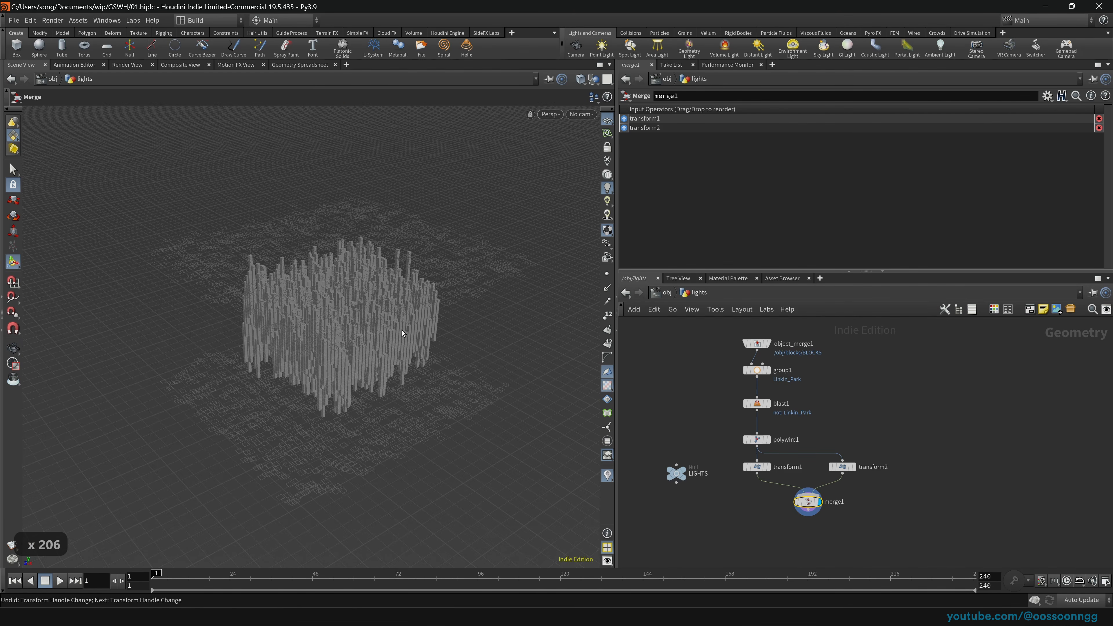
click(662, 293)
click(718, 378)
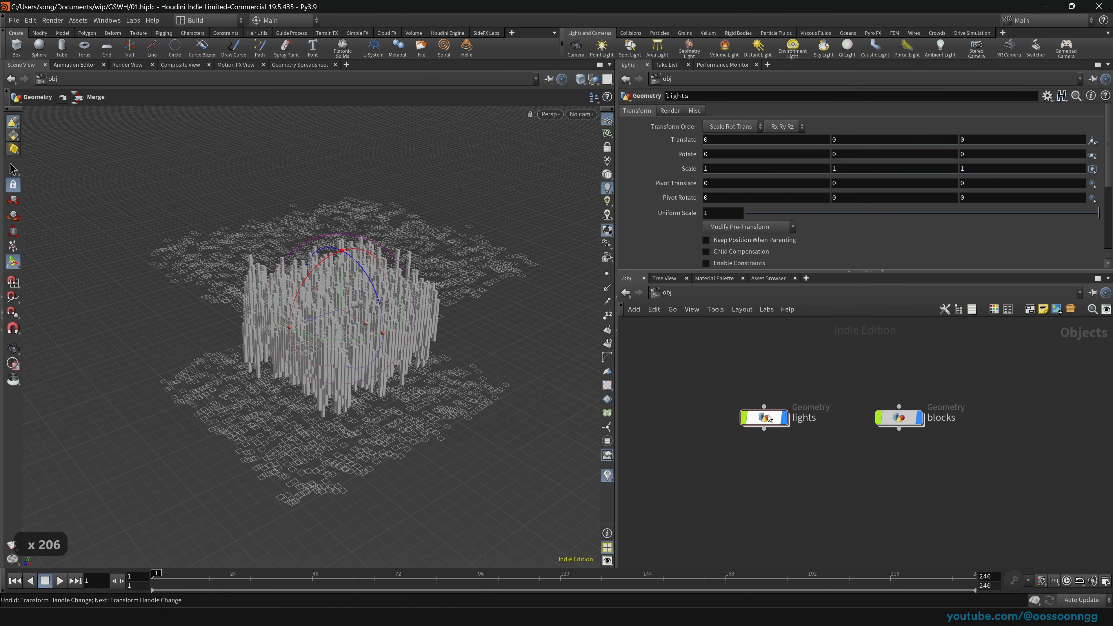
drag(765, 422, 707, 418)
drag(886, 423, 820, 426)
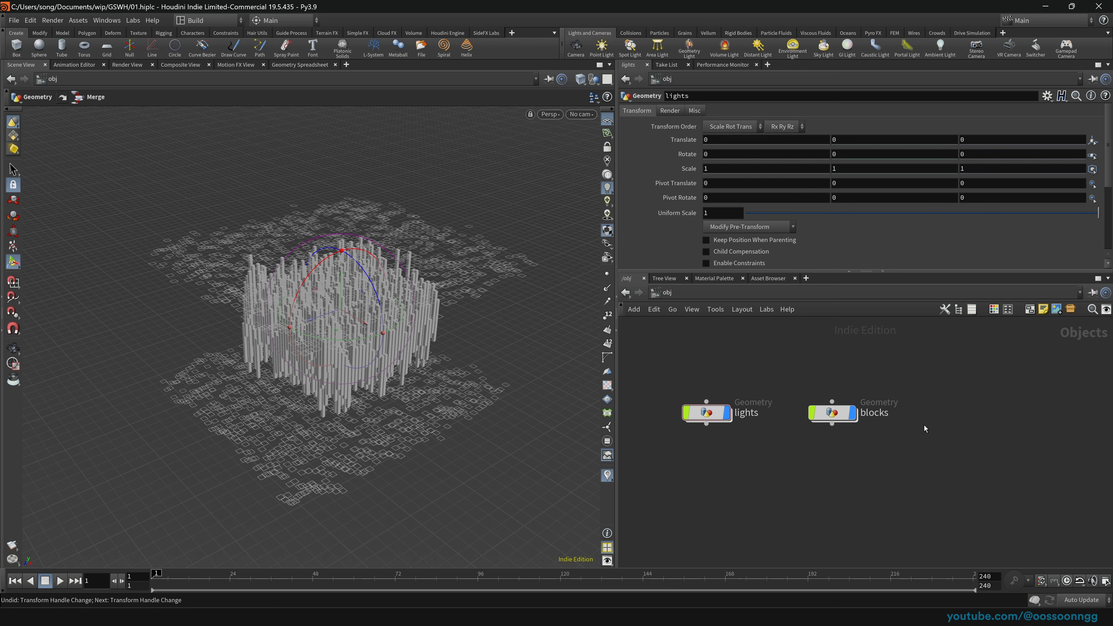
Step: Add a Geometry object via Tab search, then delete the unwanted geo1 node
key(Tab)
text(geo)
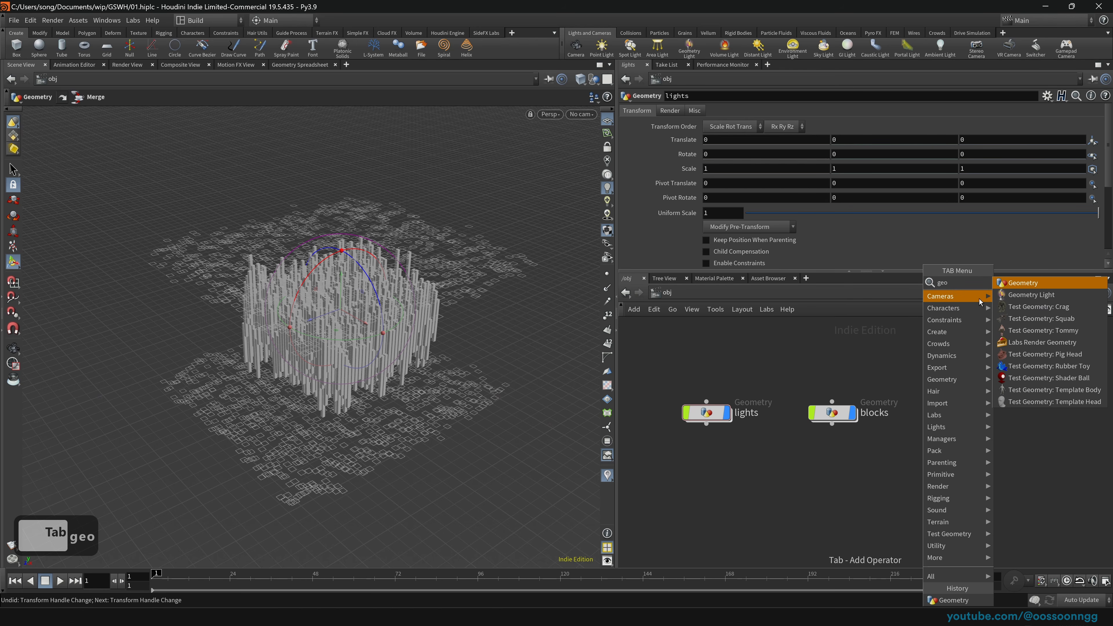
click(1025, 283)
click(950, 412)
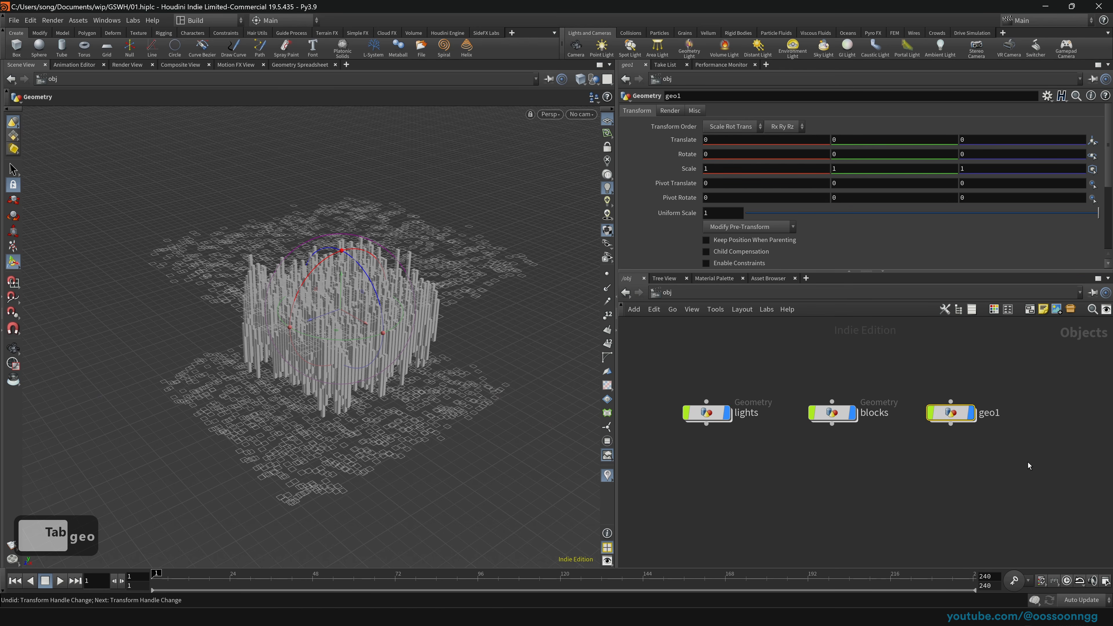
key(Delete)
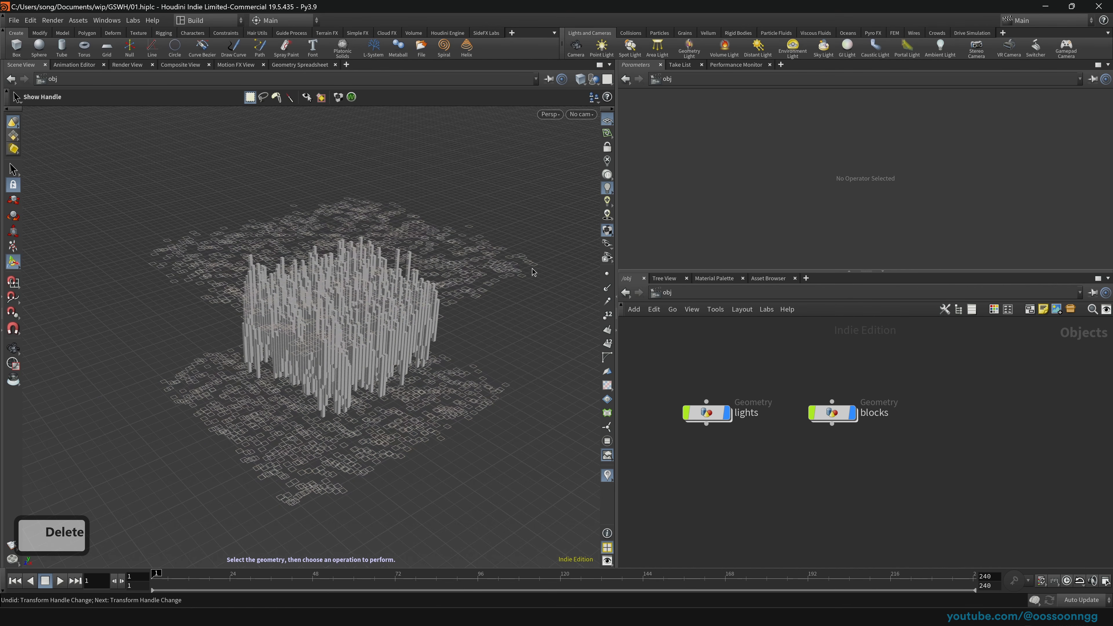
Step: Create grid_object1 from the shelf at the origin and save the scene
ctrl+click(108, 48)
mouse_move(359, 319)
mouse_down()
mouse_move(367, 280)
mouse_move(348, 323)
mouse_move(362, 326)
mouse_up()
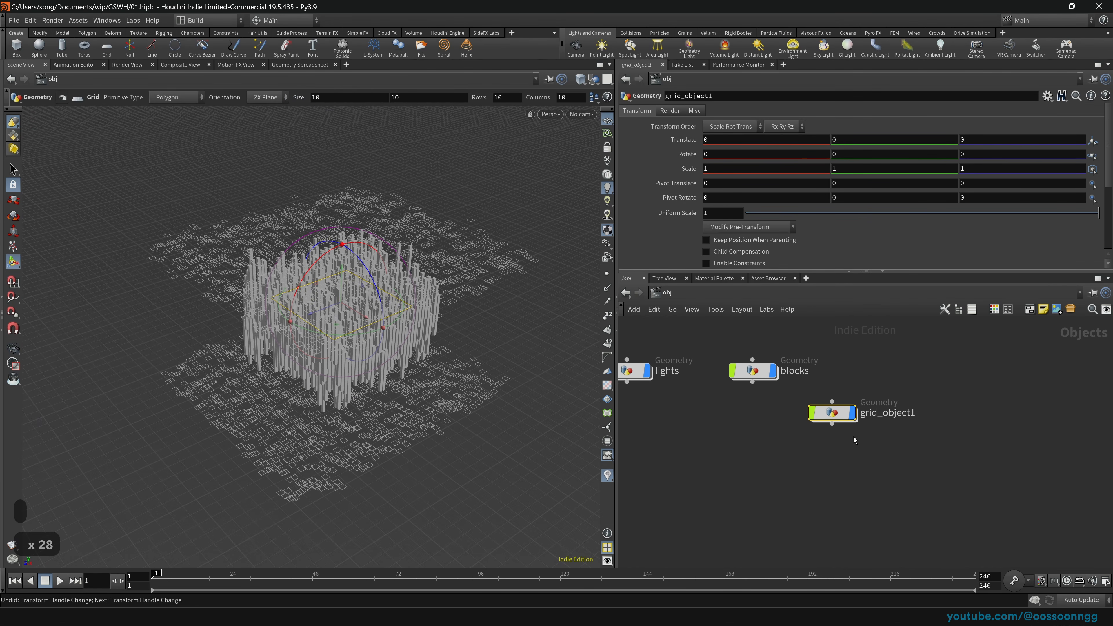
mouse_move(836, 416)
key(ctrl+s)
Step: Inside grid_object1, add a transform that drops the grid below the blocks to Translate Y -15.5283
key(Return)
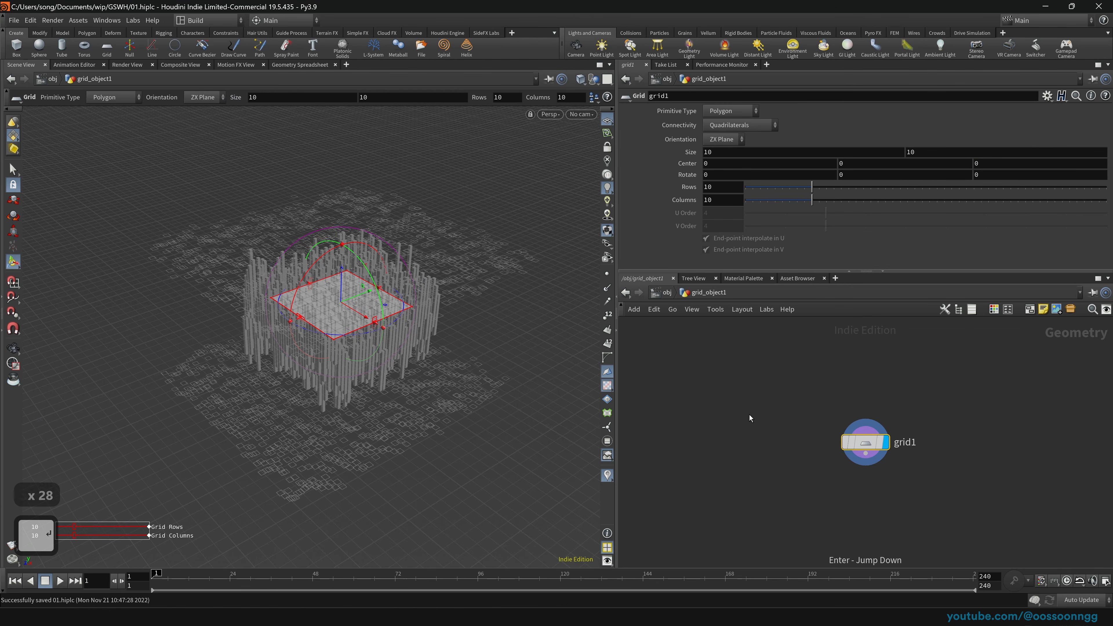
key(Tab)
text(t)
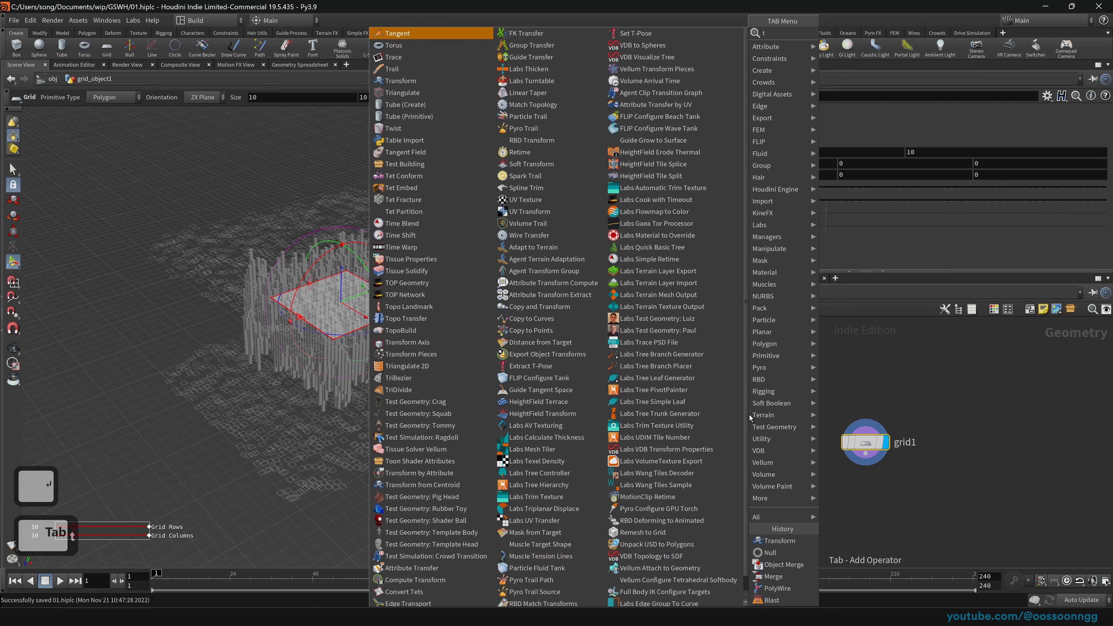
text(ransf)
key(Return)
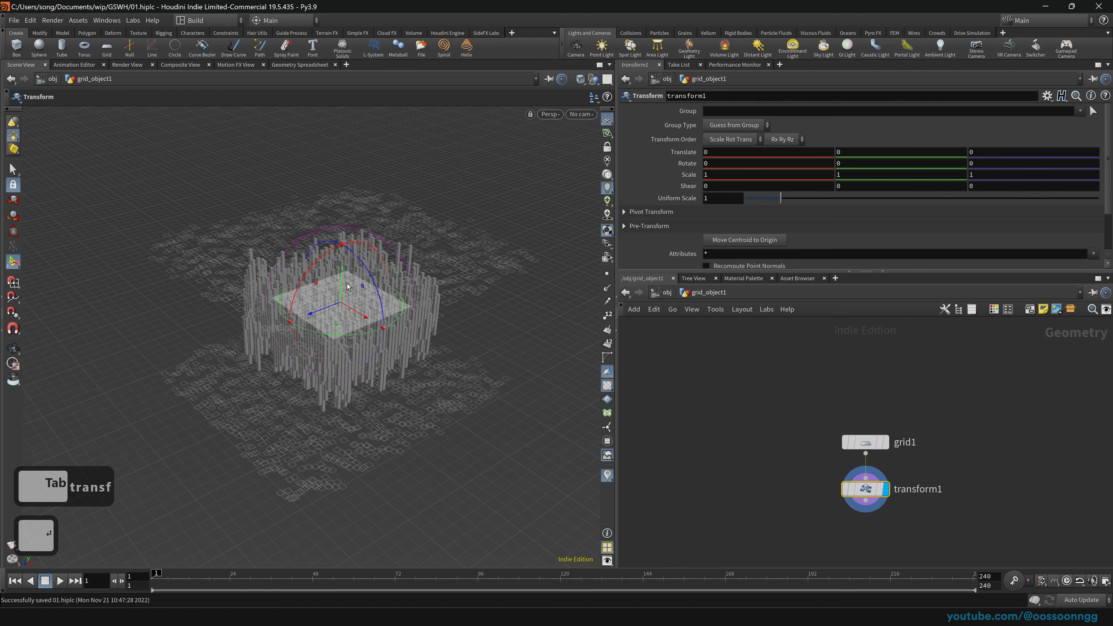
drag(342, 280, 341, 421)
key(space)
drag(359, 463, 338, 397)
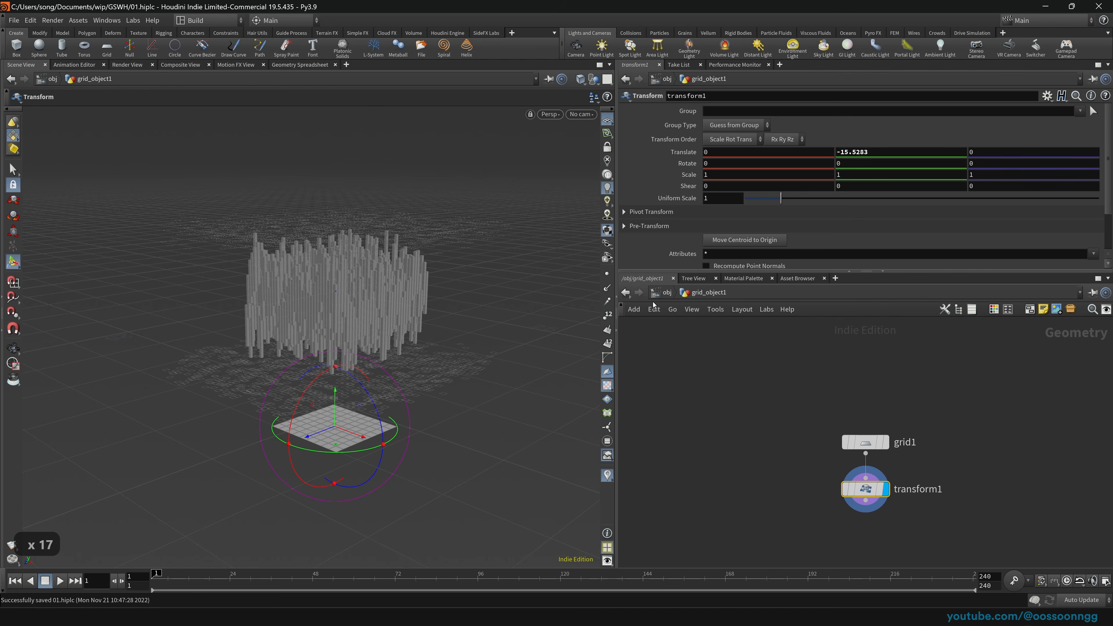
Step: Place grid_object1 beside blocks and review the grid1 and transform1 parameters inside it
click(666, 293)
drag(772, 402, 903, 443)
drag(843, 419, 889, 378)
key(h)
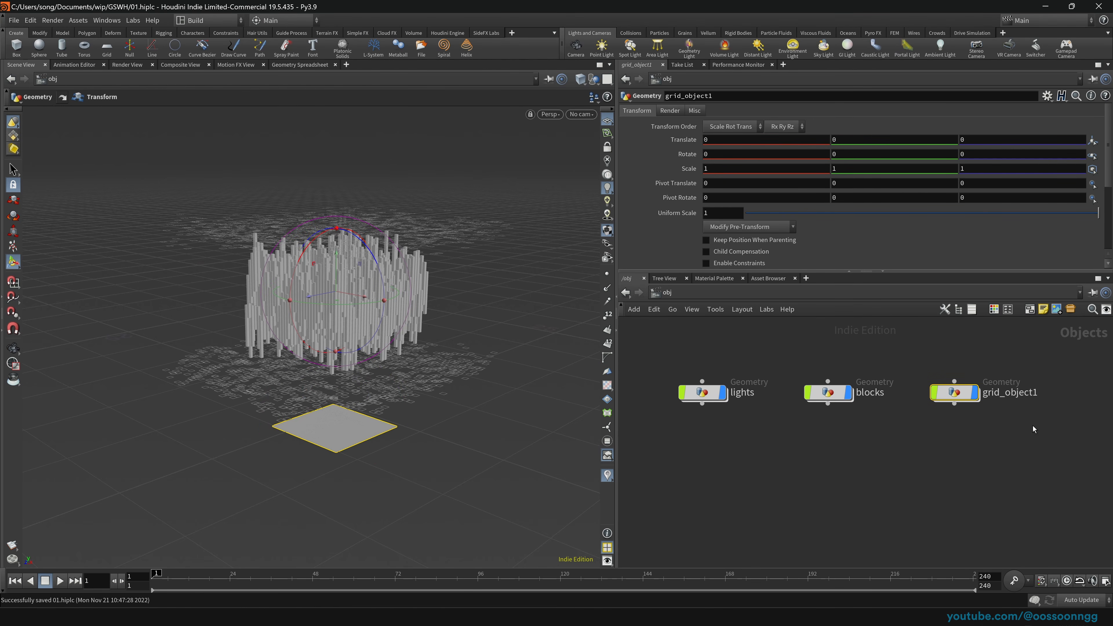
double_click(955, 392)
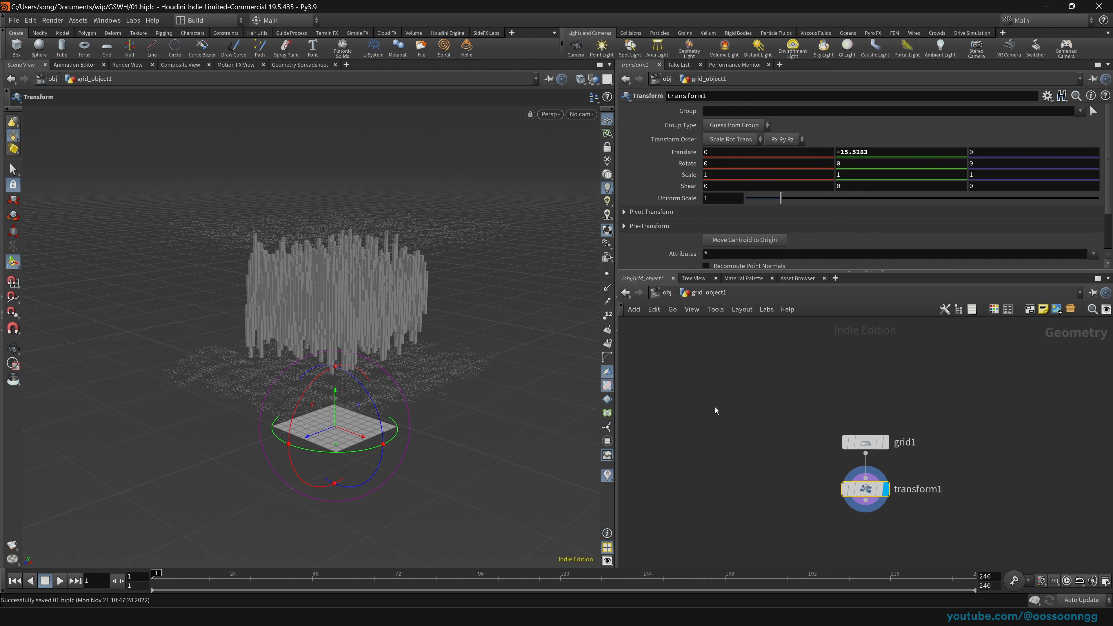
mouse_move(1107, 179)
mouse_down()
mouse_move(1108, 193)
mouse_move(1108, 165)
mouse_up()
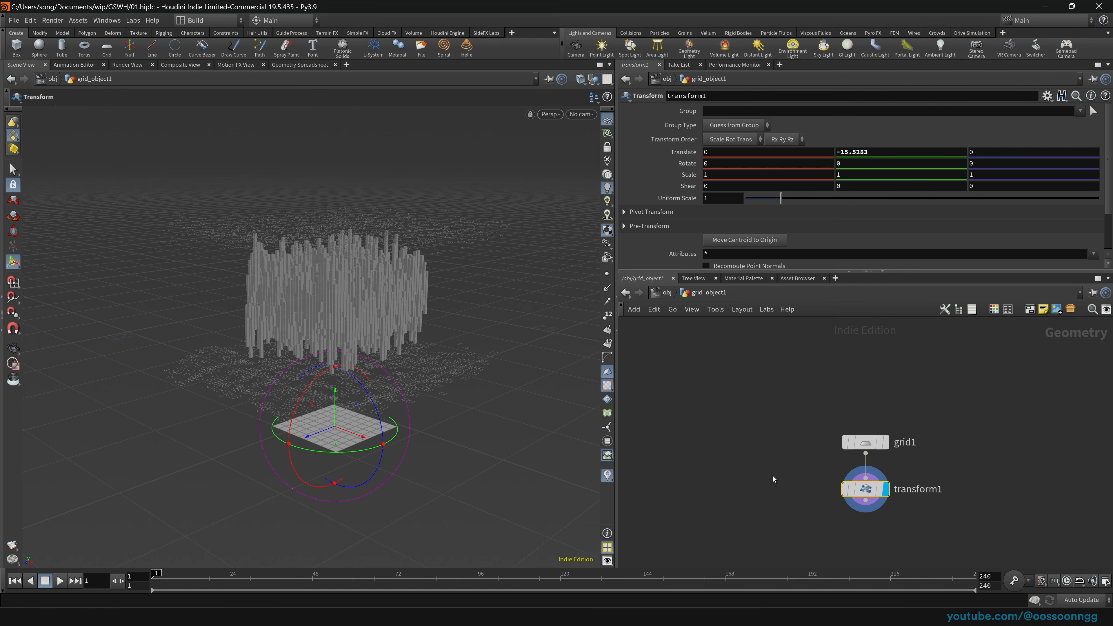
drag(800, 404, 932, 469)
drag(789, 467, 898, 504)
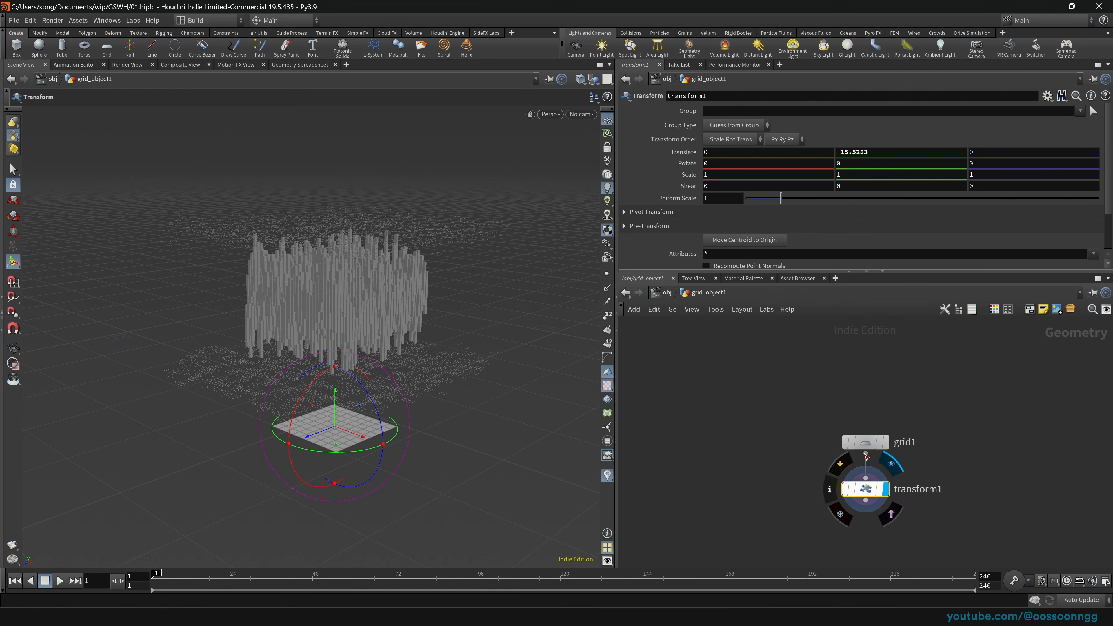
Step: Arrange lights, blocks and grid_object1 side by side at object level and save 01.hiplc
click(666, 292)
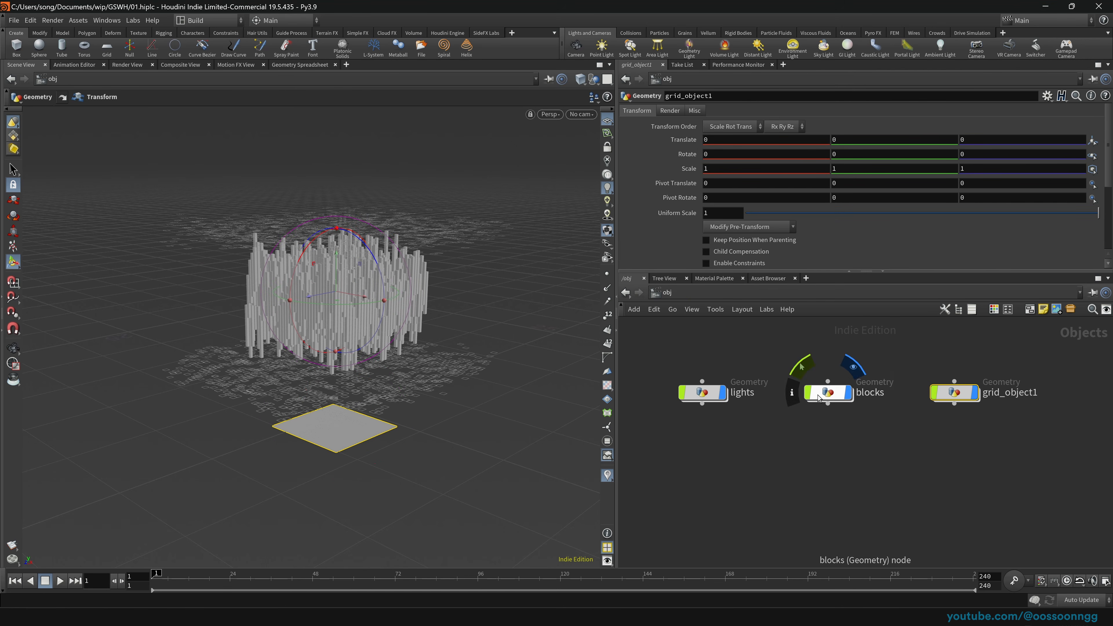
drag(827, 399, 809, 399)
drag(969, 393, 928, 393)
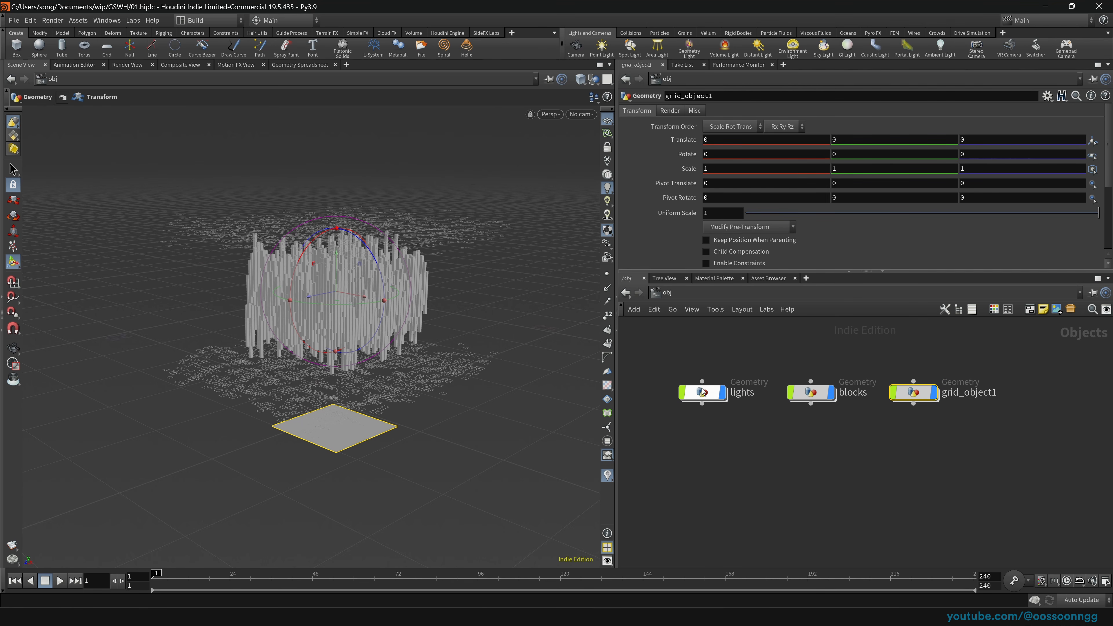
drag(702, 392, 698, 391)
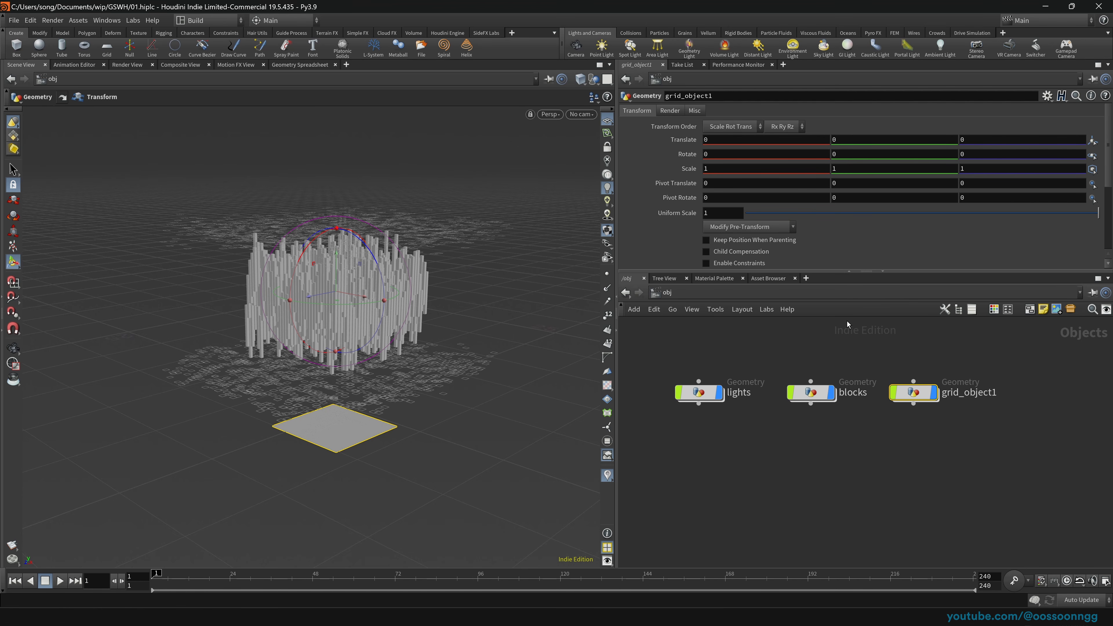
middle_drag(1029, 437, 958, 405)
click(1010, 399)
key(ctrl+s)
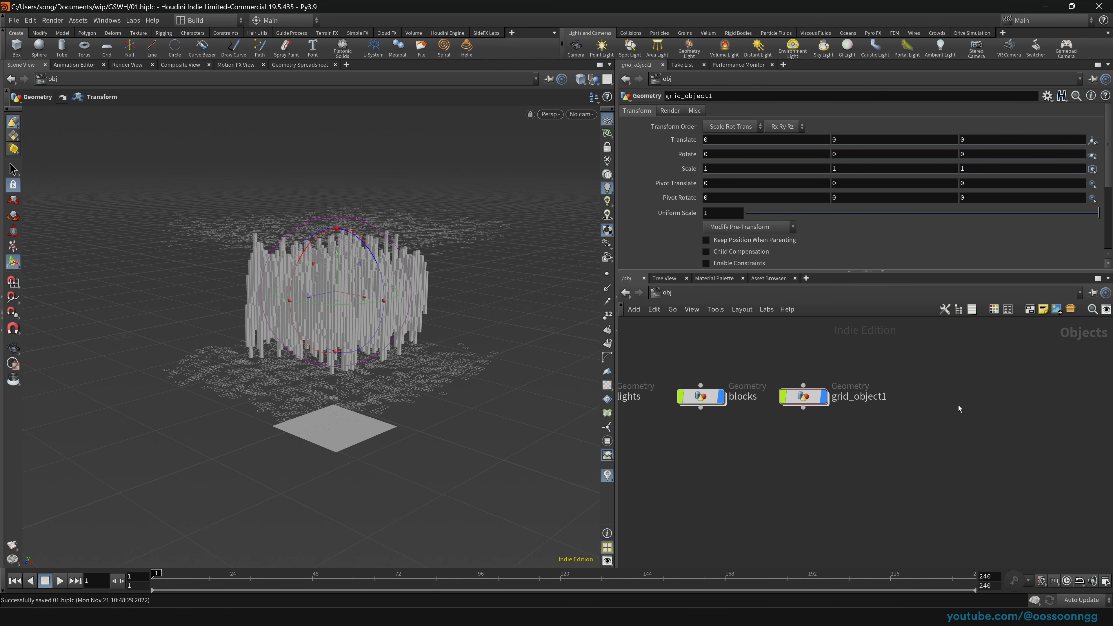
Step: Add a box1 geometry object and set other objects to ghosted display
key(Tab)
text(box)
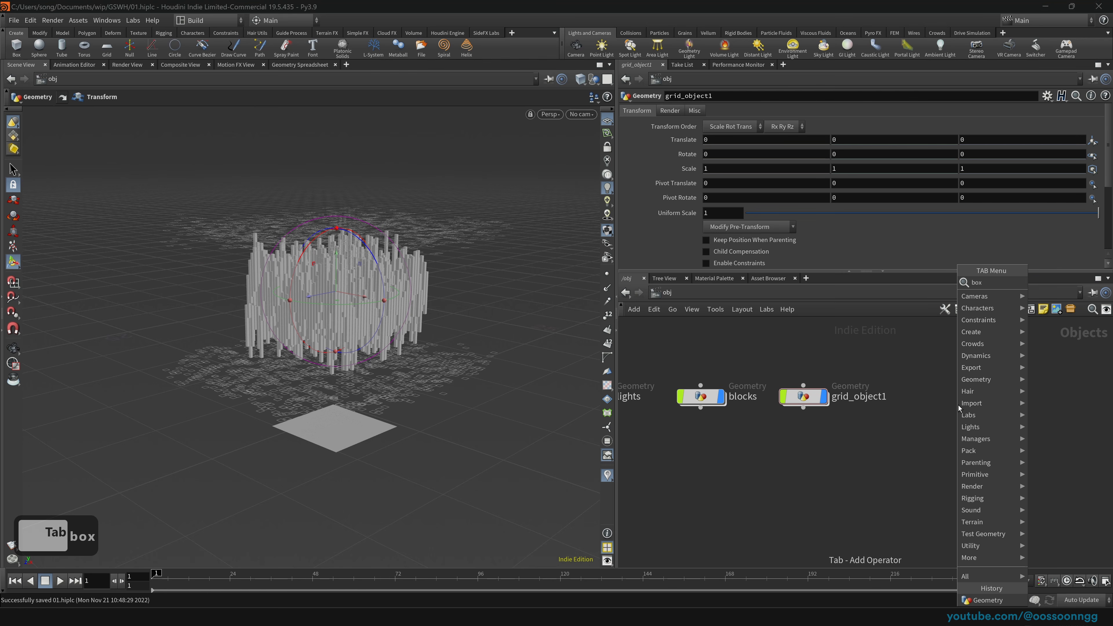
key(Return)
key(Return)
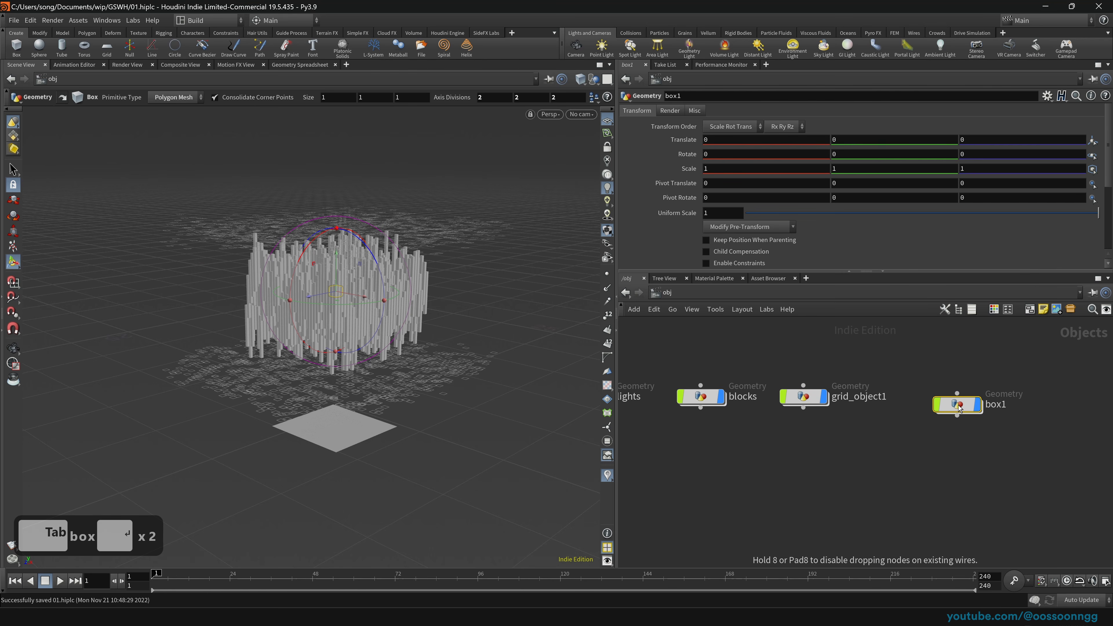
click(592, 82)
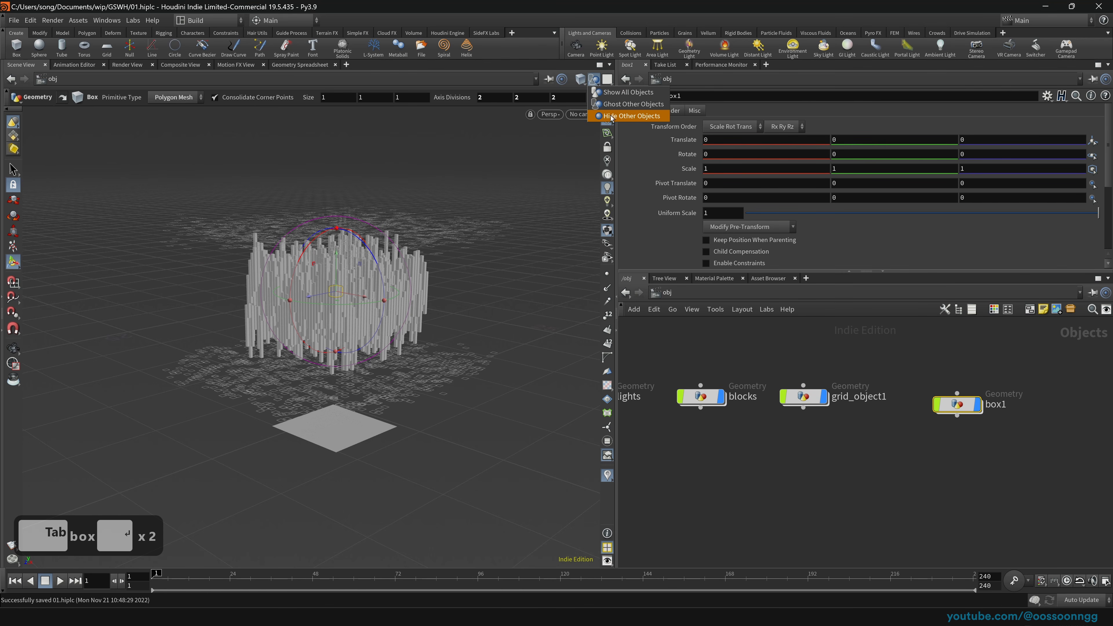
click(631, 116)
click(594, 80)
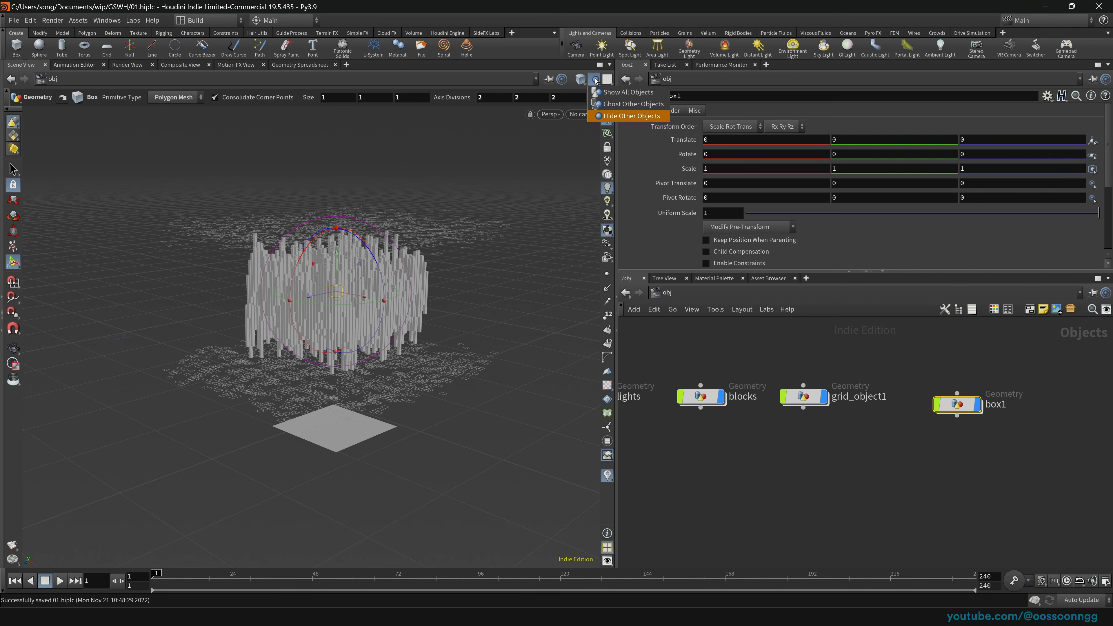
click(607, 105)
Step: Turn off the display of the lights, blocks and grid_object1 objects
middle_drag(682, 345, 786, 353)
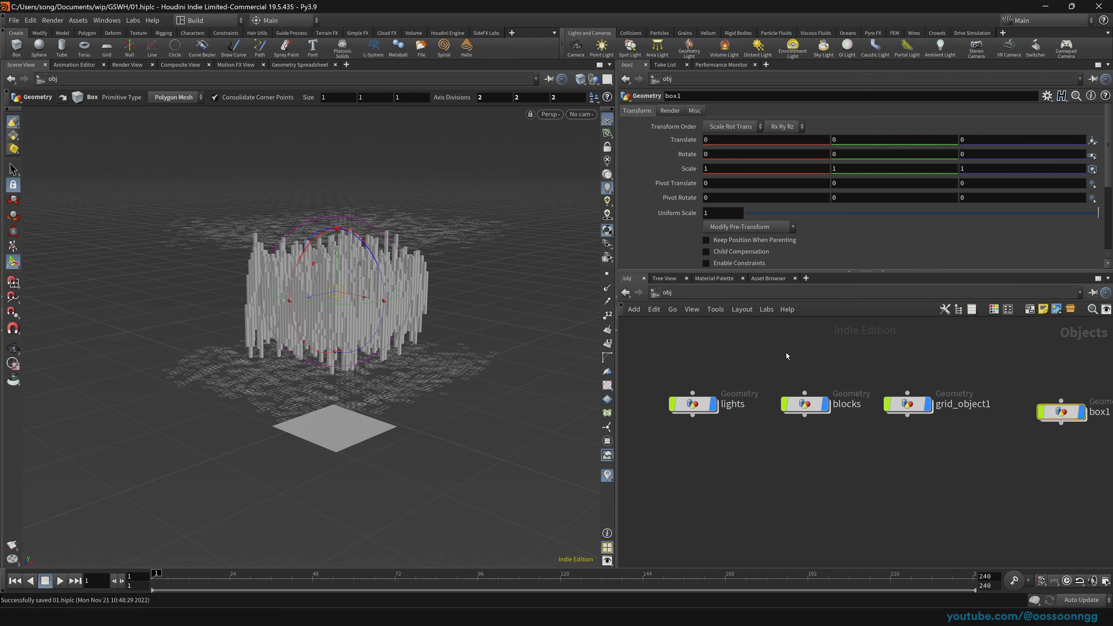
drag(653, 360, 987, 425)
click(929, 405)
middle_drag(1004, 374, 907, 373)
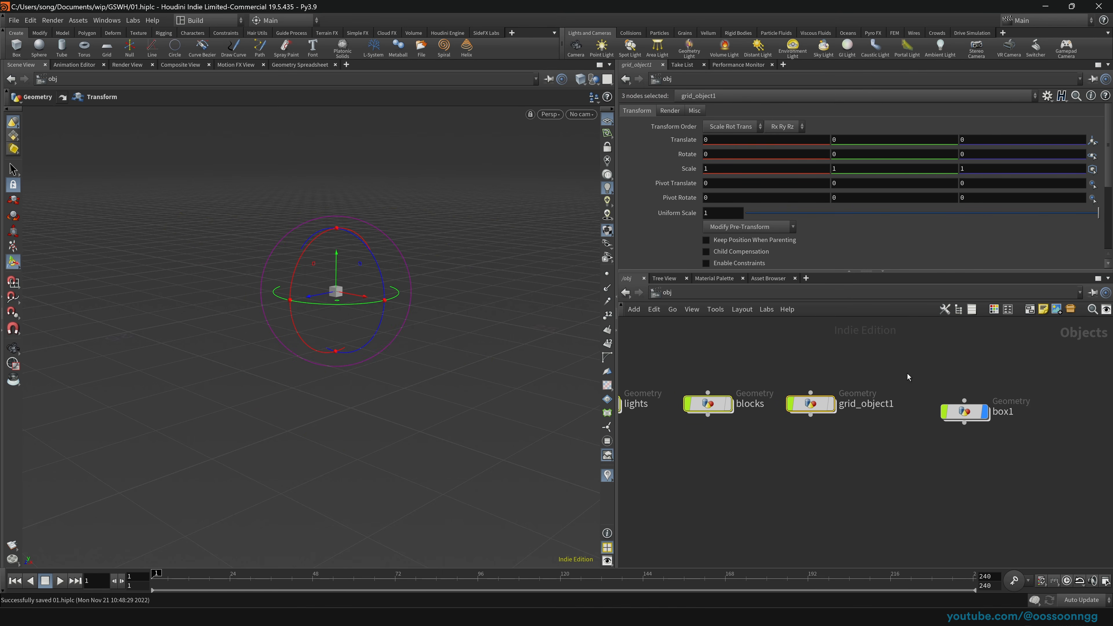
Step: Select box1, frame it in the viewport, and go inside its geometry network
click(963, 411)
key(Escape)
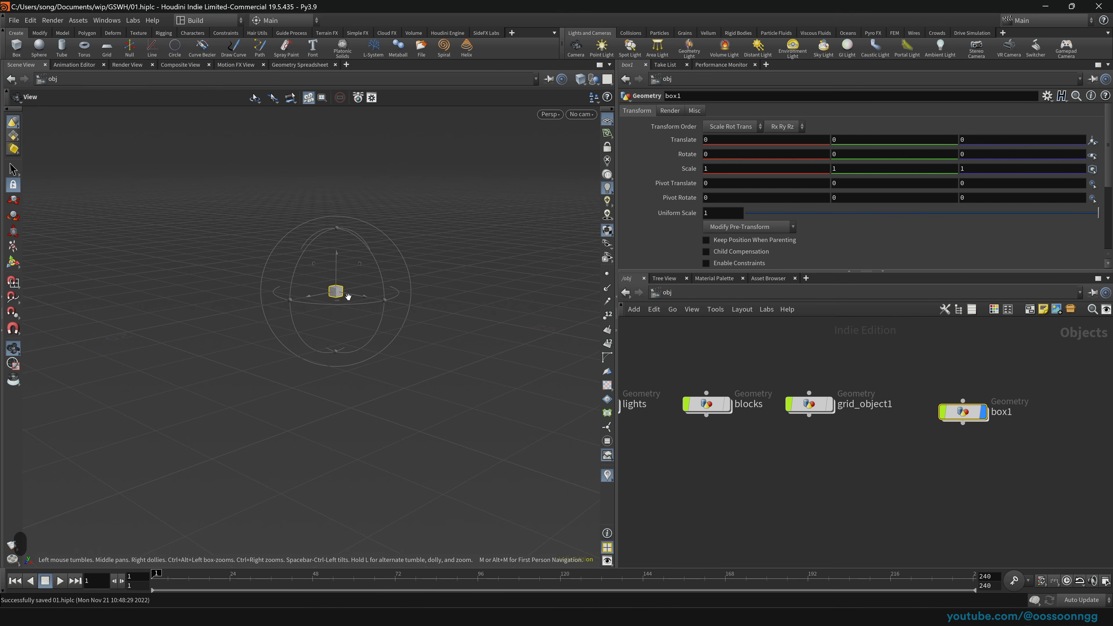
key(h)
scroll(423, 340, down, 20)
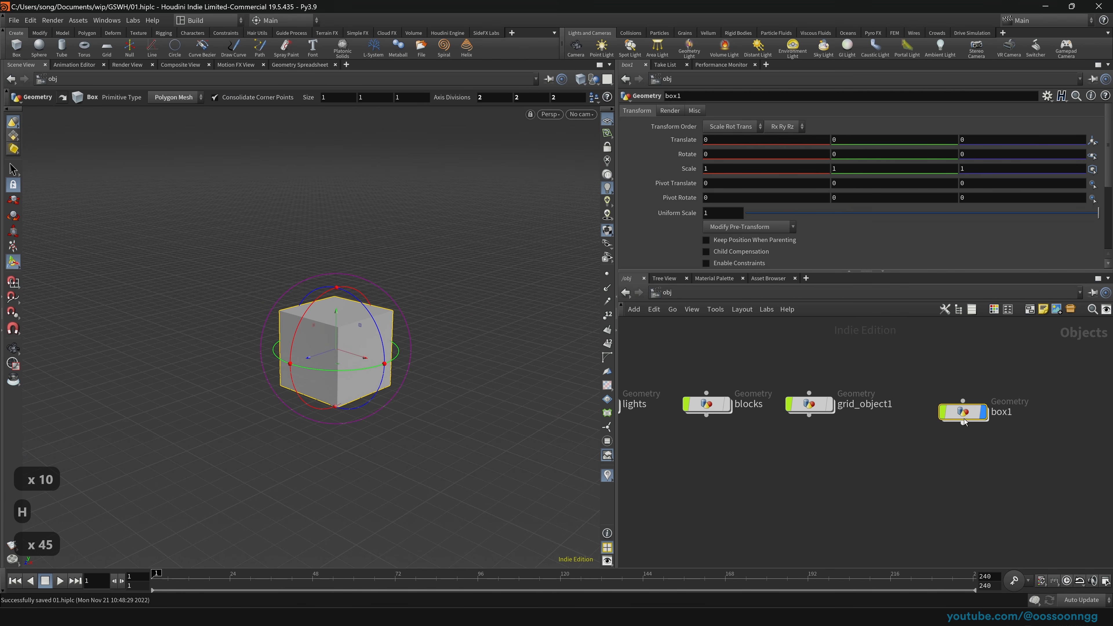
drag(964, 420, 959, 406)
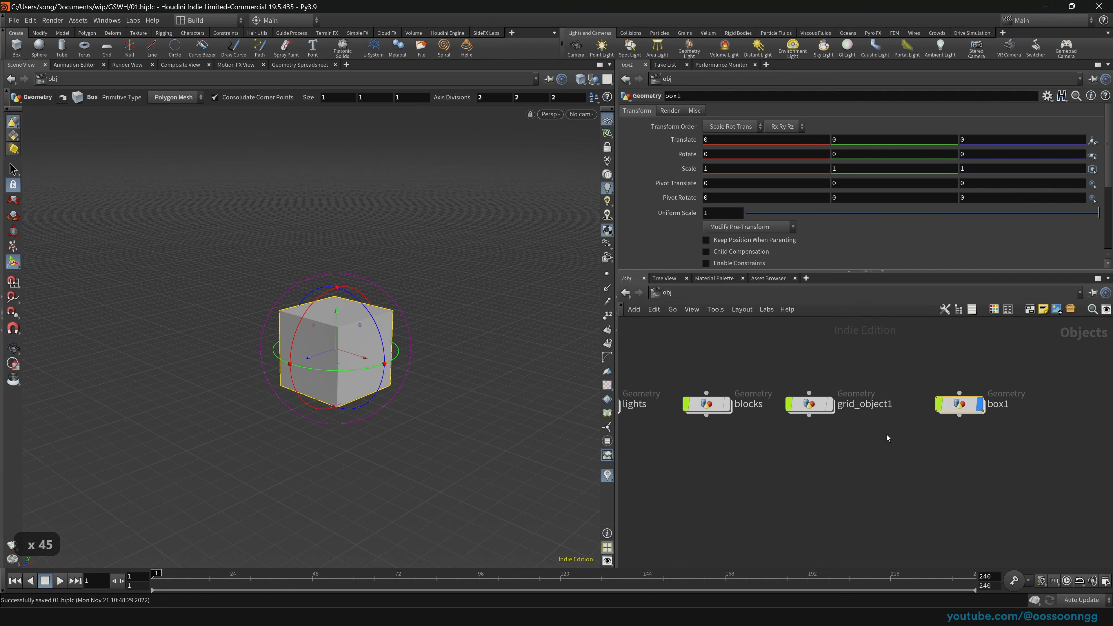
key(Return)
Step: Stretch box1 along X with its handles to a length of about 6.77677
key(Tab)
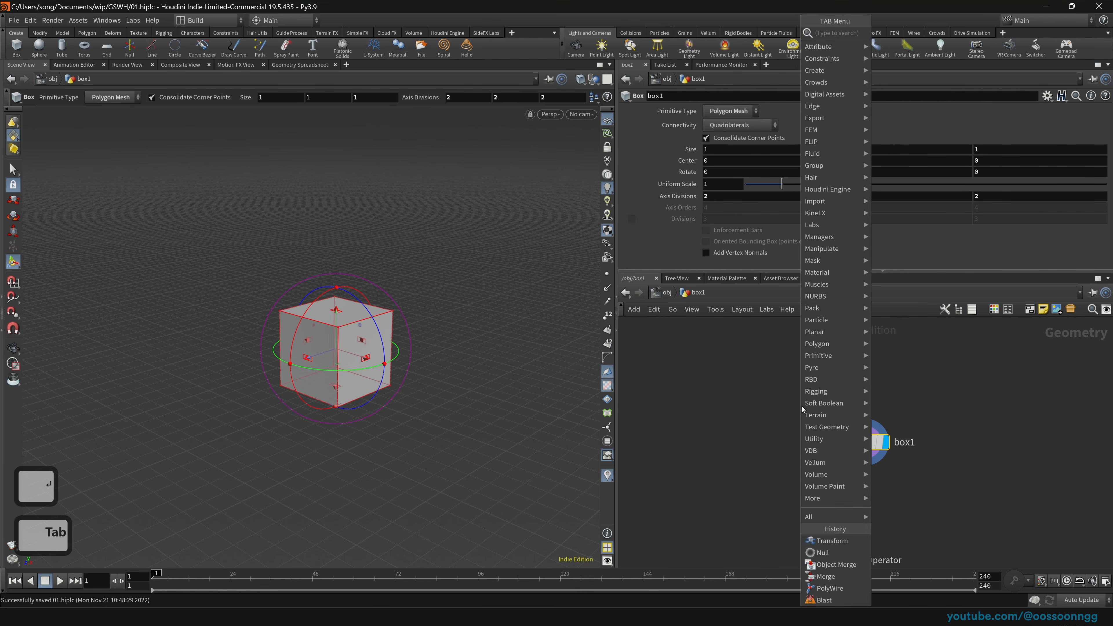
key(Escape)
drag(367, 357, 539, 393)
key(space)
middle_drag(539, 393, 486, 355)
right_drag(486, 355, 452, 378)
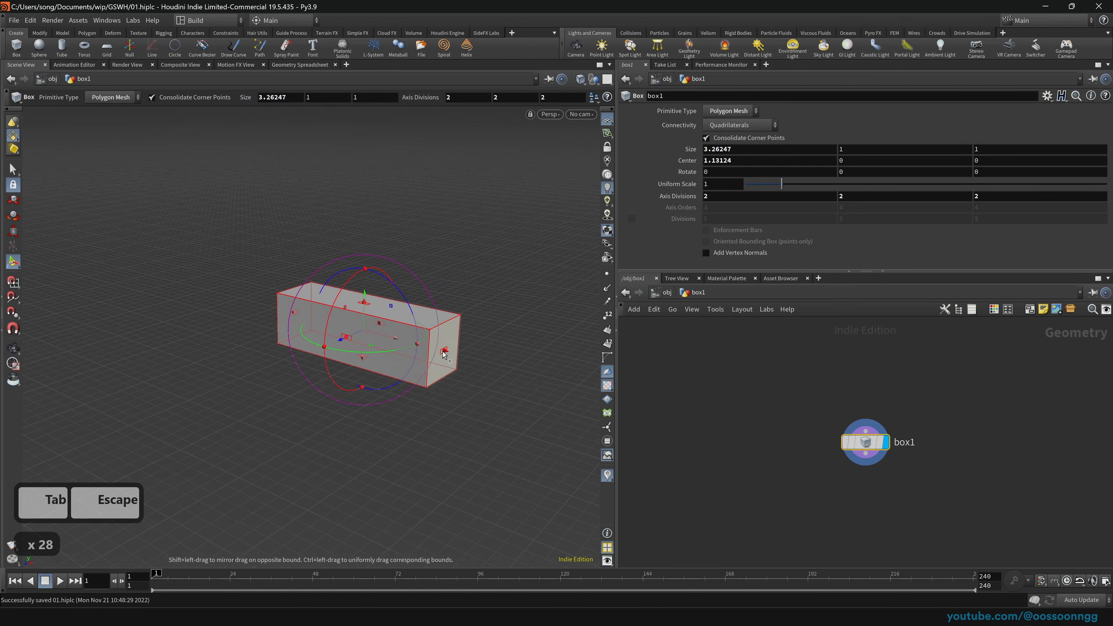
drag(443, 352, 465, 359)
drag(293, 318, 186, 285)
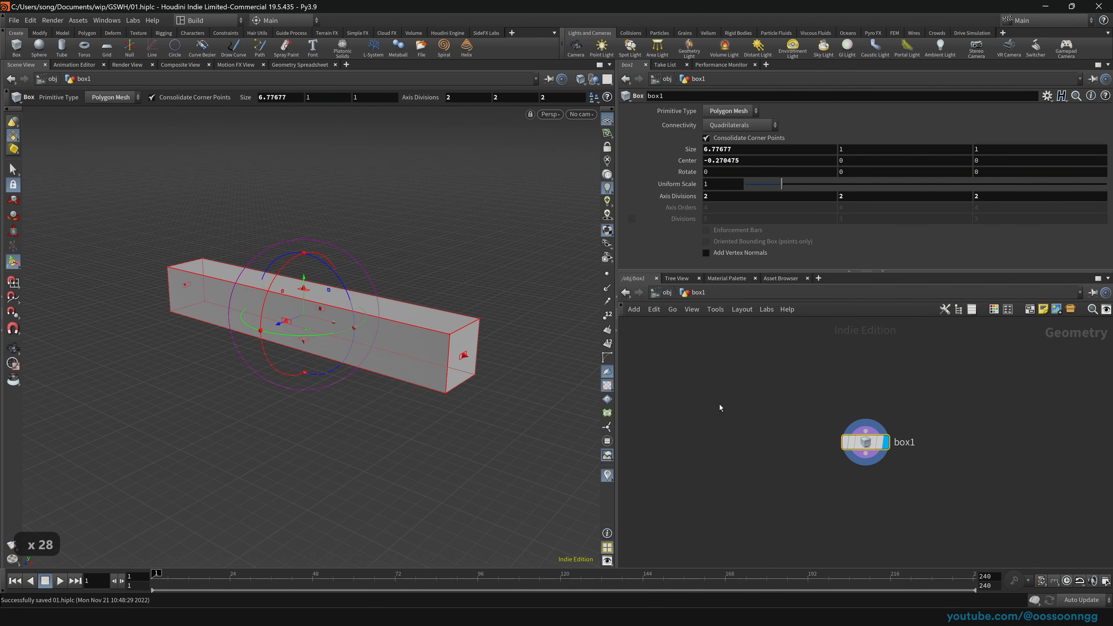
Step: Add a PolyBevel node below box1 with a bevel distance of 0.151
key(Tab)
text(pbeve)
key(Return)
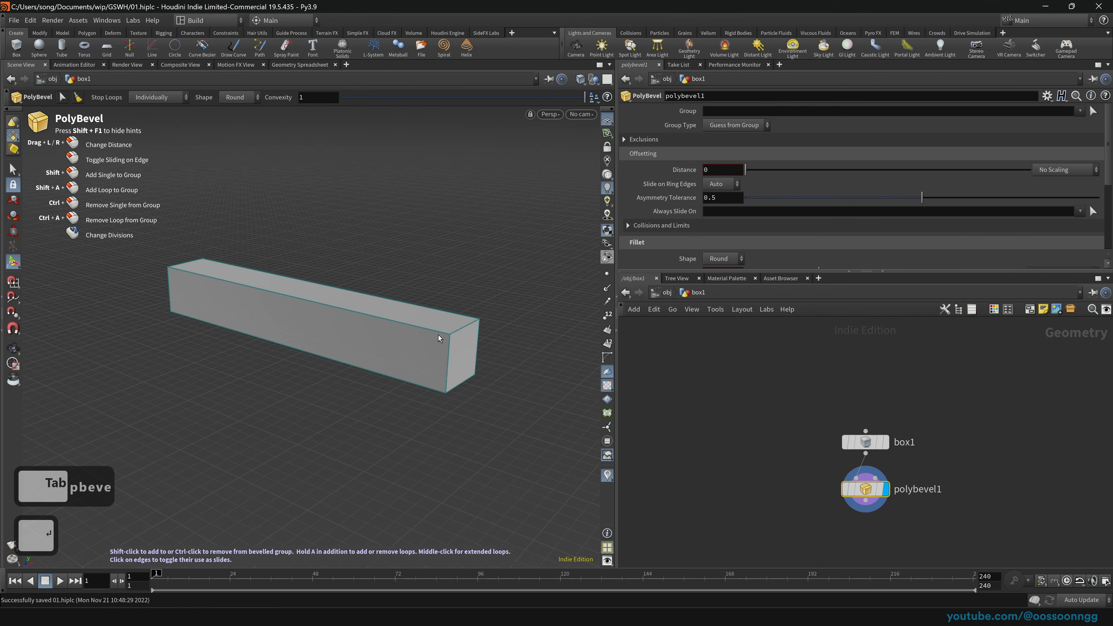
drag(745, 170, 789, 179)
Step: Resize box1 back down, through length 2.974, into a cube
click(875, 448)
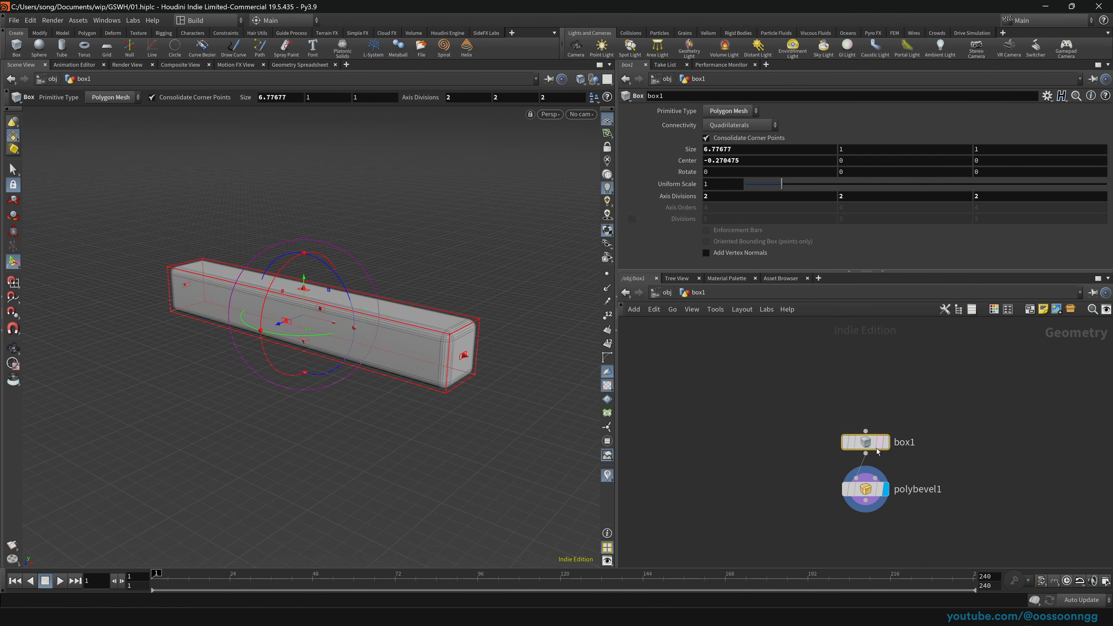
drag(463, 355, 287, 325)
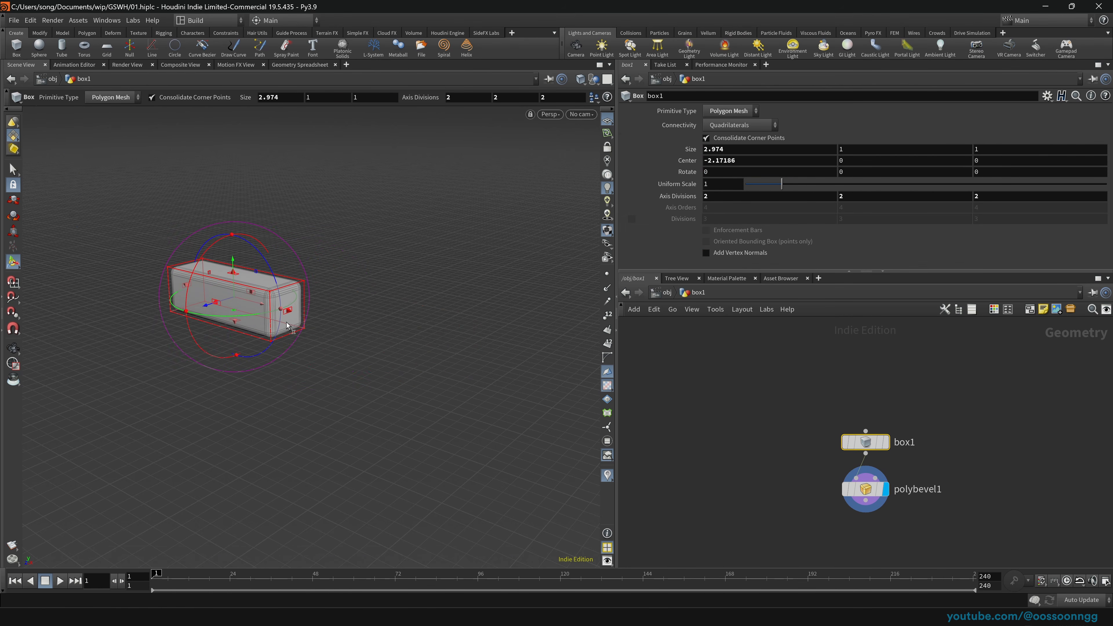
drag(185, 287, 252, 303)
Step: Inspect the beveled cube from polybevel1, then return to the object level
drag(798, 472, 931, 517)
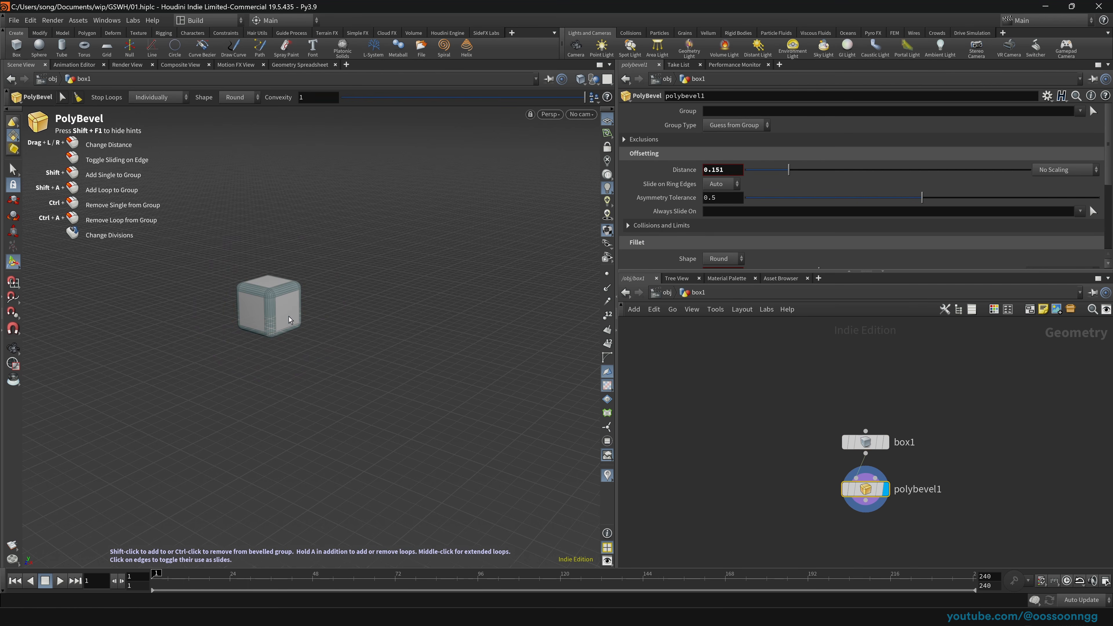
alt+drag(289, 316, 241, 316)
alt+middle_drag(241, 316, 356, 355)
alt+right_drag(356, 355, 461, 335)
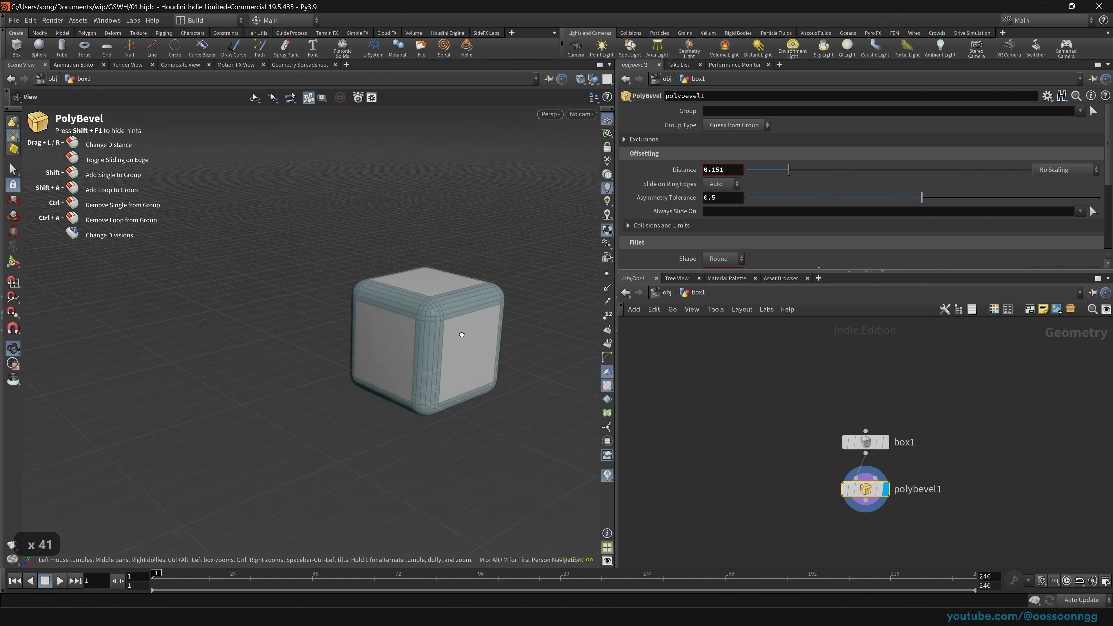
alt+drag(461, 335, 482, 313)
click(874, 445)
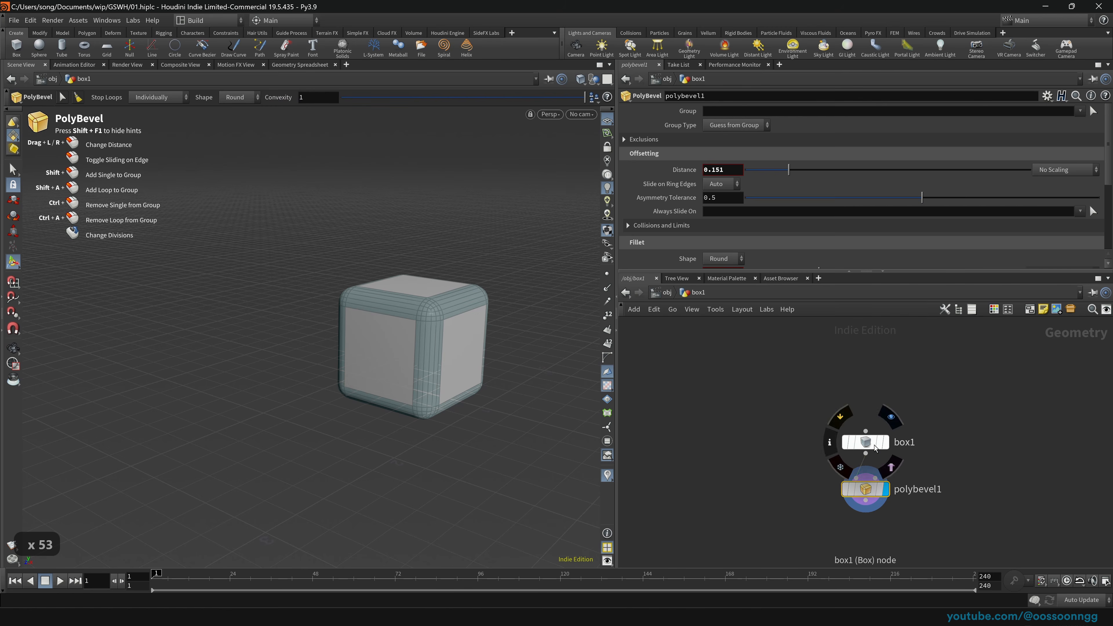
click(670, 293)
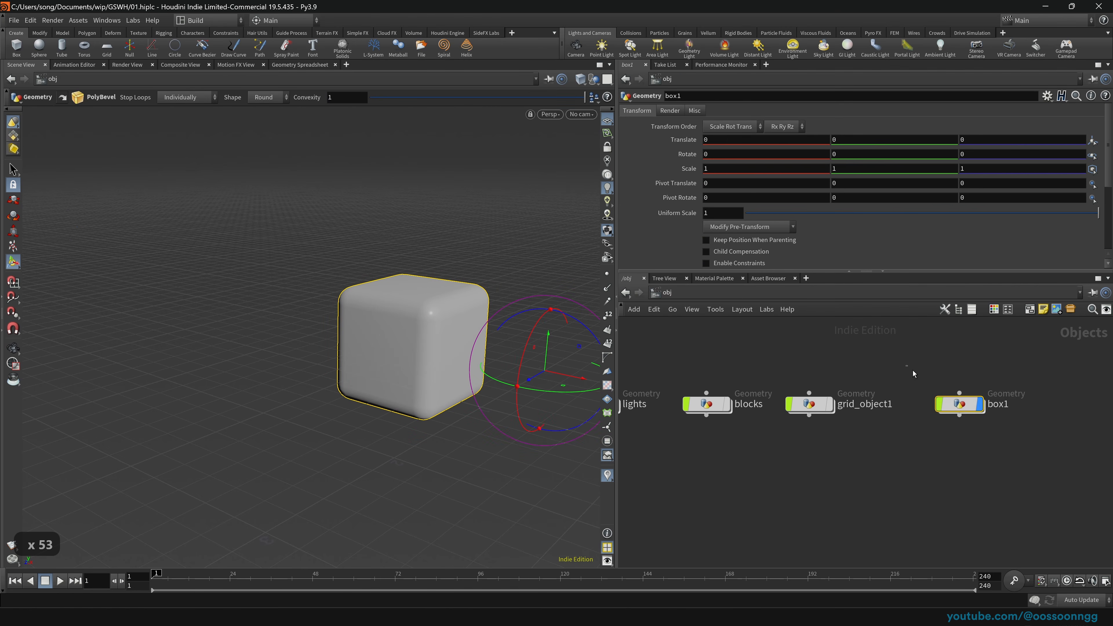
Step: Select the box1 object and stretch it along X using its scale
drag(913, 371, 1019, 439)
alt+right_drag(526, 335, 512, 353)
alt+middle_drag(512, 353, 402, 346)
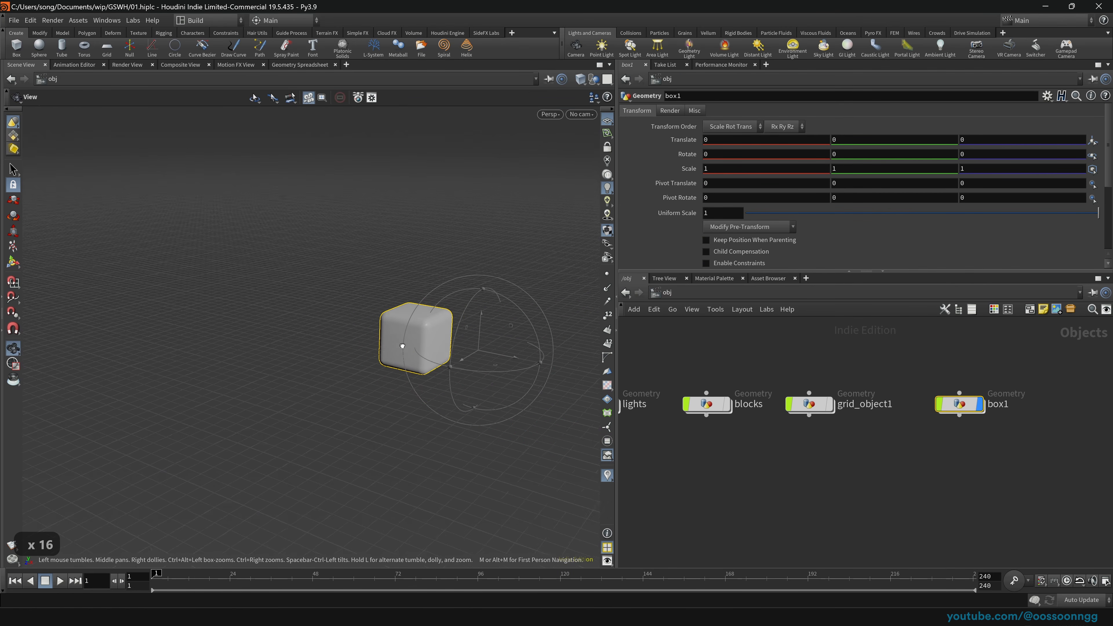
key(Return)
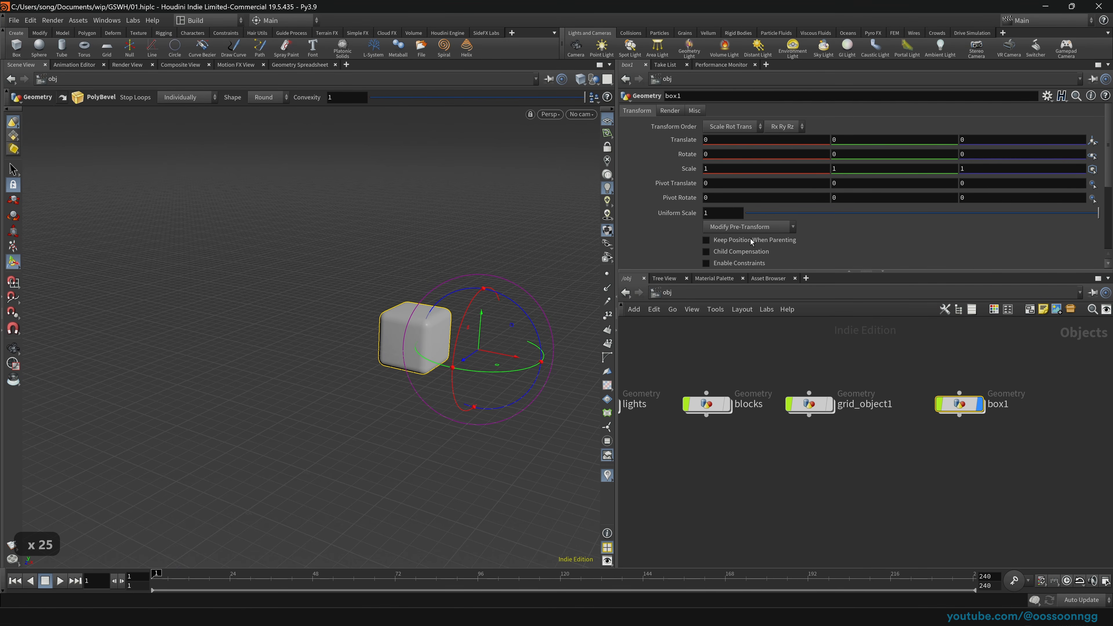
middle_drag(834, 165, 835, 163)
middle_drag(750, 168, 1014, 190)
key(space)
middle_drag(190, 270, 408, 315)
drag(407, 315, 469, 356)
right_drag(470, 356, 709, 354)
drag(532, 388, 491, 328)
key(Return)
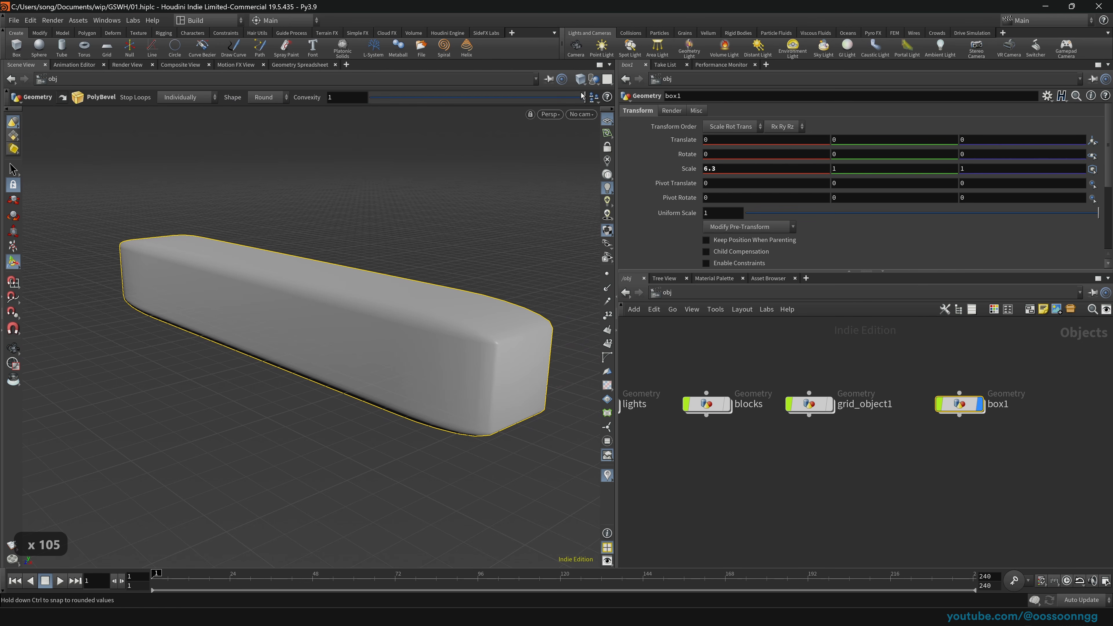
Step: Switch the viewport shading to Smooth Wire Shaded to show wireframe edges
click(584, 81)
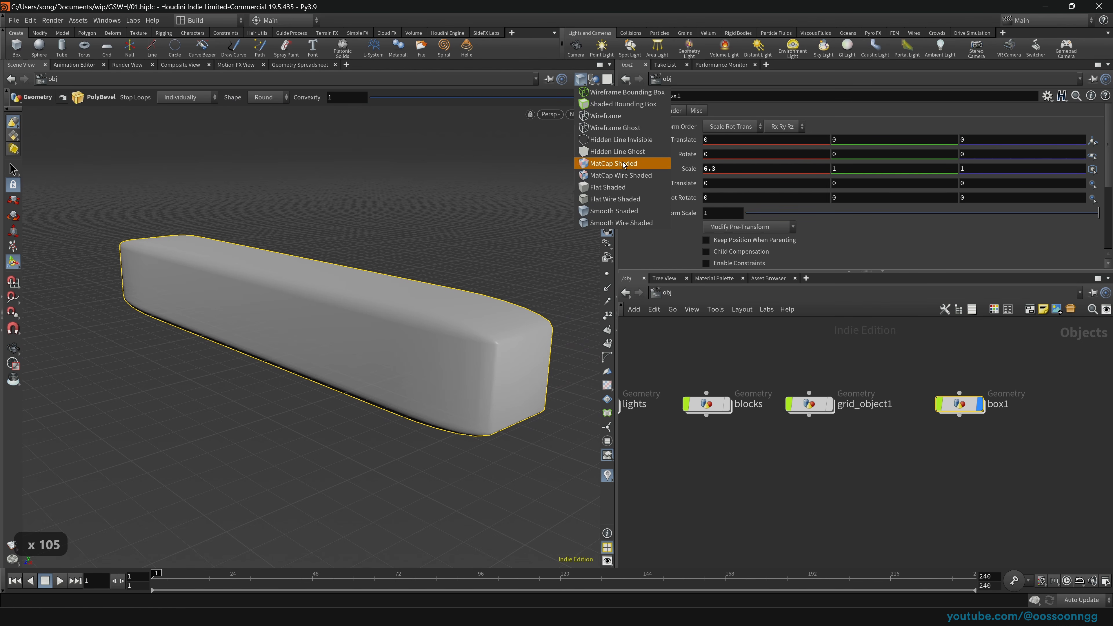
click(640, 222)
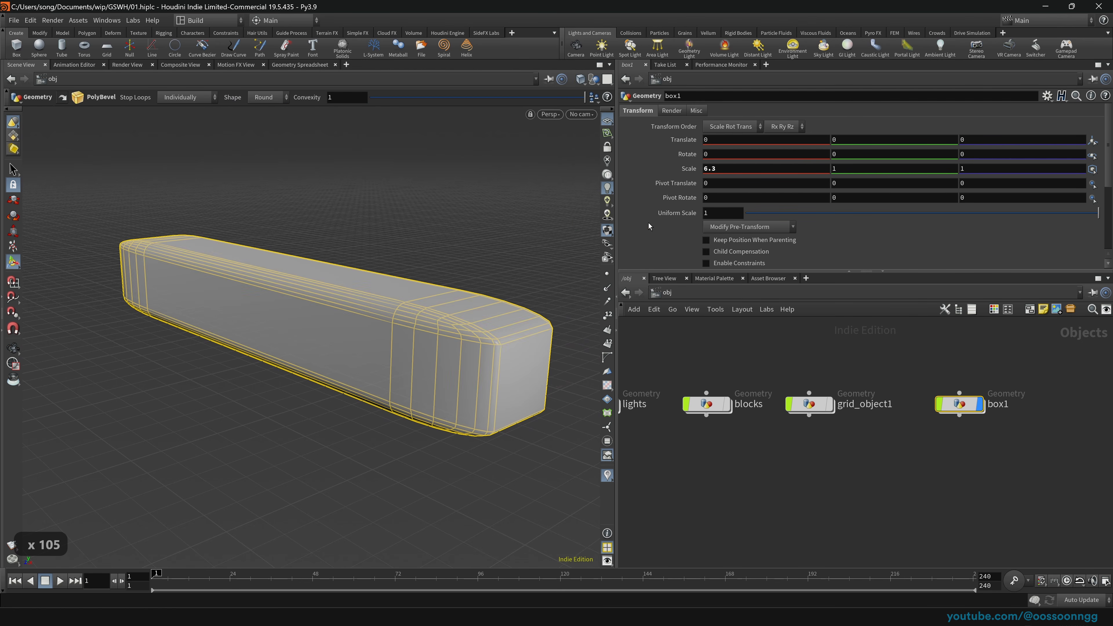
scroll(439, 320, up, 15)
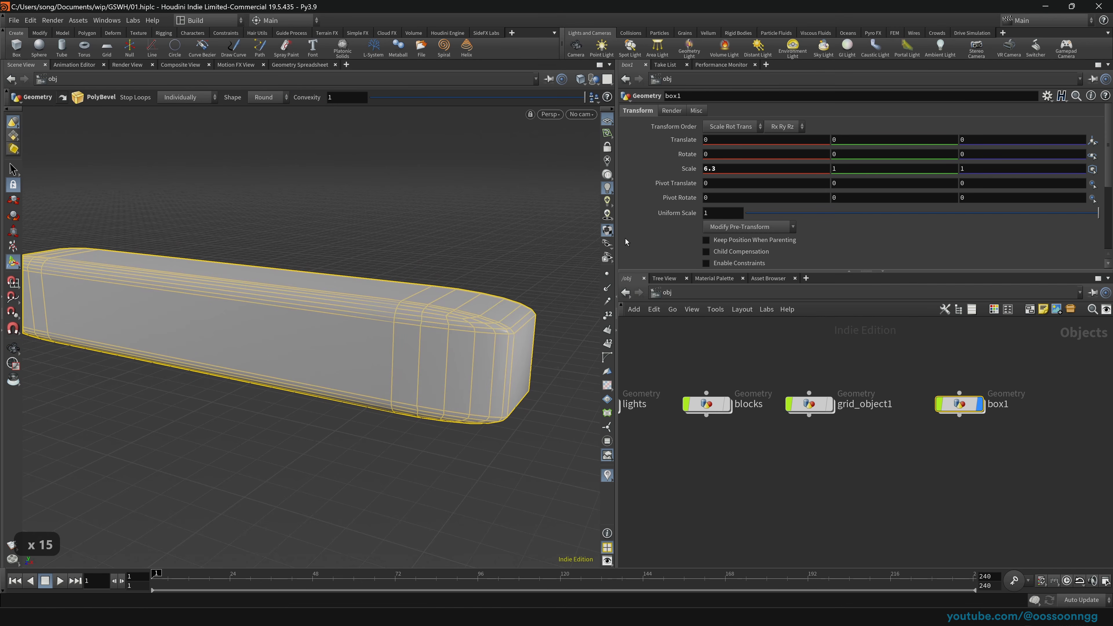
Step: Shorten the bar to an X scale of 3.5 and view it from above
middle_drag(744, 170, 622, 170)
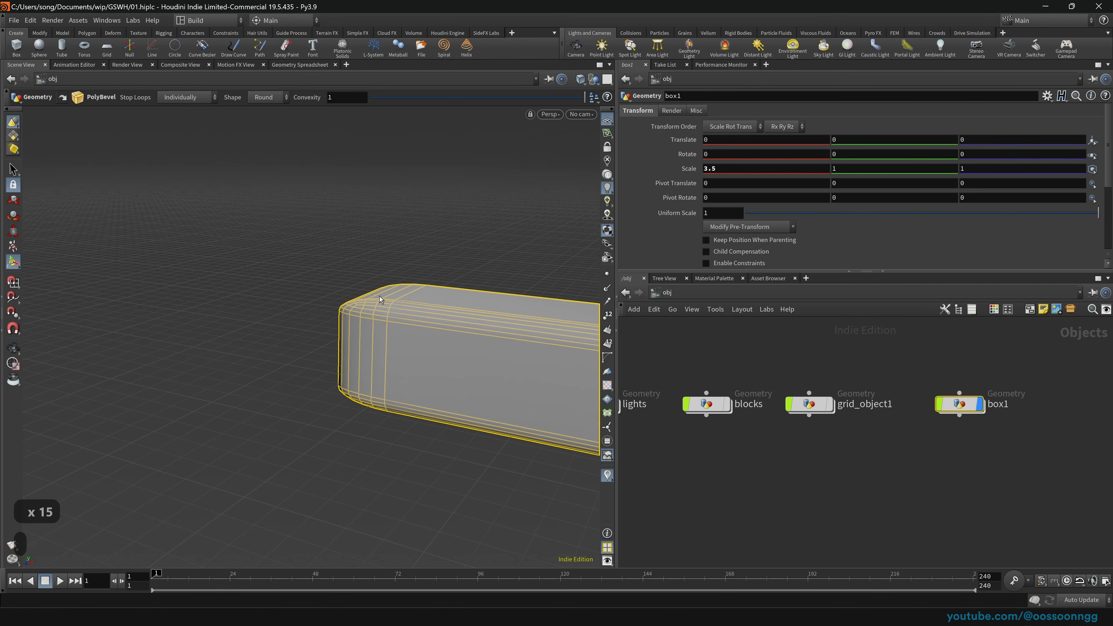
scroll(488, 309, down, 4)
scroll(489, 309, down, 6)
middle_drag(489, 309, 306, 308)
drag(305, 308, 372, 339)
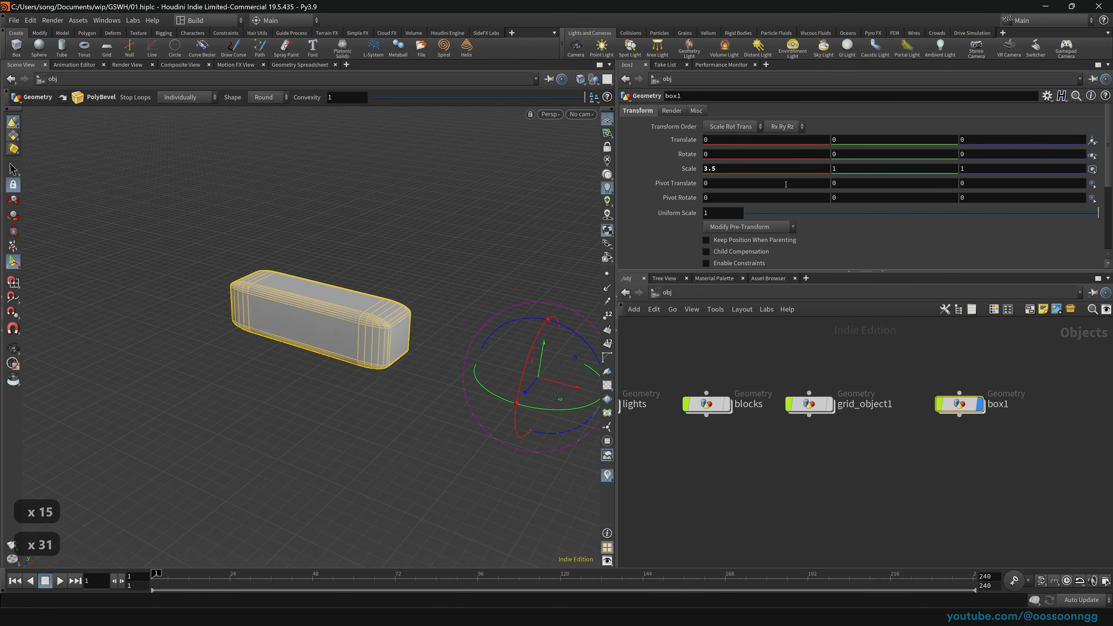
Step: Set Scale X to 3.3, then lengthen the bar to 5.9 and inspect it
middle_drag(769, 170, 909, 164)
key(space)
middle_drag(268, 309, 410, 321)
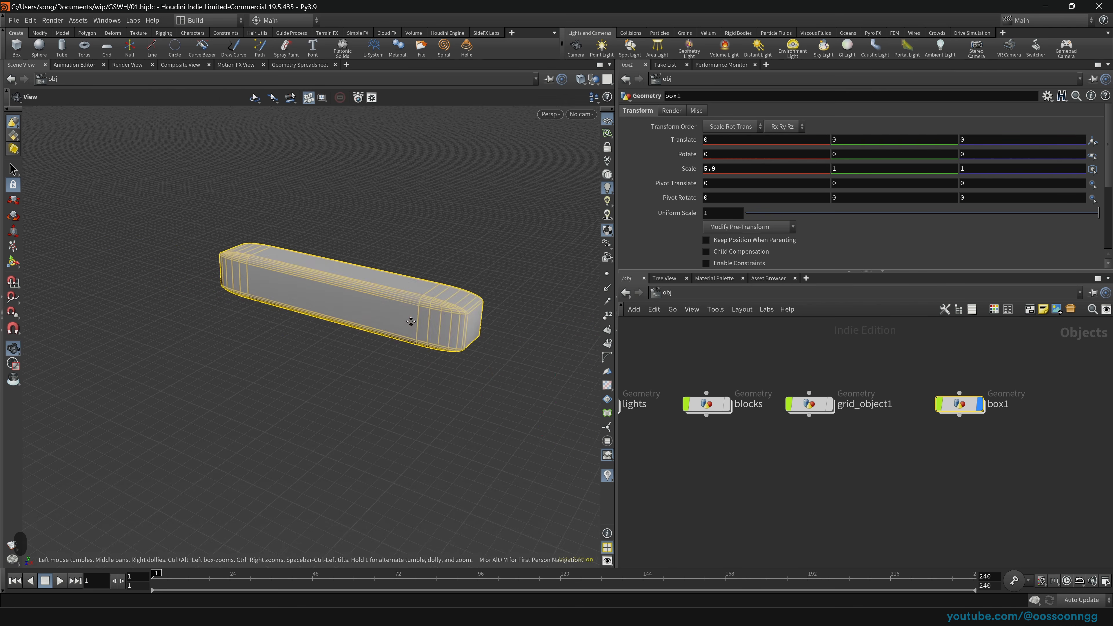
mouse_move(409, 320)
mouse_down()
mouse_move(467, 287)
mouse_move(390, 330)
mouse_up()
right_drag(390, 330, 630, 340)
middle_drag(496, 351, 416, 311)
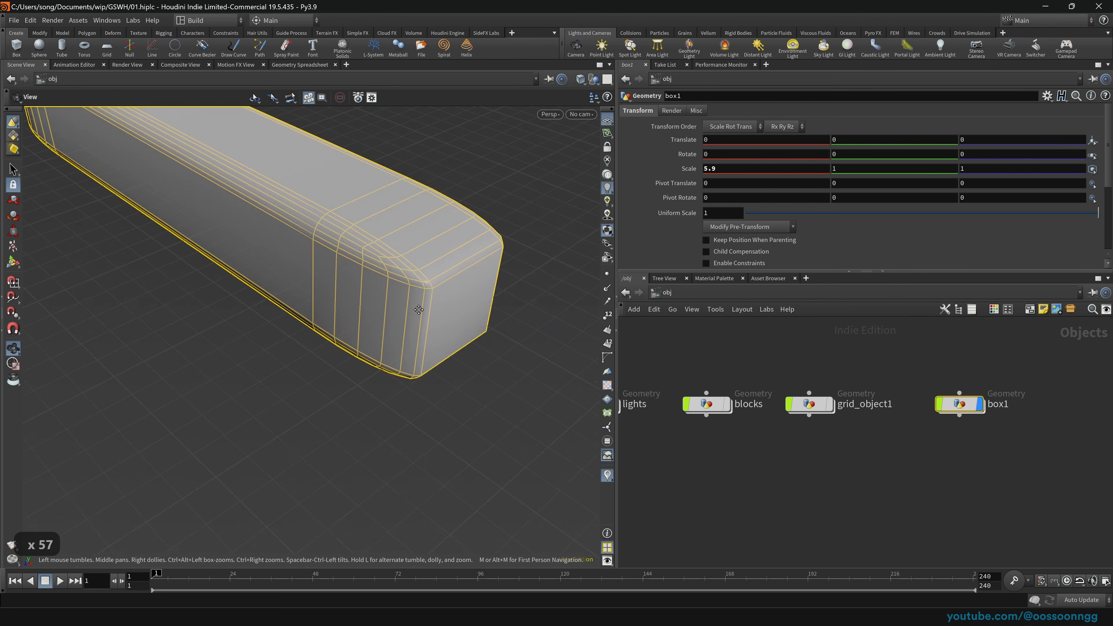
drag(417, 311, 434, 270)
middle_drag(378, 286, 399, 335)
drag(398, 336, 421, 366)
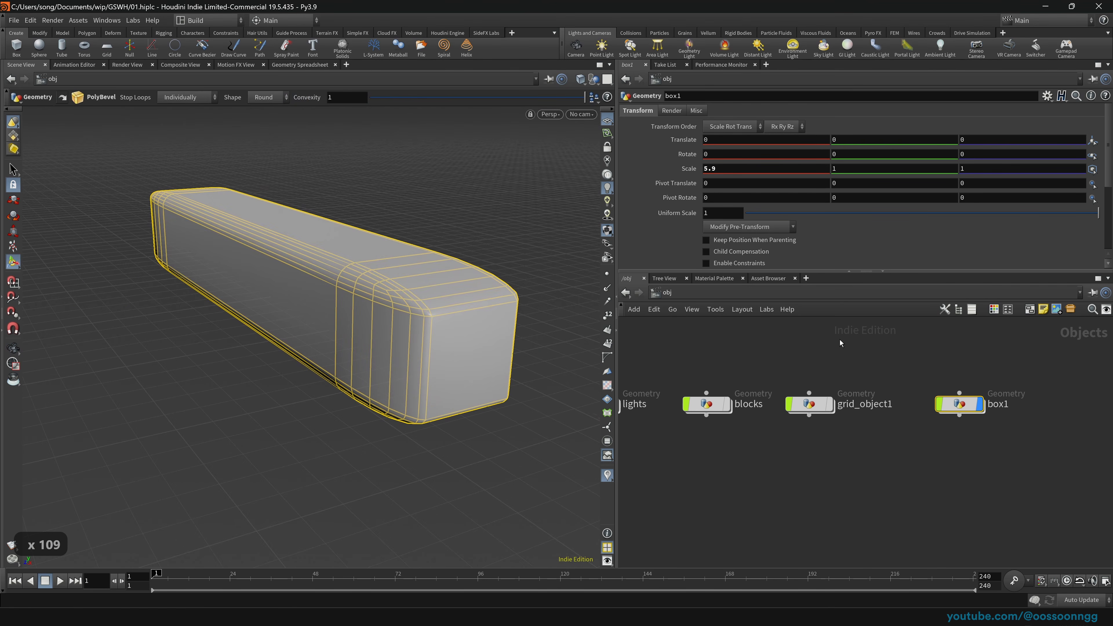
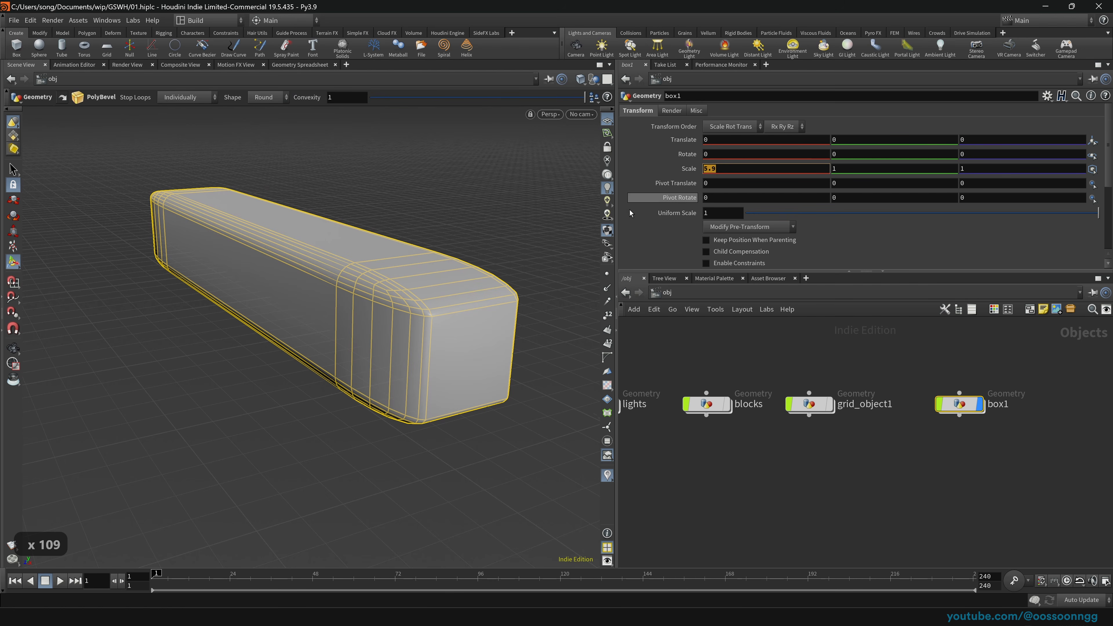
Step: Return box1's X scale to 1 and frame the bevelled cube in the view
text(1)
key(Return)
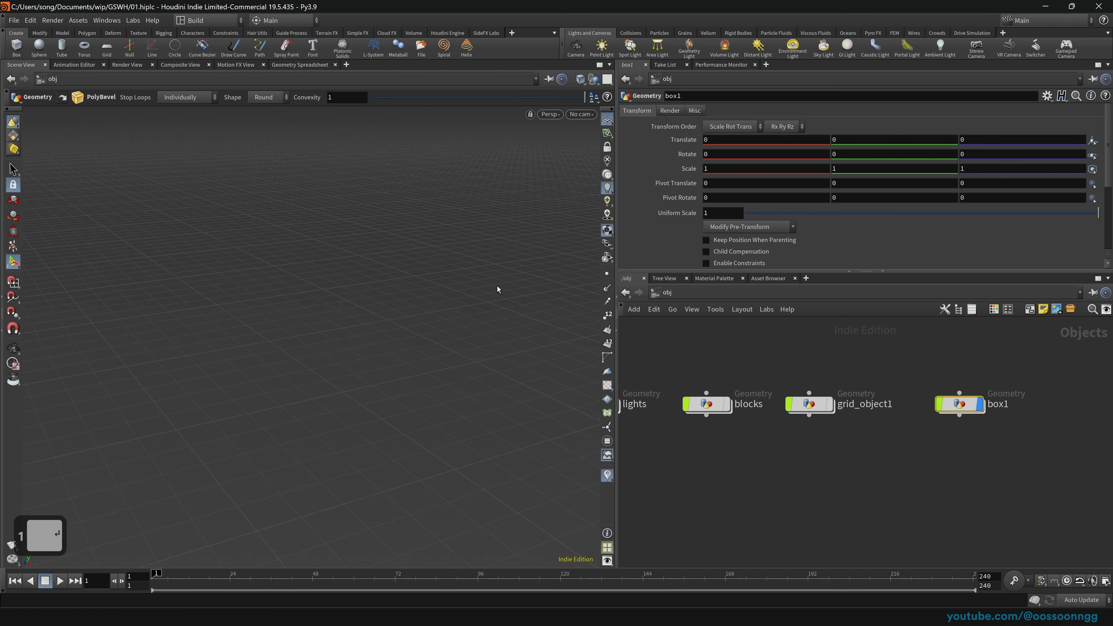
right_drag(520, 301, 167, 303)
right_drag(484, 336, 477, 420)
middle_drag(477, 420, 393, 367)
drag(392, 368, 425, 375)
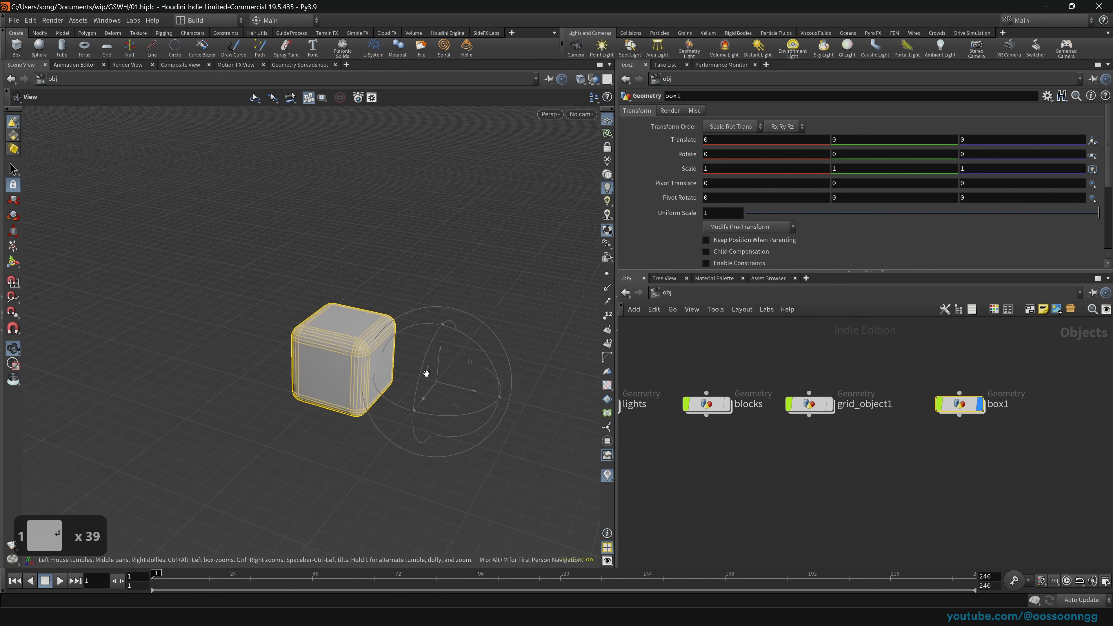
right_drag(425, 375, 449, 347)
drag(450, 348, 462, 361)
Step: Dive into box1's network and select the polybevel1 node
drag(911, 363, 1000, 447)
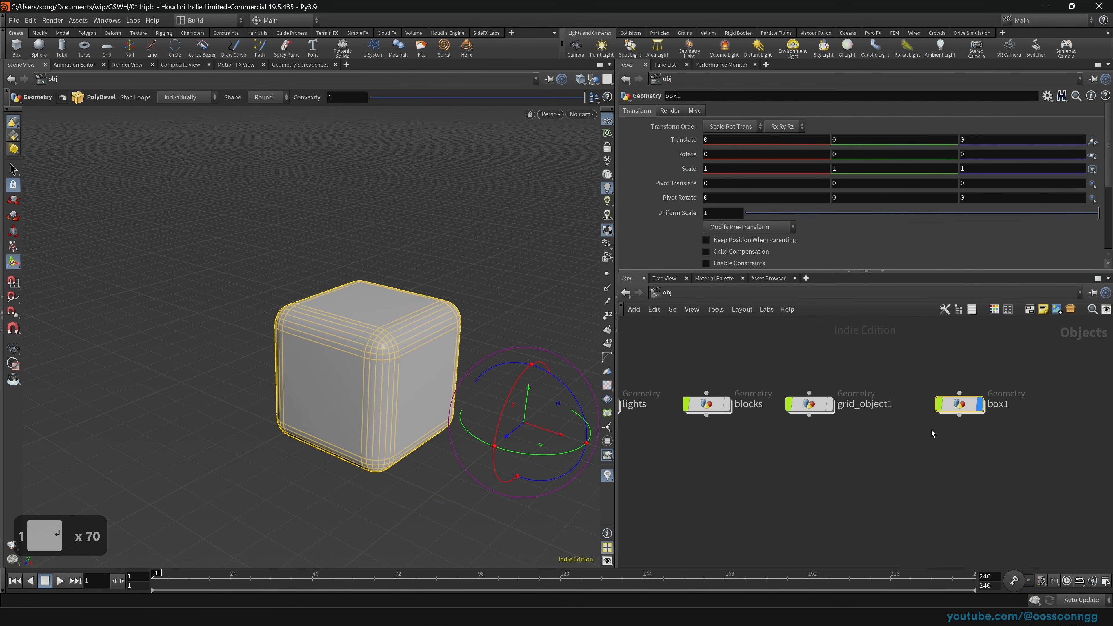
key(Return)
drag(797, 474, 937, 539)
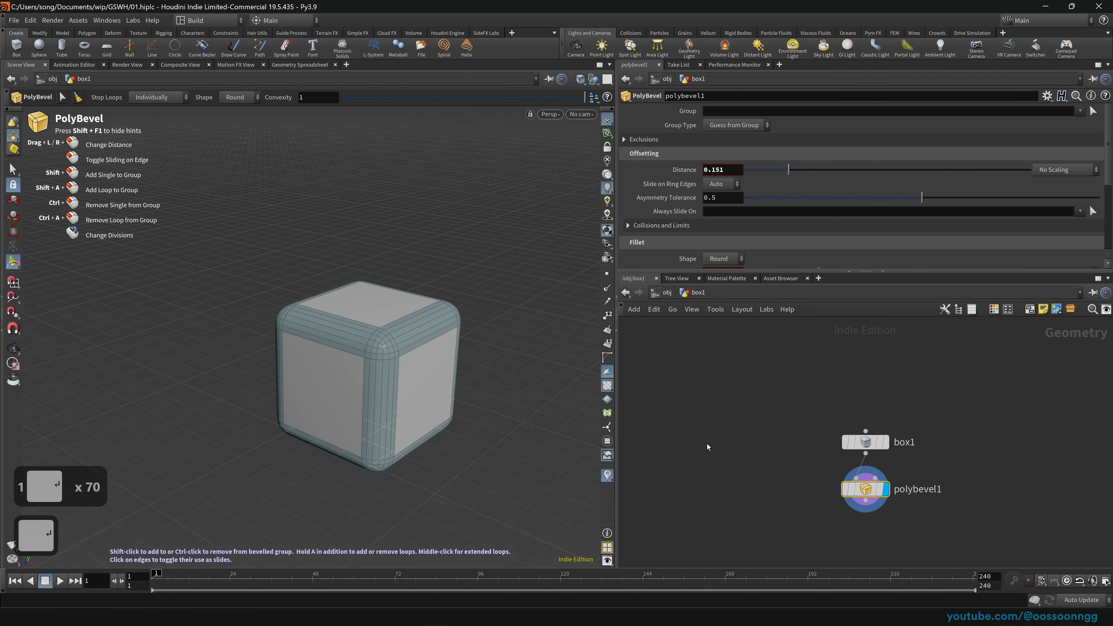
Step: Raise polybevel1's fillet divisions for a smoother bevel
key(Up)
key(Down)
scroll(906, 202, down, 2)
scroll(1109, 201, down, 1)
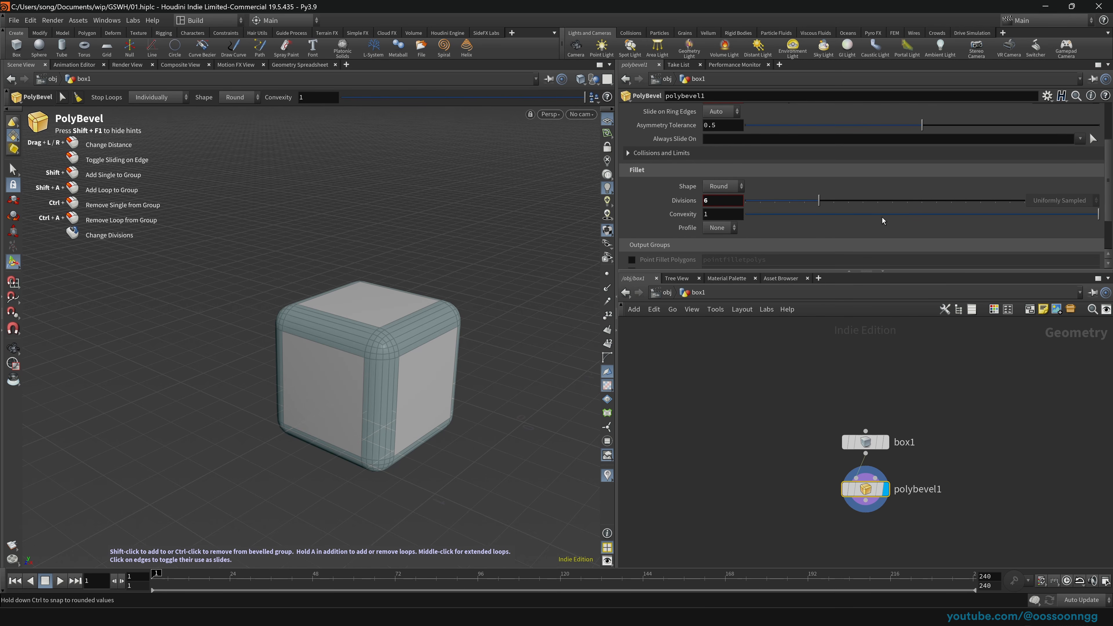
click(978, 203)
Step: Test-stretch the box along X, undo back to a cube, and return to object level
key(Up)
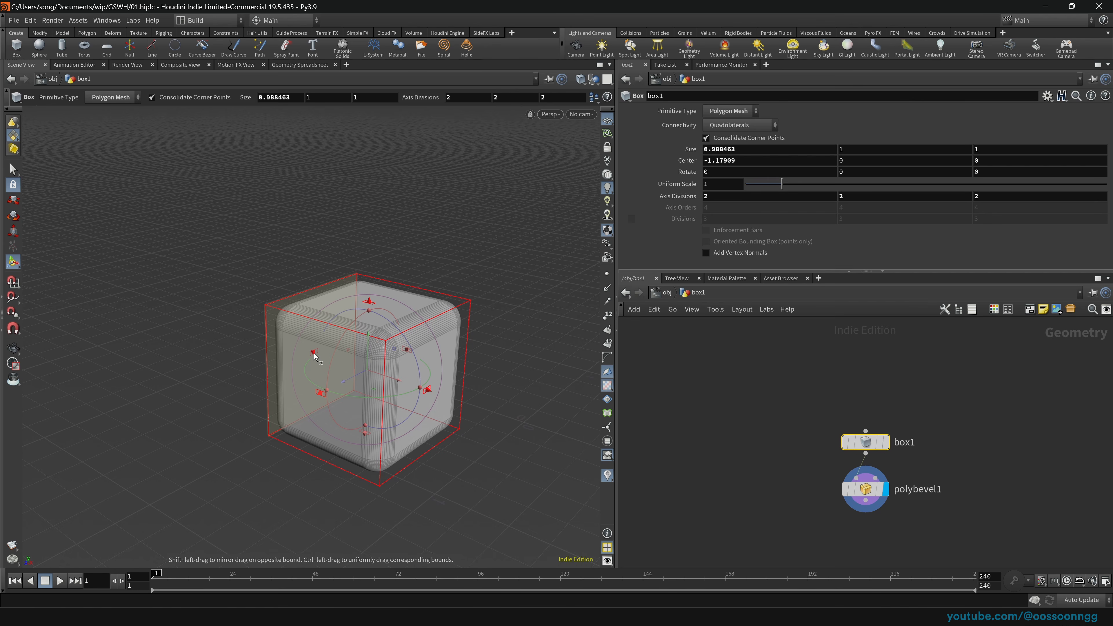
drag(314, 356, 98, 290)
alt+middle_drag(148, 304, 327, 327)
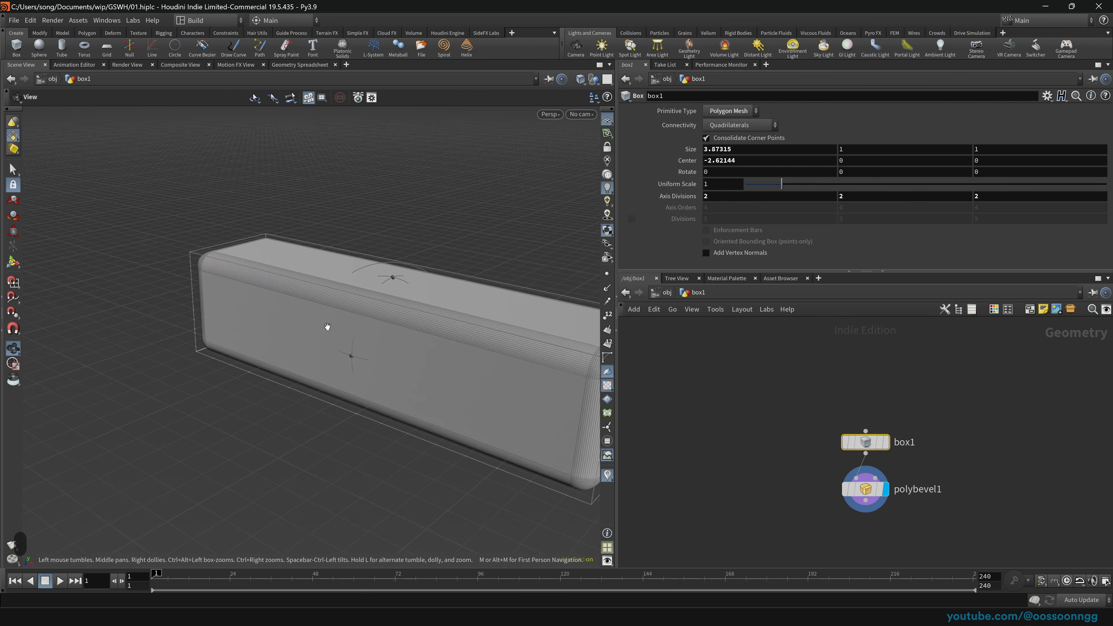
key(ctrl+z)
key(ctrl+z)
key(ctrl+z)
key(ctrl+z)
key(ctrl+z)
key(ctrl+z)
key(ctrl+z)
key(ctrl+z)
key(ctrl+z)
key(ctrl+z)
key(ctrl+z)
key(ctrl+z)
key(ctrl+z)
key(ctrl+z)
key(ctrl+z)
key(ctrl+z)
key(ctrl+z)
key(ctrl+z)
key(ctrl+z)
key(ctrl+z)
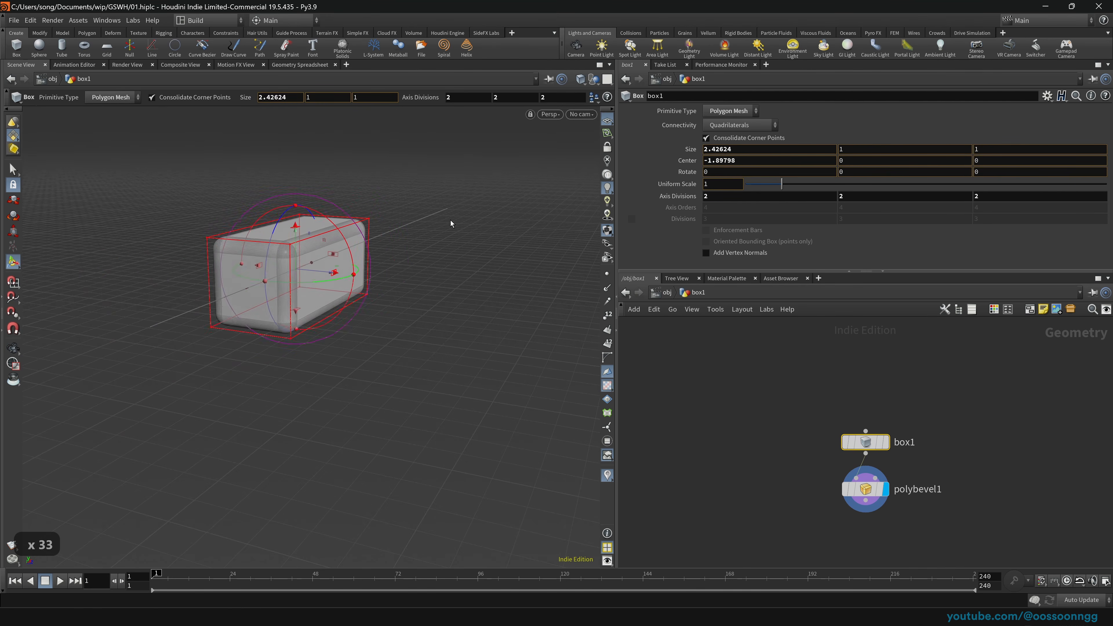
drag(294, 267, 119, 376)
alt+drag(119, 376, 189, 349)
key(ctrl+z)
key(ctrl+z)
key(ctrl+z)
key(ctrl+z)
key(ctrl+z)
key(ctrl+z)
key(ctrl+z)
key(ctrl+z)
key(ctrl+z)
key(ctrl+z)
key(ctrl+z)
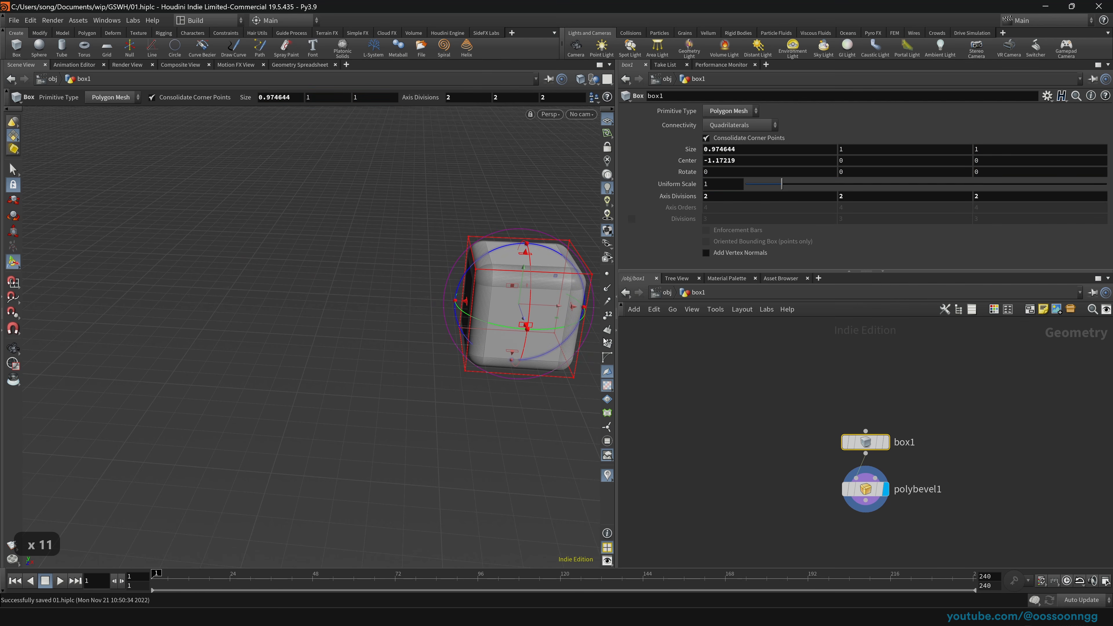
click(665, 293)
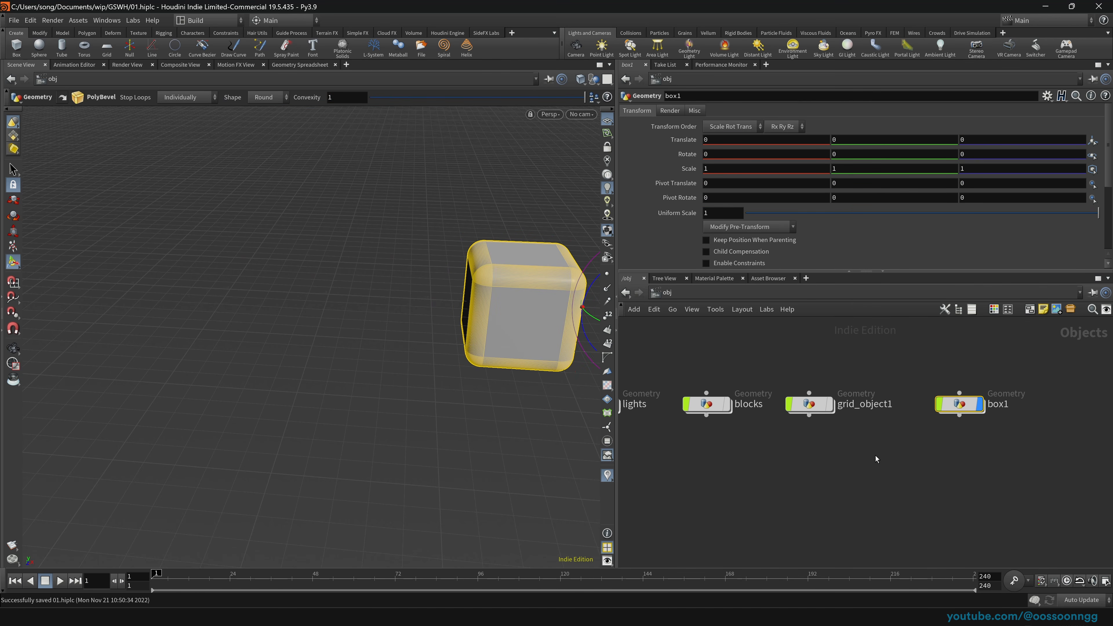
Step: Stretch box1 to 6.1 along X, reset it to 1, then delete box1
middle_drag(724, 170, 976, 172)
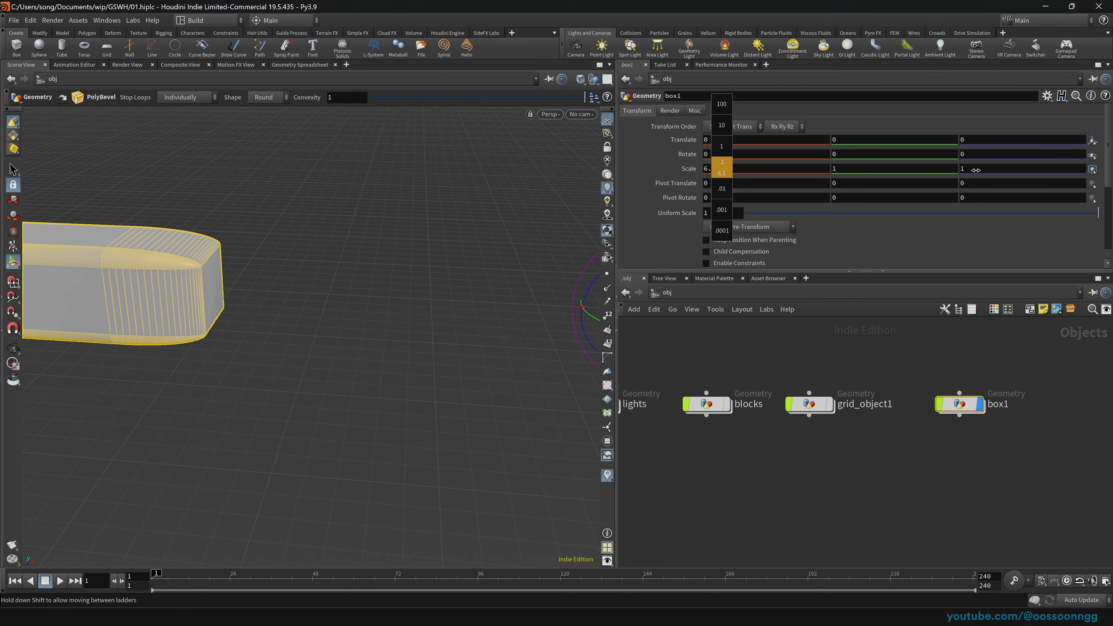
alt+drag(220, 276, 297, 258)
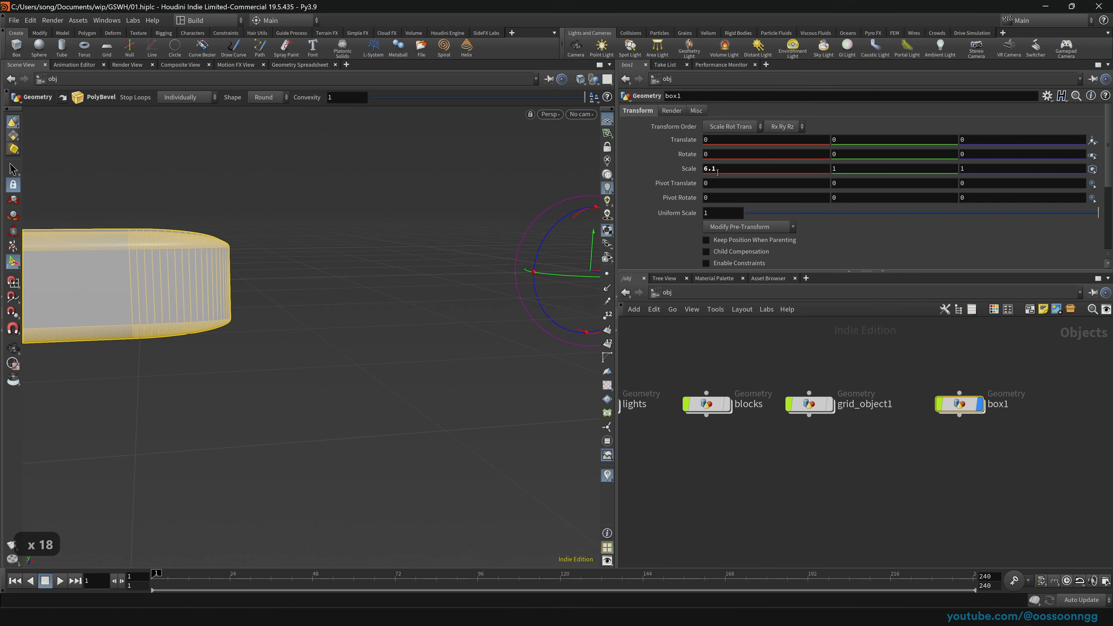
text(1)
key(Return)
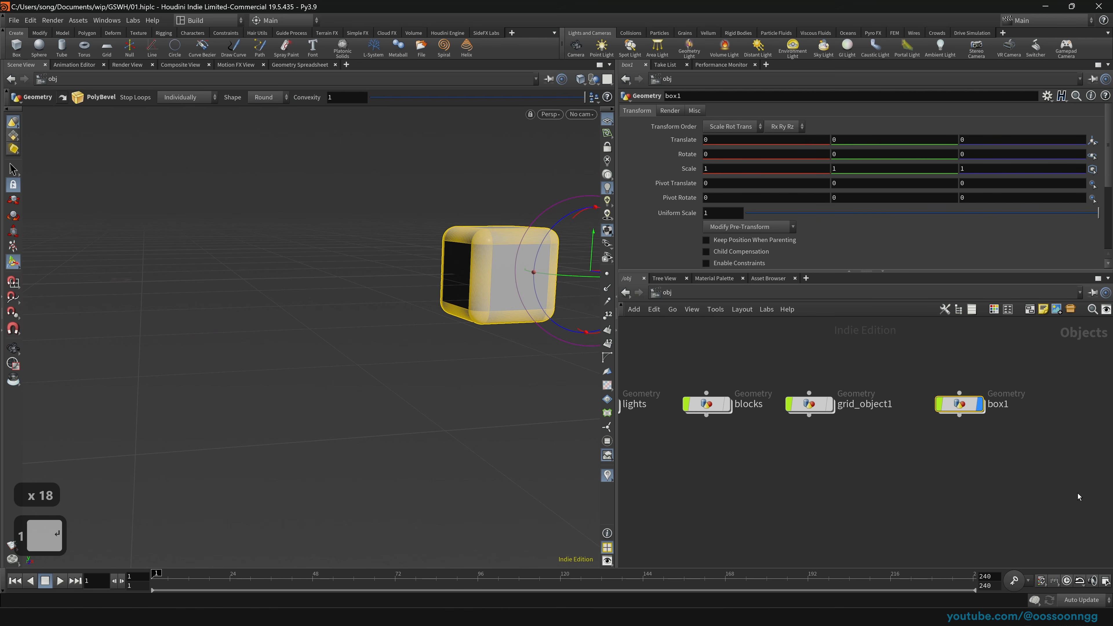
key(Delete)
Step: Display lights, blocks and grid_object1 together, view the city, then select grid_object1
middle_drag(779, 448, 902, 453)
drag(677, 335, 946, 431)
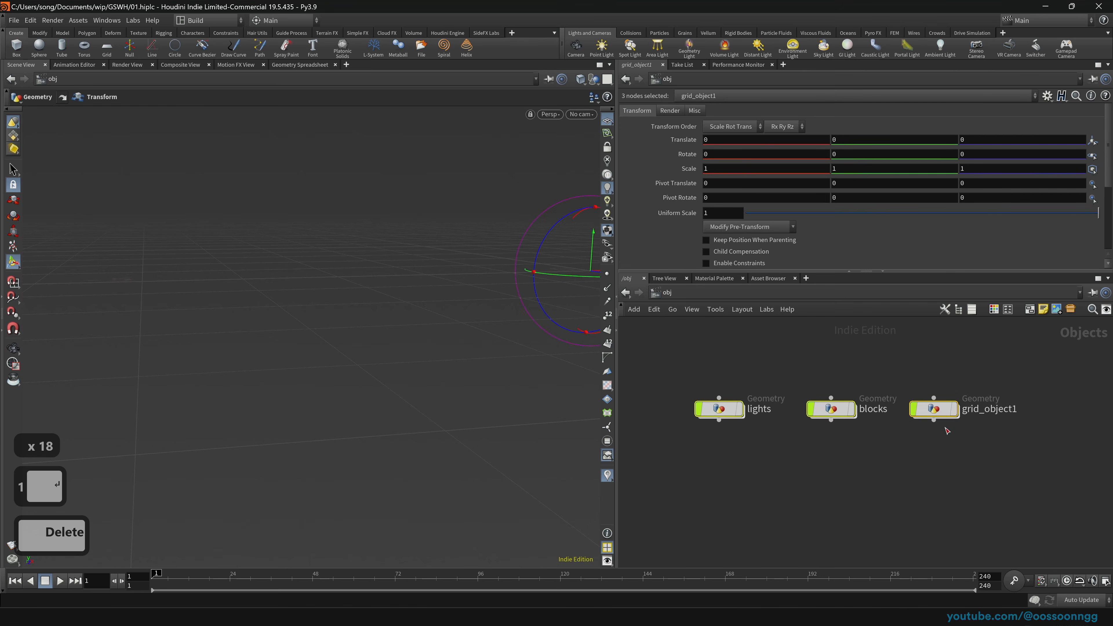
click(954, 410)
right_drag(494, 298, 514, 359)
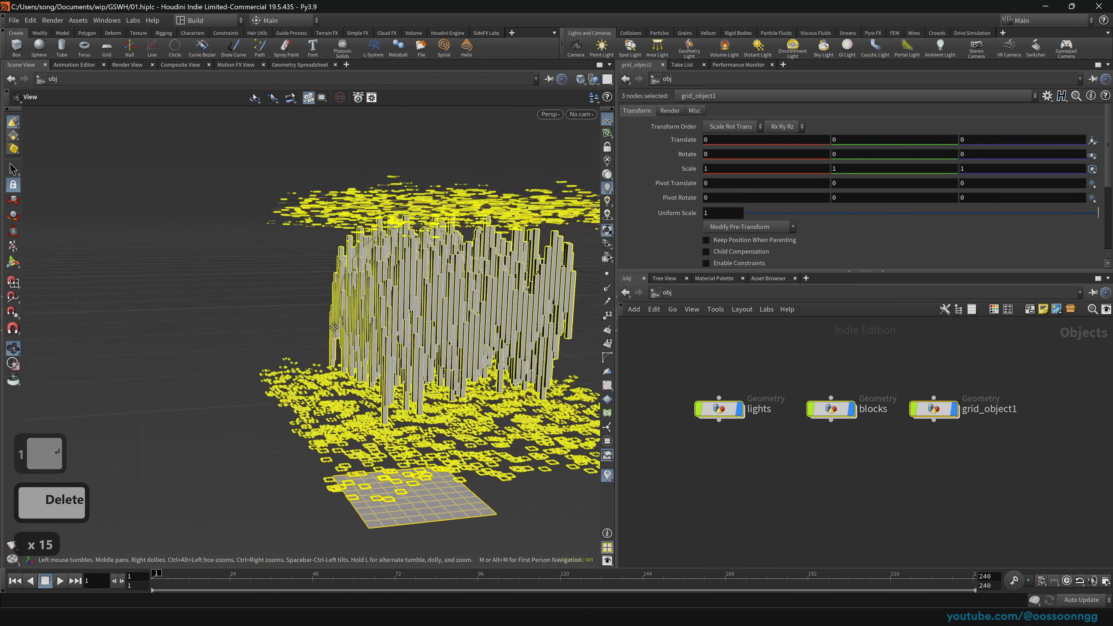
middle_drag(513, 360, 423, 356)
drag(422, 356, 460, 338)
click(932, 408)
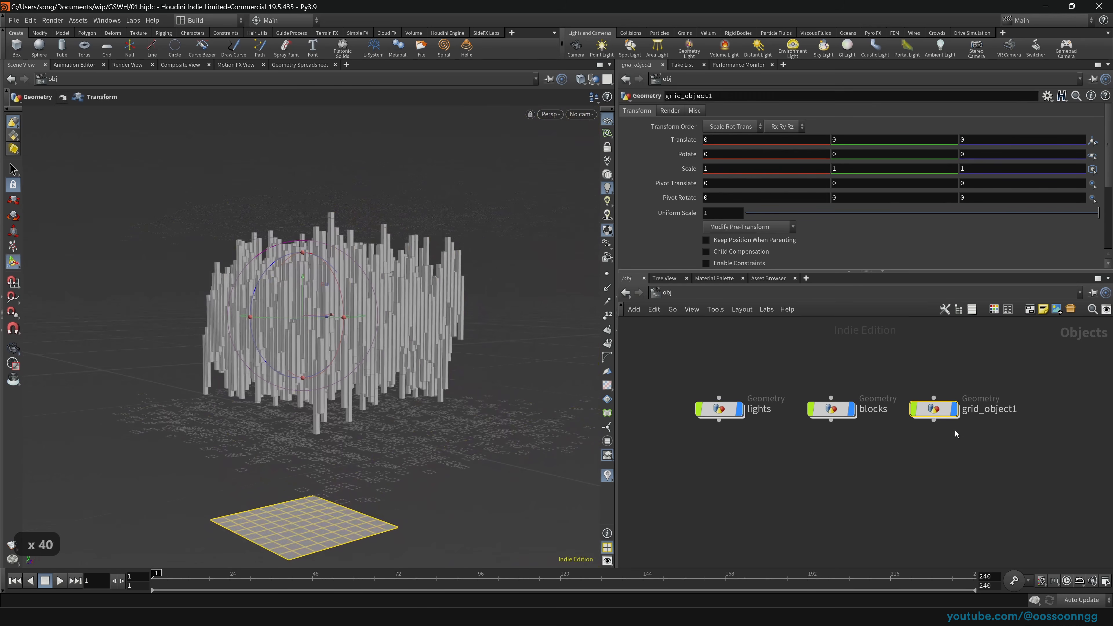
Step: Inside grid_object1, scale the ground grid up to a uniform scale of about 4.9
double_click(942, 414)
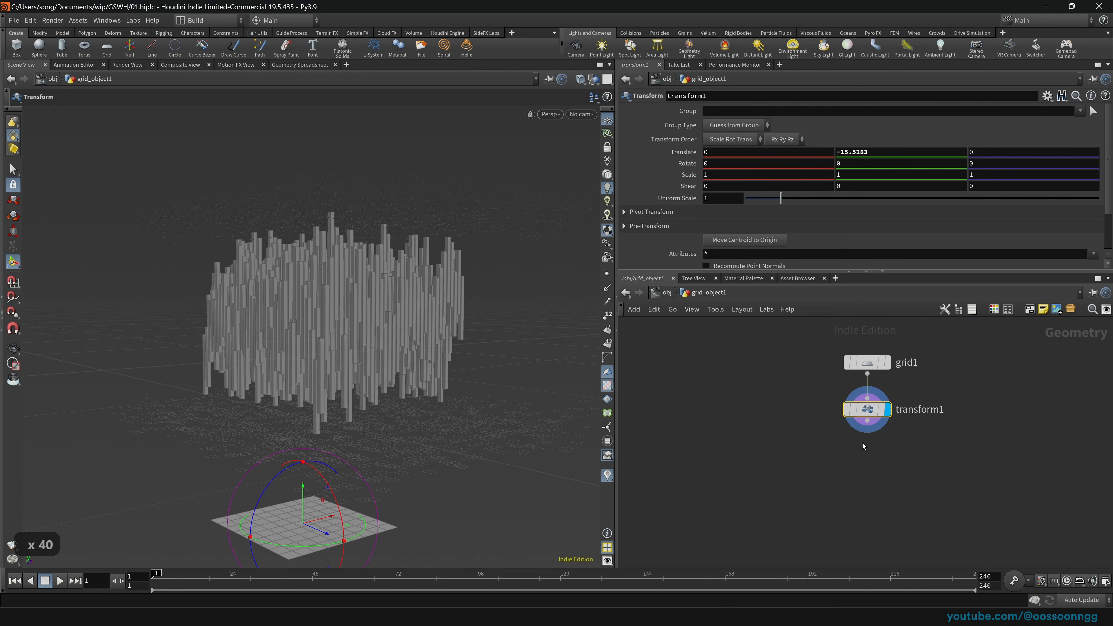
key(space)
drag(360, 492, 398, 429)
drag(781, 198, 920, 199)
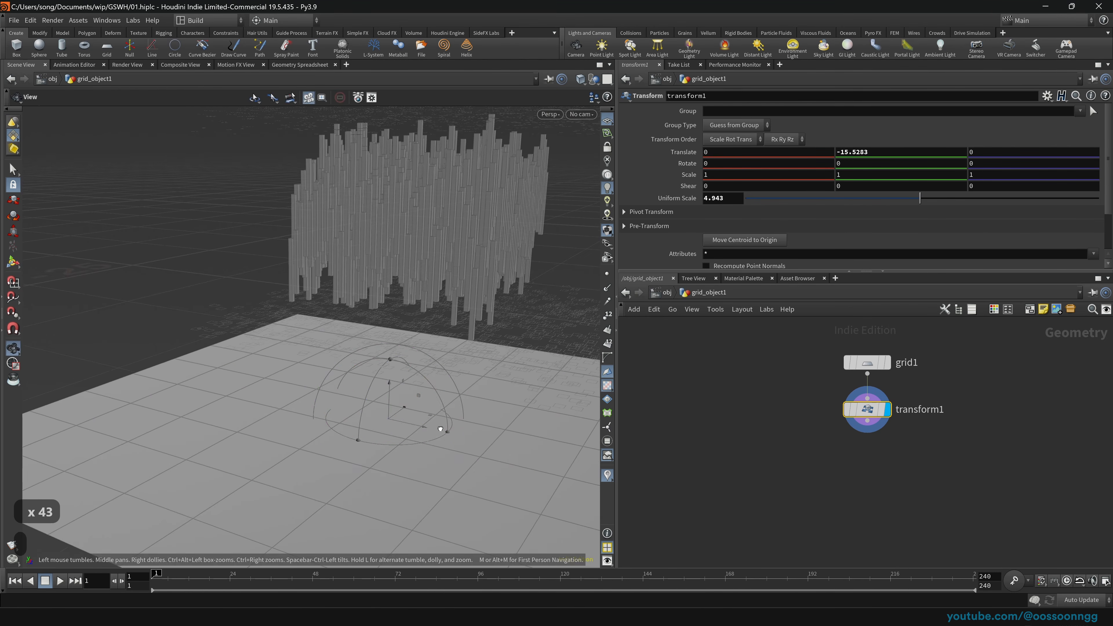
Step: Add a Mountain node below transform1 with amplitude 1.552 and move it down
key(Tab)
key(Tab)
key(Tab)
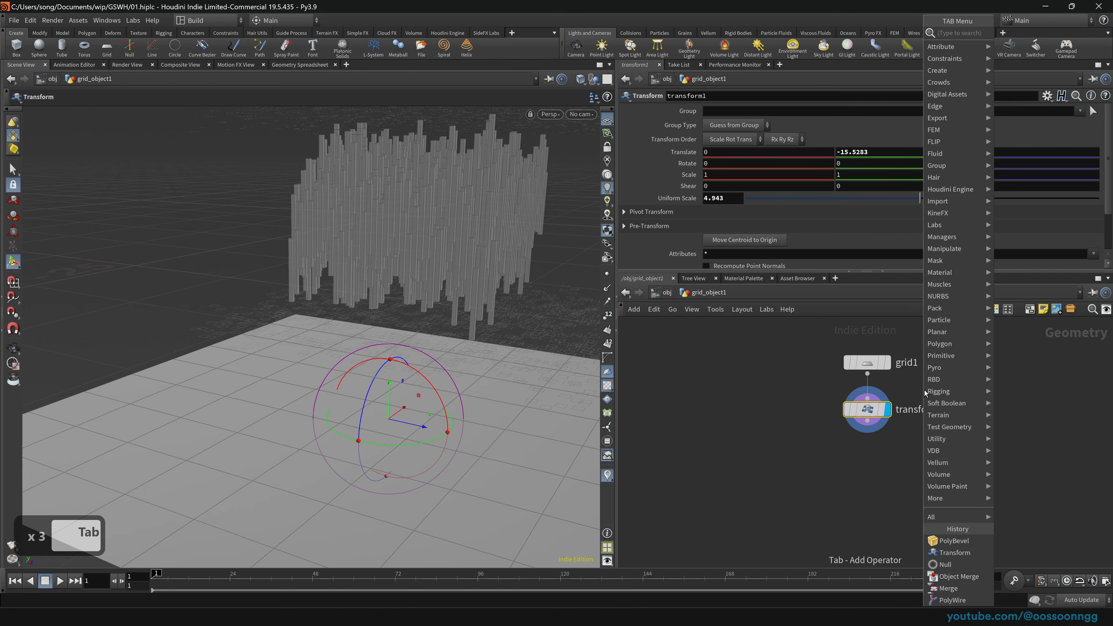
text(mount)
key(Return)
click(866, 456)
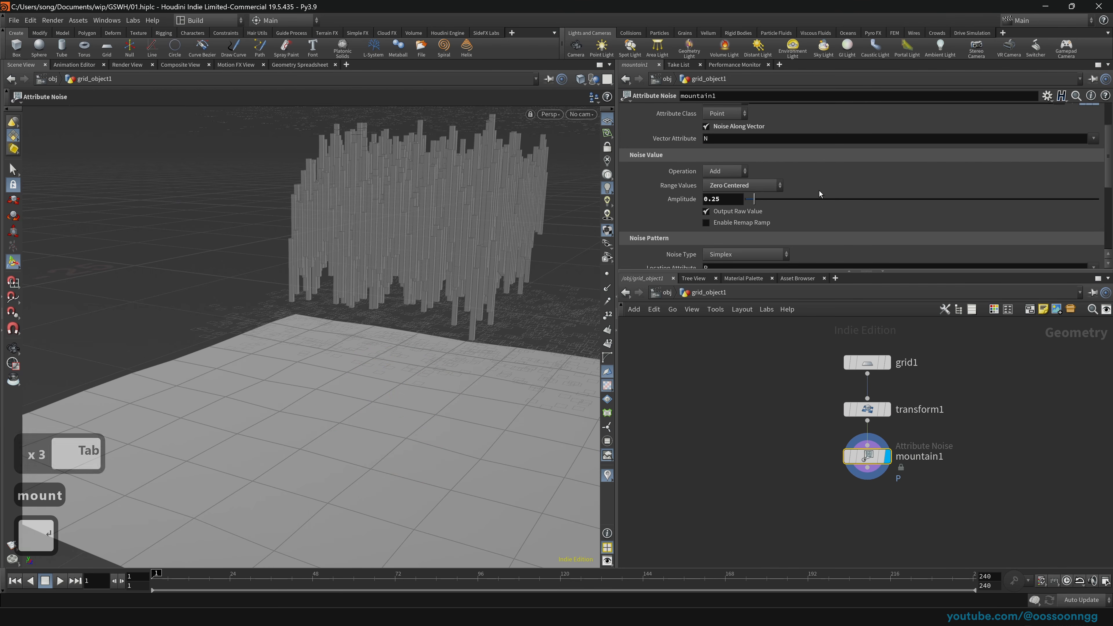
scroll(823, 189, up, 2)
scroll(779, 167, up, 1)
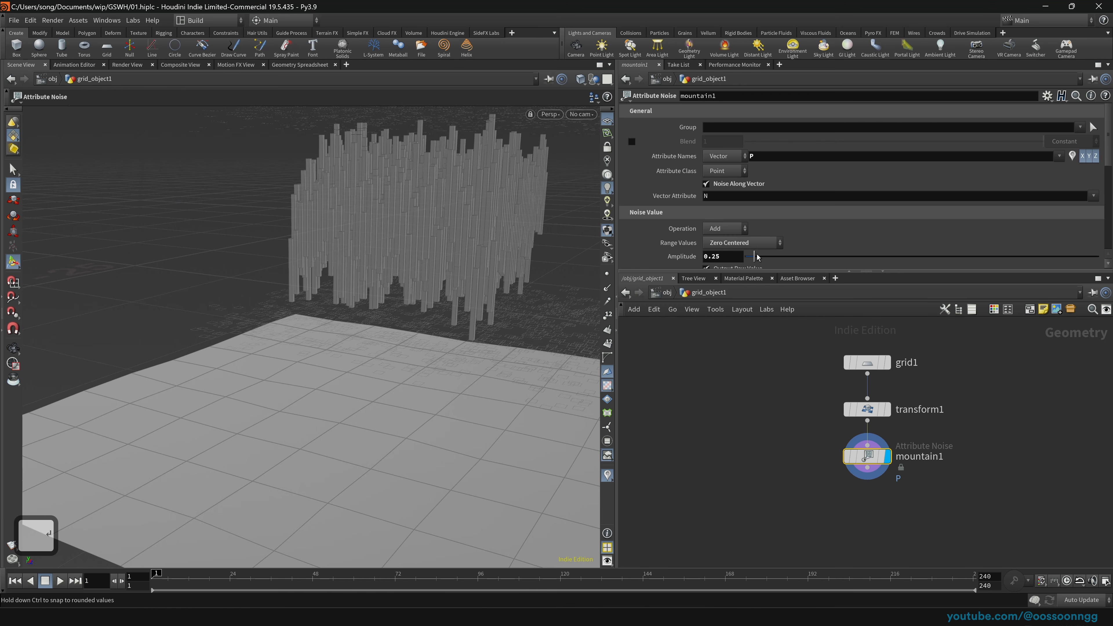
drag(758, 257, 808, 263)
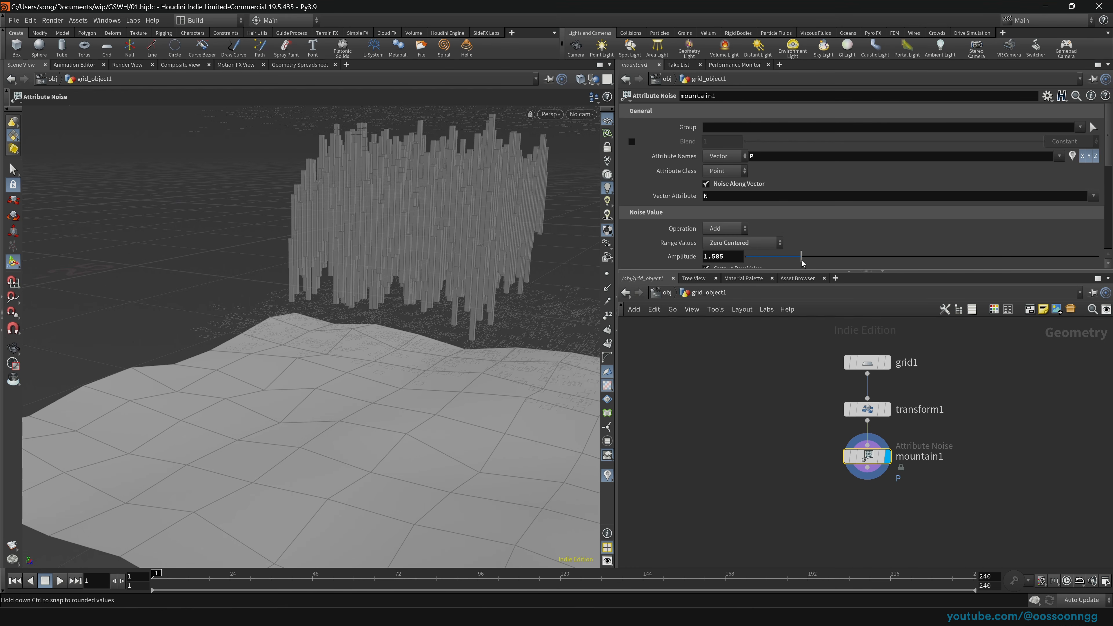
middle_drag(755, 435, 725, 365)
drag(836, 391, 836, 430)
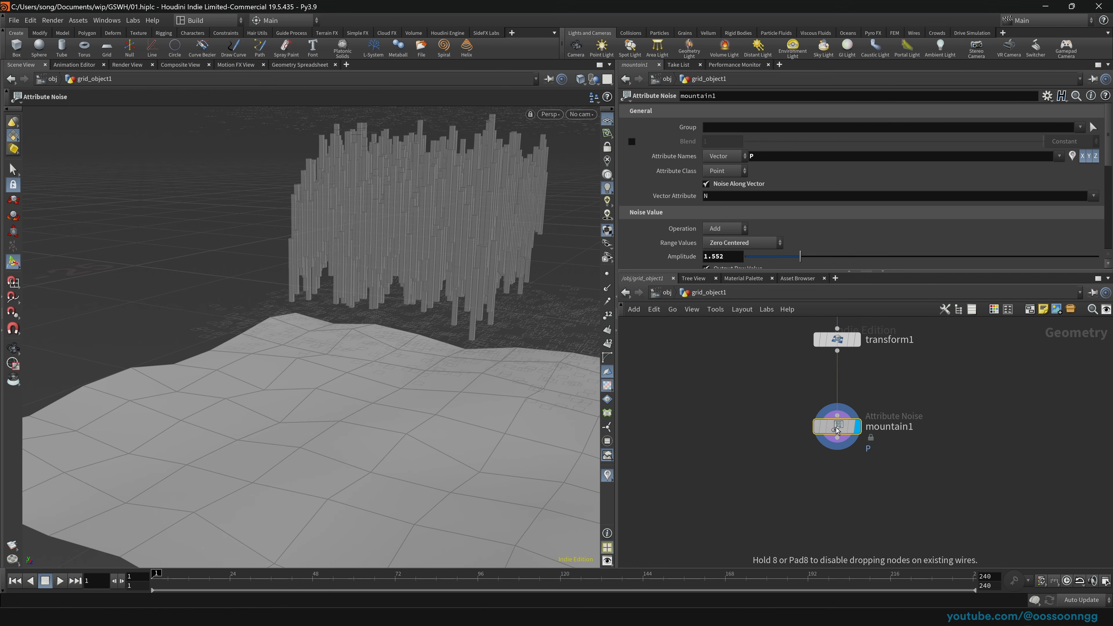
key(Tab)
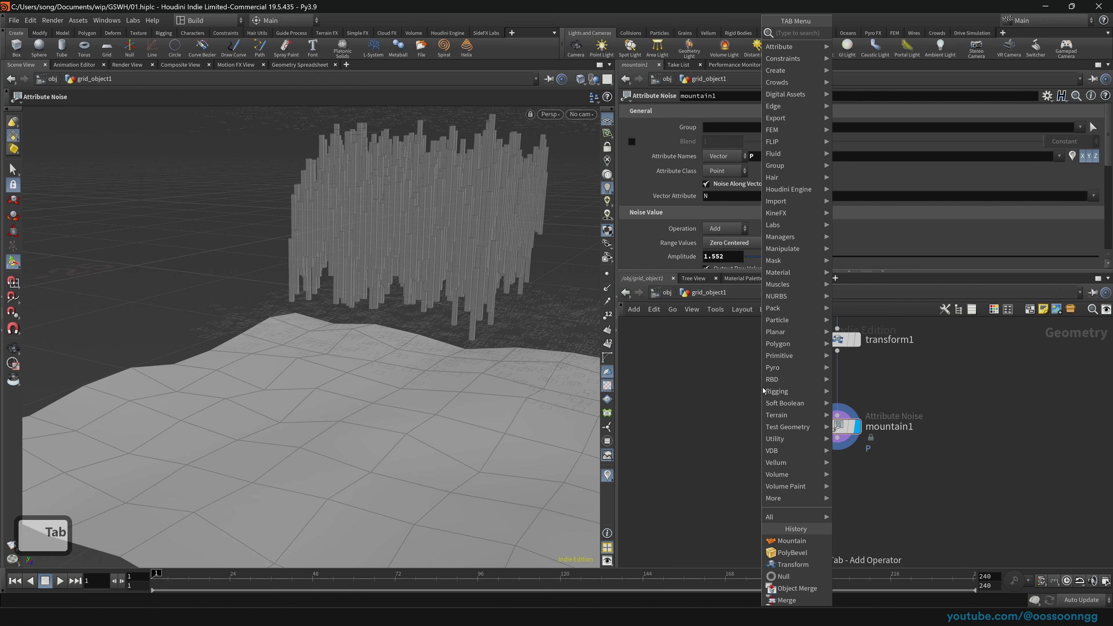
Step: Insert a Divide node between transform1 and mountain1 and view its triangulated grid
text(di)
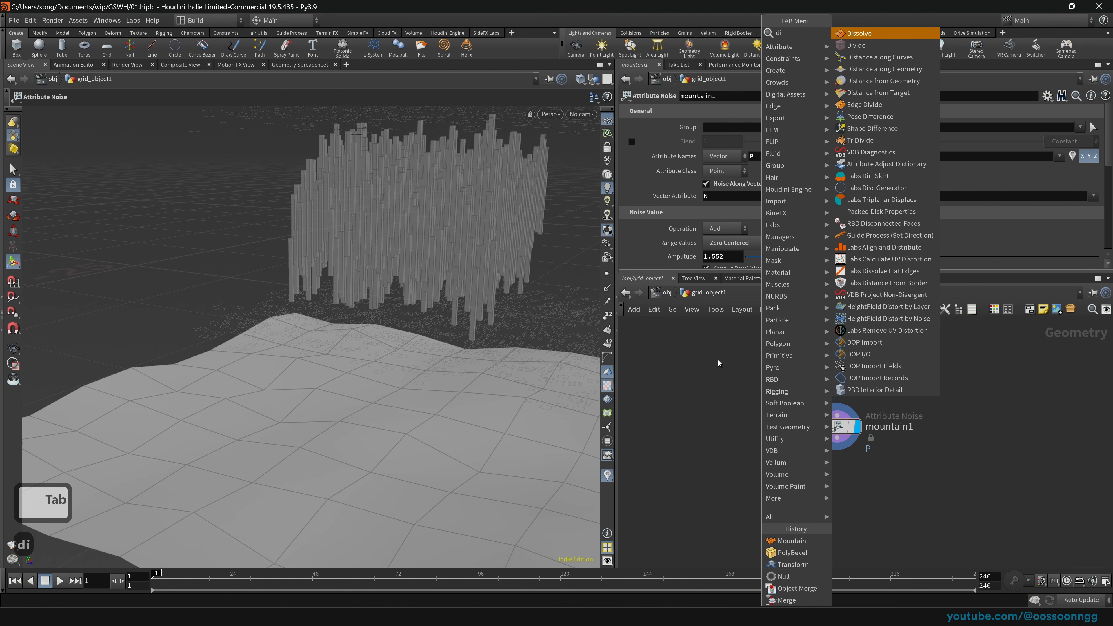
text(v)
key(Return)
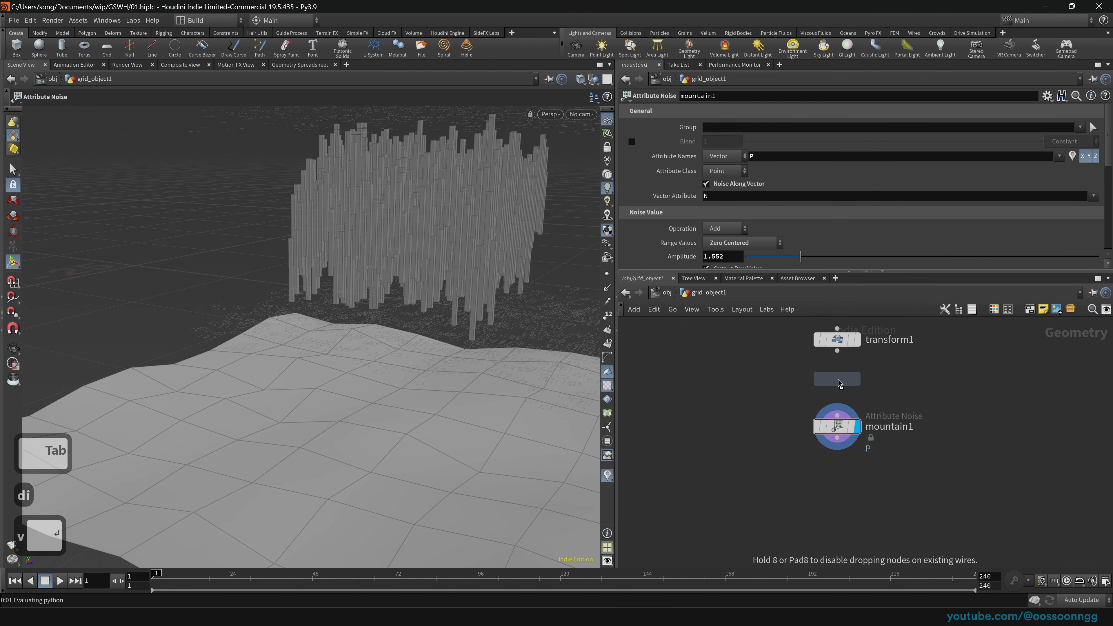
click(838, 380)
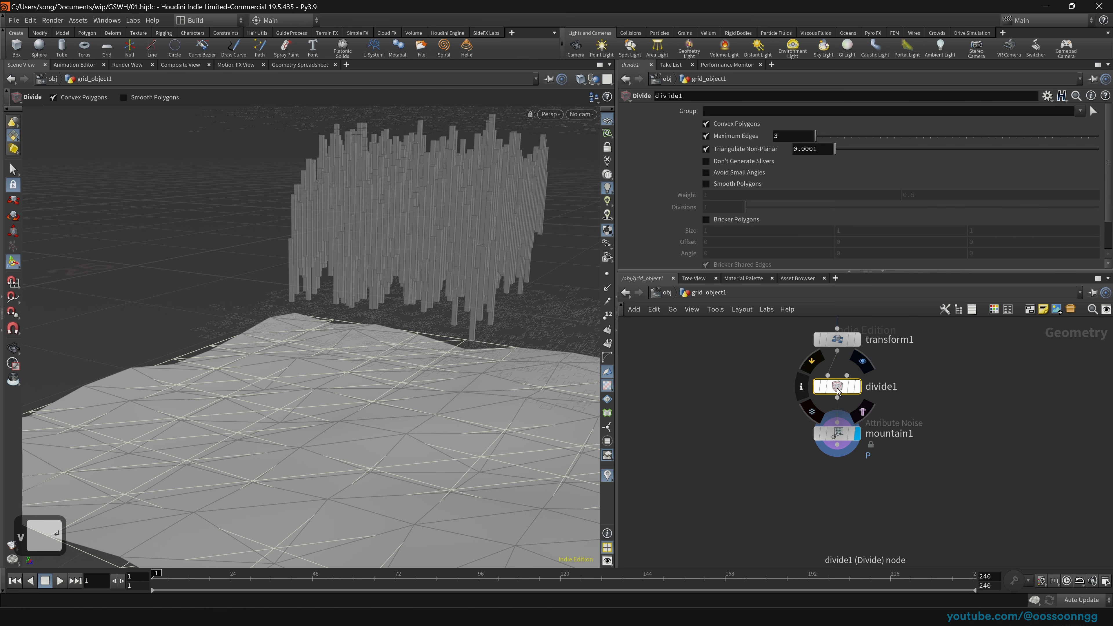
click(858, 387)
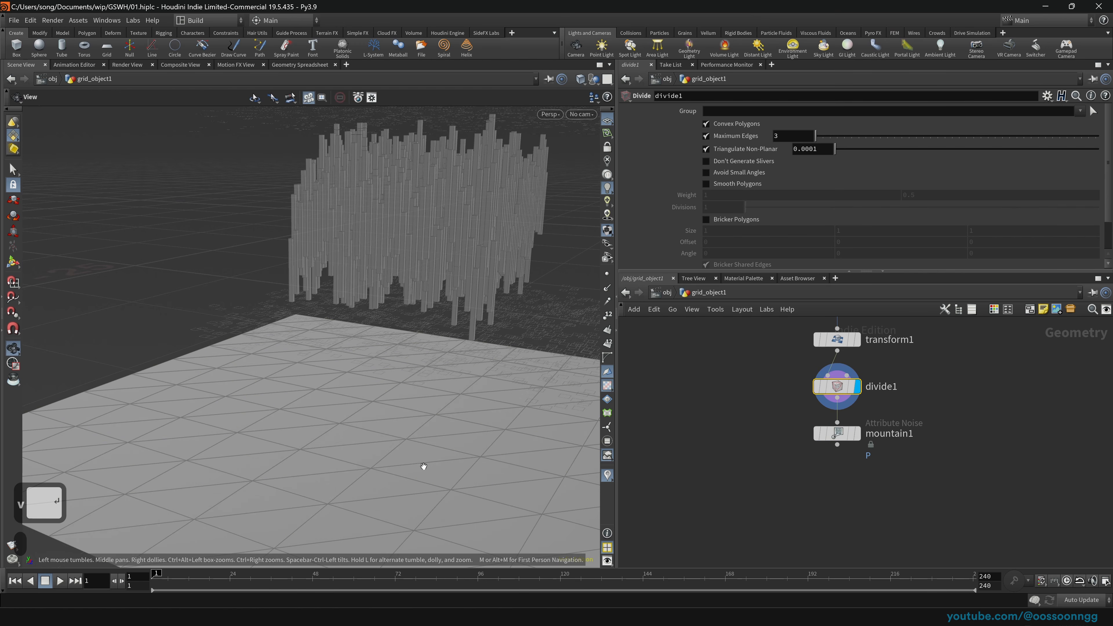
alt+drag(422, 465, 396, 445)
Step: Compare transform1's flat grid with divide1, then display mountain1's faceted hilly terrain
click(856, 346)
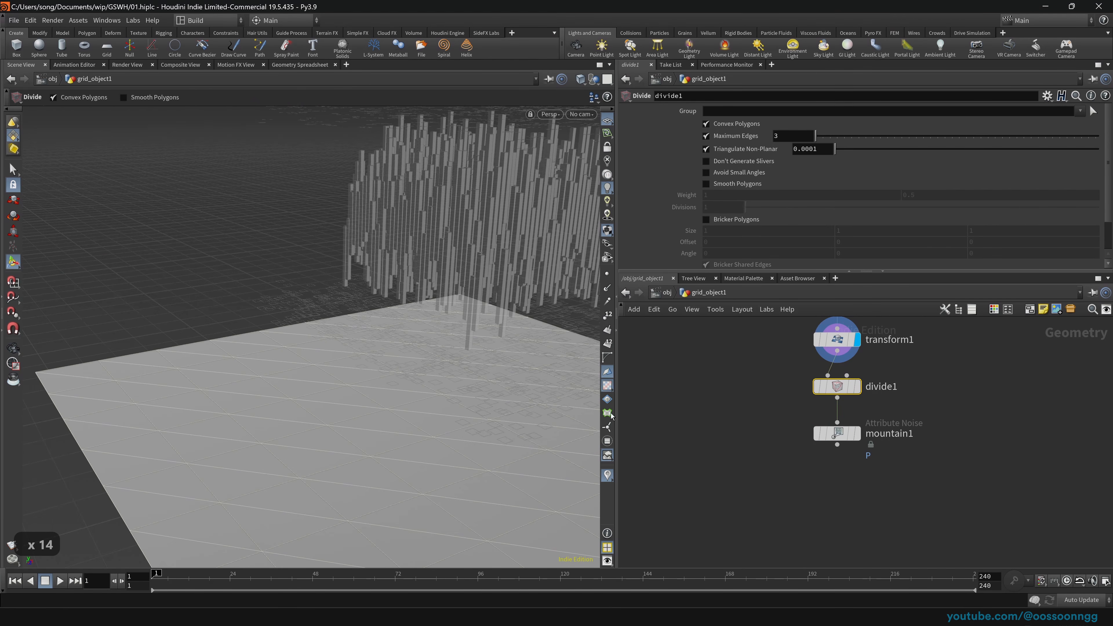
click(834, 340)
alt+drag(464, 447, 457, 492)
click(839, 387)
click(857, 387)
alt+middle_drag(457, 491, 440, 382)
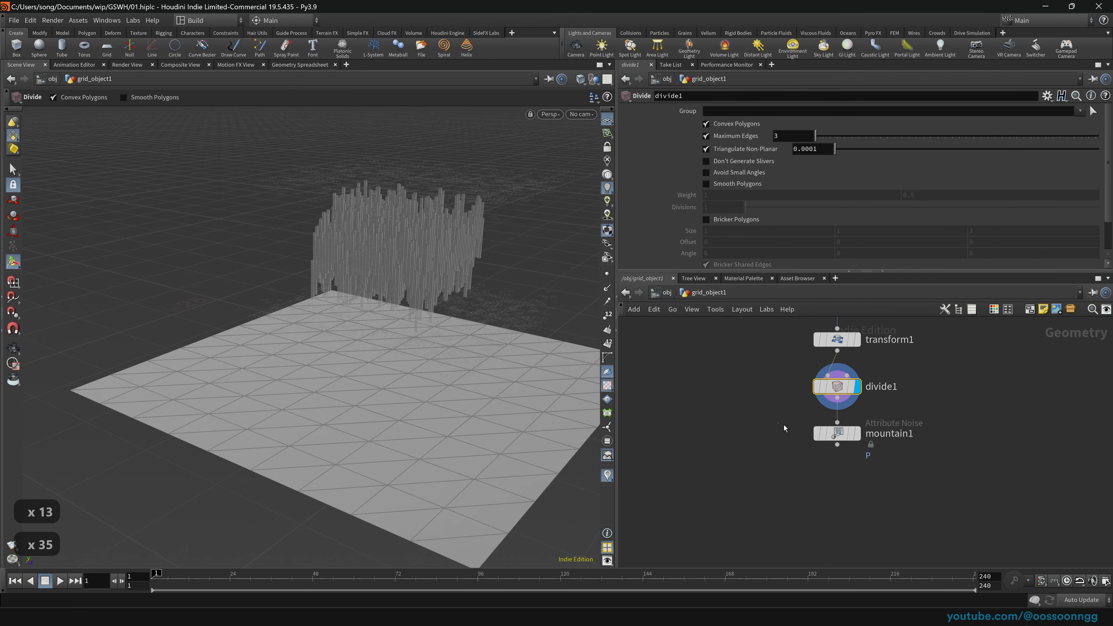
click(835, 434)
click(857, 433)
alt+drag(484, 414, 447, 442)
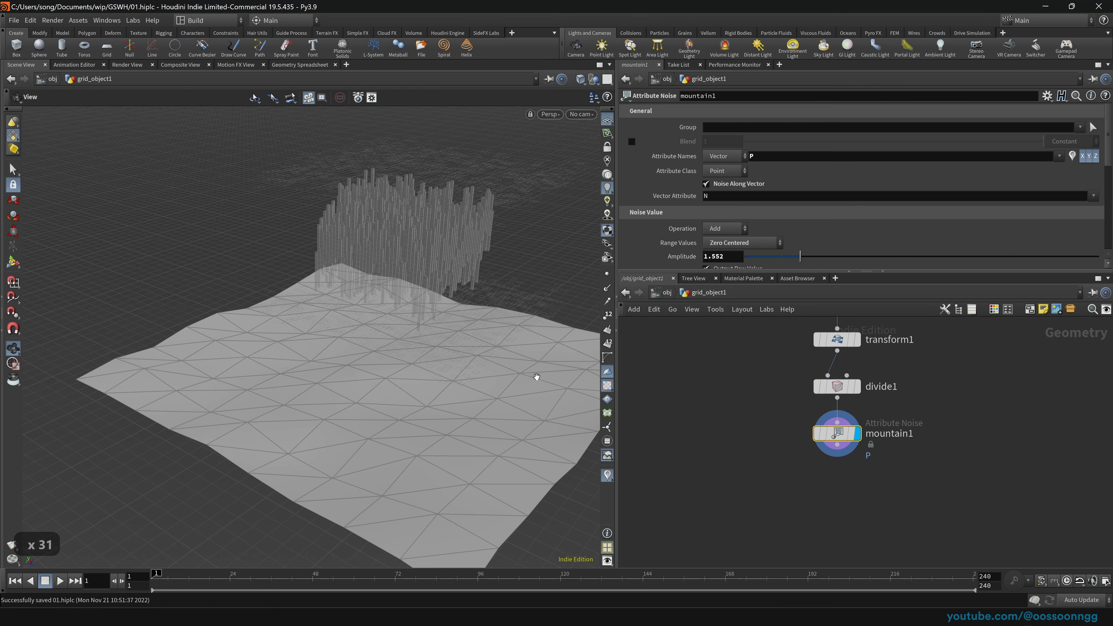
alt+drag(494, 394, 465, 396)
Step: Add a PolyExtrude after mountain1 with distance 1, divided into Individual Elements
key(Tab)
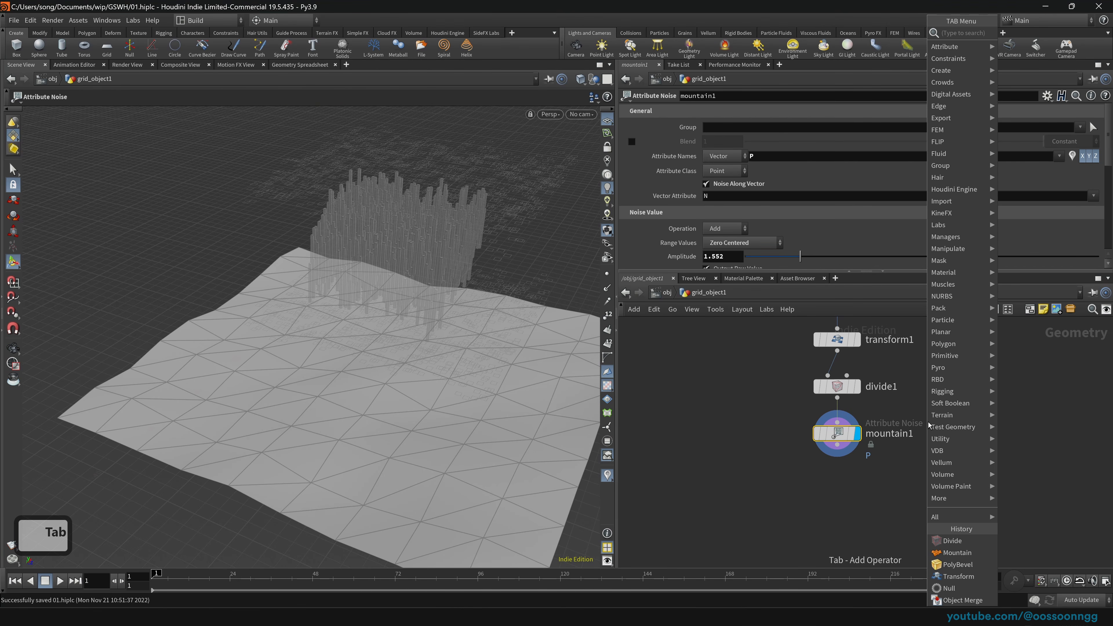
text(pextr)
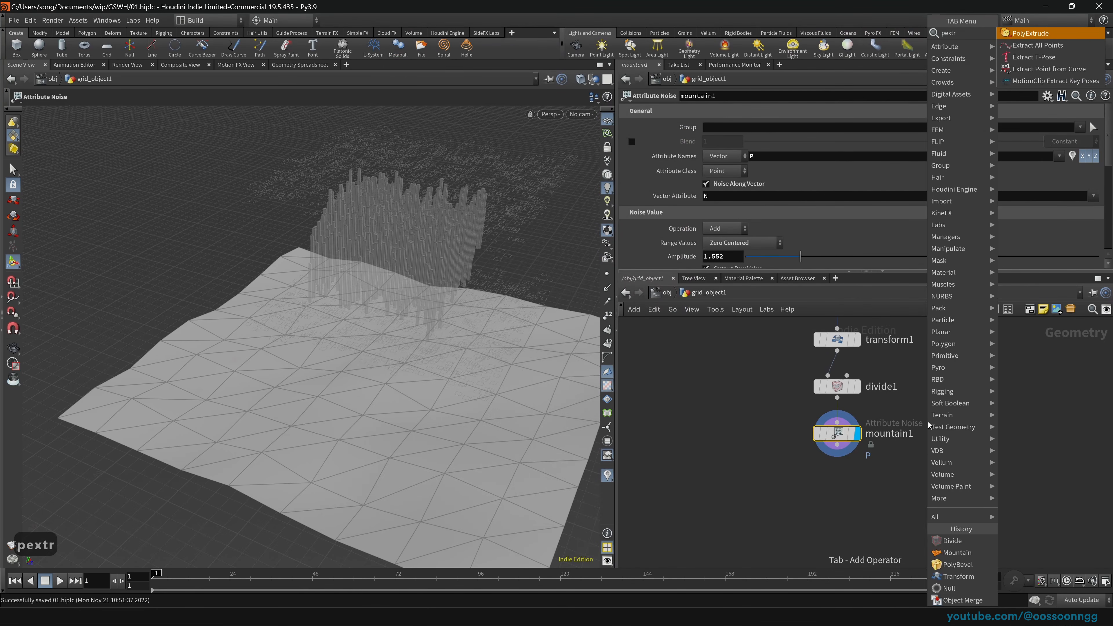
key(Return)
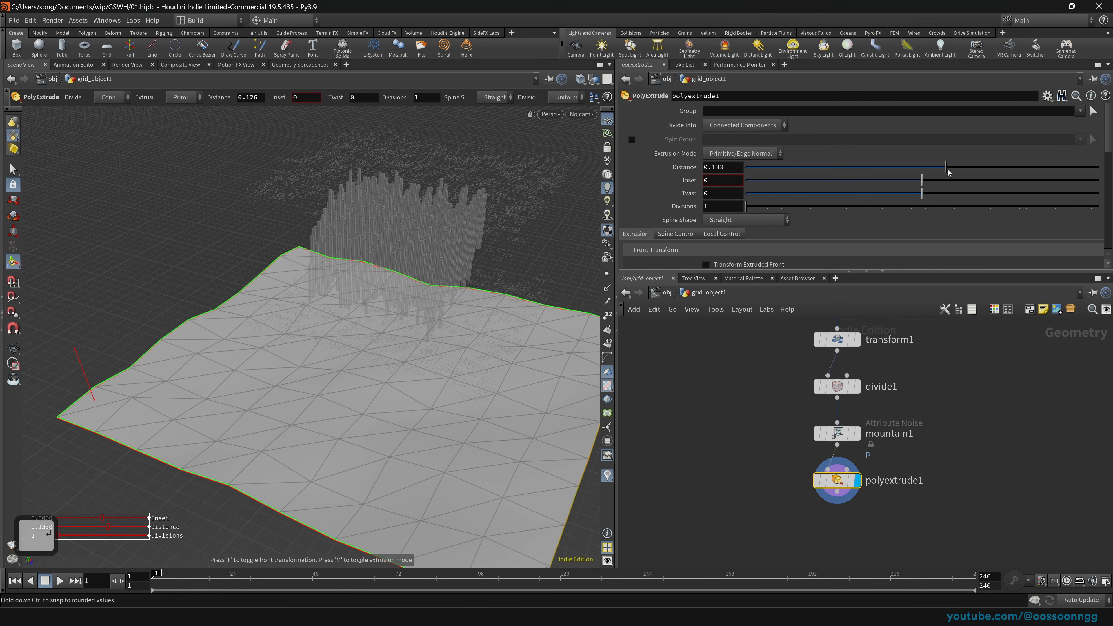
drag(947, 173, 1100, 175)
alt+drag(365, 470, 323, 410)
key(Return)
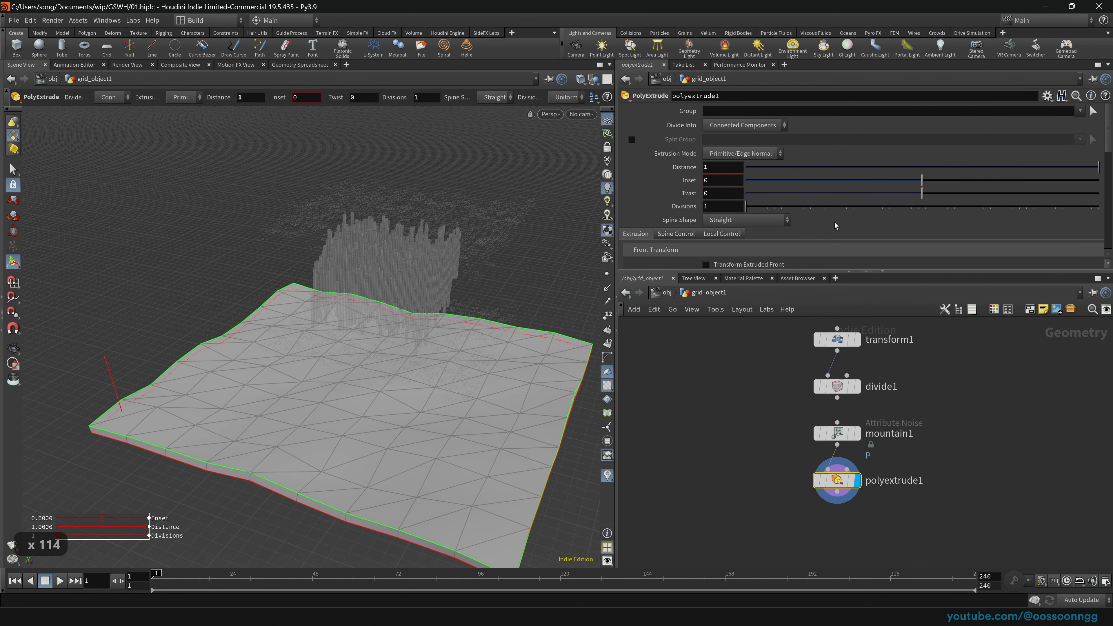
click(739, 128)
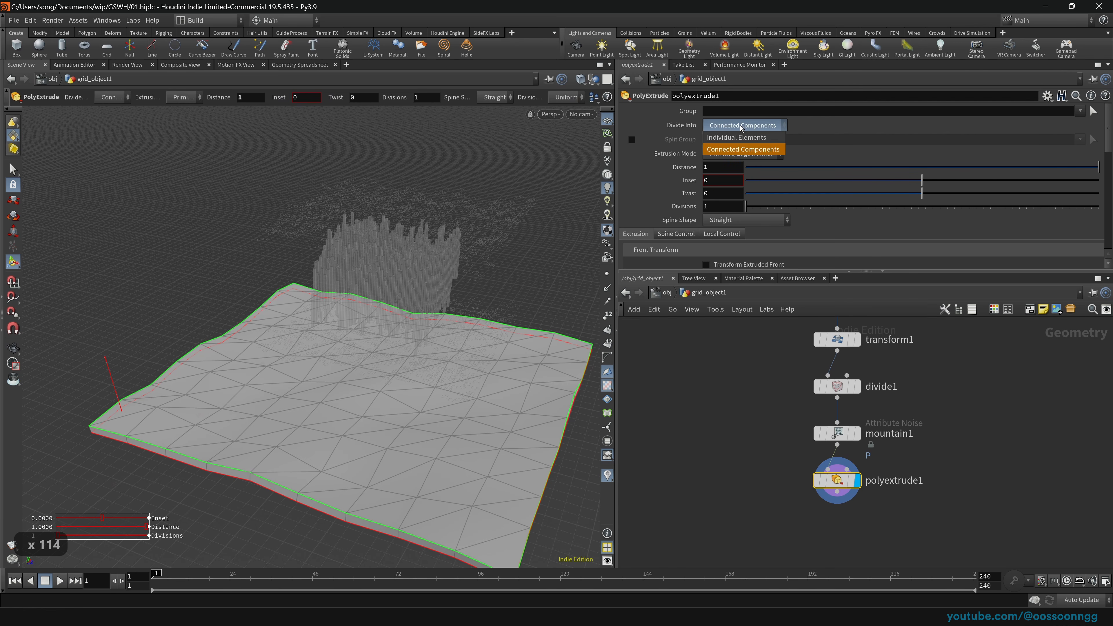
click(753, 138)
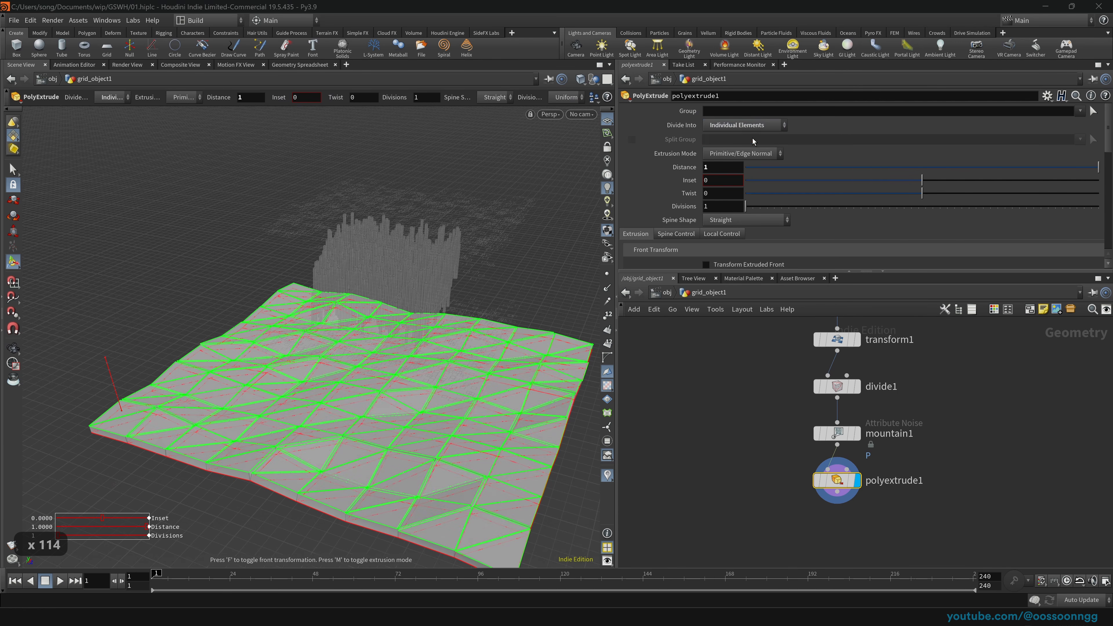
Step: Inset the extruded triangle faces and inspect the tiles from several angles
key(space)
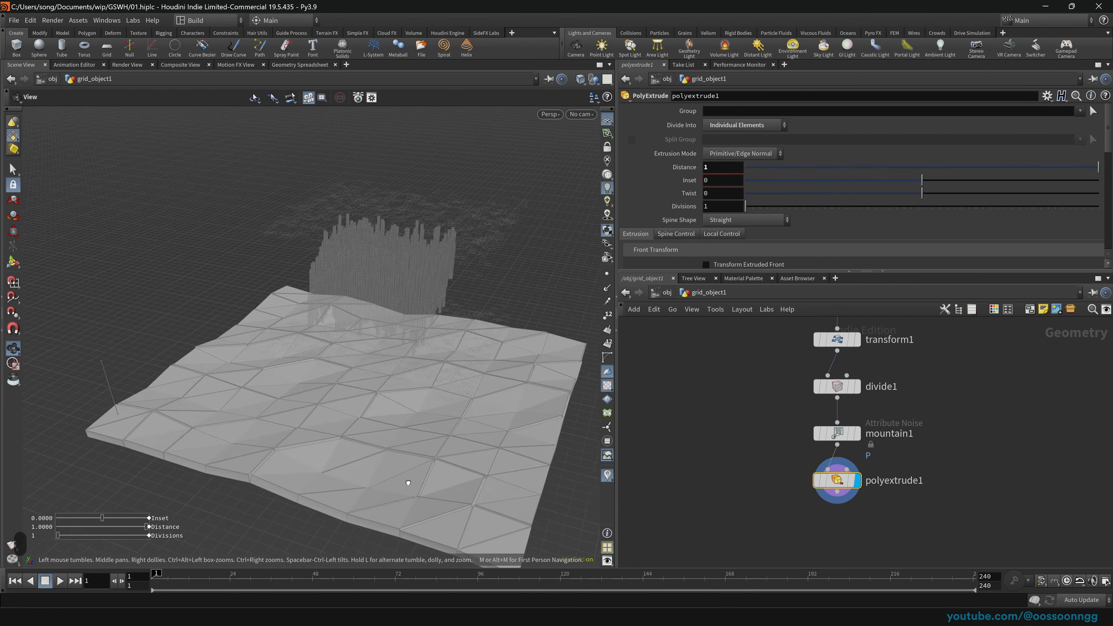
mouse_move(407, 484)
mouse_down()
mouse_move(447, 447)
mouse_move(395, 468)
mouse_up()
right_drag(394, 467, 472, 413)
drag(472, 412, 420, 438)
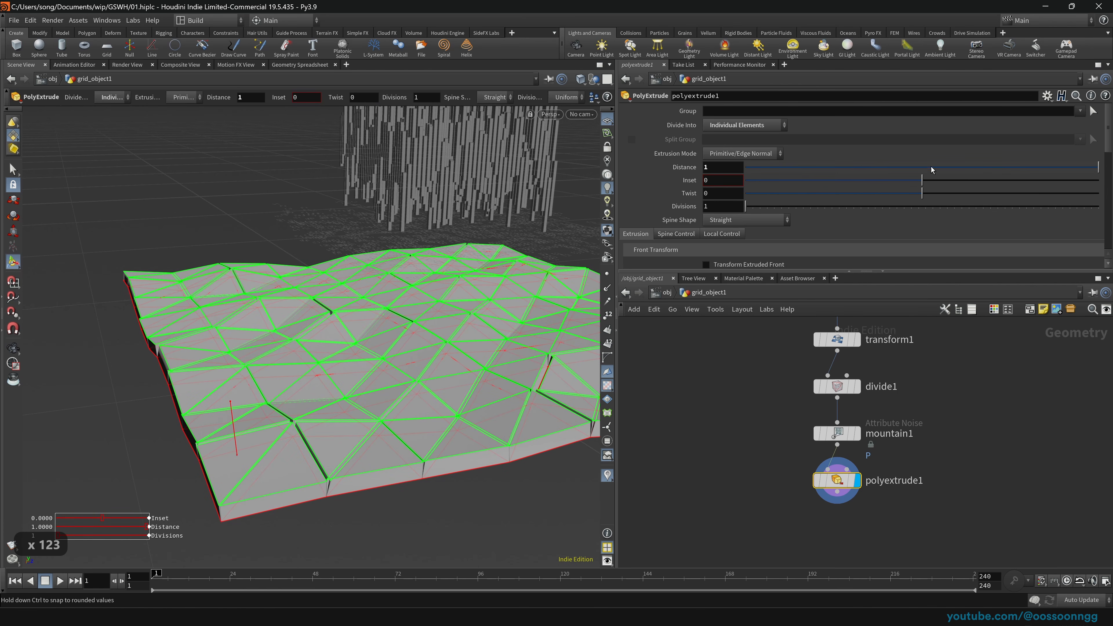
drag(923, 183, 972, 169)
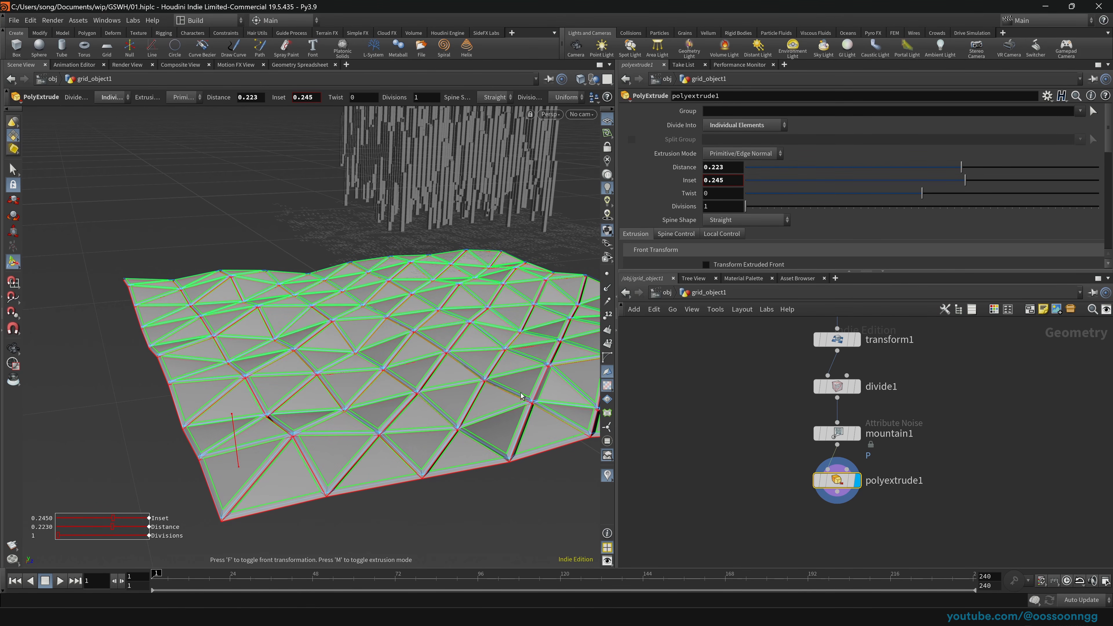
alt+drag(521, 392, 405, 422)
alt+middle_drag(536, 407, 257, 339)
drag(558, 377, 351, 343)
middle_drag(338, 334, 381, 355)
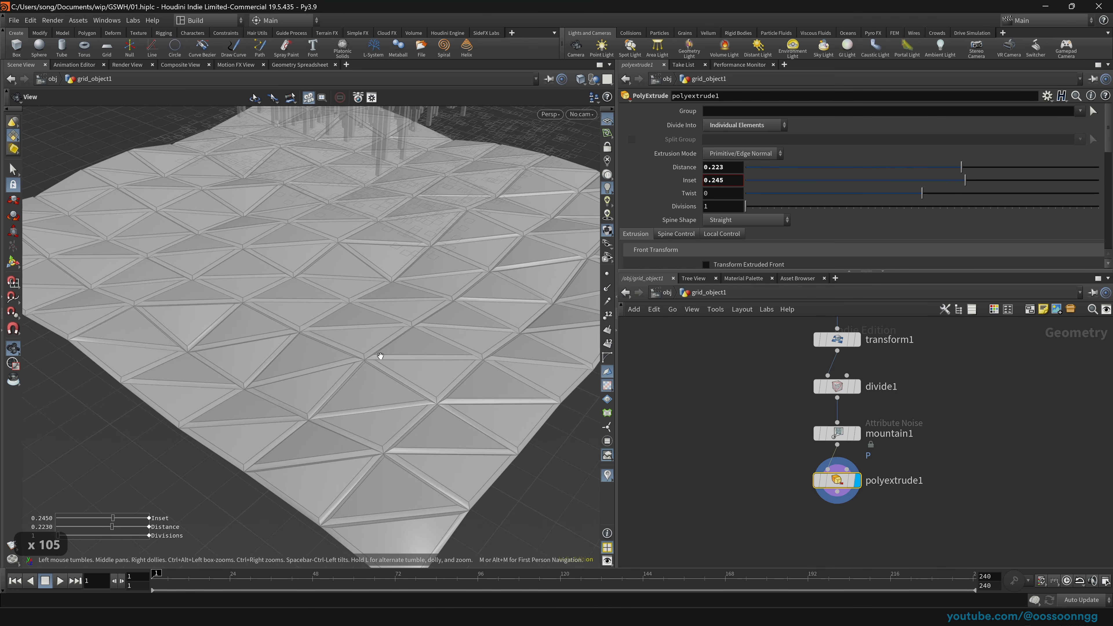
Step: Fine-tune the inset from about 0.12 up to 0.299, with distance 0.223
drag(978, 179, 945, 196)
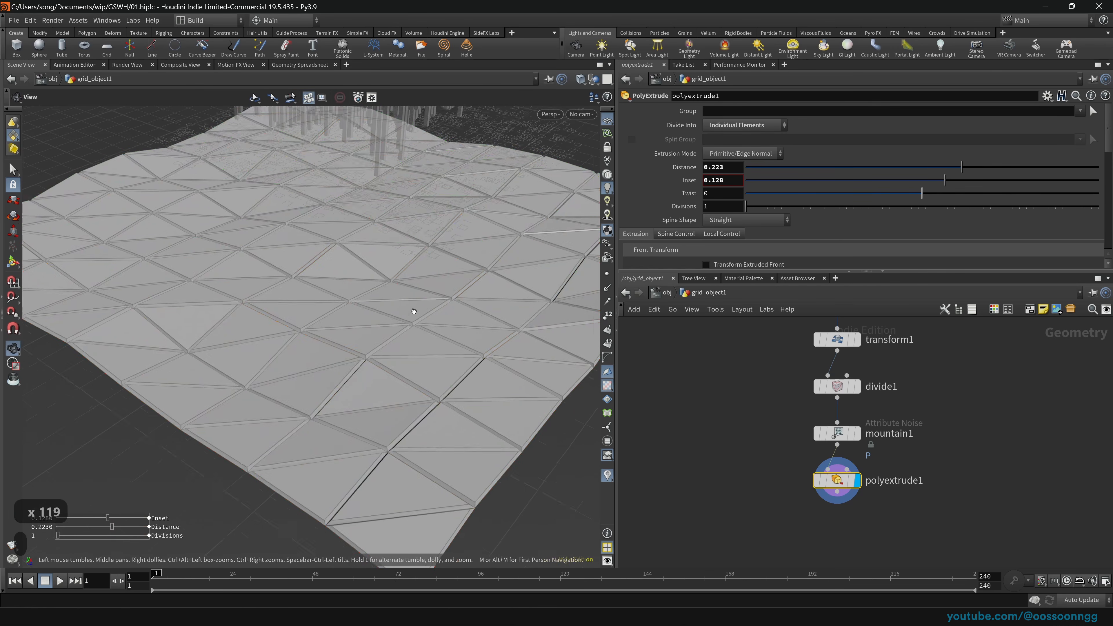
drag(429, 307, 503, 256)
drag(945, 181, 974, 191)
drag(412, 291, 446, 299)
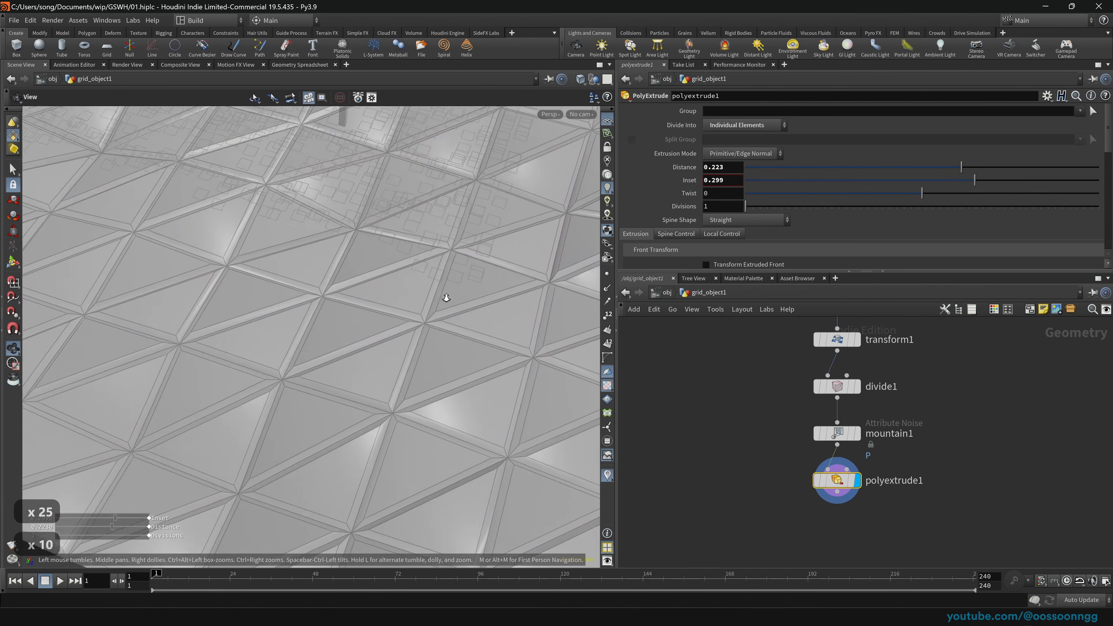
right_drag(447, 299, 375, 313)
drag(375, 313, 382, 319)
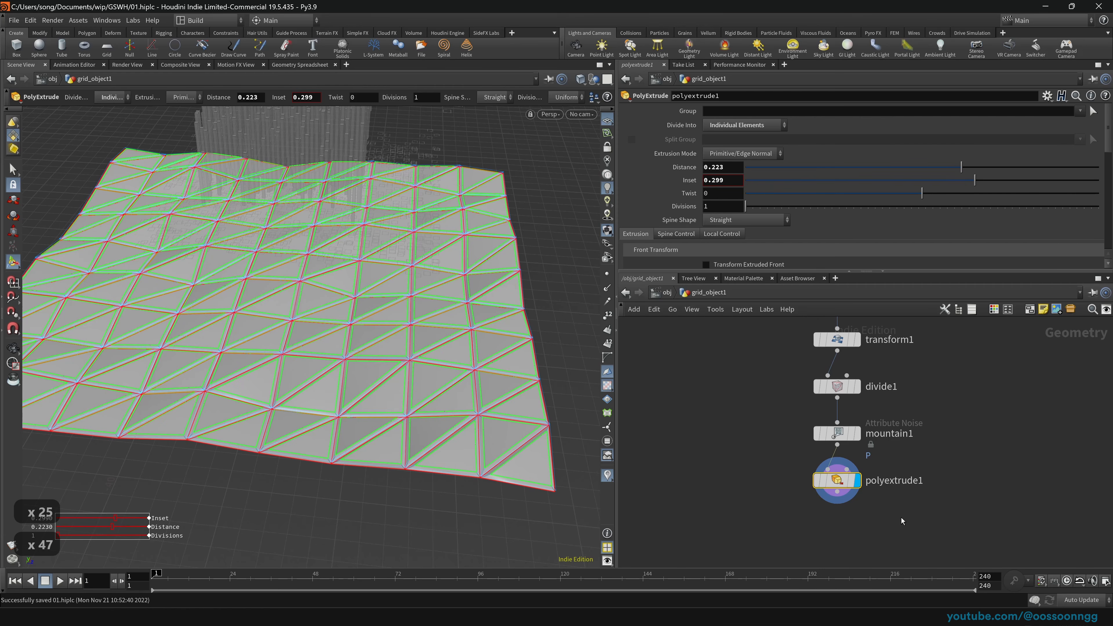
Step: Move divide1, mountain1 and polyextrude1 to the right and display transform1's flat grid
scroll(738, 457, down, 2)
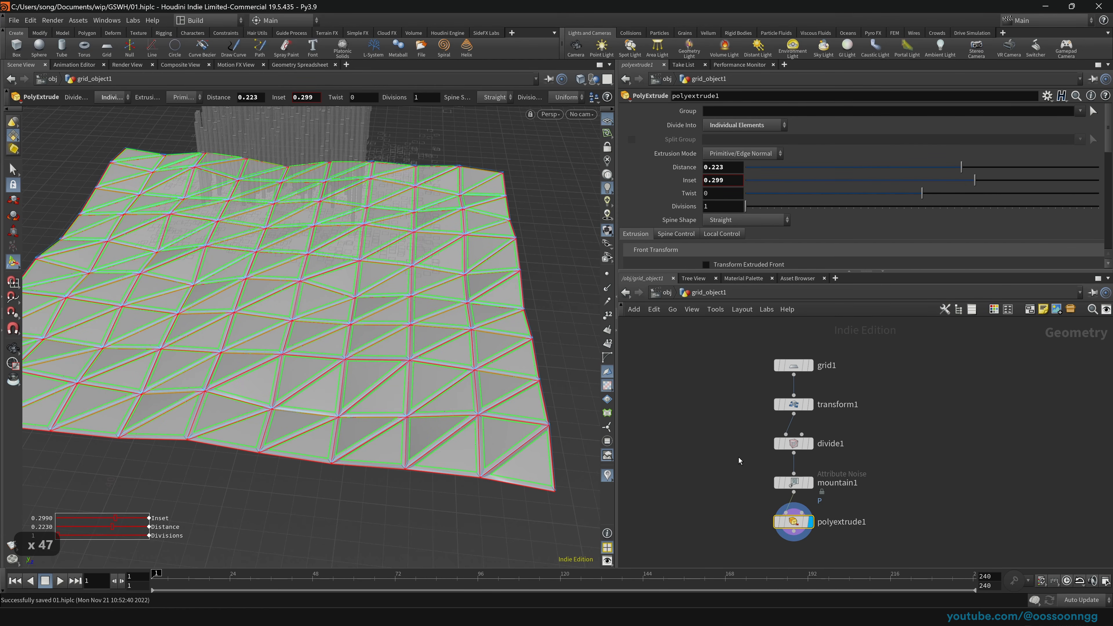
middle_drag(725, 469, 726, 444)
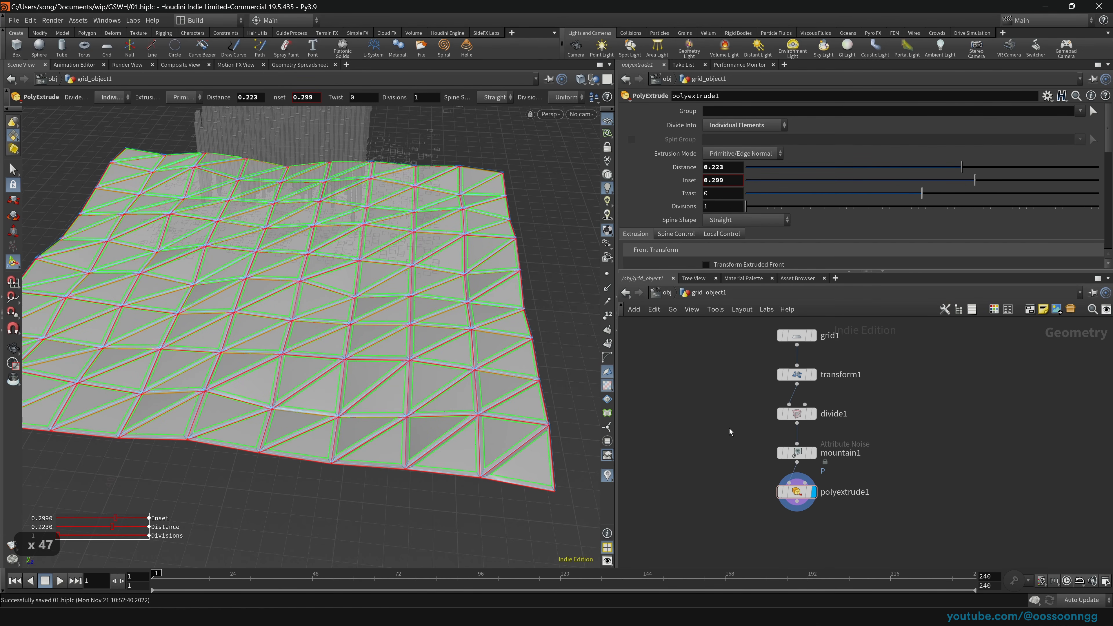
drag(729, 428, 808, 475)
drag(800, 419, 919, 416)
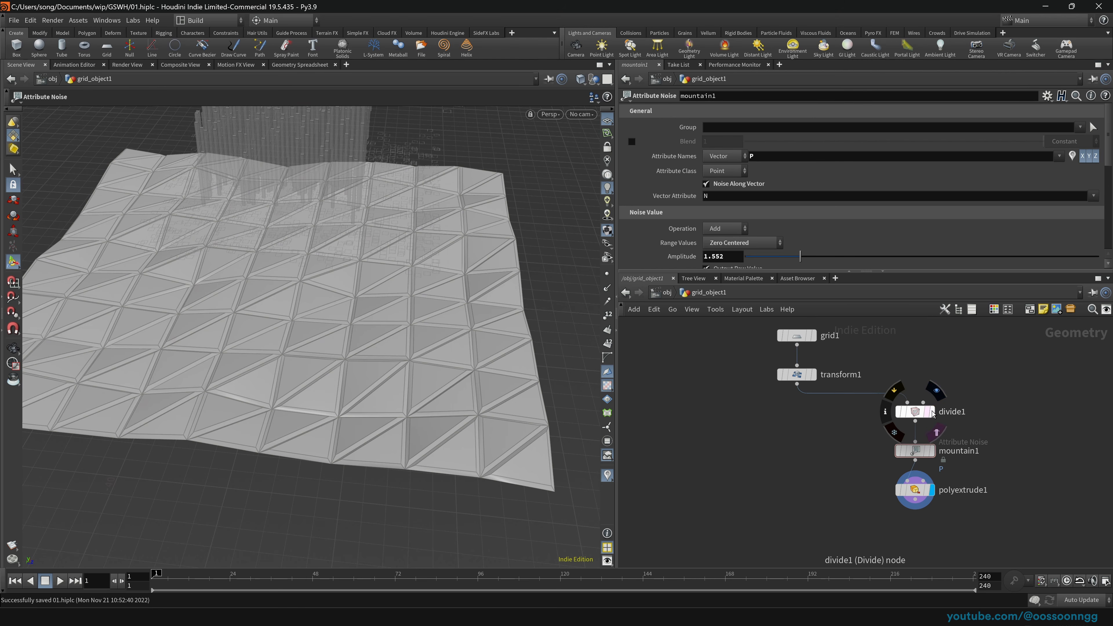
click(935, 413)
click(812, 375)
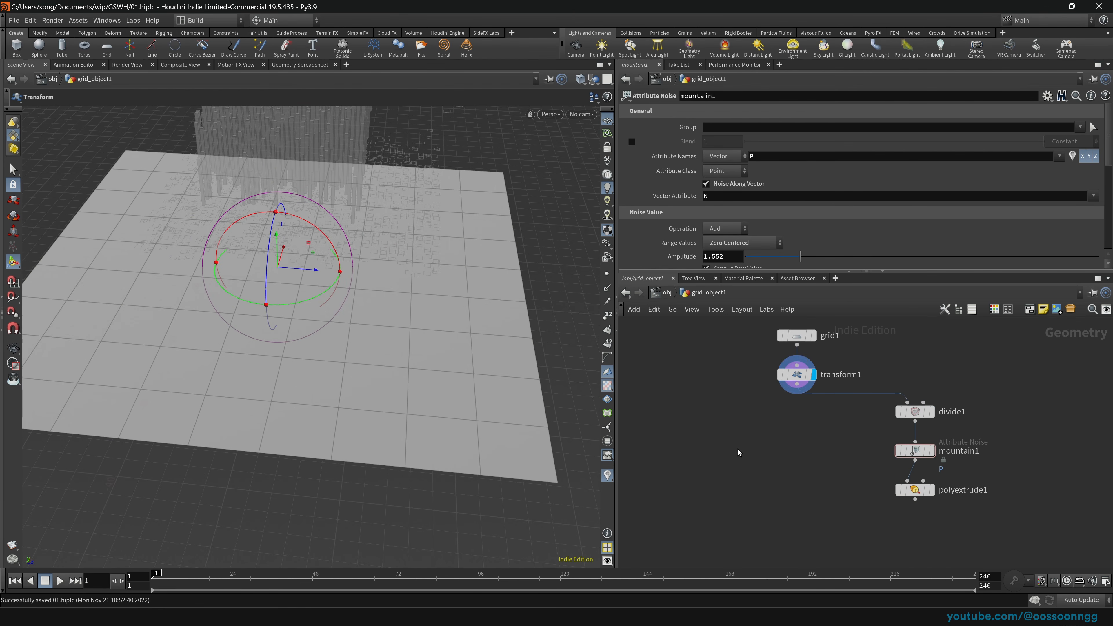
key(Tab)
Step: Add a Remesh node beside divide1, save the file, and feed transform1 into it
text(reme)
key(Return)
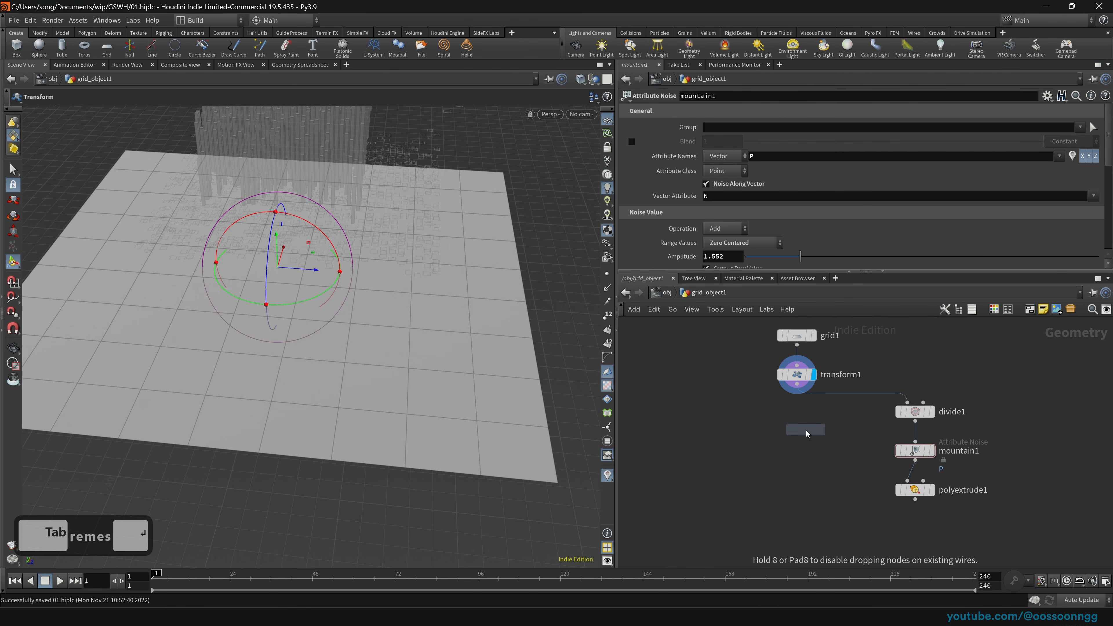
click(799, 433)
key(ctrl+s)
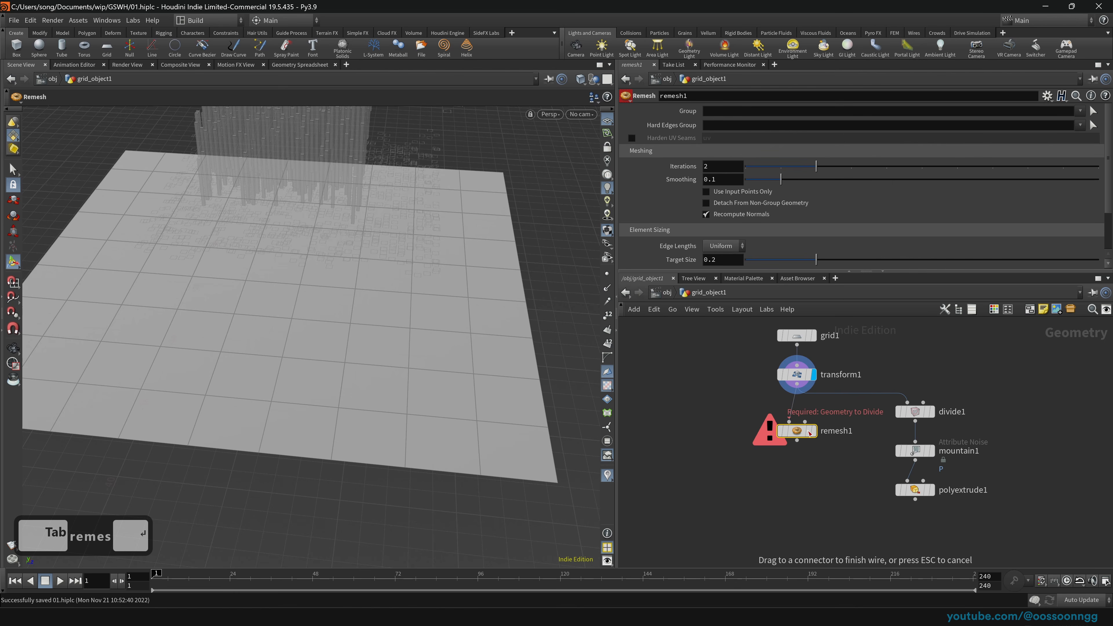
click(810, 433)
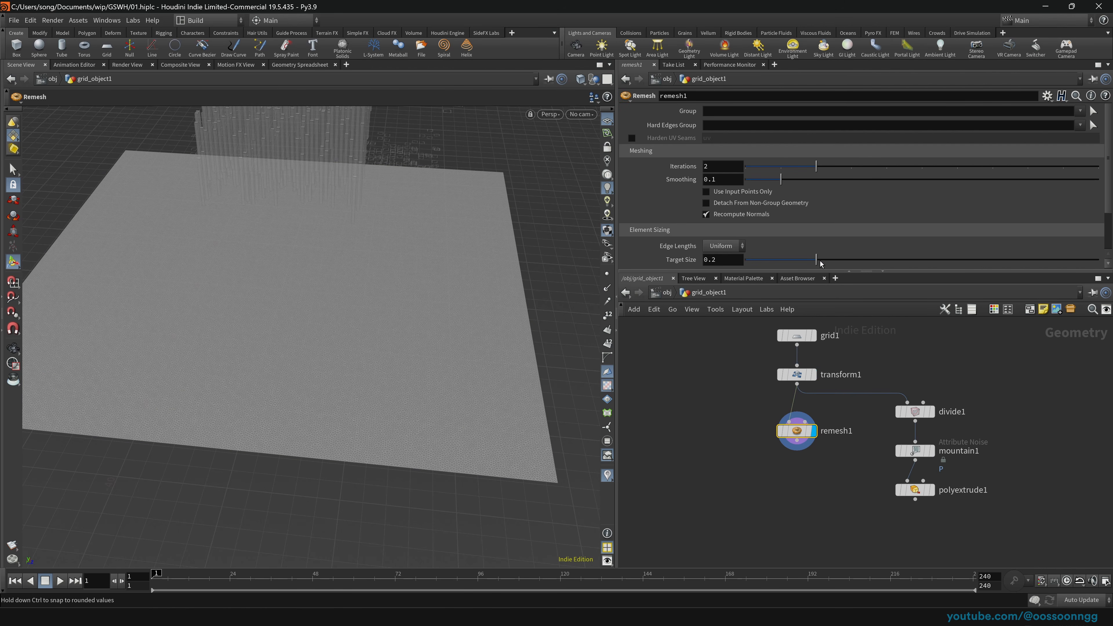
Step: Try Remesh target sizes 0.7143, 1, 10, 2 and 3, settling on 5
drag(982, 259, 997, 259)
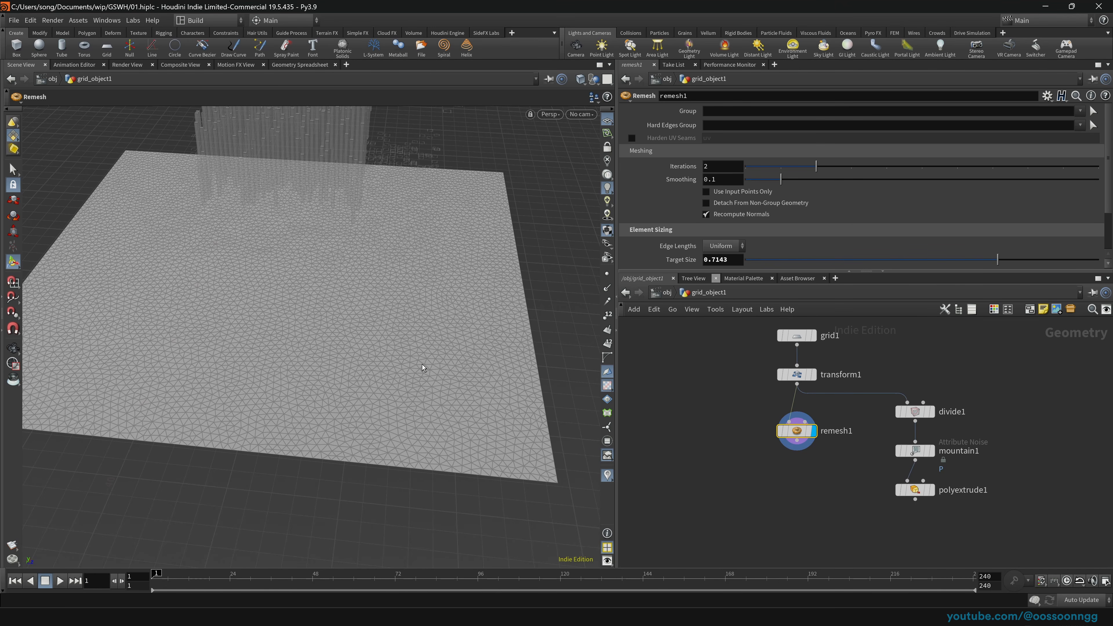
scroll(442, 348, up, 20)
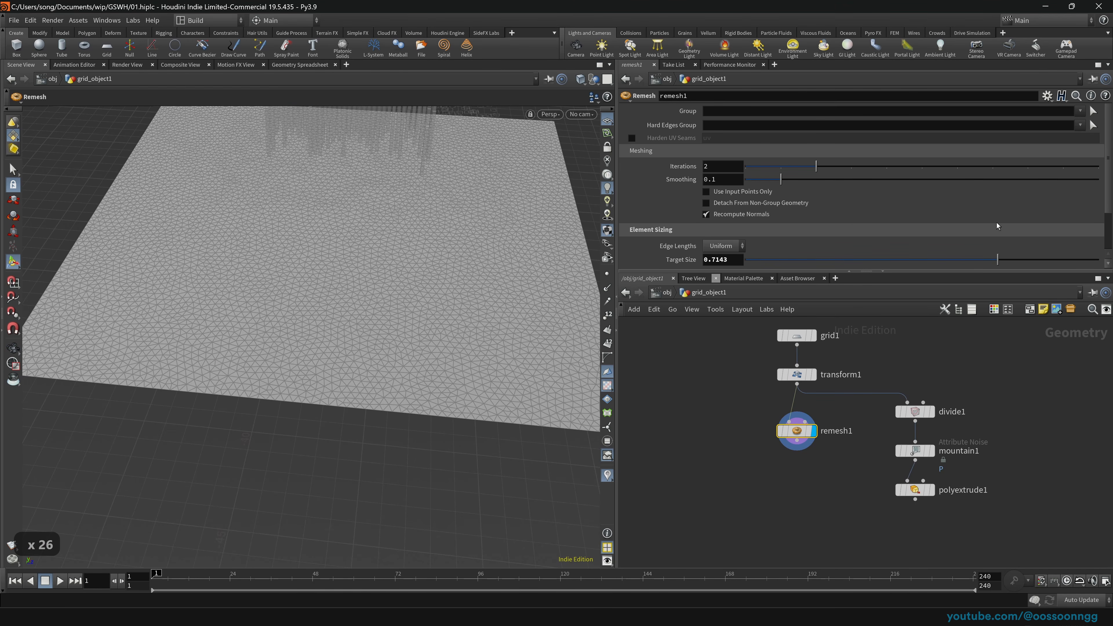
drag(997, 259, 1097, 259)
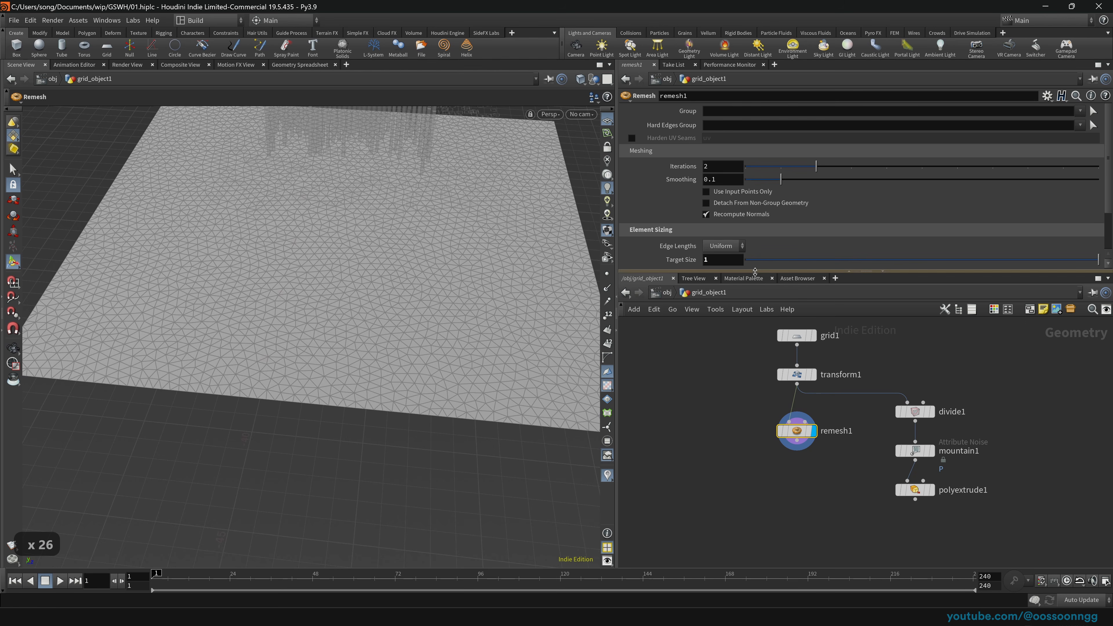
click(733, 260)
text(0)
key(Return)
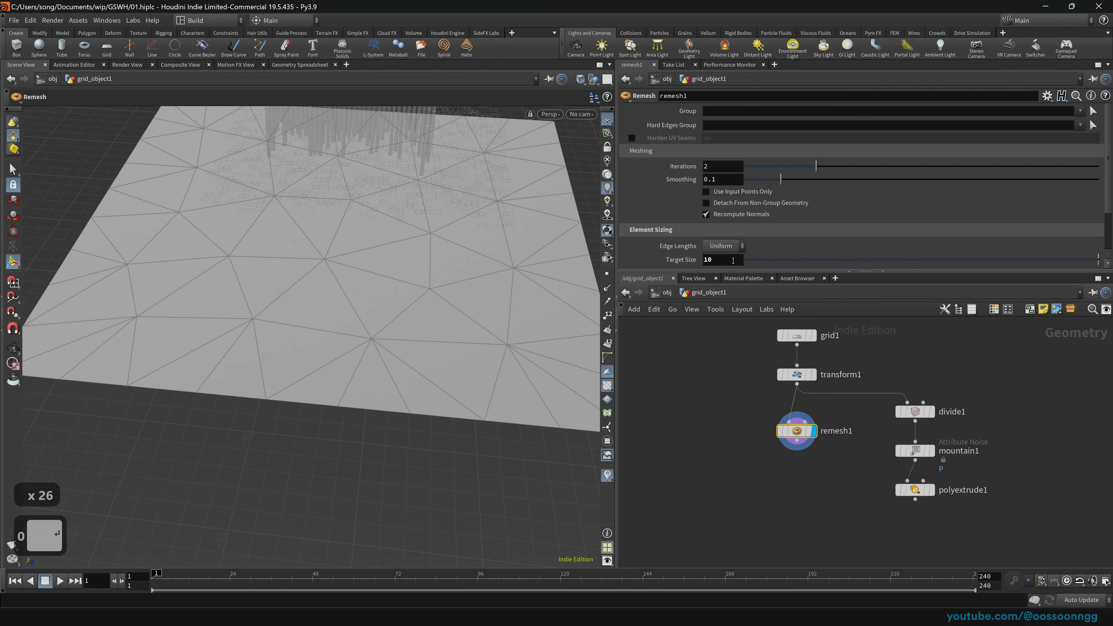
text(2)
key(Return)
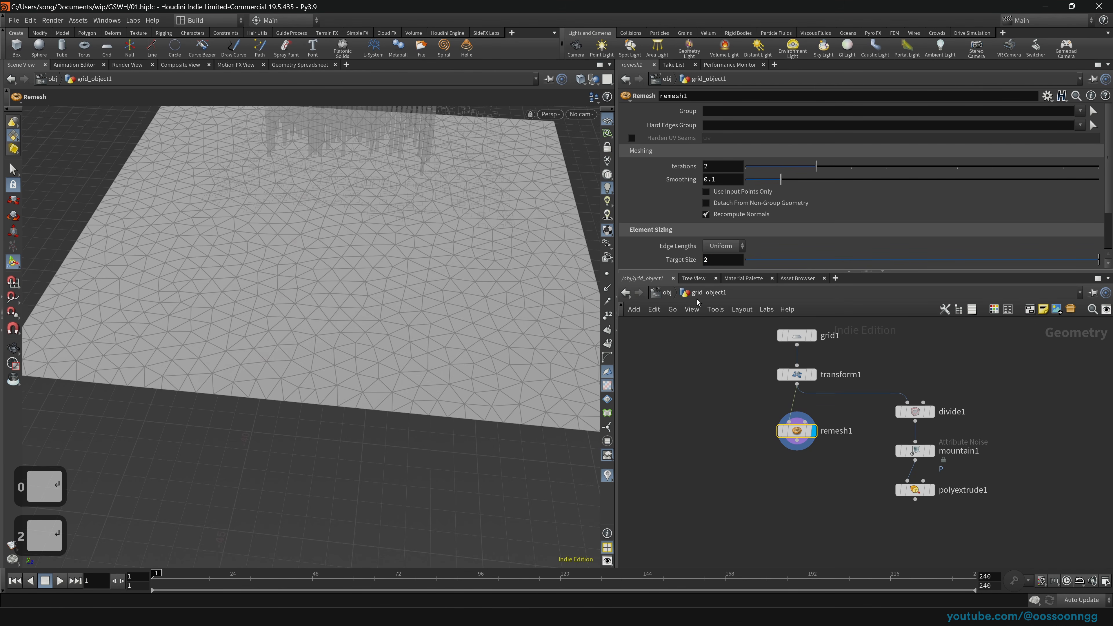
text(3)
key(Return)
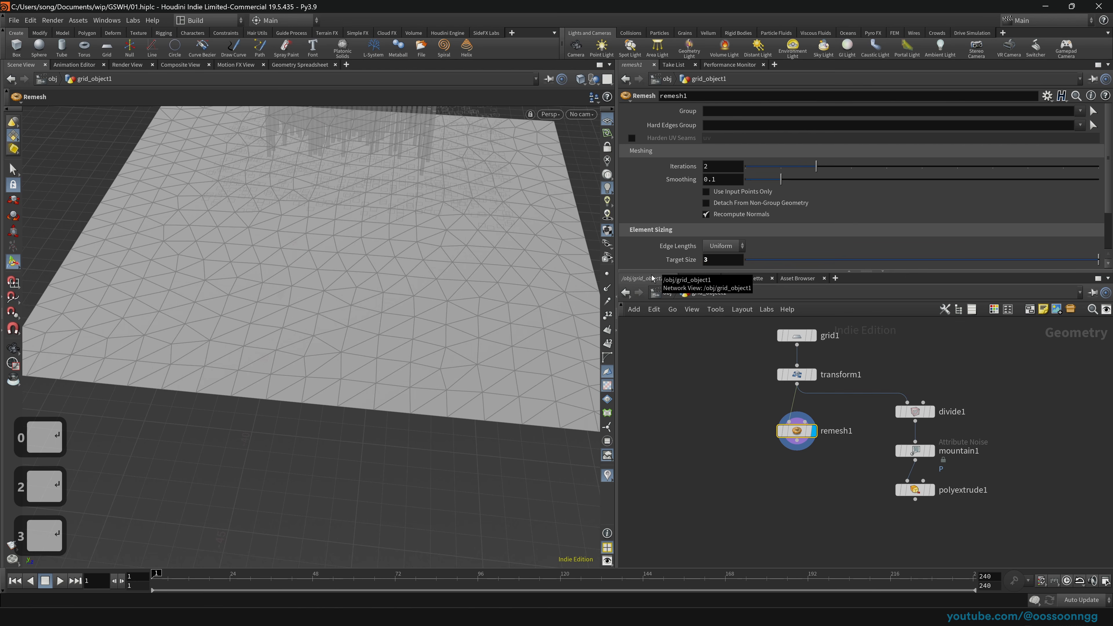
text(5)
key(Return)
Step: Wire remesh1's output into mountain1's input
key(Escape)
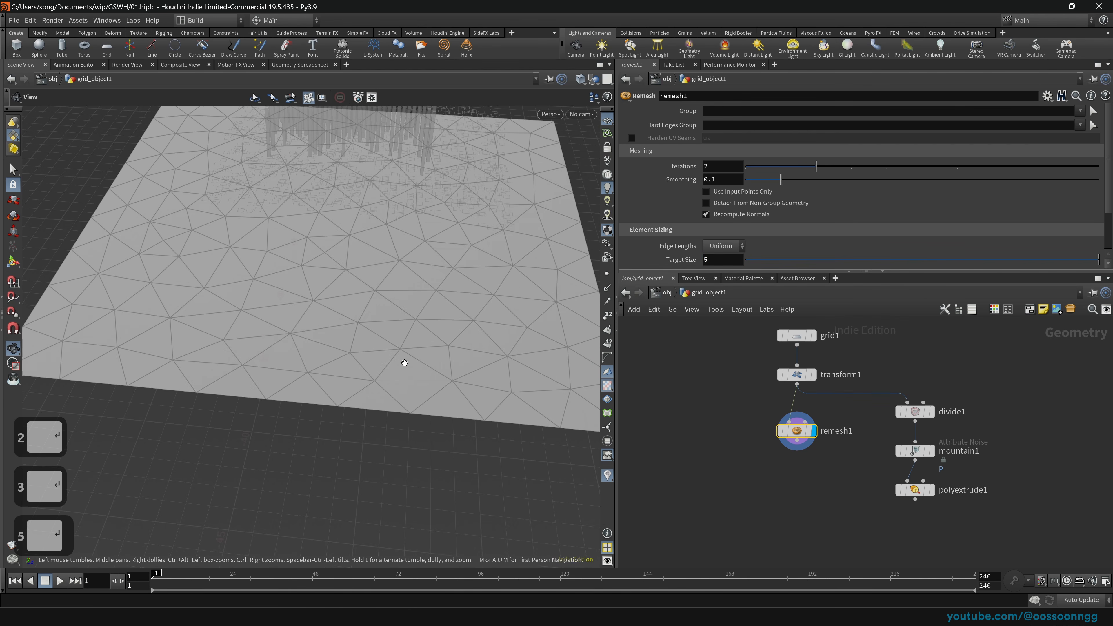
drag(402, 367, 281, 333)
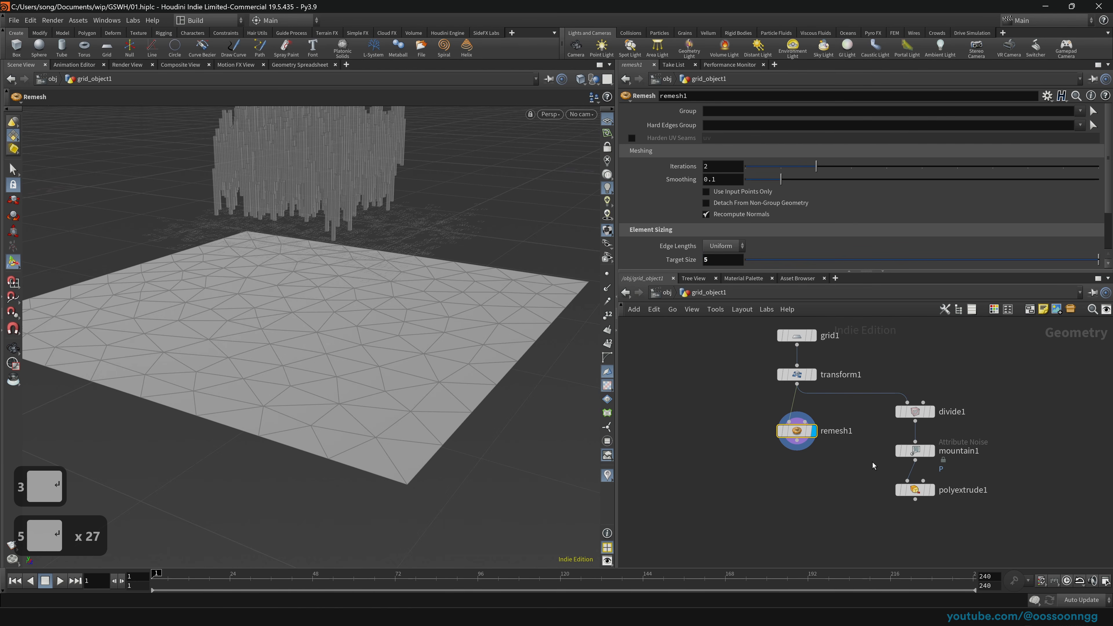
click(802, 443)
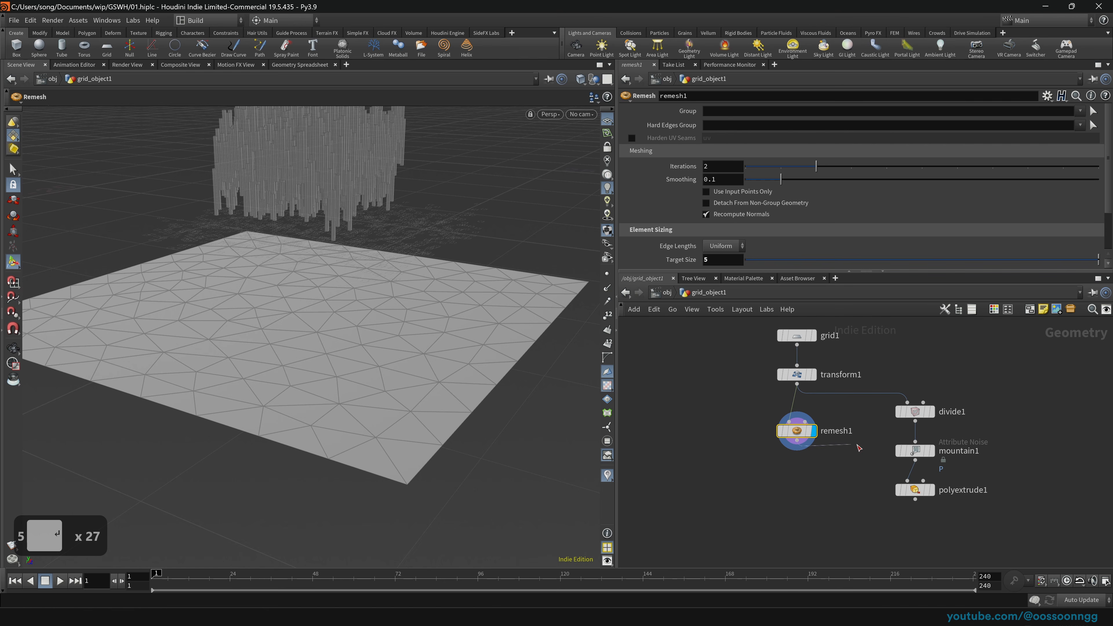
click(920, 451)
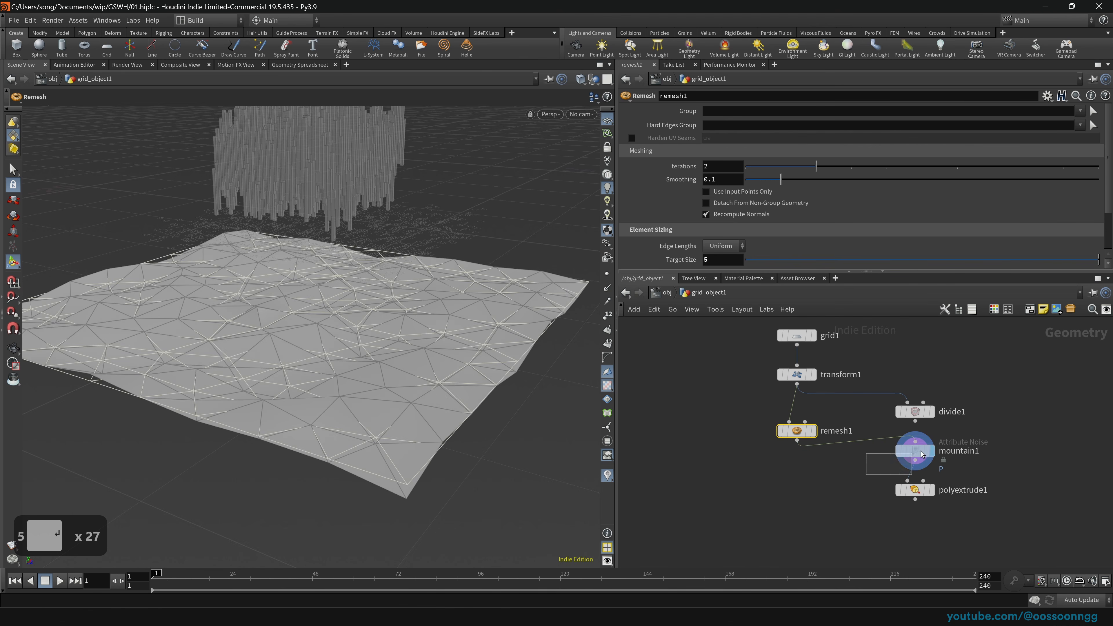
Step: Display polyextrude1 to view the inset, extruded remeshed tiles, then select transform1
click(921, 454)
drag(442, 360, 367, 323)
click(931, 490)
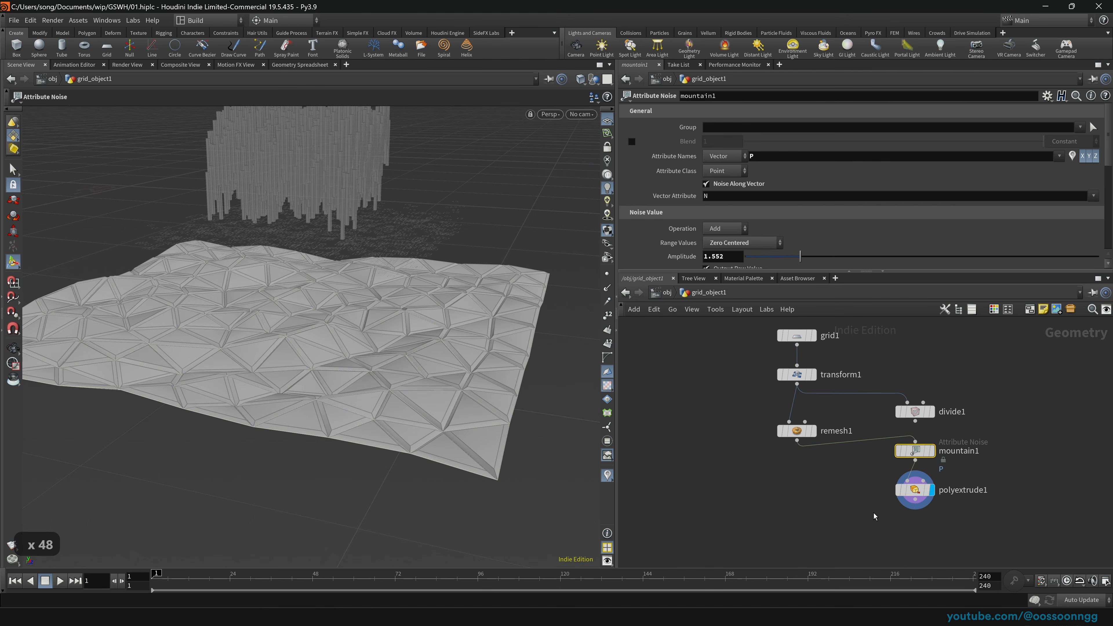
click(915, 490)
key(Escape)
drag(397, 366, 368, 372)
click(799, 374)
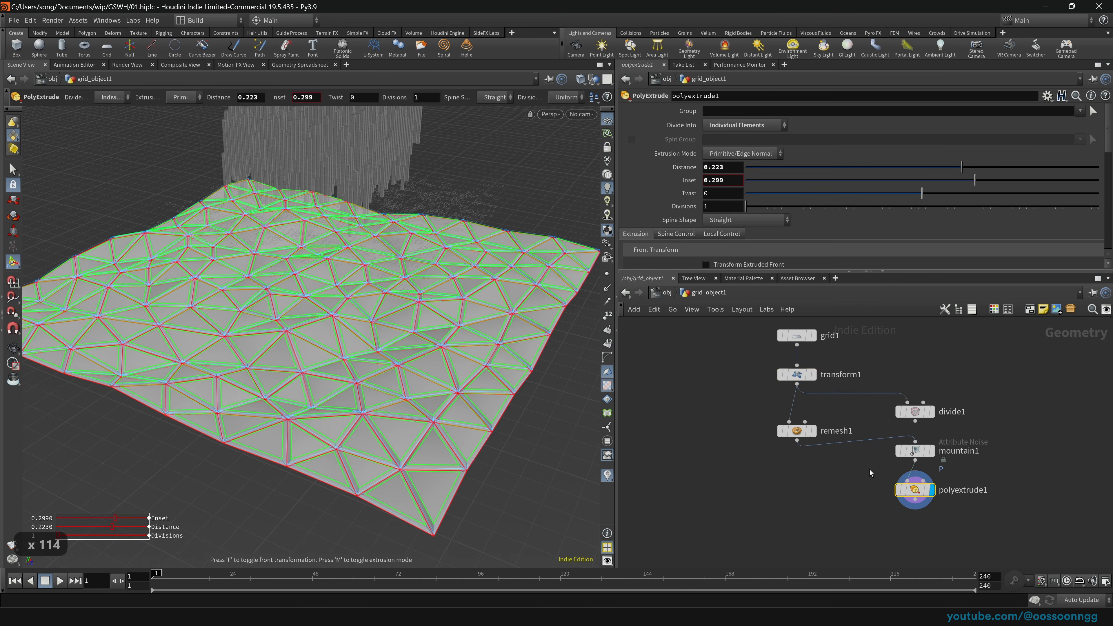
key(Tab)
Step: Add a Transform node after polyextrude1 and scale the terrain uniformly to 4.869
text(transf)
key(Return)
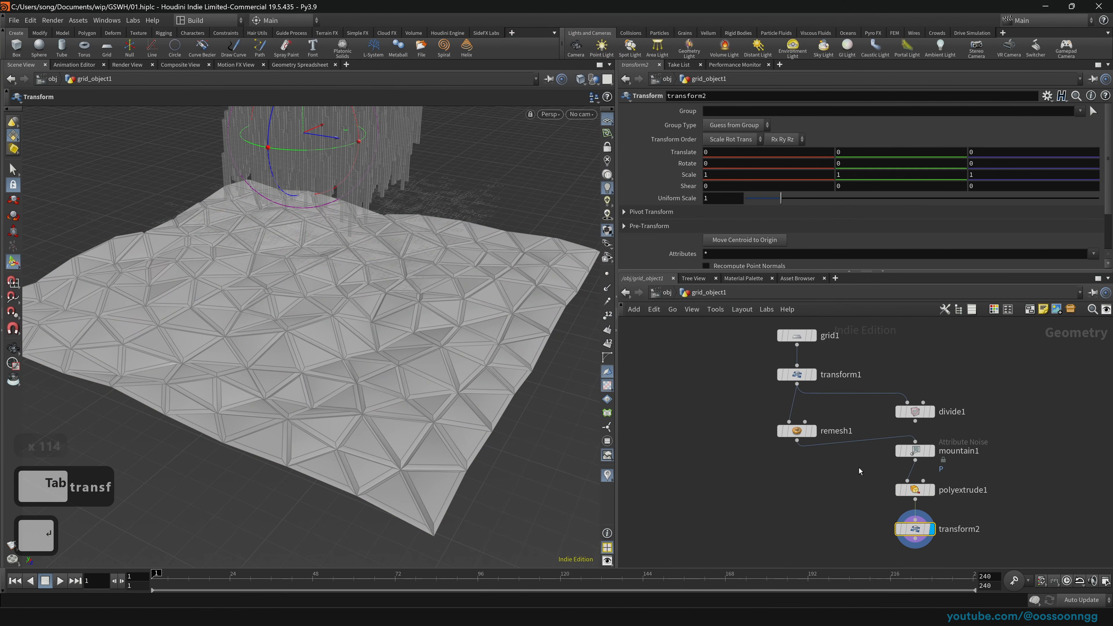
drag(880, 202, 917, 198)
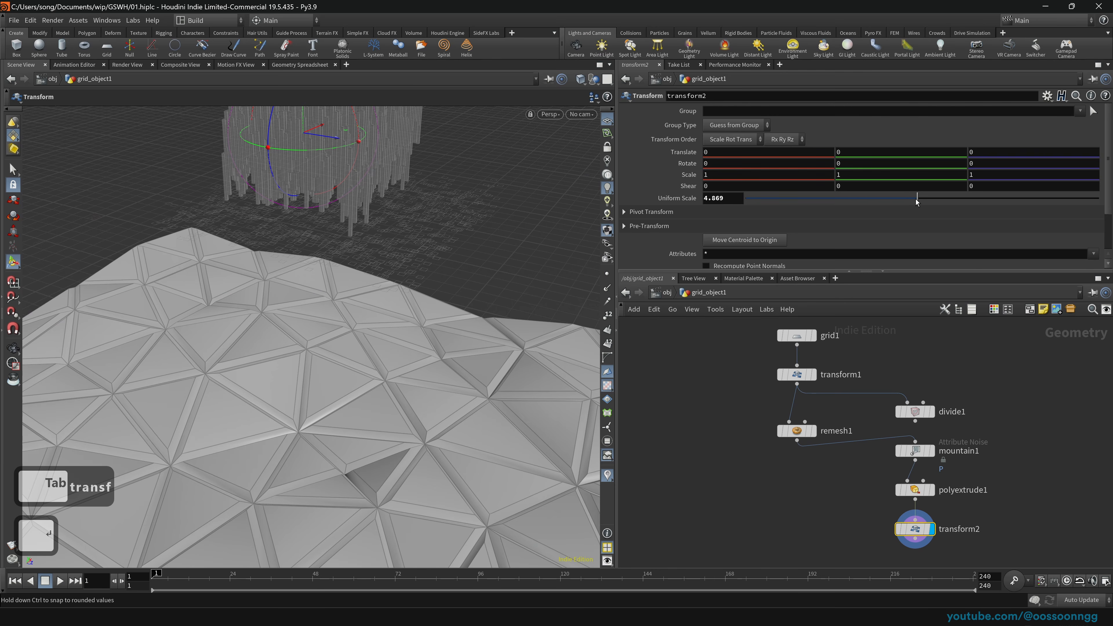
key(Escape)
scroll(385, 297, down, 6)
drag(384, 298, 442, 275)
Step: Raise the terrain to Translate Y 51.819 and inspect the pillars standing on it
drag(400, 155, 410, 79)
drag(394, 198, 406, 272)
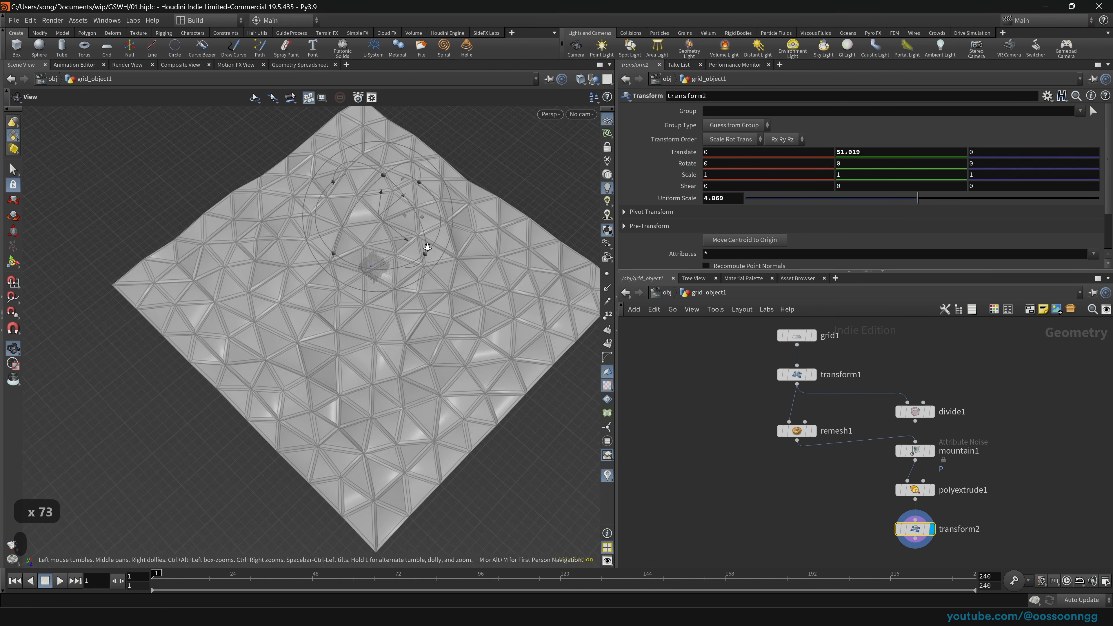
scroll(408, 237, up, 8)
drag(410, 209, 419, 213)
scroll(375, 328, down, 5)
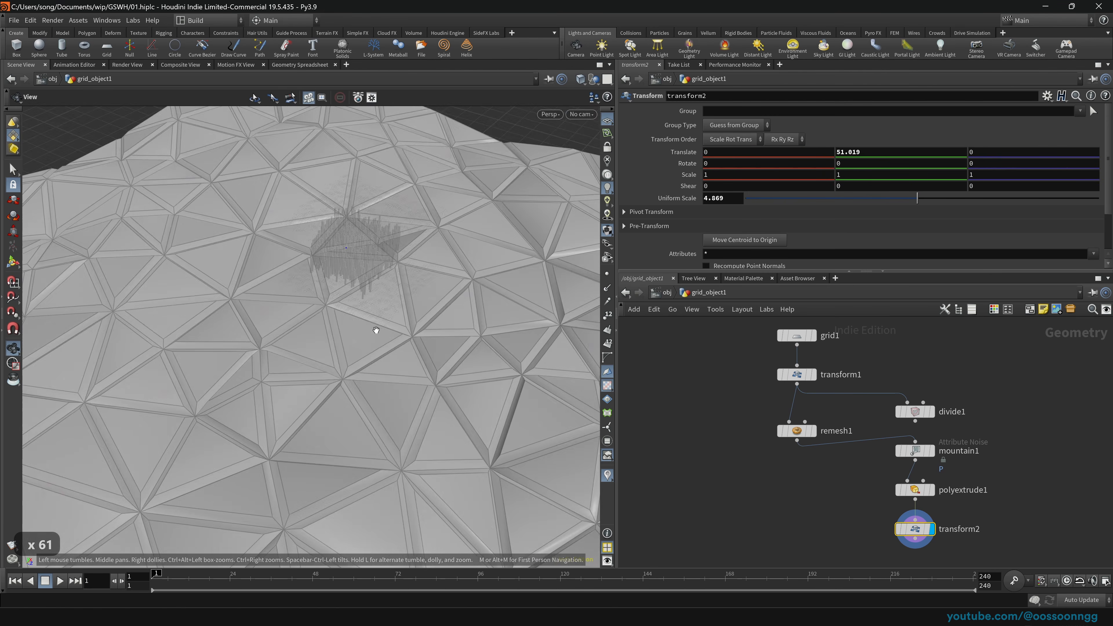
scroll(368, 298, up, 7)
scroll(366, 265, down, 4)
scroll(372, 261, up, 4)
middle_drag(374, 259, 359, 305)
scroll(360, 305, down, 4)
drag(359, 324, 359, 293)
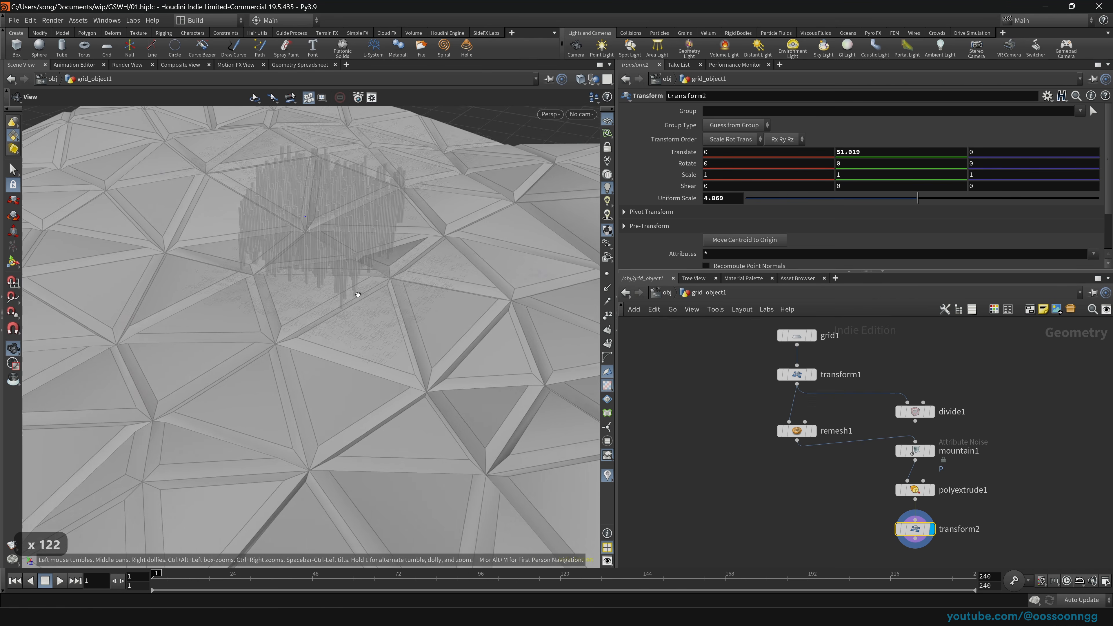
scroll(323, 210, up, 4)
drag(323, 210, 366, 232)
Step: Back at object level, select grid_object1 and dive into its network
key(u)
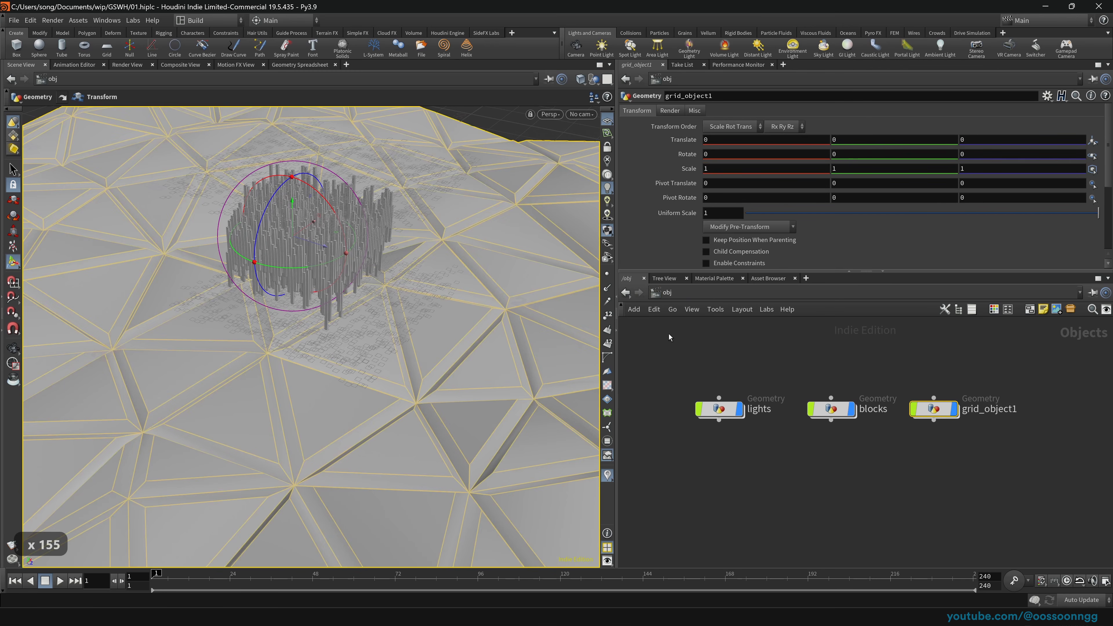
click(671, 321)
middle_drag(425, 291, 519, 339)
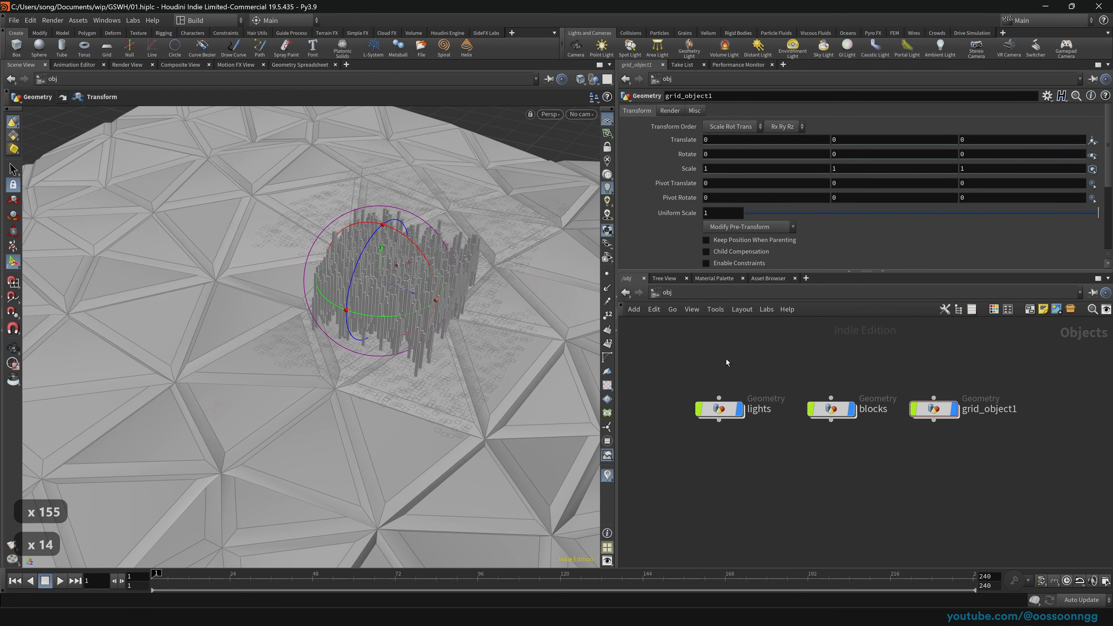
drag(918, 380, 1023, 457)
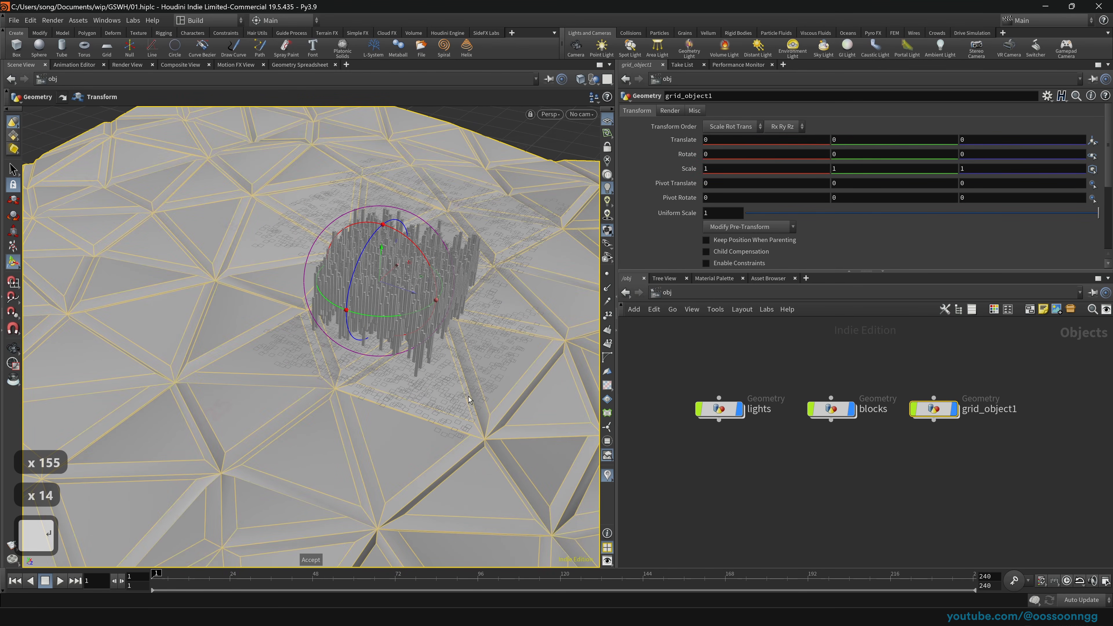
double_click(920, 409)
Step: Drag transform2 on the XZ plane to slide the terrain back and left, then return to /obj
scroll(327, 313, down, 17)
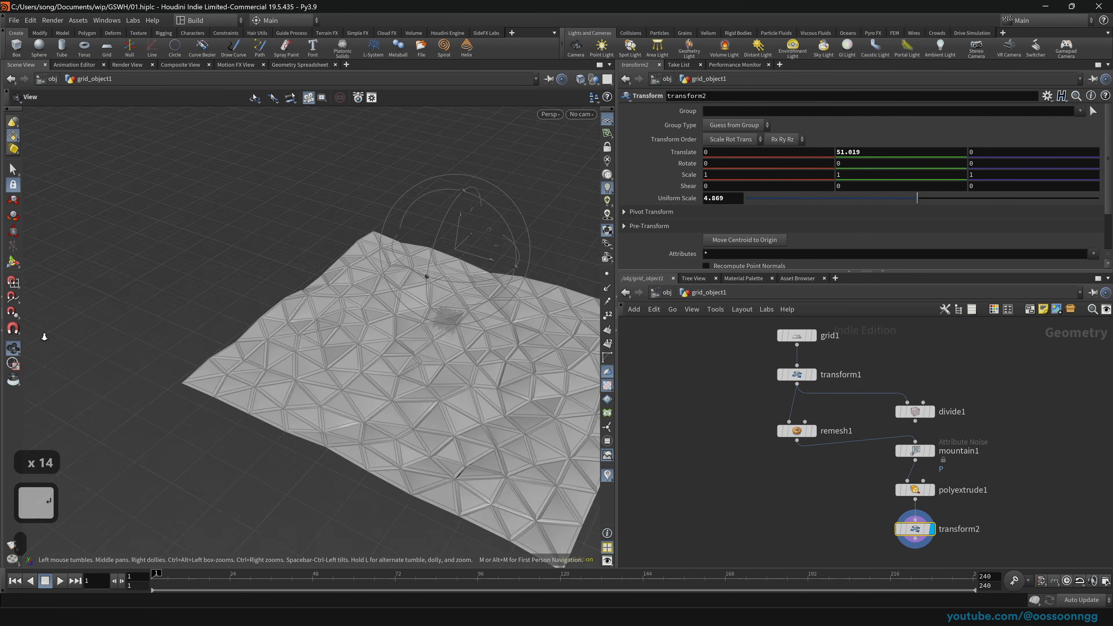
drag(498, 265, 471, 211)
key(u)
scroll(504, 331, up, 20)
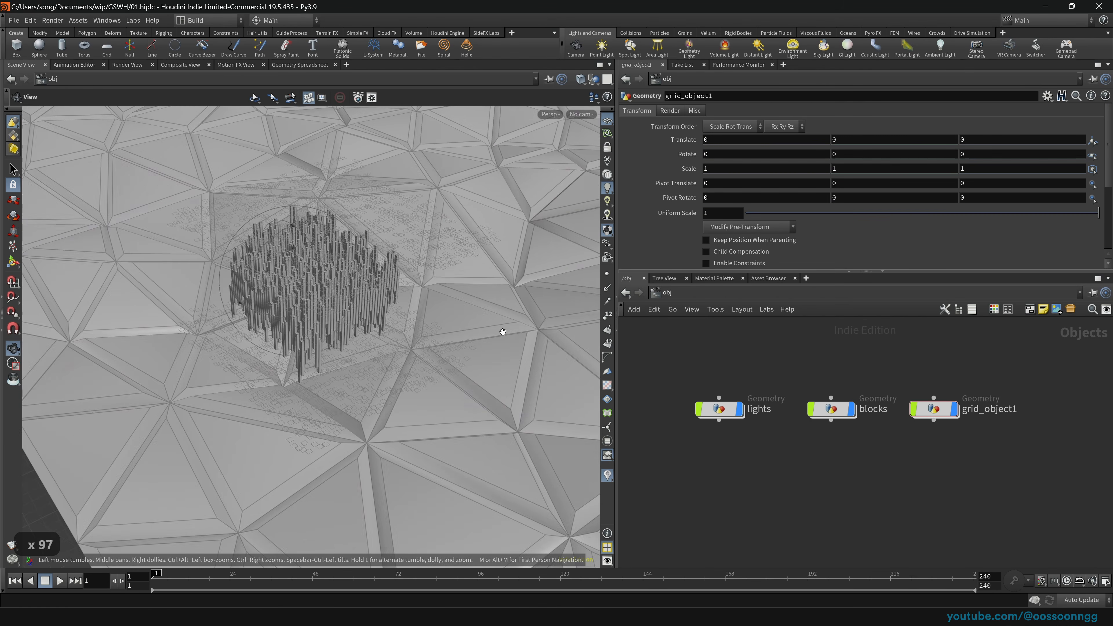
scroll(262, 302, up, 20)
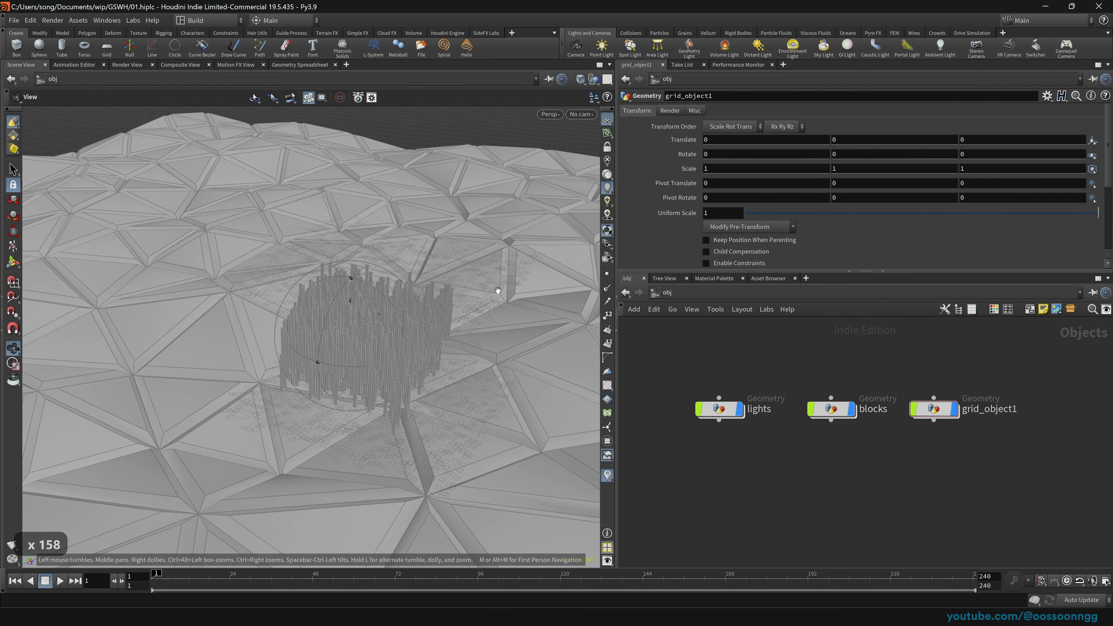
scroll(382, 338, up, 20)
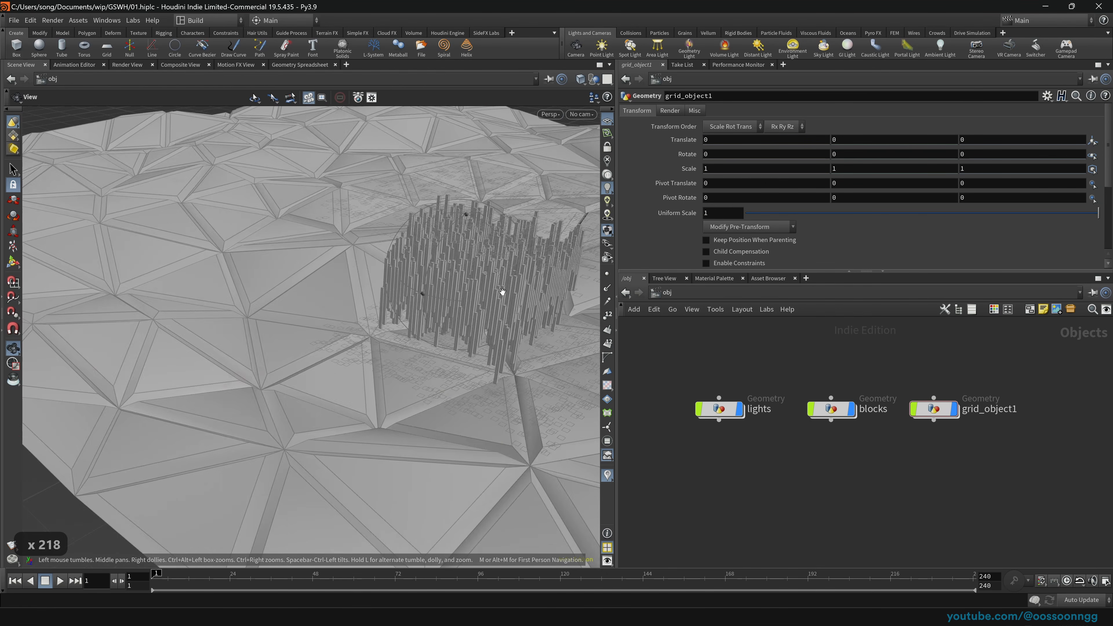
scroll(405, 304, up, 20)
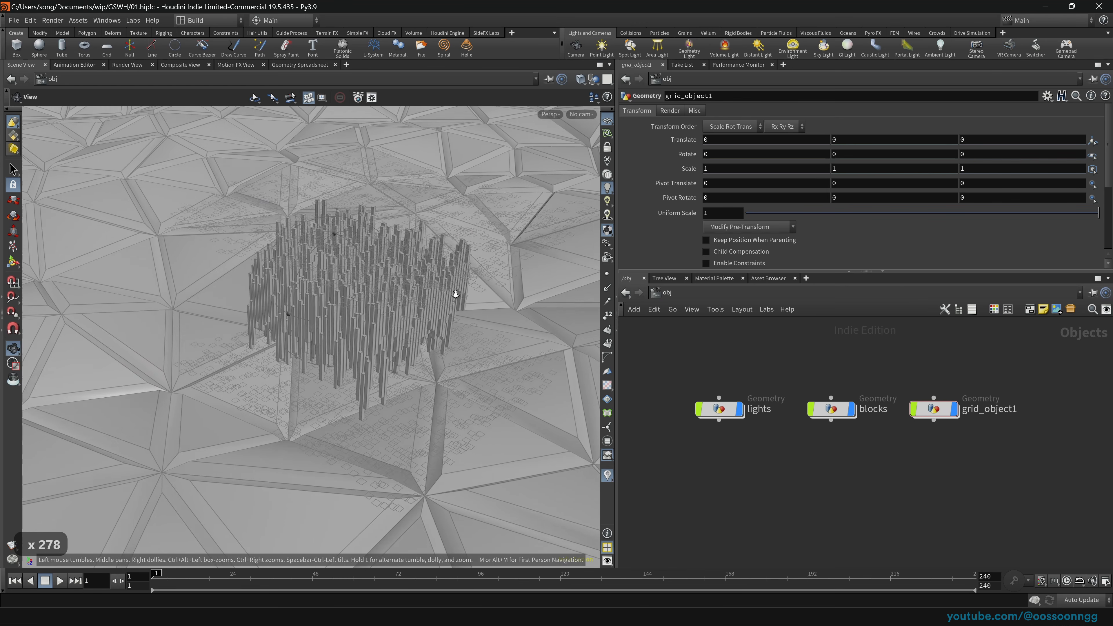
key(t)
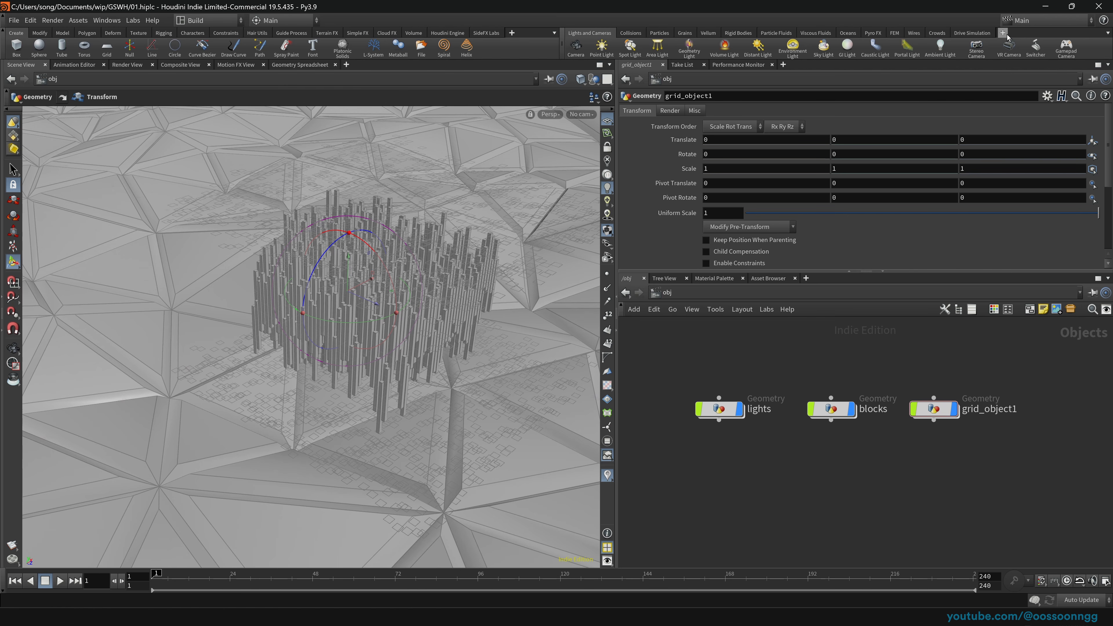
Step: Create camera cam1 at the current view framing the blocks, and save the scene
click(576, 46)
click(265, 198)
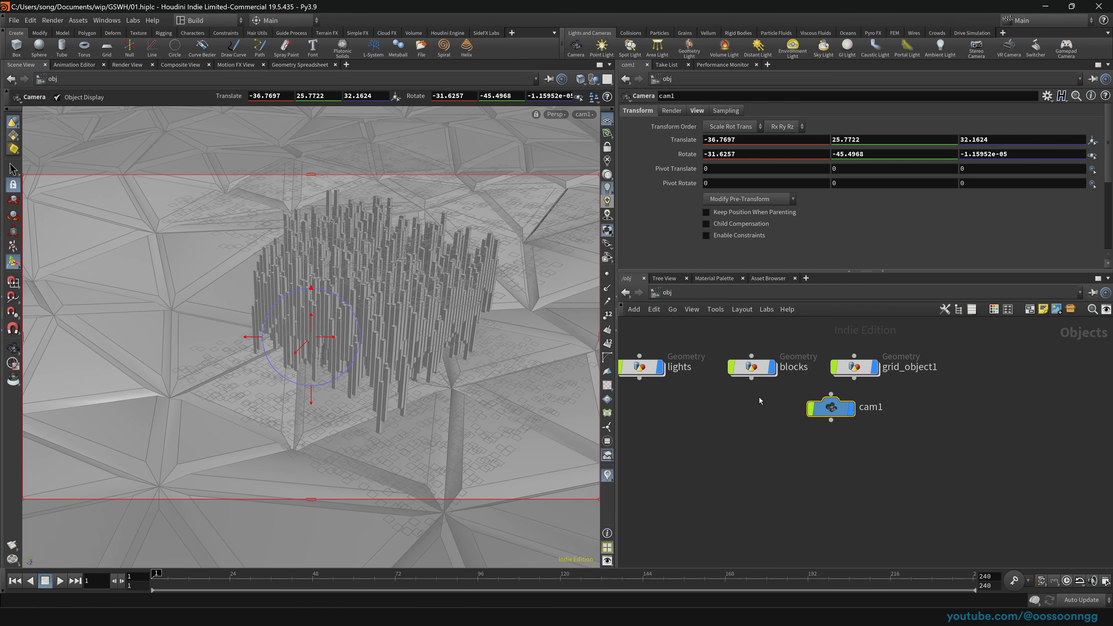
key(ctrl+s)
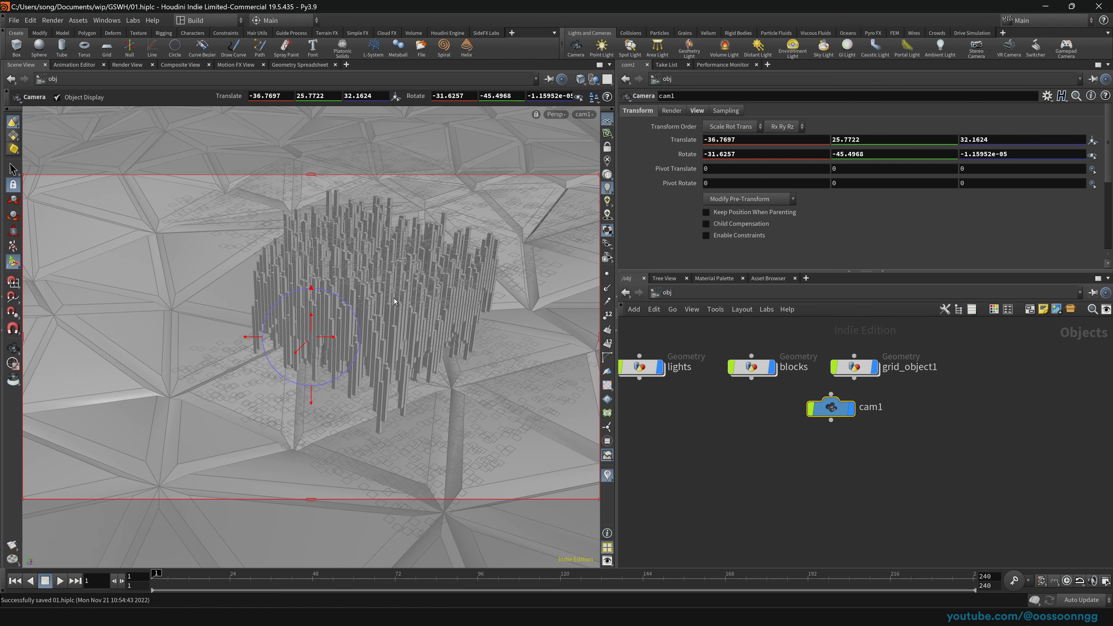
Step: Zoom out and orbit around the terrain until cam1 is in view
key(Escape)
scroll(391, 301, down, 20)
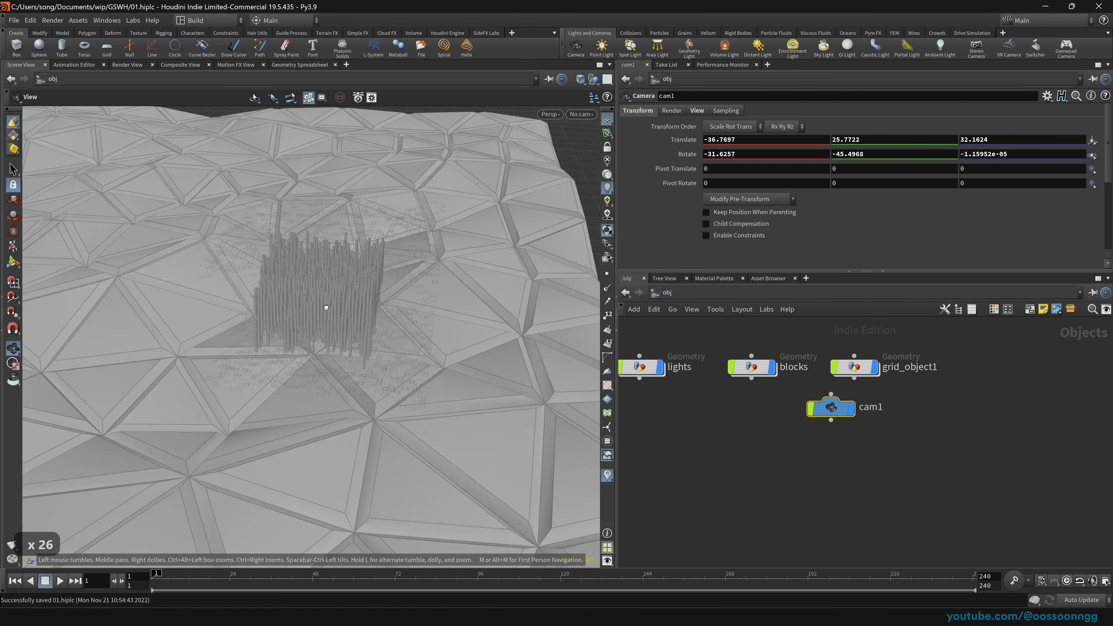
scroll(438, 286, up, 20)
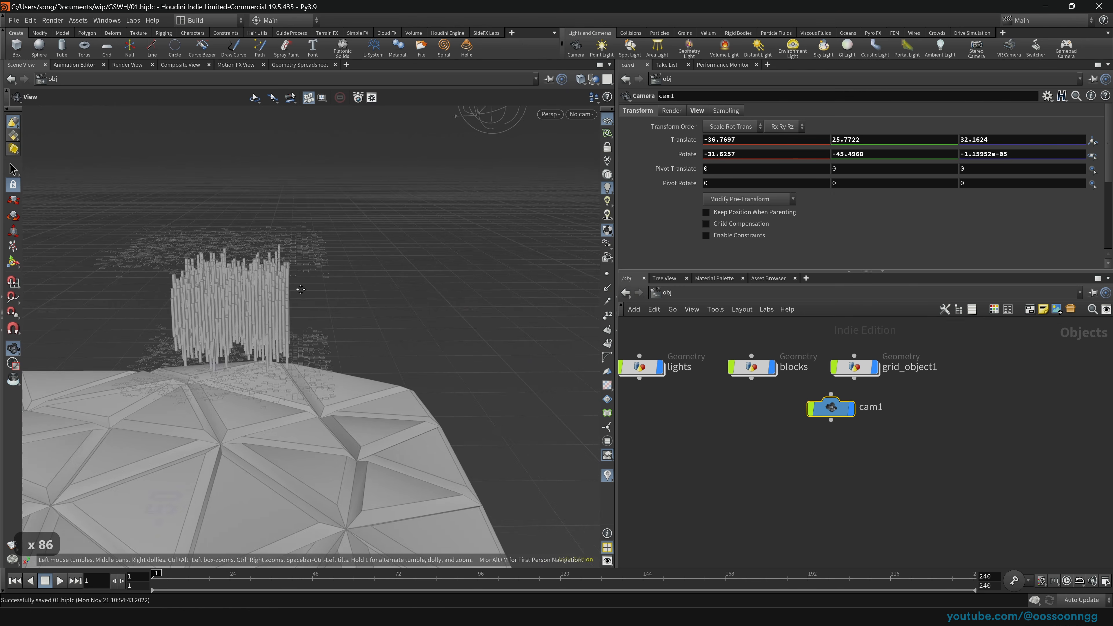
scroll(434, 193, up, 20)
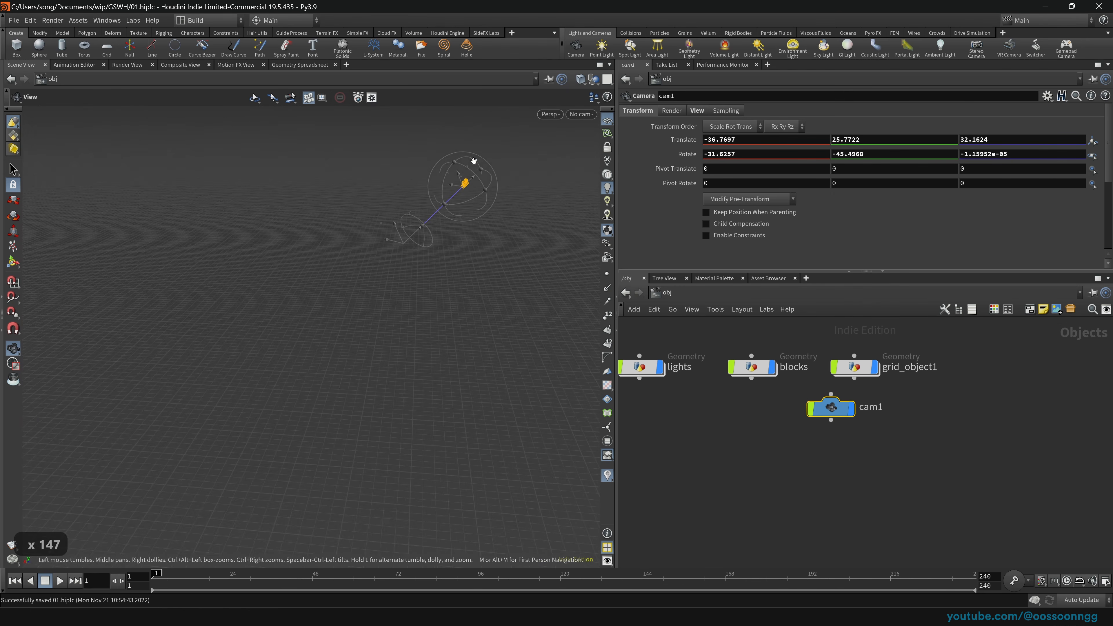
key(Return)
key(space)
right_drag(472, 189, 87, 406)
drag(132, 394, 549, 369)
drag(424, 386, 416, 327)
middle_drag(416, 327, 331, 344)
Step: Orbit to see cam1 from another angle, undoing the camera rotation change
key(space)
drag(489, 250, 416, 281)
key(ctrl+z)
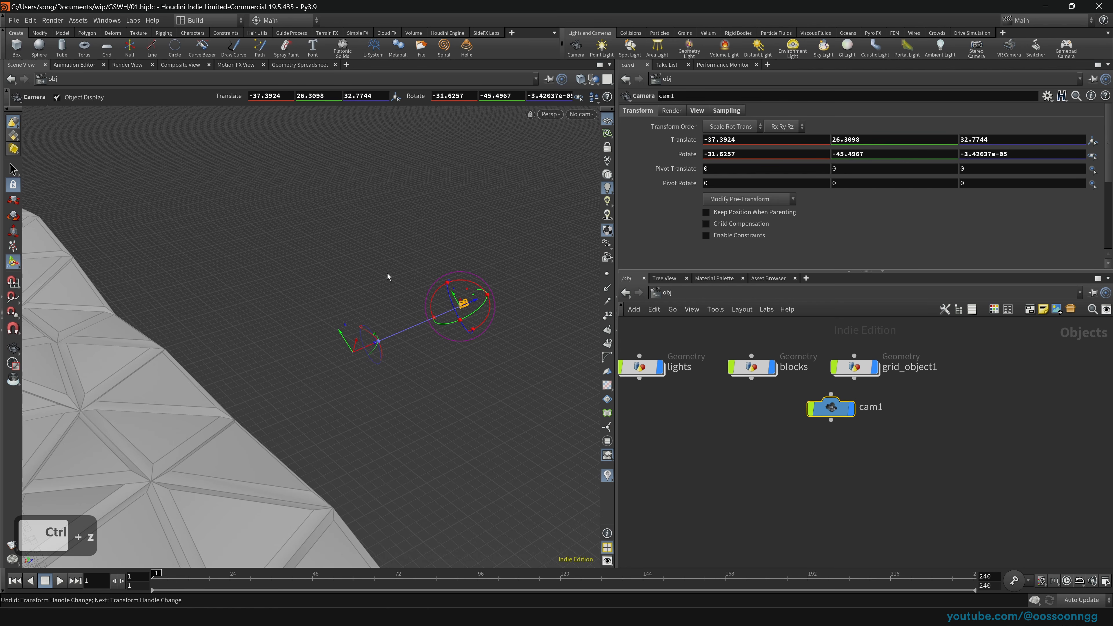
Step: Look through cam1 locked to the view and pan its framing of the blocks
click(582, 115)
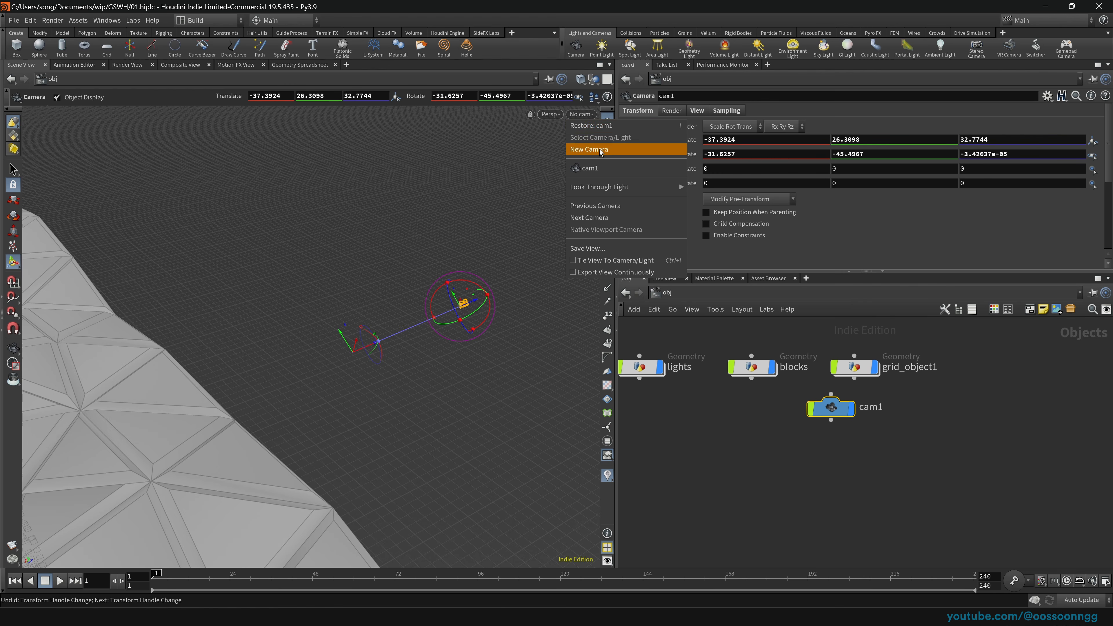
click(602, 169)
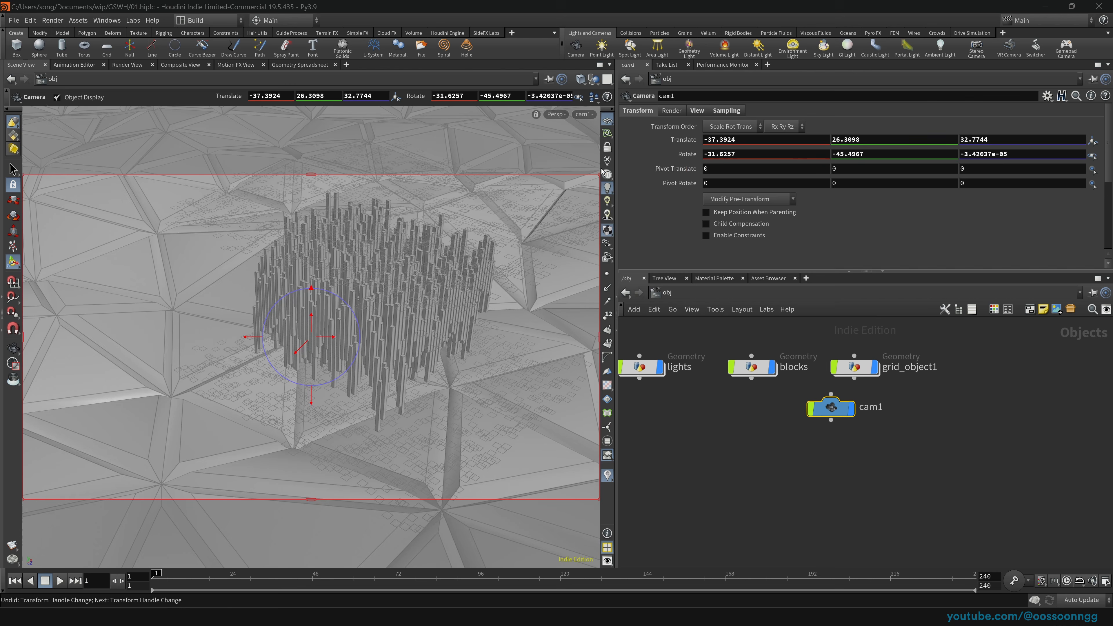
click(607, 147)
key(space)
middle_drag(379, 329, 303, 363)
drag(303, 363, 315, 354)
middle_drag(315, 354, 298, 366)
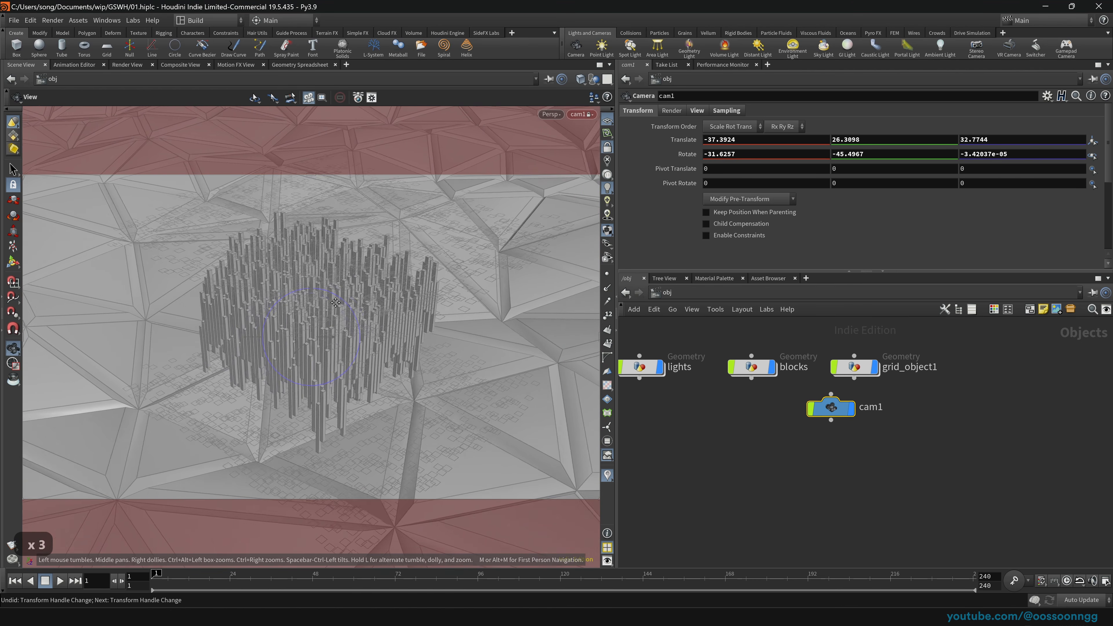
scroll(322, 358, up, 20)
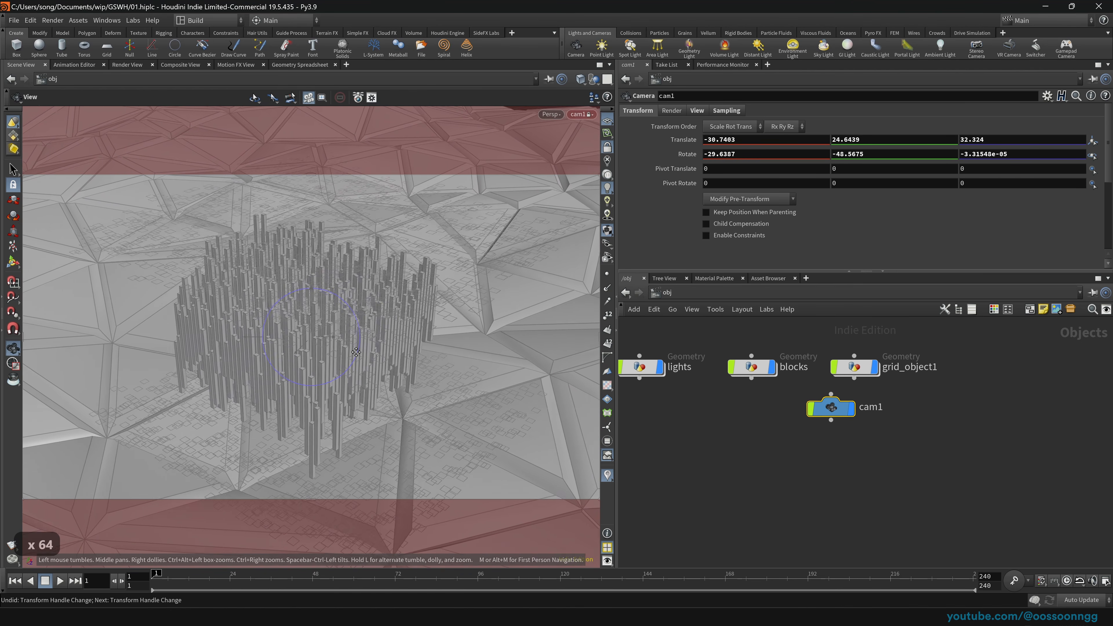
scroll(332, 358, up, 16)
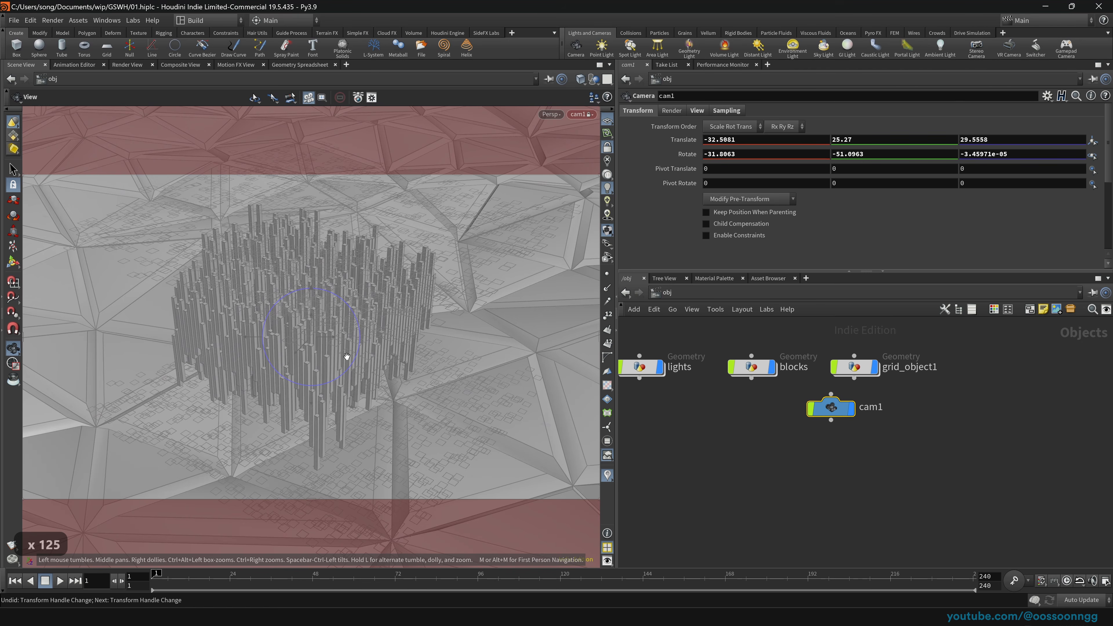
scroll(341, 351, up, 20)
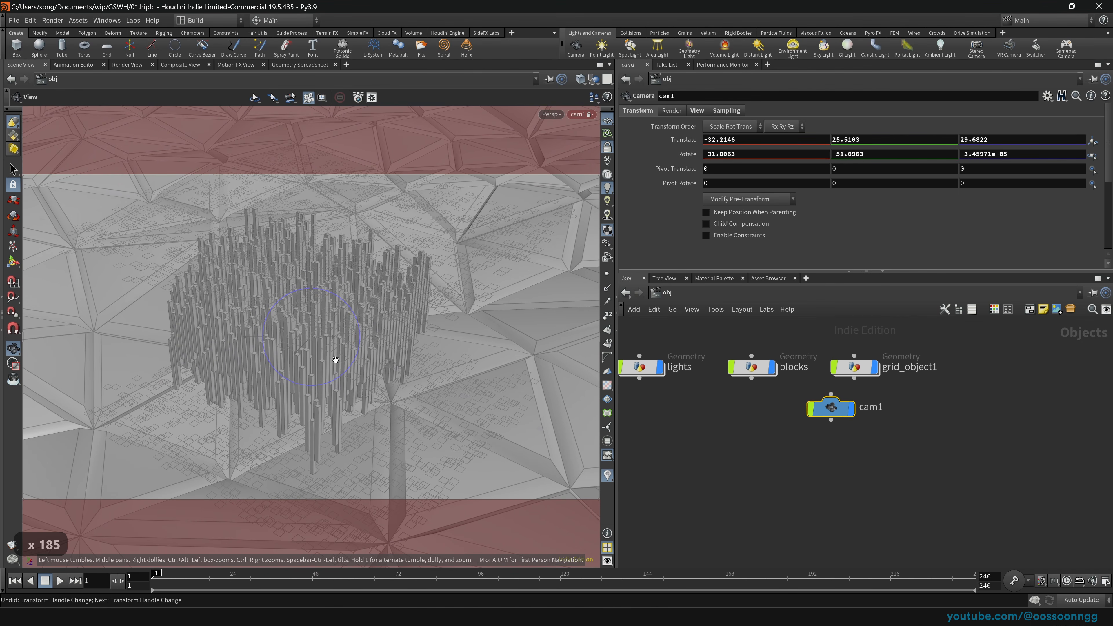
Step: Orbit cam1 around the block cluster to reframe it, then save the scene
drag(315, 356, 462, 329)
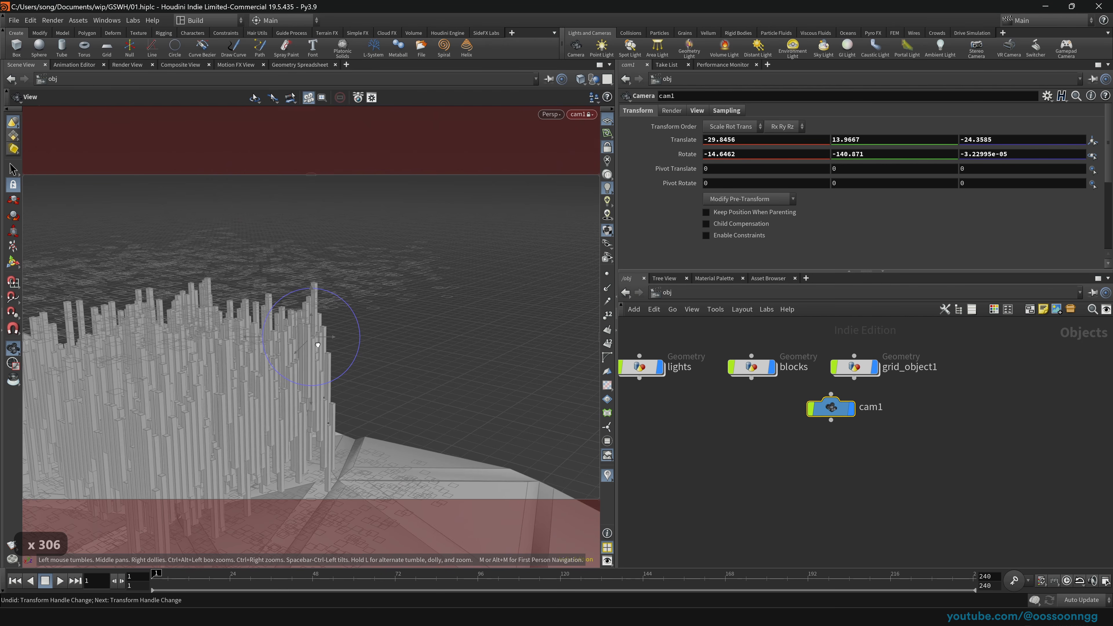
alt+drag(337, 300, 397, 330)
middle_drag(397, 330, 332, 346)
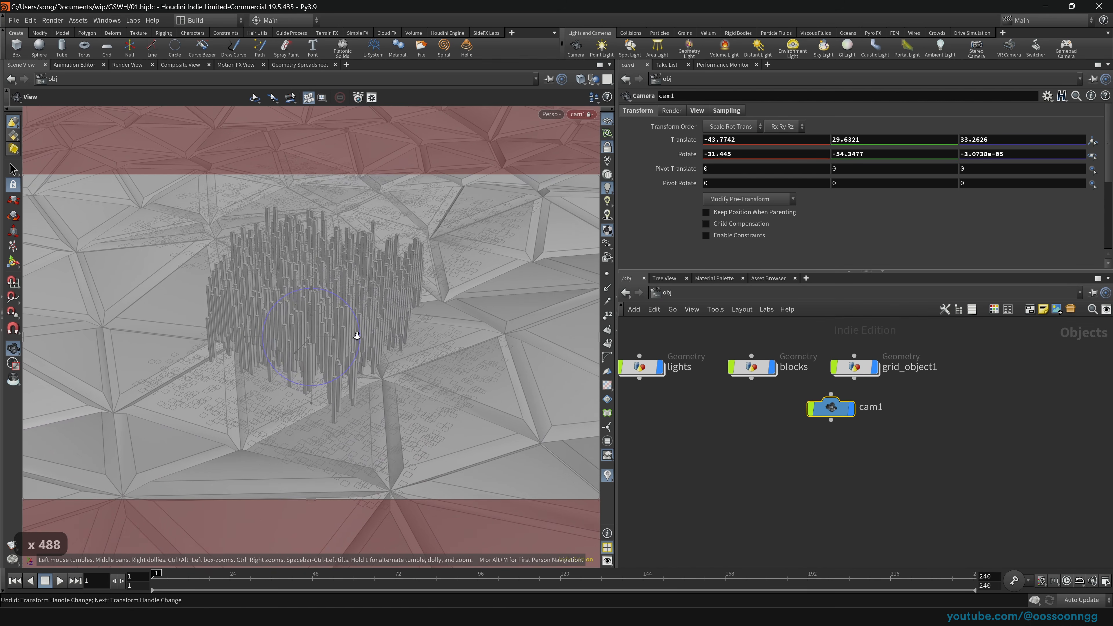
key(Return)
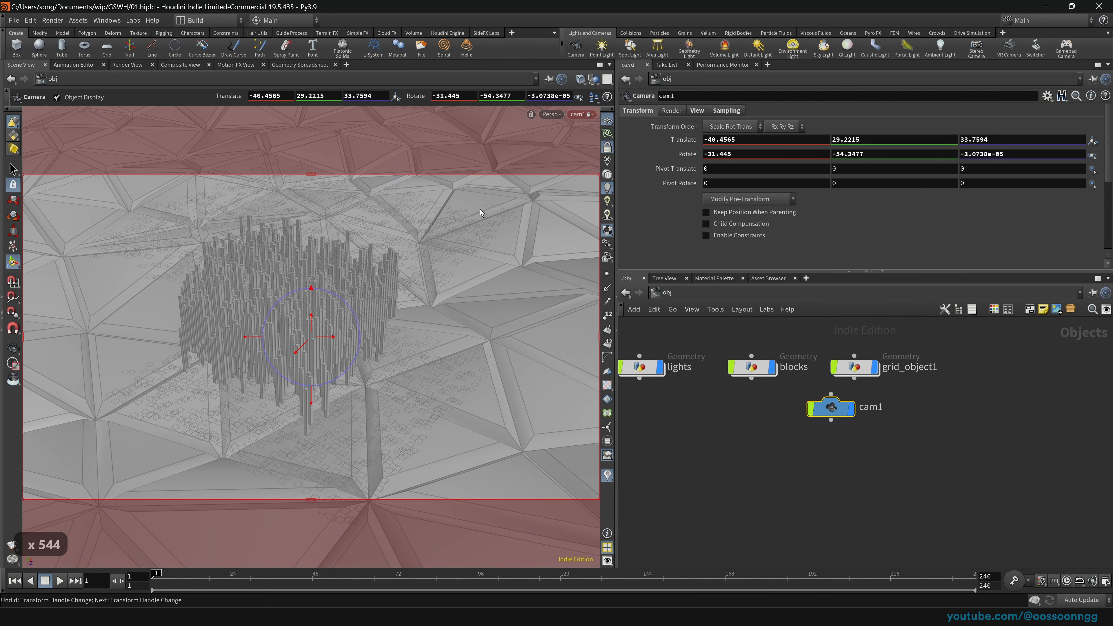
key(ctrl+s)
Step: Unlock the camera, orbit freely, then look through cam1 again with its handles shown
click(610, 150)
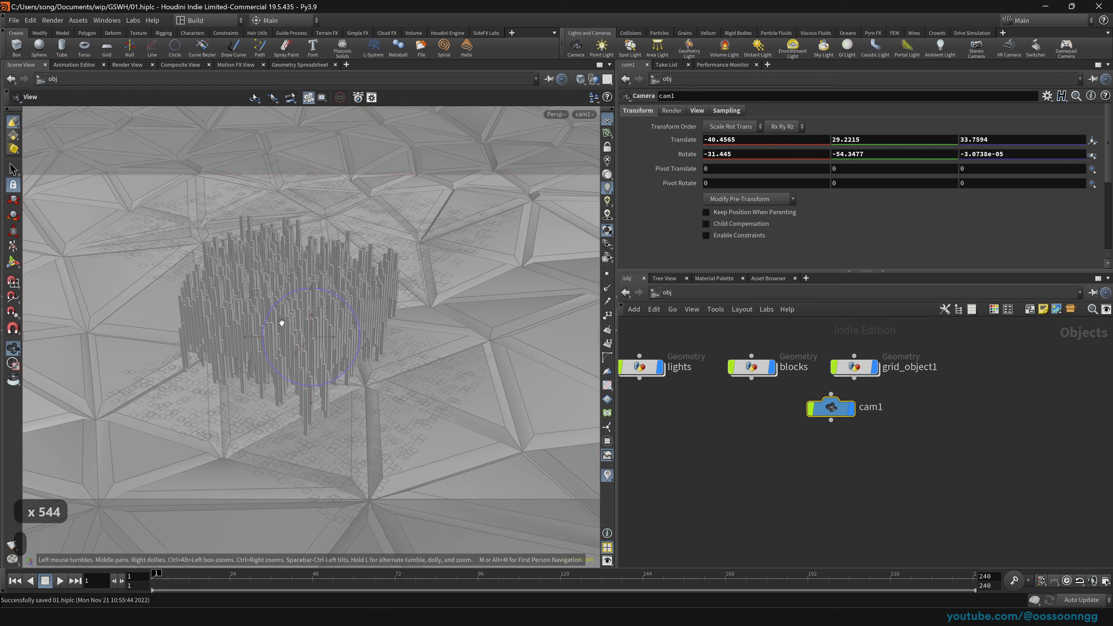
alt+drag(281, 322, 350, 282)
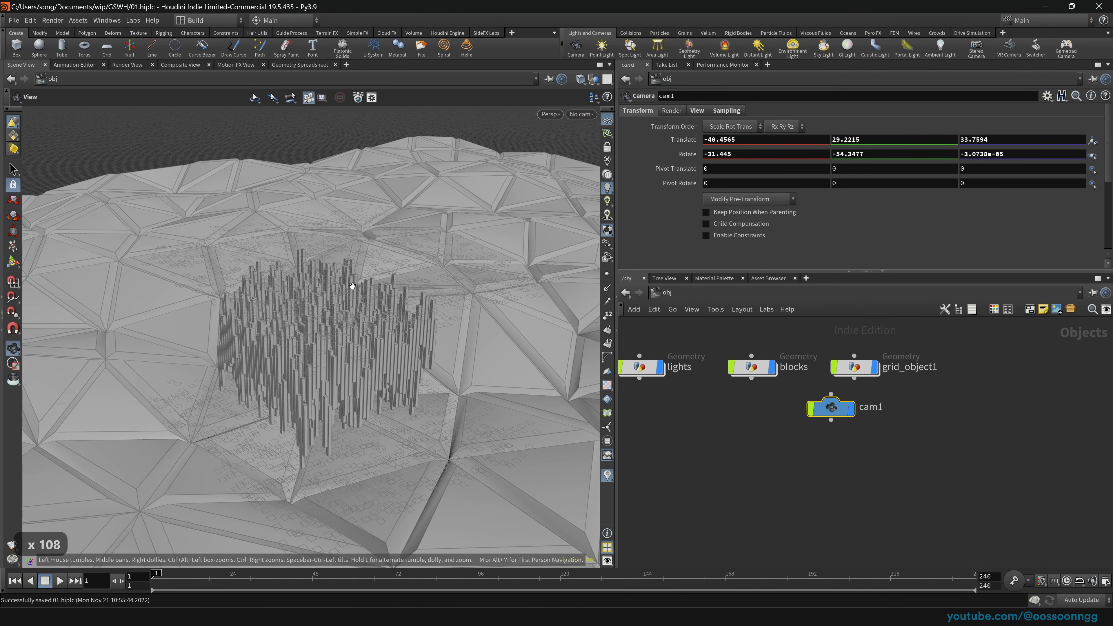
click(578, 114)
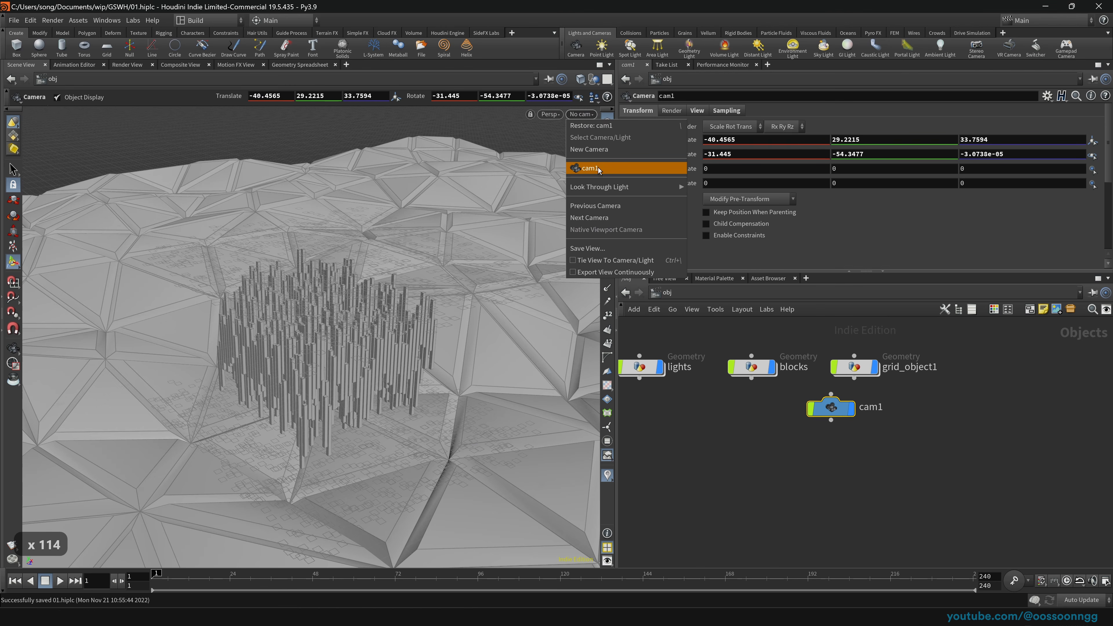
click(590, 168)
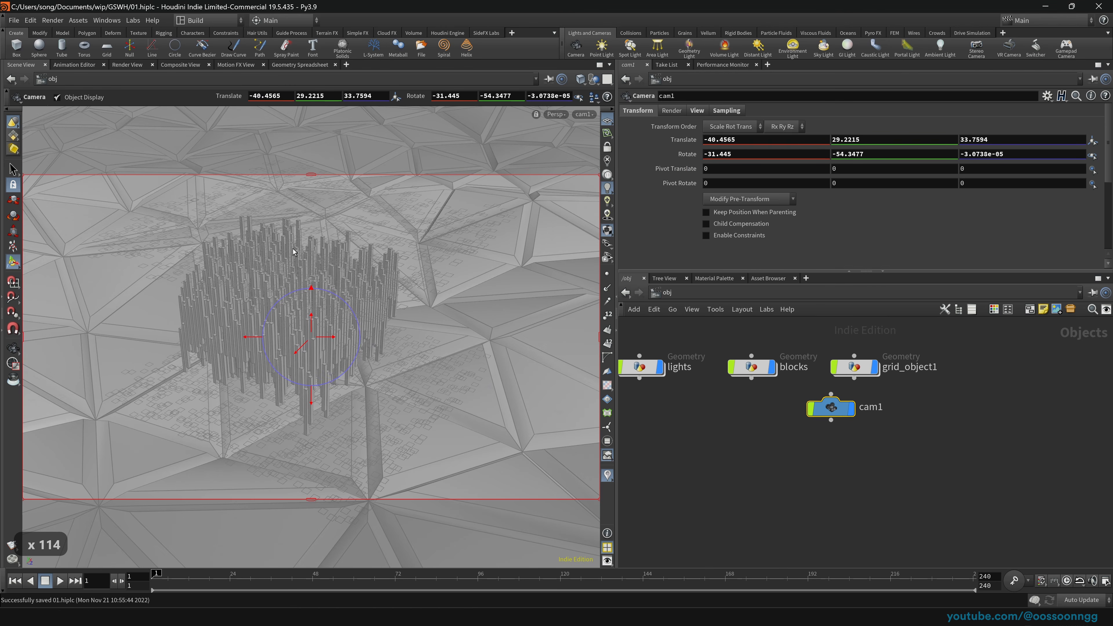
click(588, 116)
click(600, 168)
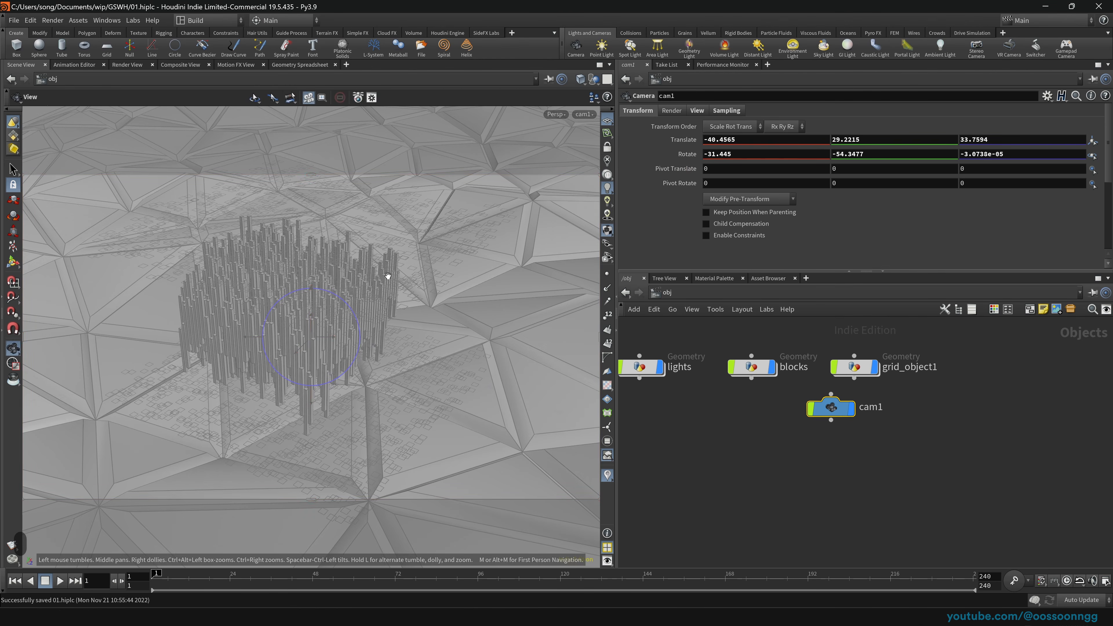
key(Return)
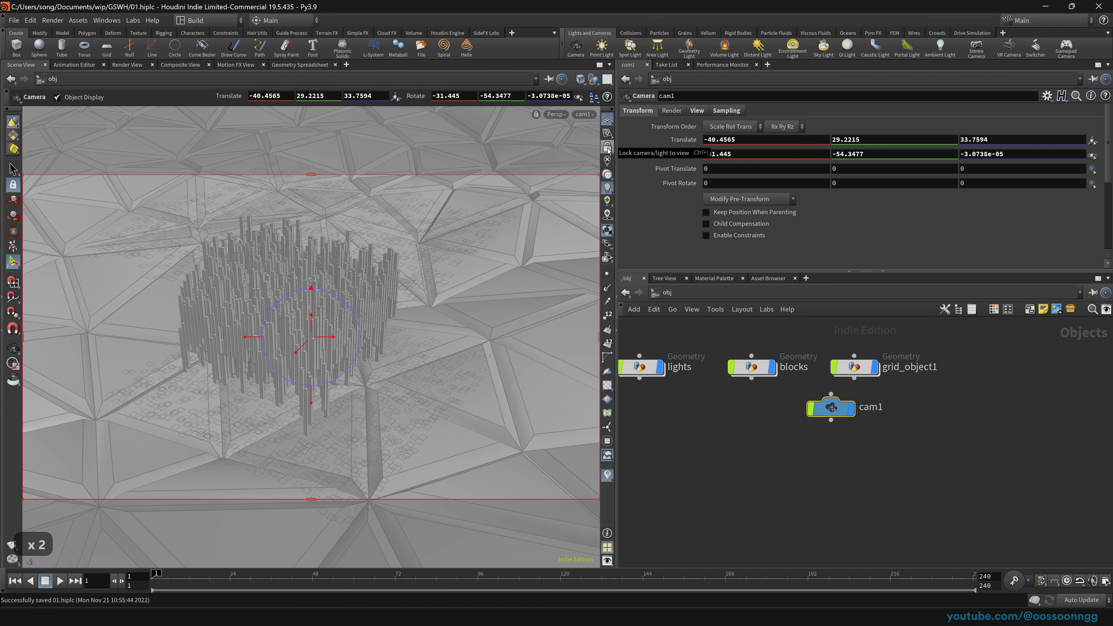
Step: Orbit off cam1 and move the cam1 node into the row beside grid_object1
key(space)
drag(251, 317, 373, 335)
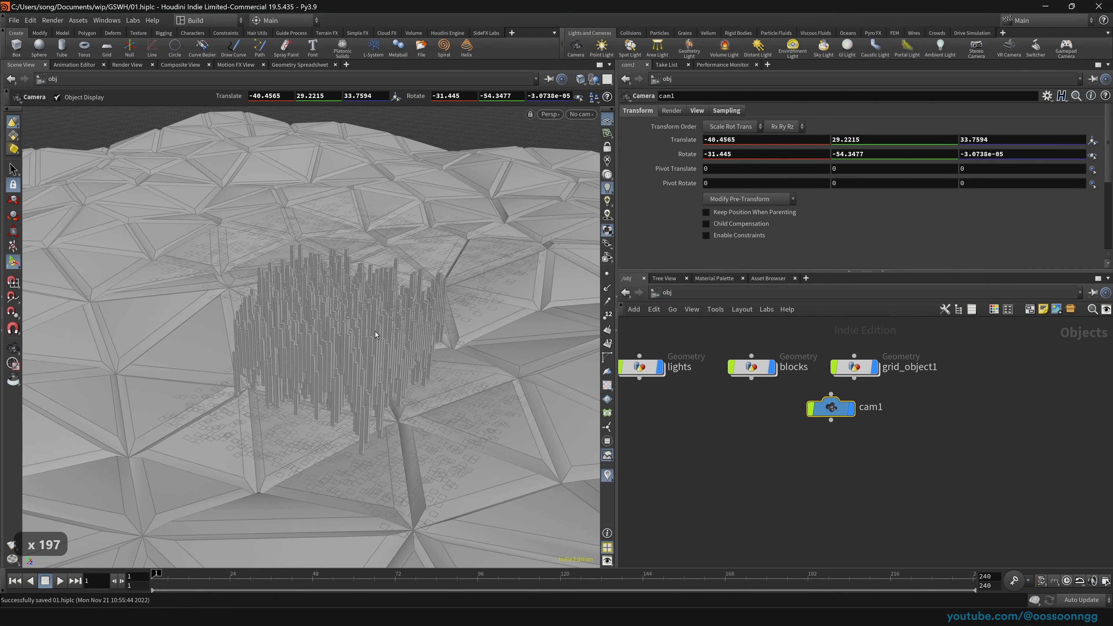
drag(830, 407, 1005, 368)
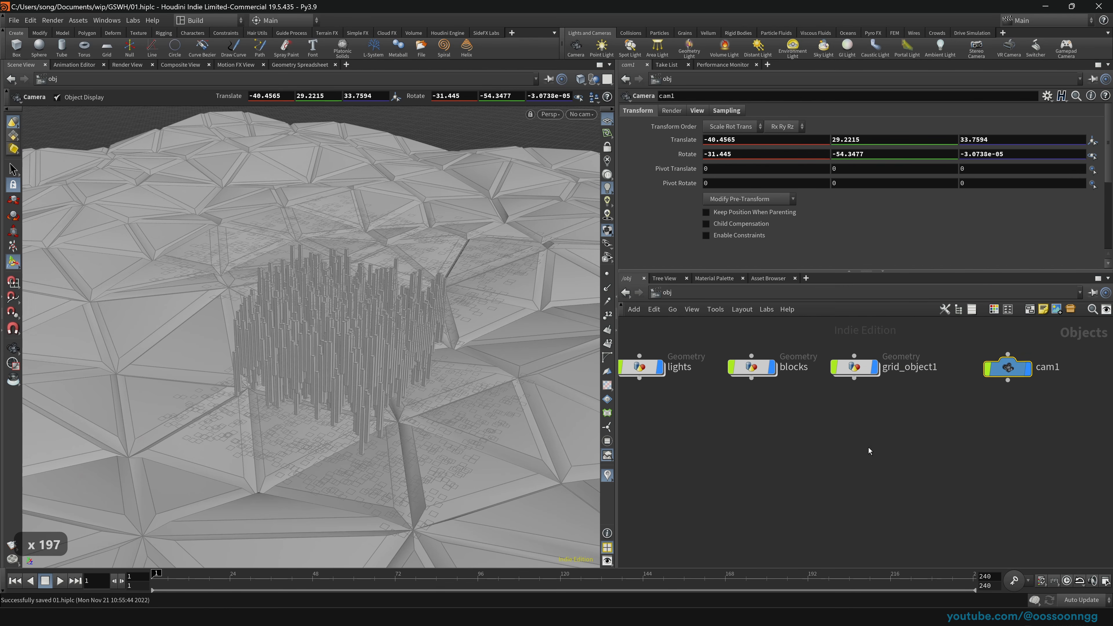
scroll(712, 439, down, 3)
middle_drag(756, 468, 810, 459)
scroll(810, 459, up, 2)
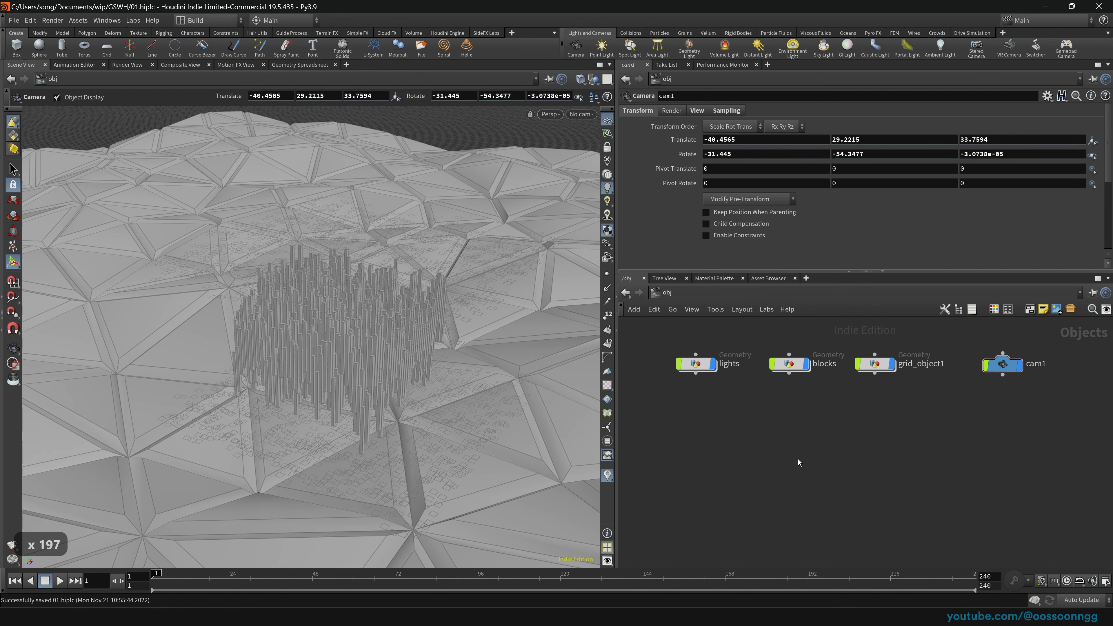
click(666, 294)
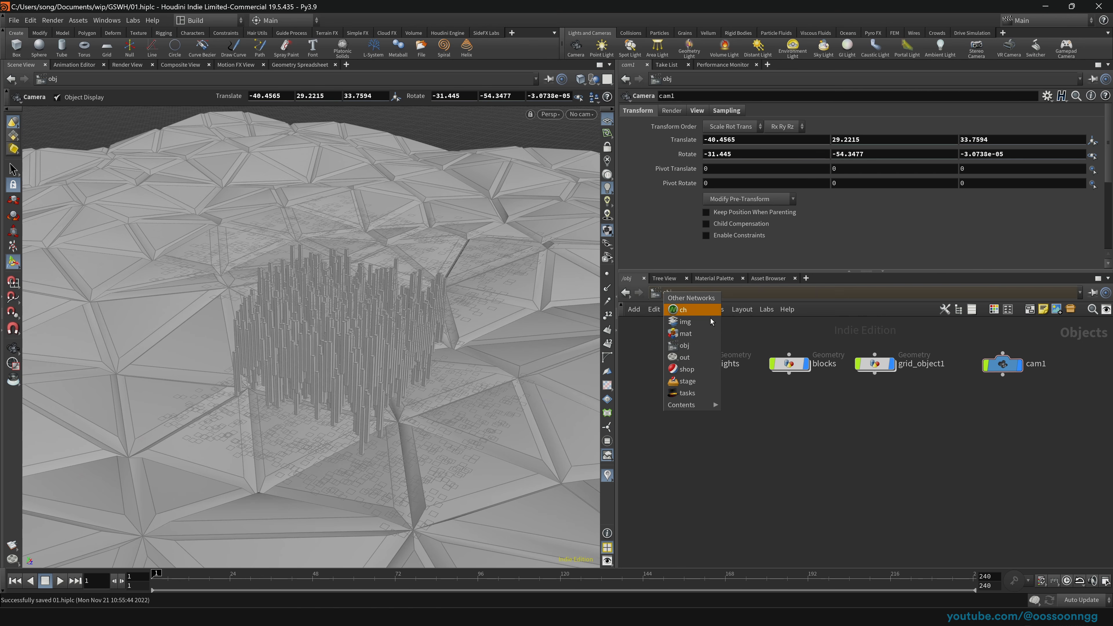
click(682, 381)
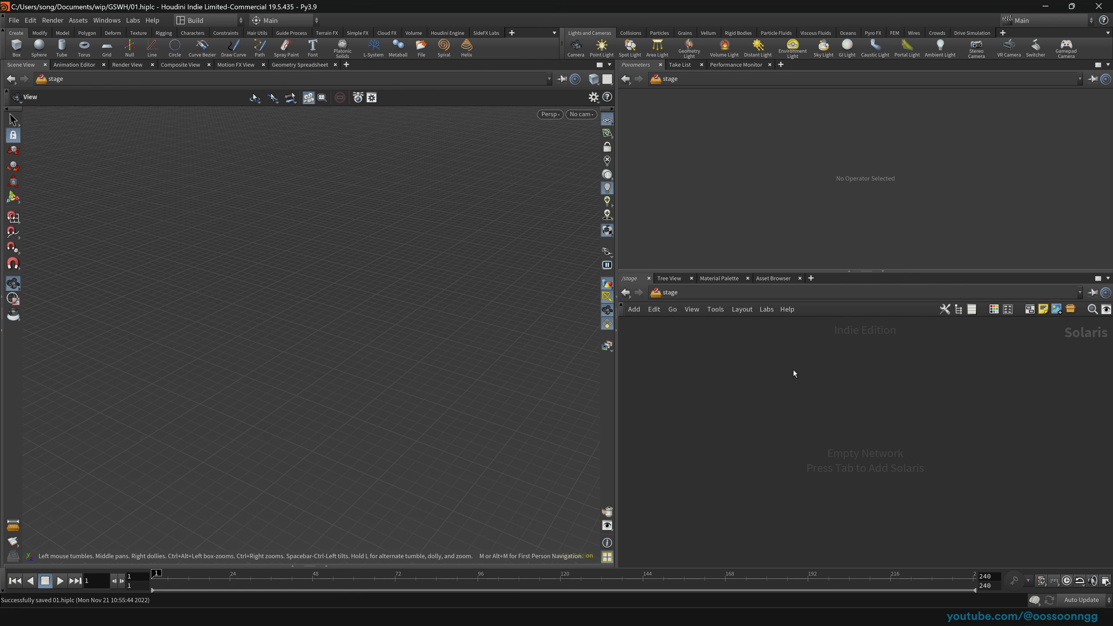
click(659, 292)
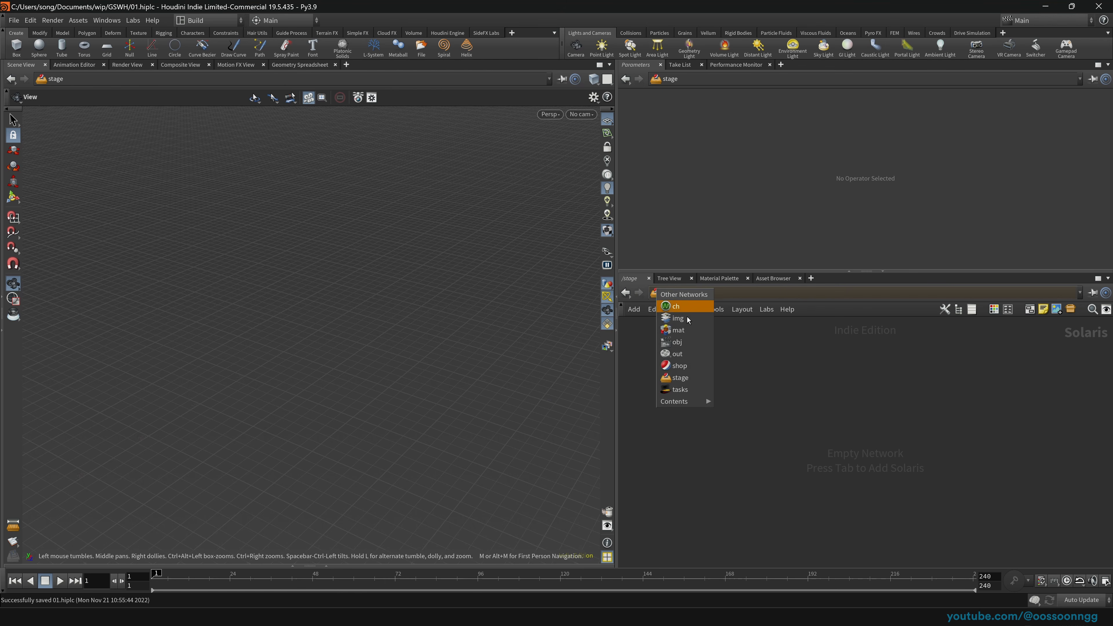
click(696, 346)
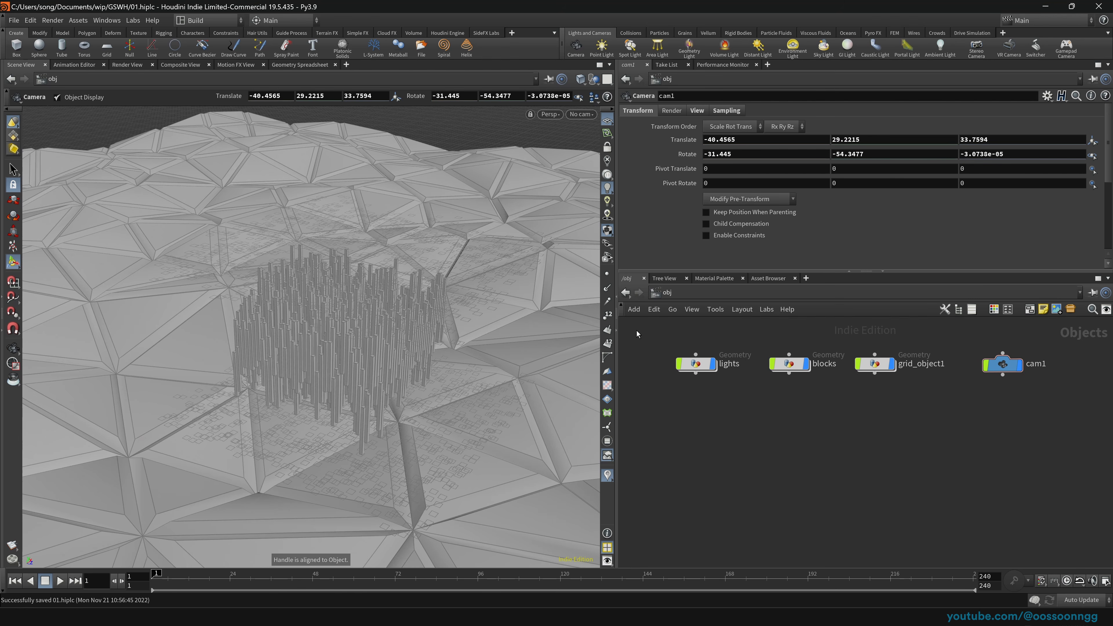
click(127, 66)
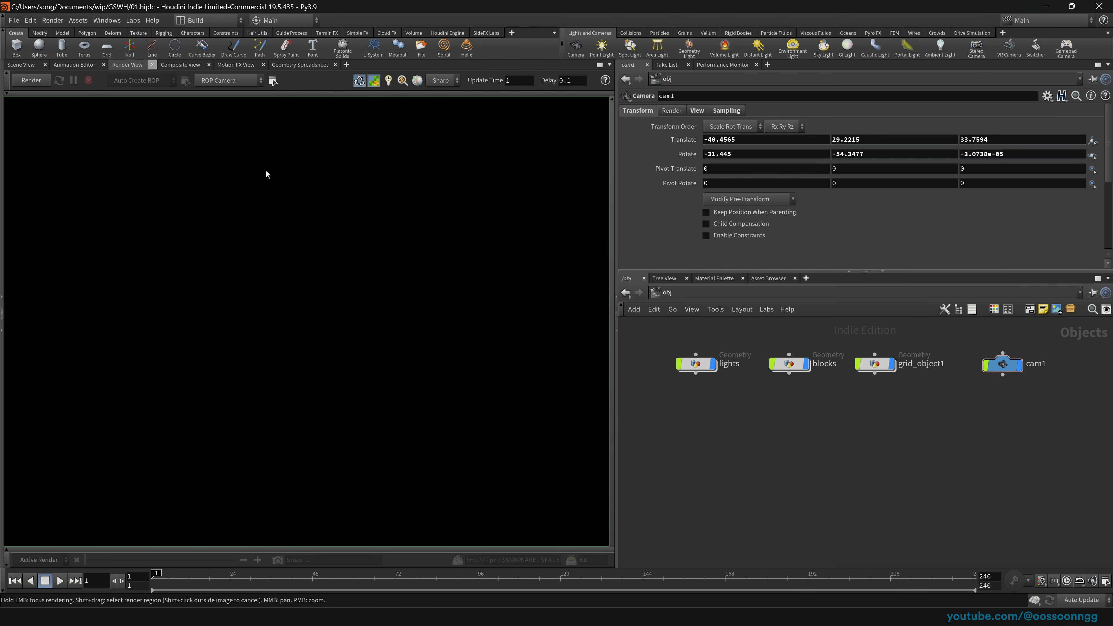
click(23, 84)
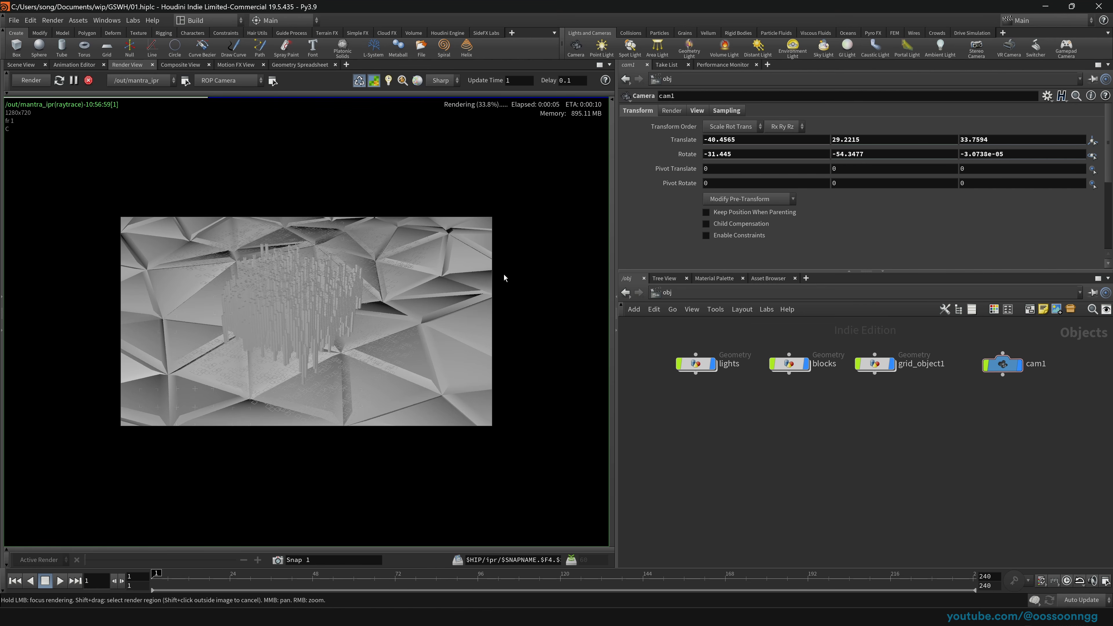
click(94, 84)
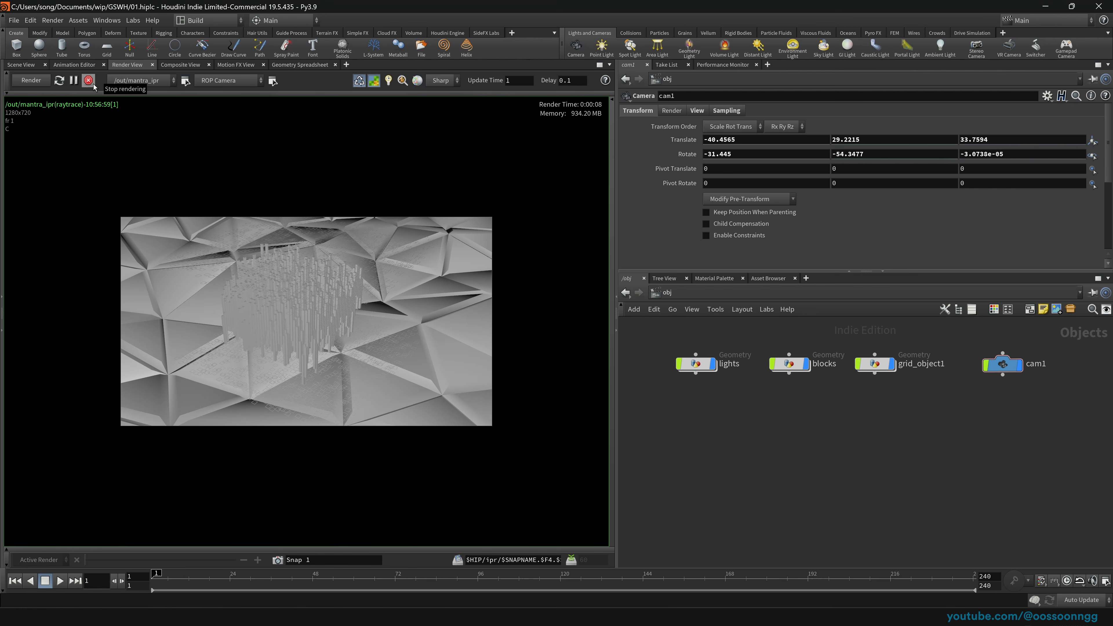
click(25, 66)
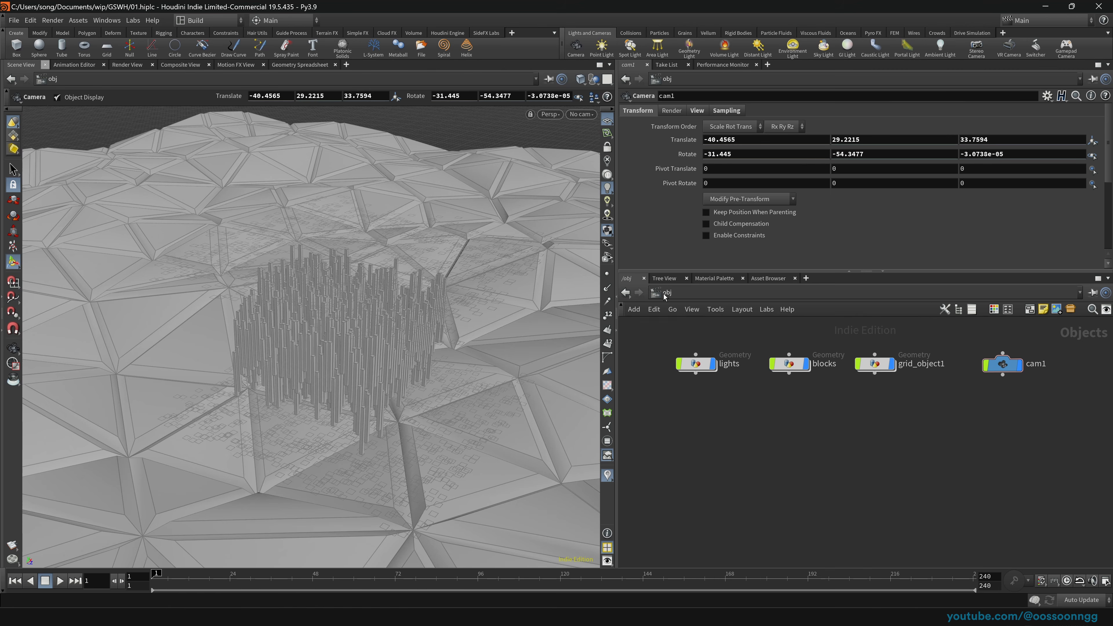
Step: In the Solaris stage, create a Scene Import (All) node and centre it in the network
click(663, 294)
click(703, 383)
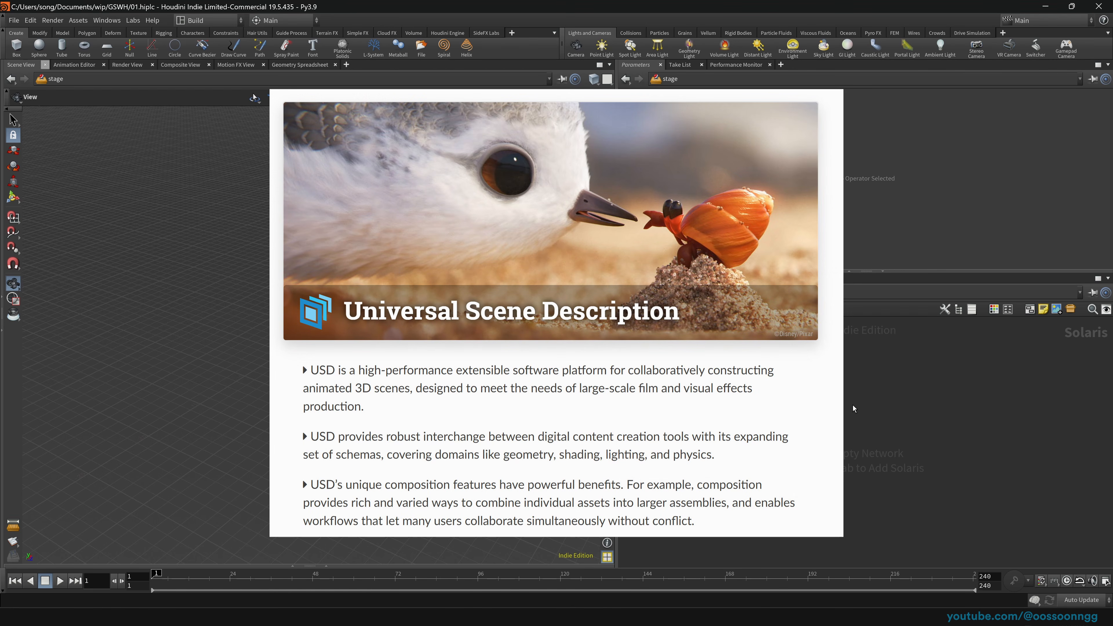
key(Tab)
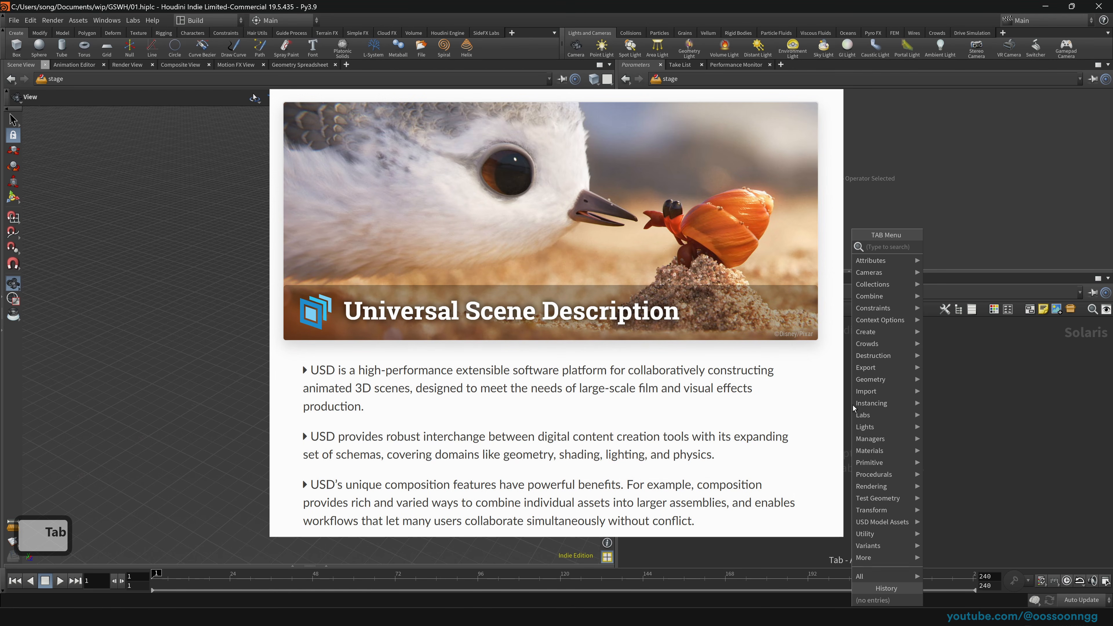
text(g)
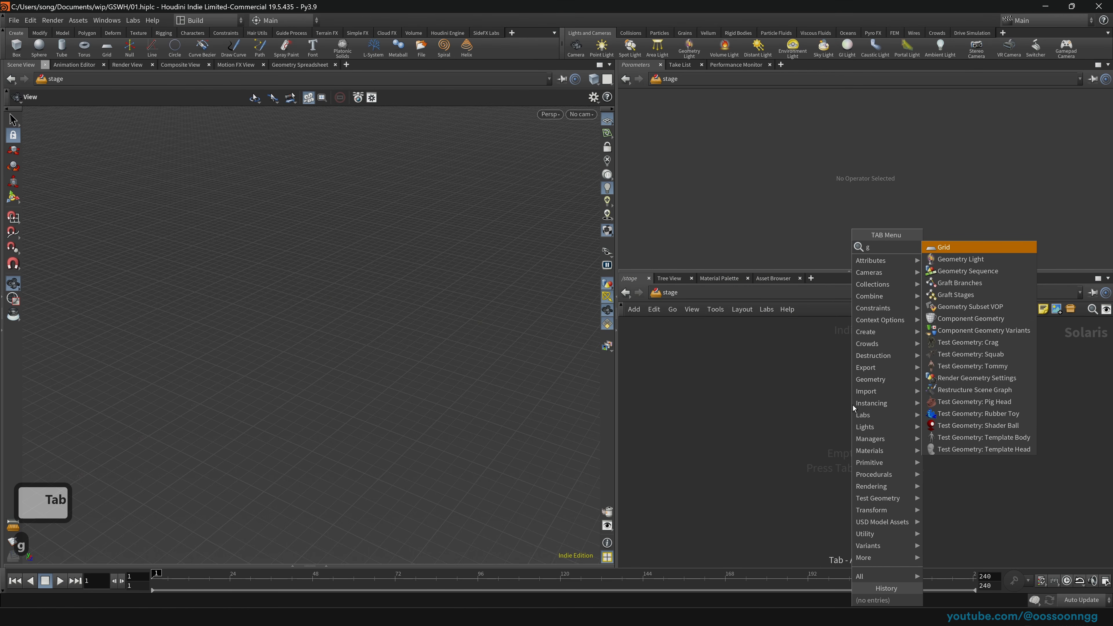
key(BackSpace)
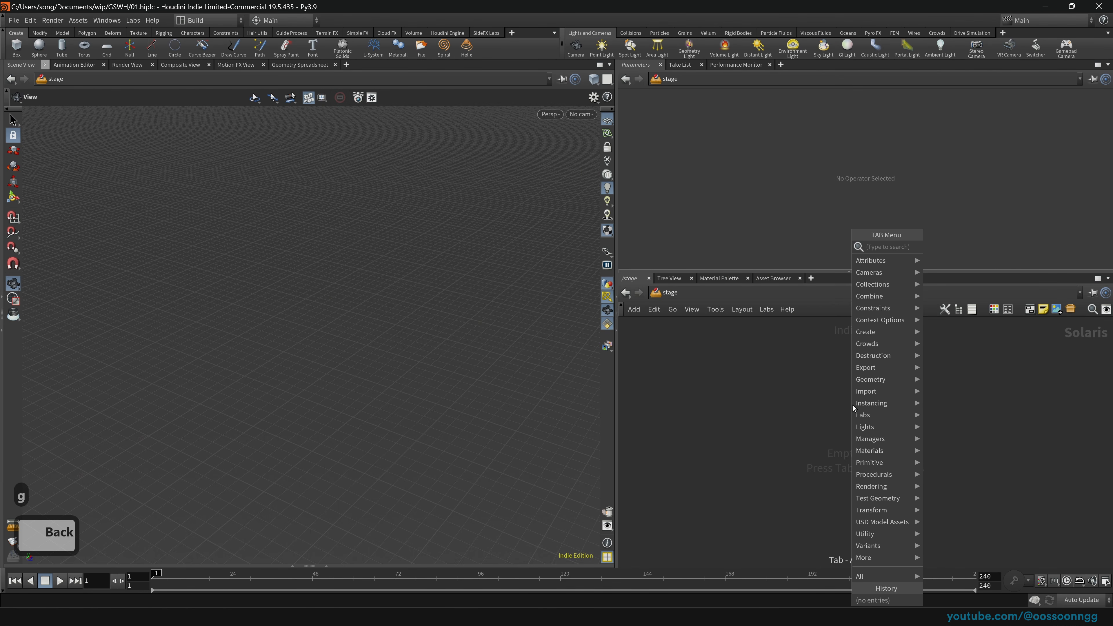
text(impo)
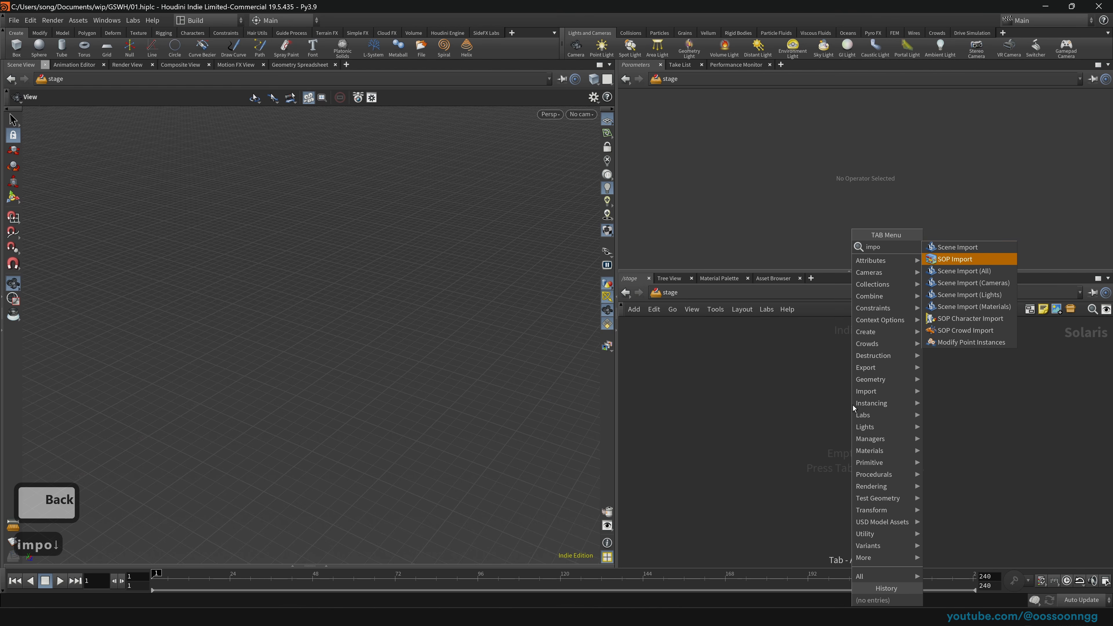
key(Down)
key(Return)
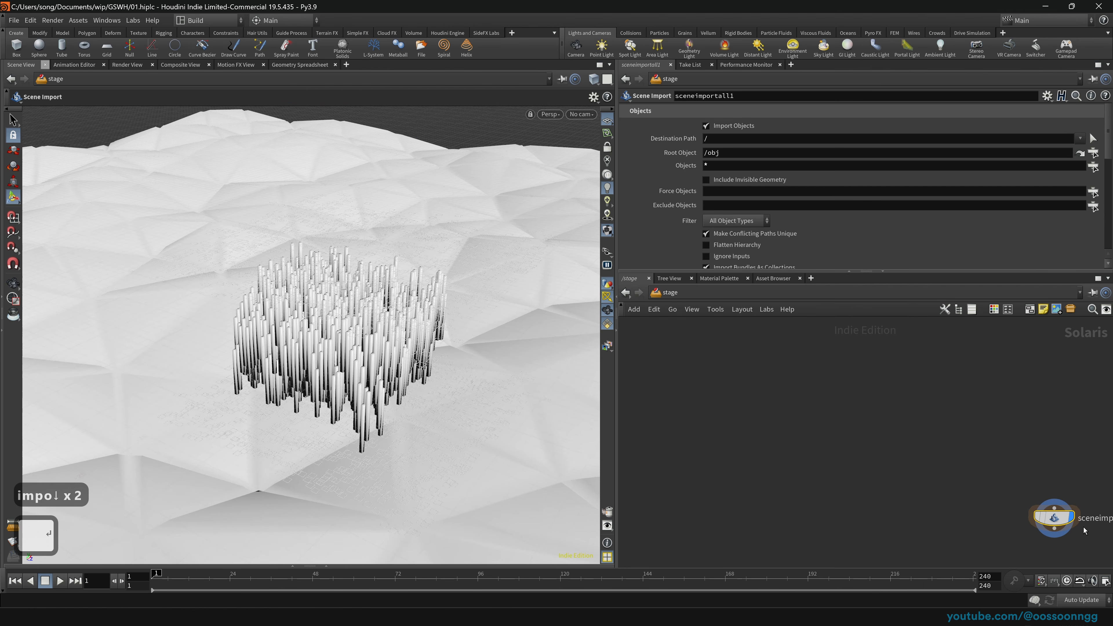
drag(1055, 519, 806, 396)
Step: Orbit low over the terrain, look through cam1, and switch back to /obj
key(space)
drag(382, 316, 370, 340)
drag(744, 369, 893, 447)
click(578, 116)
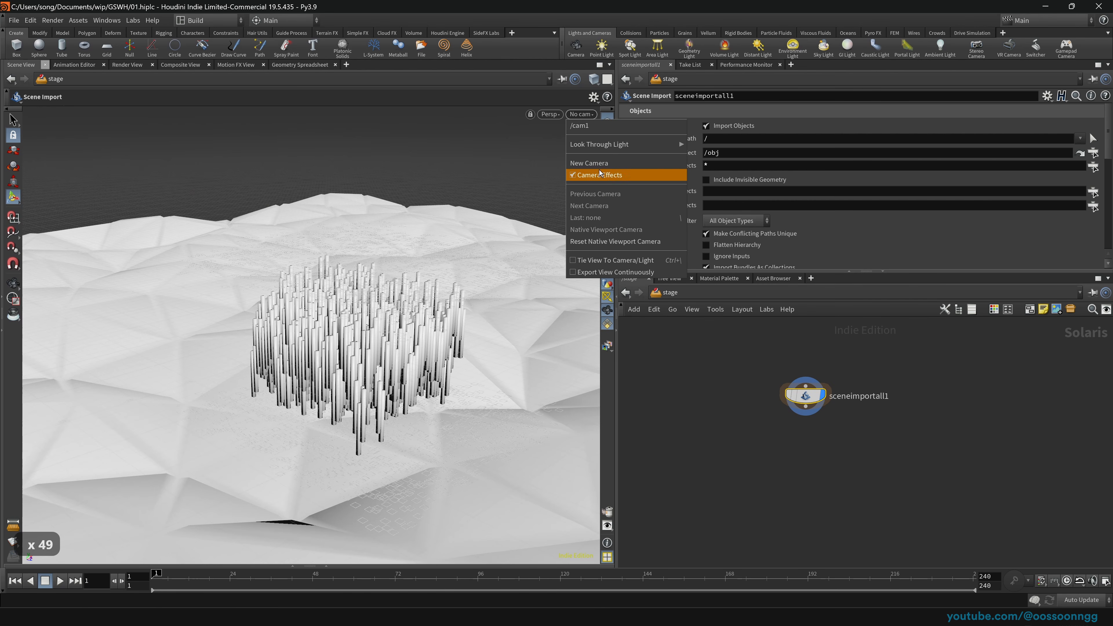
click(616, 130)
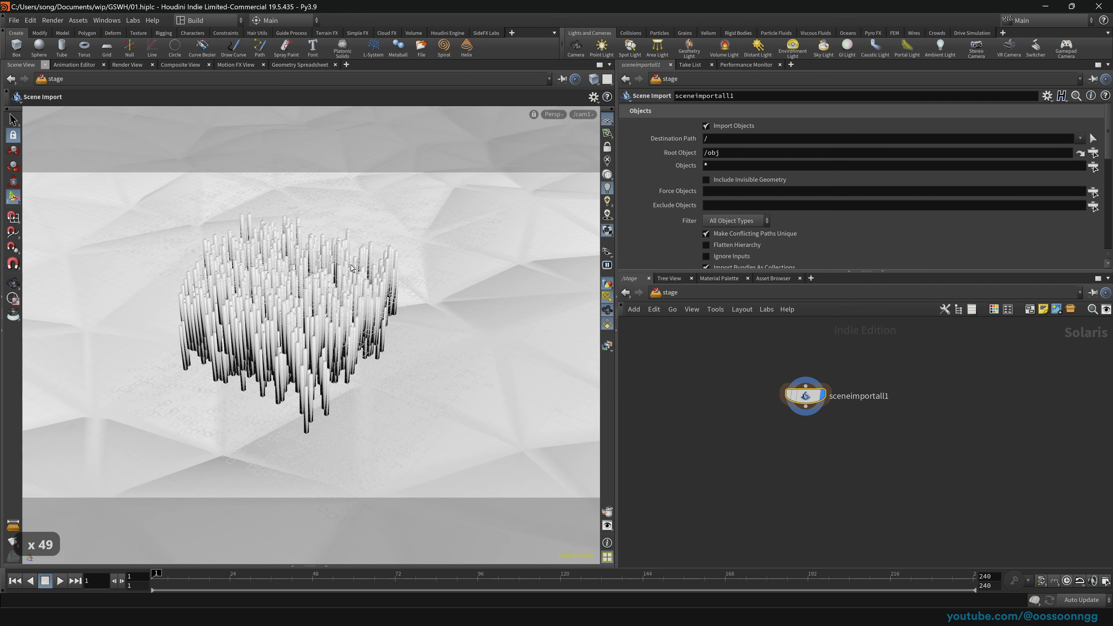
click(703, 296)
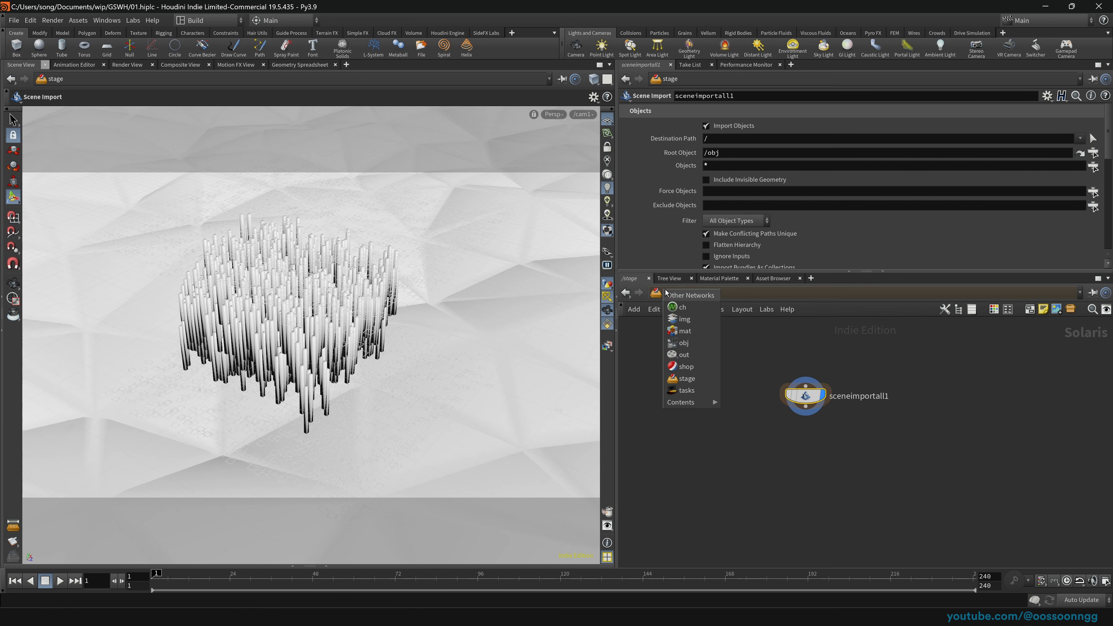
click(698, 346)
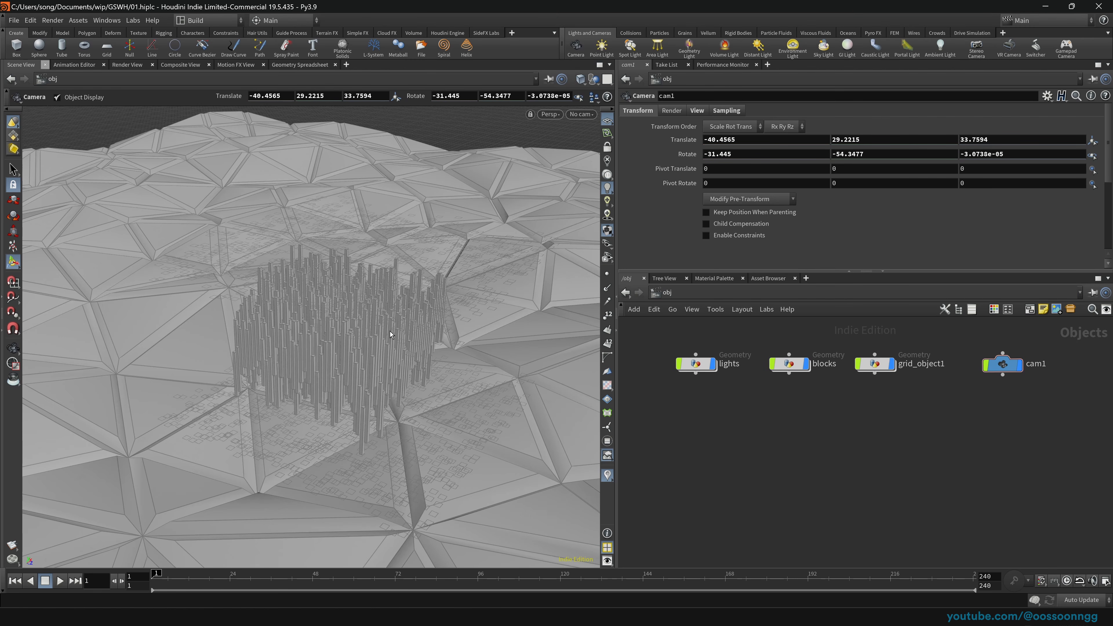
Step: Save, create envlight1 with HDRIHaven_lenong_1_2k.rat from $HFS/houdini/pic/hdri/, and view the lit scene
key(ctrl+s)
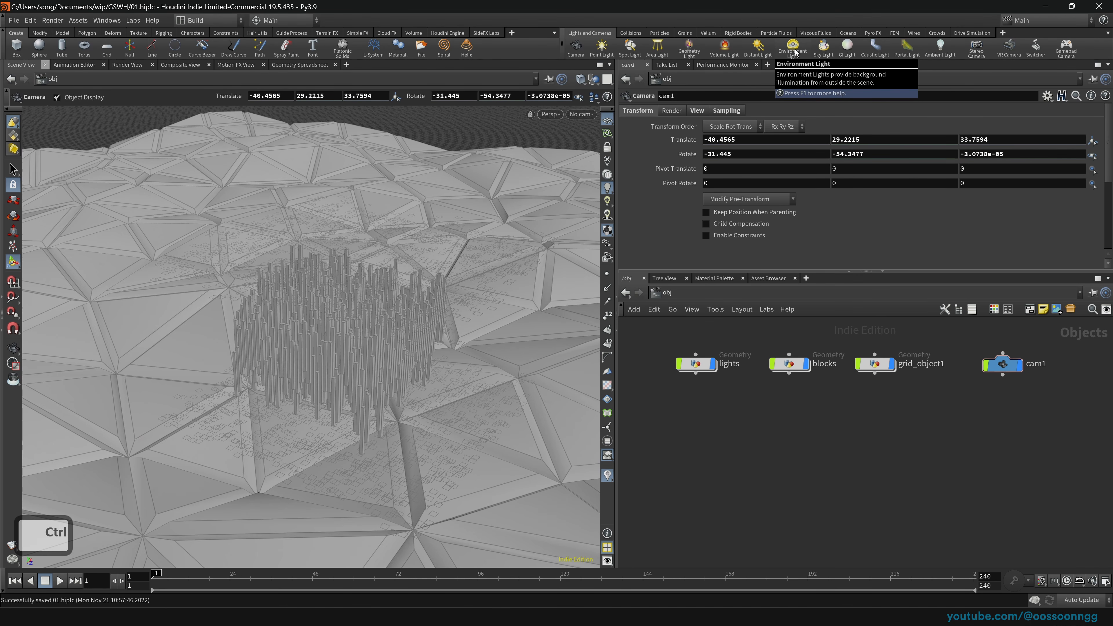
ctrl+click(794, 51)
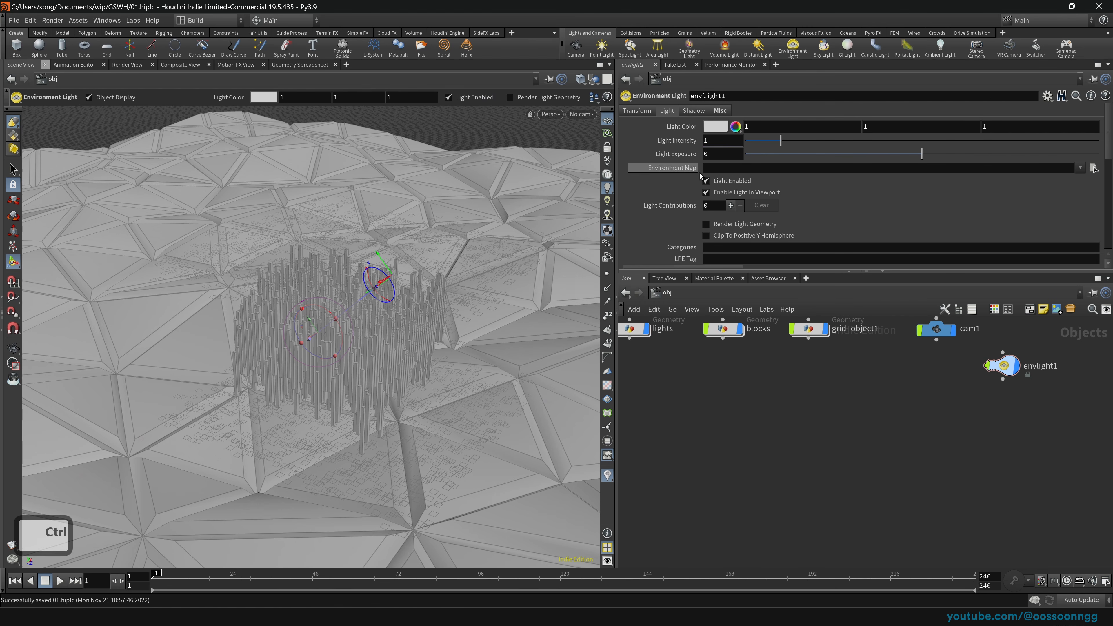
click(1093, 168)
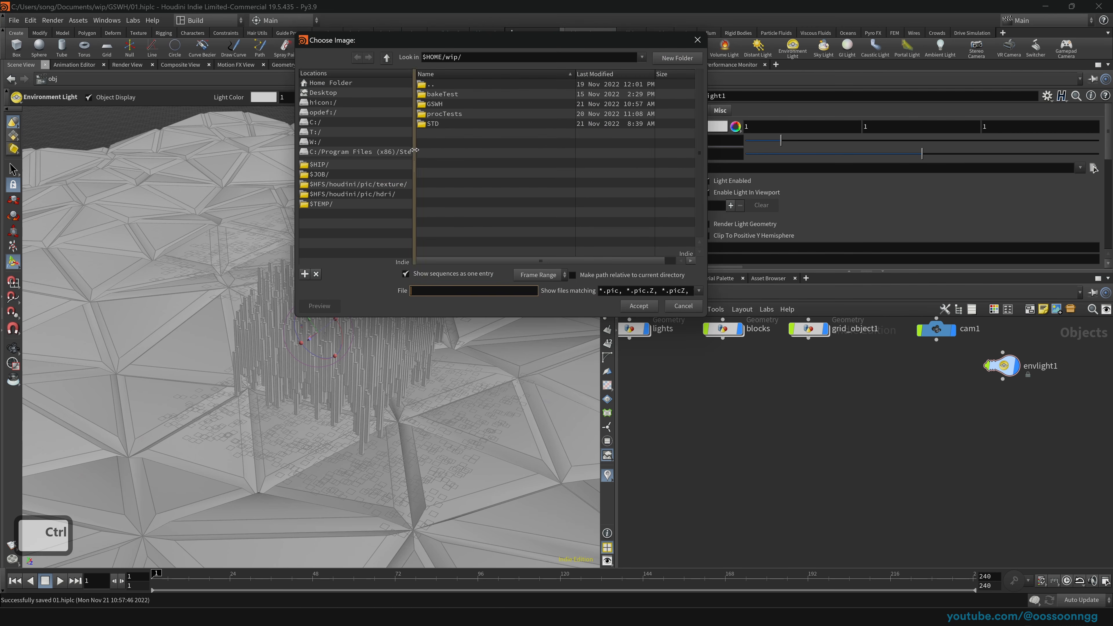
click(342, 194)
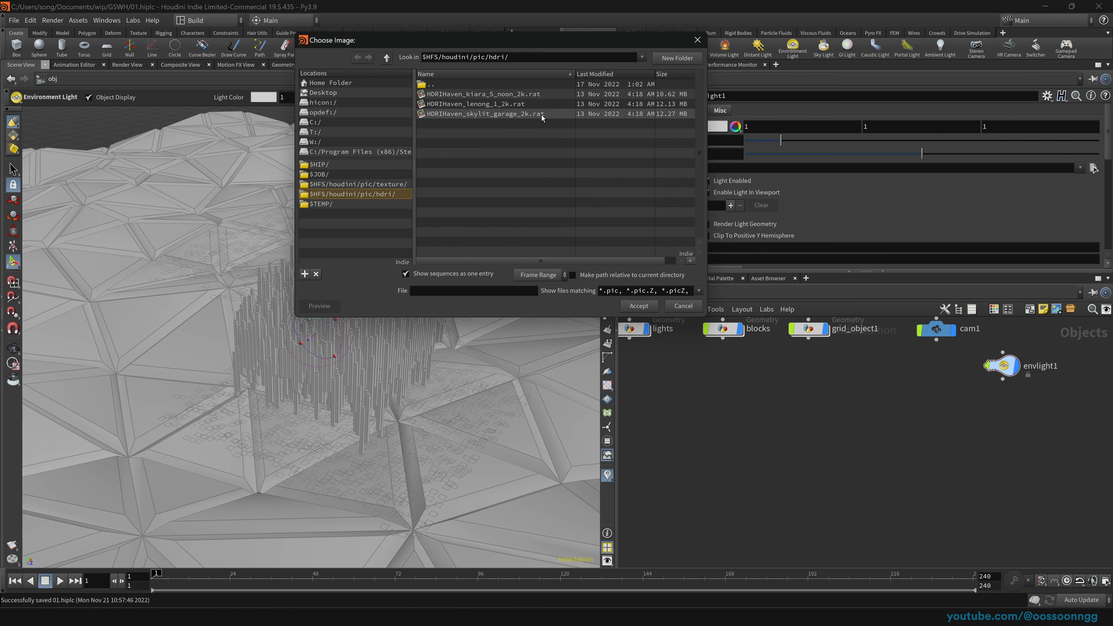
click(528, 105)
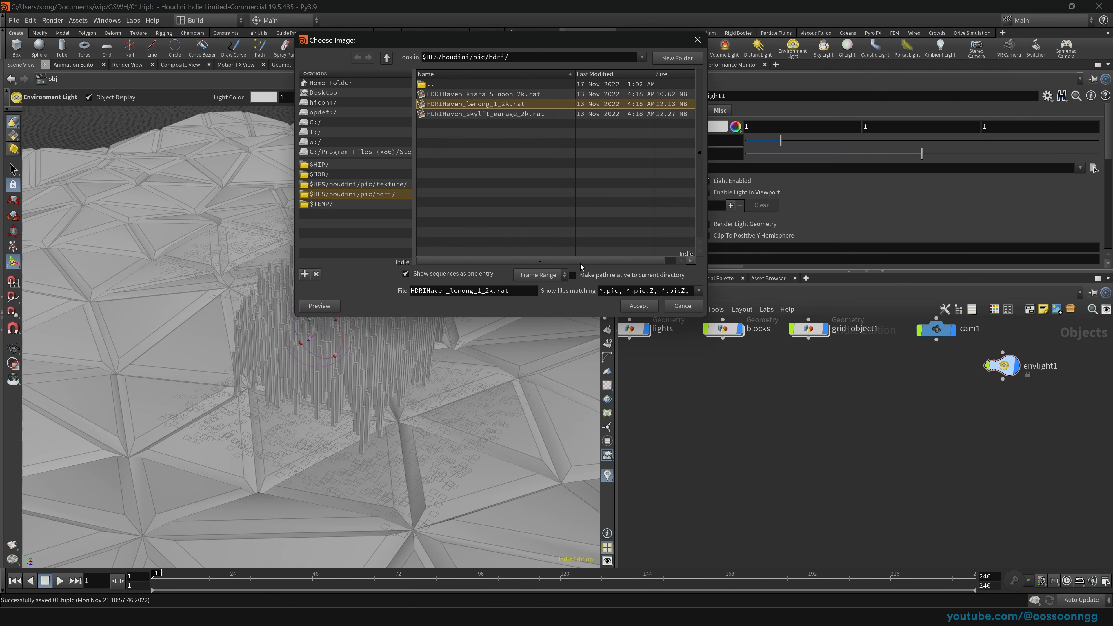
click(640, 307)
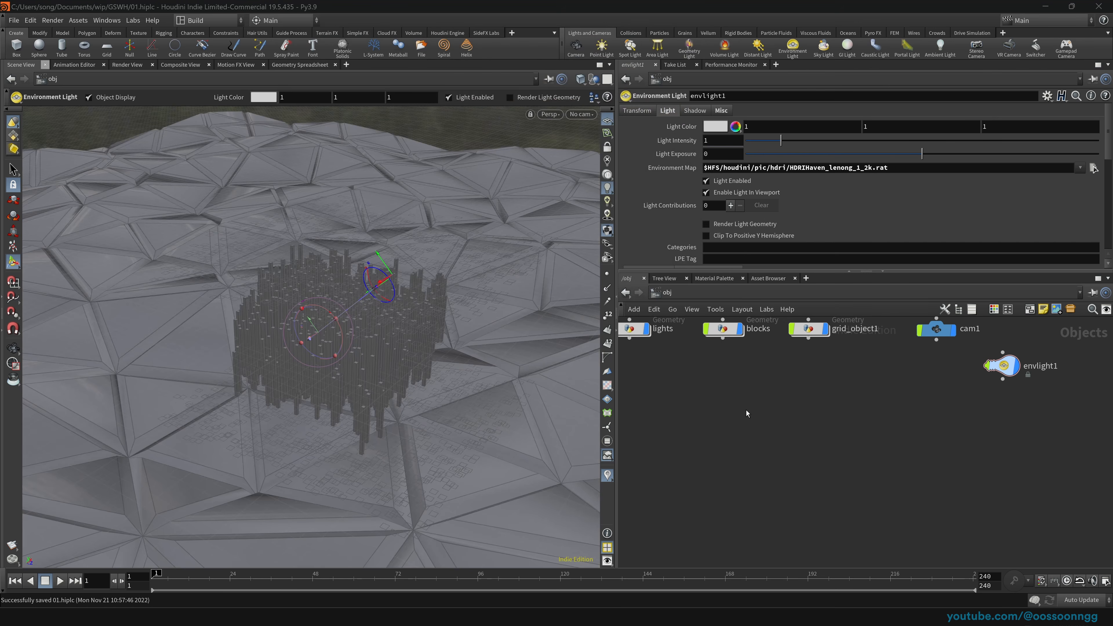
click(607, 201)
drag(365, 335, 348, 273)
Step: View the block city in the Solaris stage, select the scene import node, and save
click(664, 294)
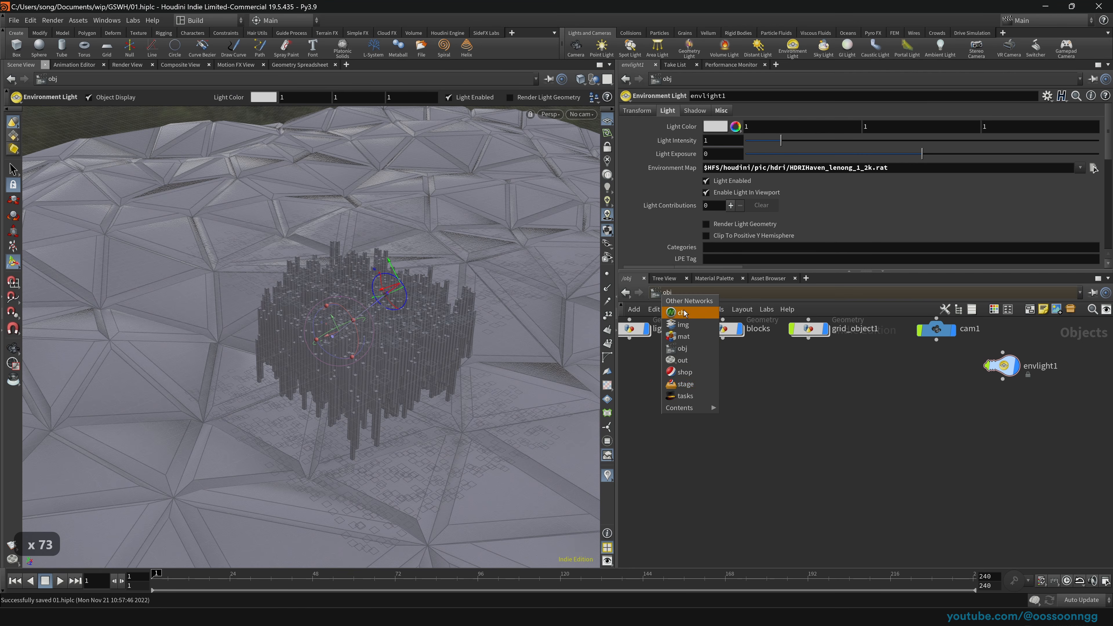
click(685, 384)
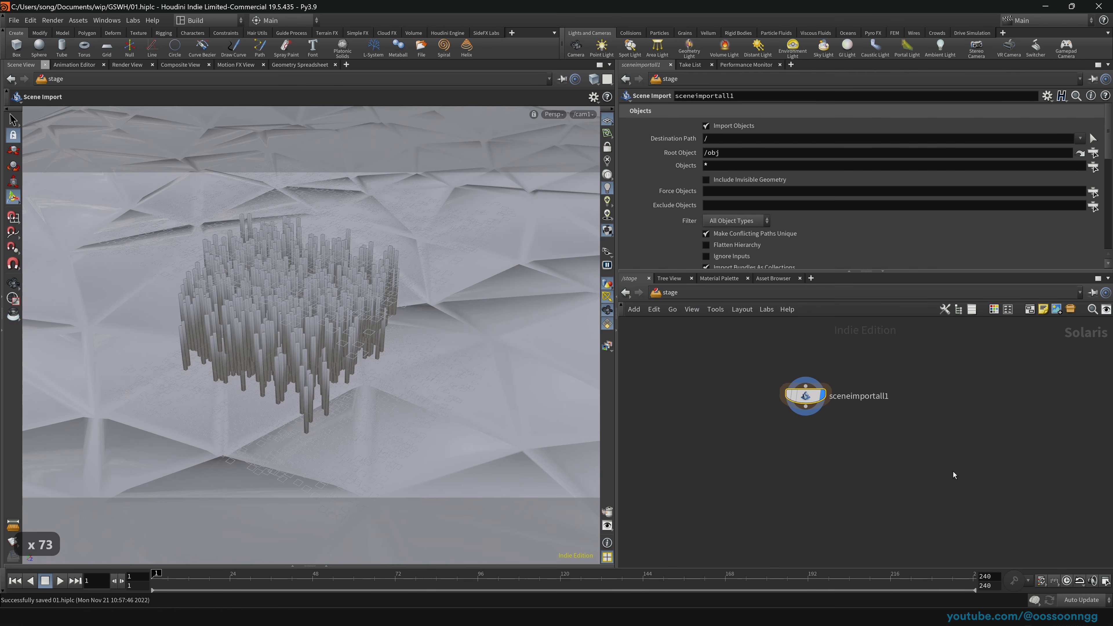
drag(361, 344, 531, 325)
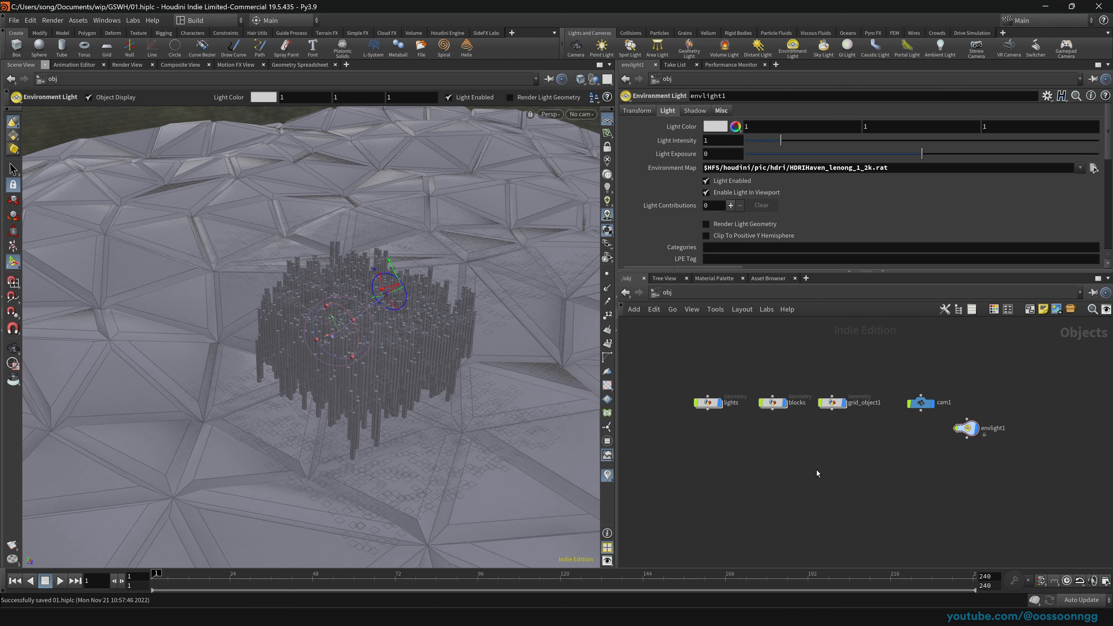
click(663, 294)
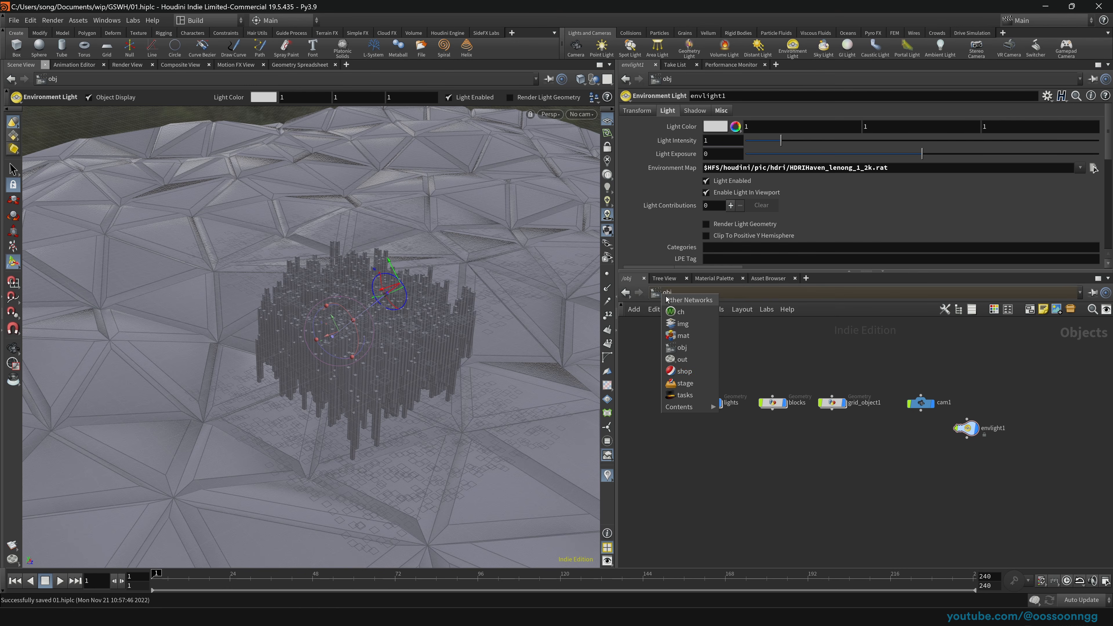
click(686, 376)
drag(709, 347, 957, 489)
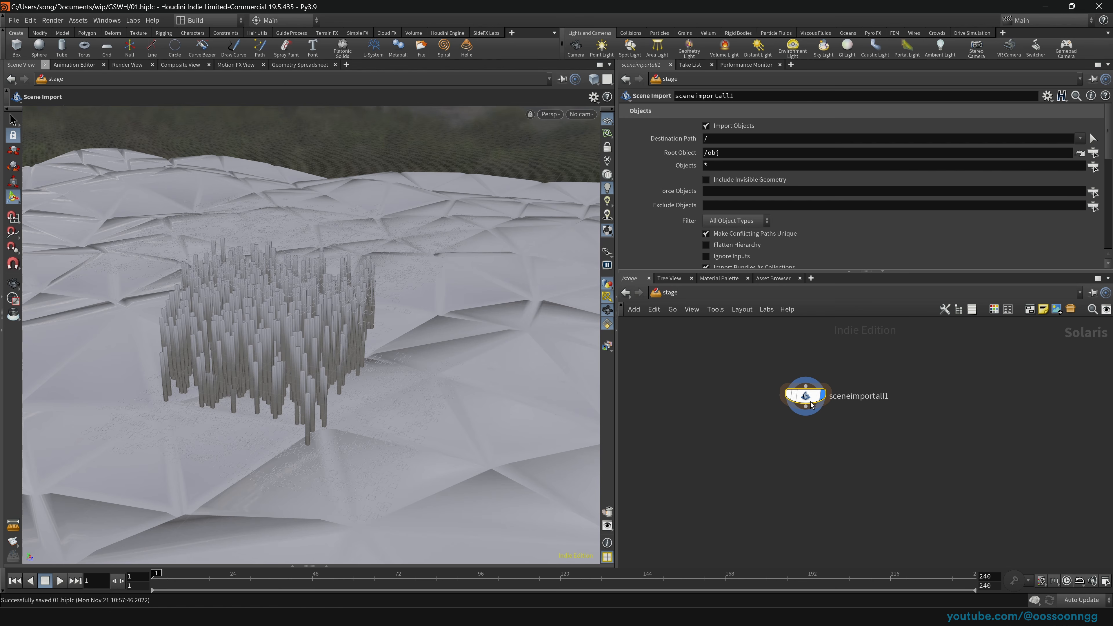
key(ctrl+s)
Step: Box-select the five object nodes in /obj, then reselect sceneimportall1 in the stage
click(668, 292)
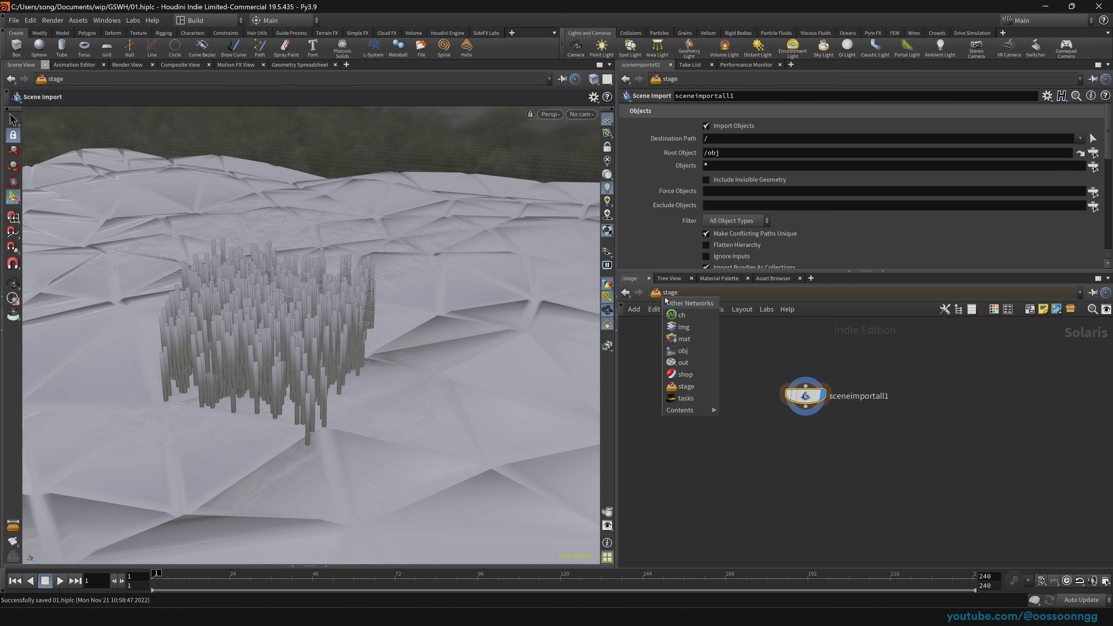
click(705, 350)
drag(697, 348, 994, 458)
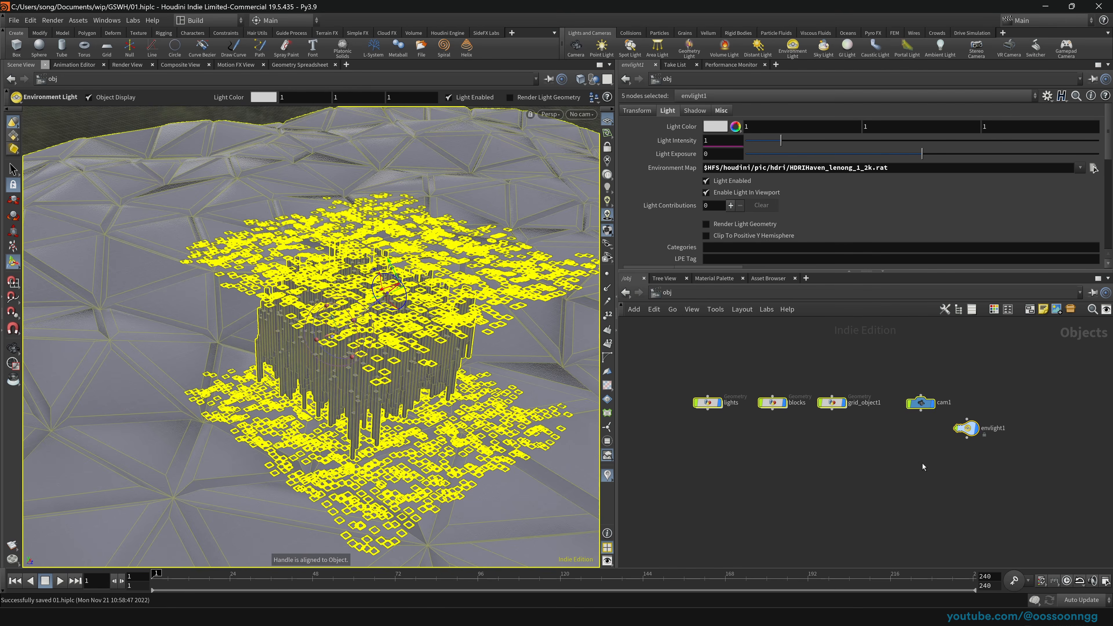
click(922, 464)
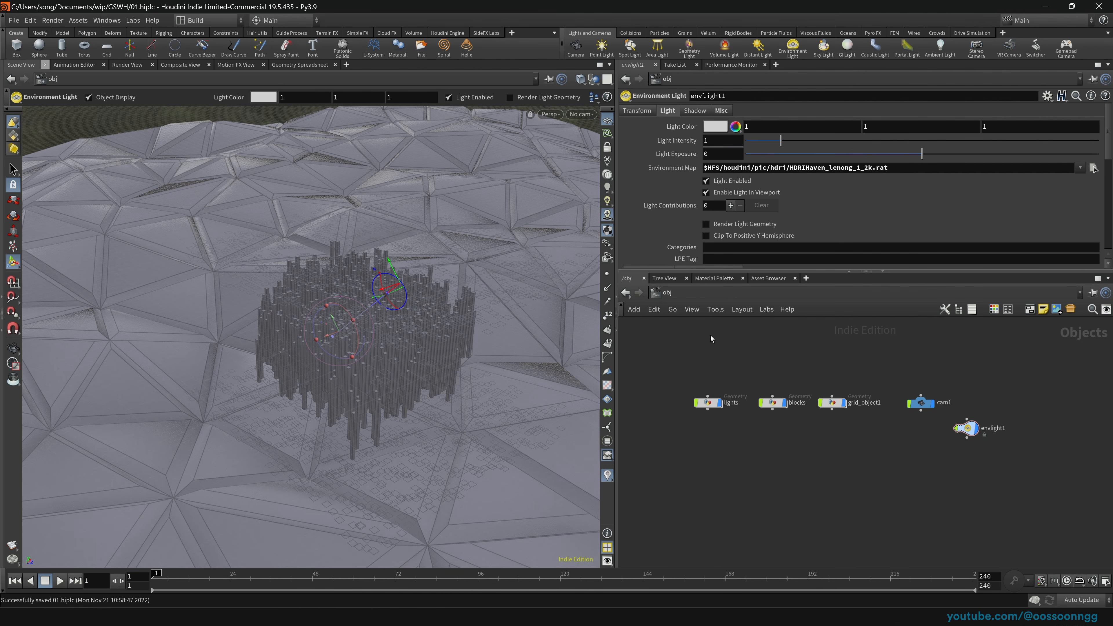
click(667, 291)
click(689, 393)
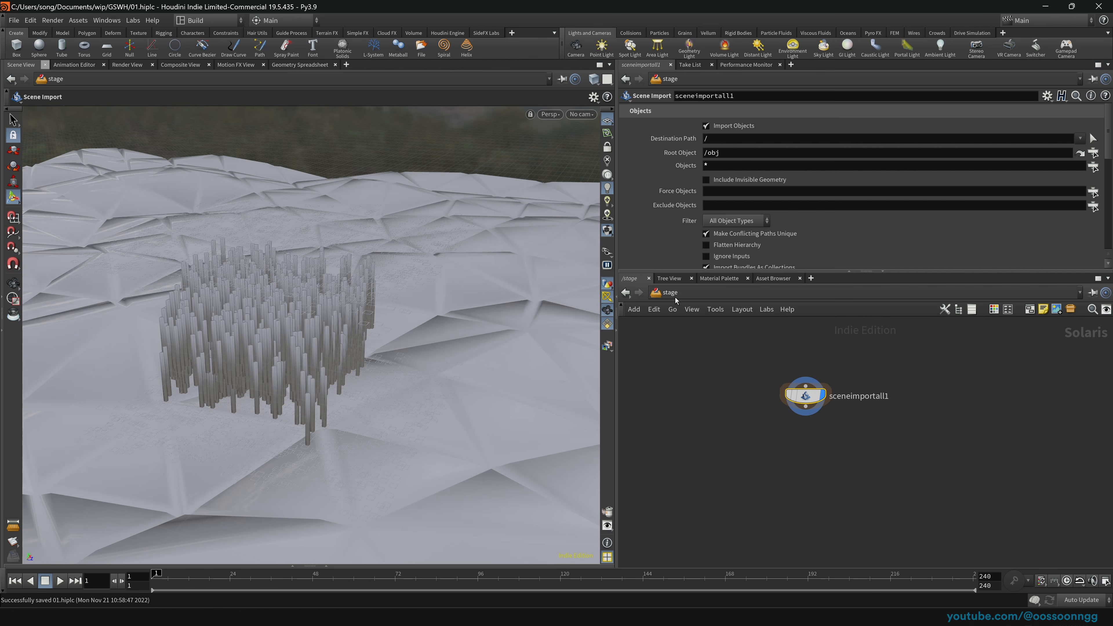
drag(702, 348, 919, 489)
drag(729, 378, 912, 441)
Step: In /obj, select cam1 and envlight1 together, then the lights object
click(669, 292)
click(707, 350)
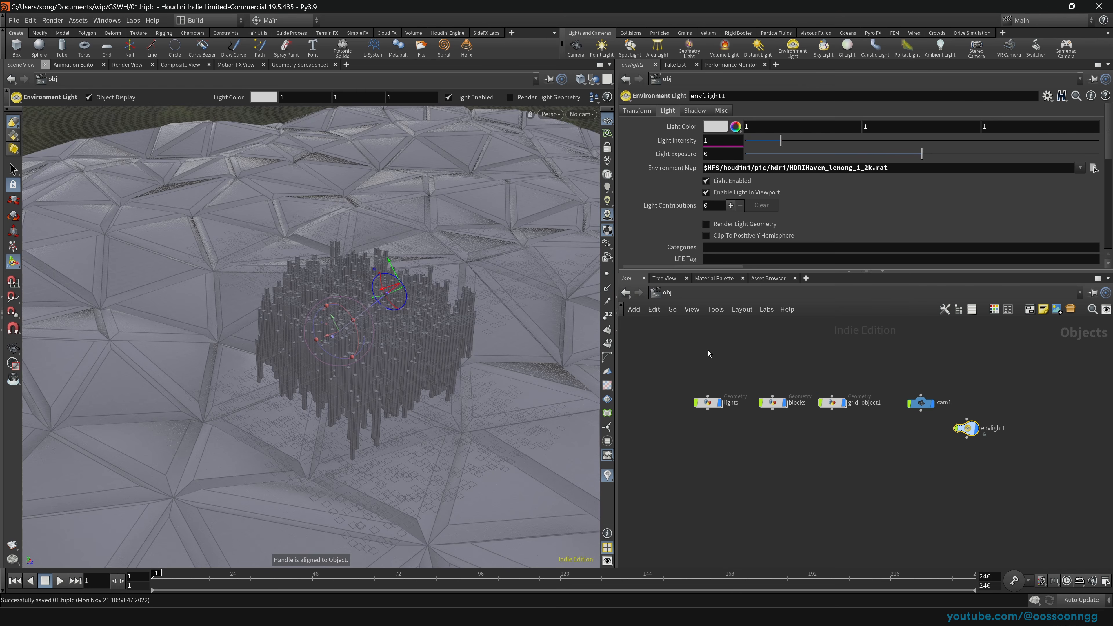
drag(702, 359, 991, 457)
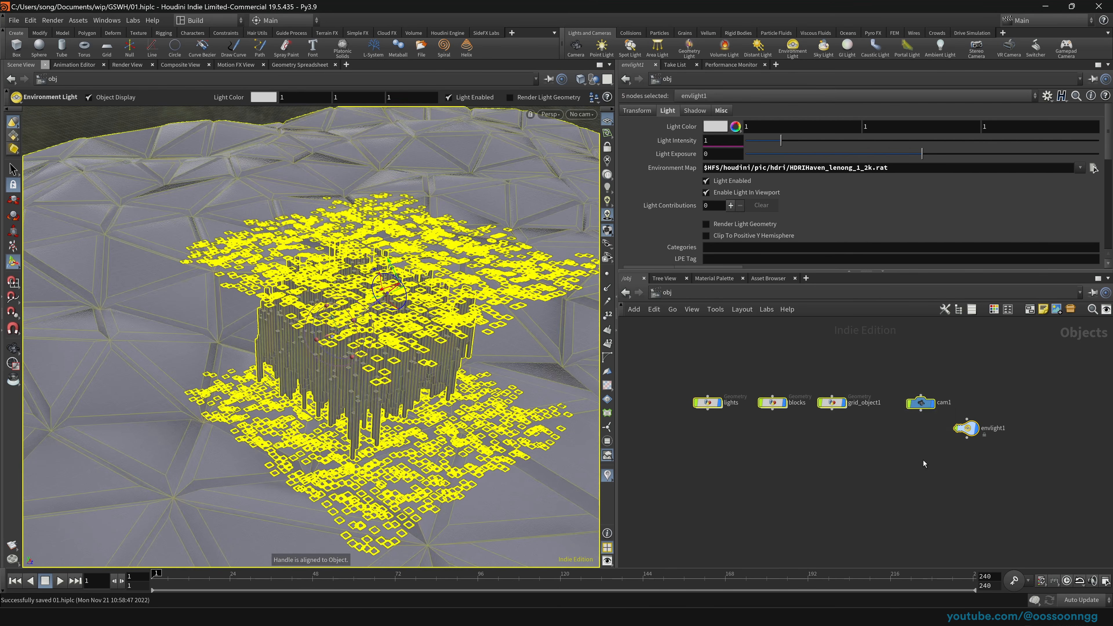
drag(901, 370, 822, 429)
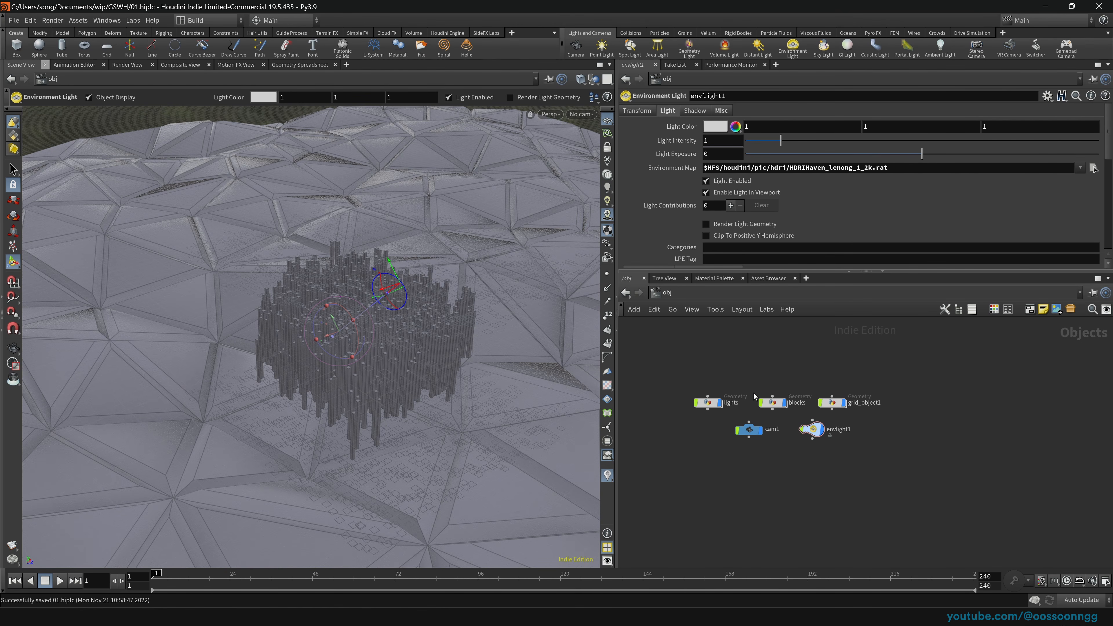
drag(664, 375, 796, 423)
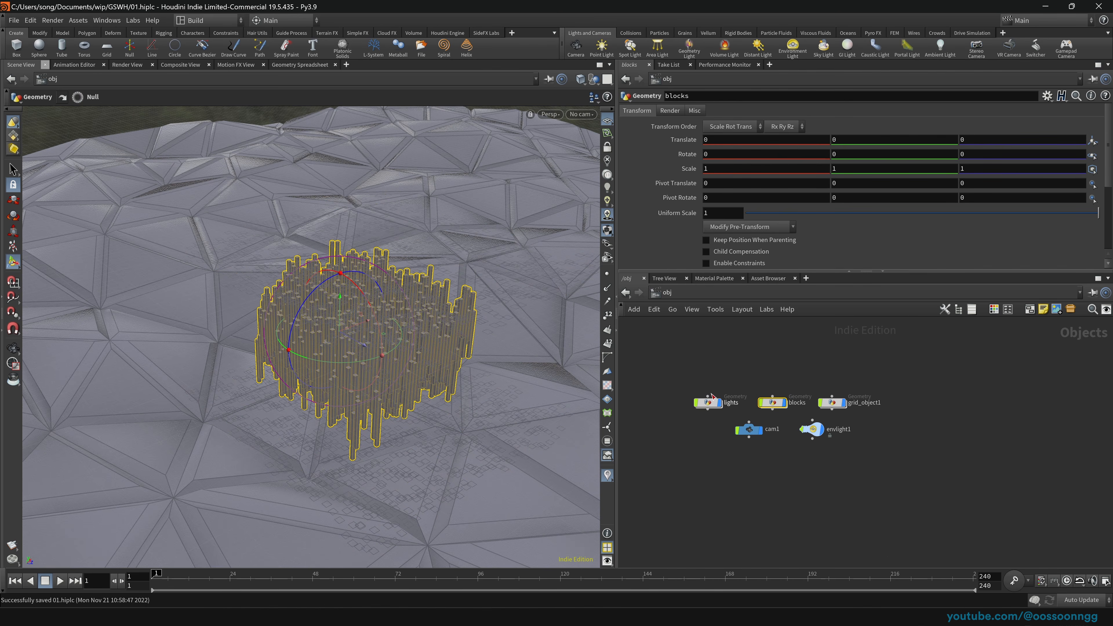
Step: Orbit close across the block city columns in the stage, then return to /obj
click(666, 292)
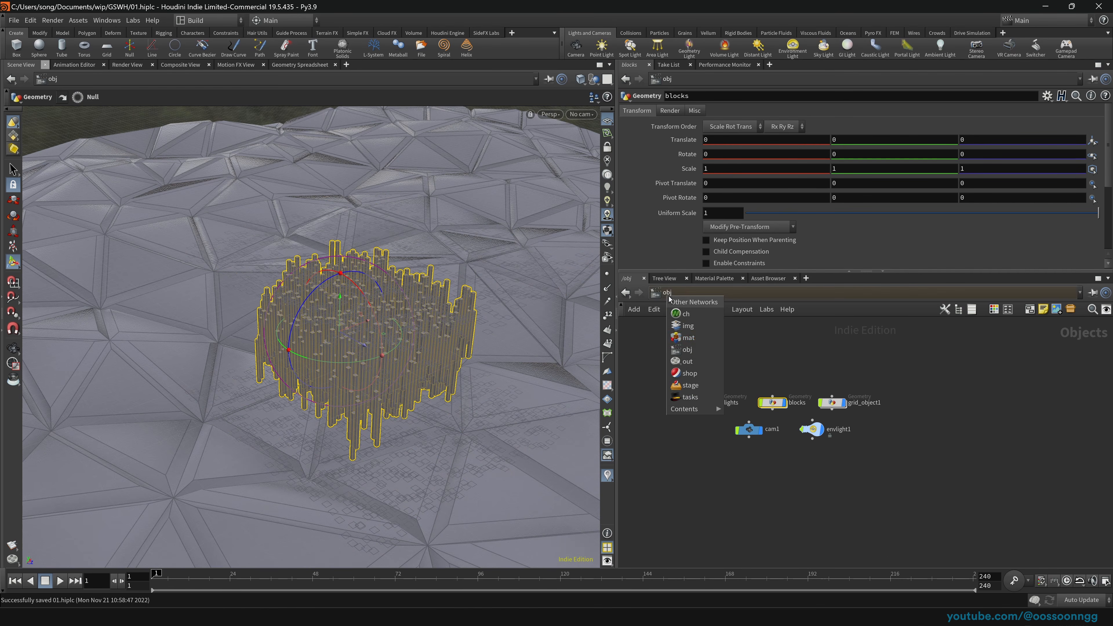
click(717, 388)
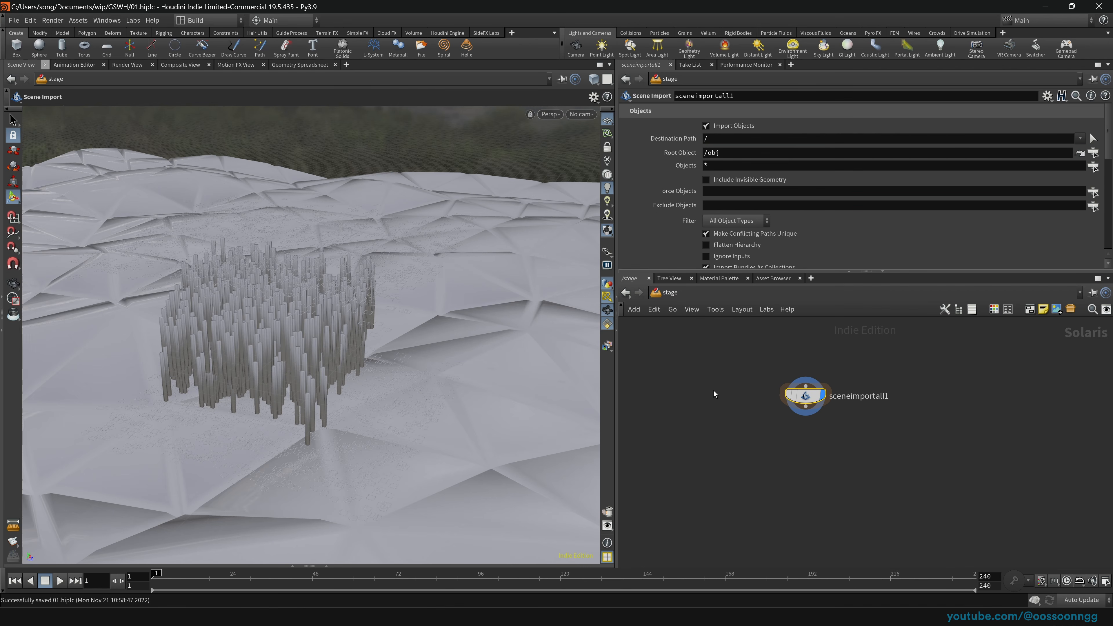
drag(363, 346, 318, 370)
right_drag(318, 371, 444, 318)
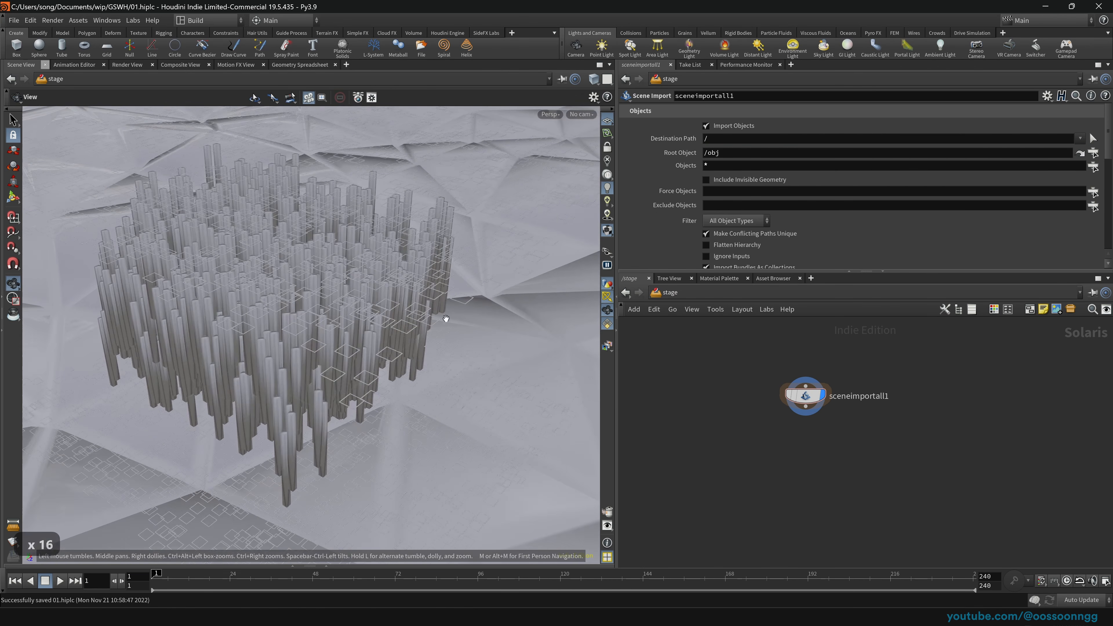
drag(290, 408, 218, 372)
right_drag(218, 372, 442, 335)
drag(441, 335, 344, 391)
right_drag(343, 391, 357, 423)
drag(357, 423, 383, 398)
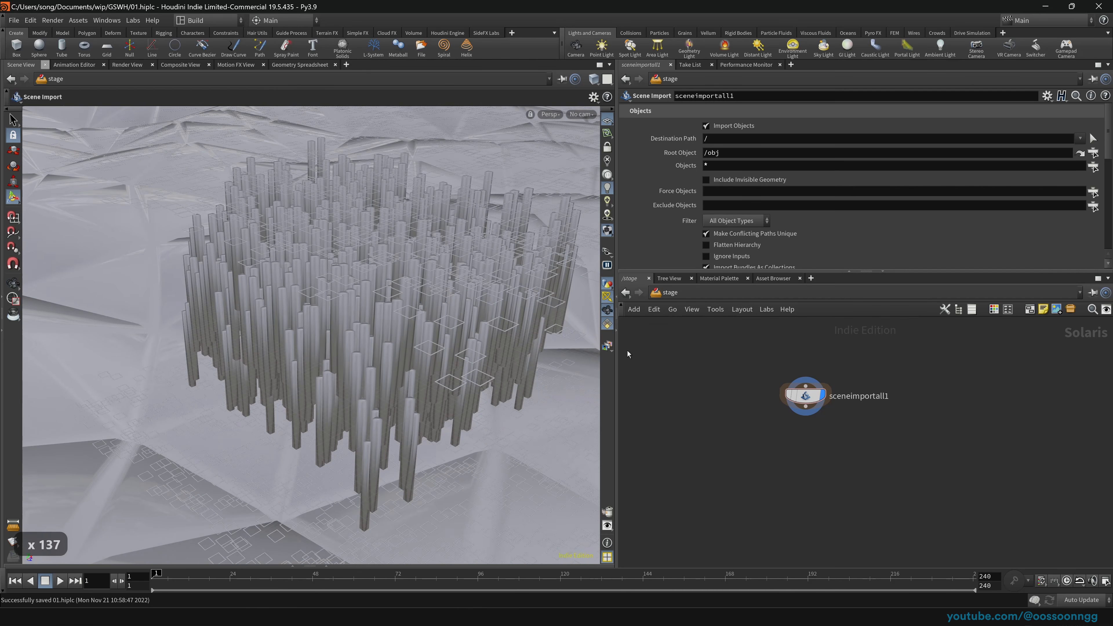
click(666, 296)
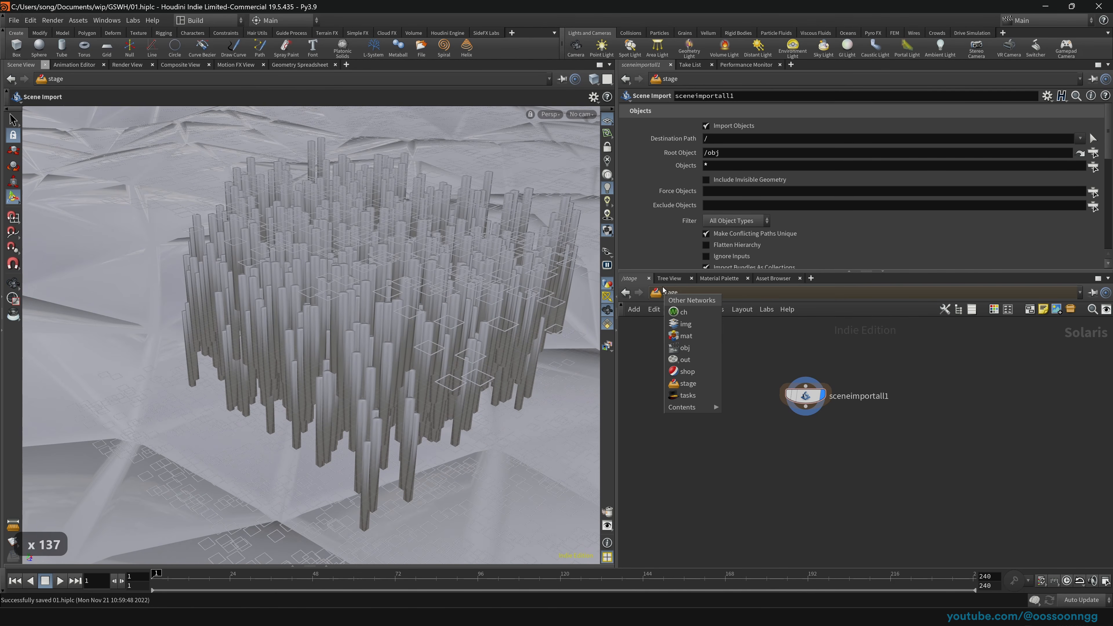
click(684, 349)
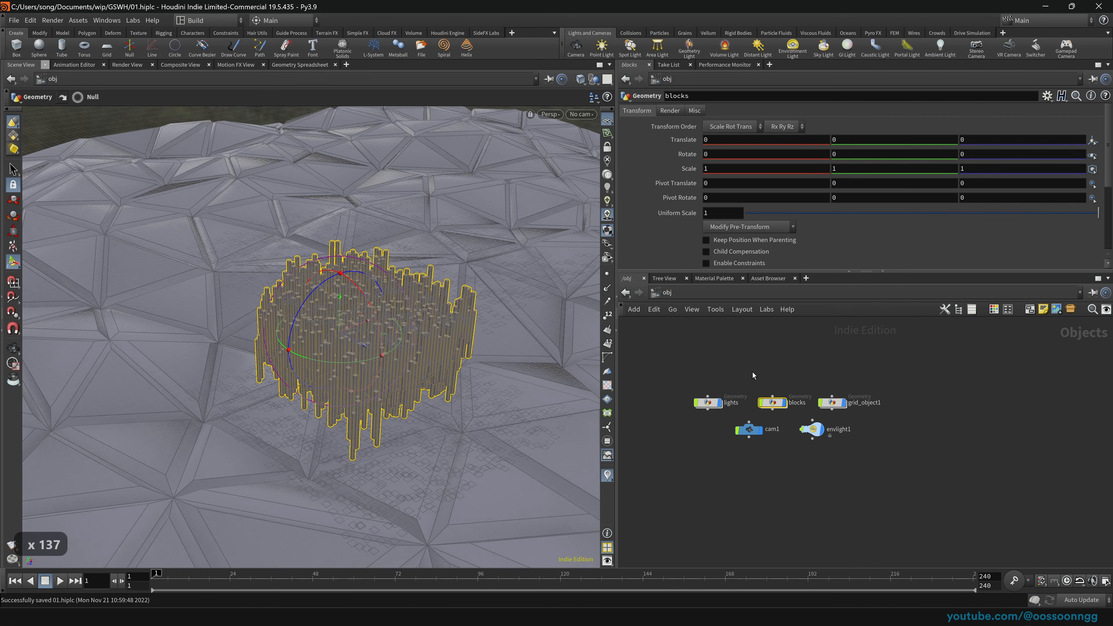
Step: Inside blocks, add a Normal node below the BLOCKS null with Cusp Angle 27.9
key(Return)
key(Tab)
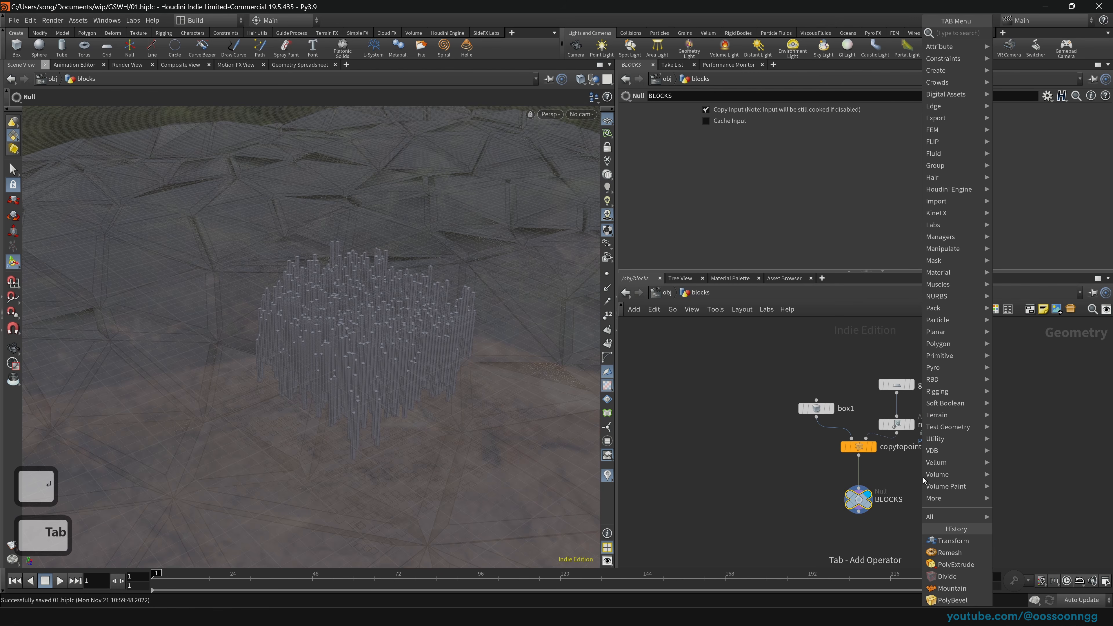
text(norm)
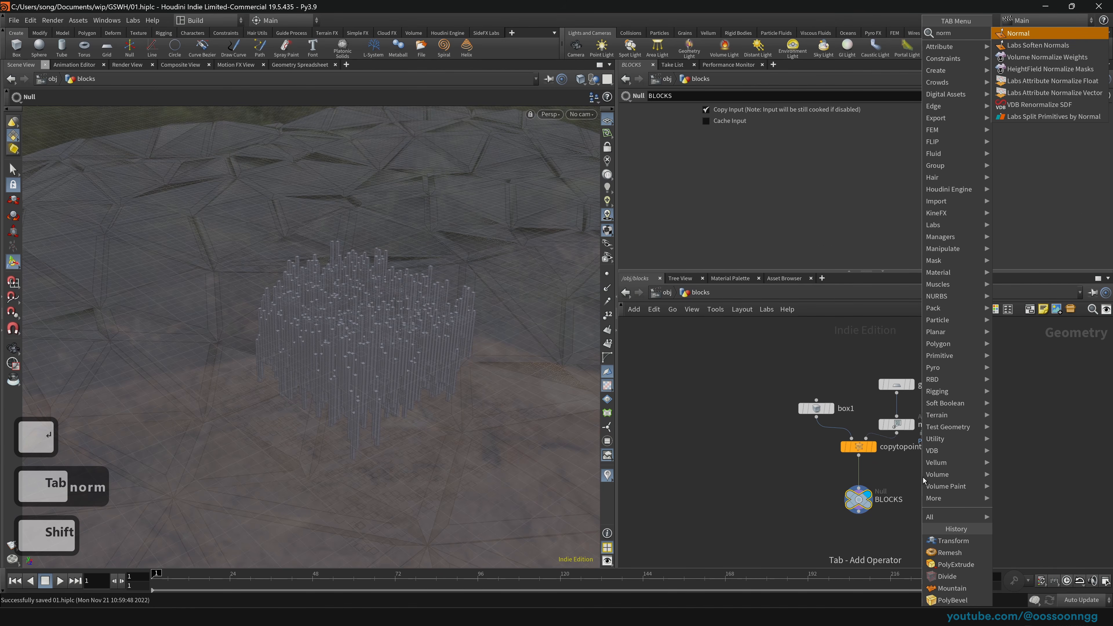
key(Return)
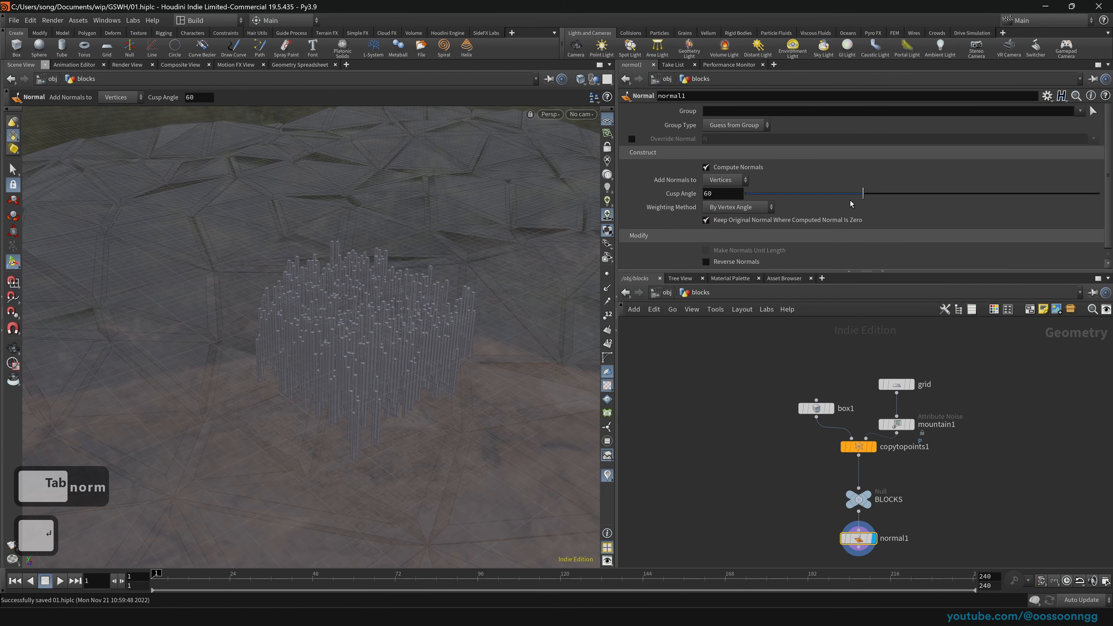
drag(861, 193, 800, 193)
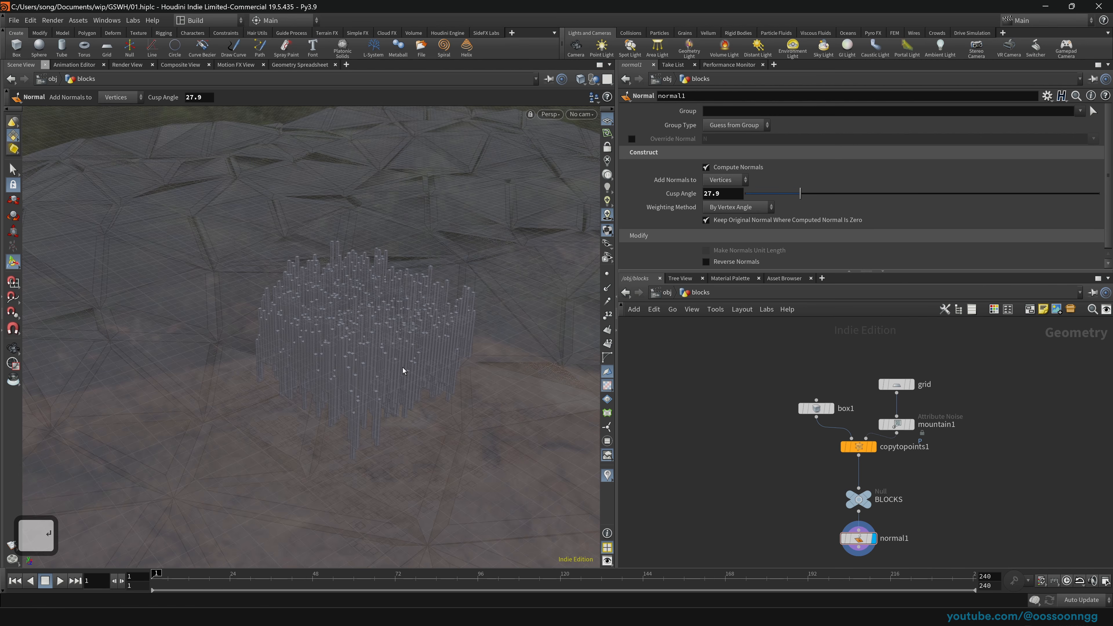
key(Escape)
scroll(404, 371, up, 20)
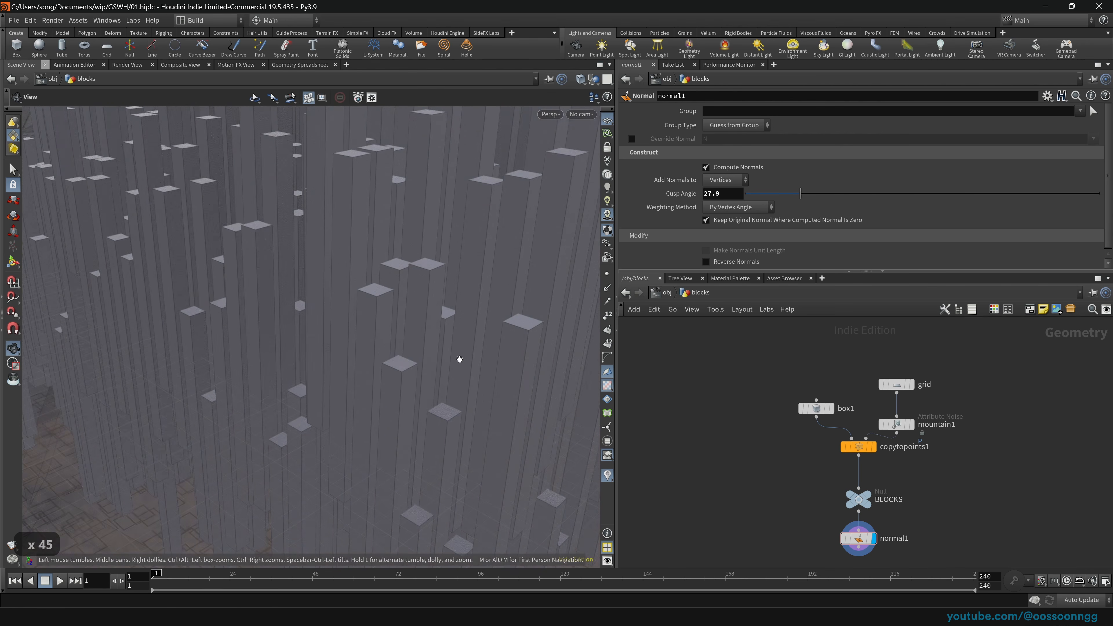
key(Return)
scroll(459, 359, up, 6)
right_drag(387, 303, 368, 394)
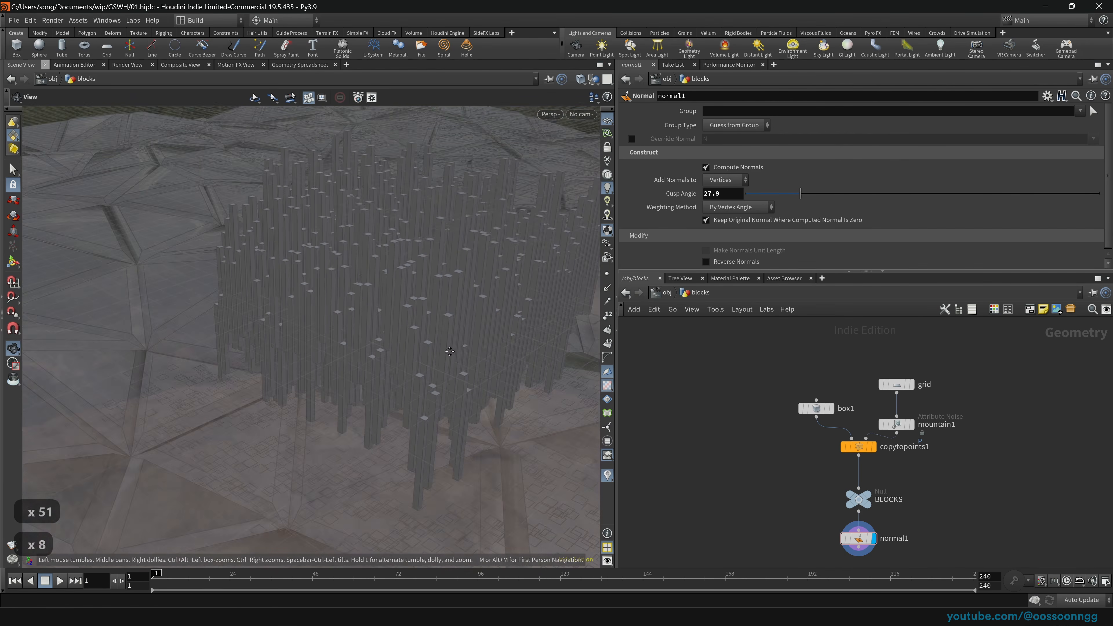
drag(368, 394, 505, 341)
Step: Check the crisp-edged block city in the /stage network, then return to the object level
click(666, 292)
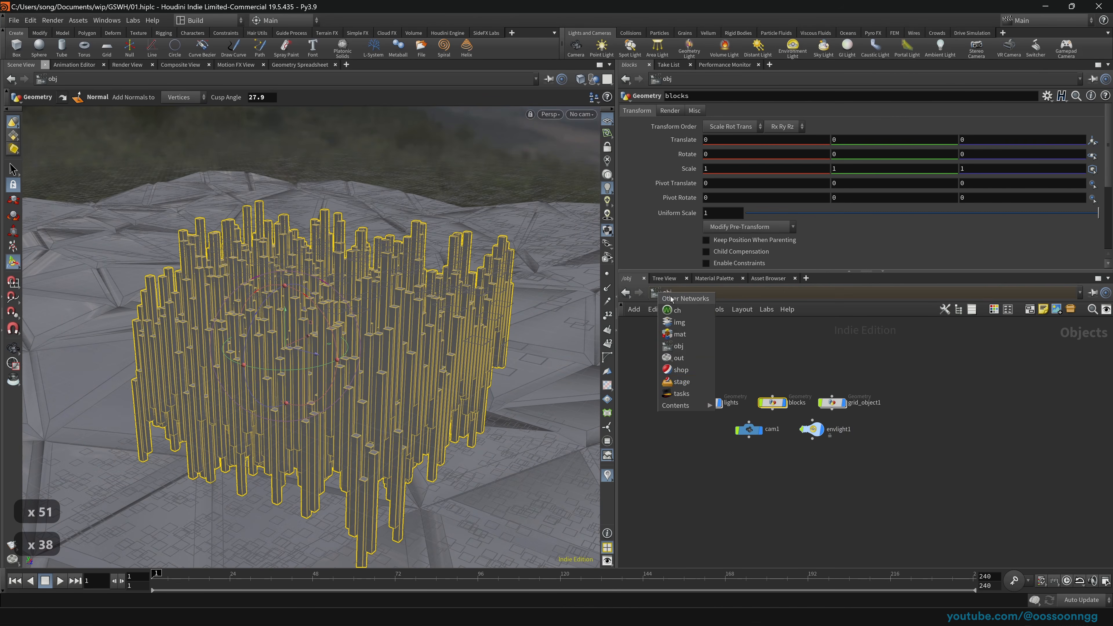
click(666, 293)
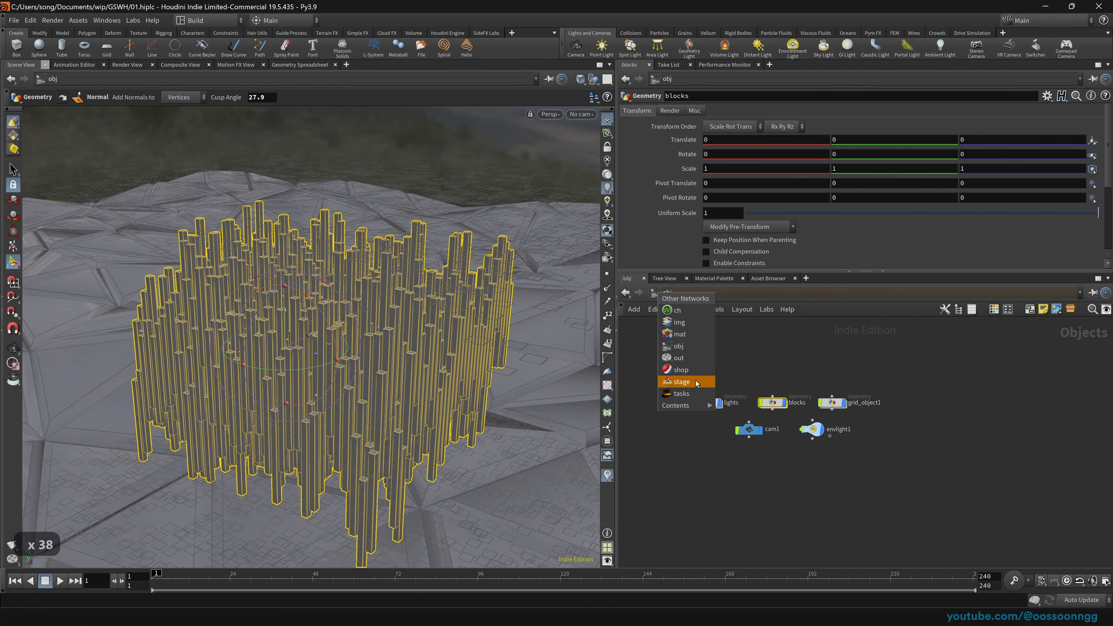
click(696, 380)
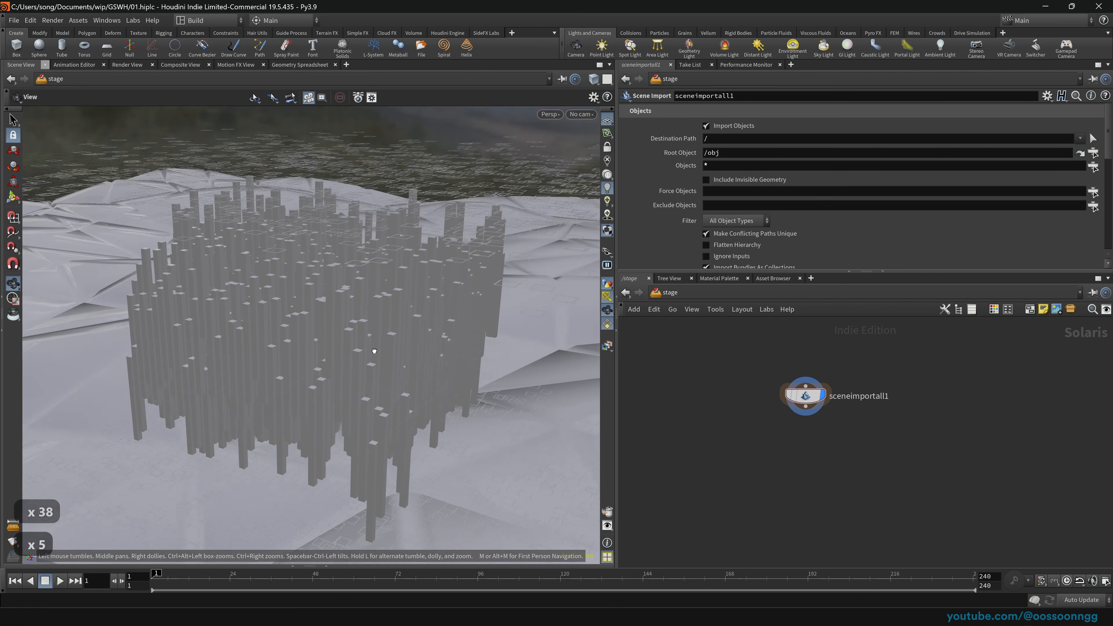
mouse_move(374, 350)
mouse_down()
mouse_move(378, 266)
mouse_move(366, 365)
mouse_up()
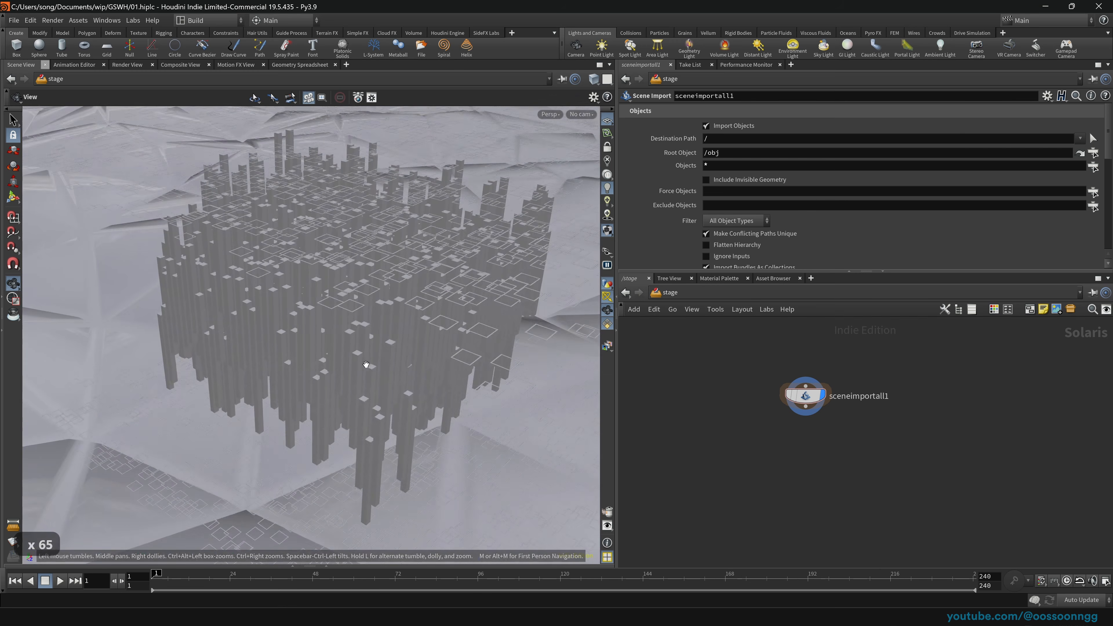
click(667, 292)
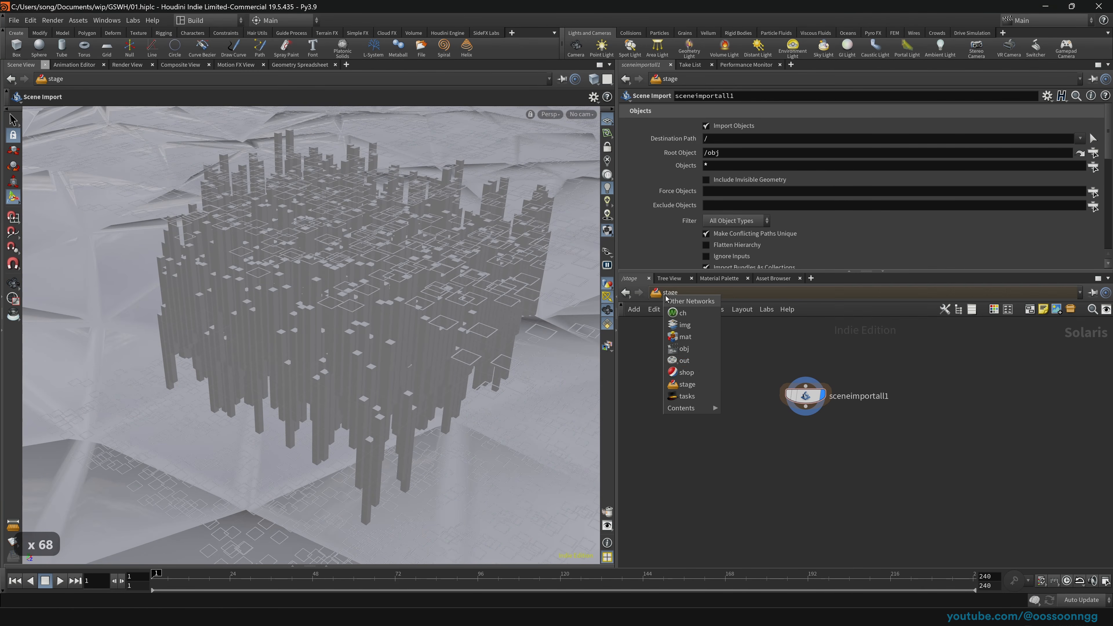
click(703, 350)
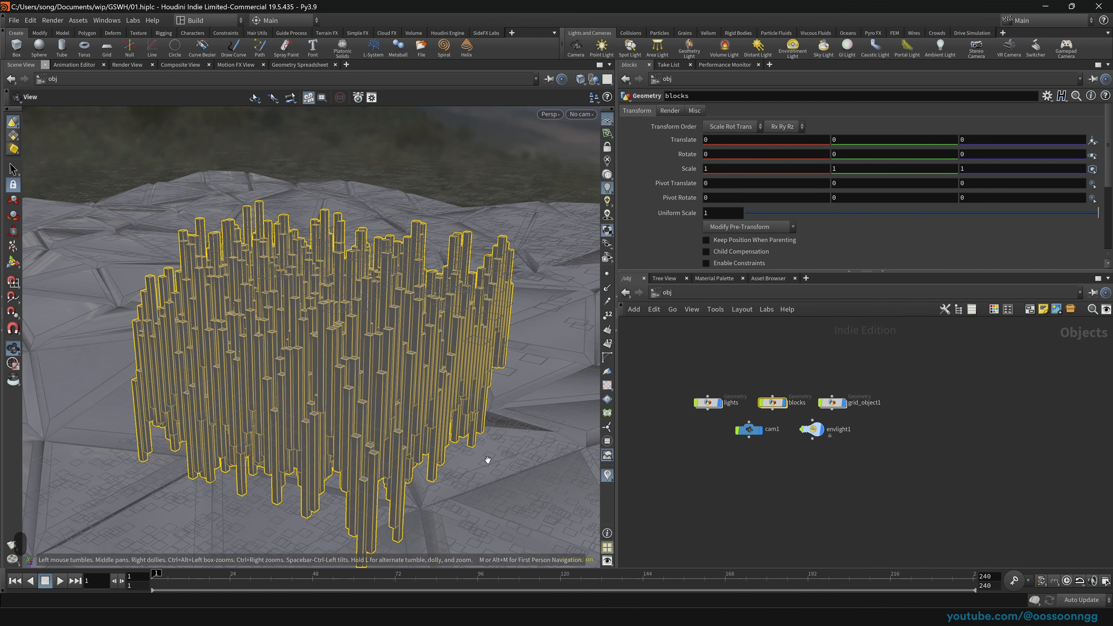
scroll(488, 459, down, 20)
Step: Enter the grid_object1 network and select its transform2 node
click(705, 399)
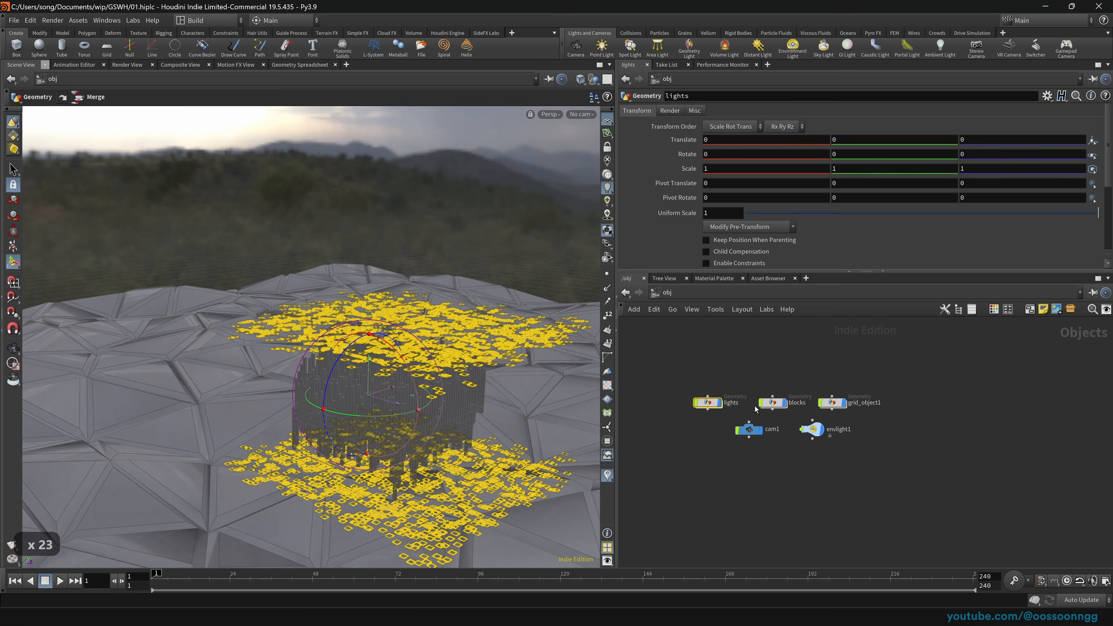
click(858, 408)
key(Return)
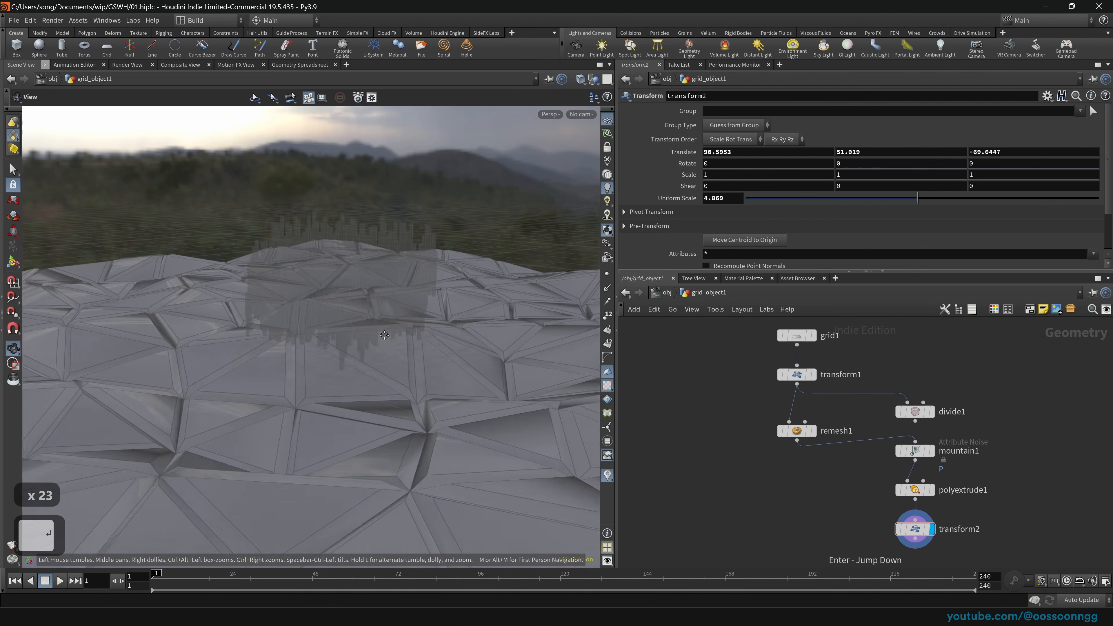
drag(384, 336, 500, 439)
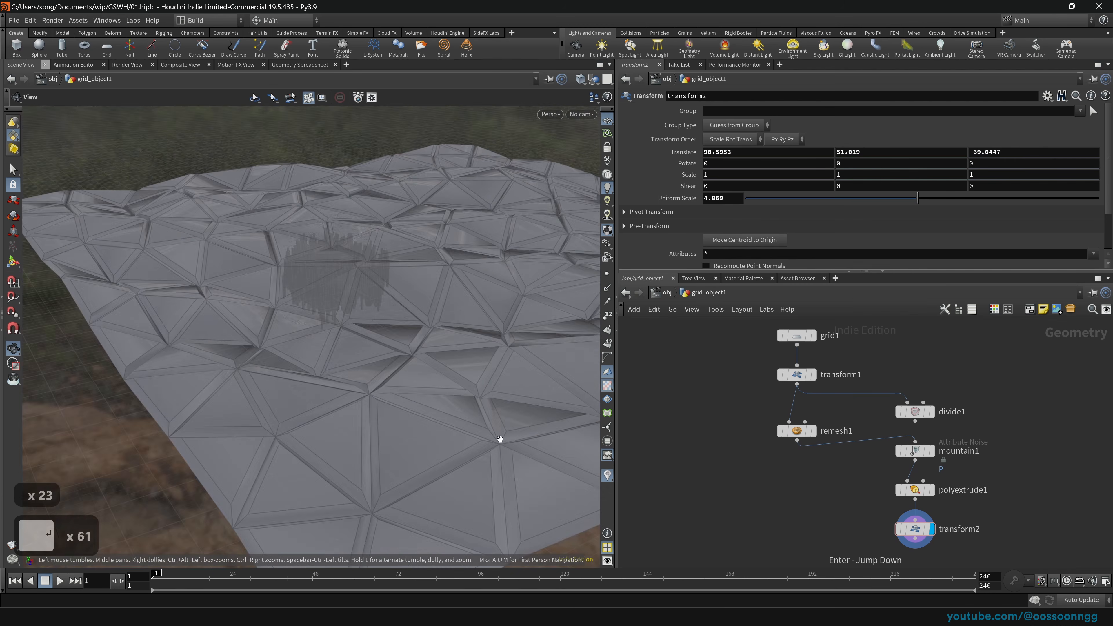
scroll(500, 439, up, 20)
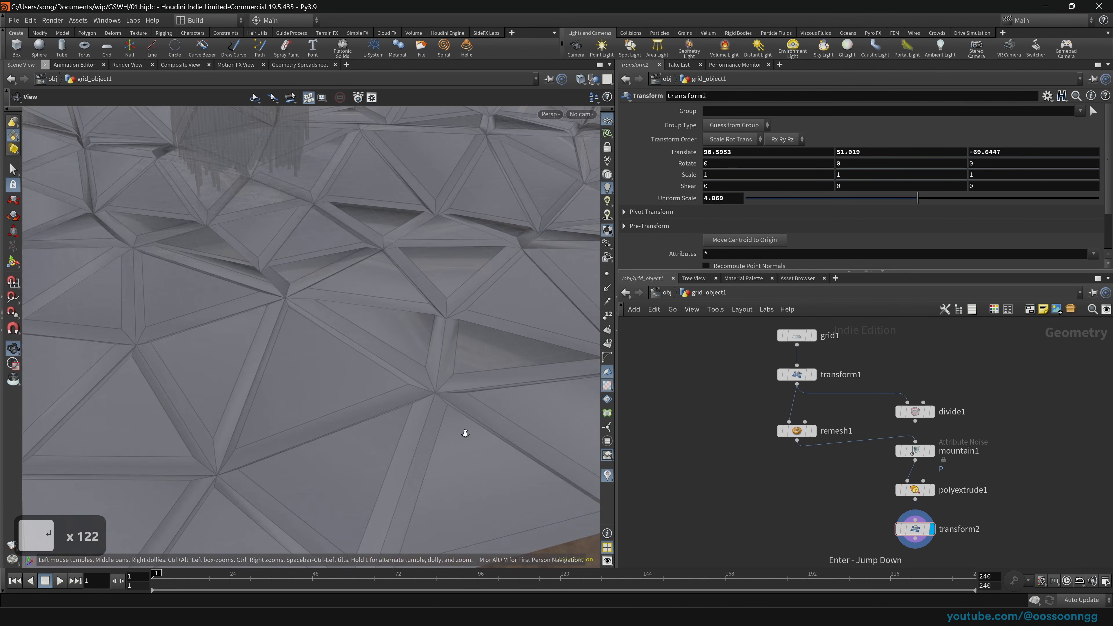
scroll(465, 433, up, 20)
key(Return)
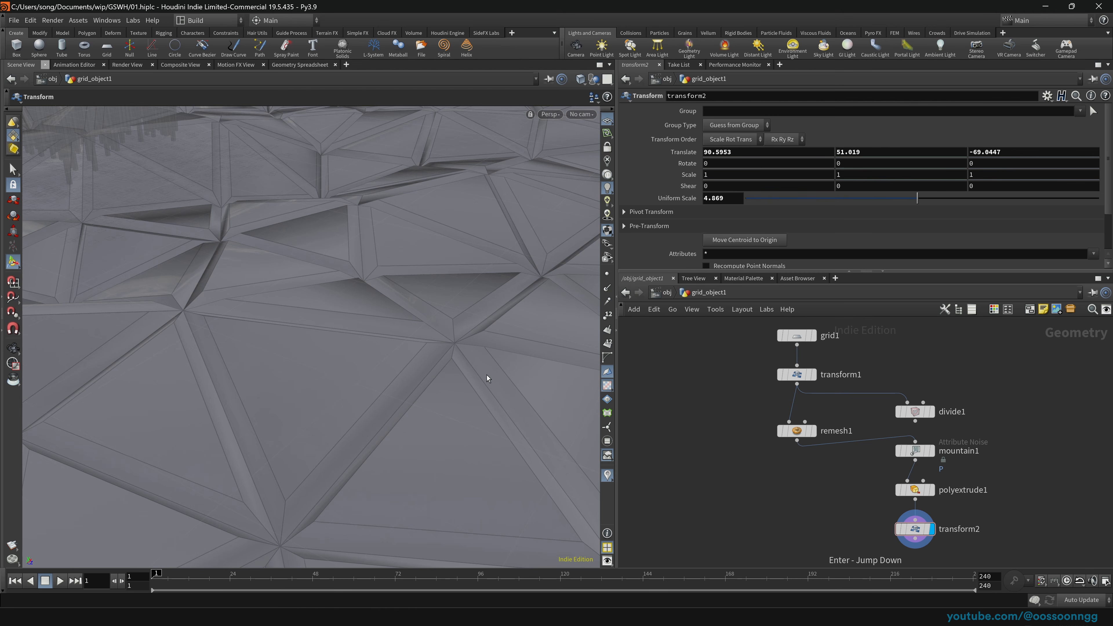
middle_drag(757, 507, 733, 428)
drag(790, 438, 1008, 479)
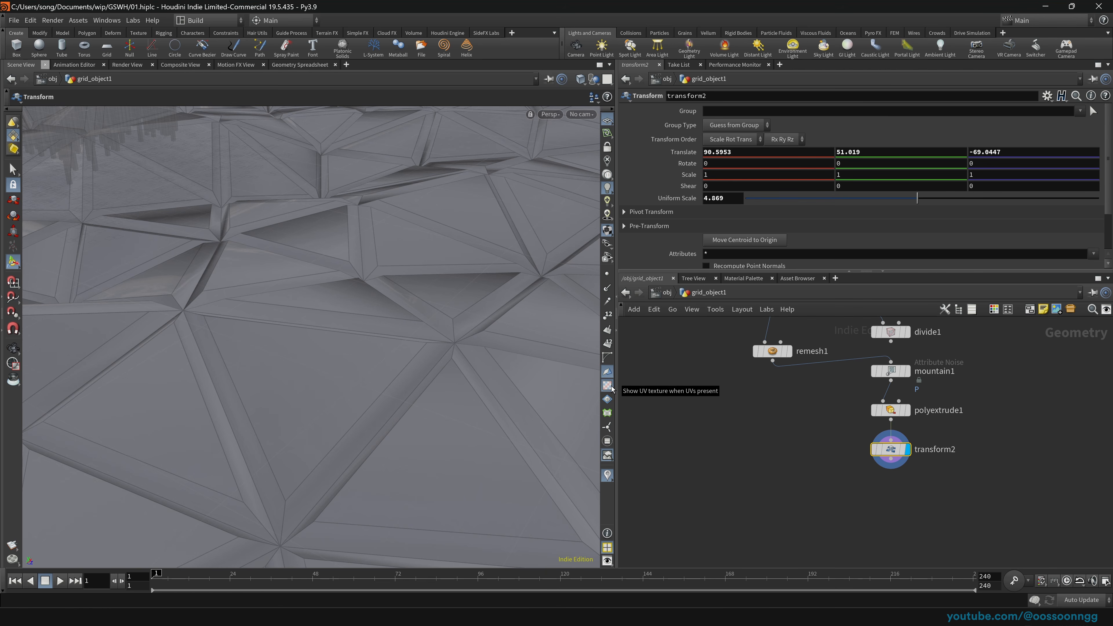
Step: Add a Normal node after transform2 and set its Cusp Angle to 3 for faceted terrain
key(Tab)
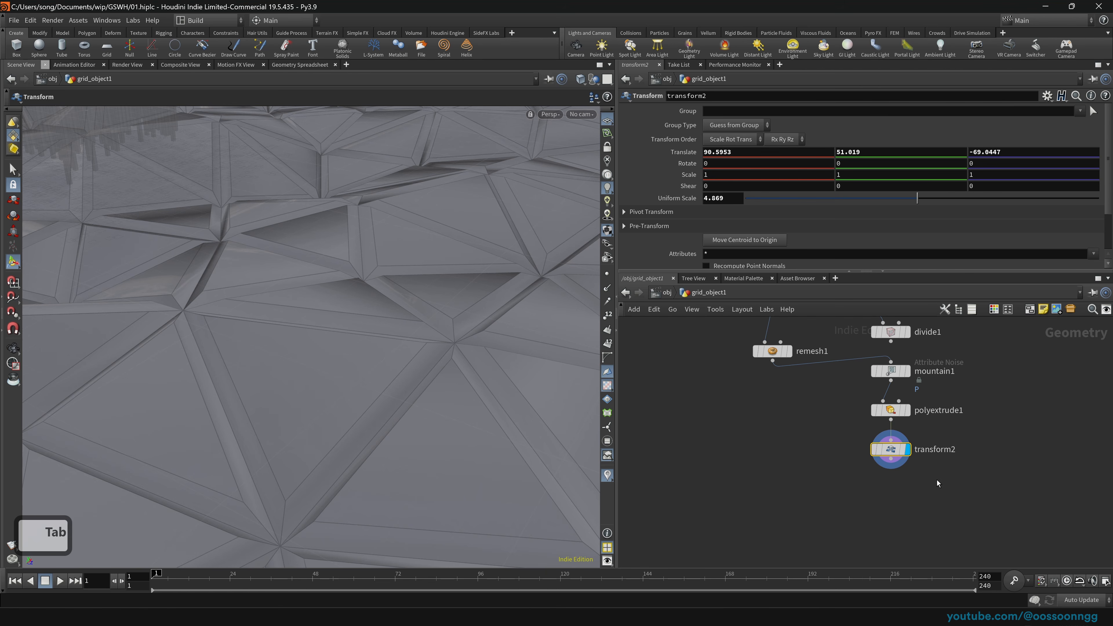
text(norm)
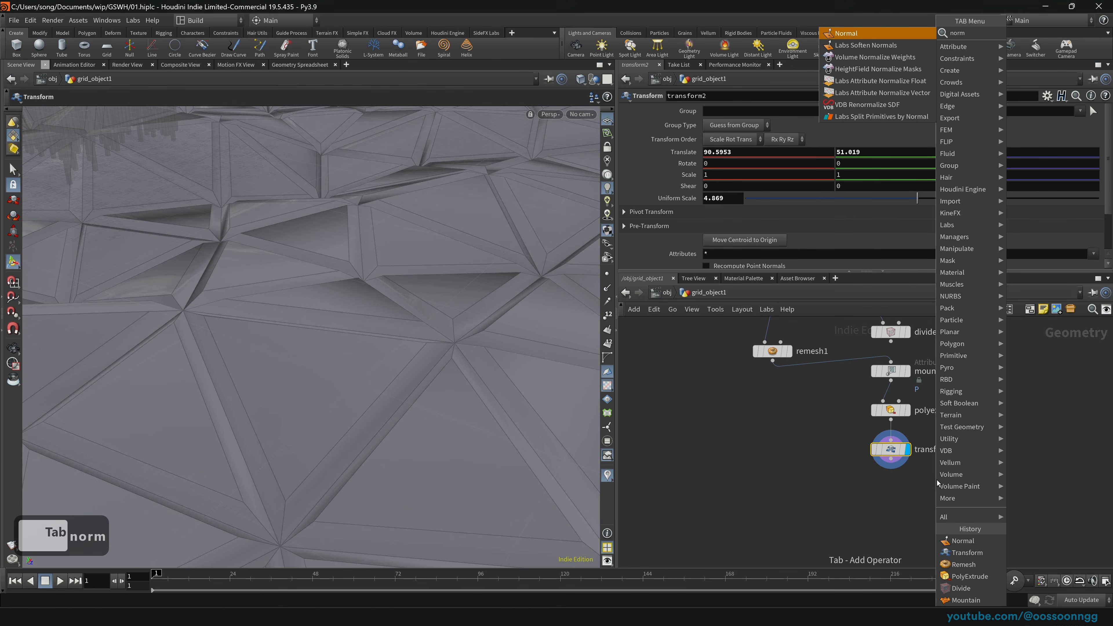
key(Return)
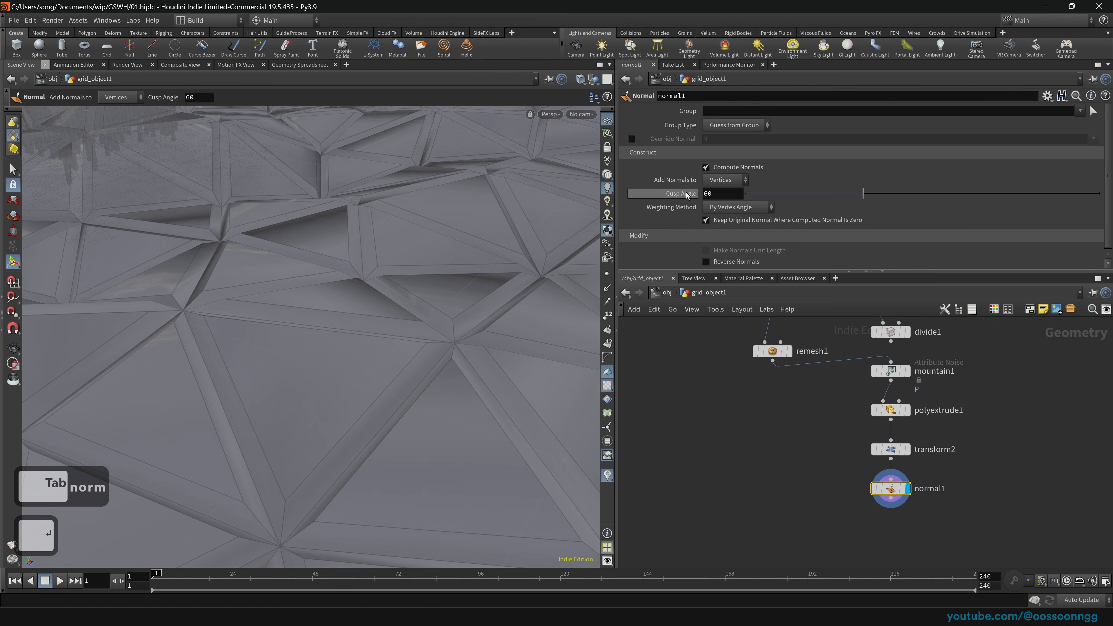
key(space)
right_drag(487, 283, 435, 341)
middle_drag(467, 320, 462, 371)
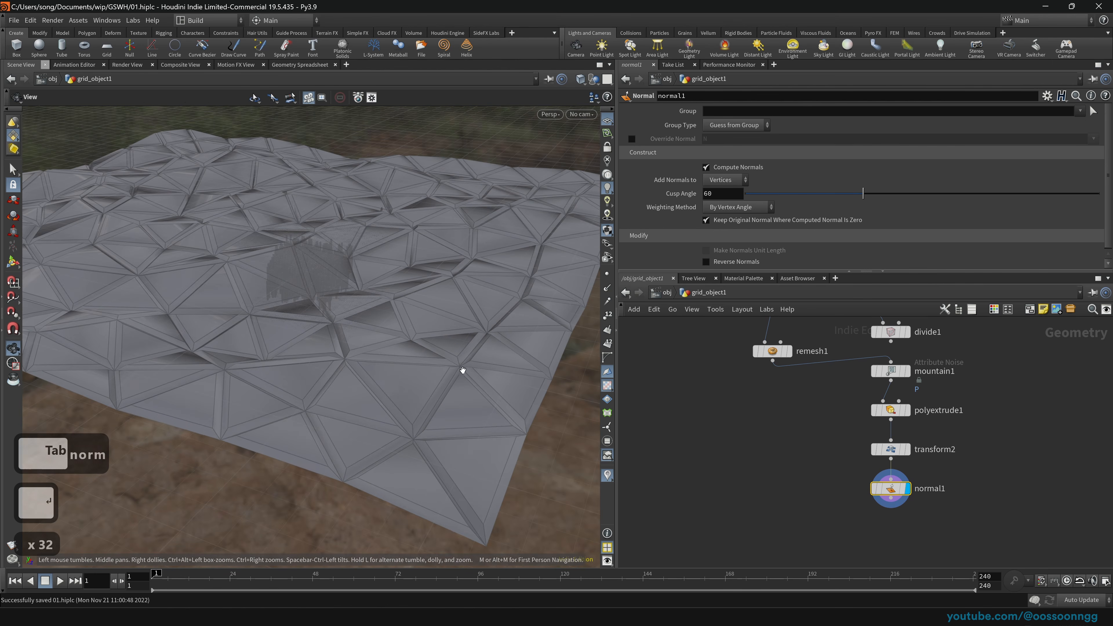
drag(941, 194, 1098, 193)
key(space)
mouse_move(477, 316)
mouse_down()
mouse_move(460, 415)
mouse_move(447, 288)
mouse_move(418, 345)
mouse_move(448, 292)
mouse_move(435, 331)
mouse_move(454, 323)
mouse_move(472, 380)
mouse_move(511, 342)
mouse_move(405, 368)
mouse_move(385, 359)
mouse_up()
drag(796, 195, 752, 200)
drag(415, 324, 542, 381)
scroll(444, 319, down, 4)
key(Return)
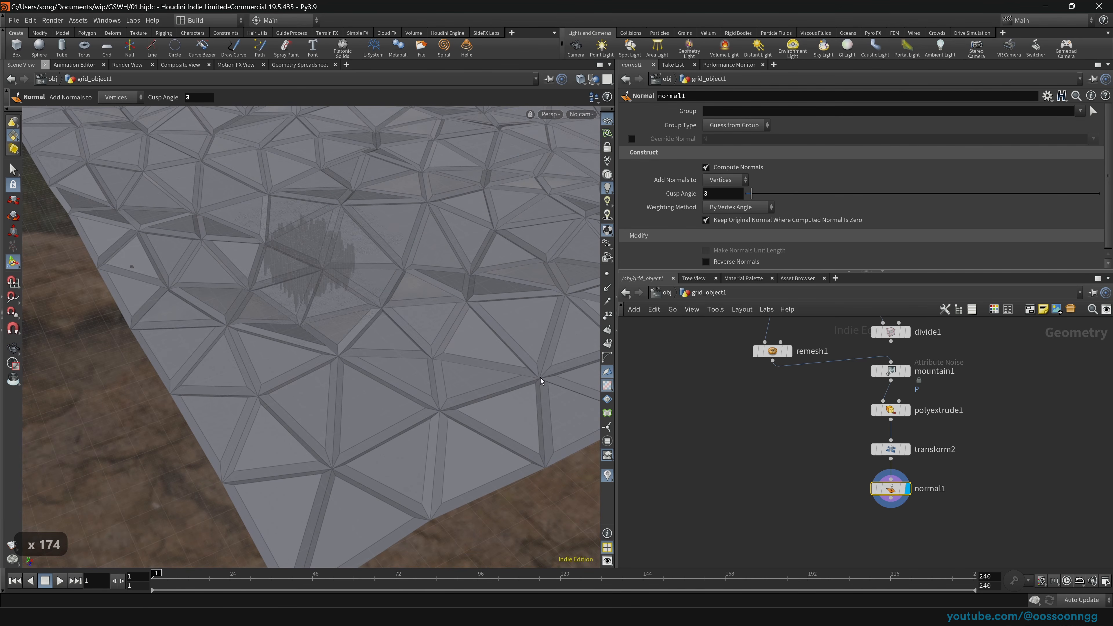
click(665, 294)
click(665, 293)
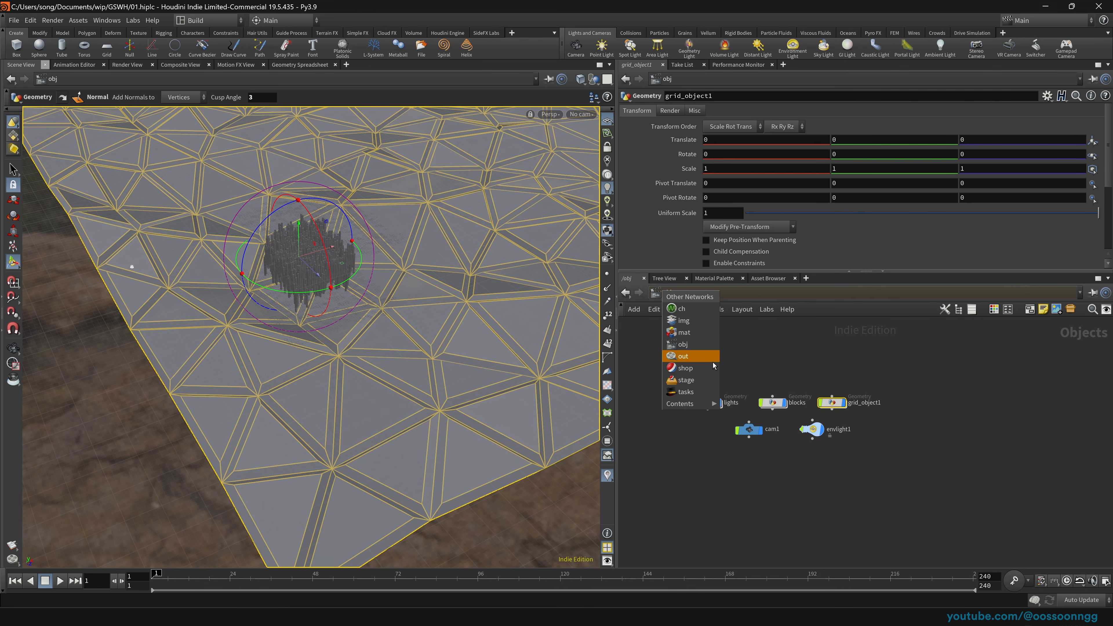
Step: In /stage, add Karma render settings and a USD render node below sceneimportall1
click(709, 382)
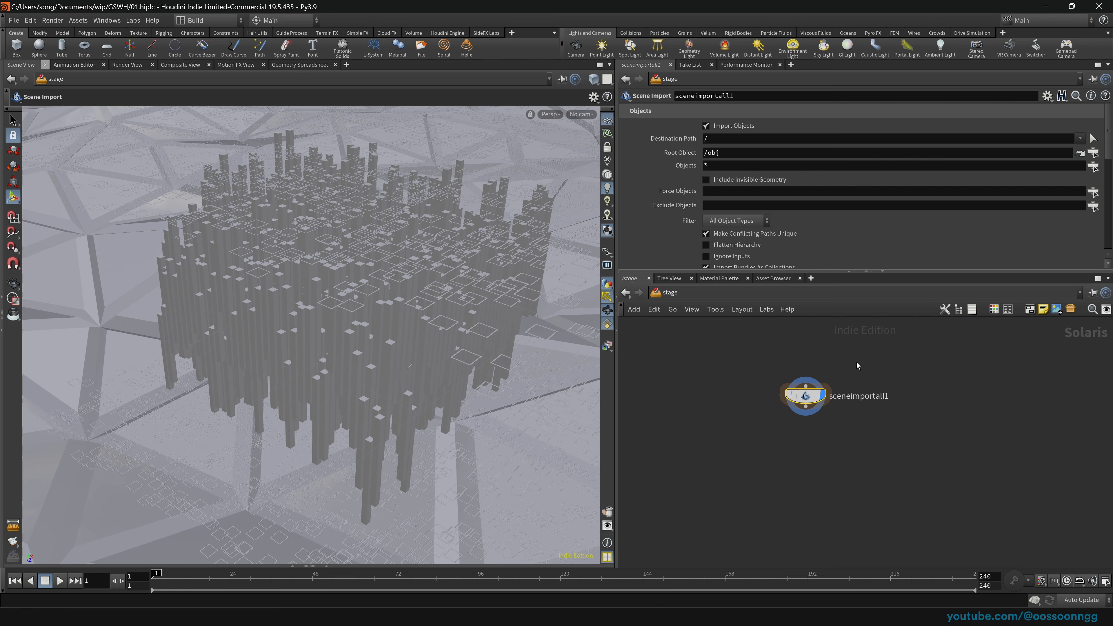
key(Tab)
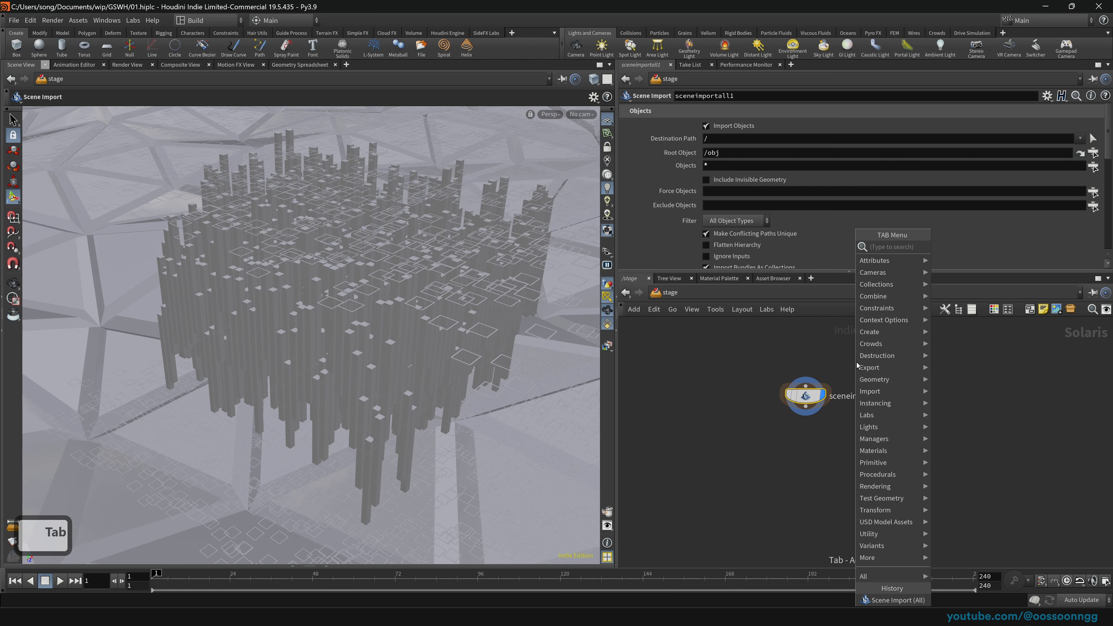
text(karma)
key(Return)
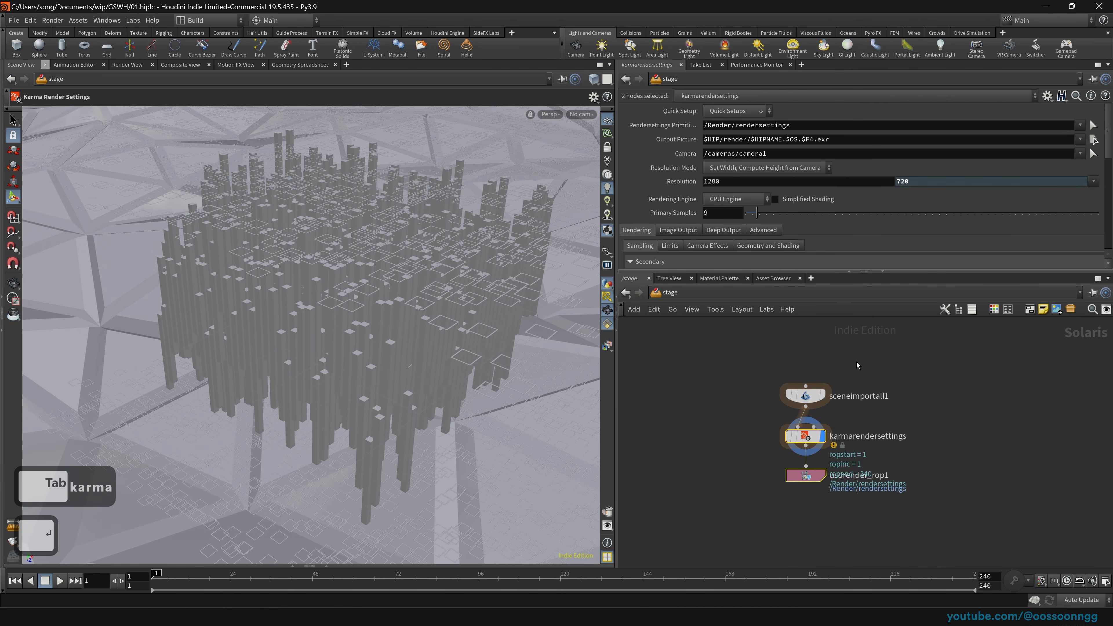
scroll(372, 296, down, 5)
scroll(372, 297, up, 5)
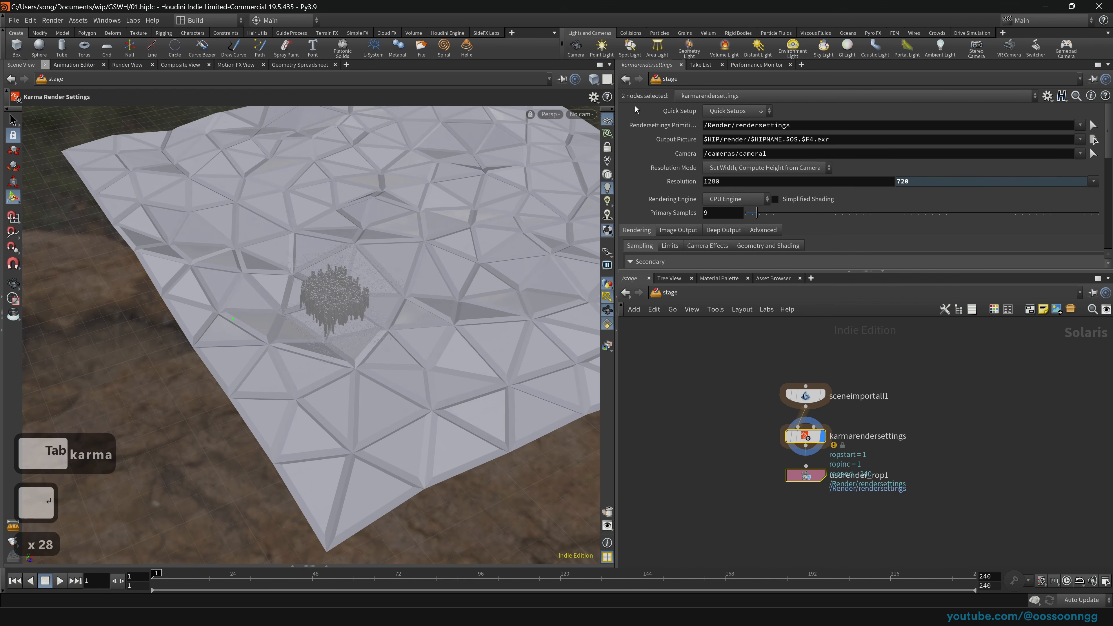
click(723, 445)
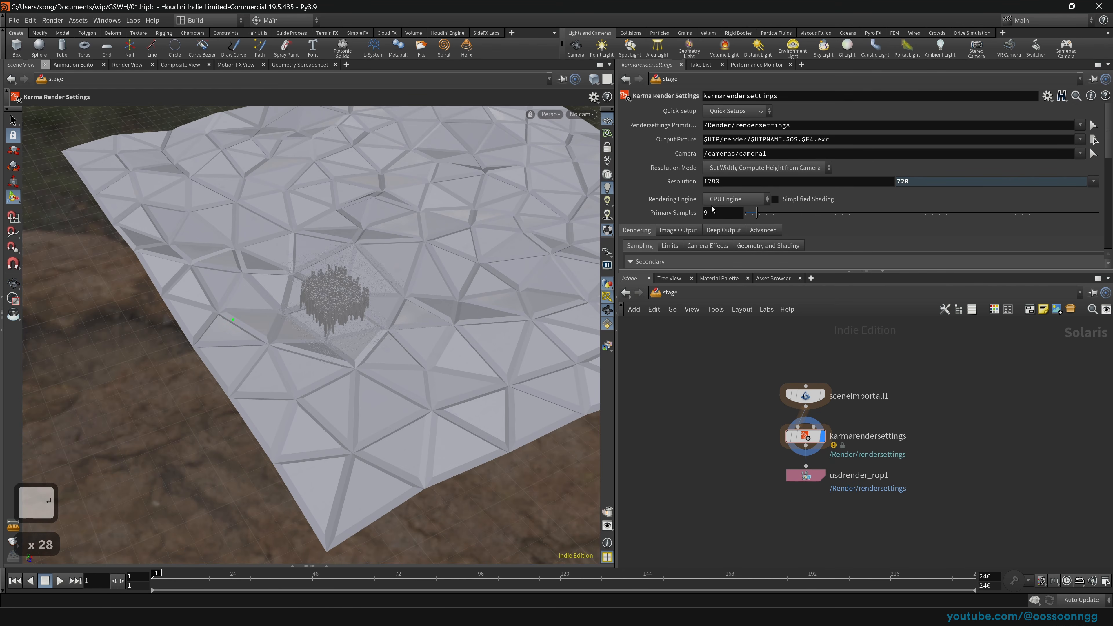
Step: Set the Karma Rendering Engine to XPU Engine (Beta)
click(740, 199)
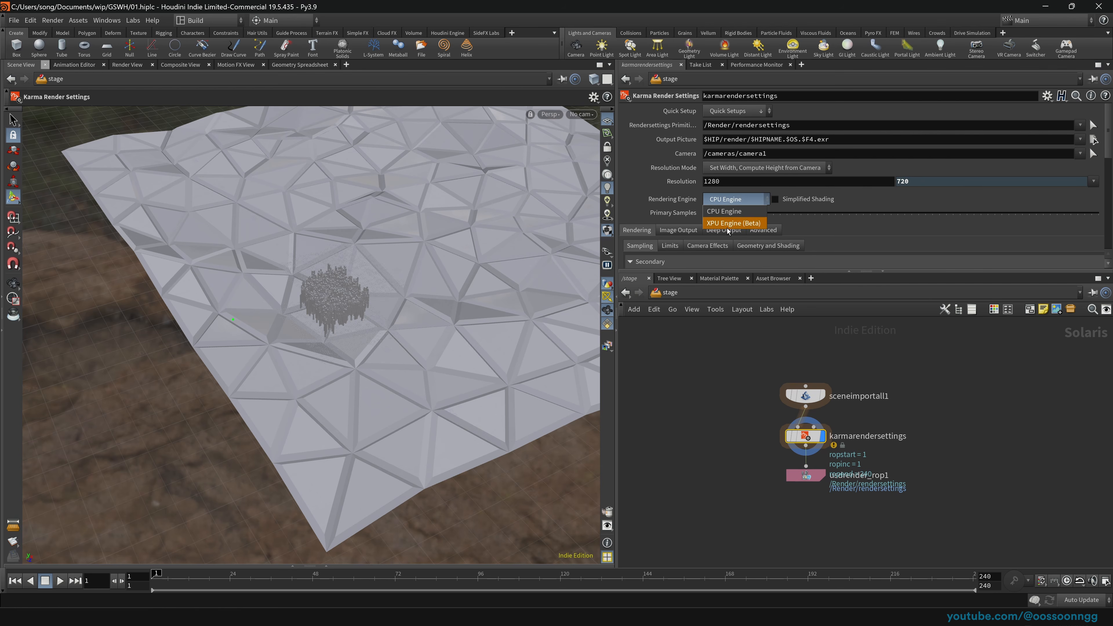
click(744, 196)
click(745, 195)
click(743, 204)
mouse_move(708, 408)
mouse_down()
mouse_move(870, 471)
mouse_move(727, 415)
mouse_up()
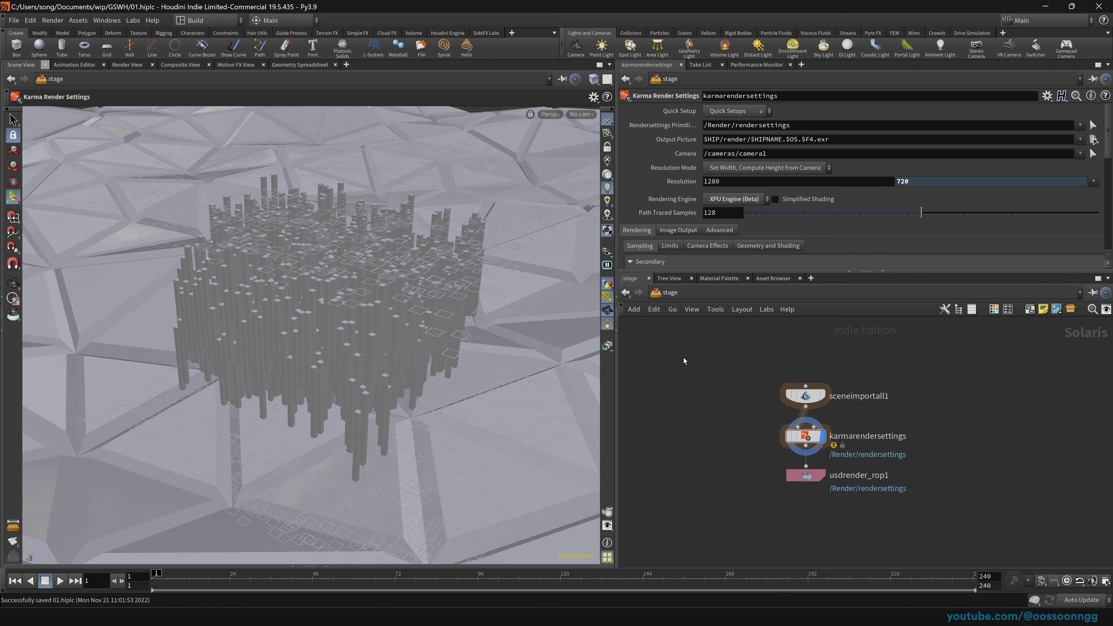
drag(725, 409, 908, 464)
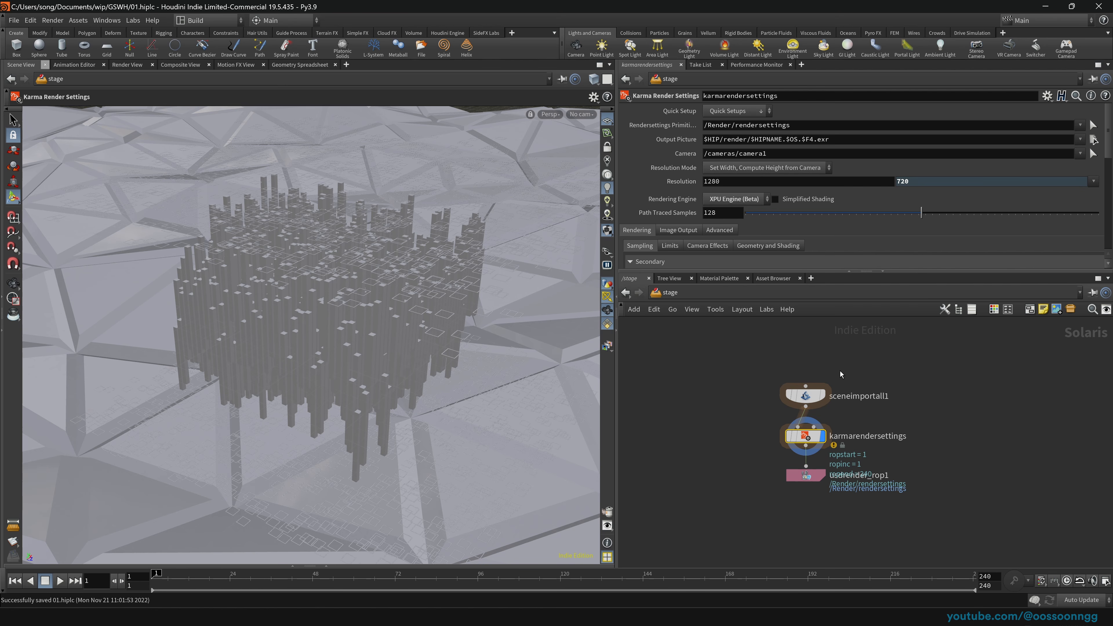
Step: Switch the viewport renderer to Karma for a live render
click(550, 114)
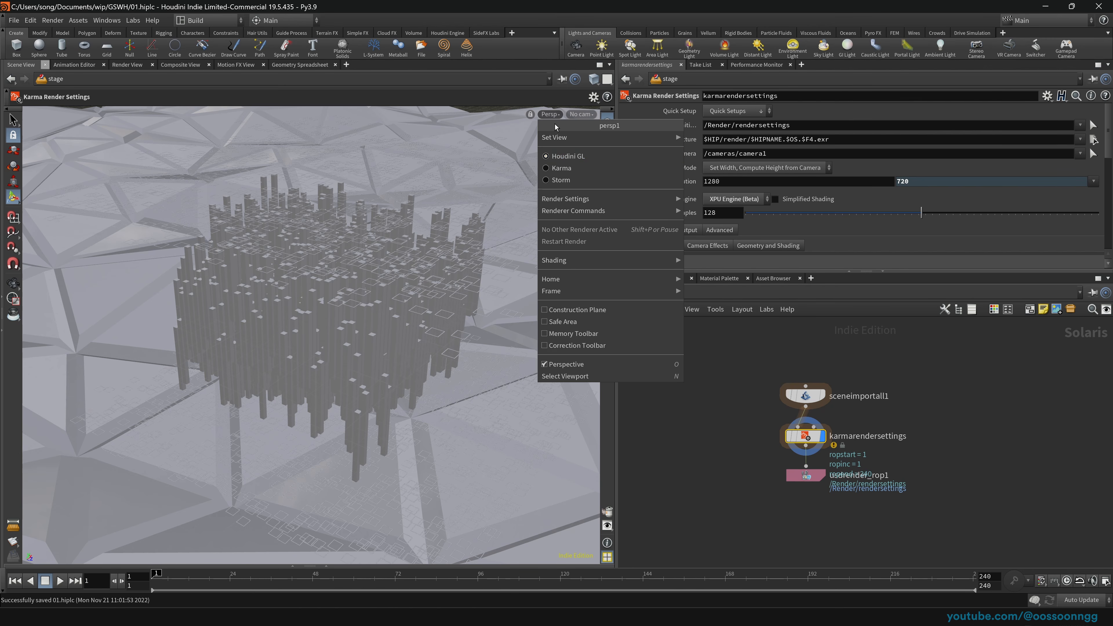
click(559, 169)
drag(728, 430, 899, 460)
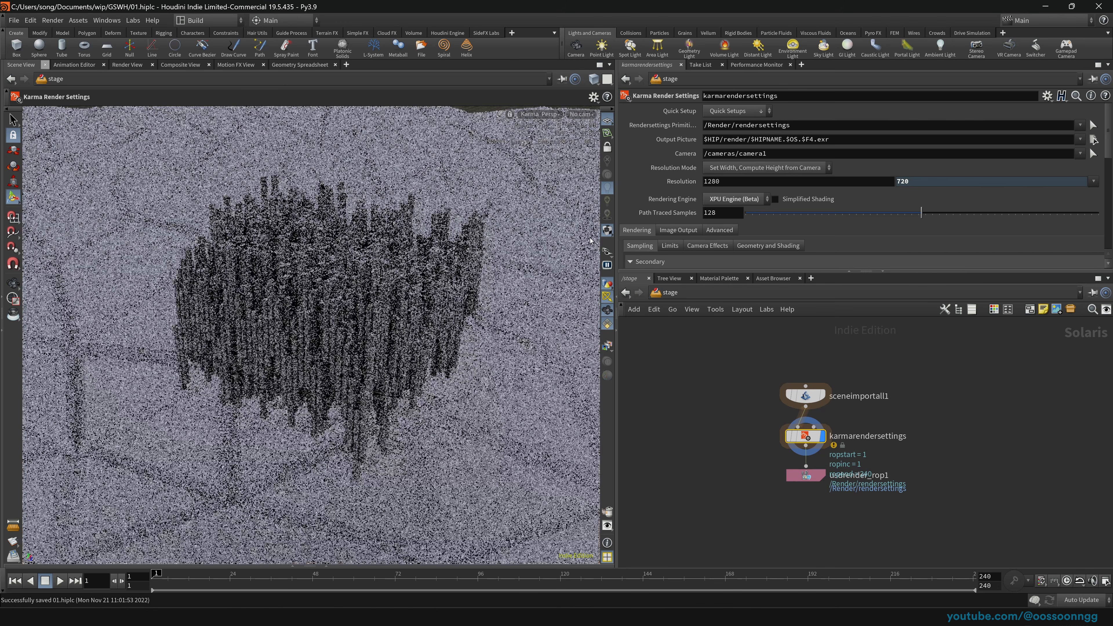
key(Escape)
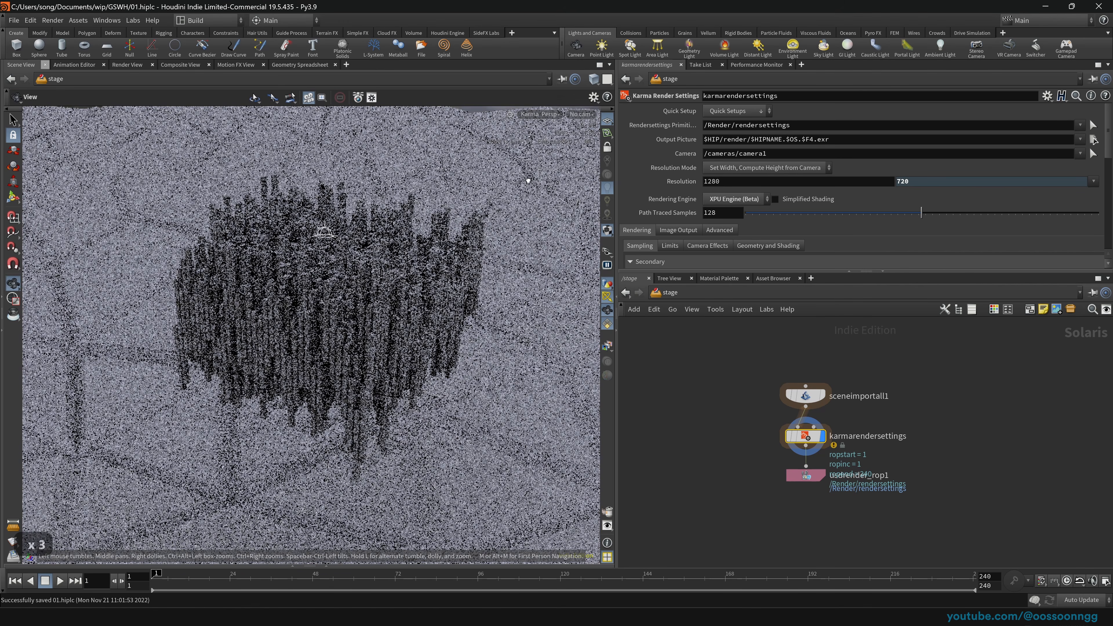
key(Return)
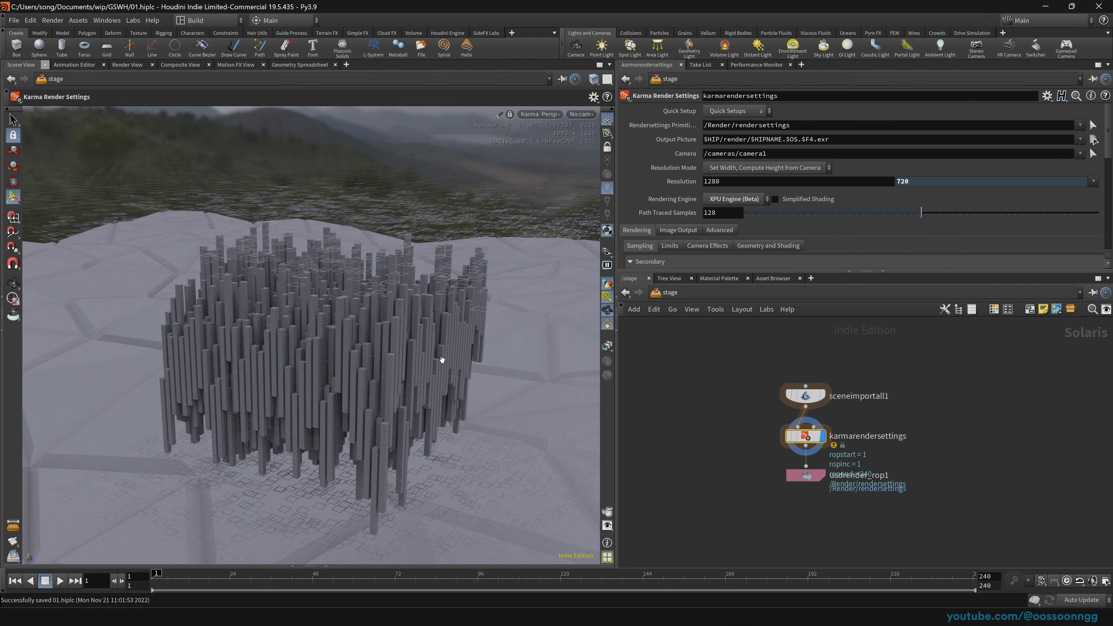
Step: Inspect the Karma-rendered city from several angles, then move both render nodes lower
key(space)
drag(442, 359, 387, 387)
middle_drag(386, 386, 416, 331)
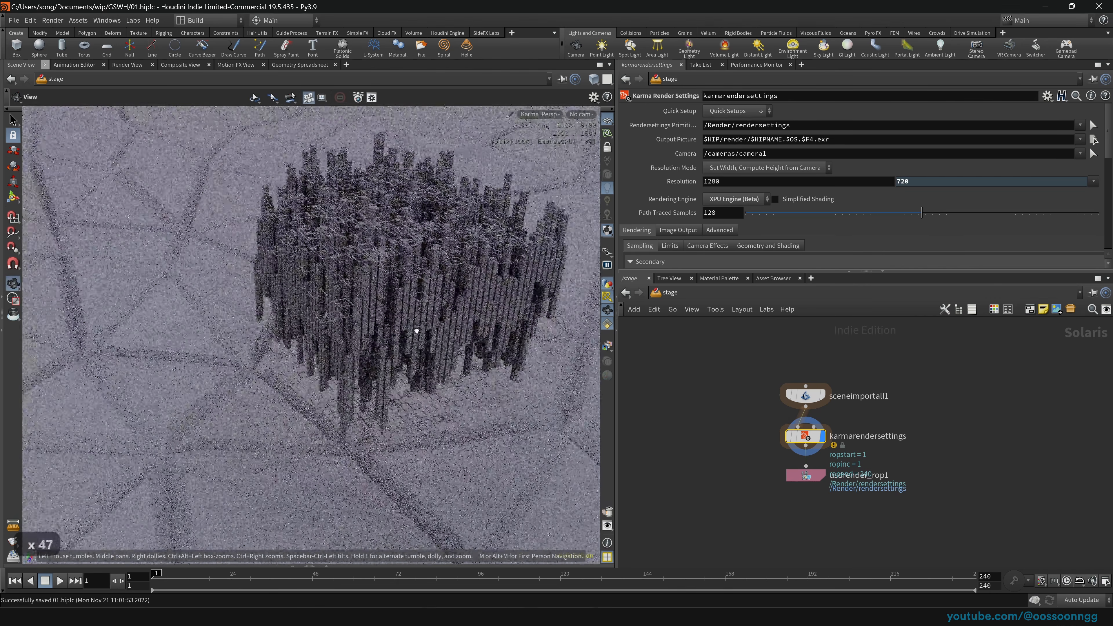
drag(417, 331, 380, 309)
mouse_move(380, 309)
right_down()
mouse_move(383, 334)
mouse_move(394, 314)
right_up()
drag(394, 313, 390, 287)
middle_drag(390, 288, 378, 302)
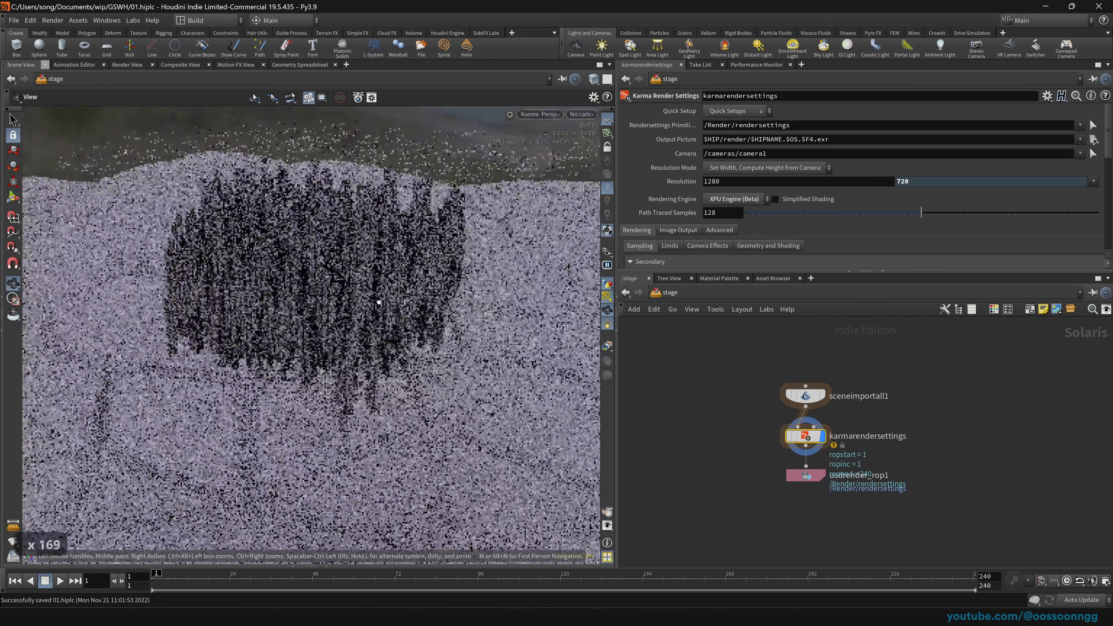
drag(379, 302, 414, 325)
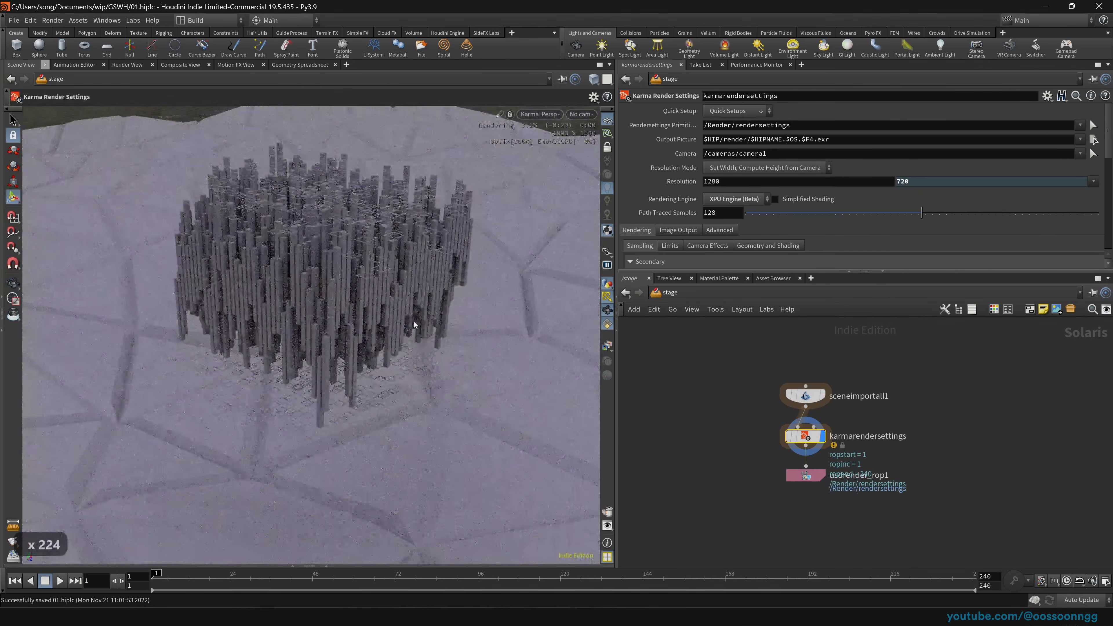
key(space)
middle_drag(340, 293, 376, 297)
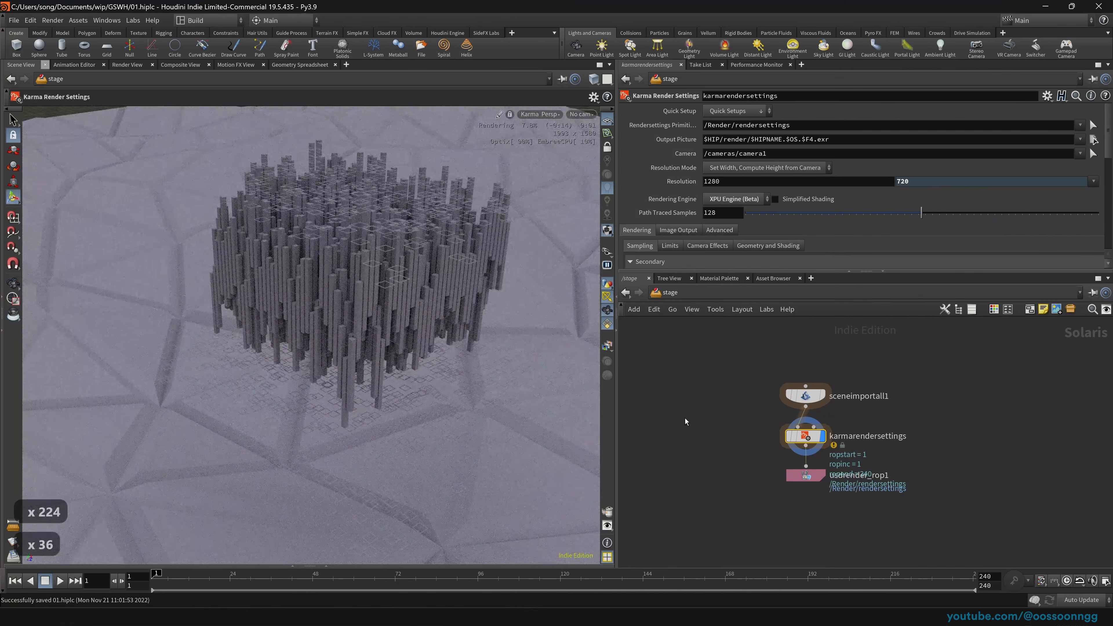
drag(685, 418, 811, 483)
drag(805, 436, 804, 499)
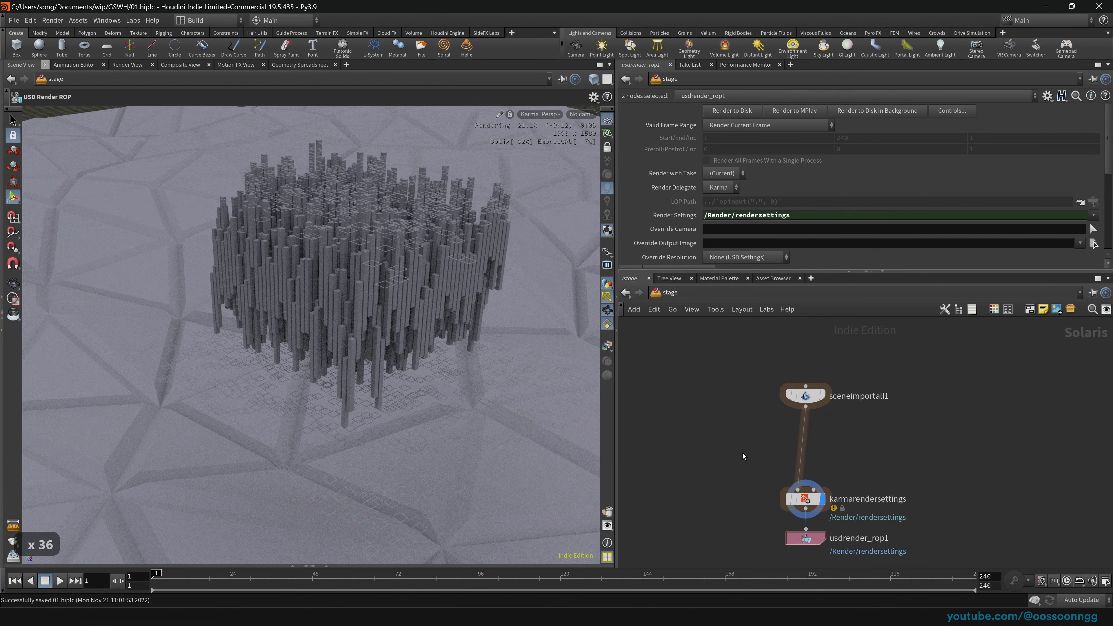
Step: Insert a Material Library between sceneimportall1 and karmarendersettings and go inside it
key(Tab)
text(mater)
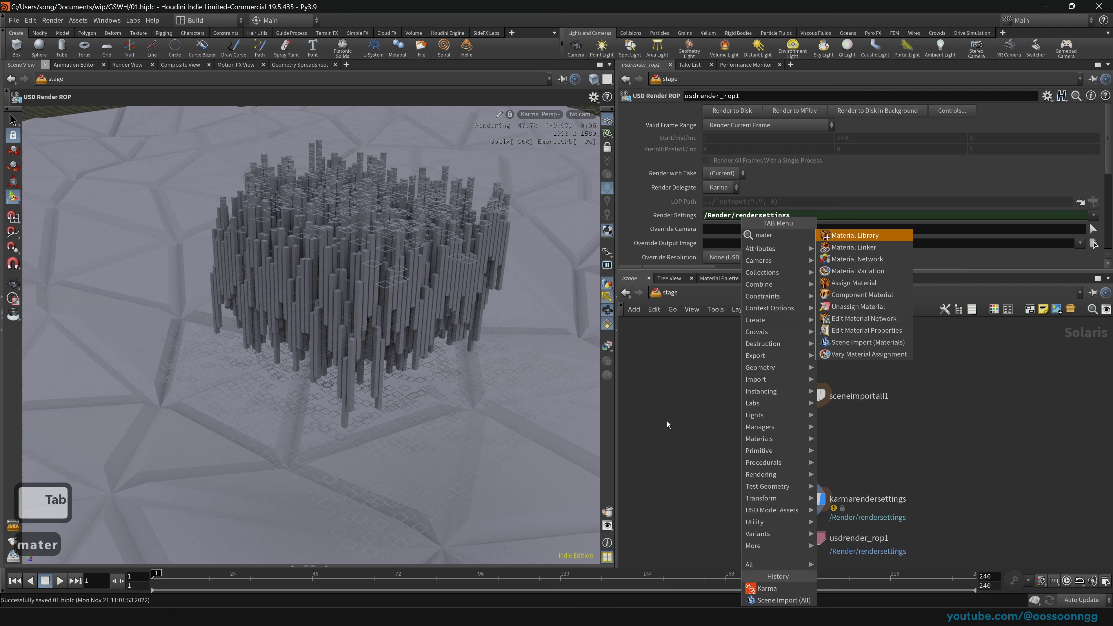
key(Return)
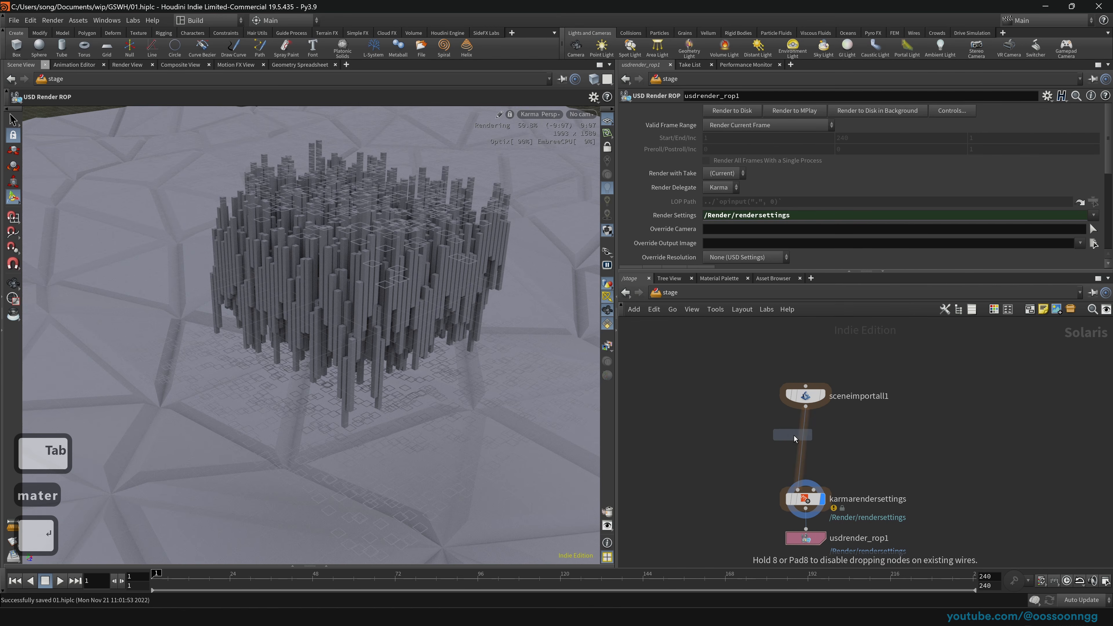
click(801, 437)
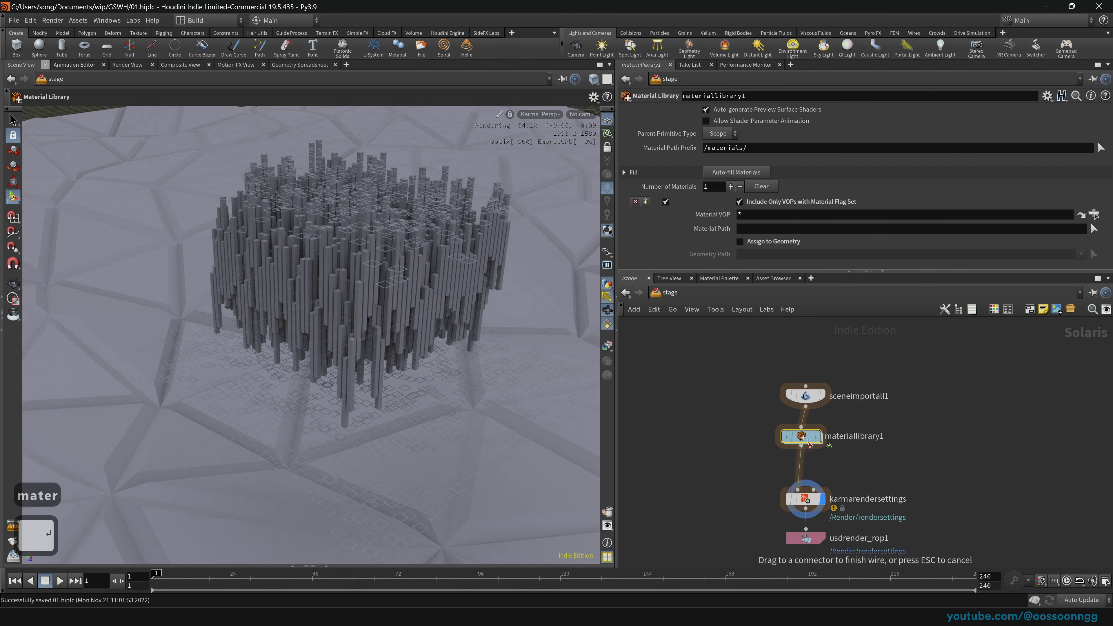
key(Escape)
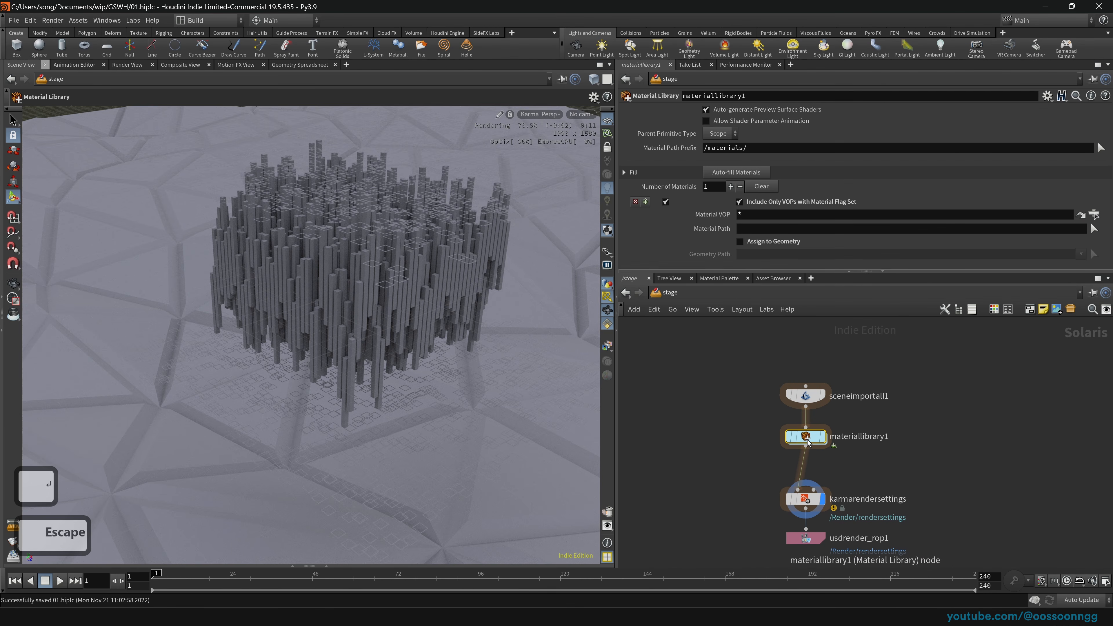
key(Return)
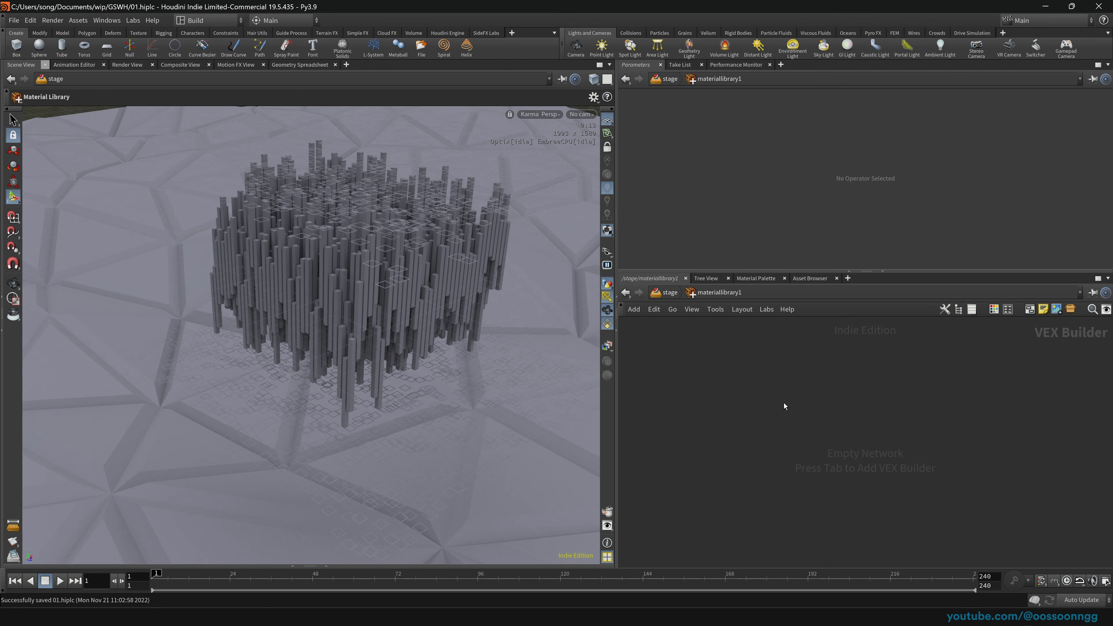
Step: Switch the viewport renderer back to Houdini GL
click(527, 114)
click(550, 156)
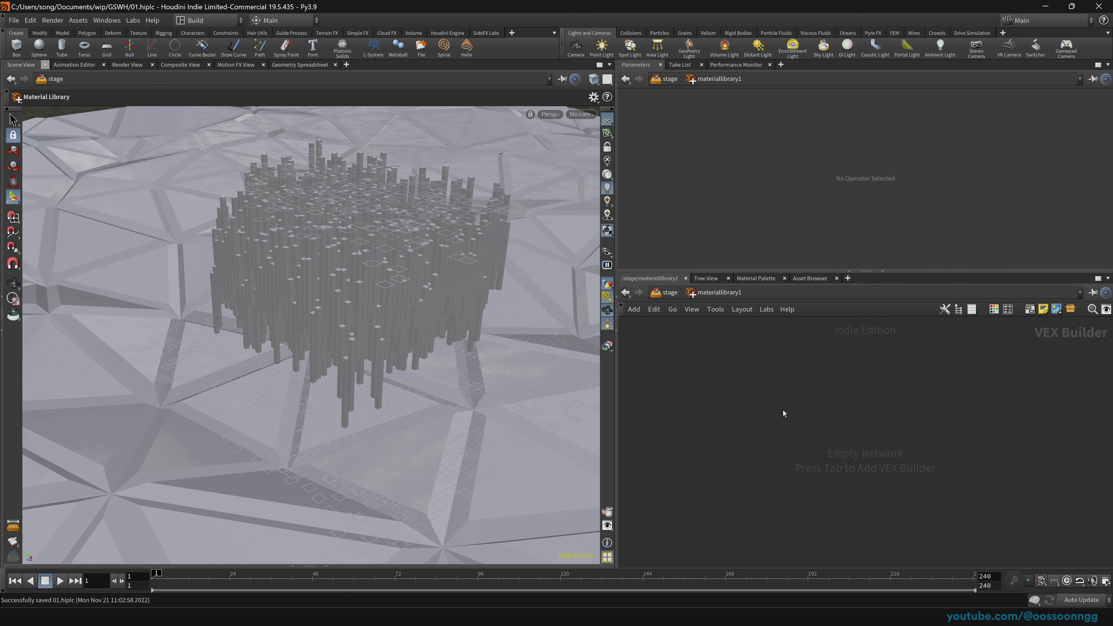
key(Delete)
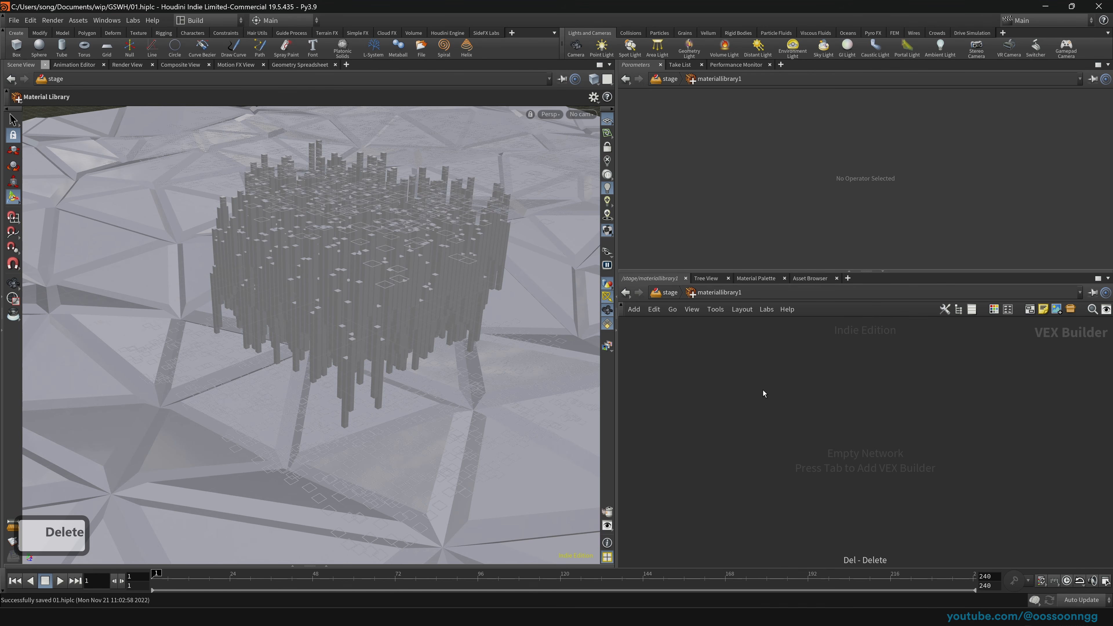
key(Tab)
Step: Add an MtlX Standard Surface and set it as the material on grid_object1
text(surface)
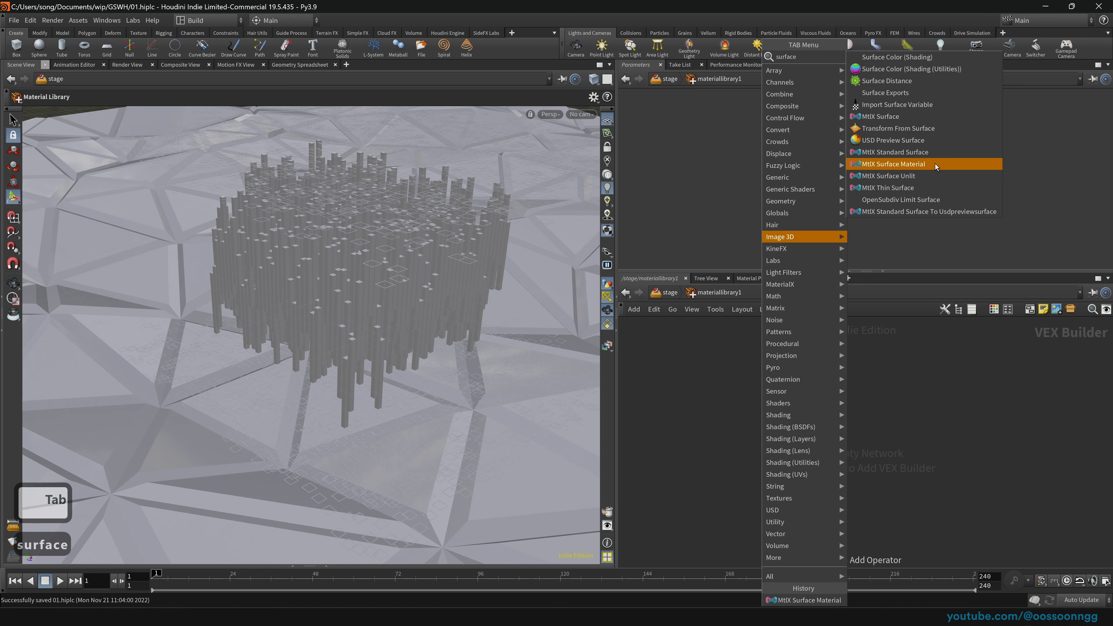
click(935, 153)
click(827, 389)
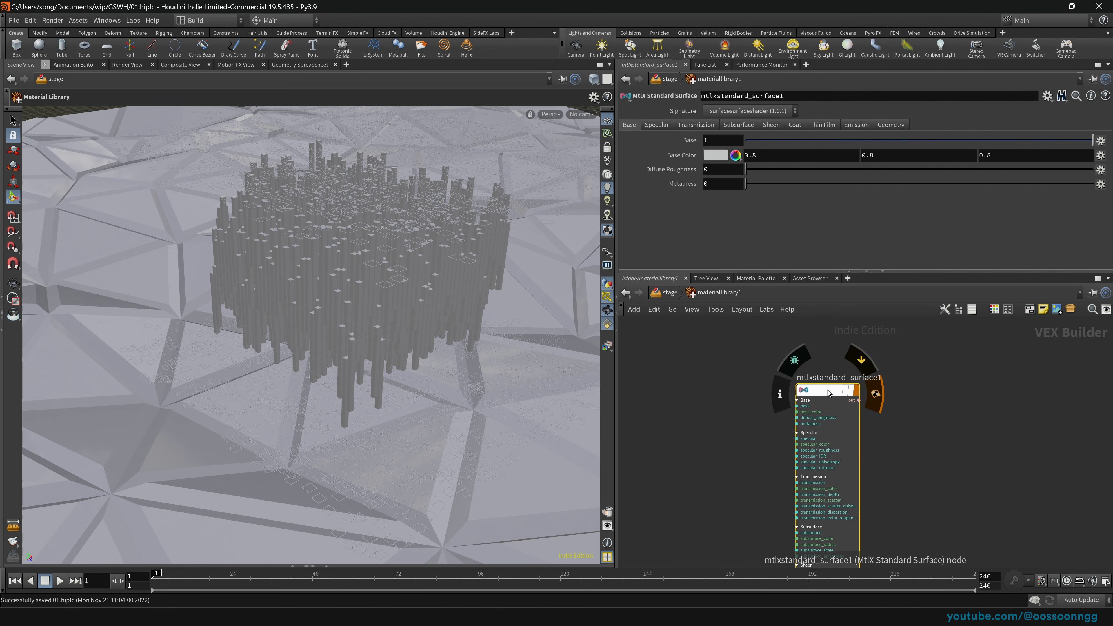
drag(828, 393, 117, 470)
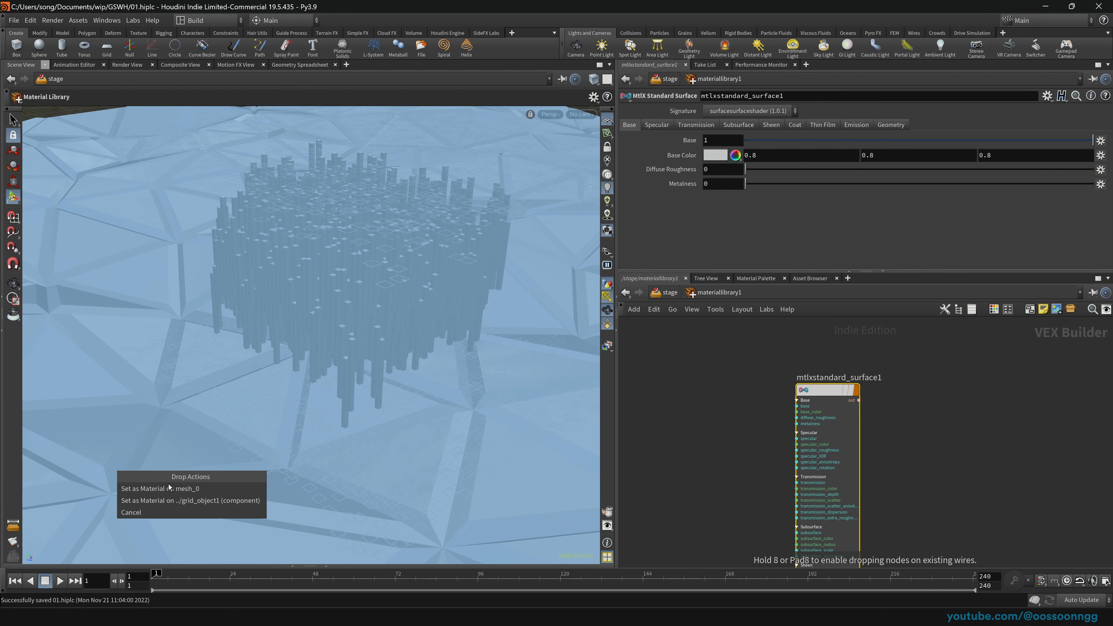
click(217, 500)
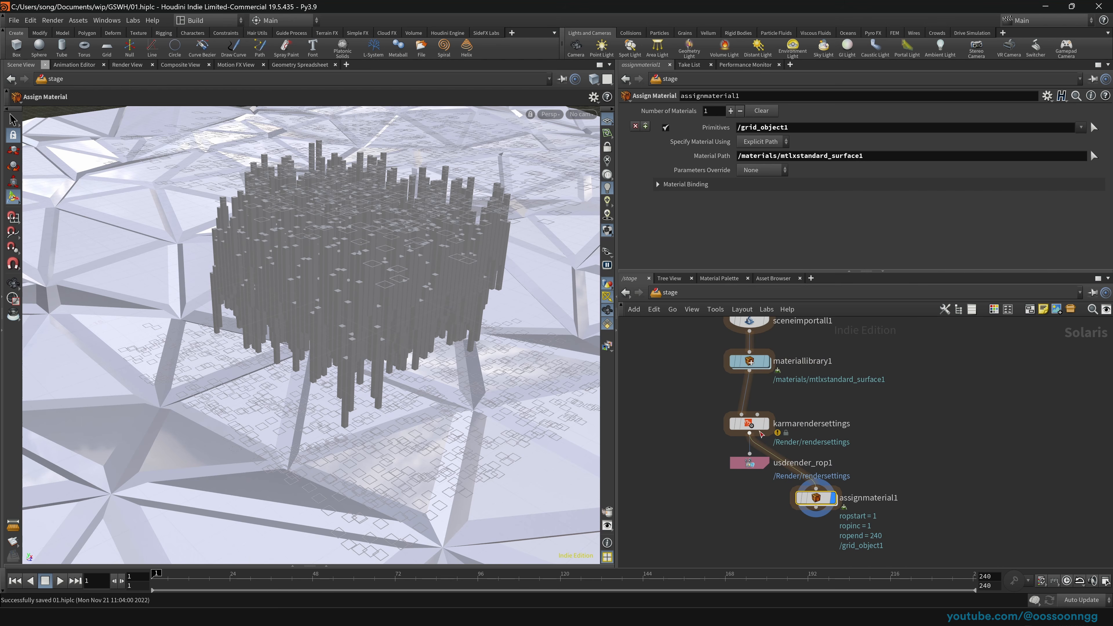
Step: Inside materiallibrary1, rename the MtlX surface node to background_grid
click(749, 361)
key(Return)
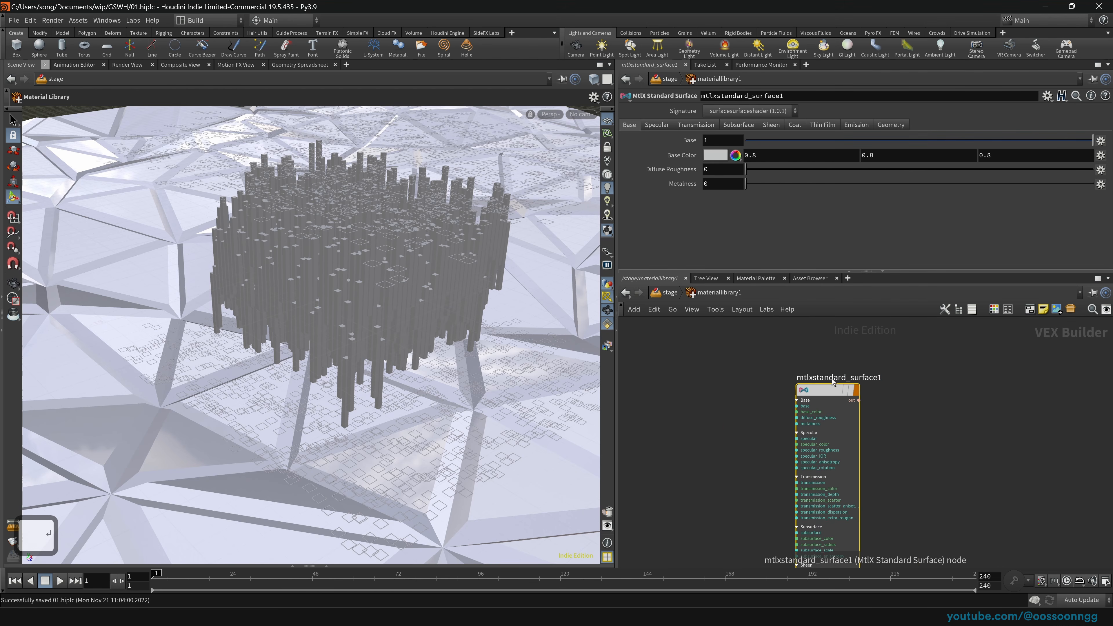
double_click(832, 379)
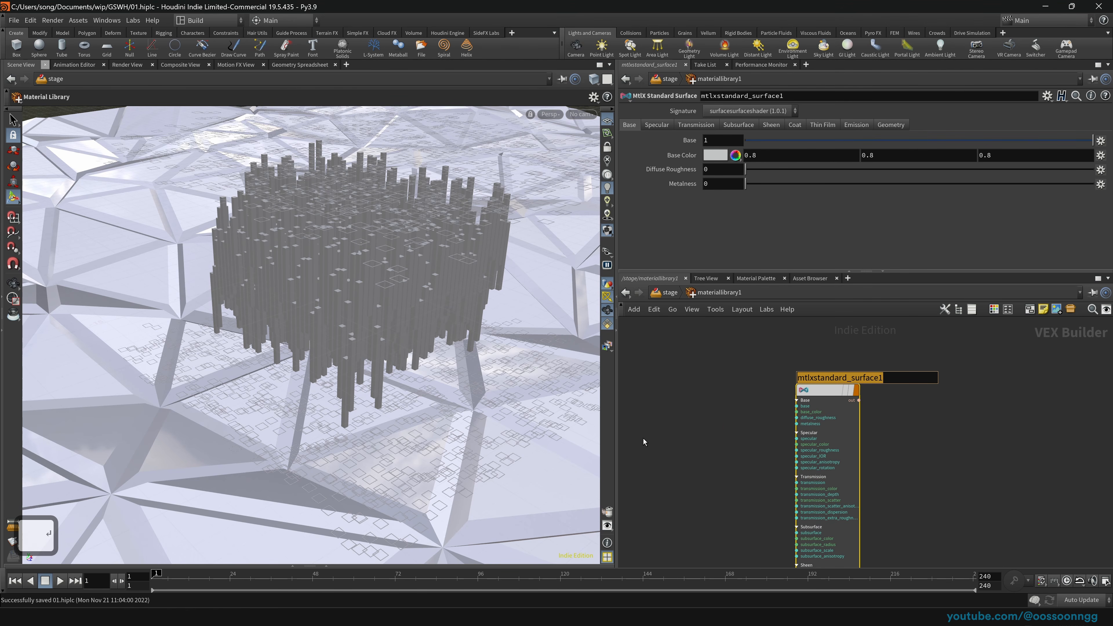
text(g)
text(back)
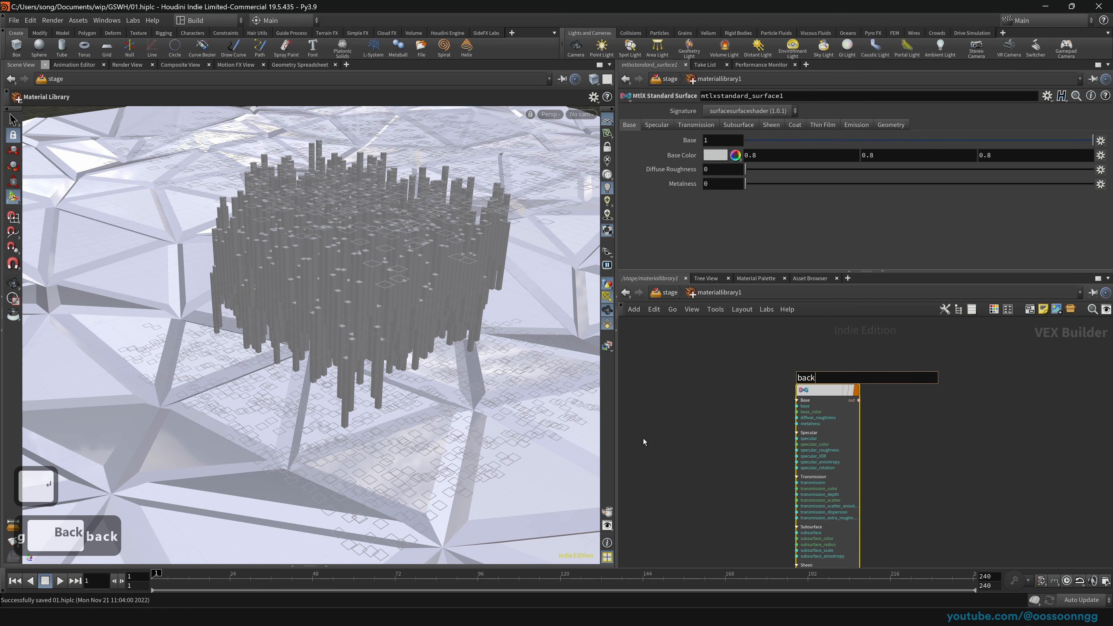
text(ground_grid)
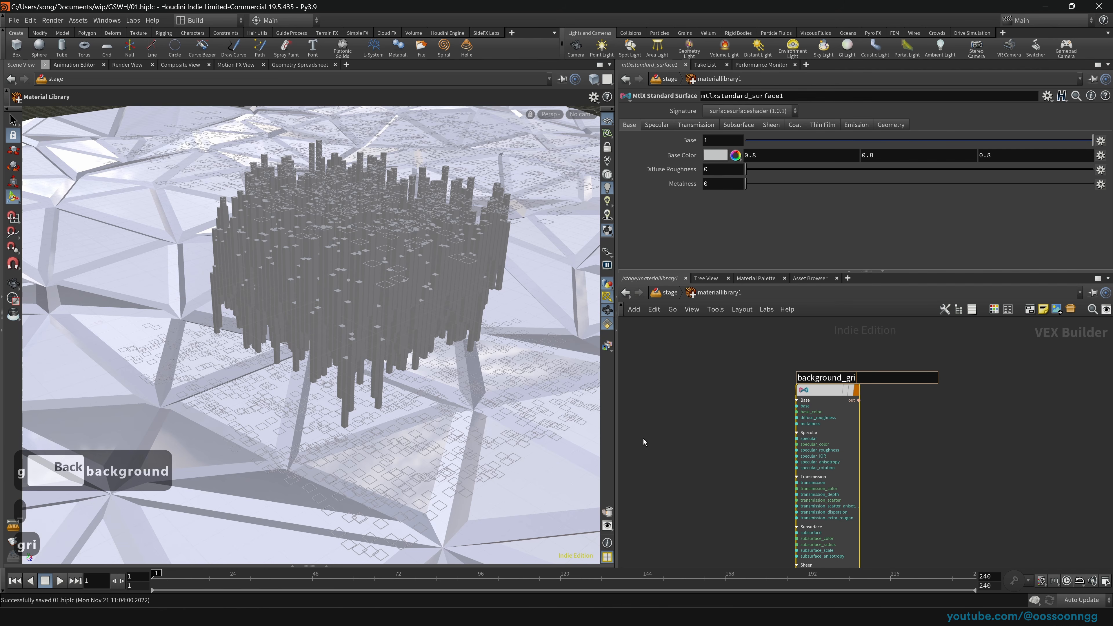
key(Return)
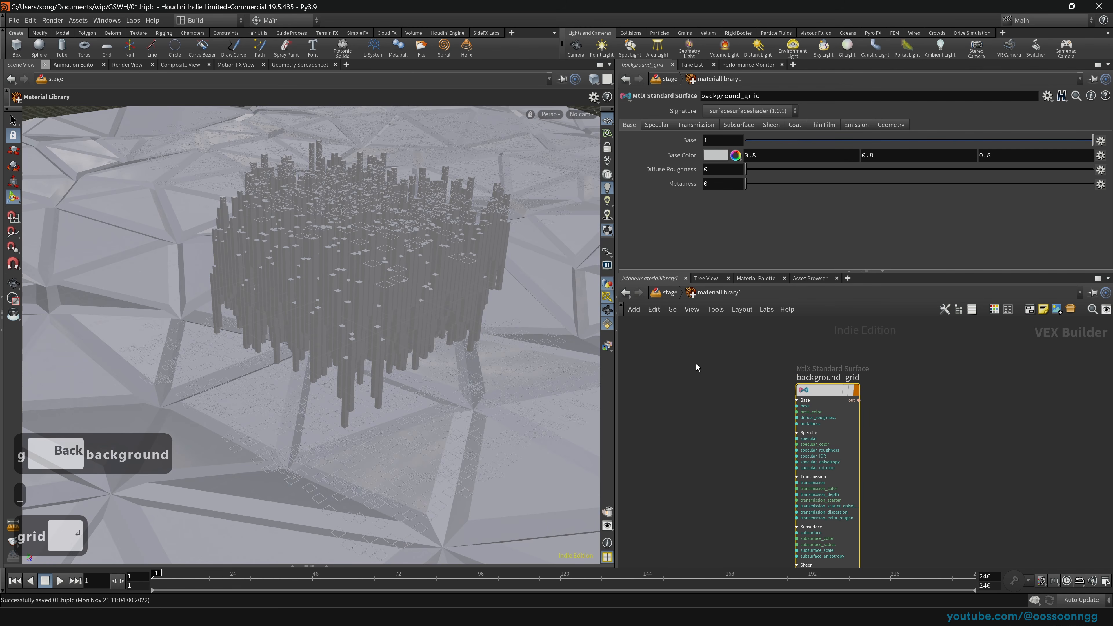
Step: Duplicate background_grid twice, making background_grid1 and background_grid2, and save the scene
drag(831, 389, 712, 392)
scroll(848, 400, down, 2)
middle_drag(849, 399, 856, 419)
alt+drag(733, 412, 892, 411)
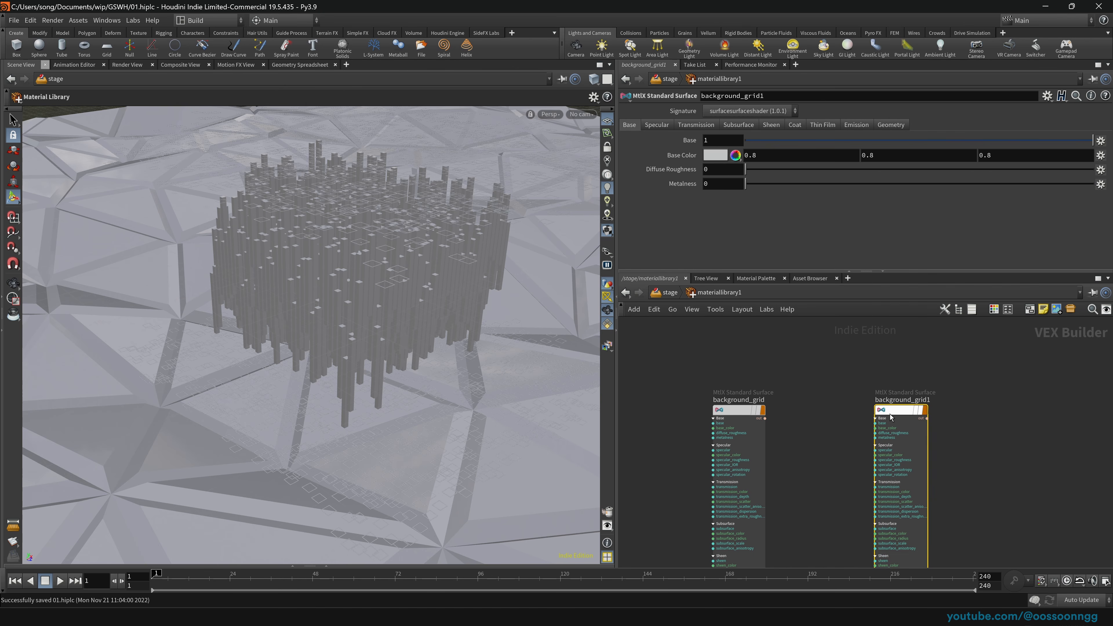
mouse_move(901, 412)
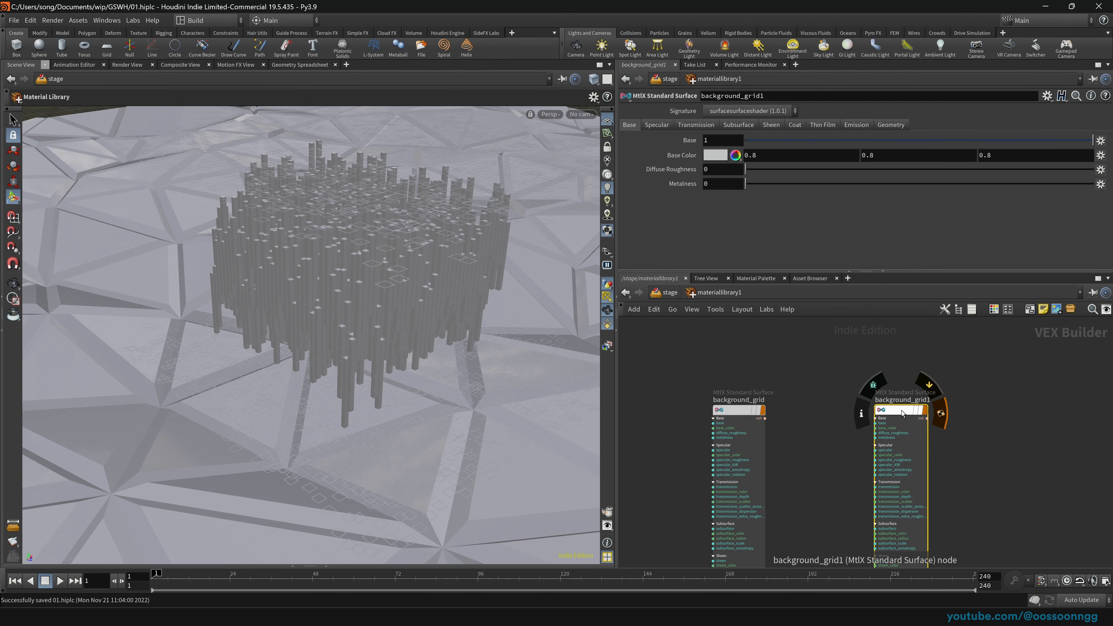
key(ctrl+s)
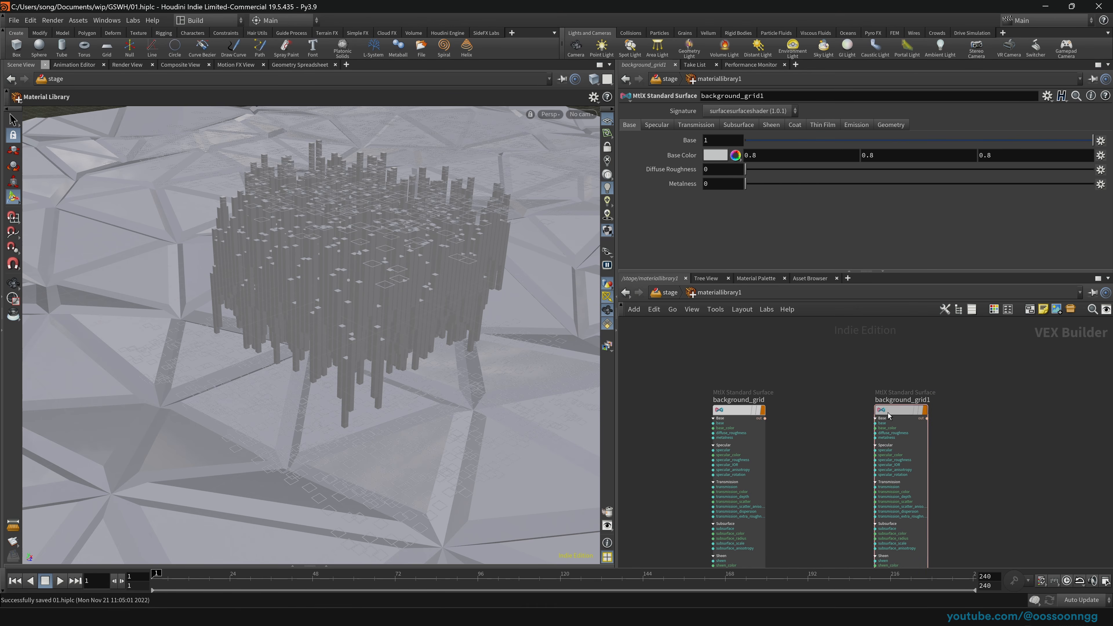
middle_drag(831, 410, 761, 400)
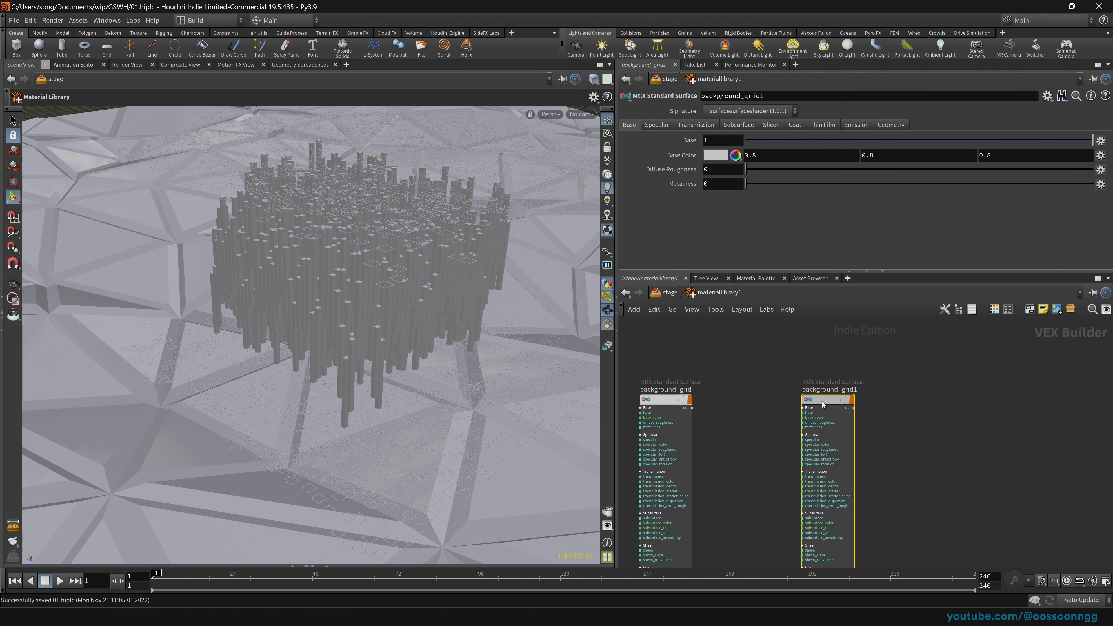
drag(821, 402, 769, 401)
mouse_move(770, 400)
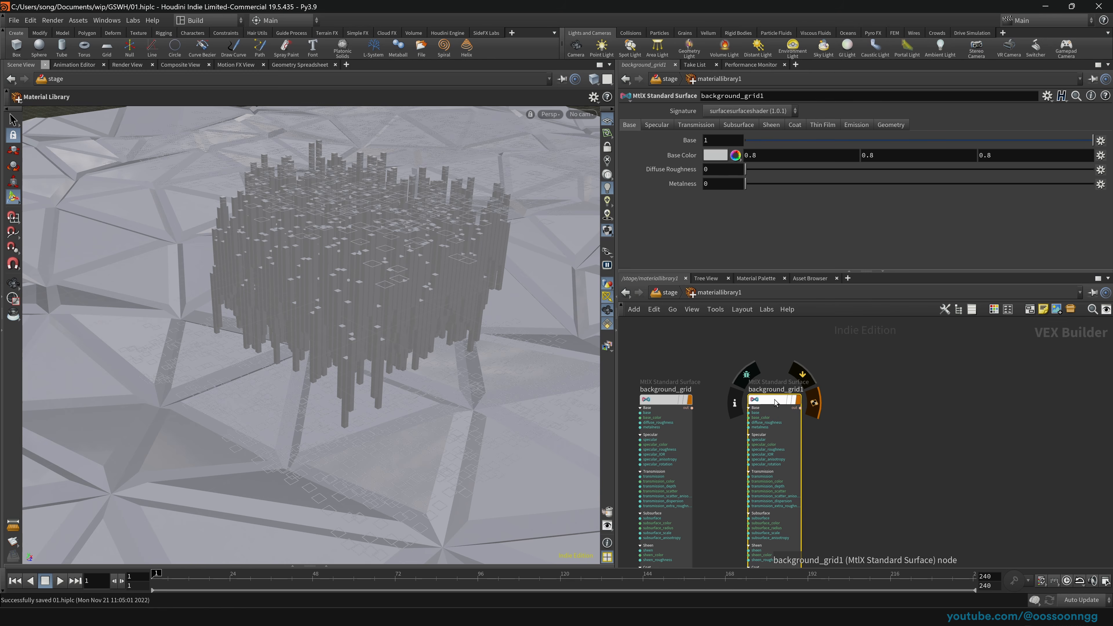
alt+drag(774, 402, 914, 402)
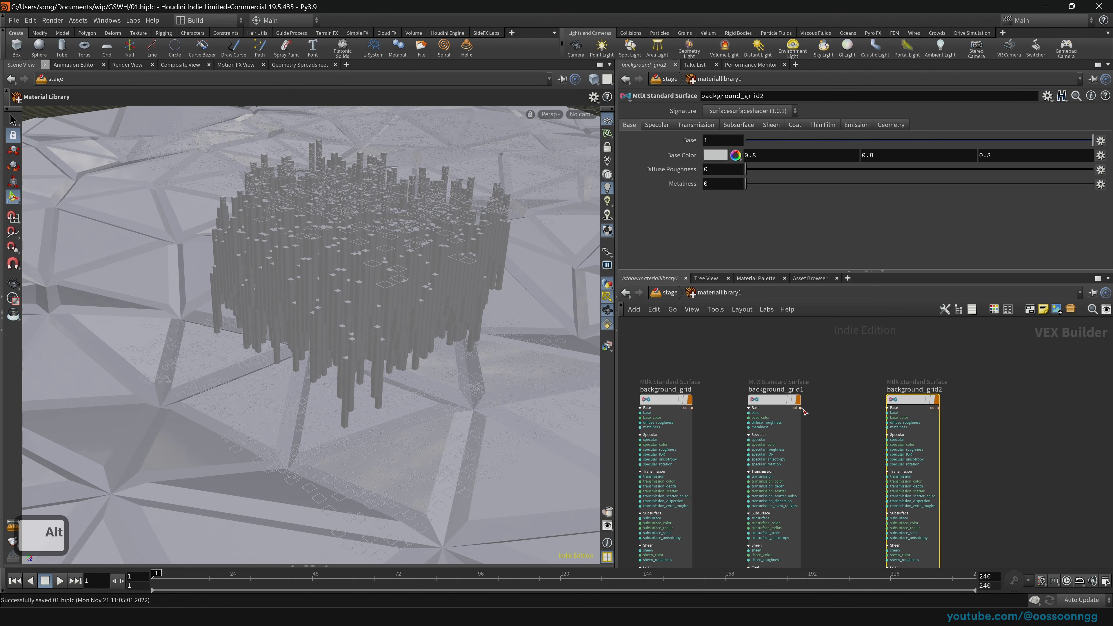
Step: Delete background_grid2, assign background_grid1 to the lights, and rename it lights_materials
key(Delete)
drag(781, 405, 422, 301)
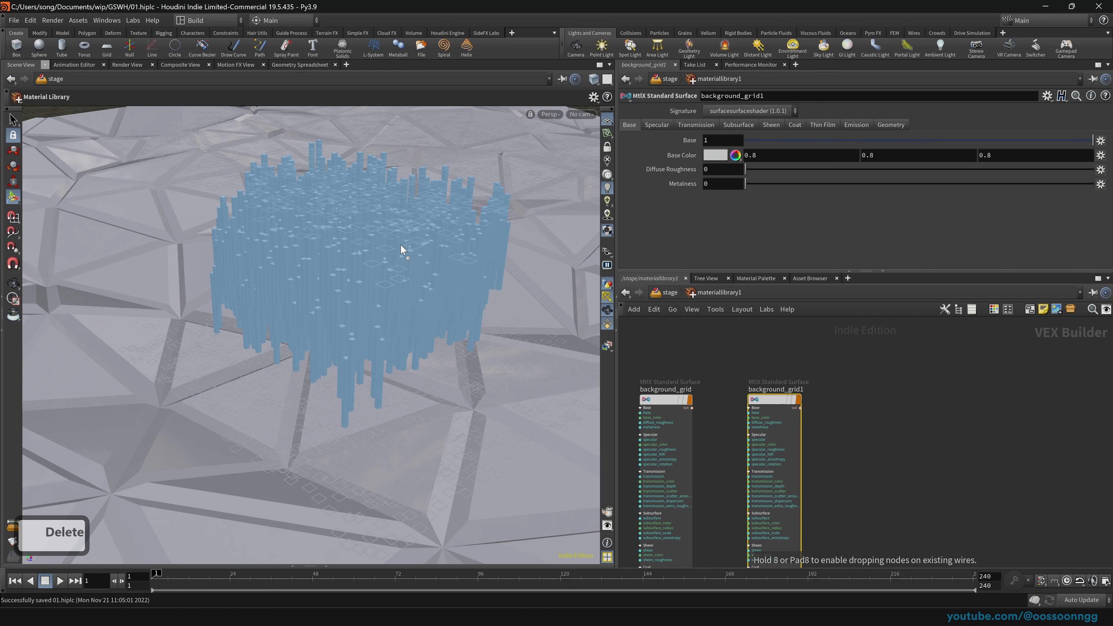
drag(403, 250, 517, 197)
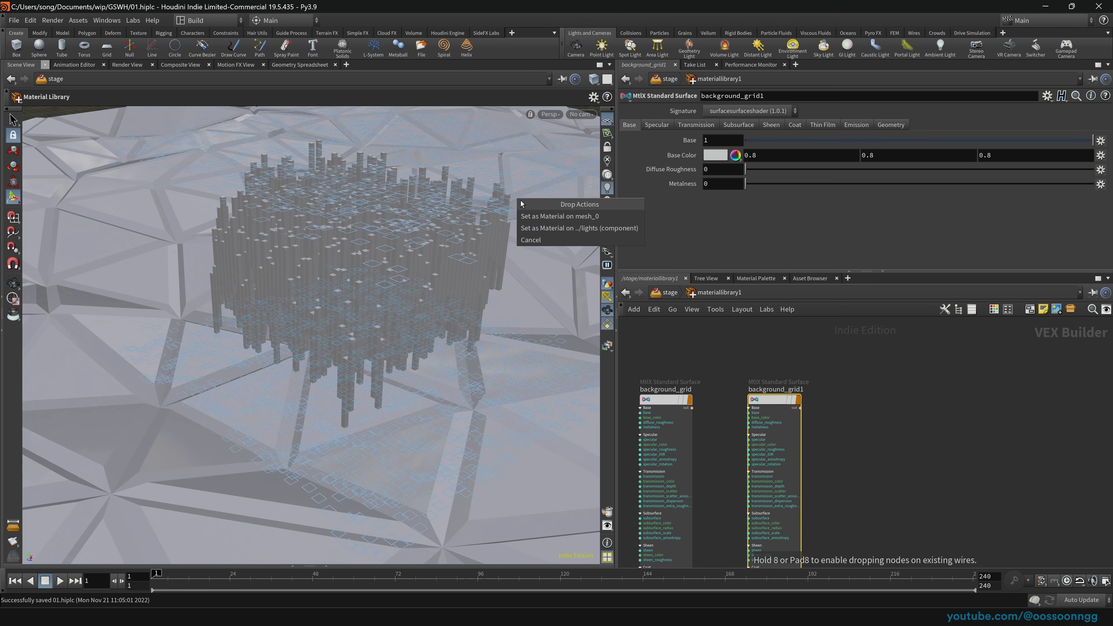
click(577, 228)
double_click(776, 389)
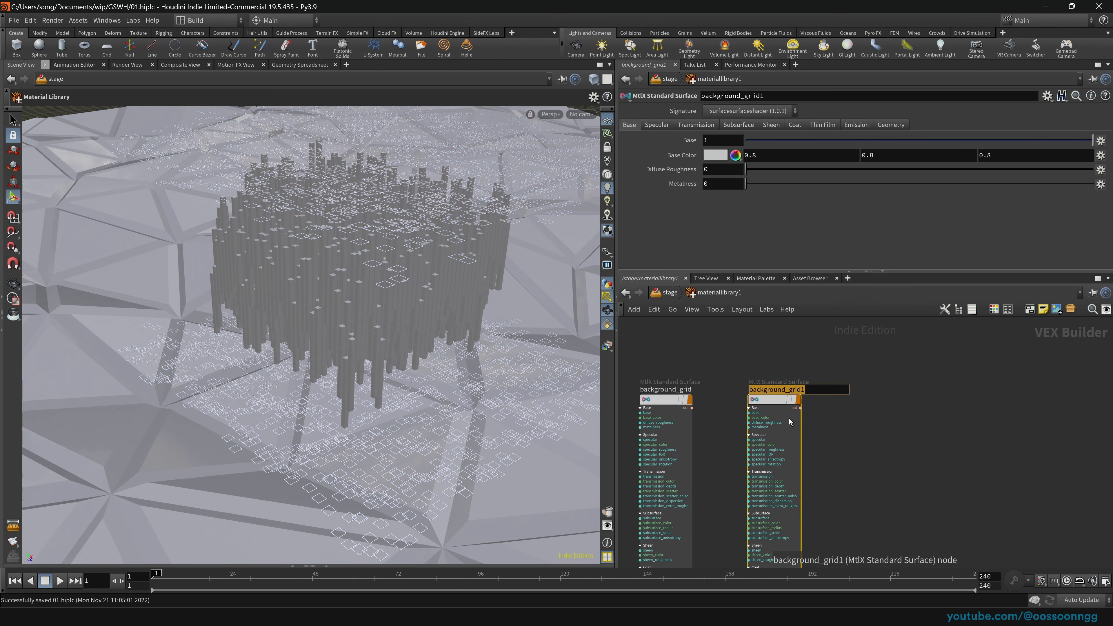
text(lgit)
key(BackSpace)
key(BackSpace)
key(BackSpace)
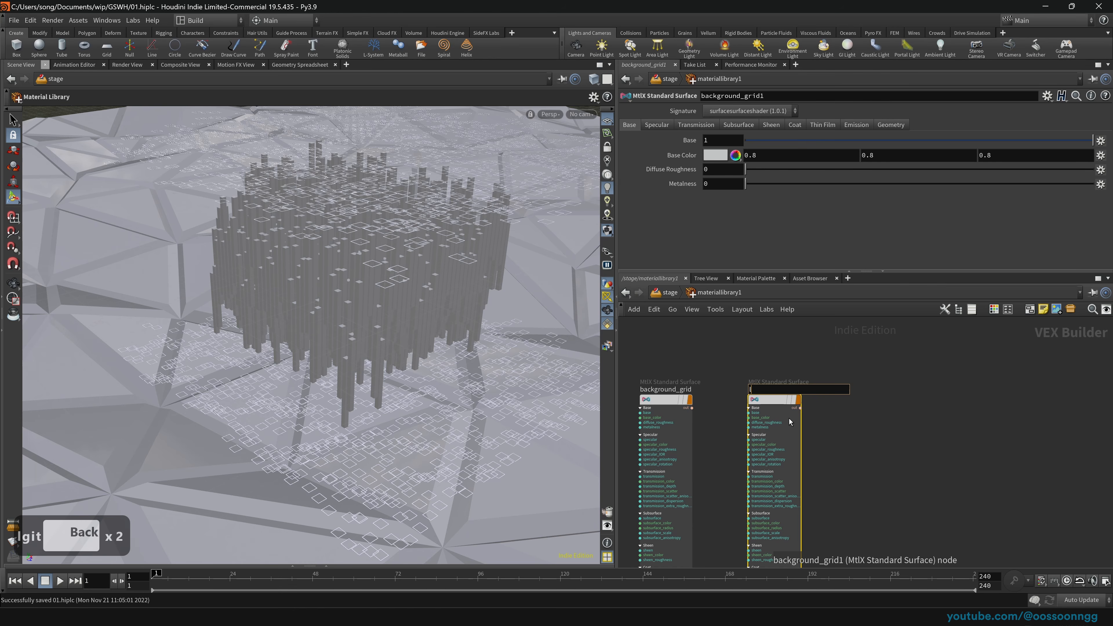
text(ights_materials)
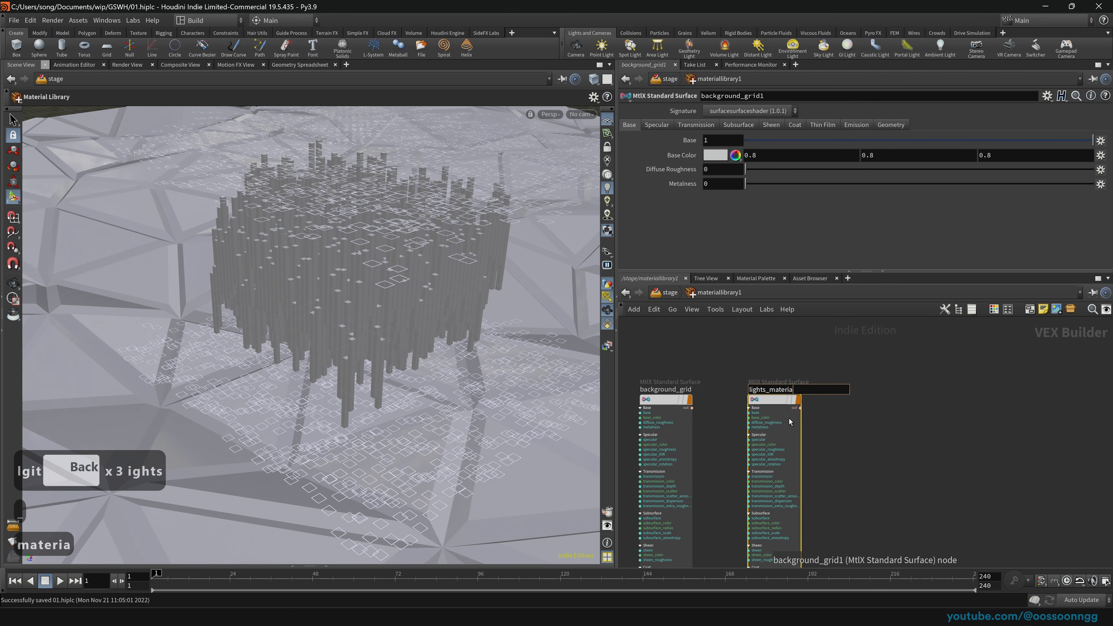
key(Return)
Step: Copy the lights material onto the block columns and rename the copy blocks
alt+drag(783, 398, 358, 333)
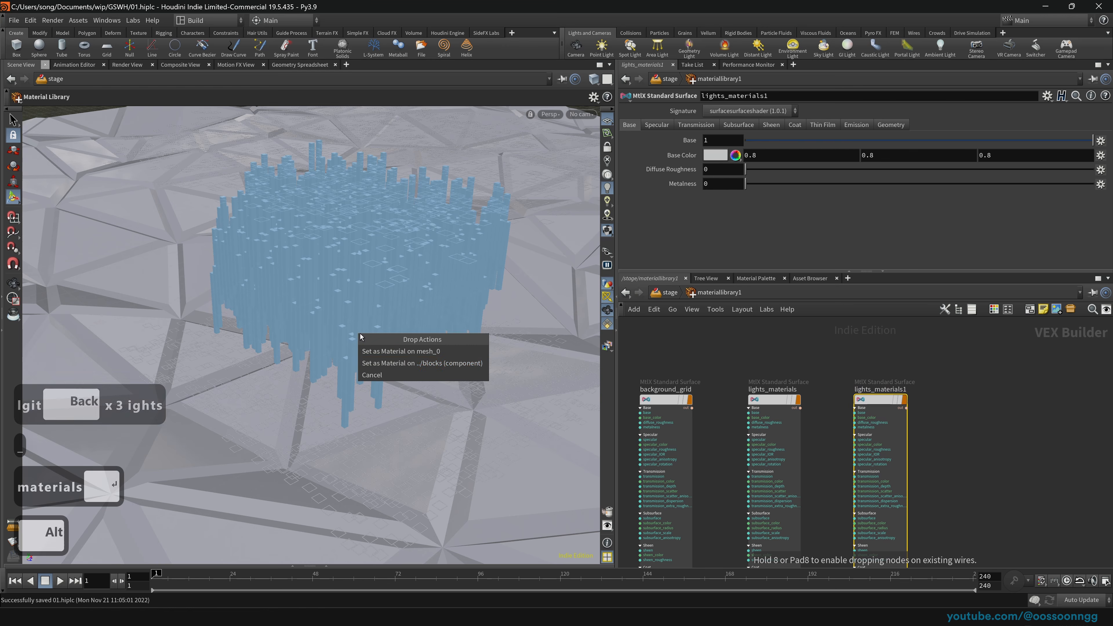
click(458, 360)
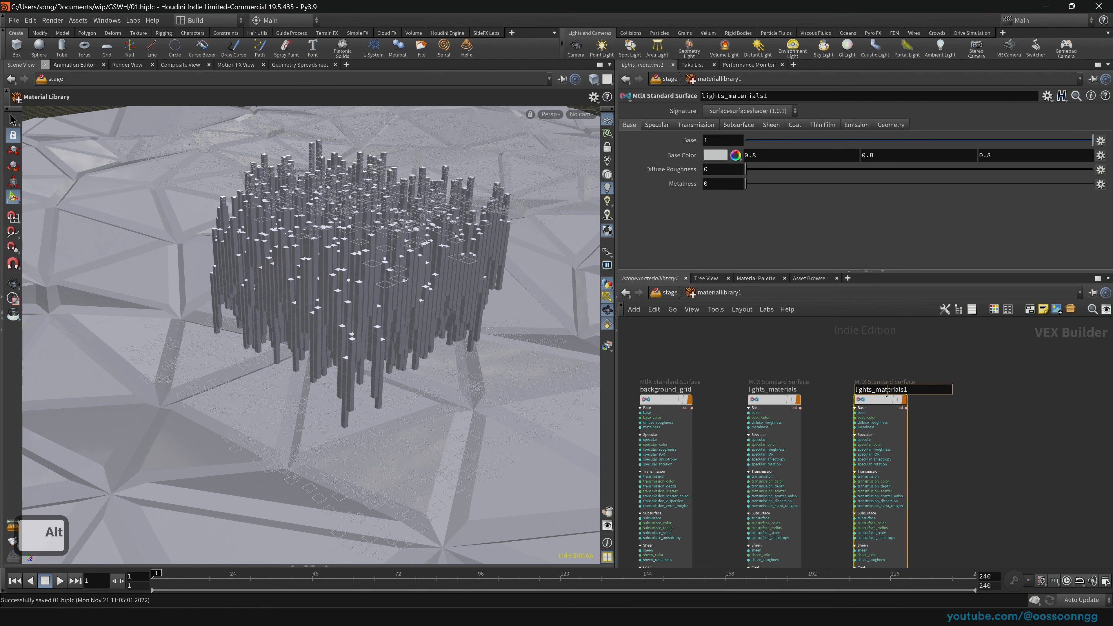
double_click(880, 389)
text(block)
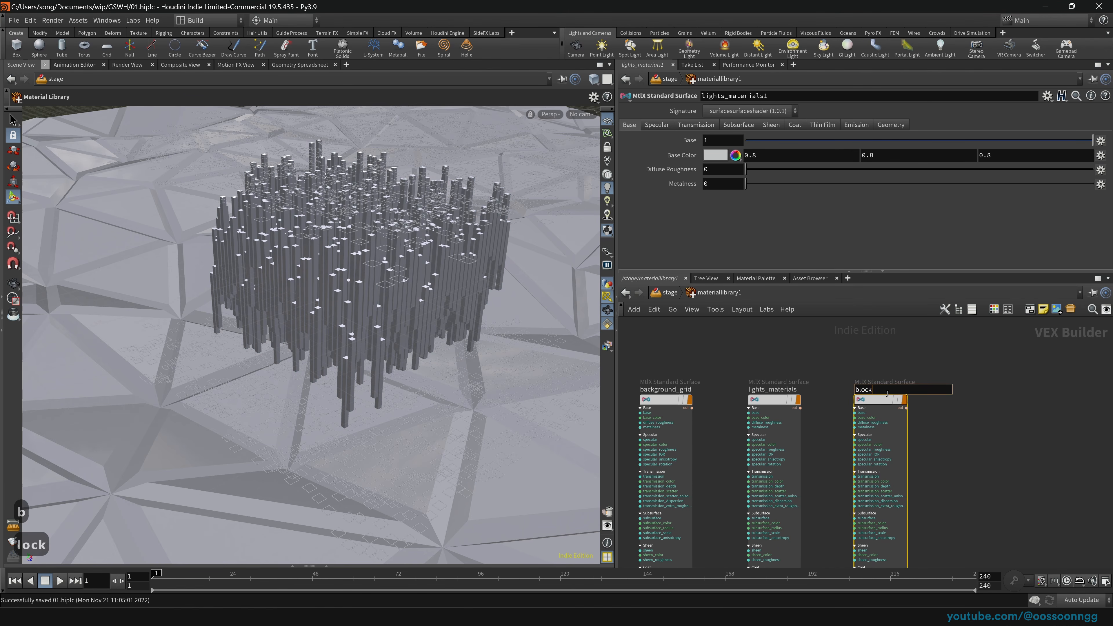
text(s)
key(Return)
click(663, 399)
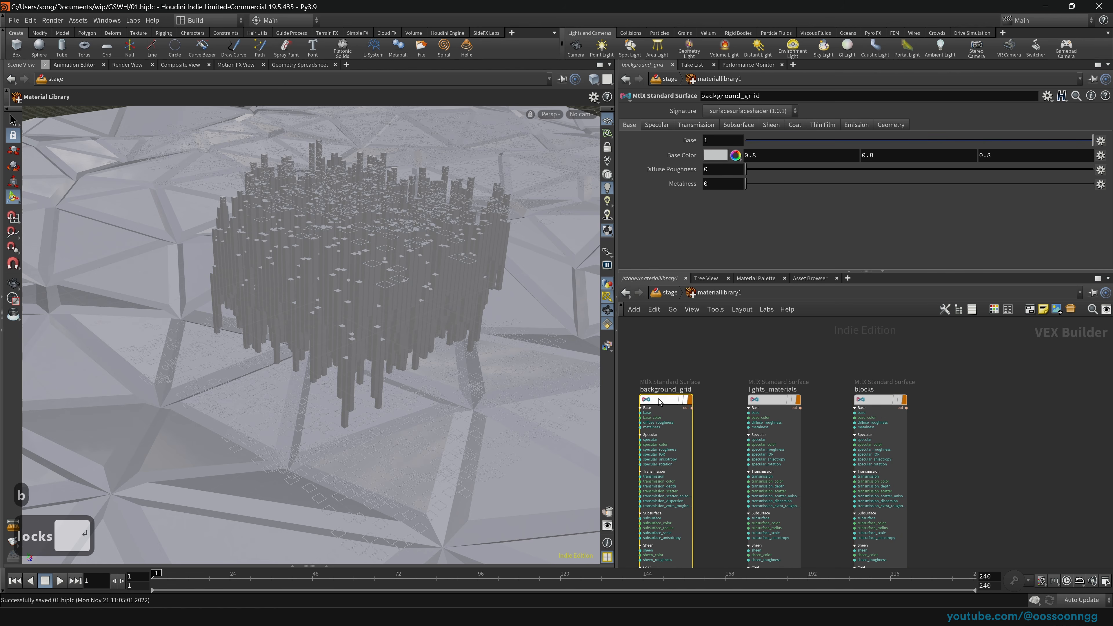
middle_drag(716, 366, 803, 368)
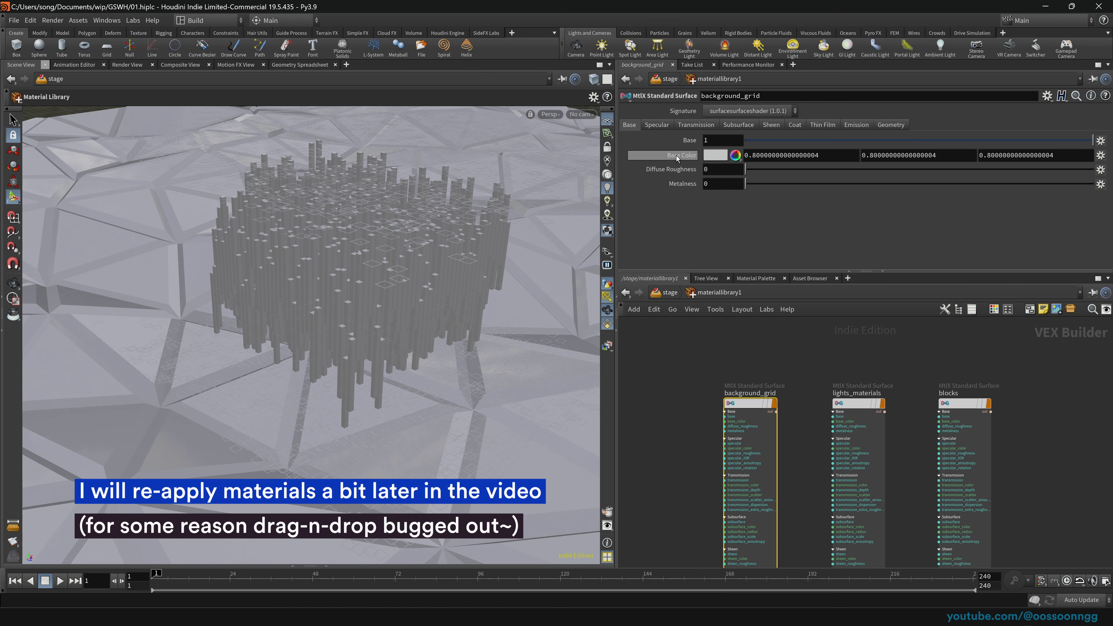
Step: Set background_grid's base colour to a dark 0.1 grey
click(715, 155)
click(746, 135)
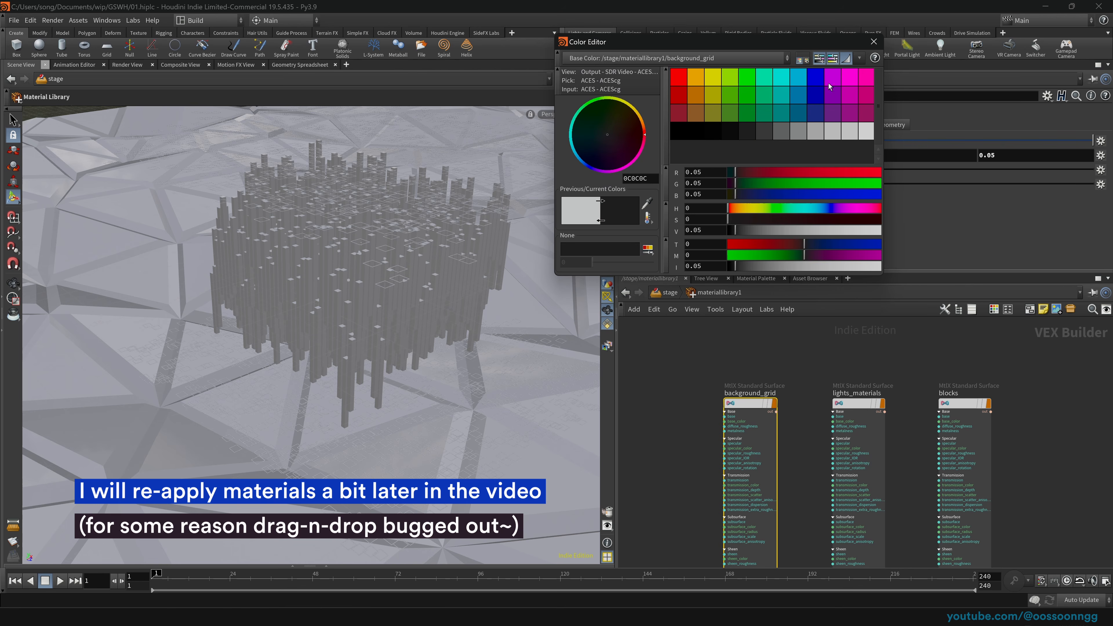
click(764, 132)
click(873, 42)
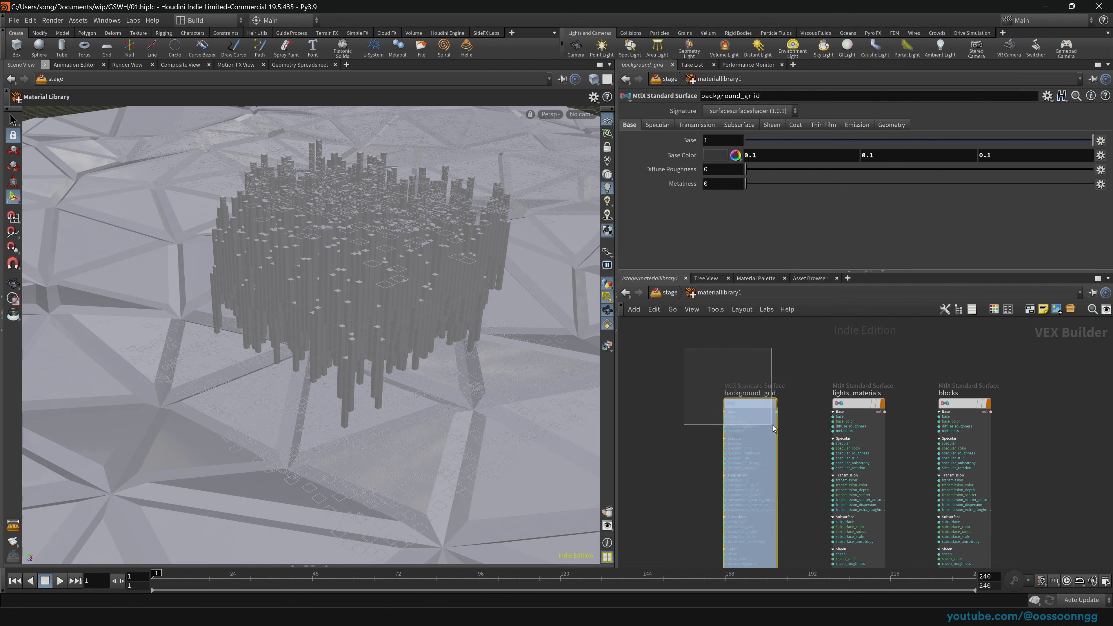
Step: Review the lights_materials emission settings and the blocks specular settings
click(856, 403)
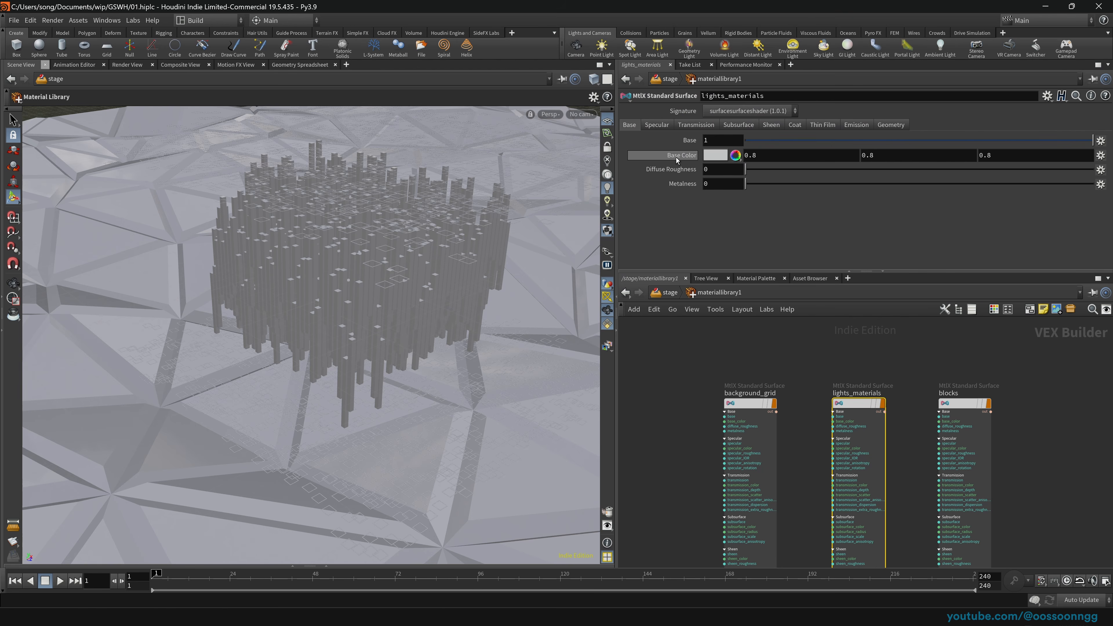
click(857, 125)
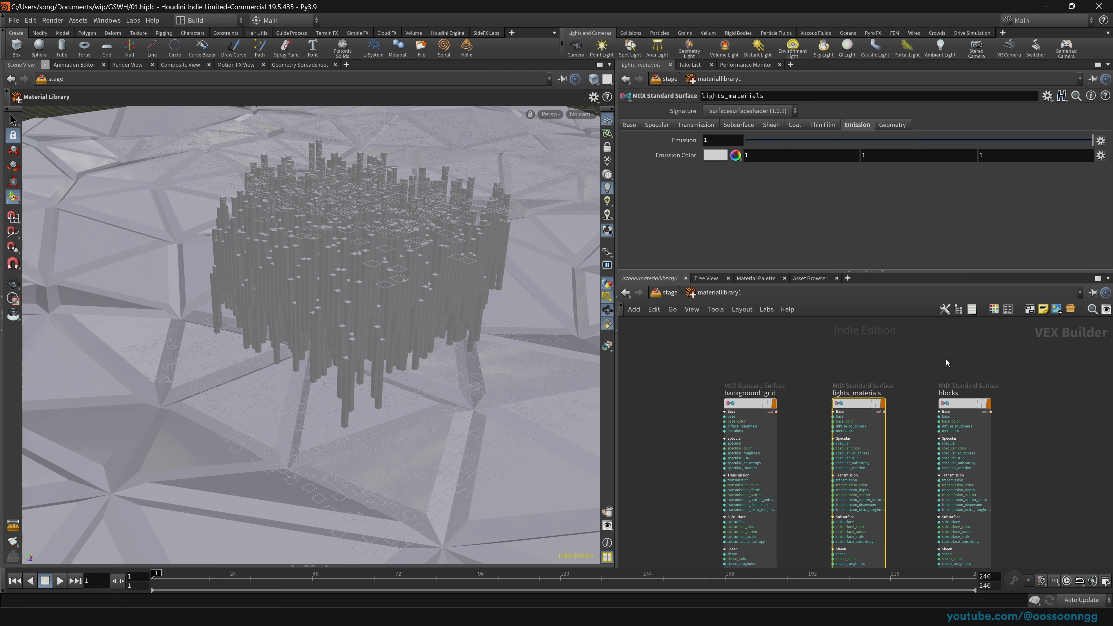
click(974, 423)
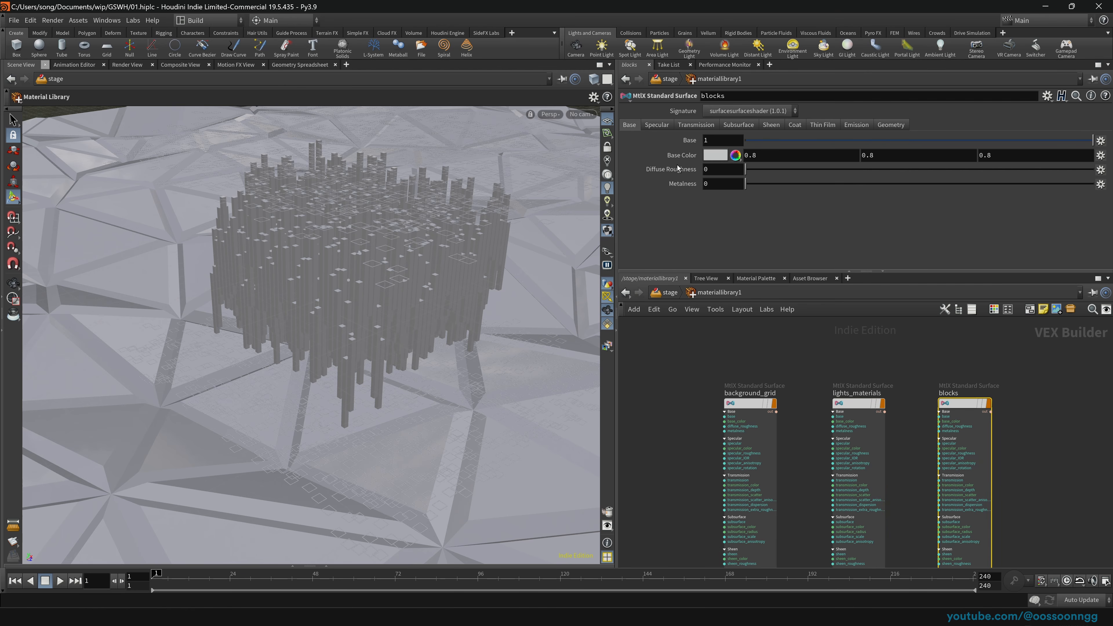
click(661, 127)
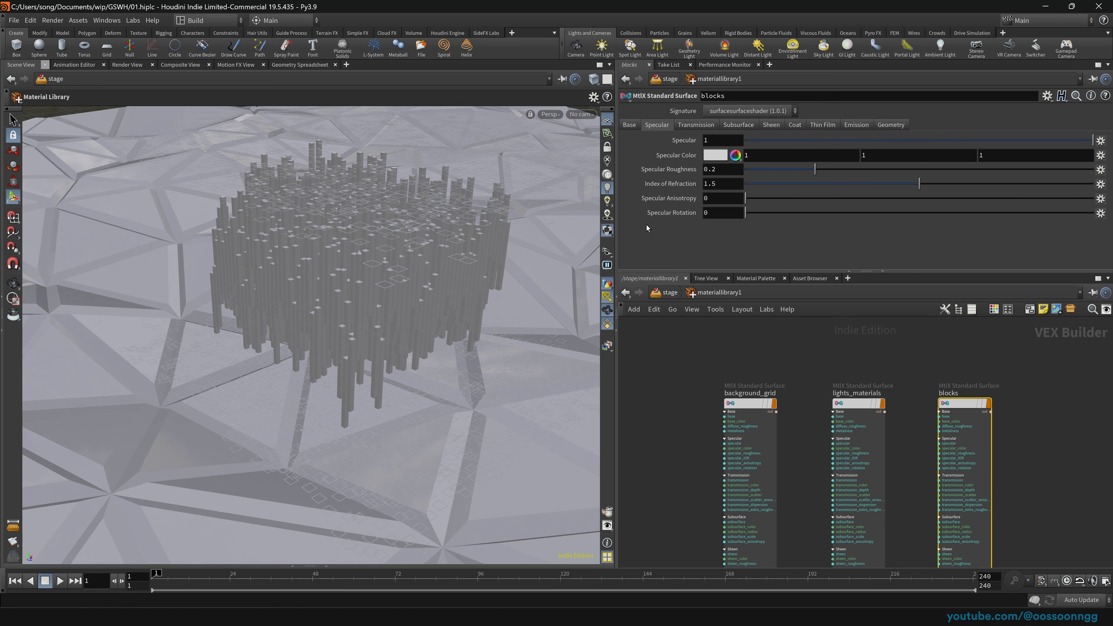
Step: At /stage, move usdrender_rop1 down-left and wire assignmaterial1 in after materiallibrary1
click(666, 295)
drag(749, 463, 683, 512)
middle_drag(690, 422, 678, 452)
drag(804, 529, 721, 431)
scroll(691, 429, down, 2)
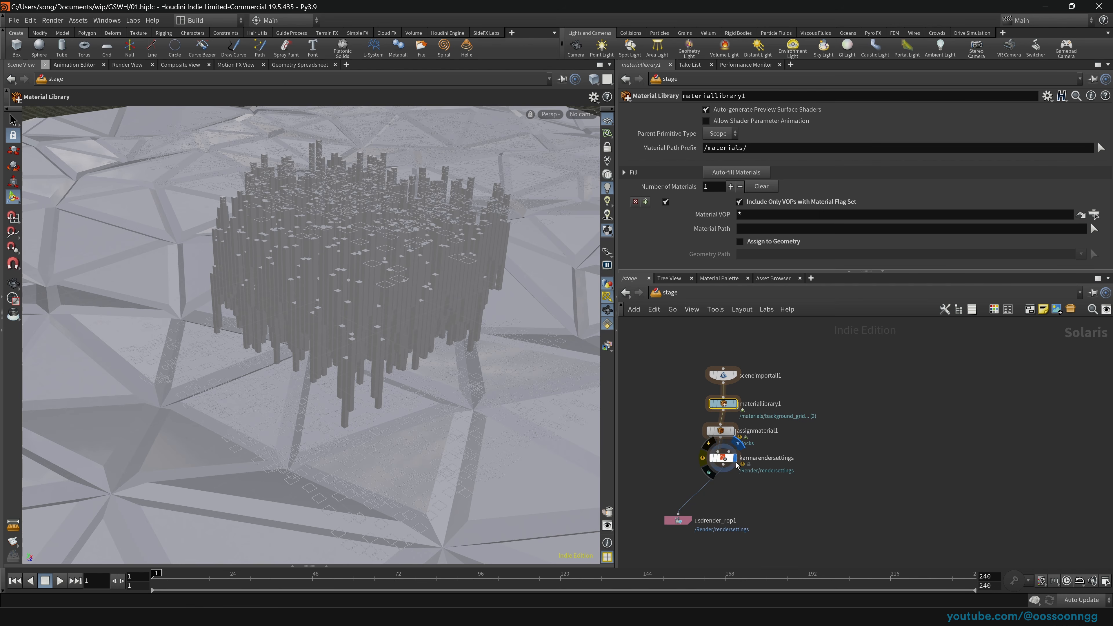
Step: Switch the viewport renderer to Karma
click(722, 458)
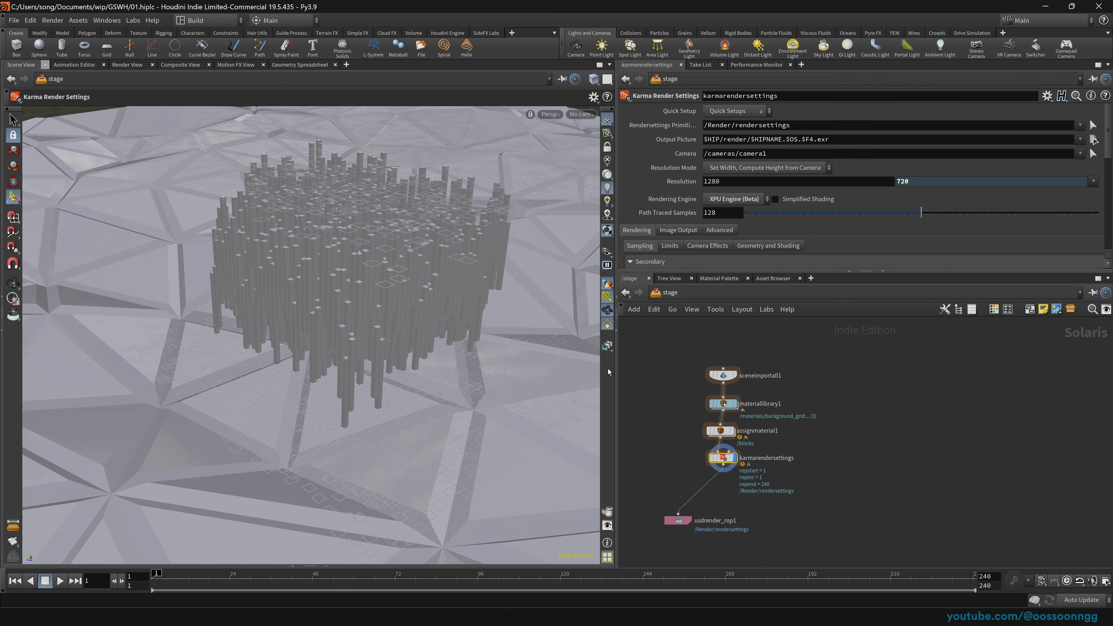
click(549, 115)
click(569, 172)
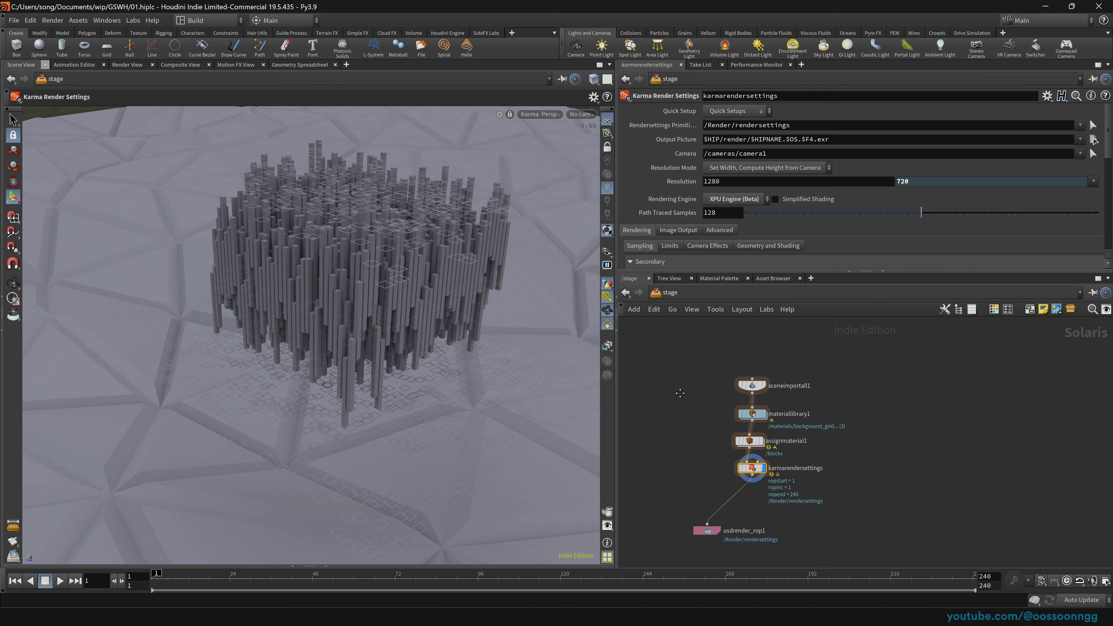
middle_drag(679, 393, 701, 394)
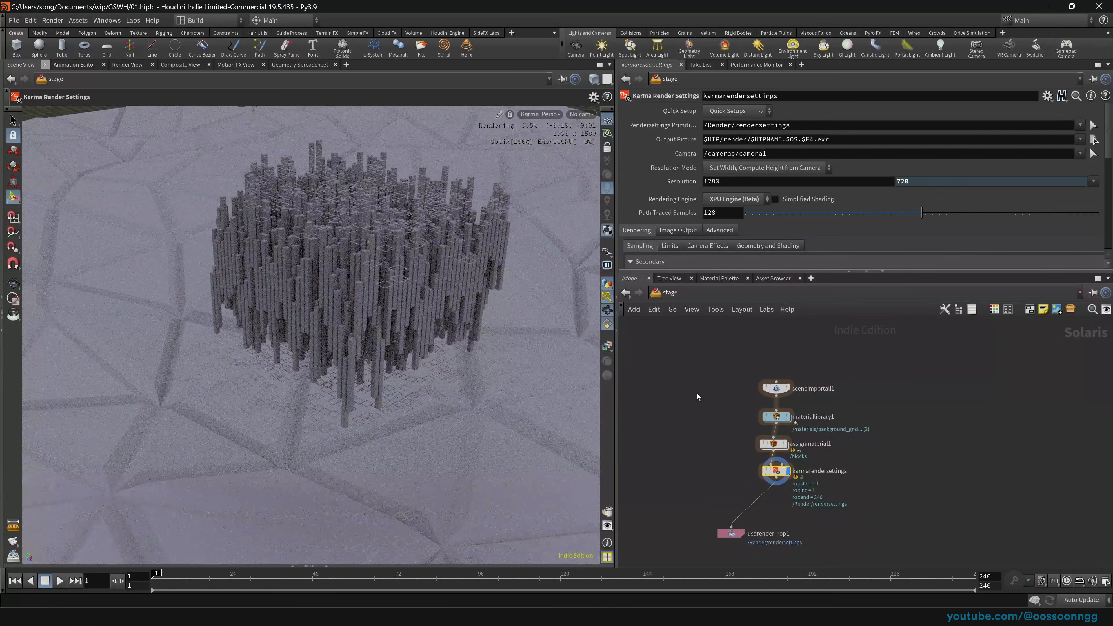
Step: In assignmaterial1, bind /lights to /materials/lights_materials and save the scene
click(773, 444)
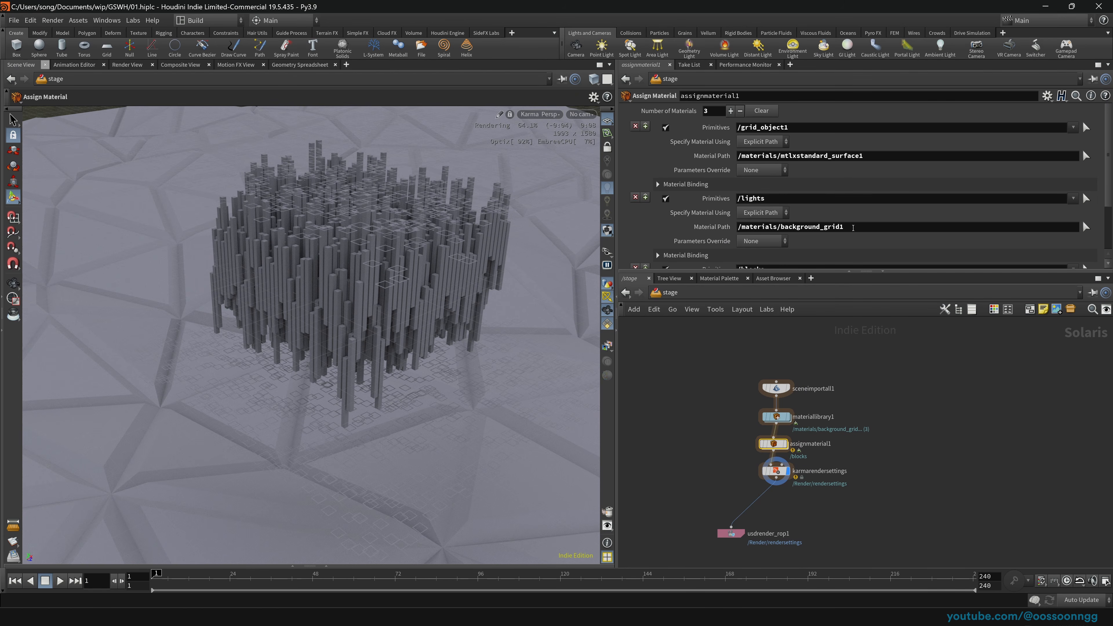
scroll(858, 227, down, 2)
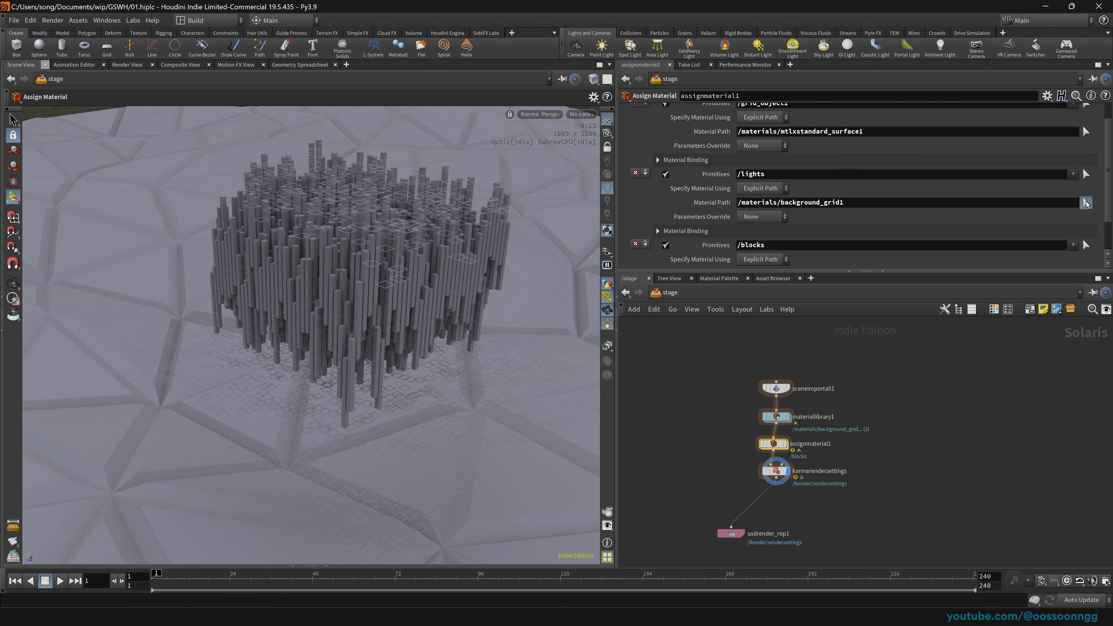
click(1085, 202)
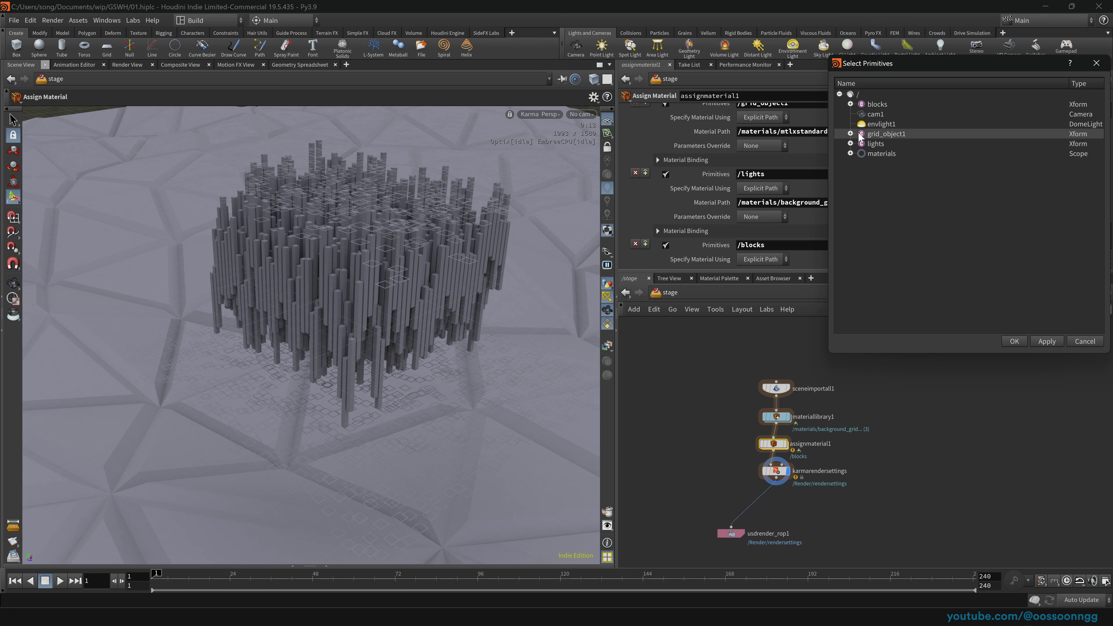
click(850, 153)
drag(904, 66, 446, 156)
click(456, 274)
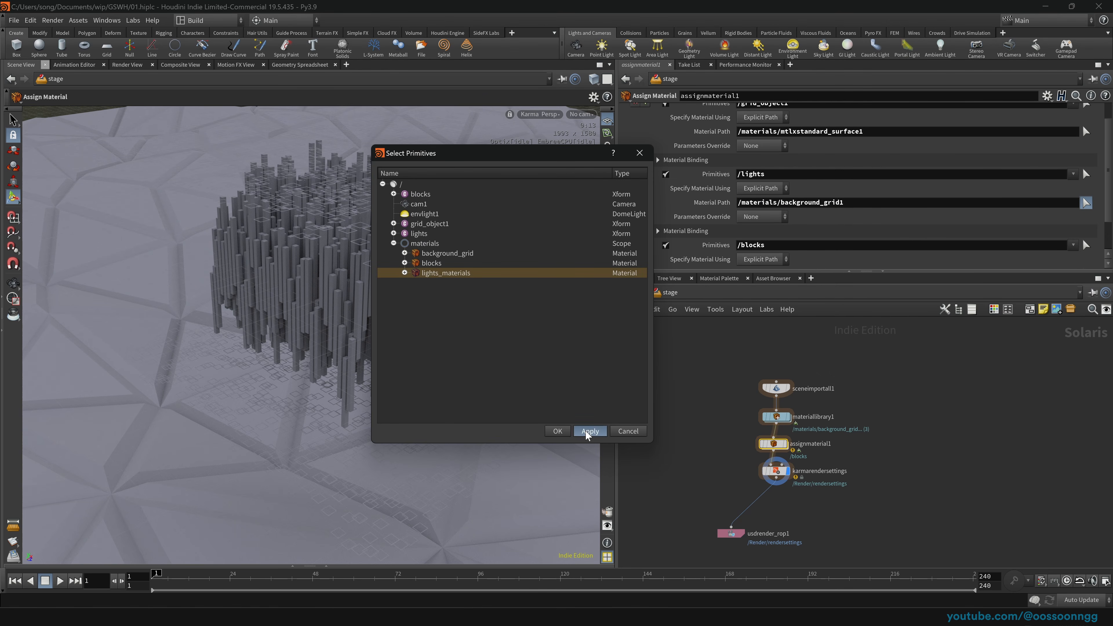
click(556, 430)
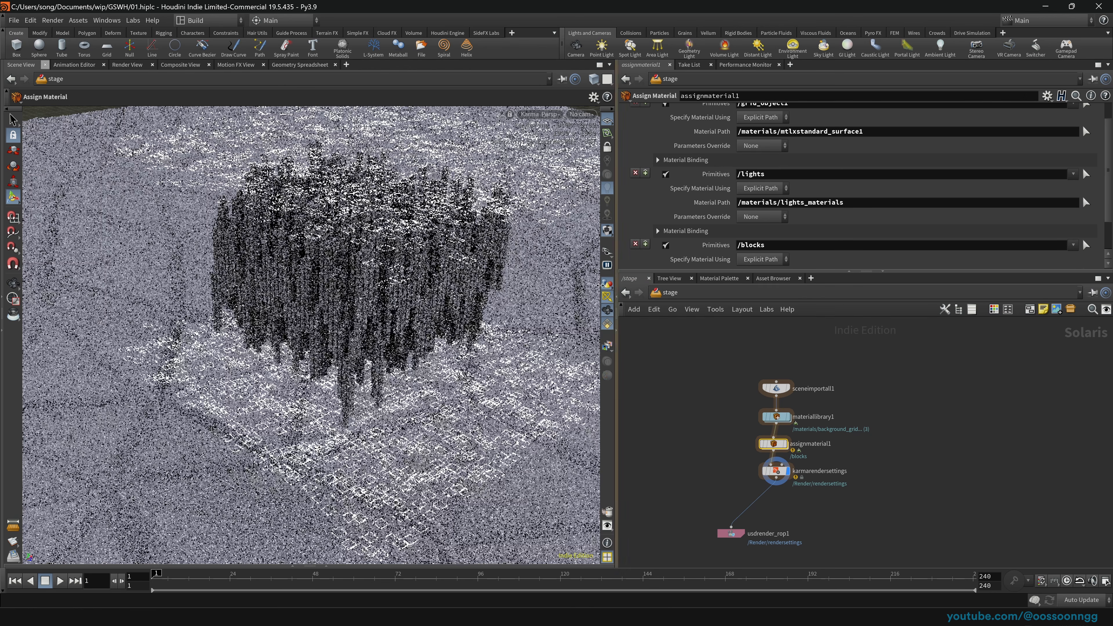
key(ctrl+s)
Step: Bind /blocks to /materials/blocks in assignmaterial1
scroll(654, 218, down, 1)
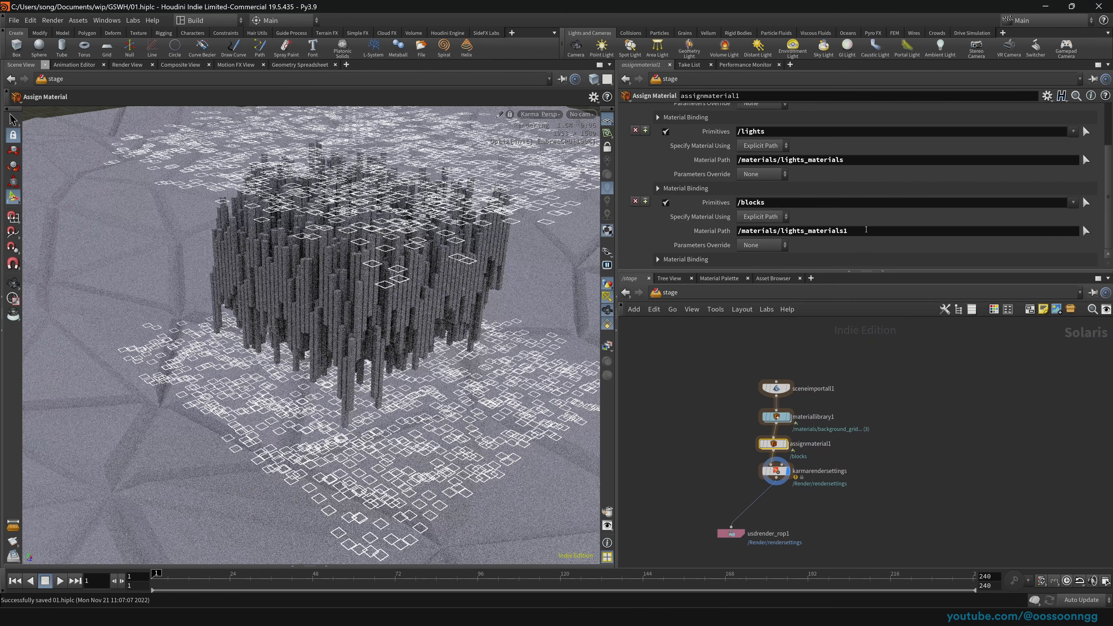
scroll(1014, 225, up, 1)
scroll(874, 185, down, 1)
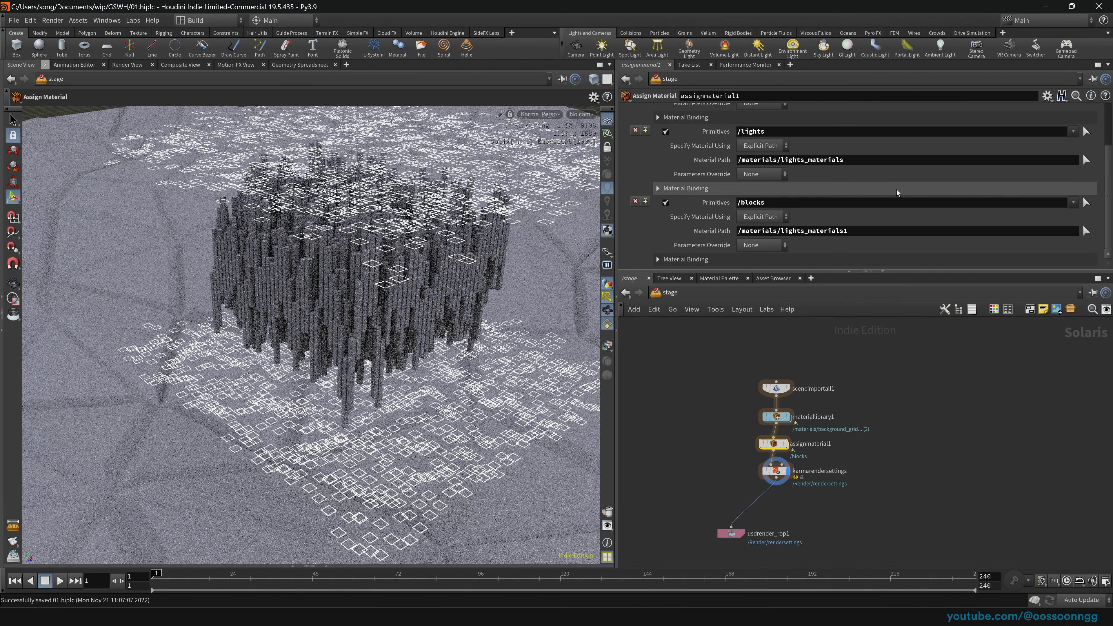
click(1085, 230)
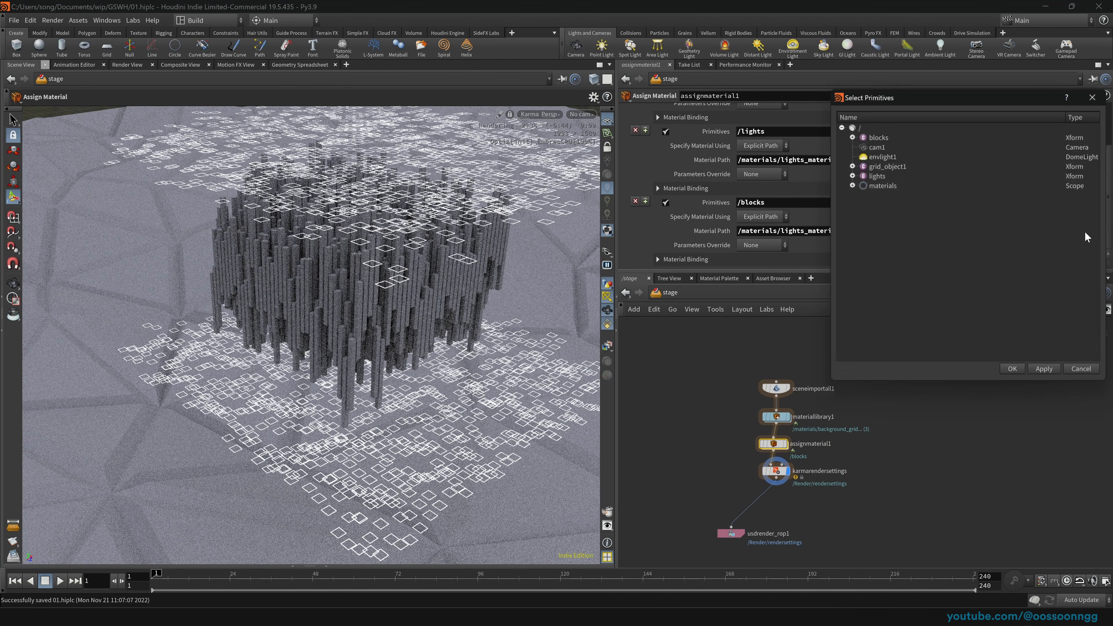
click(850, 184)
click(902, 204)
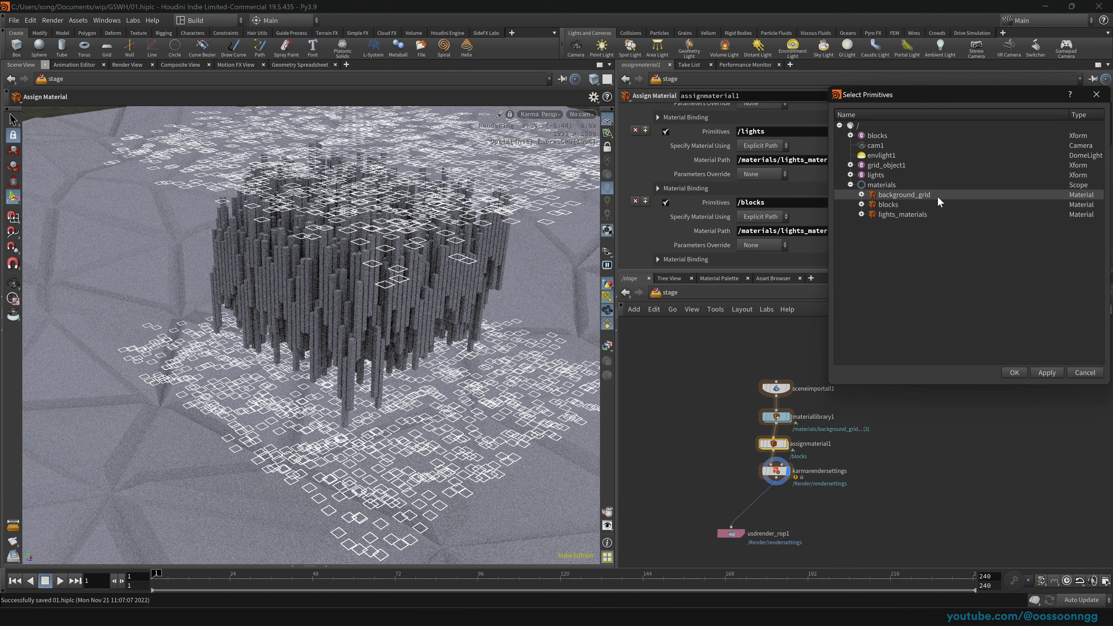
click(1013, 372)
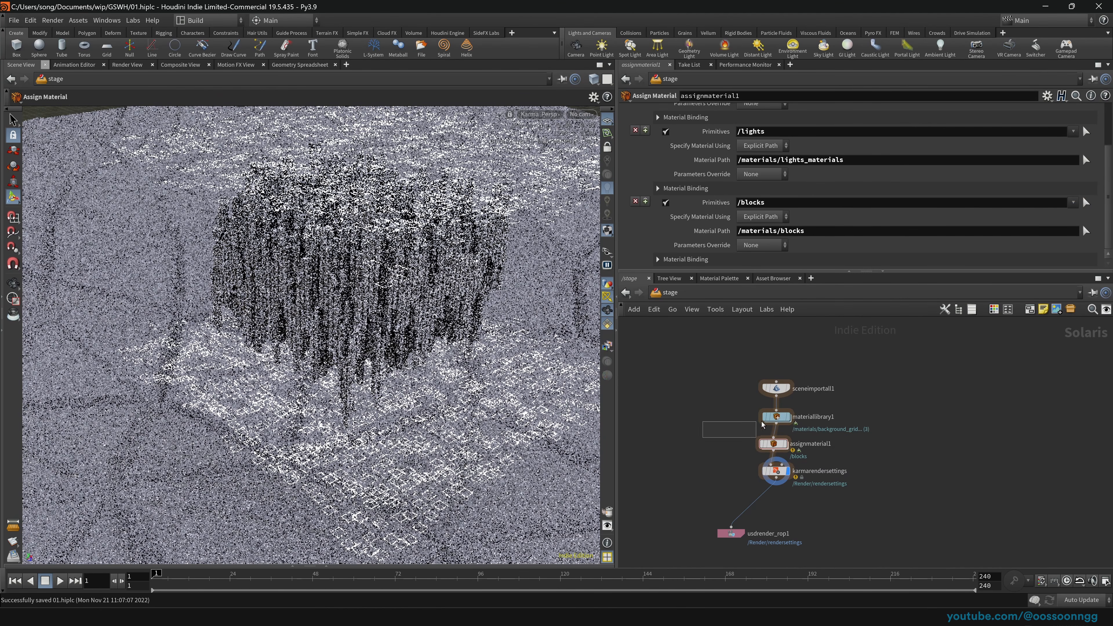
Step: Review materiallibrary1 and the assignmaterial1 bindings
click(775, 419)
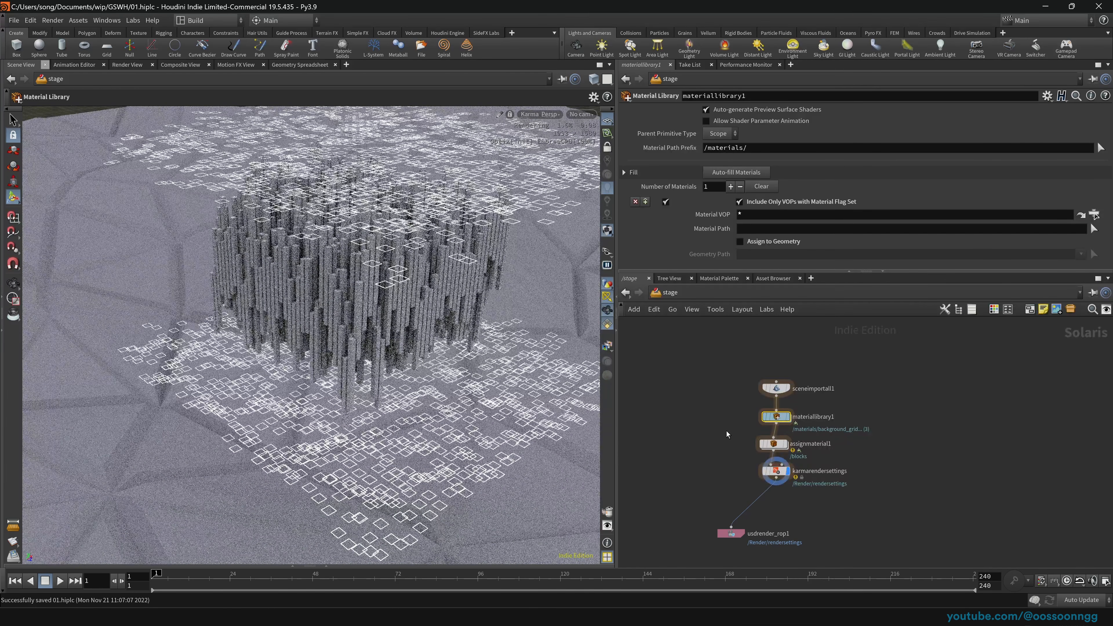
click(772, 444)
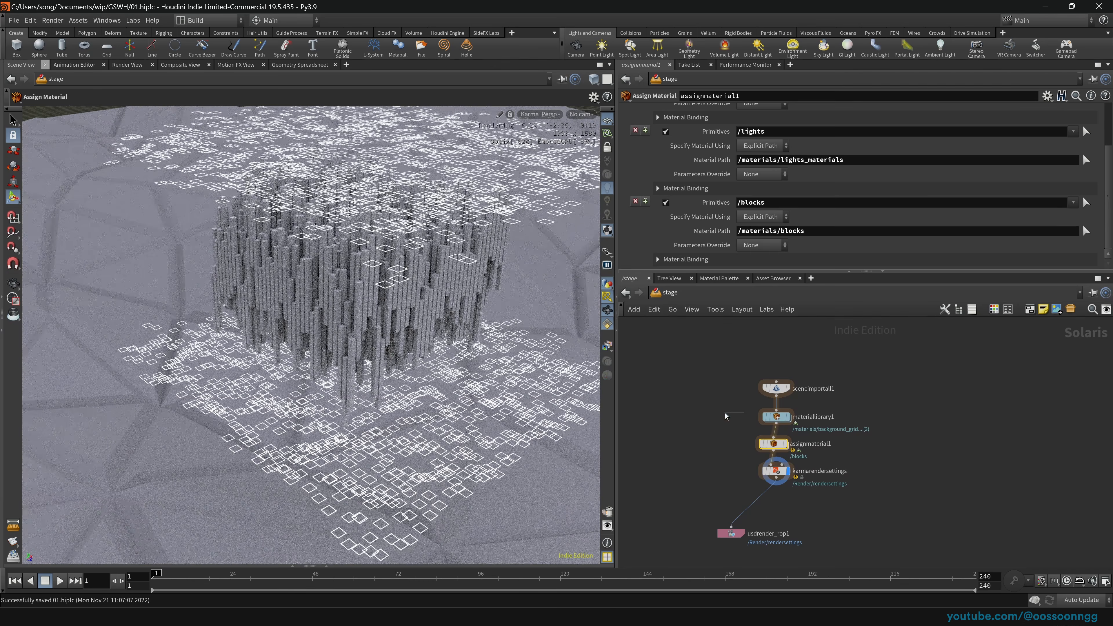
click(775, 416)
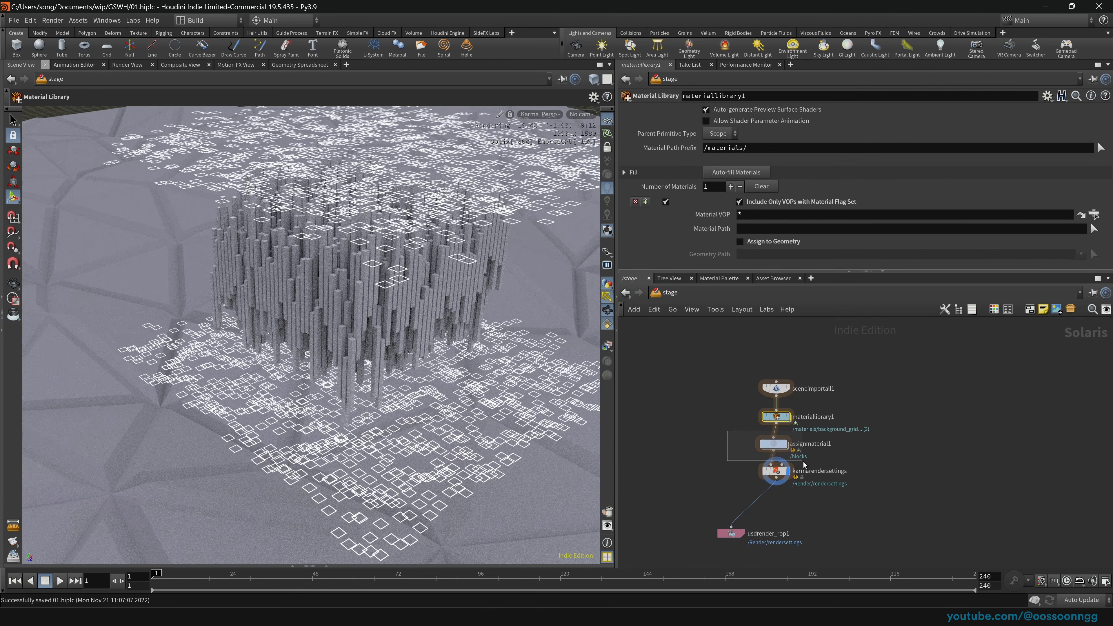
Step: Inside materiallibrary1, make the lights_materials emission colour cyan
double_click(775, 416)
click(857, 403)
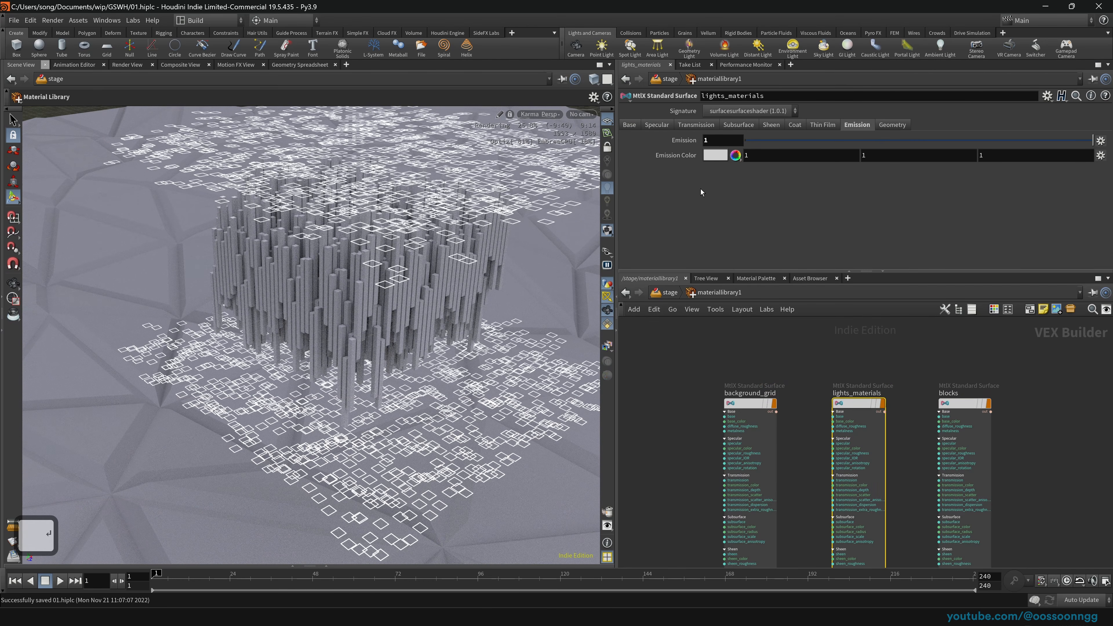
click(710, 156)
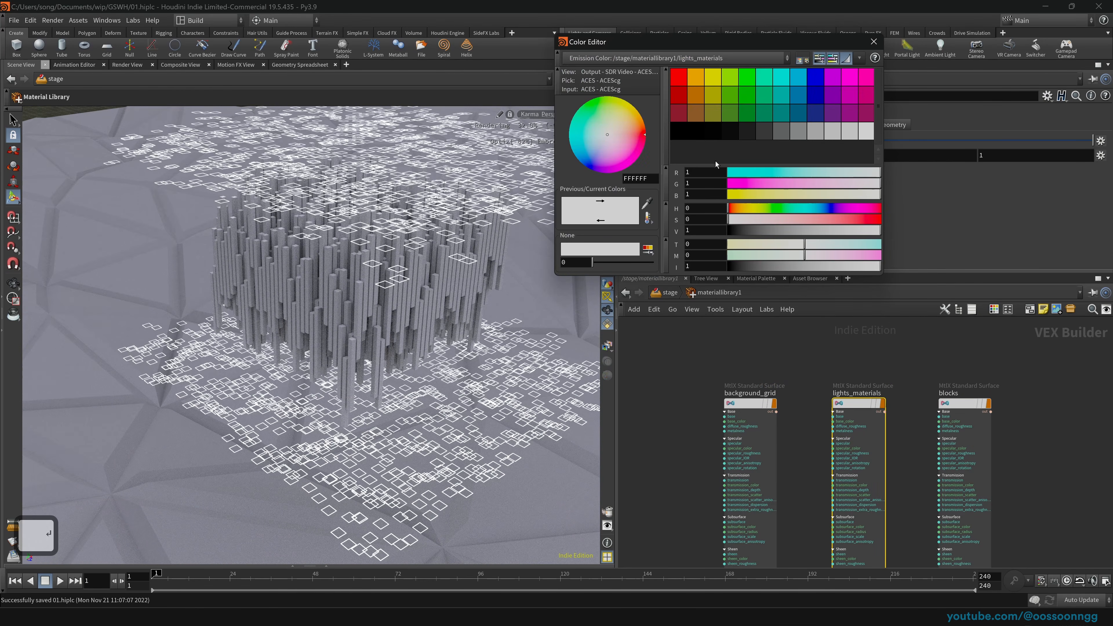
click(778, 81)
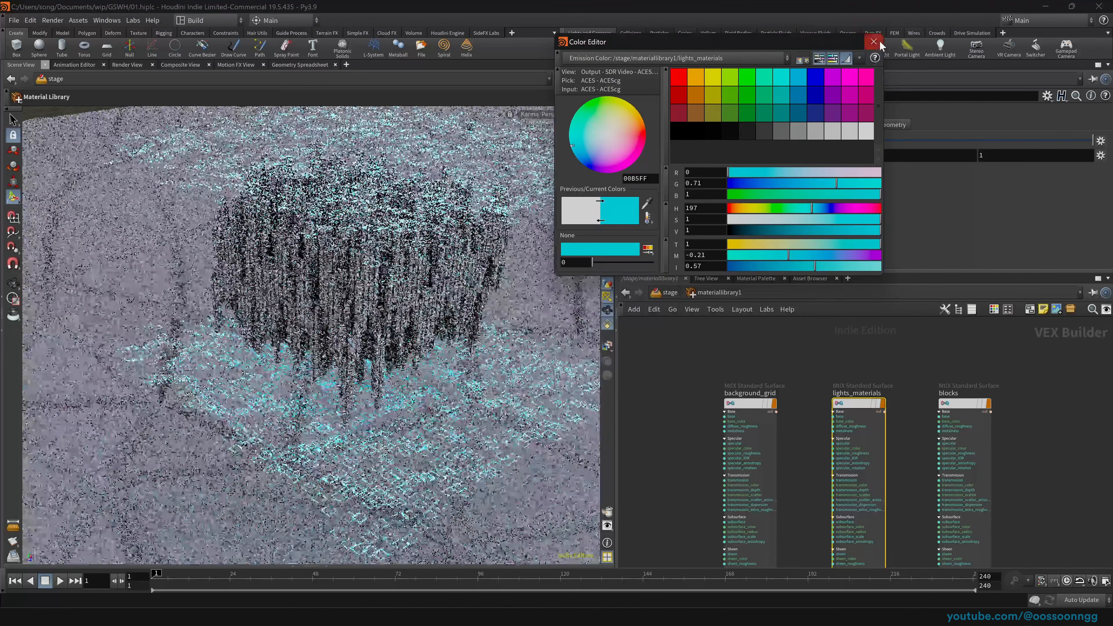
click(874, 41)
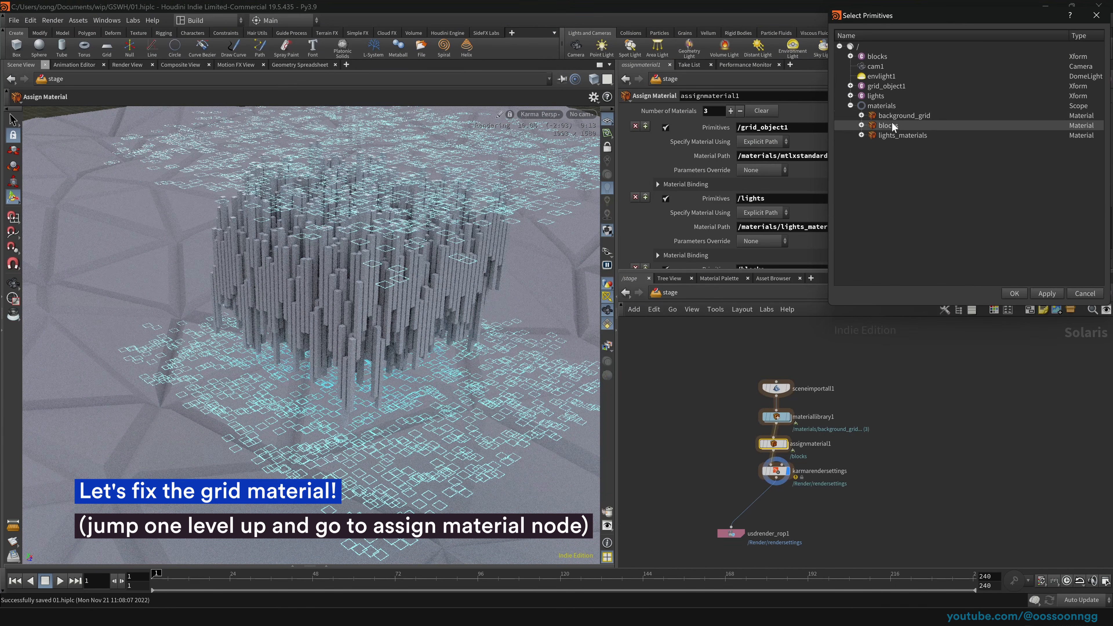
Step: Darken background_grid's base colour to 0.04
click(927, 115)
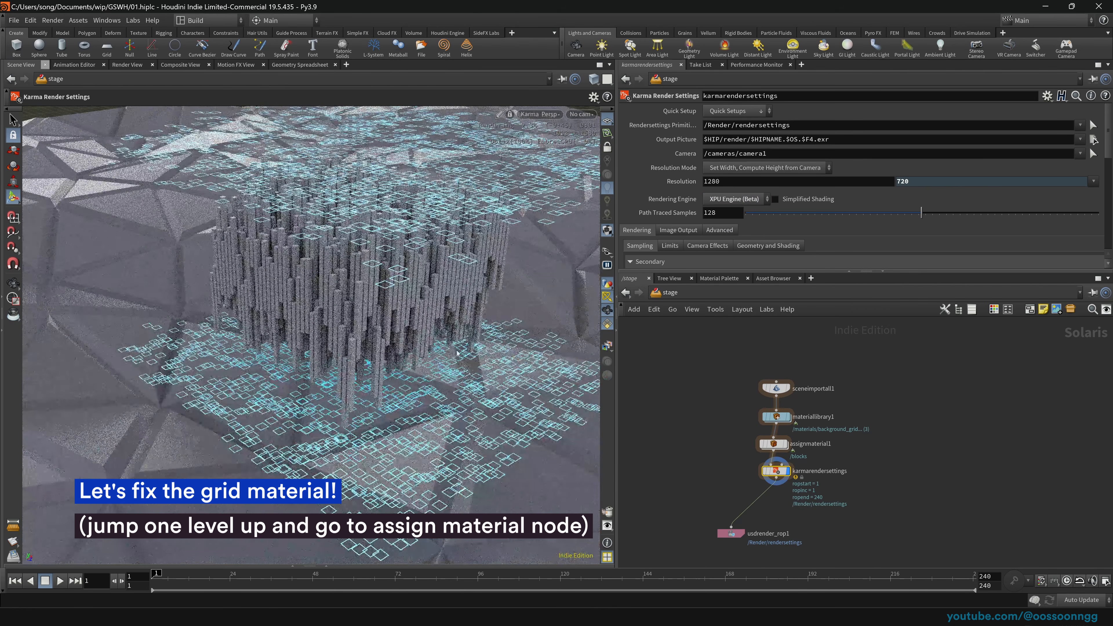
key(Return)
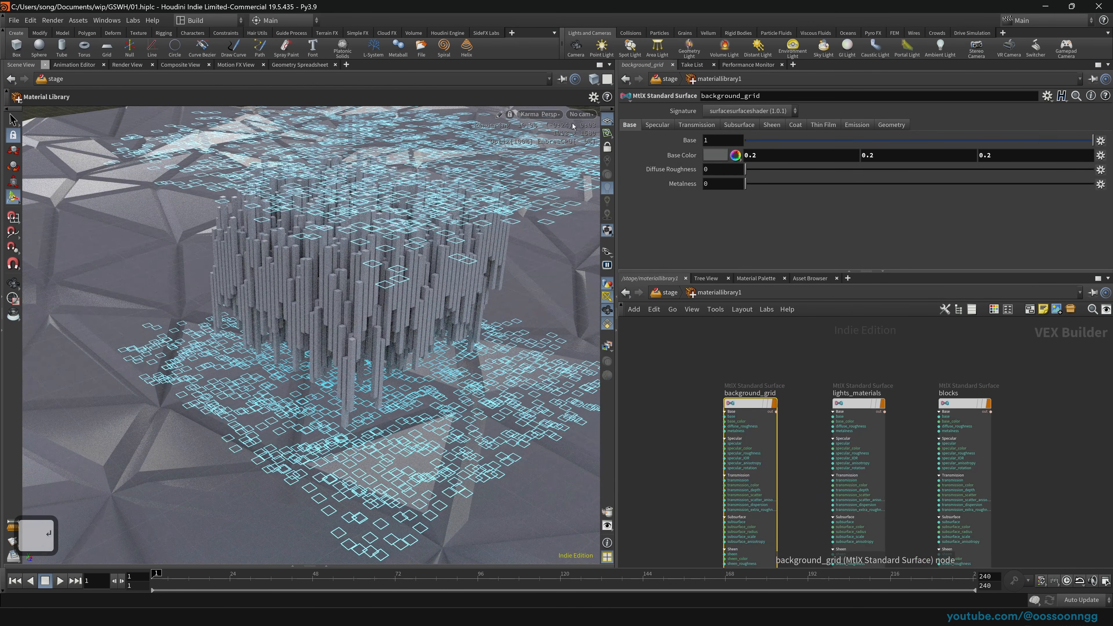
middle_drag(675, 157, 626, 180)
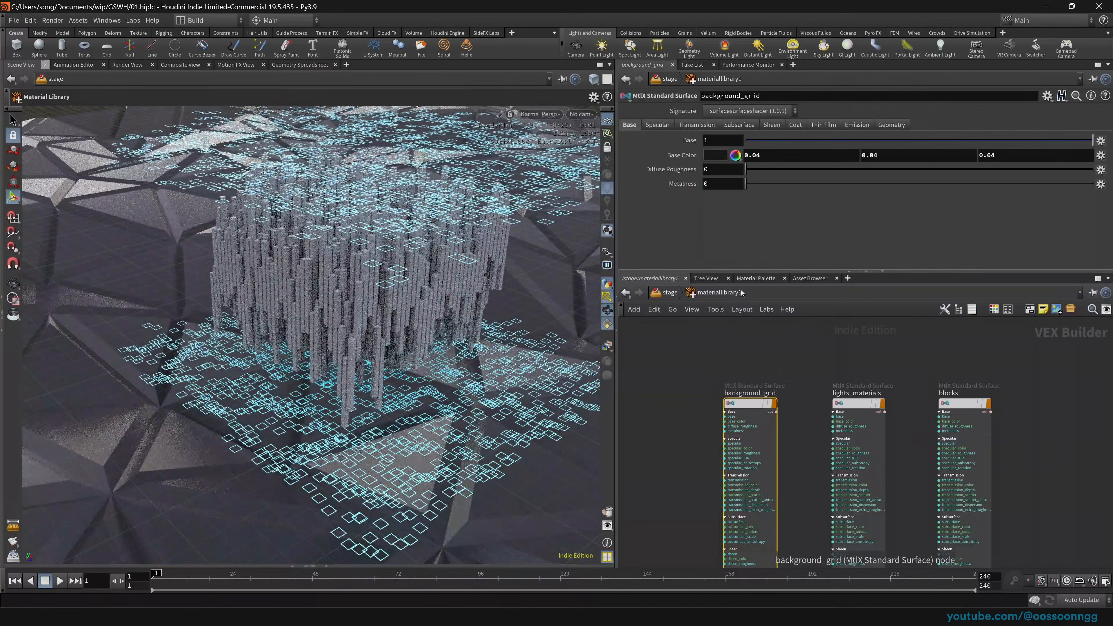
Step: Set the blocks material base colour to a beige 1, 0.7, 0.507
click(864, 404)
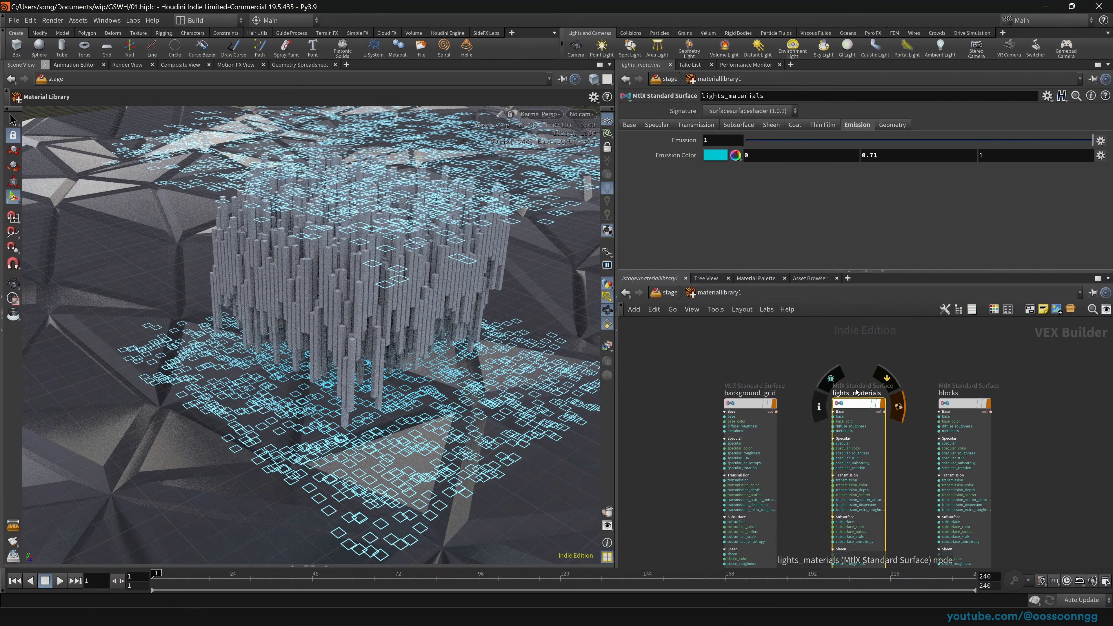
click(964, 404)
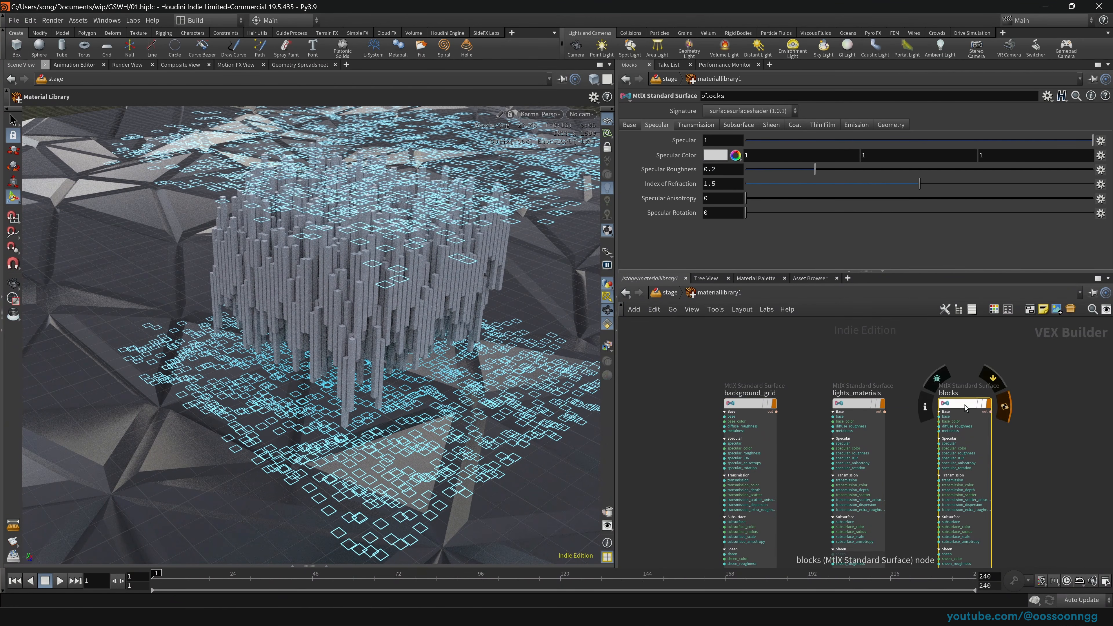
click(627, 127)
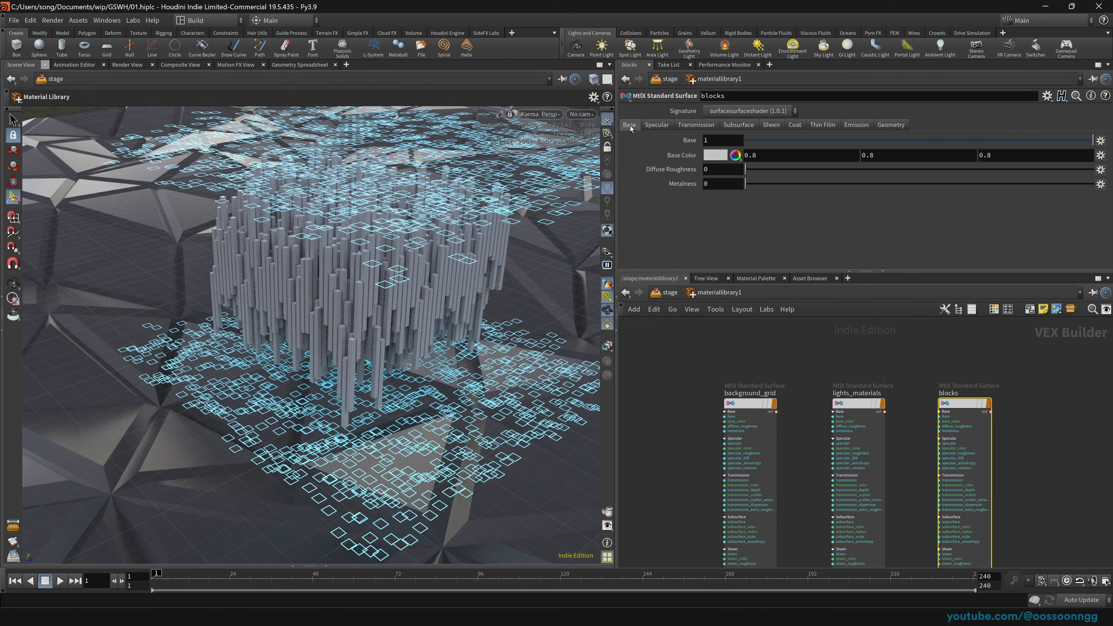
click(715, 155)
click(699, 88)
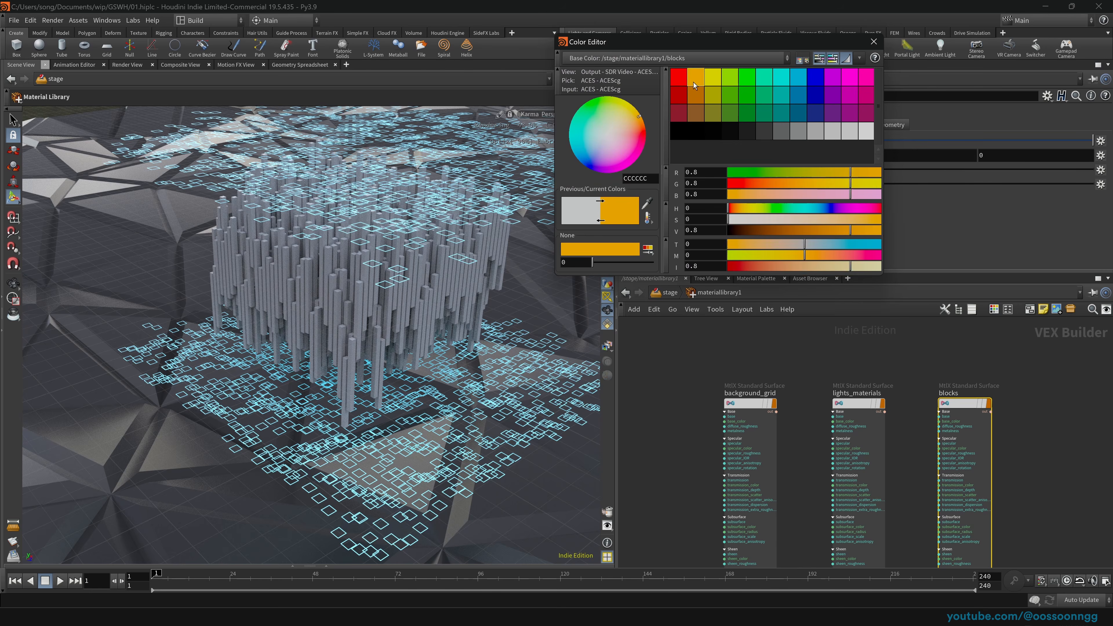
drag(767, 220, 836, 185)
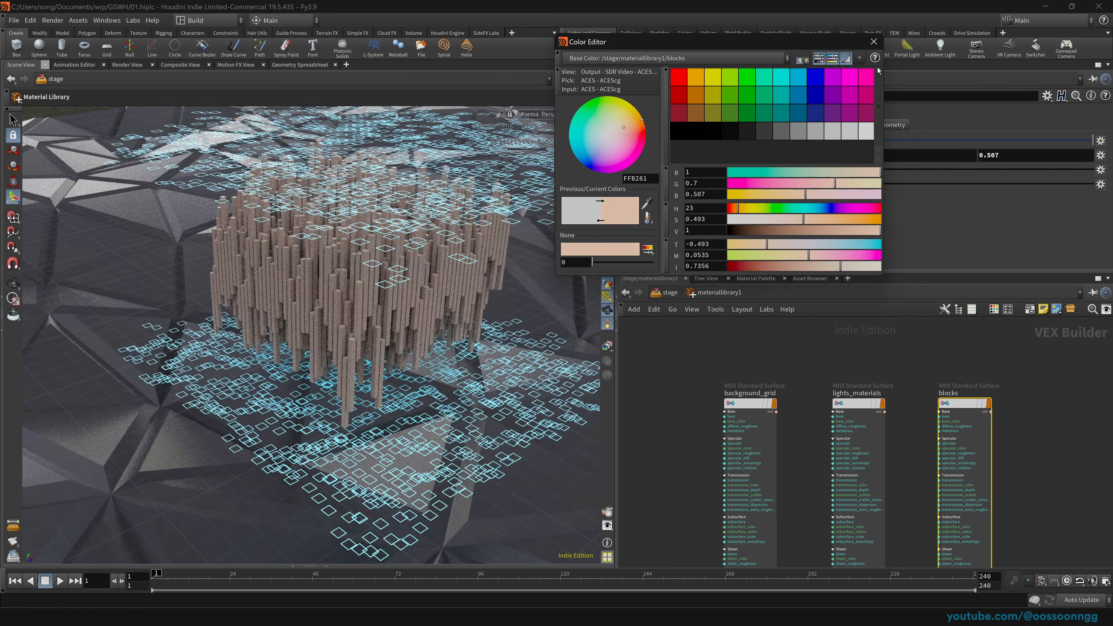
click(873, 41)
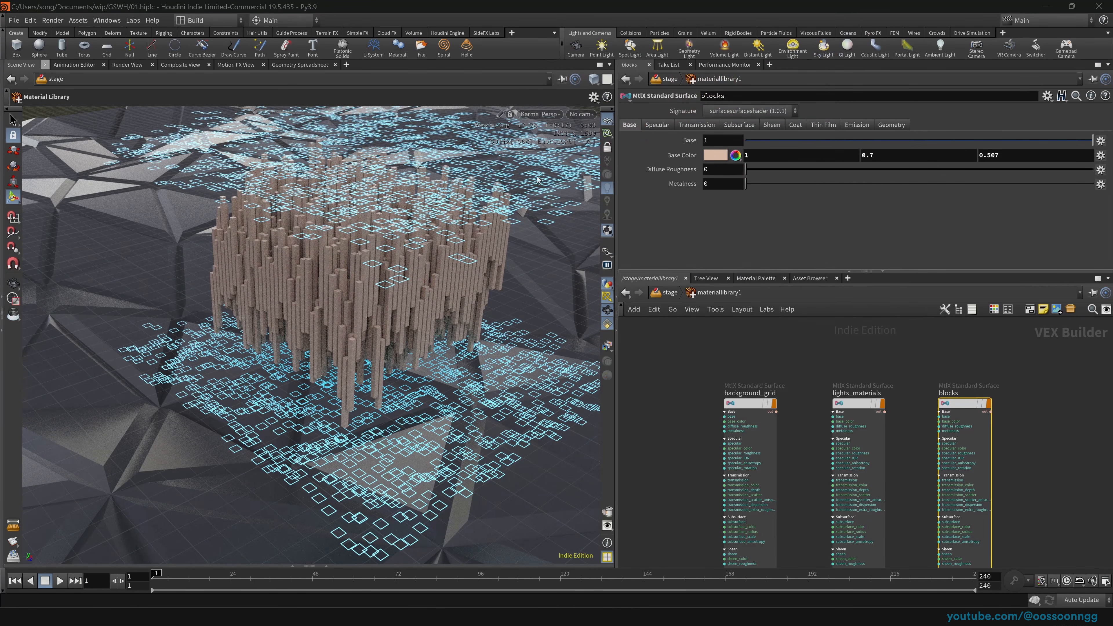
Step: View through cam1 at /stage with the Karma render settings shown and wider panes
click(583, 115)
click(587, 136)
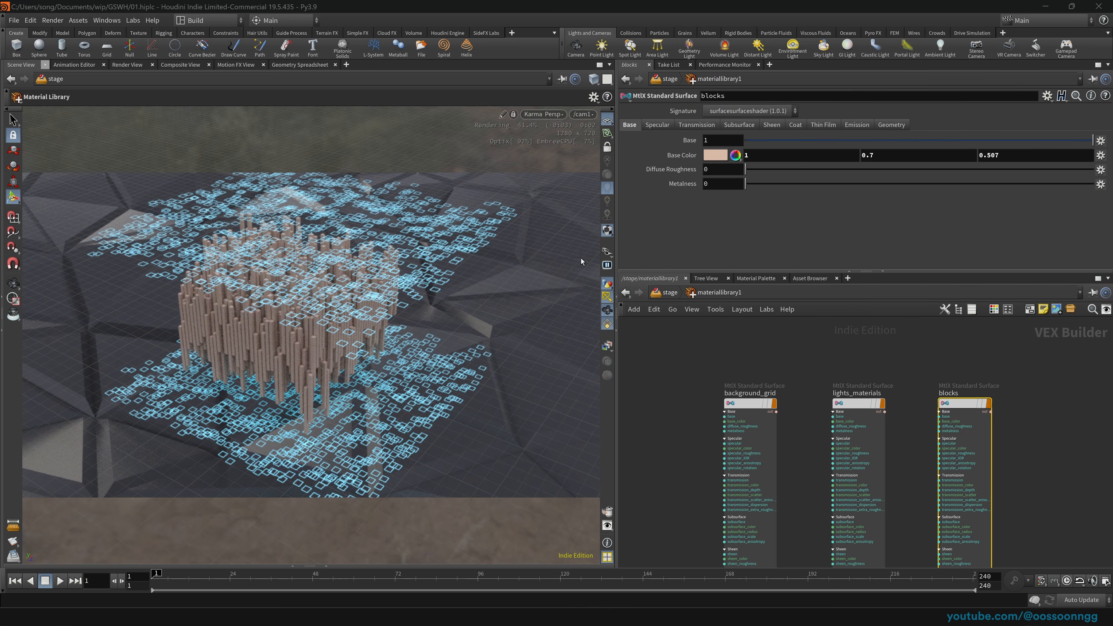
key(u)
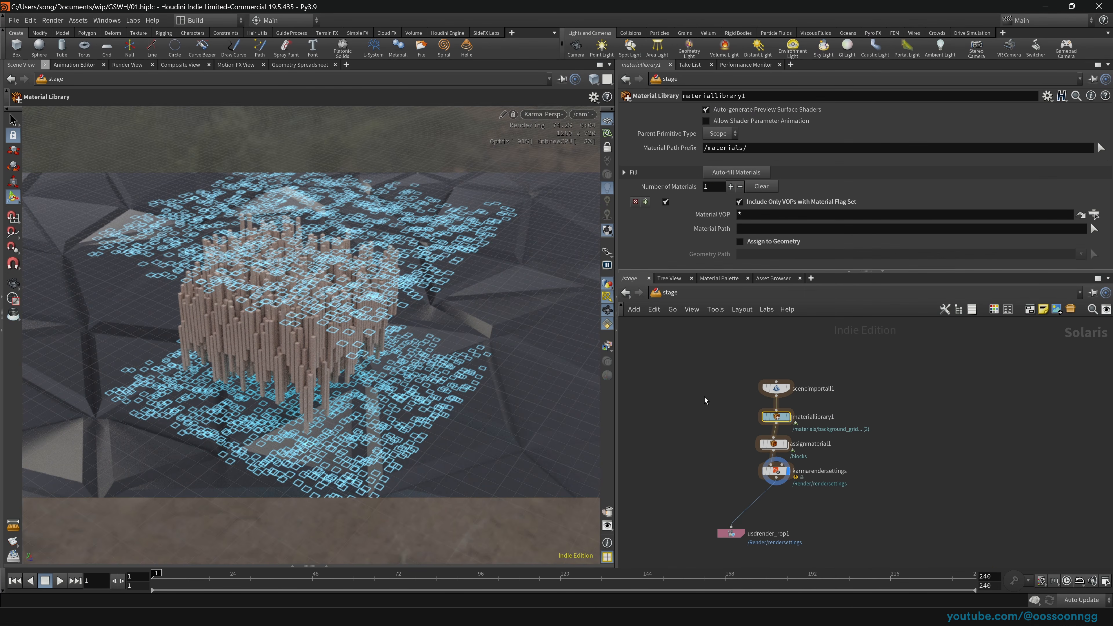
click(775, 471)
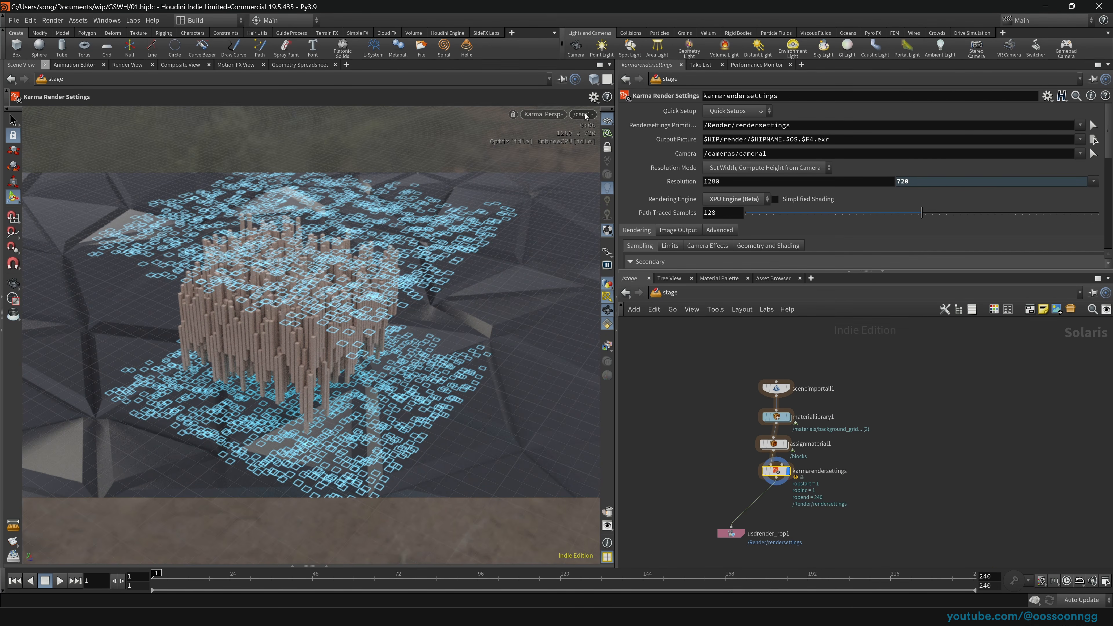
key(space)
drag(342, 303, 341, 303)
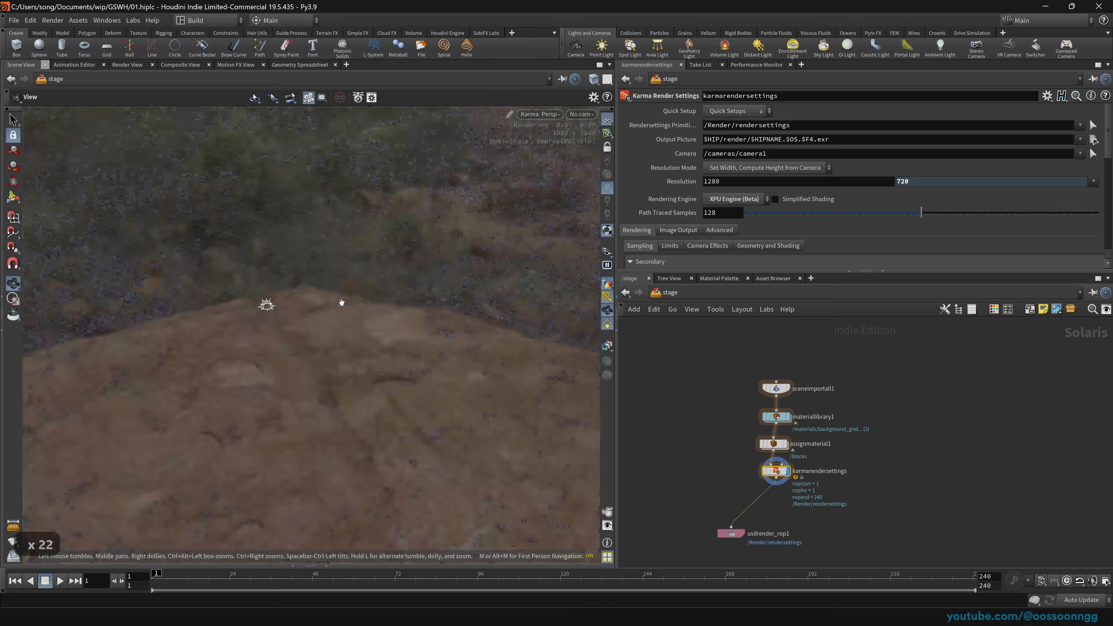
middle_drag(656, 407, 695, 382)
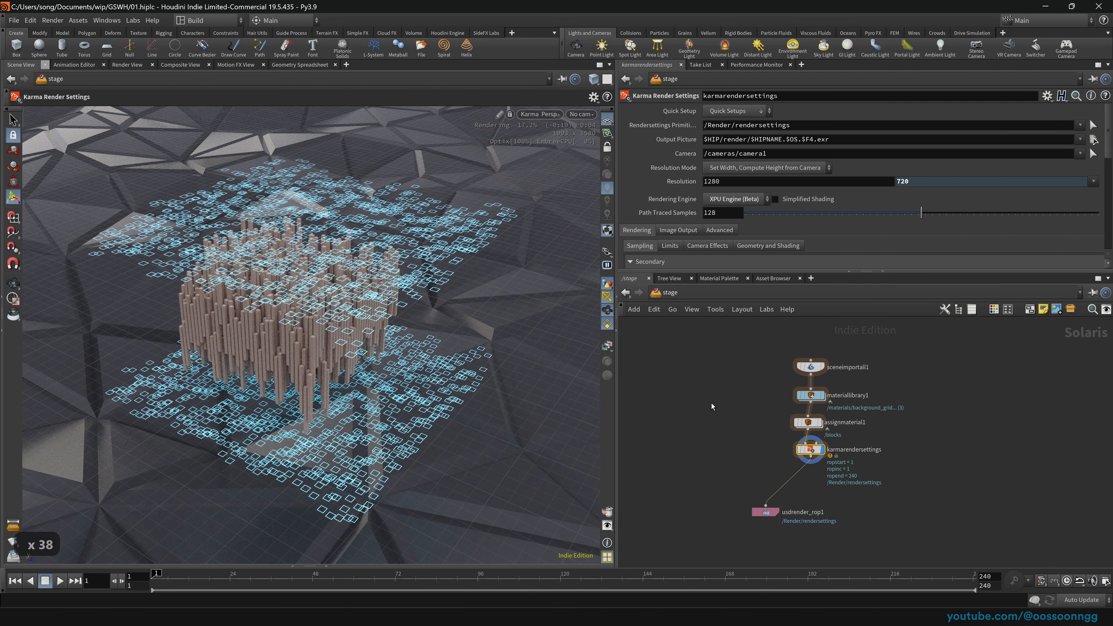
drag(617, 312, 570, 312)
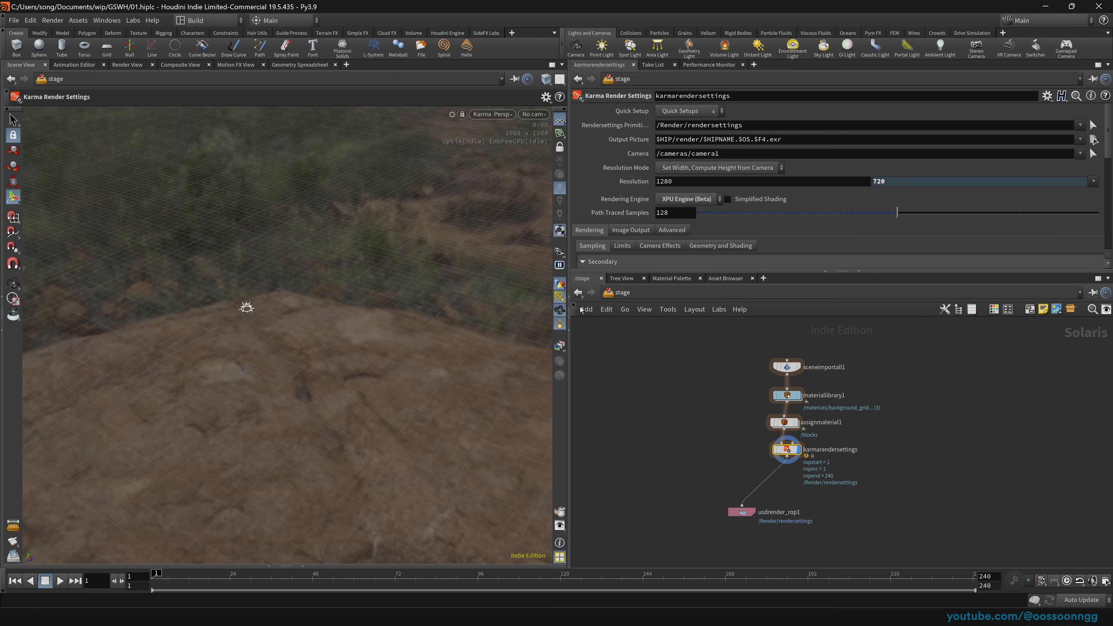
click(618, 293)
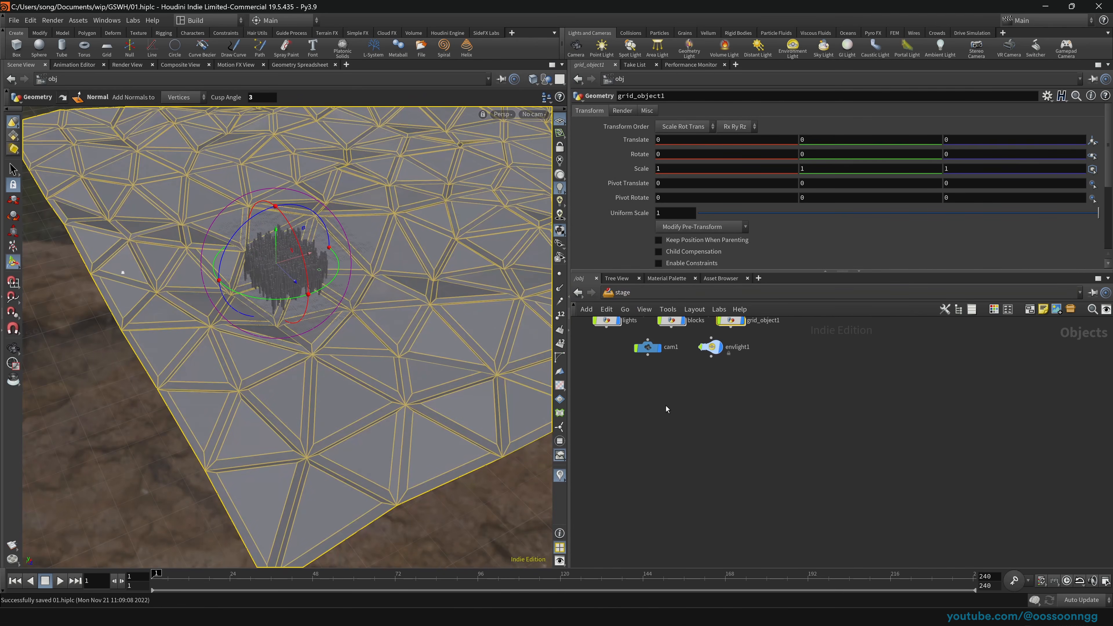
Step: Inside grid_object1, raise mountain1's noise Amplitude to 2.388
click(666, 405)
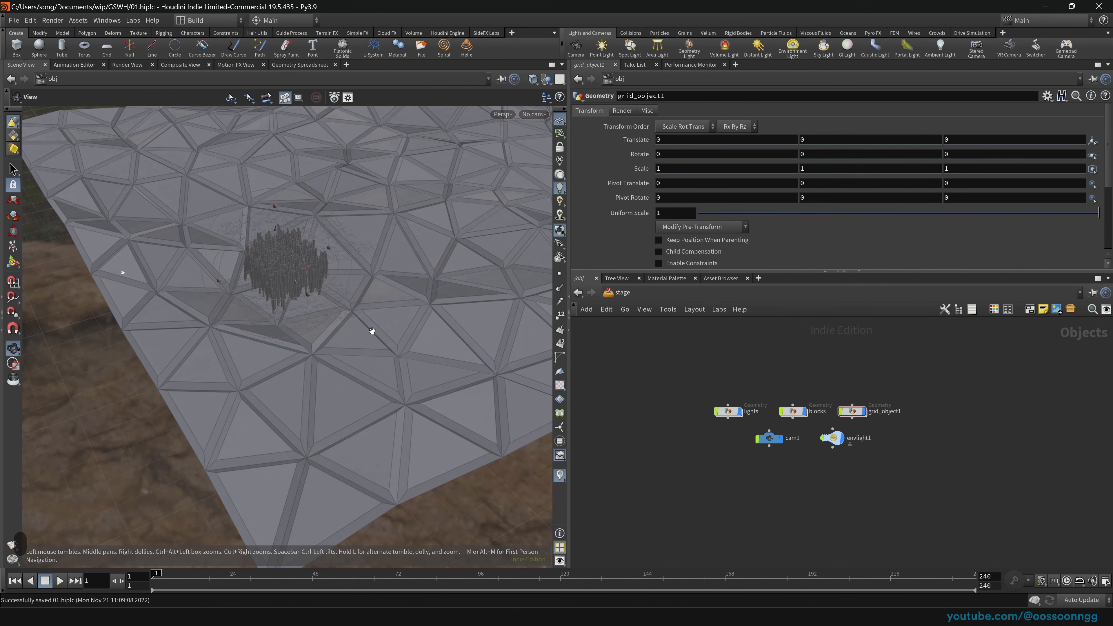
alt+drag(372, 331, 407, 321)
click(732, 412)
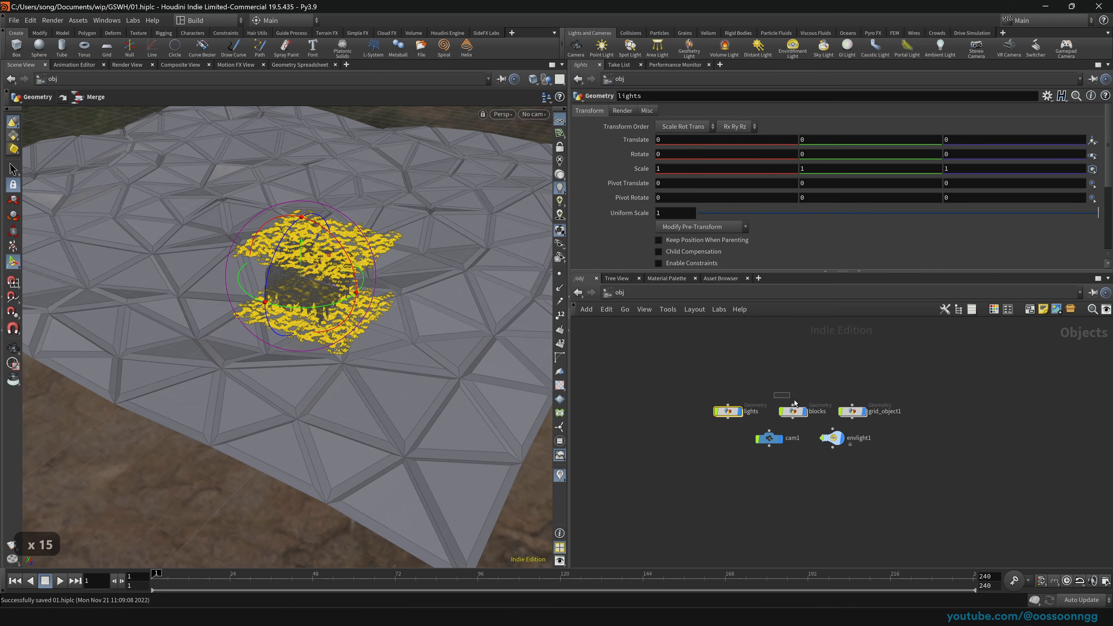
click(852, 411)
double_click(854, 412)
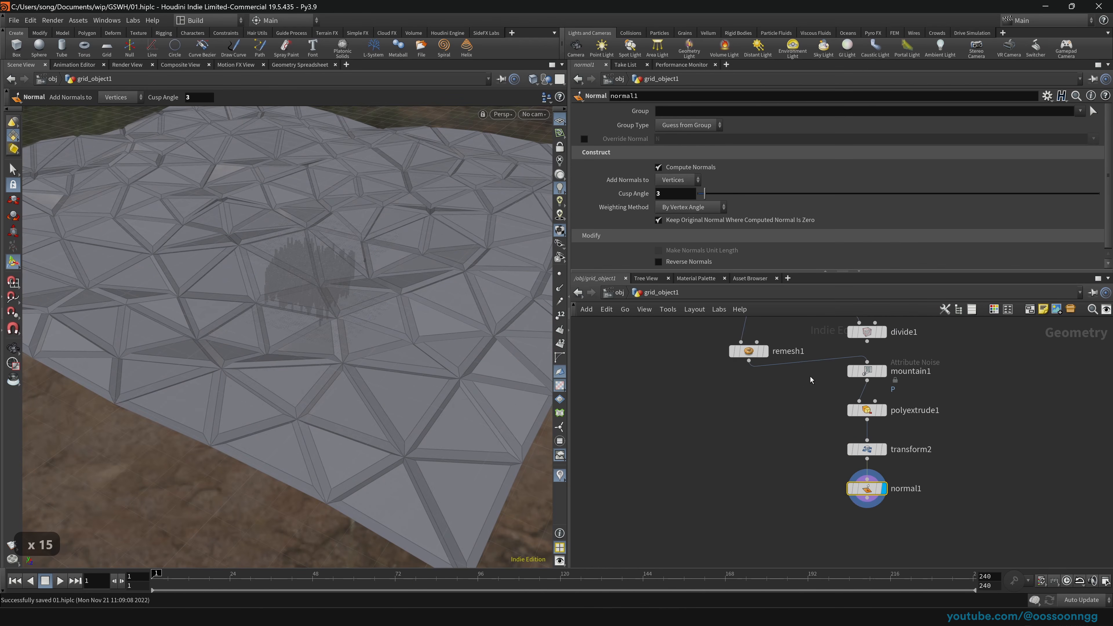
middle_drag(750, 378, 744, 455)
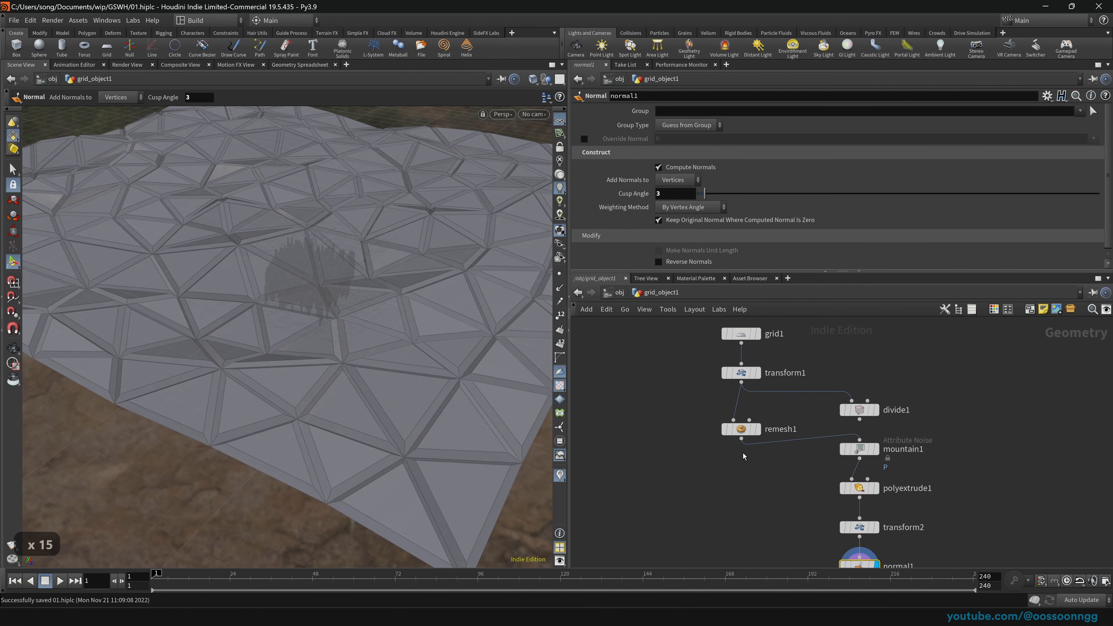
click(858, 448)
drag(767, 262, 795, 263)
Step: Go back to /obj and enter the blocks geometry network
click(617, 292)
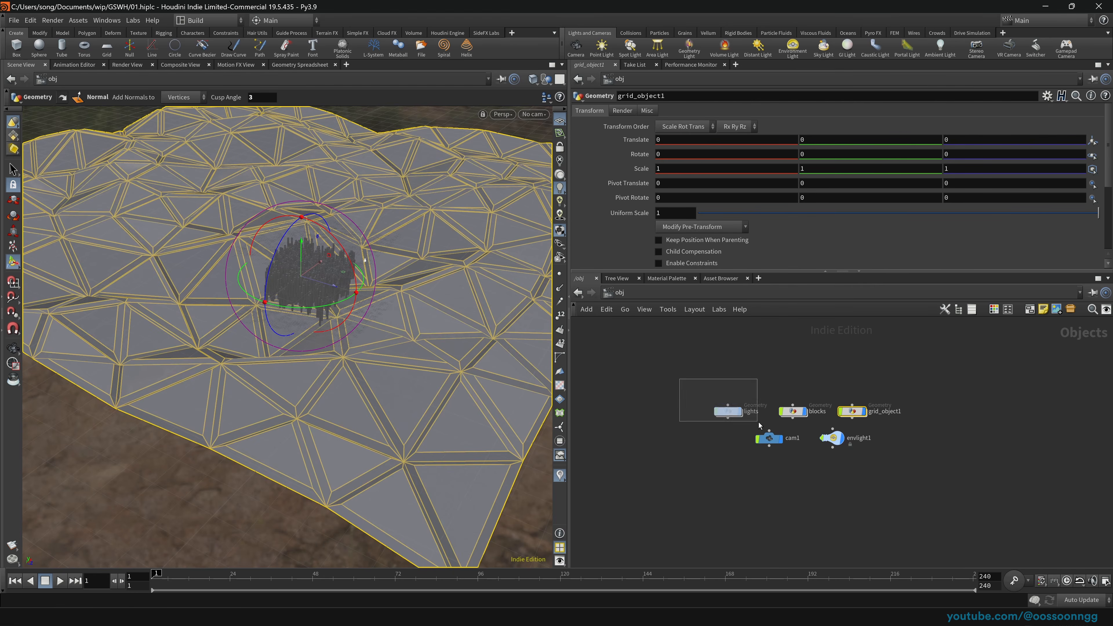
click(793, 411)
double_click(795, 412)
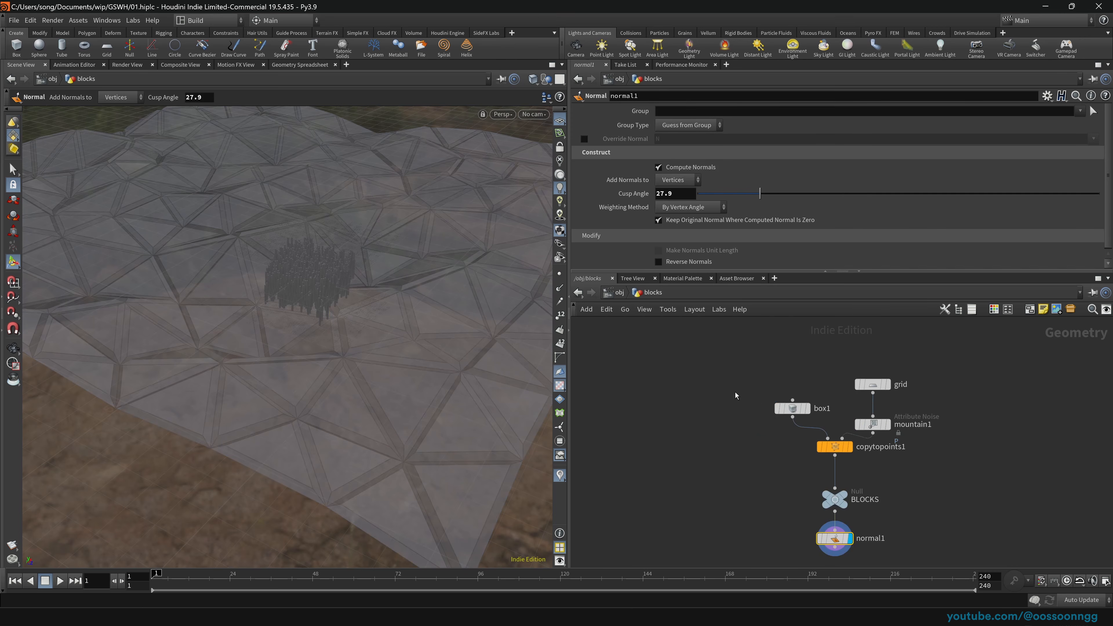
scroll(737, 411, down, 3)
scroll(738, 411, up, 4)
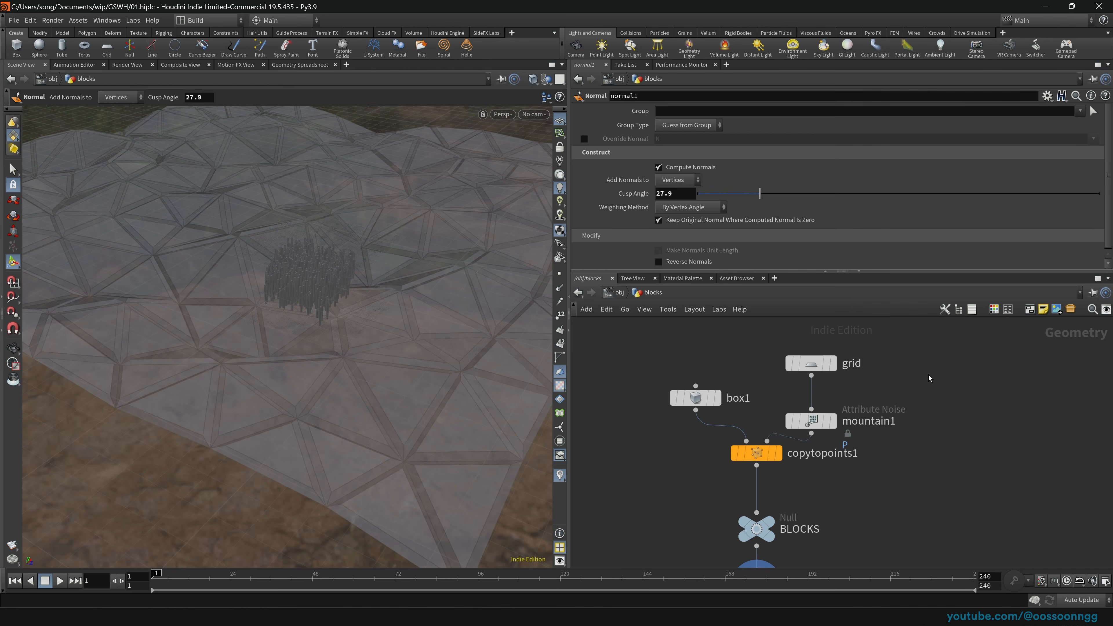
key(Tab)
Step: Add a torus1 node in the blocks network and enlarge its radius
text(trou)
key(BackSpace)
key(BackSpace)
key(BackSpace)
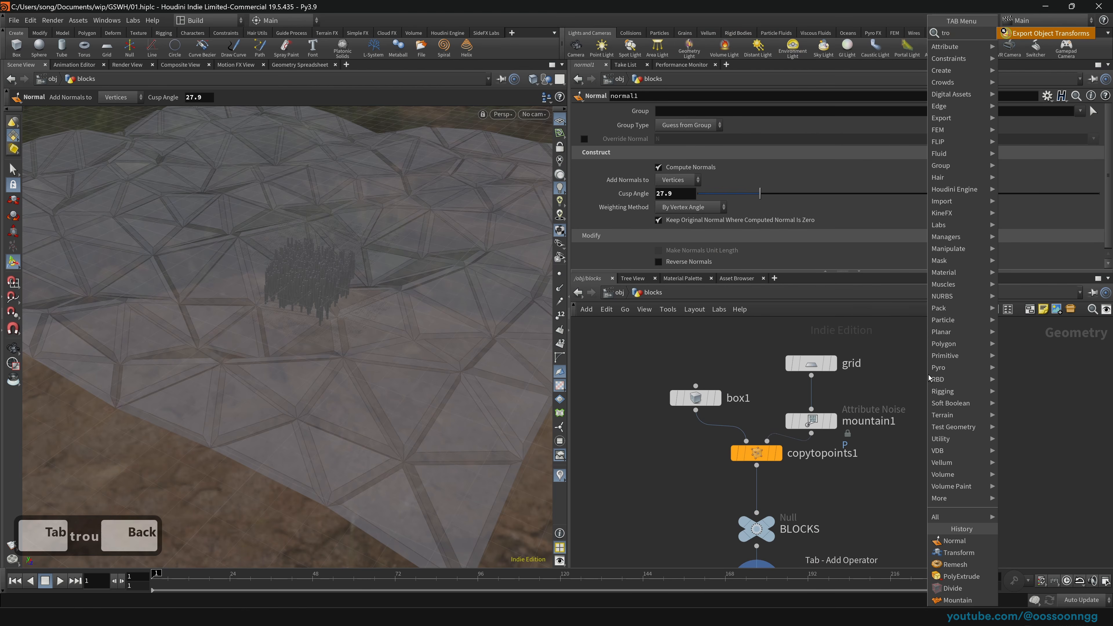
text(ou)
key(BackSpace)
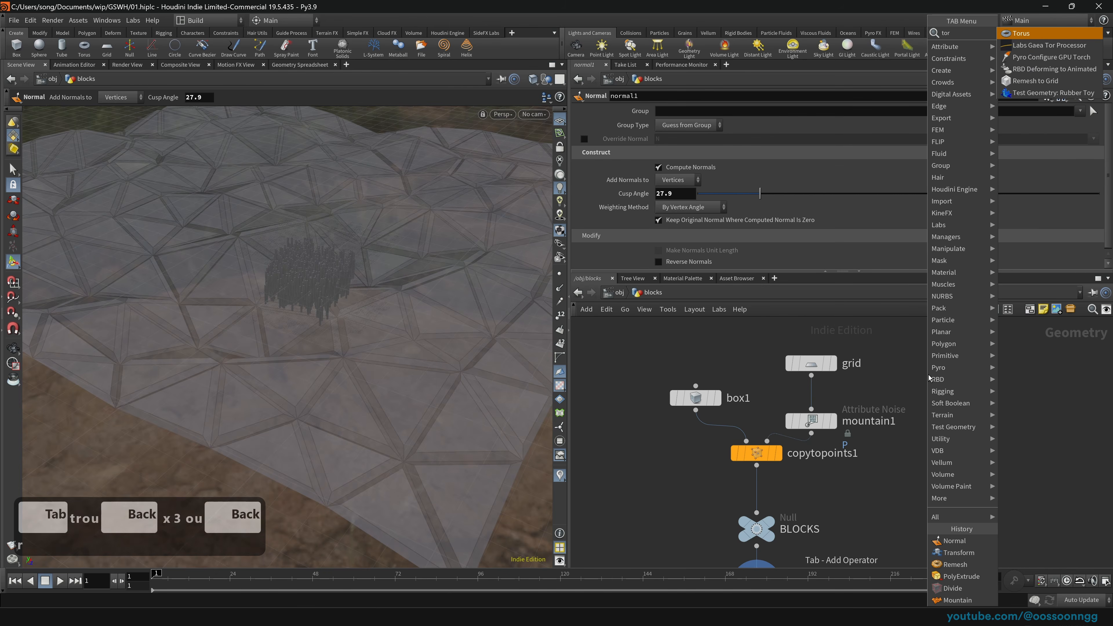
key(Return)
click(939, 386)
drag(939, 387, 827, 396)
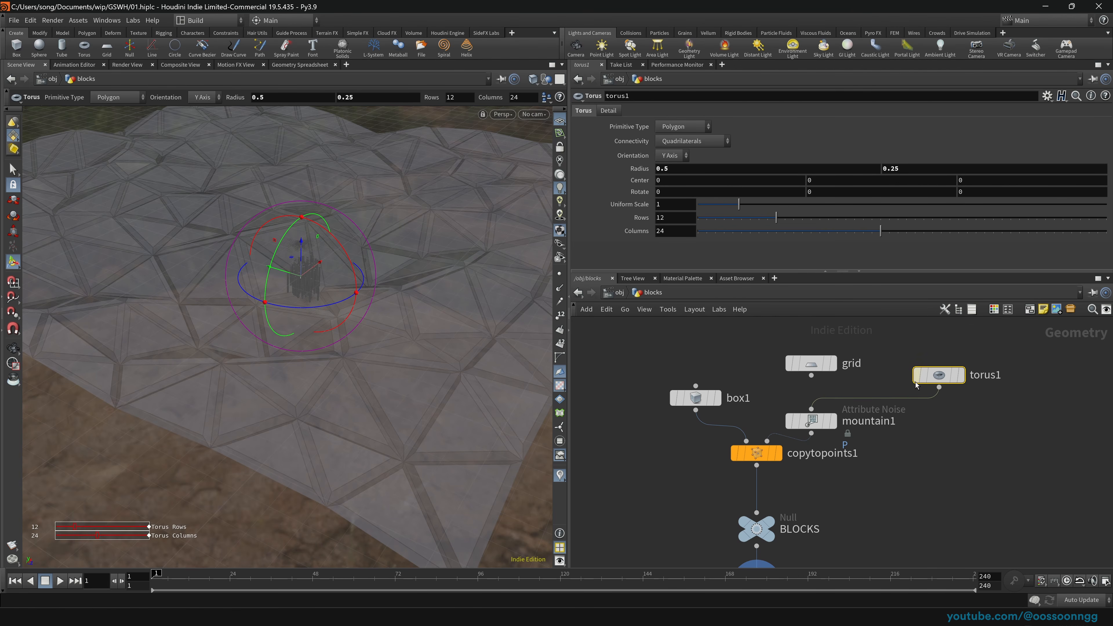
middle_drag(634, 169, 963, 183)
drag(810, 363, 774, 367)
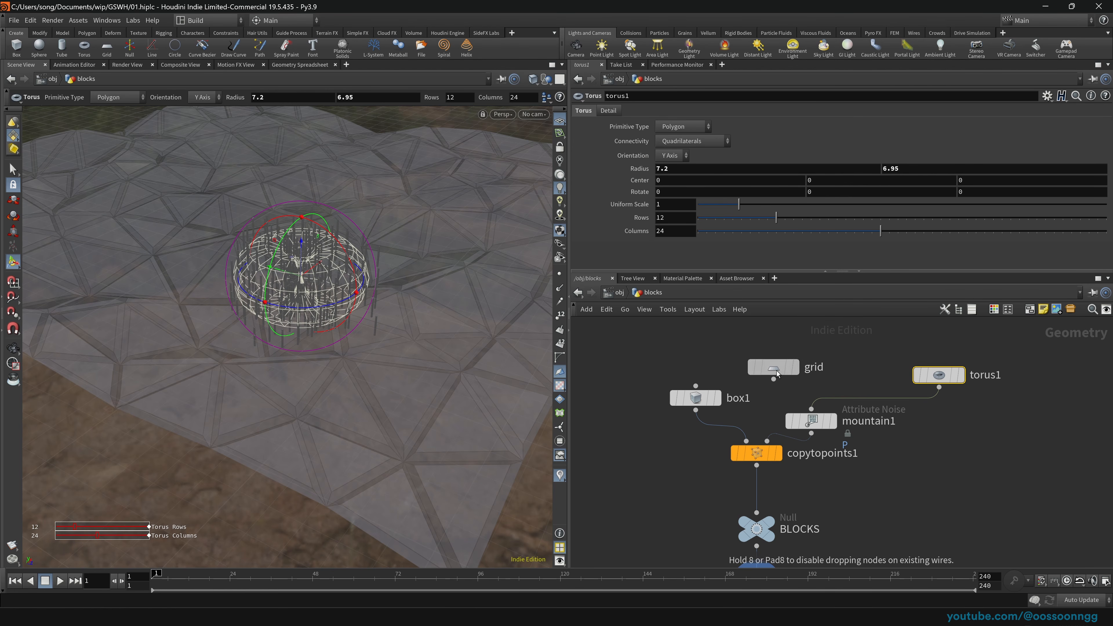
Step: Orbit the object-level view low around the blocks
click(619, 292)
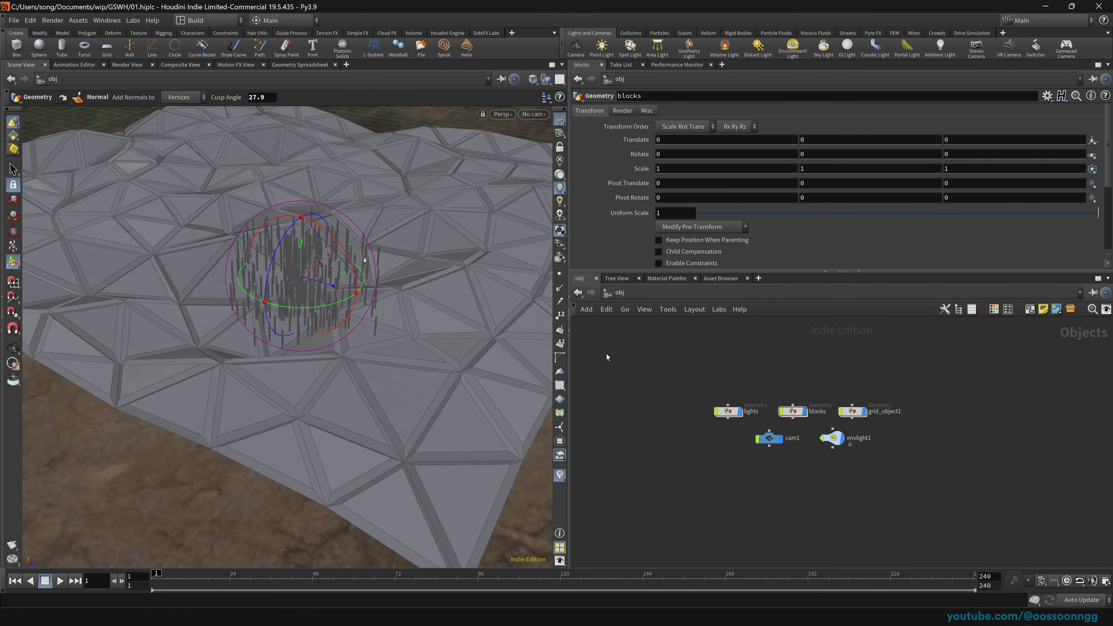
drag(333, 307, 295, 281)
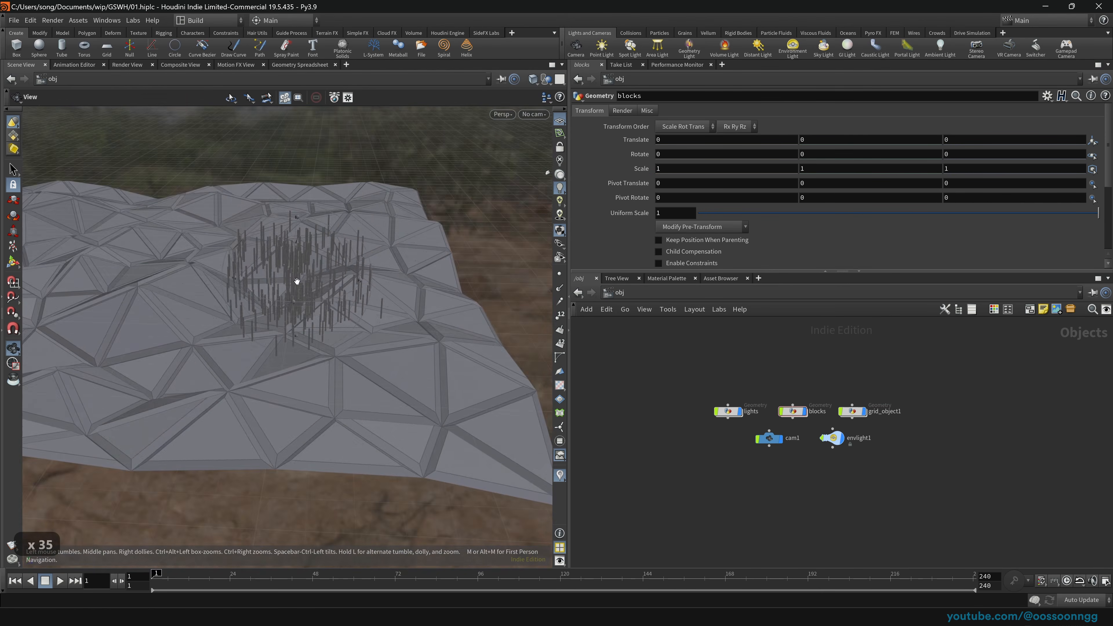
right_drag(295, 281, 467, 273)
drag(467, 274, 345, 345)
key(r)
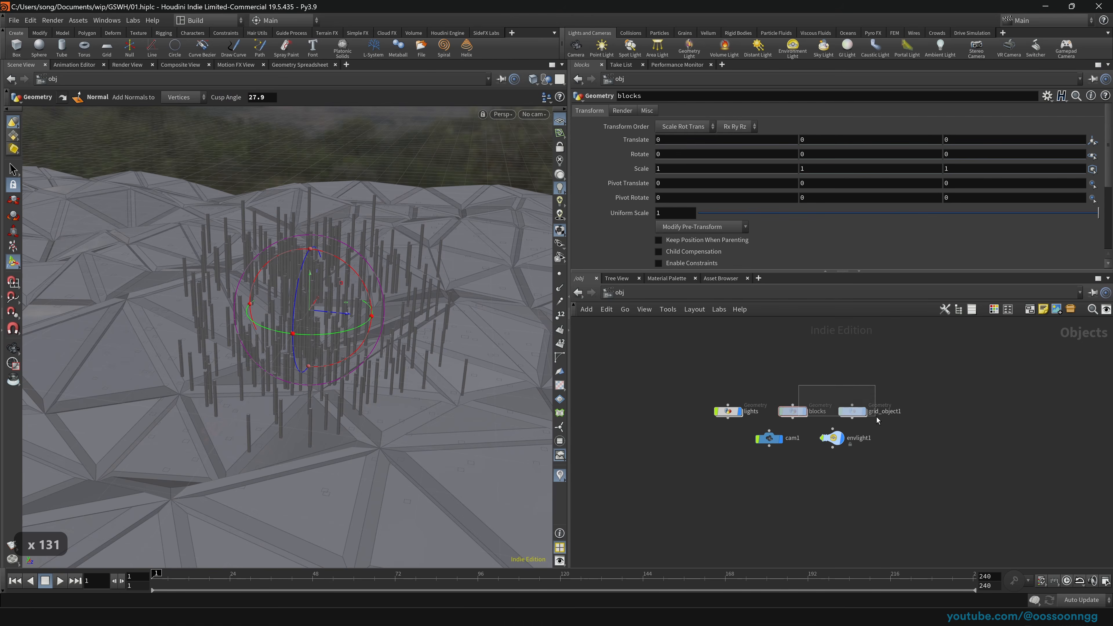
Step: Give torus1 41 rows, 50 columns and a radius of 8.9 by 8.65
double_click(853, 411)
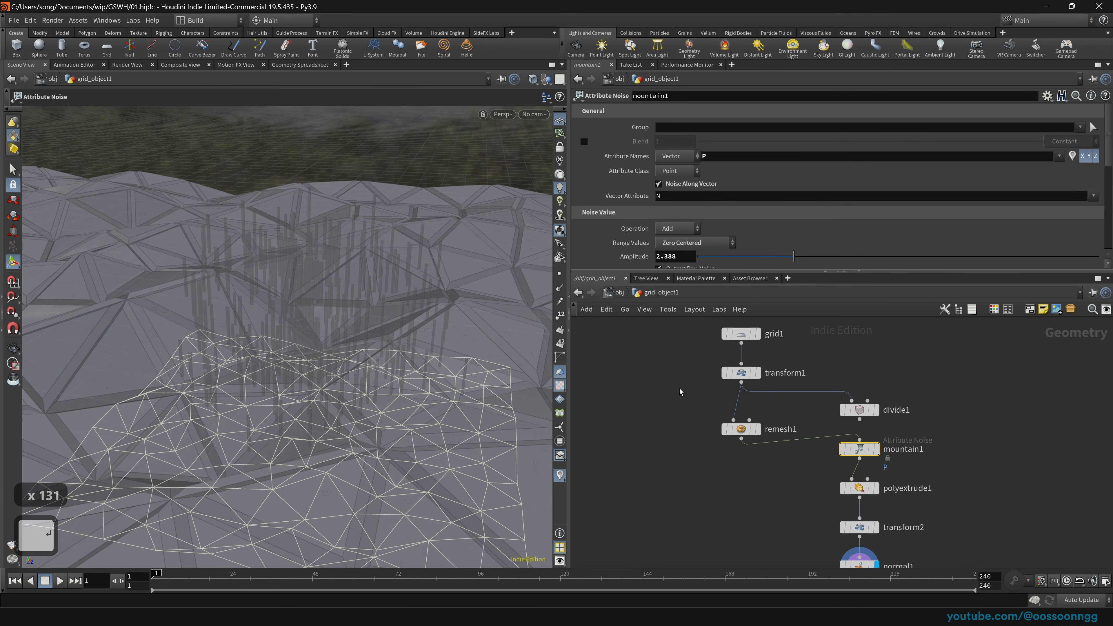
click(617, 296)
click(798, 414)
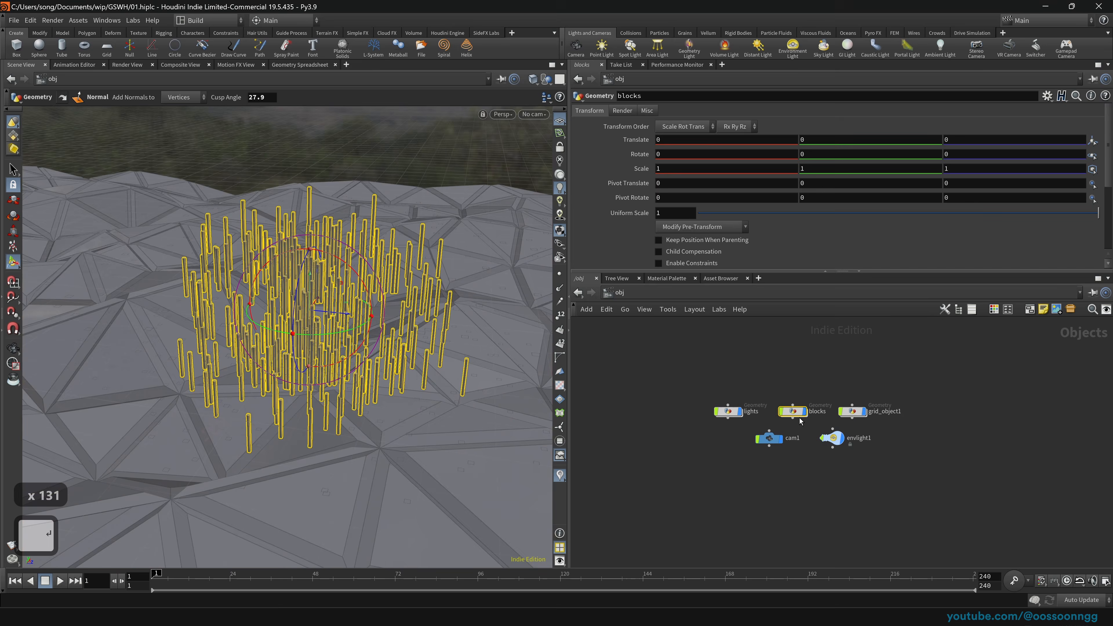
key(Return)
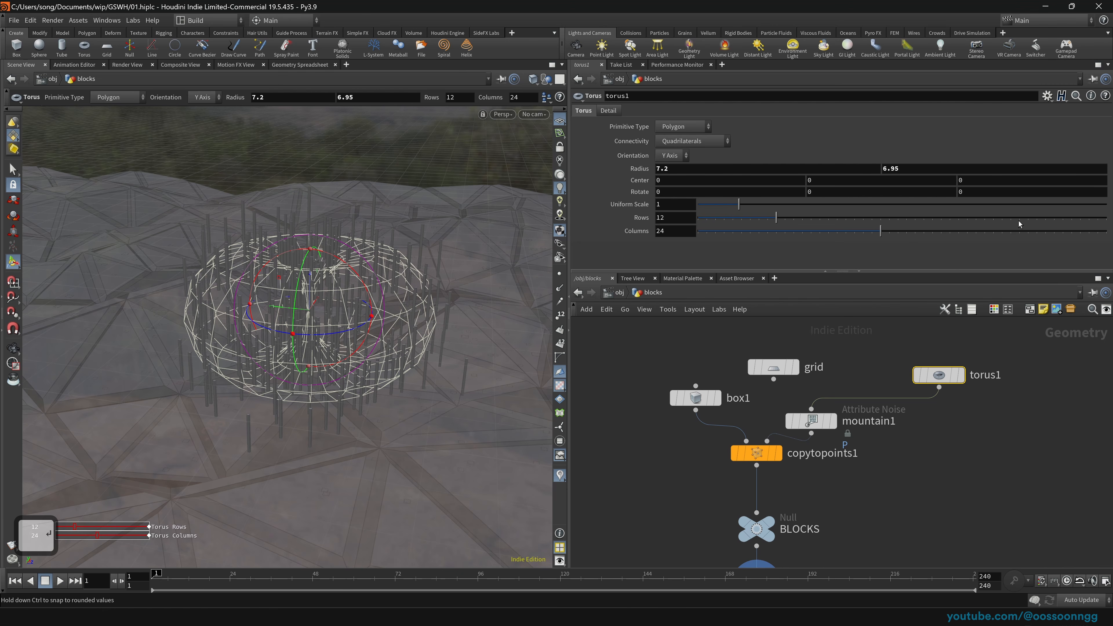
drag(775, 217, 1106, 231)
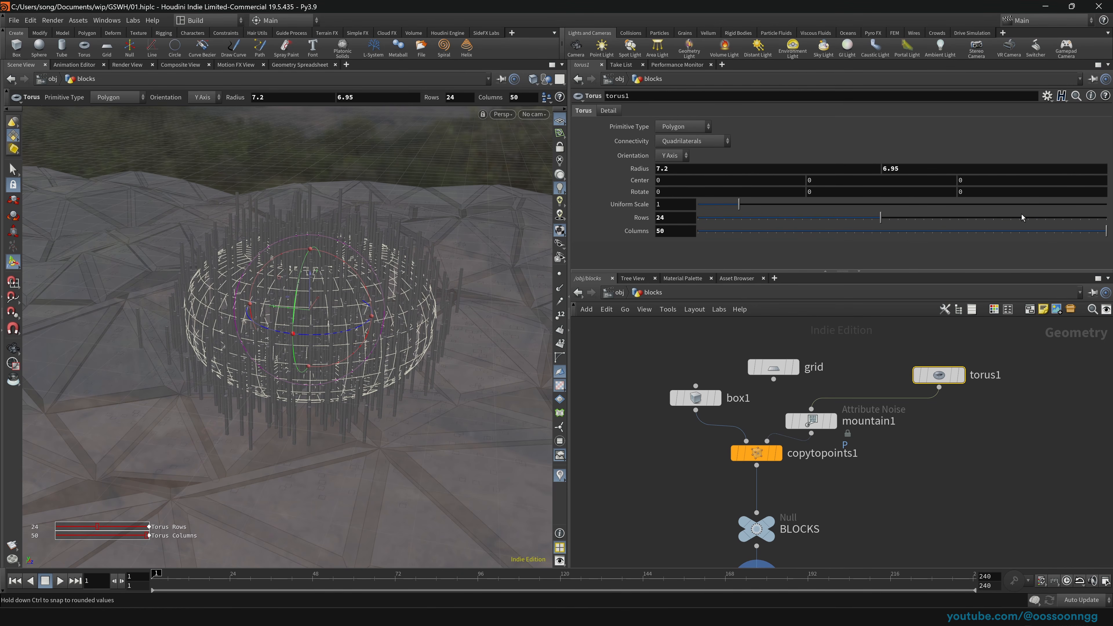
drag(1009, 226, 1027, 219)
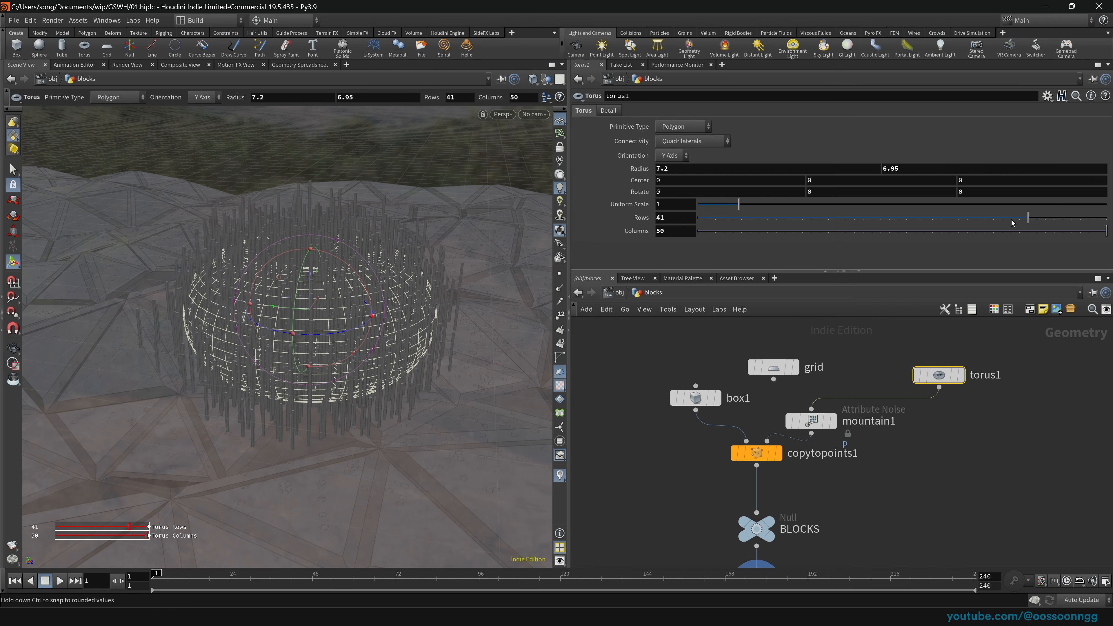
middle_drag(618, 168, 736, 168)
Step: Look over the city from the lights network, then switch to the stage context
click(618, 293)
click(727, 412)
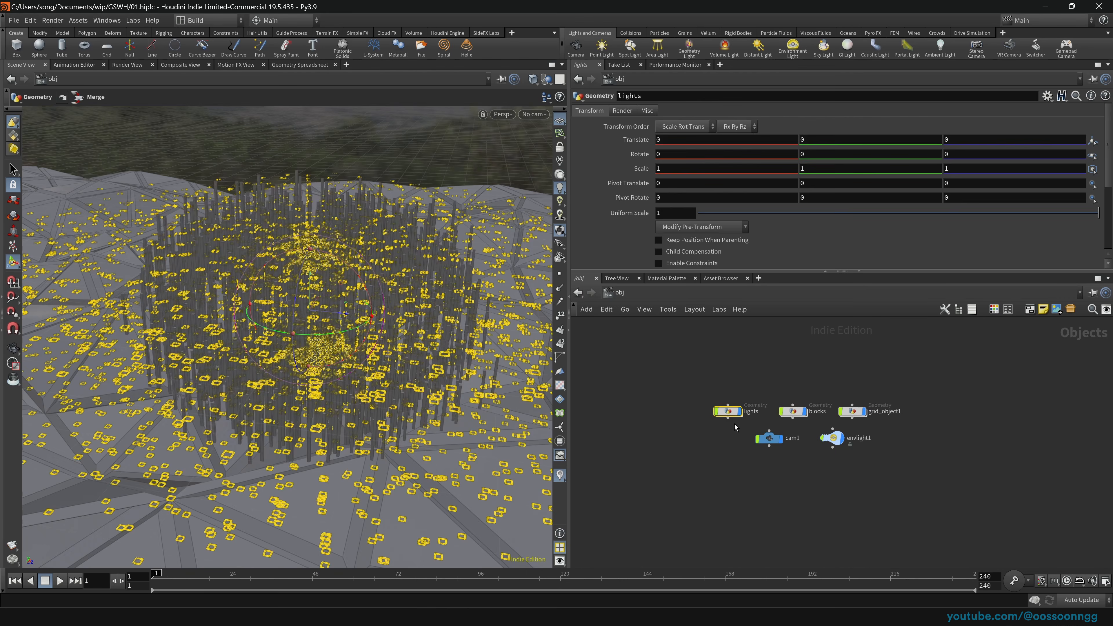
key(Return)
drag(476, 386, 403, 358)
click(617, 292)
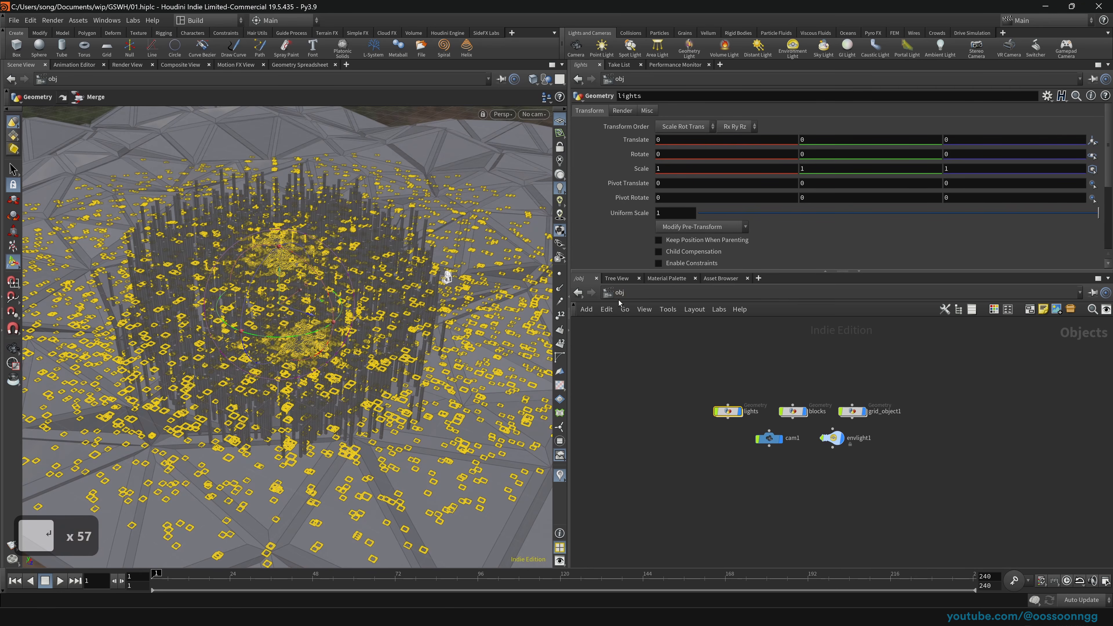
click(618, 292)
click(644, 382)
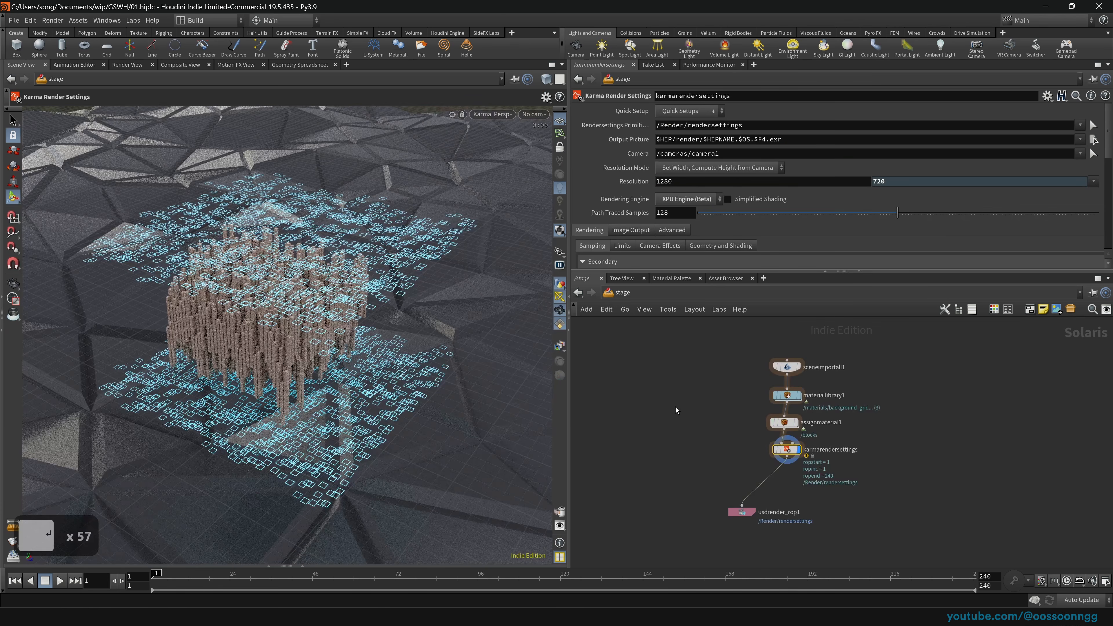
Step: Save the scene and orbit the Karma view around the block cluster
key(ctrl+s)
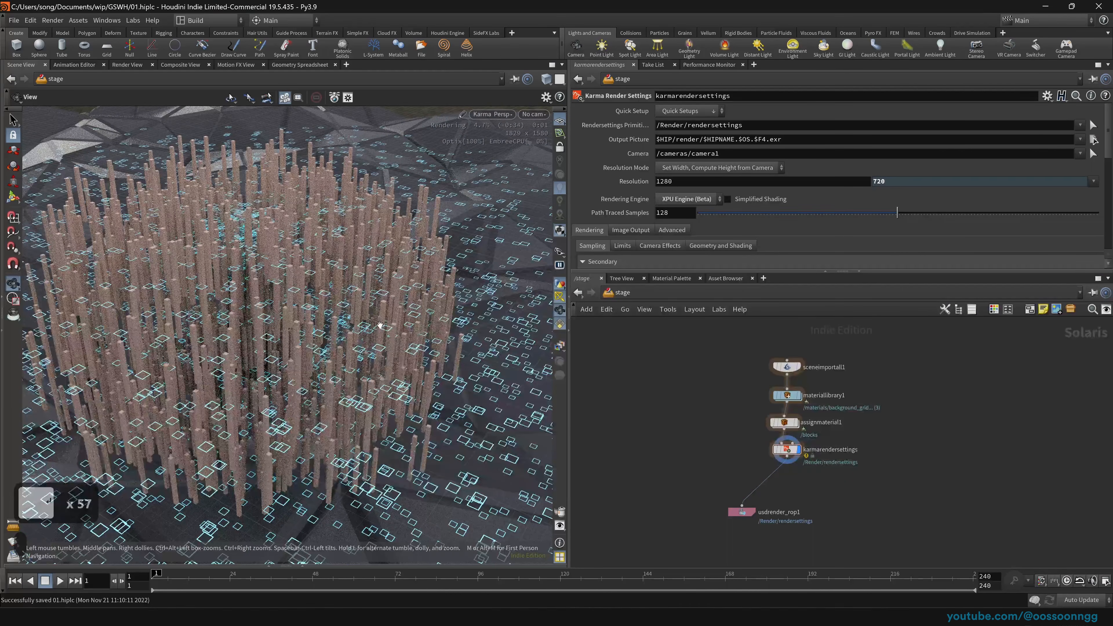
right_drag(399, 299, 342, 329)
alt+drag(341, 330, 550, 315)
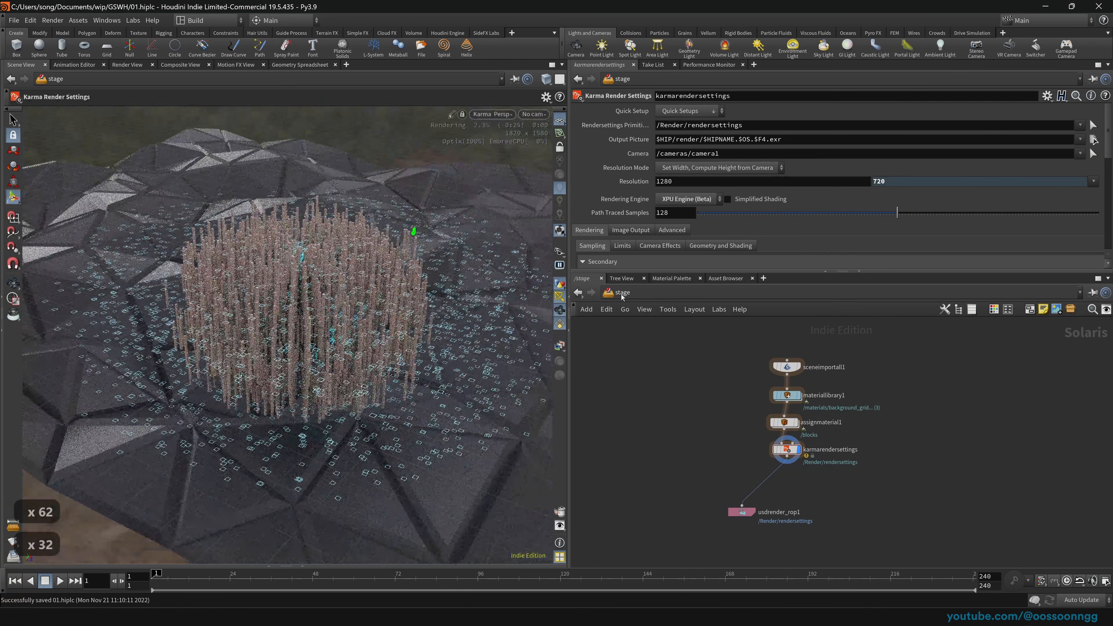
Step: Switch to /obj and dive into grid_object1
click(620, 291)
click(661, 347)
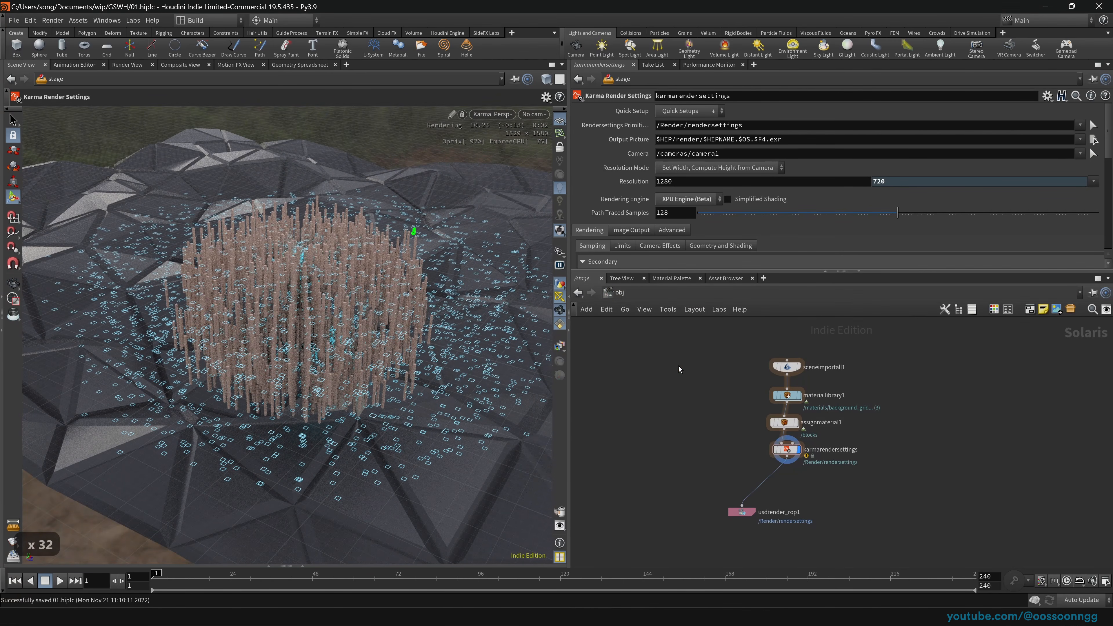
click(620, 294)
click(748, 311)
drag(838, 383, 894, 424)
key(Return)
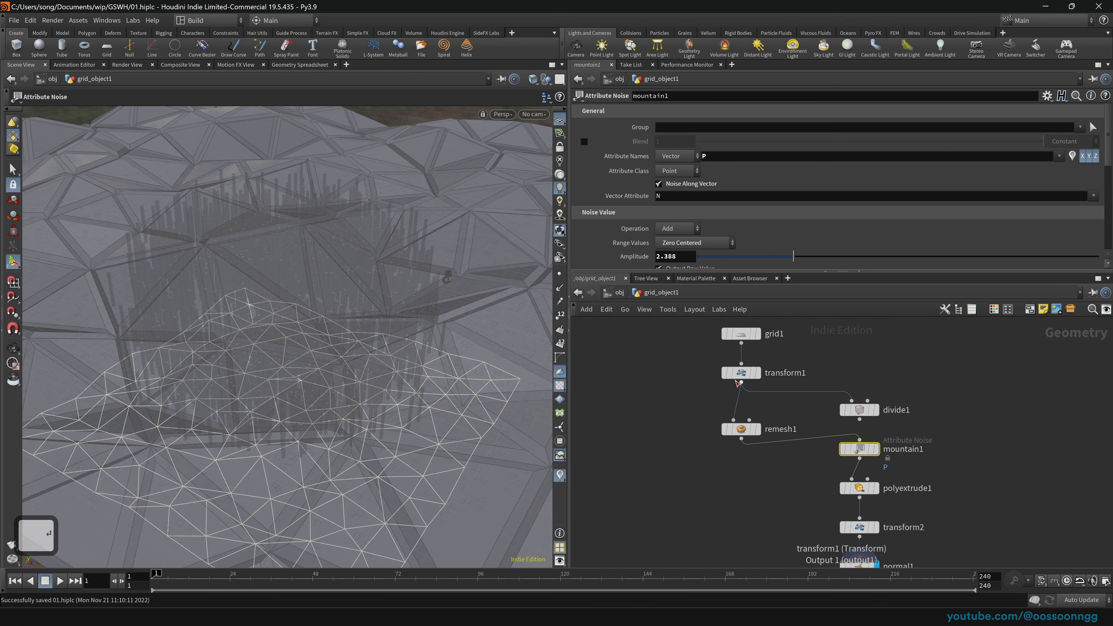
Step: Rewire the grid into mountain1 in place of the torus
click(627, 296)
click(767, 385)
key(Return)
click(797, 408)
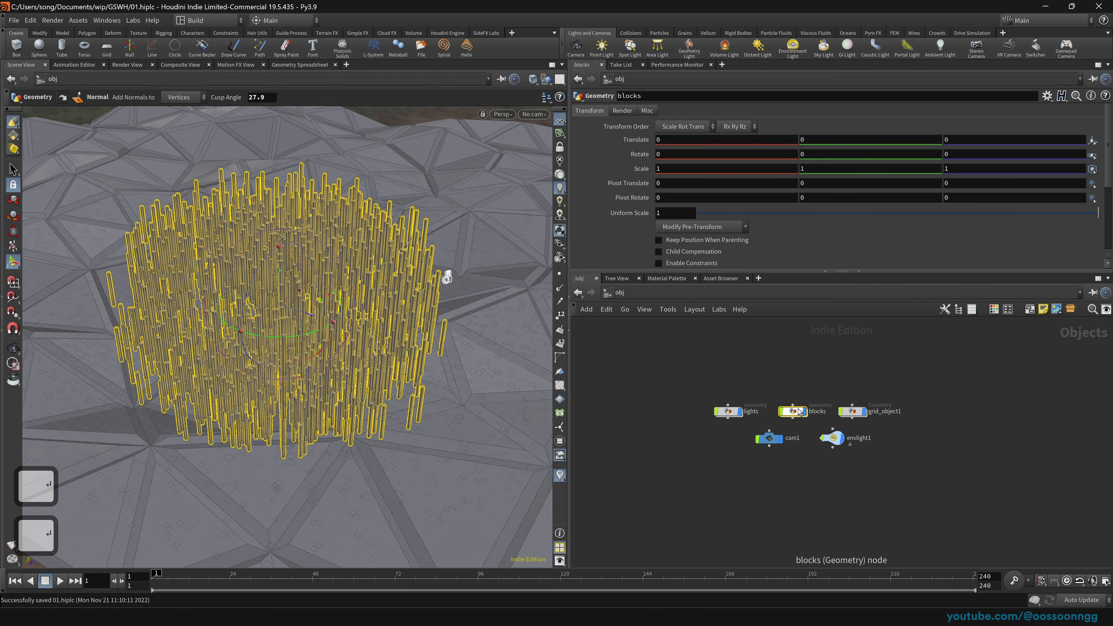
key(Return)
drag(780, 396, 811, 409)
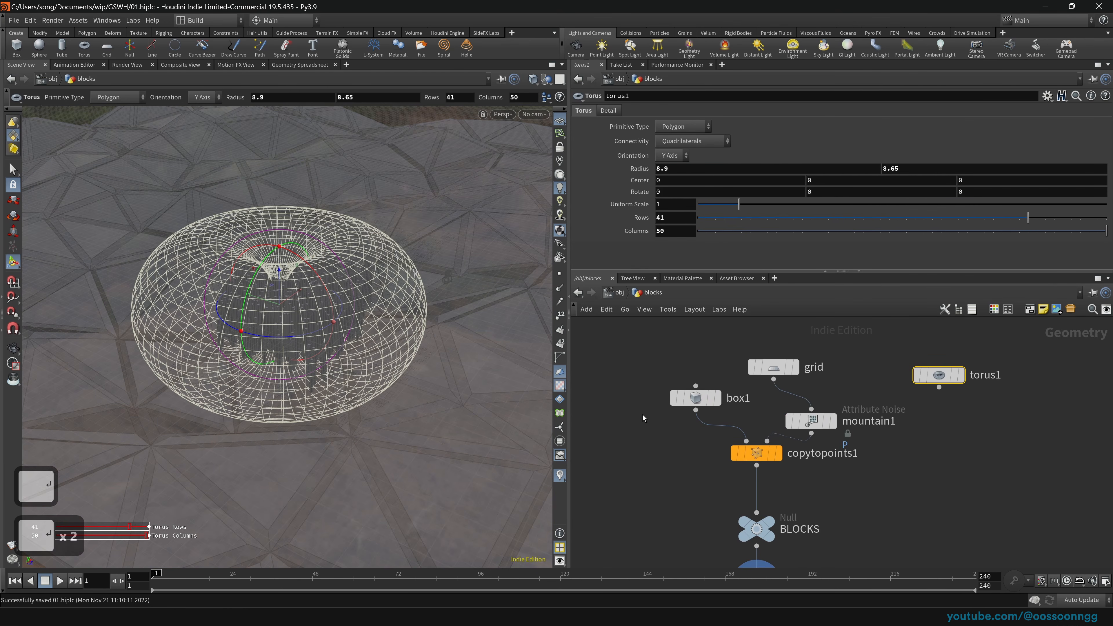
middle_drag(908, 494, 910, 432)
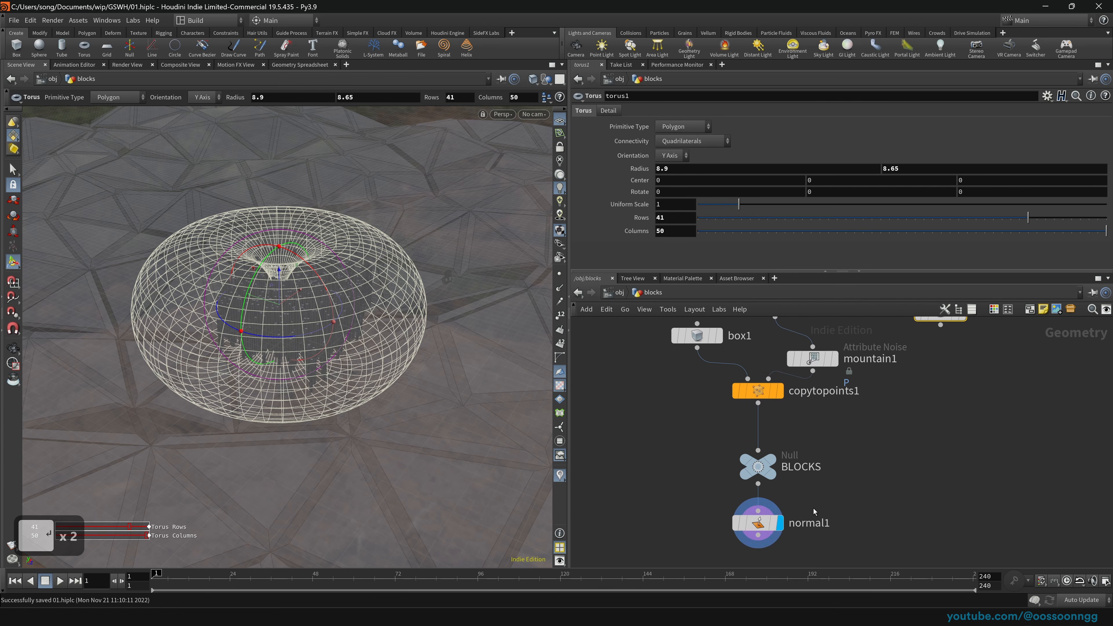
click(771, 526)
Step: Delete the envlight1 and cam1 objects, then return to the stage network
click(617, 292)
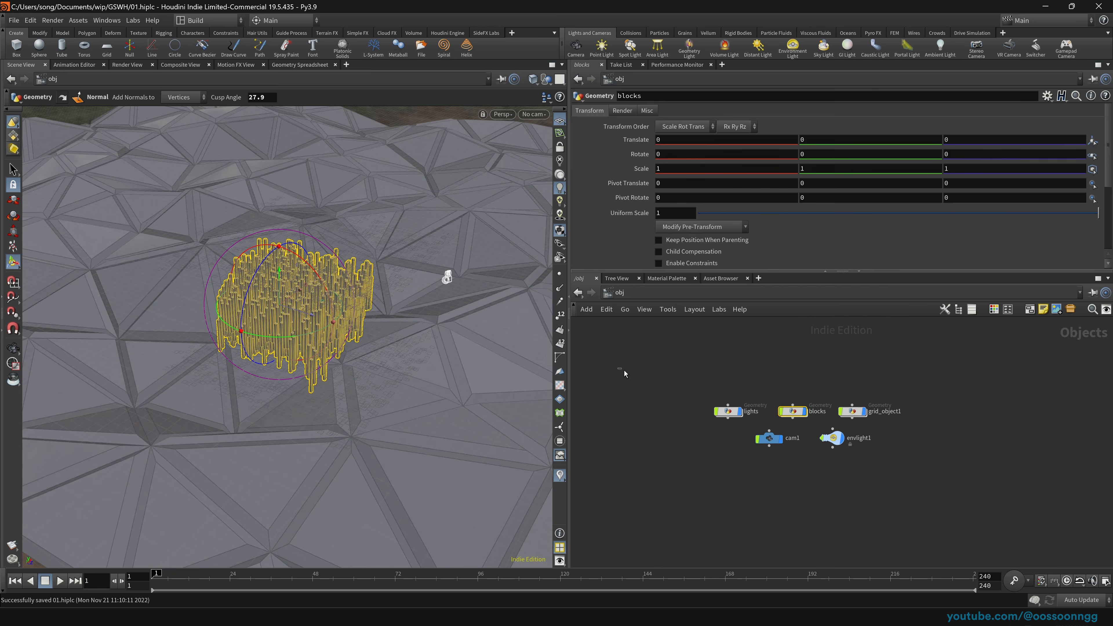
click(613, 293)
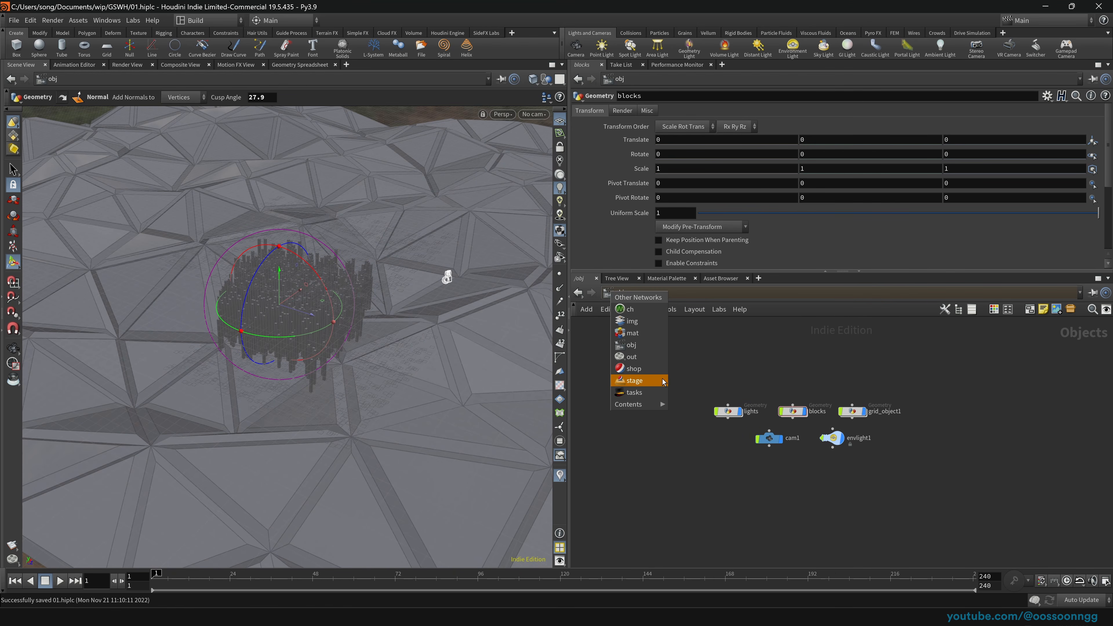
click(663, 382)
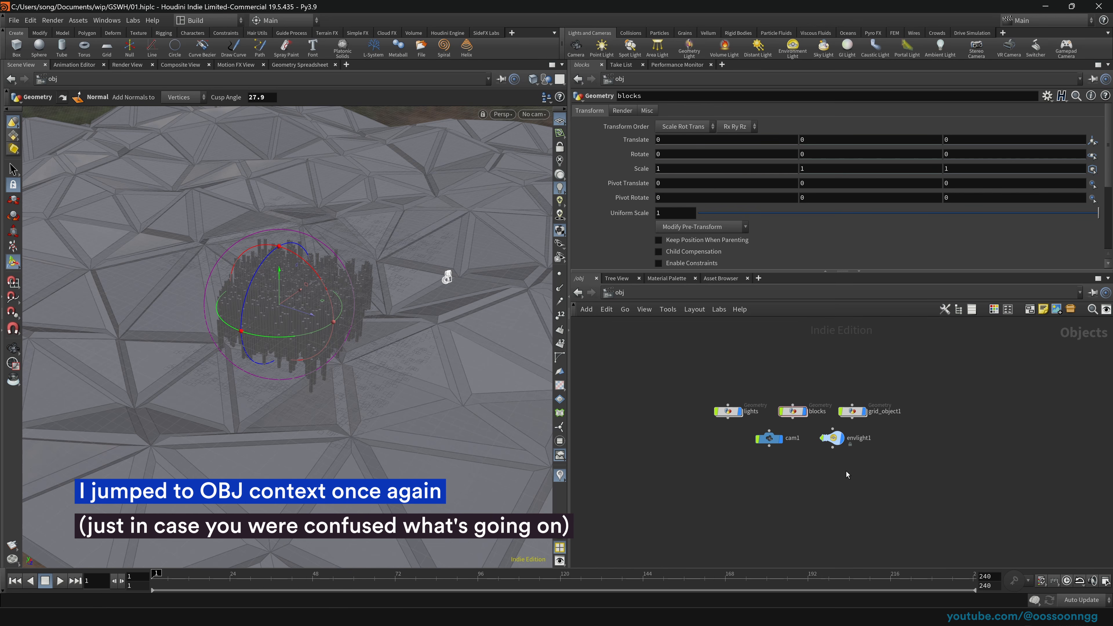
click(831, 437)
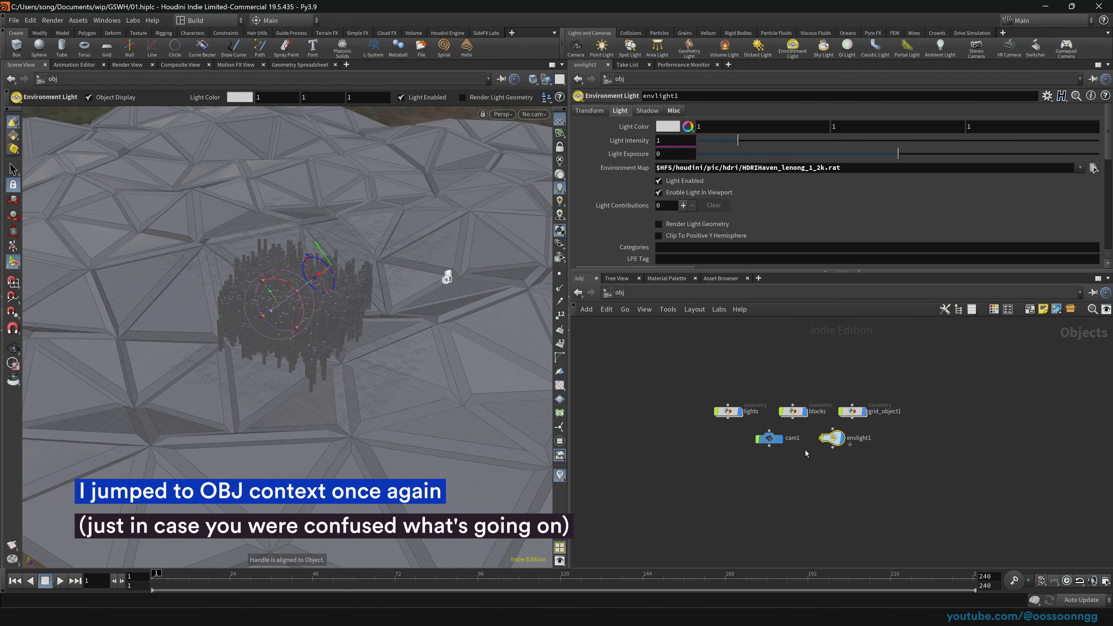
key(Delete)
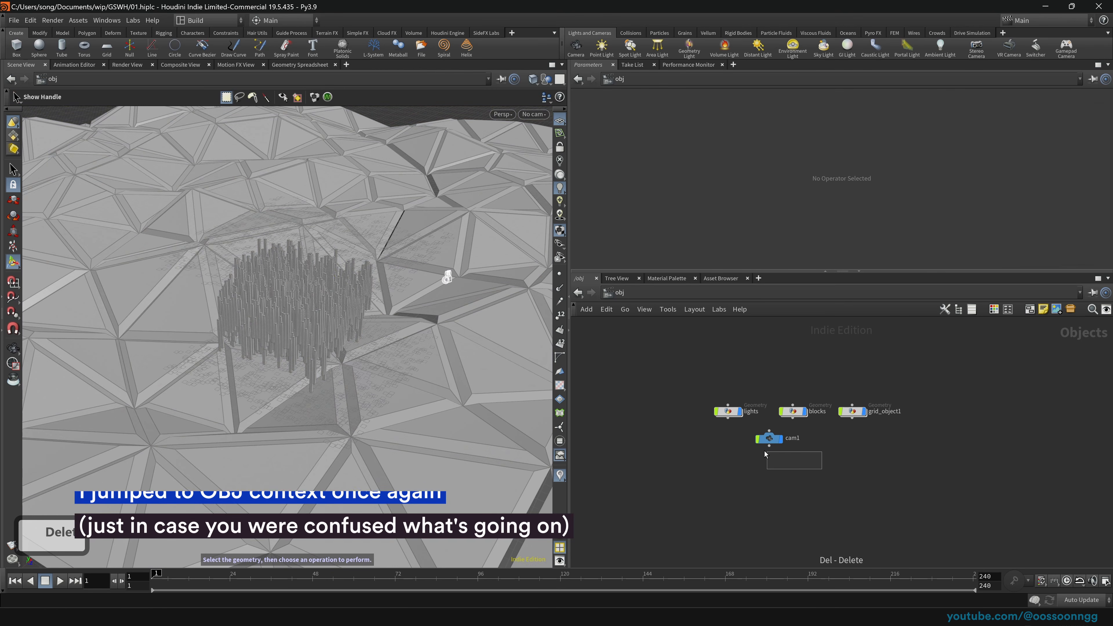
click(766, 438)
key(Delete)
click(616, 293)
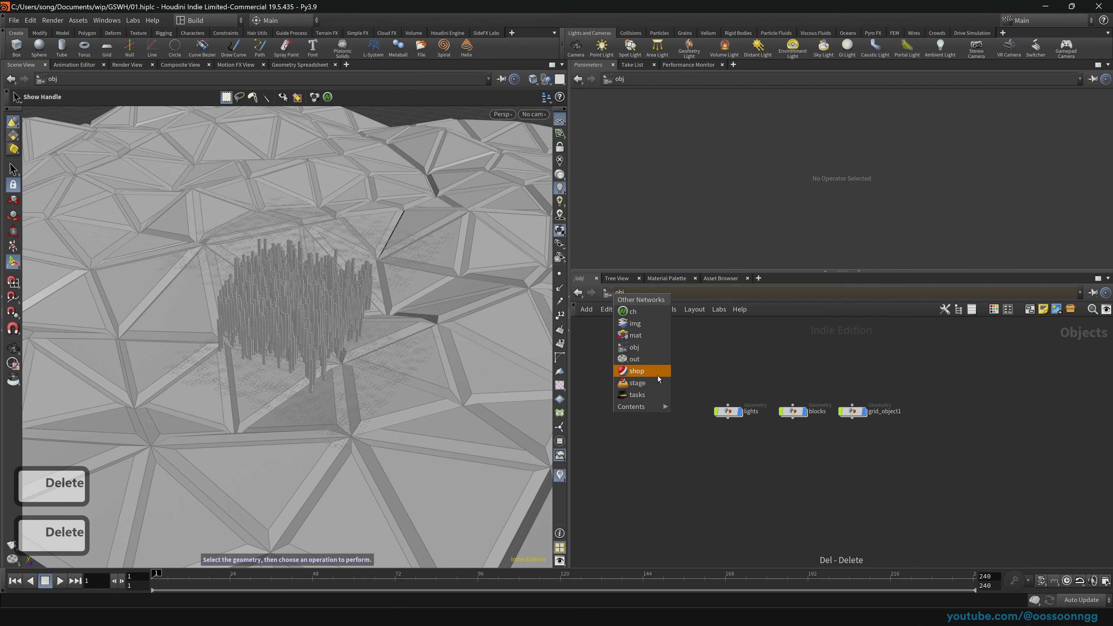
click(658, 385)
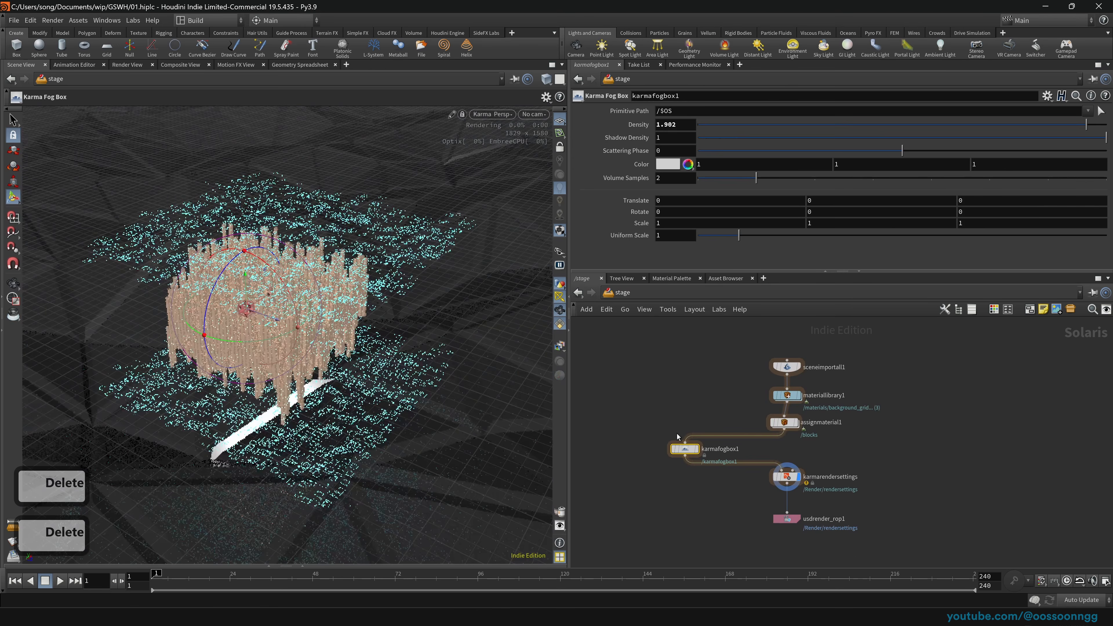
Step: Delete karmafogbox1 to disable fog and orbit around the block city
key(Delete)
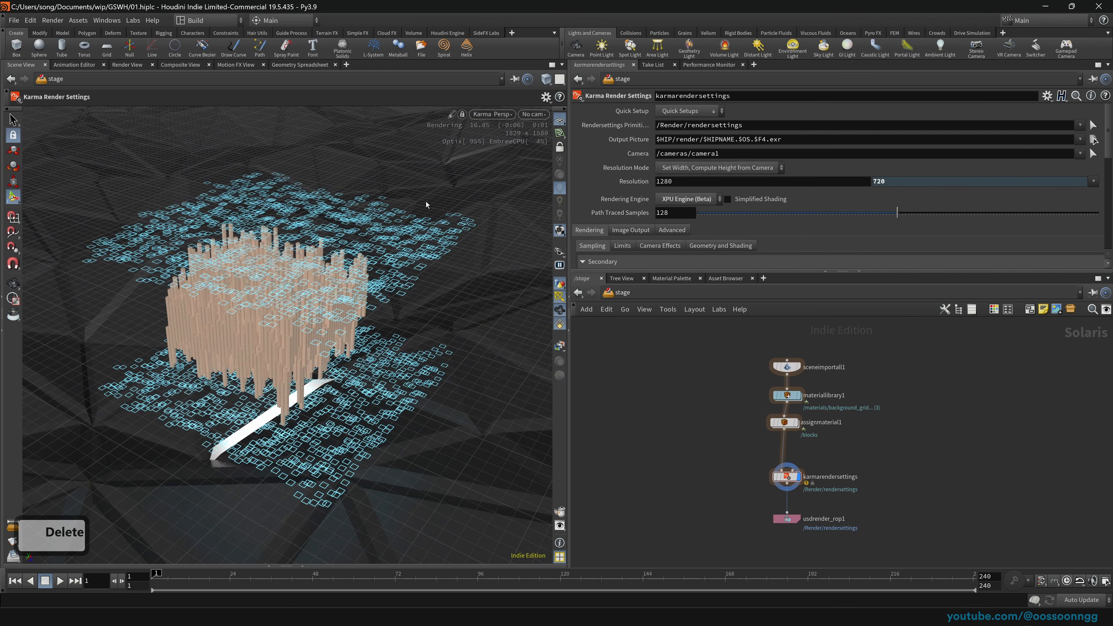
key(space)
drag(339, 335, 383, 304)
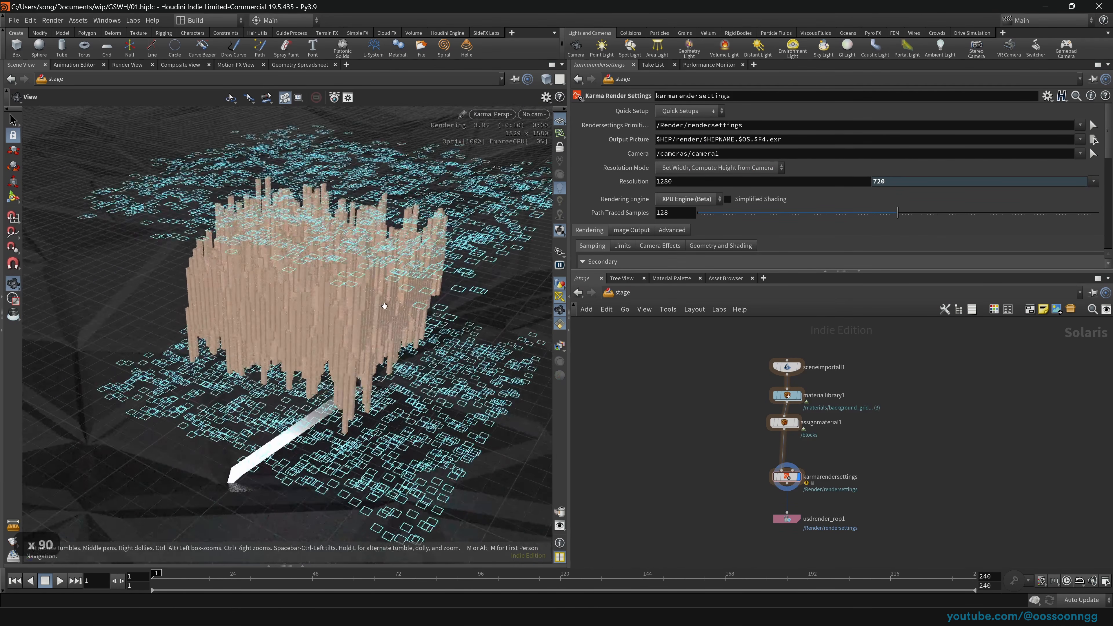
Step: Create camera1 from the view, framing the city from -37.547, 22.9285, 26.5921
key(ctrl)
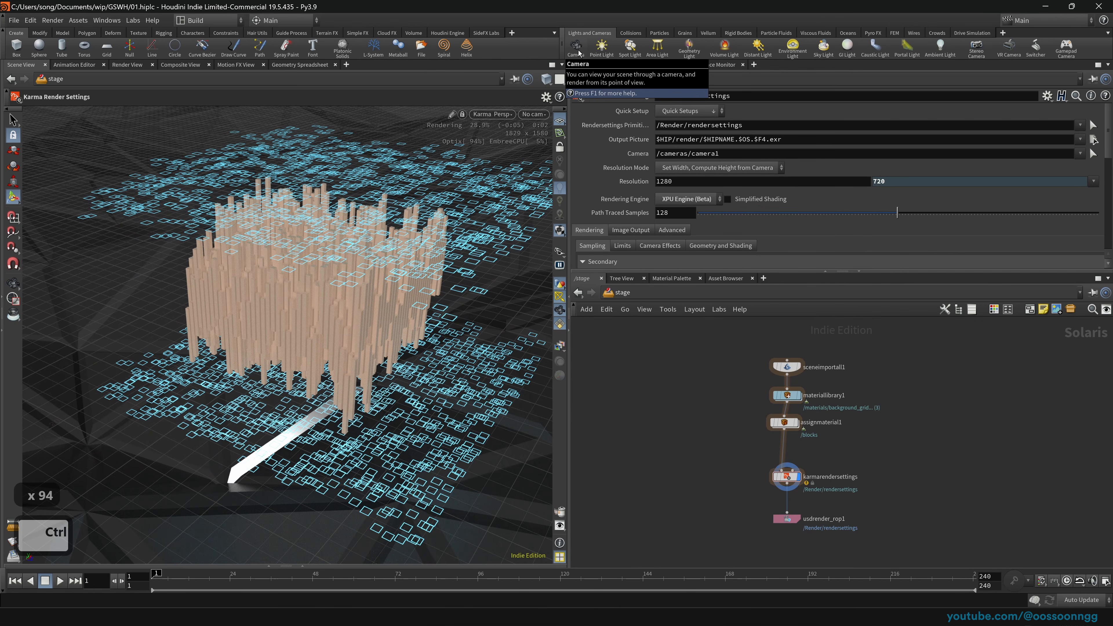
ctrl+click(576, 47)
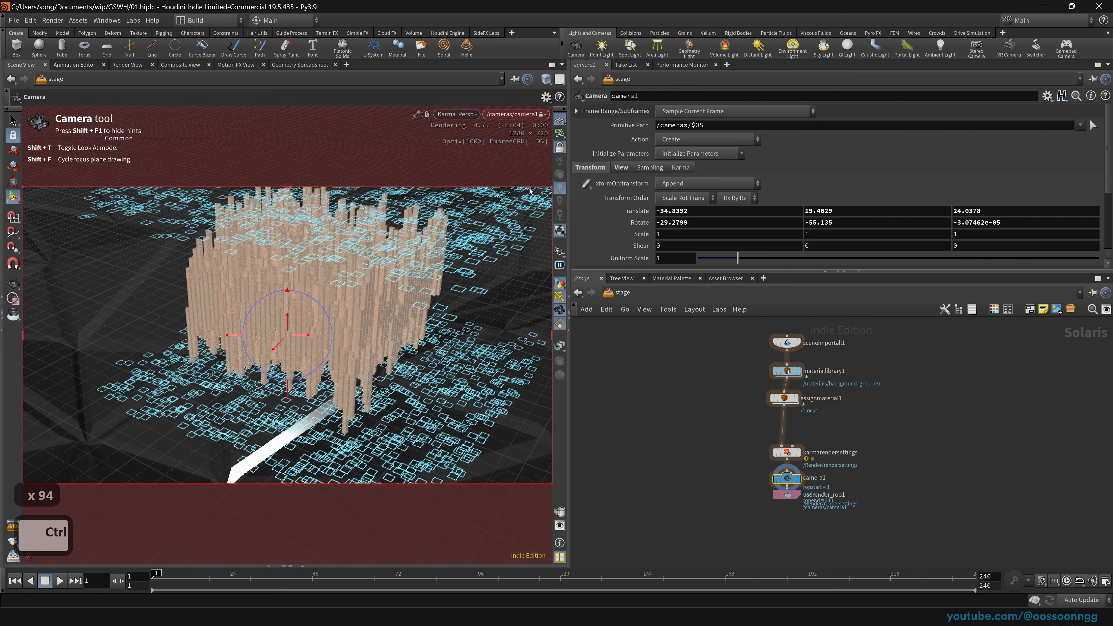
drag(792, 479, 725, 475)
scroll(331, 311, down, 20)
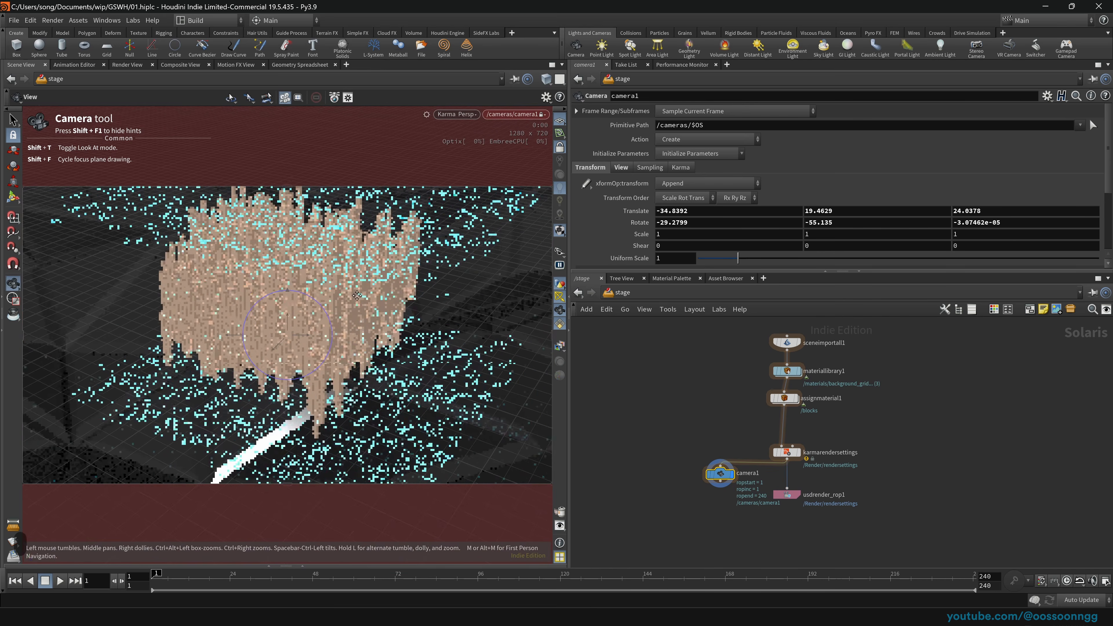
middle_drag(331, 311, 331, 307)
drag(330, 313, 340, 312)
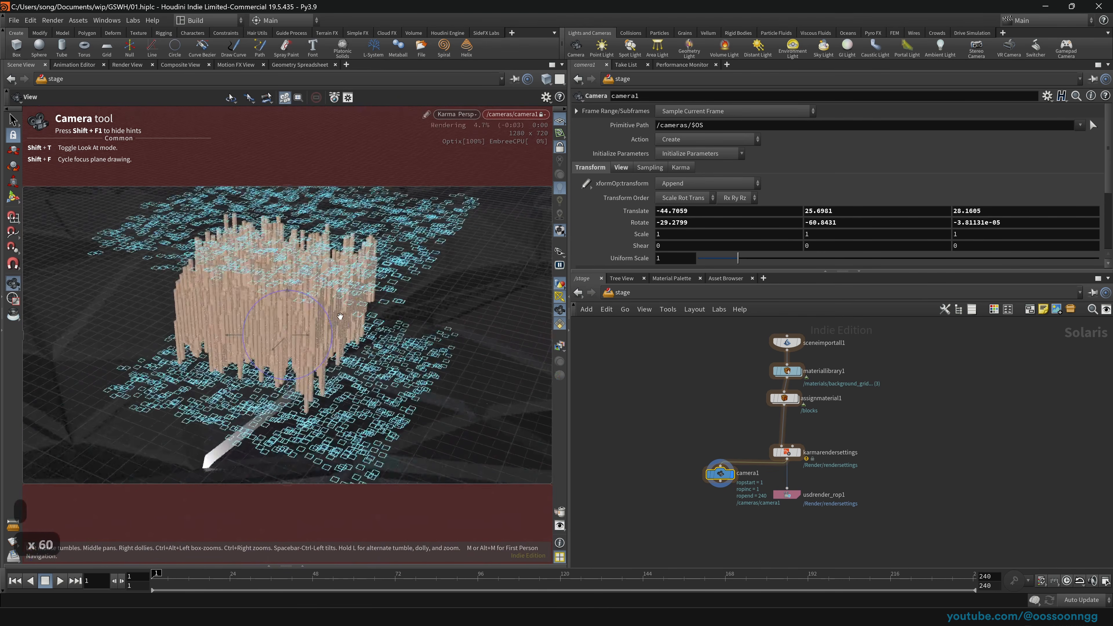
middle_drag(340, 312, 331, 319)
right_drag(332, 319, 333, 322)
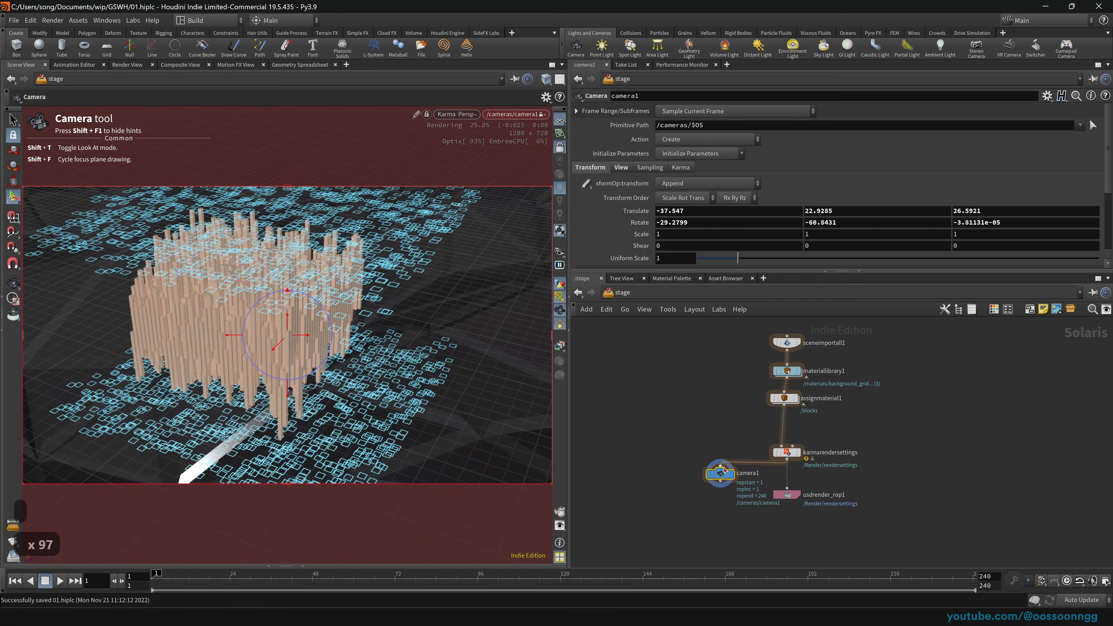
drag(723, 468, 682, 473)
key(Tab)
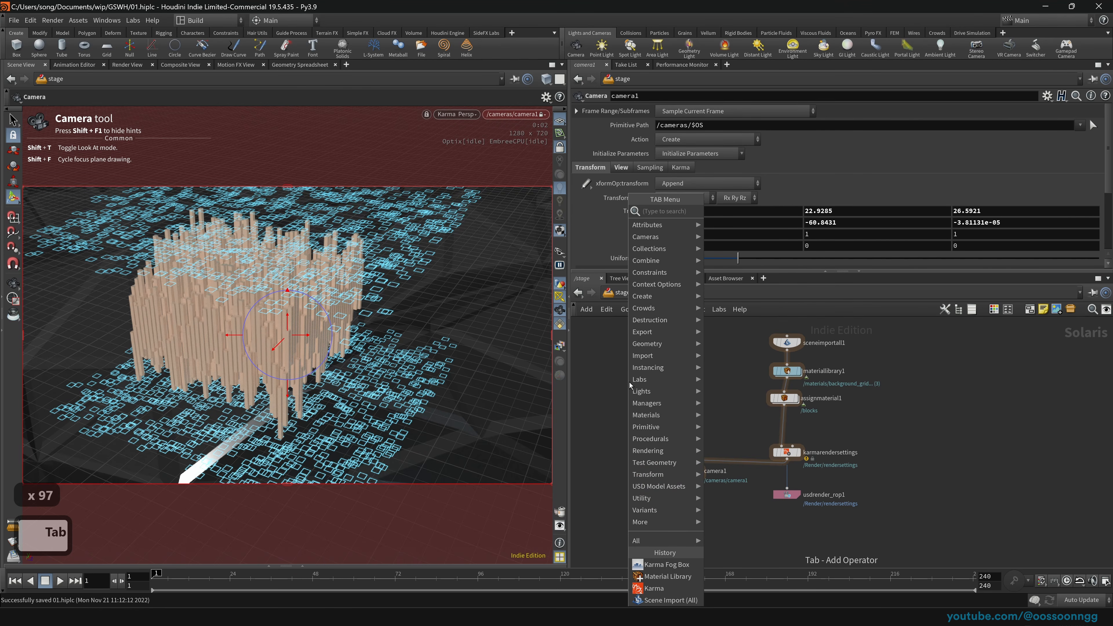
Step: Add a Dome Light node wired after camera1 and make it the display node
text(dome)
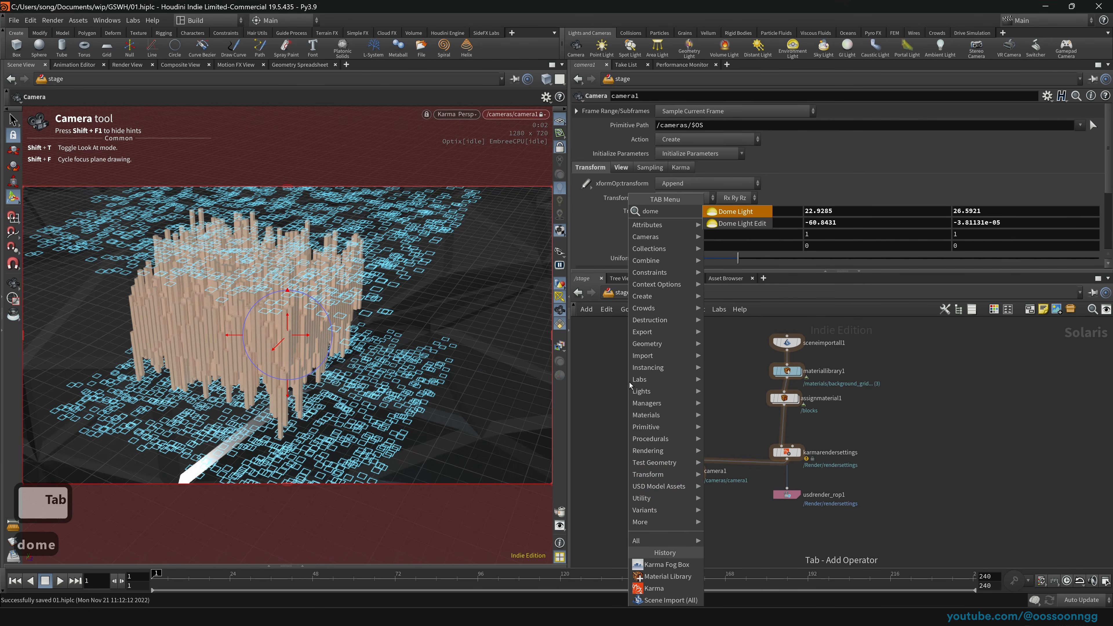
key(Return)
click(681, 511)
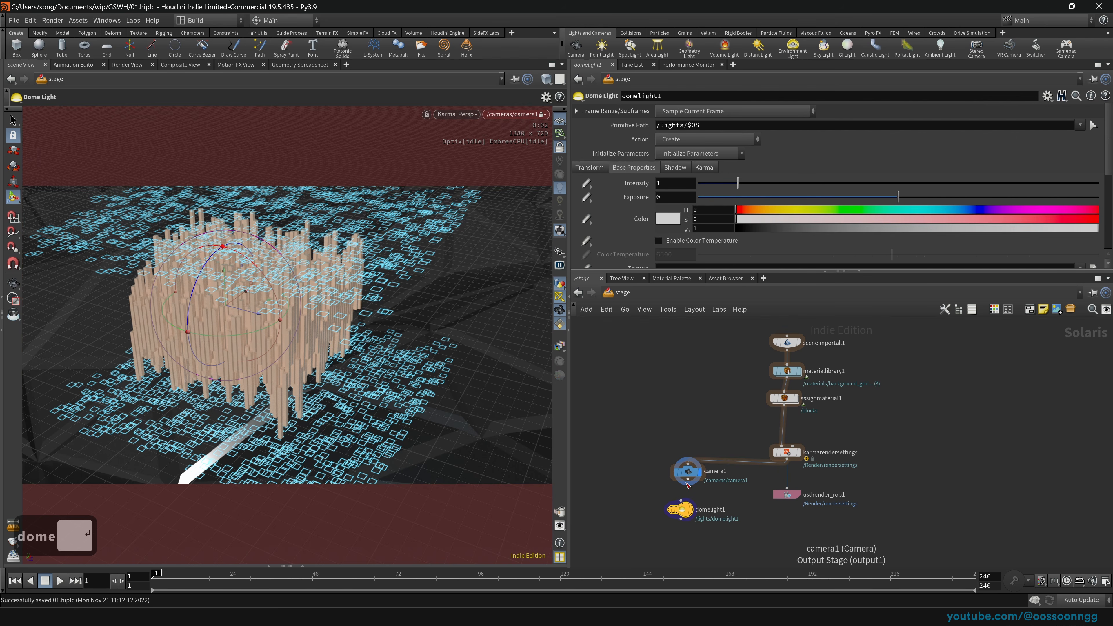
drag(688, 480, 691, 515)
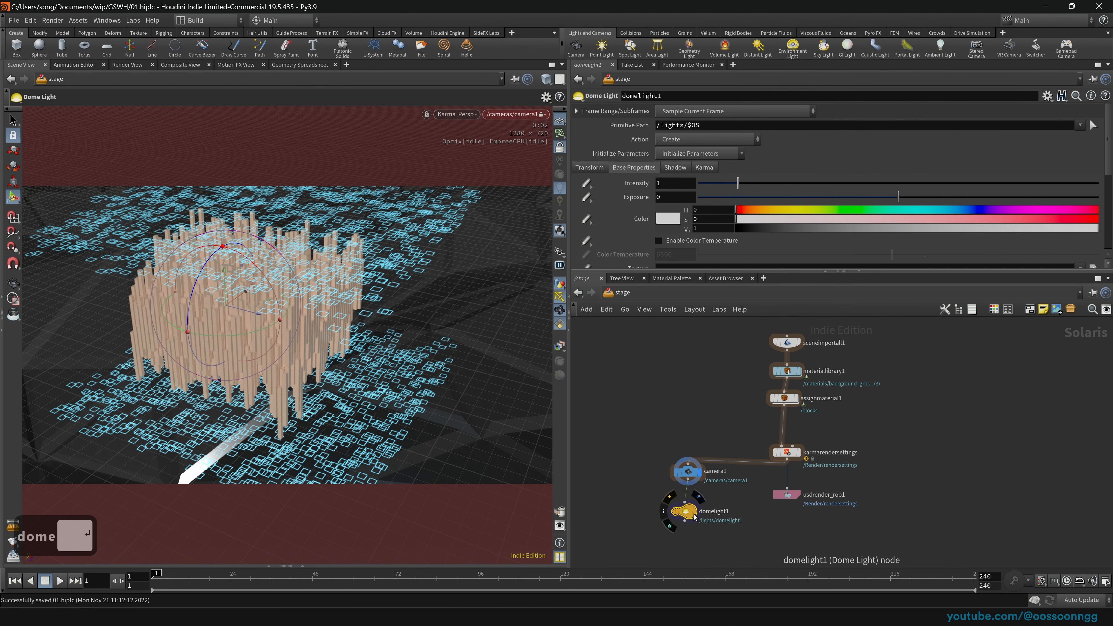
click(698, 496)
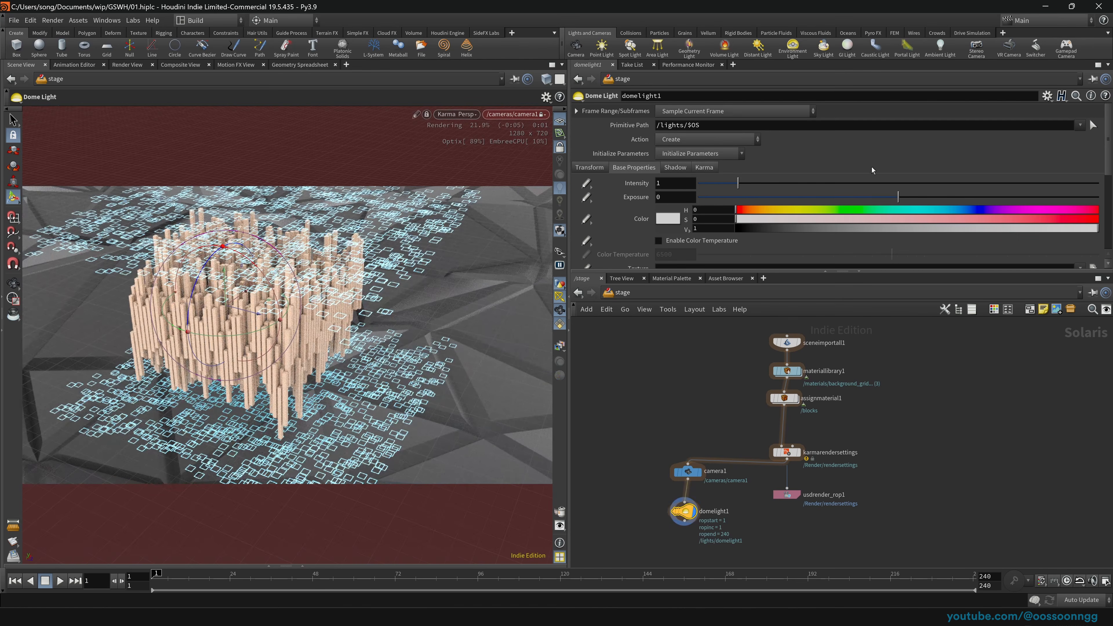
Step: Give the dome light the HDRIHaven_lenong_1_2k.rat texture at intensity 0.195
scroll(642, 157, down, 3)
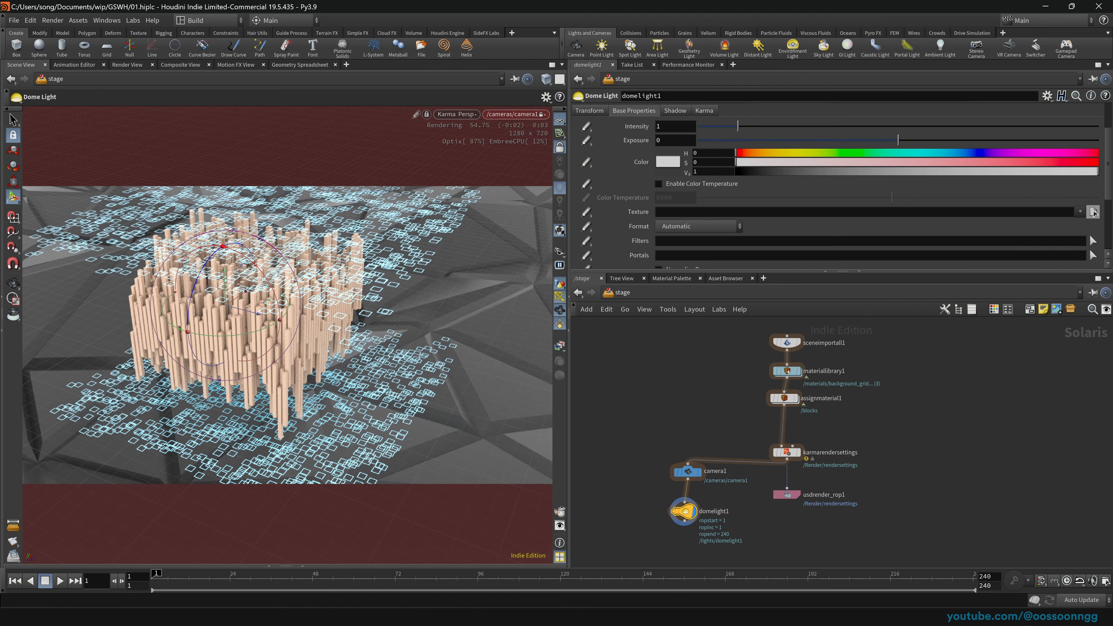
click(1093, 212)
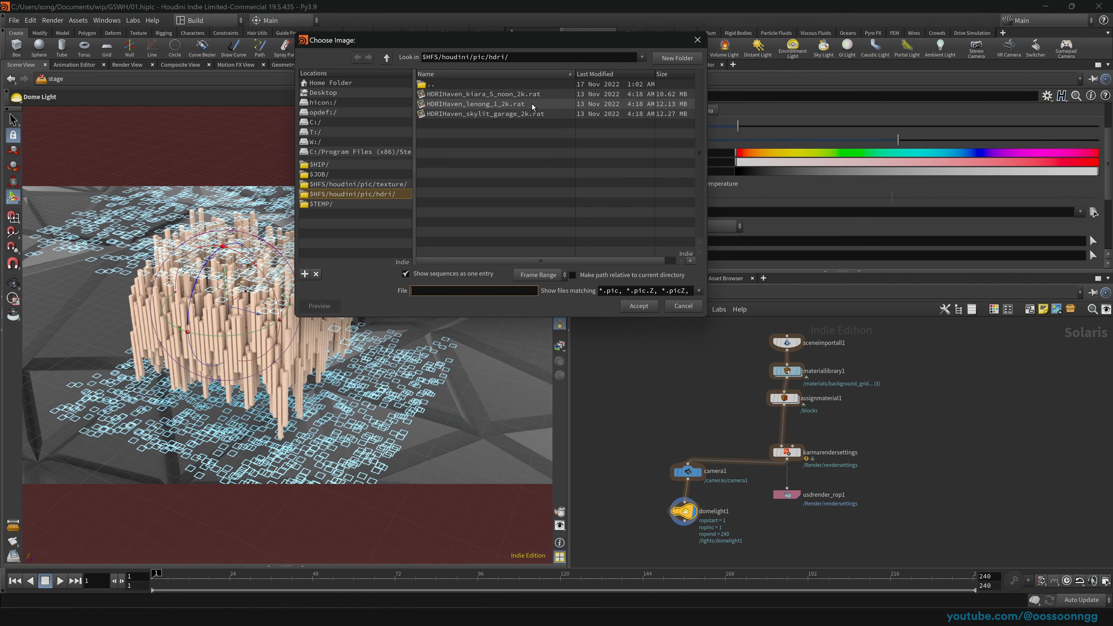
click(487, 104)
click(633, 307)
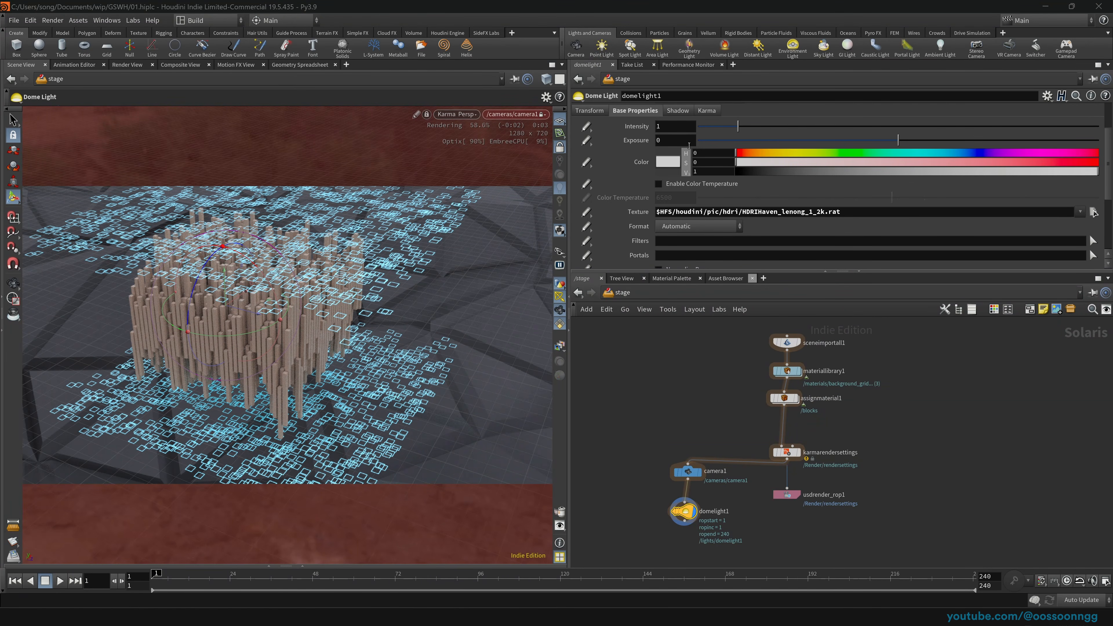
drag(737, 126, 706, 149)
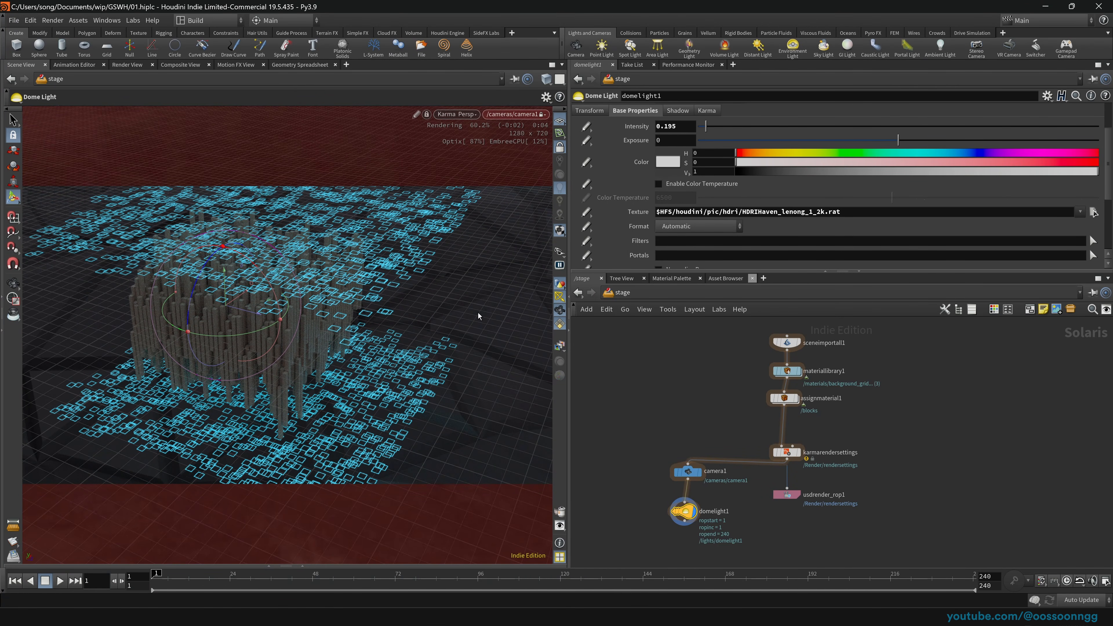
drag(644, 439, 689, 474)
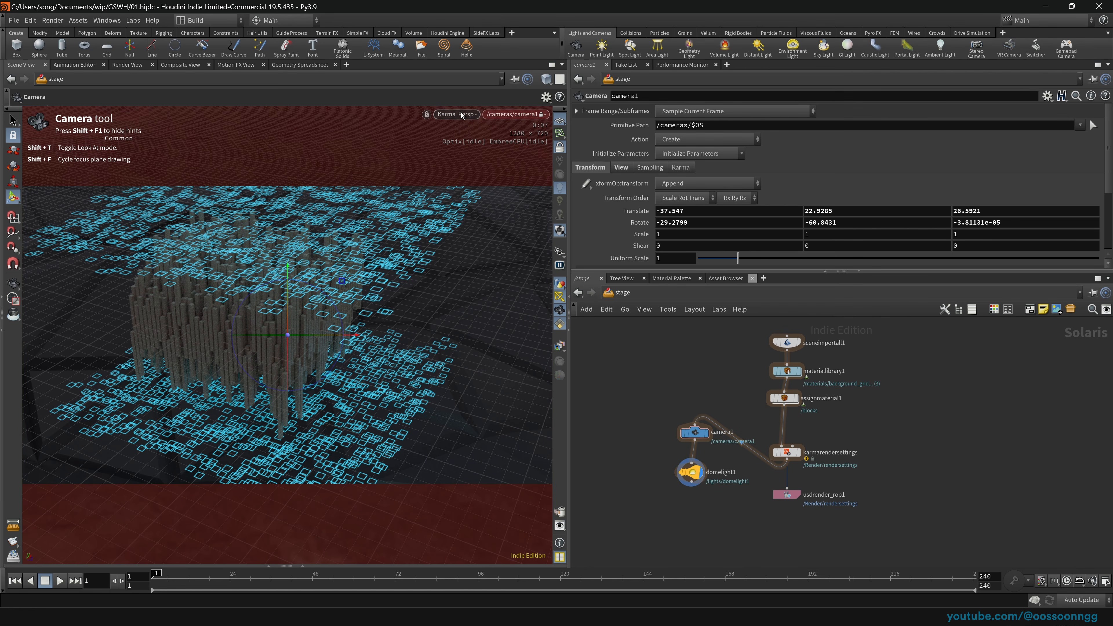
click(625, 297)
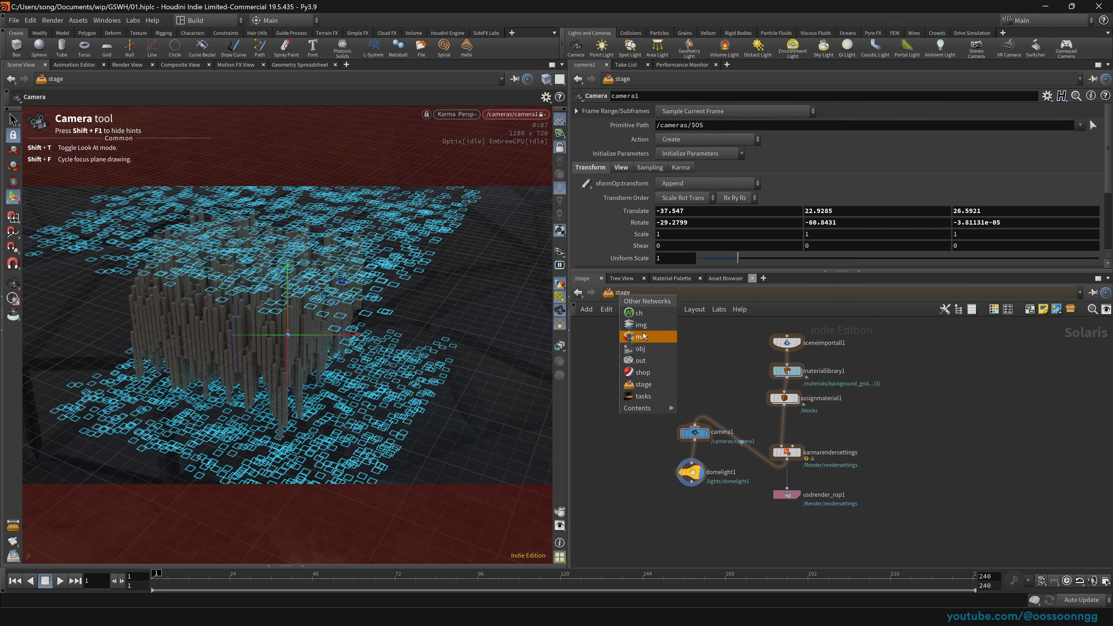
Step: Add a box_object1 at /obj with uniform scale 358, save the scene, and dive inside it
click(648, 349)
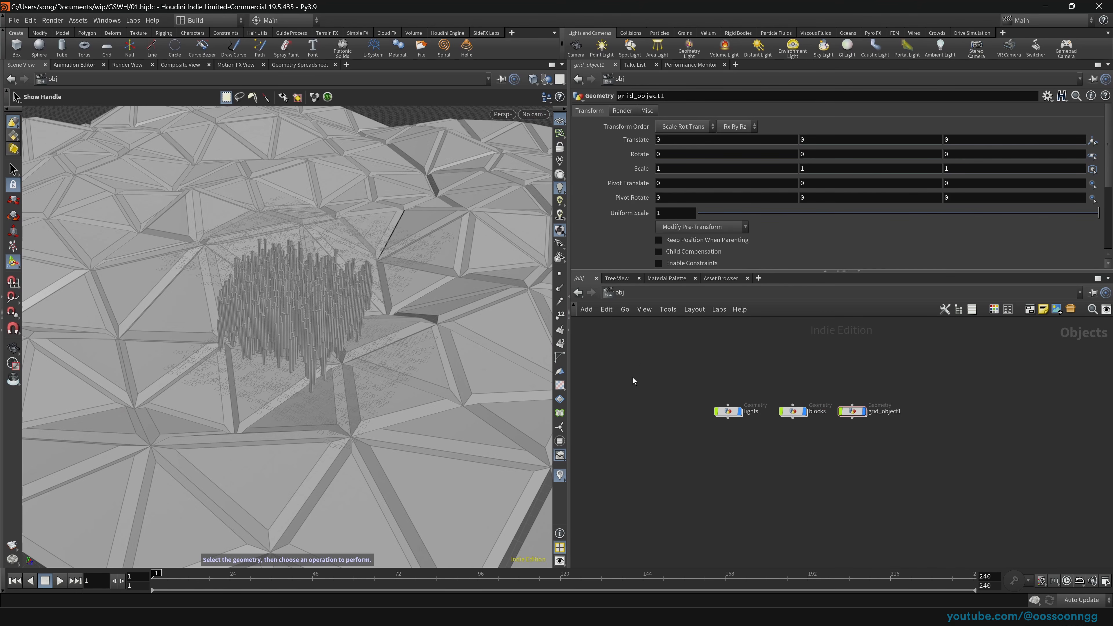
ctrl+click(16, 46)
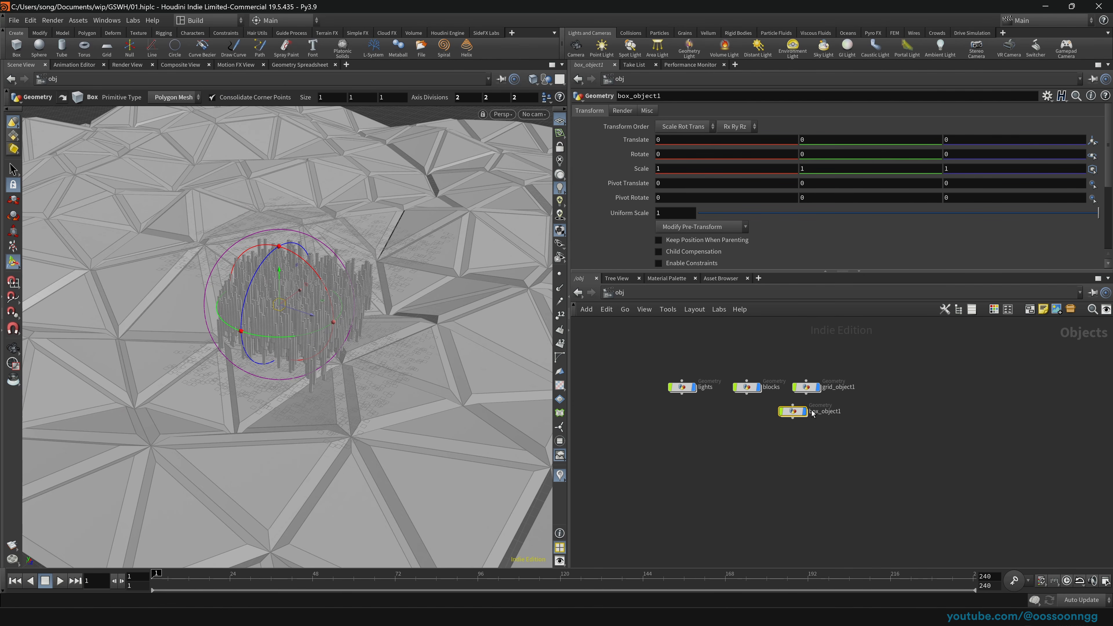
key(l)
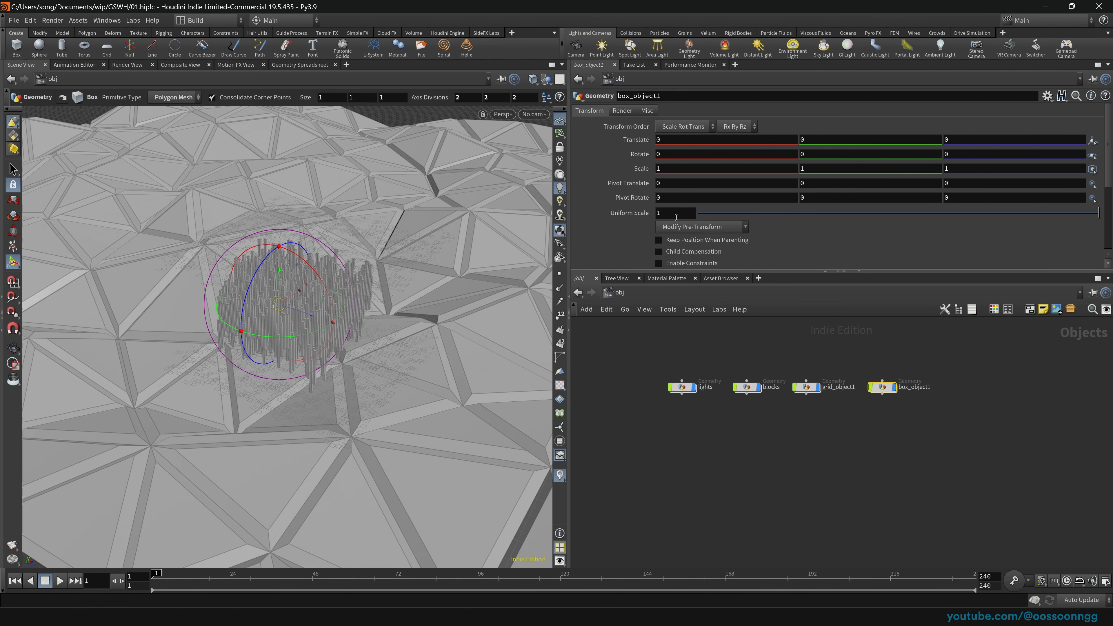
middle_drag(670, 214, 650, 187)
key(ctrl+s)
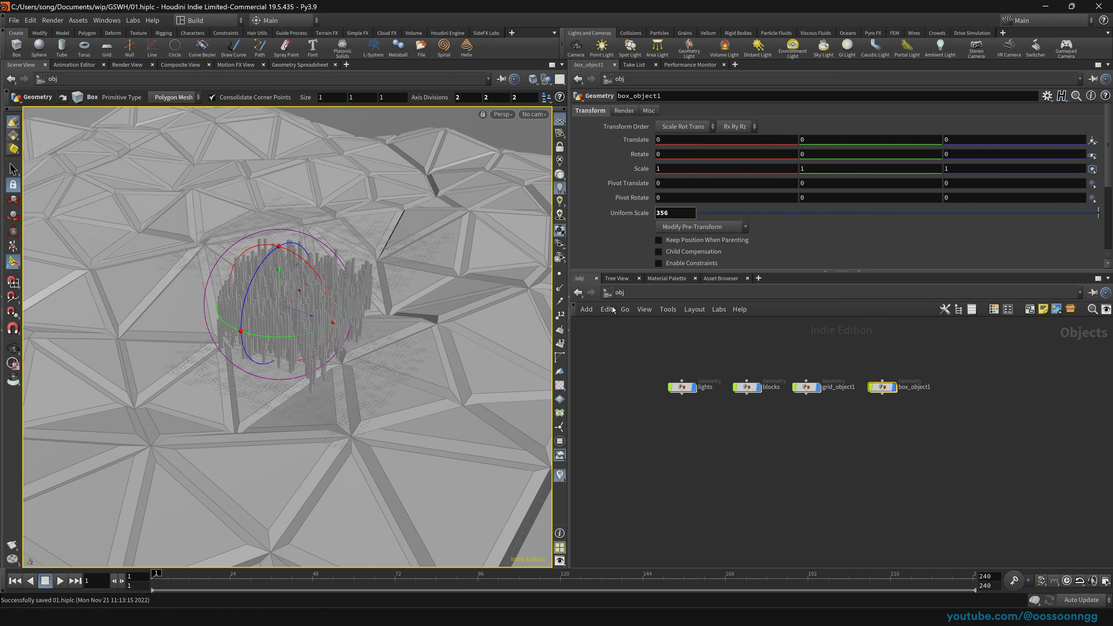
double_click(883, 387)
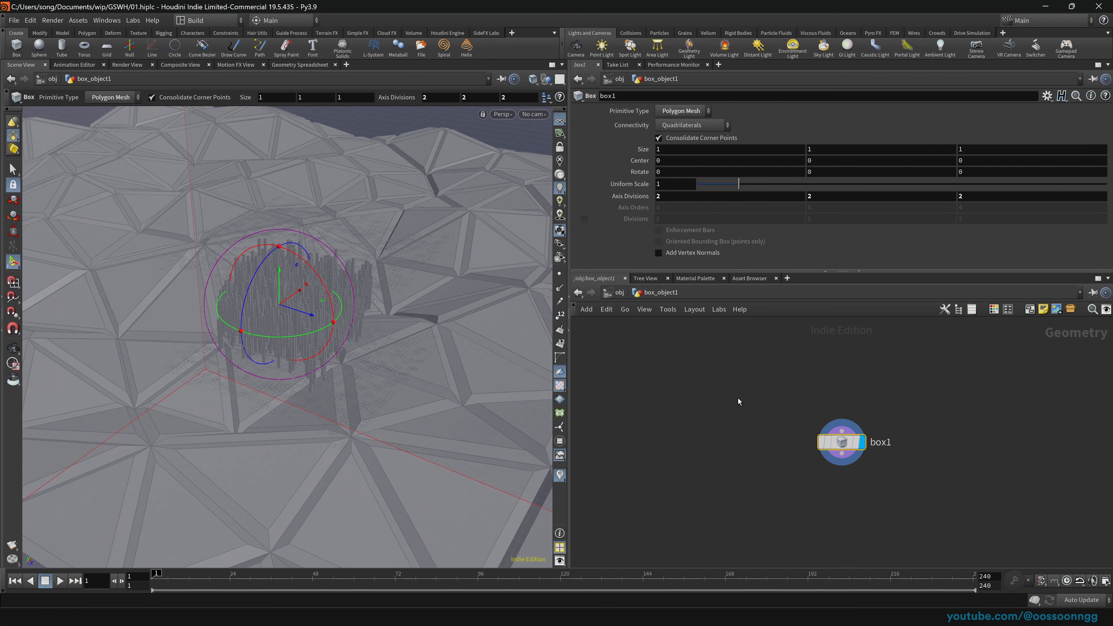
Step: Add a VDB from Polygons node under box1 that outputs Fog VDB instead of Distance VDB
key(Tab)
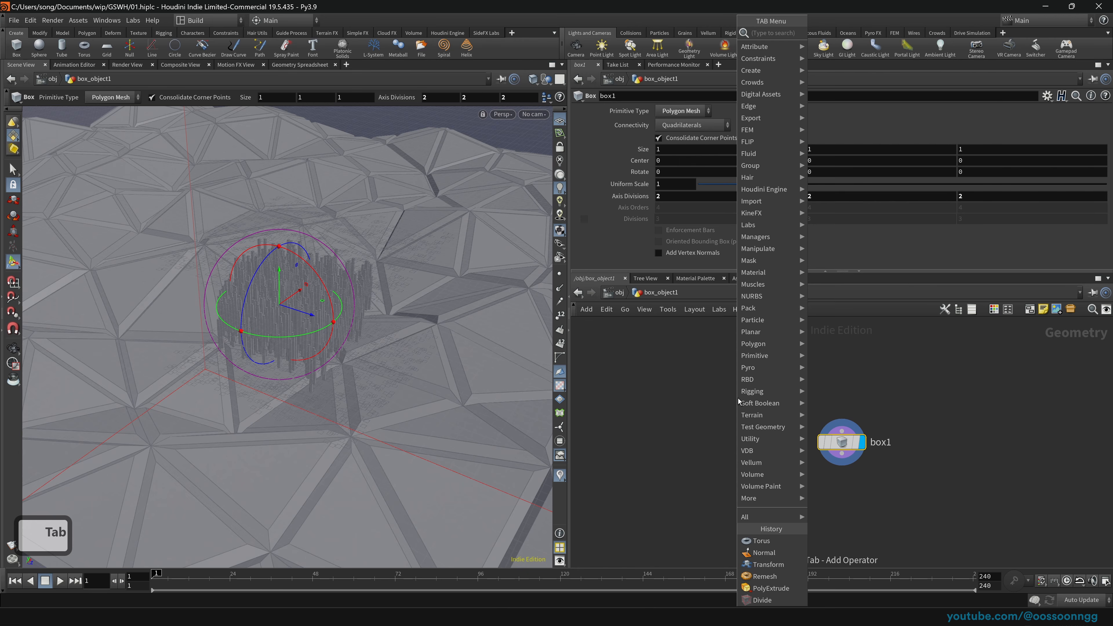
text(vdbf)
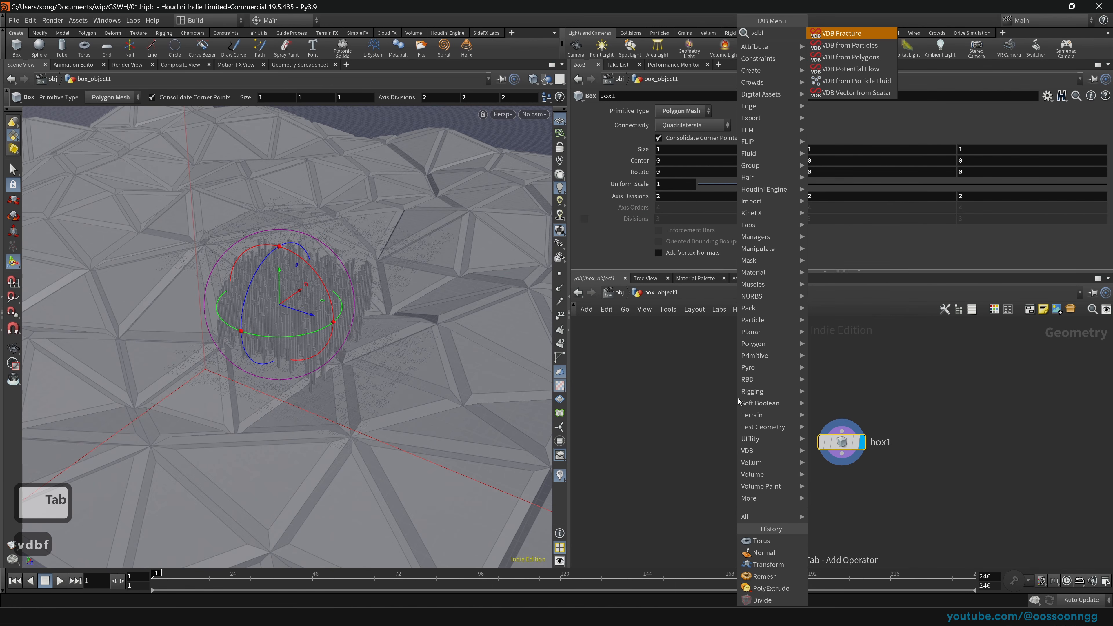
text(p)
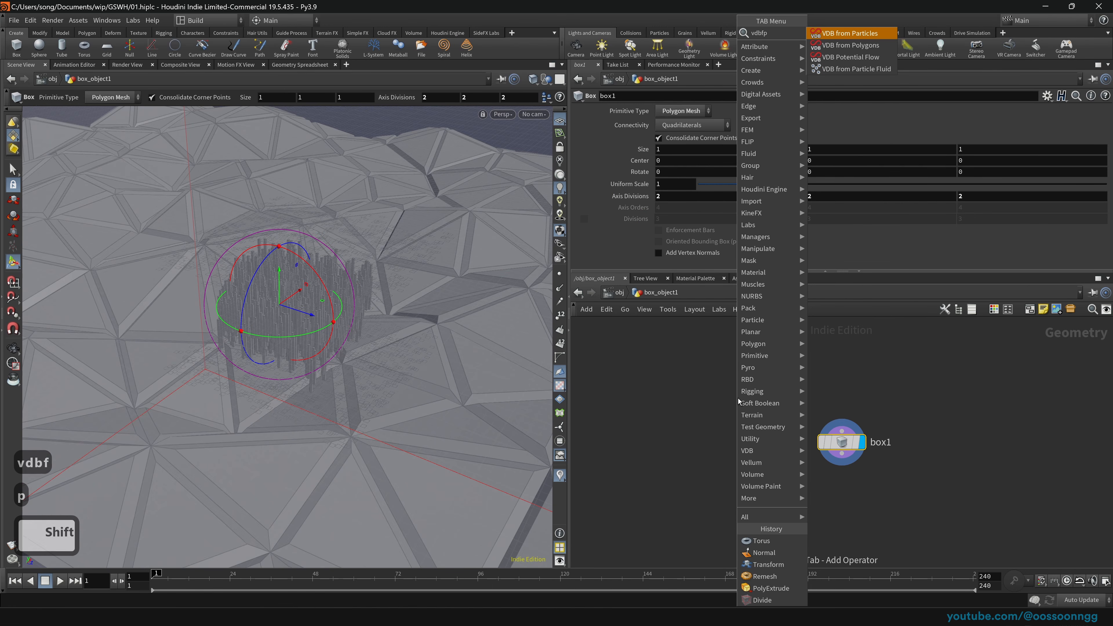
key(Down)
key(Return)
click(583, 148)
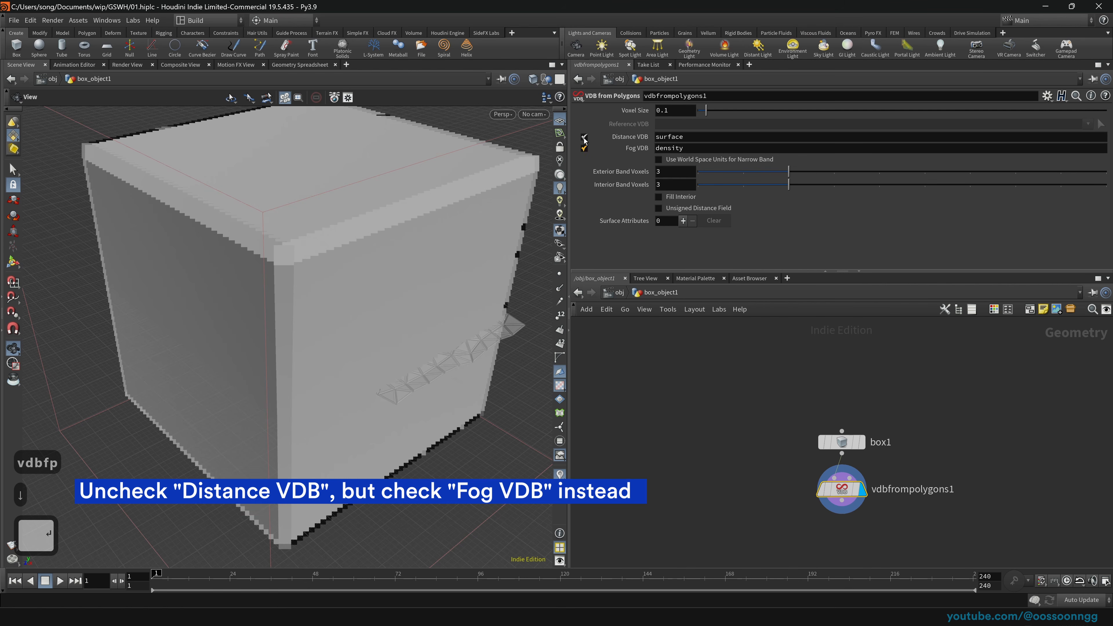
click(584, 136)
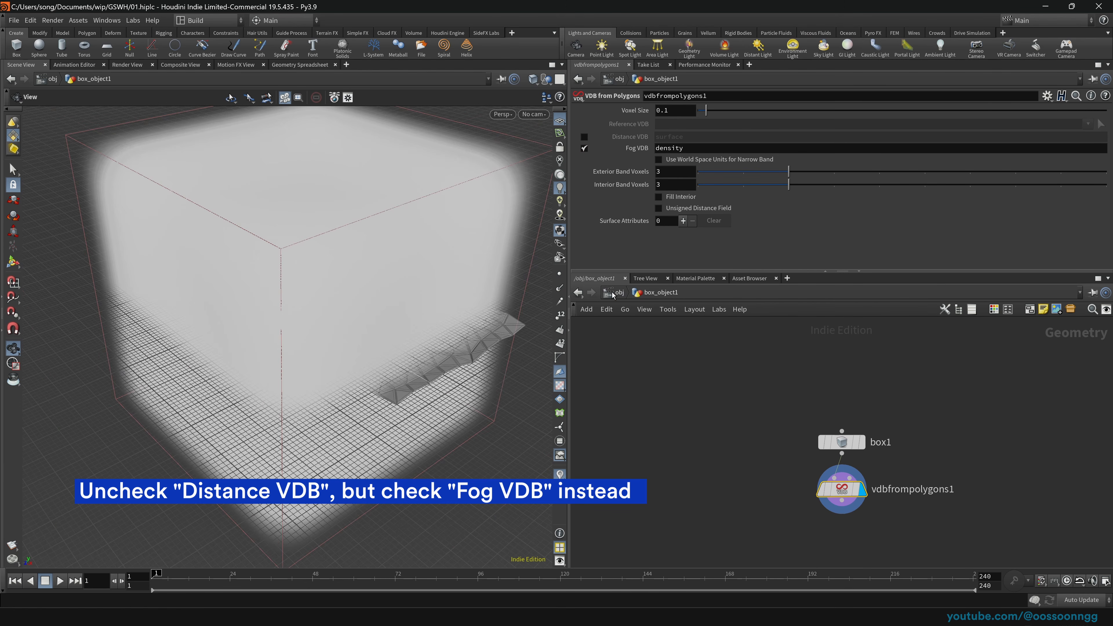
Step: Compare the plain box with the fog volume in the viewport, then return to /obj
click(871, 446)
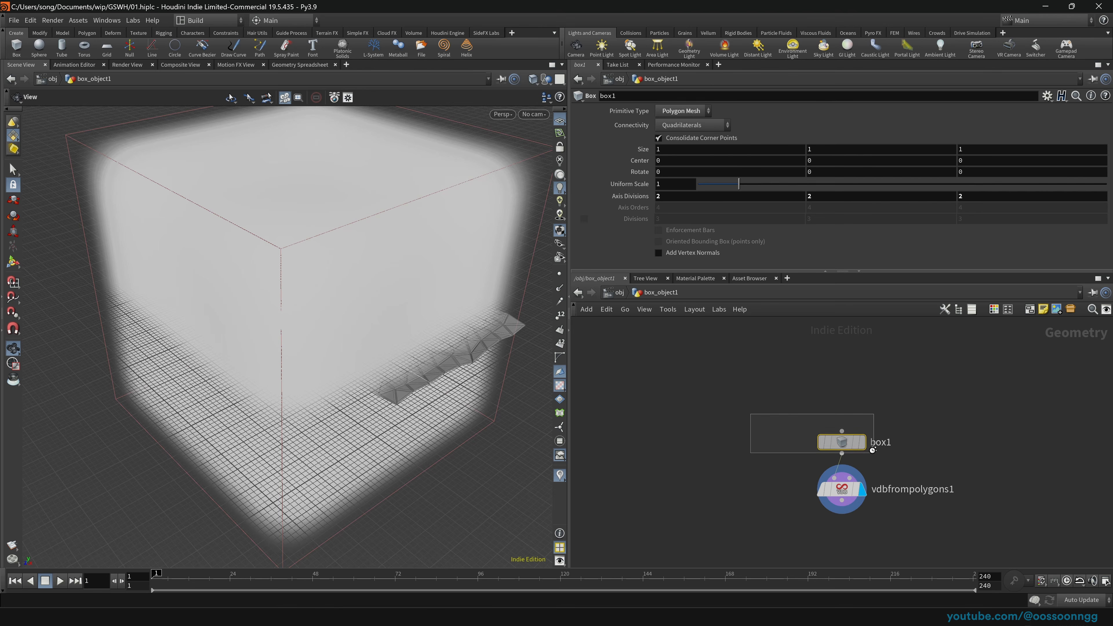
click(861, 442)
key(h)
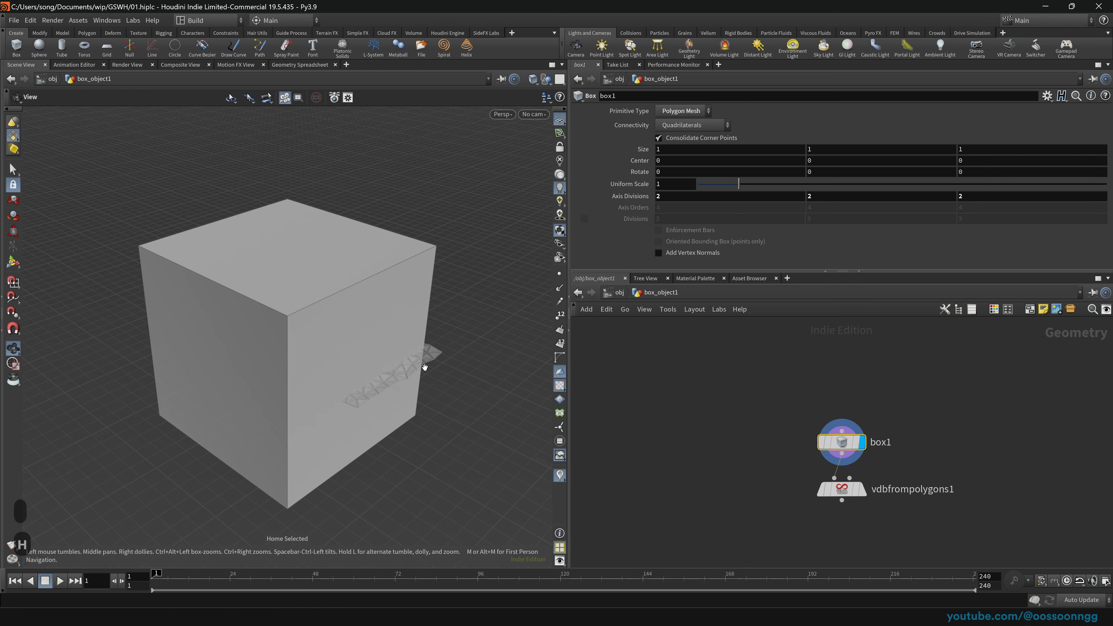
click(841, 489)
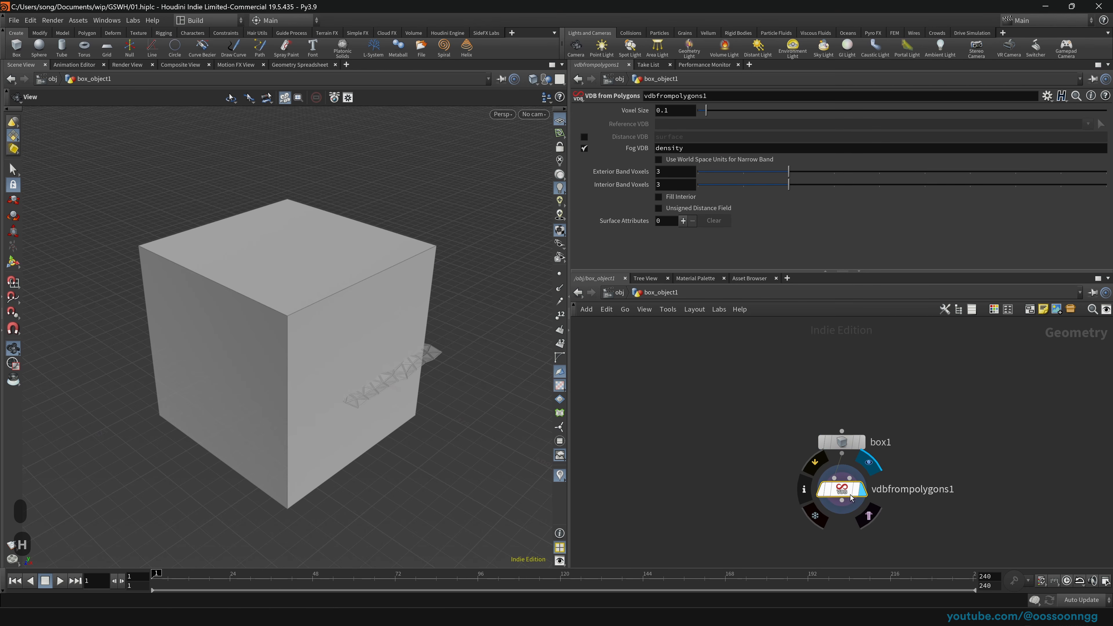
click(862, 489)
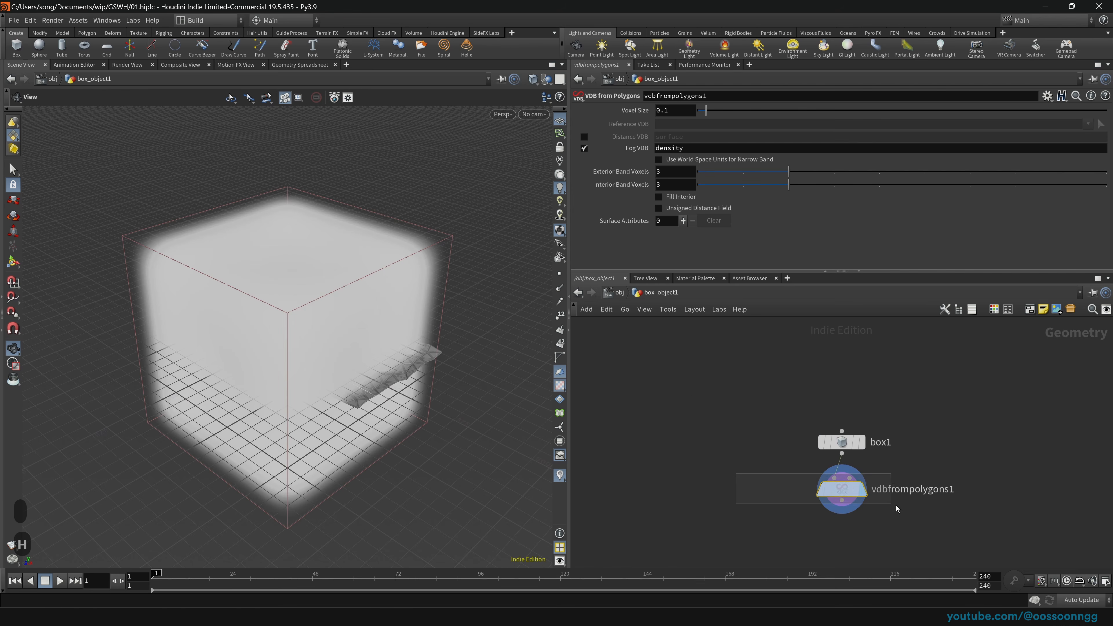
click(624, 297)
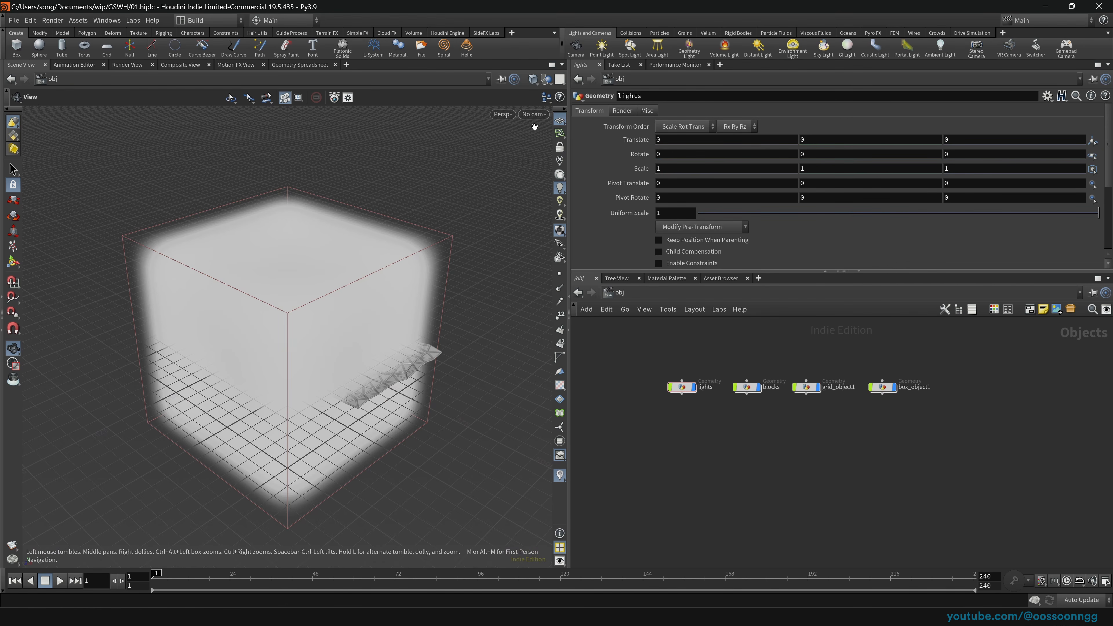
Step: Switch to the stage network and dive into materiallibrary1
click(608, 292)
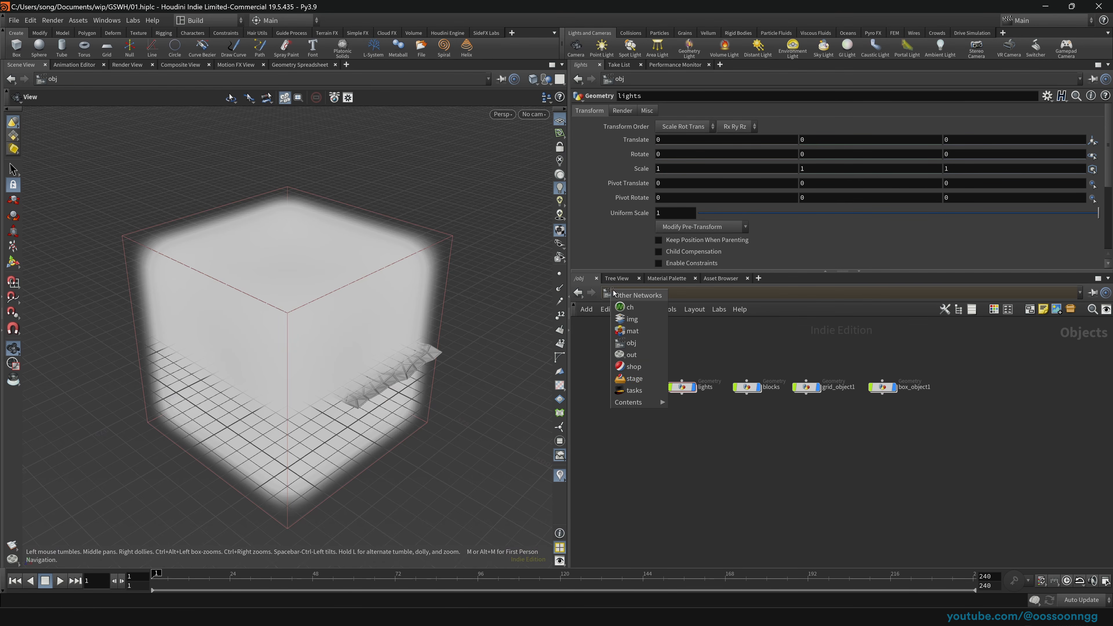
click(652, 383)
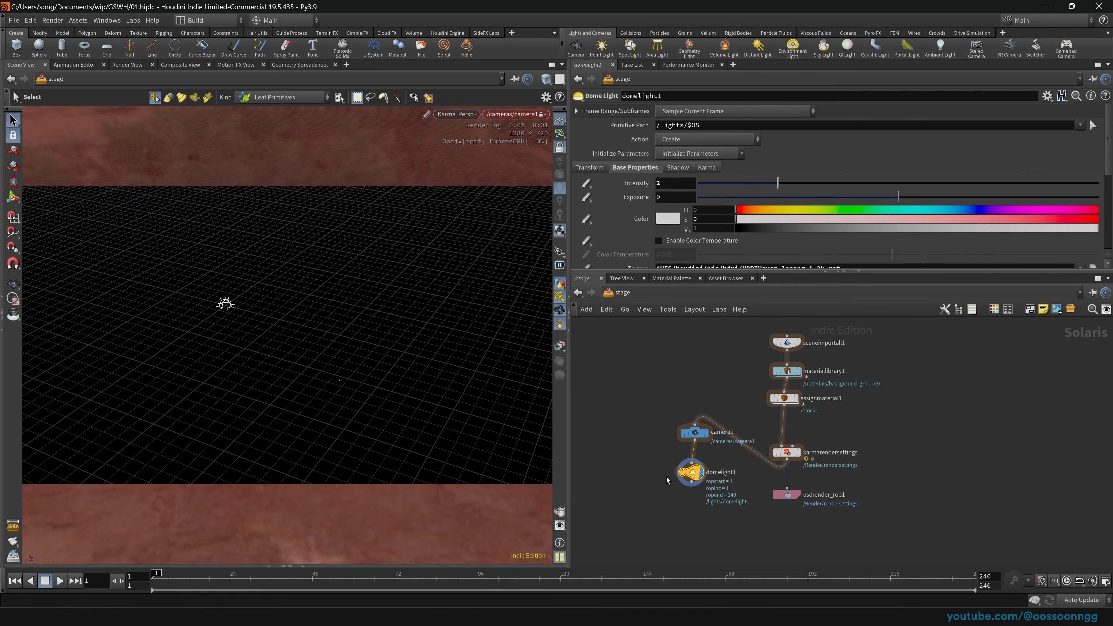
scroll(728, 393, up, 2)
click(773, 385)
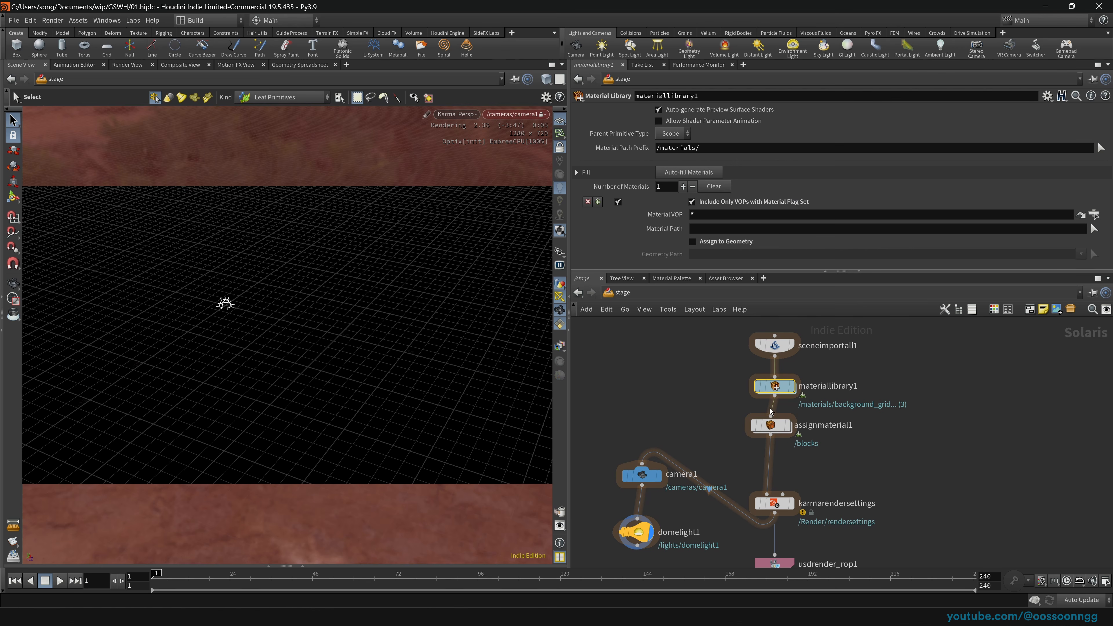
double_click(773, 387)
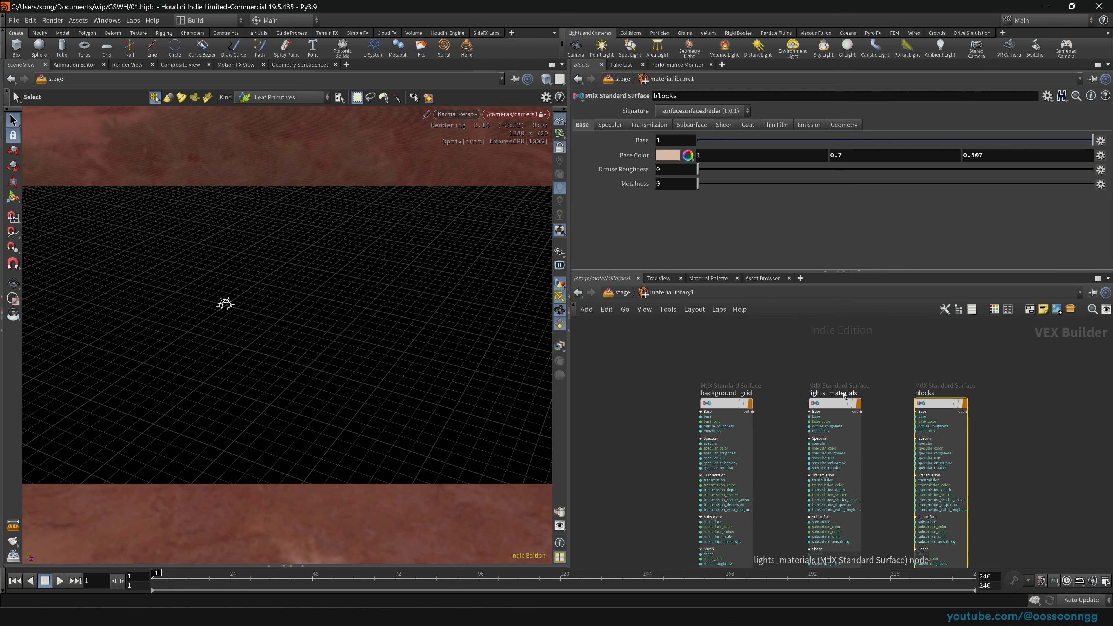
scroll(843, 395, down, 4)
Step: Place an XPU Pyro Preview material and set the viewport renderer to Houdini GL
key(Tab)
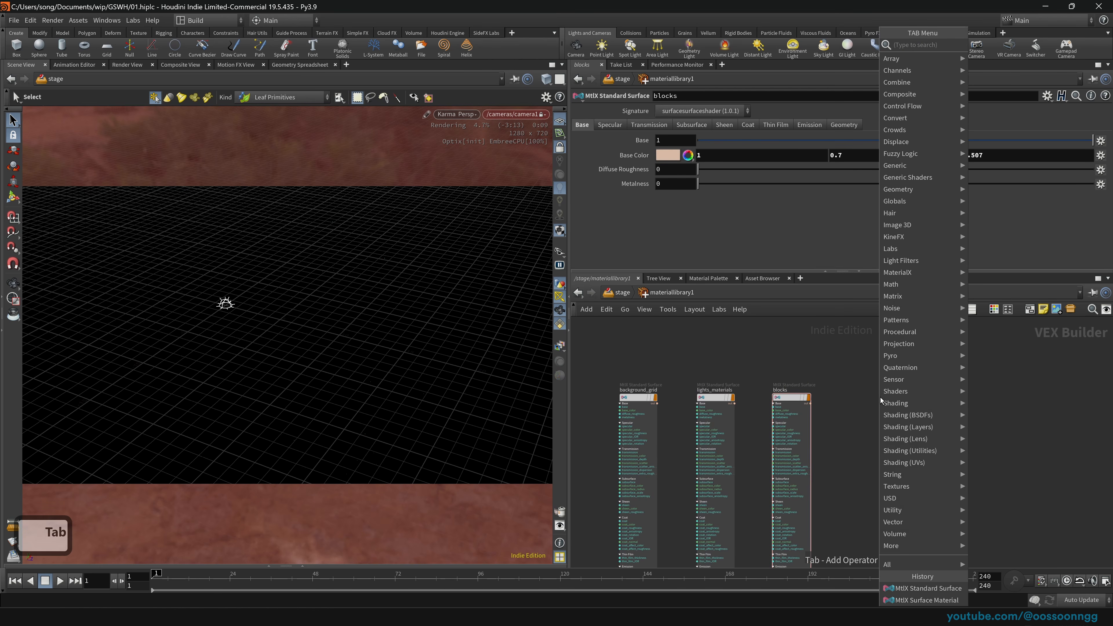
text(pyri)
key(BackSpace)
text(o)
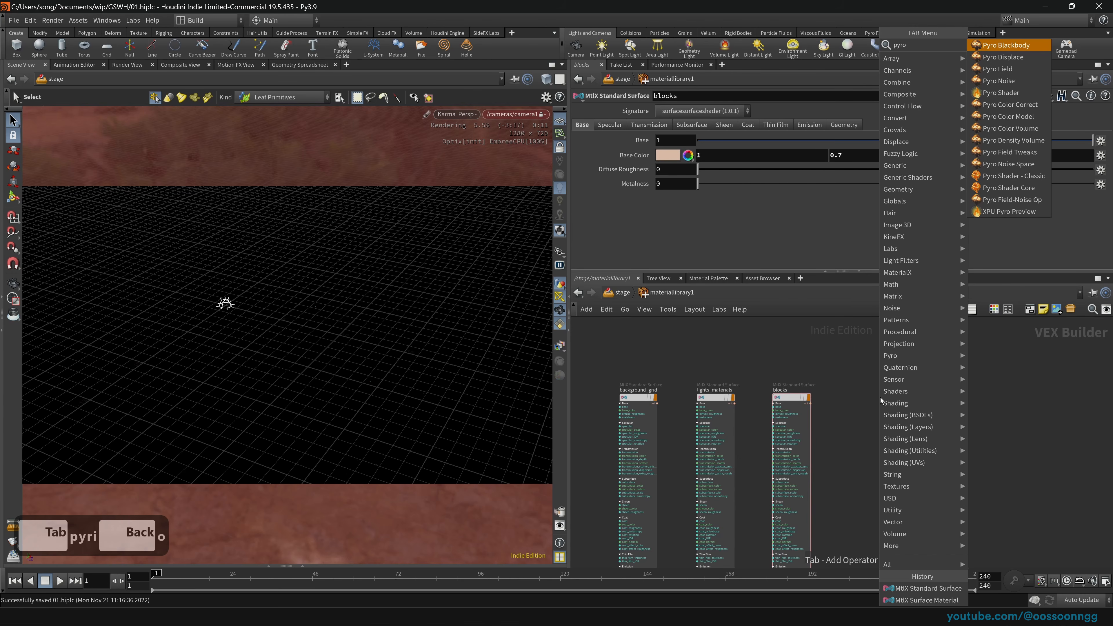
text(pre)
key(Return)
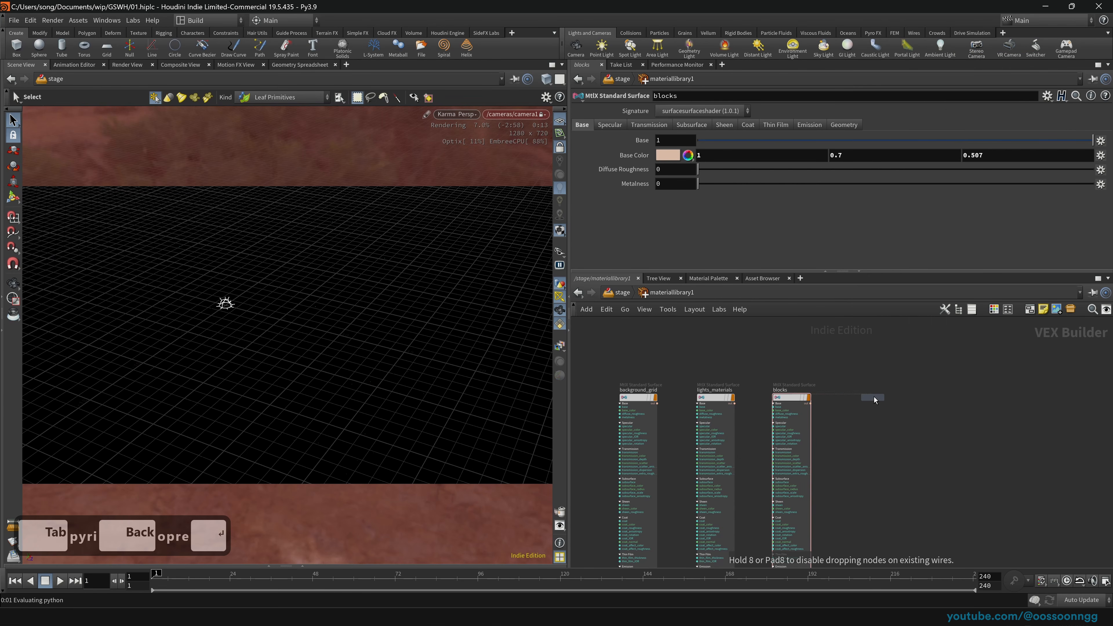
click(873, 397)
click(456, 115)
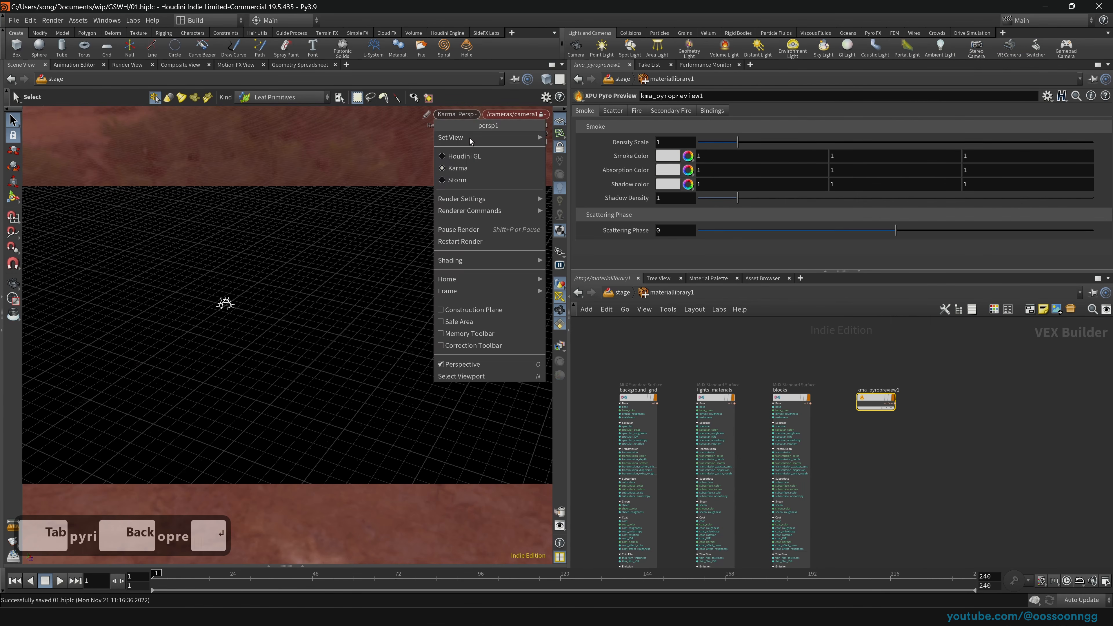
click(472, 158)
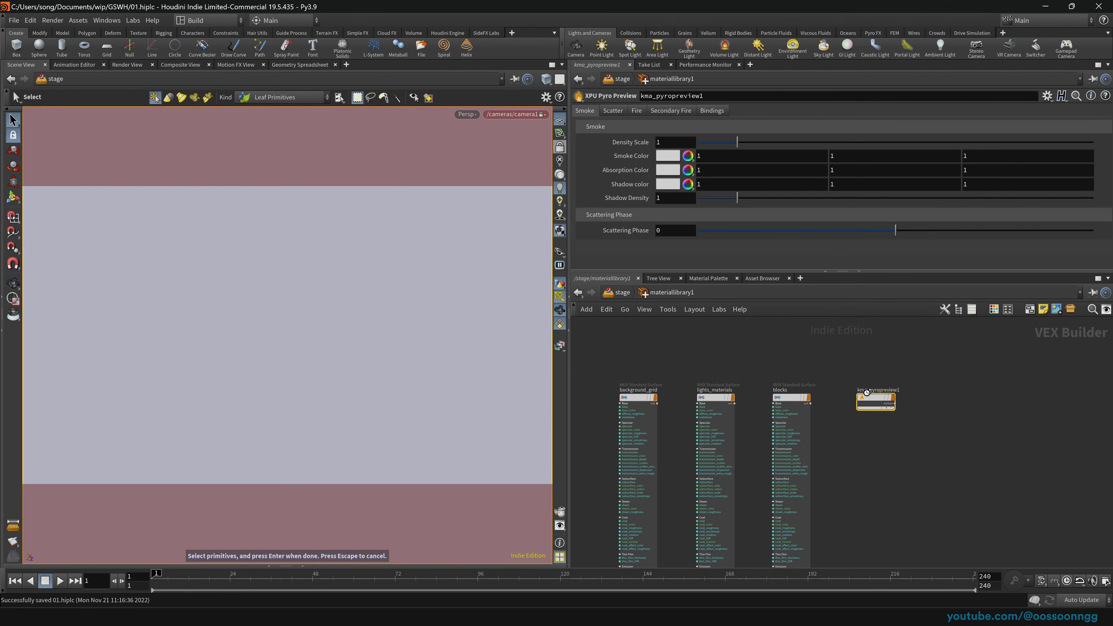
Step: Drop kma_pyropreview1 onto the box and set it as box_object1's material
click(560, 147)
drag(872, 398, 57, 168)
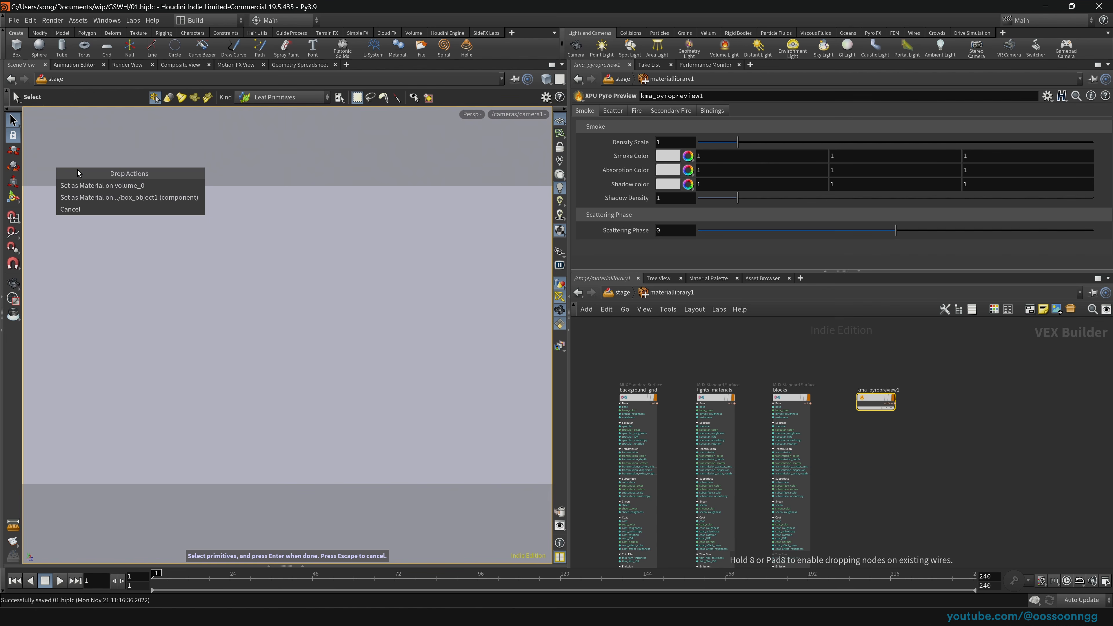
click(161, 198)
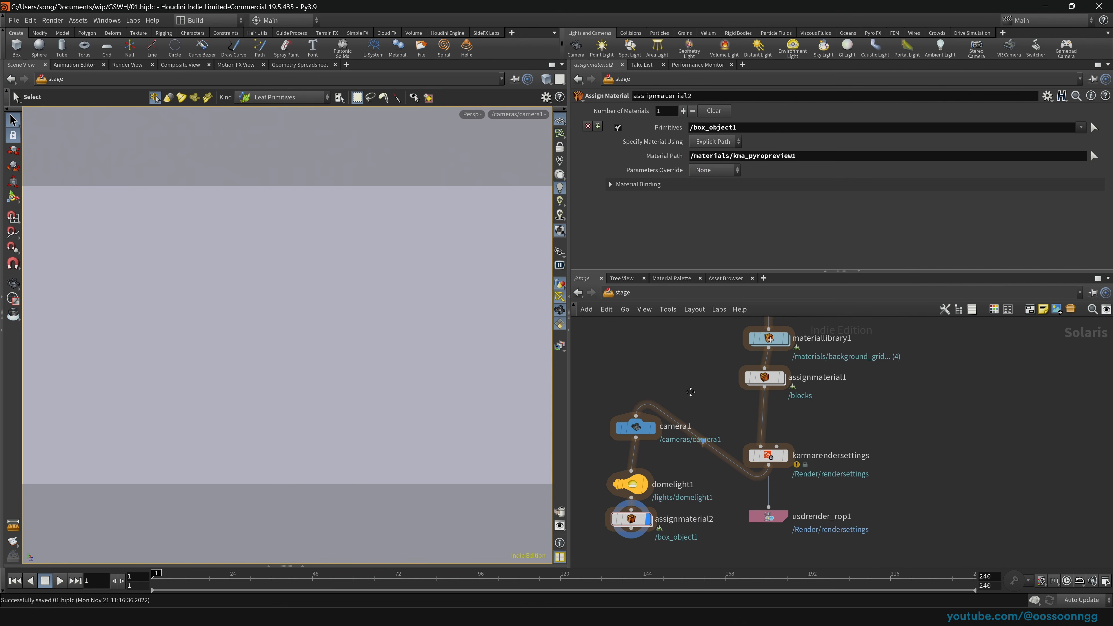
Step: Chain assignmaterial2 into camera1 and domelight1 ahead of karmarendersettings, and display the render settings
drag(651, 482, 771, 374)
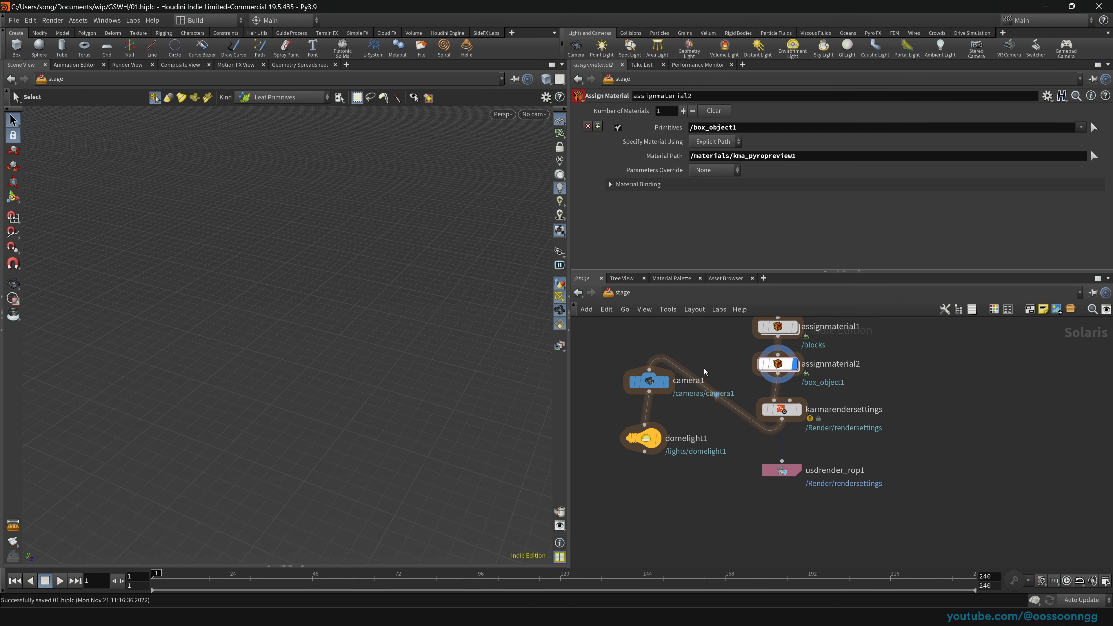
middle_drag(701, 407, 696, 449)
drag(611, 426, 696, 554)
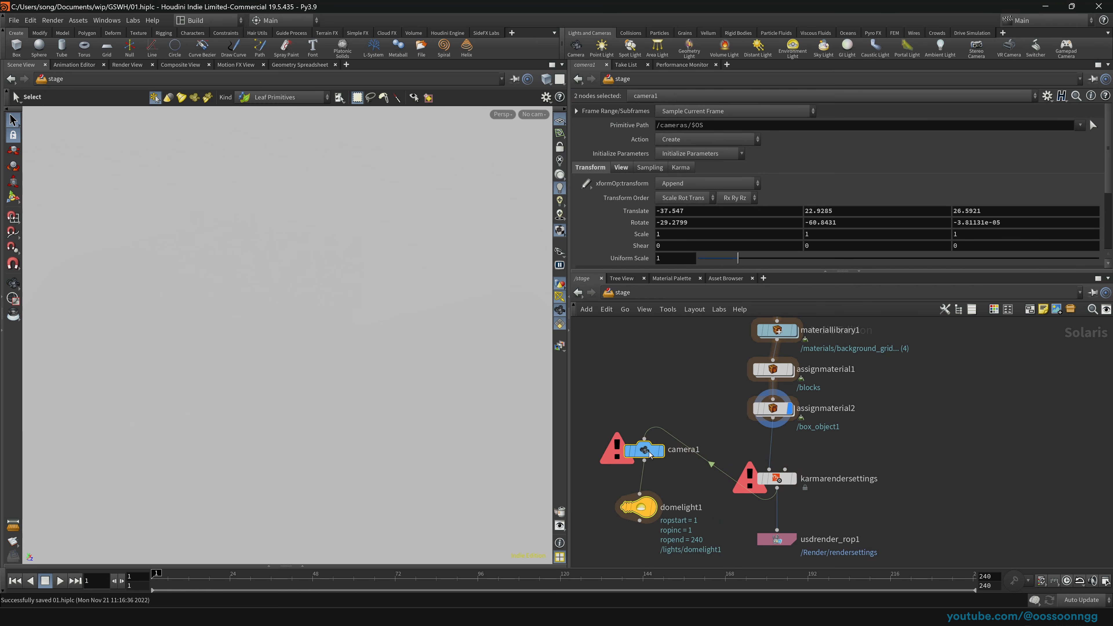
drag(652, 454, 797, 461)
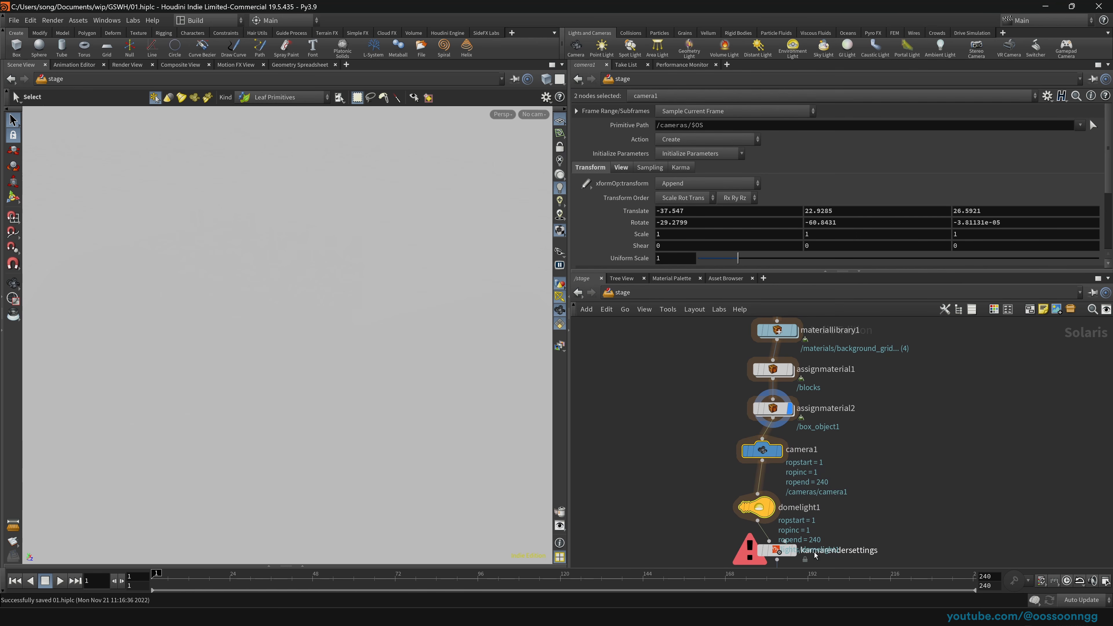
click(795, 550)
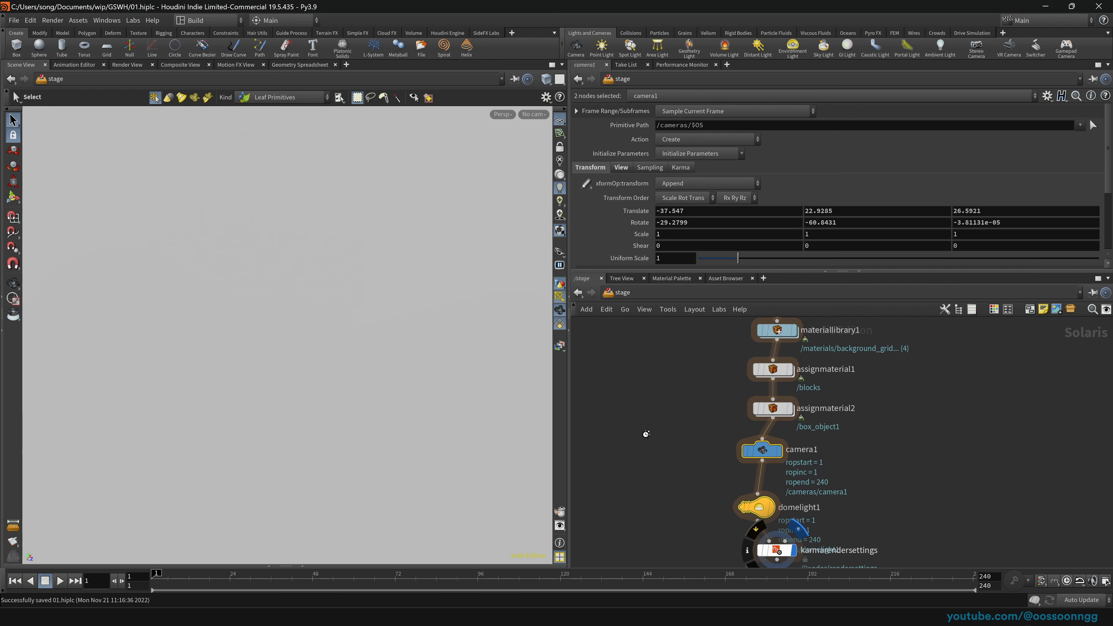
middle_drag(682, 508, 653, 394)
click(652, 397)
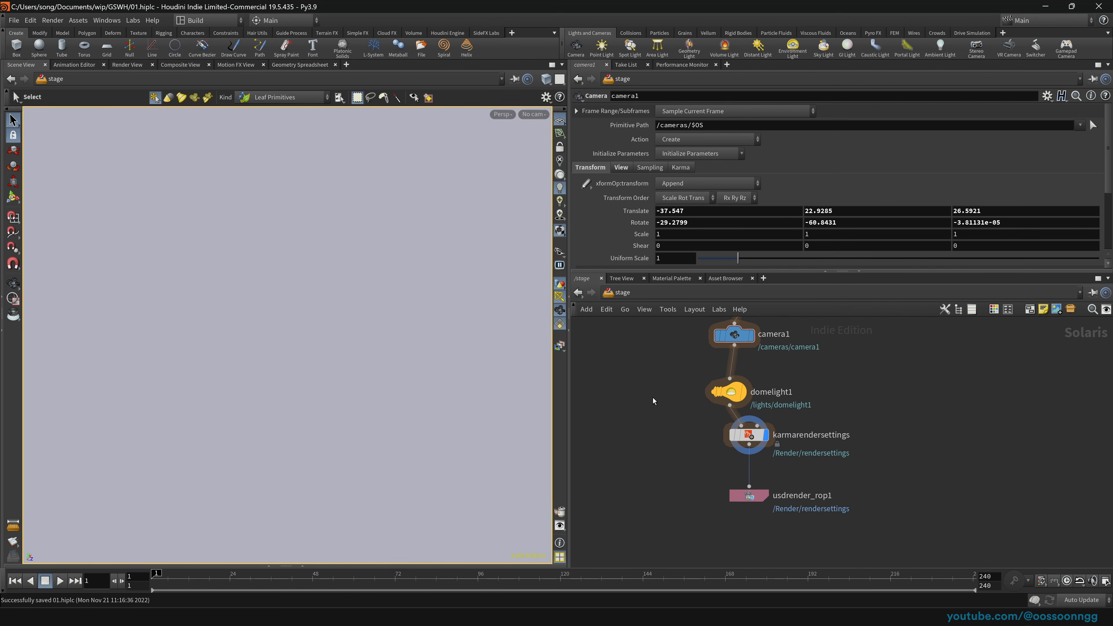
Step: Tidy the stage nodes and render the viewport with Karma looking through camera1
key(l)
click(752, 436)
middle_drag(680, 398, 676, 456)
click(621, 293)
click(614, 293)
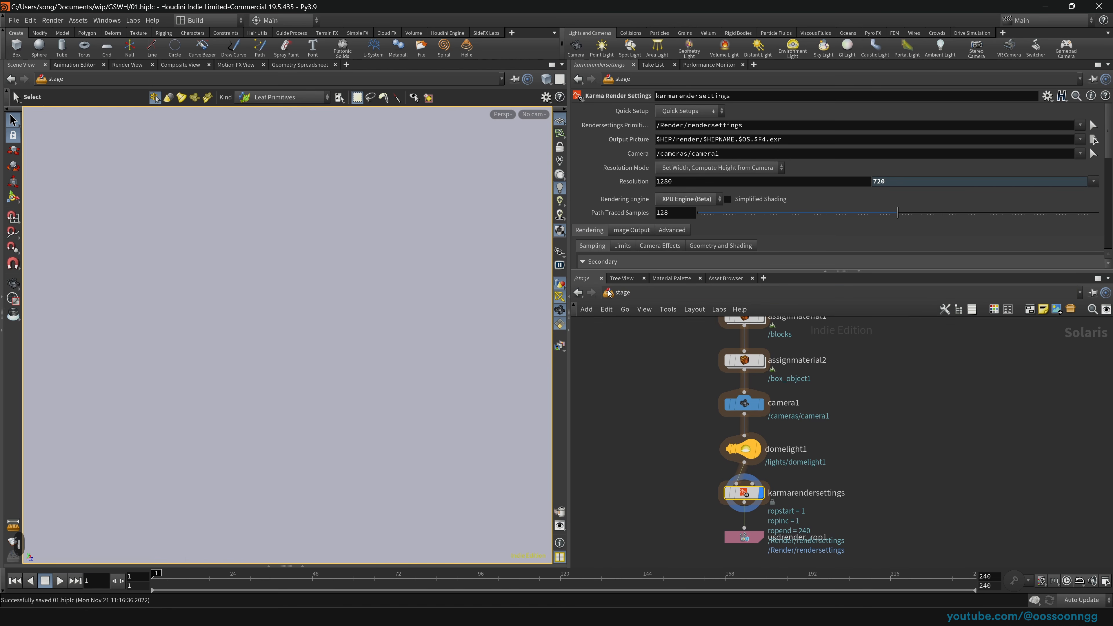
click(503, 114)
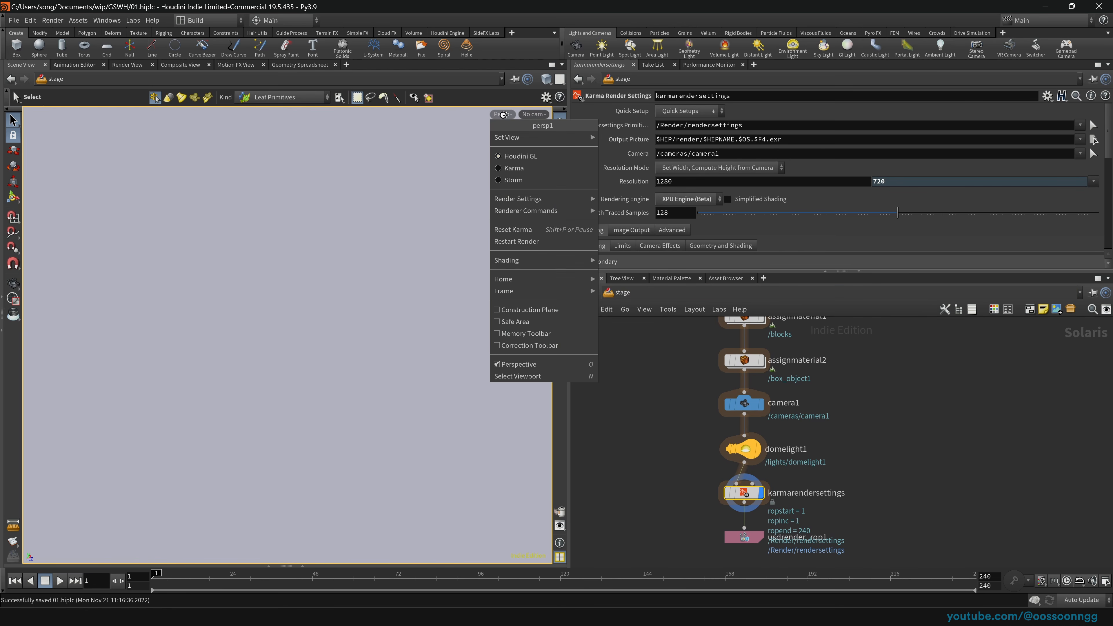
click(512, 170)
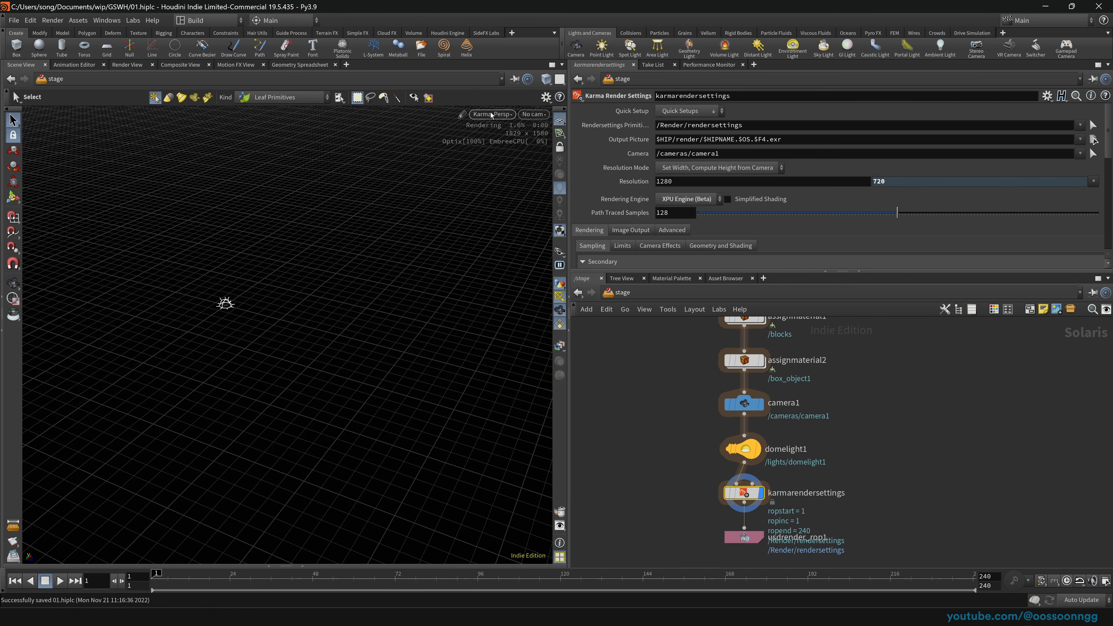
click(492, 114)
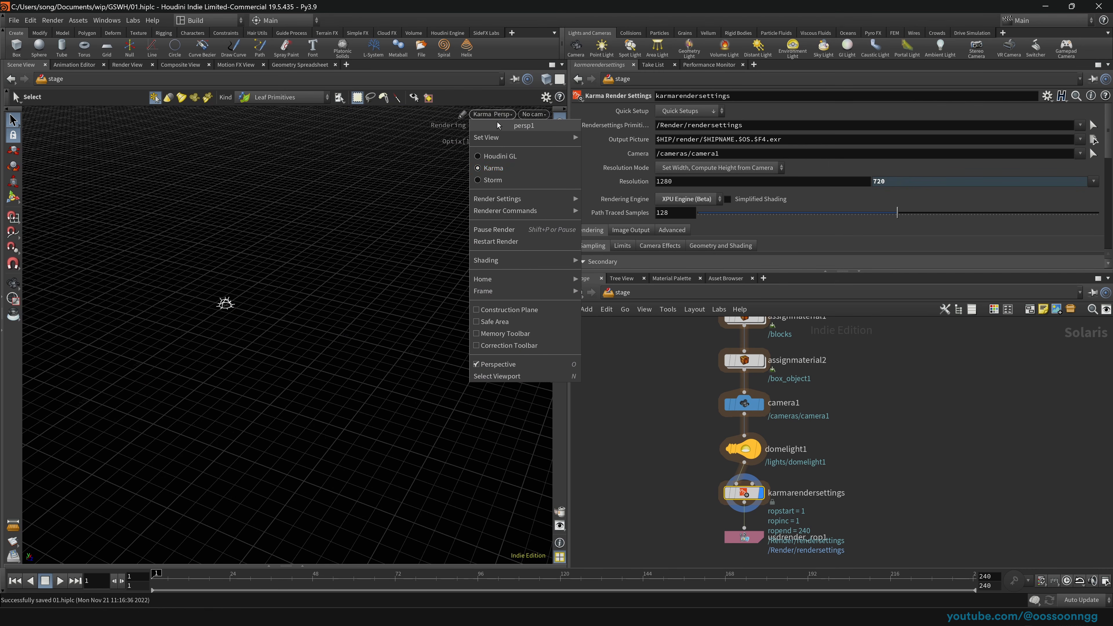
click(510, 170)
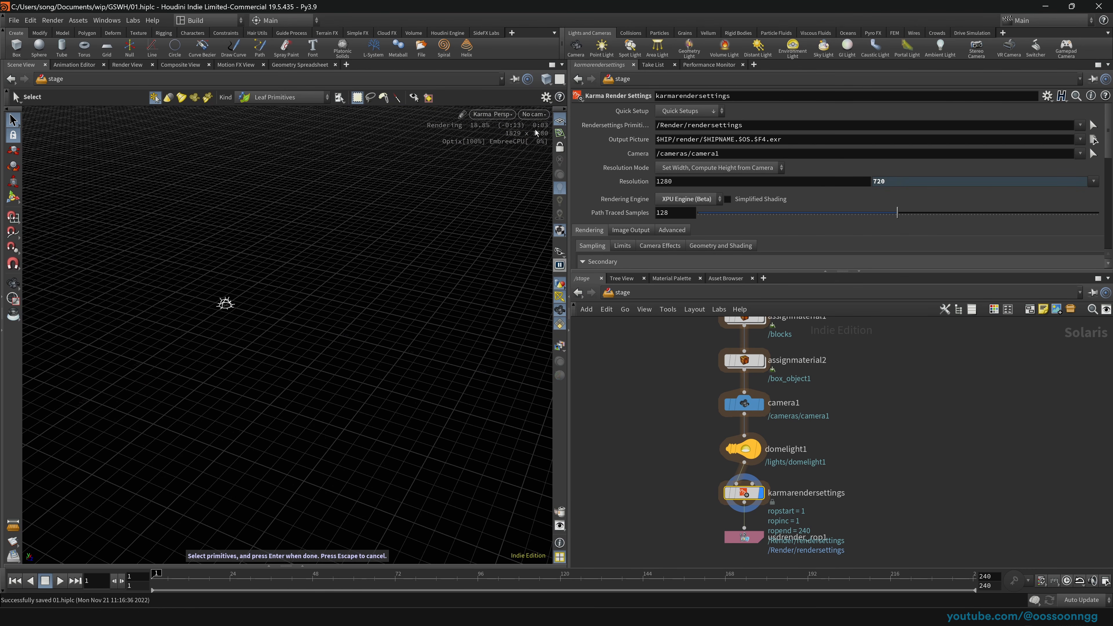
click(533, 114)
click(561, 137)
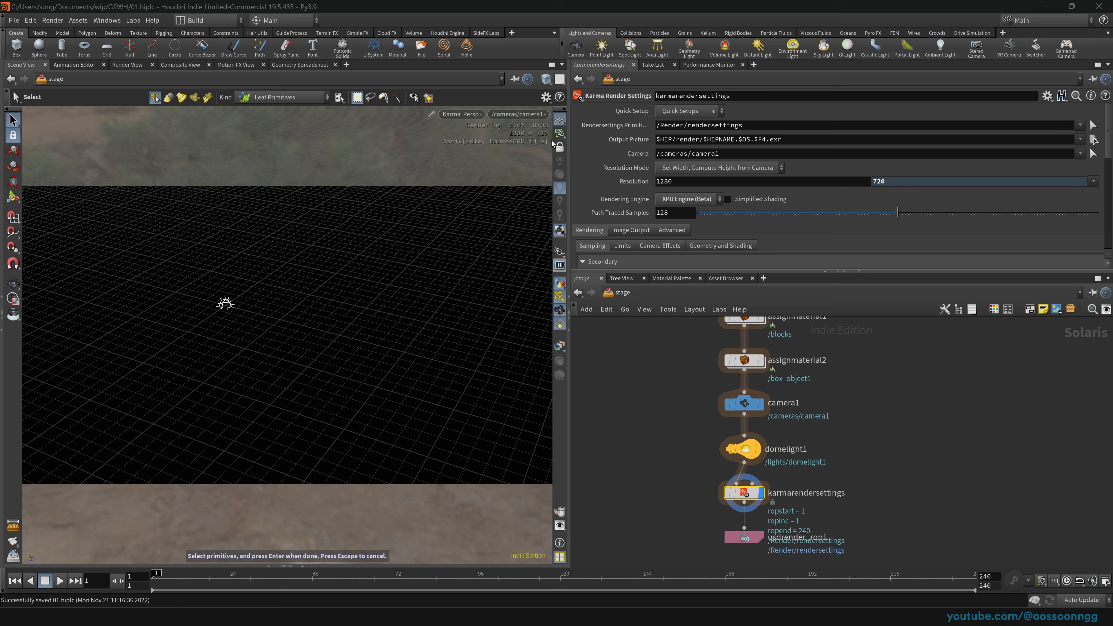
Step: Inside materiallibrary1, lower kma_pyropreview1's Density Scale to 0.01 and save the scene
middle_drag(683, 357, 666, 413)
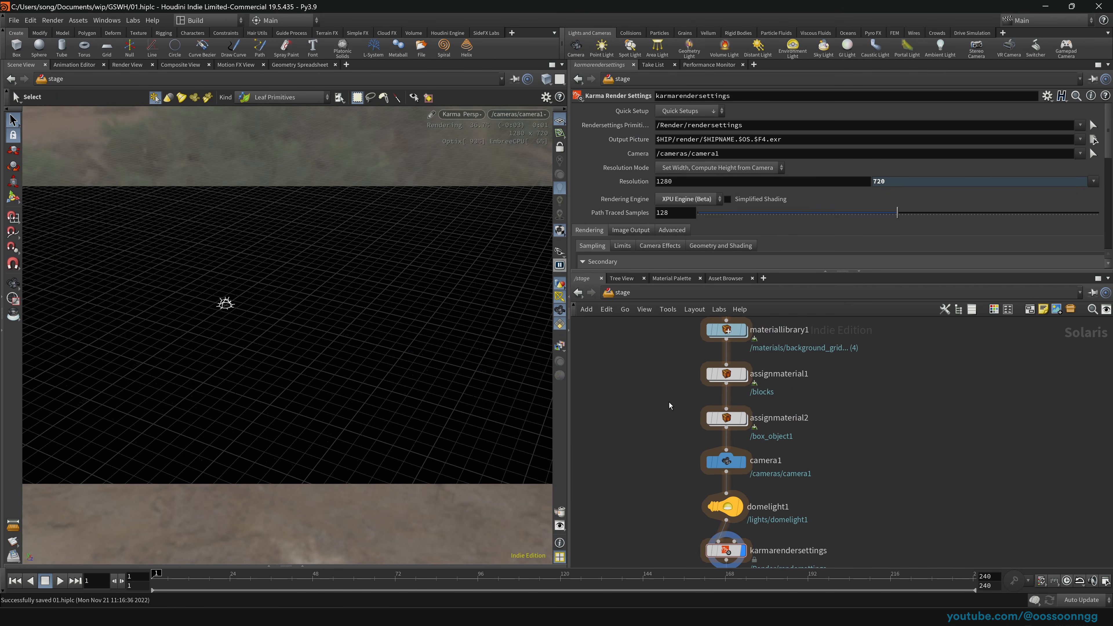
click(735, 328)
key(Return)
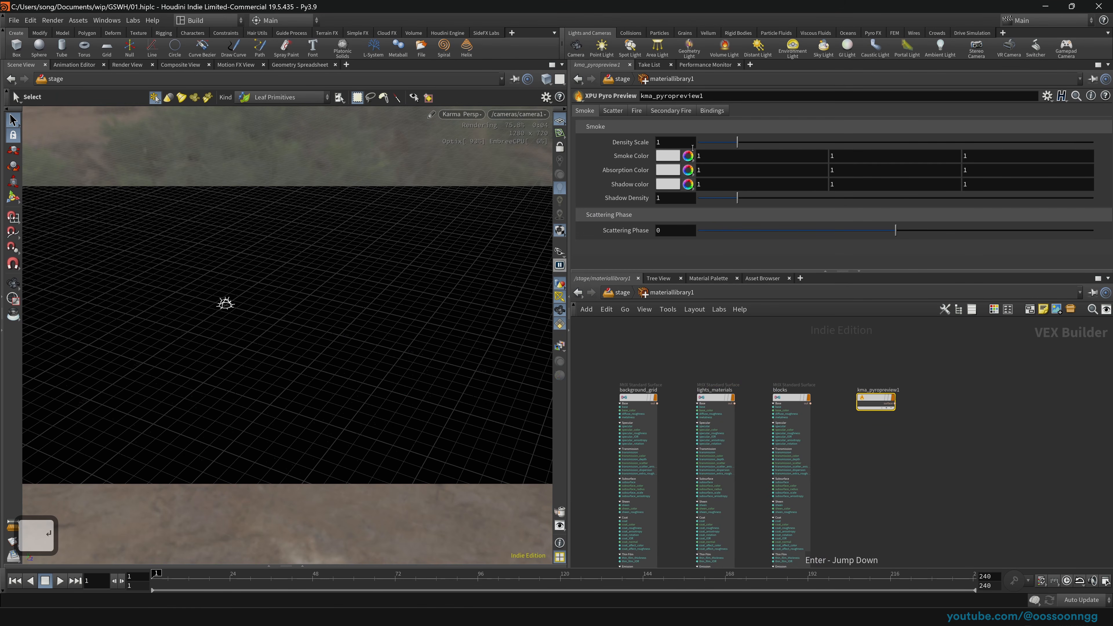
drag(737, 142, 684, 143)
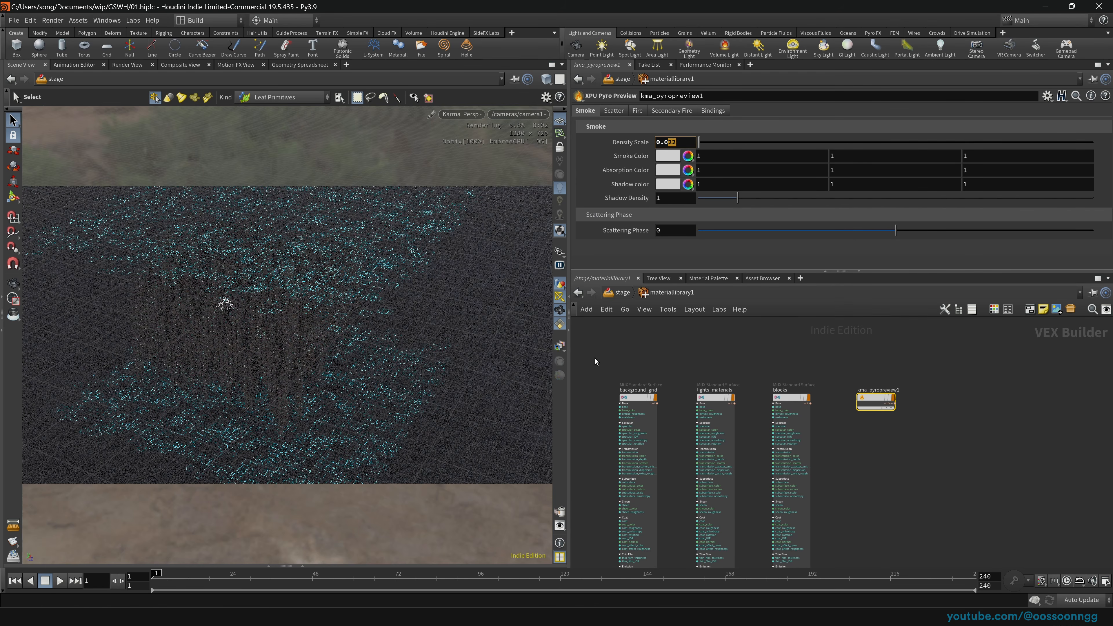
text(1)
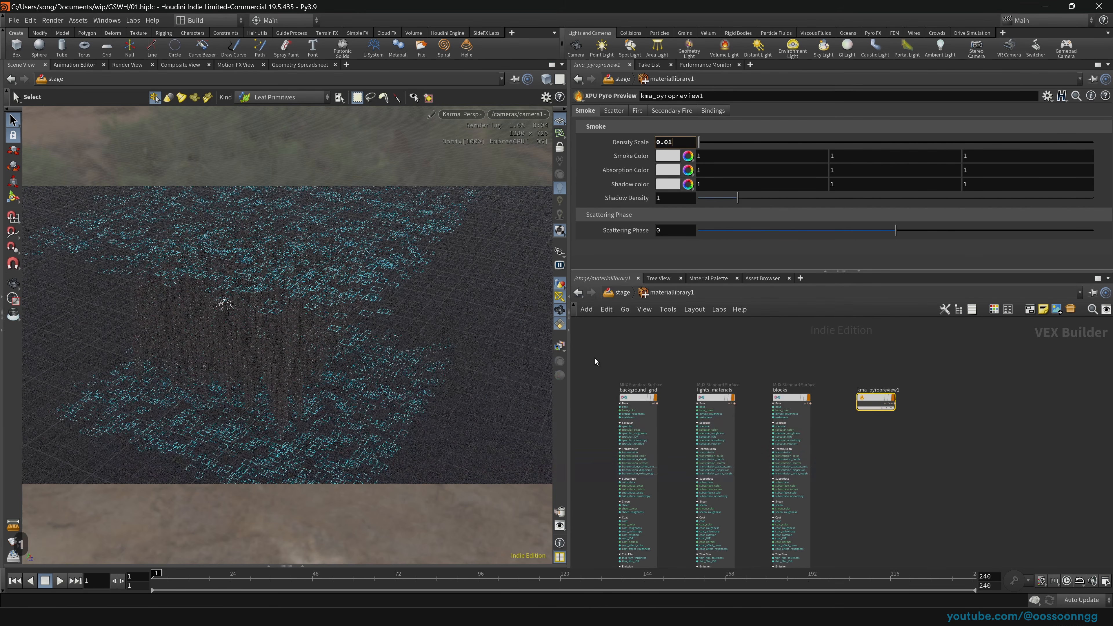
key(Return)
key(ctrl+s)
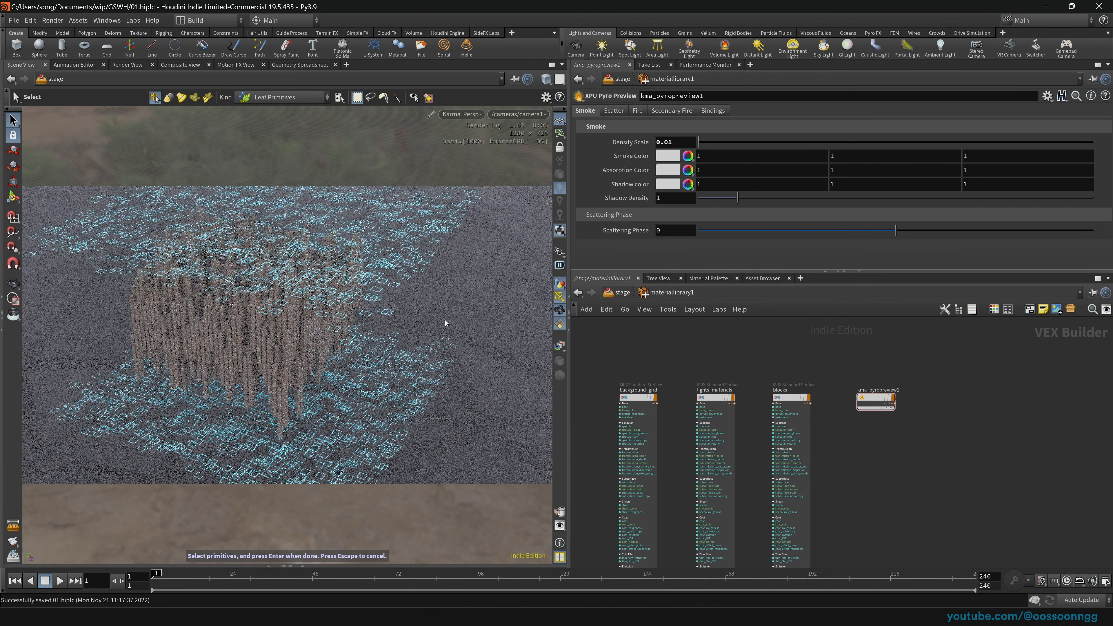
Step: Refine the Density Scale to 0.002 and go back to the stage network
click(669, 143)
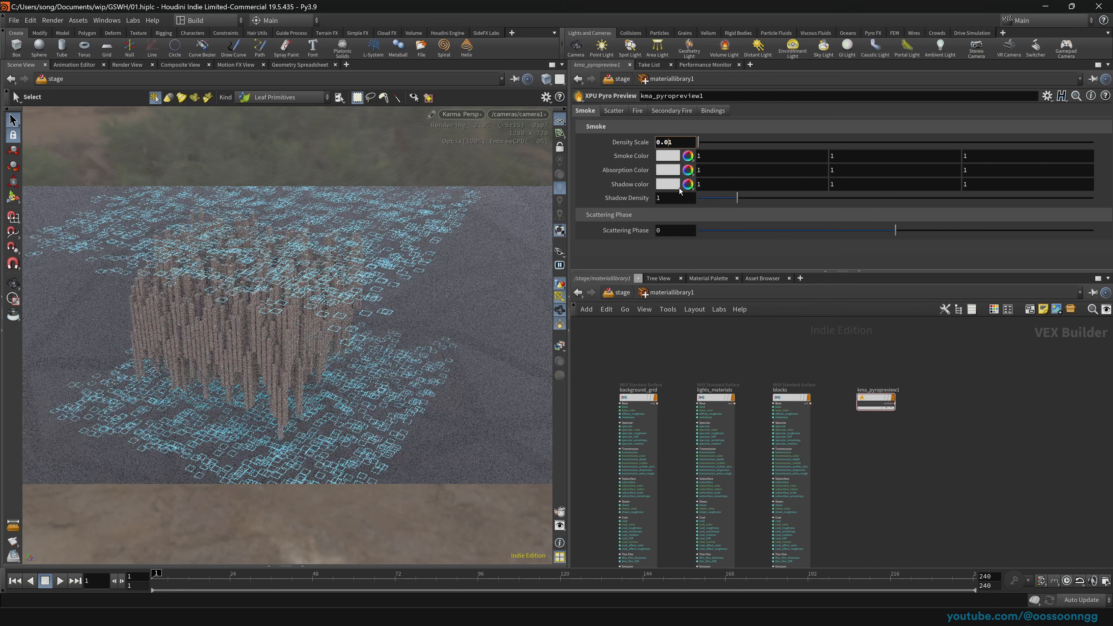
text(0)
key(Right)
text(2)
key(Return)
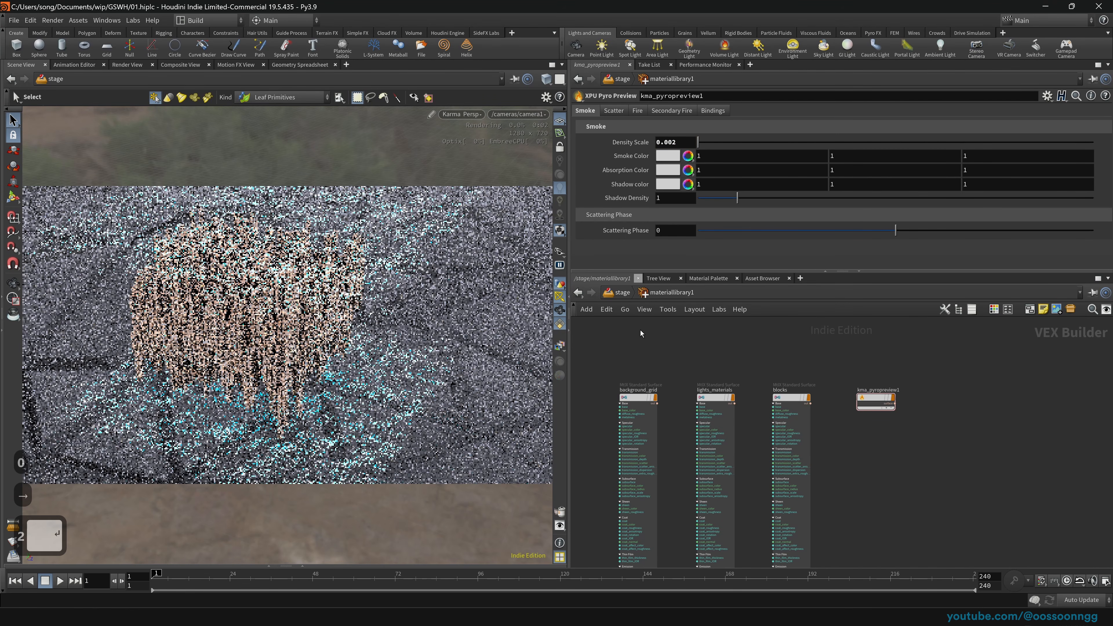
click(620, 293)
Step: Dim domelight1's intensity to about 0.2
middle_drag(637, 475, 633, 432)
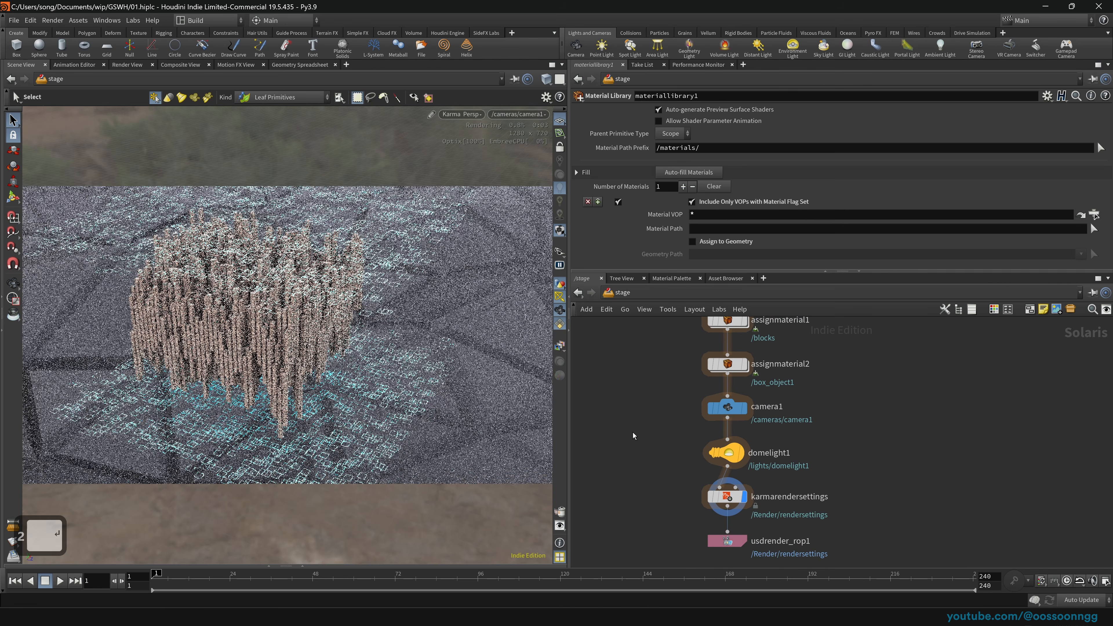
click(726, 452)
drag(758, 189, 709, 188)
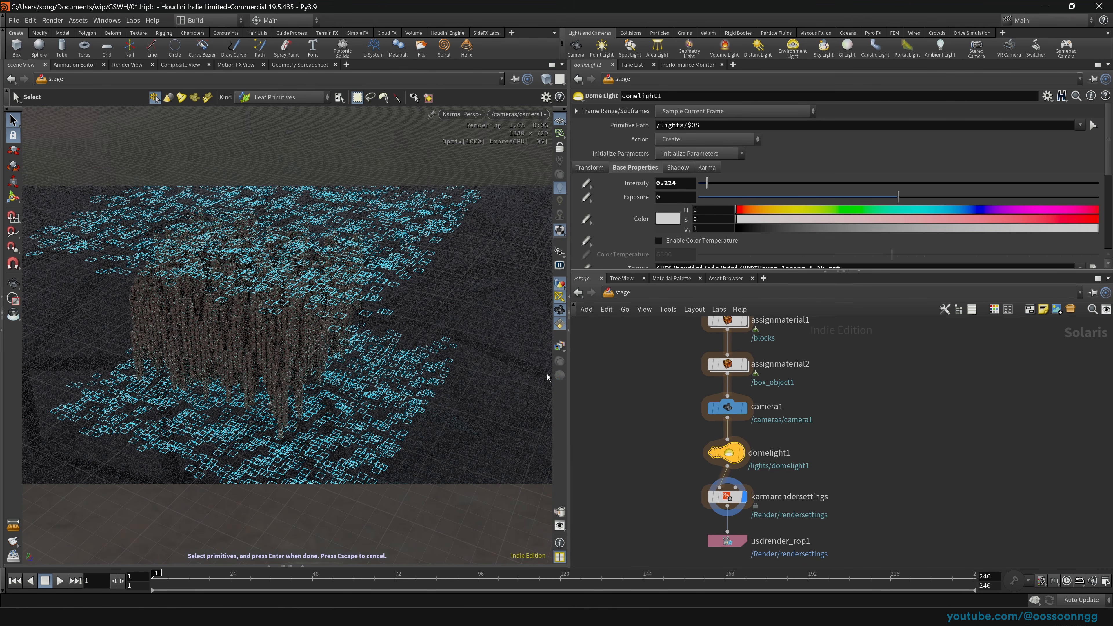
Step: Set karmarendersettings to the HDTV 1080 preset (1920x1080) and view the city from a lower angle
click(726, 496)
click(1093, 181)
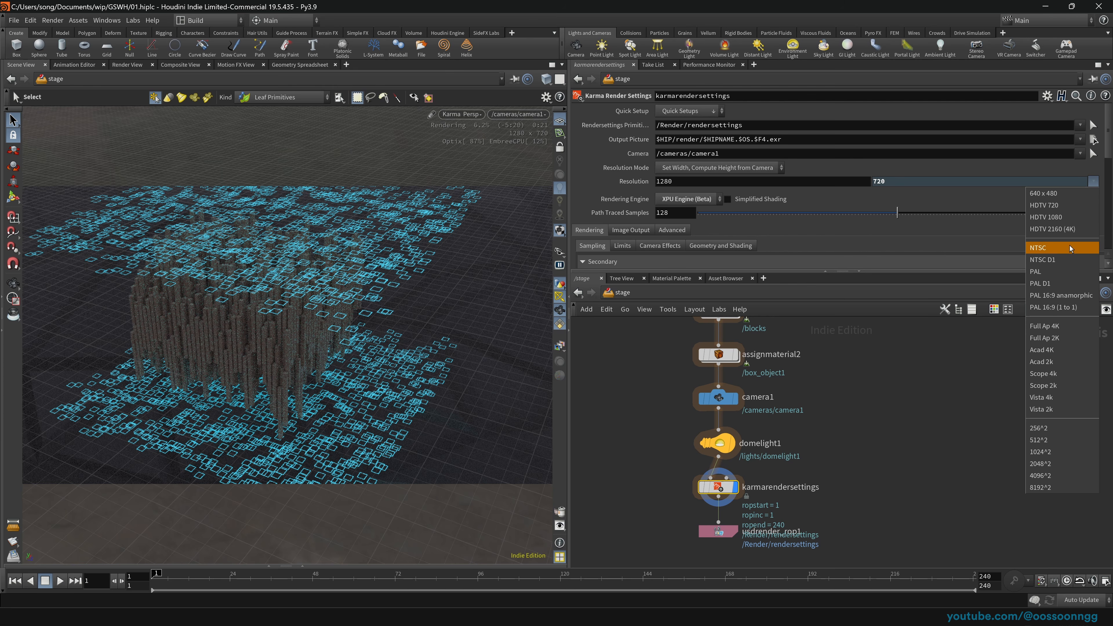
click(1072, 218)
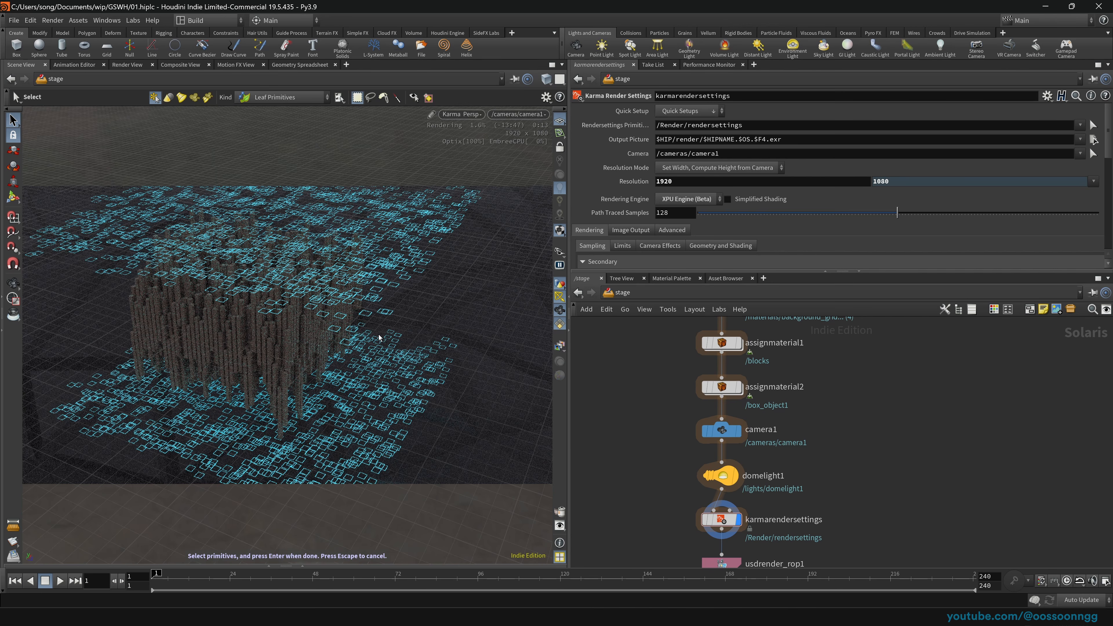
key(Escape)
scroll(308, 326, up, 20)
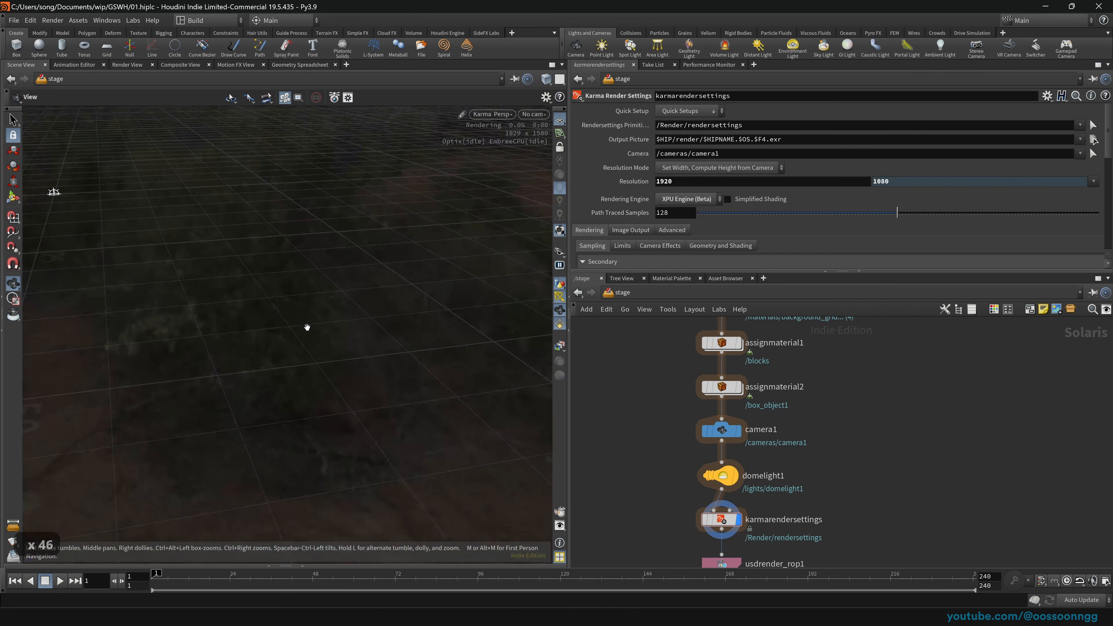
scroll(311, 323, up, 20)
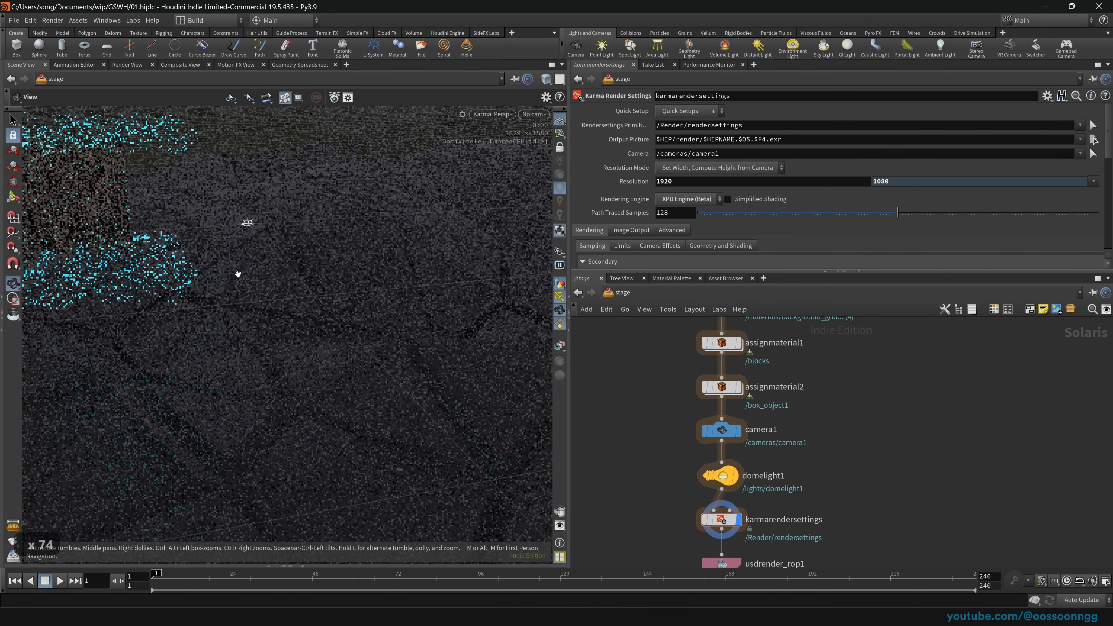
scroll(237, 274, up, 20)
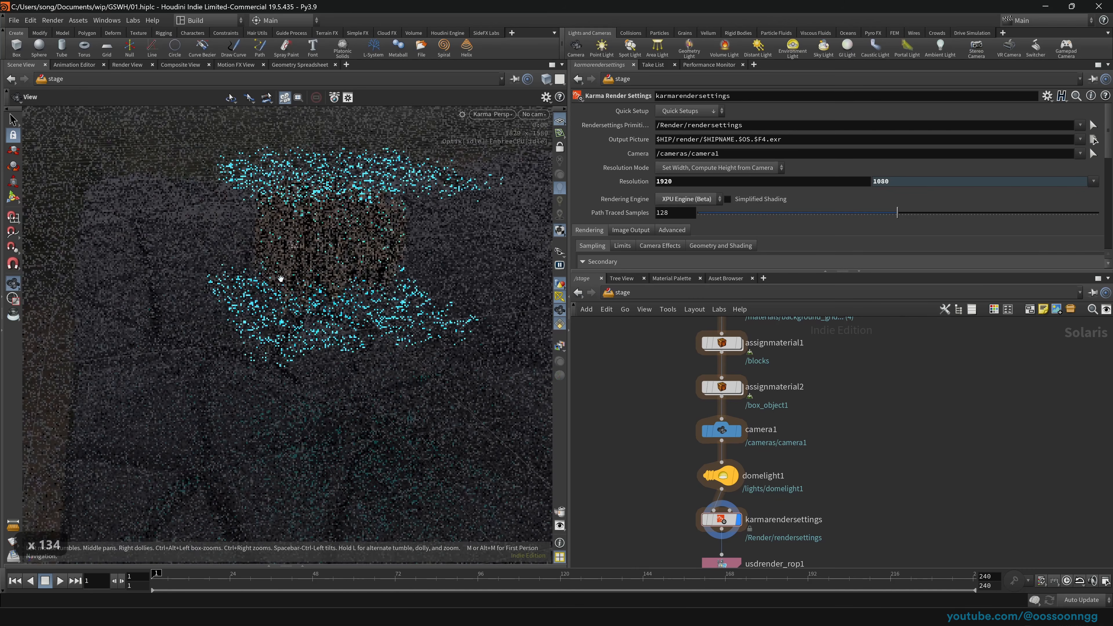
drag(280, 278, 271, 268)
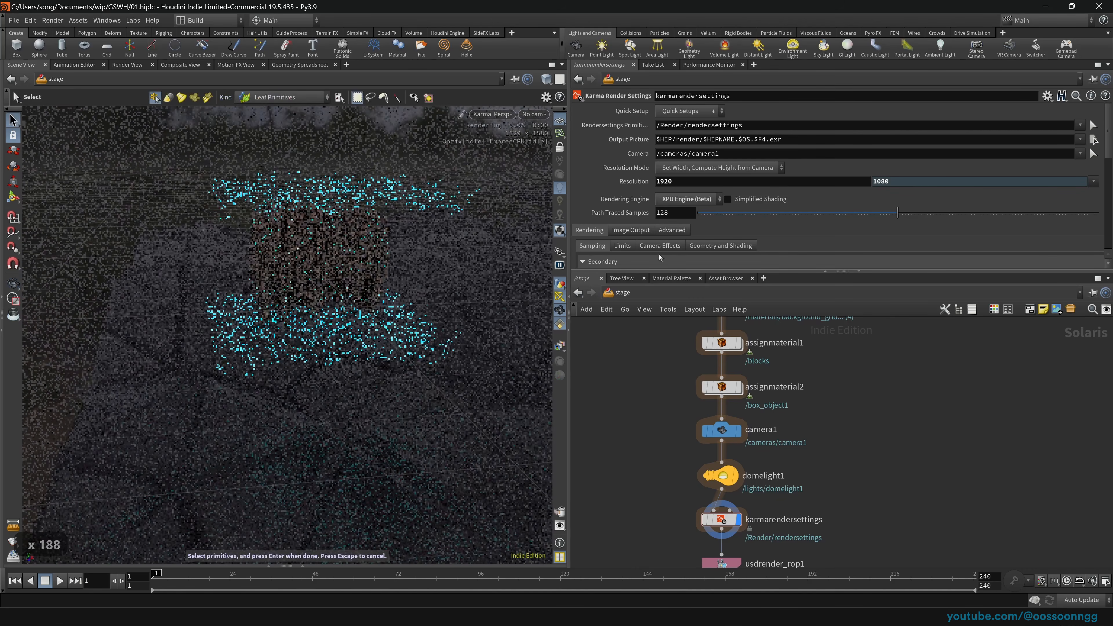
Step: Insert an Area Light between domelight1 and karmarendersettings
key(Delete)
key(Tab)
text(light)
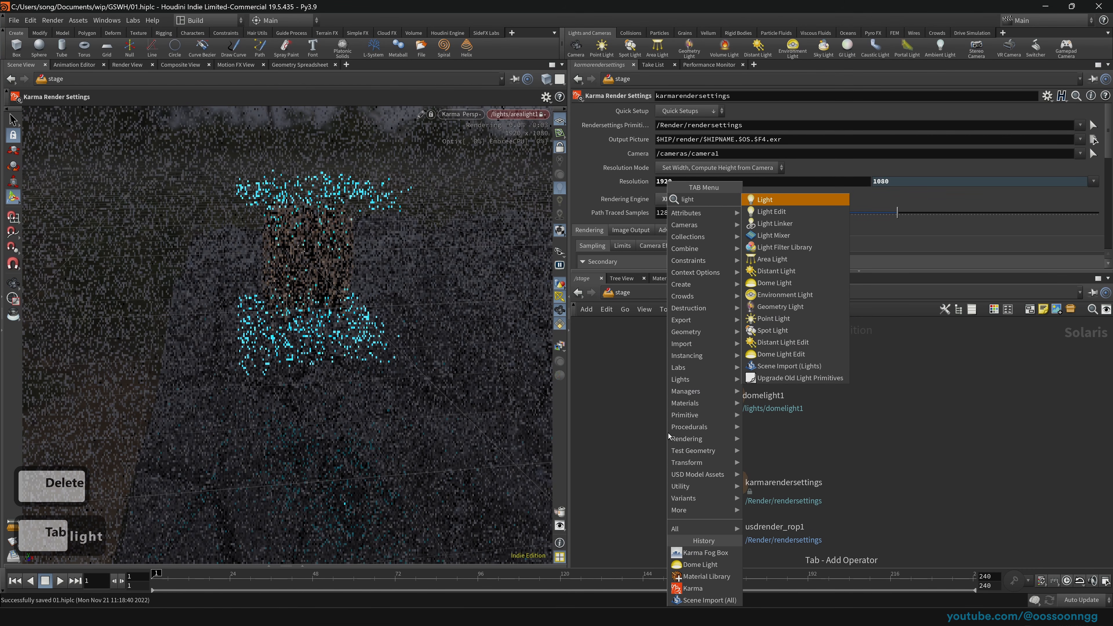
key(Return)
key(Escape)
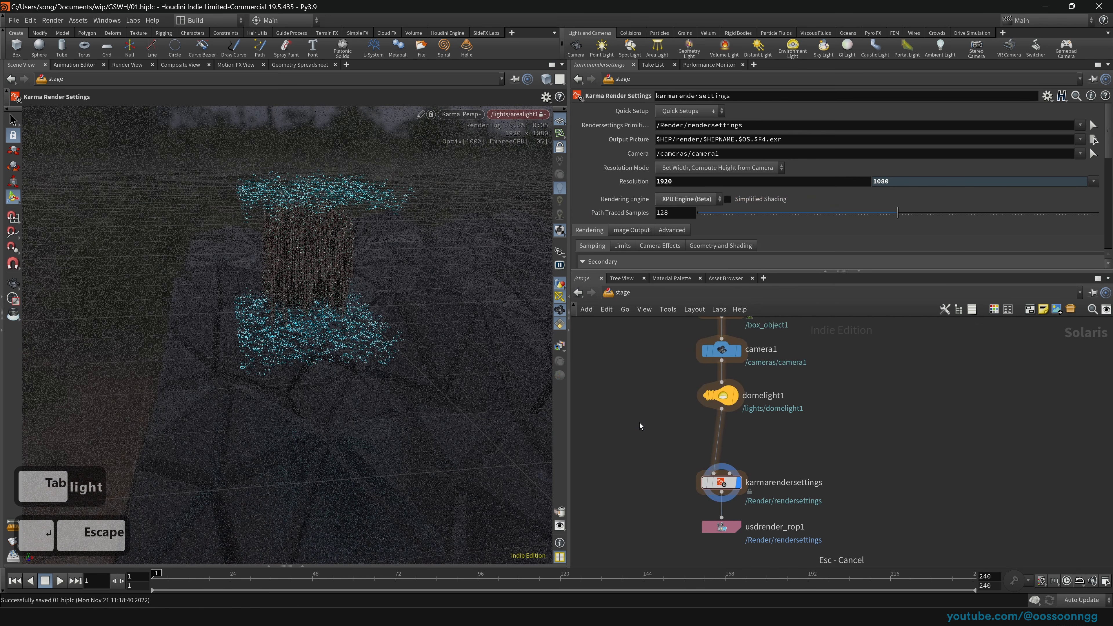
key(Tab)
text(area)
key(Return)
click(713, 442)
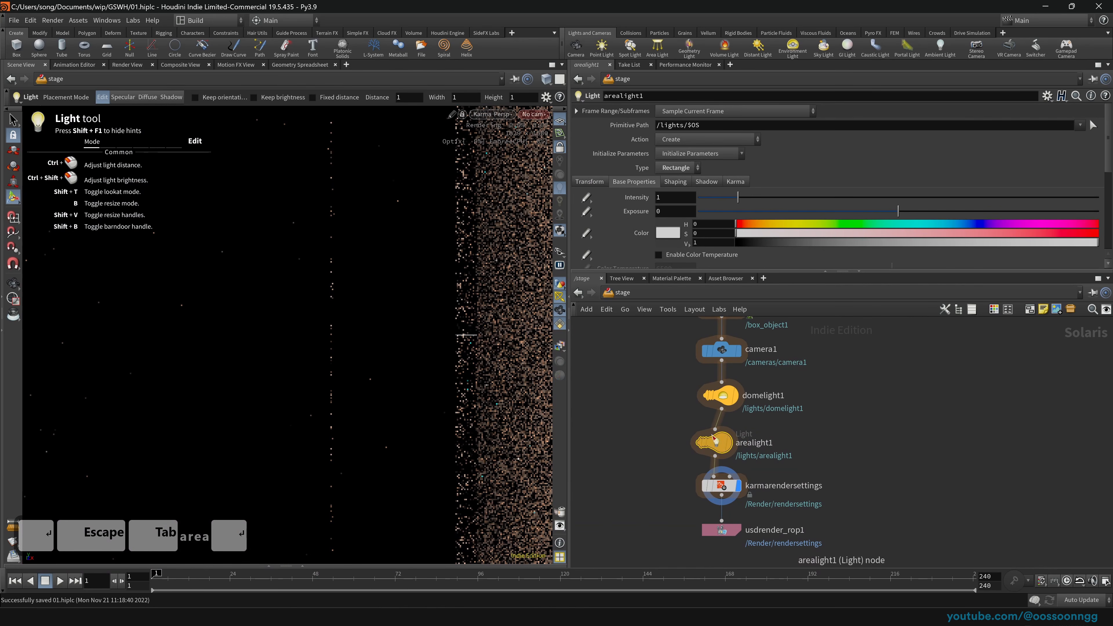
Step: Look through arealight1 and aim it at the city blocks
click(534, 117)
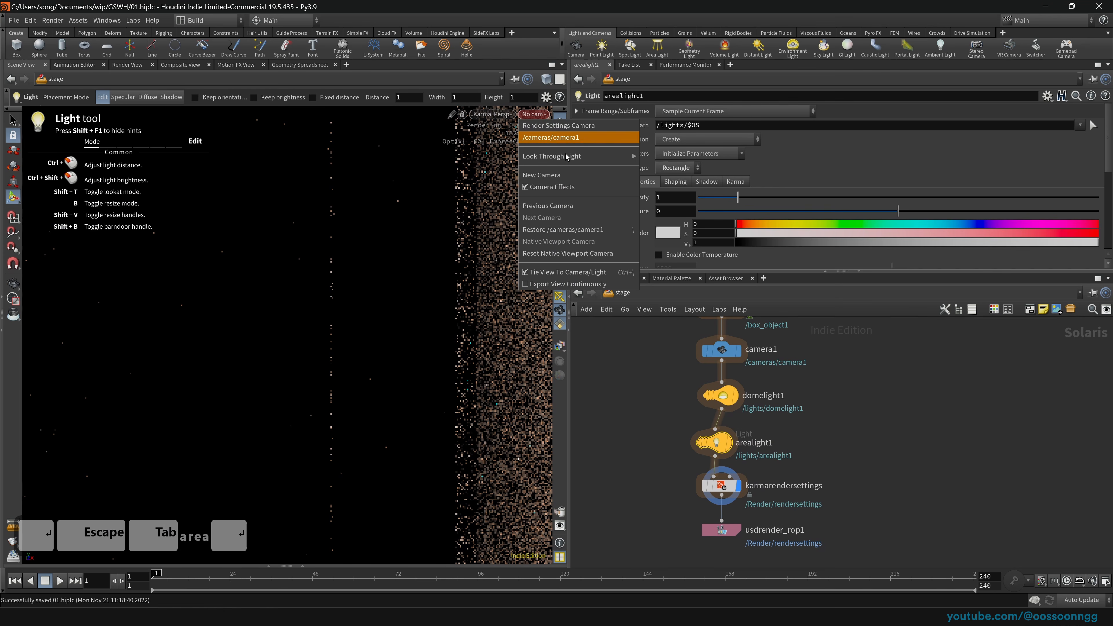
mouse_move(578, 157)
click(668, 169)
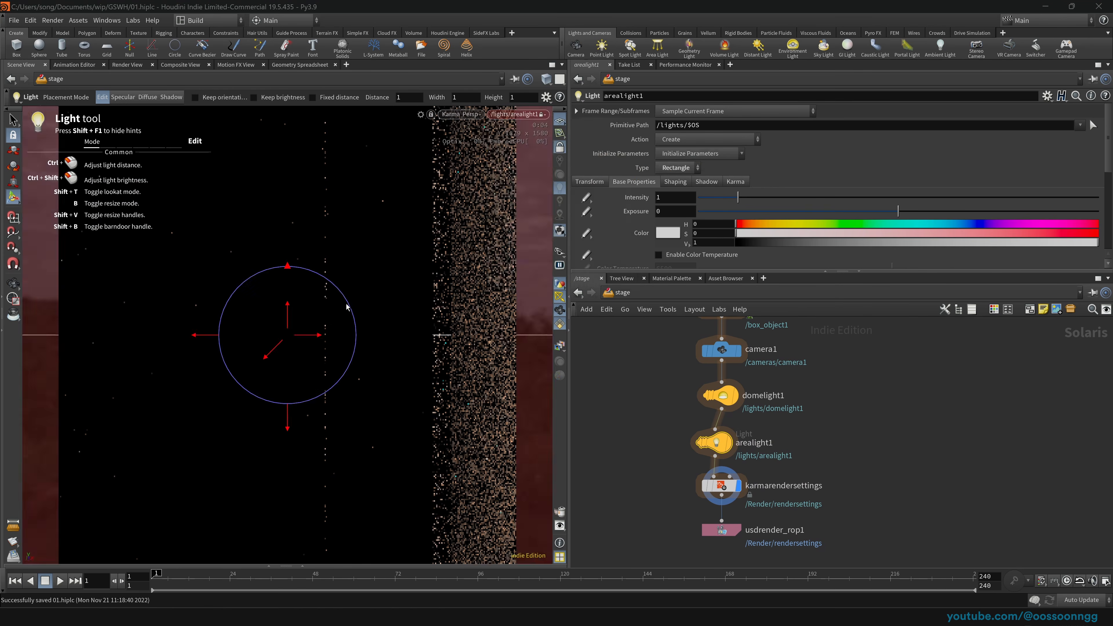
key(space)
middle_drag(124, 359, 335, 313)
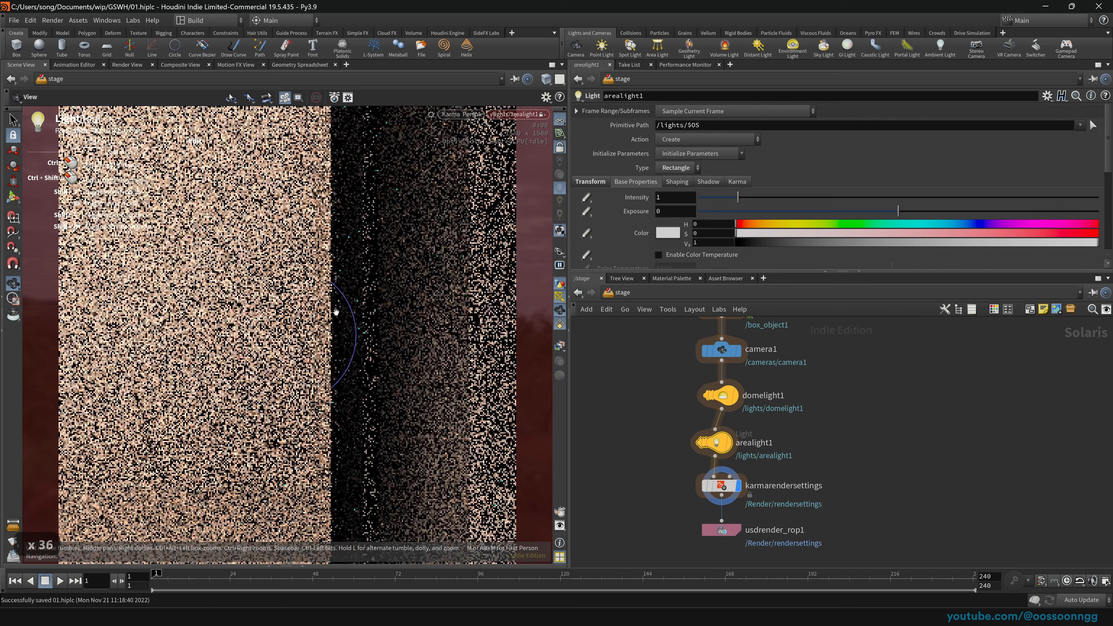
right_drag(335, 313, 286, 319)
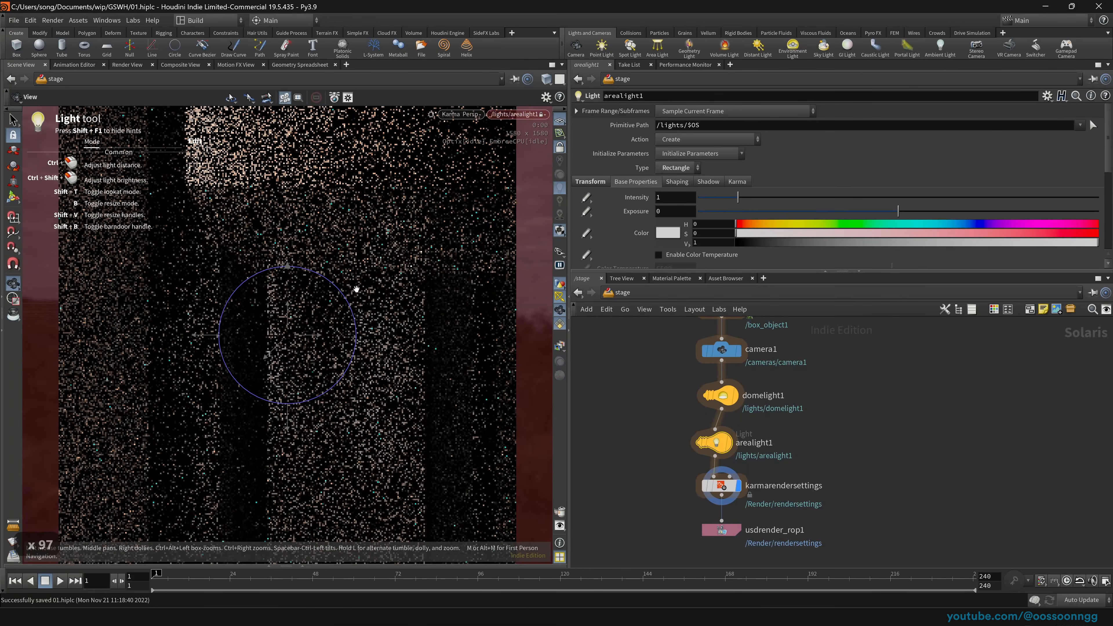
middle_drag(356, 289, 369, 257)
middle_drag(402, 304, 314, 350)
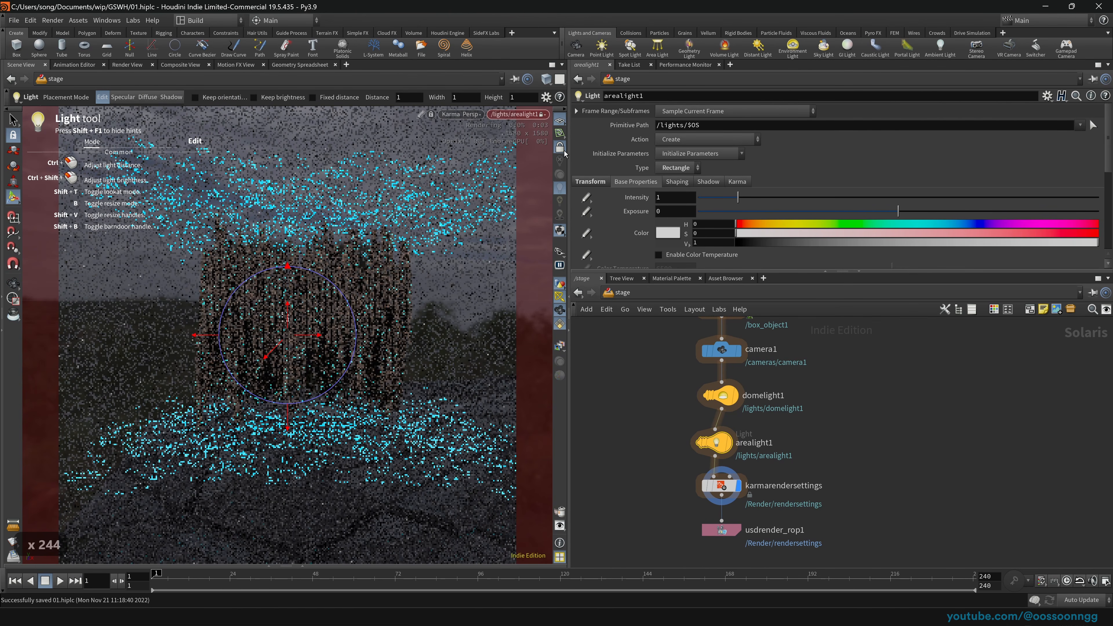
Step: Back in camera1, set the area light's exposure to 7.7 and intensity to 6.606
click(518, 113)
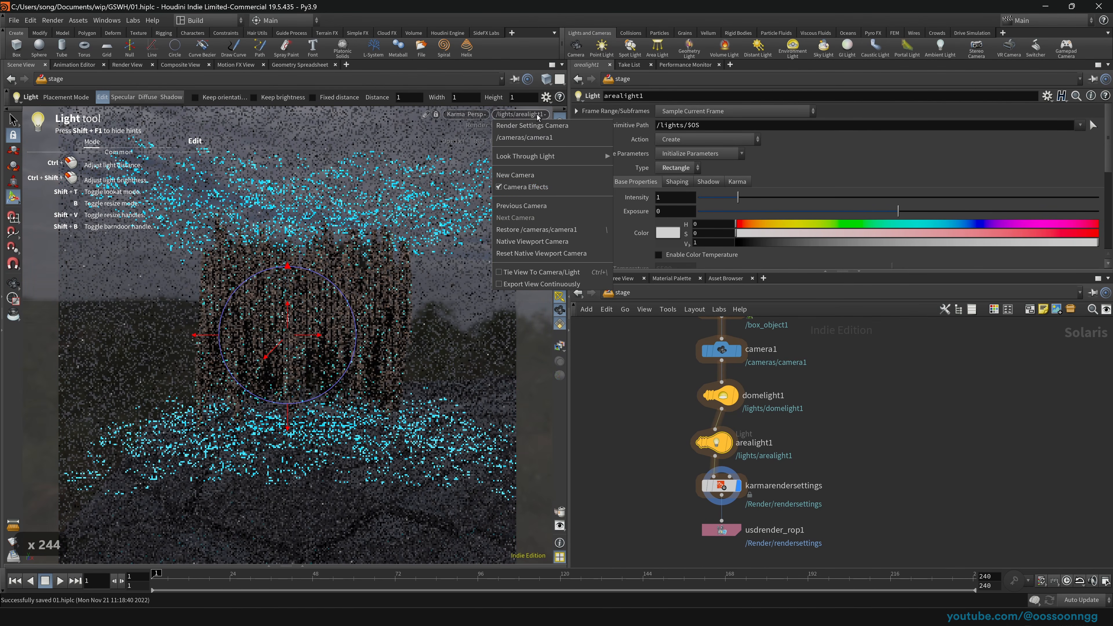
click(563, 139)
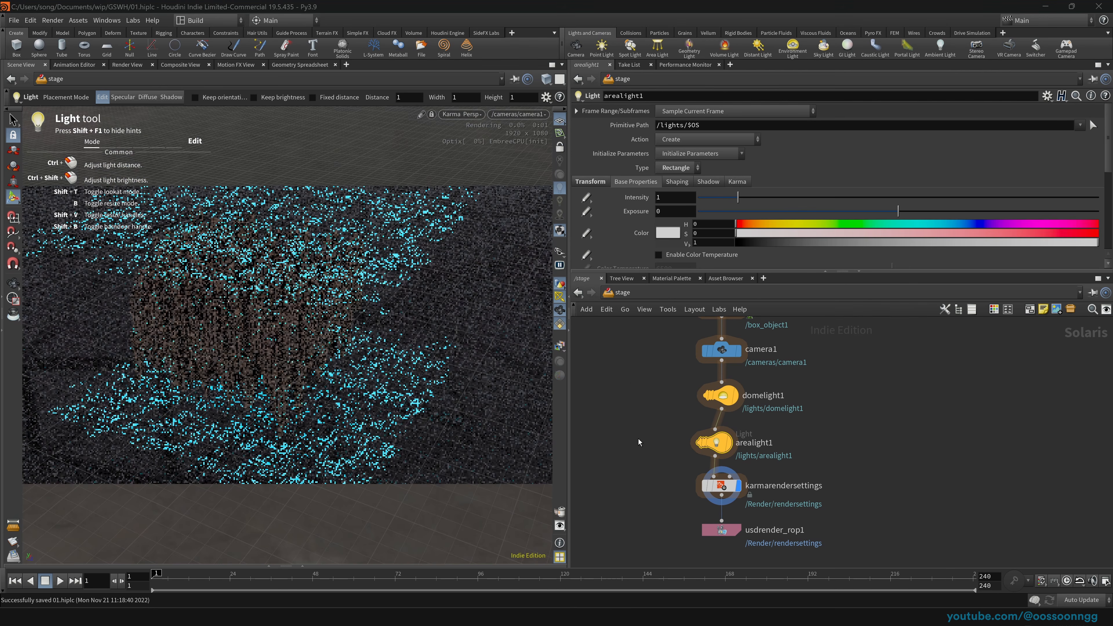
click(1053, 212)
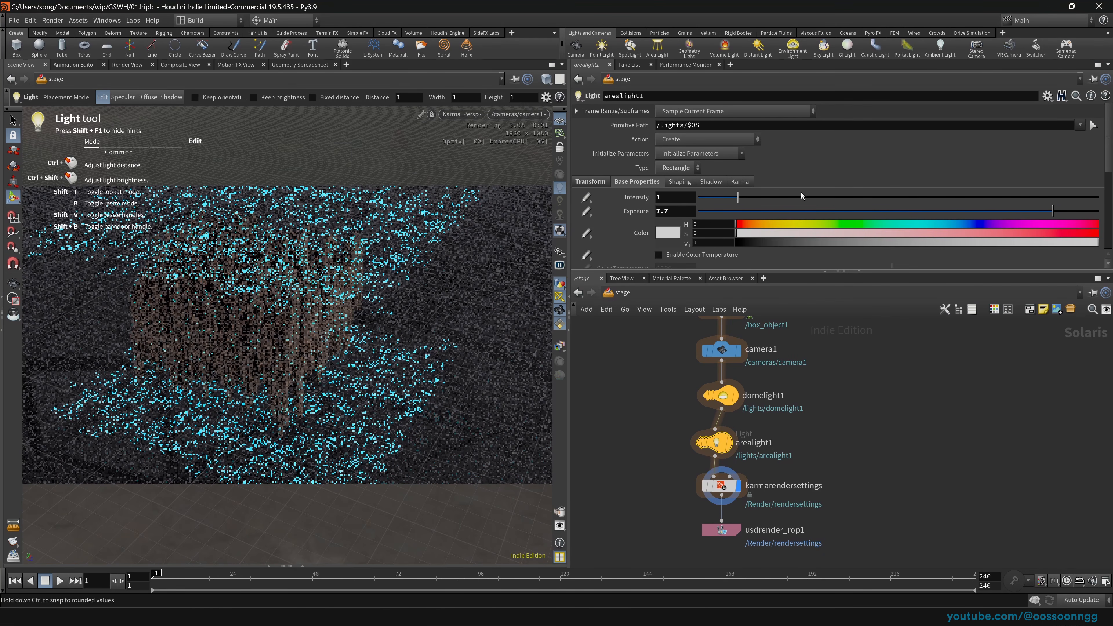
click(962, 197)
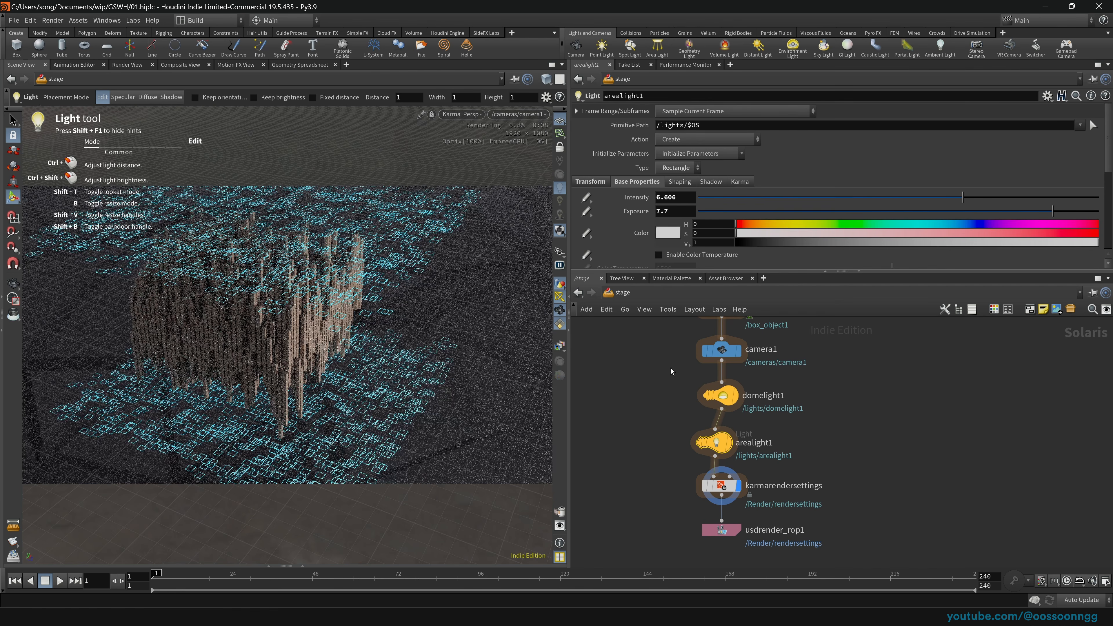
middle_drag(670, 371, 659, 464)
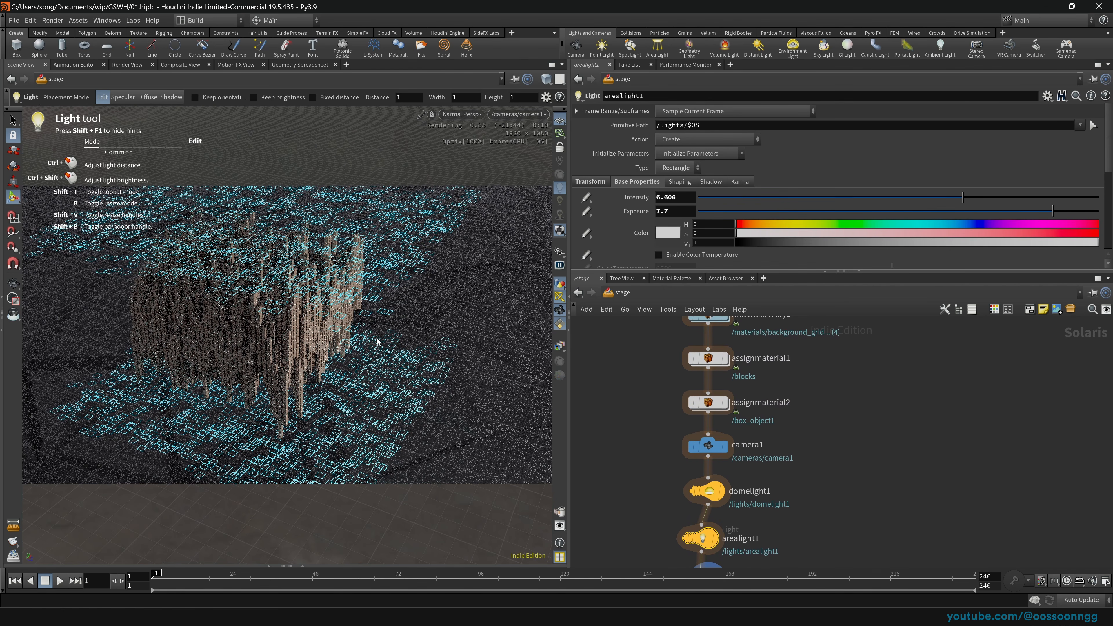
key(space)
drag(387, 344, 424, 347)
right_drag(424, 347, 468, 360)
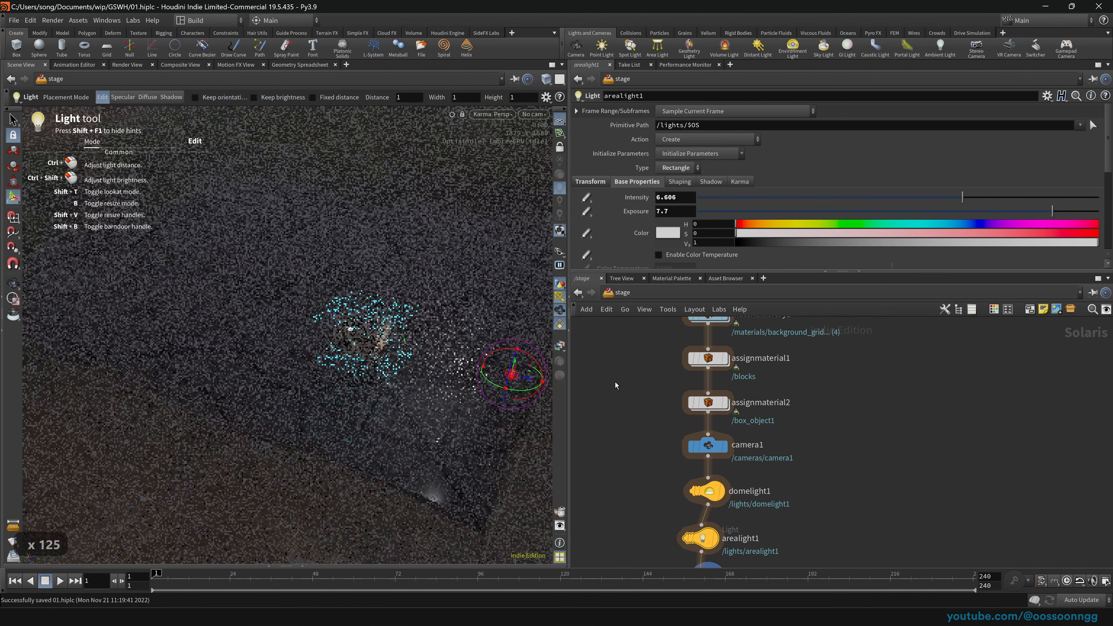
Step: Return the network view to /stage and frame the city in the viewport
click(484, 114)
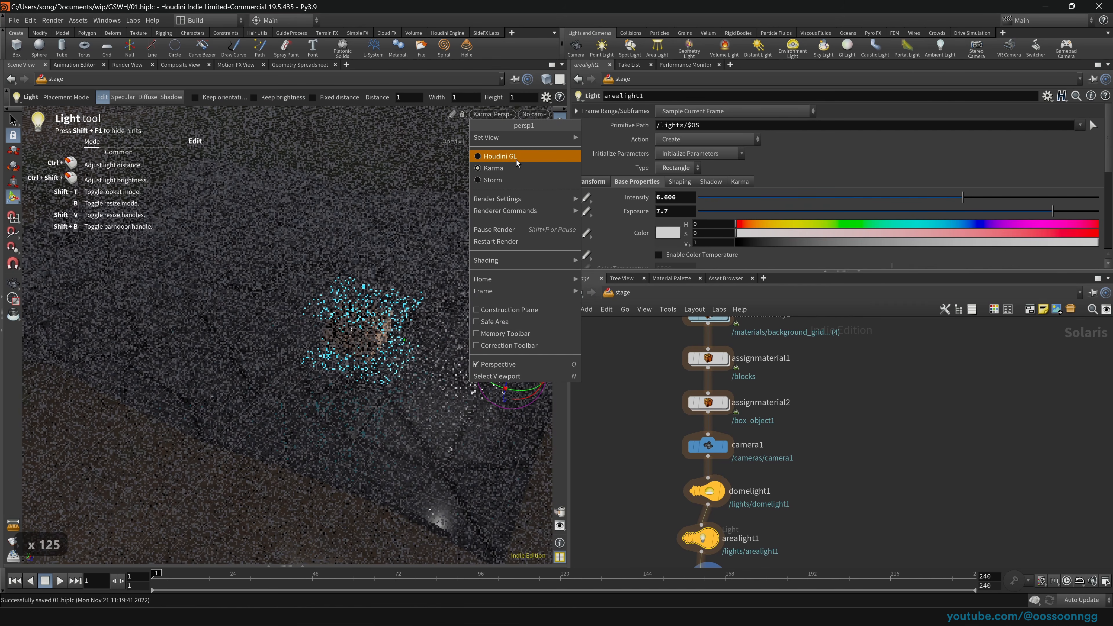
key(Escape)
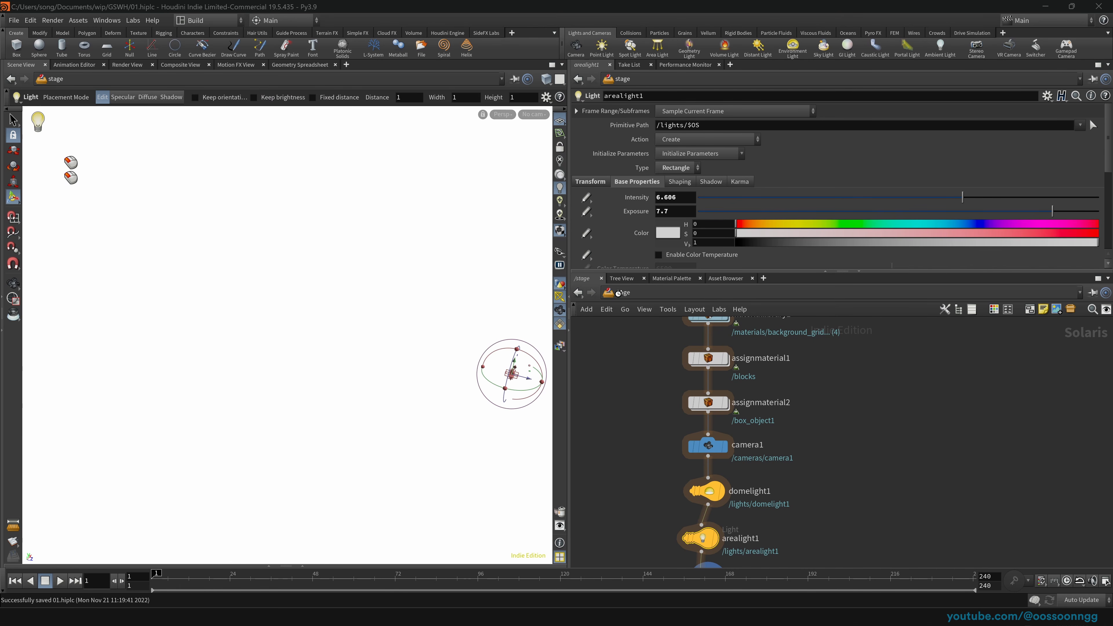
click(618, 292)
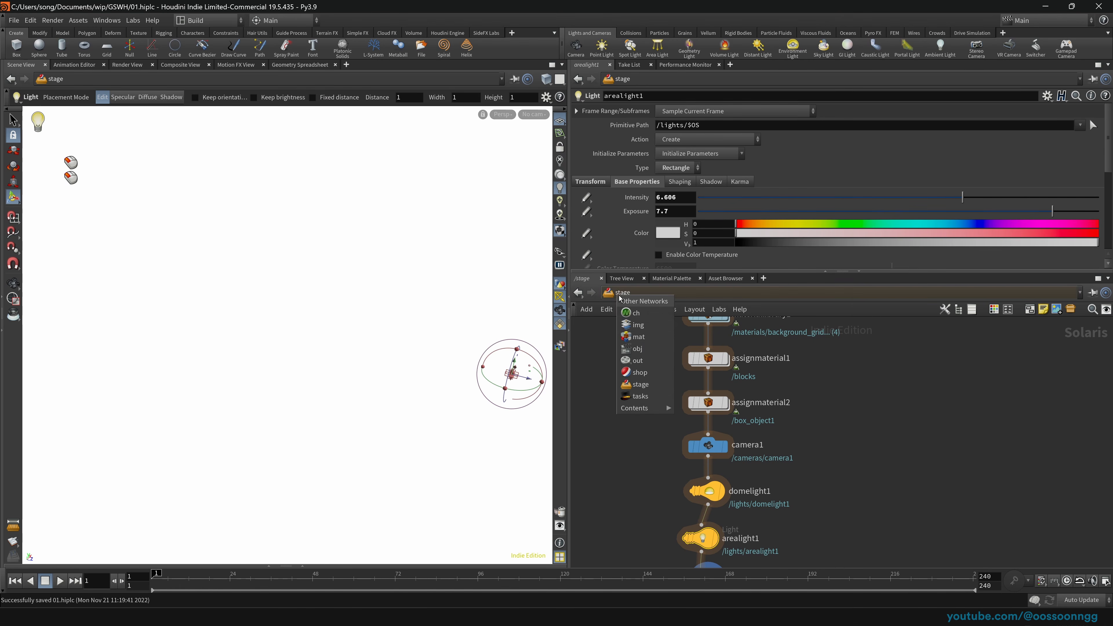
click(643, 352)
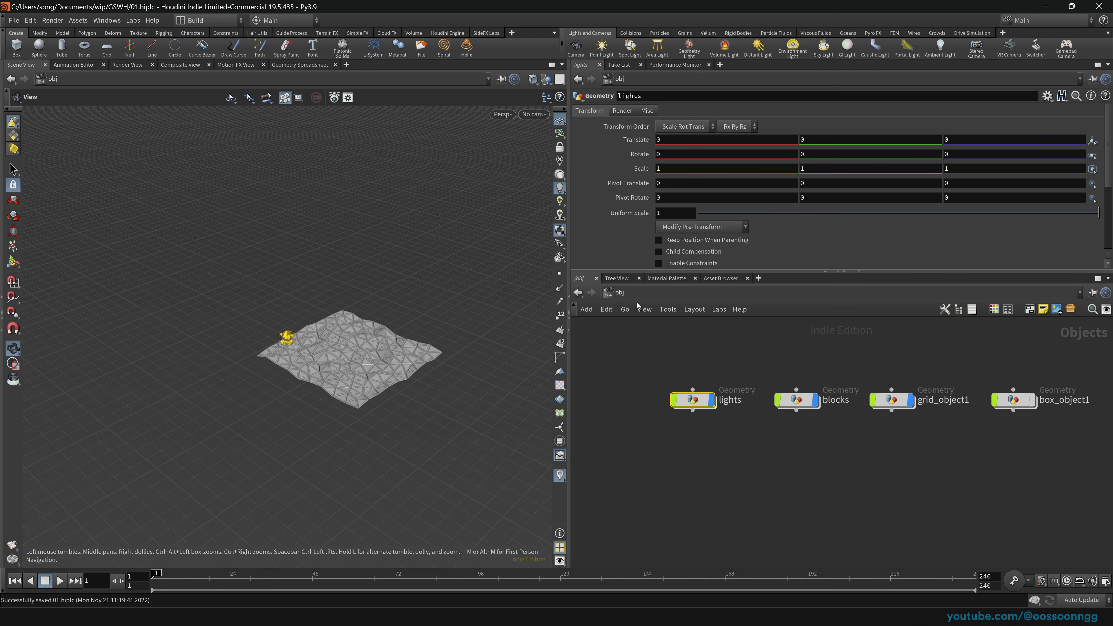
click(616, 293)
click(664, 381)
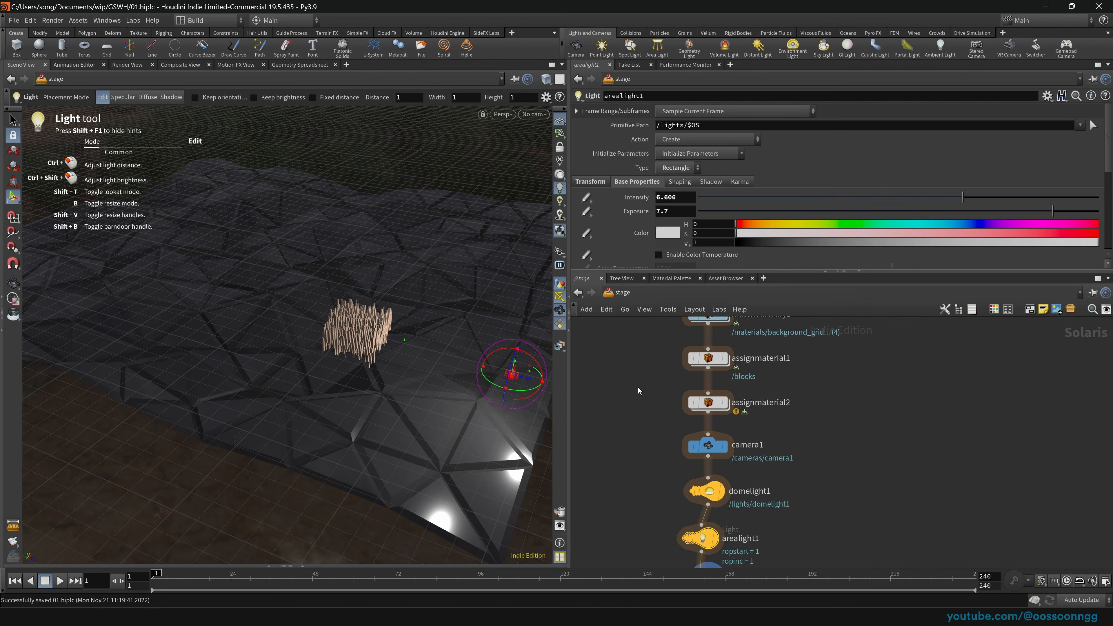
key(space)
scroll(460, 367, up, 3)
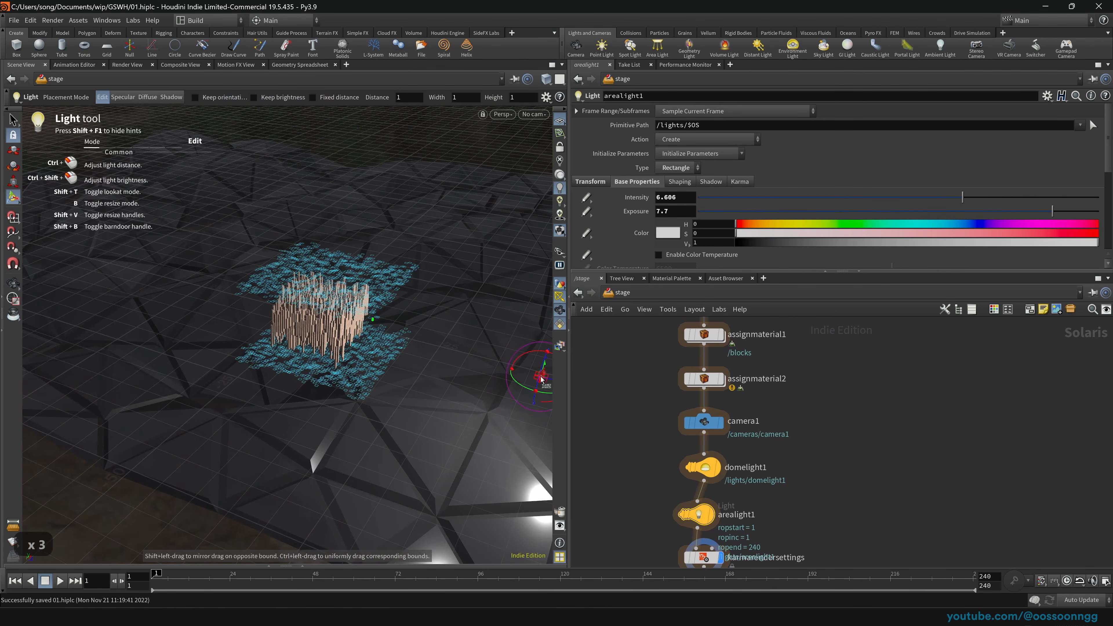
key(space)
drag(447, 358, 342, 338)
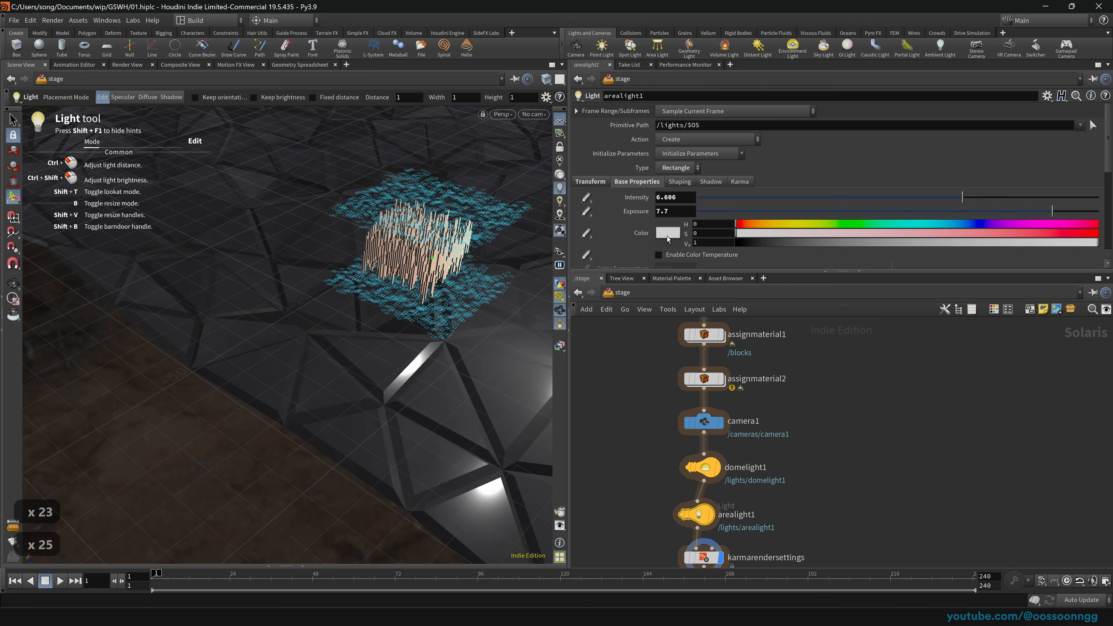
Step: Tint arealight1 pale pink (FFE3E2) and Alt-drag a copy to create arealight2
click(668, 232)
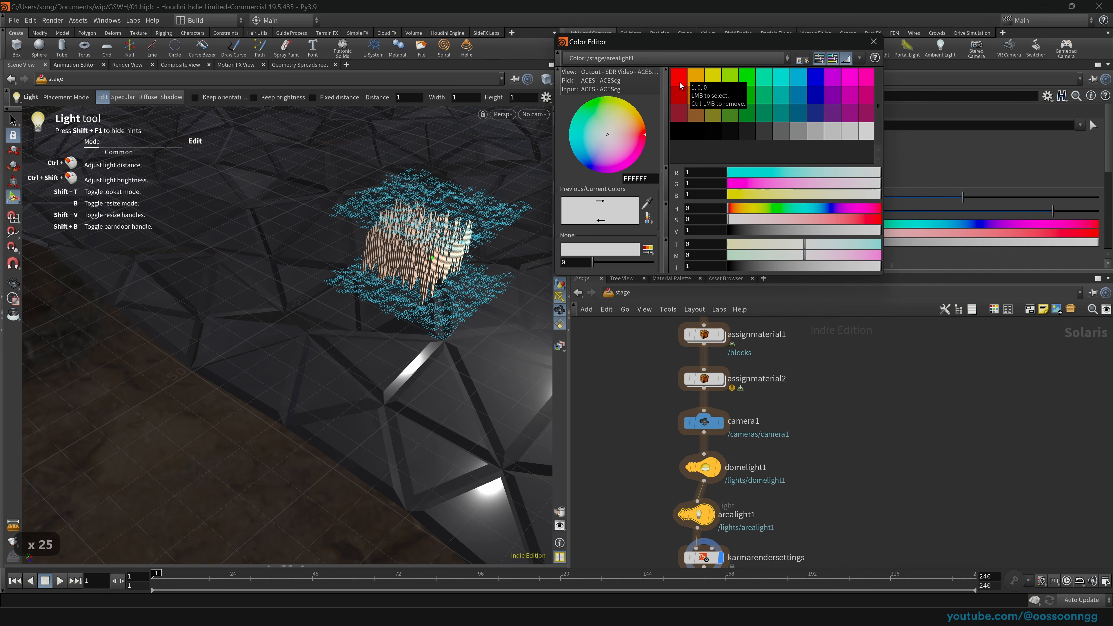
drag(874, 183, 865, 185)
drag(874, 194, 864, 194)
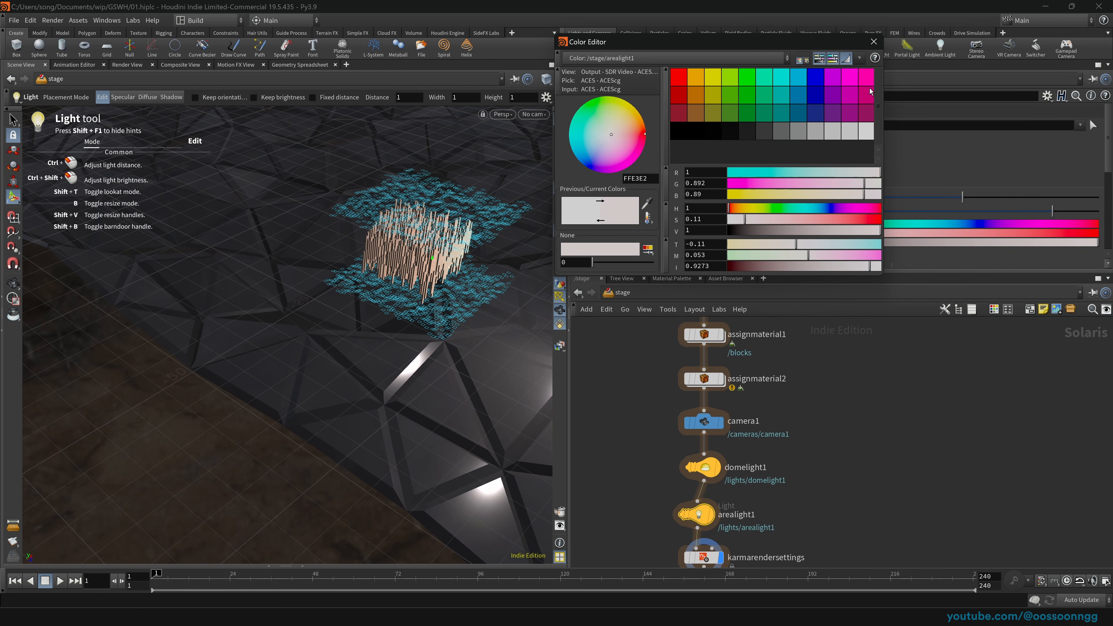
click(874, 41)
drag(598, 418, 744, 465)
alt+drag(692, 437, 696, 493)
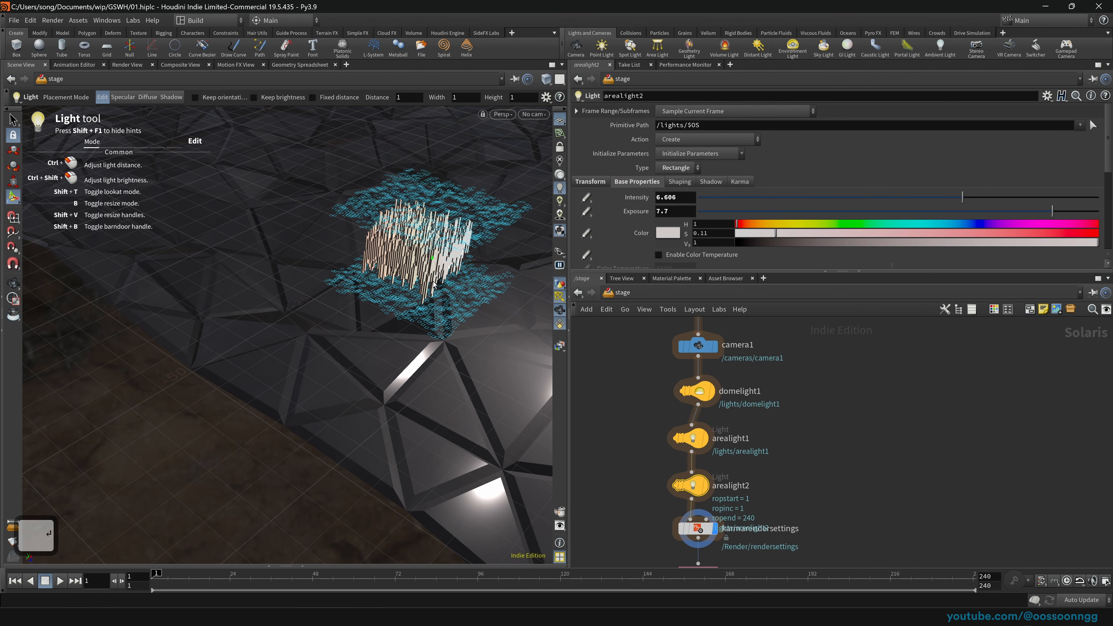
Step: Move arealight2 to the left of the city and rotate it toward the buildings
key(space)
drag(433, 283, 322, 317)
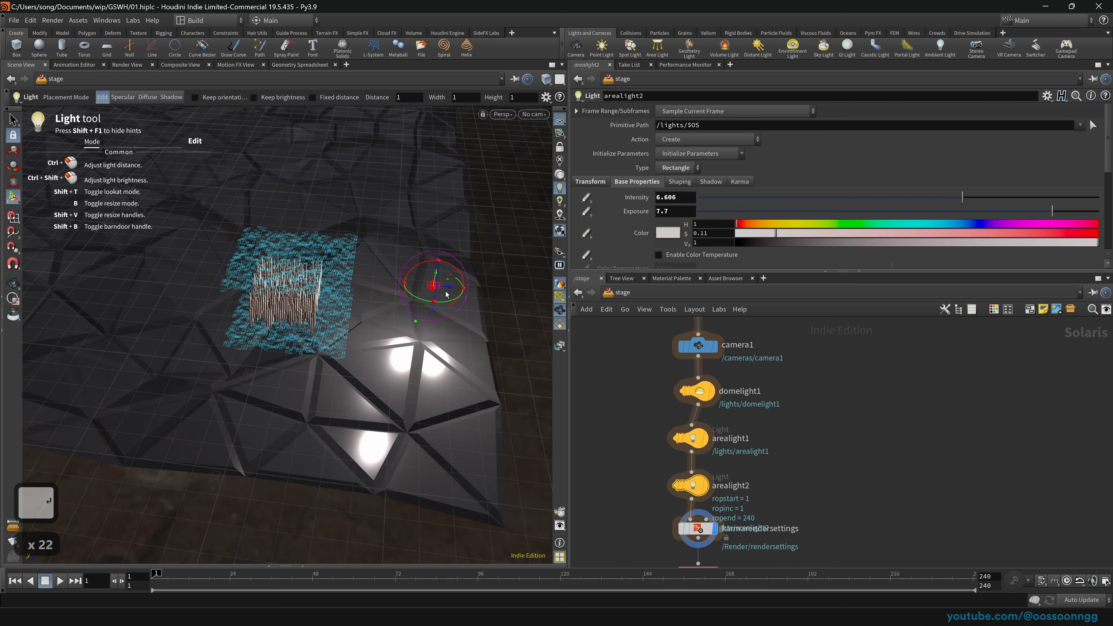
drag(406, 293, 141, 228)
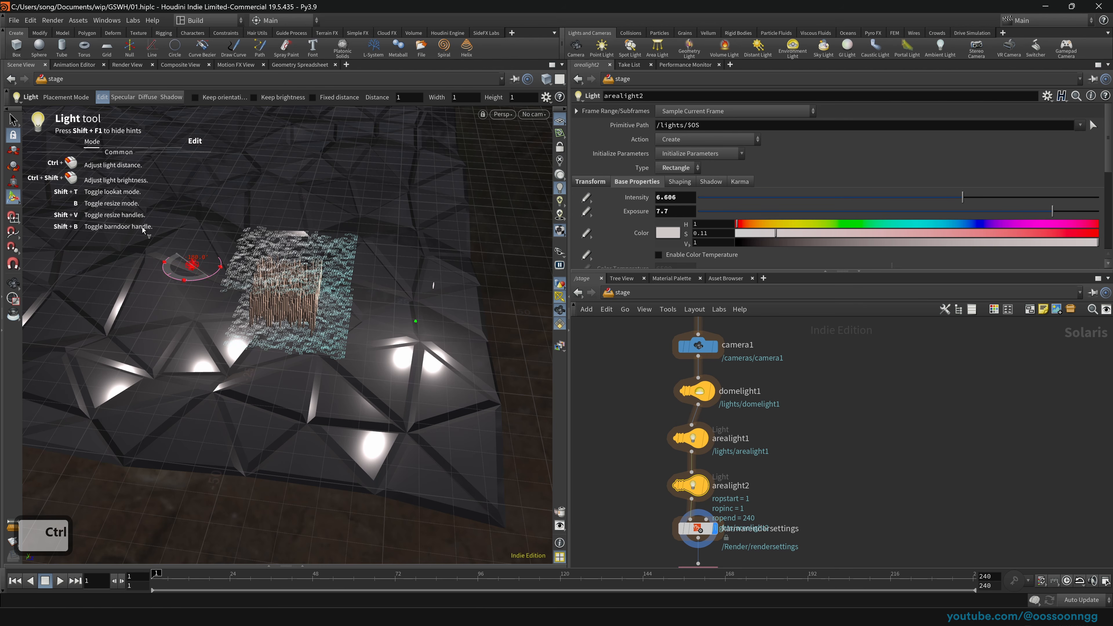
drag(189, 298, 272, 258)
scroll(247, 277, up, 5)
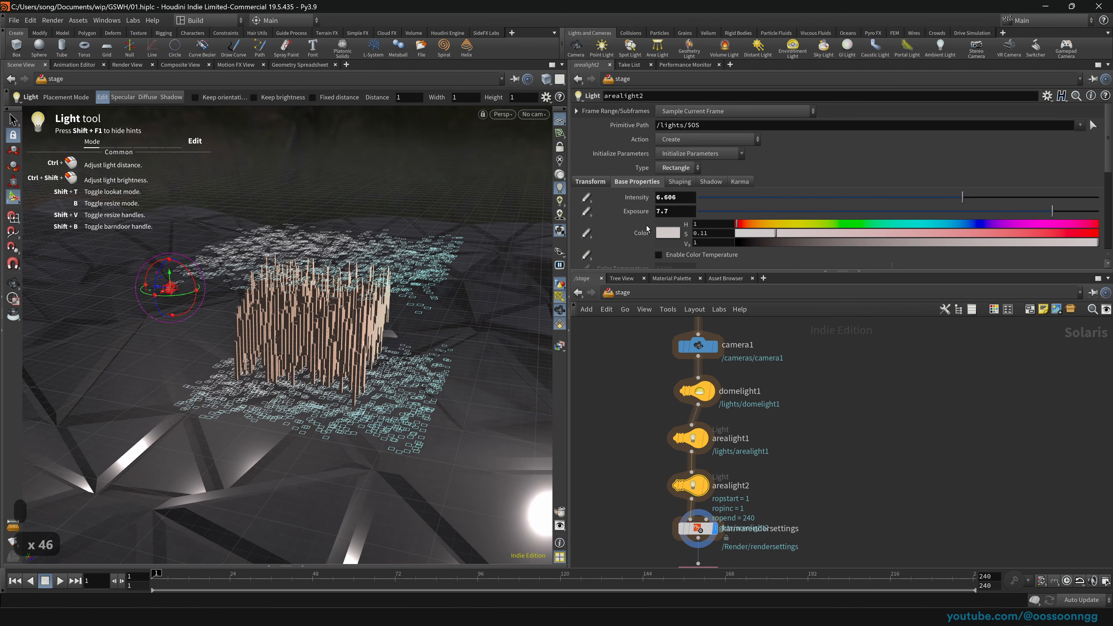
Step: Tint arealight2 a pale cyan (E6FFFF)
click(667, 232)
mouse_move(866, 185)
mouse_down()
mouse_move(884, 194)
mouse_move(865, 174)
mouse_up()
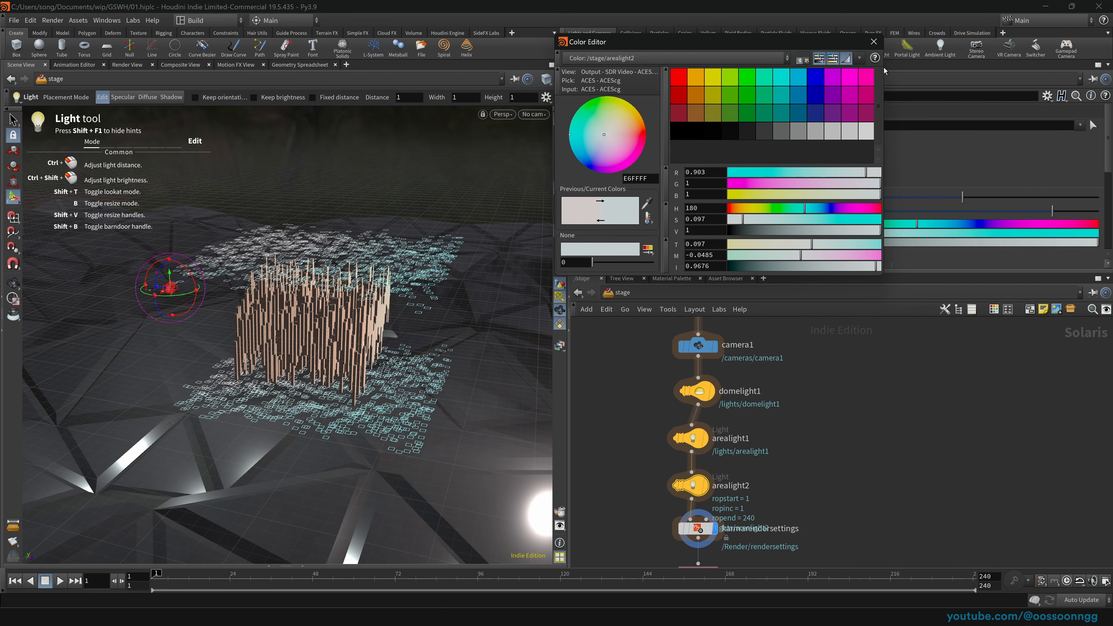
click(874, 41)
key(Escape)
scroll(369, 346, up, 16)
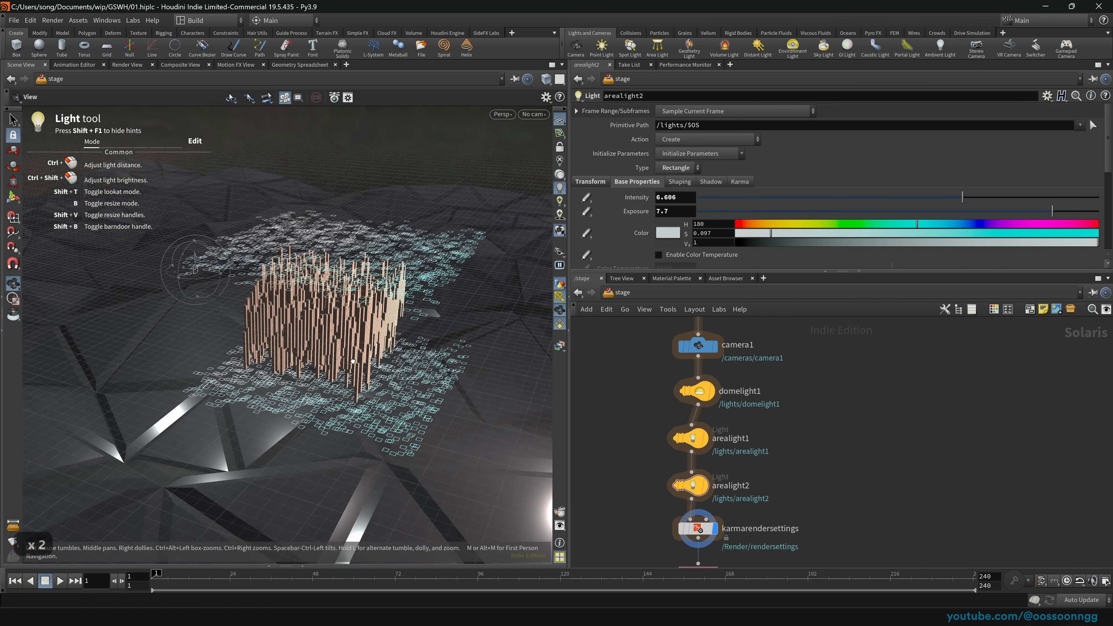
key(Return)
Step: Render the viewport with Karma, looking through /cameras/camera1
scroll(443, 286, up, 1)
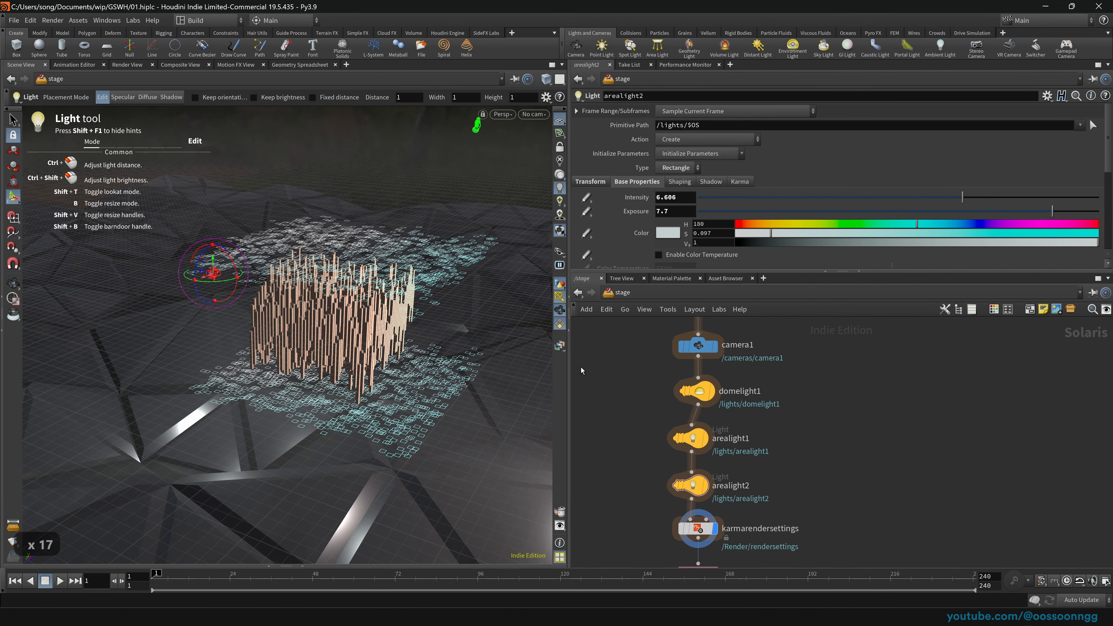
middle_drag(632, 438, 617, 365)
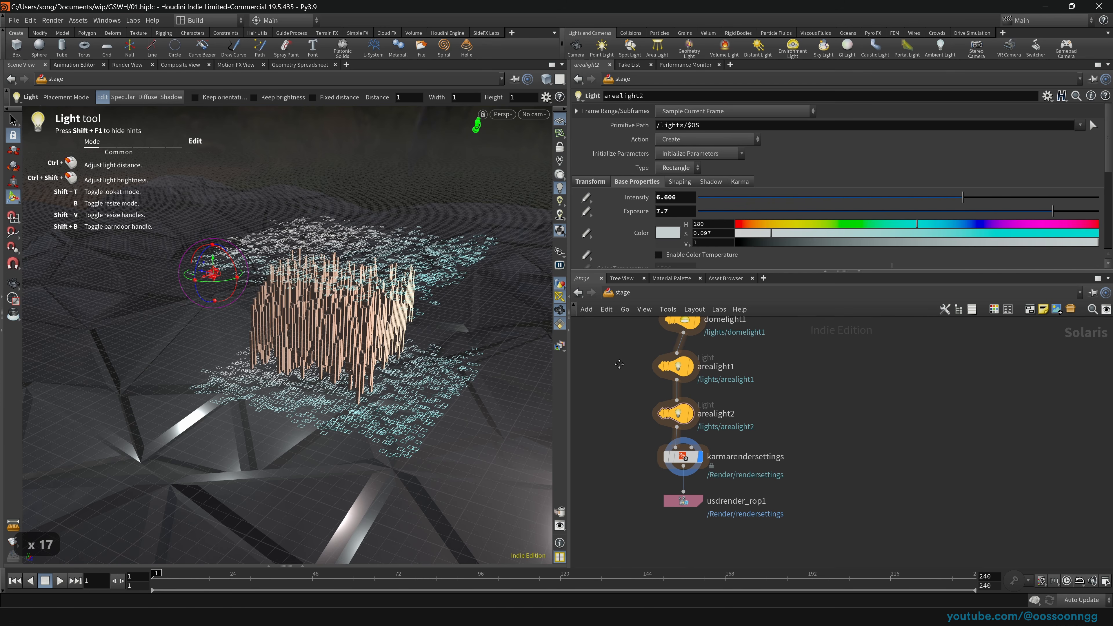
click(503, 114)
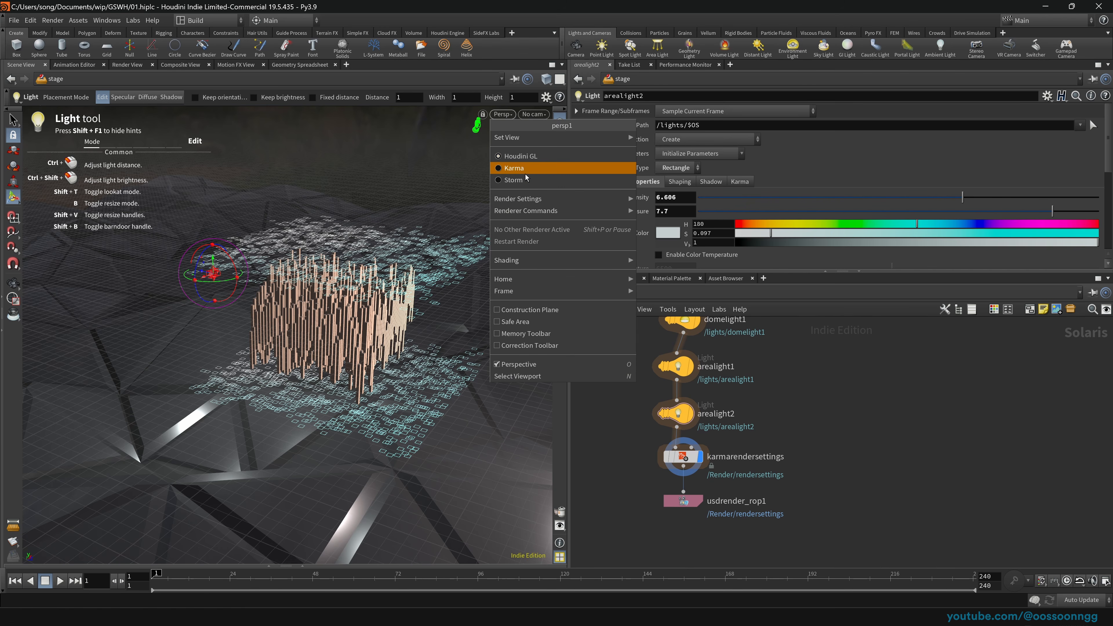
click(524, 172)
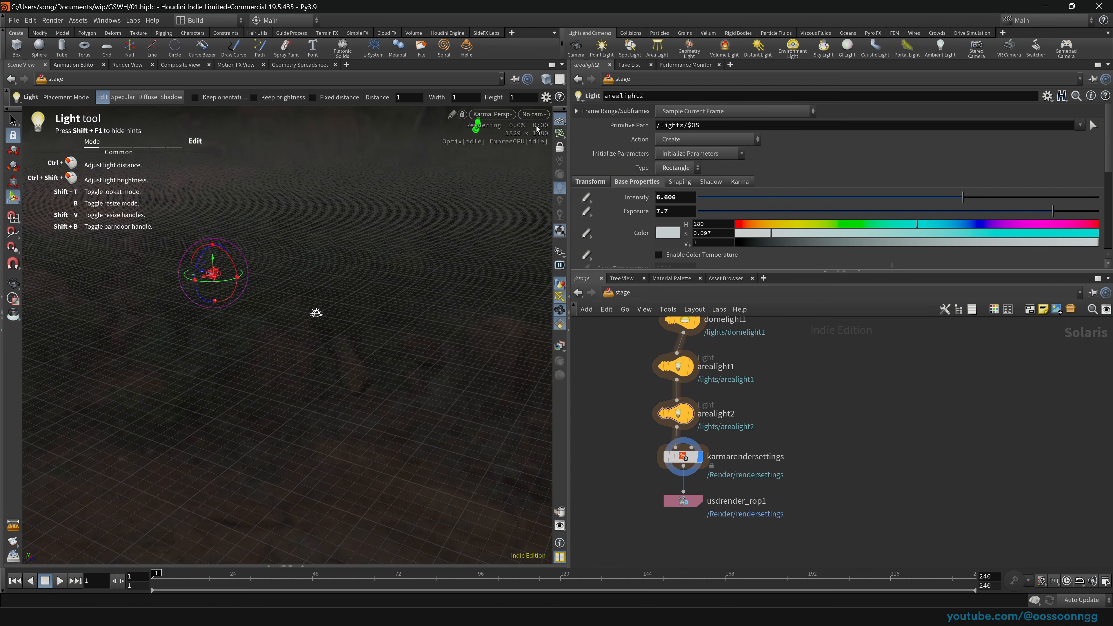
click(534, 114)
click(550, 137)
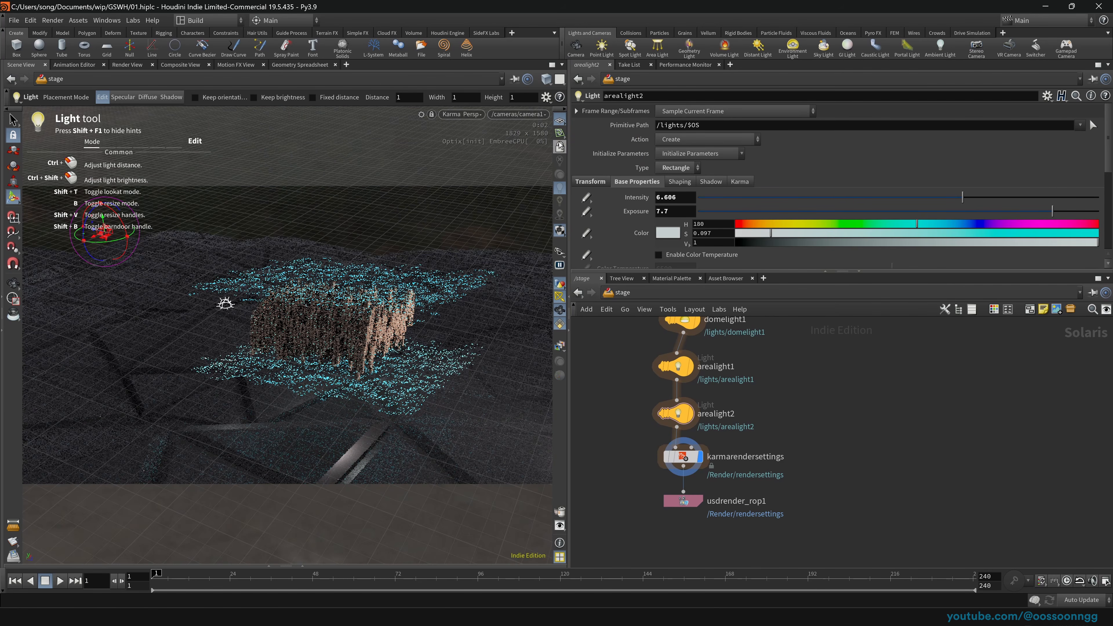
middle_drag(627, 353, 643, 403)
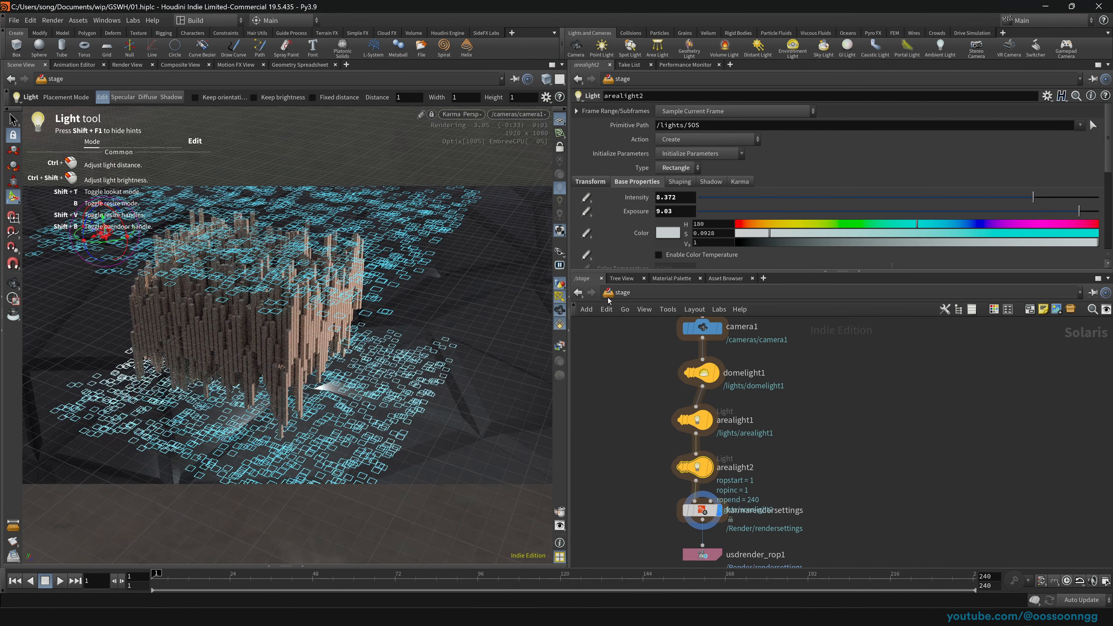
Step: In /obj, turn off box_object1's fog volume display flag and save the scene
click(622, 293)
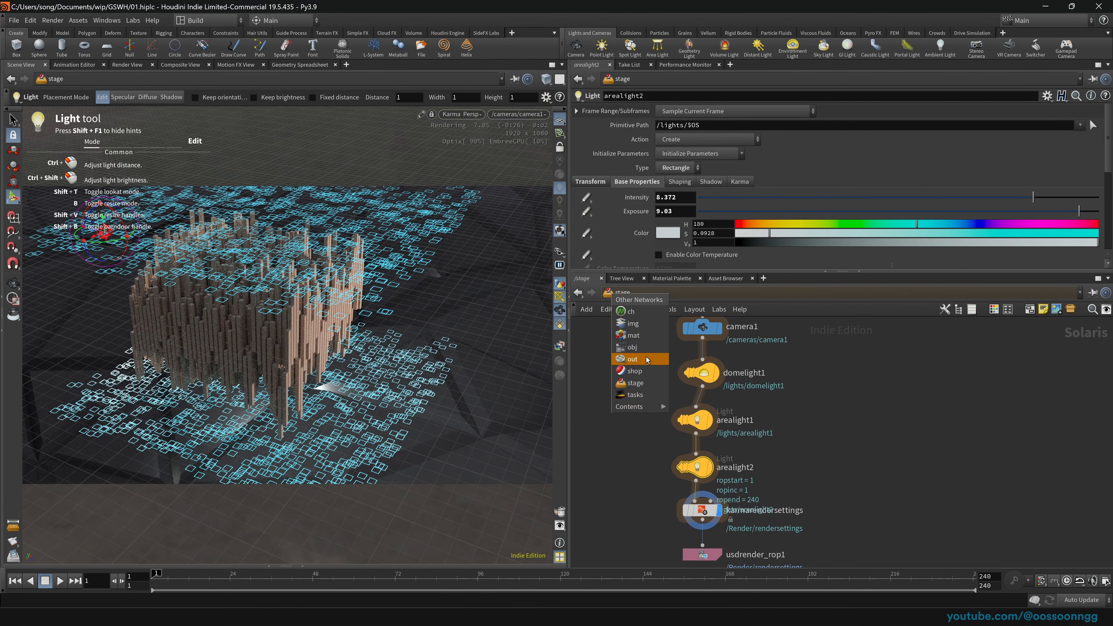
click(645, 357)
click(608, 293)
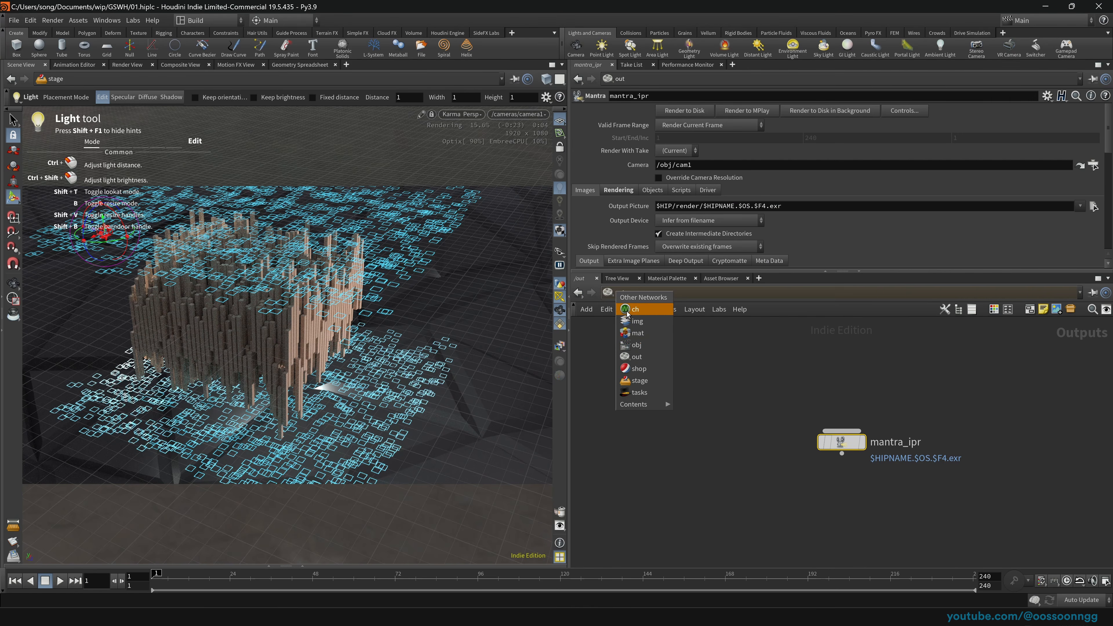
click(650, 345)
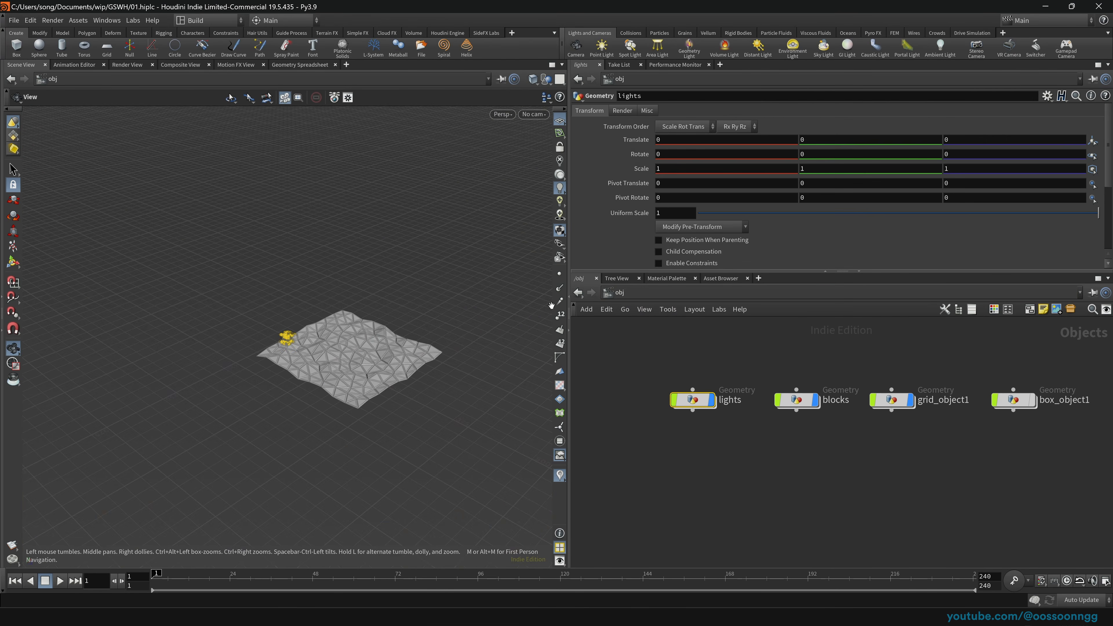
click(1032, 400)
key(ctrl+s)
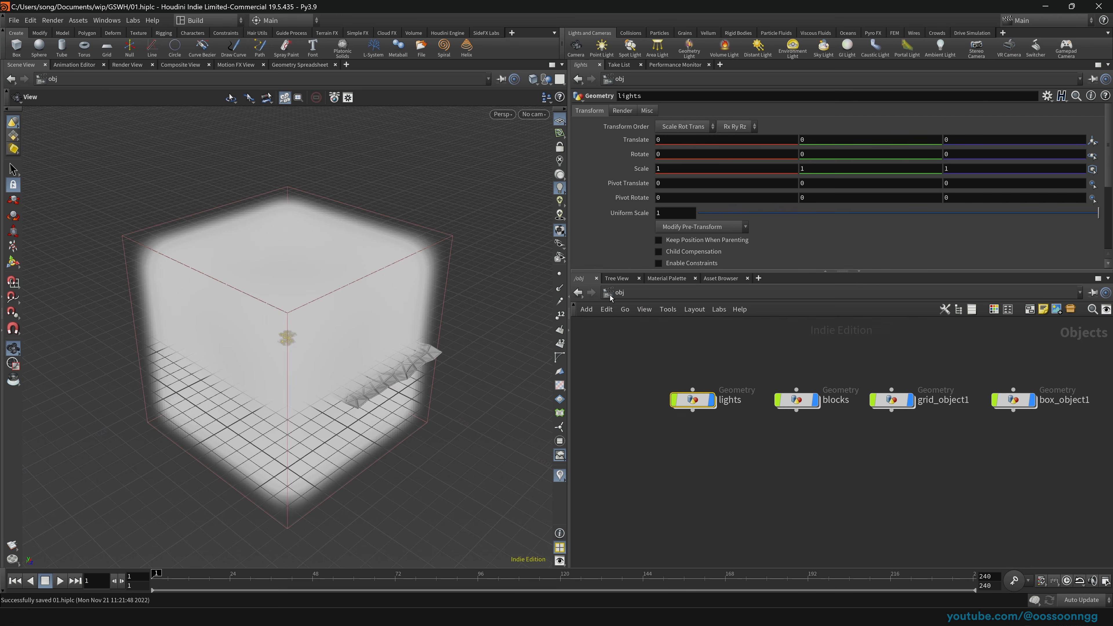
Step: Back in /stage, select the area lights to check their settings
click(609, 293)
click(650, 380)
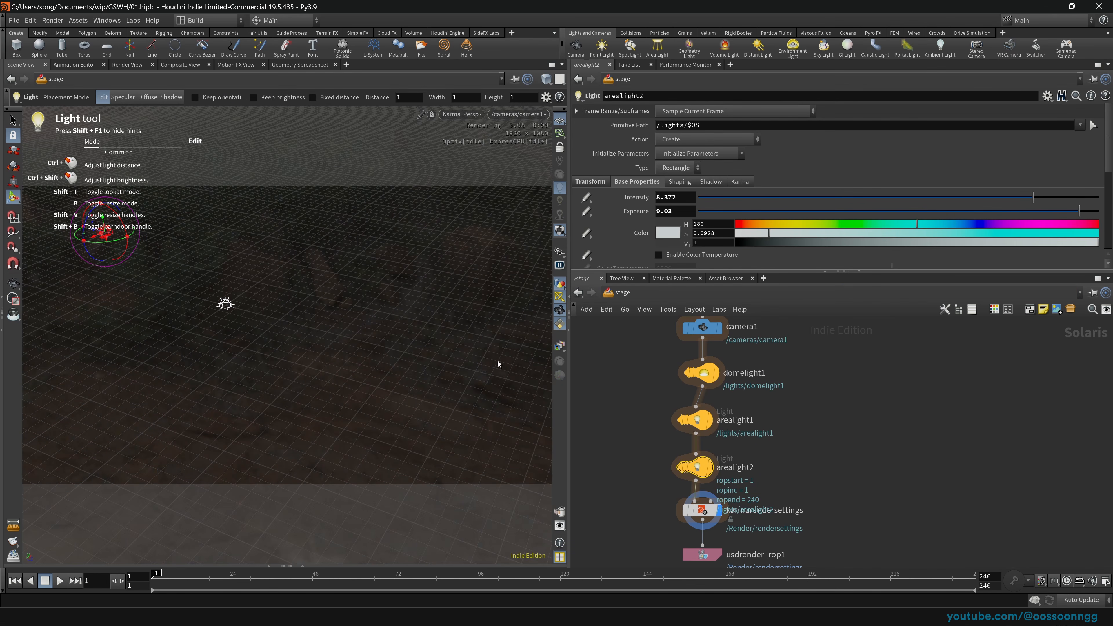
click(693, 420)
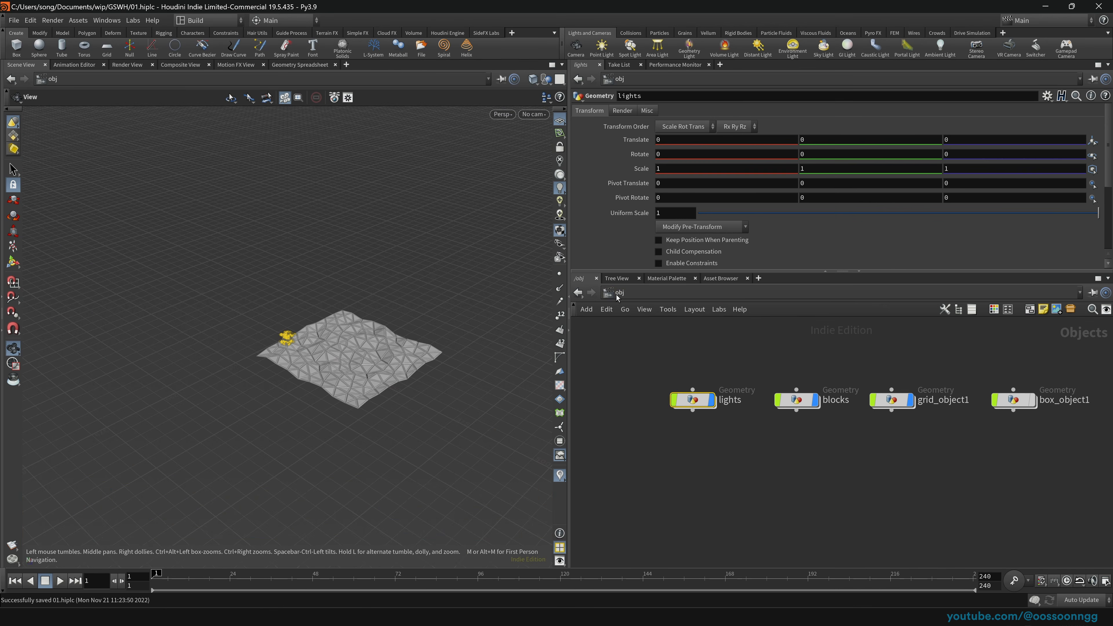
click(663, 383)
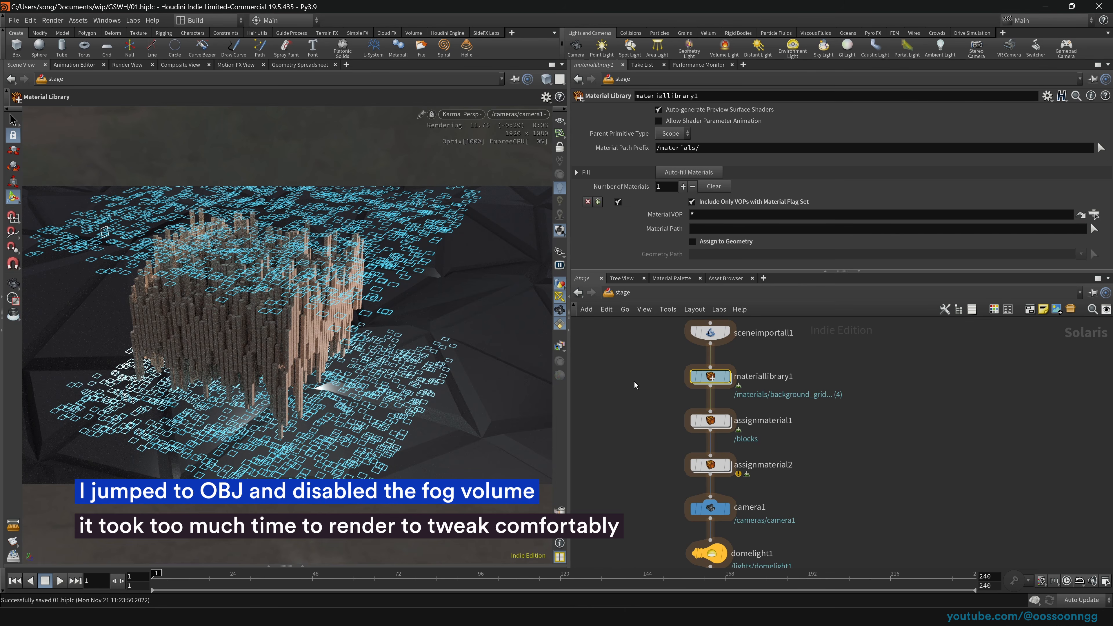
Step: Inside materiallibrary1, set background_grid Metalness to 1 and Specular Roughness to 0.1159
middle_drag(647, 362, 649, 394)
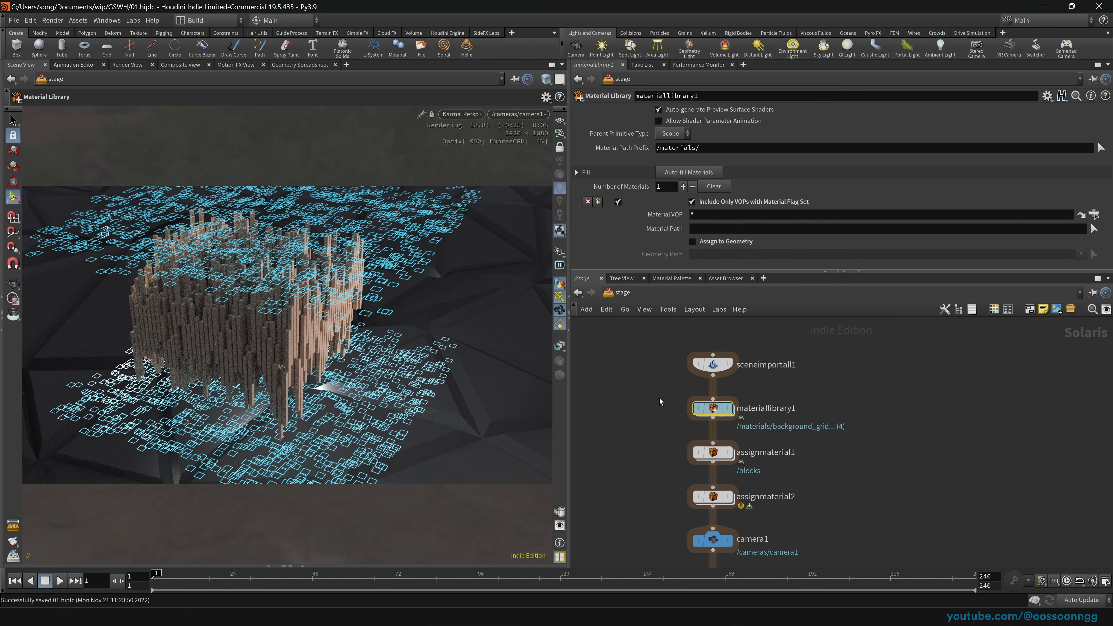
double_click(705, 406)
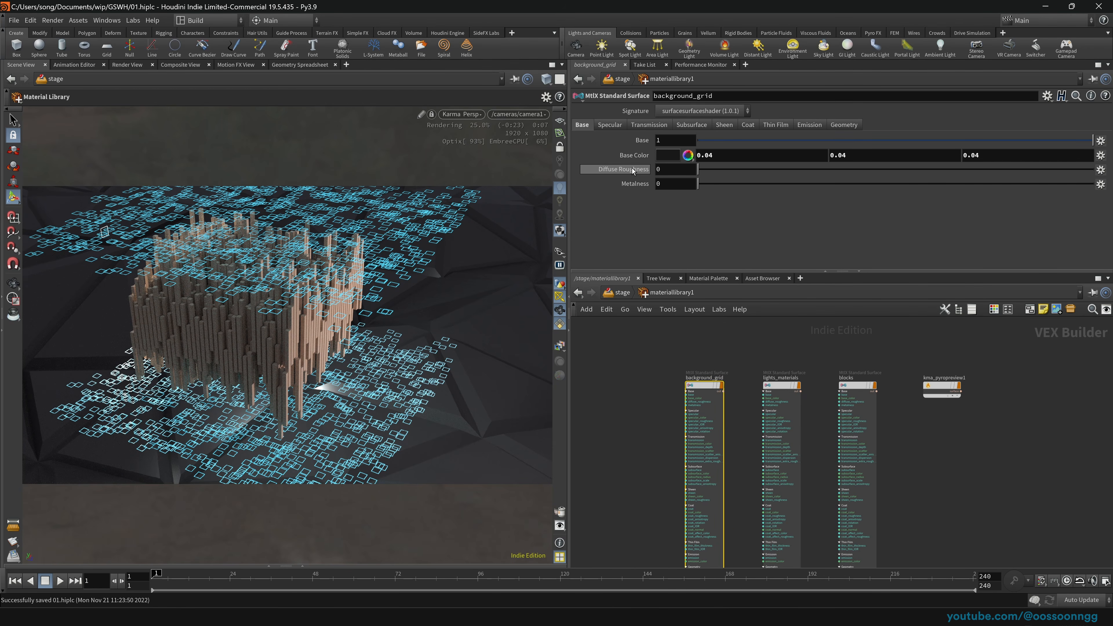
drag(698, 183, 1093, 184)
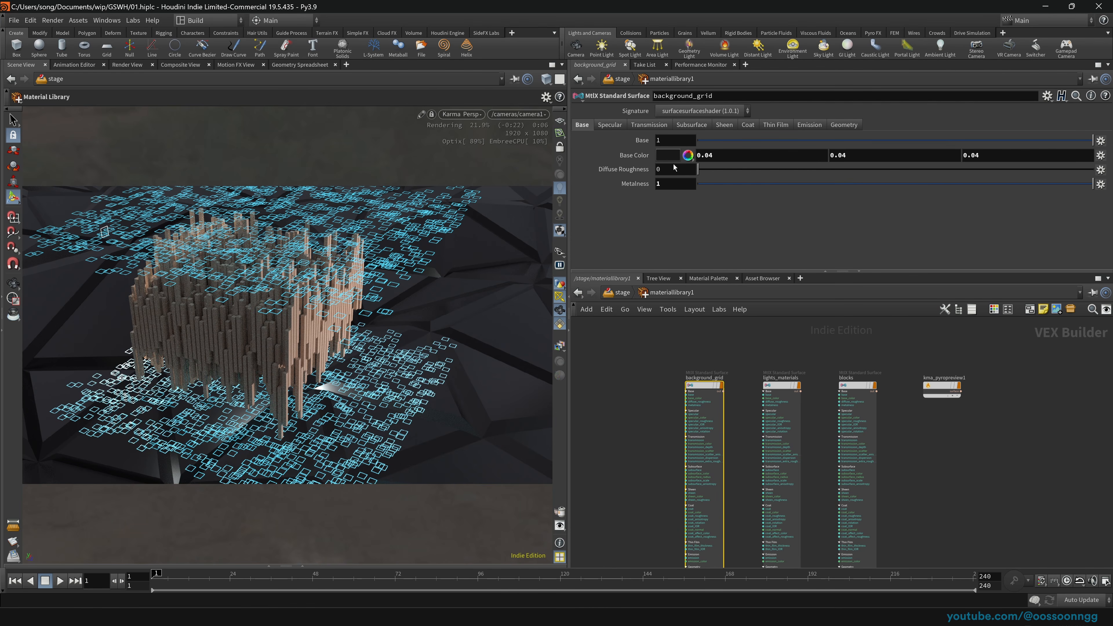
click(615, 127)
mouse_move(759, 171)
mouse_down()
mouse_move(727, 170)
mouse_move(742, 169)
mouse_up()
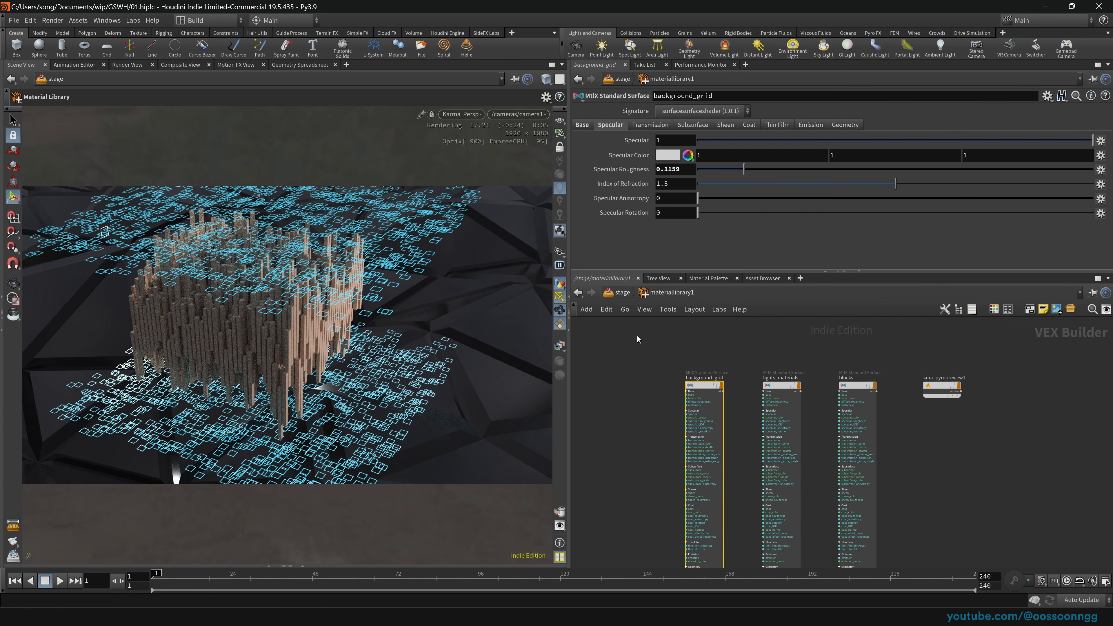
Step: In /obj, nudge the lights and blocks nodes right and enter the lights network
click(619, 295)
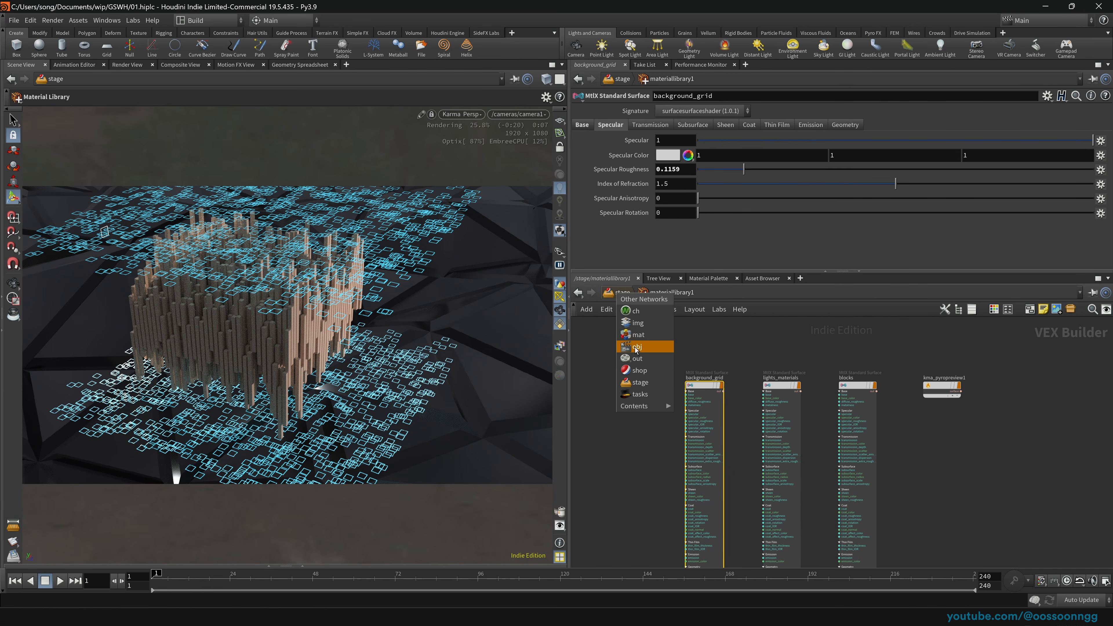
click(644, 346)
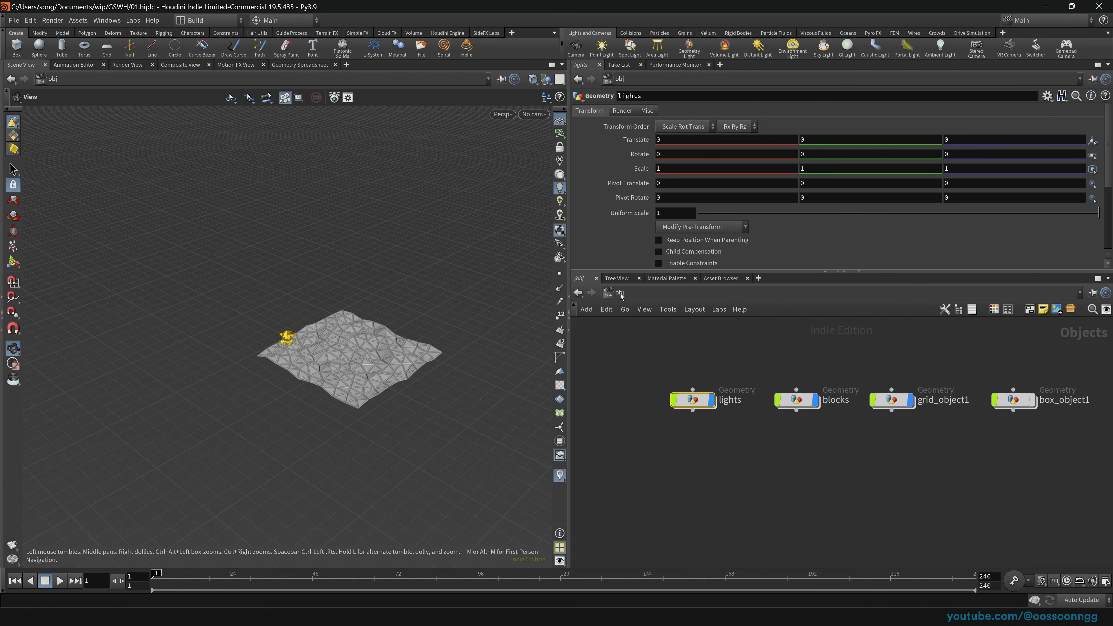
drag(658, 356, 792, 438)
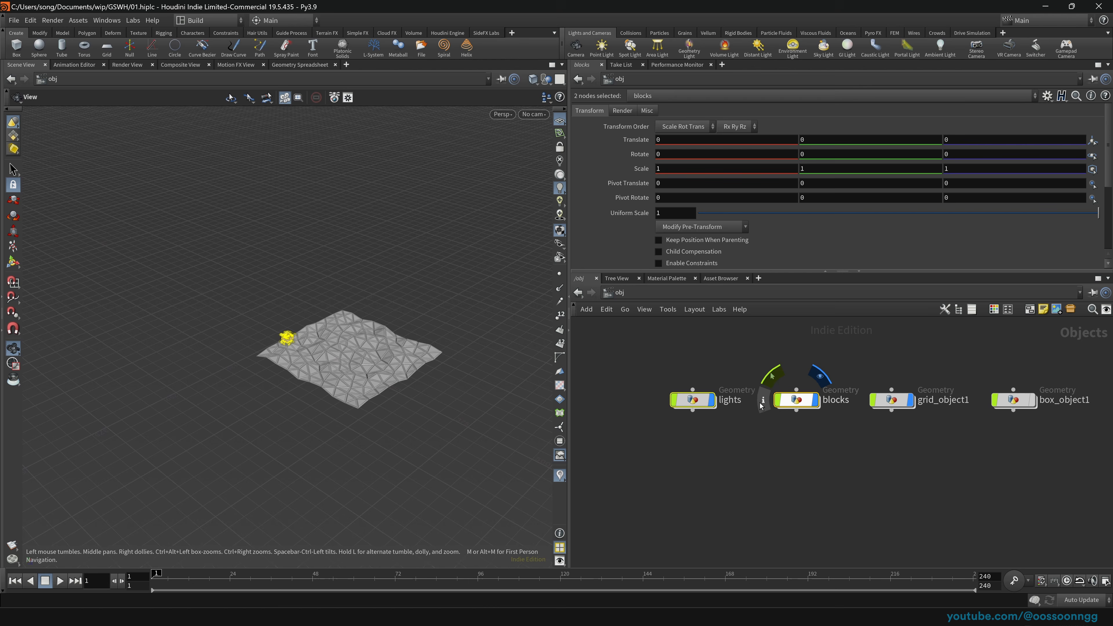
drag(690, 396, 695, 396)
double_click(697, 399)
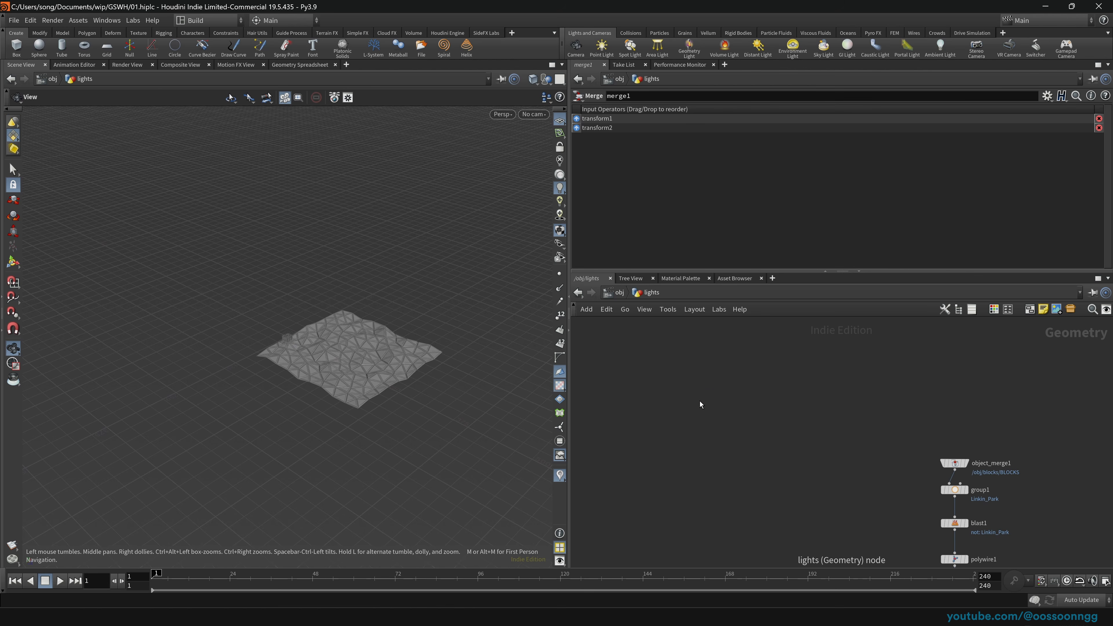
Step: Raise transform1's uniform scale to 3.039 and transform2's to 2.54, saving along the way
scroll(121, 375, up, 9)
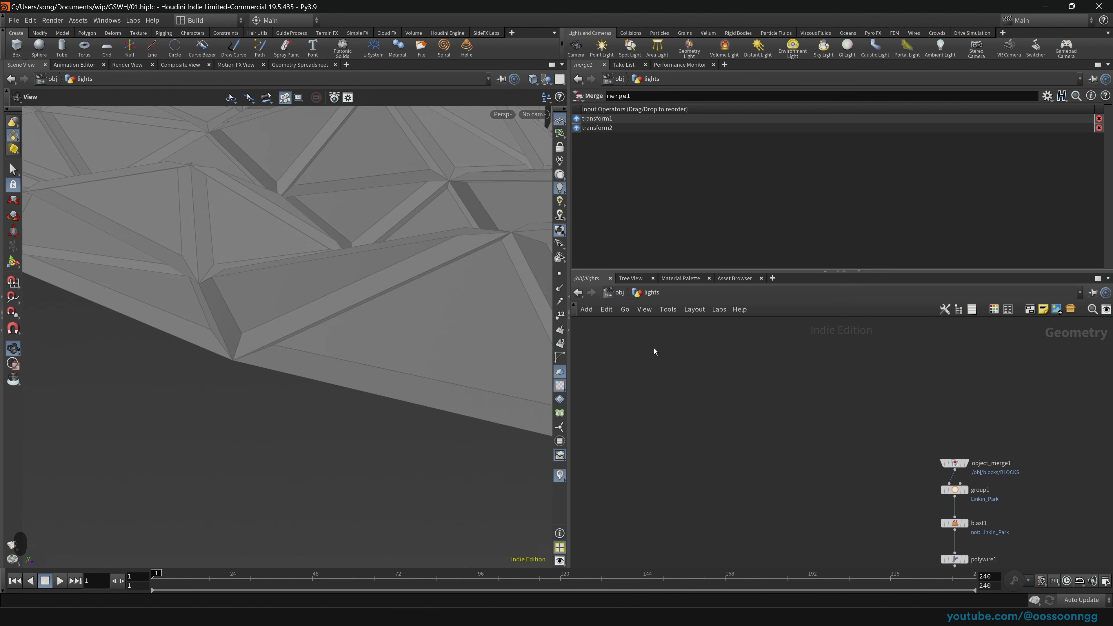
scroll(120, 375, up, 20)
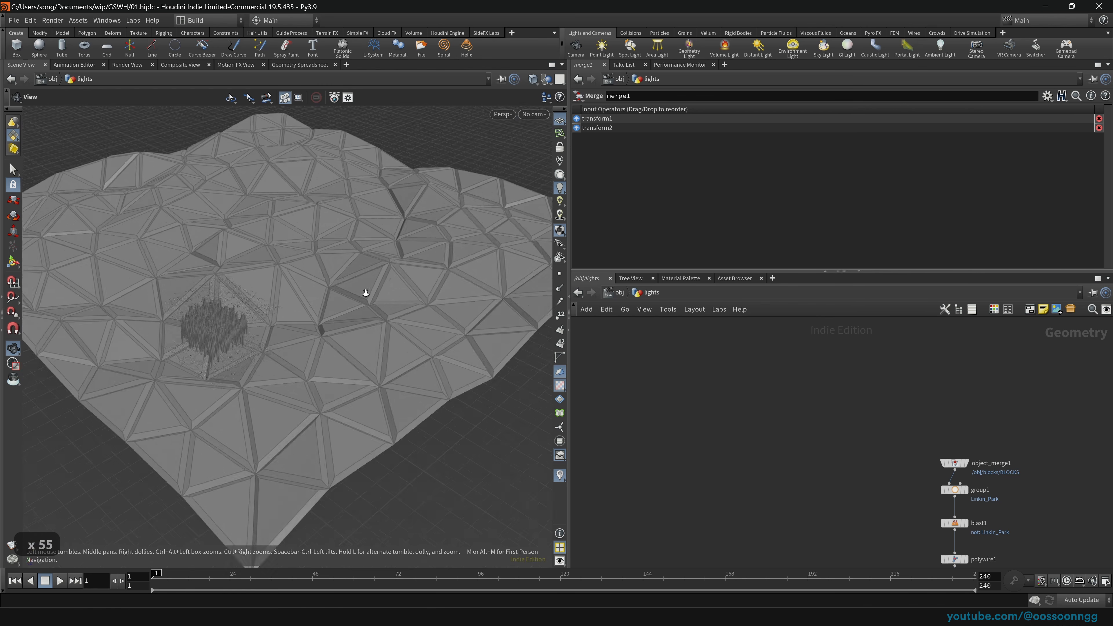
scroll(244, 328, up, 20)
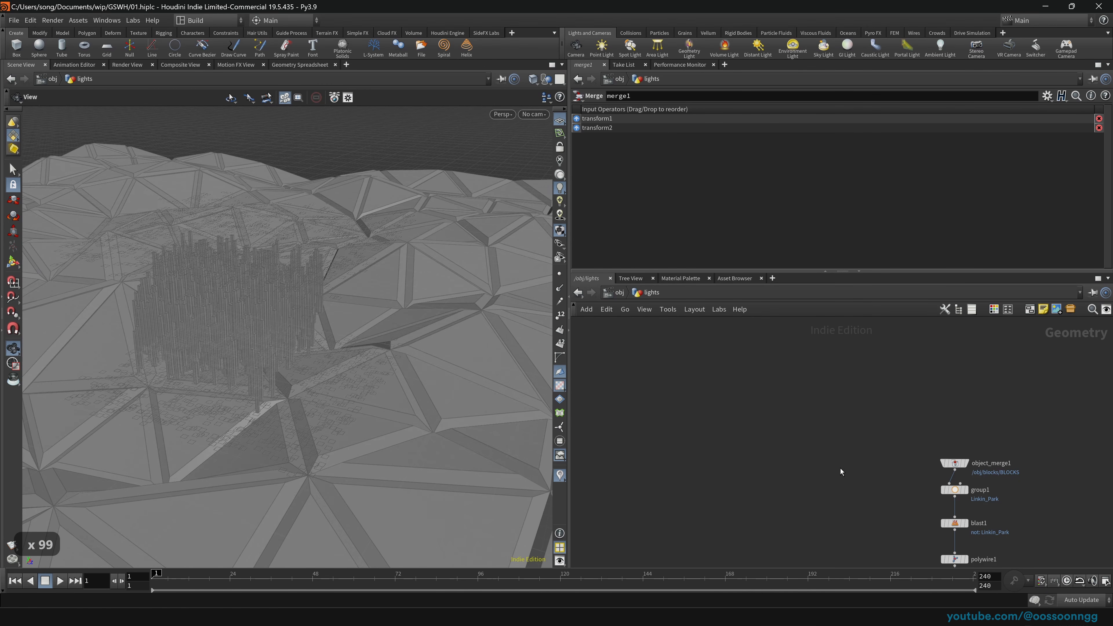
middle_drag(840, 468, 766, 376)
drag(887, 529, 882, 492)
key(ctrl+s)
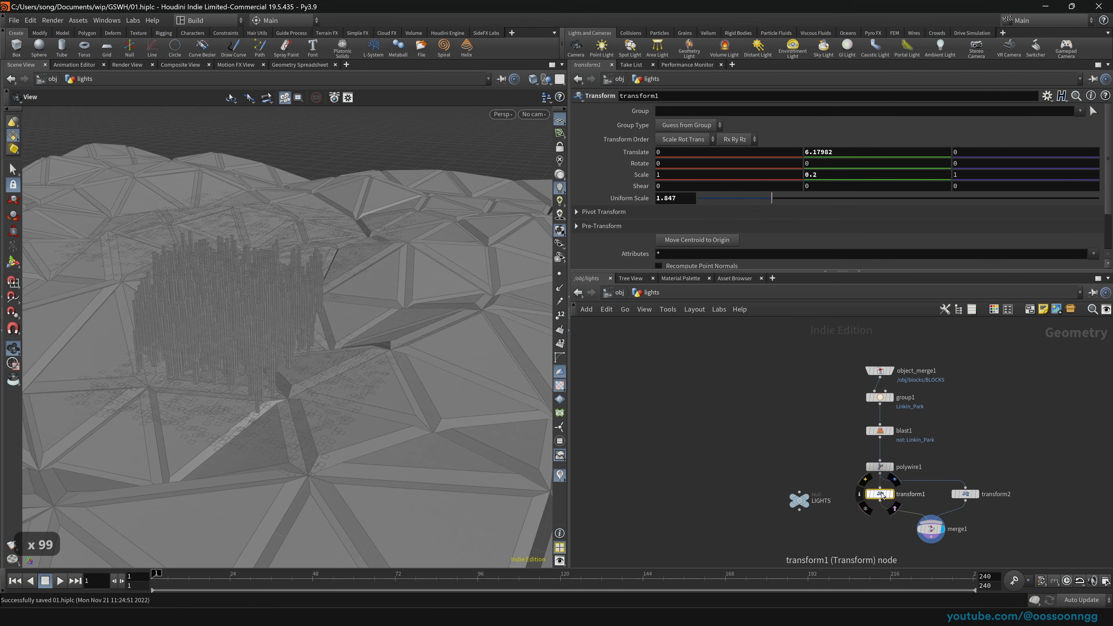
drag(772, 199, 800, 204)
click(970, 493)
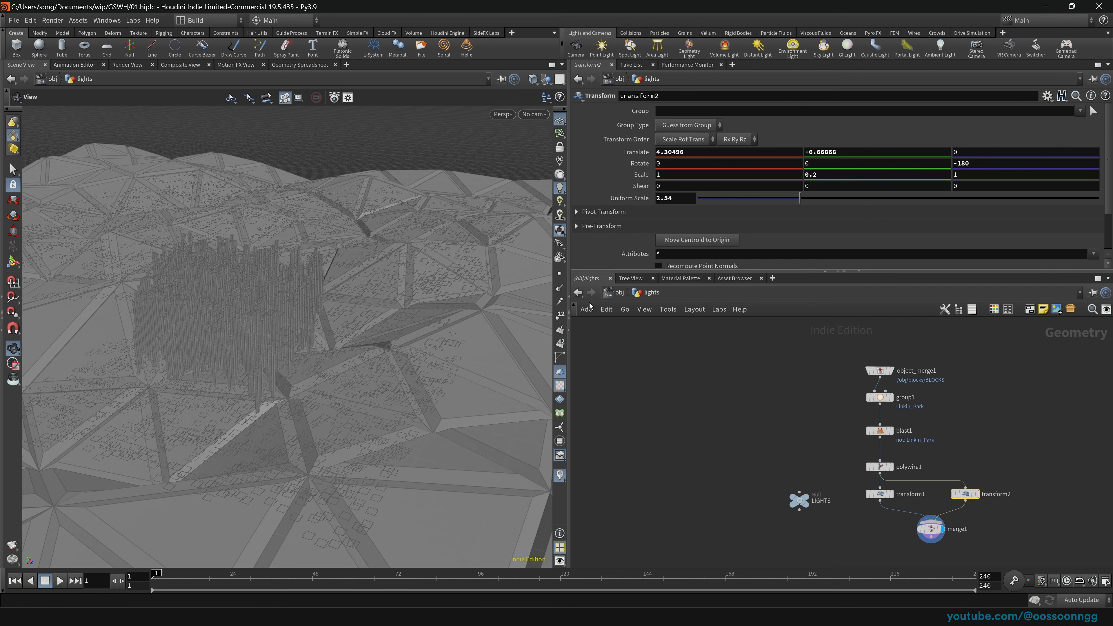
click(614, 294)
Step: In materiallibrary1, lower lights_materials emission to 0.2553 and darken its base colour to black
click(639, 377)
click(617, 293)
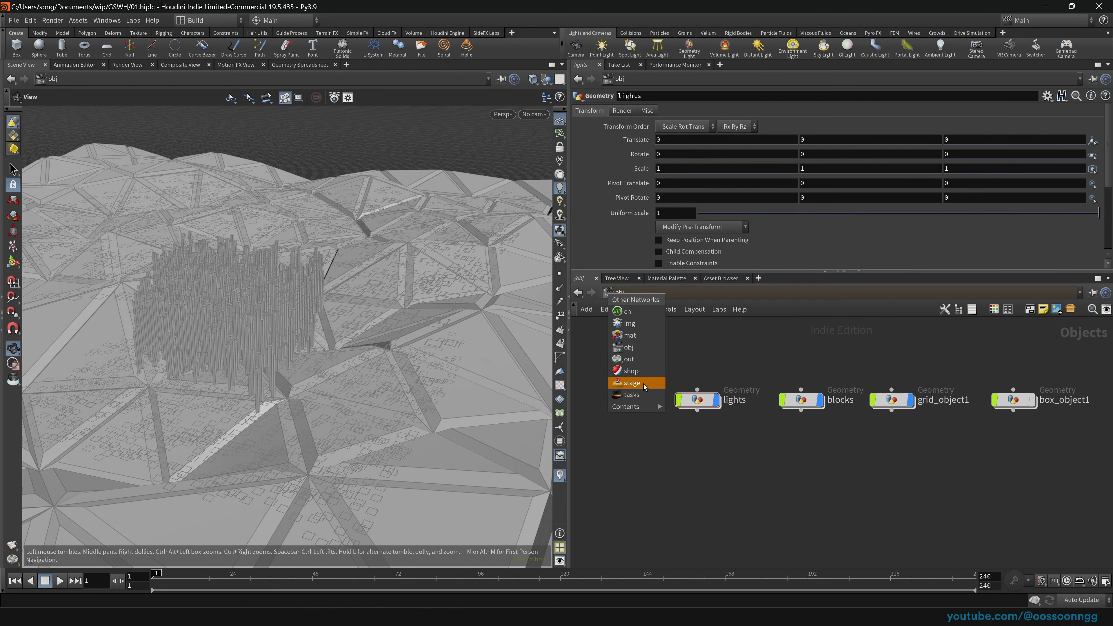
click(643, 384)
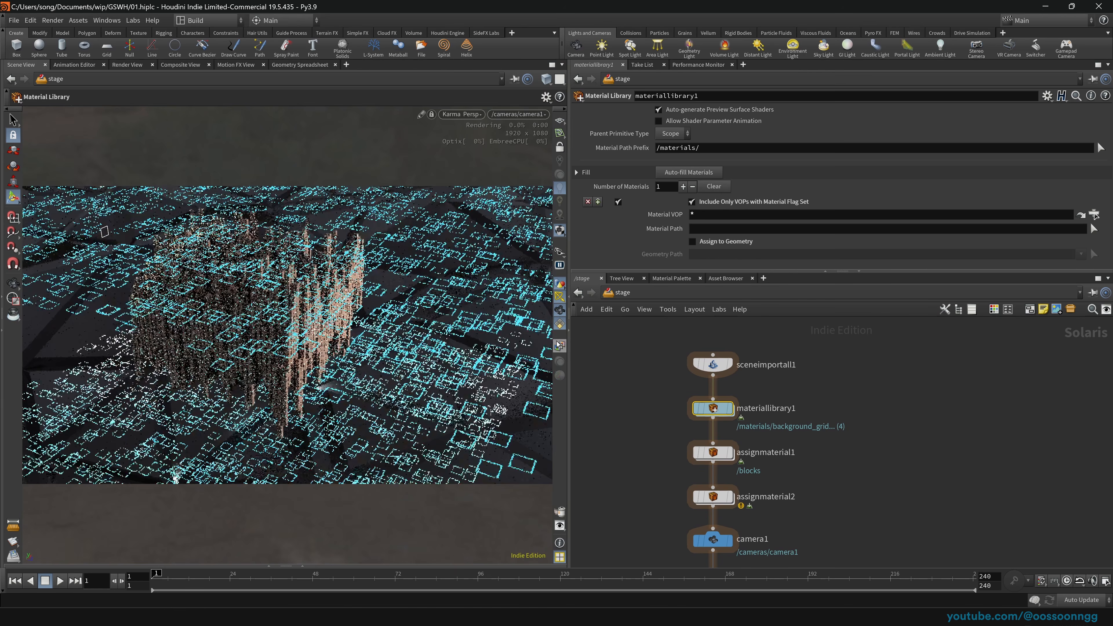
middle_drag(637, 425, 643, 382)
key(Return)
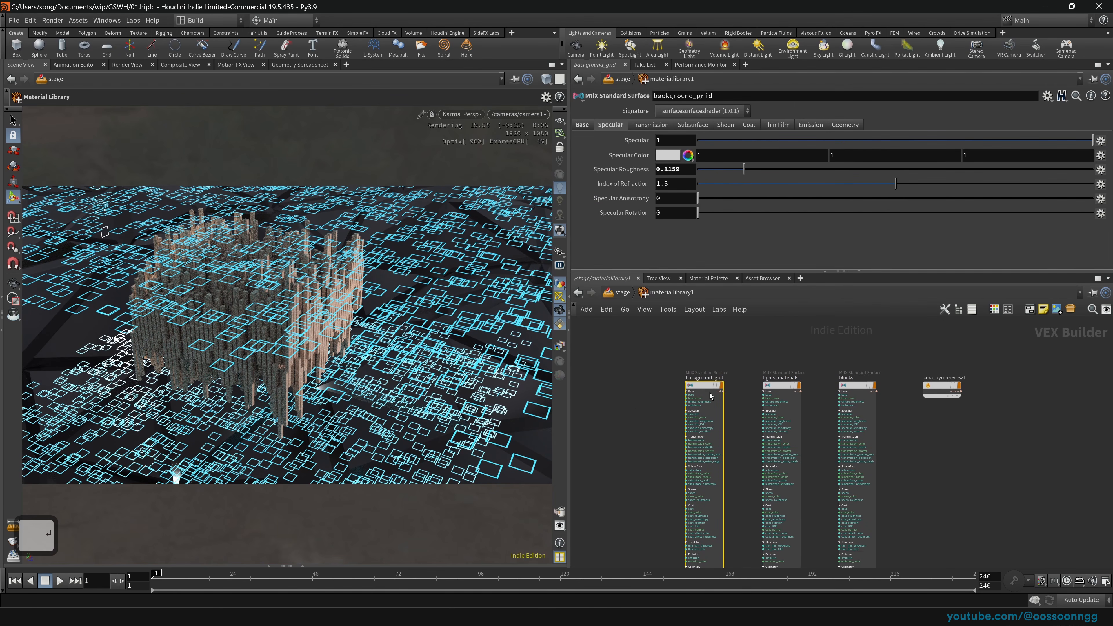
click(781, 388)
click(809, 125)
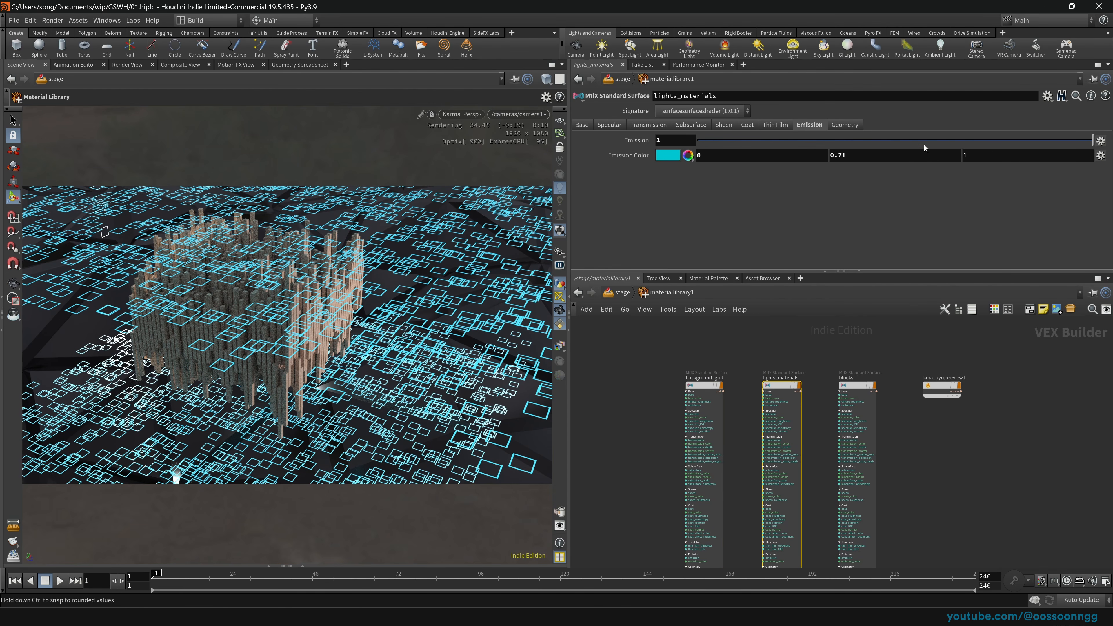
drag(923, 144, 799, 146)
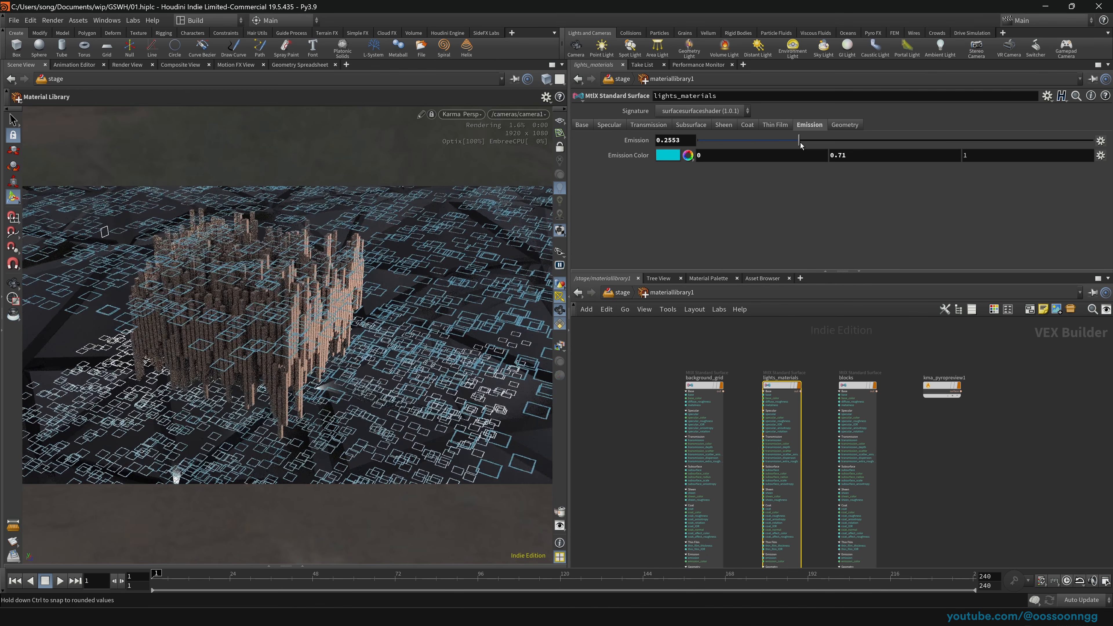
click(585, 127)
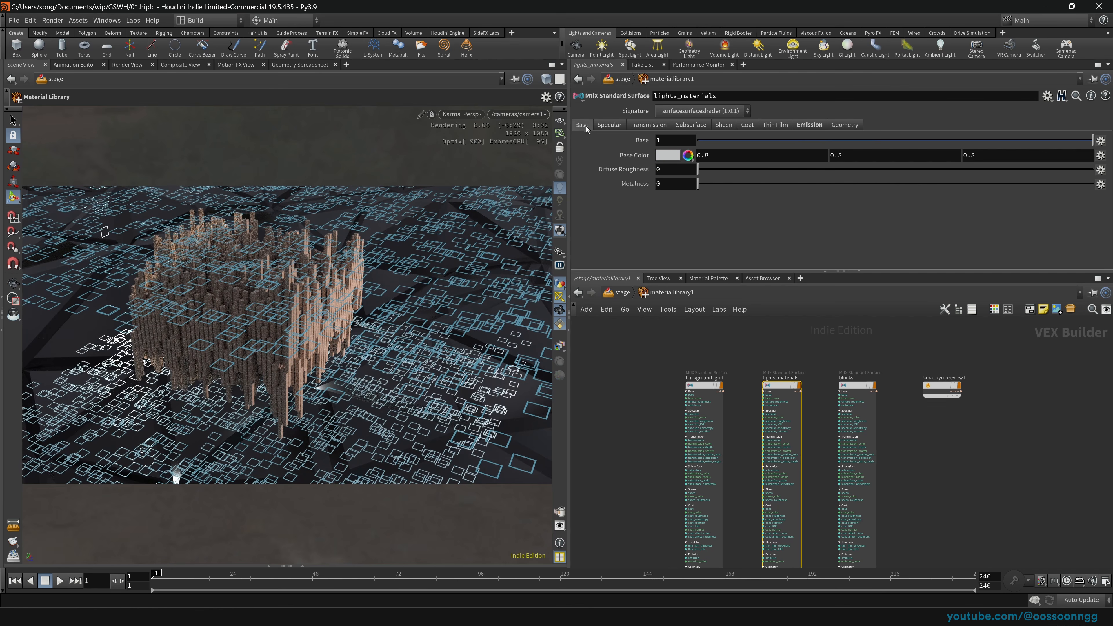
middle_drag(630, 155, 581, 156)
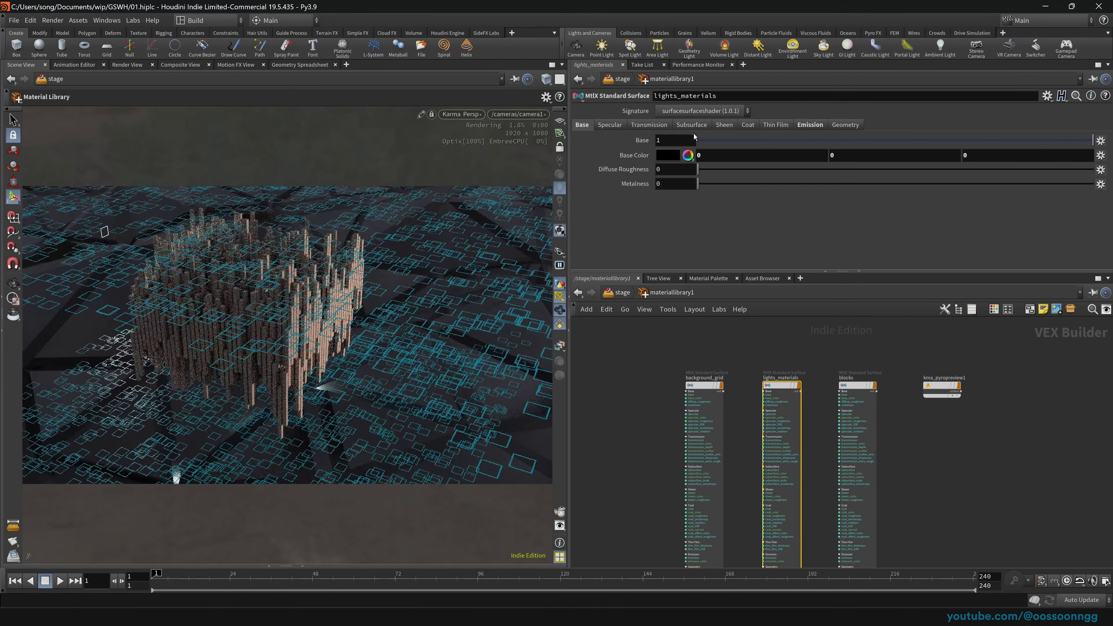
Step: Set lights_materials transmission to 1 and lower its emission further
click(651, 127)
drag(766, 141, 980, 139)
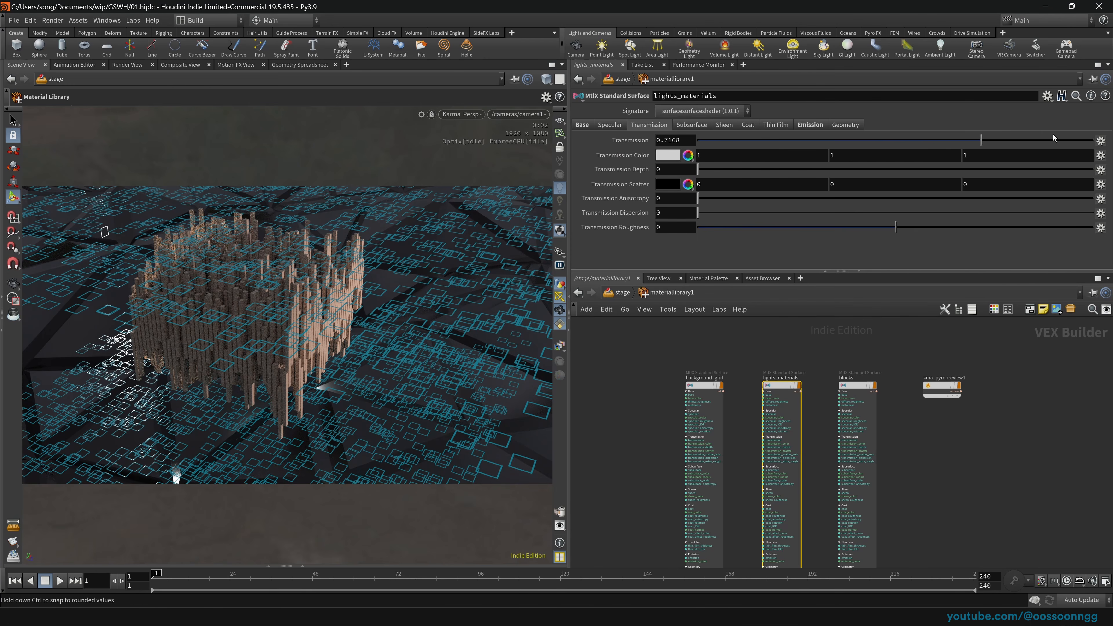
drag(1054, 138, 1094, 139)
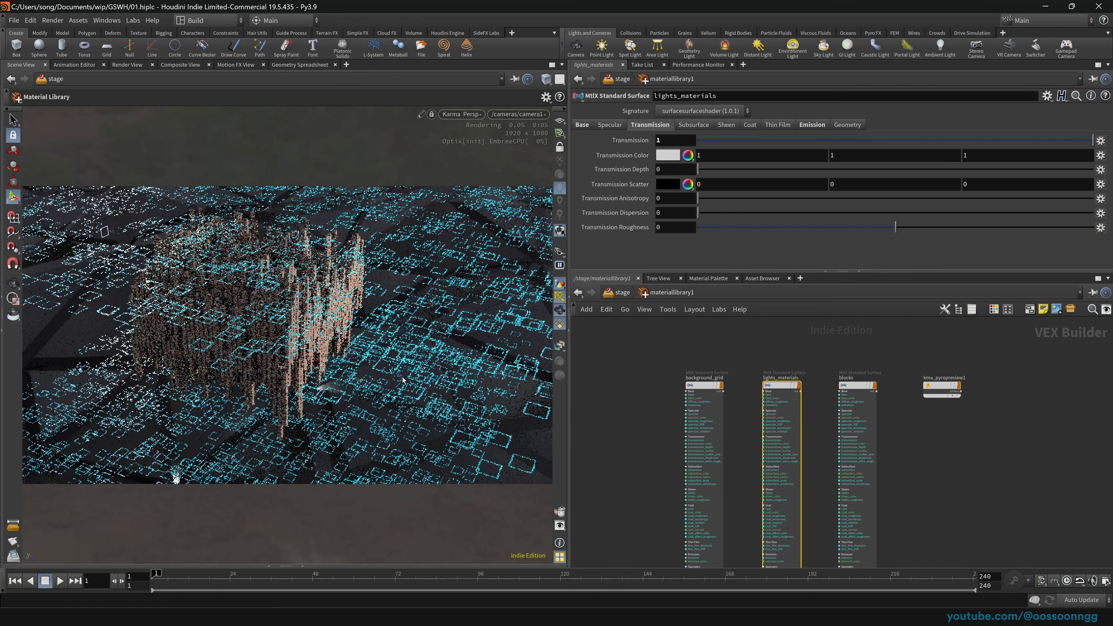
click(693, 124)
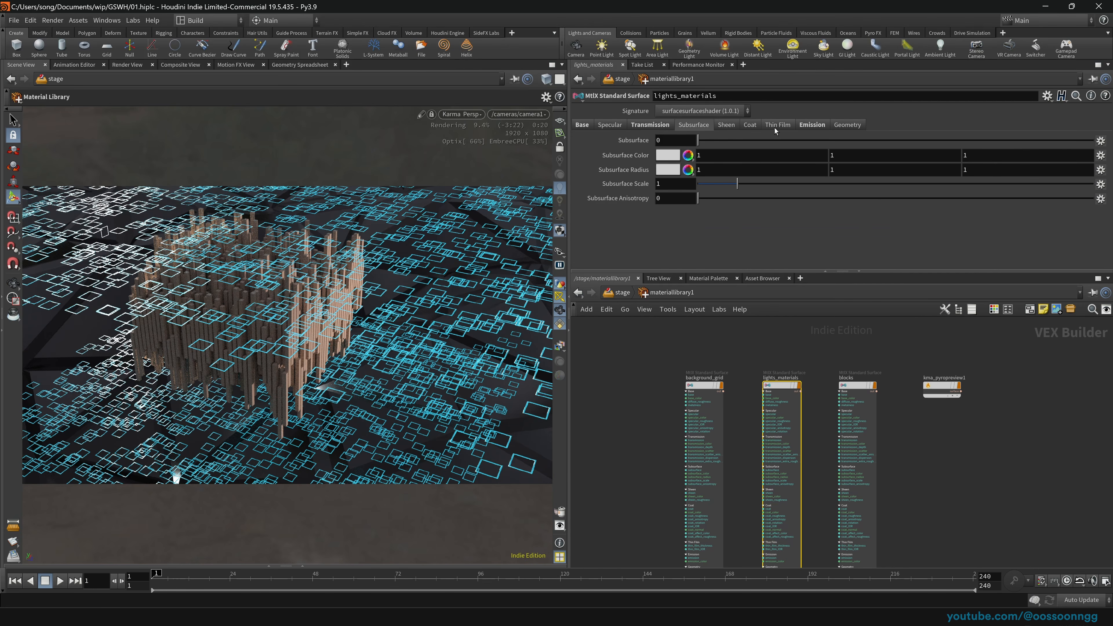
click(811, 124)
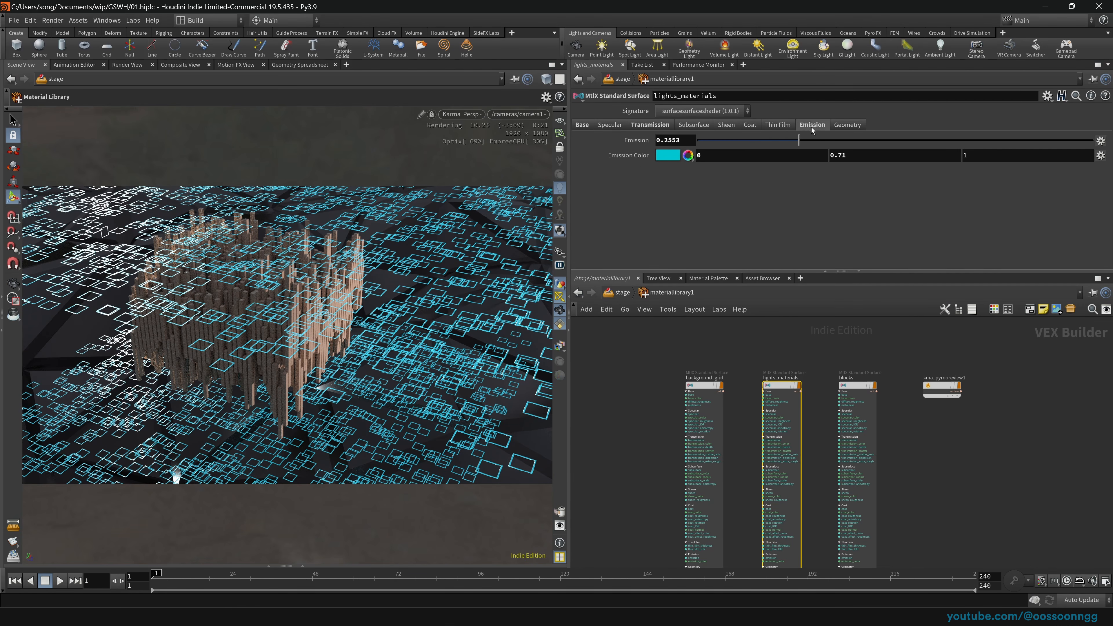
drag(800, 139, 657, 141)
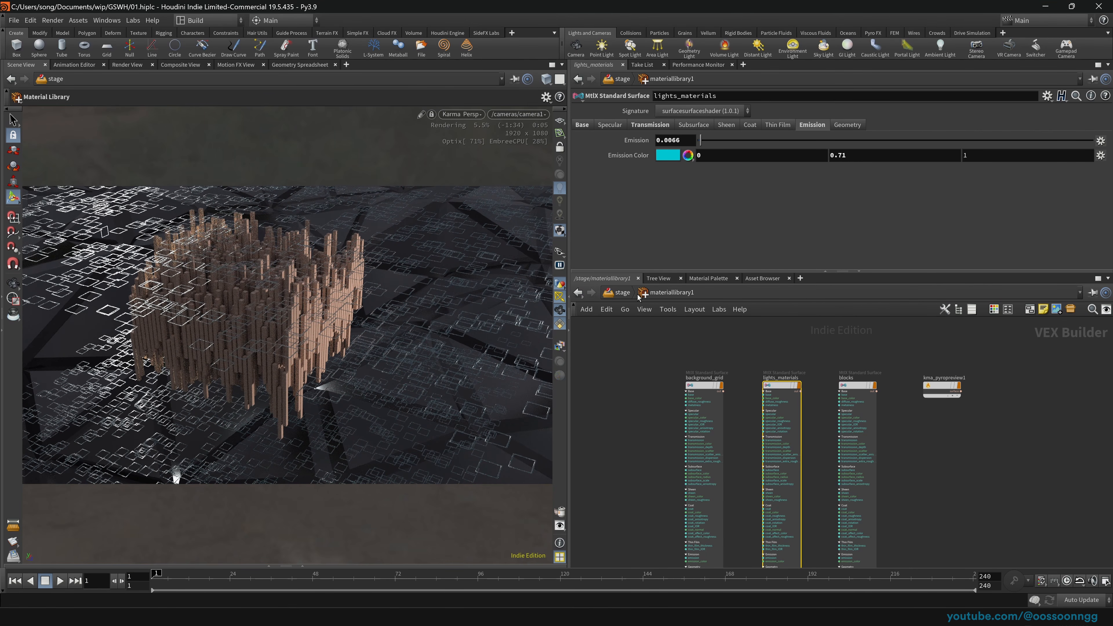
Step: Dim arealight2's intensity to 0.326
click(620, 292)
middle_drag(647, 460, 644, 371)
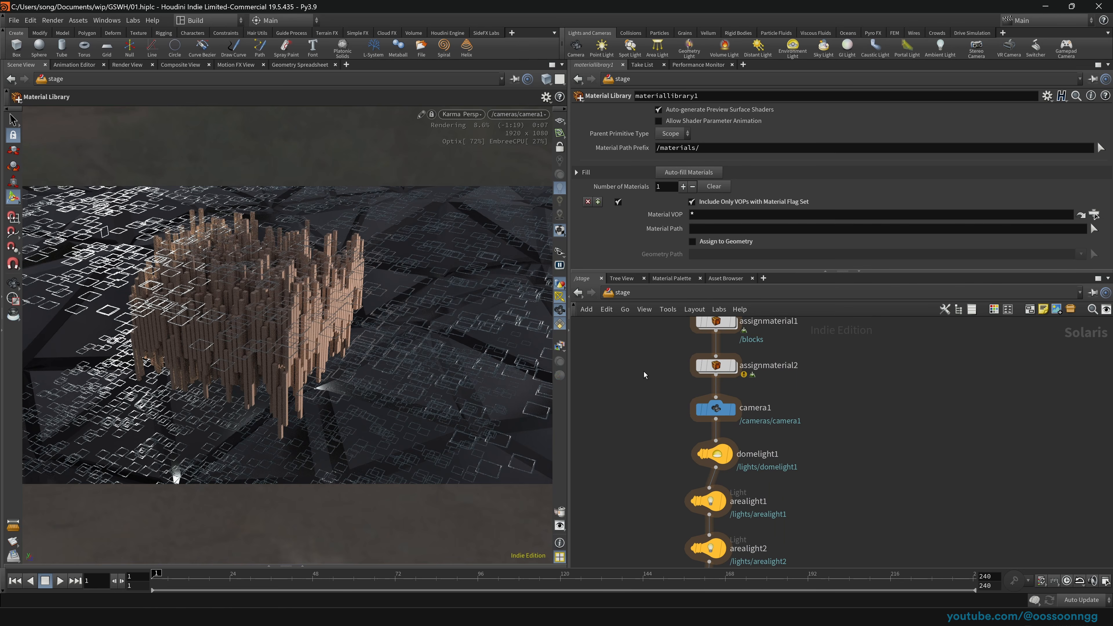
click(708, 548)
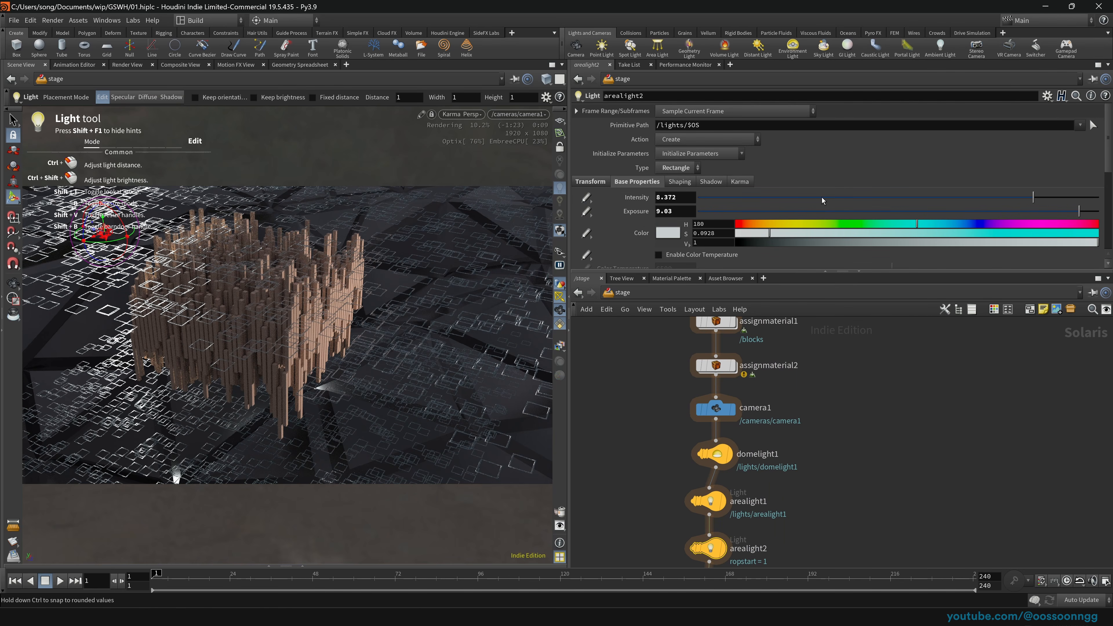
drag(824, 198, 712, 199)
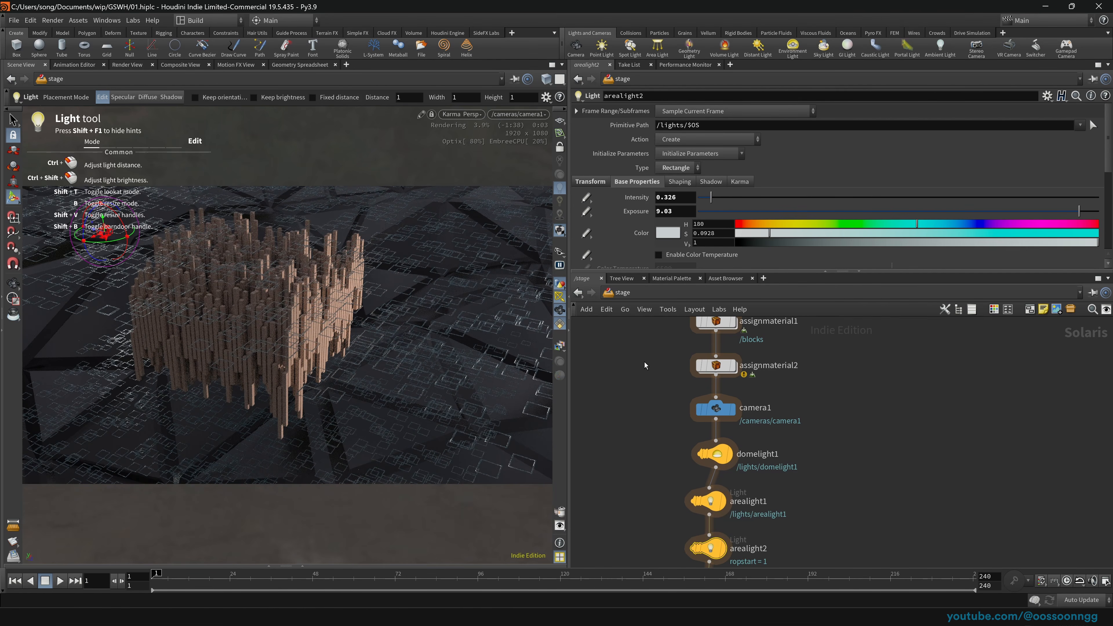
Step: Set lights_materials emission to 0.0117, then select the karmarendersettings node in /stage
scroll(633, 373, up, 2)
double_click(715, 322)
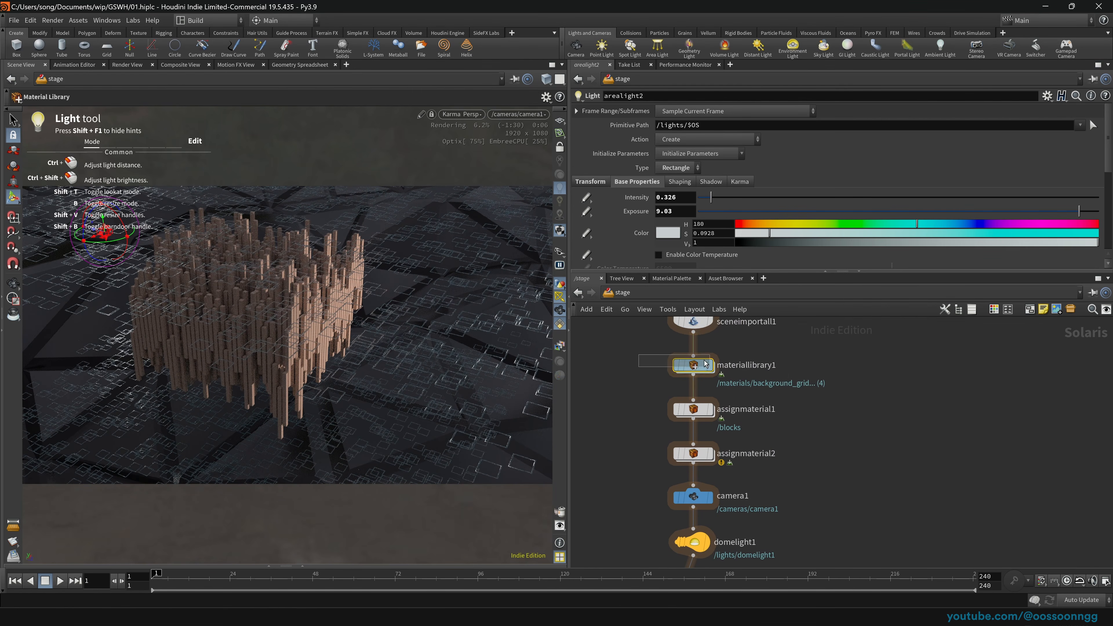
click(704, 142)
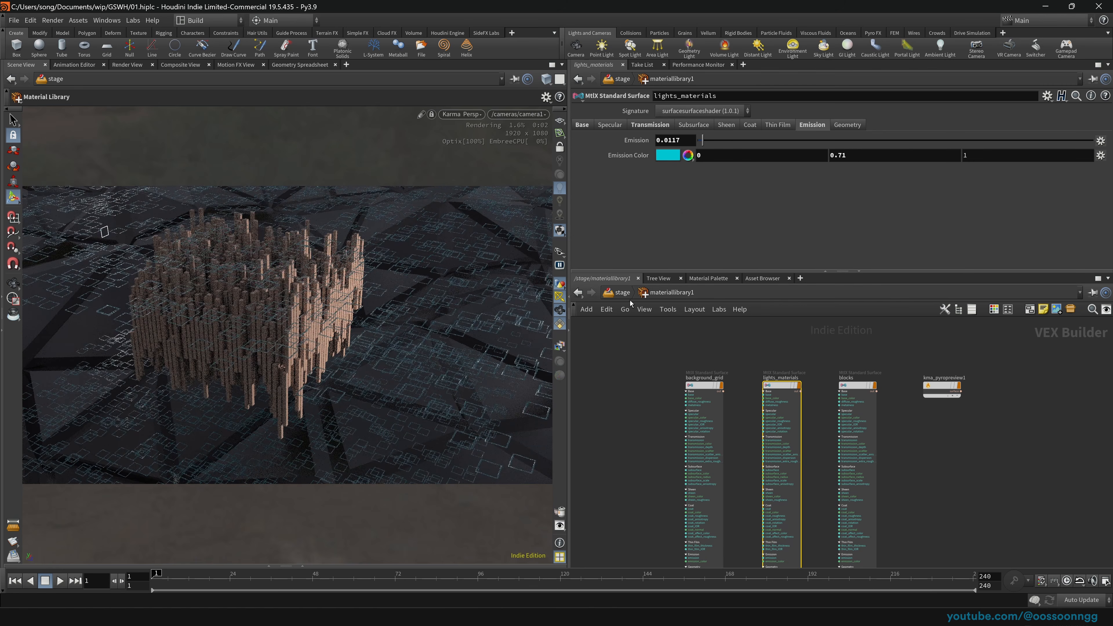
click(621, 292)
mouse_move(624, 474)
middle_down()
mouse_move(623, 323)
mouse_move(616, 373)
mouse_move(614, 351)
middle_up()
drag(608, 446, 719, 489)
click(700, 419)
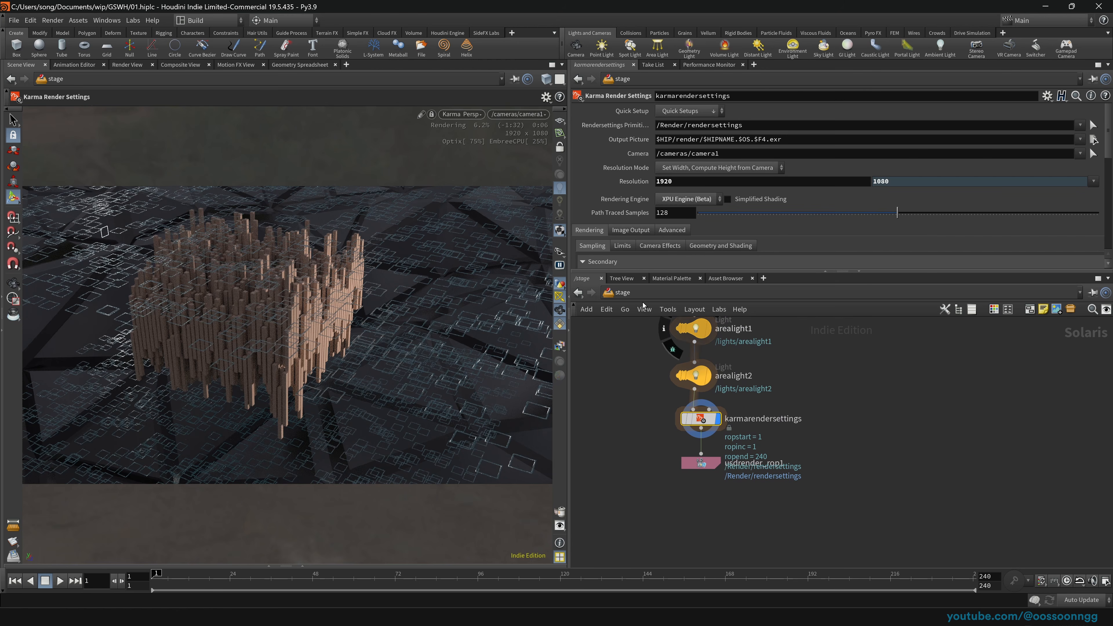
Step: With usdrender_rop1 selected and the viewport on GL, save 01.hiplc and move the 1920x1080 MPlay render aside
click(700, 463)
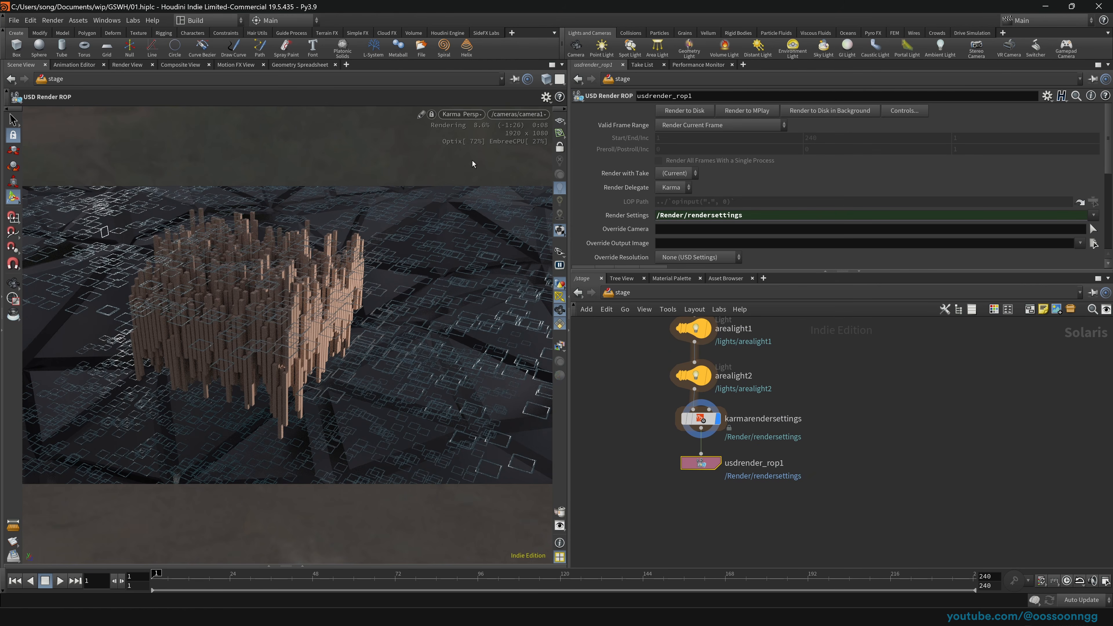
click(461, 114)
click(481, 159)
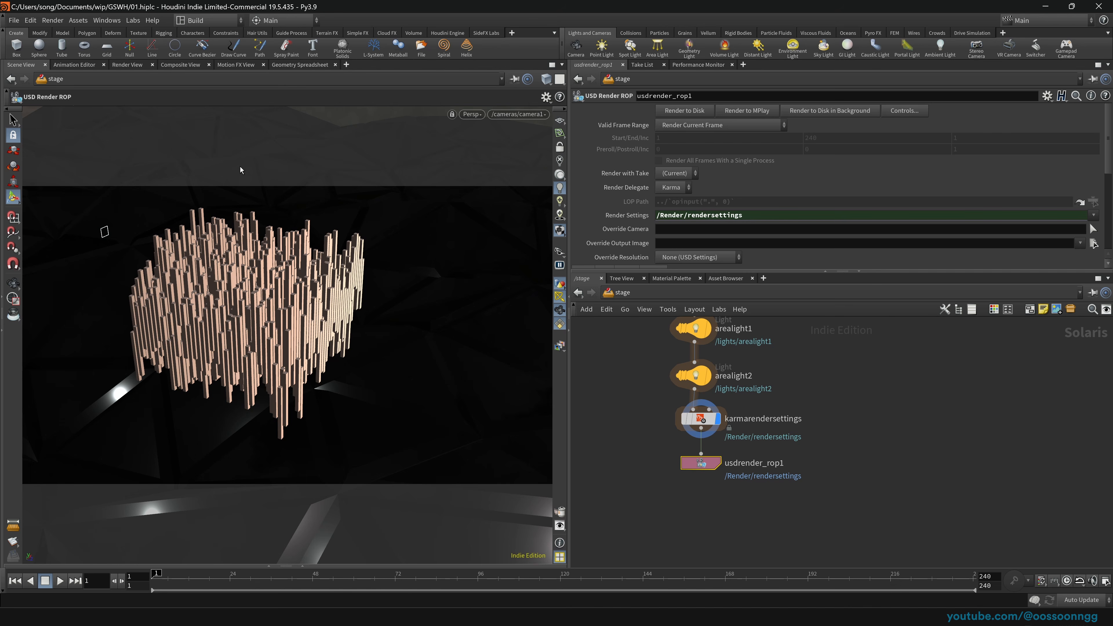
key(ctrl+s)
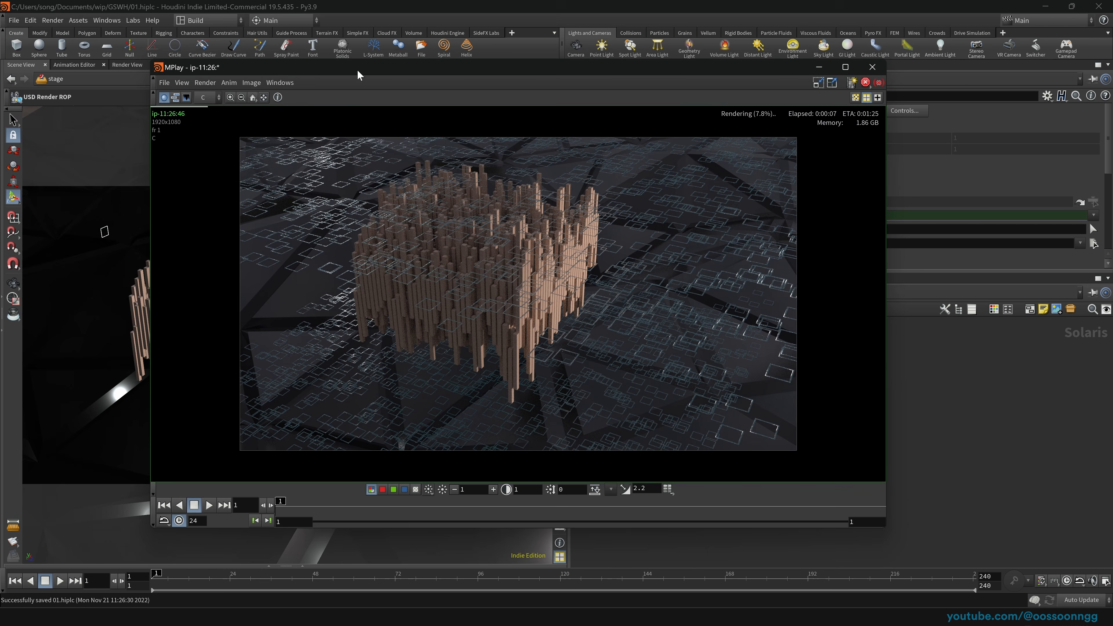
drag(357, 71, 217, 62)
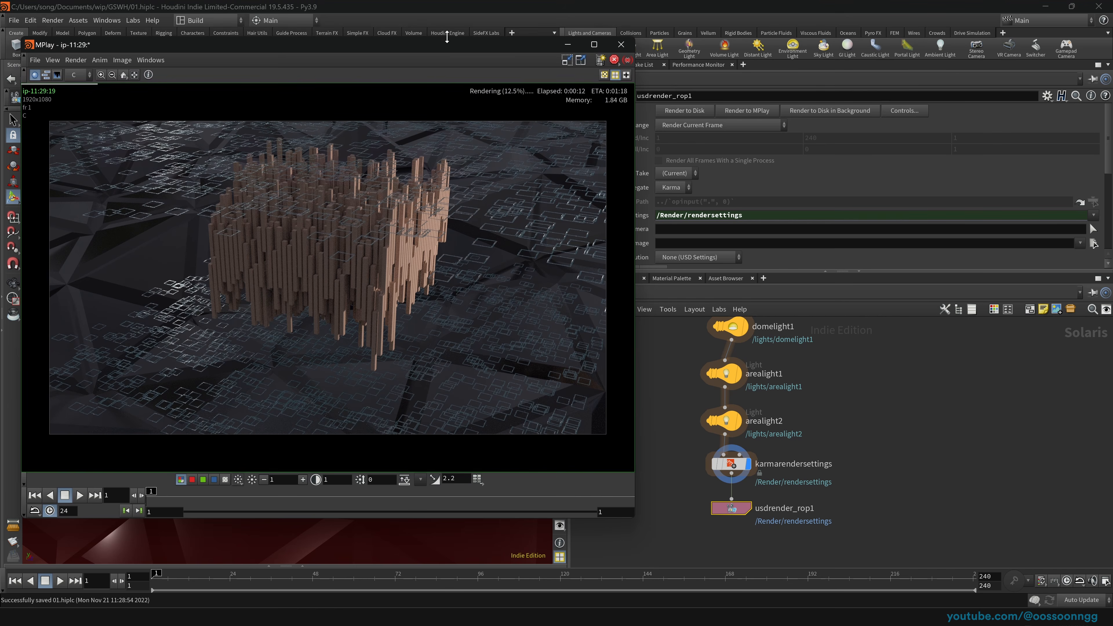
drag(451, 62, 443, 100)
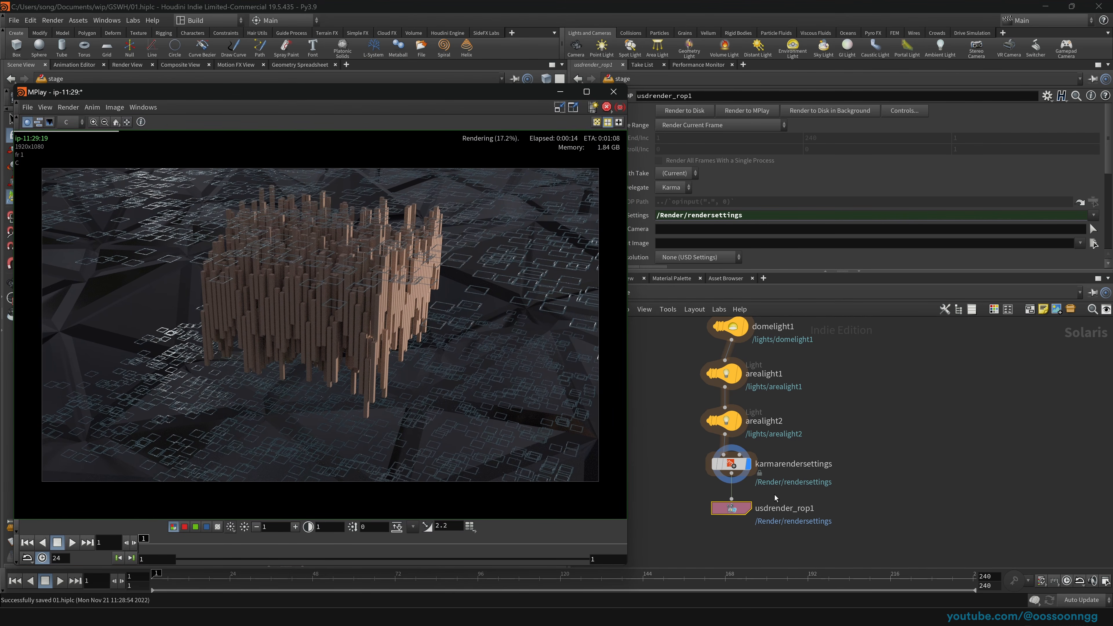